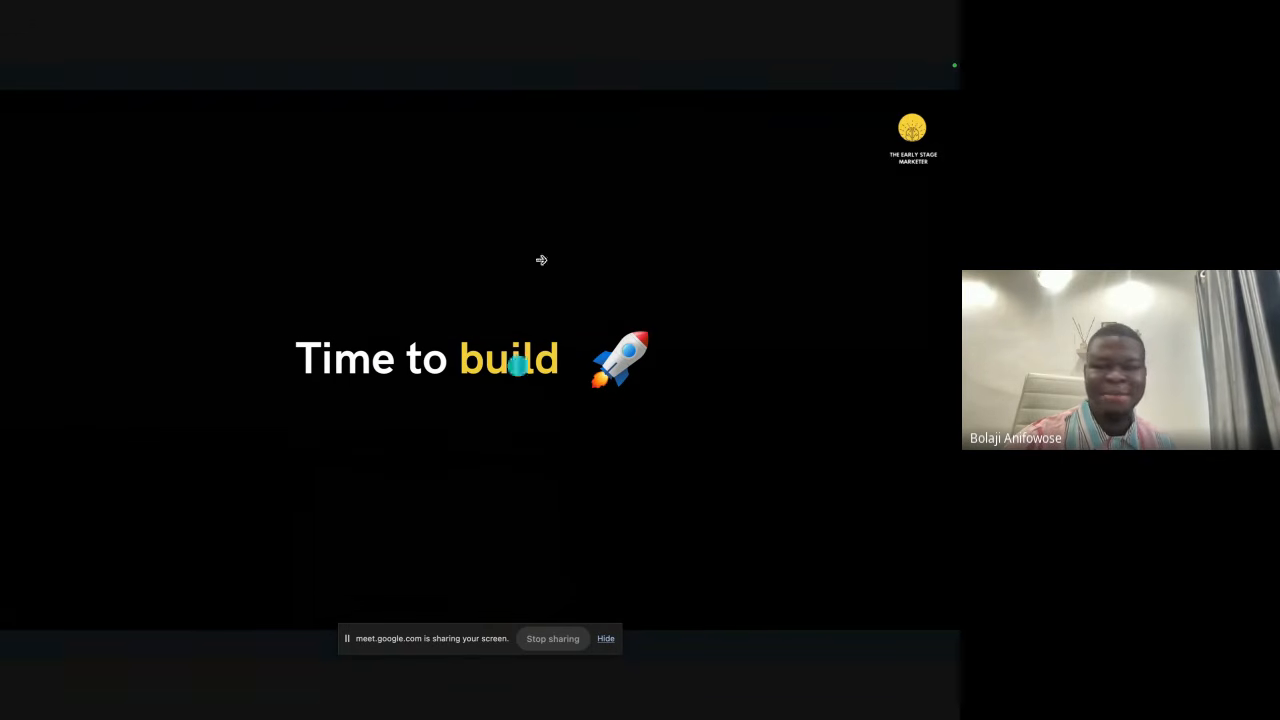
Step: Advance the presentation to the "Mission Brief" slide and exit the full-screen slideshow
mouse_move(583, 60)
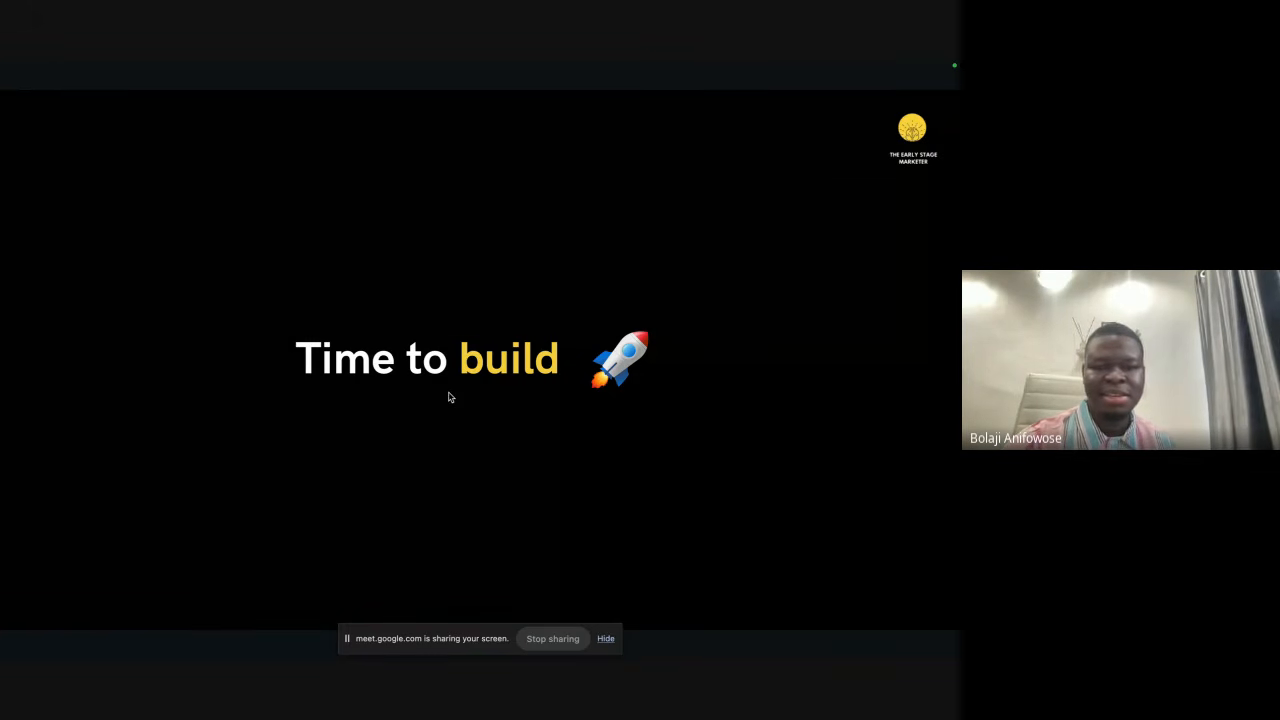
key(Right)
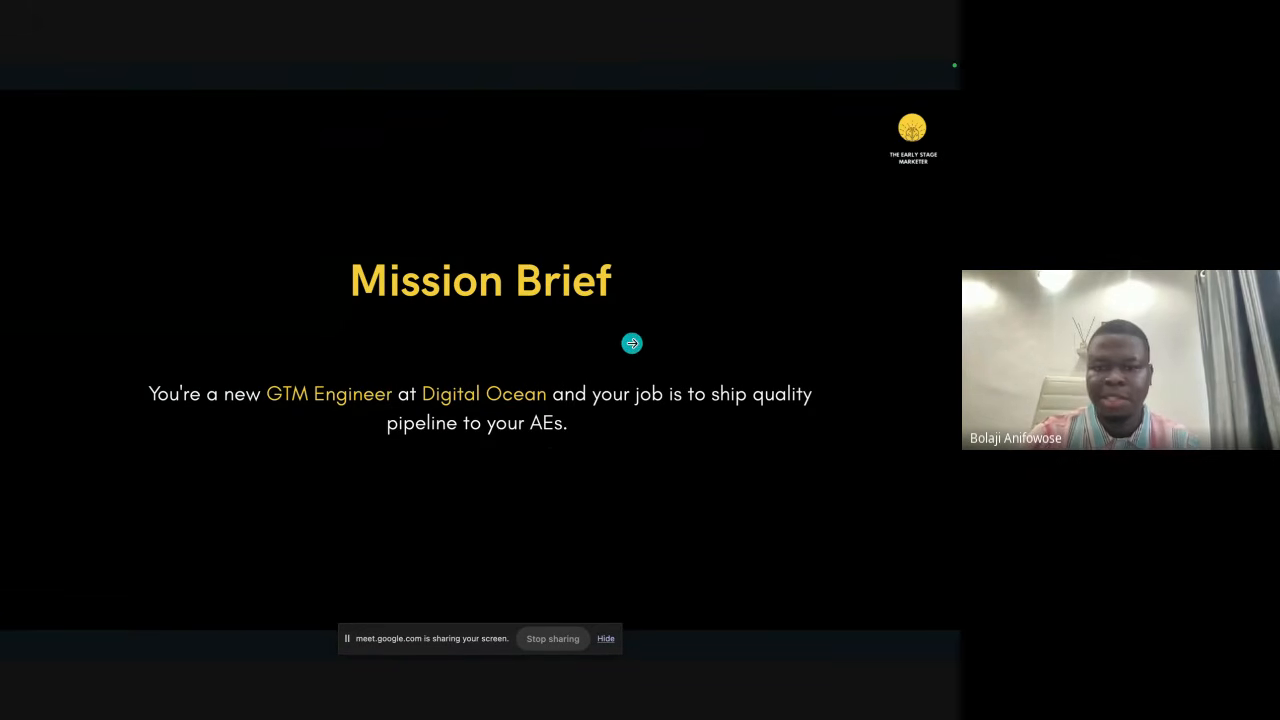
mouse_move(580, 622)
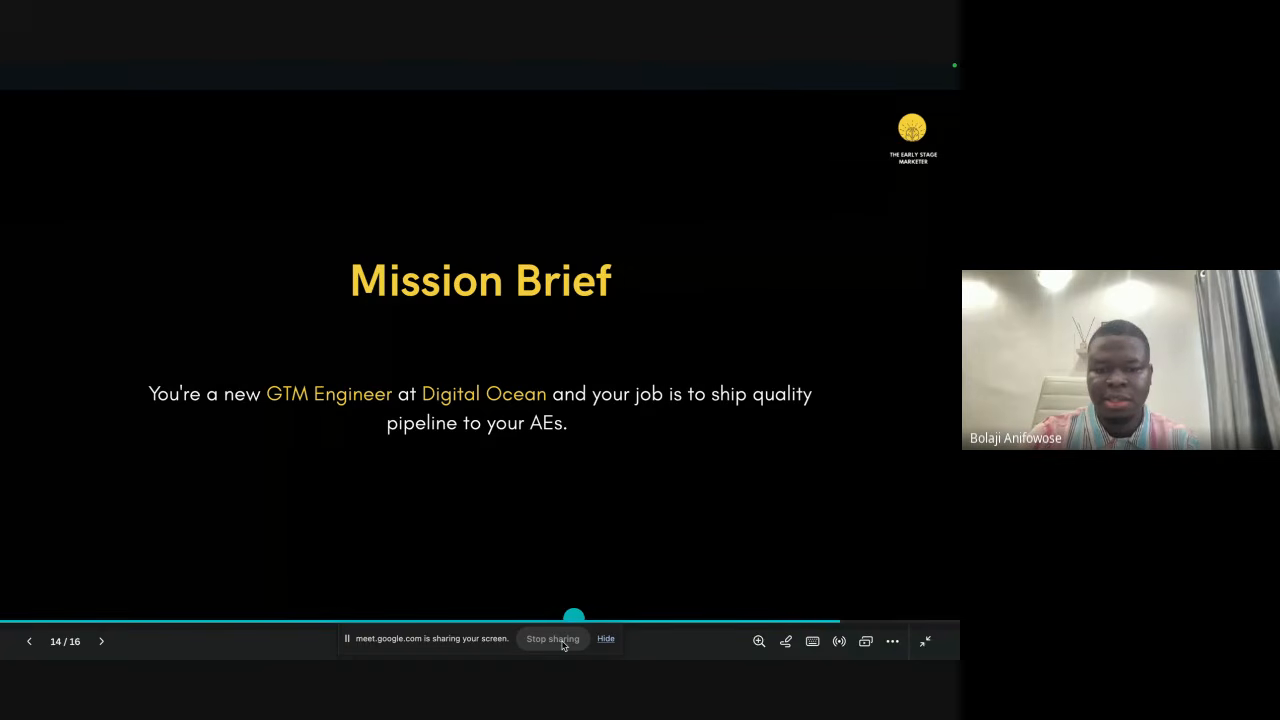
key(Escape)
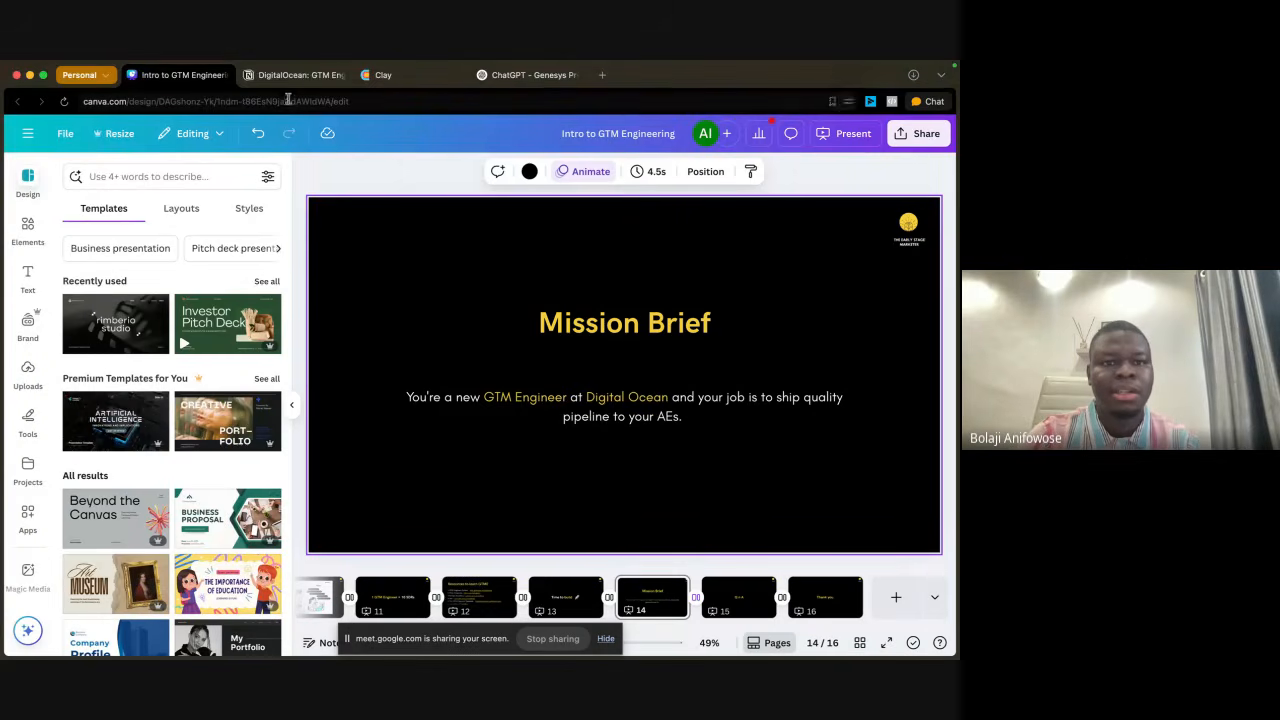
Step: Switch to the Notion page "DigitalOcean: GTM Engineer Worksheet" and review its customer profile, positioning and Highlight Case Studies tables
click(283, 76)
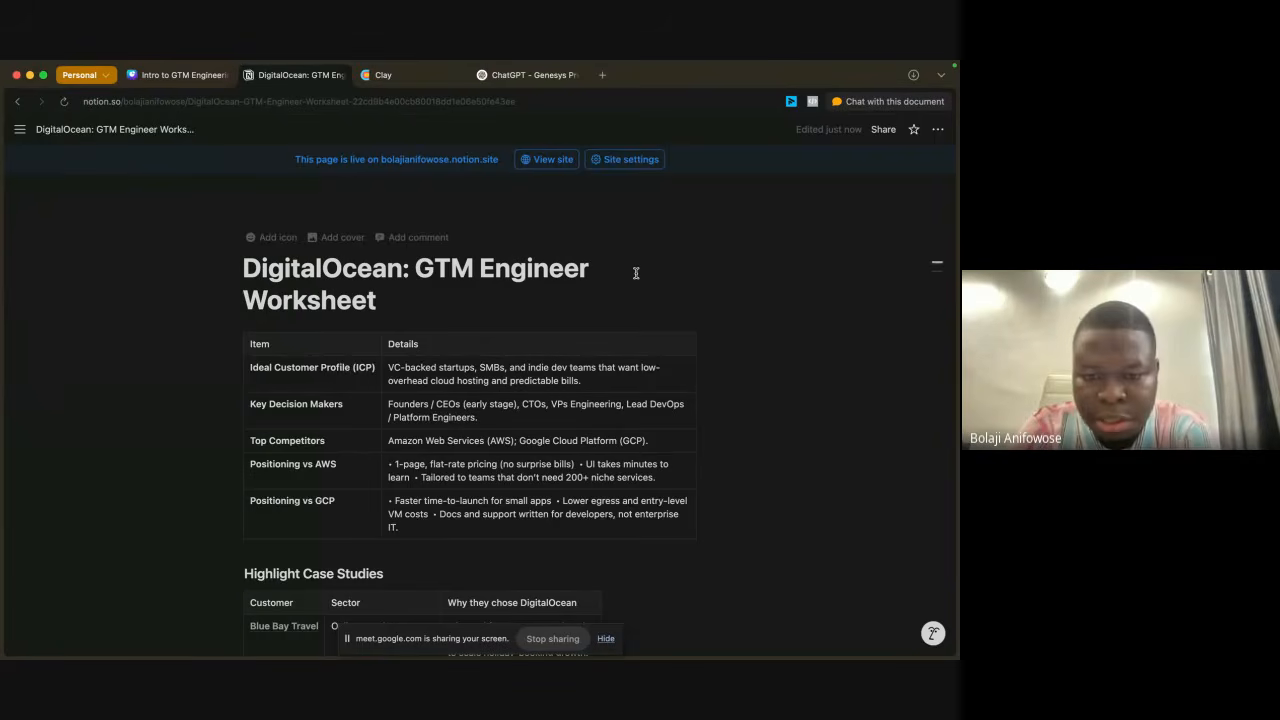
scroll(636, 272, down, 5)
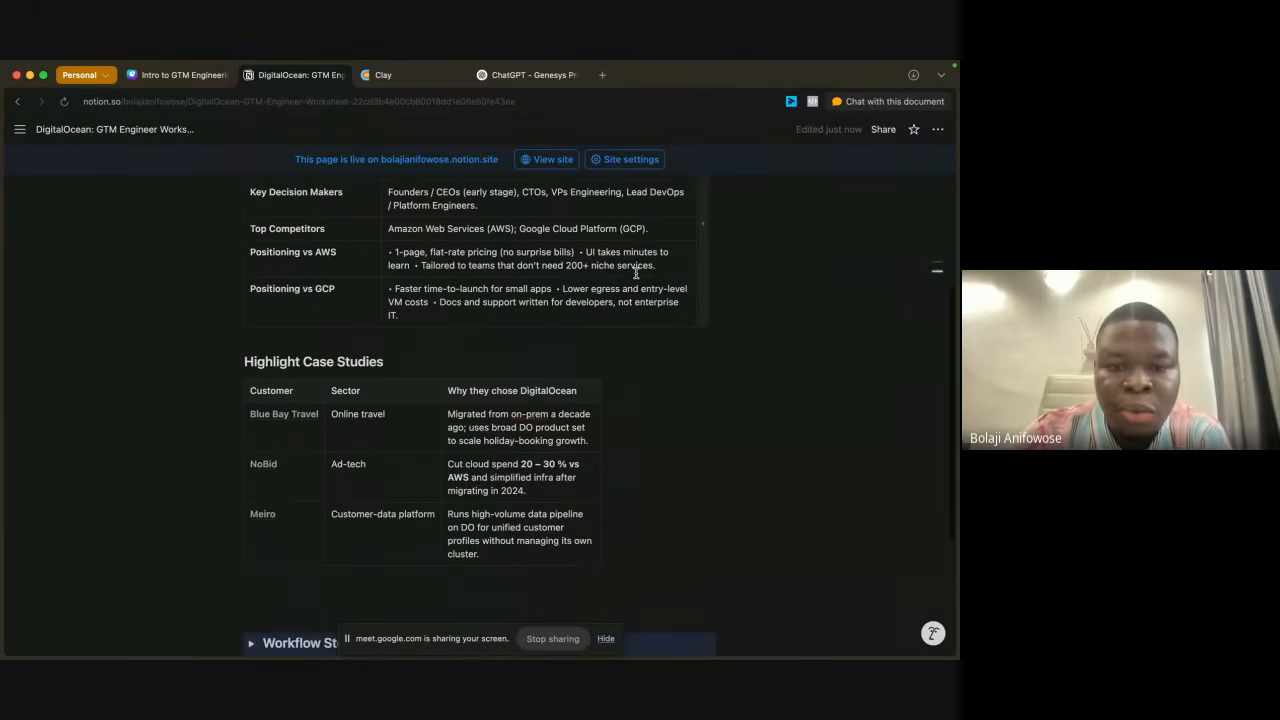
scroll(636, 272, up, 1)
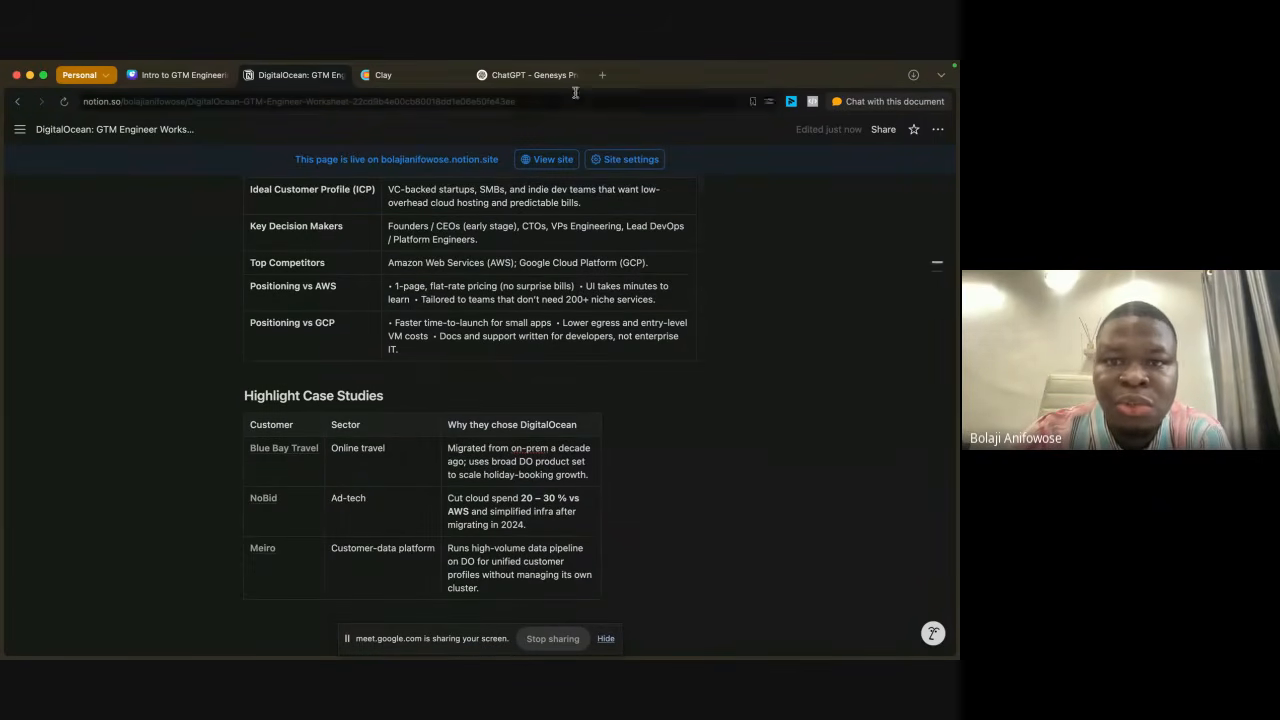
Step: Open digitalocean.com in a new browser tab and look through the homepage and its footer links for customer stories
click(603, 76)
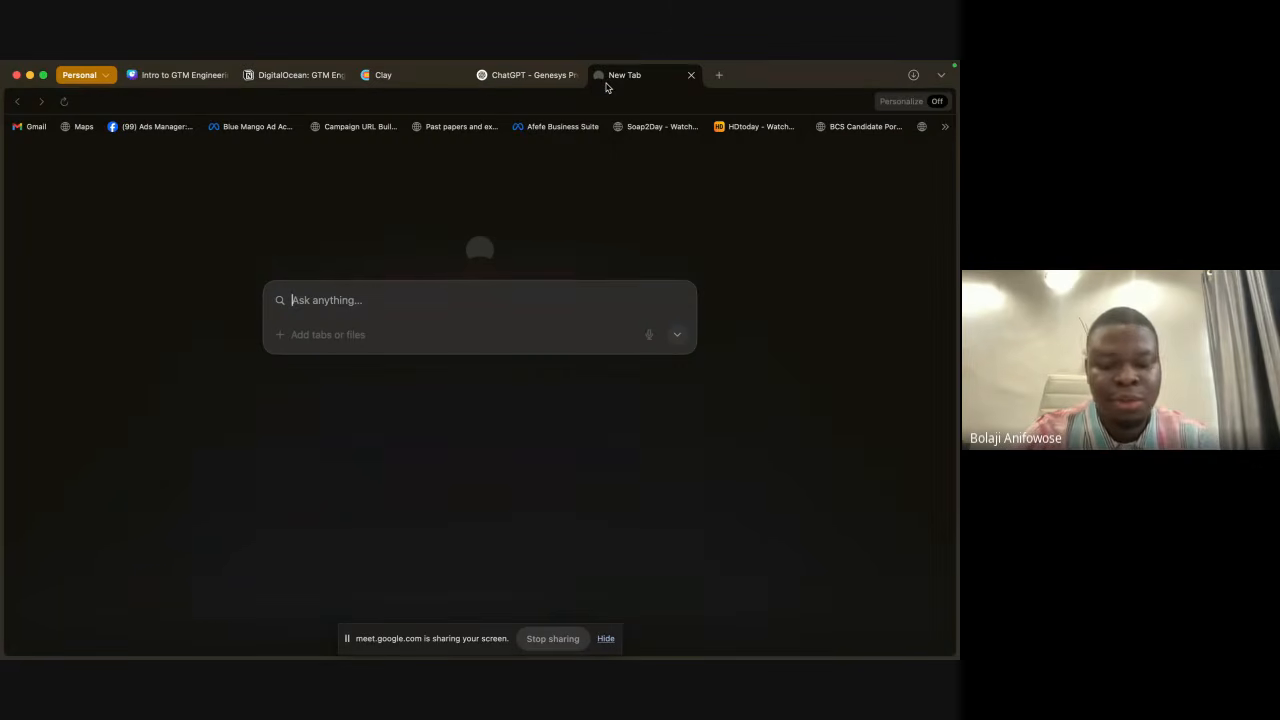
text(digit)
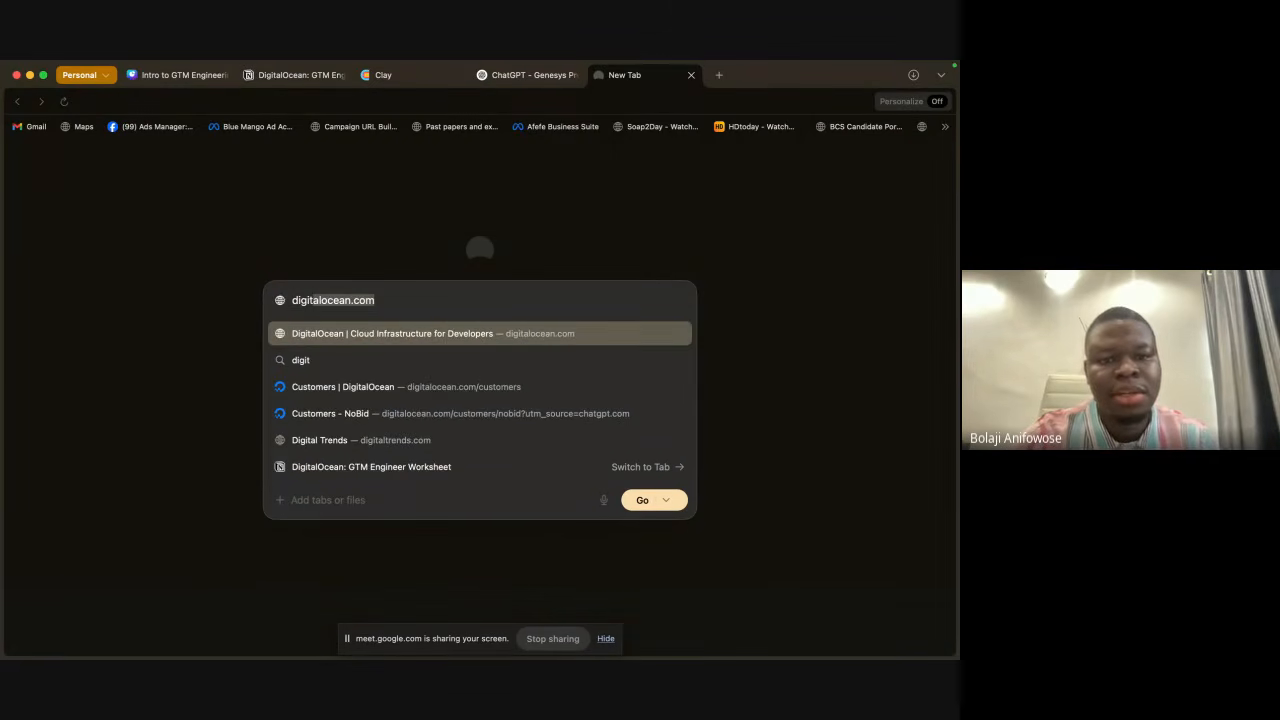
key(Return)
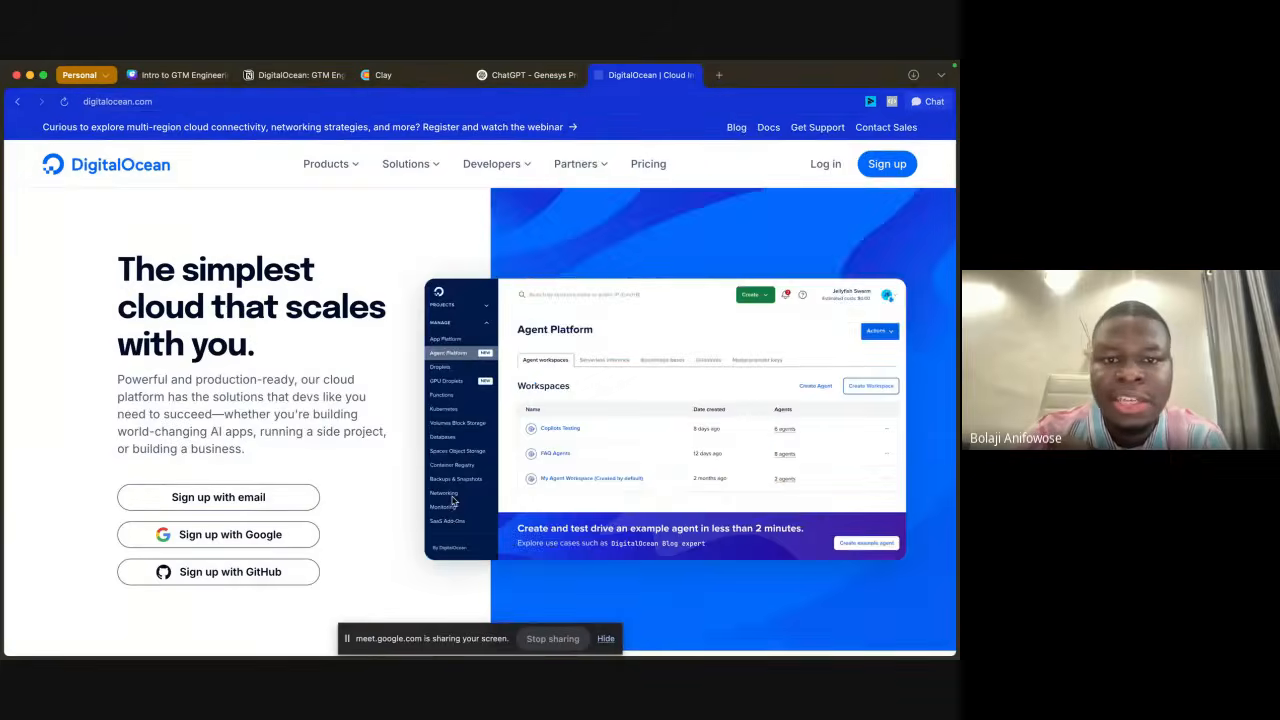
scroll(452, 501, down, 10)
scroll(452, 501, down, 10)
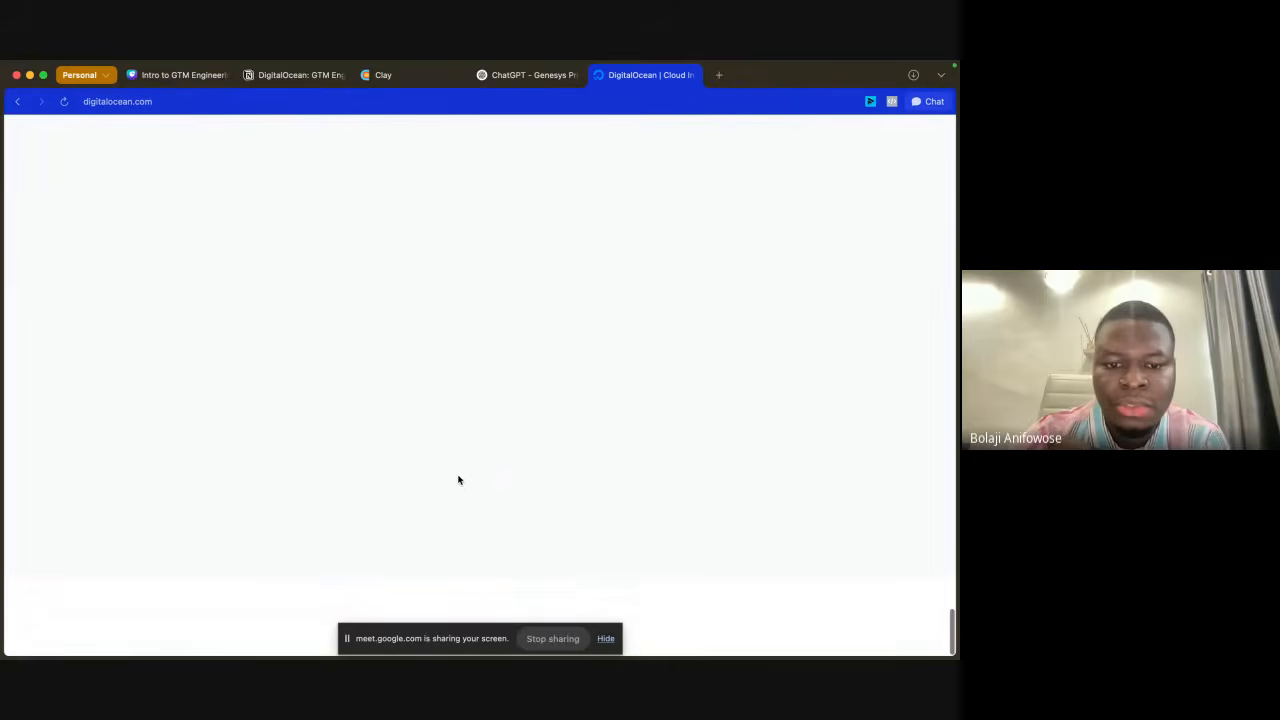
scroll(435, 279, up, 2)
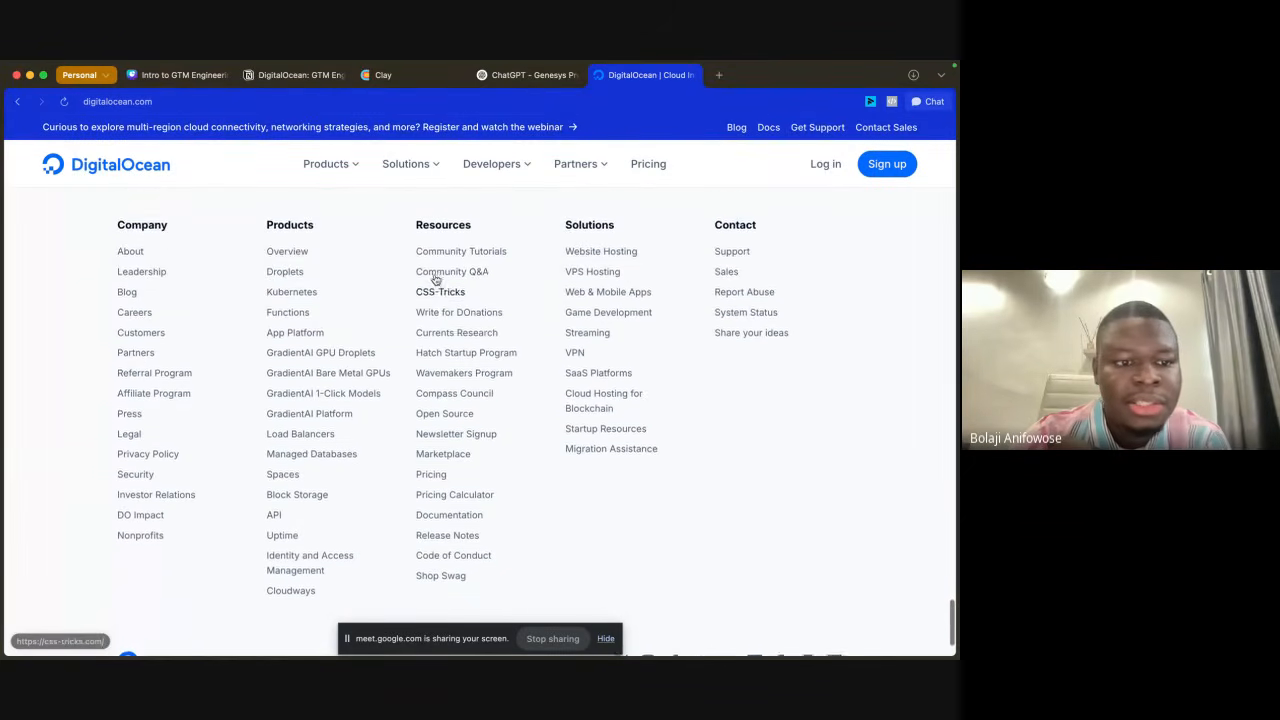
click(573, 166)
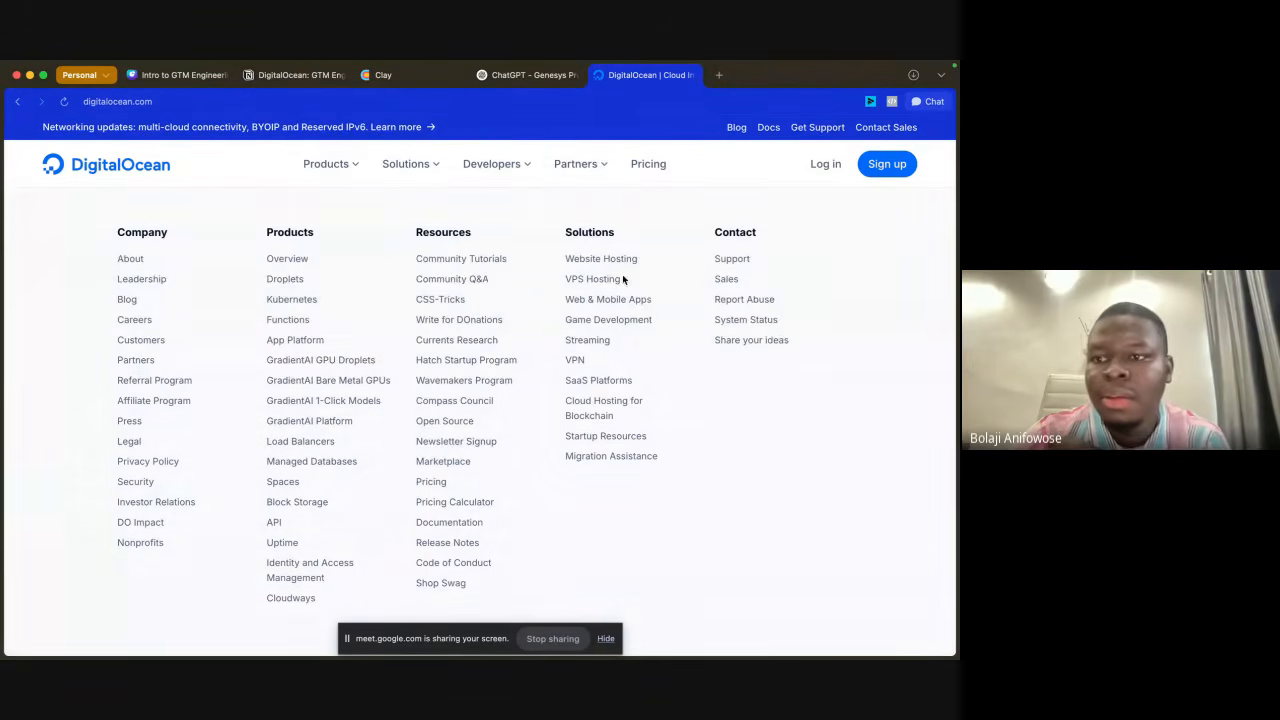
Step: Open the browser's chat assistant for the DigitalOcean homepage and ask it to "look for the customer case studies page"
click(928, 101)
text(loo)
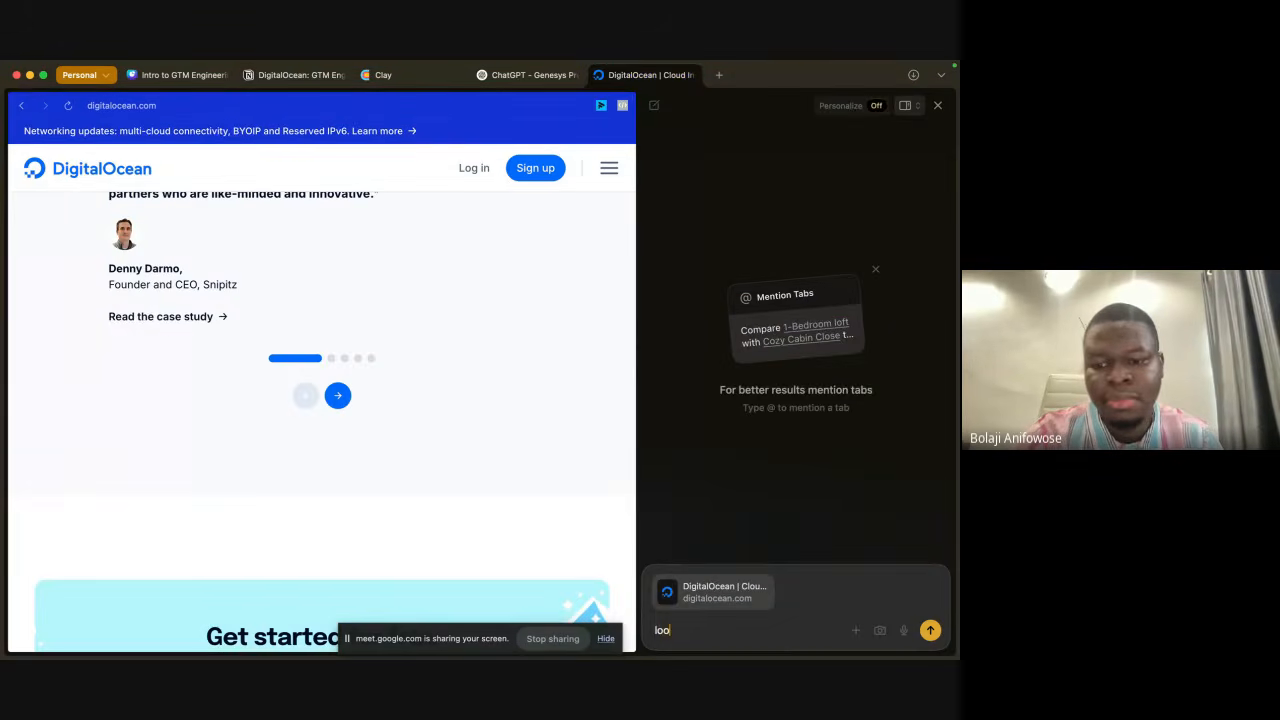
text(k for the cu)
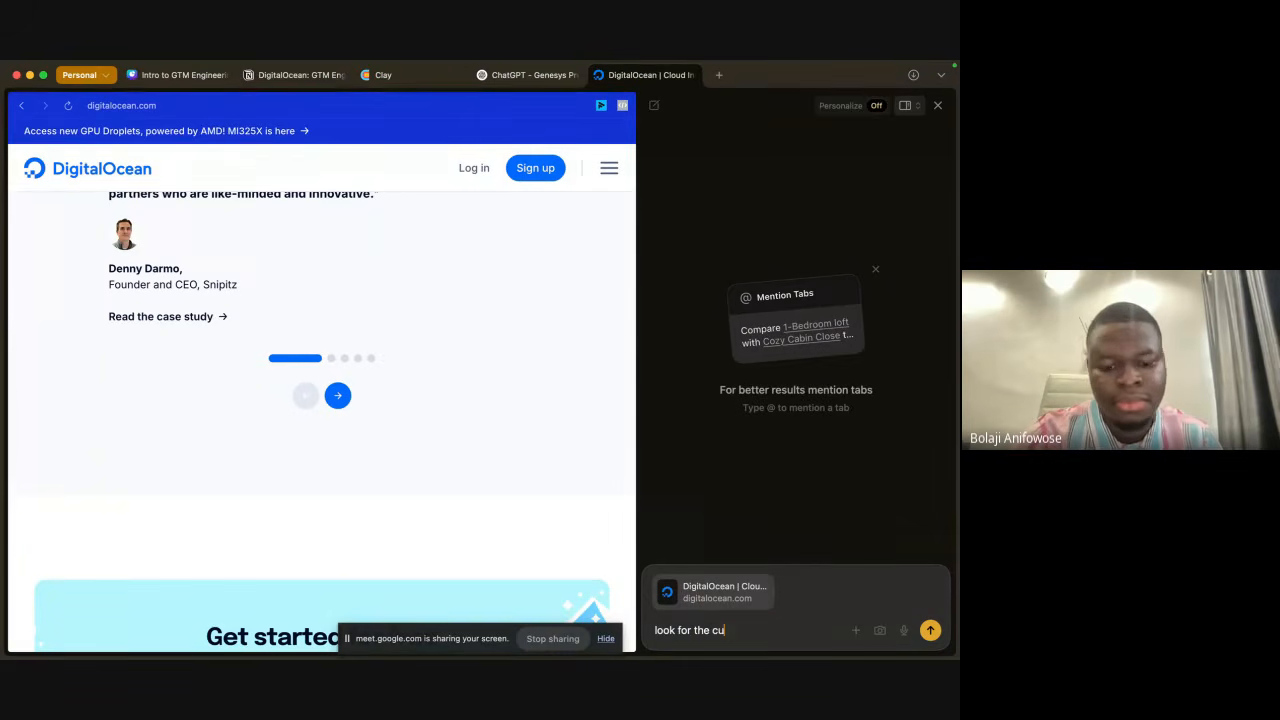
text(stomer cas)
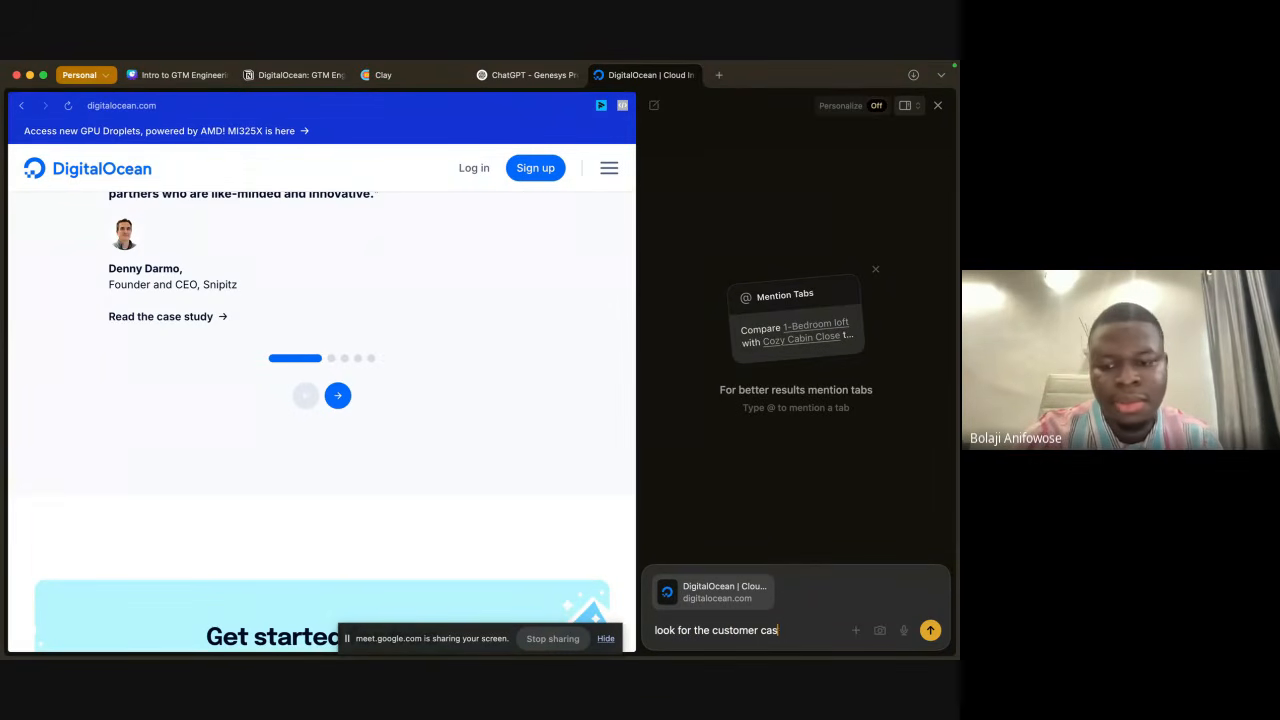
text(e studies )
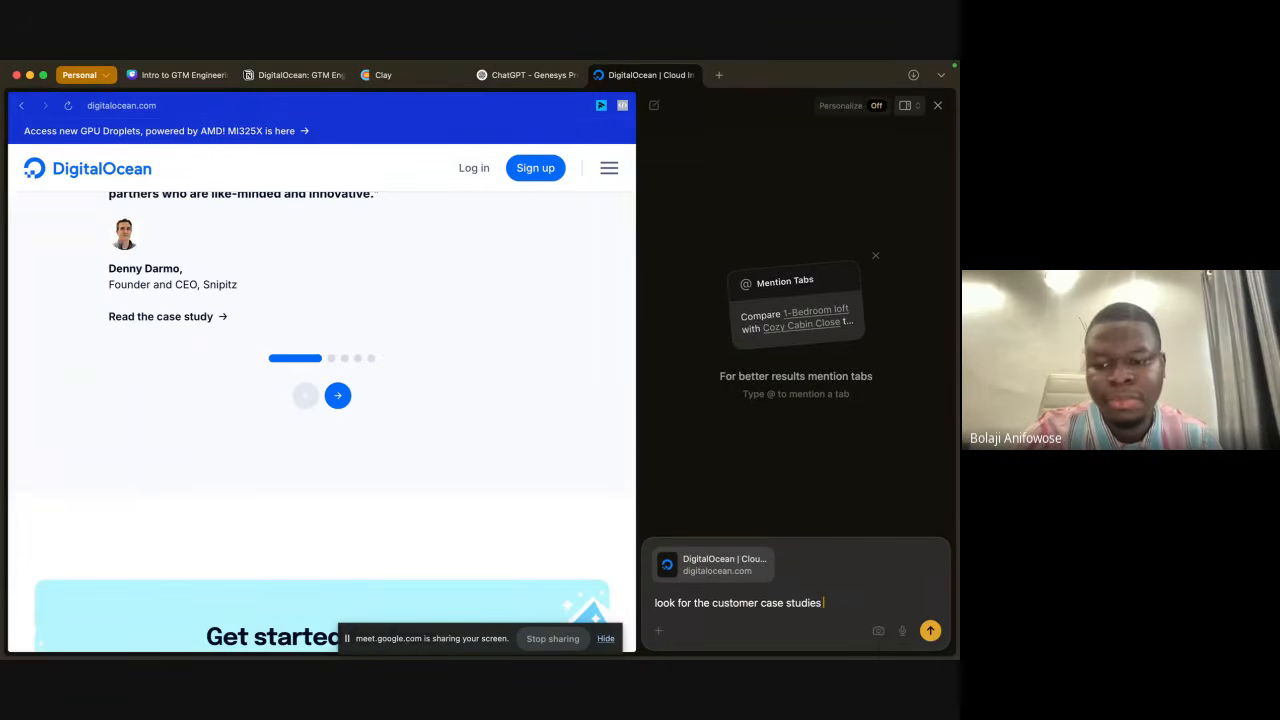
text(page)
key(Return)
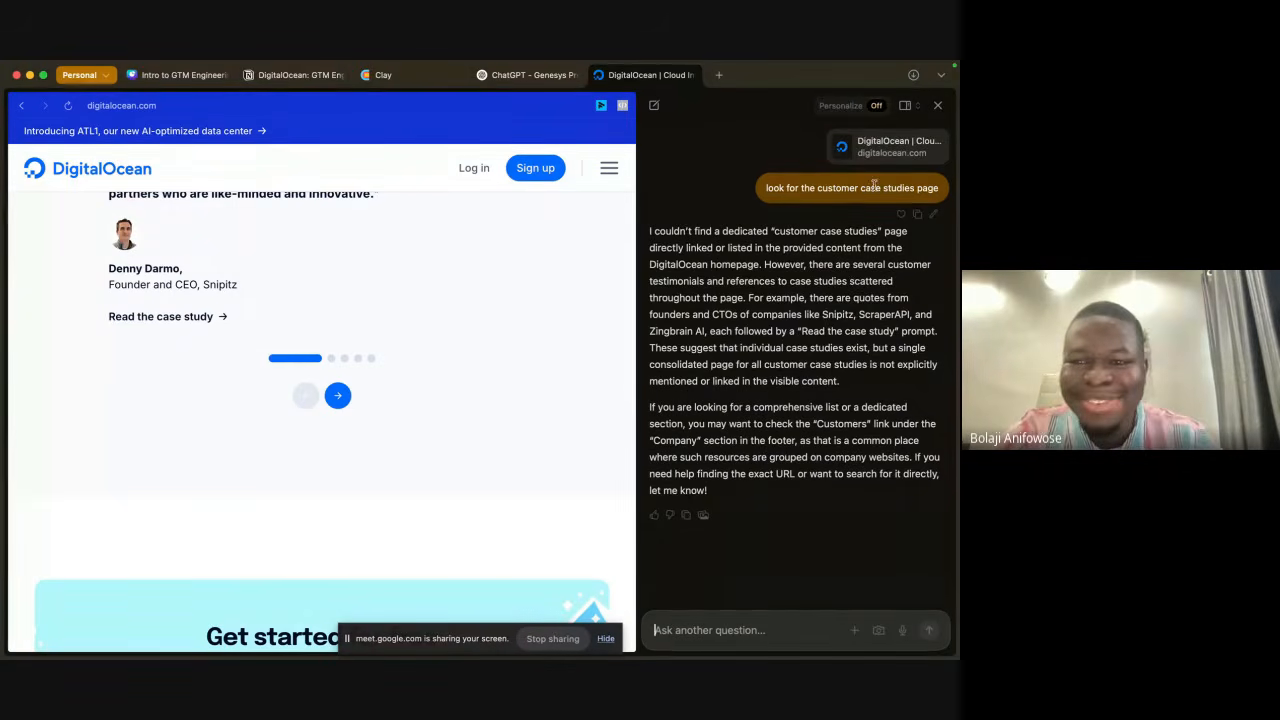
Step: Edit the sent chat message to "look for the customer case stories page" and resend it
click(932, 213)
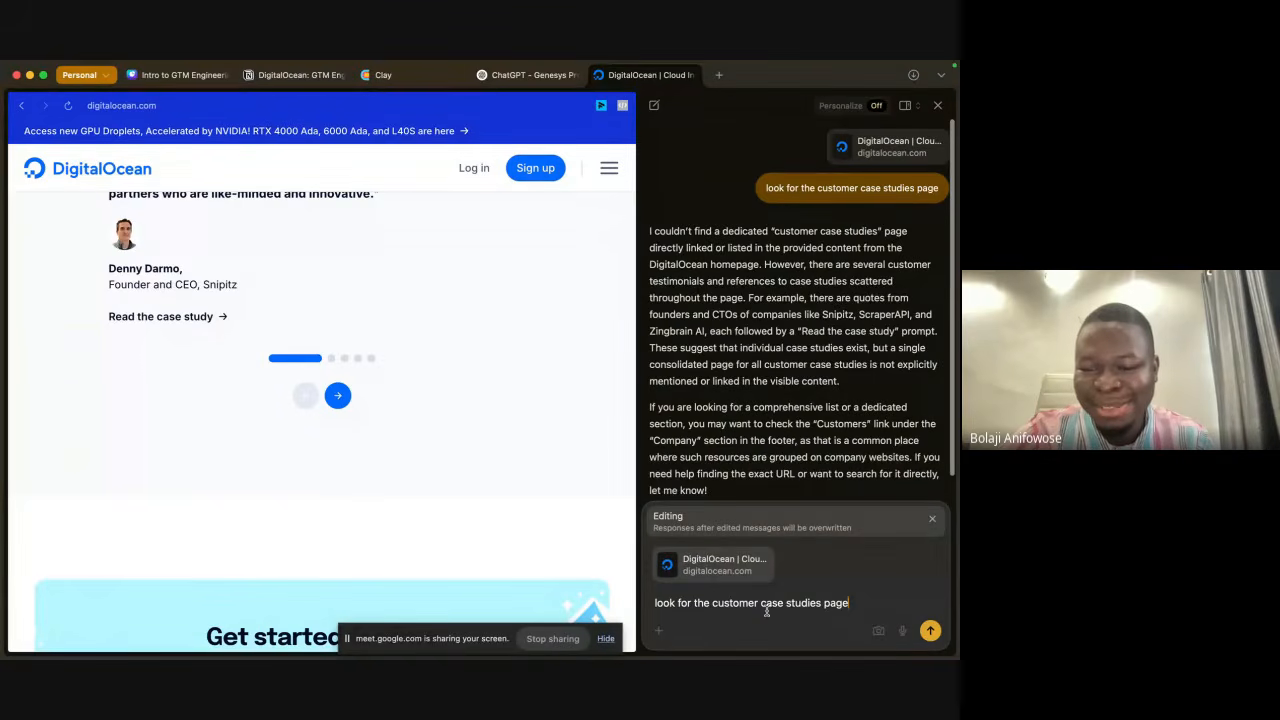
double_click(805, 602)
text(s)
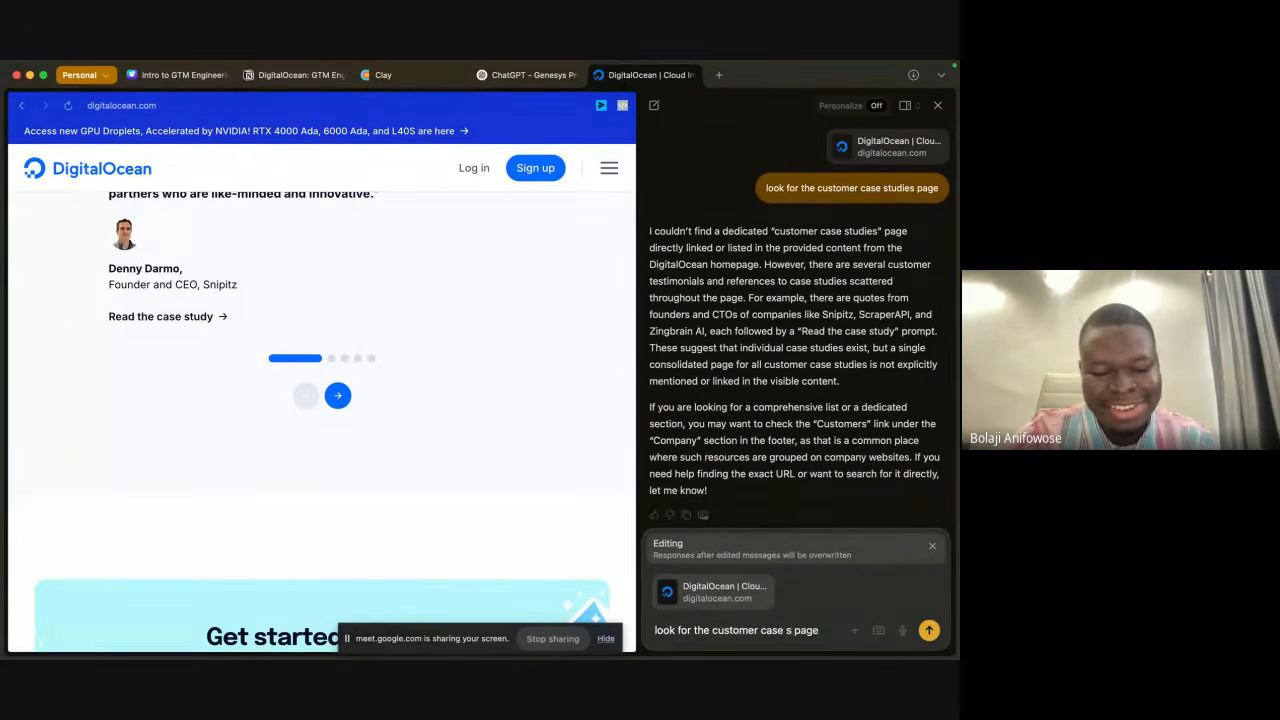
text(tories)
key(Return)
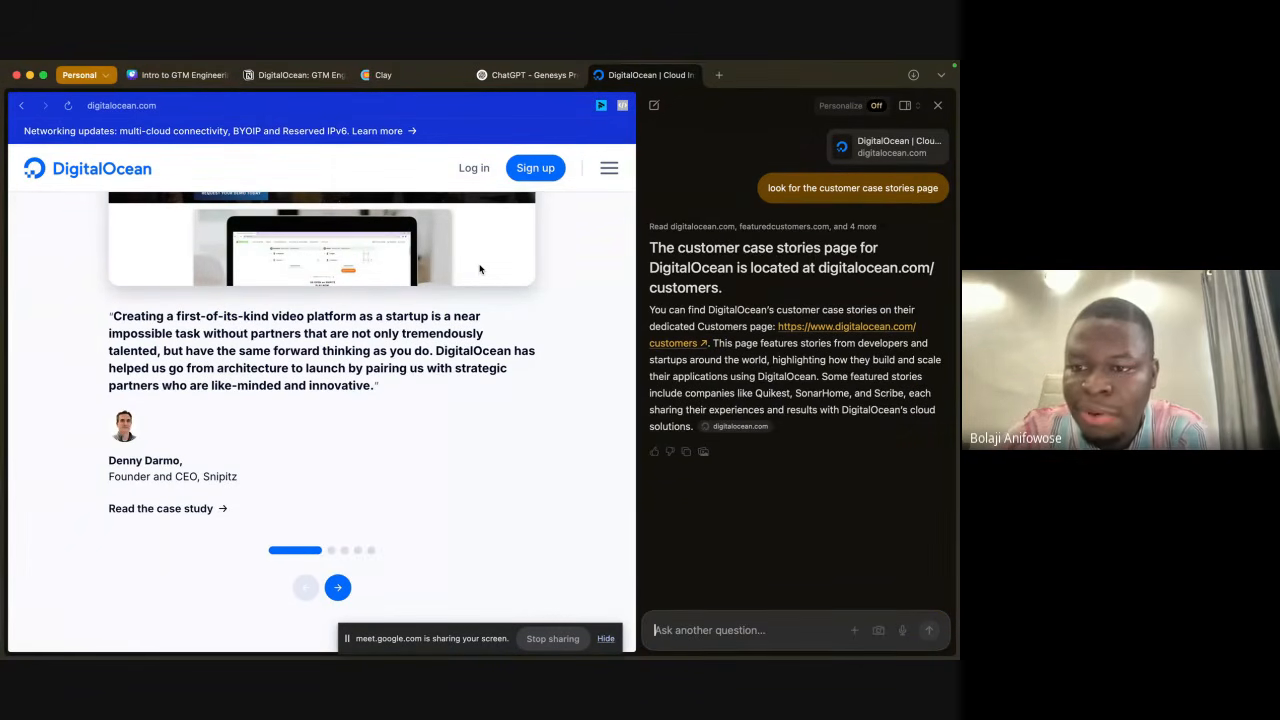
Step: Open the DigitalOcean customers page linked in the assistant's answer and look through the featured customer stories
click(857, 328)
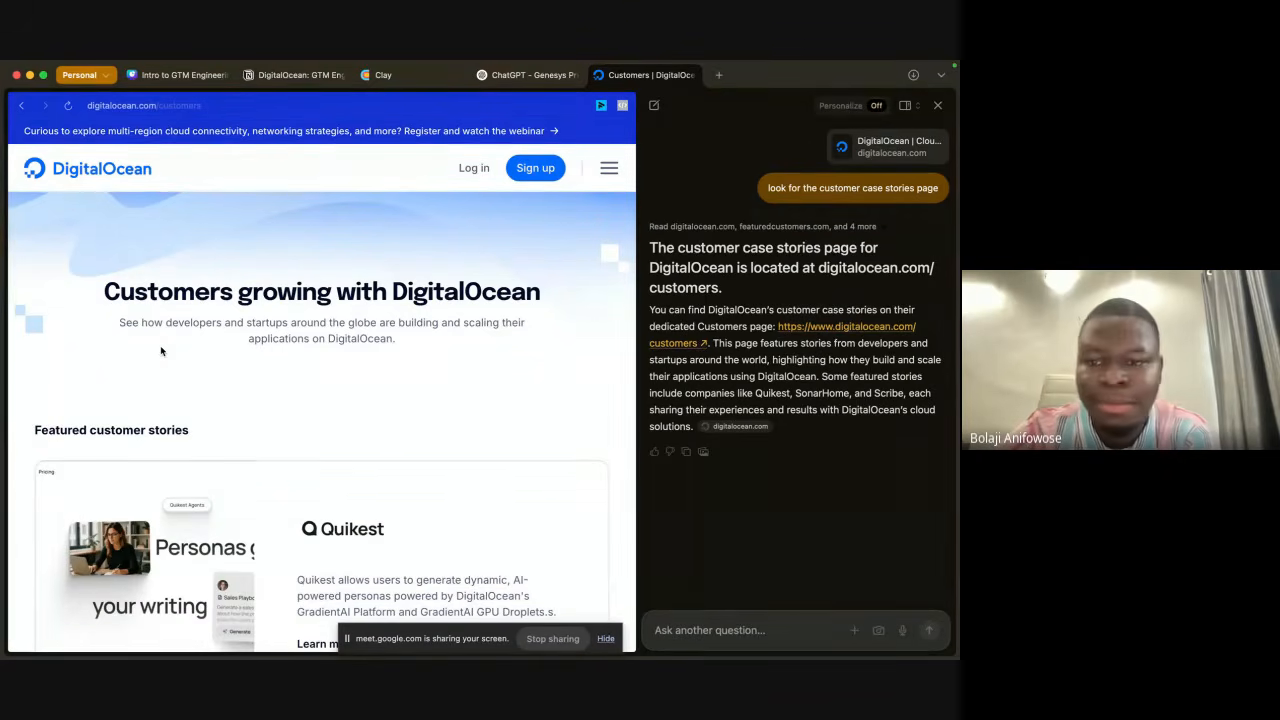
scroll(230, 365, down, 3)
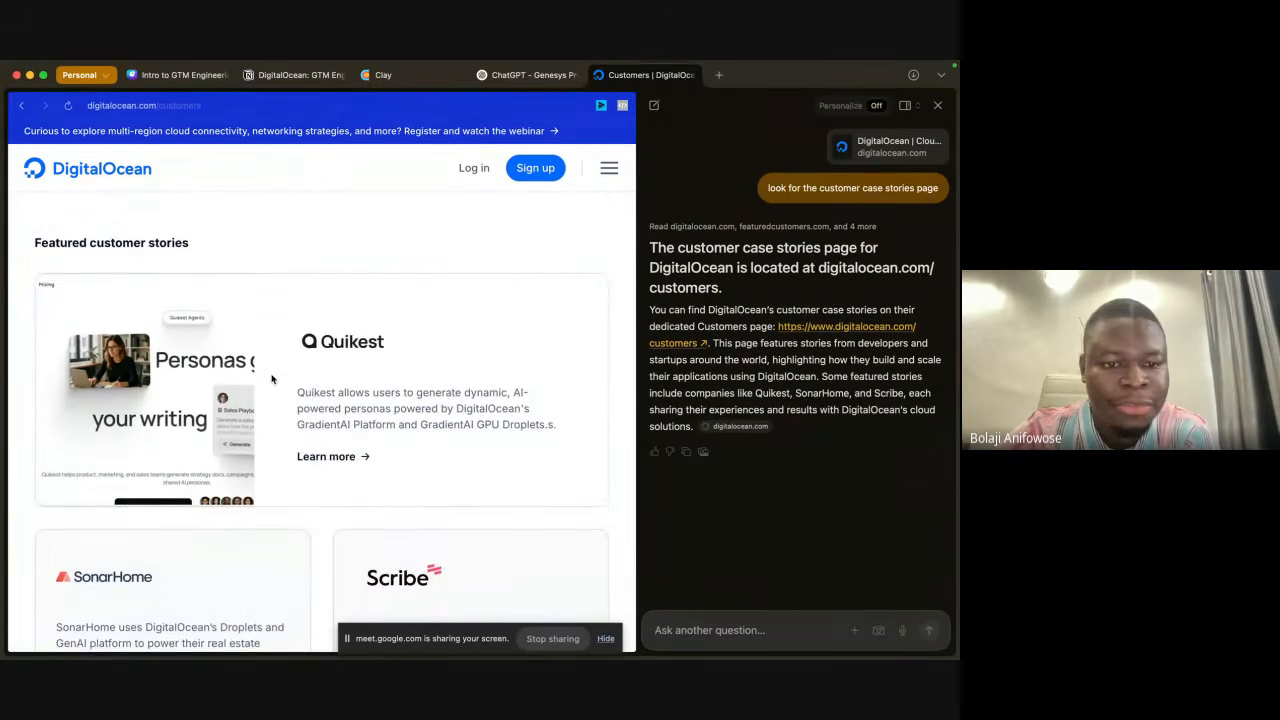
scroll(271, 378, down, 2)
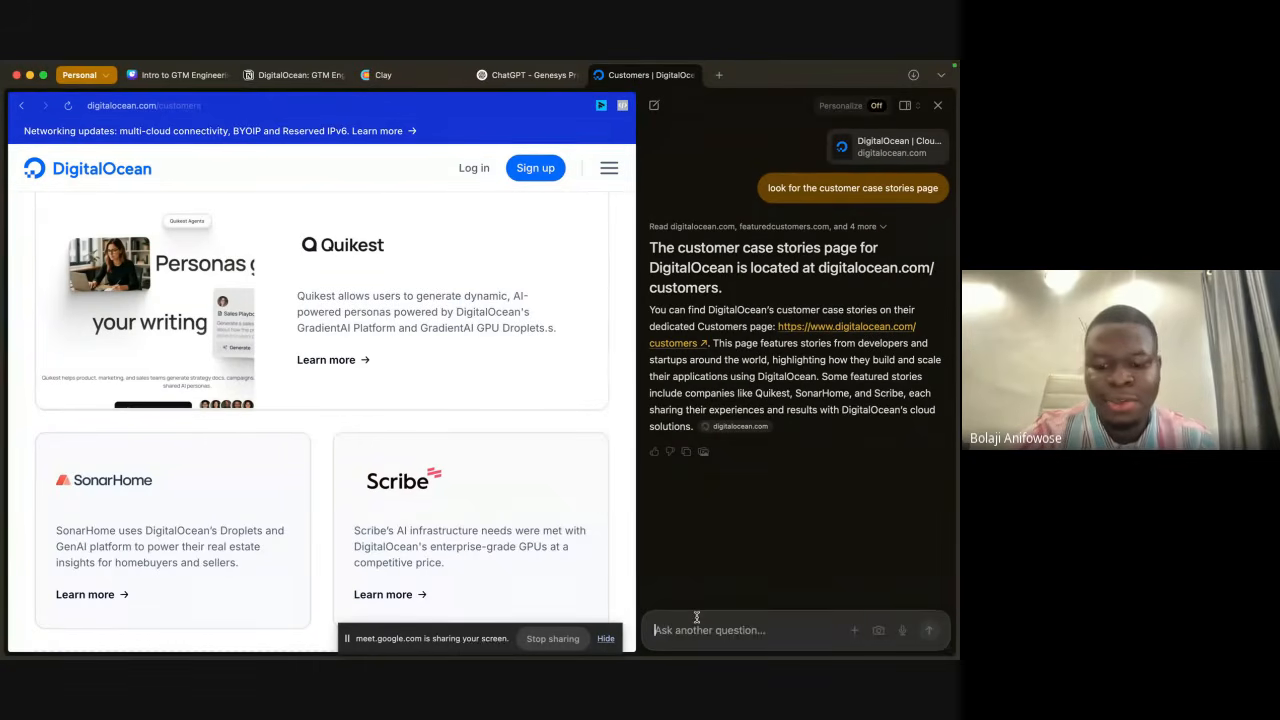
Step: Ask the chat assistant to "look for customer success story that speaks to cist" on the DigitalOcean customers page
text(lok)
text(ok)
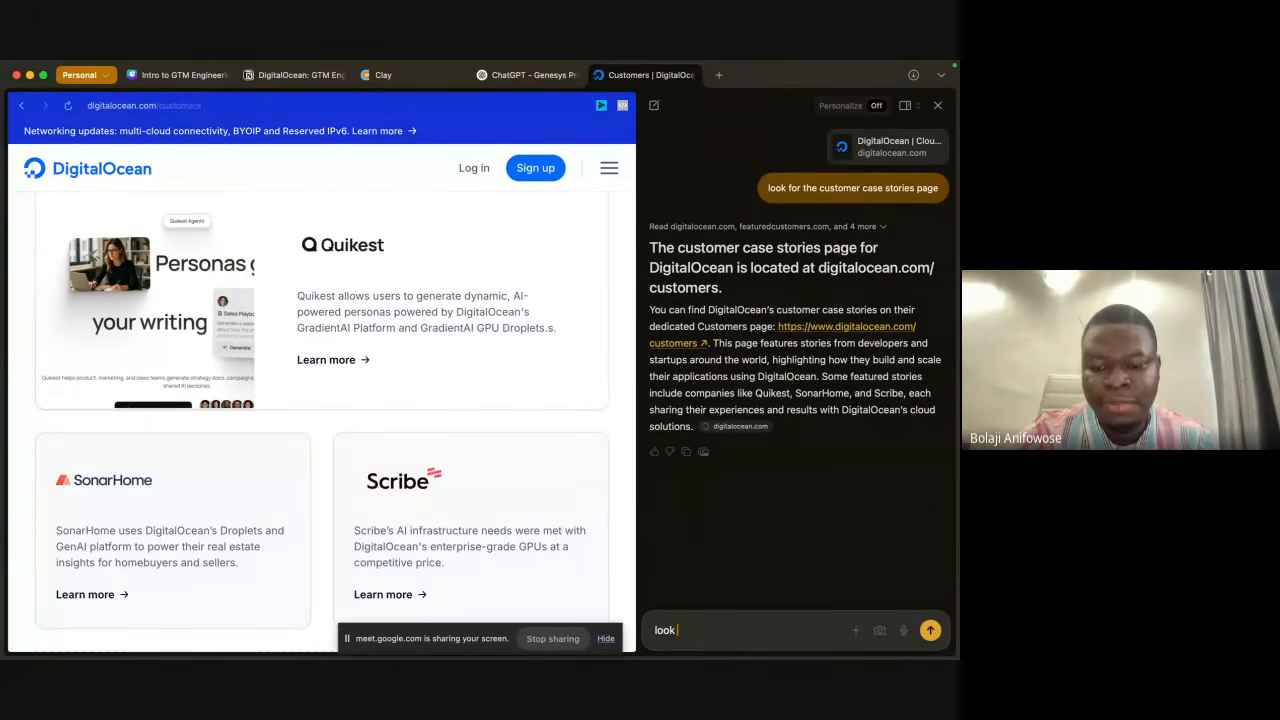
text( fo)
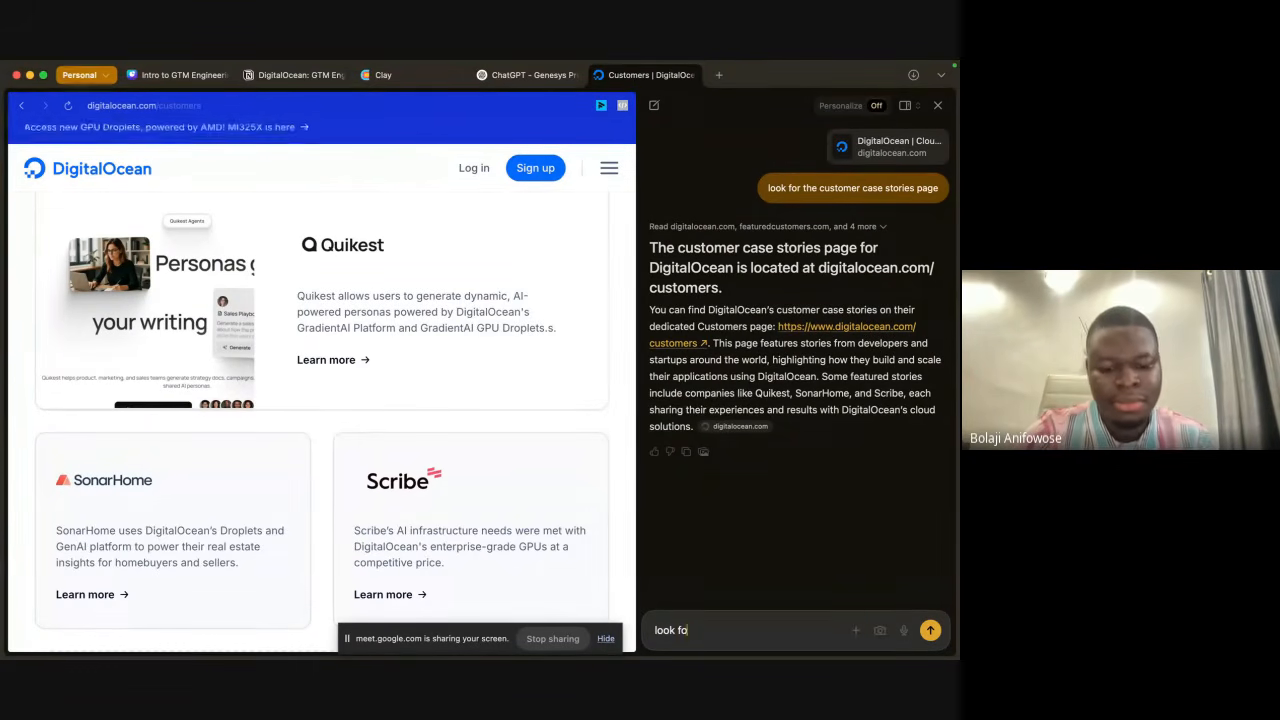
text(r cust)
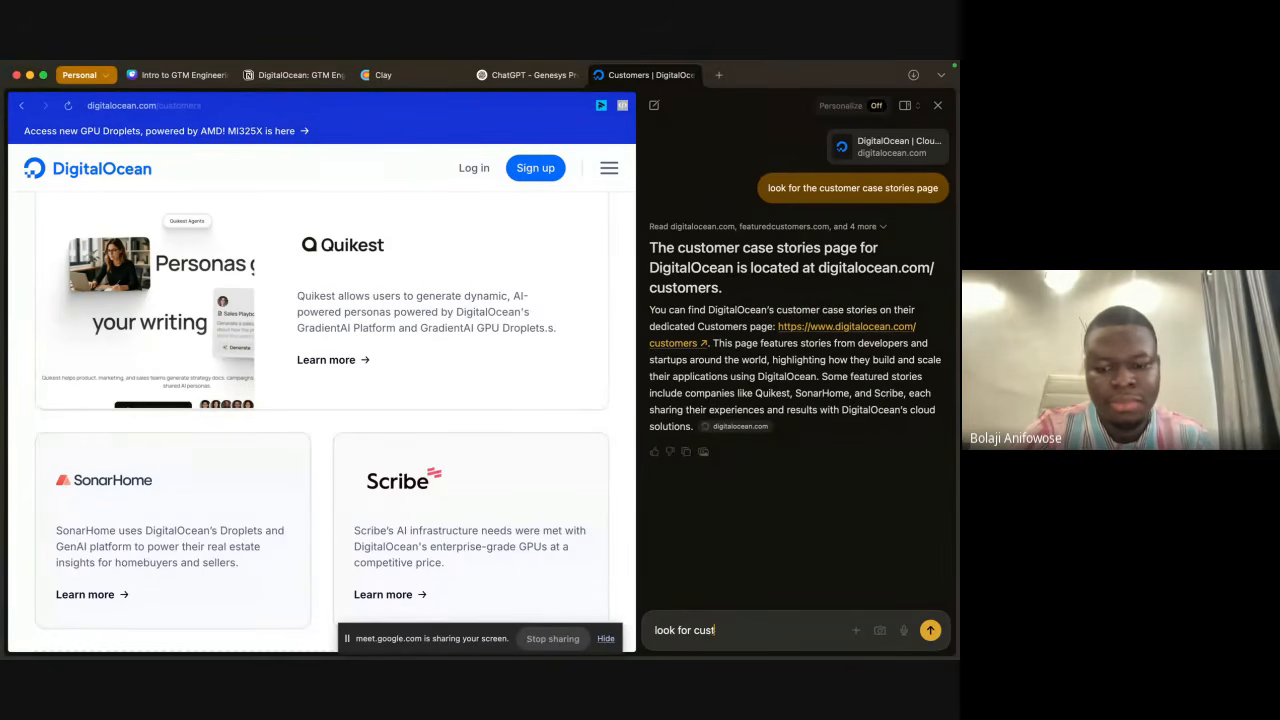
text(omer success)
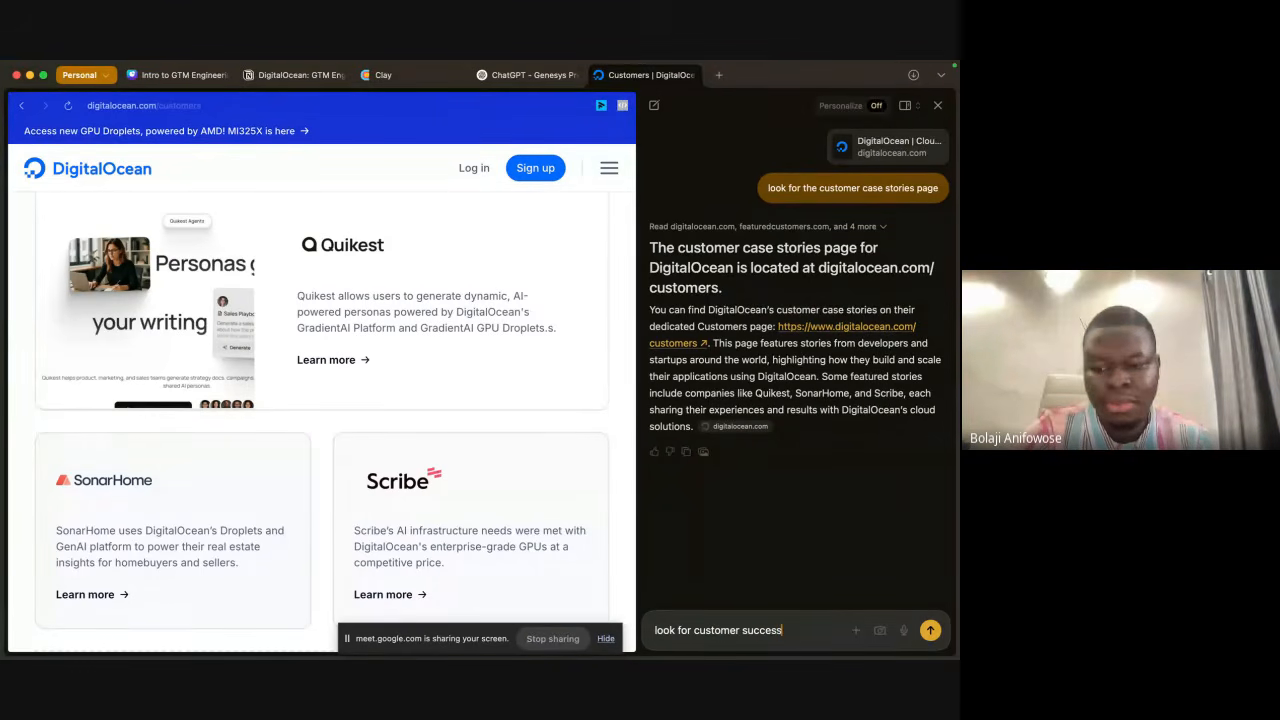
text( story)
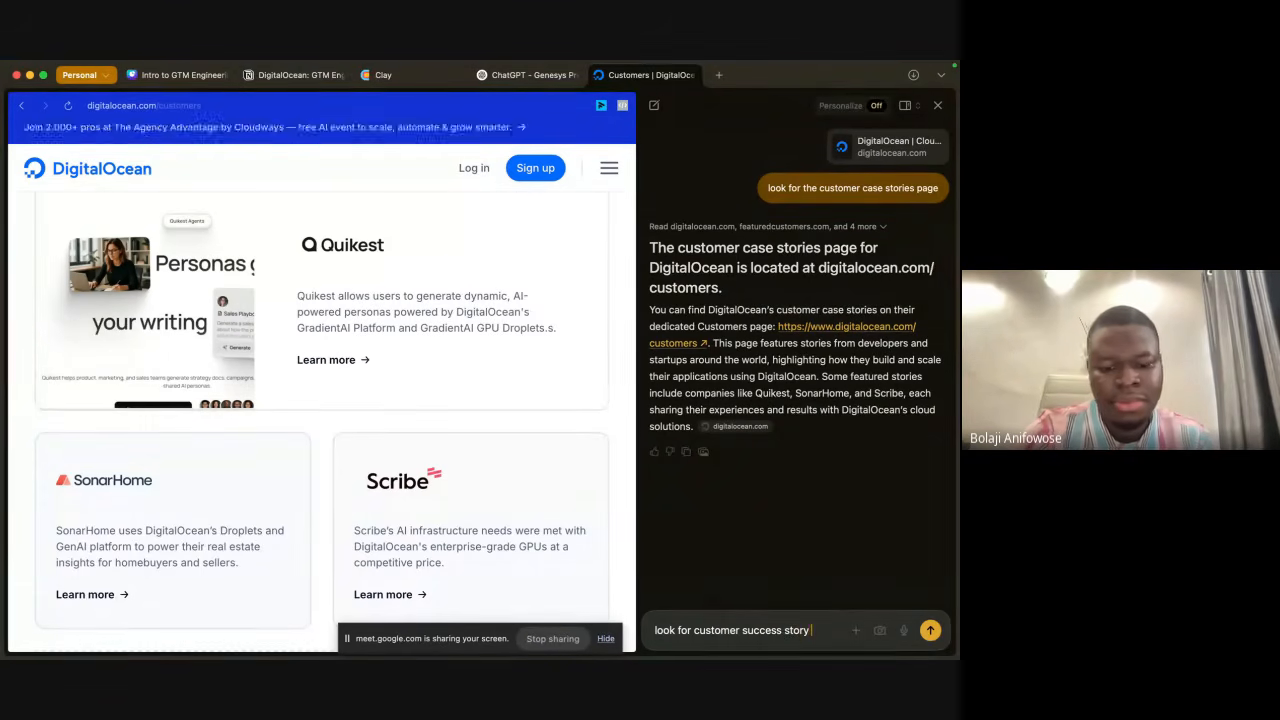
text( that spea)
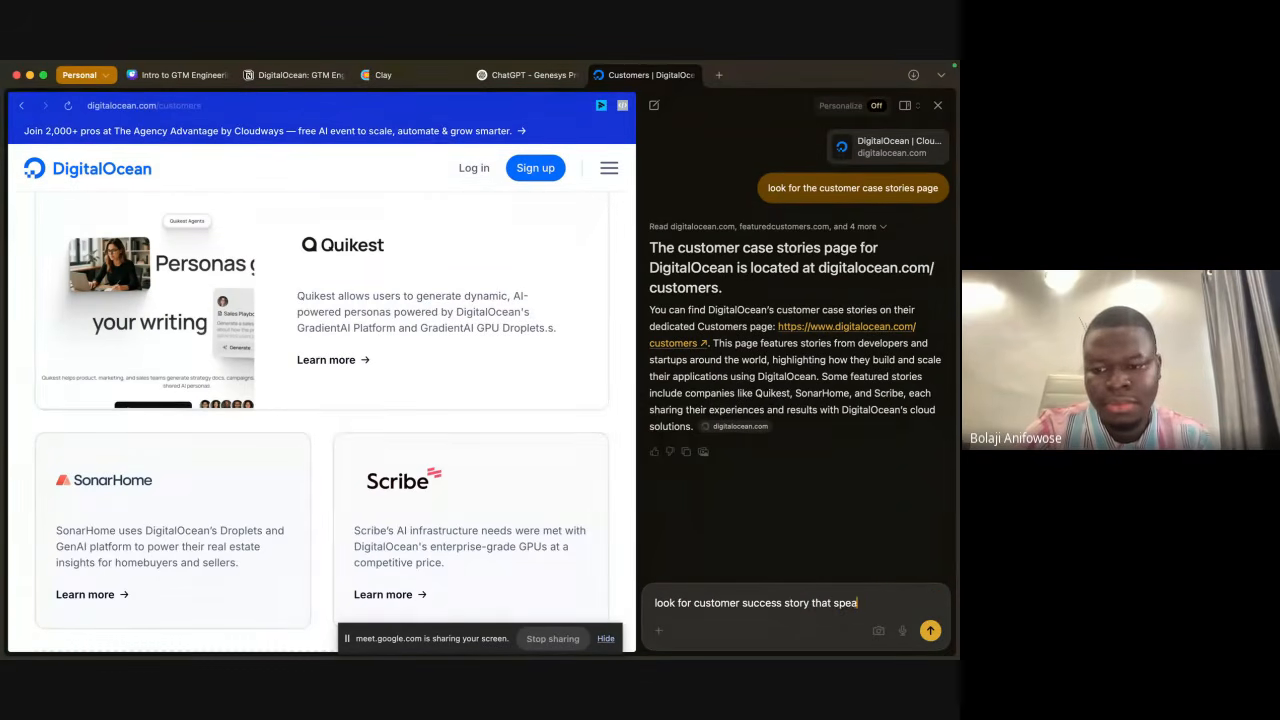
text(ks to cis)
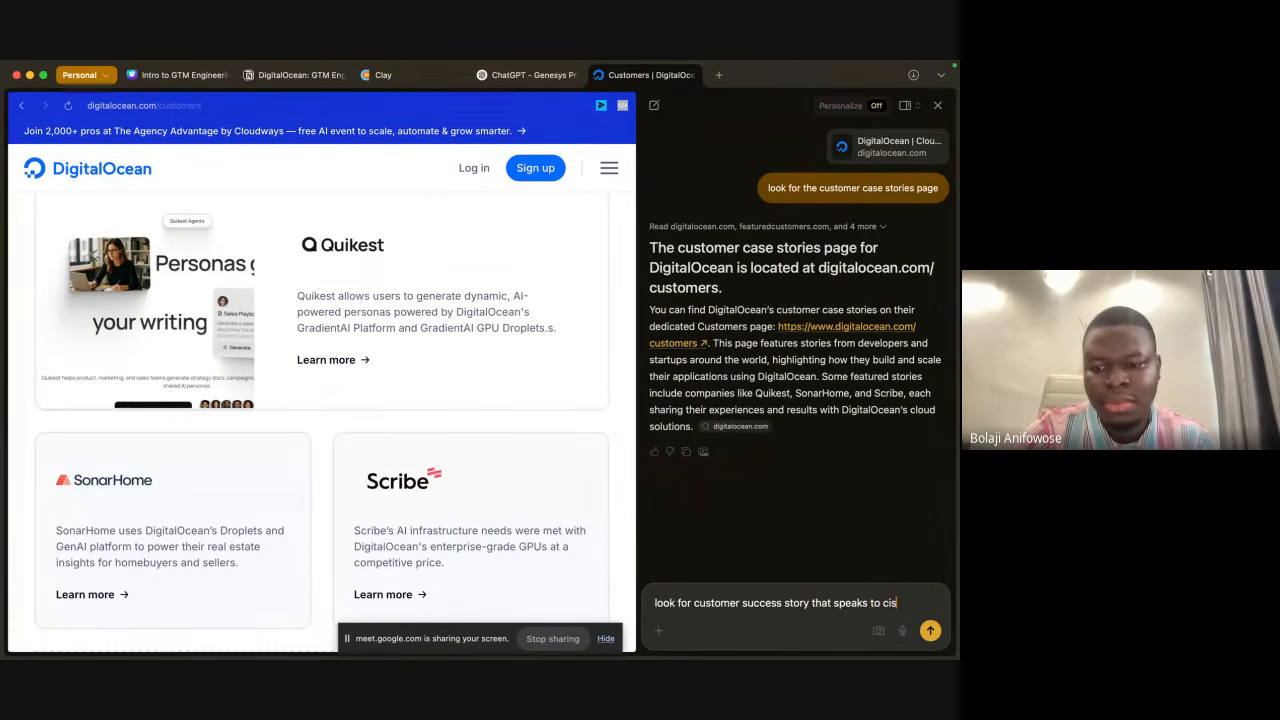
text(t)
key(Return)
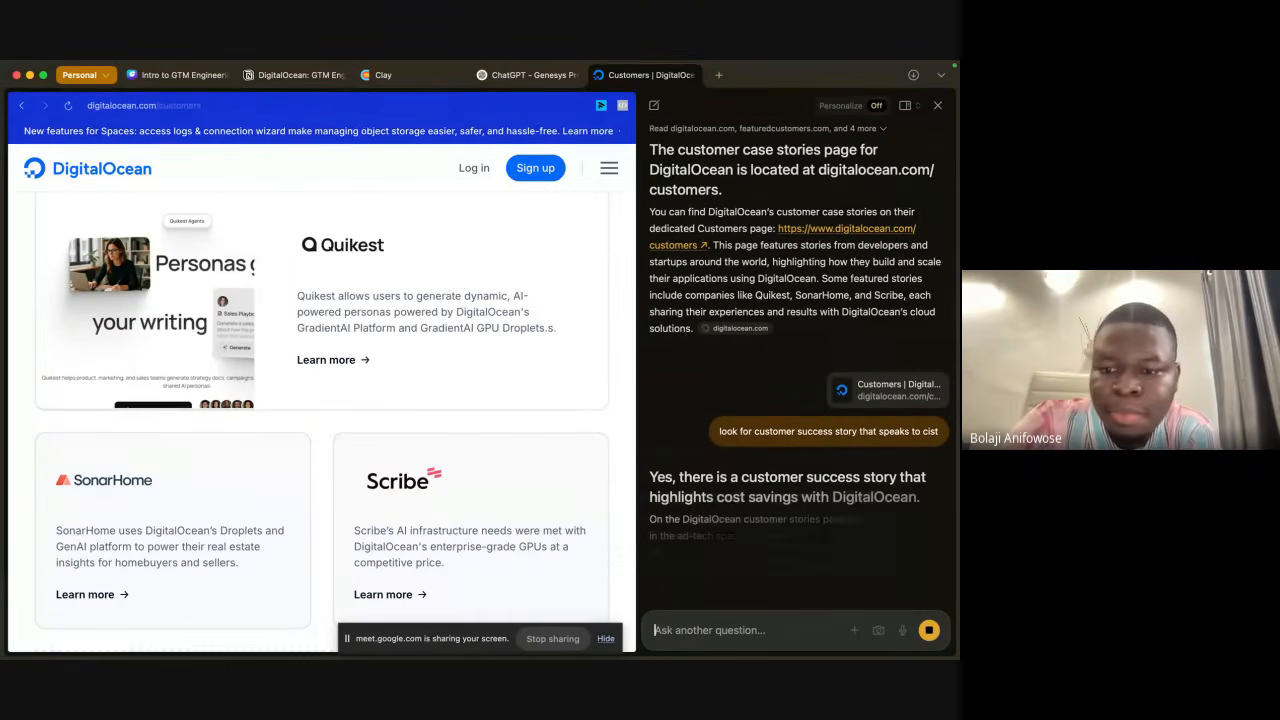
Step: Ask the chat assistant to "give me the link" to the cost-saving customer success story
scroll(828, 536, down, 2)
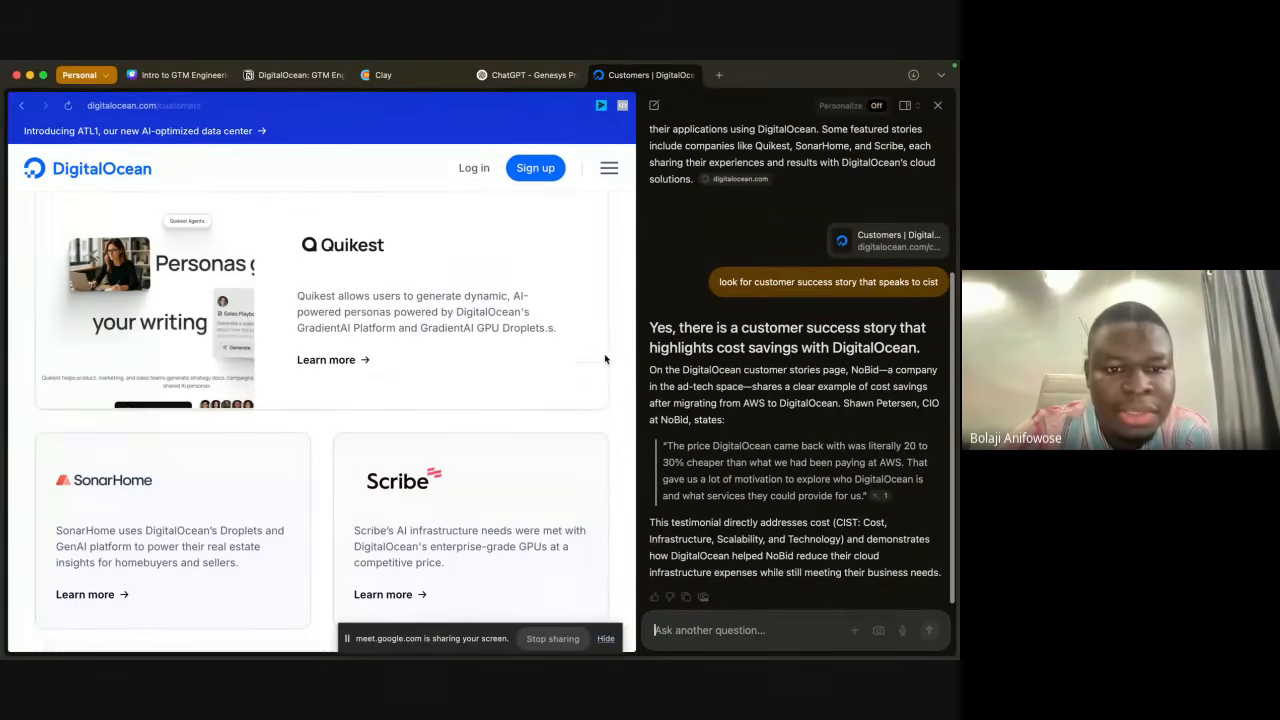
scroll(605, 359, down, 10)
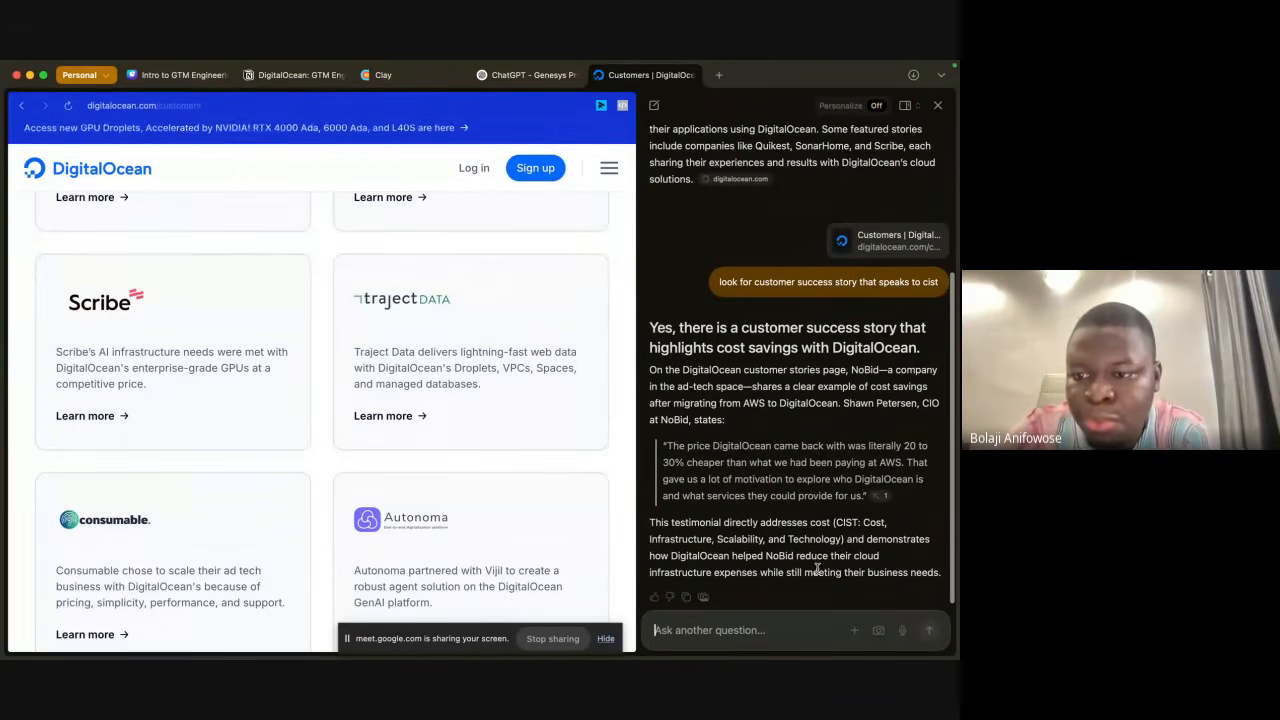
text(give)
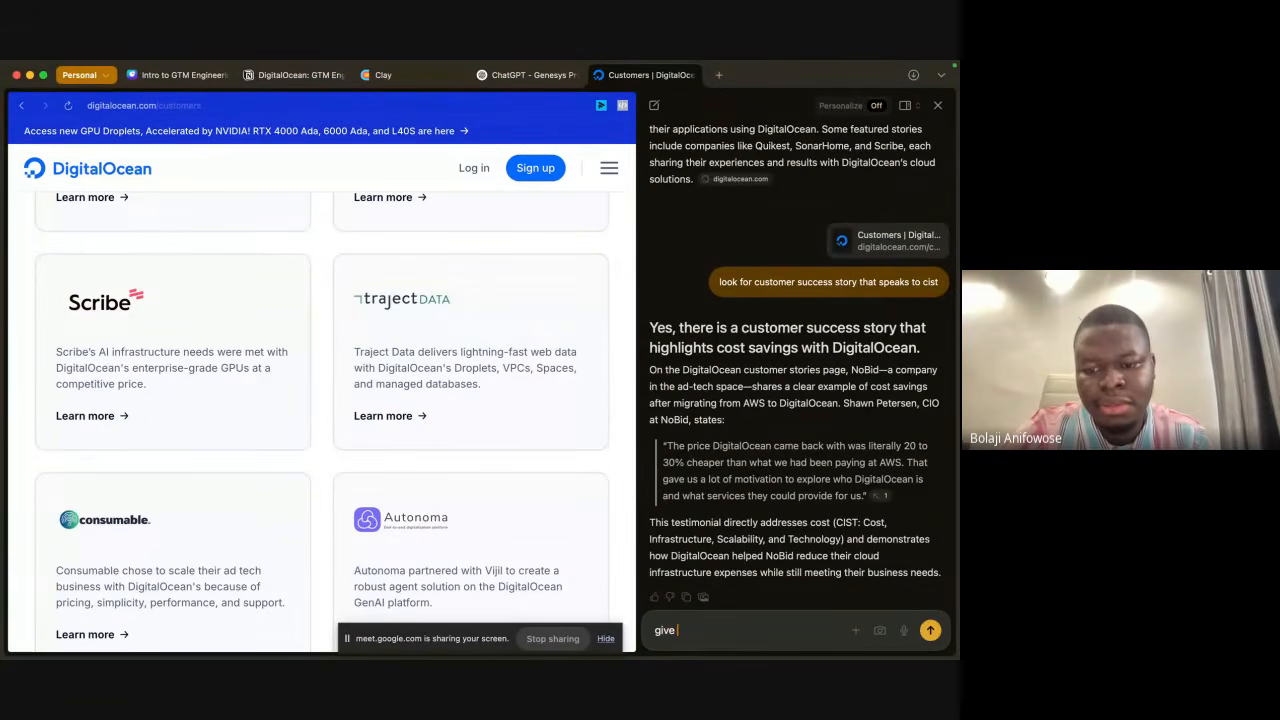
text( me the in)
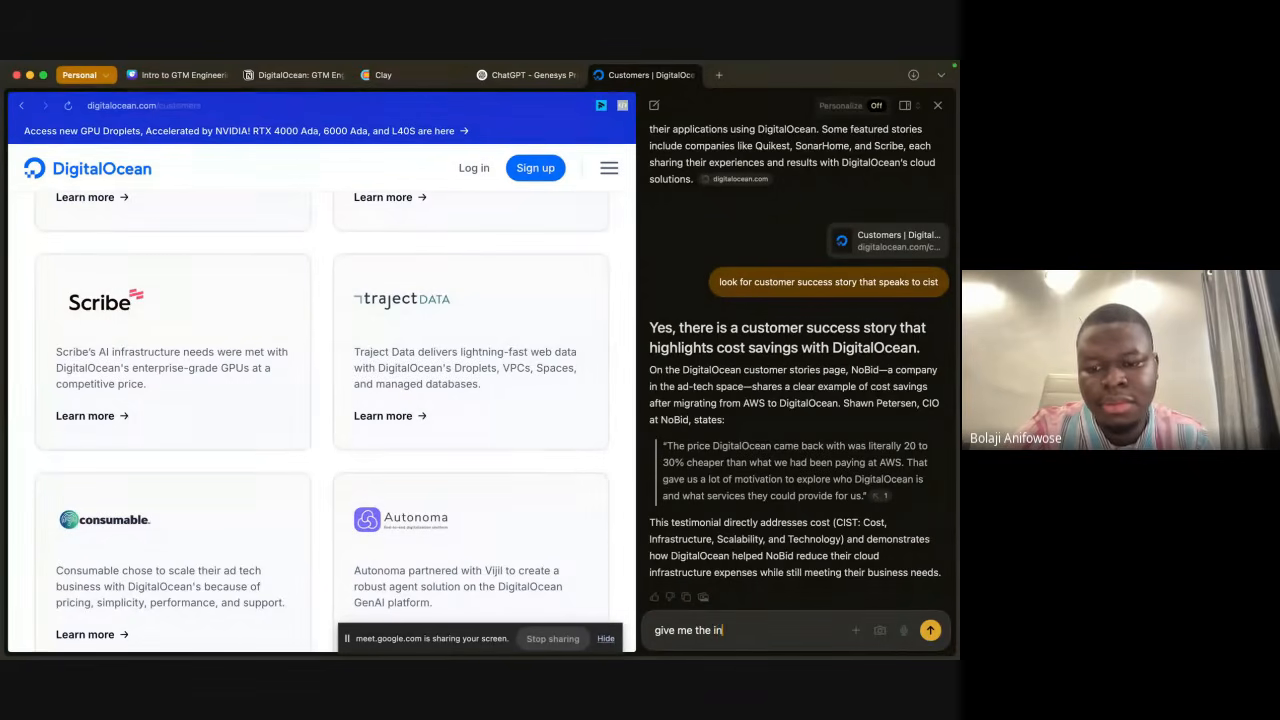
text(nk)
key(Return)
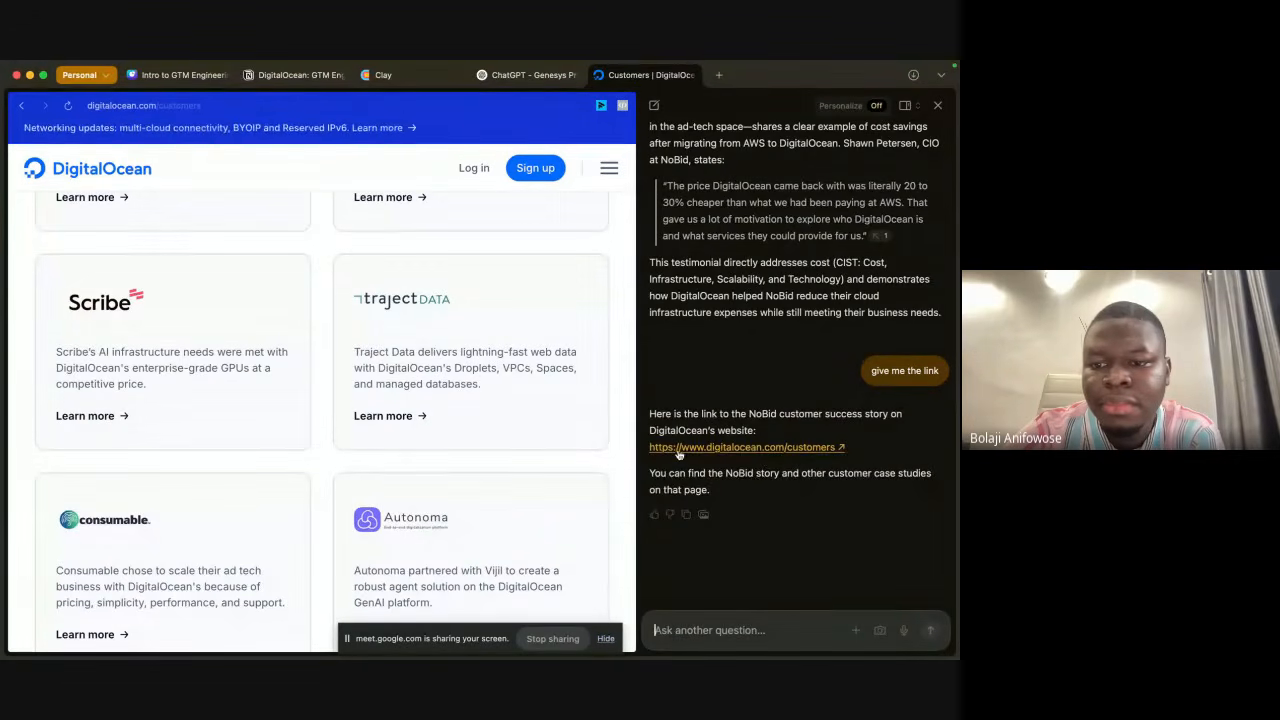
Step: Look through the DigitalOcean customers page for the NoBid story mentioned by the assistant
scroll(679, 455, down, 1)
scroll(618, 305, down, 5)
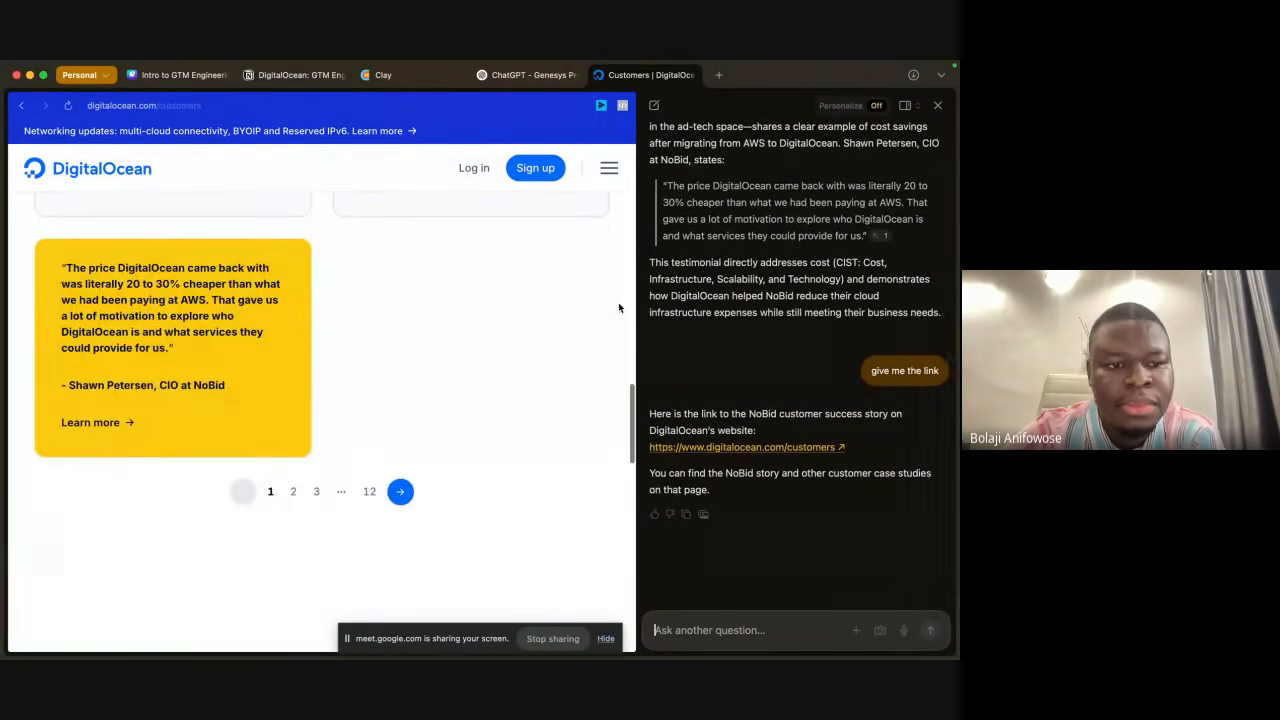
scroll(618, 305, up, 2)
scroll(619, 308, up, 5)
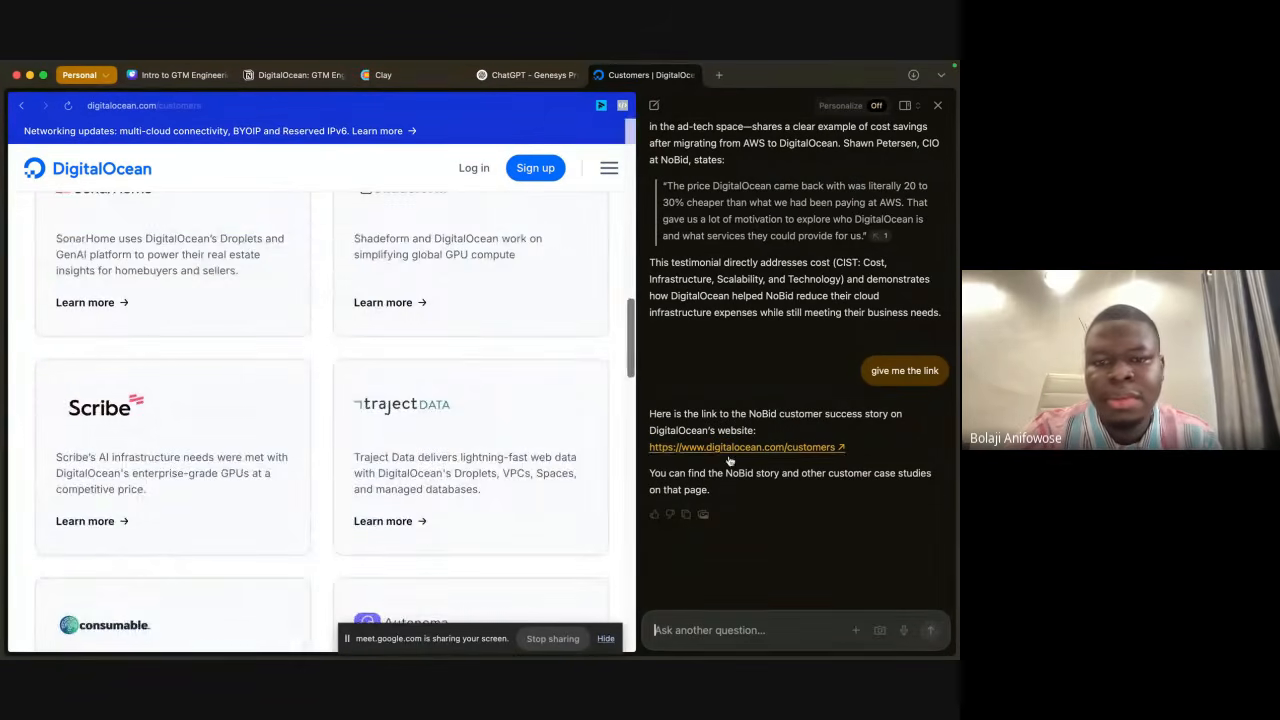
scroll(516, 297, up, 10)
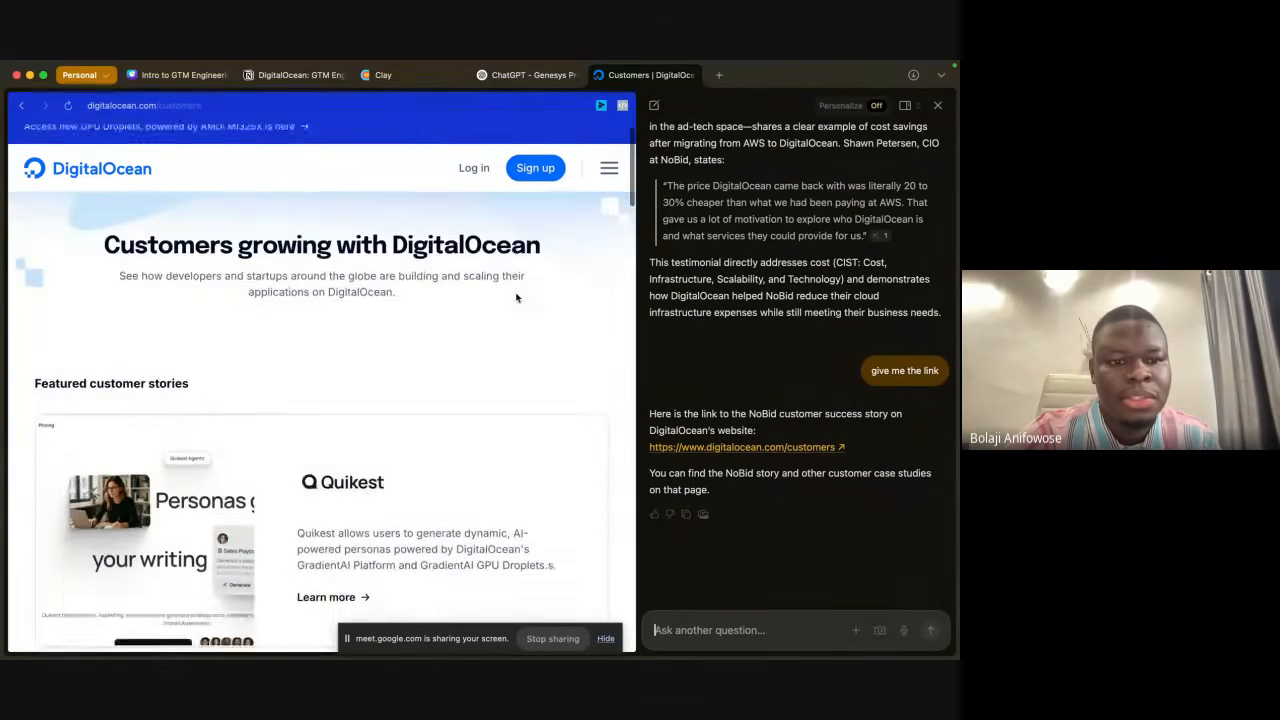
Step: Close the chat assistant and search the customers page for "no bid", checking the story cards as well
click(937, 105)
scroll(806, 294, down, 3)
key(super+f)
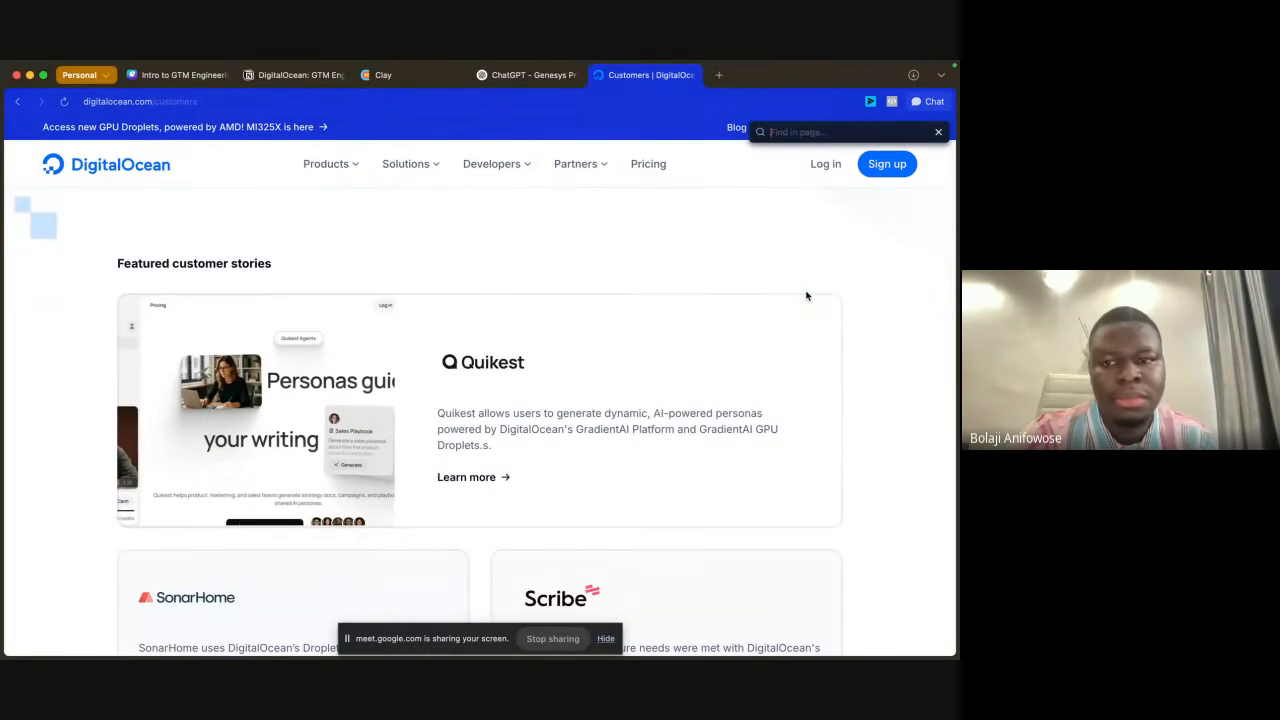
text(no bi)
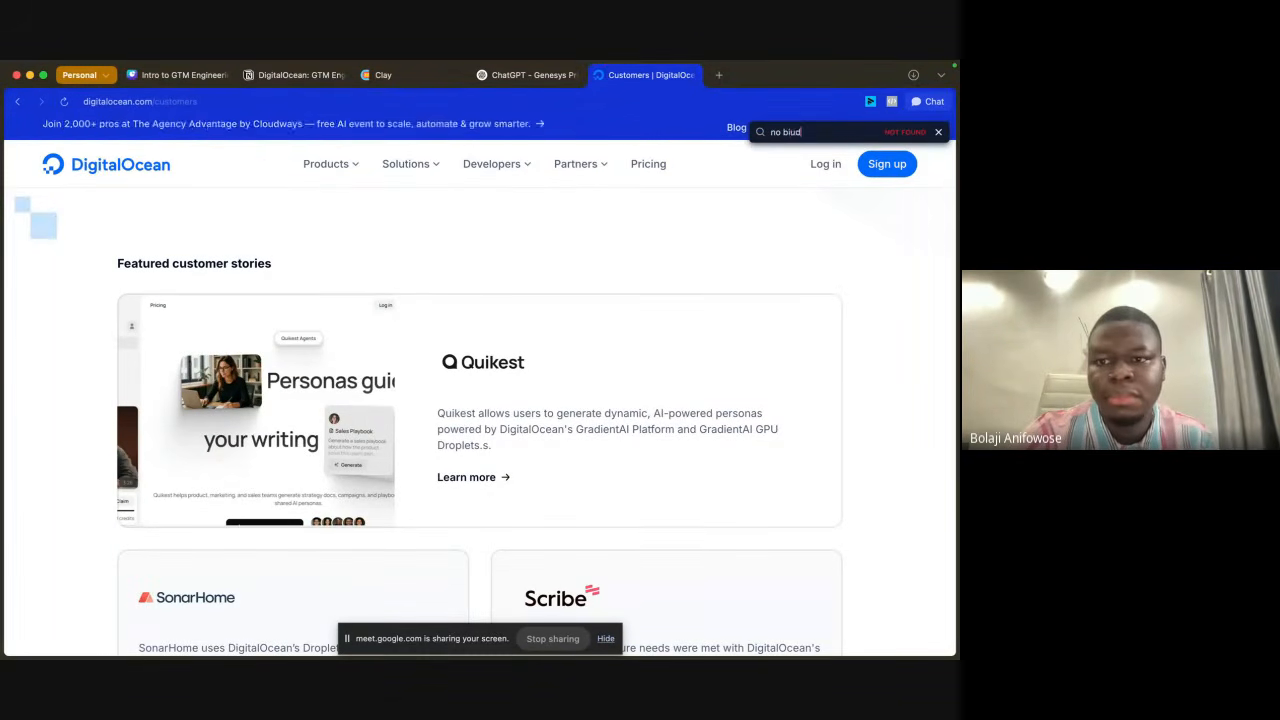
text(d)
scroll(698, 518, down, 10)
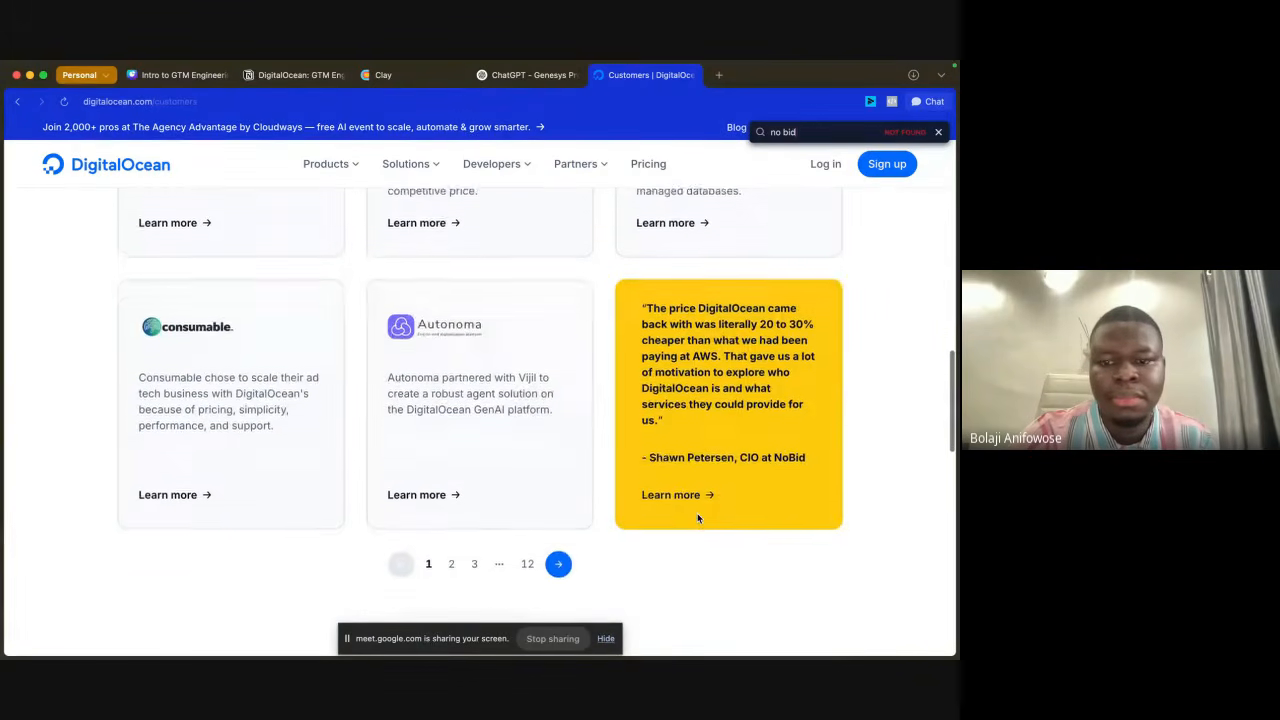
scroll(697, 513, up, 6)
scroll(698, 518, up, 3)
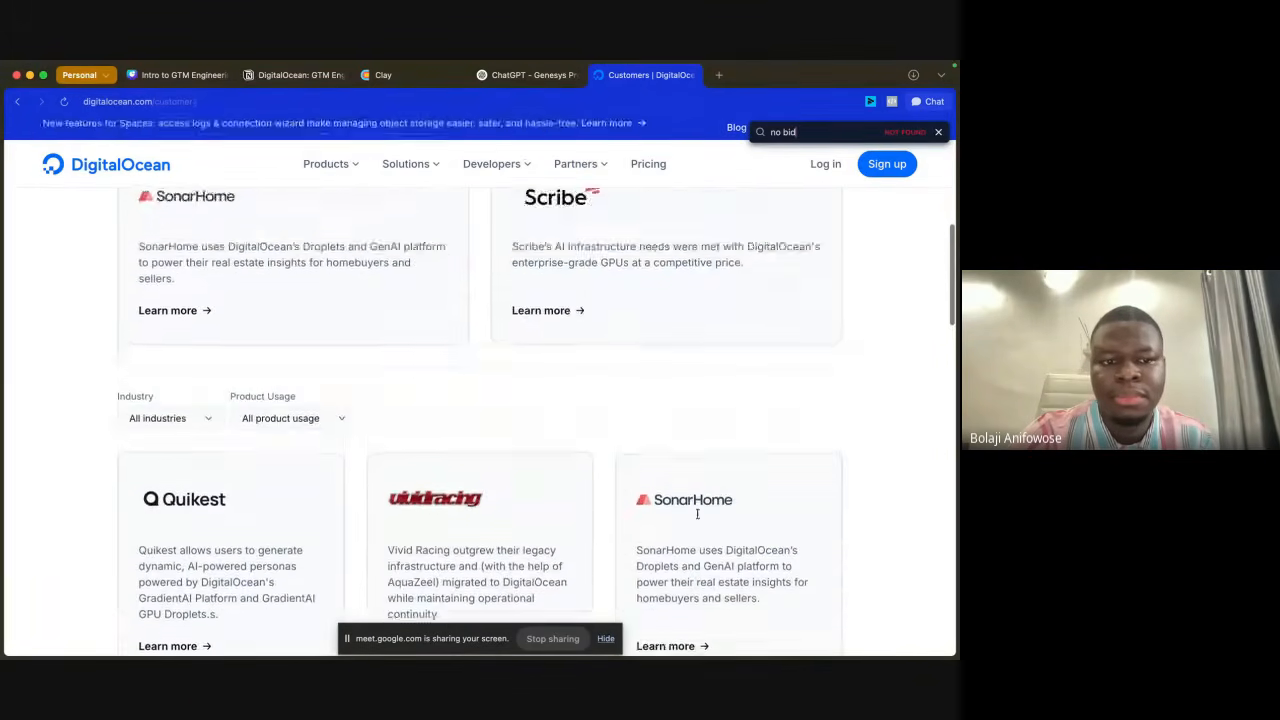
Step: Examine the Industry and Product Usage filter options for the customer stories without choosing any
click(177, 432)
scroll(180, 492, down, 5)
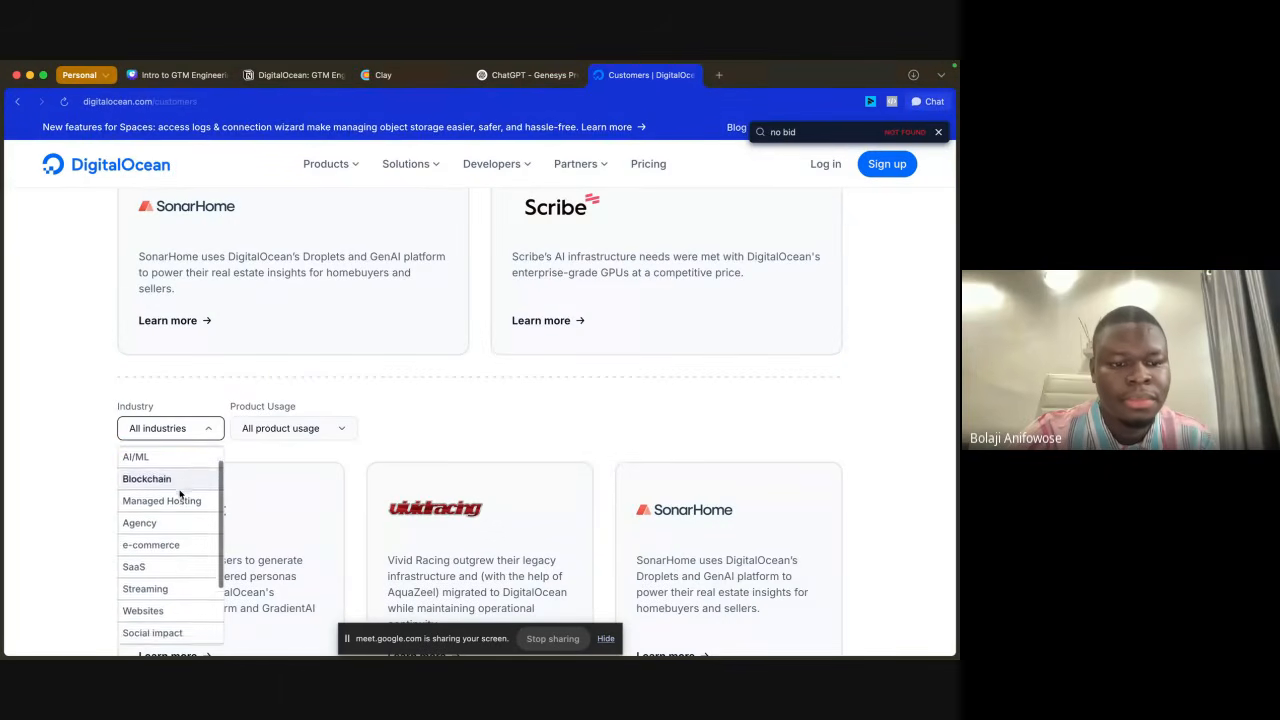
scroll(180, 493, up, 5)
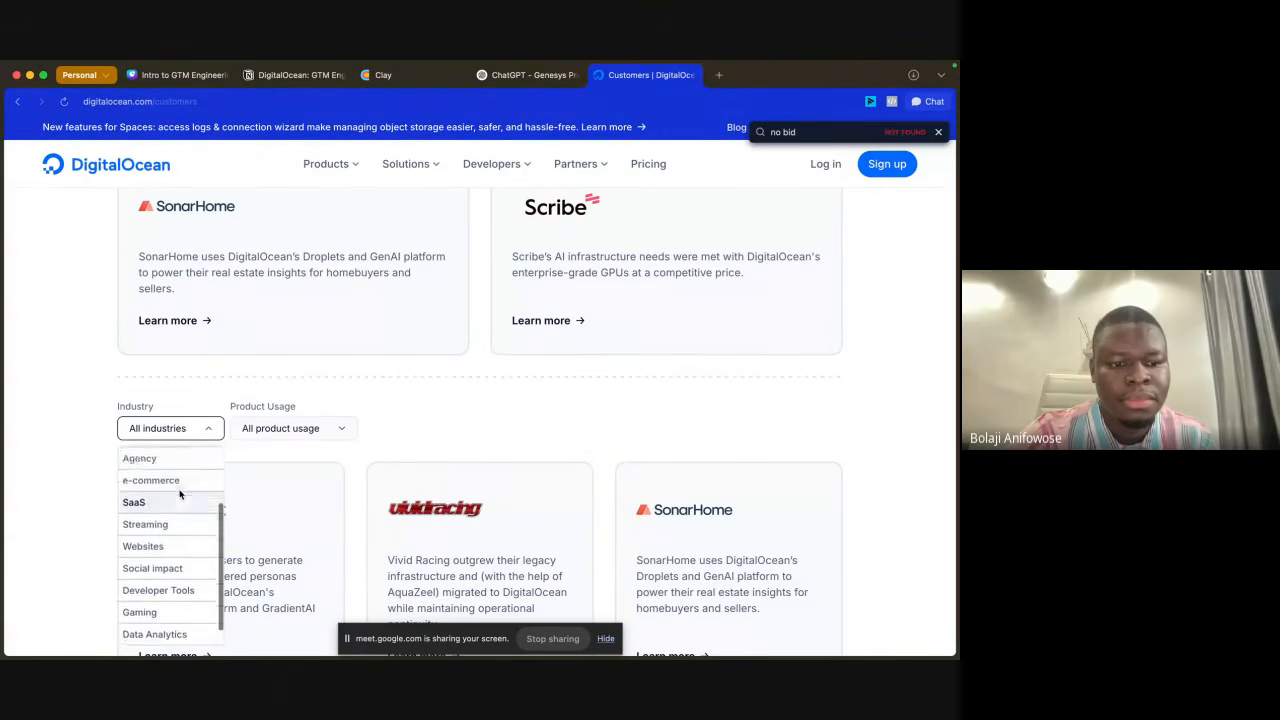
scroll(180, 493, down, 5)
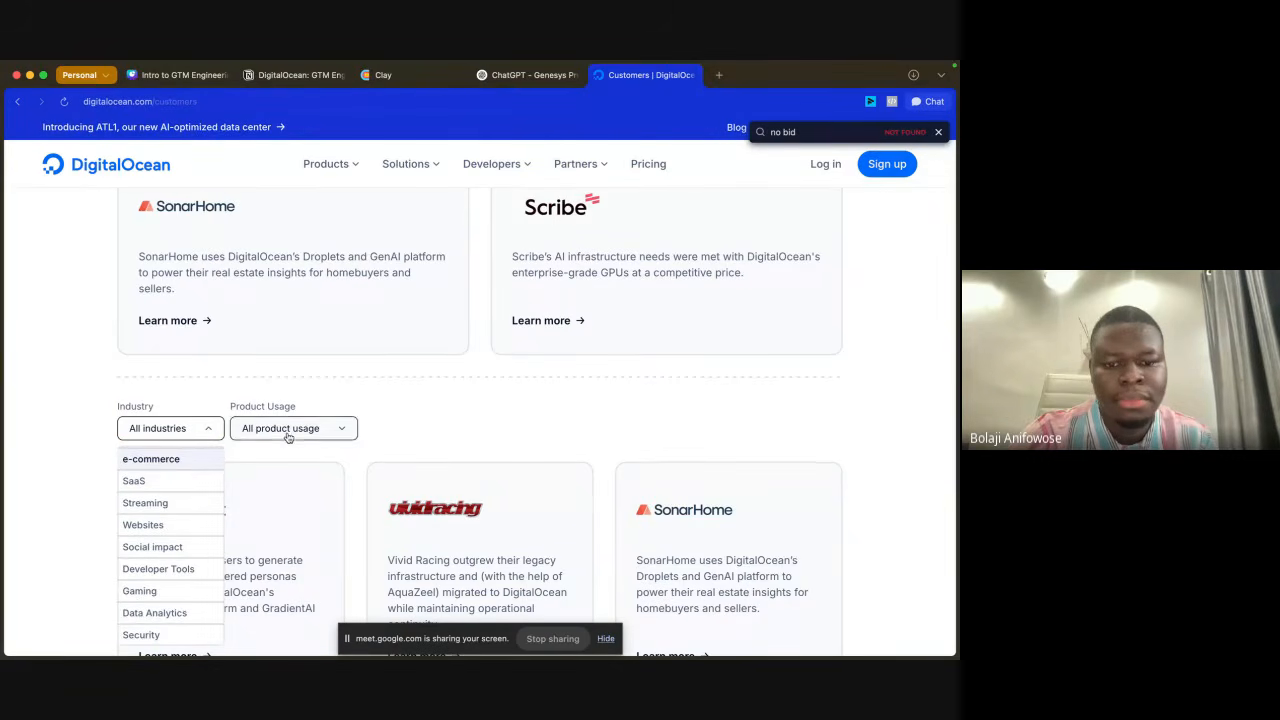
click(369, 416)
click(343, 425)
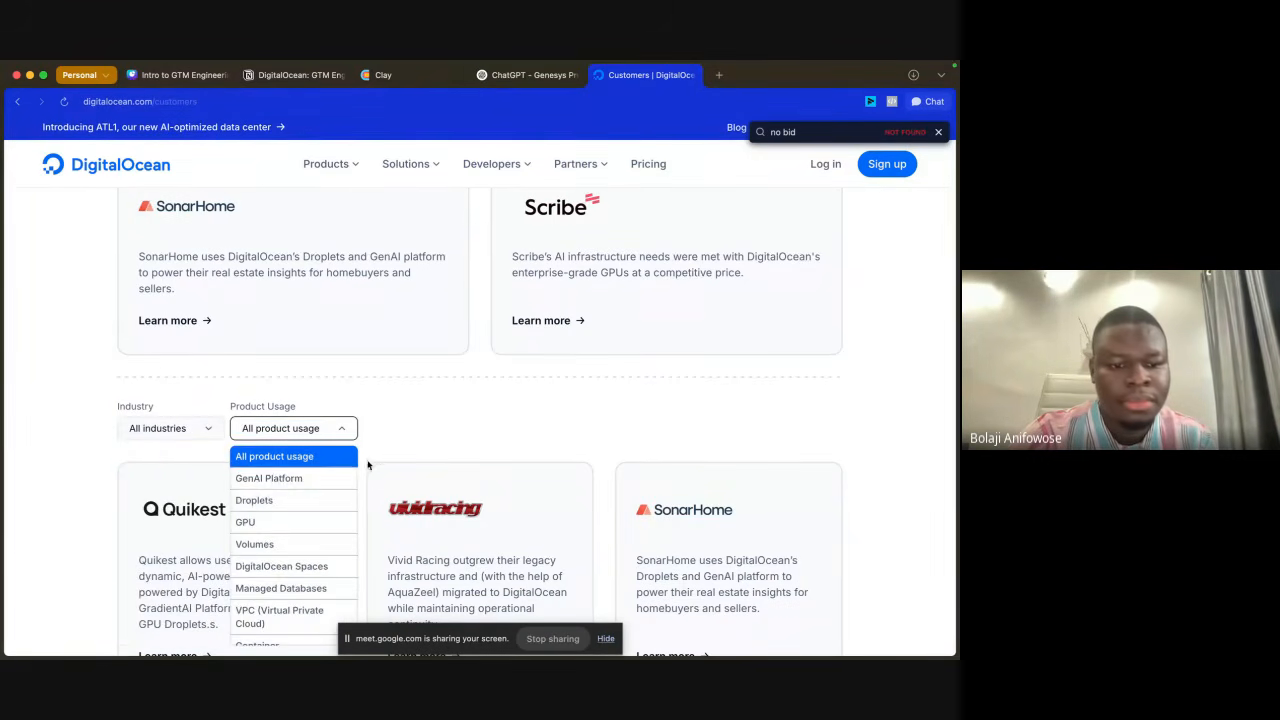
scroll(306, 500, down, 1)
click(437, 434)
Step: Open the Scribe customer story from the list of story cards
scroll(437, 434, down, 10)
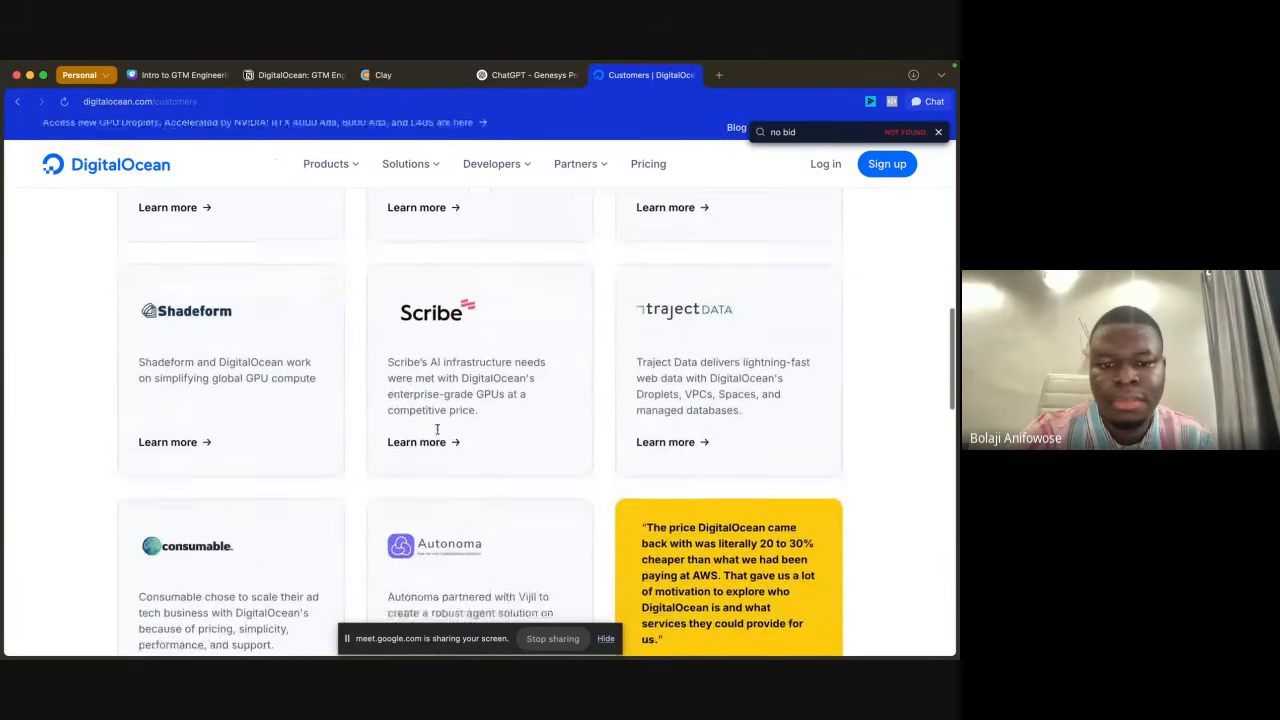
scroll(437, 434, down, 2)
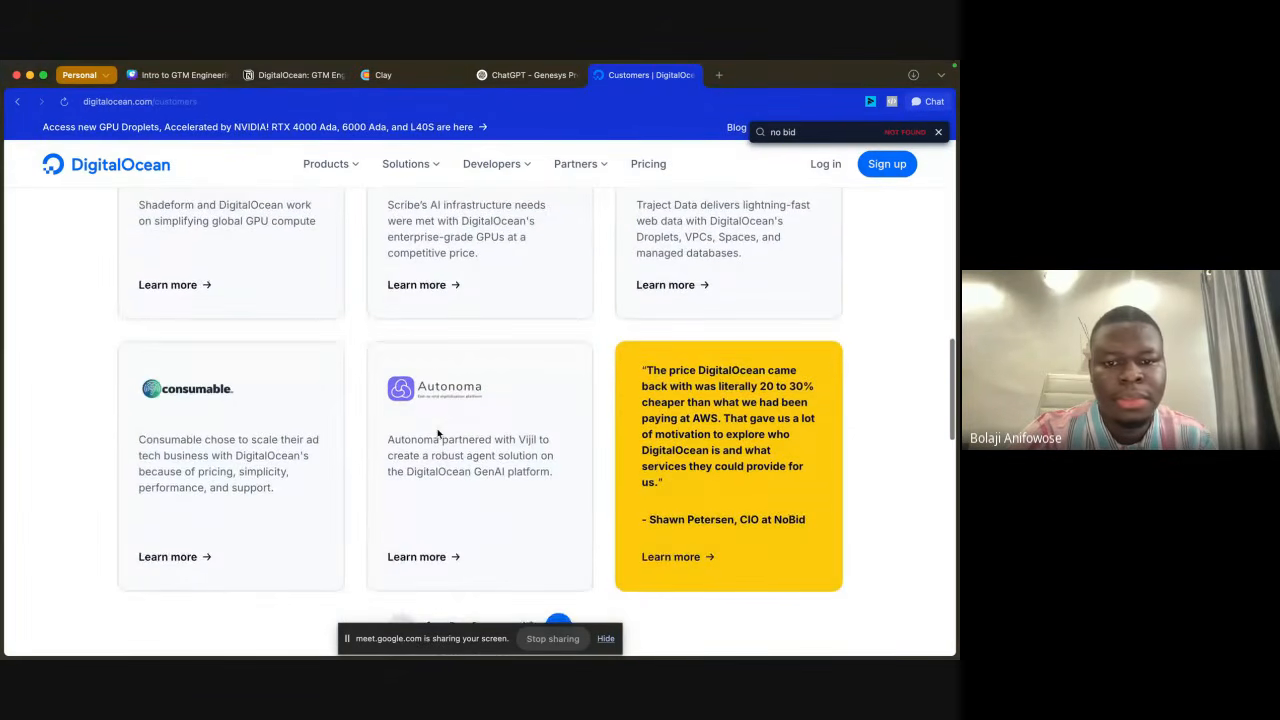
scroll(437, 420, up, 2)
click(449, 338)
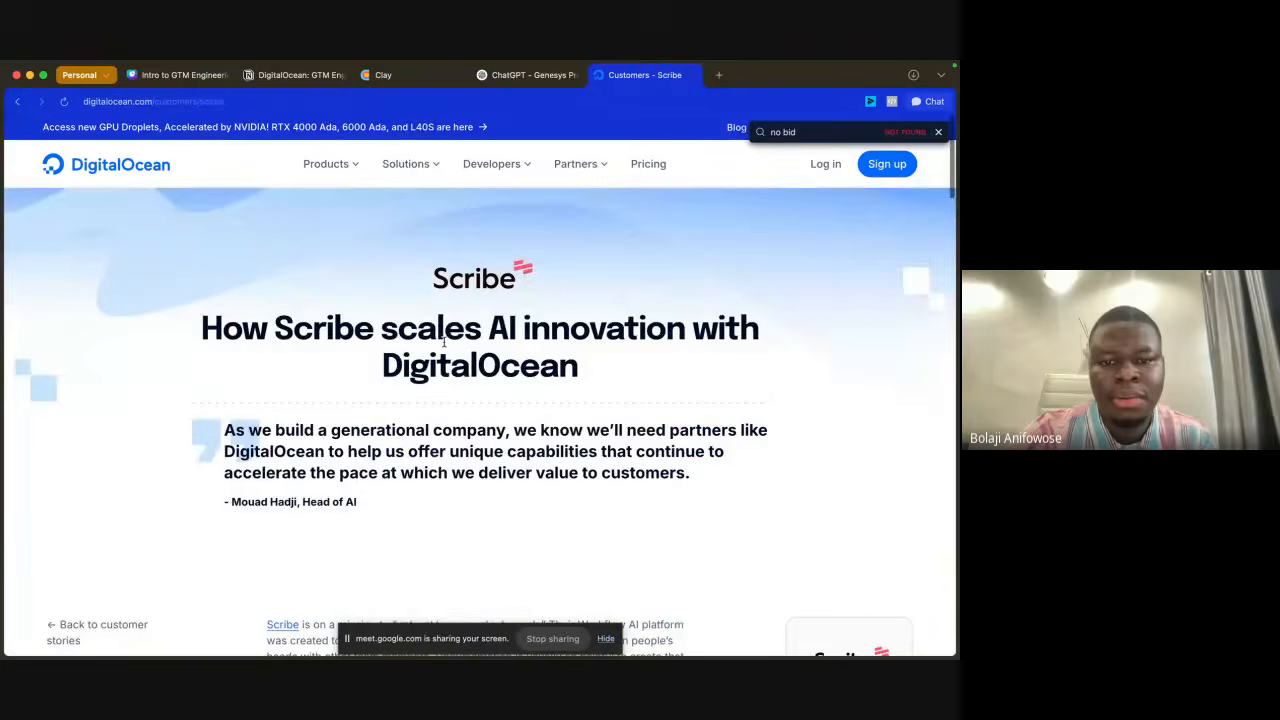
Step: Read the Scribe story down to the section on finding the right cloud provider, and close the page search
scroll(560, 534, down, 1)
scroll(560, 534, down, 2)
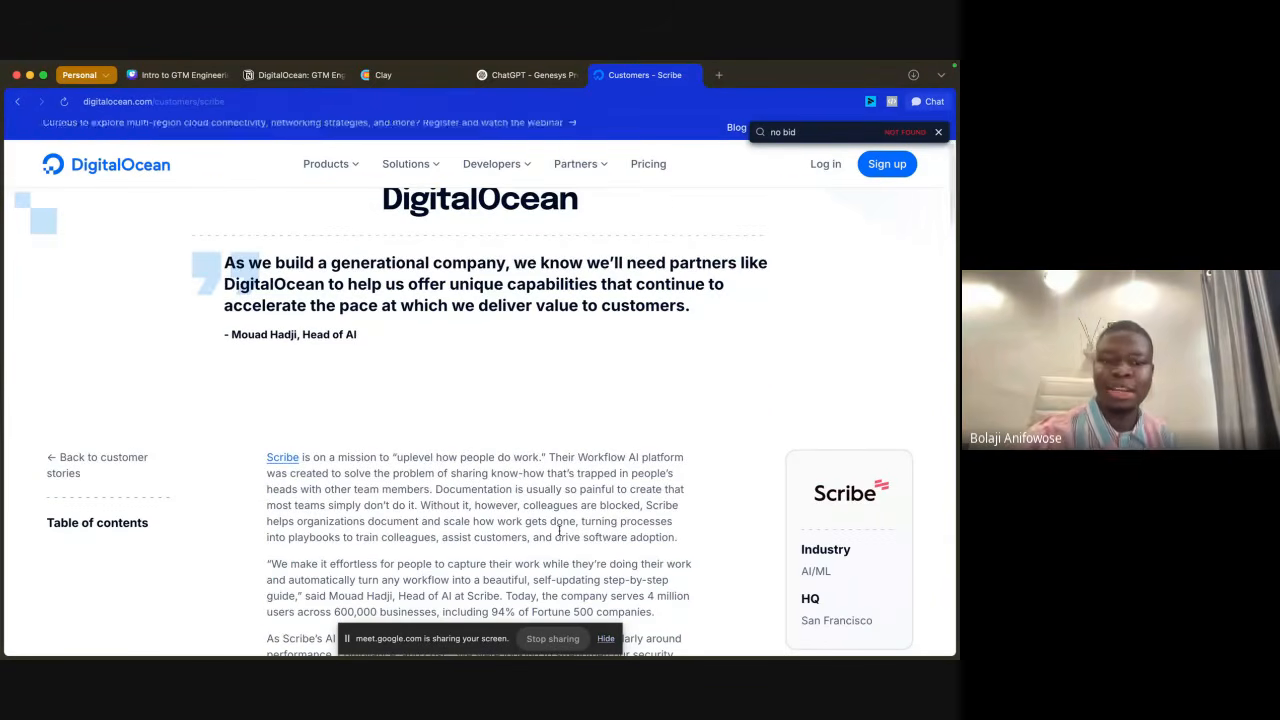
scroll(560, 530, down, 3)
scroll(559, 530, up, 4)
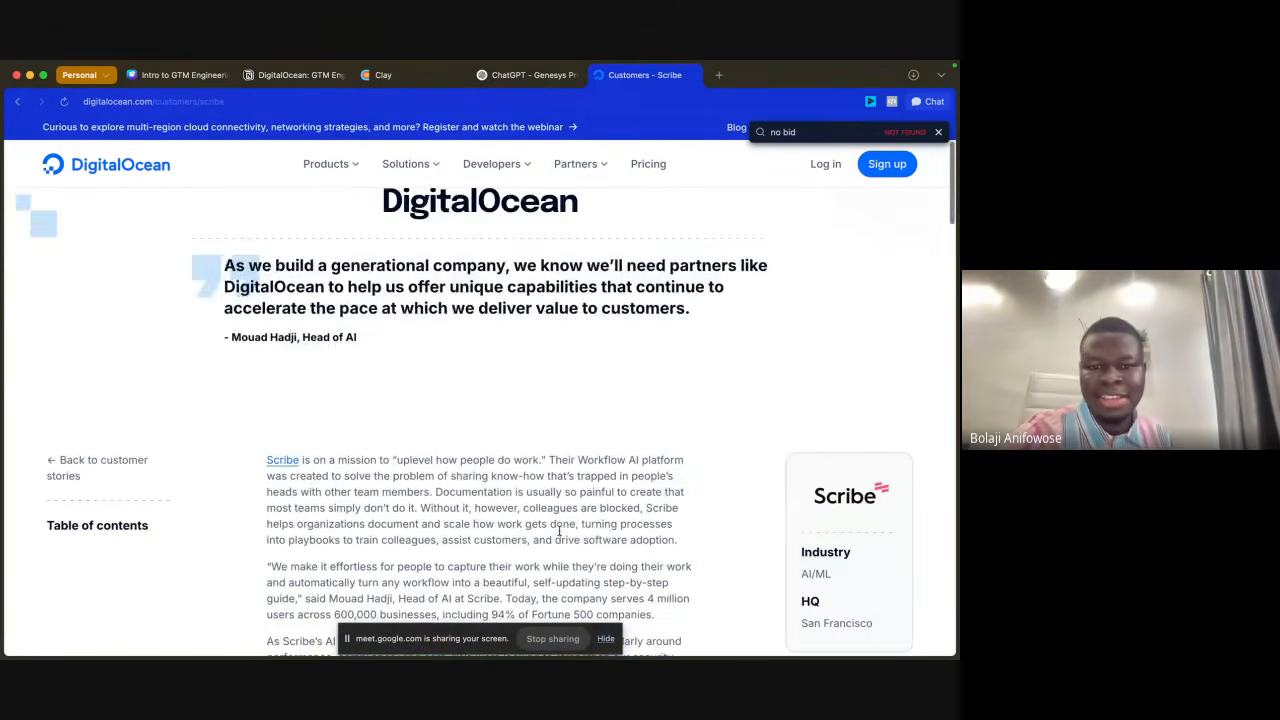
scroll(559, 531, down, 2)
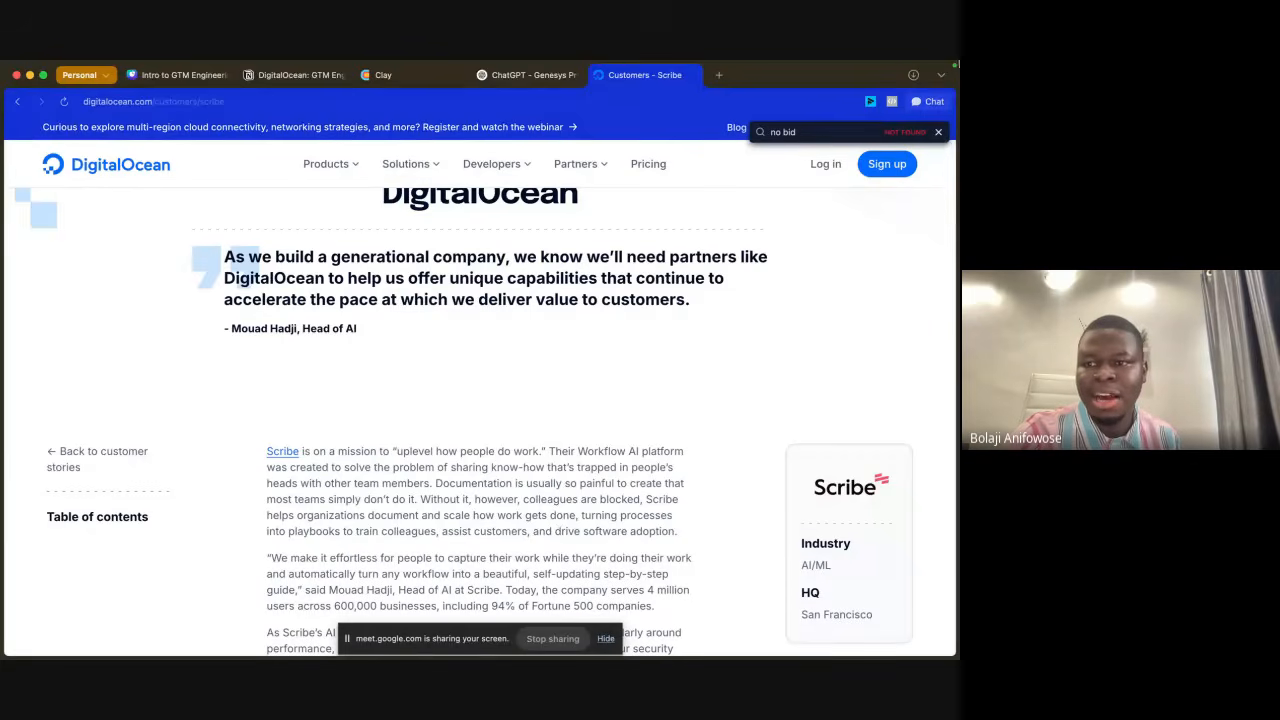
click(938, 133)
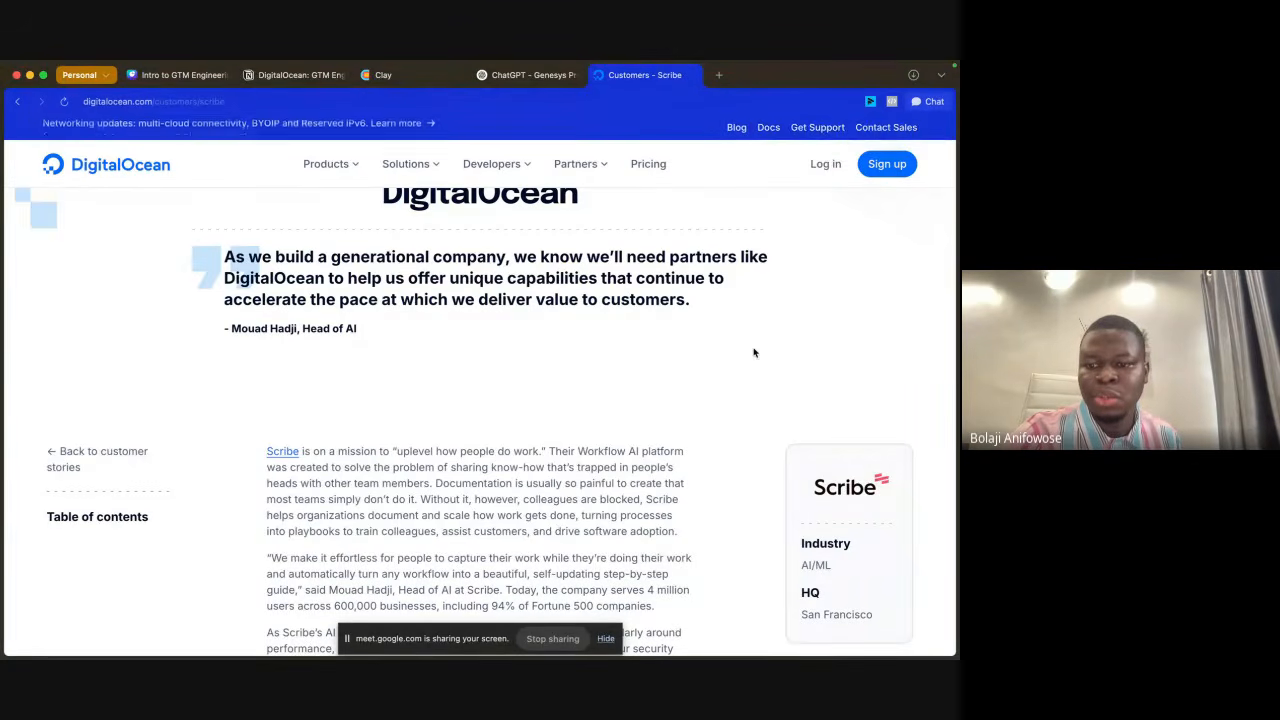
scroll(757, 354, down, 4)
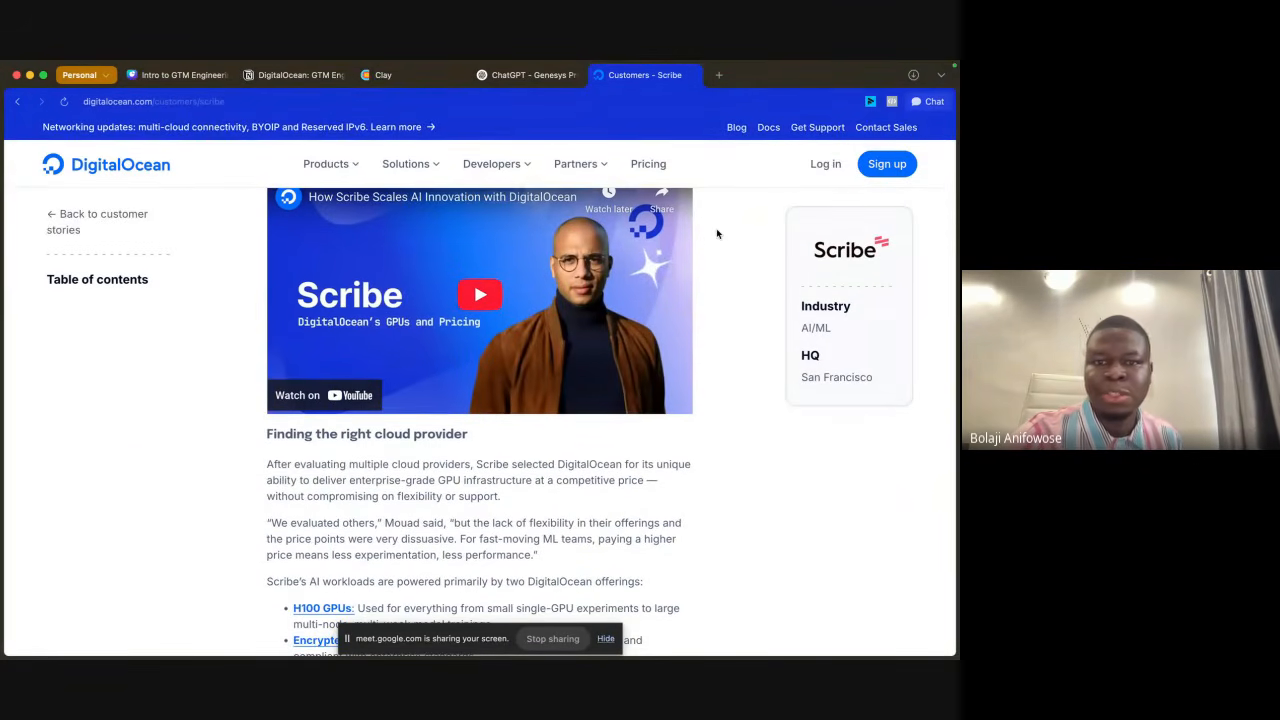
Step: Check the case studies in the Notion worksheet, then switch to the Clay home page and hide the screen-sharing notice
click(267, 75)
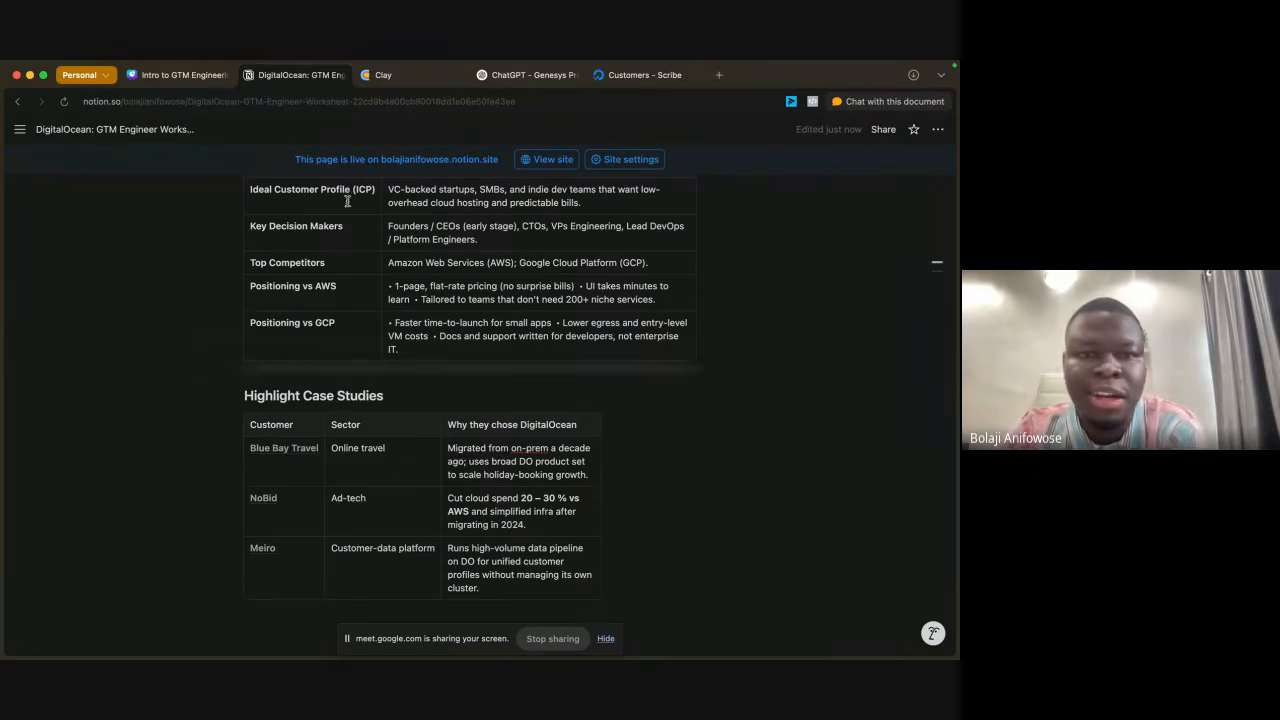
click(408, 79)
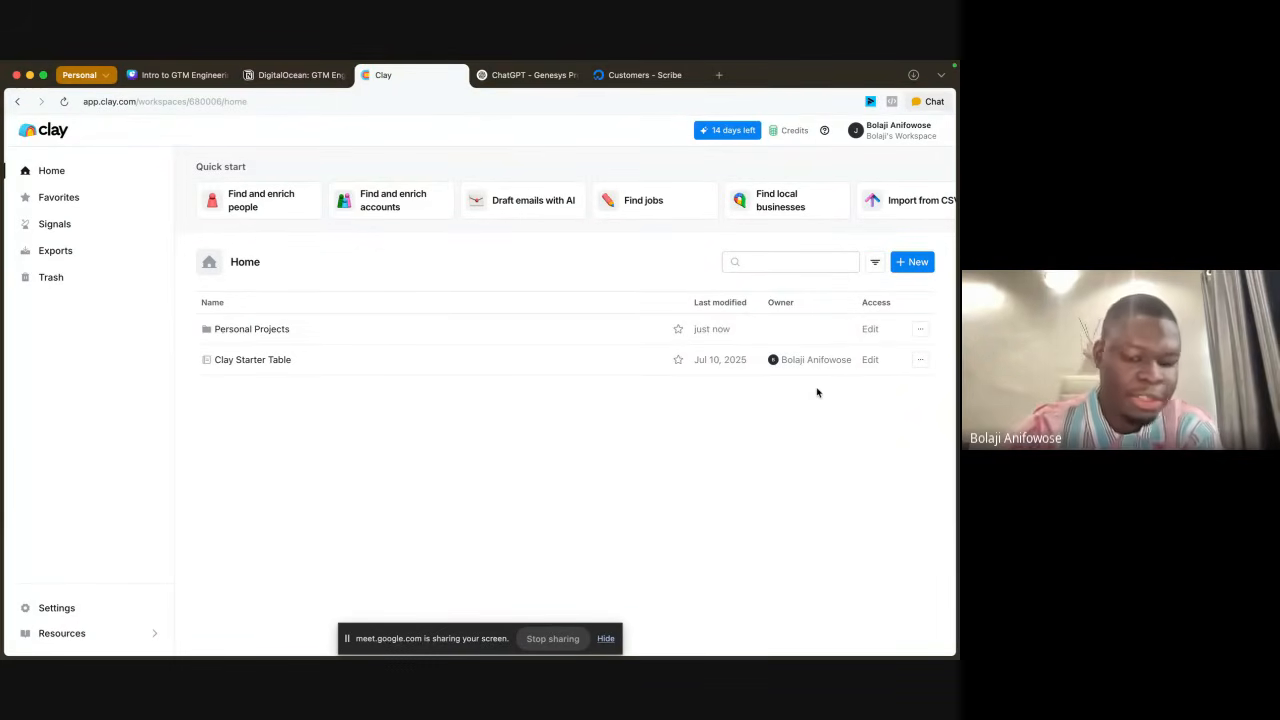
click(604, 643)
click(605, 639)
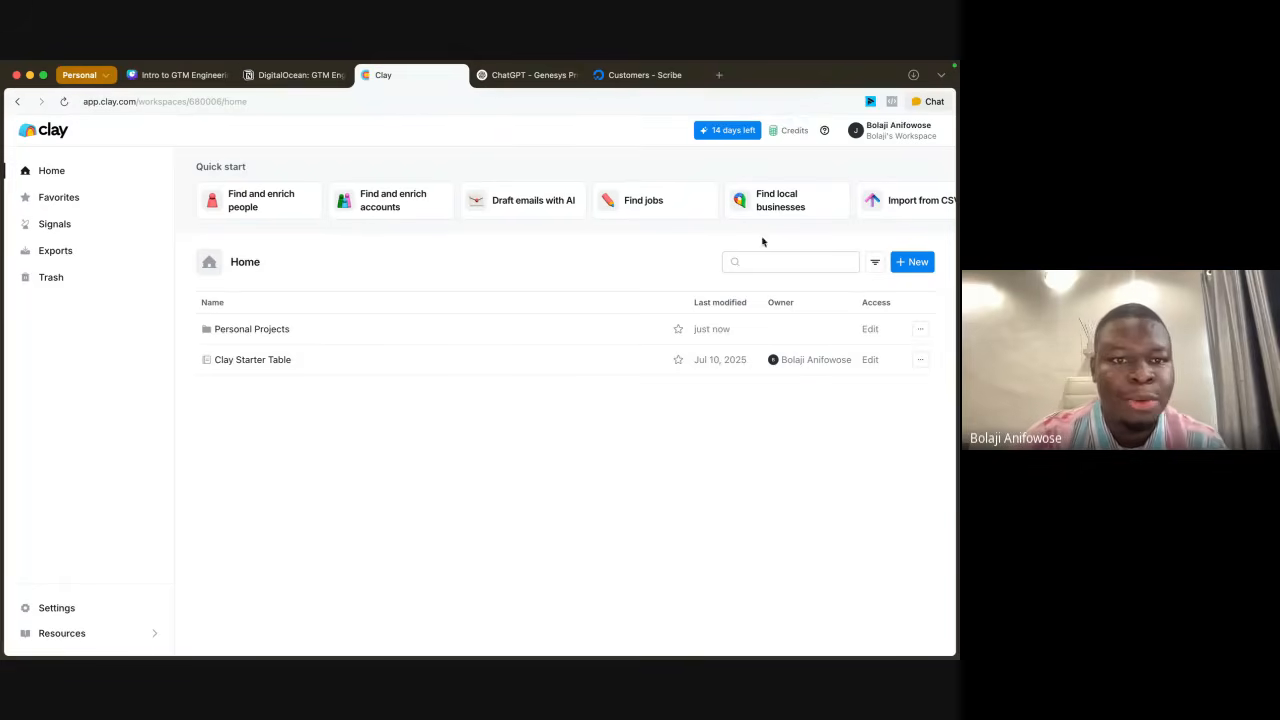
Step: Return to the DigitalOcean GTM Engineer Worksheet in Notion and expand its Workflow Steps section
click(300, 75)
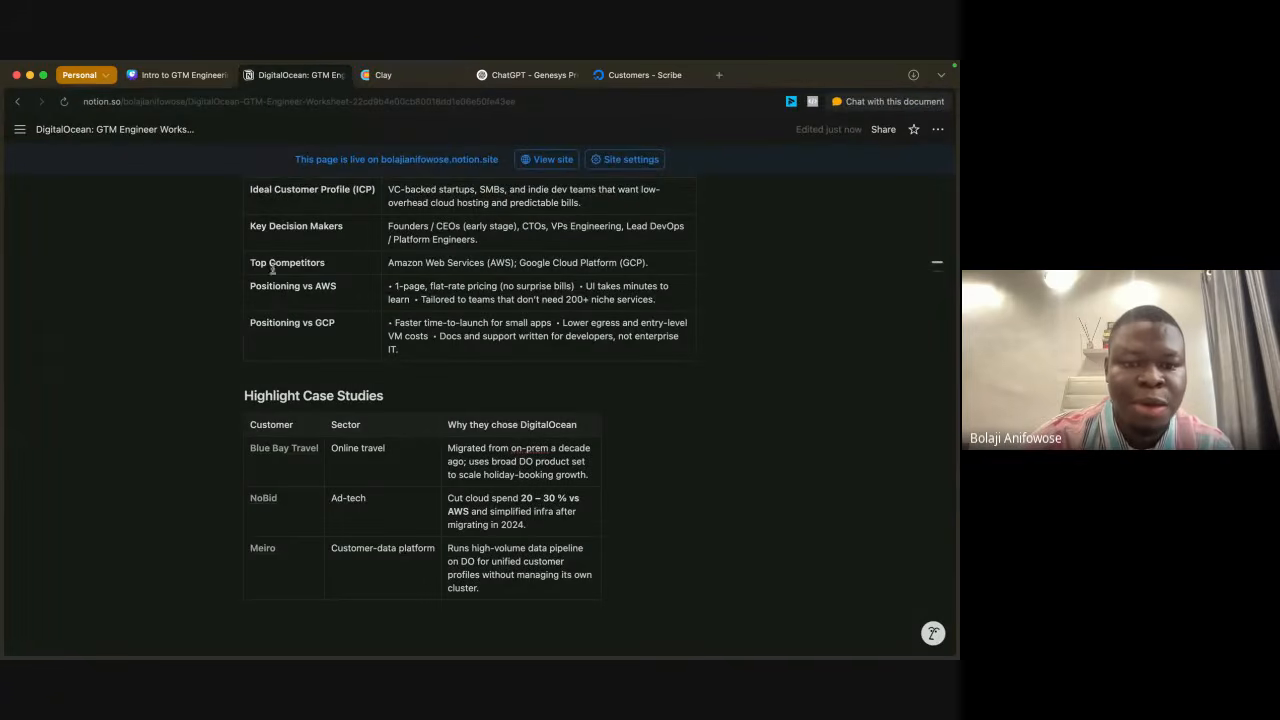
scroll(272, 268, down, 5)
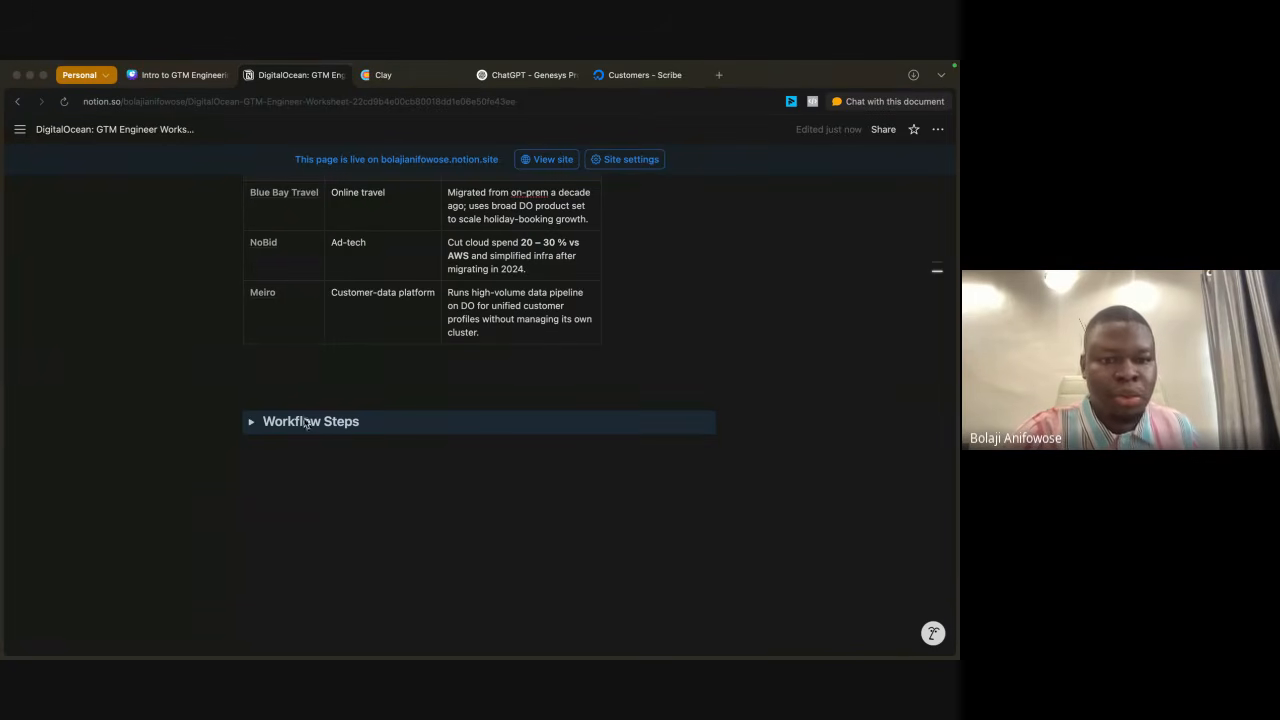
click(250, 427)
click(252, 423)
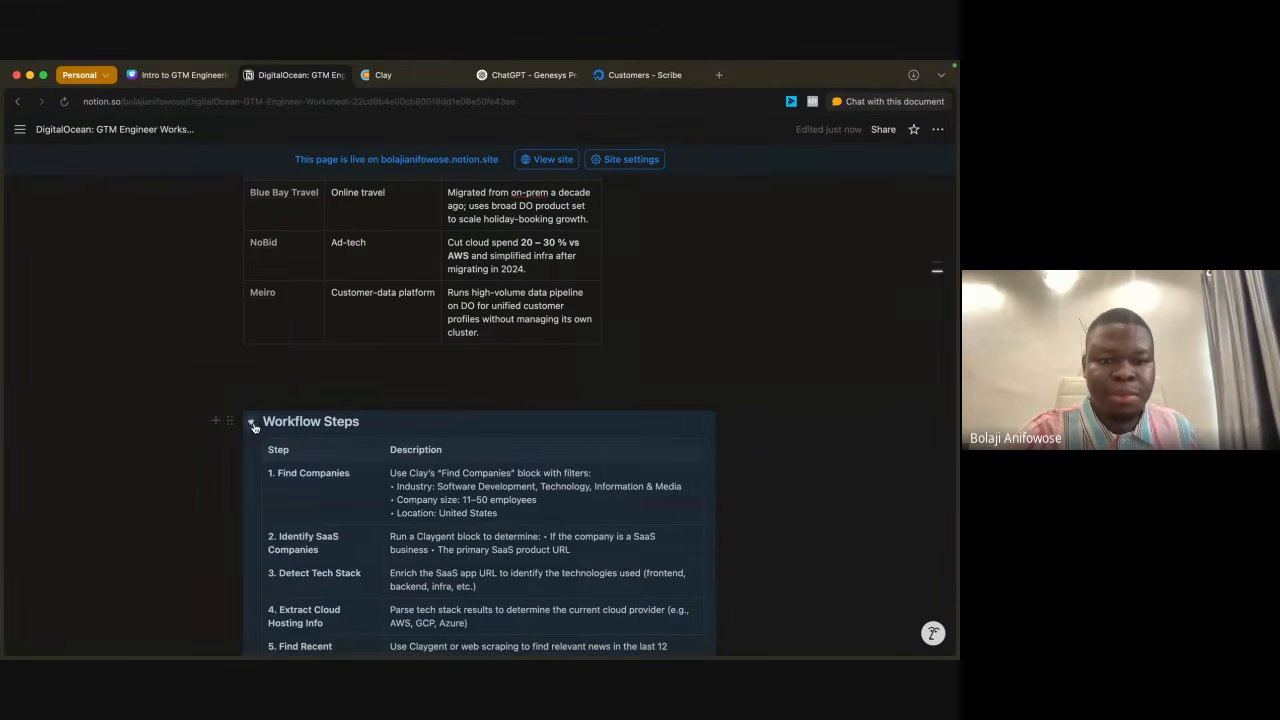
Step: Review the worksheet's workflow steps from Find Companies to Generate Subject Line, along with its customer profile table
scroll(372, 402, down, 5)
scroll(372, 402, up, 1)
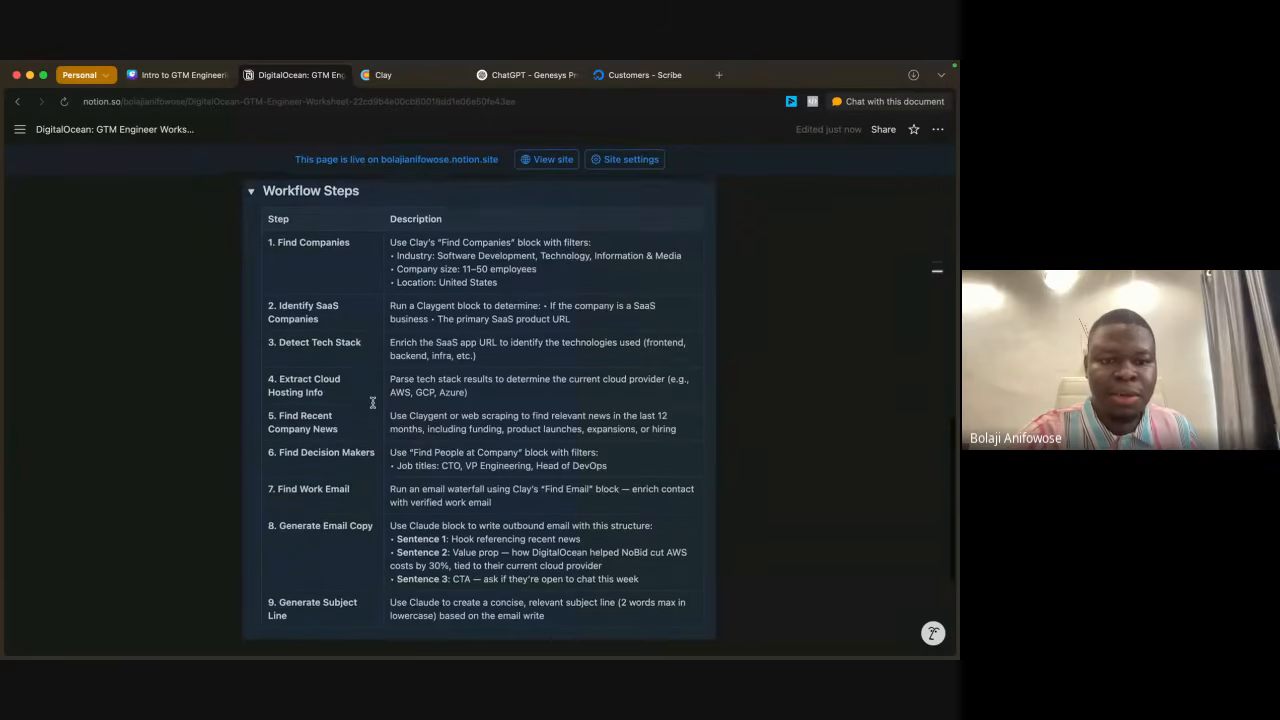
scroll(326, 314, up, 1)
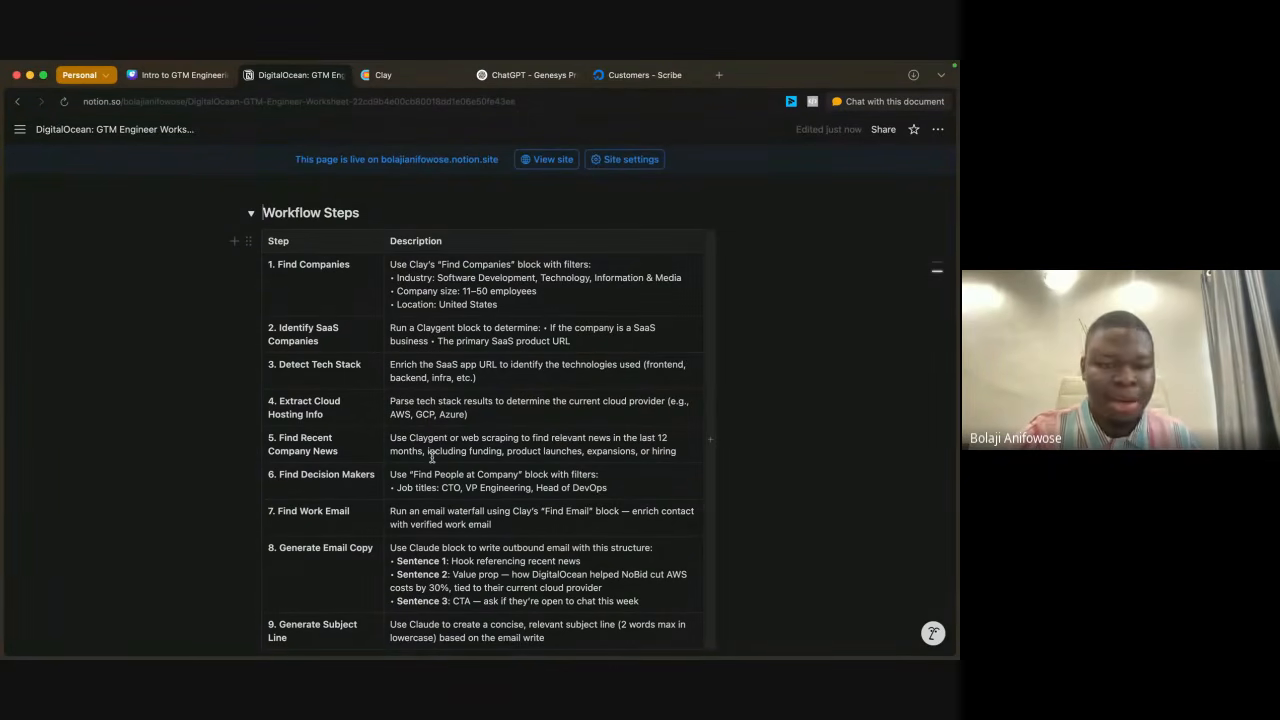
scroll(432, 455, down, 2)
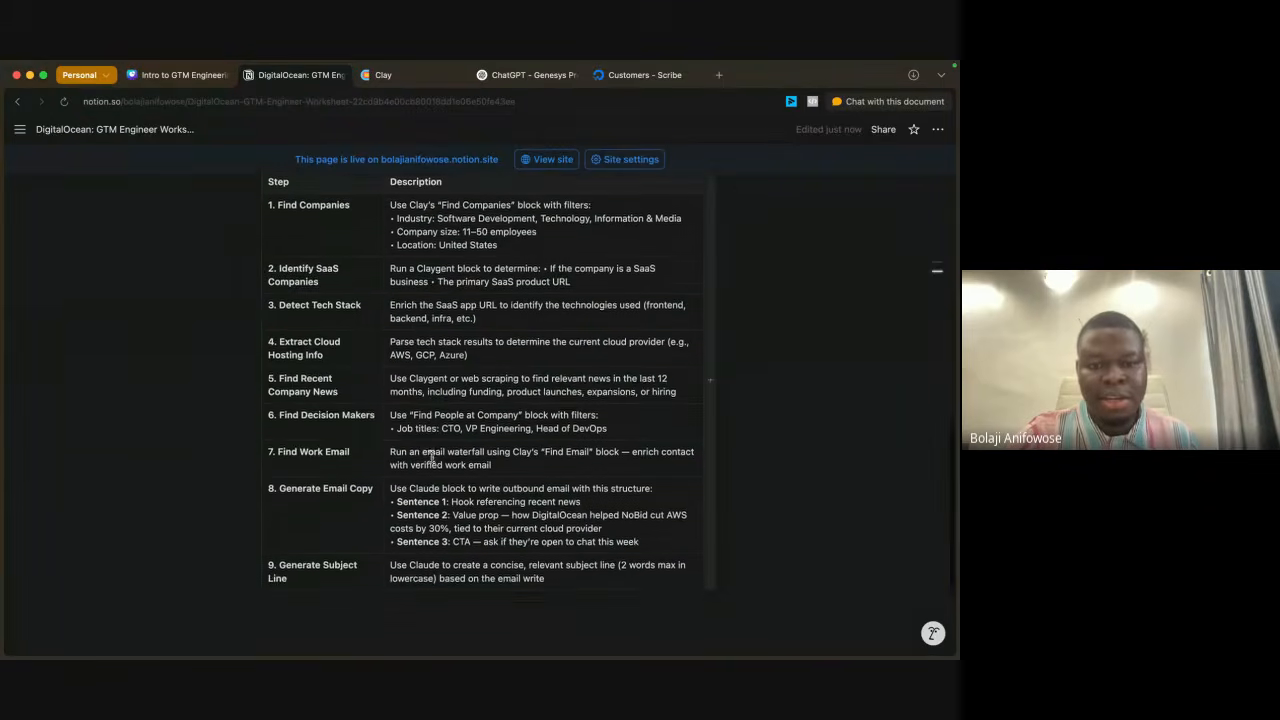
scroll(432, 455, down, 1)
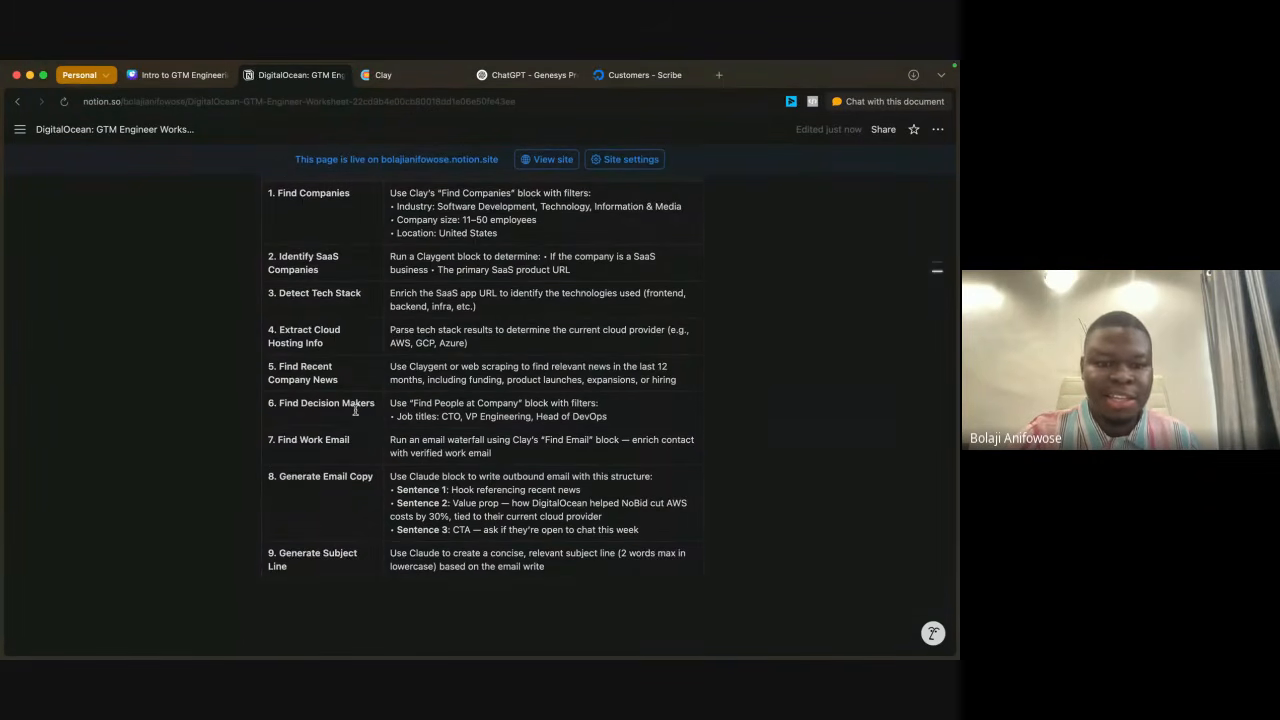
scroll(356, 411, up, 10)
scroll(520, 410, down, 1)
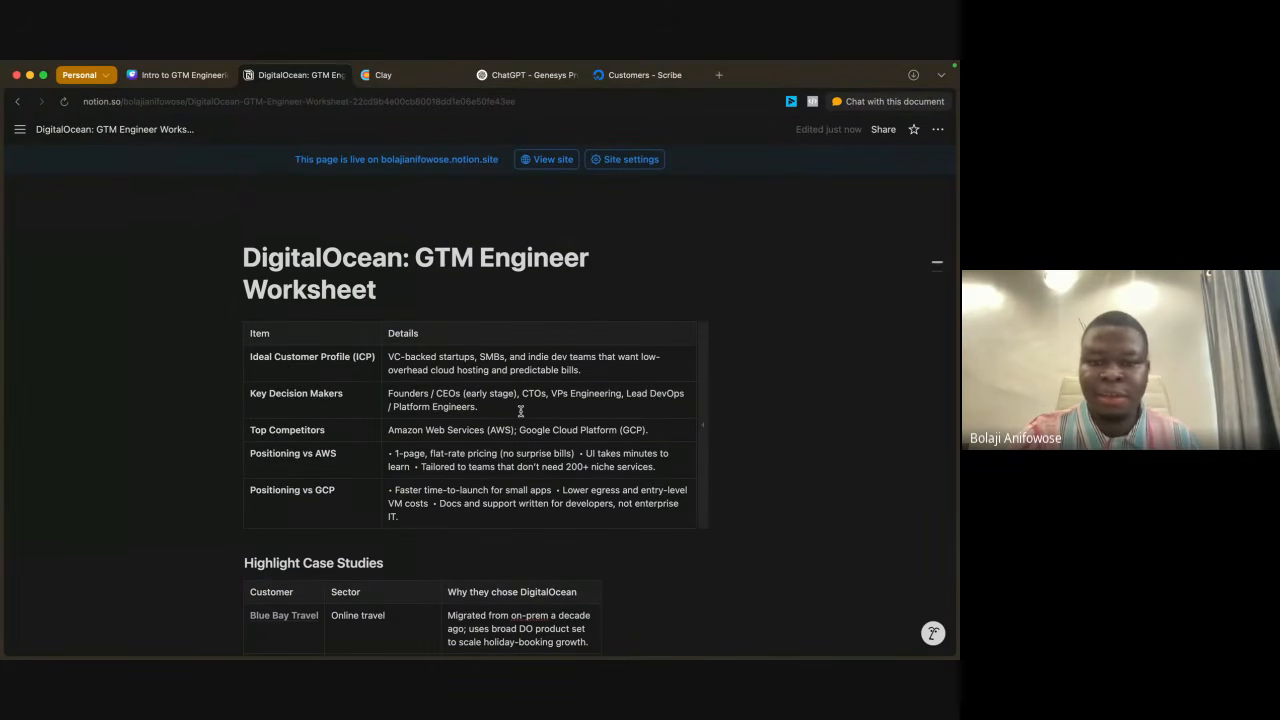
Step: Check the worksheet's workflow steps once more, switch to Clay and create a new workbook
scroll(520, 410, down, 10)
scroll(520, 410, down, 4)
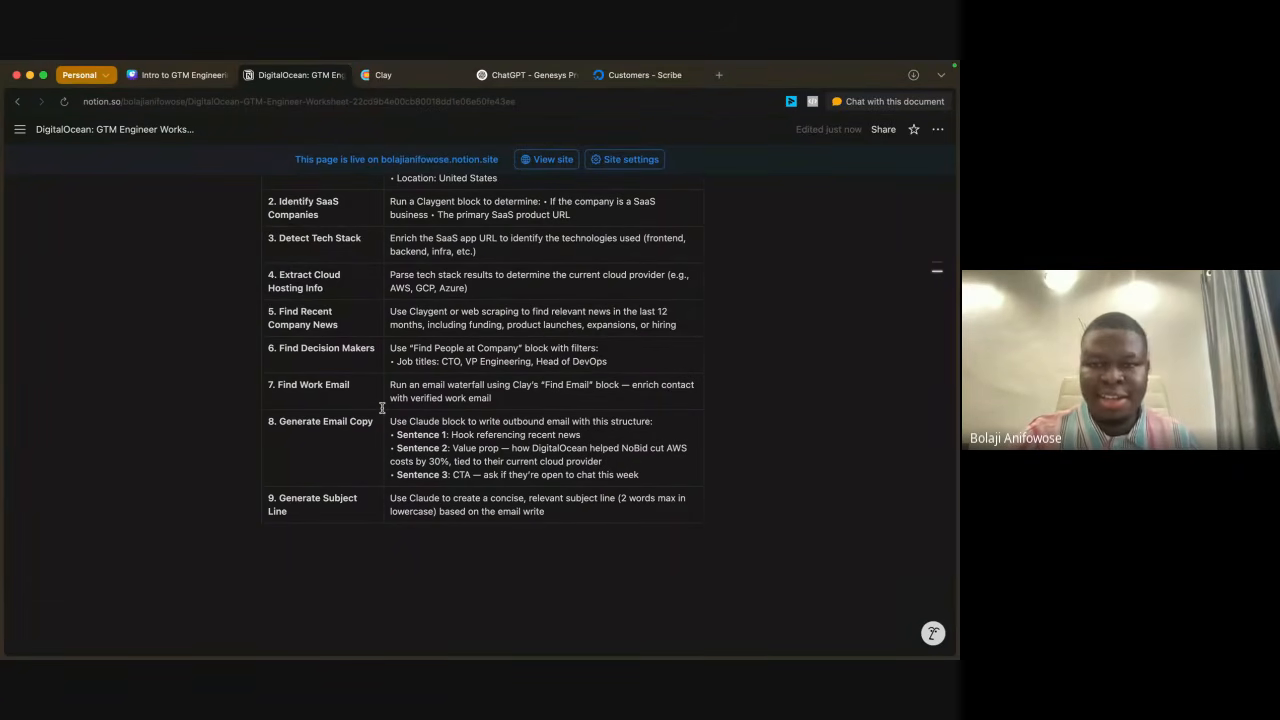
scroll(382, 406, up, 4)
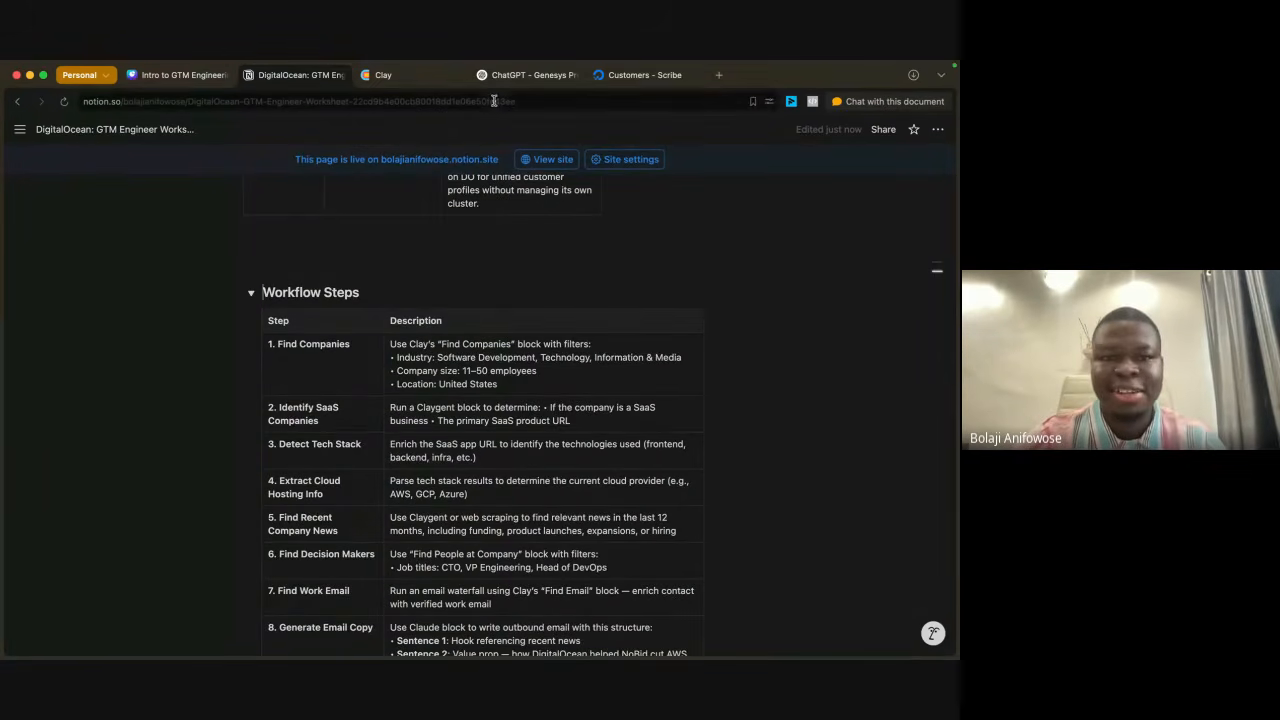
click(404, 80)
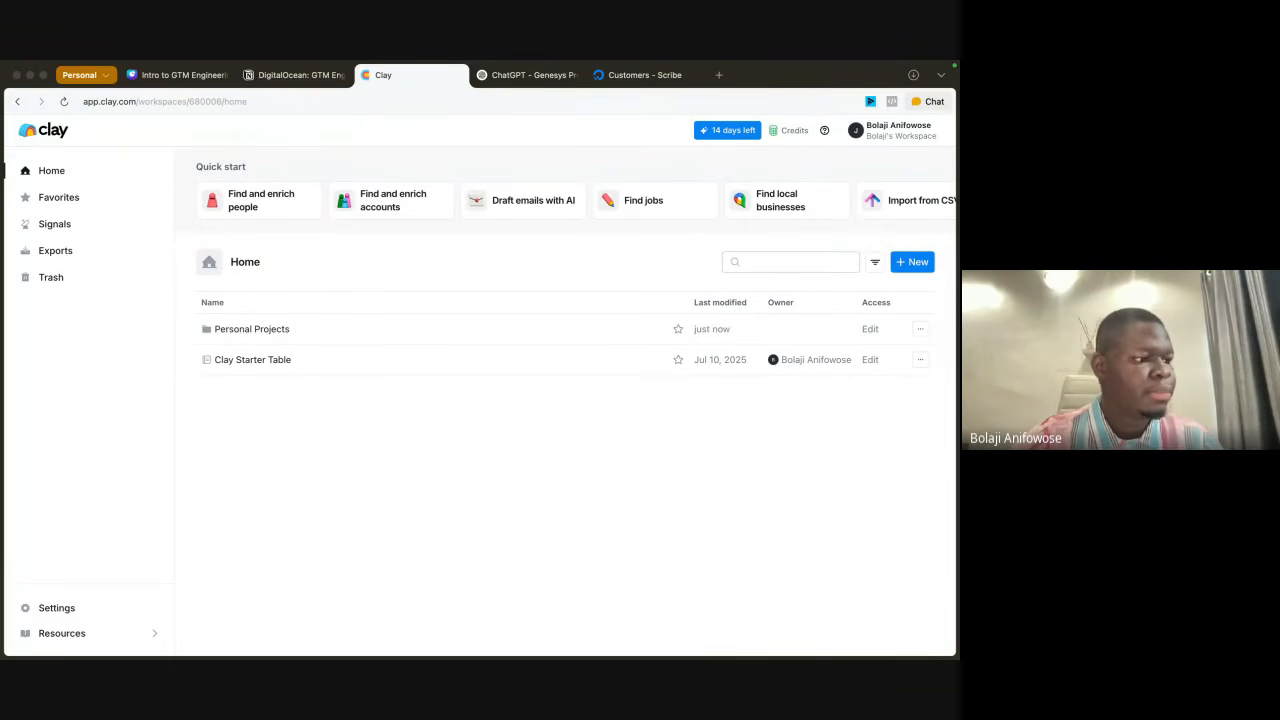
click(915, 264)
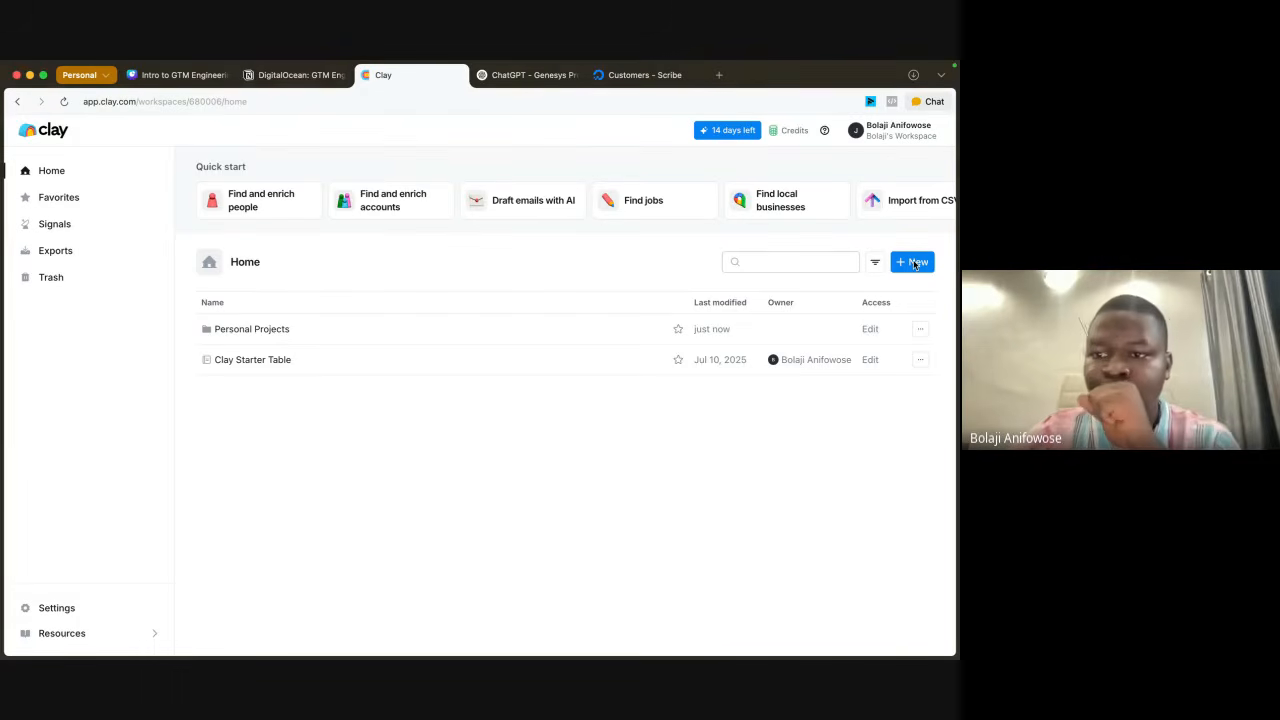
click(915, 264)
click(868, 290)
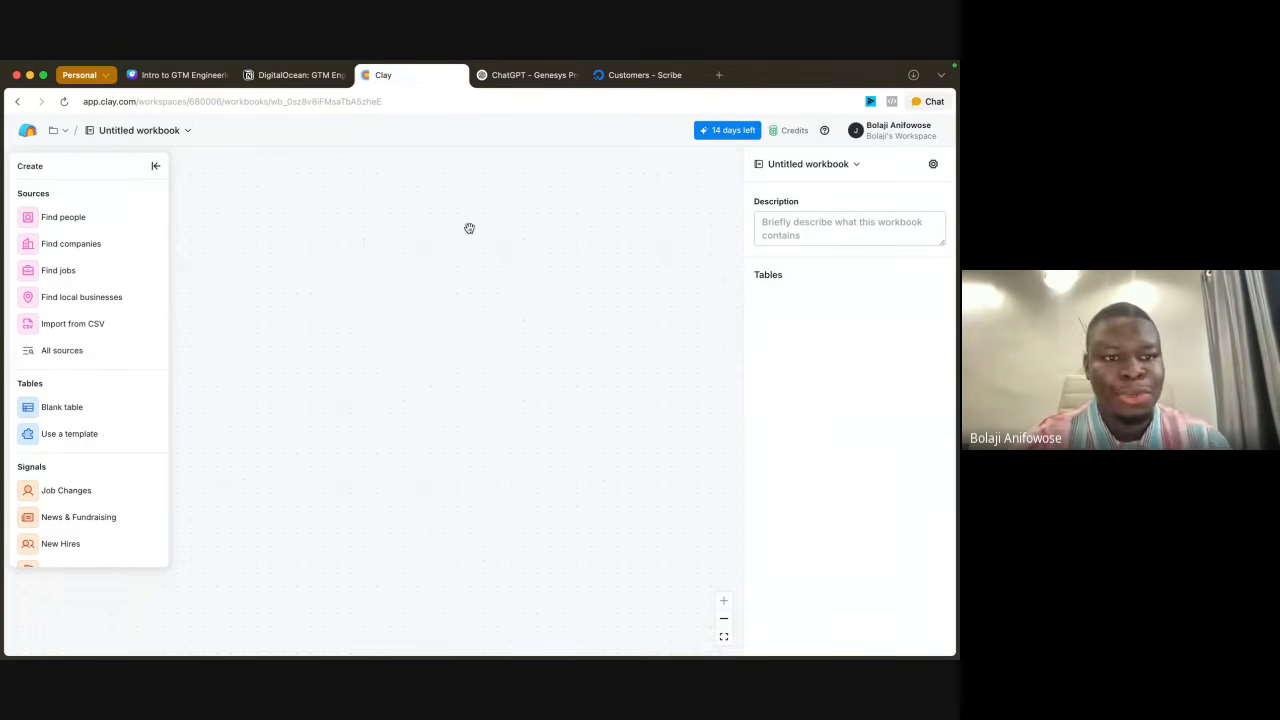
Step: Rename the untitled workbook as "Digital Ocean's Outbound GTM"
click(143, 135)
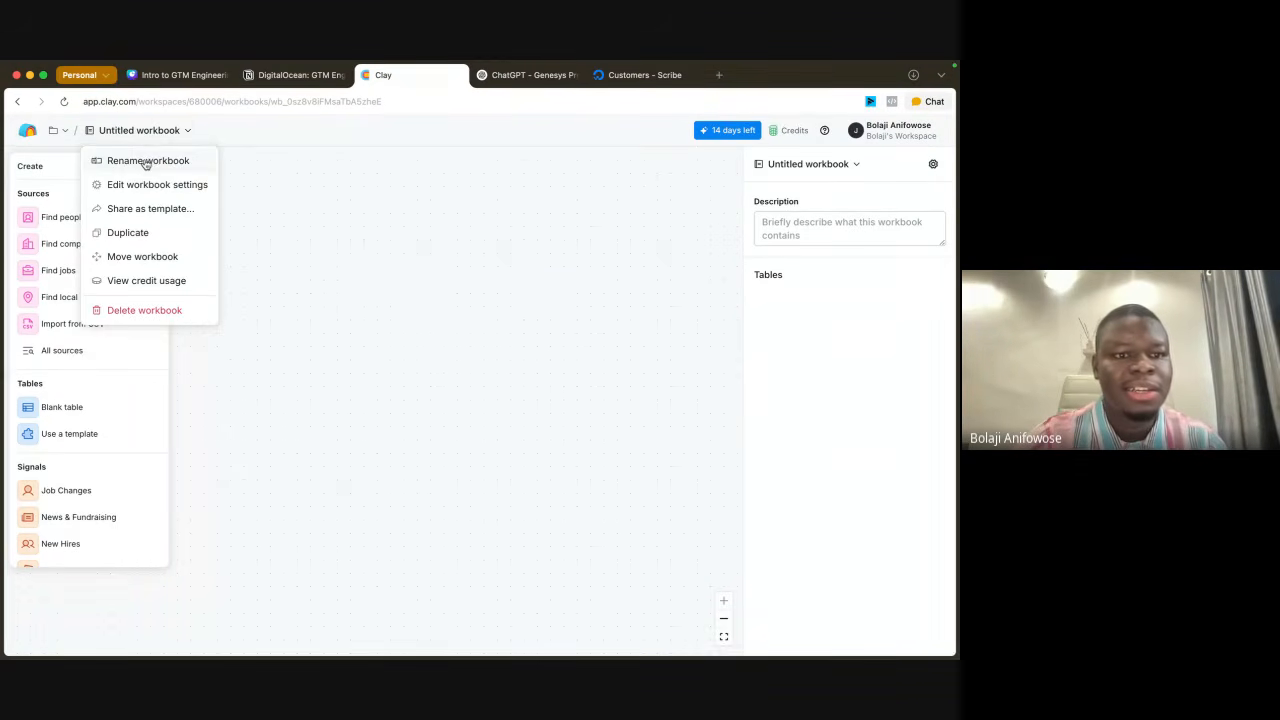
click(146, 162)
text(Di)
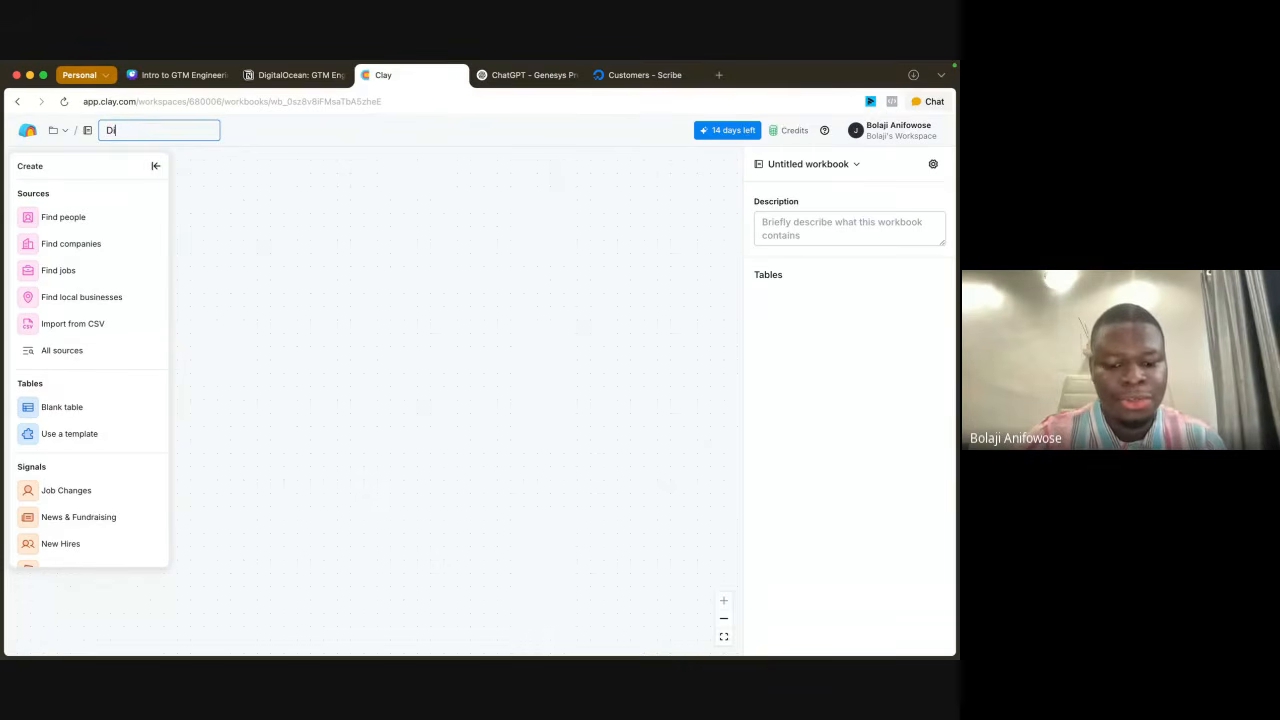
text(gital Oub)
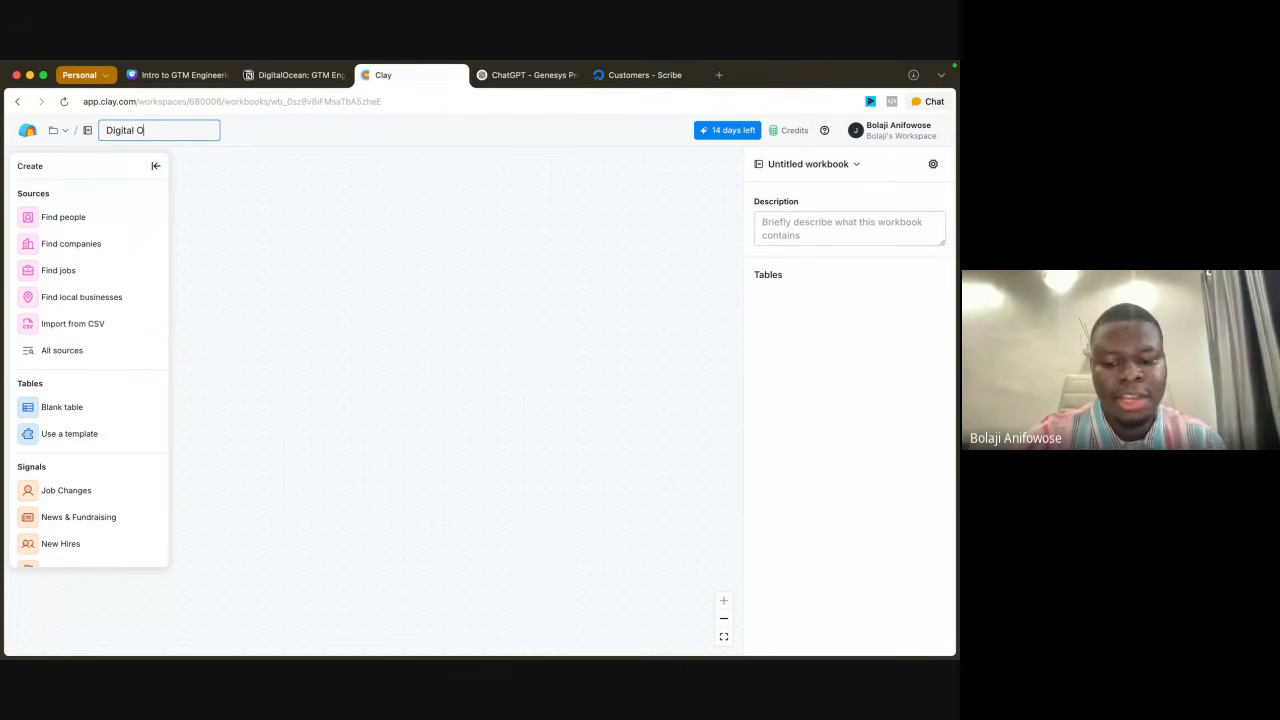
key(BackSpace)
key(BackSpace)
text(c)
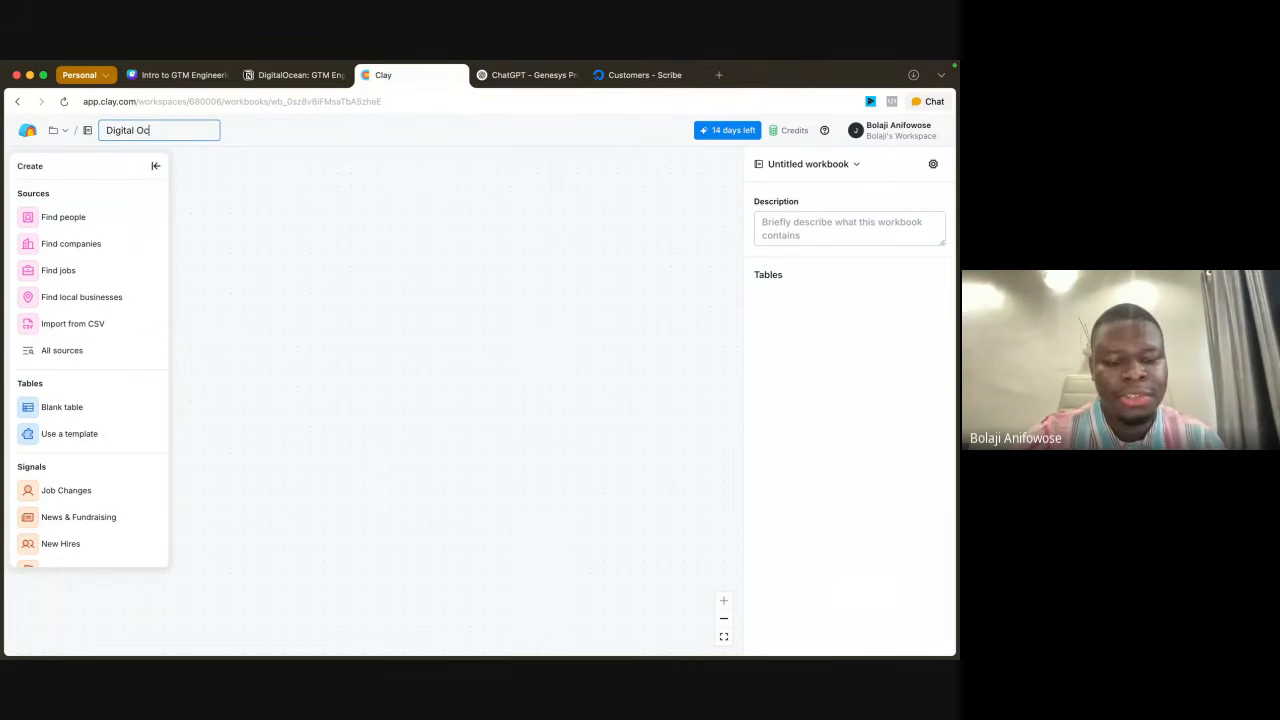
text(ean's Outboun)
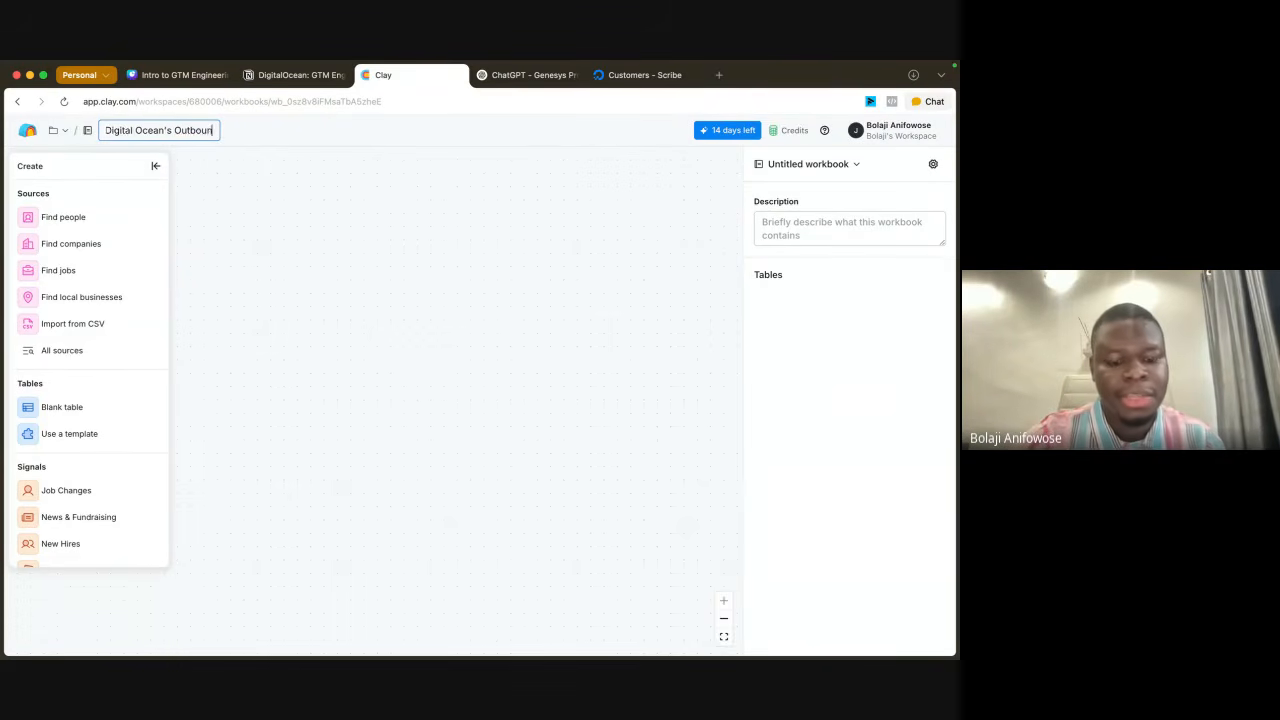
text(d GTM)
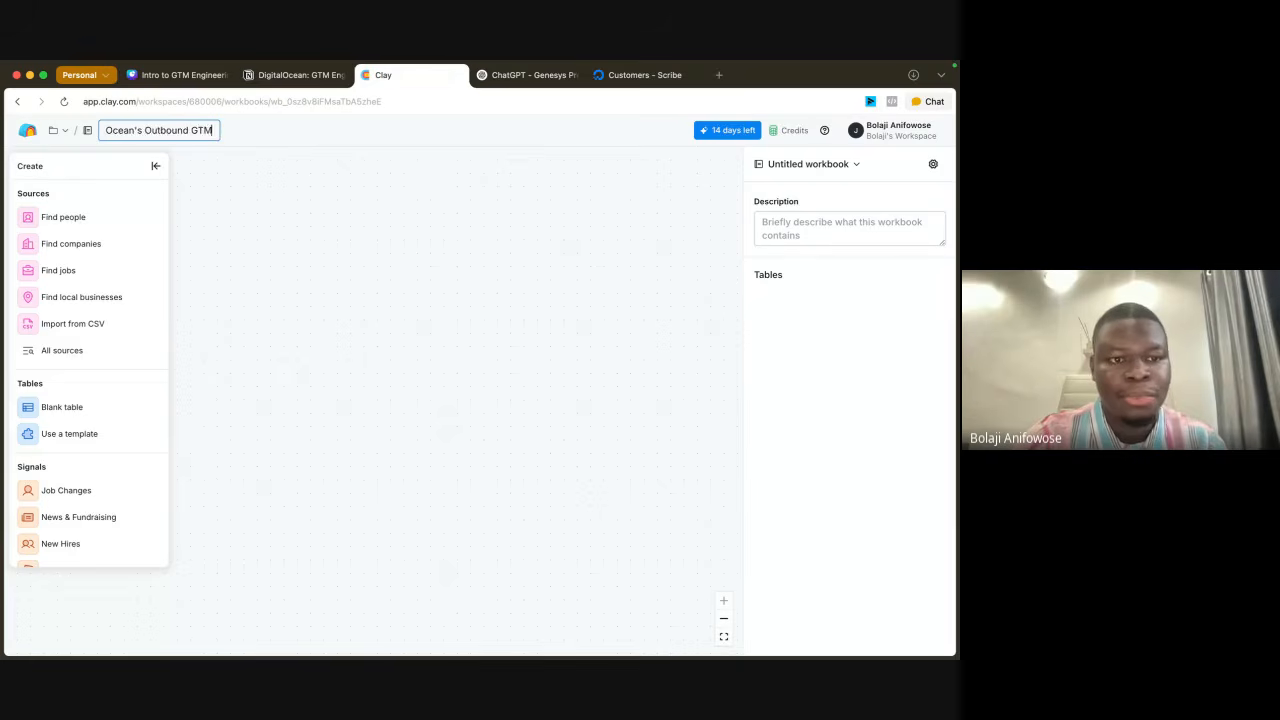
key(Return)
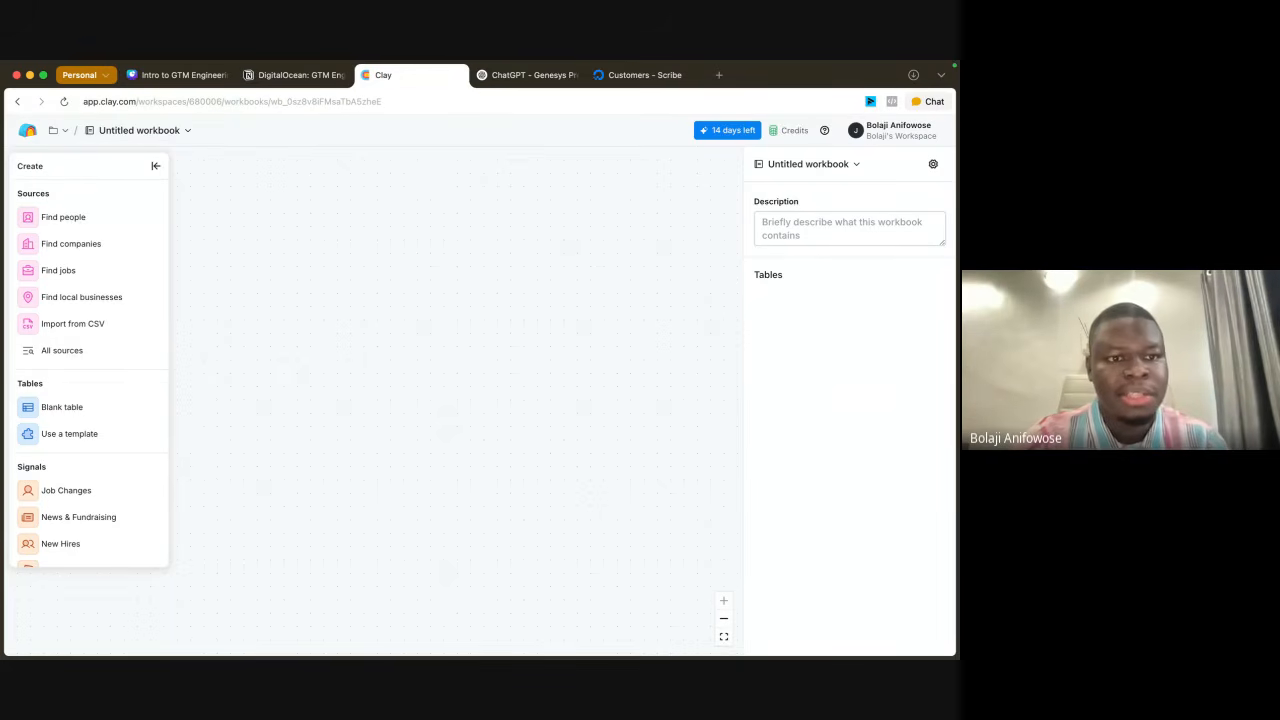
click(180, 133)
click(319, 242)
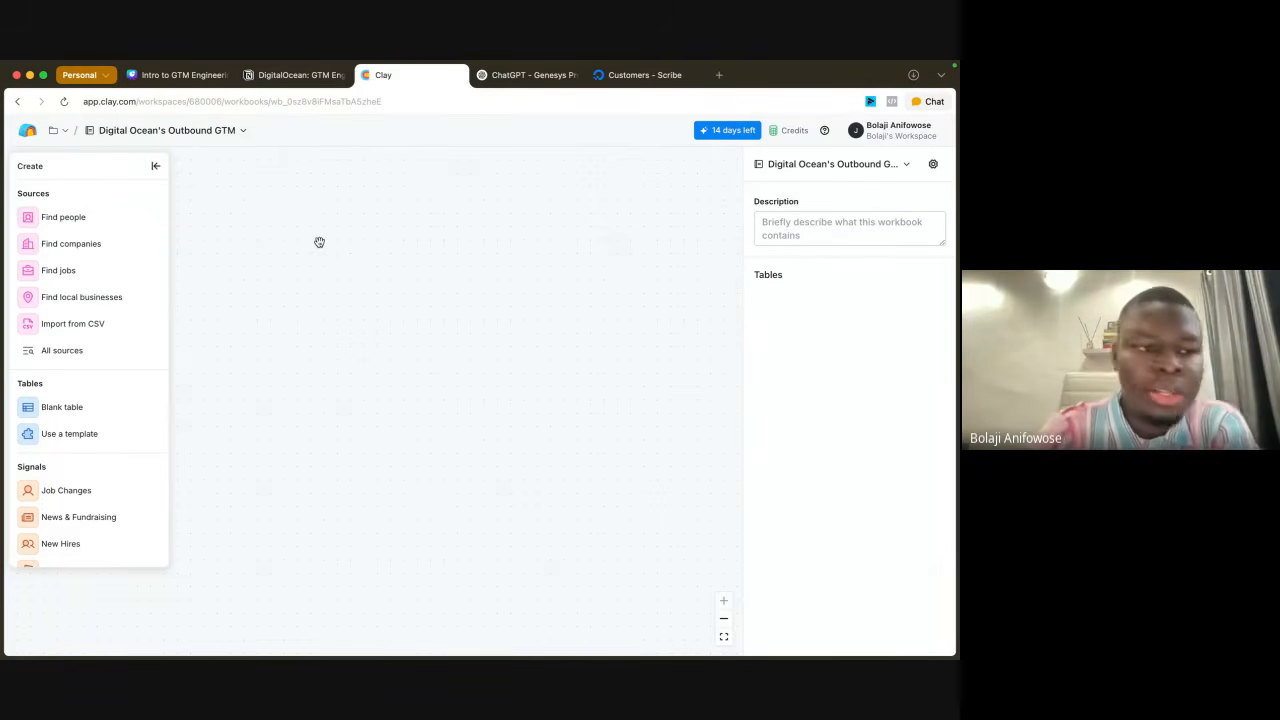
Step: Open the full list of table sources and search it for "zenrow"
click(110, 360)
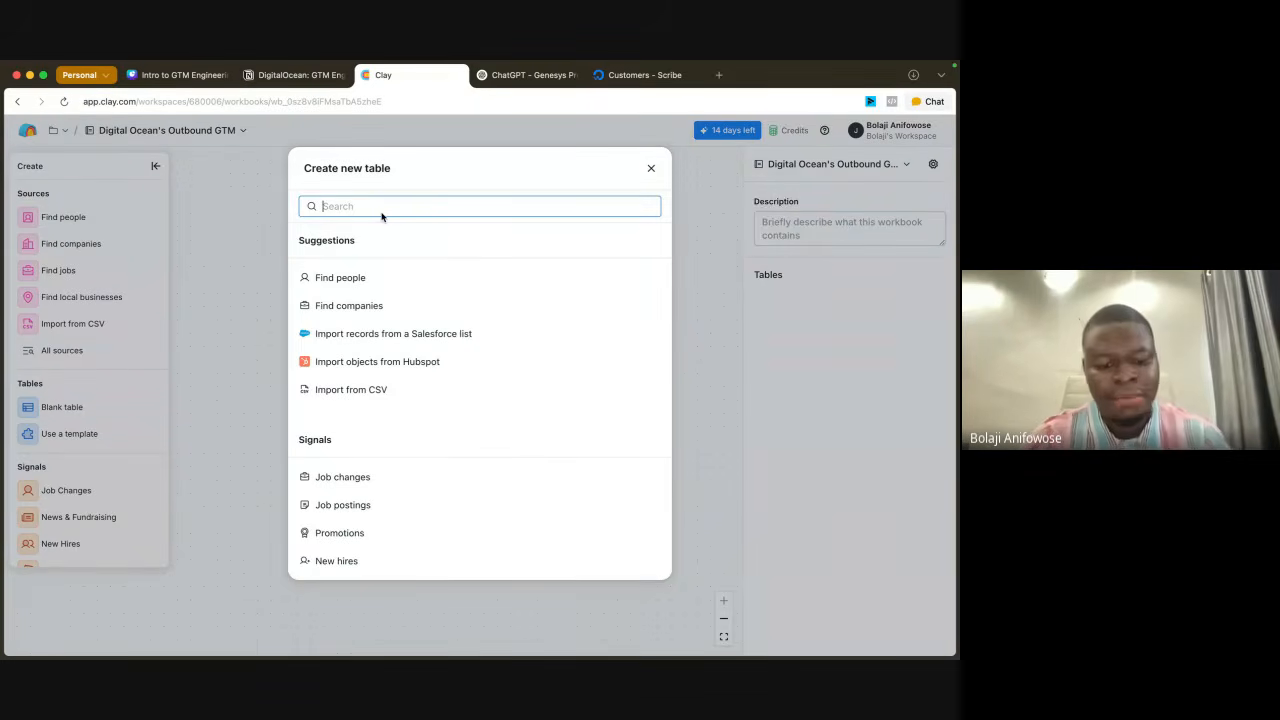
text(zenr)
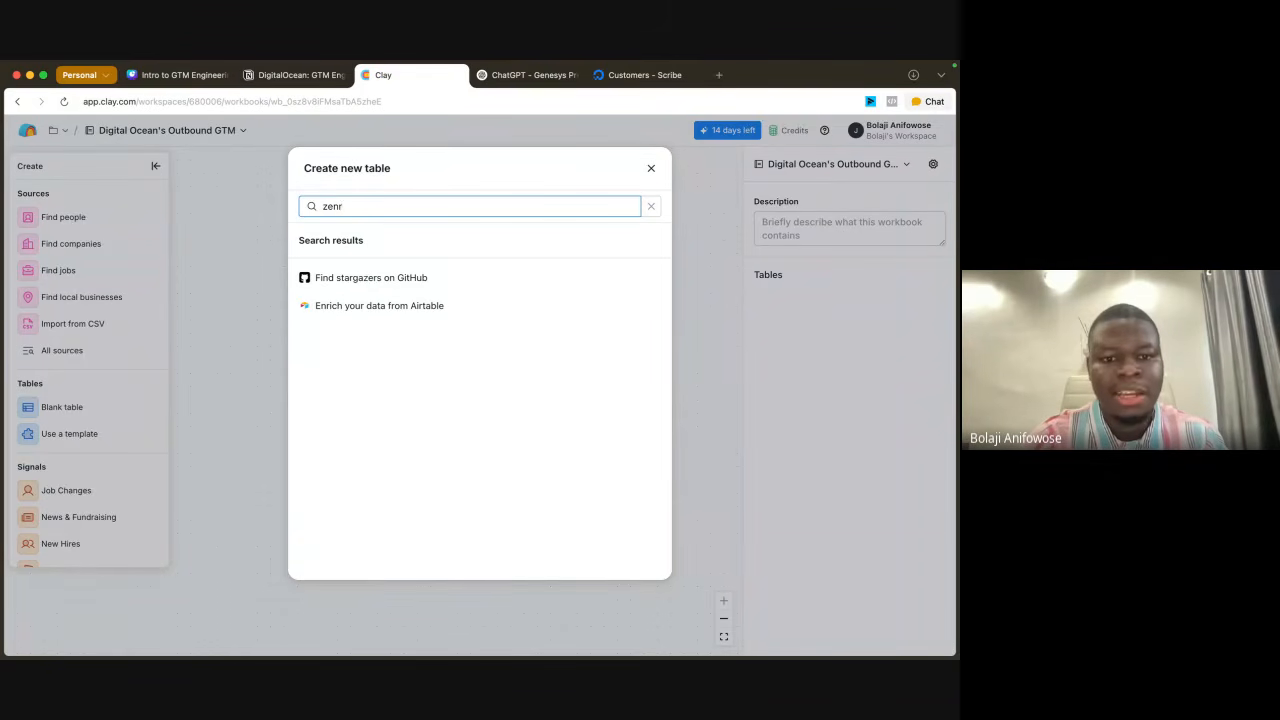
text(ow)
key(BackSpace)
key(BackSpace)
key(BackSpace)
key(BackSpace)
key(BackSpace)
key(BackSpace)
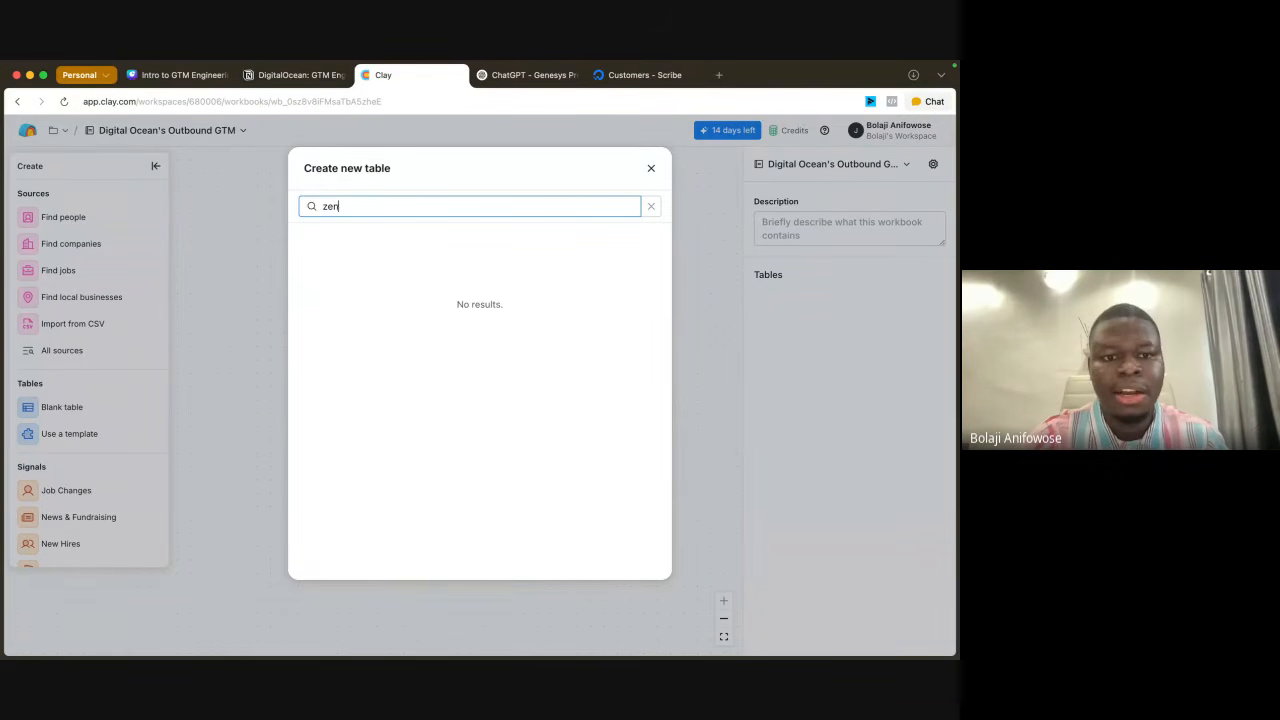
Step: Search the table sources for "apif" and close the new table dialog
text(apif)
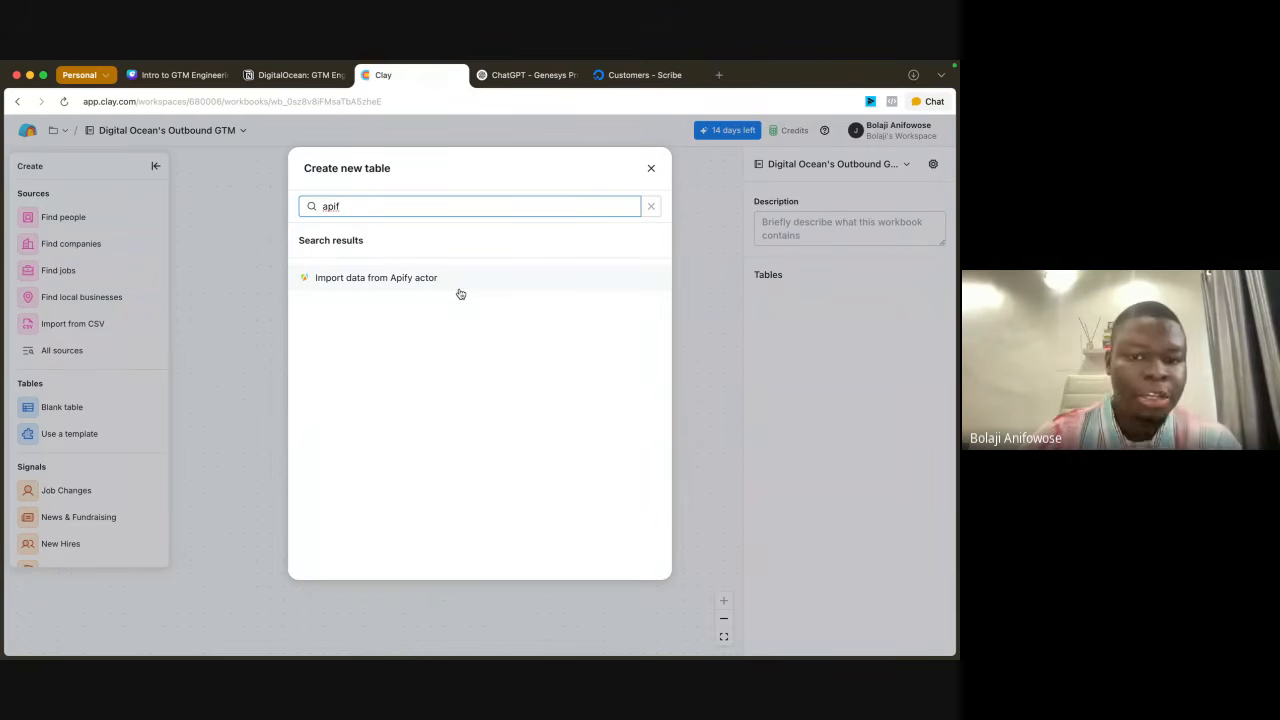
key(BackSpace)
key(BackSpace)
key(BackSpace)
key(BackSpace)
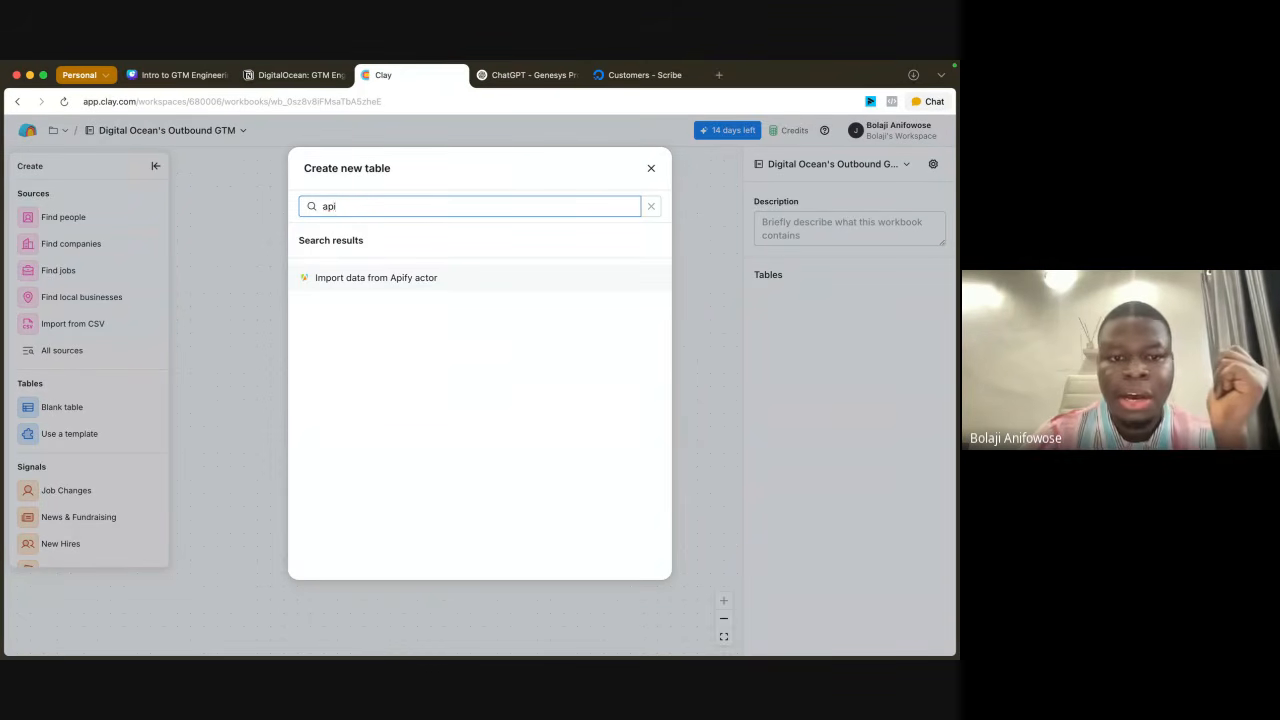
click(241, 307)
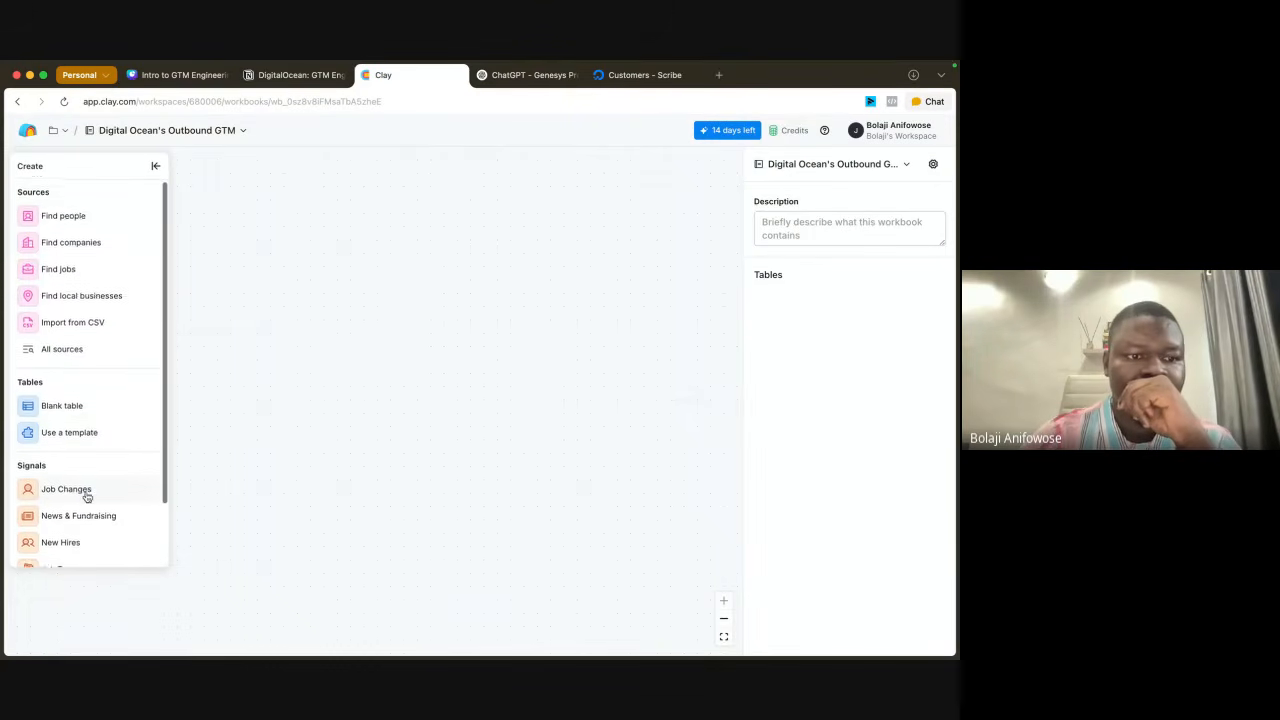
Step: Browse all table sources again, search them for "web" and clear the search
click(62, 352)
scroll(374, 440, down, 10)
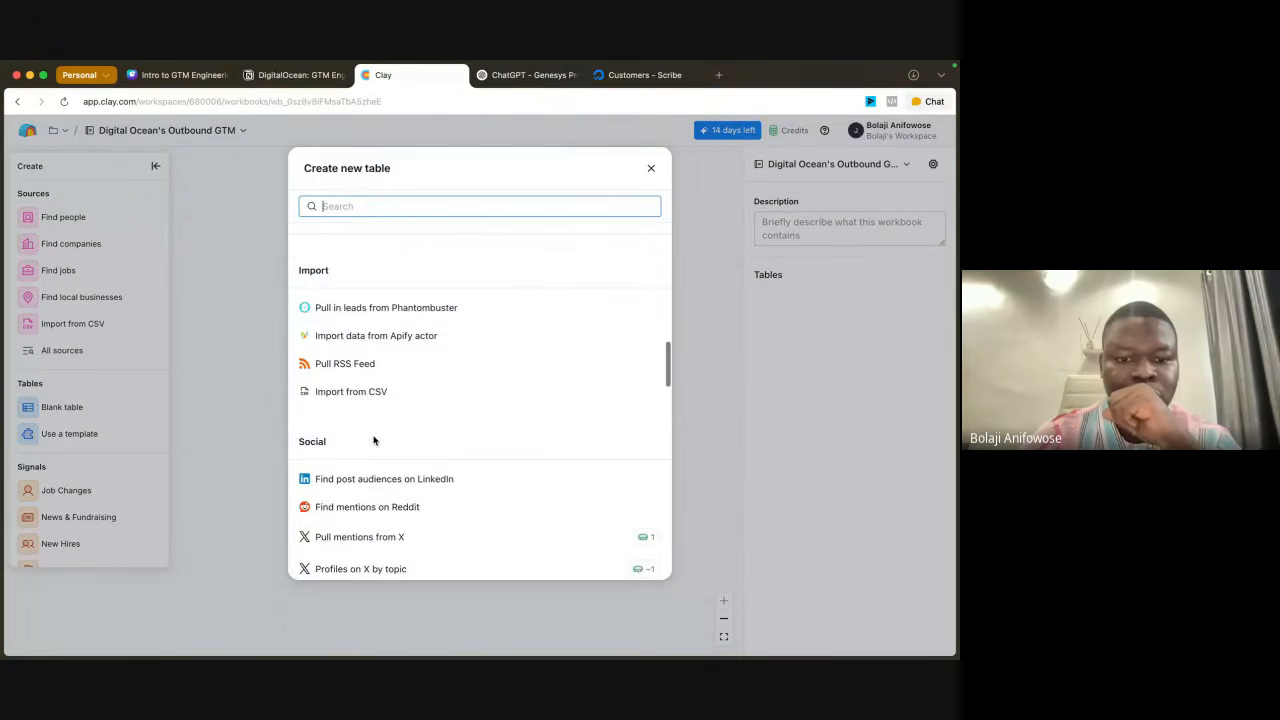
scroll(374, 440, up, 5)
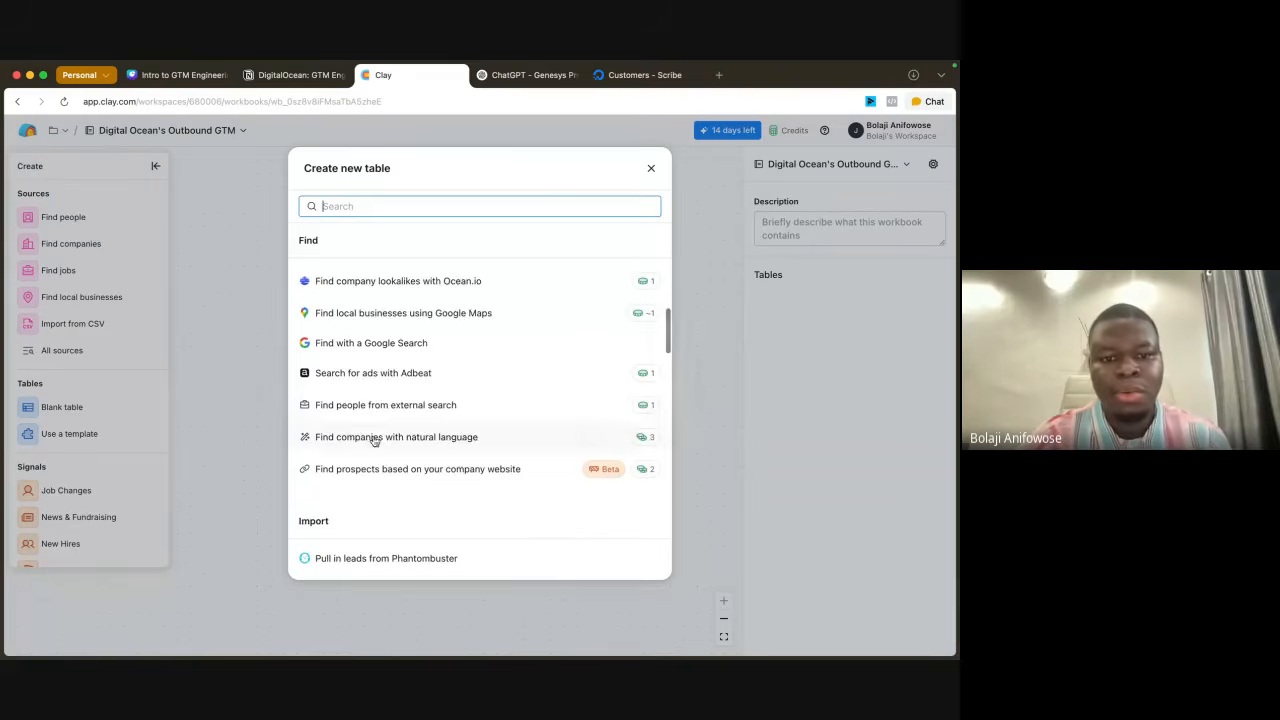
scroll(420, 240, up, 5)
text(web)
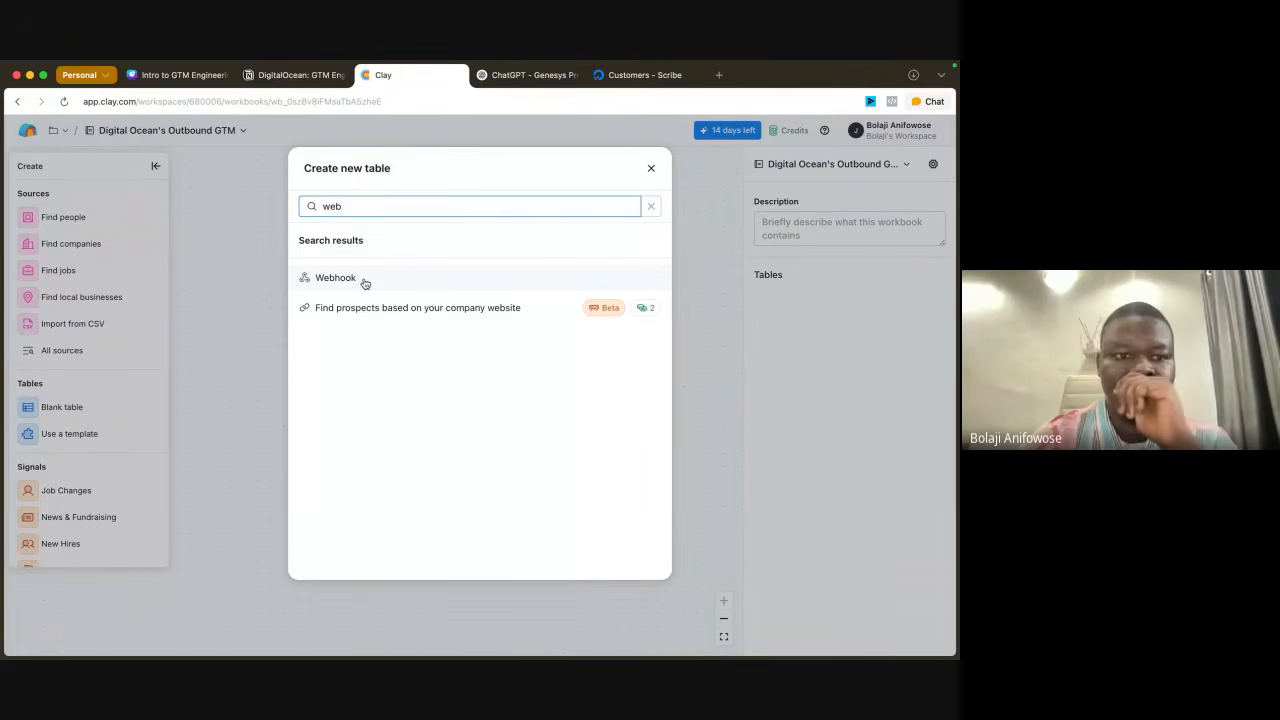
click(651, 206)
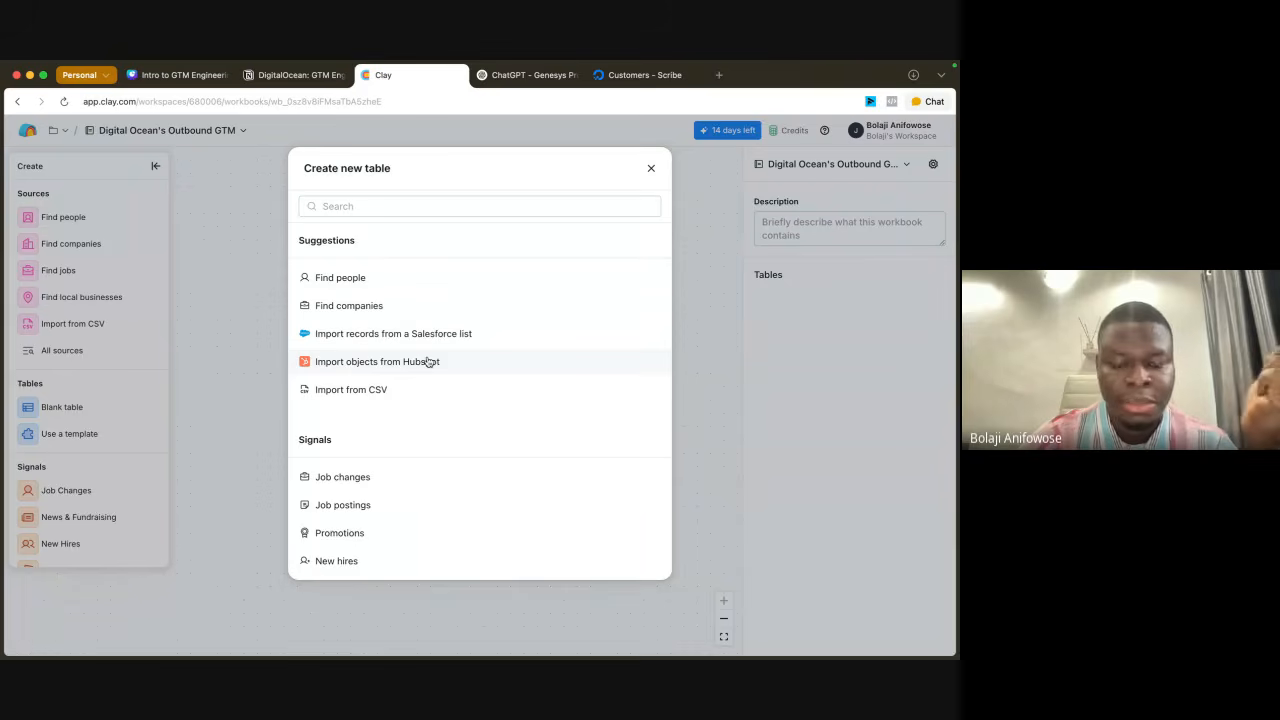
Step: Start a Find companies search and include the Software Development industry
scroll(428, 361, down, 1)
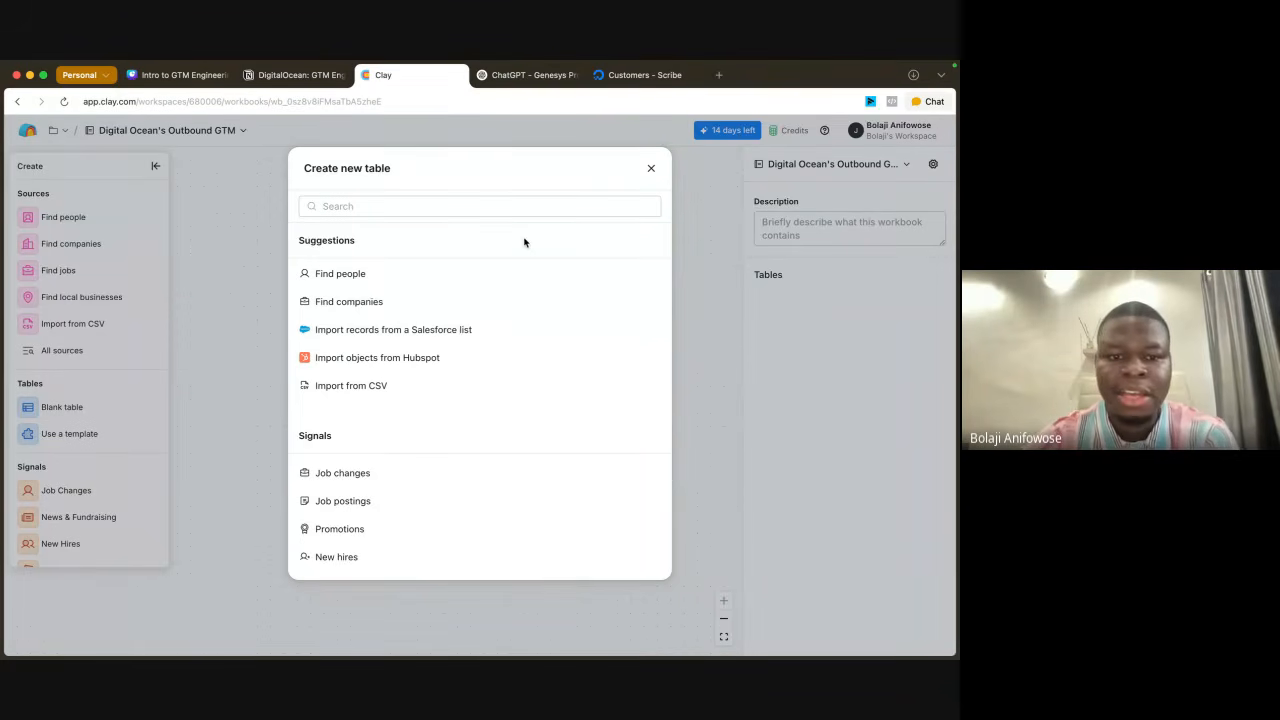
click(376, 309)
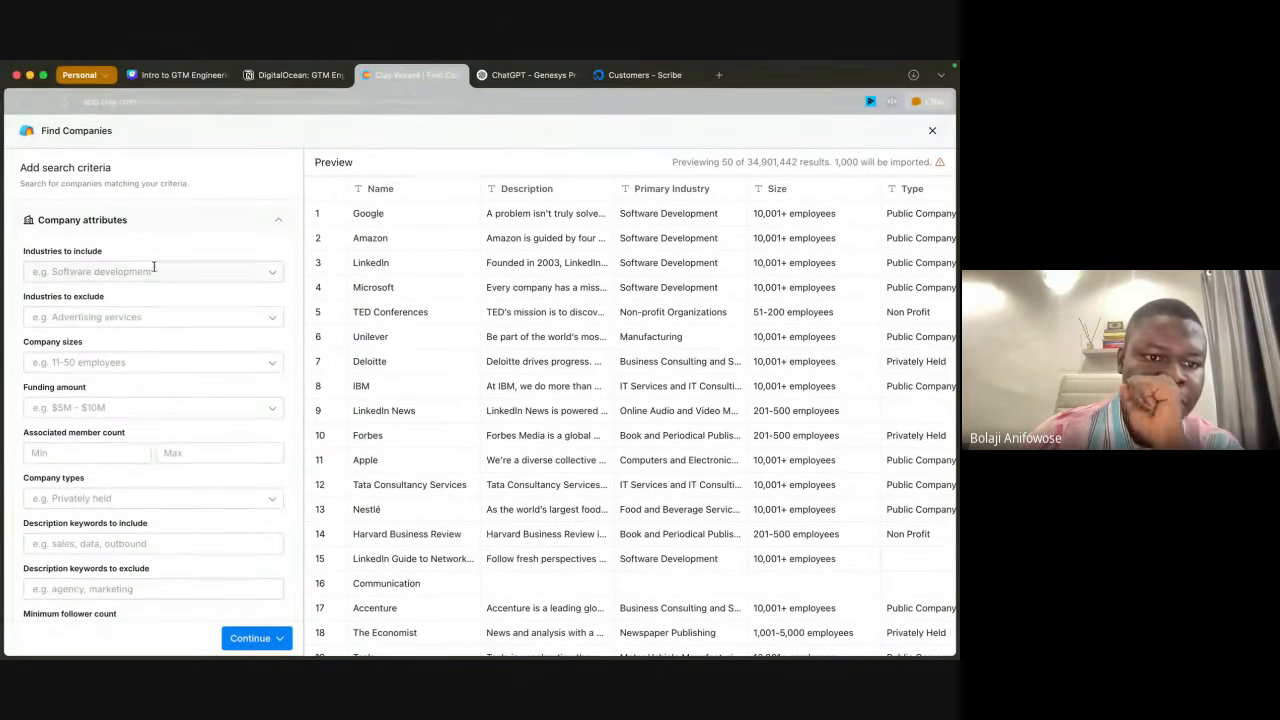
click(196, 270)
text(sof)
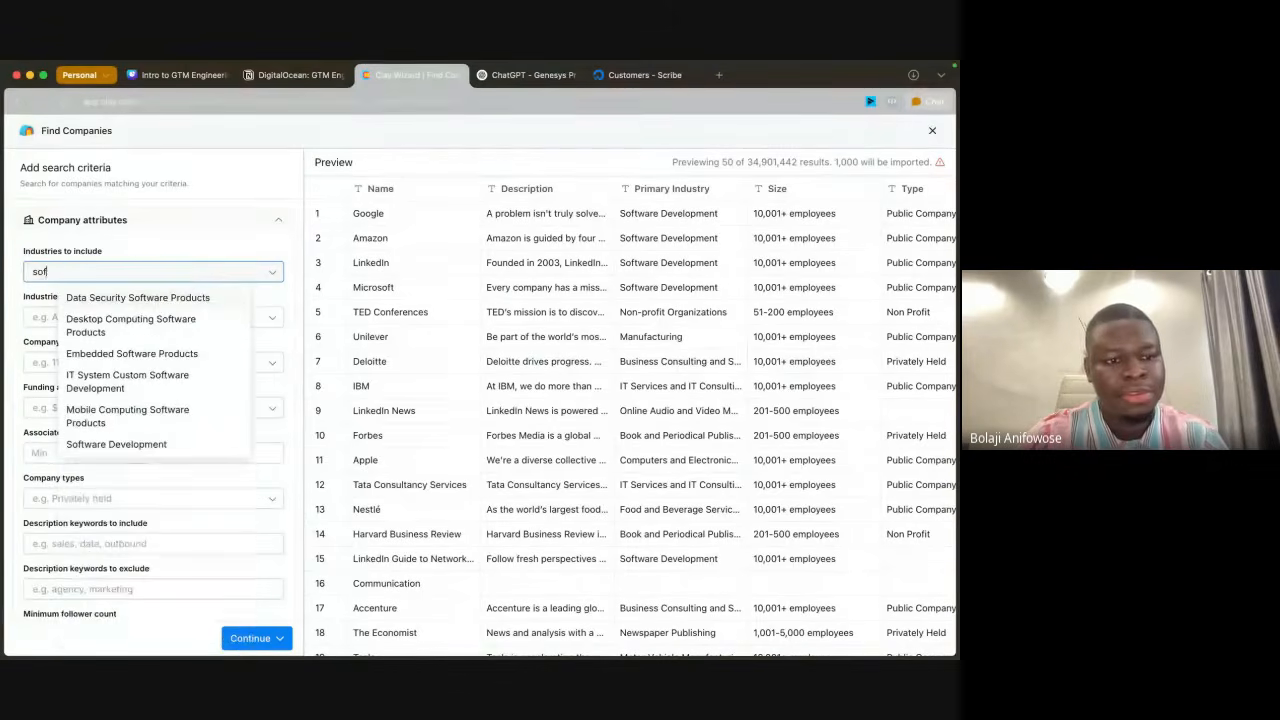
text(twa)
click(166, 445)
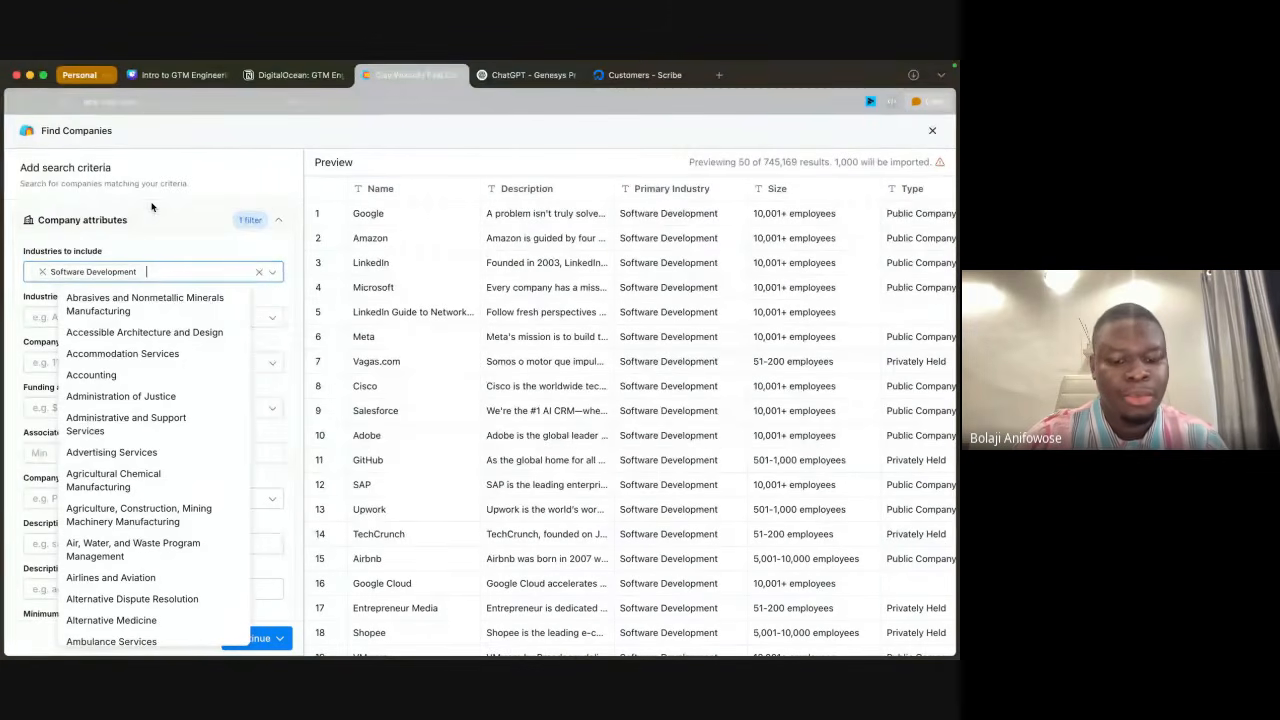
Step: Add Technology, Information and Internet to the industries to include
text(te)
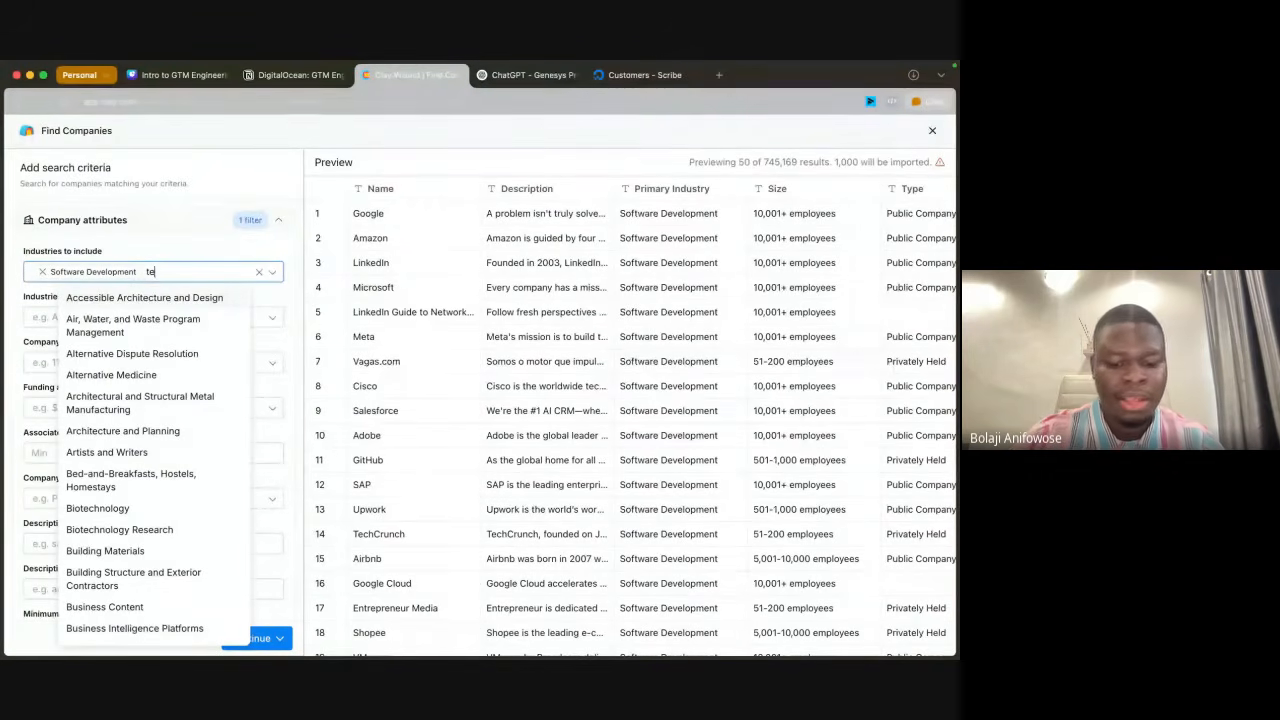
text(chnol)
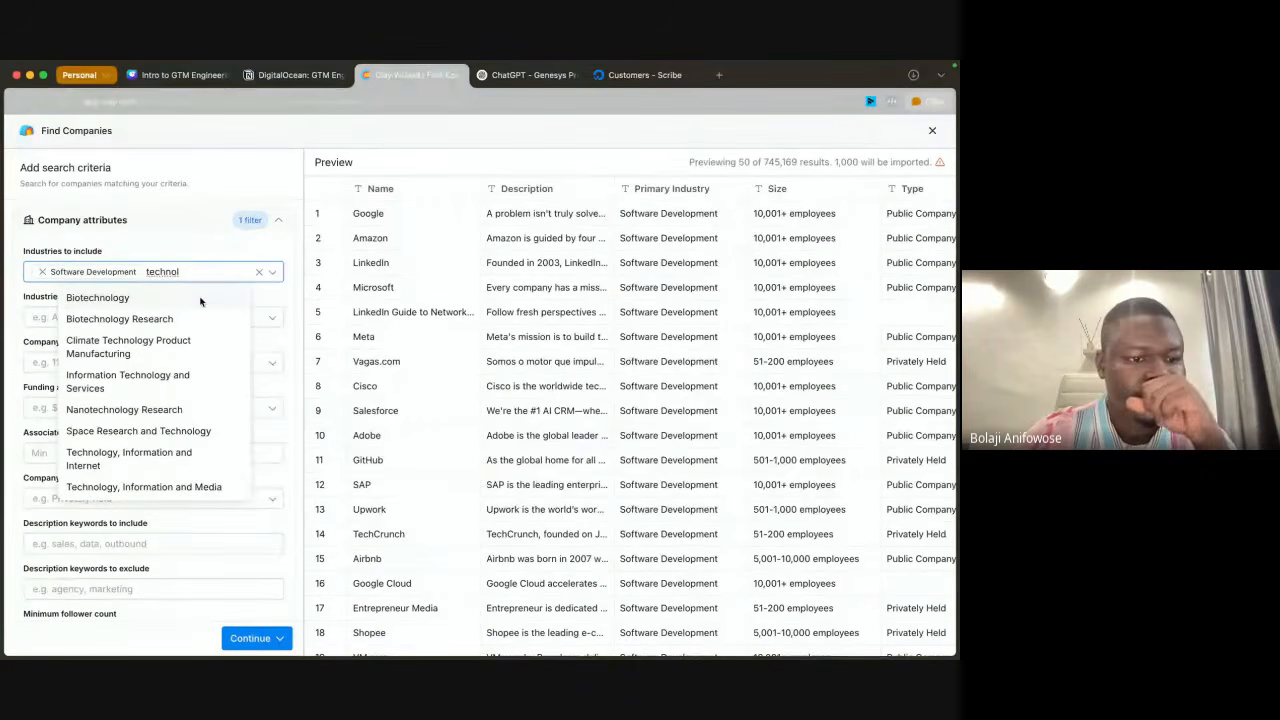
click(176, 461)
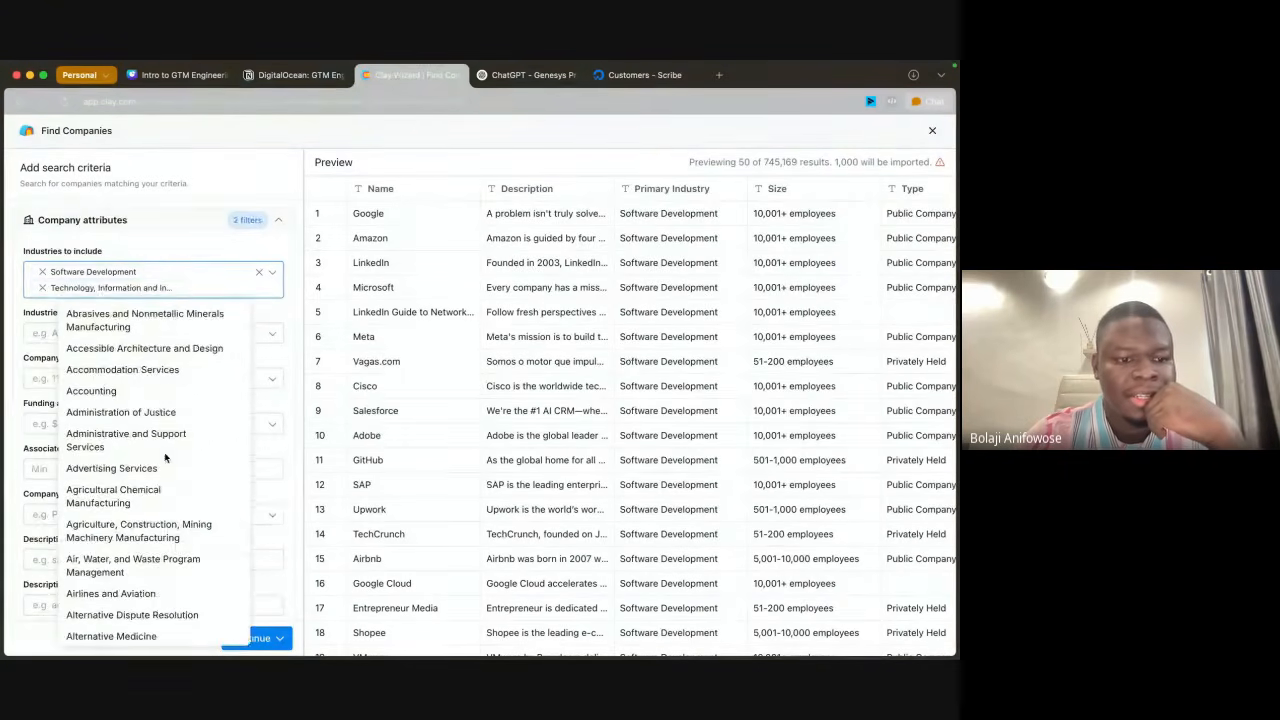
click(214, 303)
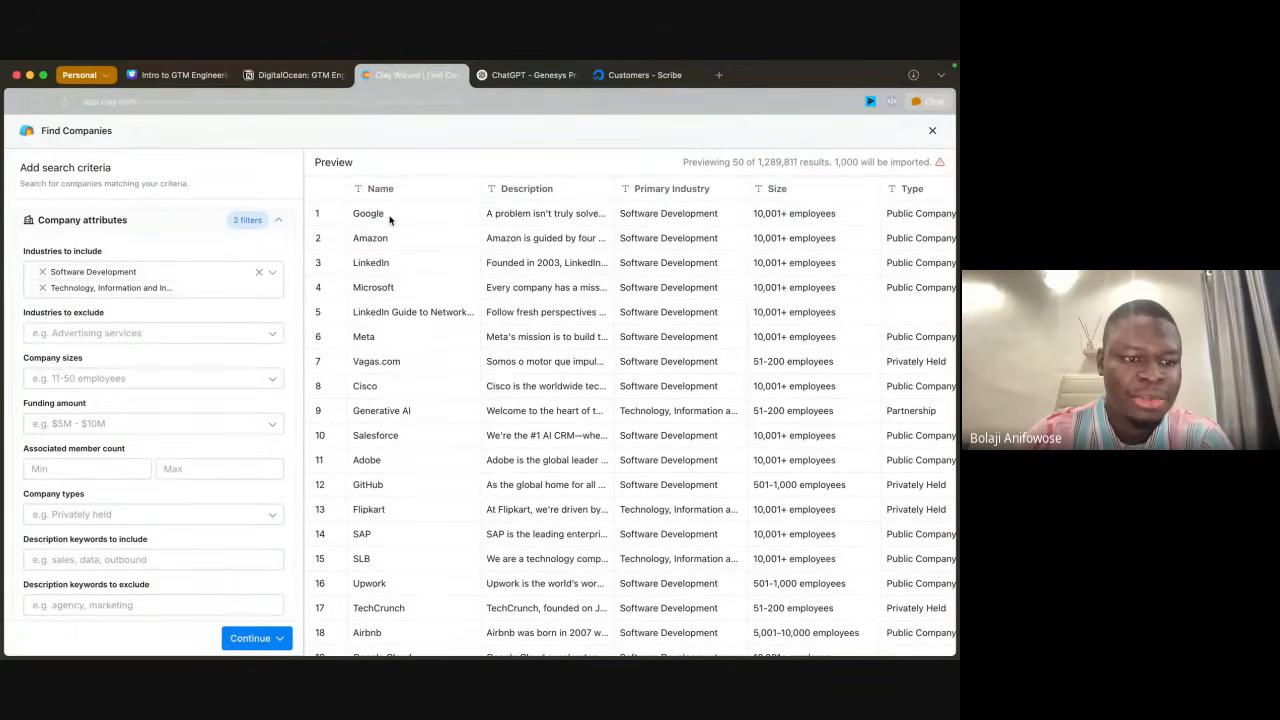
Step: Limit the company sizes to 11-50 employees
click(113, 377)
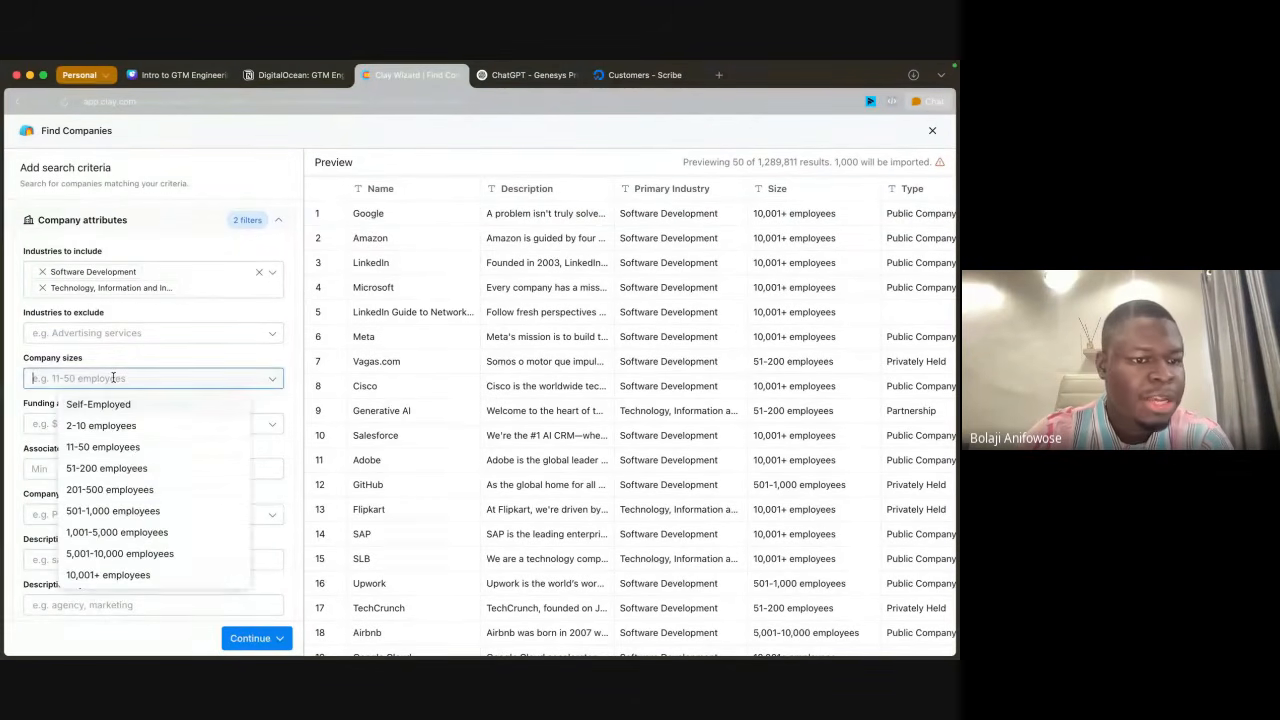
click(135, 453)
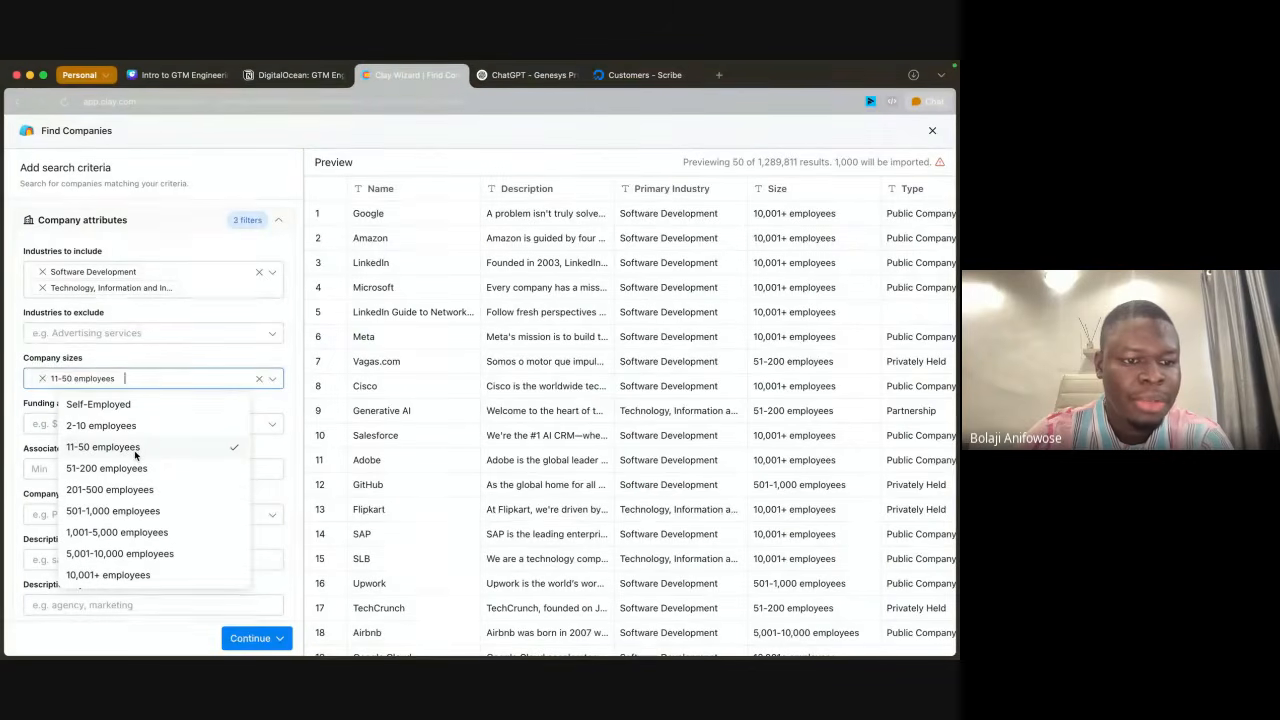
click(193, 362)
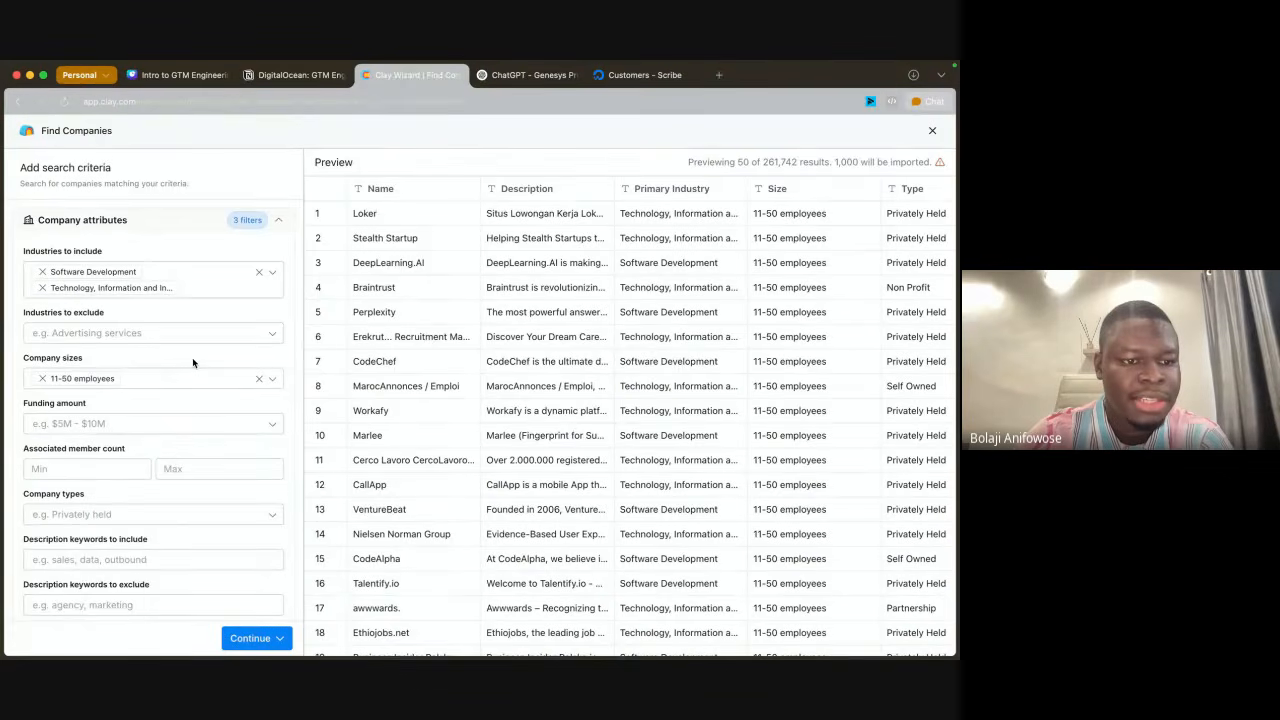
Step: Limit the company search to a funding amount of Under $1M
click(90, 422)
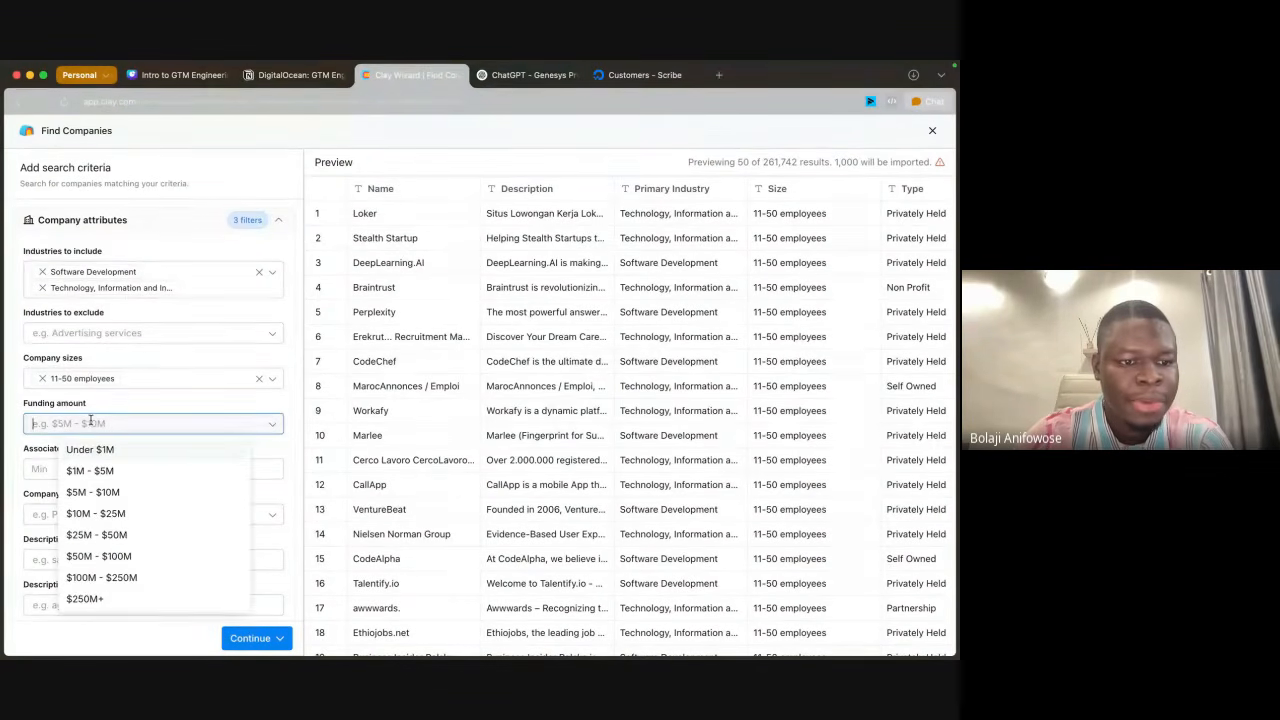
click(114, 452)
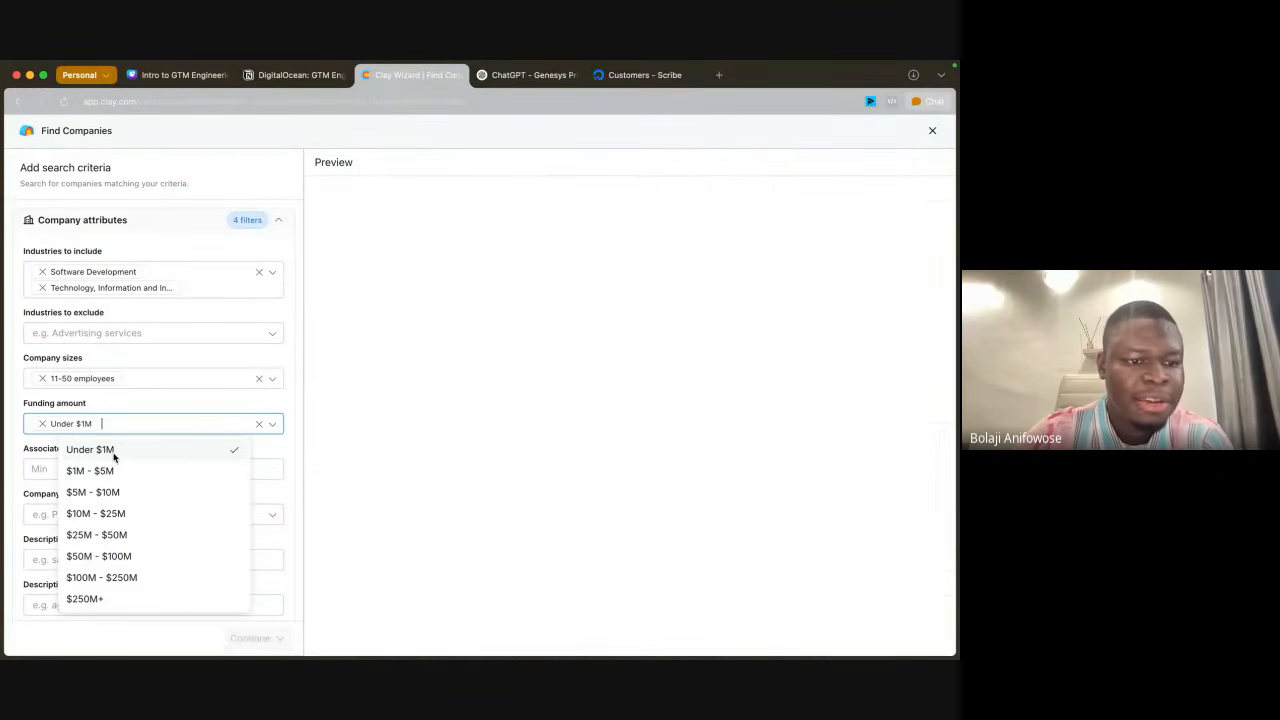
click(124, 406)
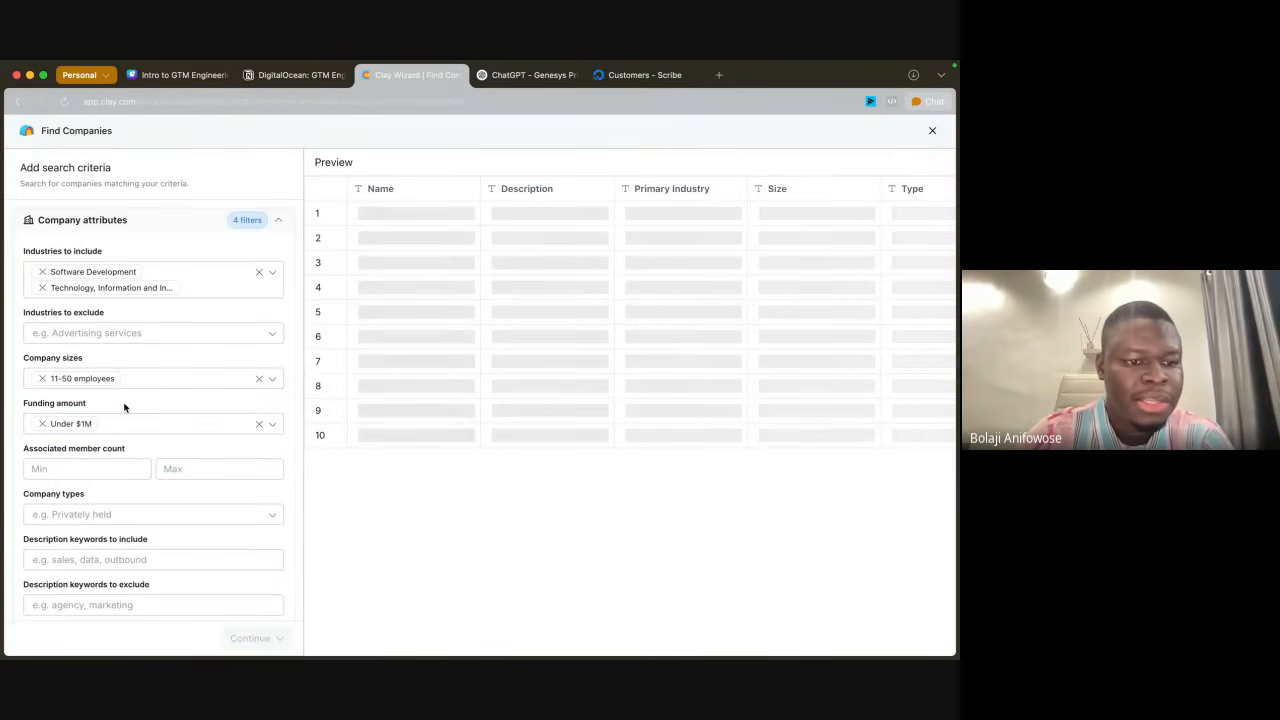
Step: Restrict the company types to Privately Held
scroll(183, 496, down, 3)
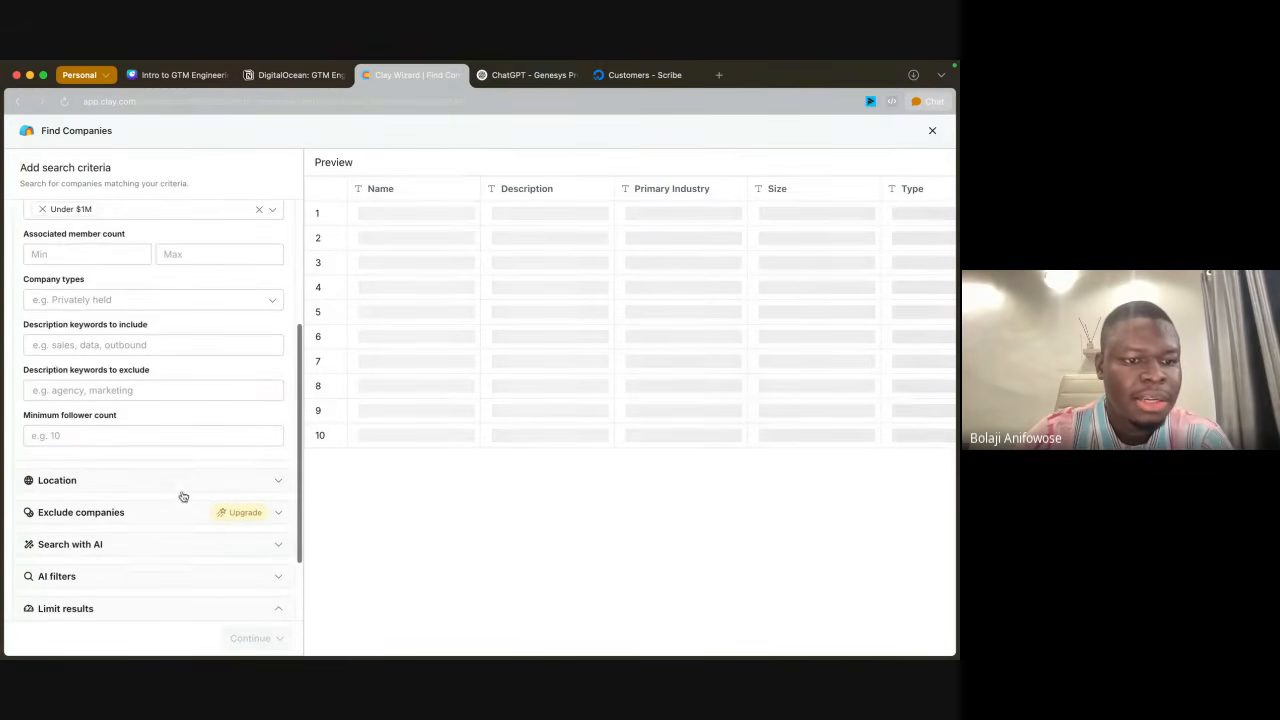
click(124, 301)
click(109, 333)
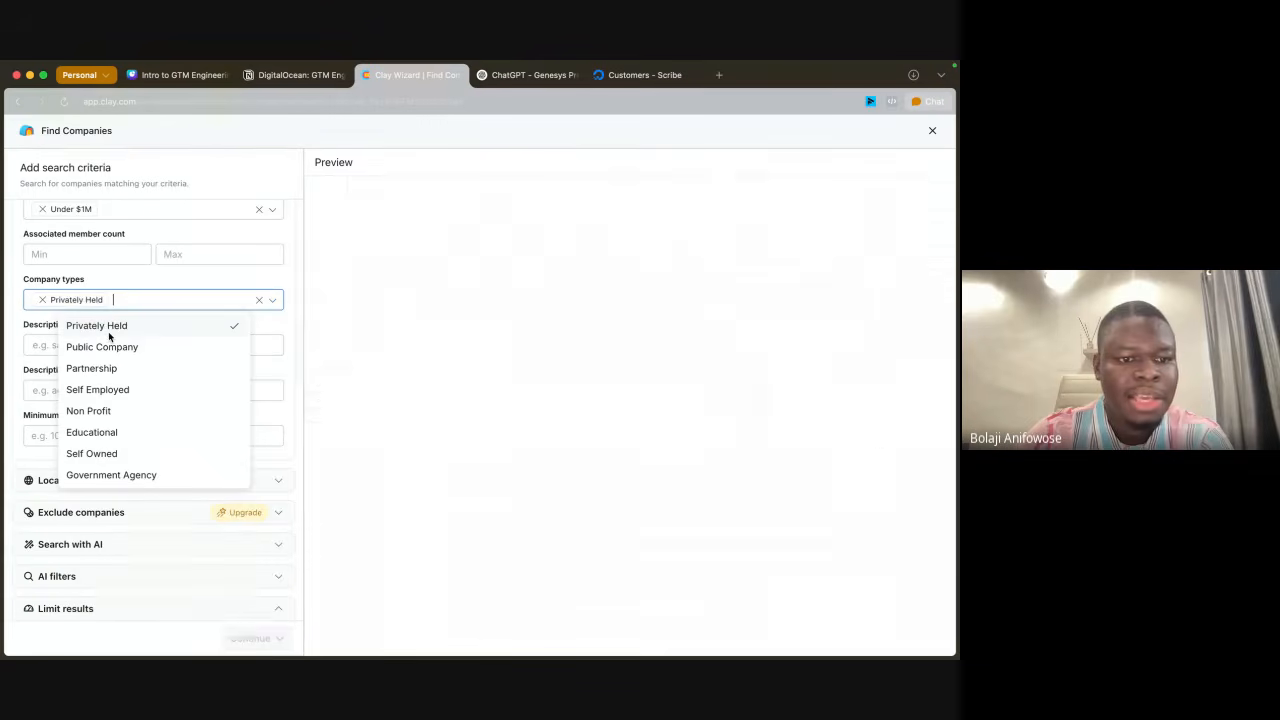
click(208, 282)
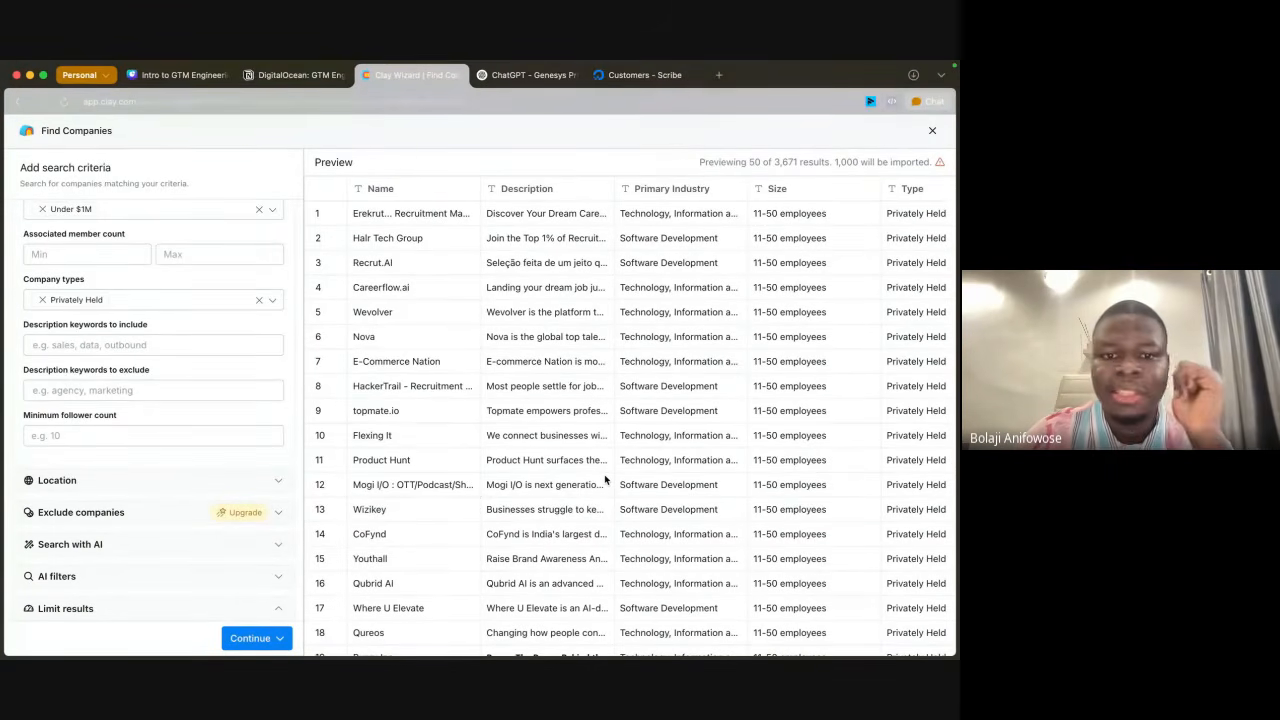
Step: Add a location filter that includes only companies in the United States
scroll(137, 455, down, 2)
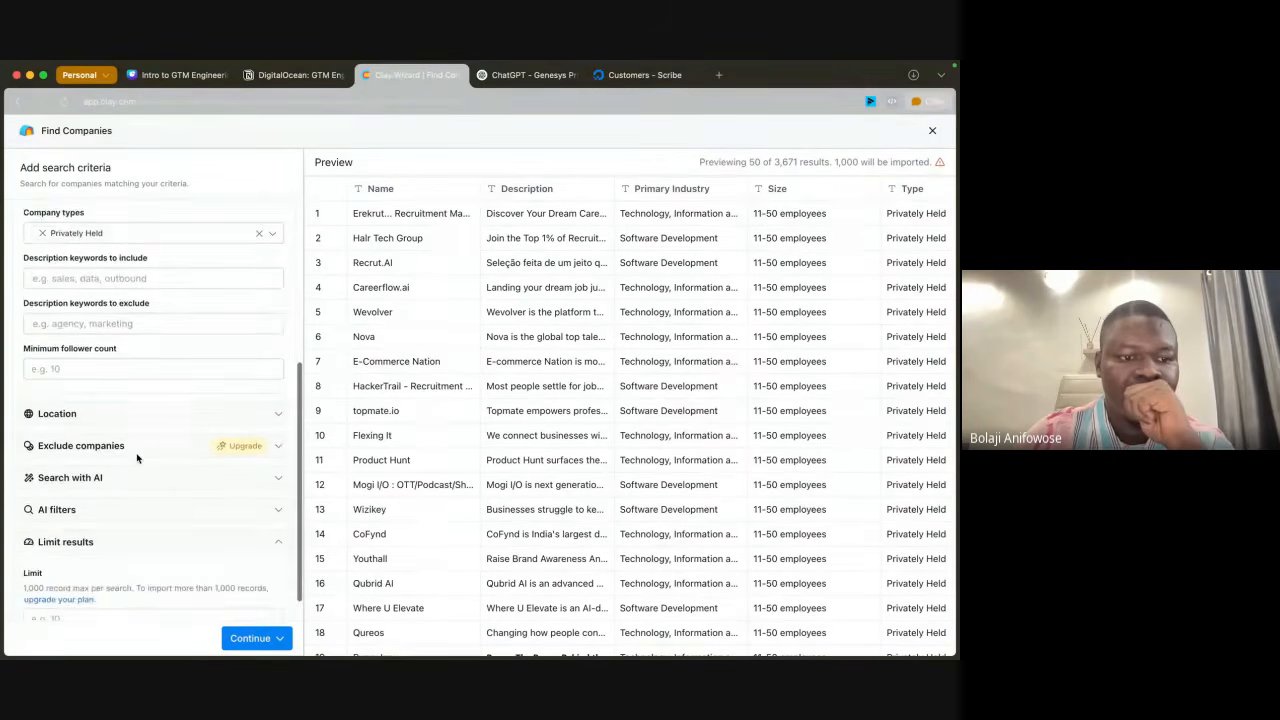
click(129, 413)
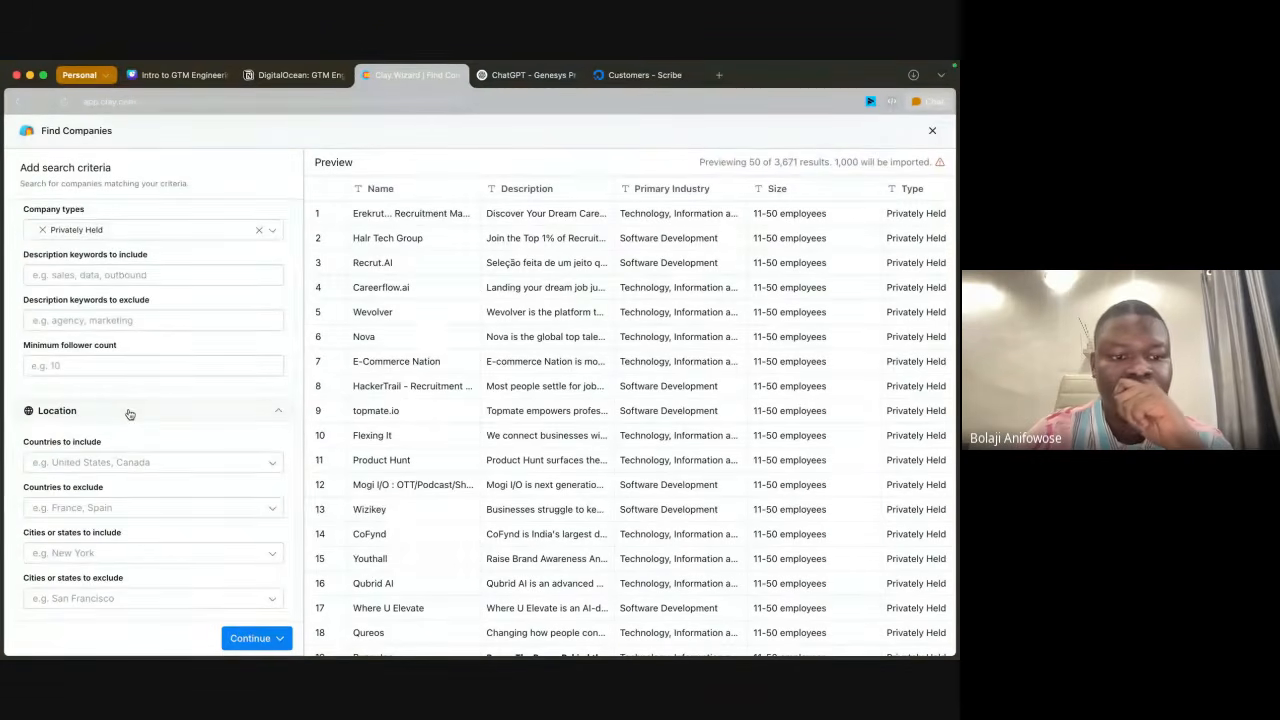
click(103, 460)
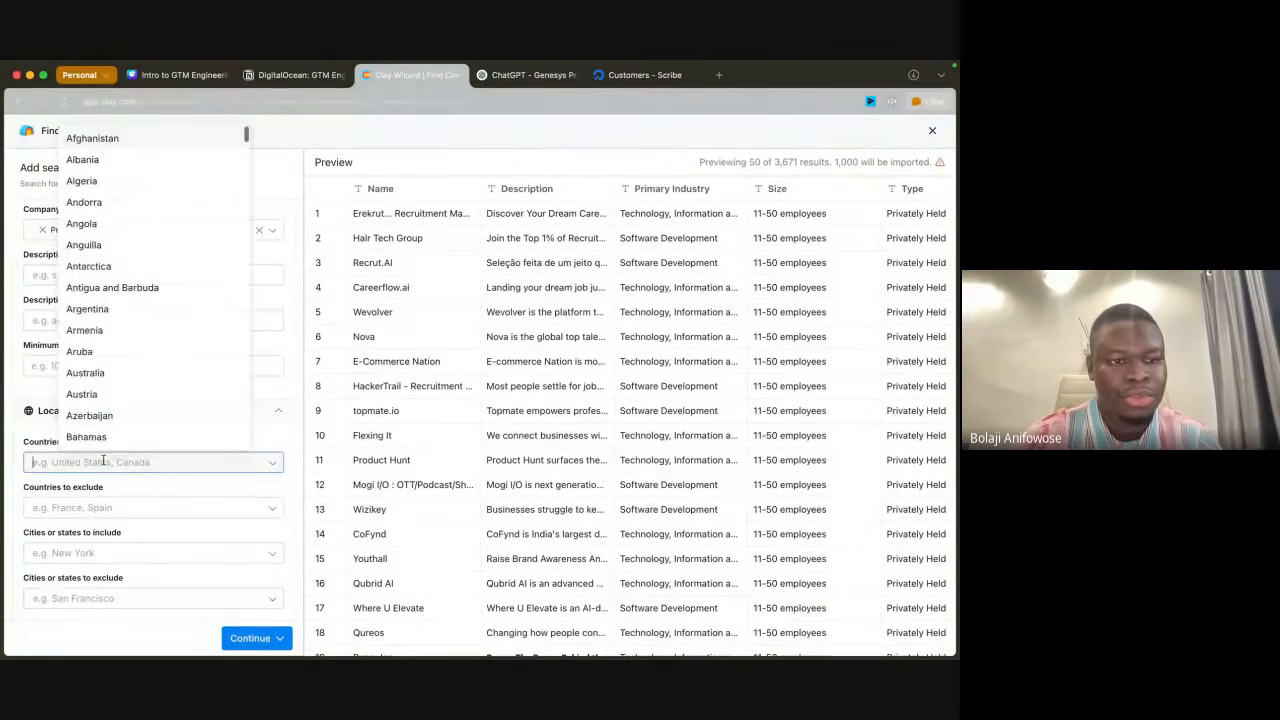
text(united)
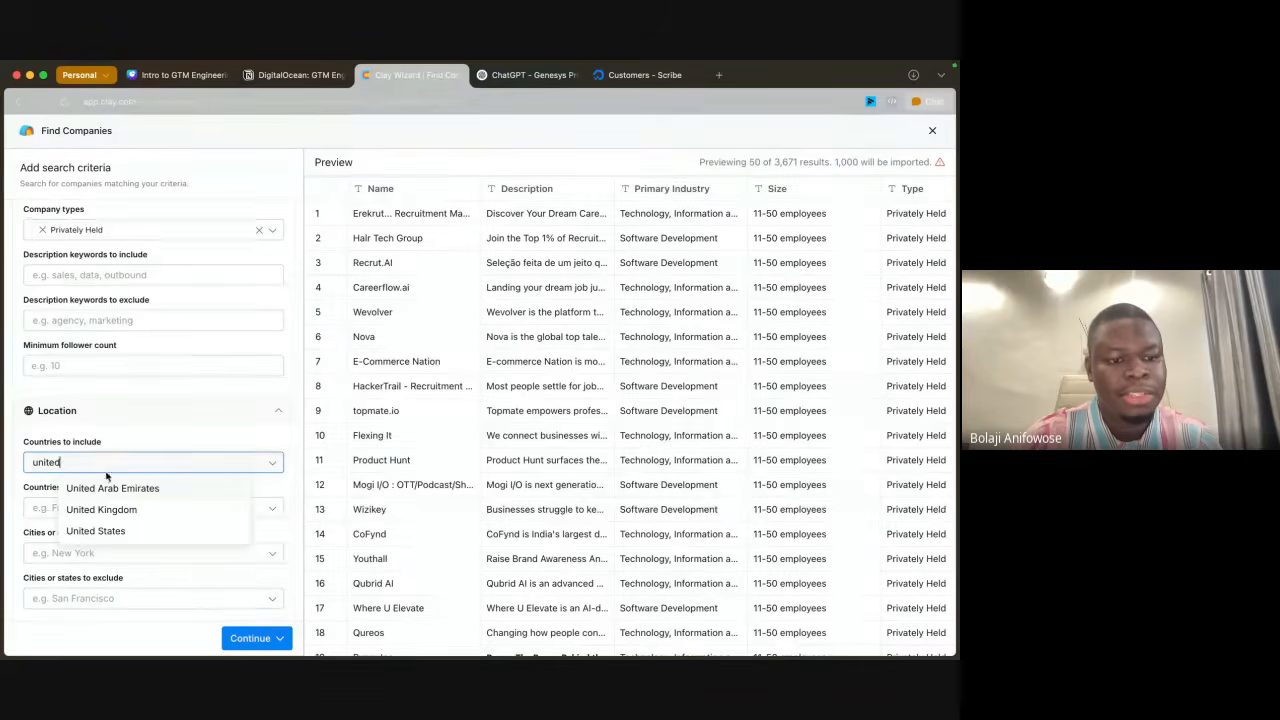
click(112, 530)
click(163, 432)
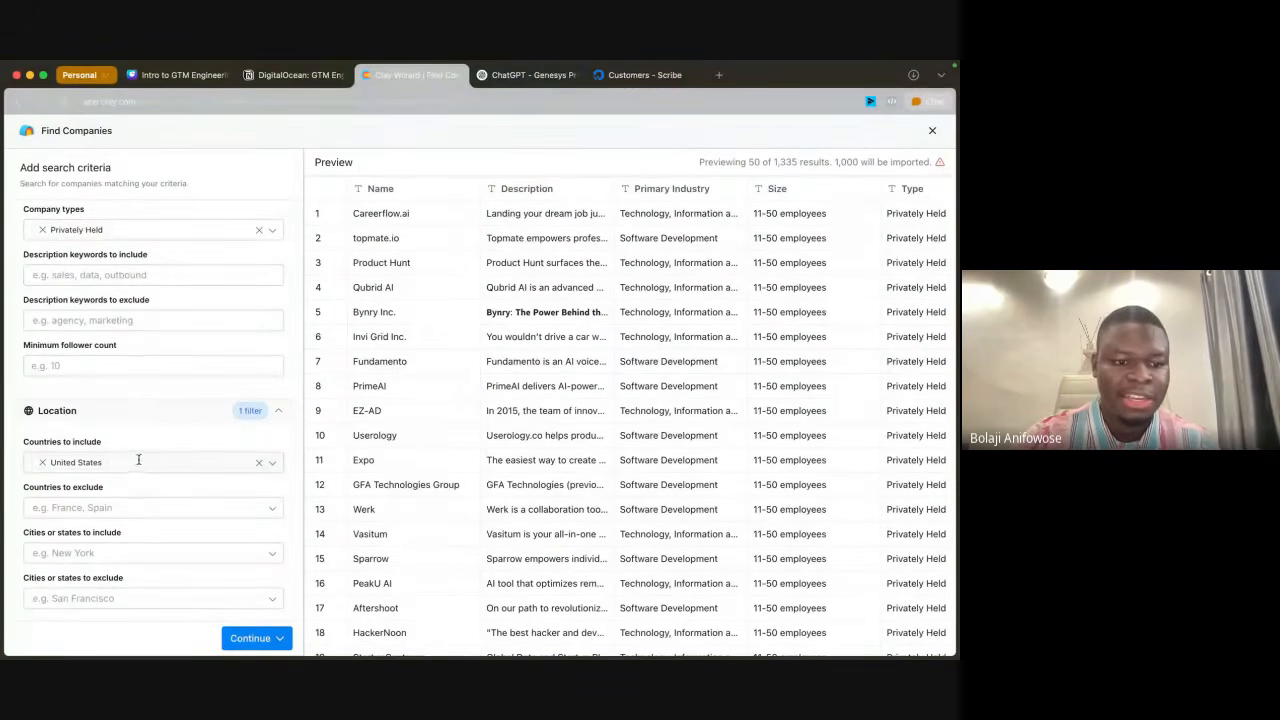
click(140, 460)
text(nige)
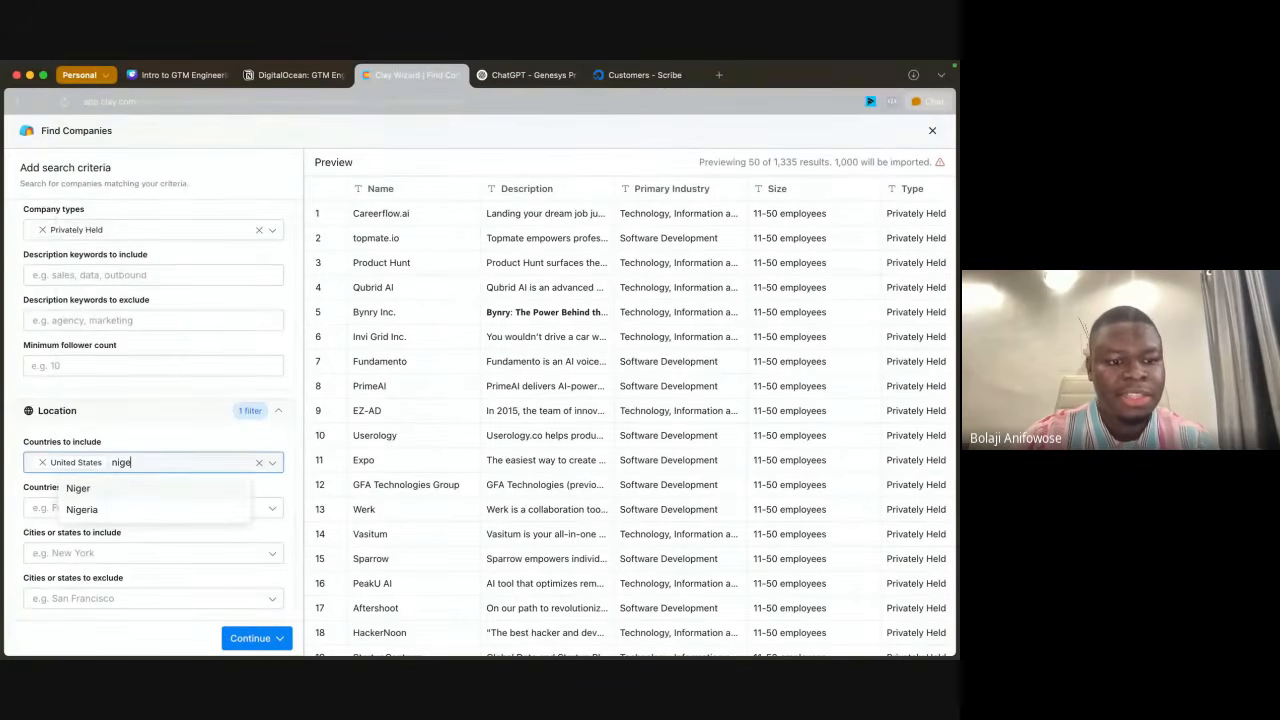
key(BackSpace)
key(BackSpace)
key(BackSpace)
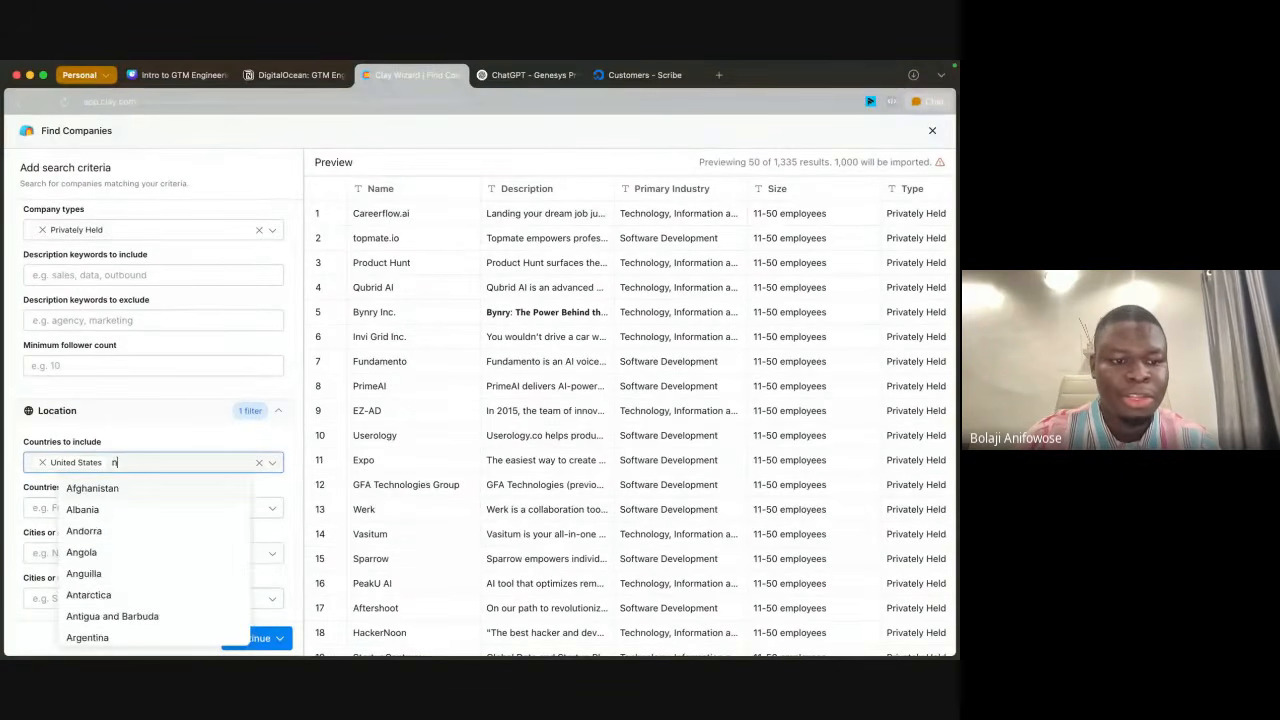
key(BackSpace)
click(162, 435)
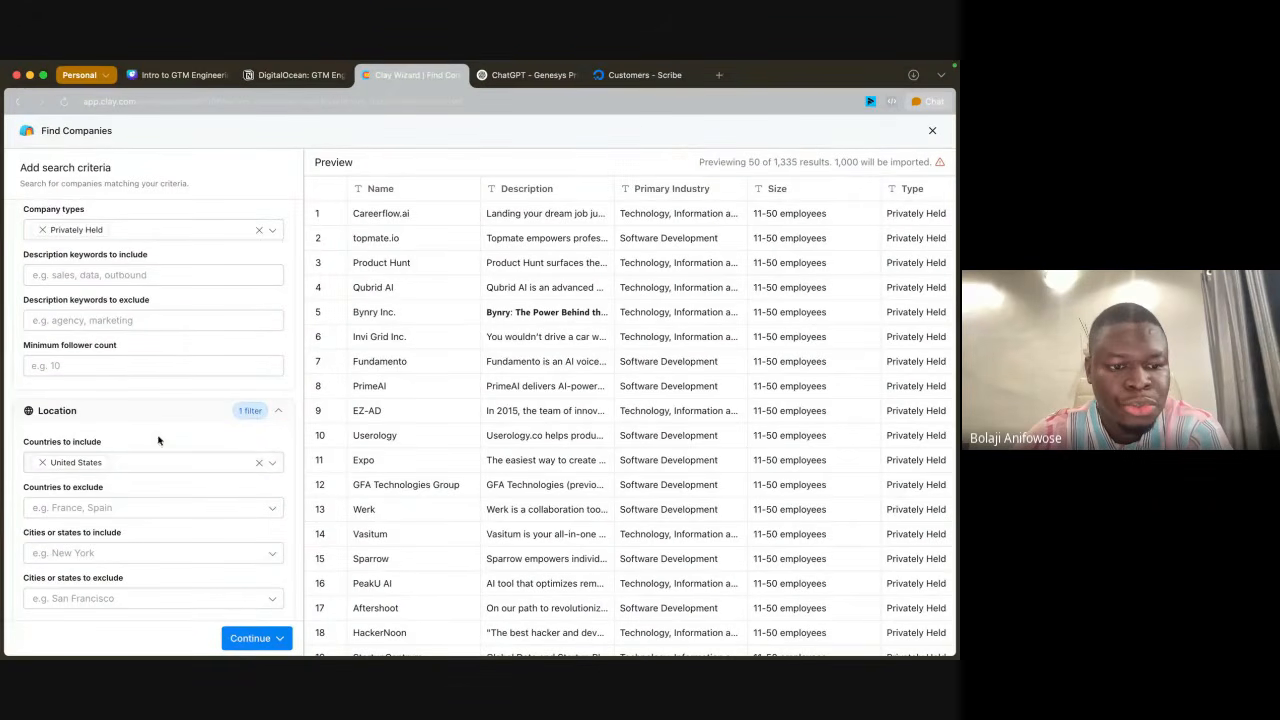
Step: Examine the previewed companies, including their industry, size, type, location and country columns
scroll(540, 445, down, 1)
scroll(543, 446, up, 1)
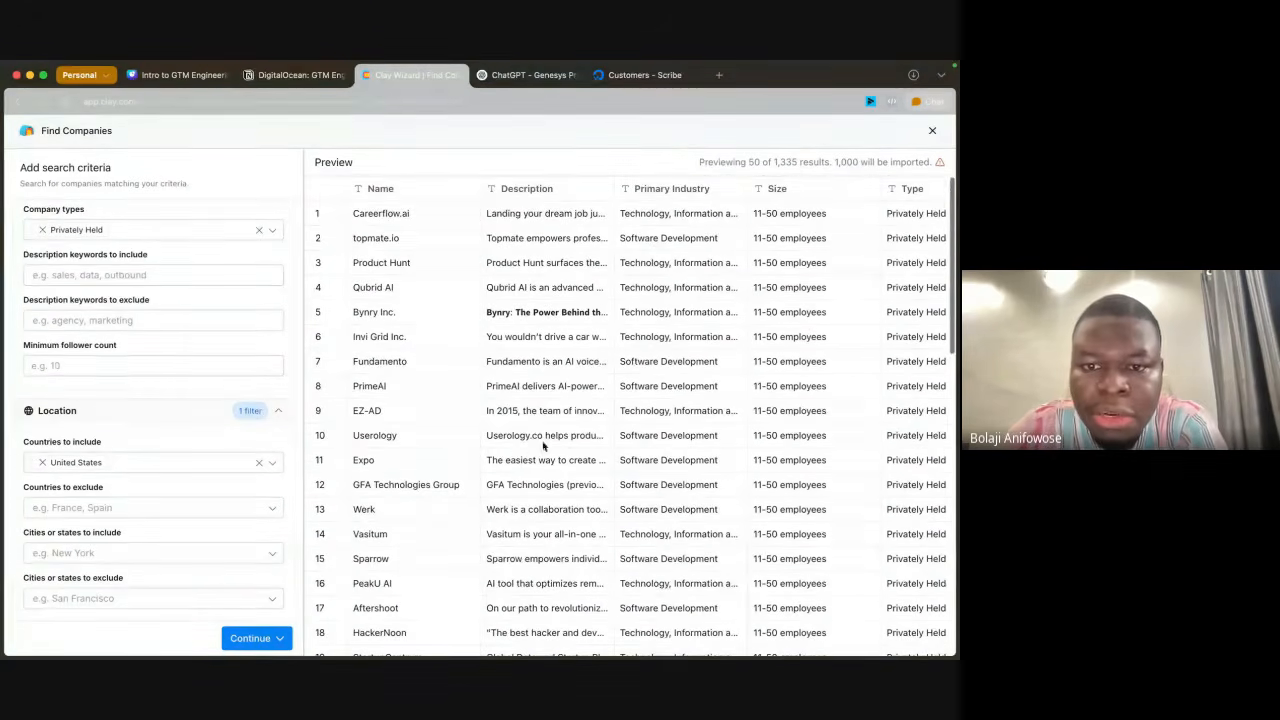
scroll(603, 409, right, 5)
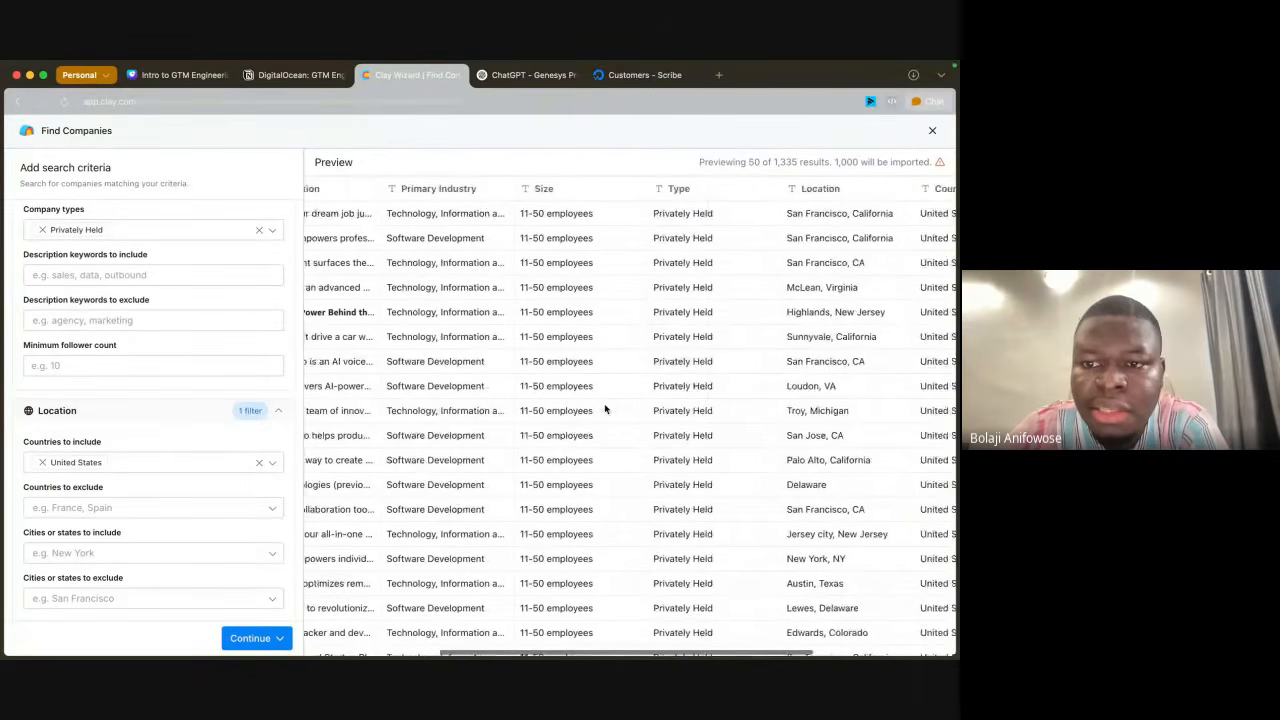
scroll(604, 409, right, 5)
scroll(604, 409, left, 10)
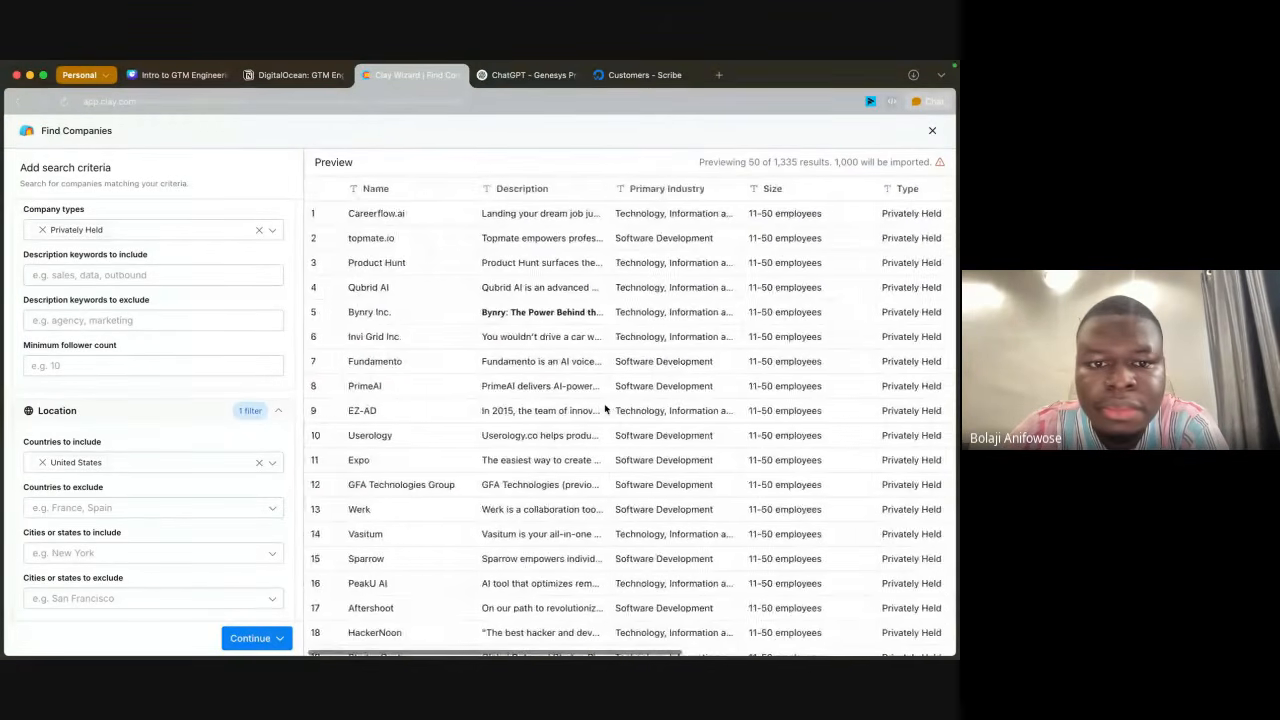
scroll(604, 409, down, 15)
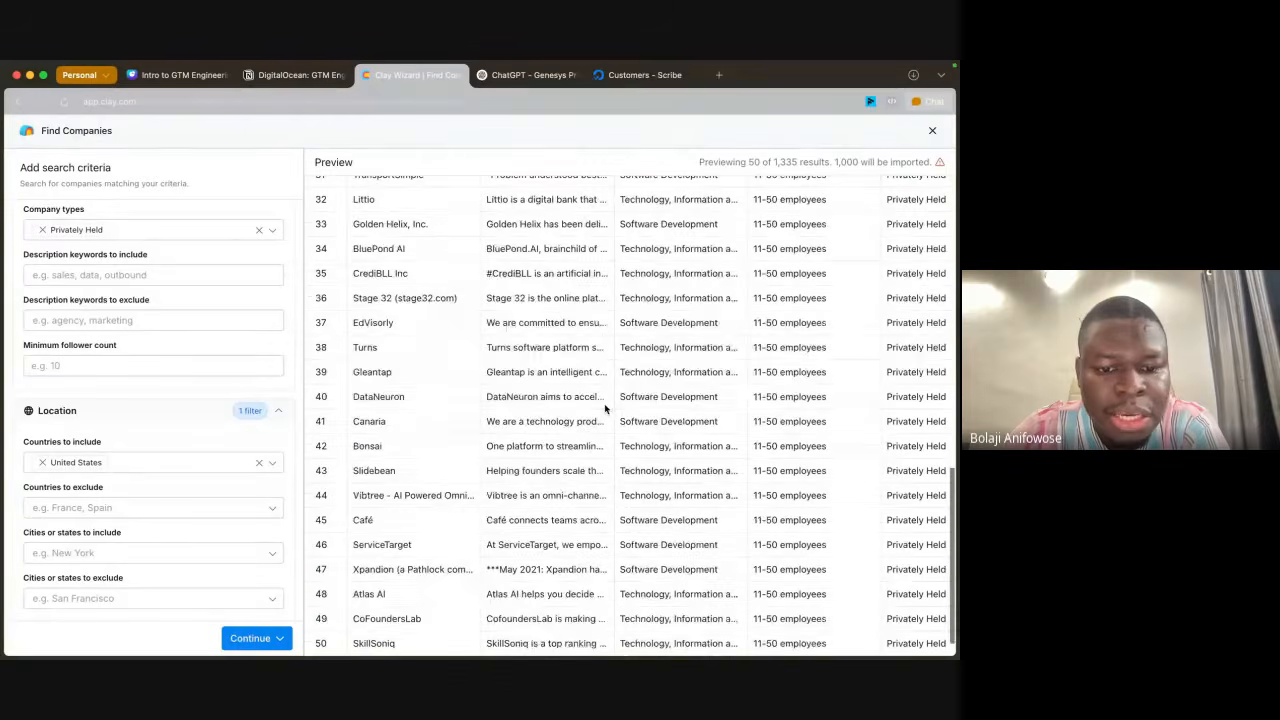
scroll(355, 363, up, 15)
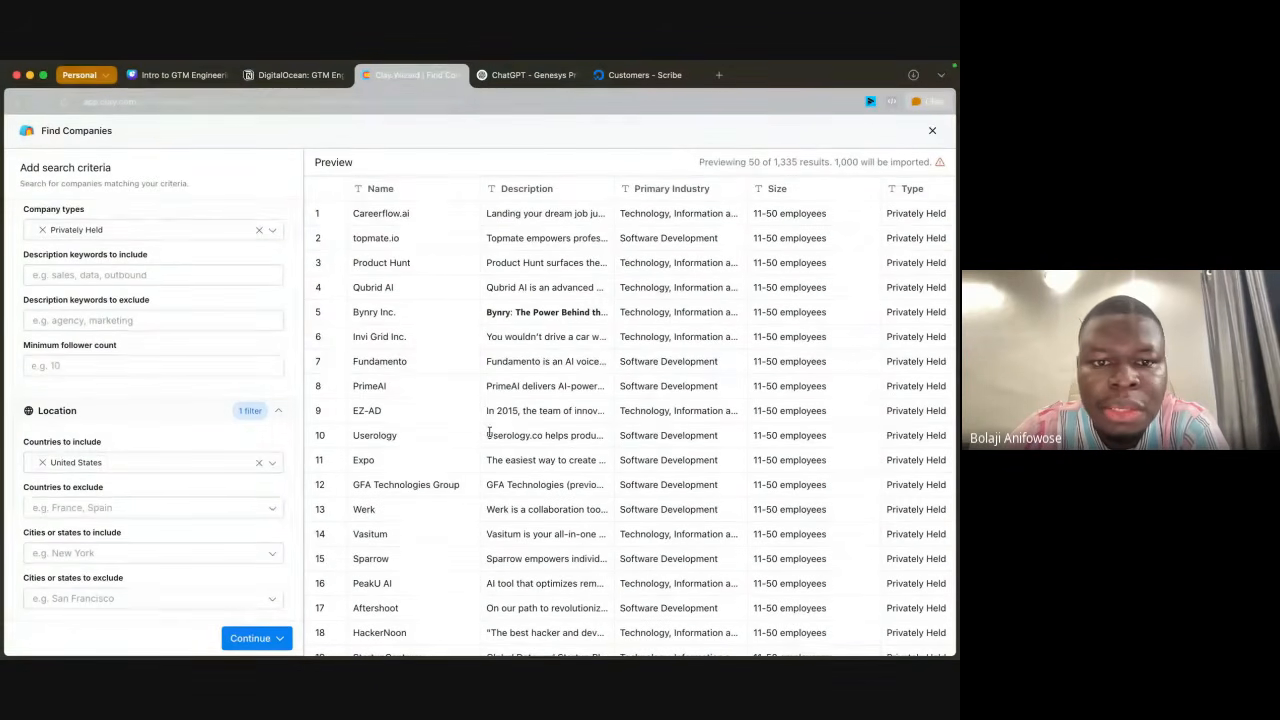
scroll(580, 405, right, 8)
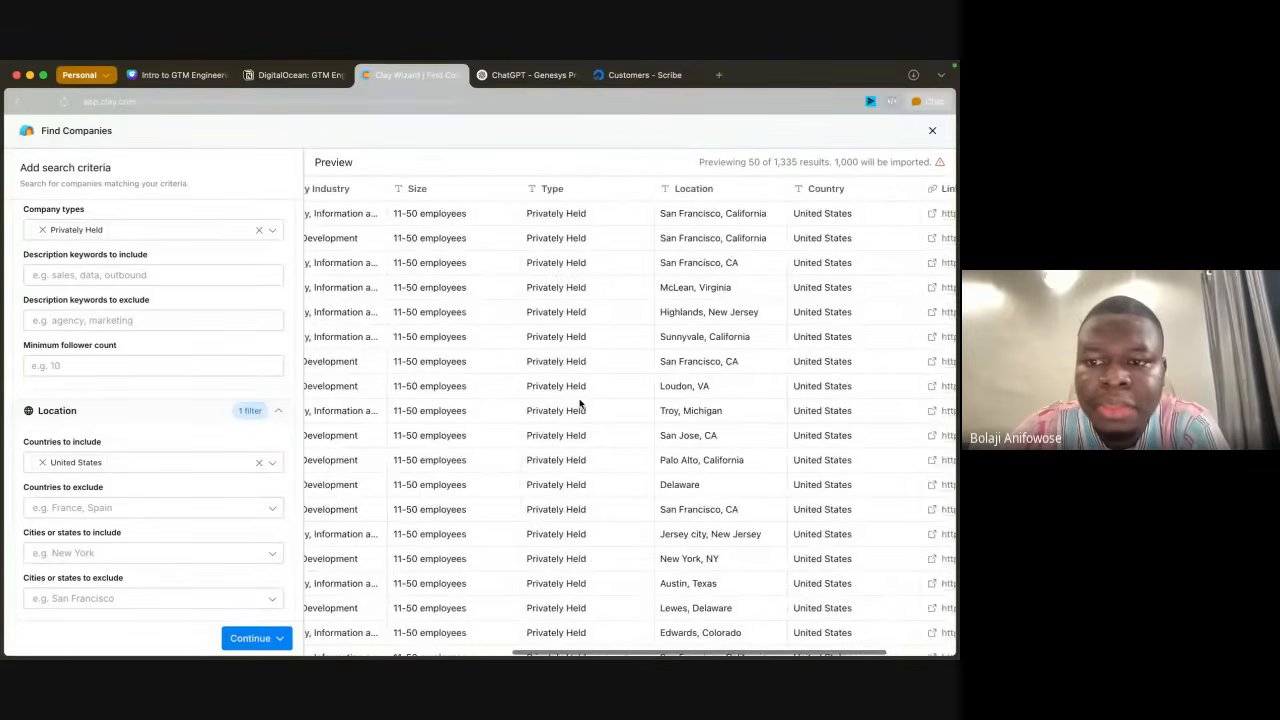
scroll(580, 405, right, 3)
Step: Limit the search results to 100 records
scroll(200, 500, down, 5)
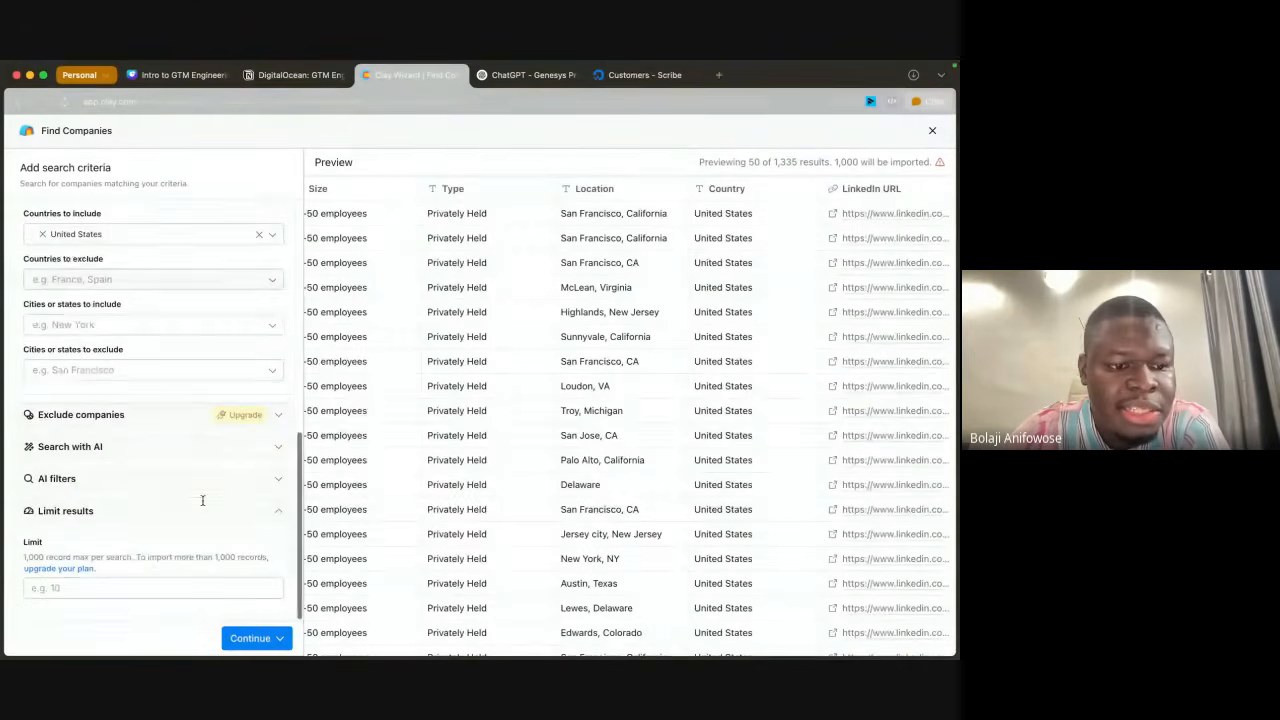
click(64, 586)
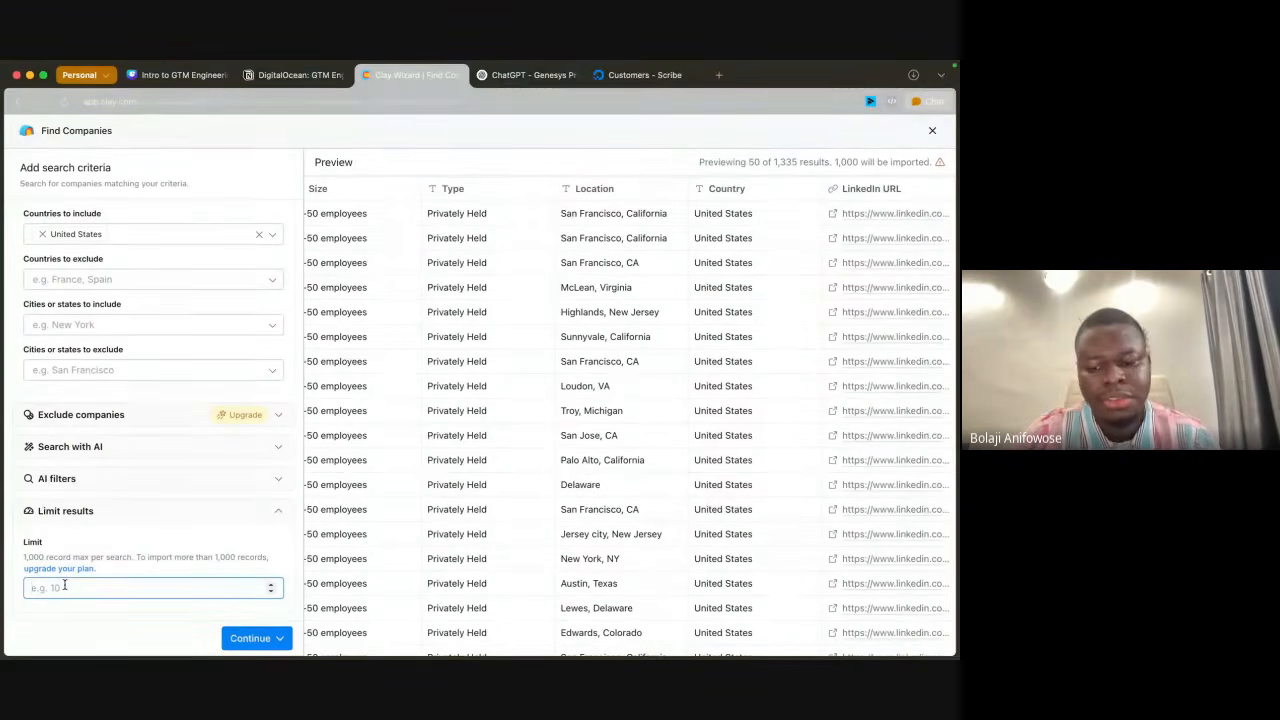
text(100)
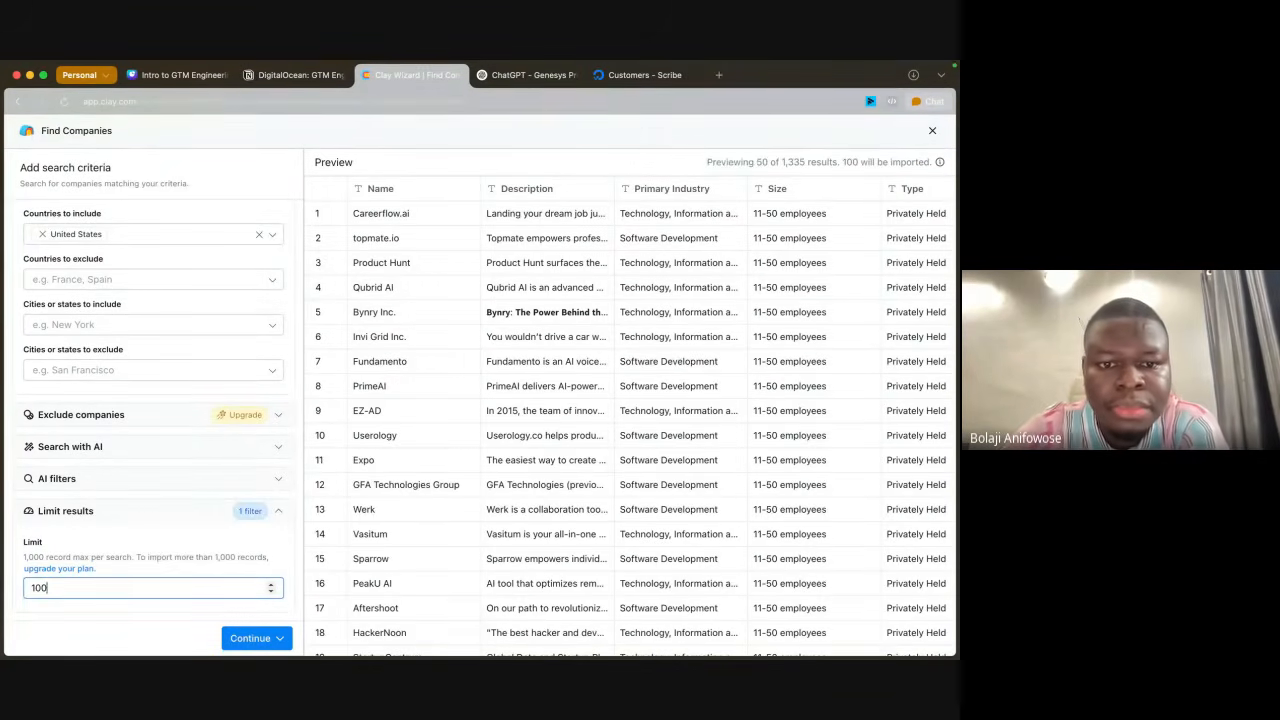
Step: Review the list of previewed companies against the industry, size, funding and company type criteria
scroll(570, 449, down, 1)
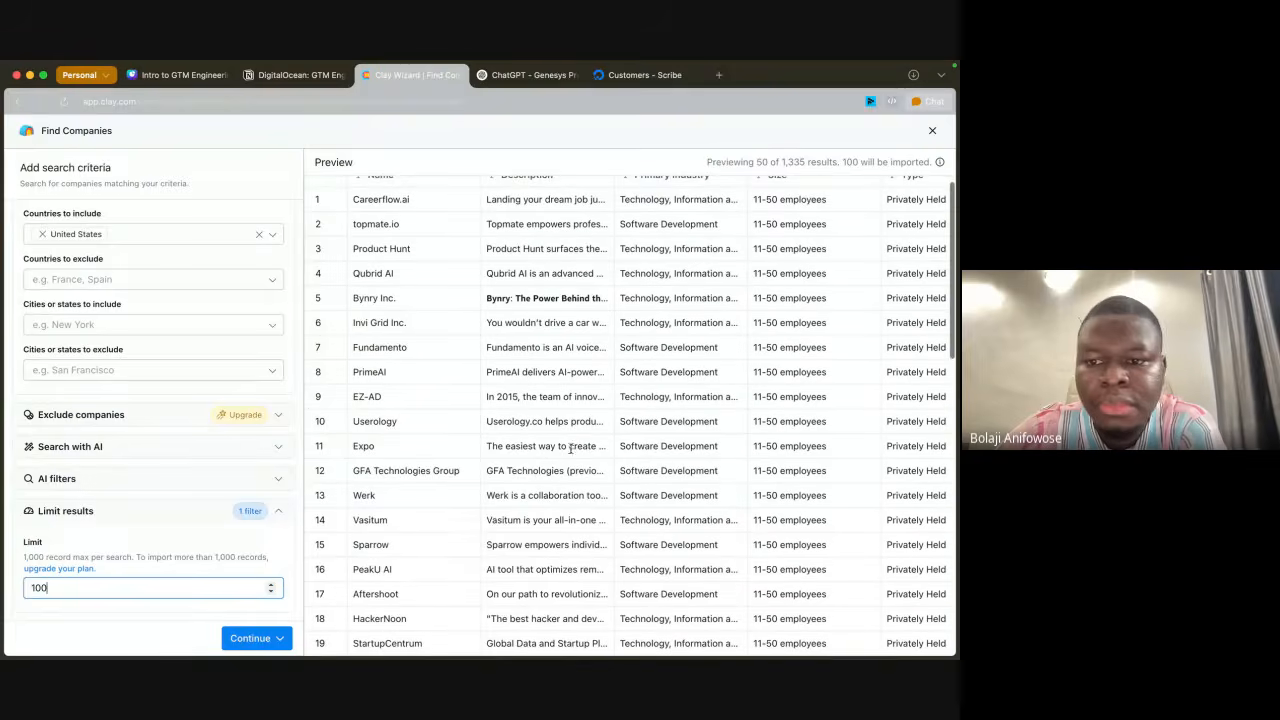
scroll(692, 512, down, 10)
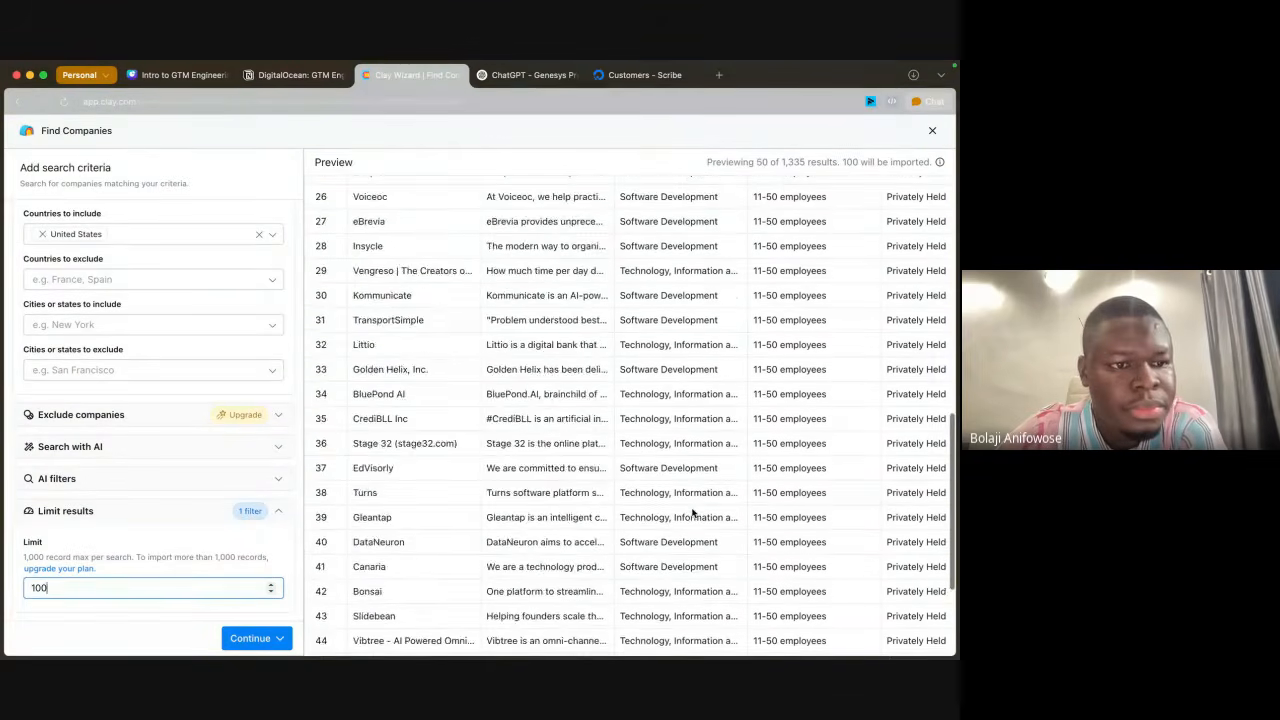
scroll(692, 512, down, 2)
scroll(70, 345, up, 5)
scroll(404, 270, up, 2)
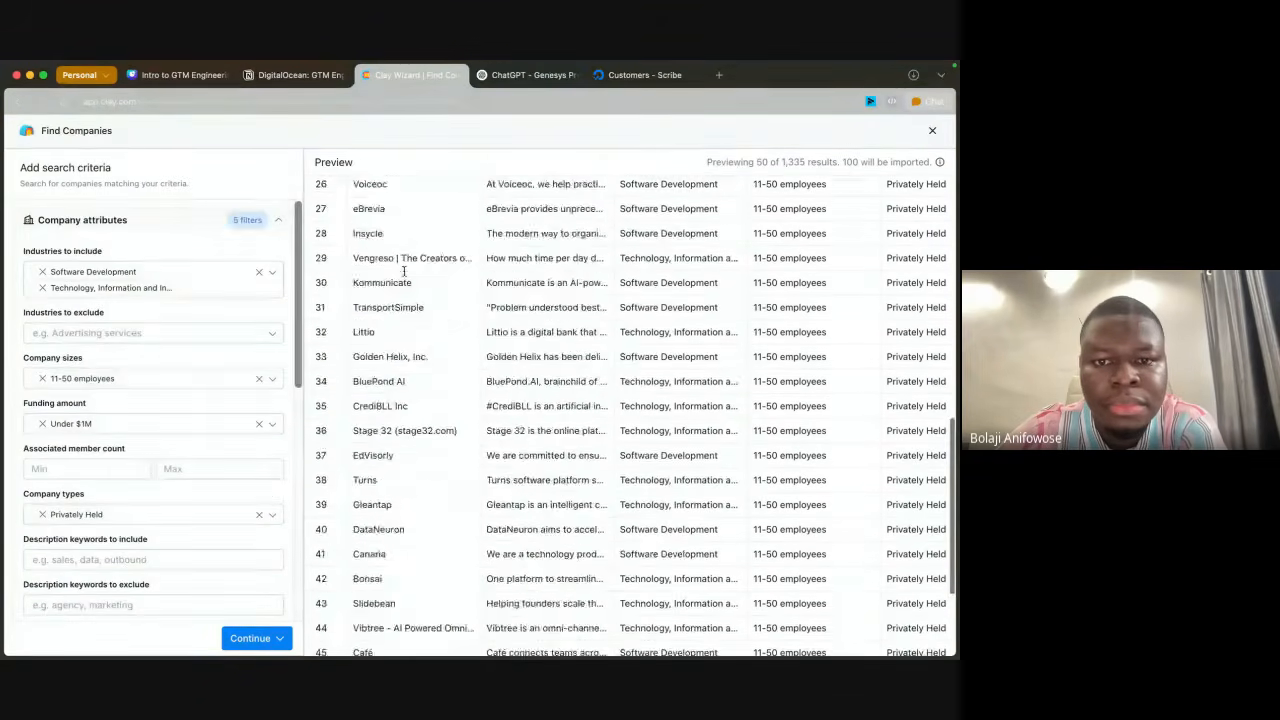
scroll(404, 270, up, 10)
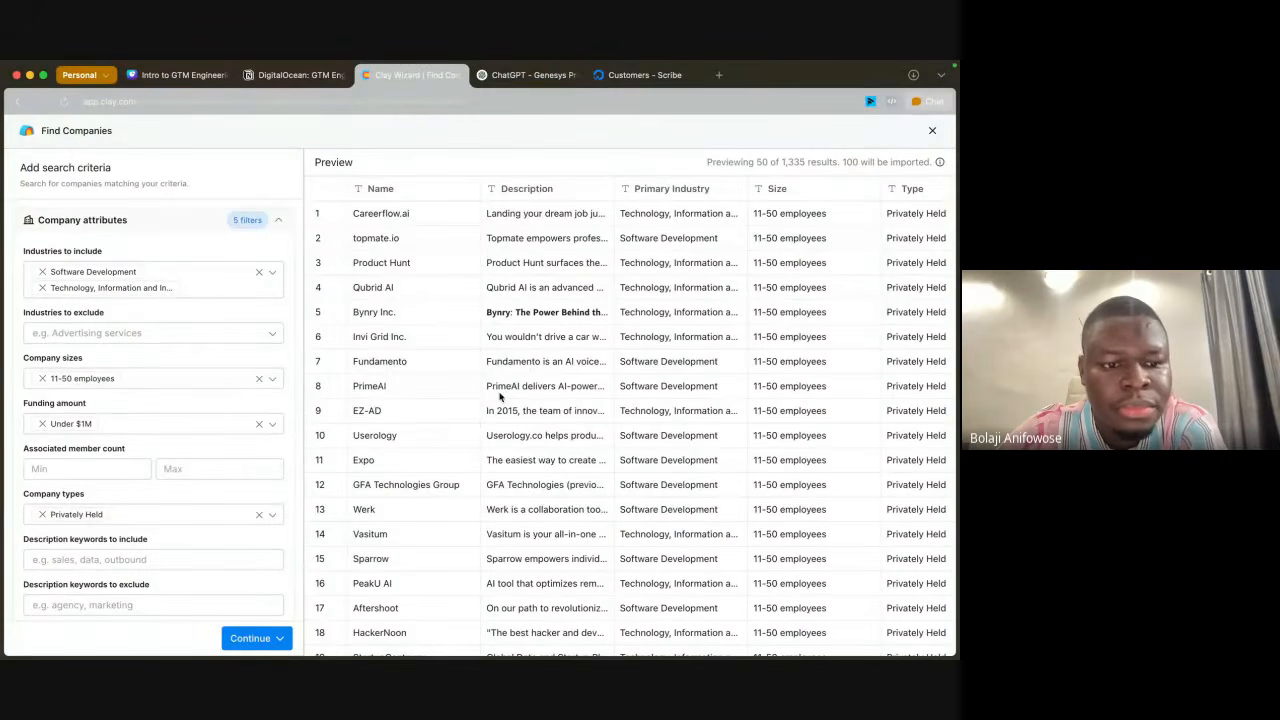
scroll(163, 555, down, 3)
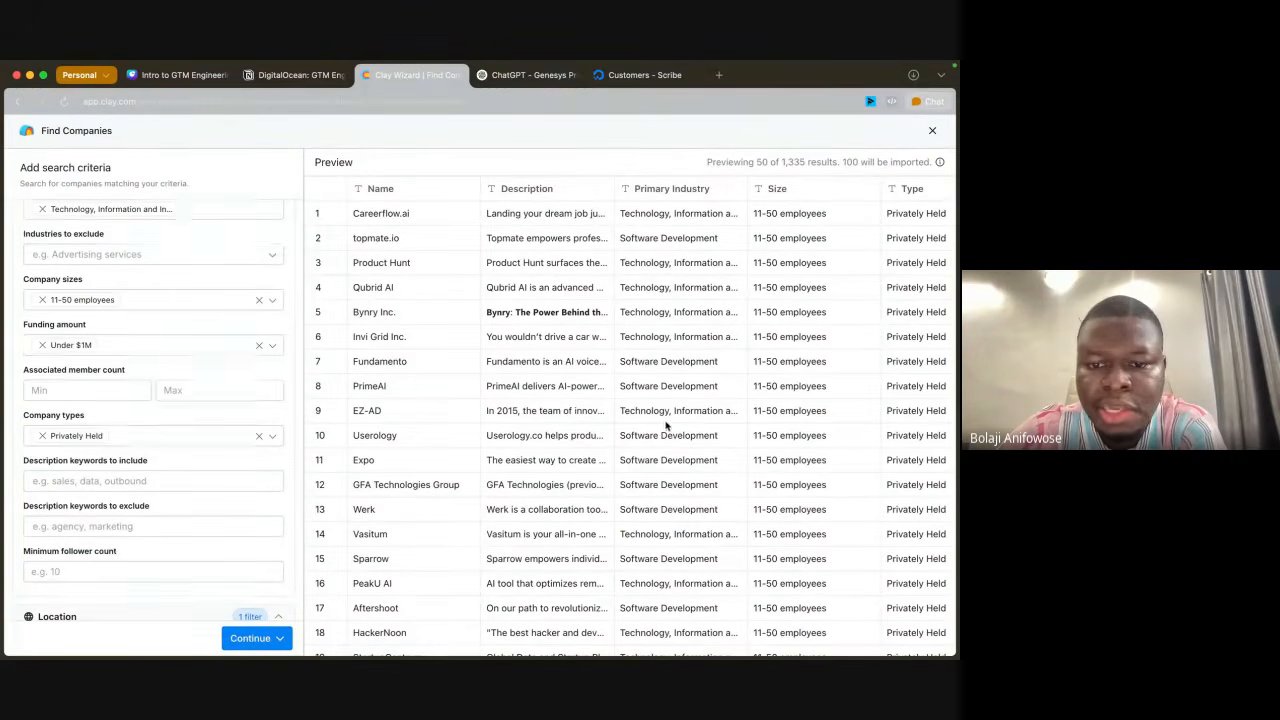
scroll(574, 518, down, 5)
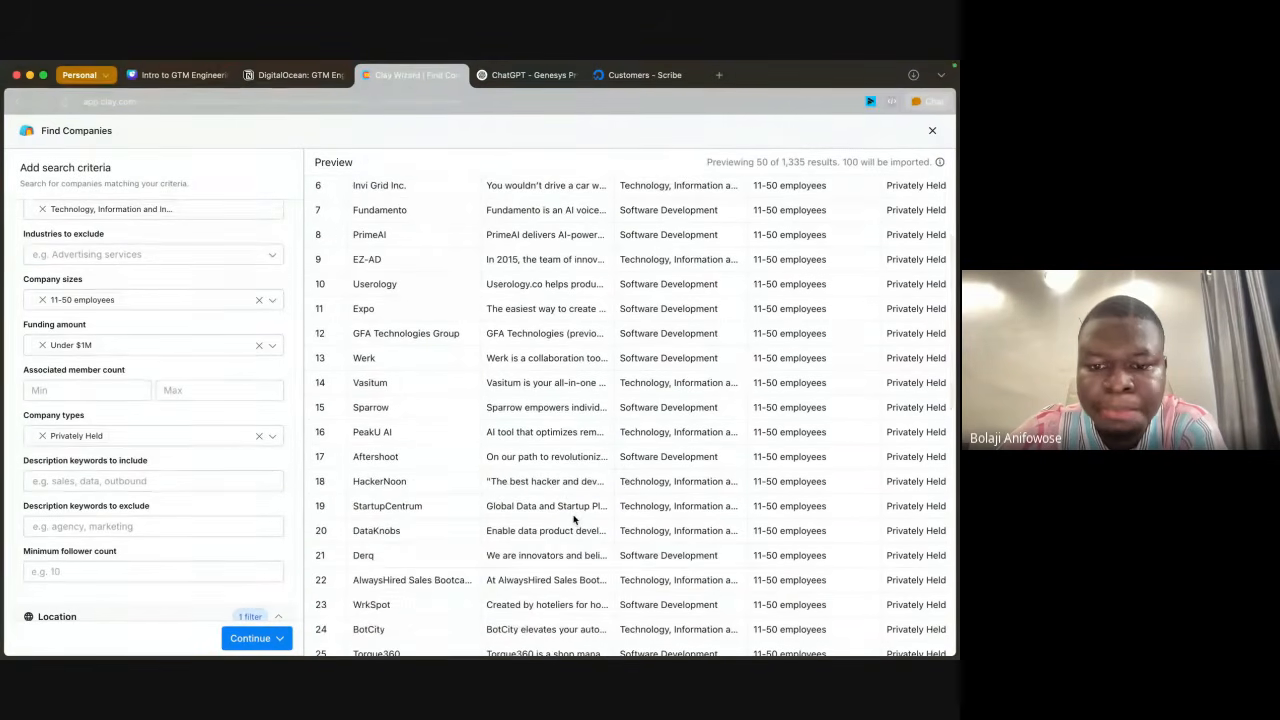
scroll(231, 294, up, 2)
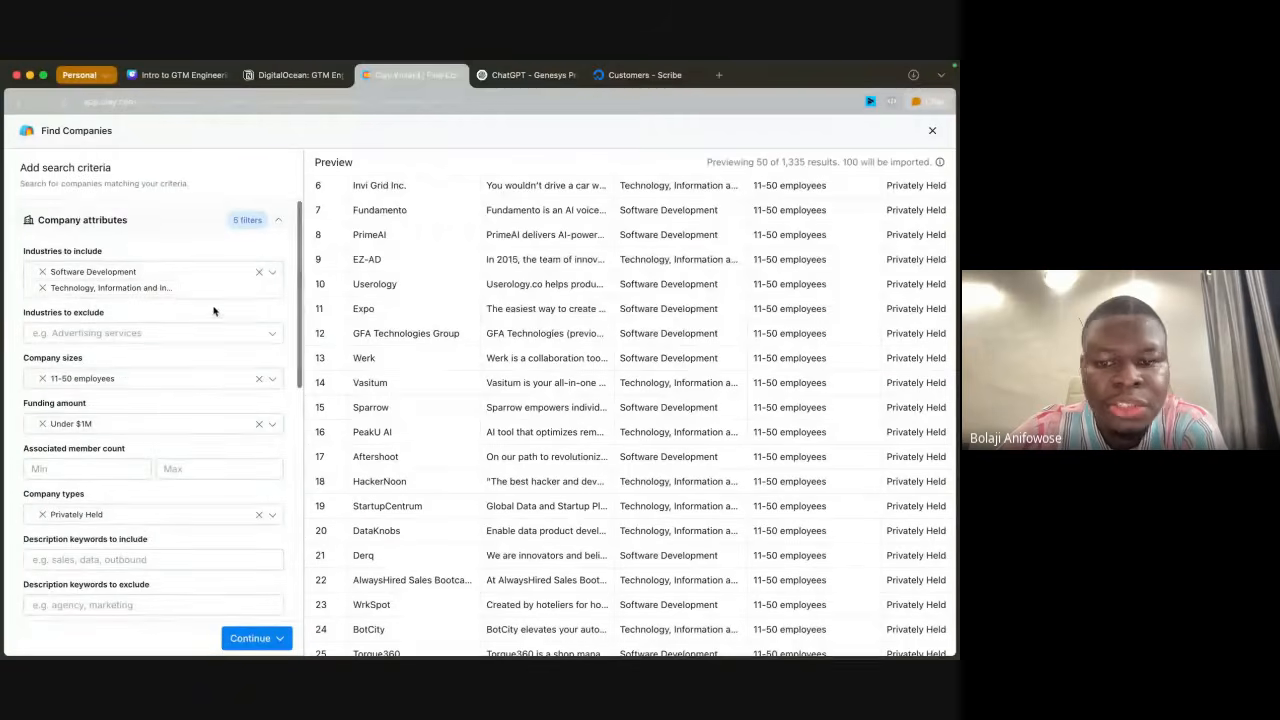
scroll(633, 506, down, 5)
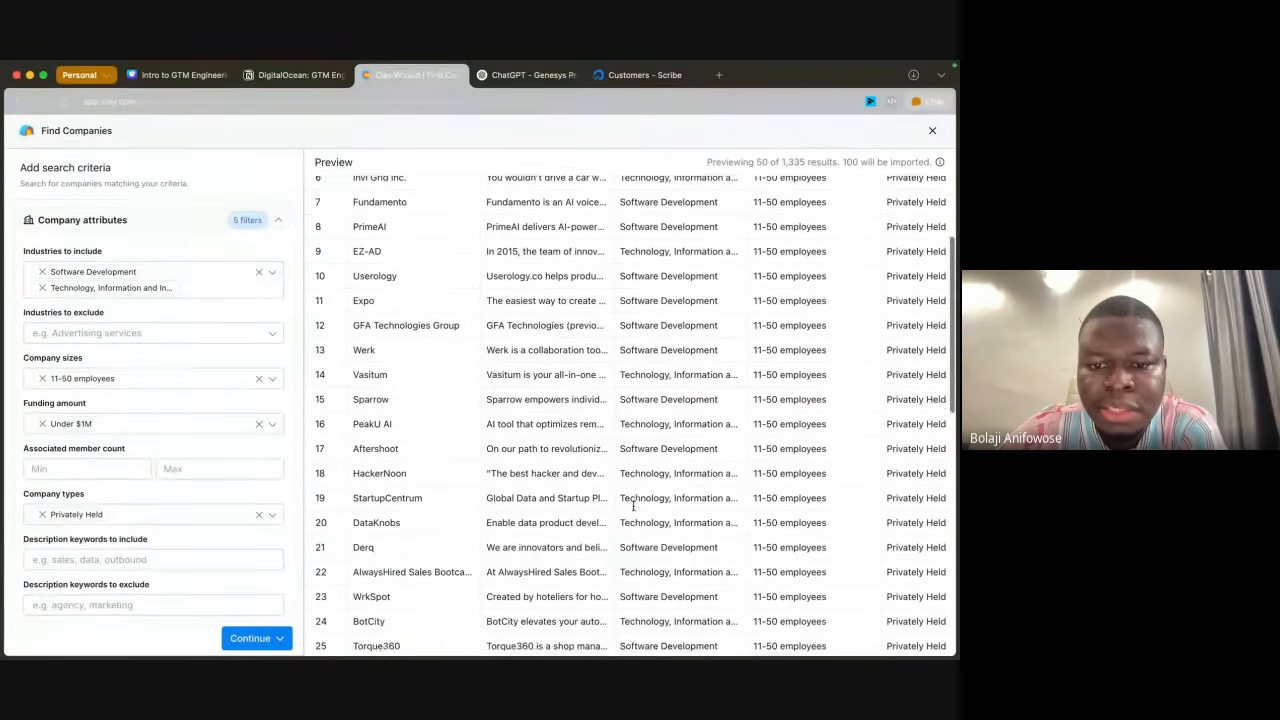
scroll(633, 508, down, 15)
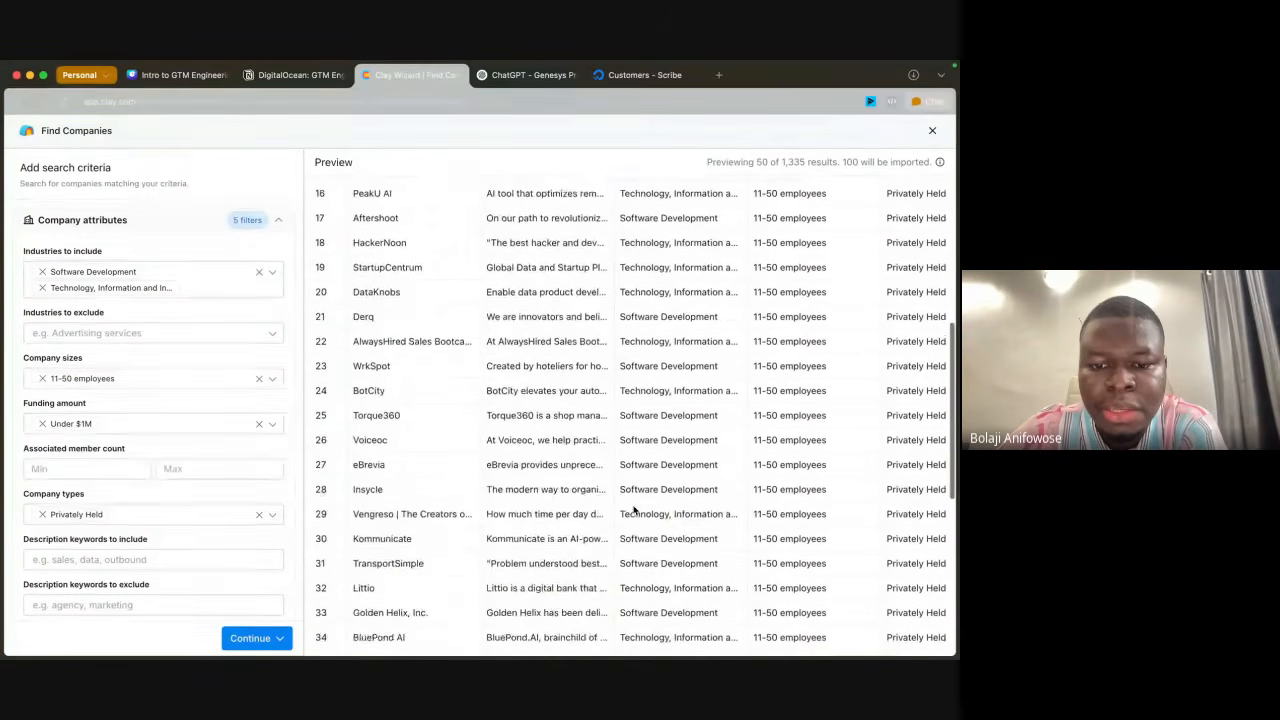
scroll(633, 506, down, 4)
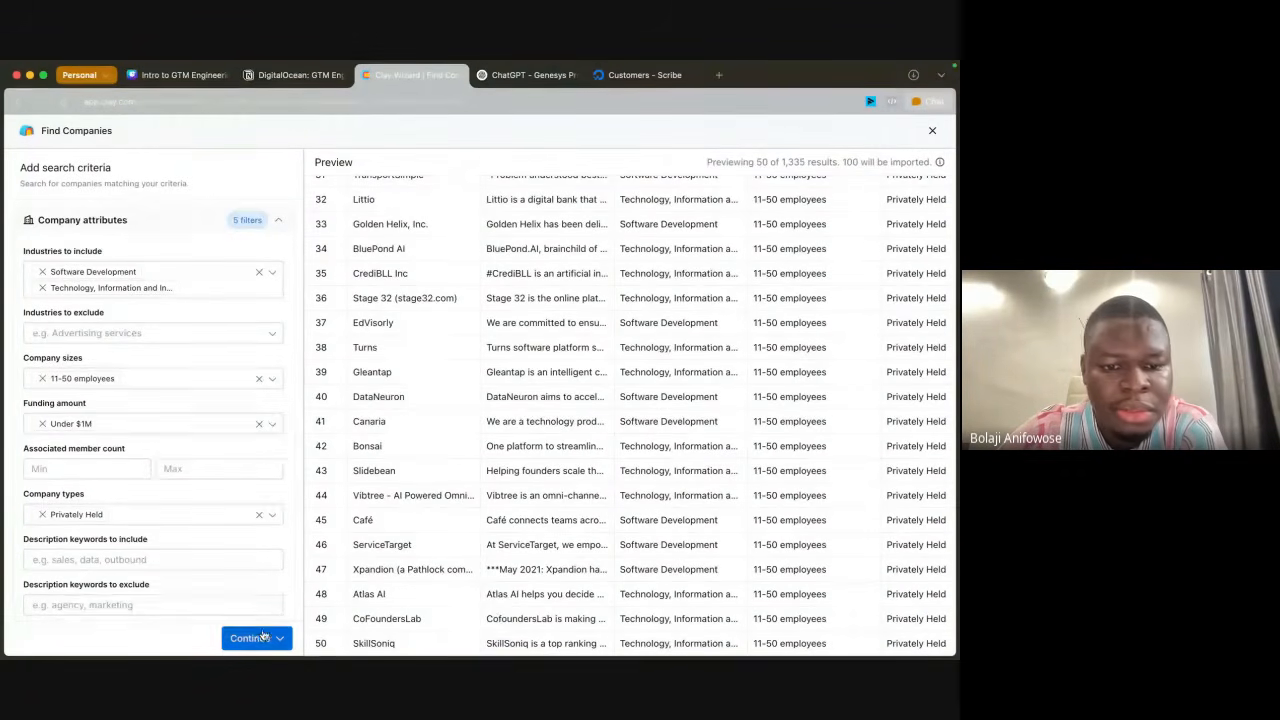
Step: Import the filtered companies into a new table and close the suggested enrichments
scroll(492, 460, up, 10)
scroll(492, 460, up, 10)
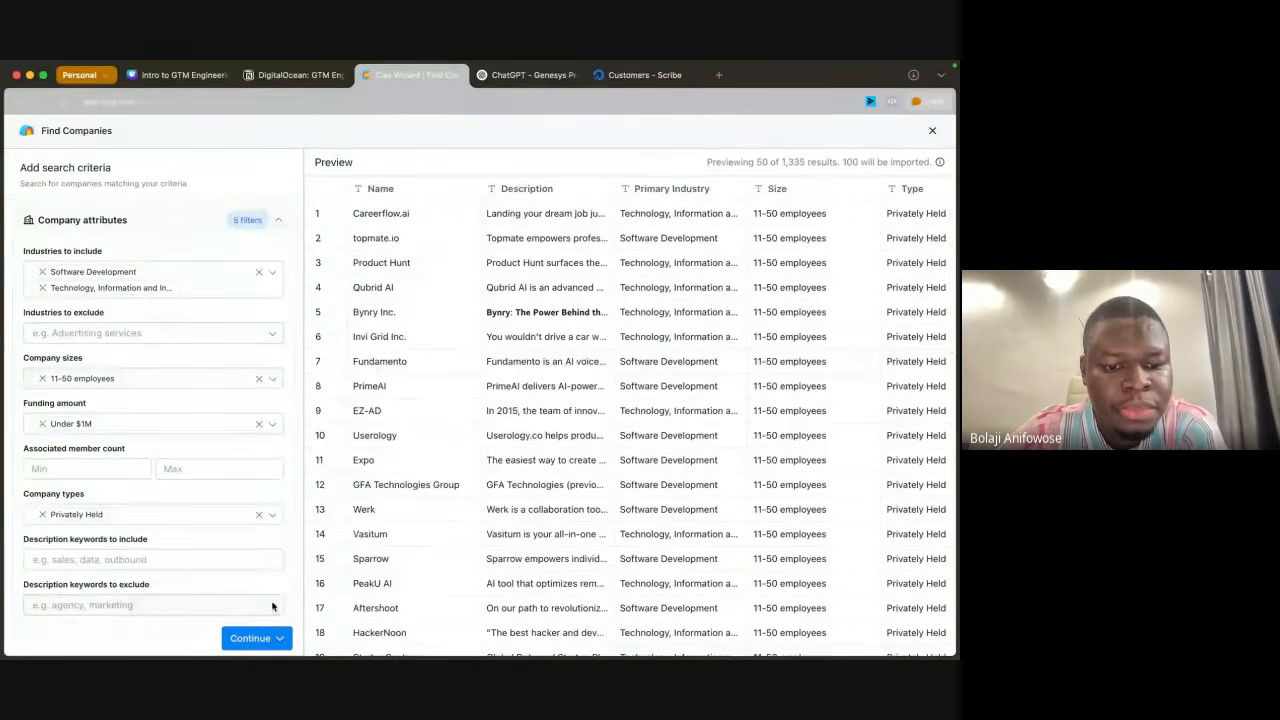
click(278, 641)
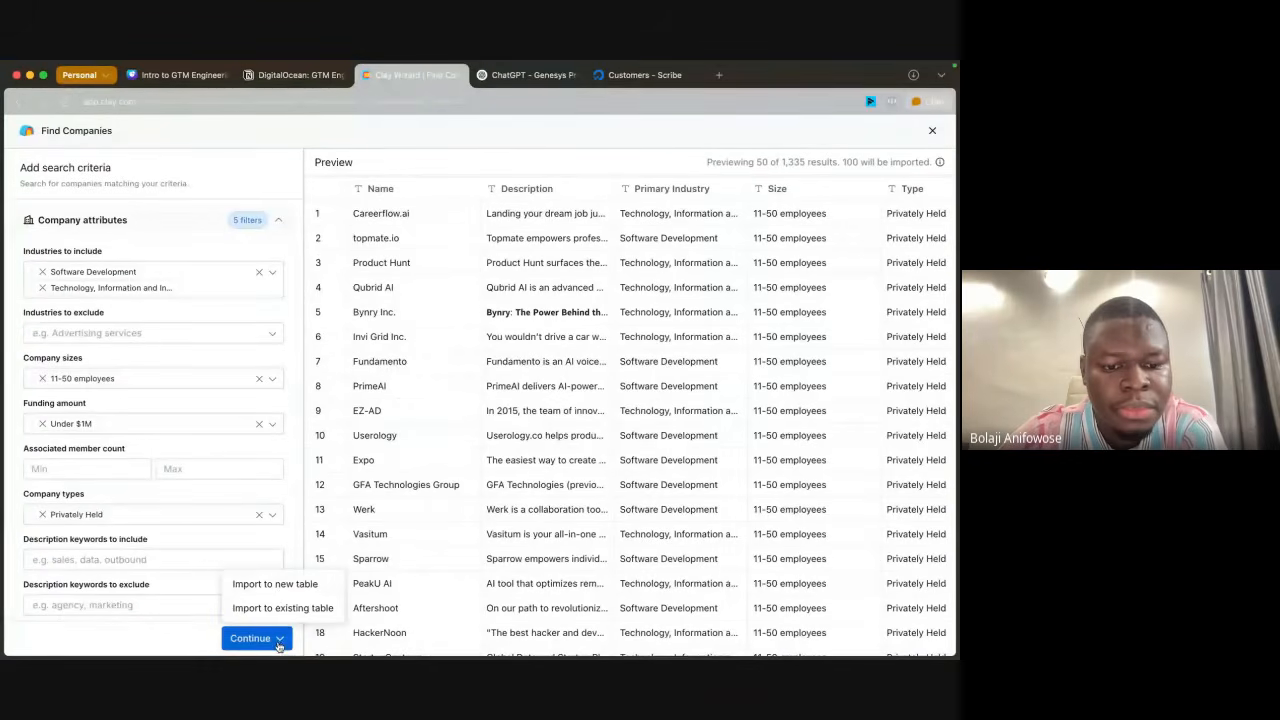
click(279, 588)
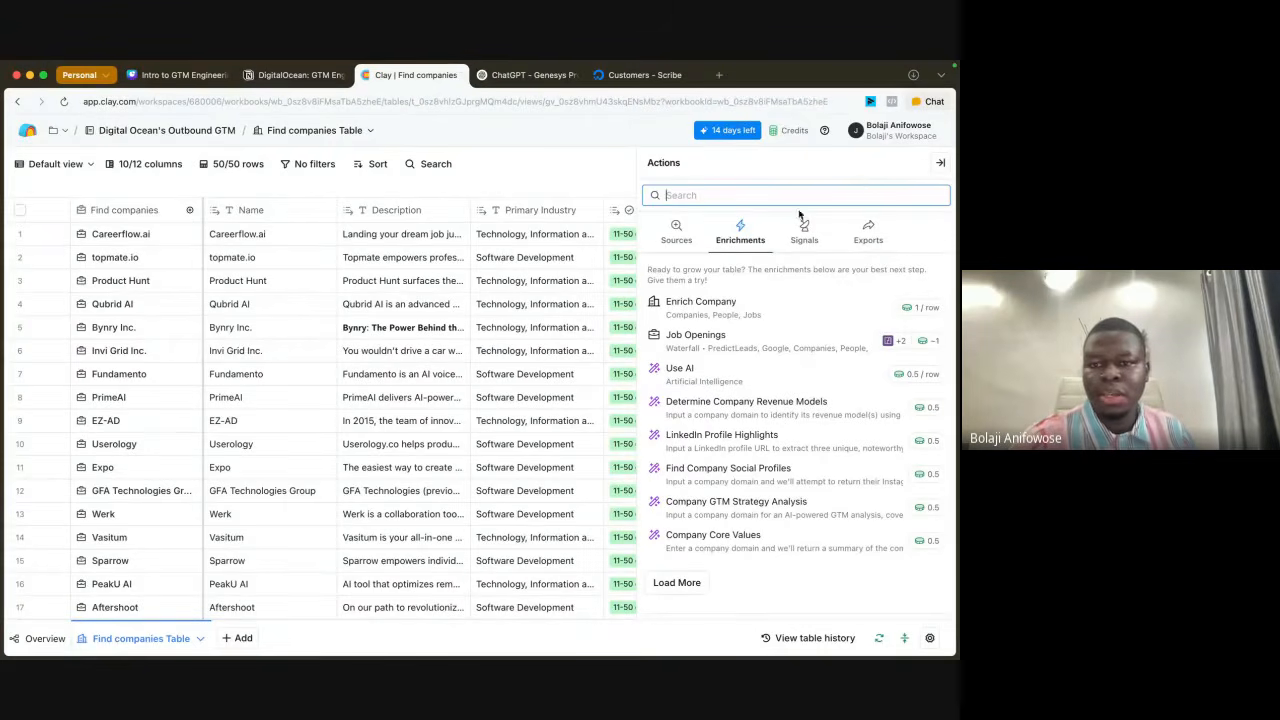
click(941, 166)
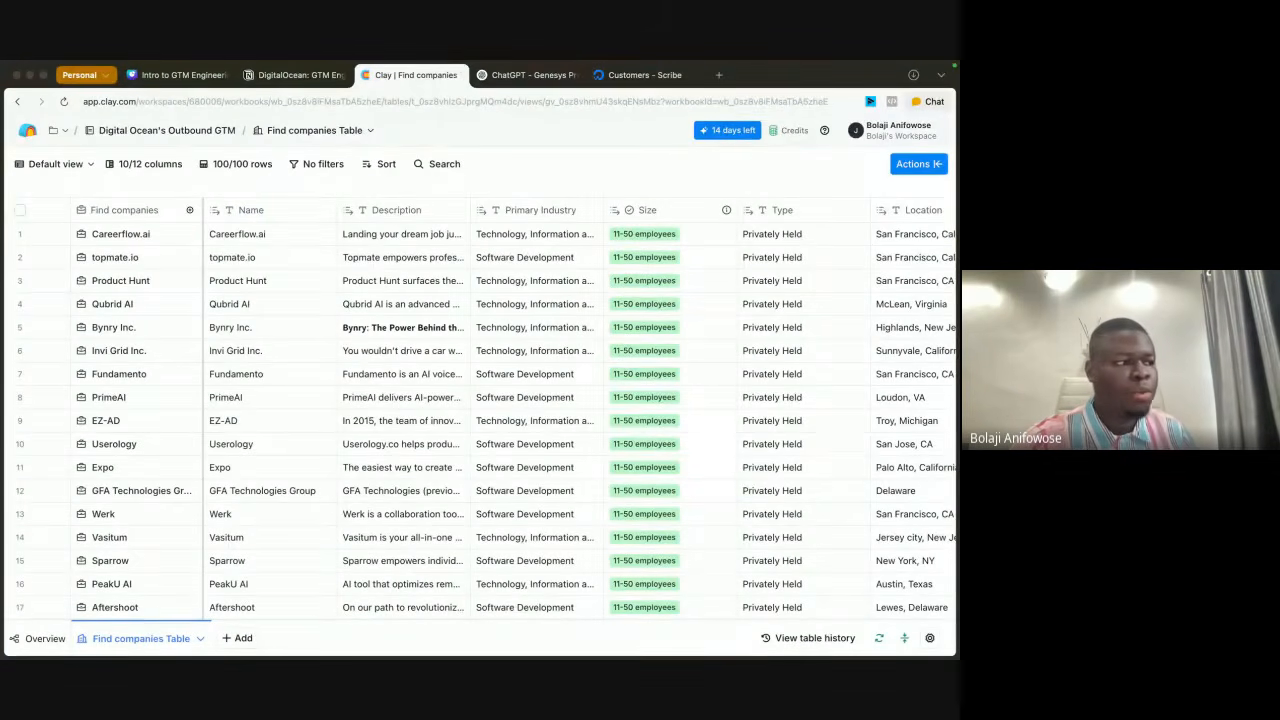
Step: Examine the imported table's columns through Domain and LinkedIn URL, and the column types available to add
scroll(868, 387, right, 10)
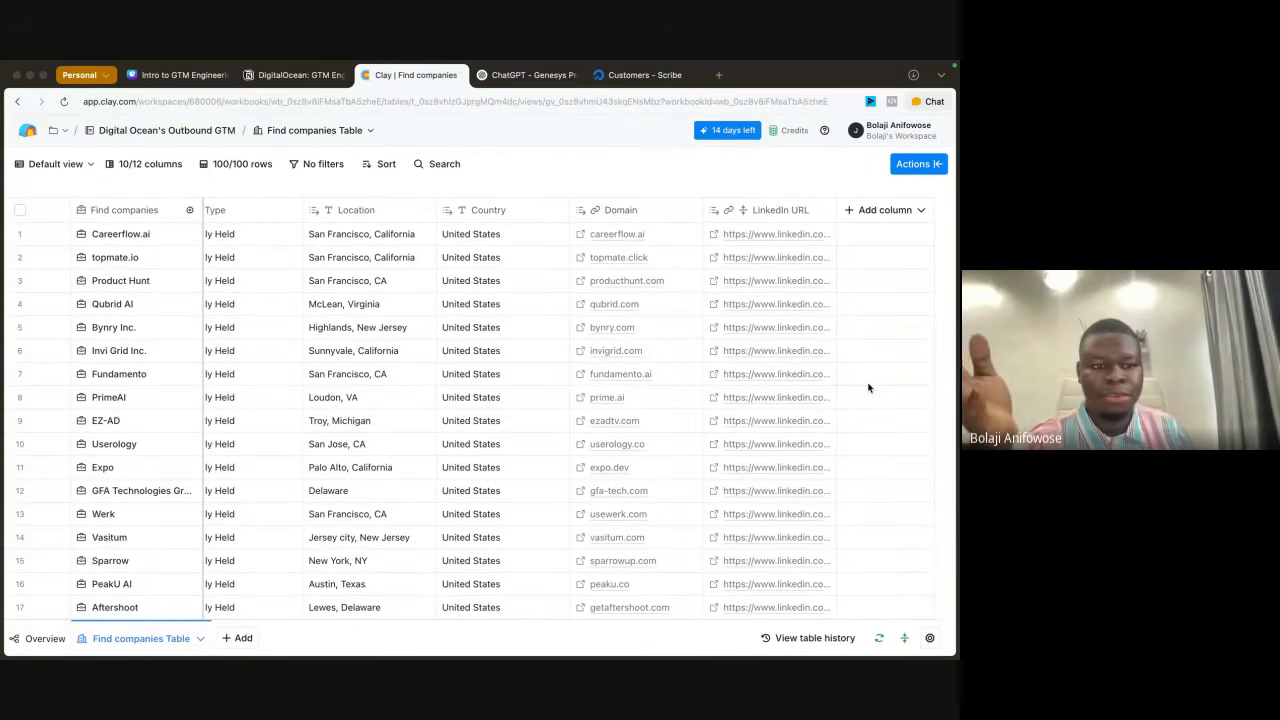
scroll(868, 388, left, 10)
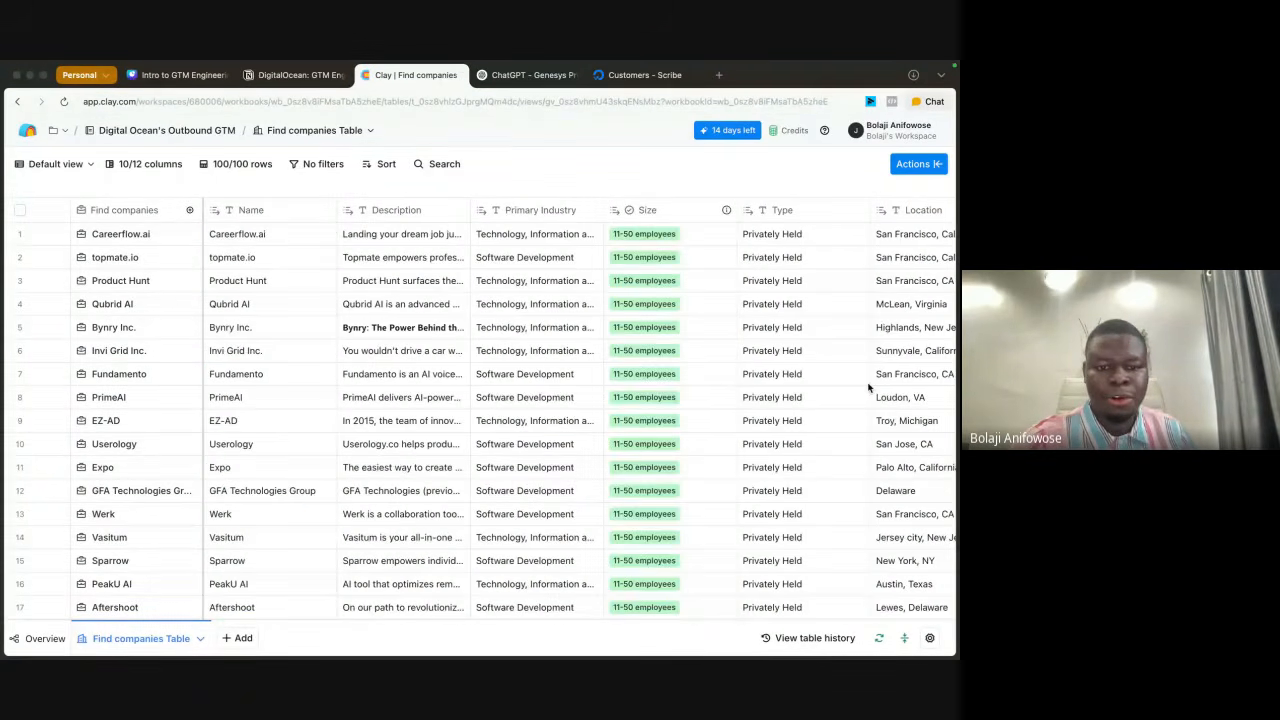
scroll(868, 388, right, 10)
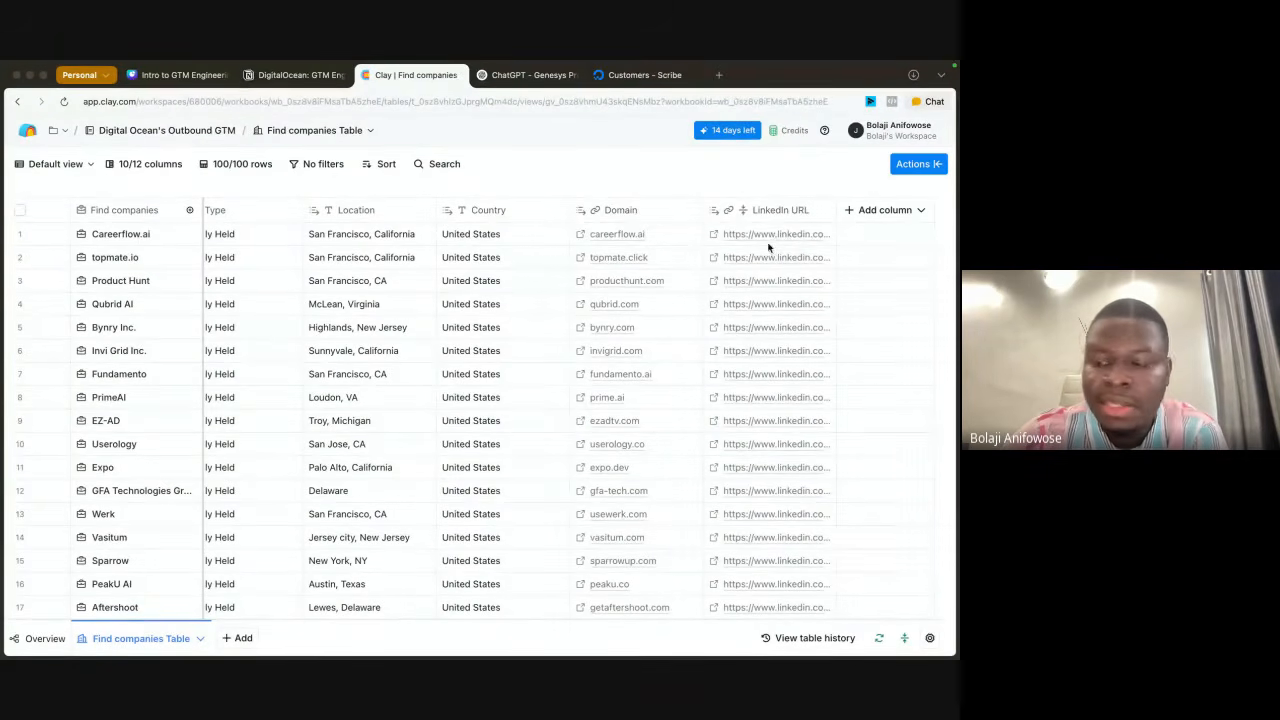
click(869, 212)
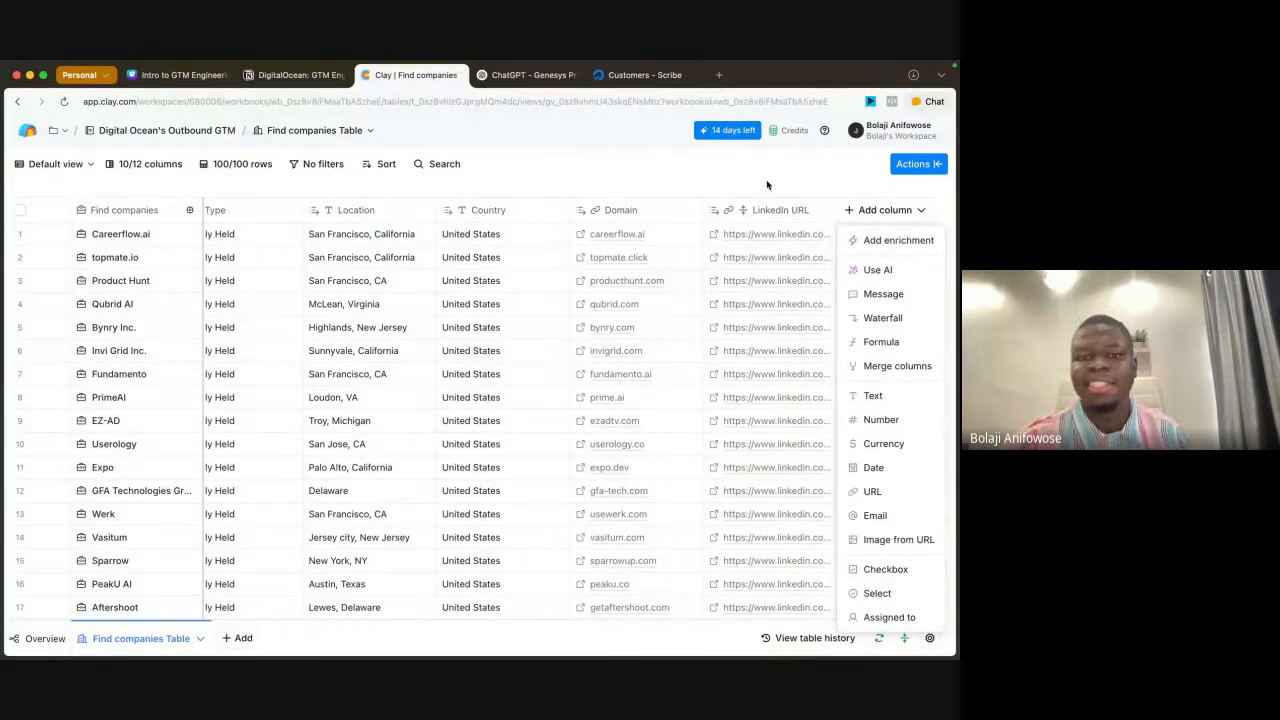
click(652, 174)
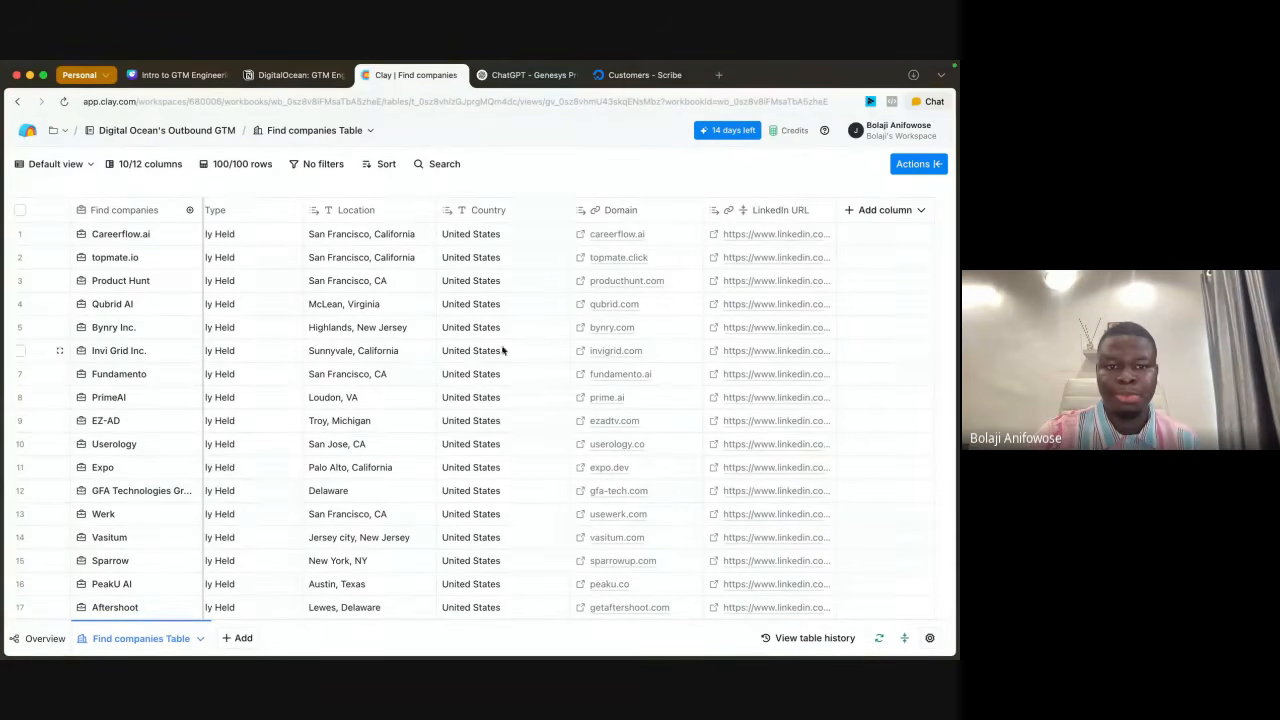
scroll(329, 350, left, 5)
scroll(329, 350, right, 5)
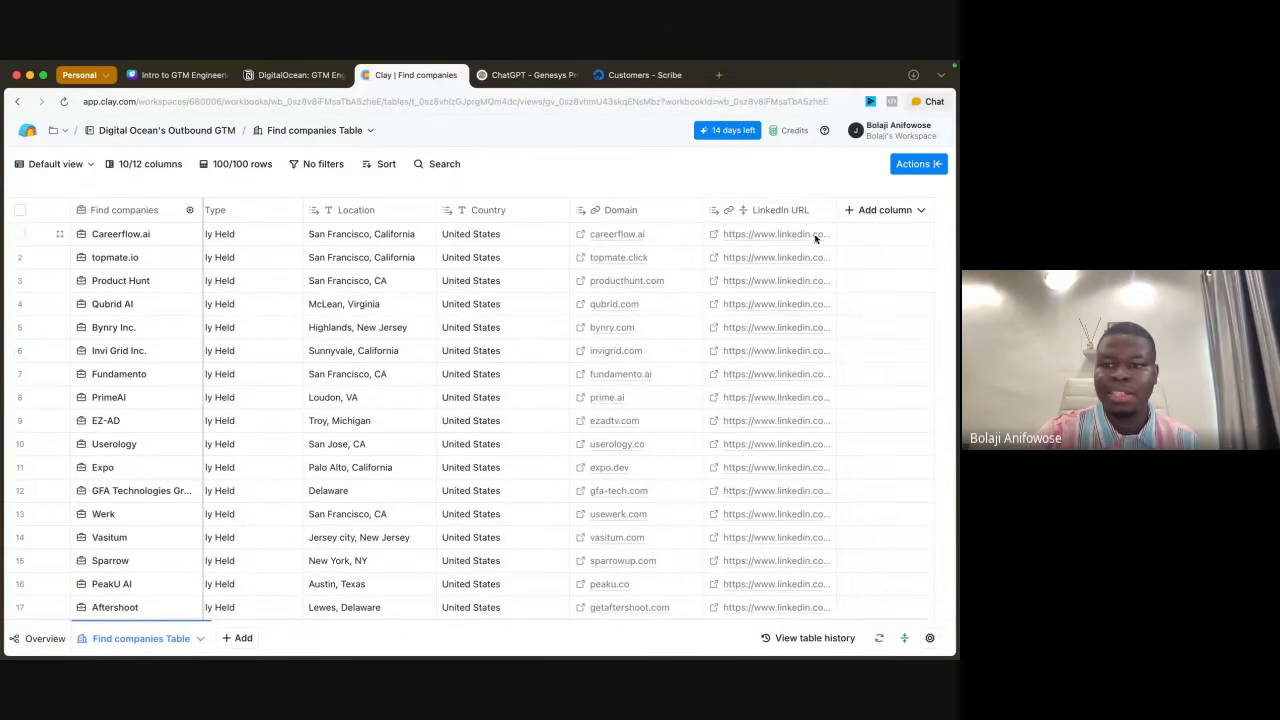
Step: Add a Use AI column to the companies table, keeping the Web research (Claygent) use case
click(875, 211)
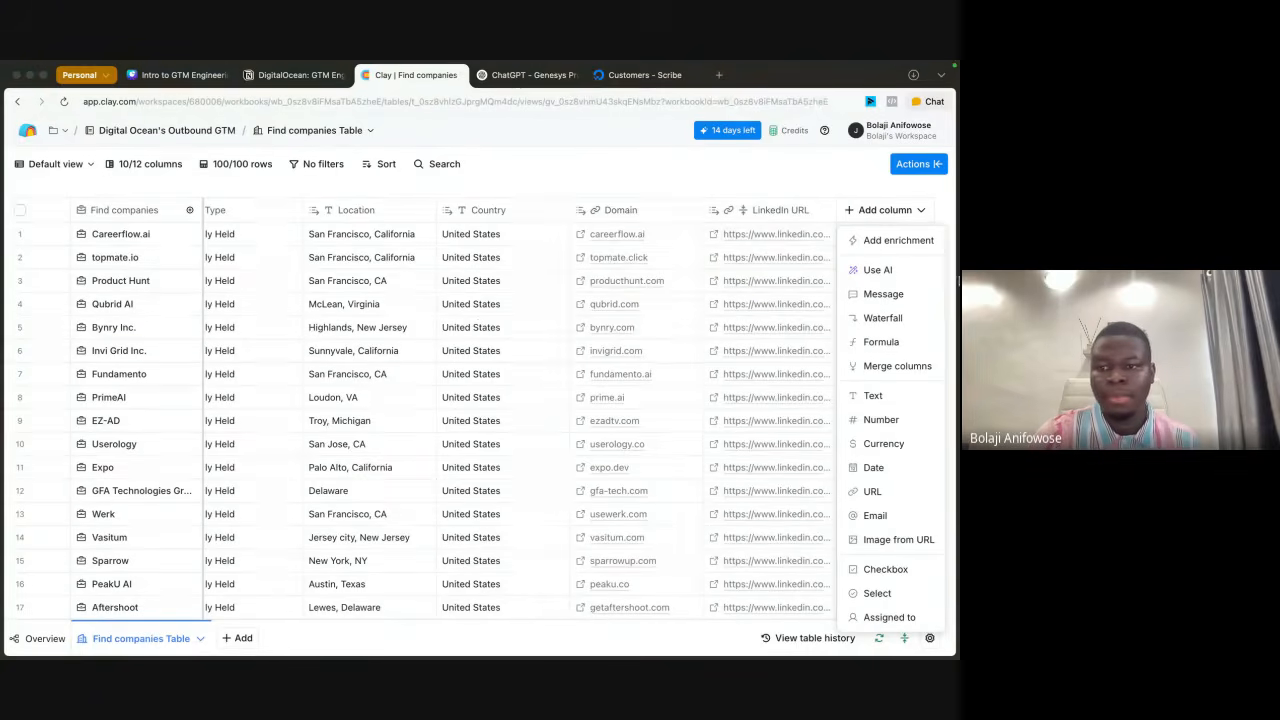
click(877, 270)
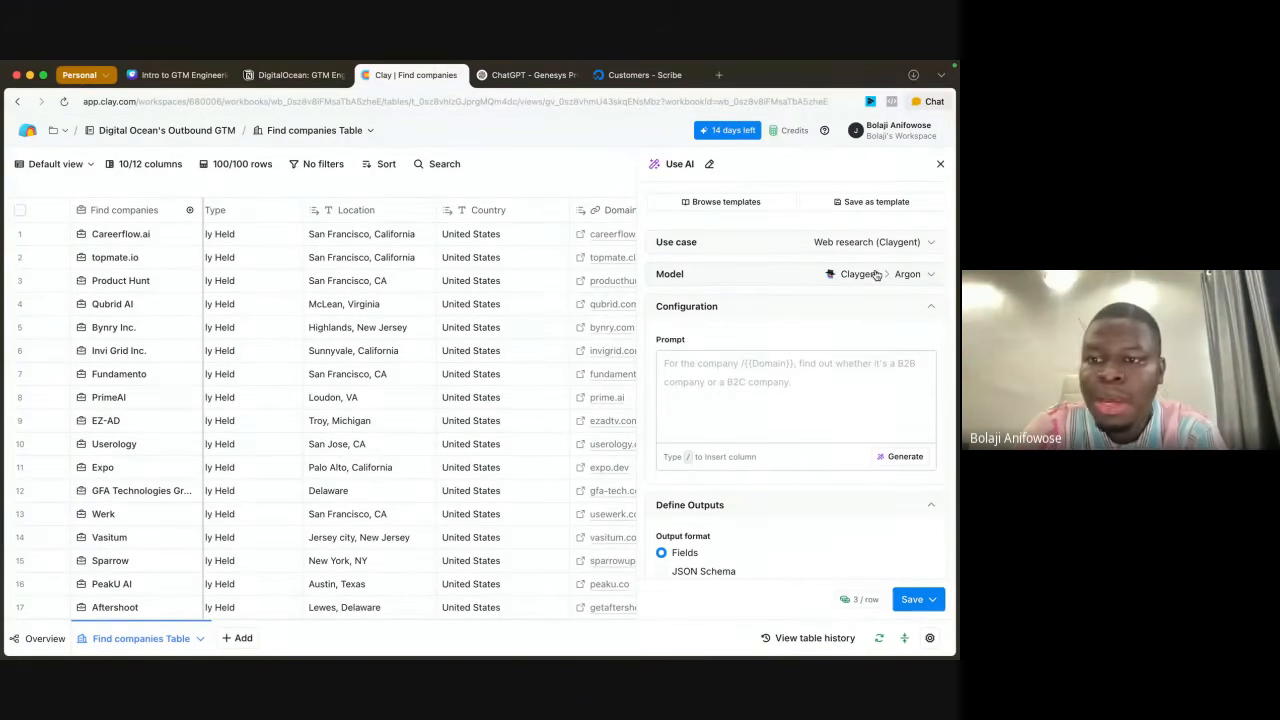
click(918, 243)
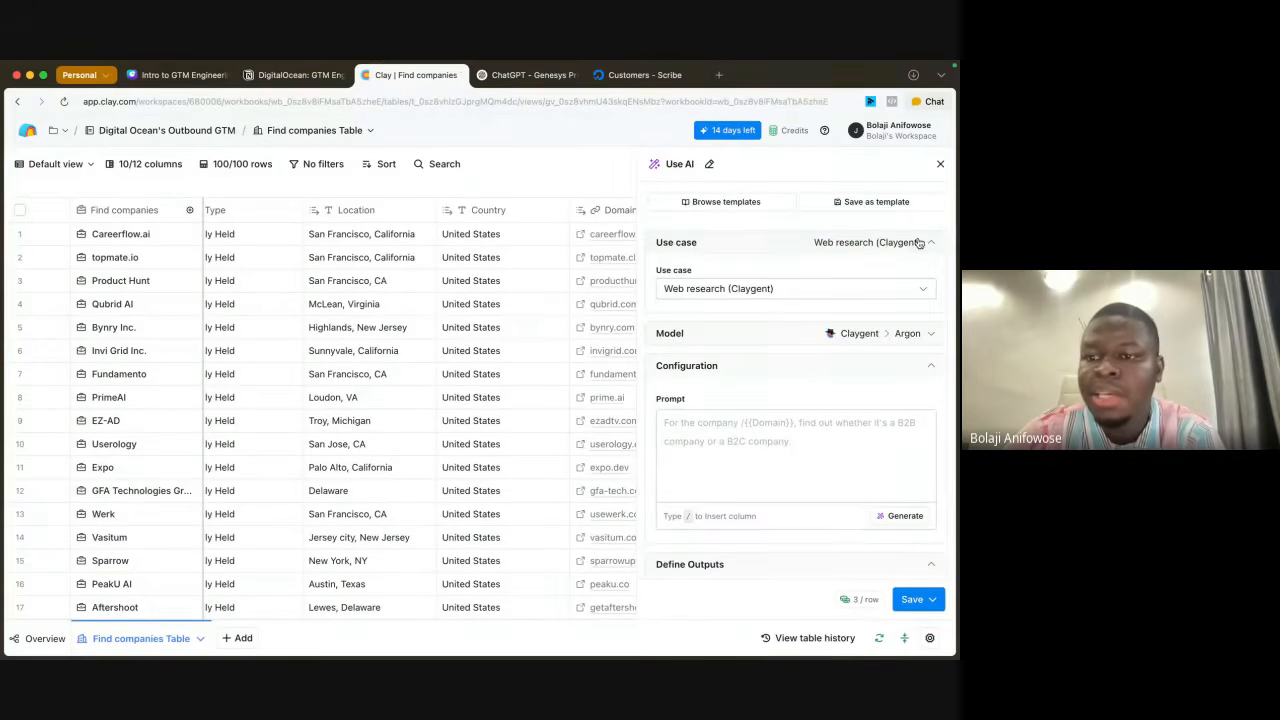
click(813, 288)
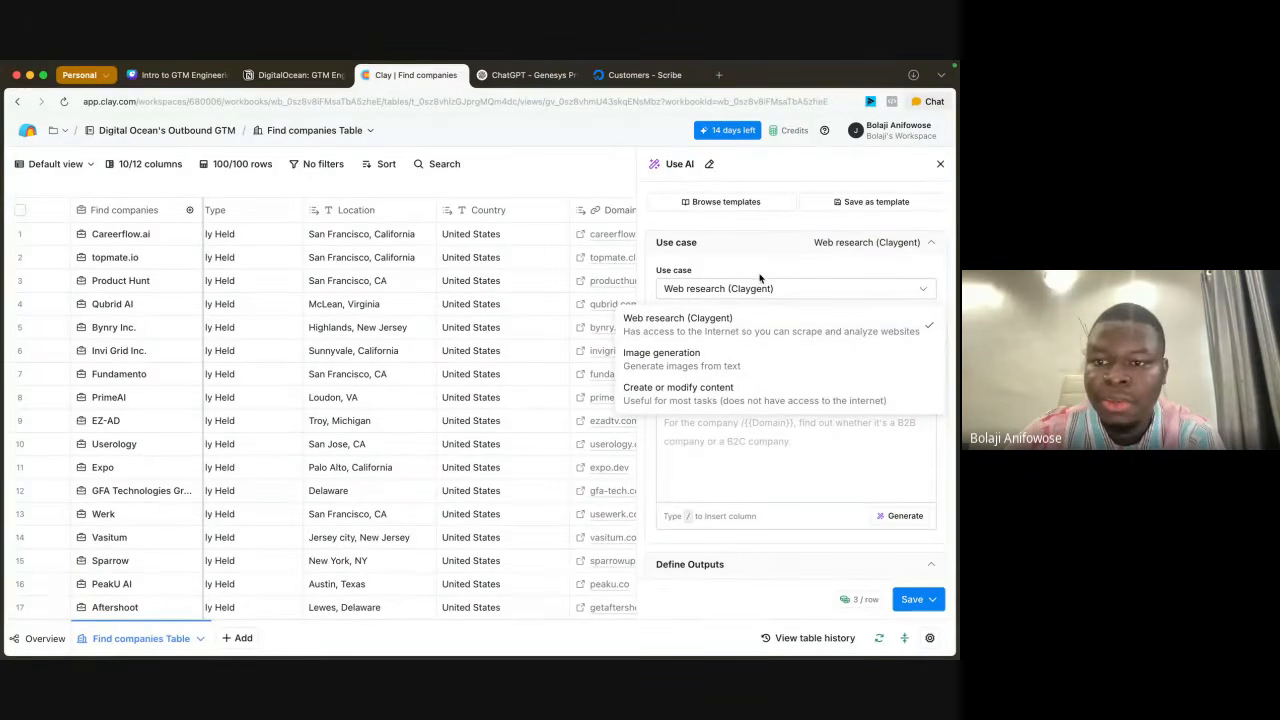
click(811, 277)
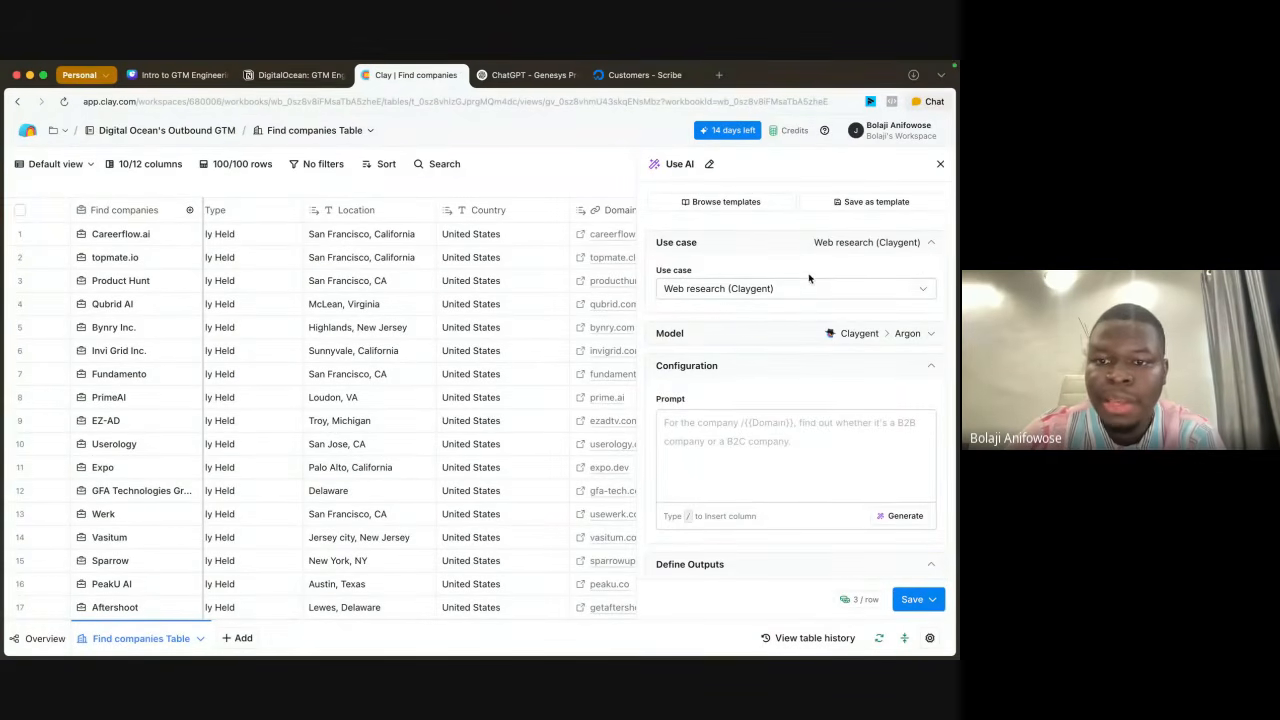
Step: Compare the available AI models and set the column's model to GPT 4o Mini
scroll(808, 318, down, 2)
click(916, 264)
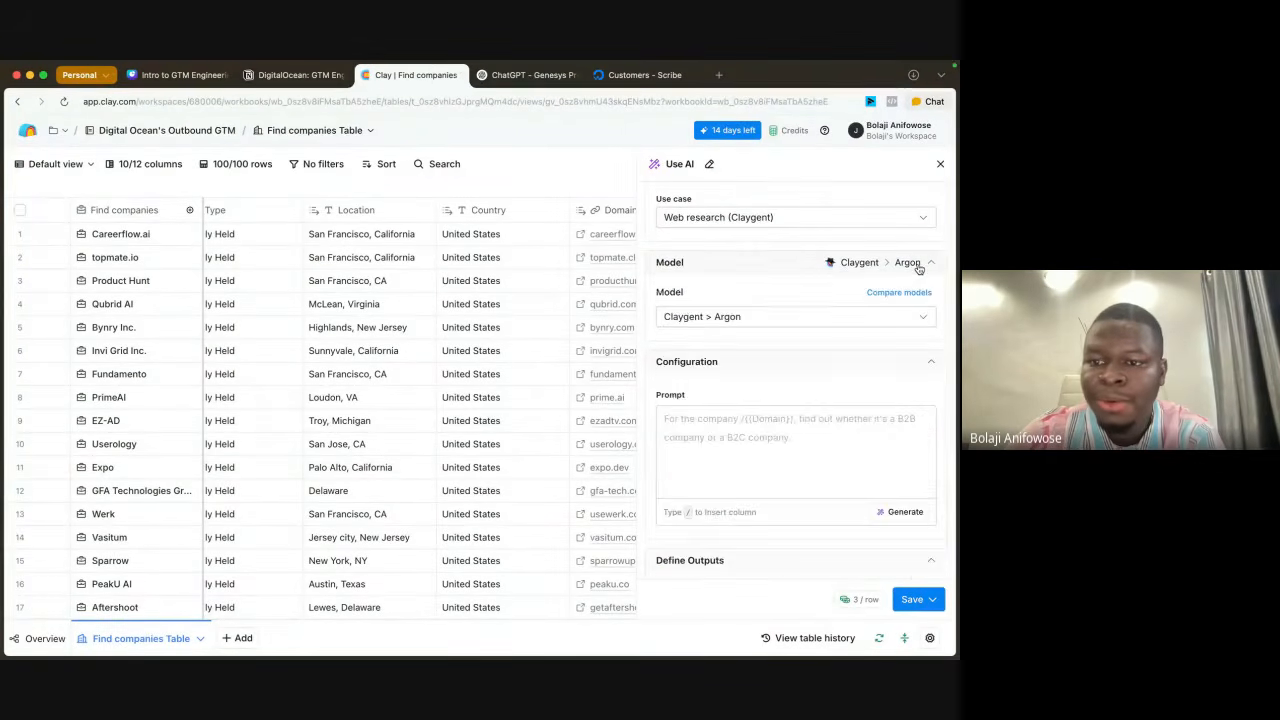
click(765, 317)
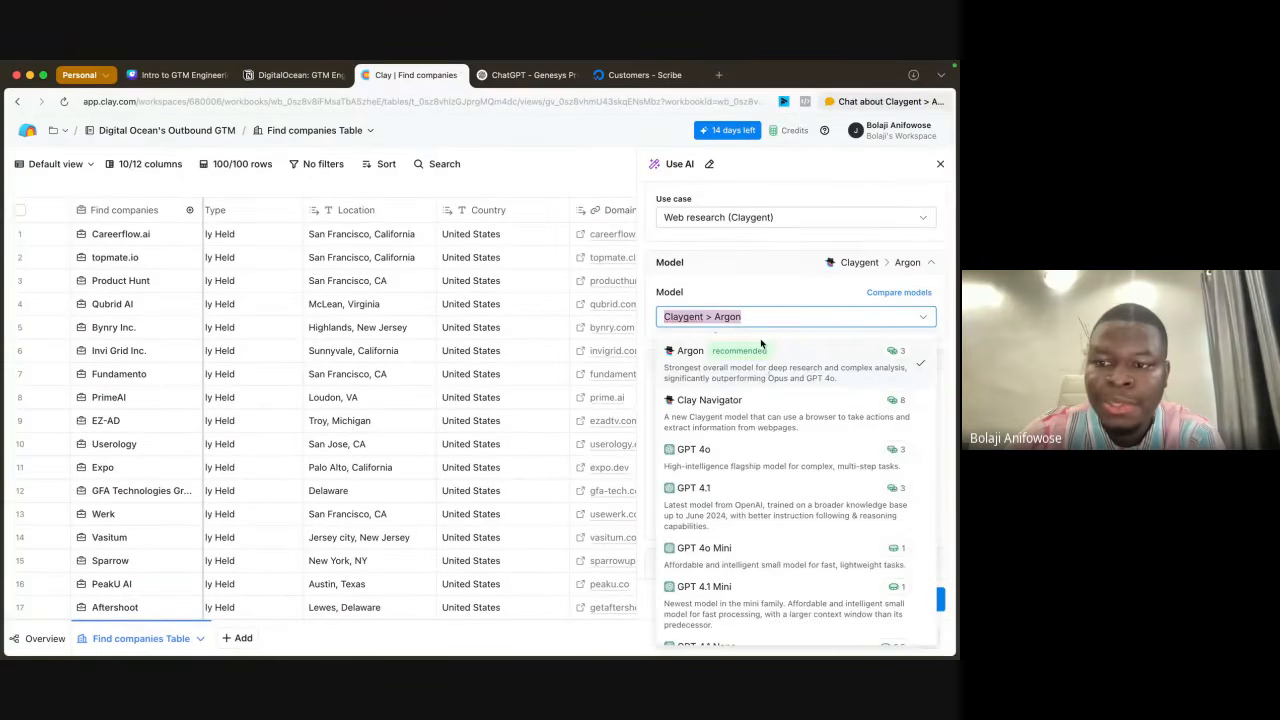
scroll(760, 345, up, 2)
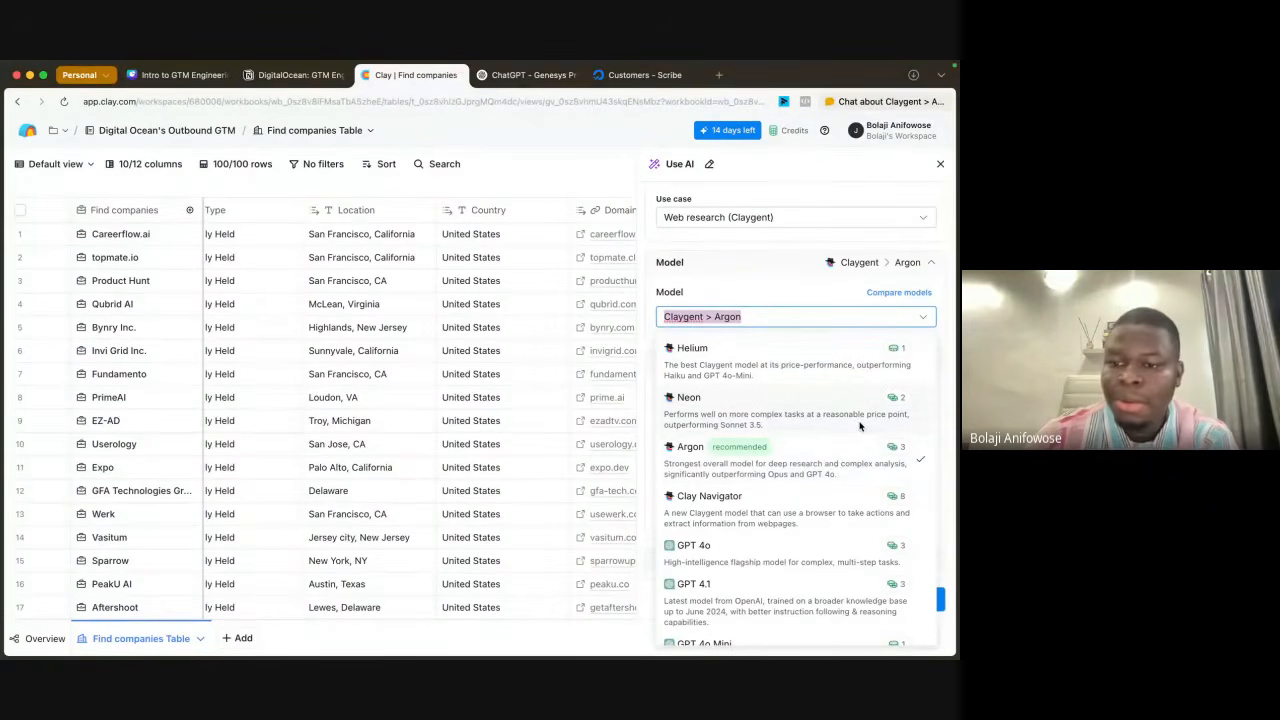
scroll(850, 440, down, 2)
scroll(859, 426, down, 4)
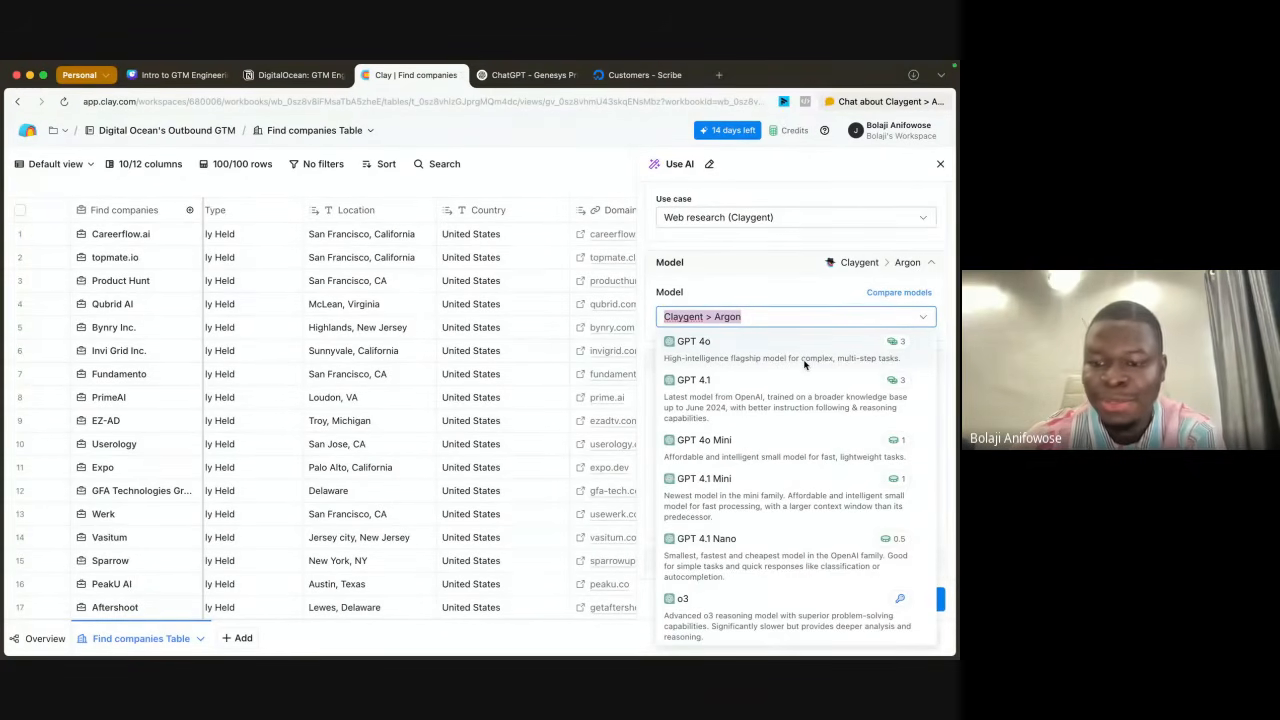
scroll(804, 365, up, 2)
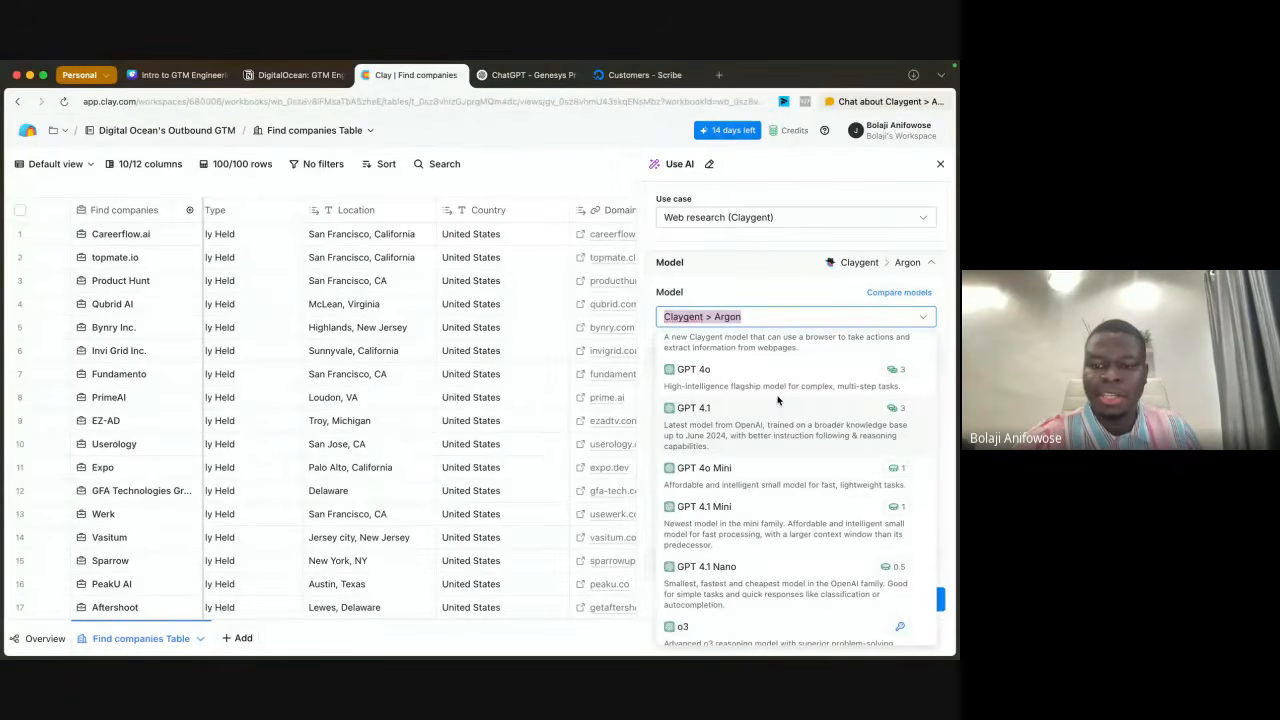
click(722, 474)
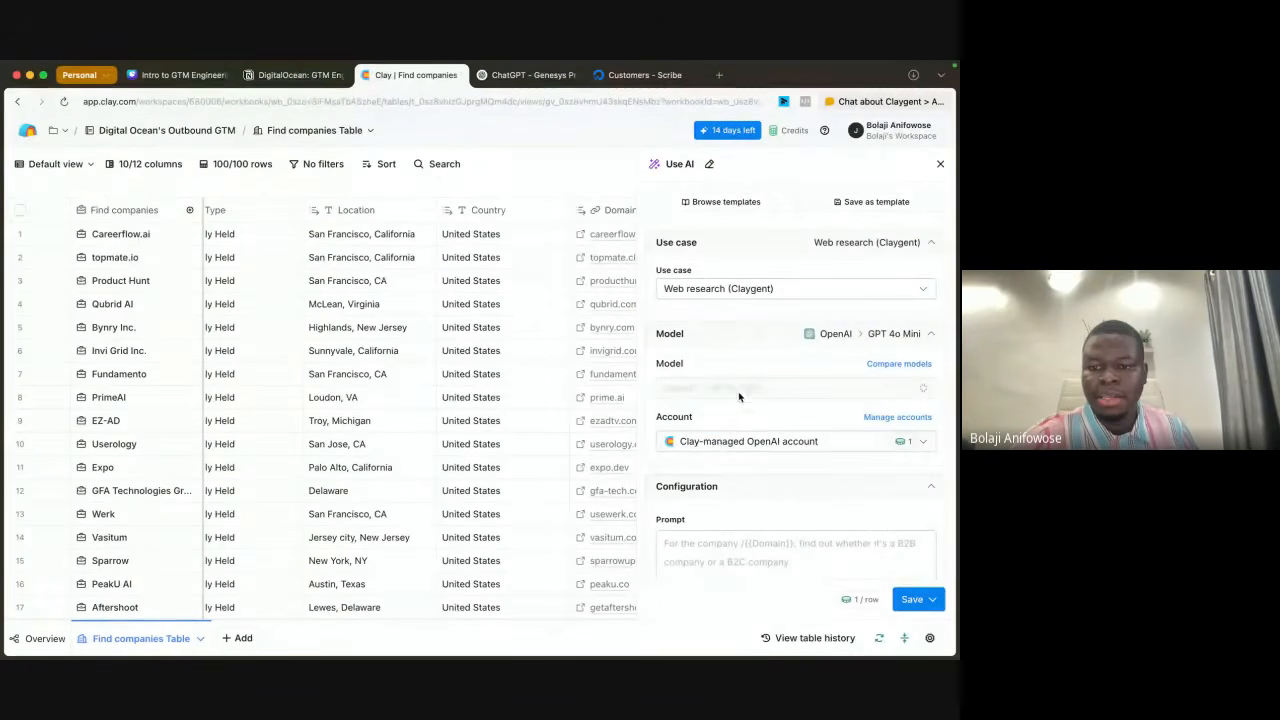
Step: Start the AI column's prompt with "For" followed by a reference to the Name column and a comma
scroll(850, 420, down, 4)
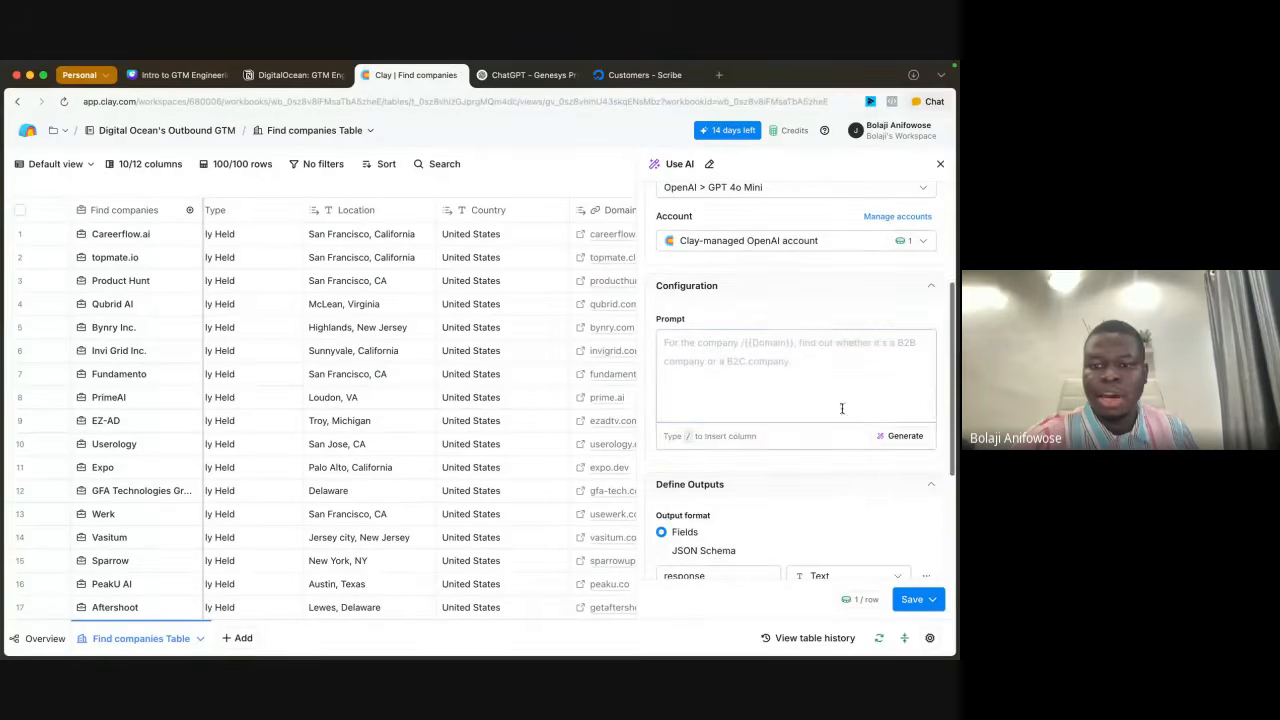
click(757, 350)
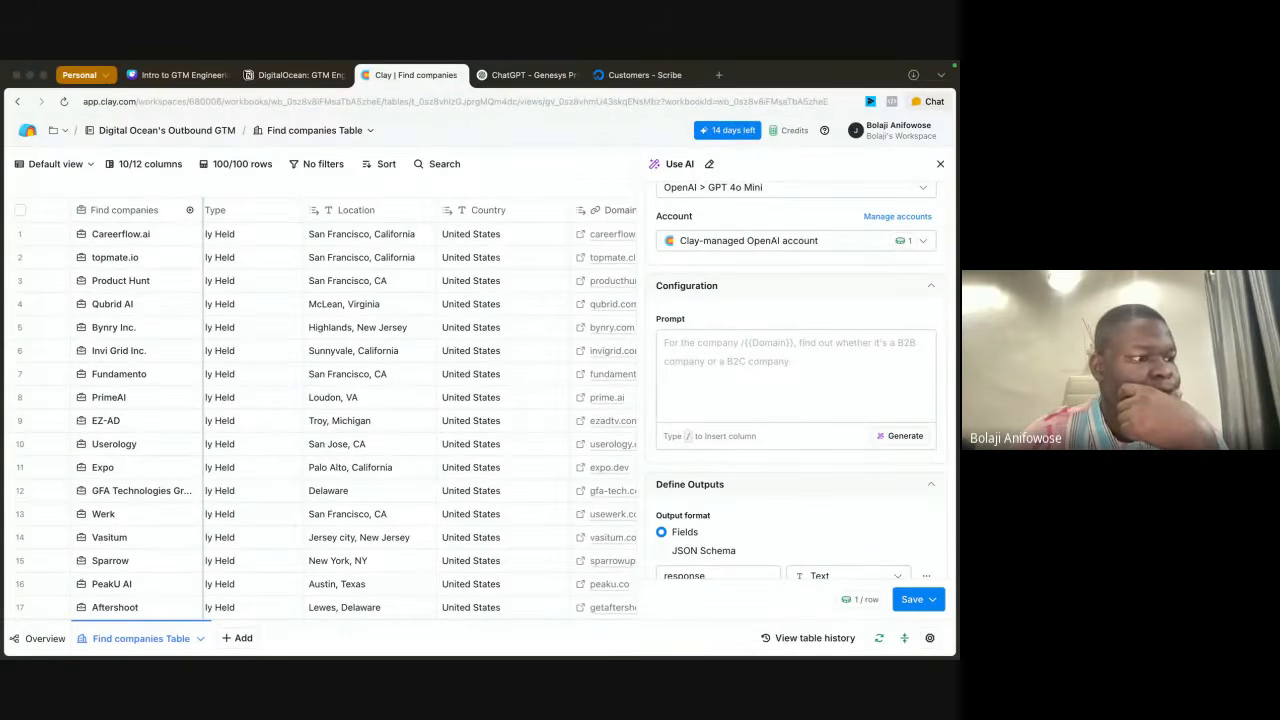
click(728, 372)
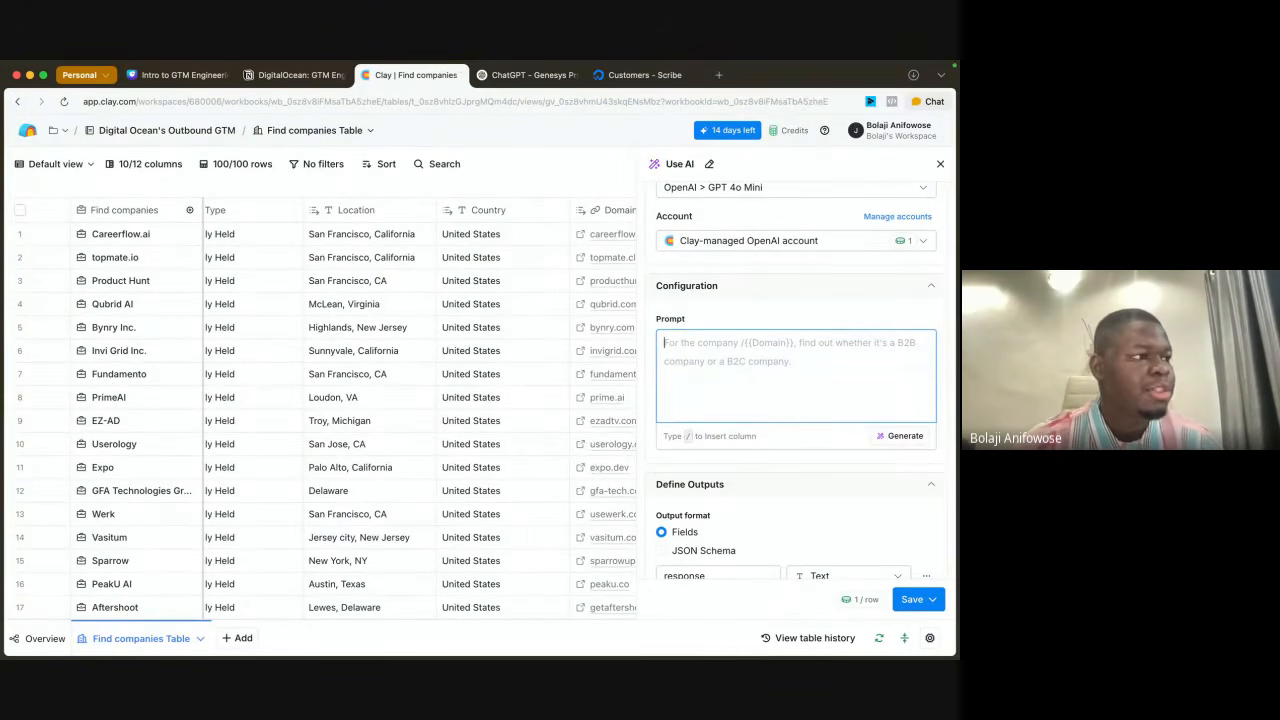
key(super+Tab)
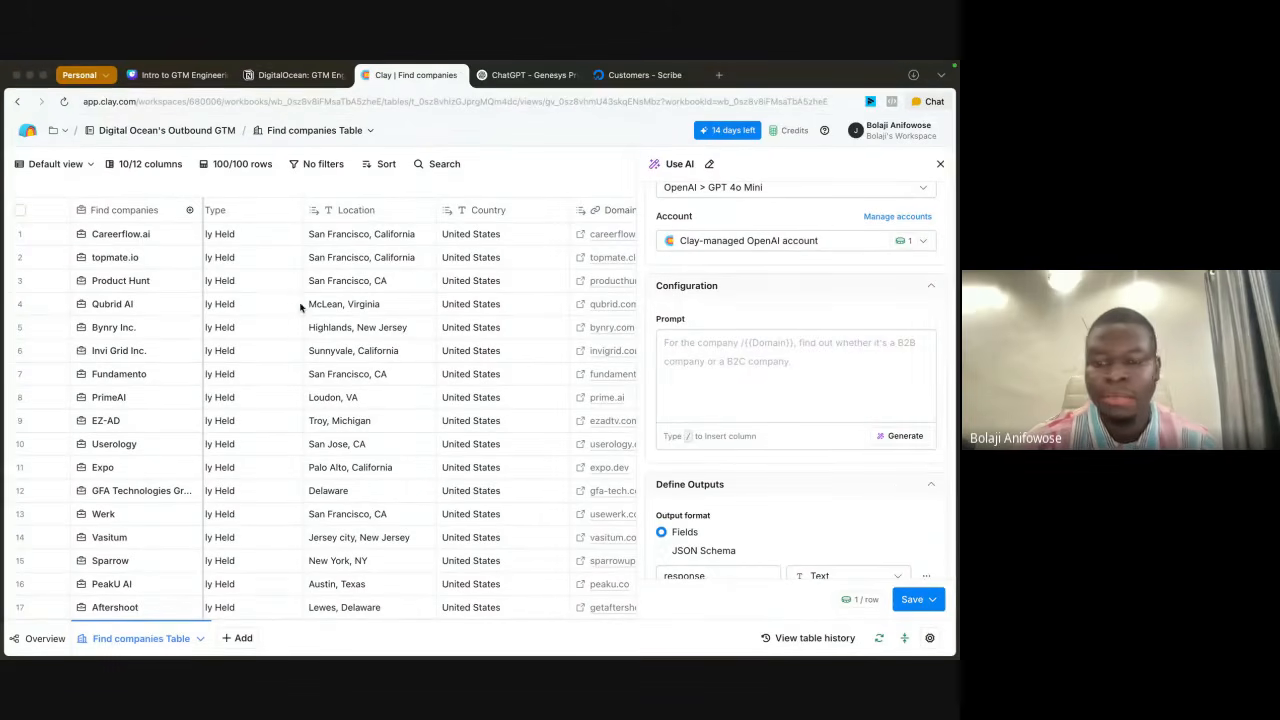
click(786, 395)
text(For)
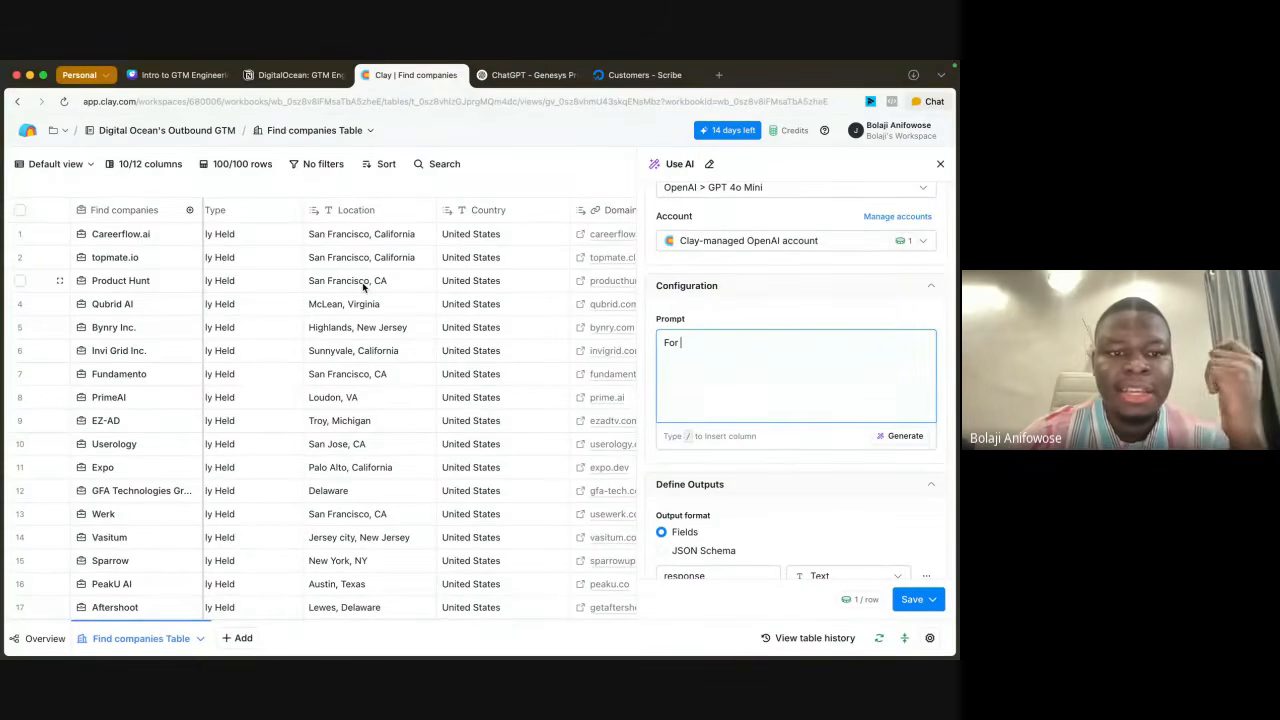
scroll(363, 287, left, 6)
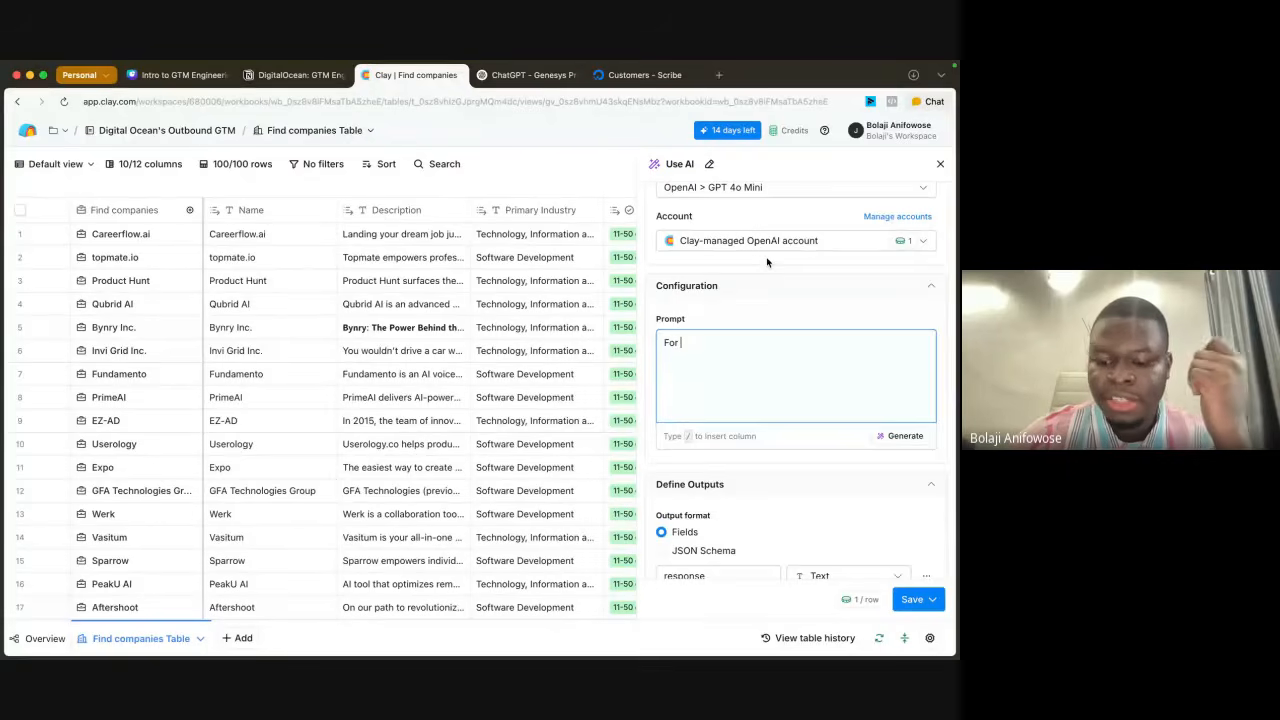
text(/)
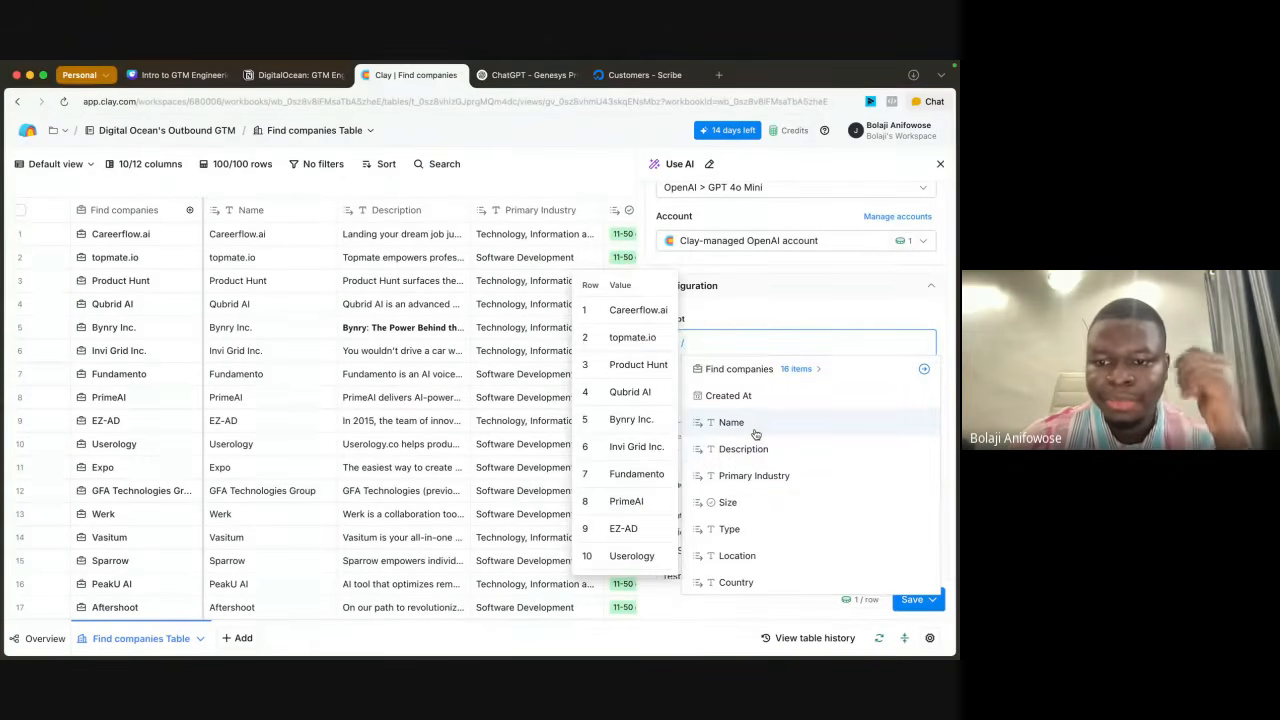
click(755, 433)
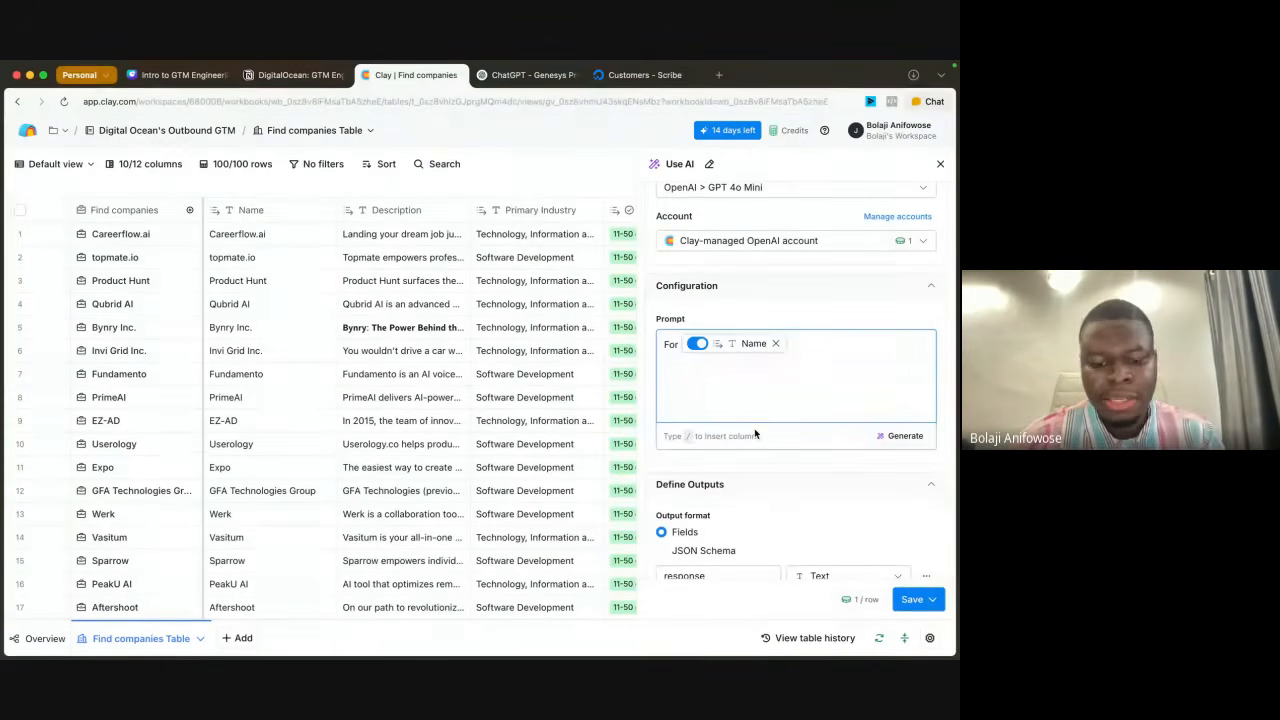
text(,)
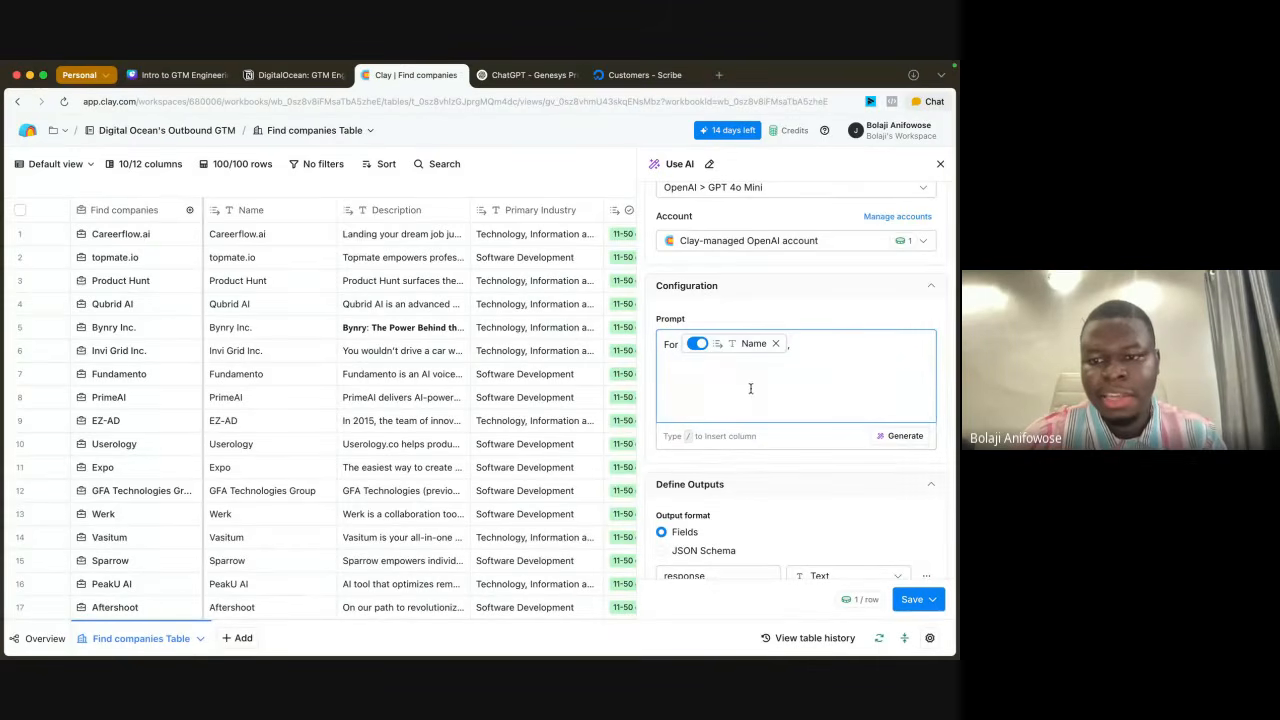
text( research if they are a SaaS)
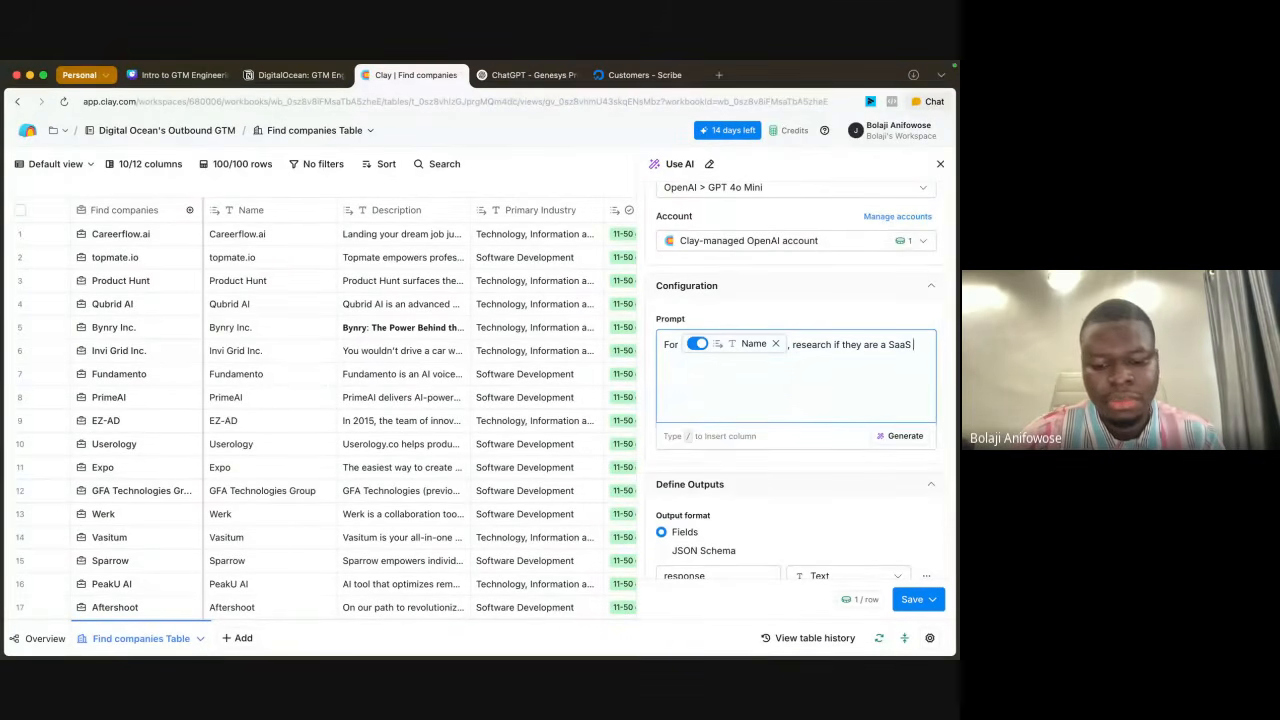
Step: Continue the prompt with "research if they are a SaaS company and return their SaaS app url"
text(mpany and )
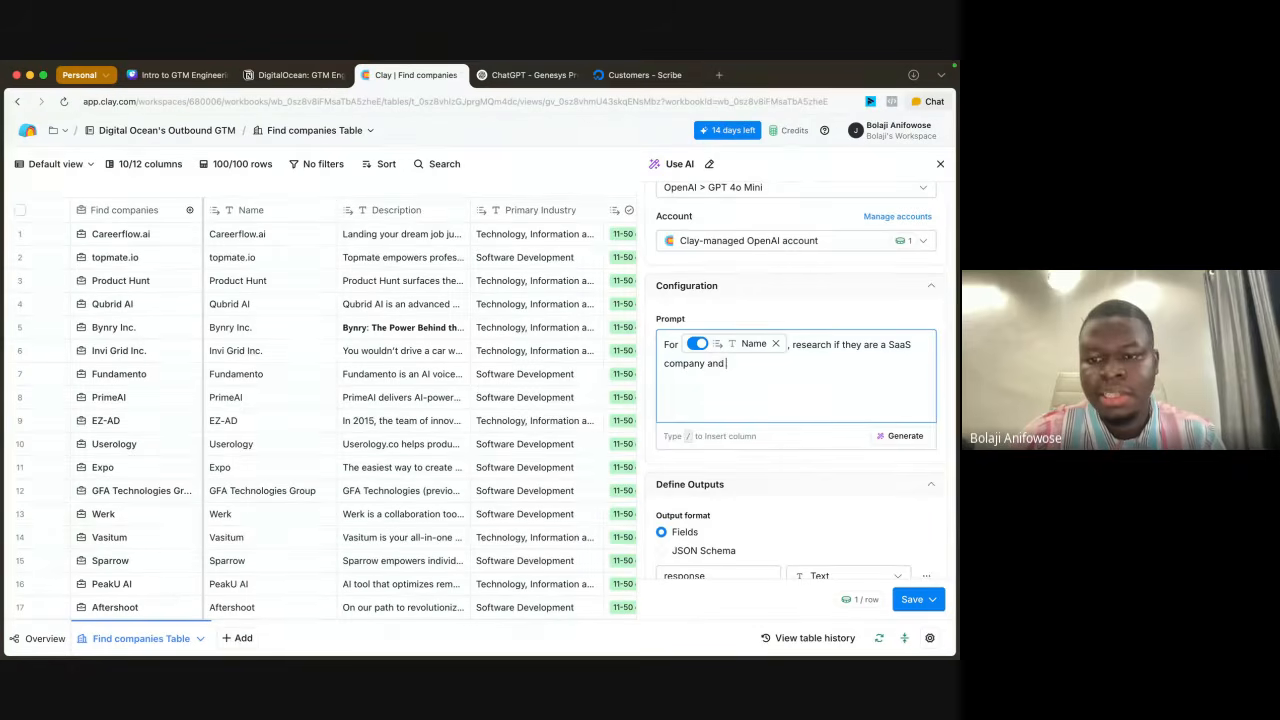
text(return their S)
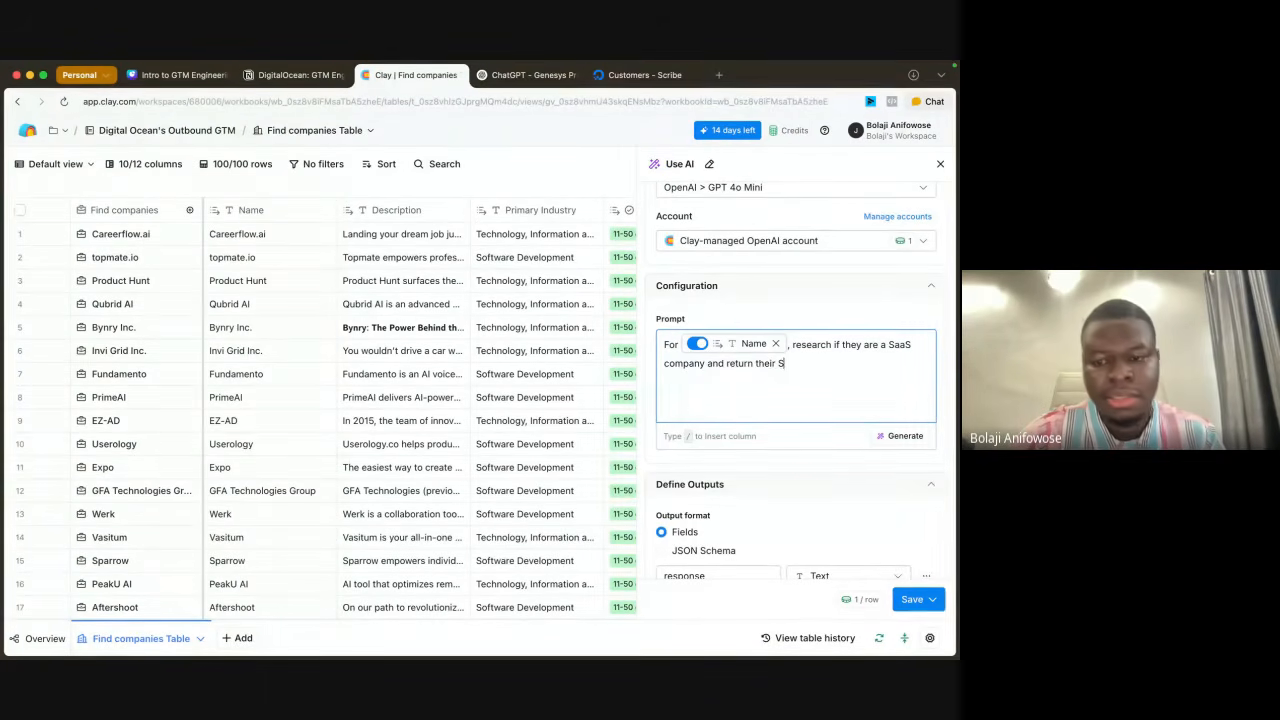
text(aaS app url)
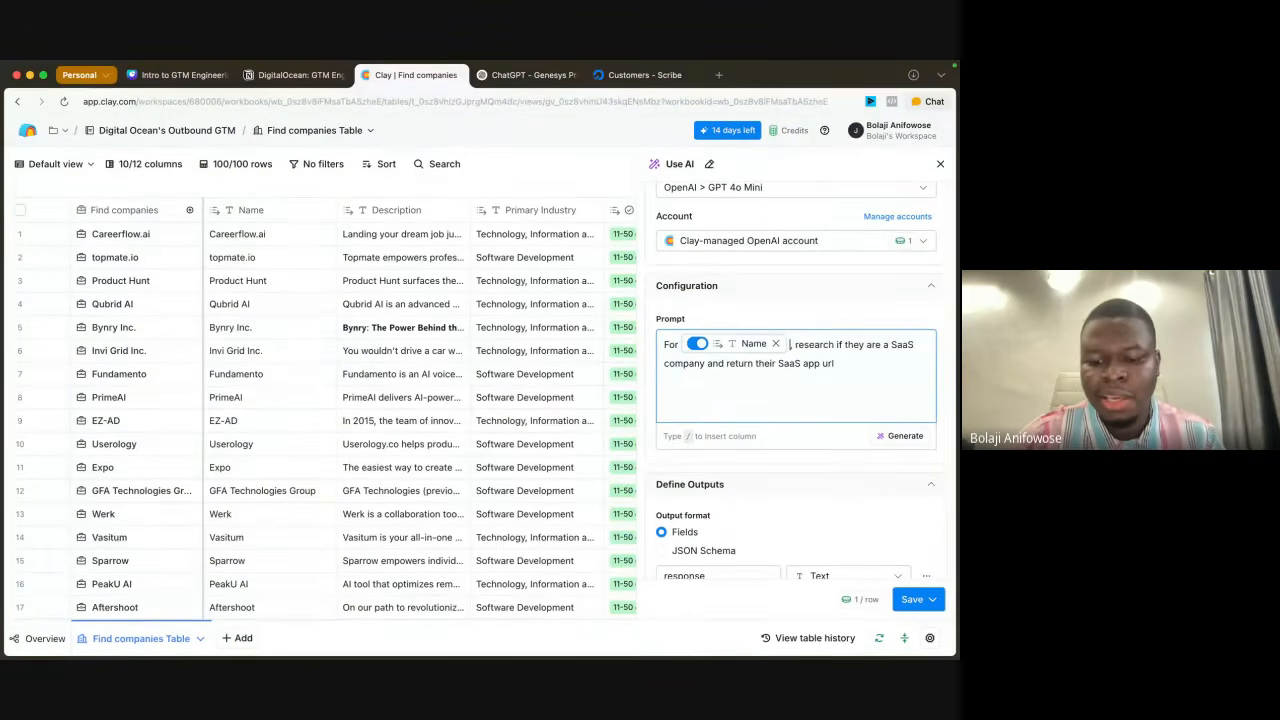
text( &/)
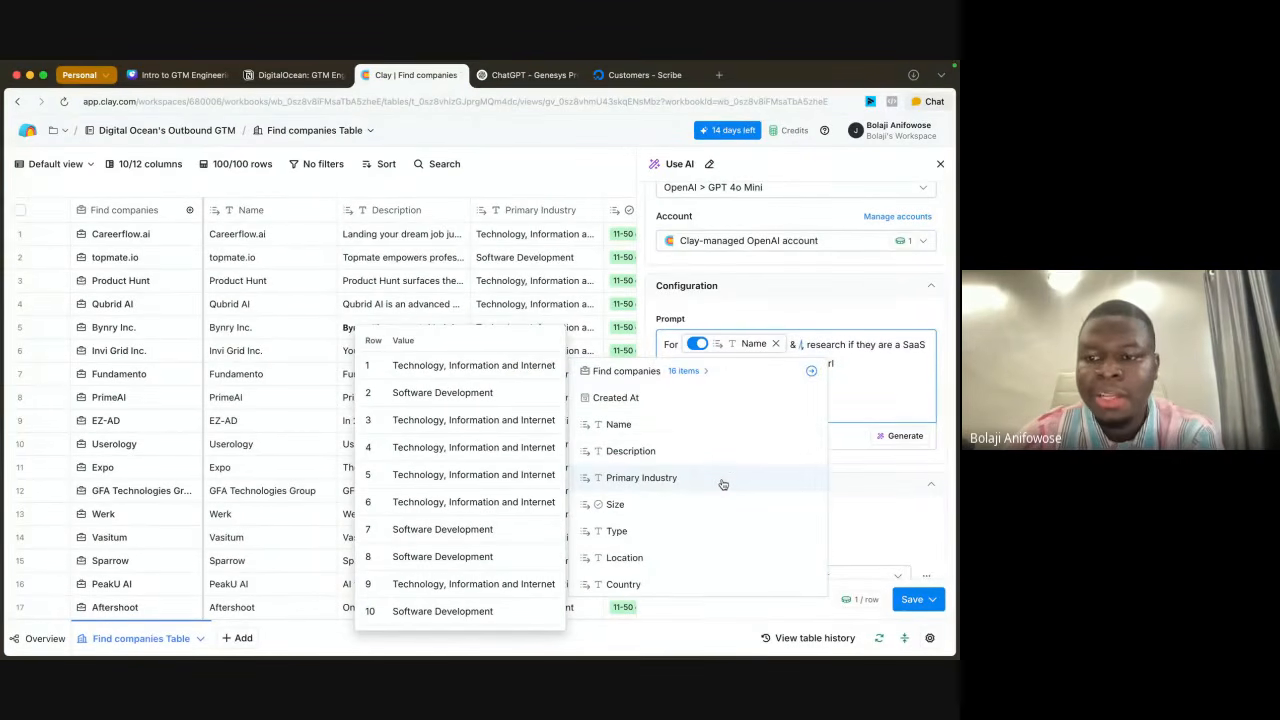
Step: Extend the prompt's subject with "&" and a reference to the Domain column after the Name reference
scroll(720, 483, down, 2)
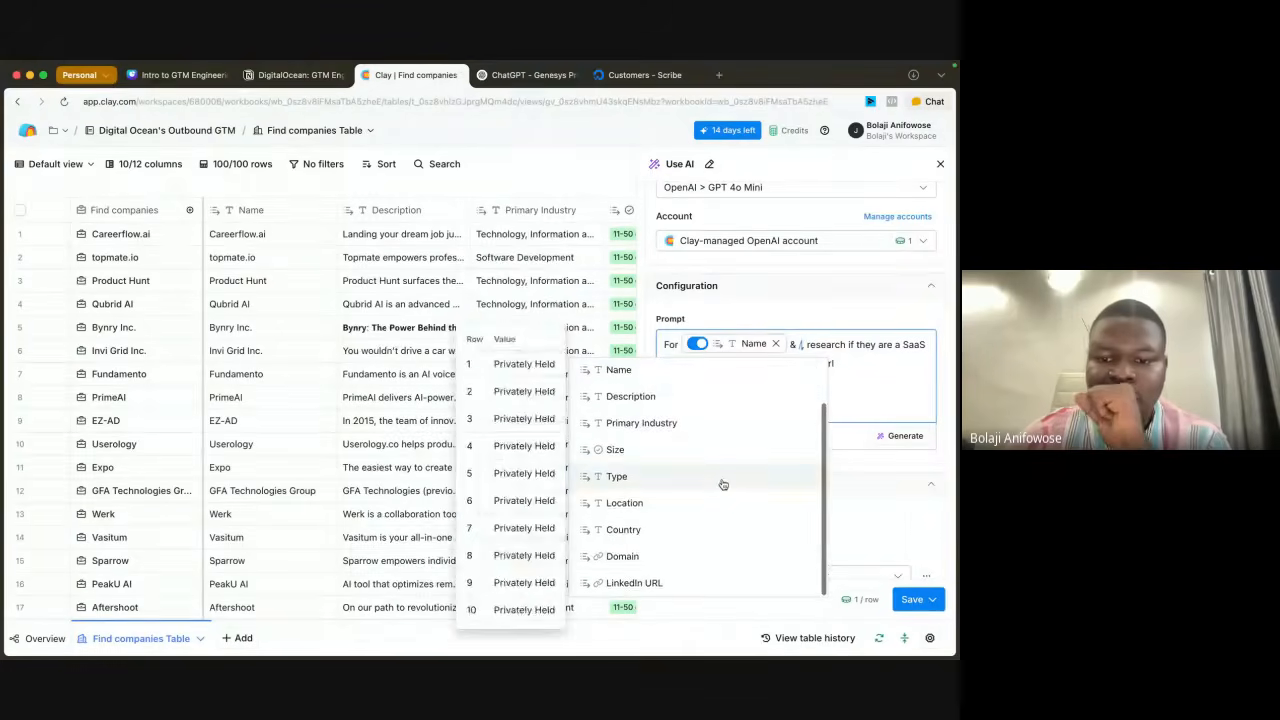
click(652, 563)
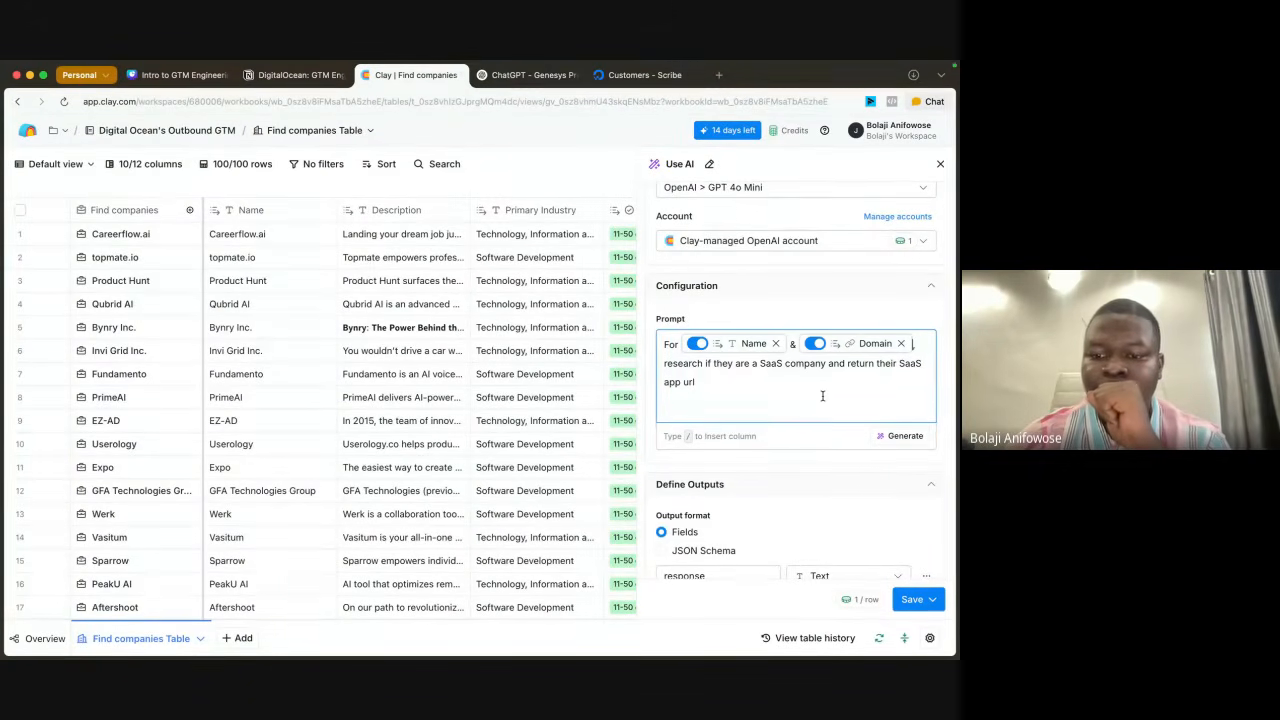
Step: Generate a Claygent prompt from the draft and review the suggested model, prompt and output format
scroll(822, 396, down, 2)
click(903, 401)
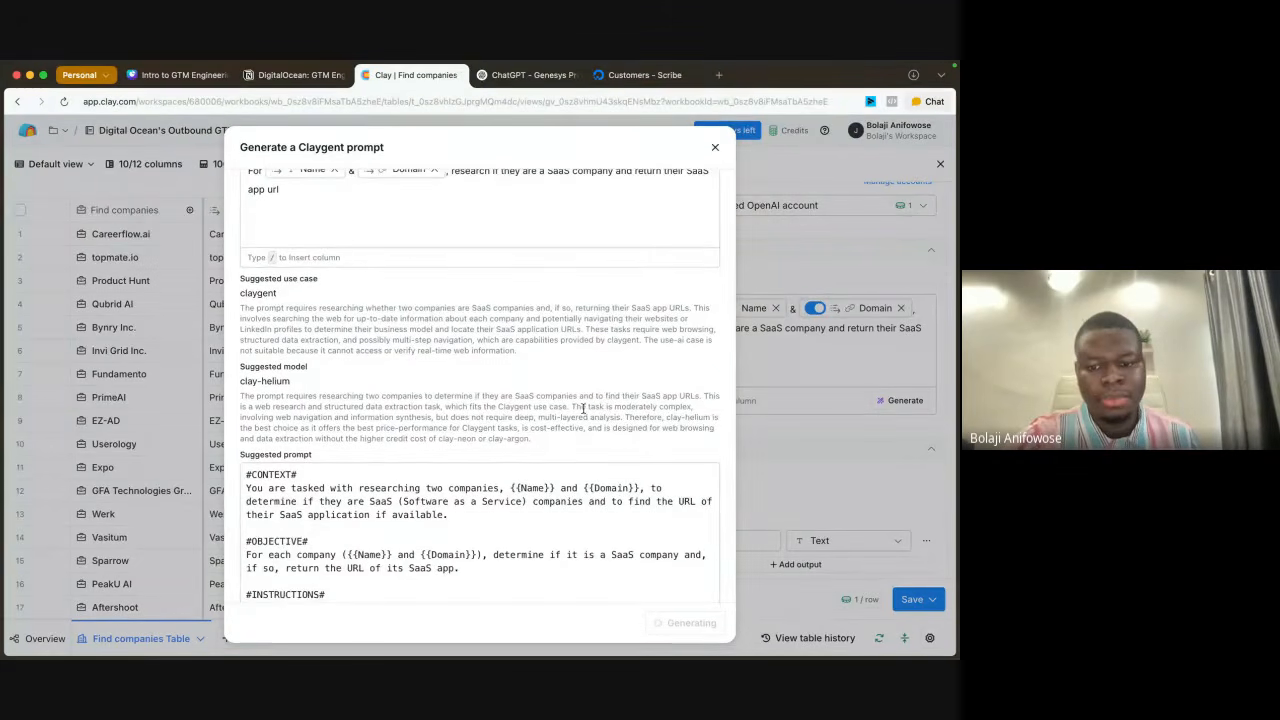
scroll(584, 430, up, 3)
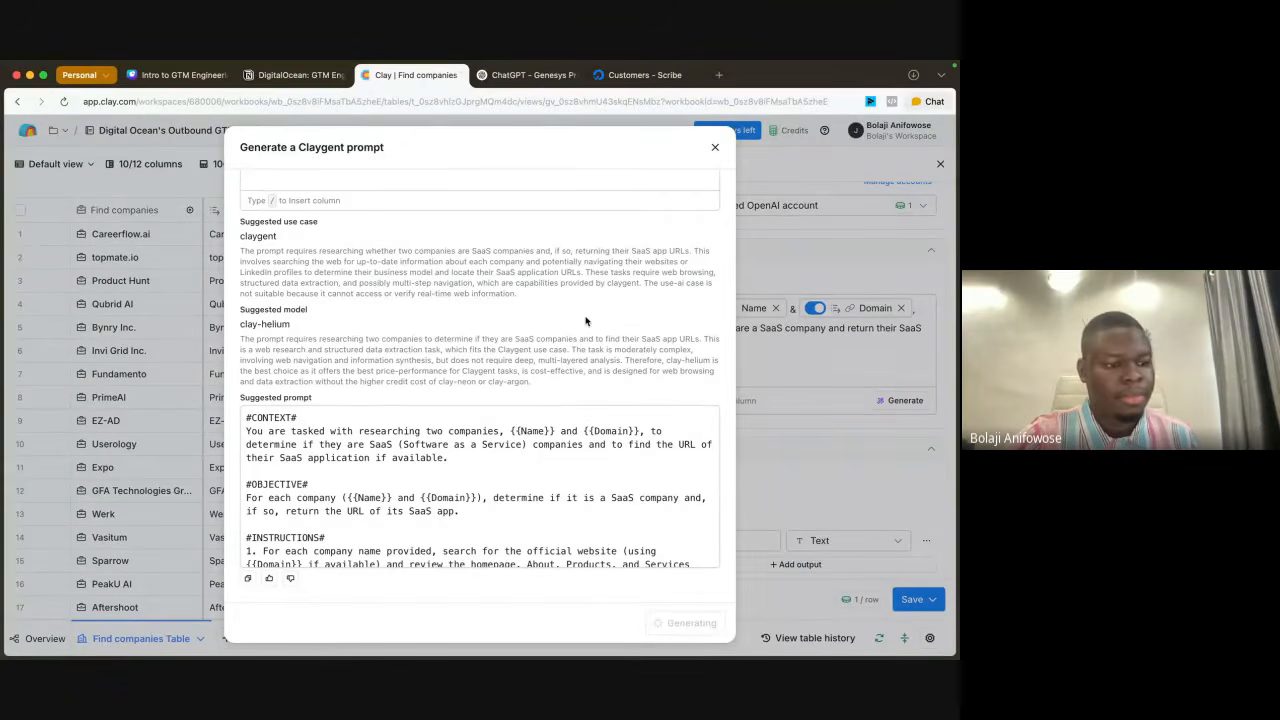
scroll(570, 466, down, 2)
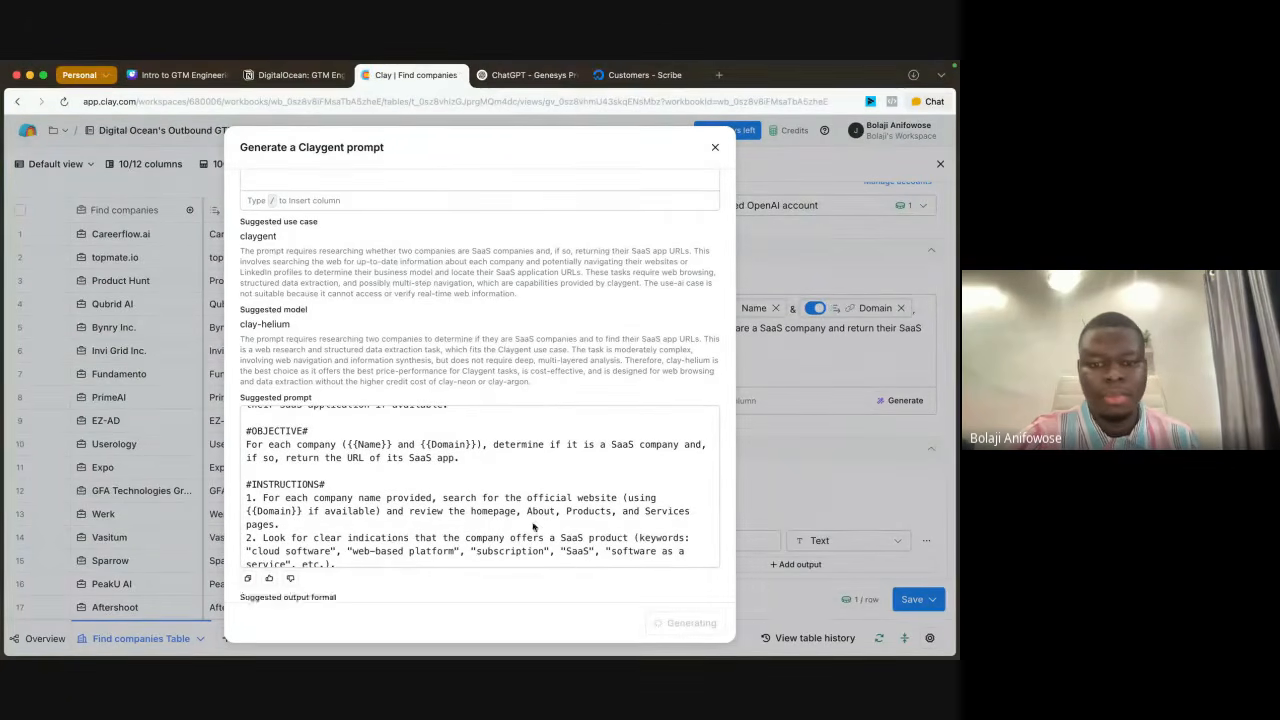
scroll(533, 525, up, 5)
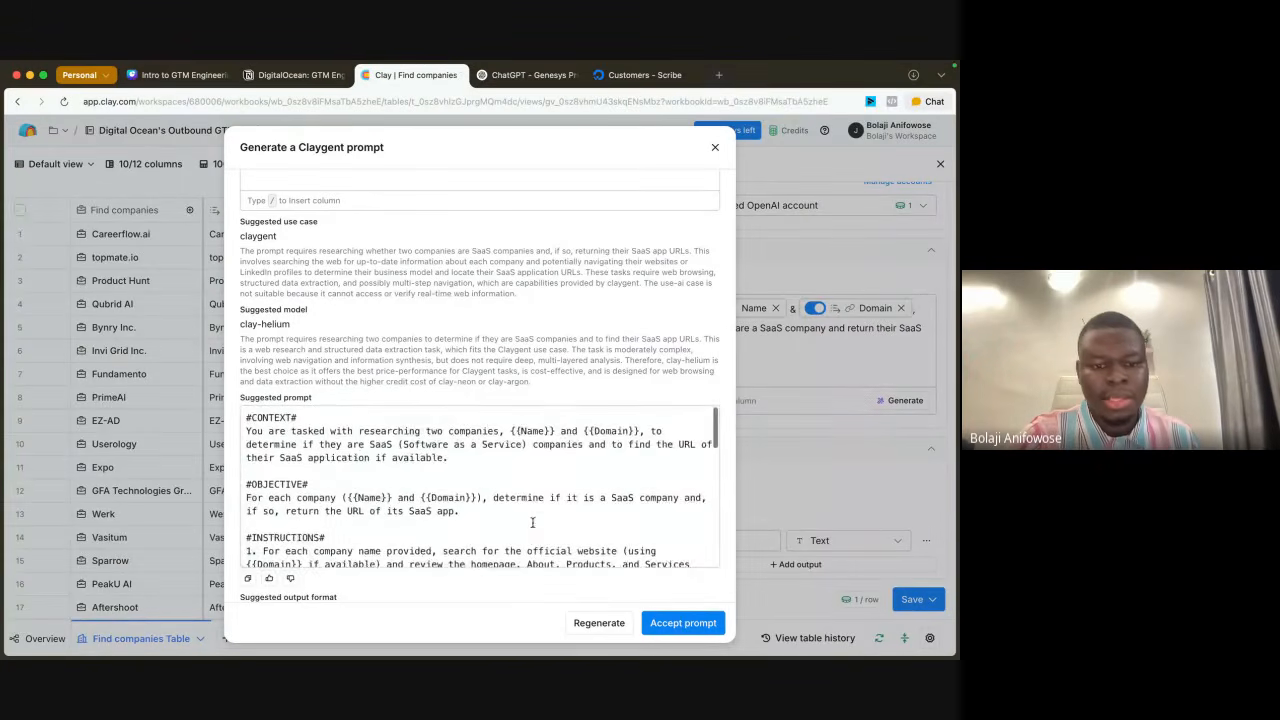
scroll(484, 340, down, 3)
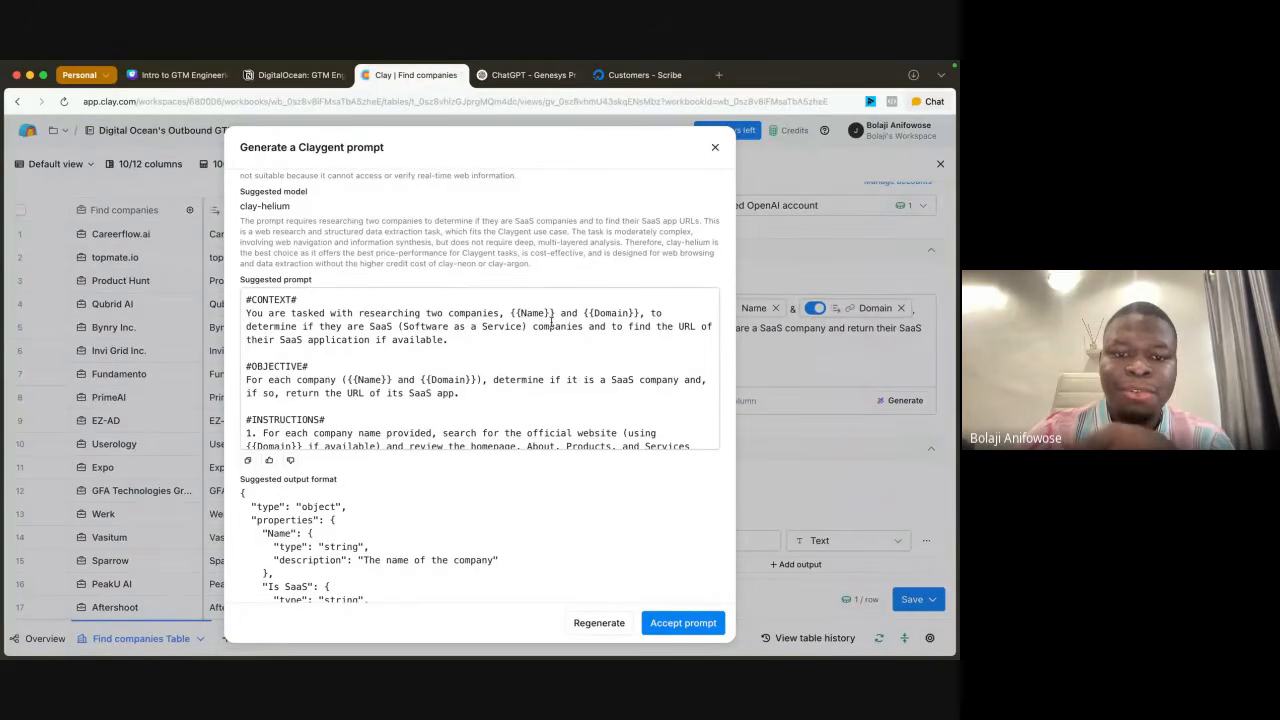
scroll(550, 320, up, 3)
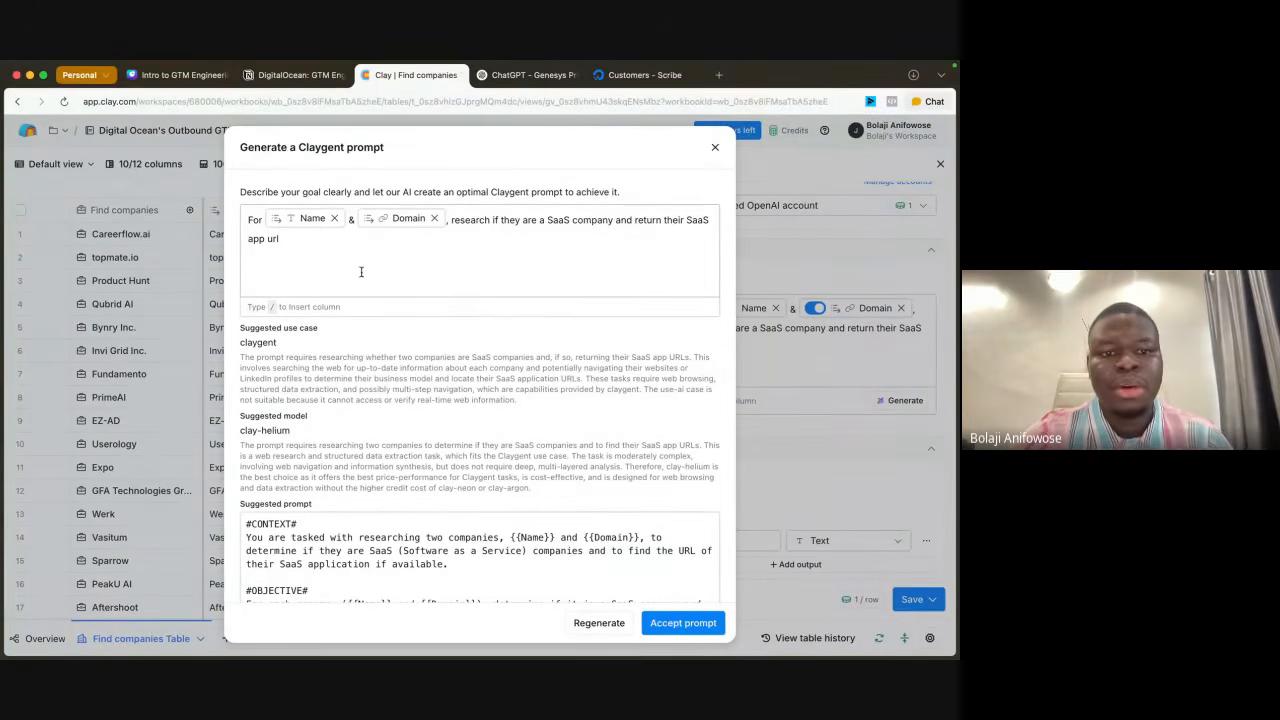
Step: Remove the Name reference and "&" from the goal description, keeping only Domain, and regenerate the prompt
click(354, 220)
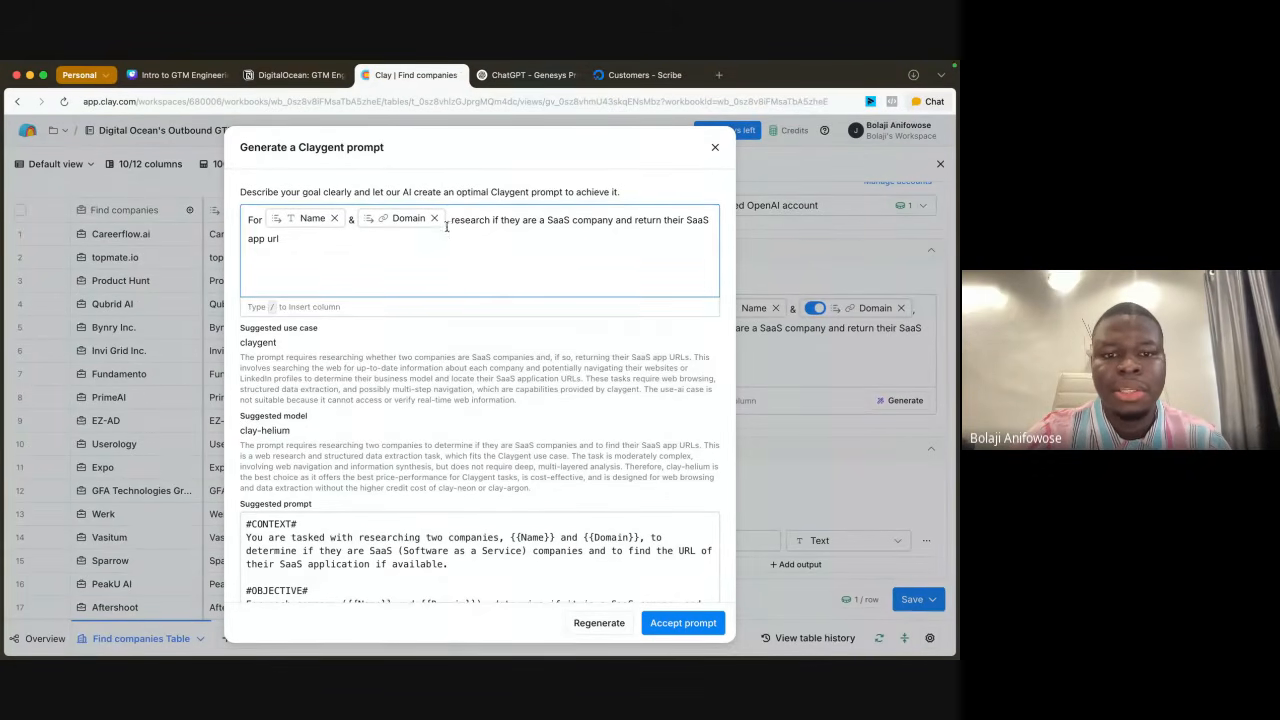
mouse_move(360, 226)
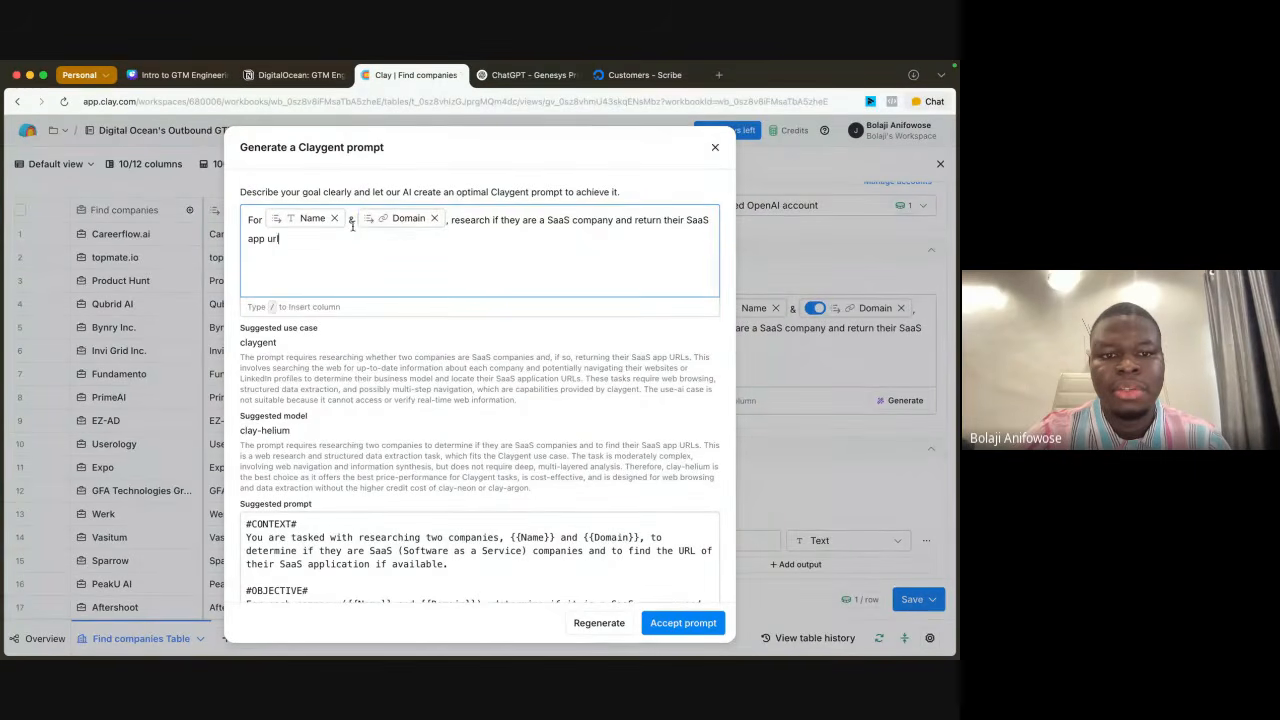
click(352, 218)
key(BackSpace)
key(BackSpace)
key(BackSpace)
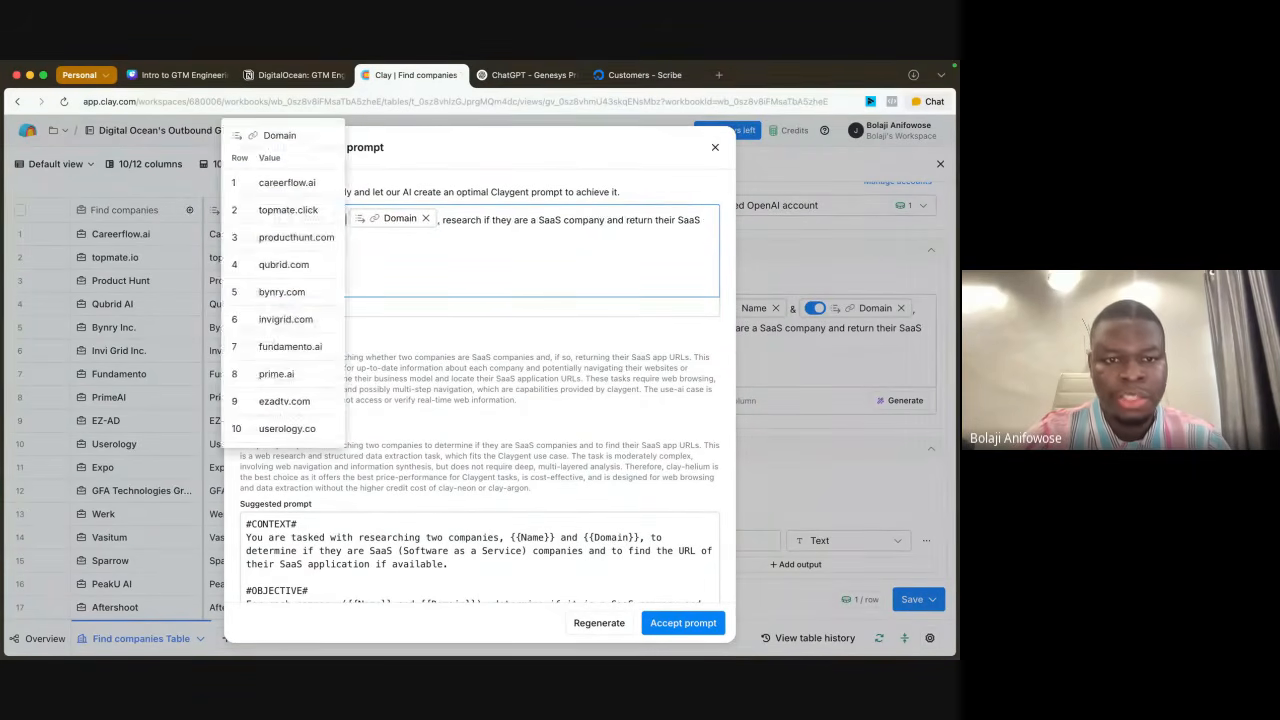
click(444, 214)
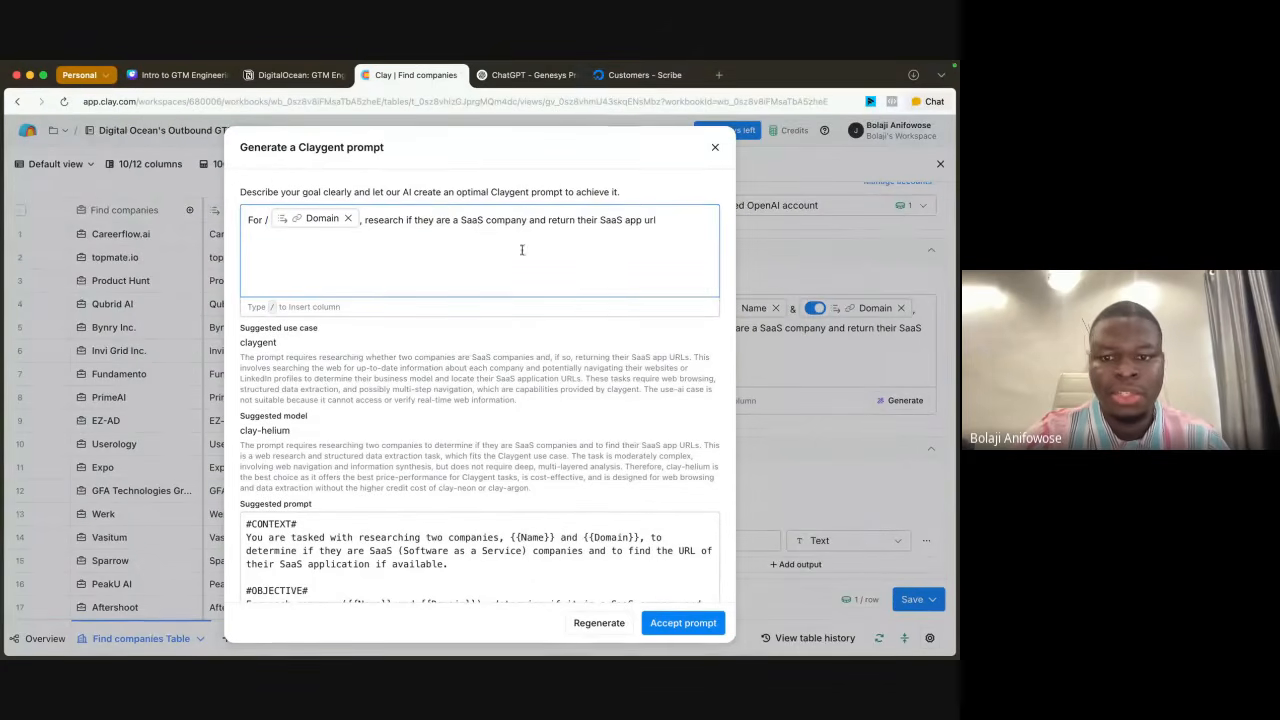
click(265, 222)
key(BackSpace)
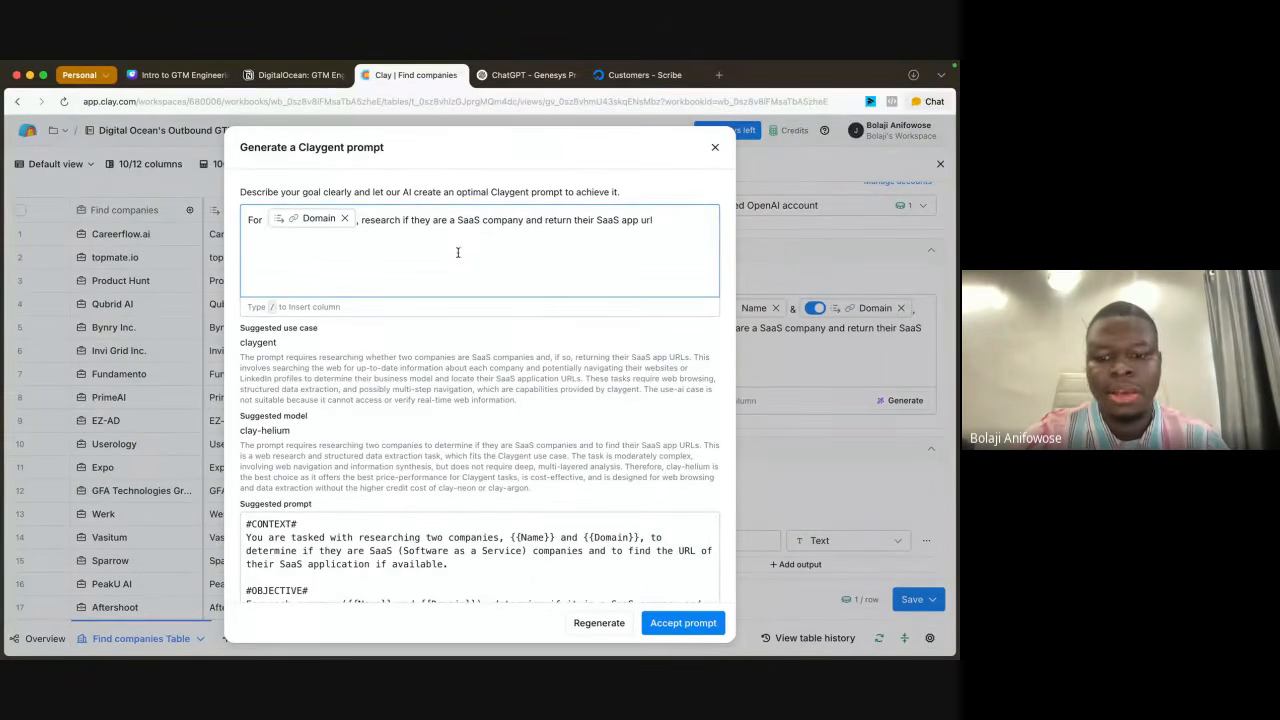
click(599, 623)
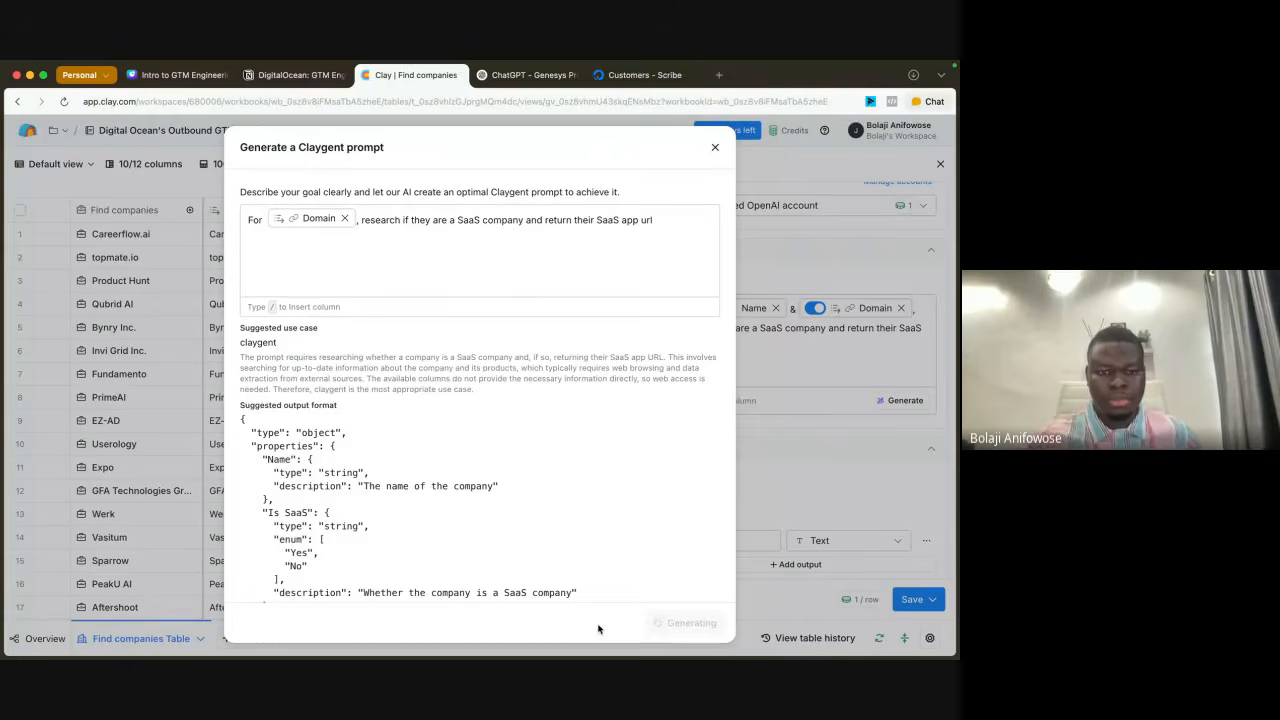
Step: Review the regenerated prompt's objective, instructions, examples and suggested output format
scroll(483, 391, down, 5)
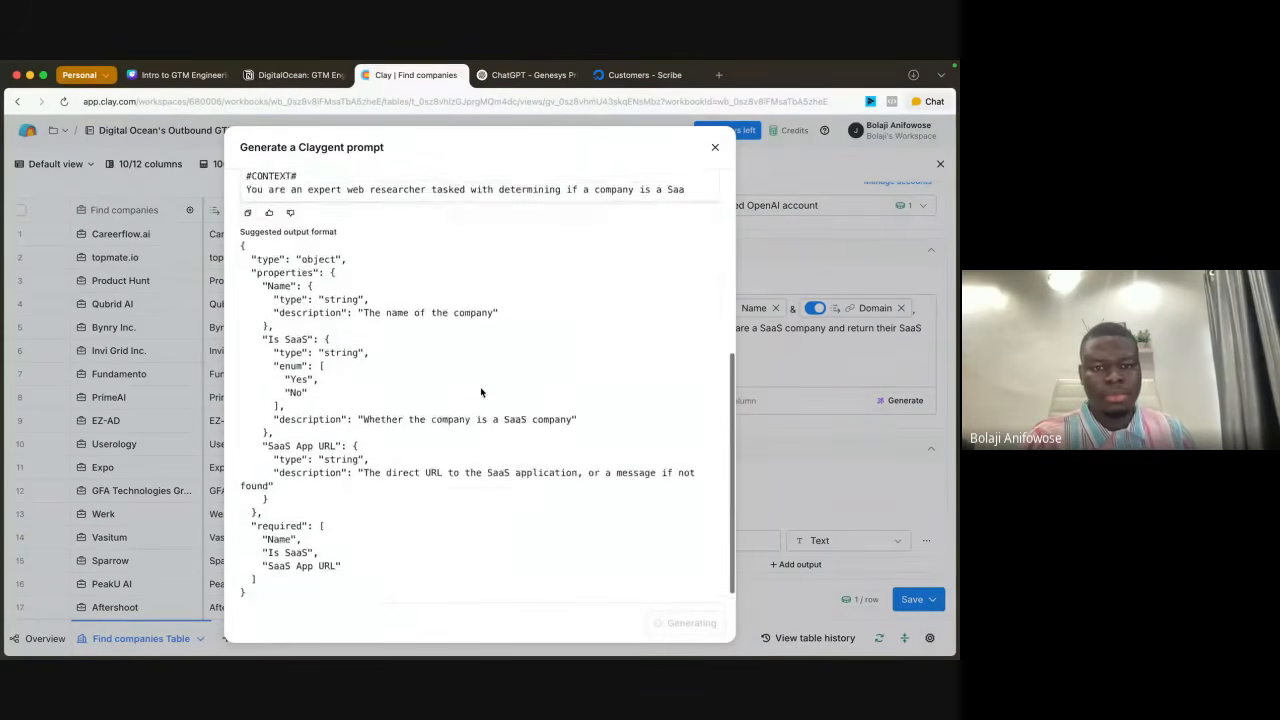
scroll(481, 392, up, 3)
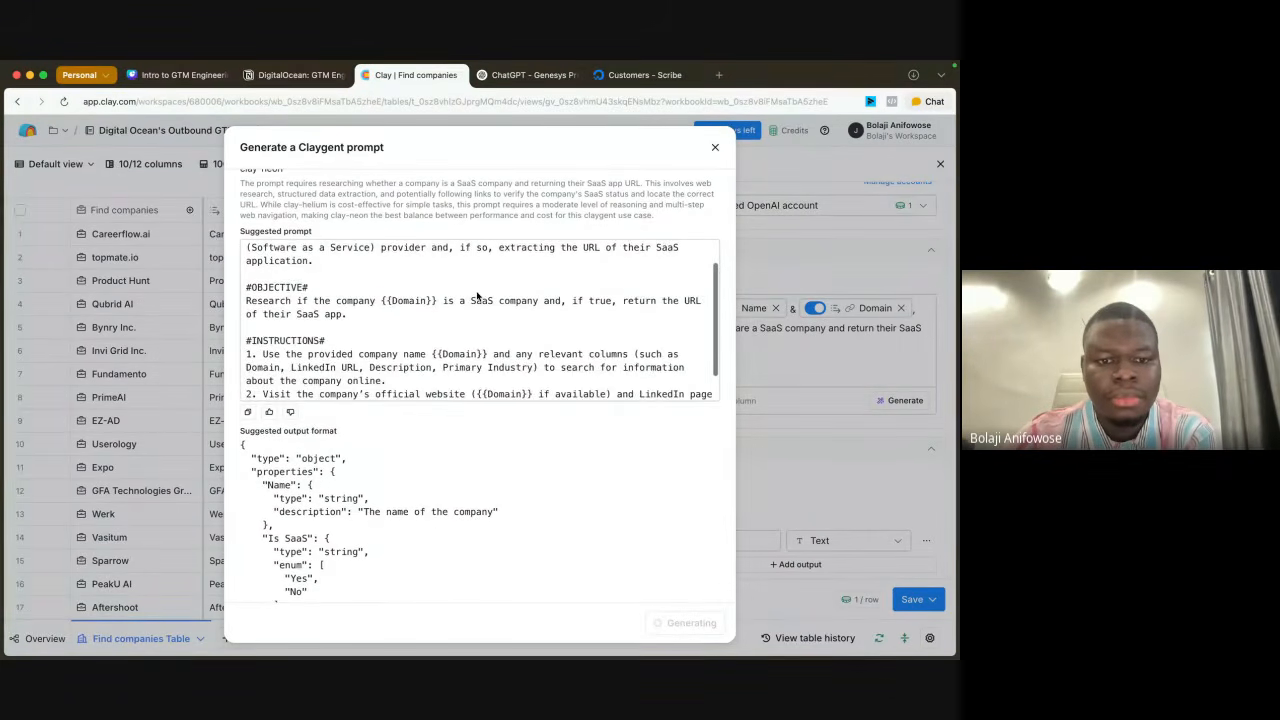
scroll(477, 296, up, 5)
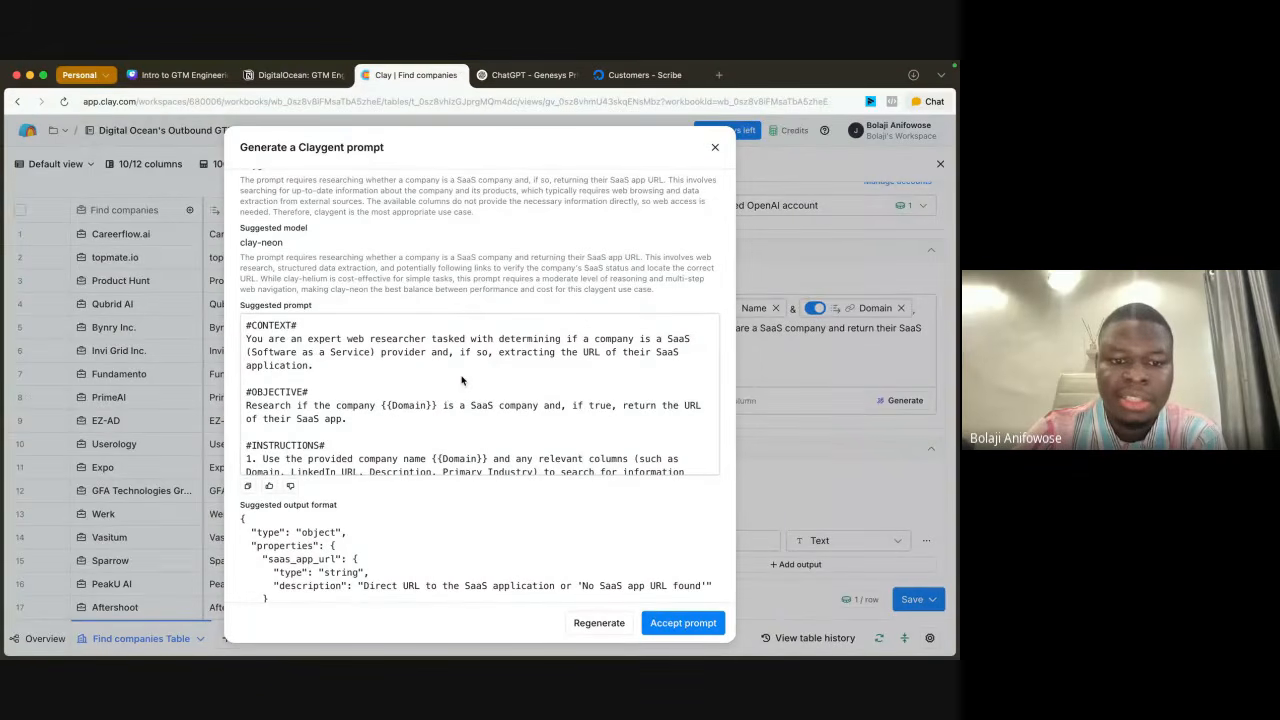
scroll(461, 380, down, 1)
scroll(461, 380, down, 5)
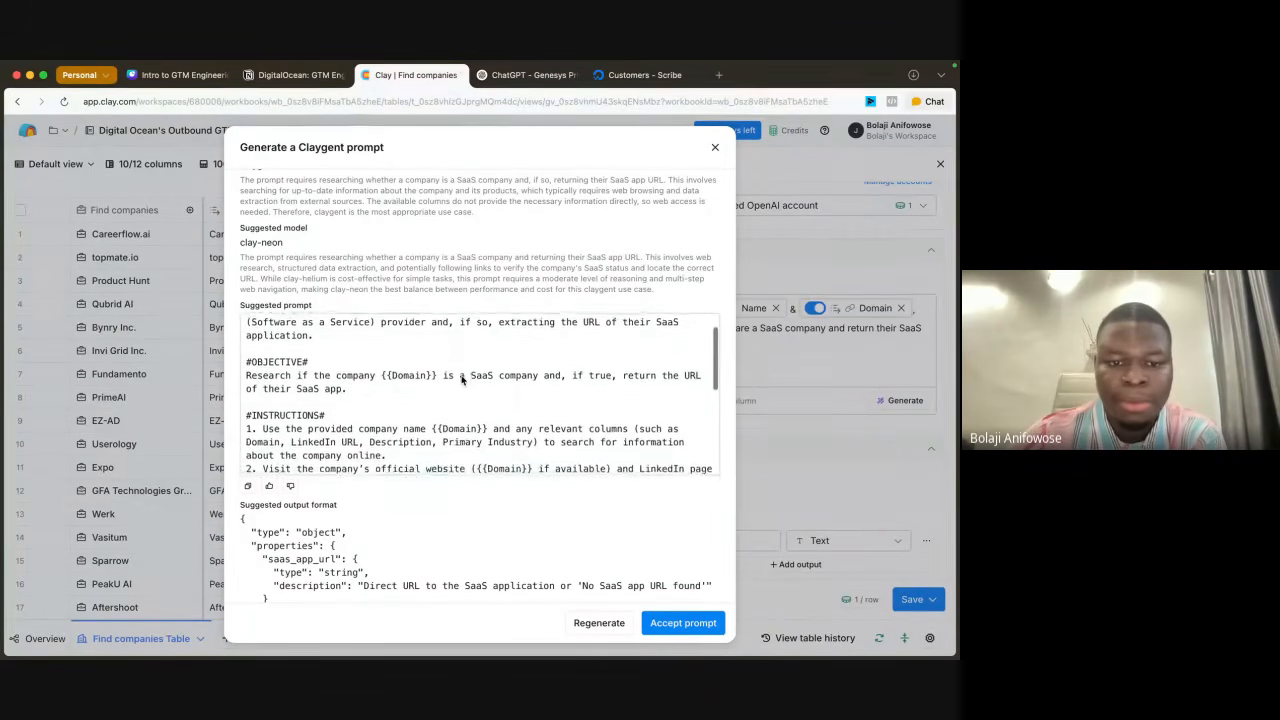
scroll(462, 378, up, 1)
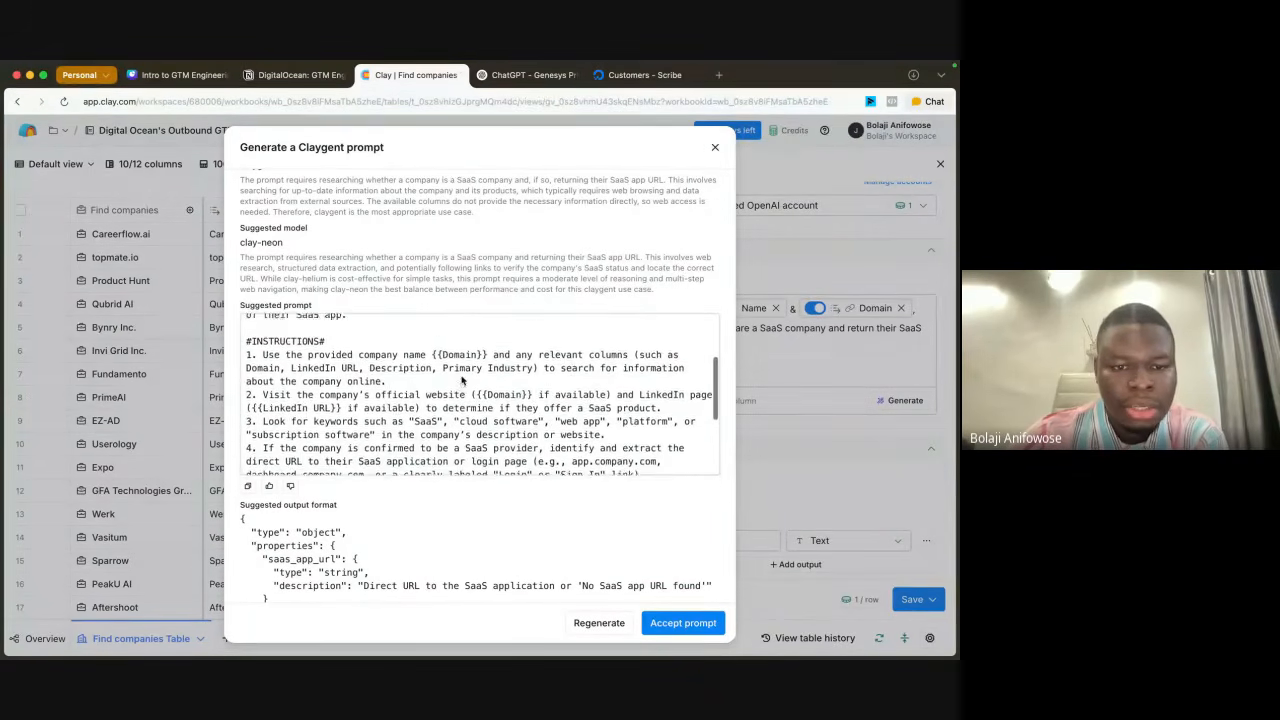
scroll(462, 378, down, 2)
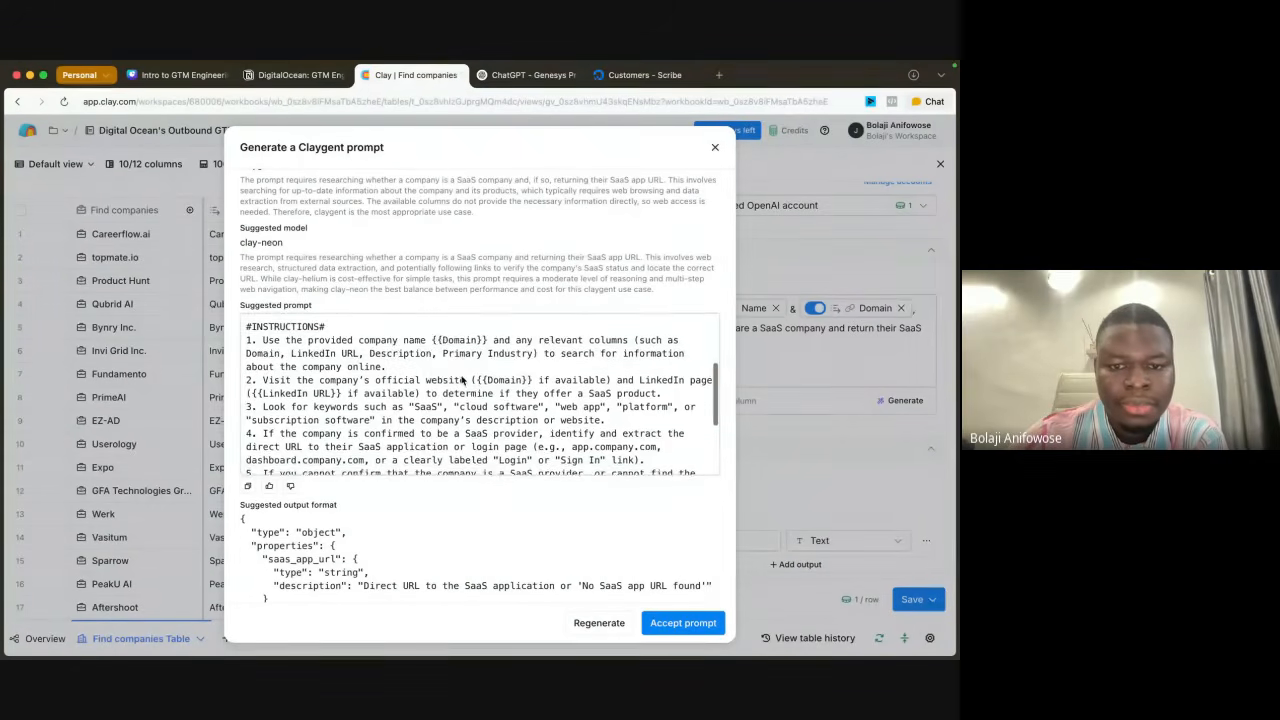
scroll(462, 380, down, 2)
scroll(462, 380, down, 4)
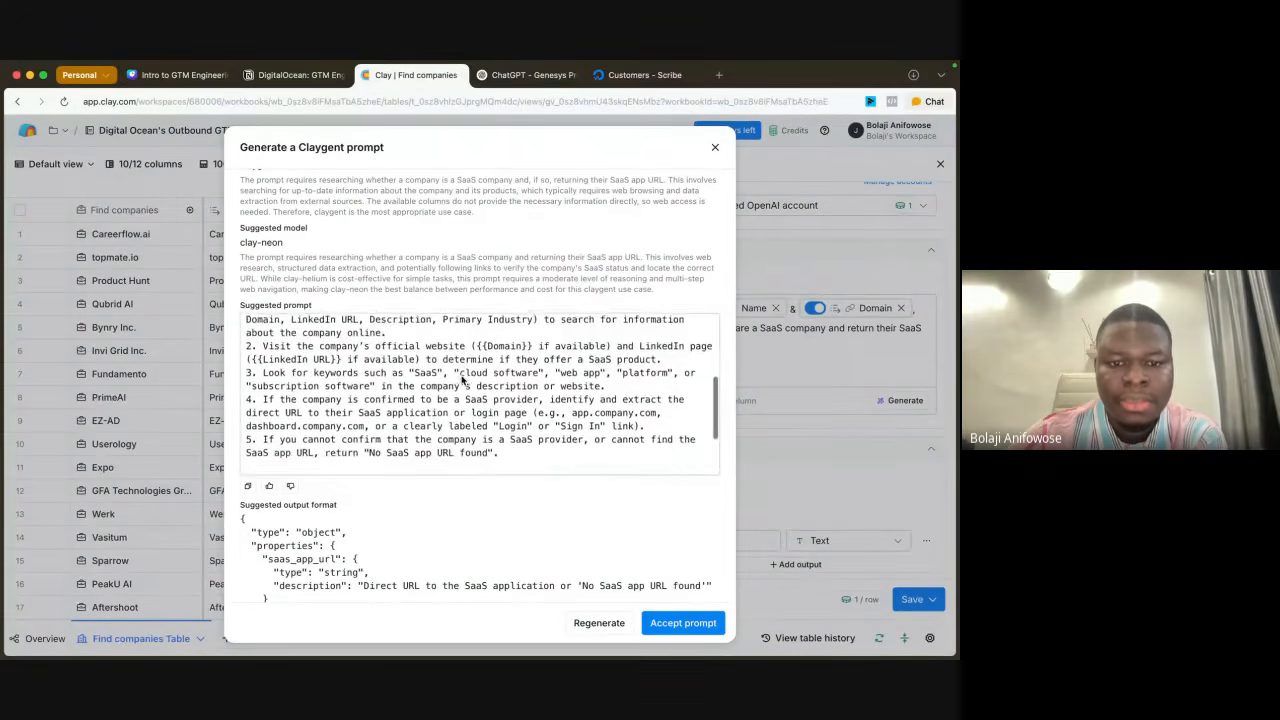
scroll(462, 380, down, 3)
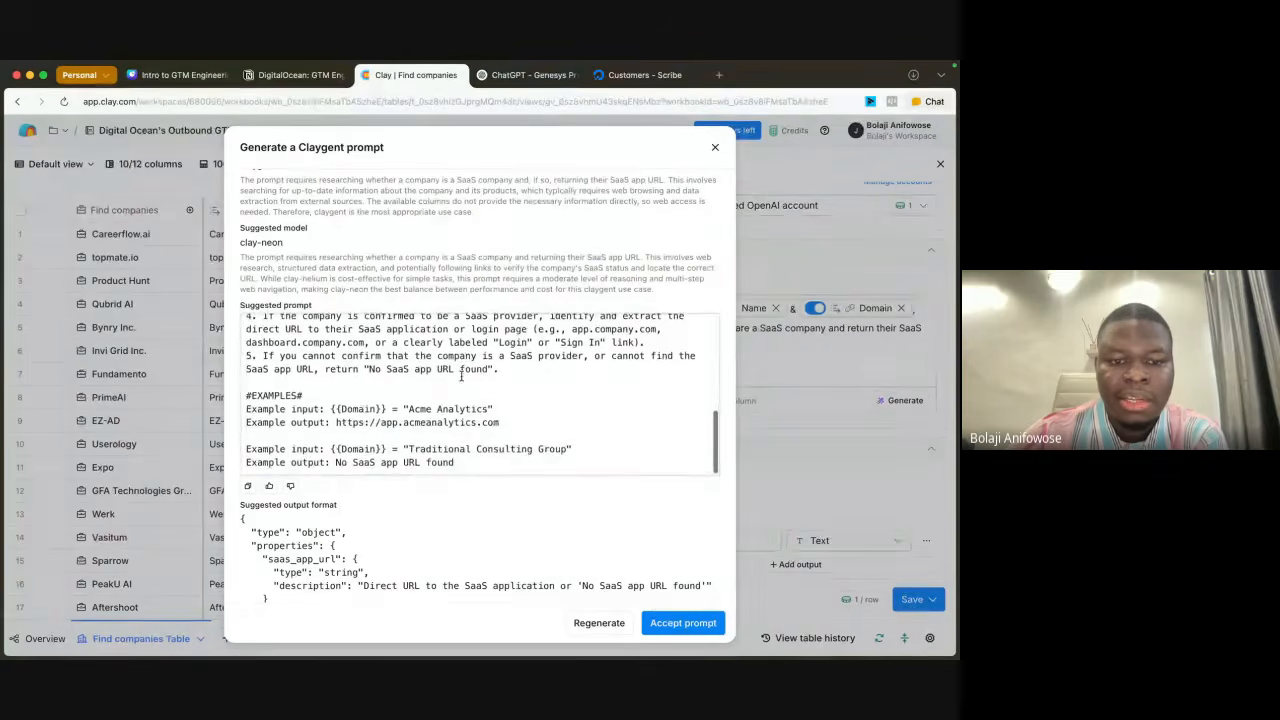
scroll(462, 378, down, 2)
scroll(462, 378, down, 1)
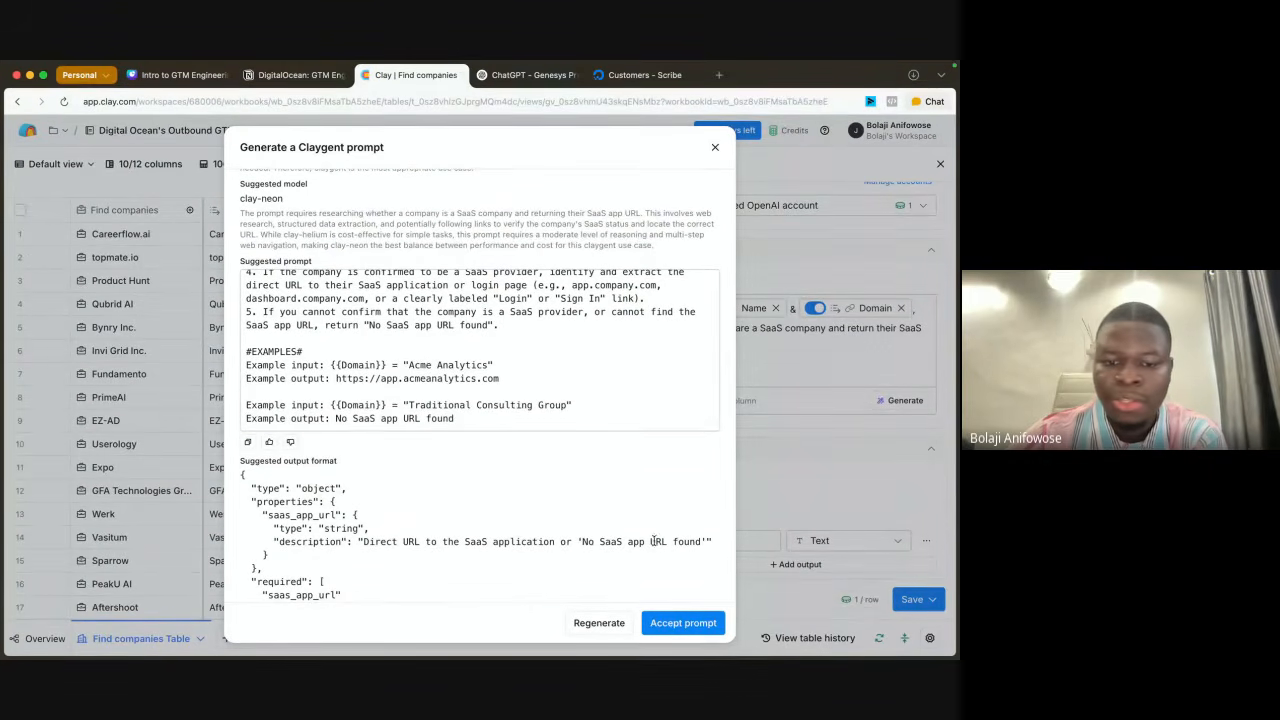
Step: Accept the generated prompt and check its text, output fields and run settings in the column configuration
click(679, 615)
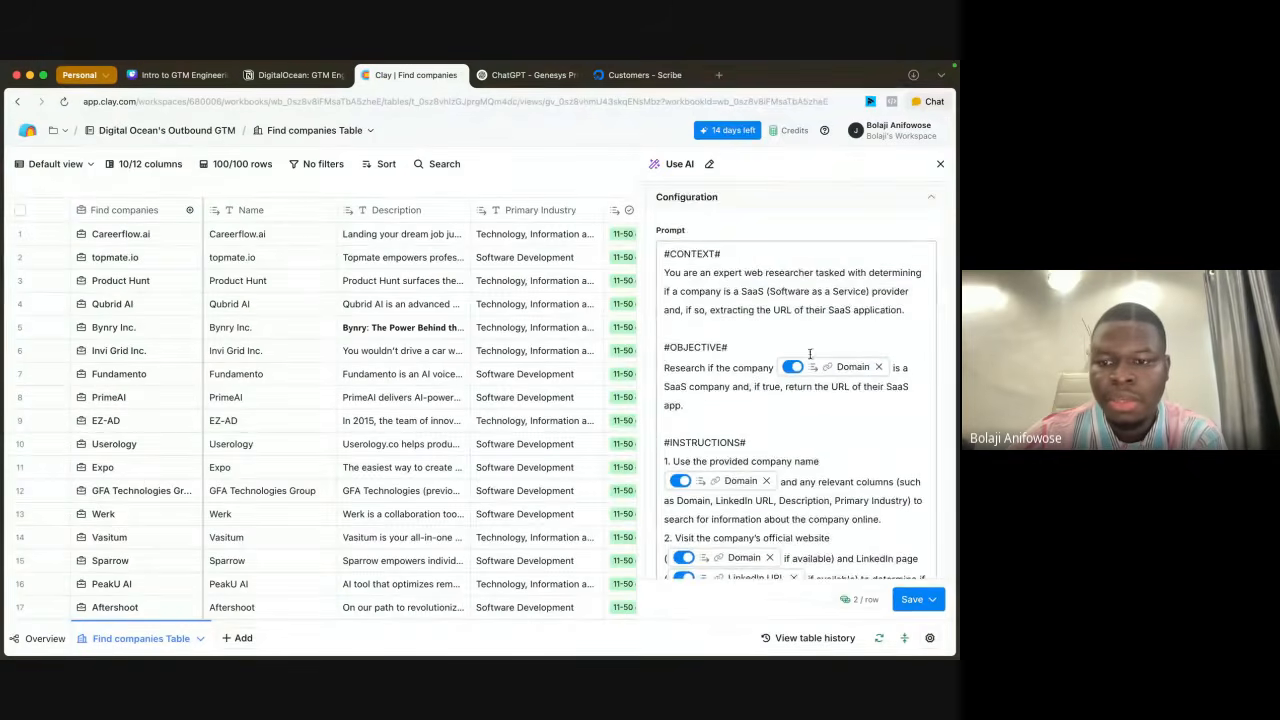
scroll(897, 543, down, 10)
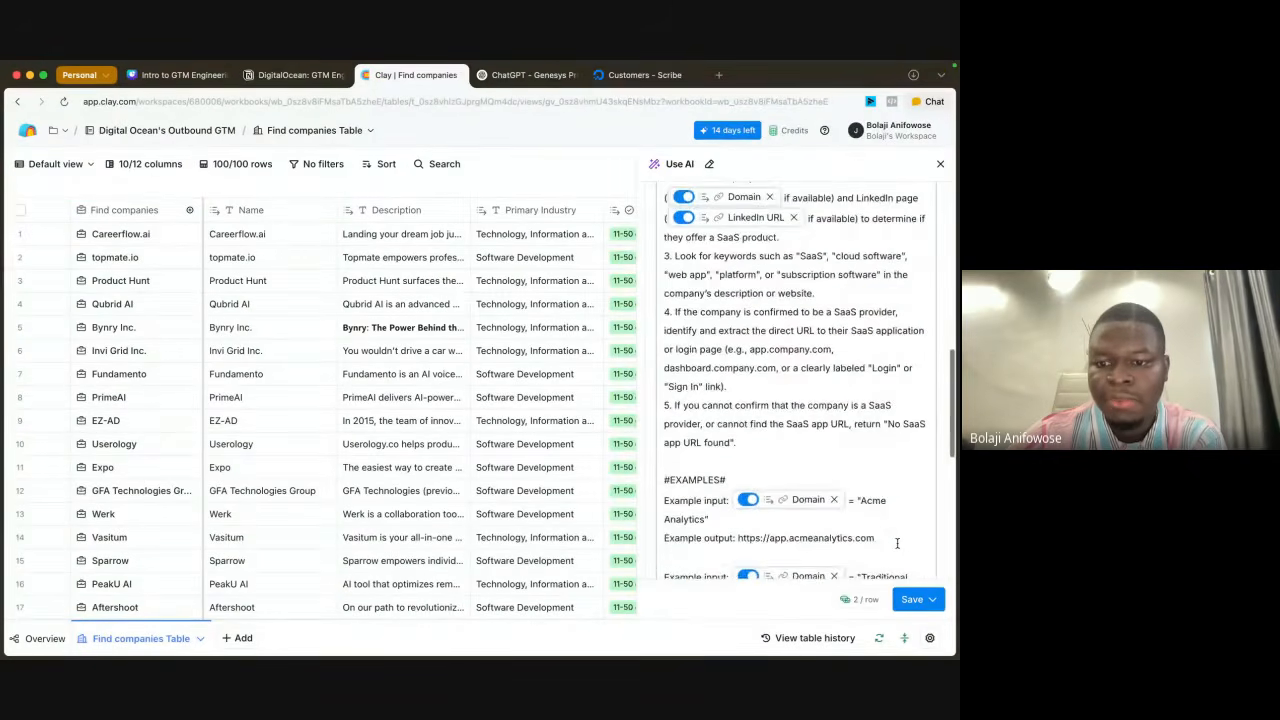
scroll(897, 548, down, 4)
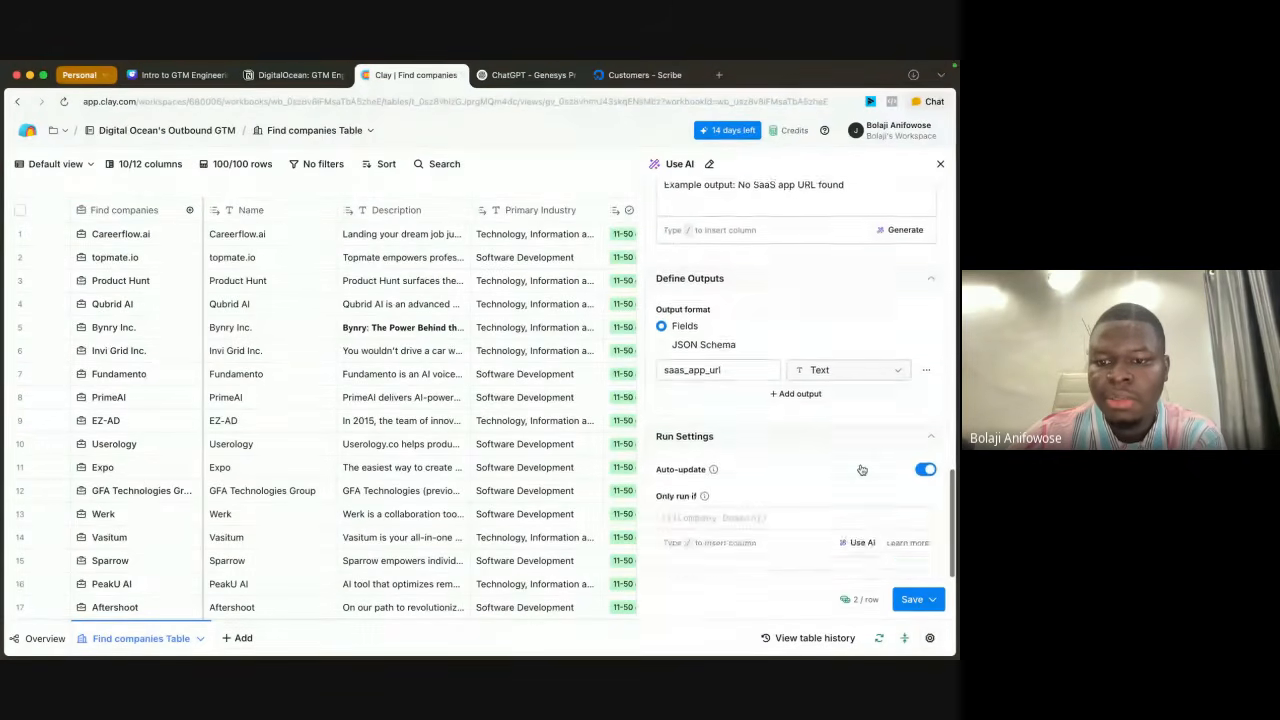
scroll(853, 423, up, 5)
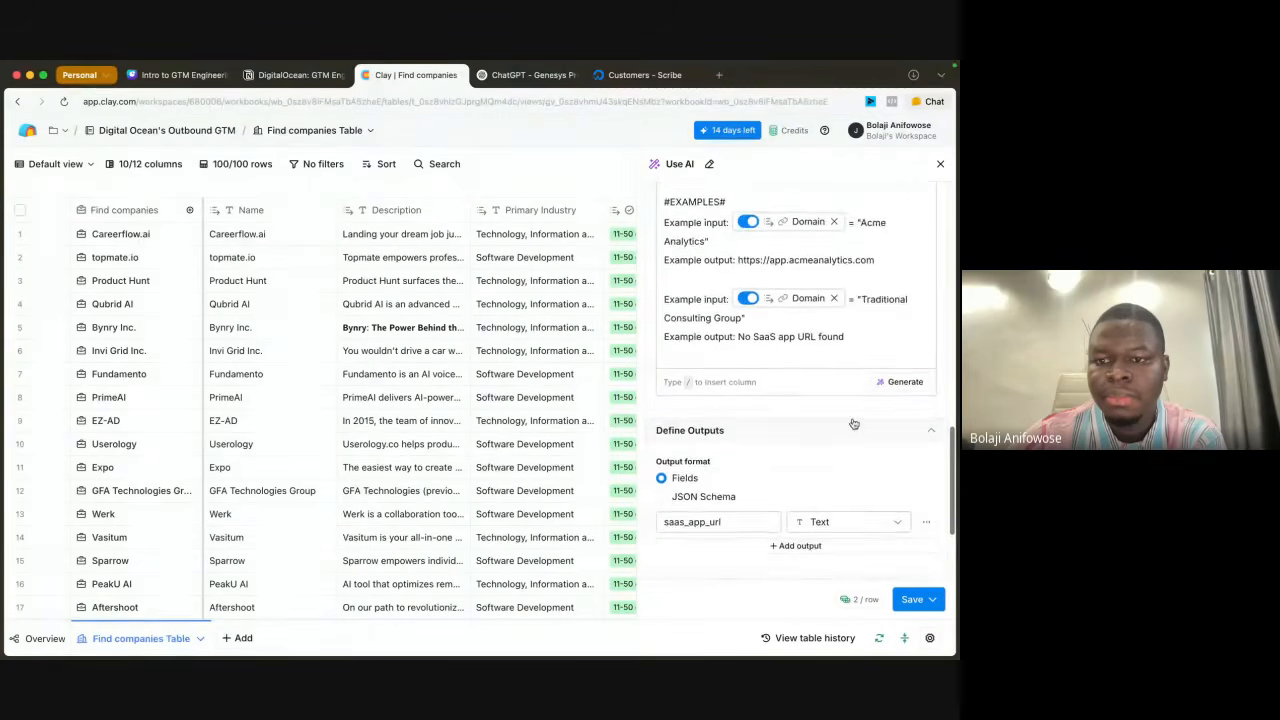
scroll(853, 423, down, 5)
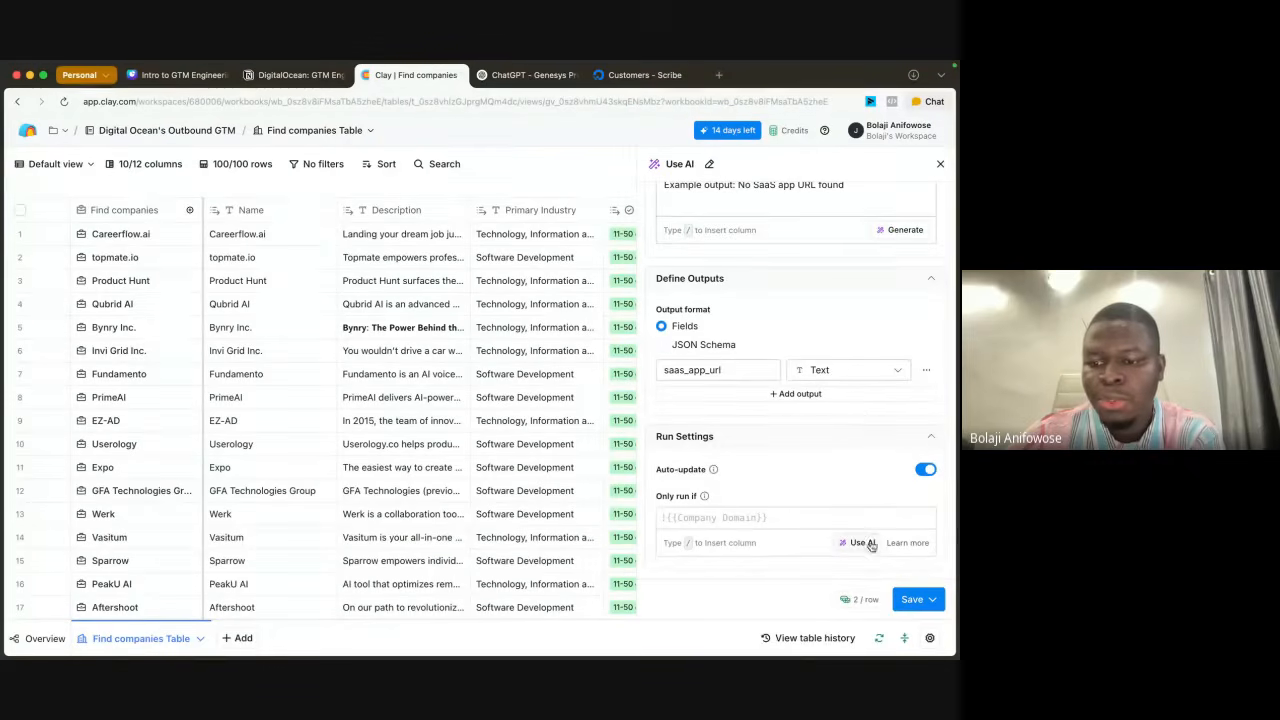
Step: Switch the AI column's model from Claygent Neon to OpenAI's GPT 4o Mini
scroll(870, 410, up, 15)
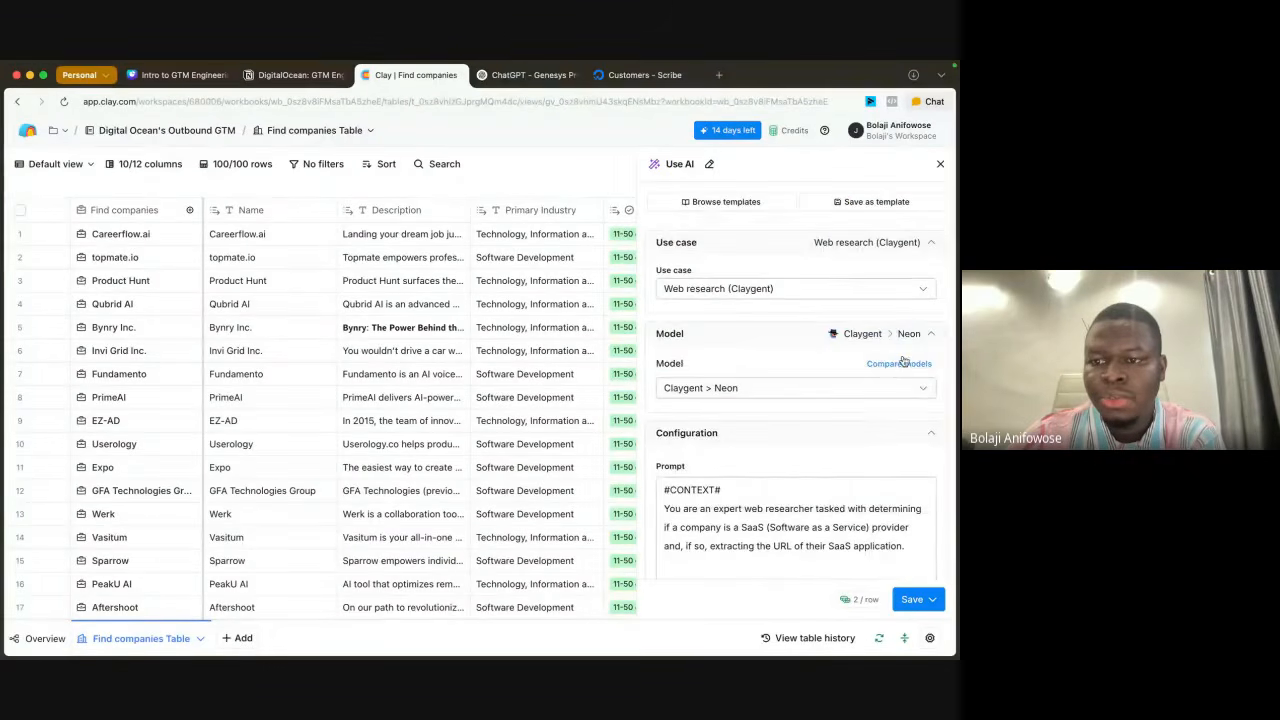
click(849, 387)
scroll(788, 540, down, 5)
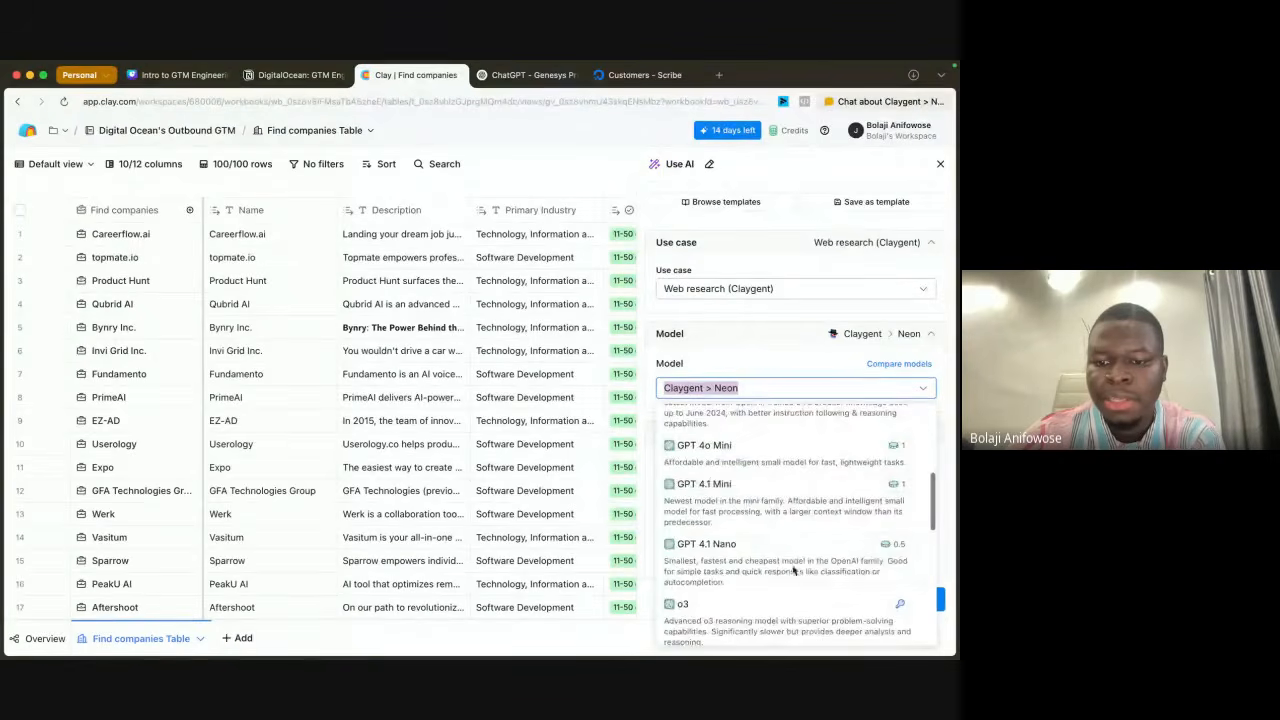
click(756, 448)
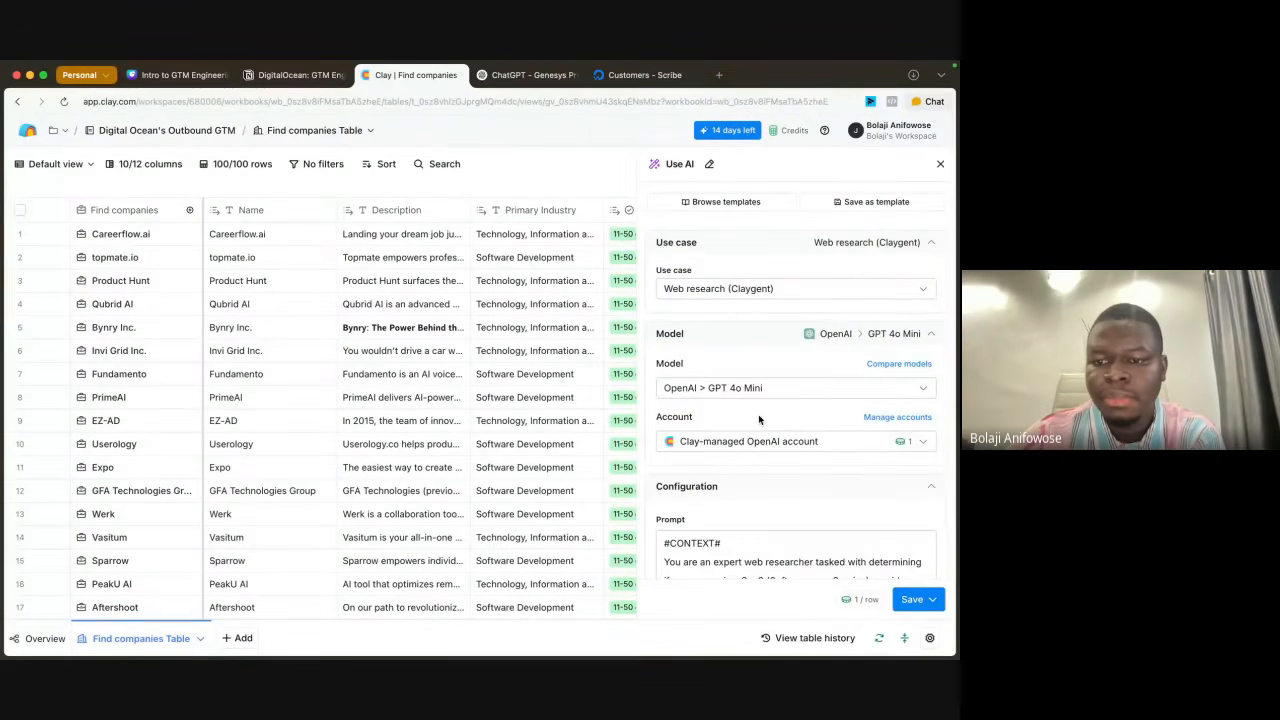
Step: Save the AI column with the saas_app_url text output and run it on 10 rows only
scroll(758, 414, down, 10)
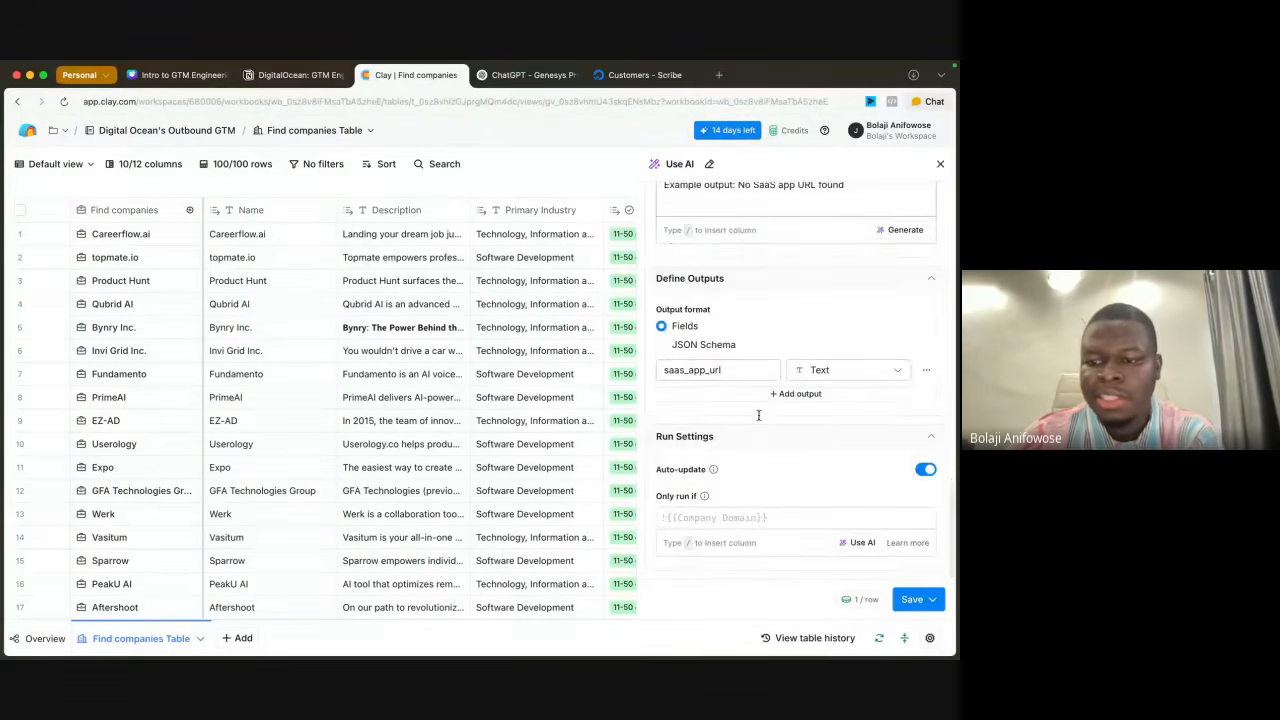
click(933, 603)
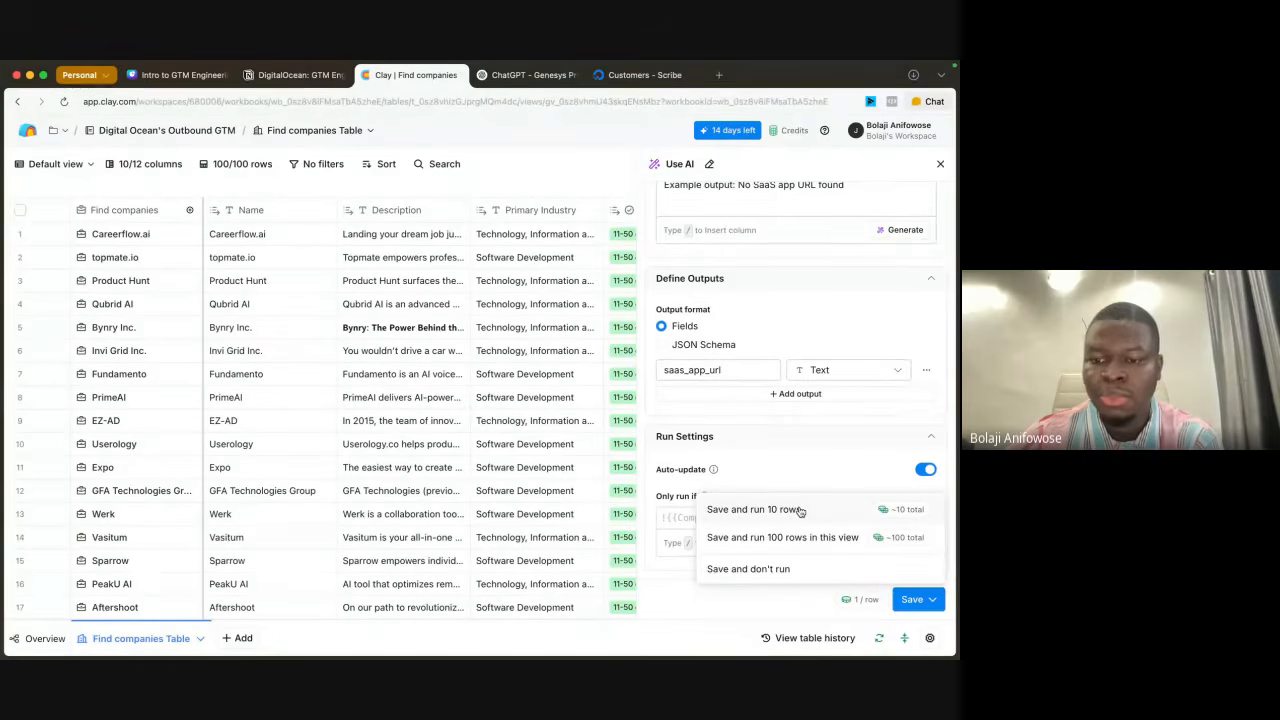
click(800, 511)
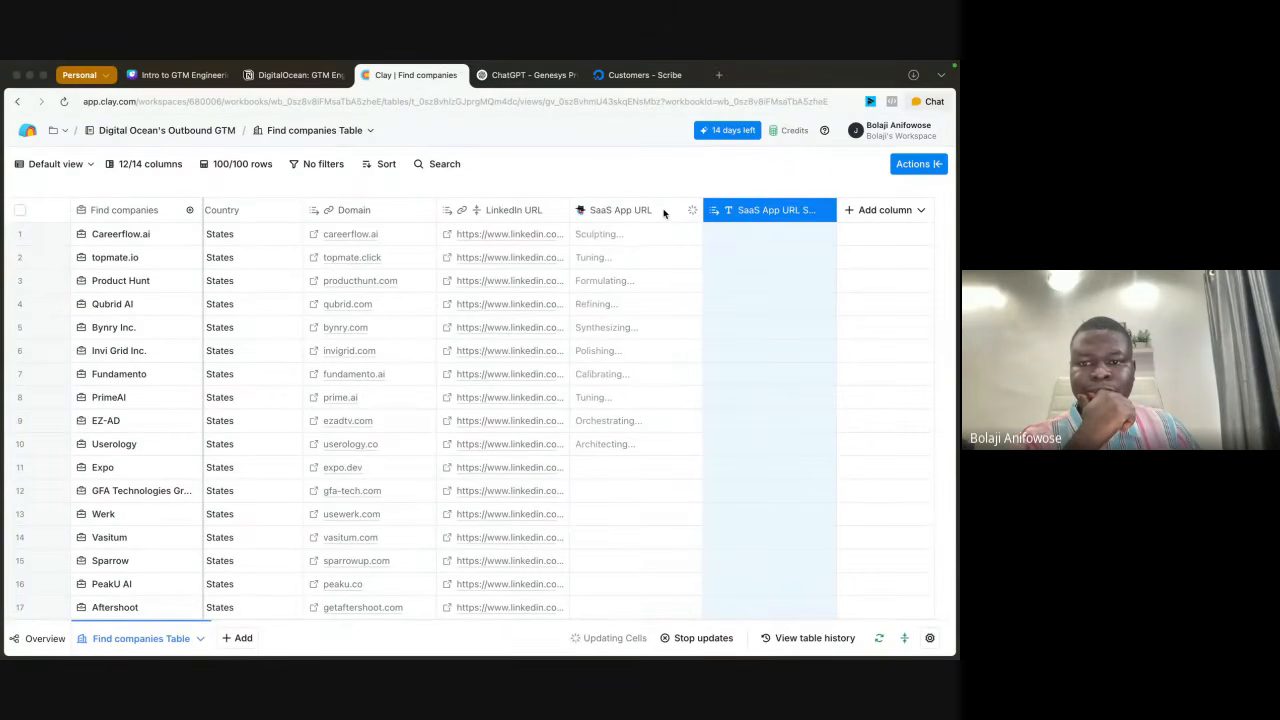
click(628, 210)
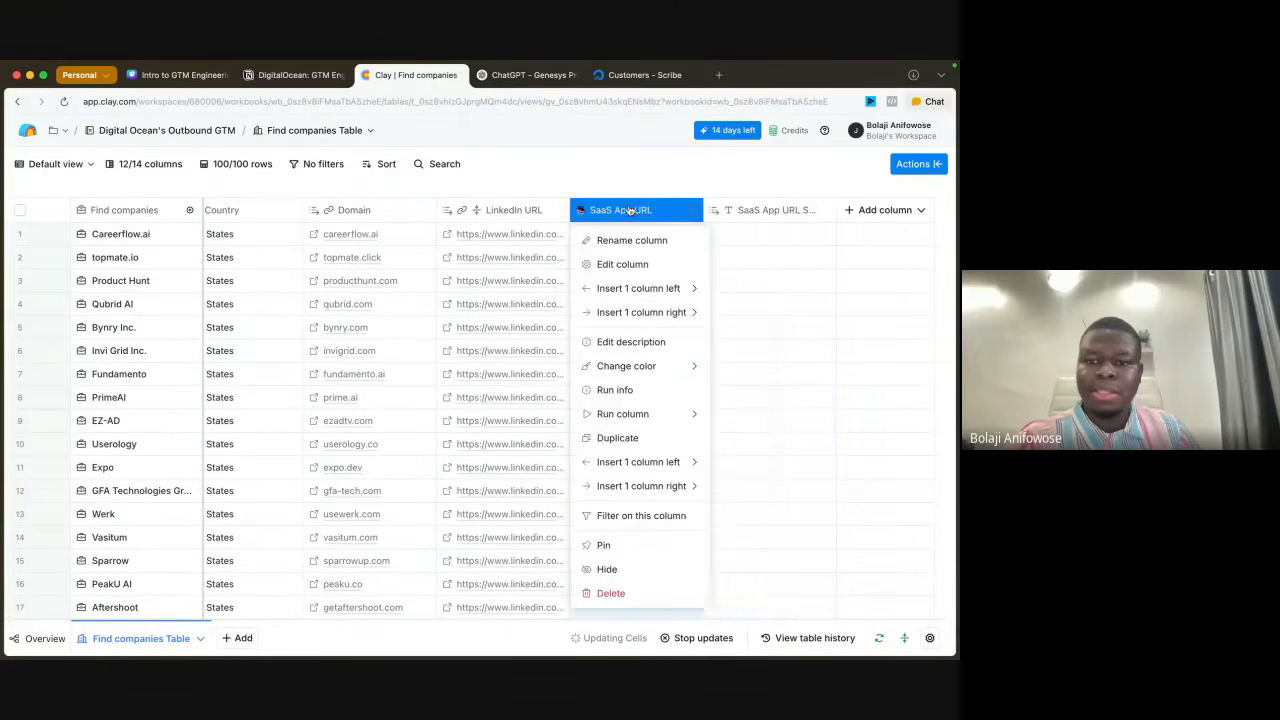
click(646, 166)
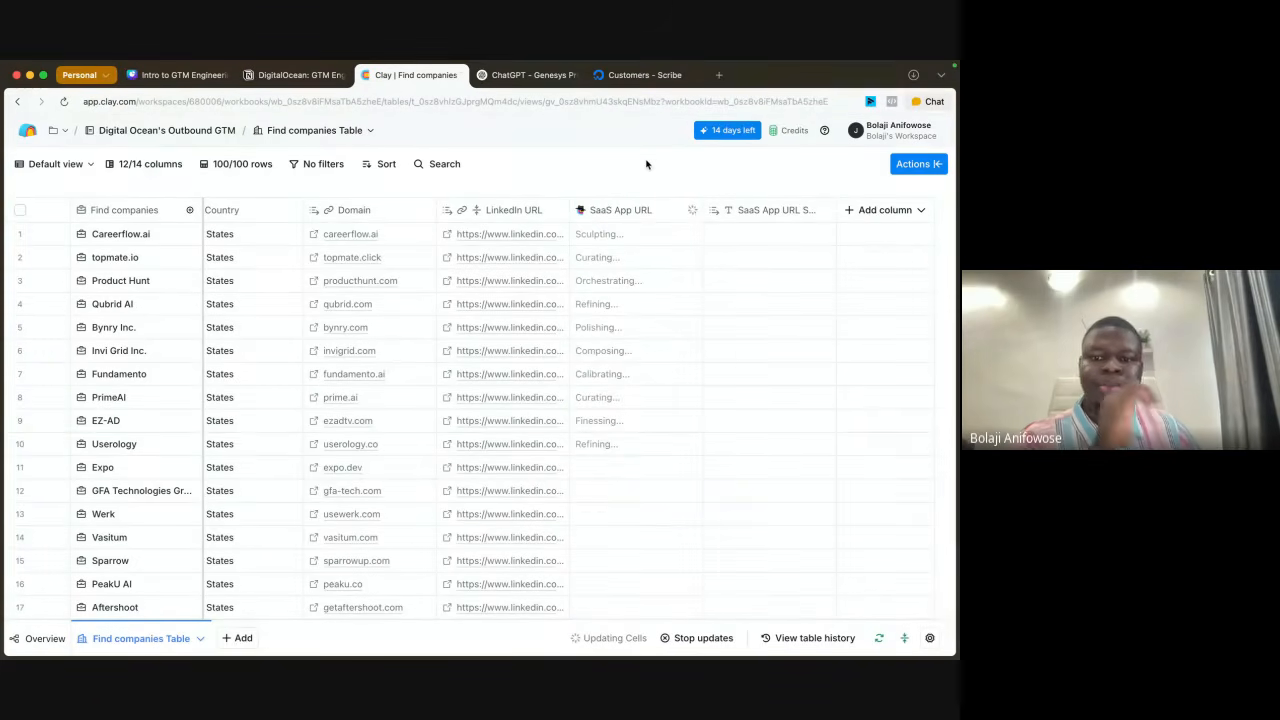
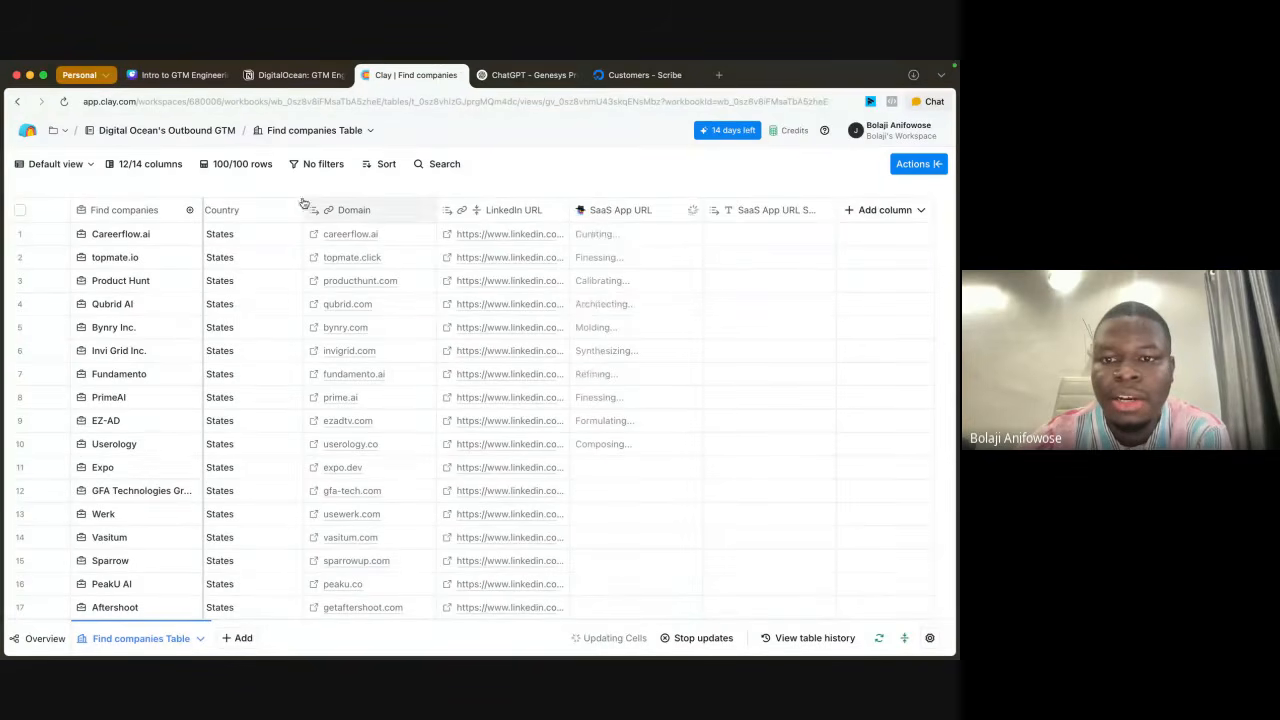
Step: Reload the companies table and check the SaaS App URL results for the first ten rows
click(70, 103)
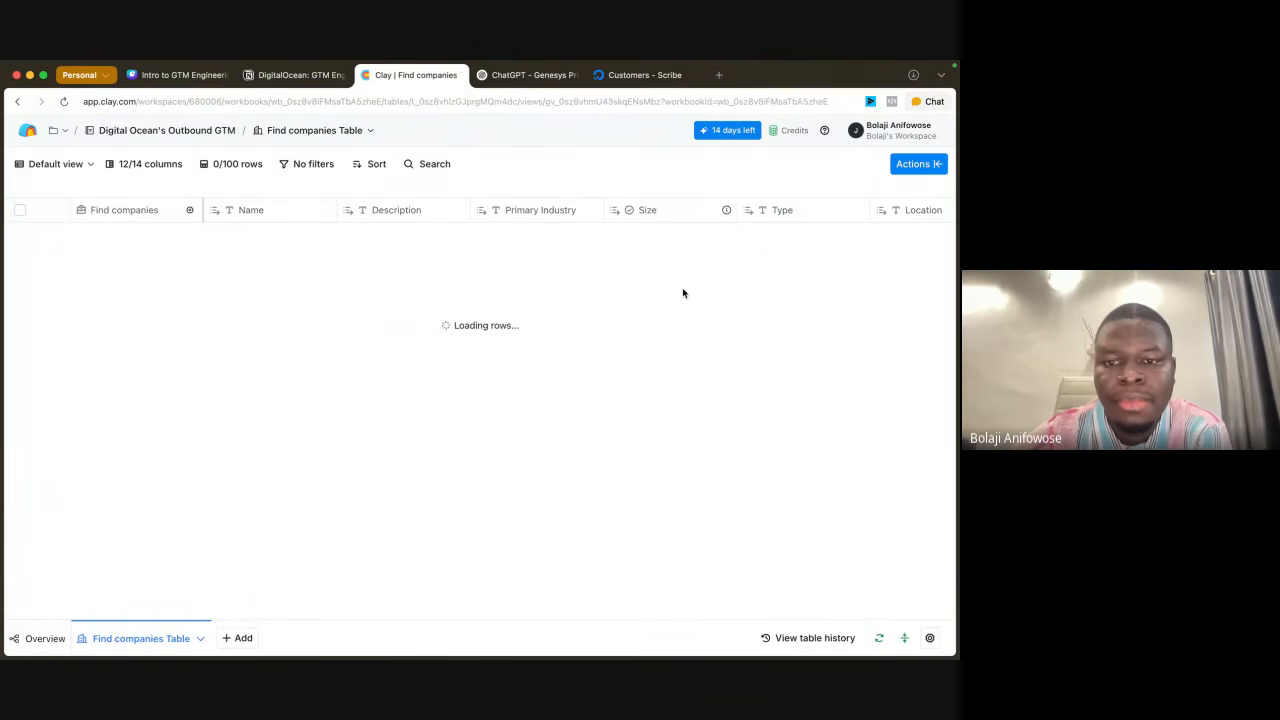
scroll(634, 320, right, 5)
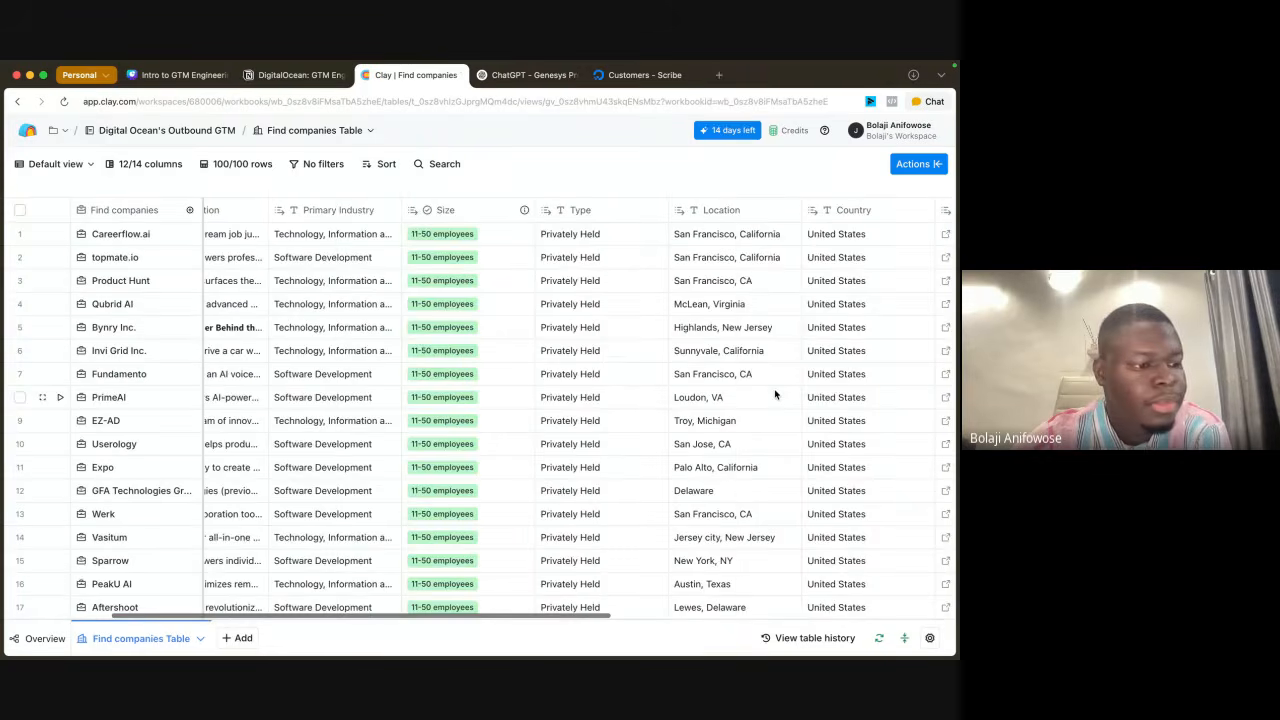
scroll(774, 395, right, 5)
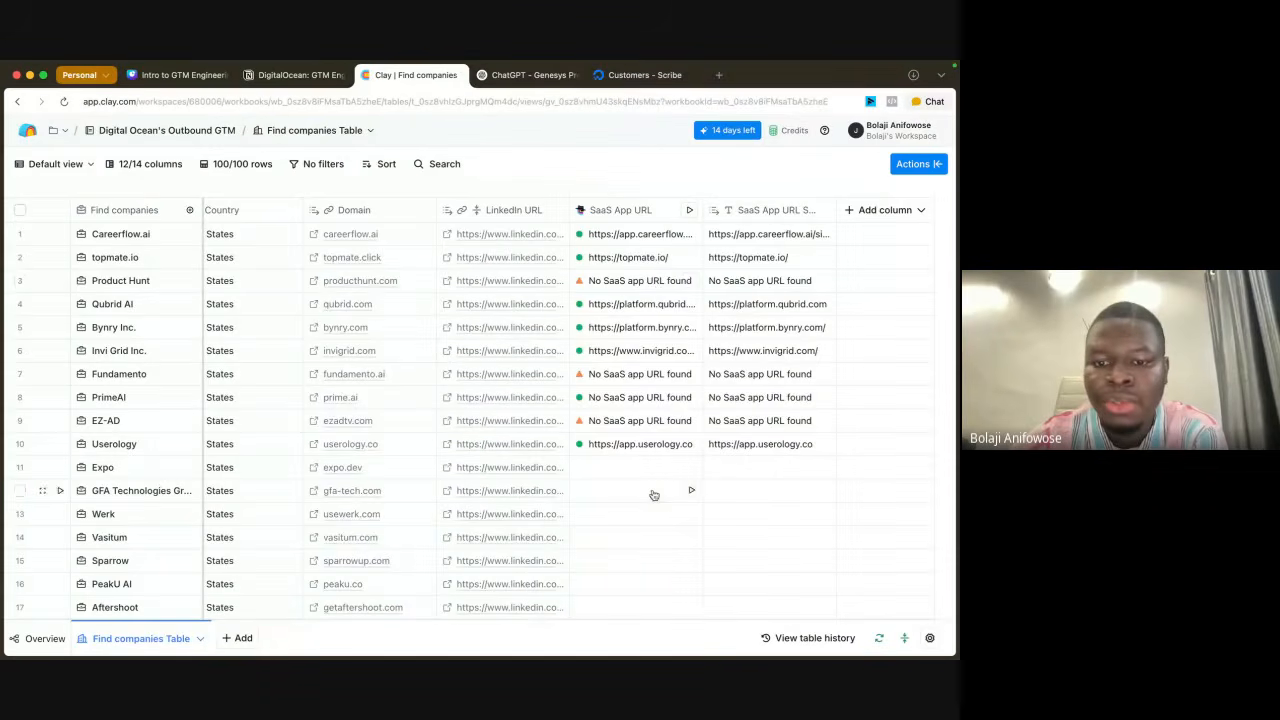
Step: Select the empty SaaS App URL cells from Expo to WrkSpot and run the WrkSpot cell
scroll(653, 495, down, 4)
drag(620, 297, 624, 537)
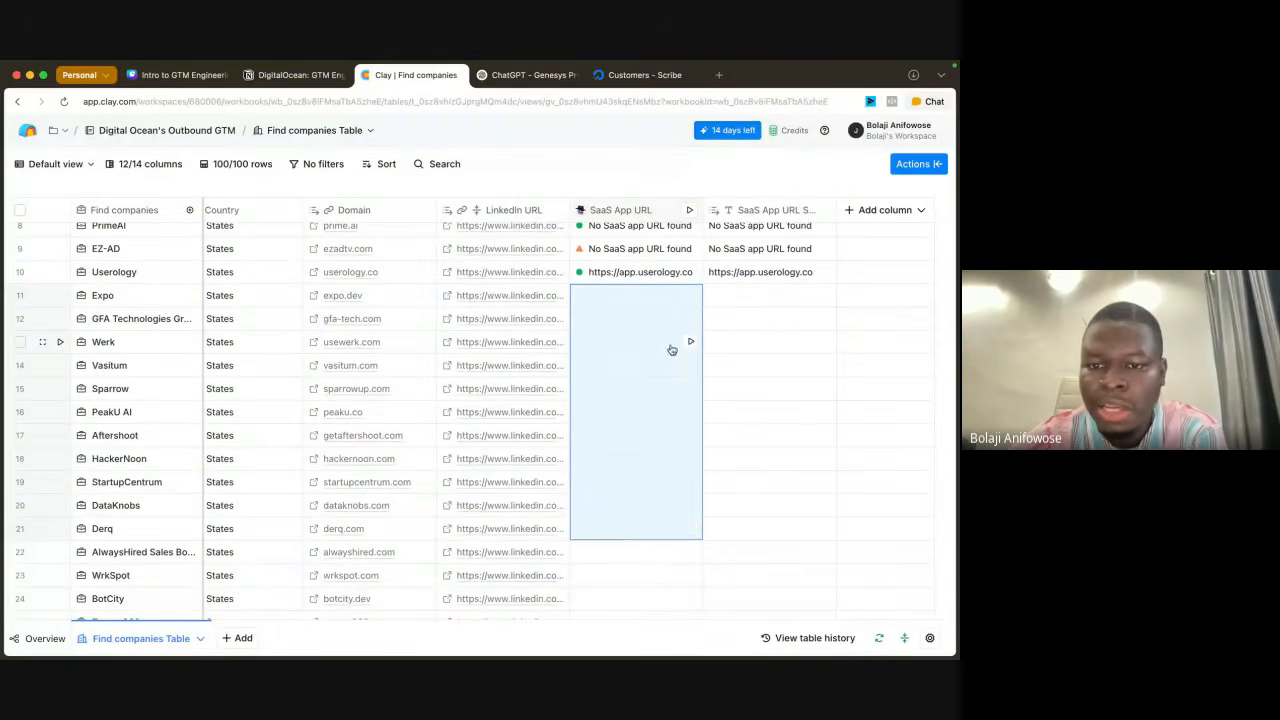
click(754, 322)
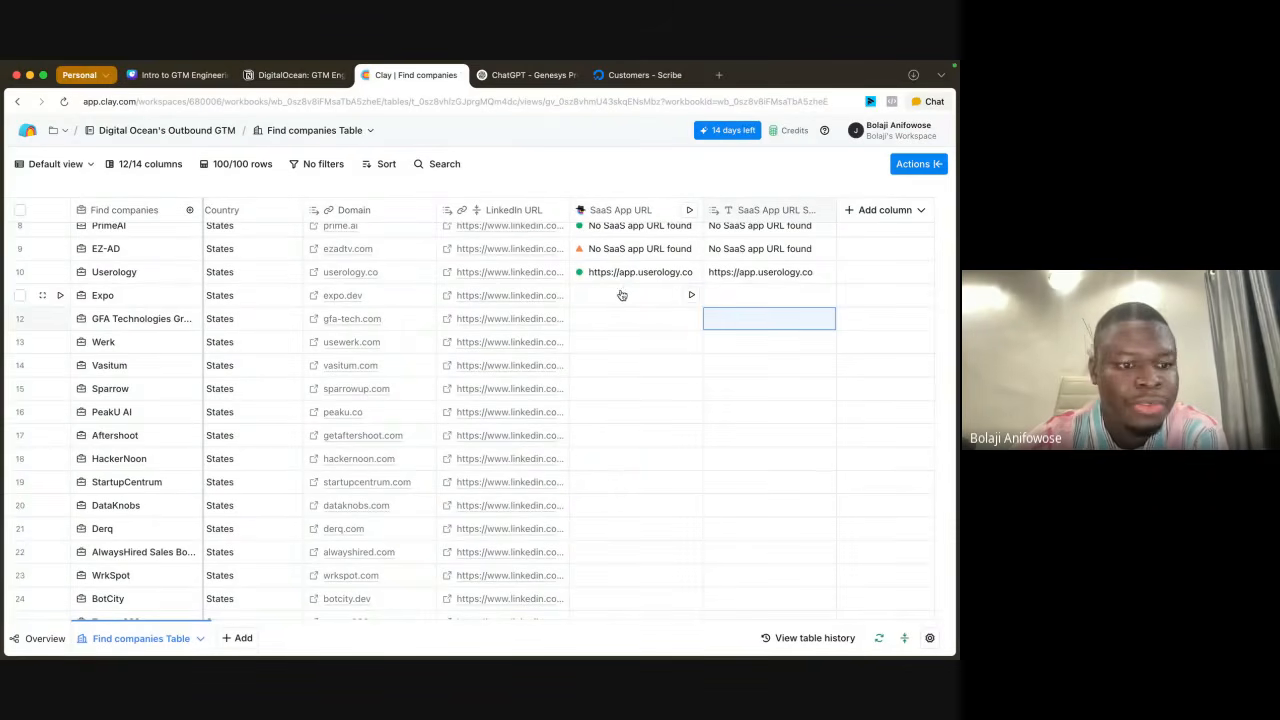
drag(626, 292, 640, 575)
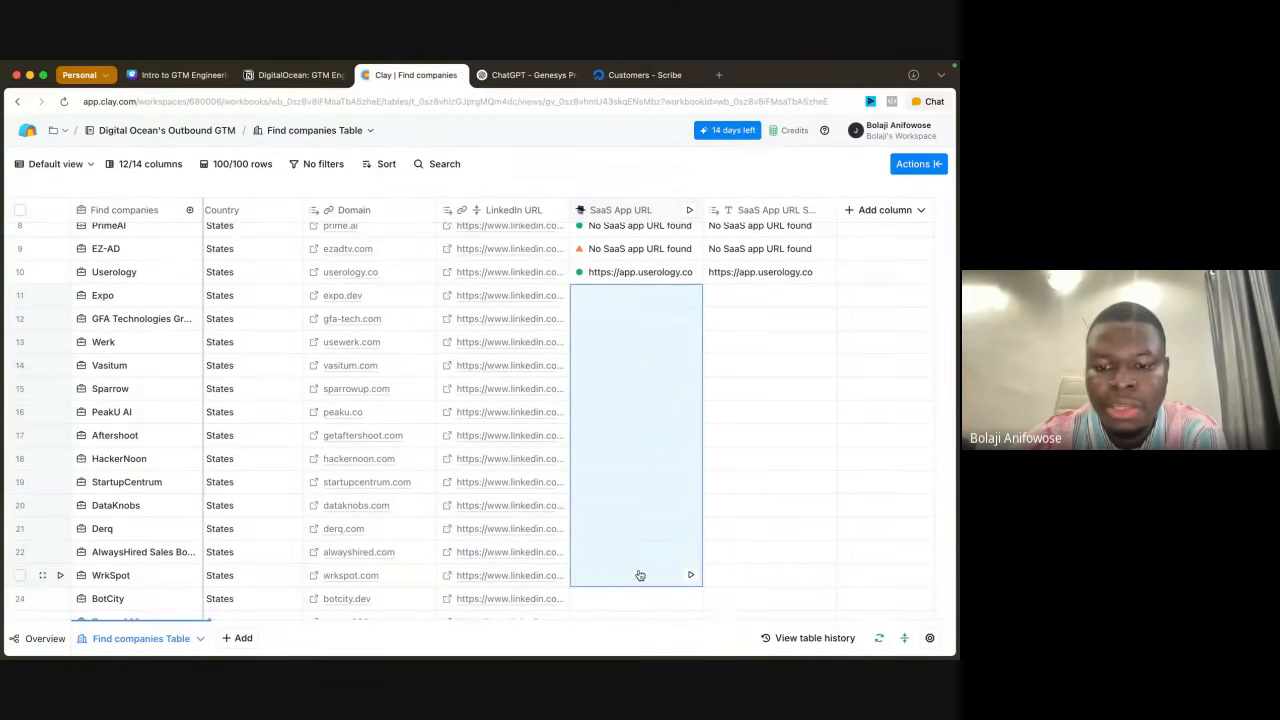
click(690, 575)
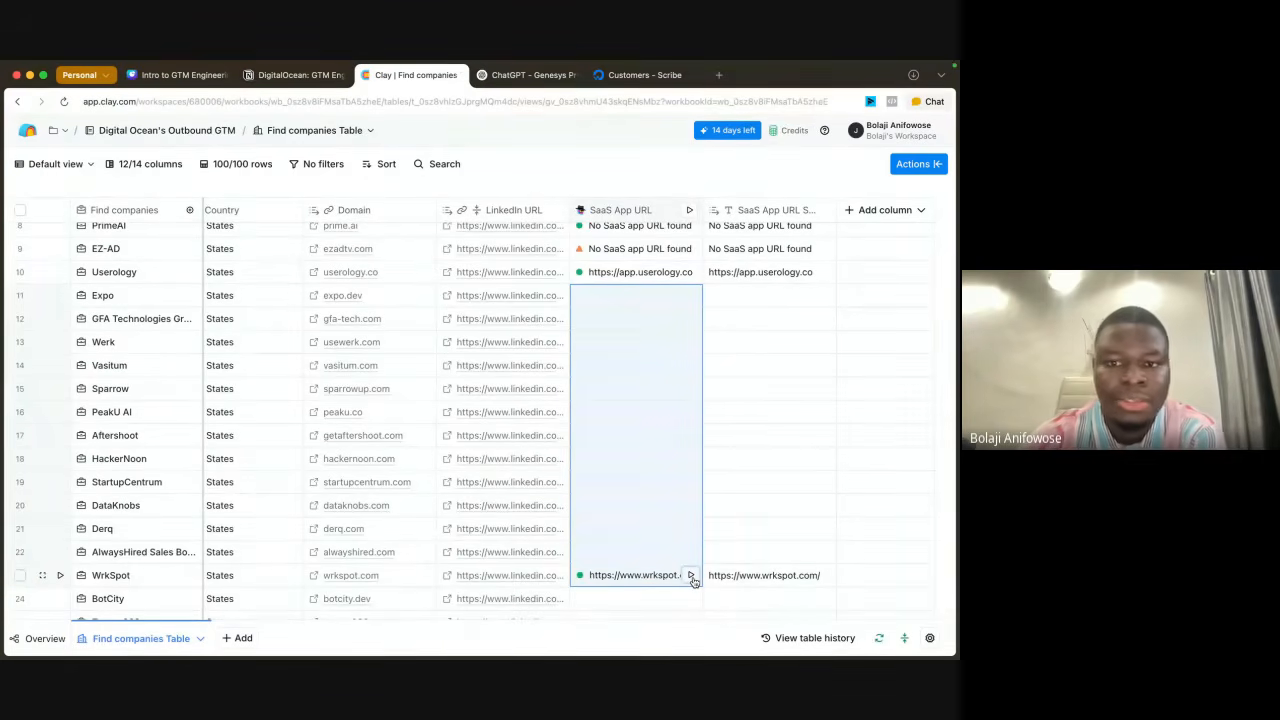
Step: Check the Expo row's SaaS App URL cell details and run that cell
scroll(665, 460, up, 4)
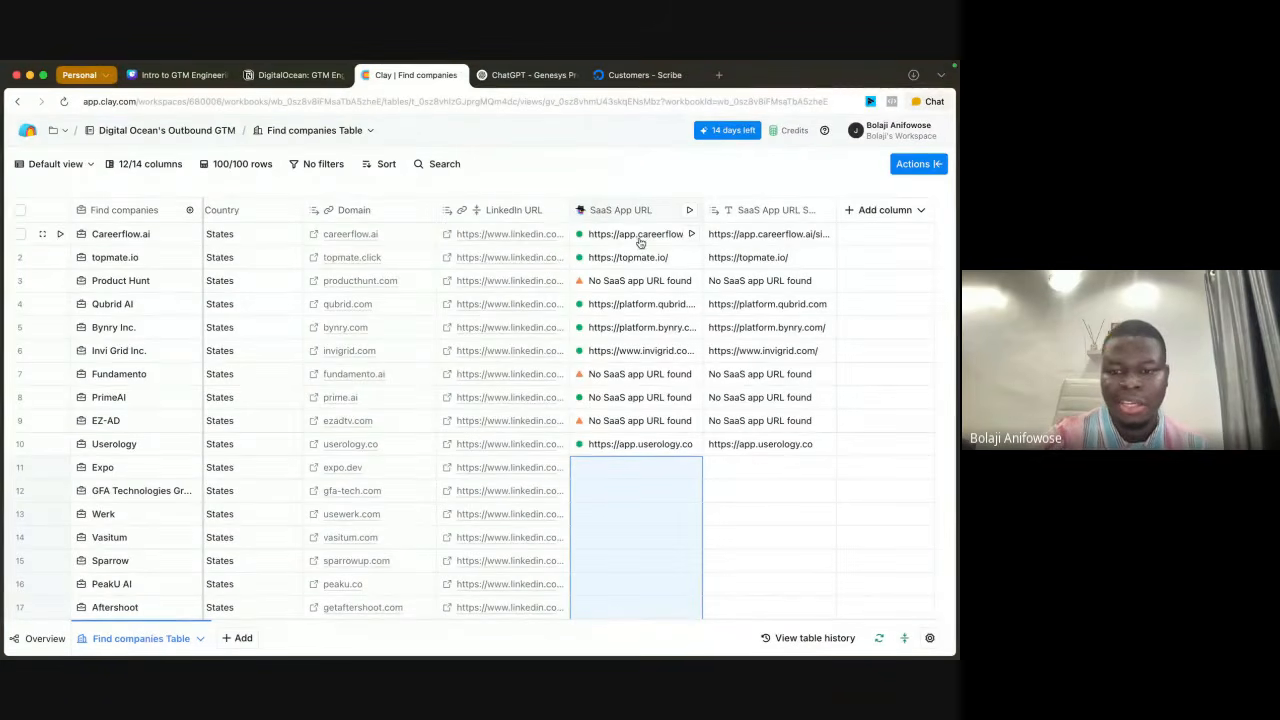
scroll(643, 489, down, 5)
scroll(657, 303, up, 5)
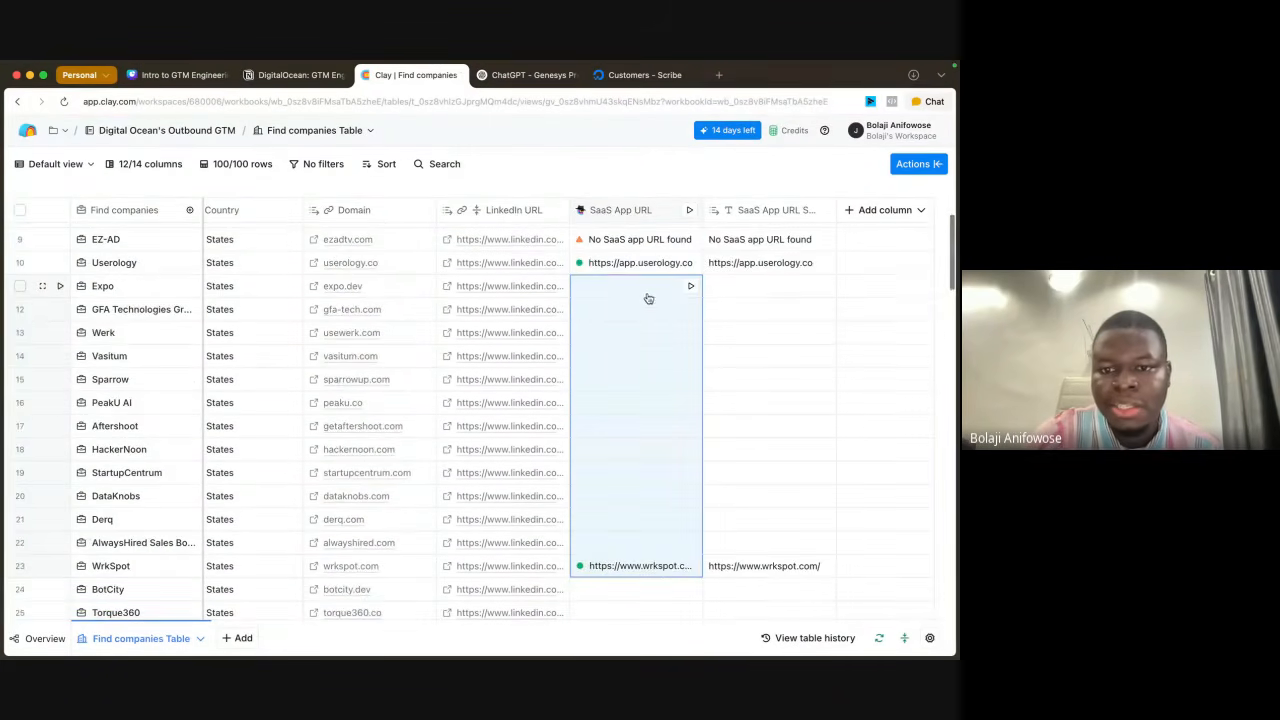
click(642, 292)
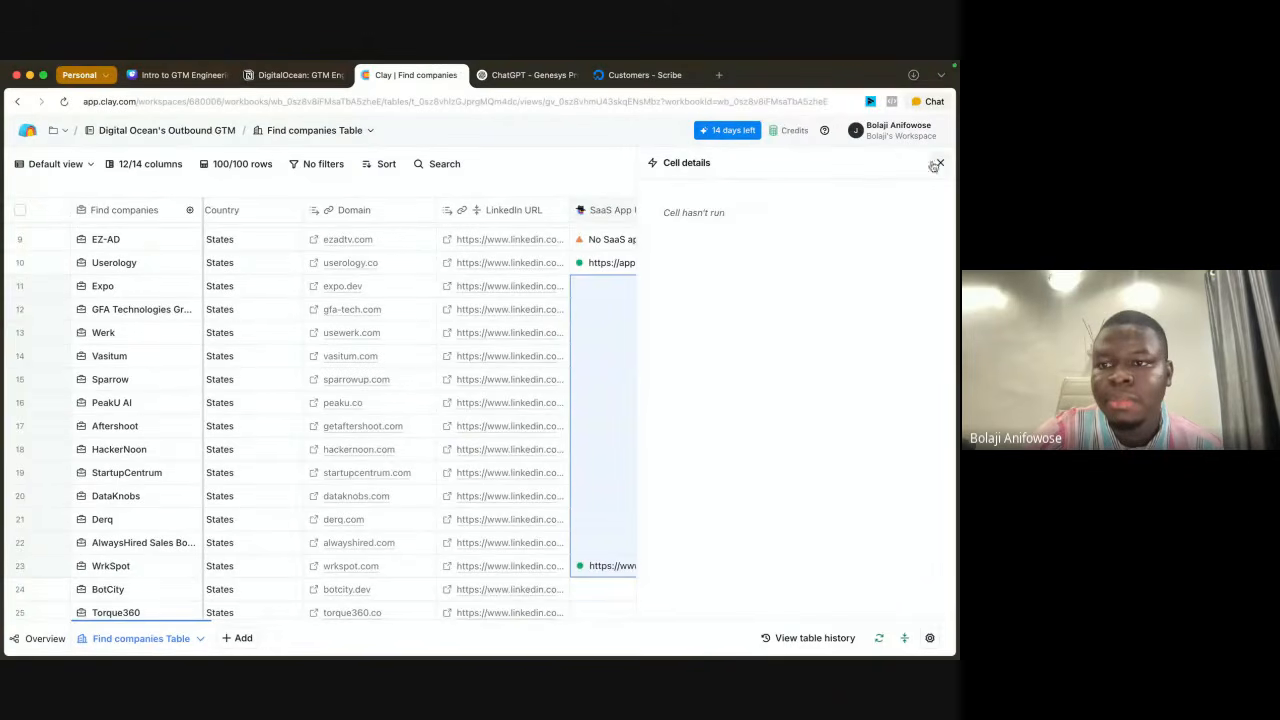
click(939, 162)
click(690, 287)
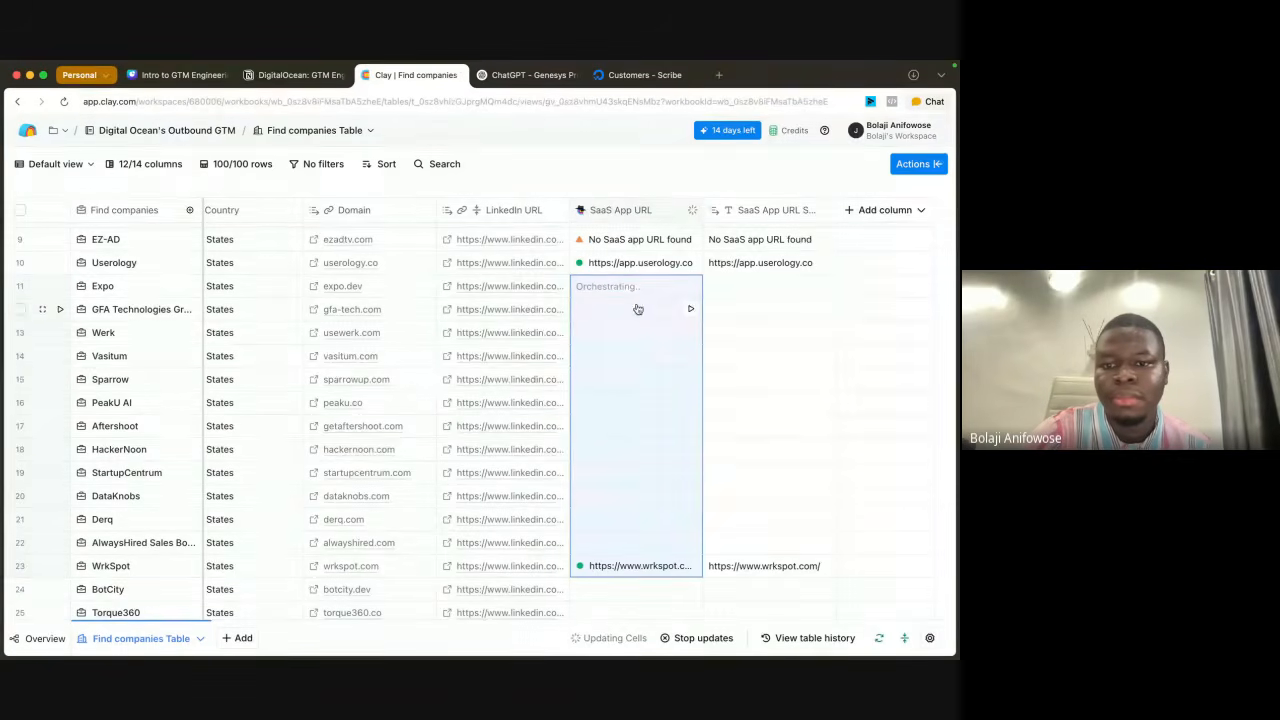
Step: Select the SaaS App URL cells from row 12 to row 22 and run the cell in row 22
click(789, 455)
drag(626, 307, 632, 540)
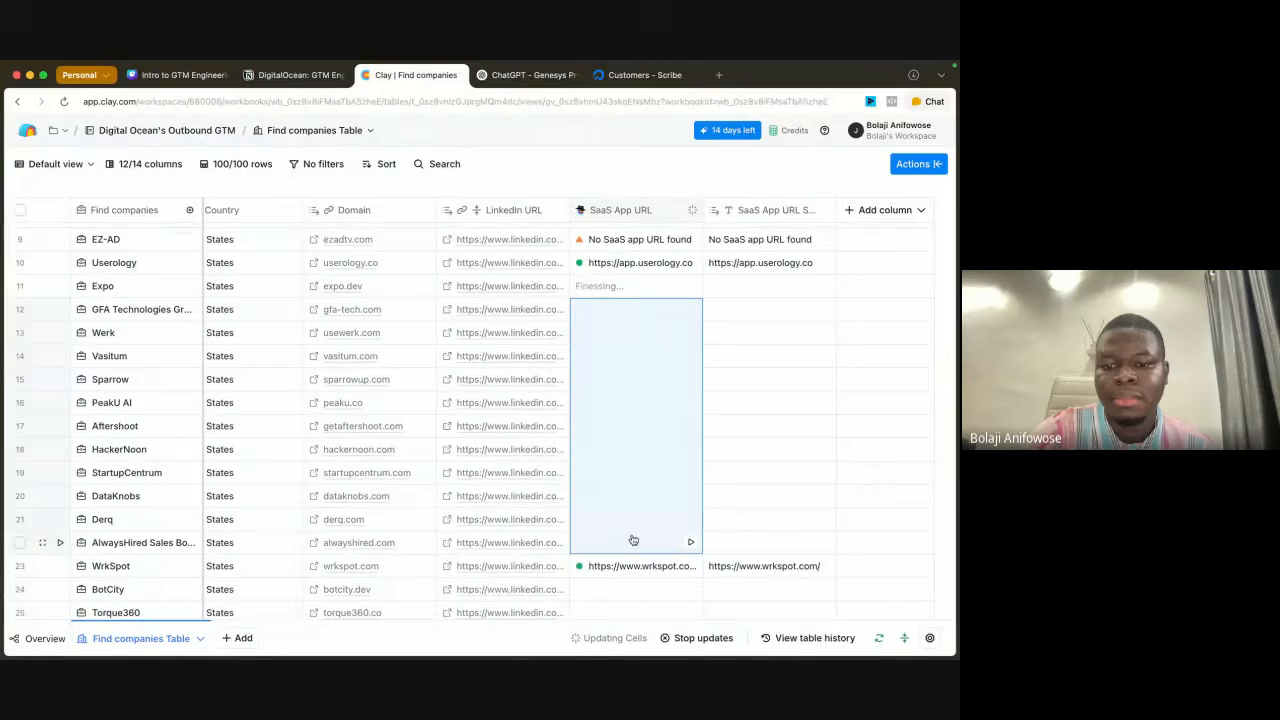
click(691, 543)
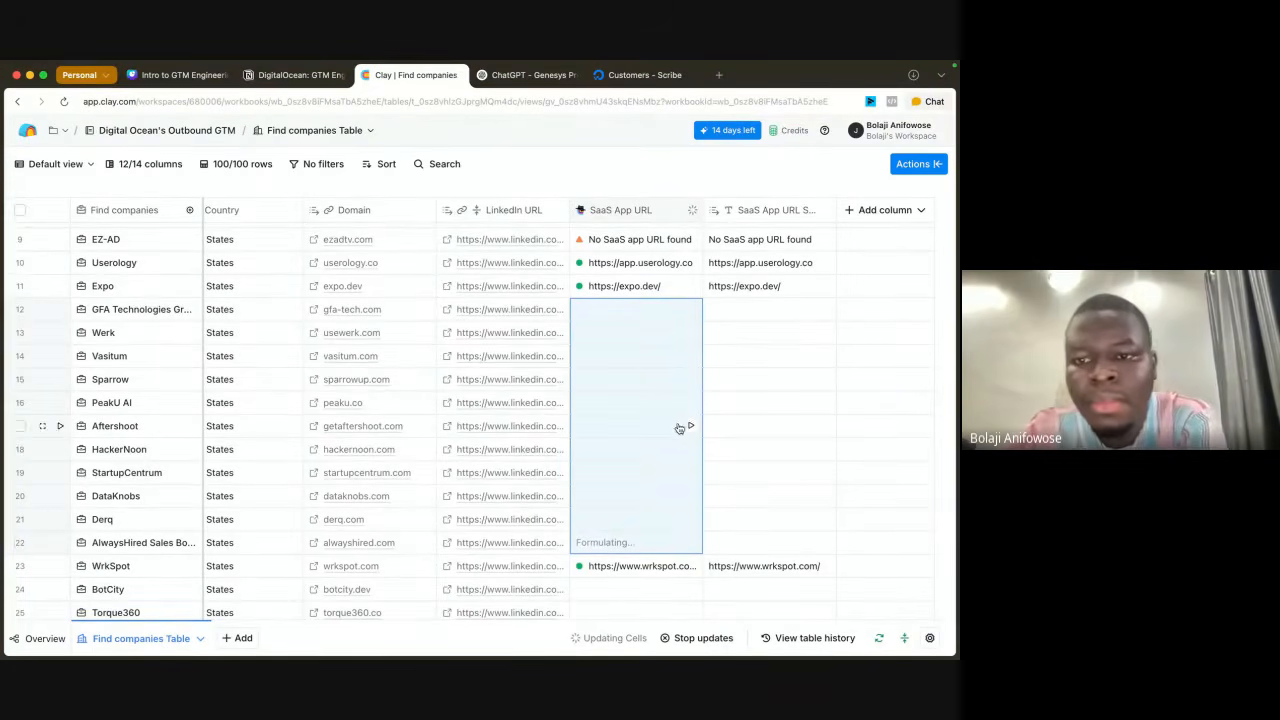
Step: Check the SaaS App URL column's options and look over the results in the processed rows
scroll(700, 335, up, 5)
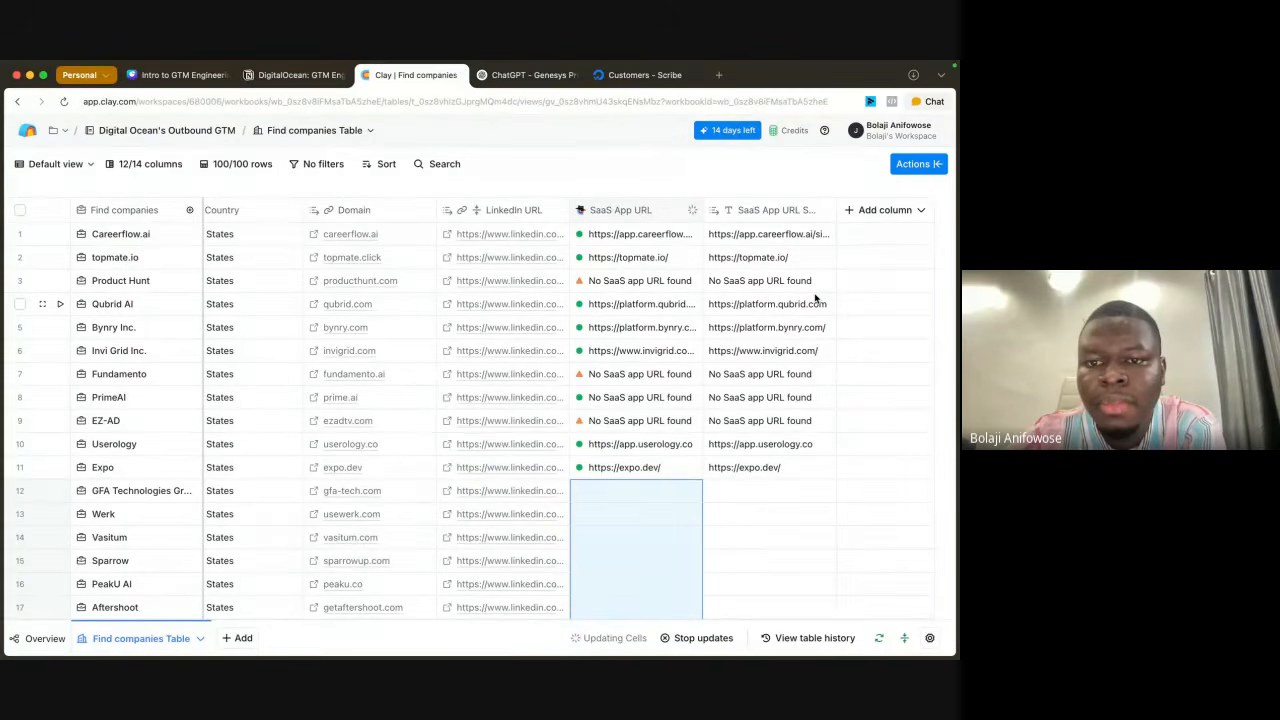
click(633, 213)
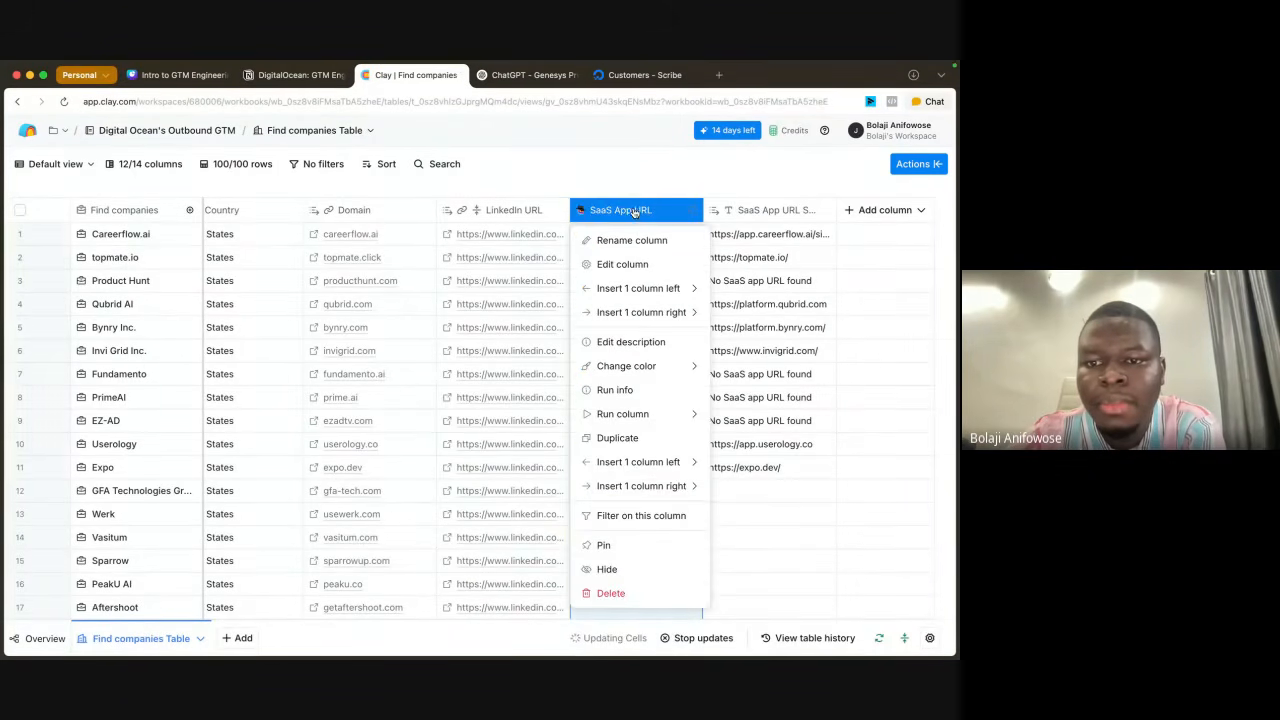
click(632, 176)
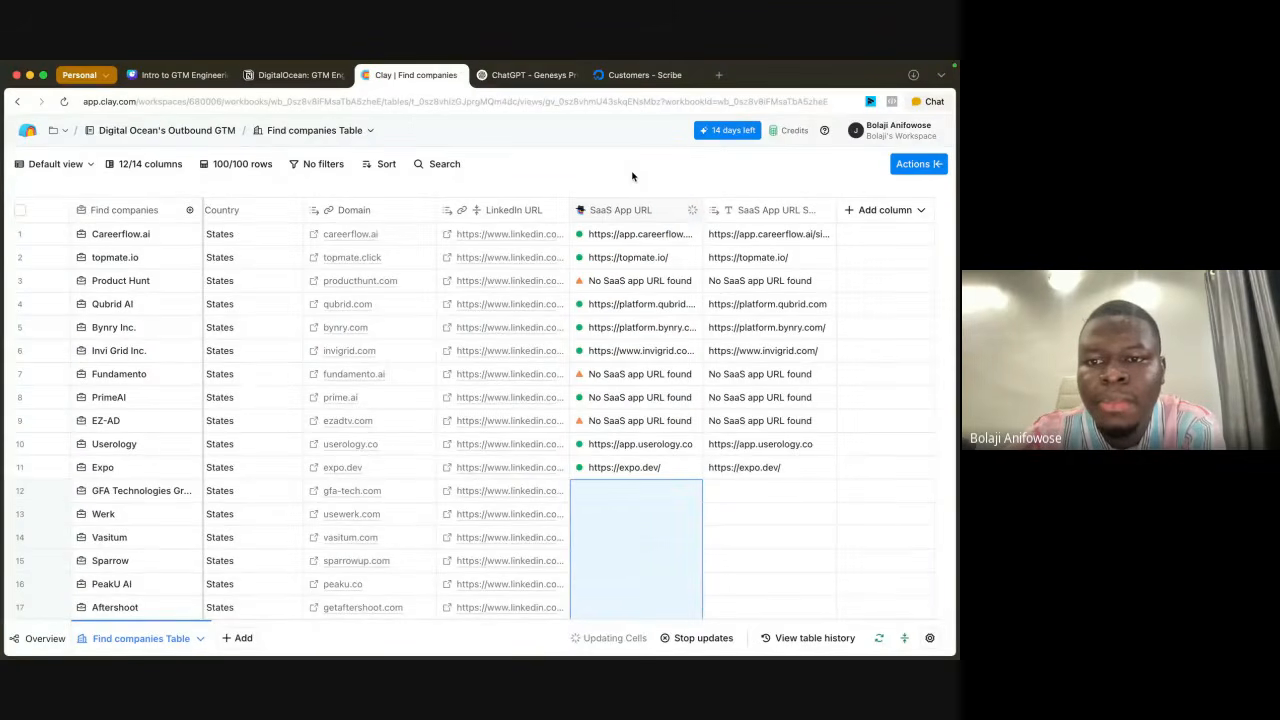
scroll(795, 357, down, 2)
scroll(795, 357, down, 5)
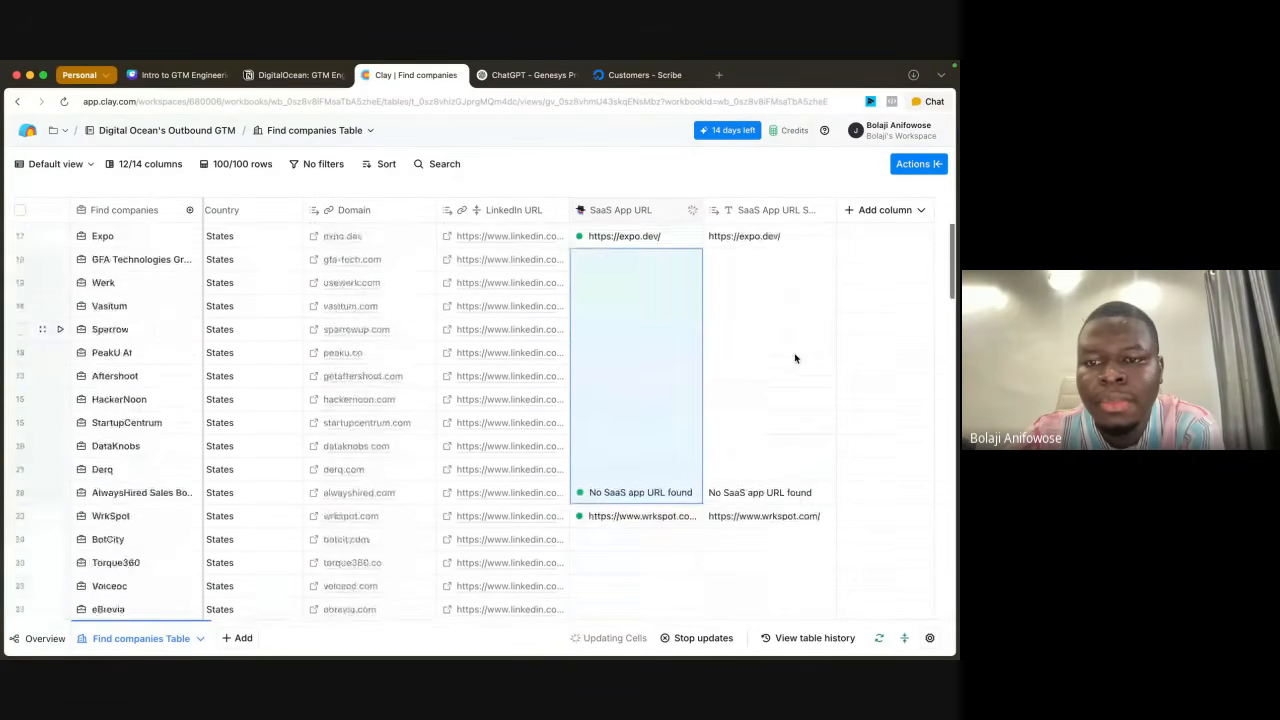
scroll(795, 357, up, 3)
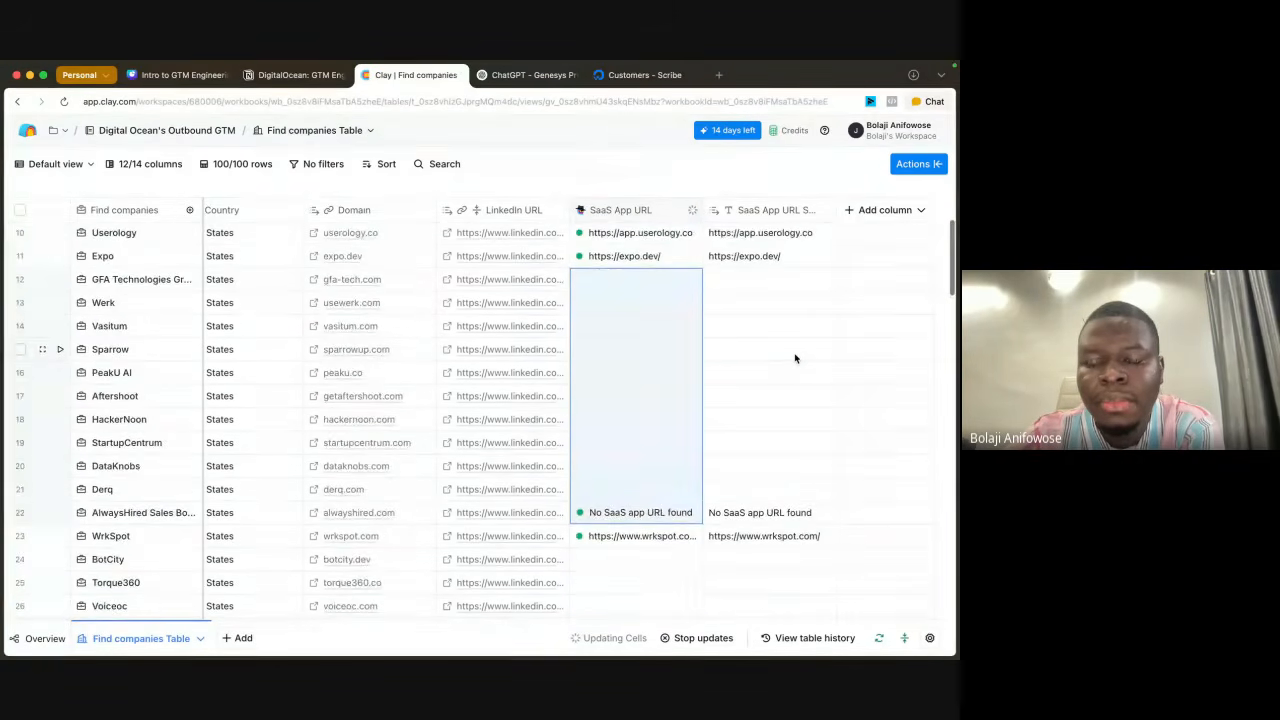
scroll(795, 357, up, 5)
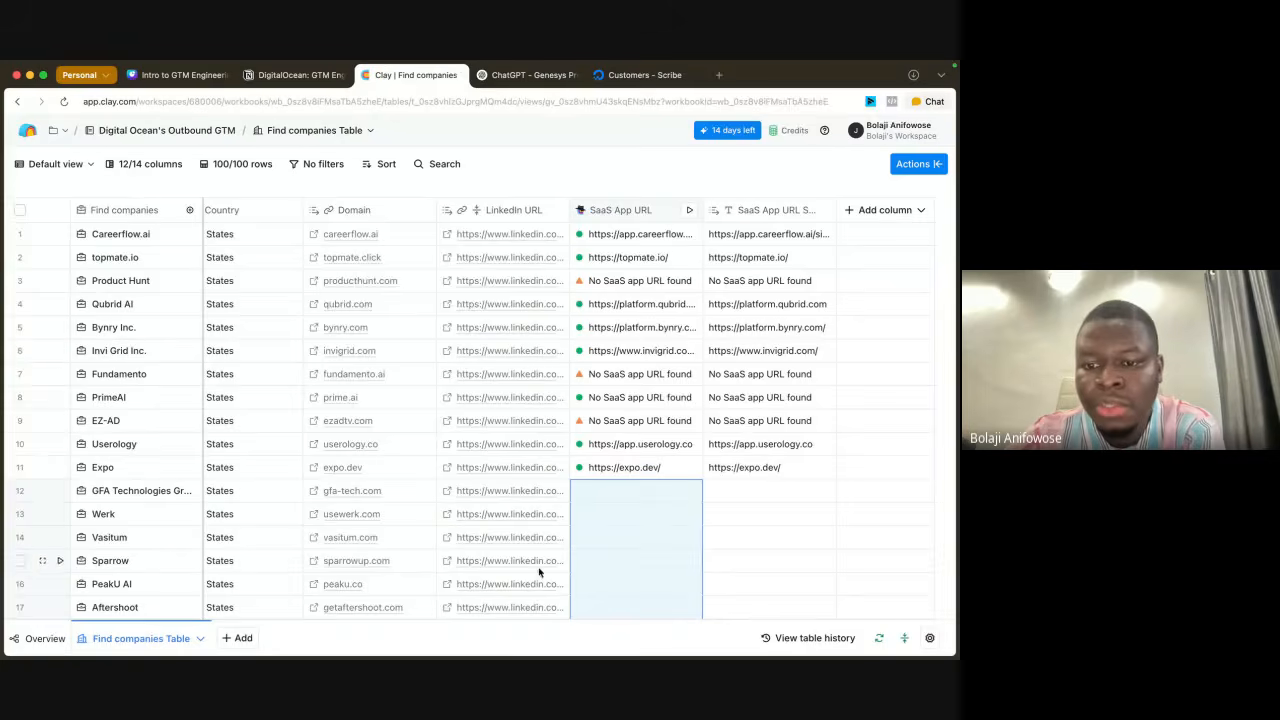
Step: Reload the table, select the empty SaaS App URL cells from row 12 to Derq, and run the Derq cell
scroll(641, 403, down, 3)
drag(643, 333, 636, 547)
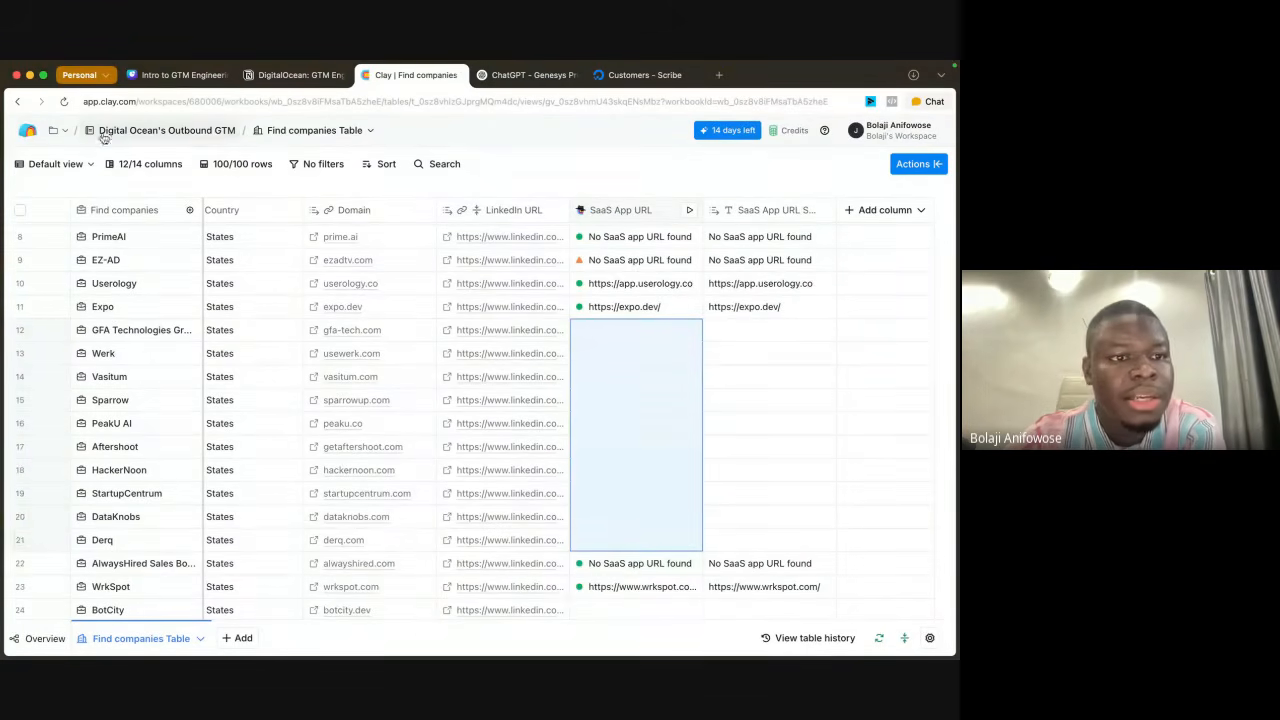
click(63, 102)
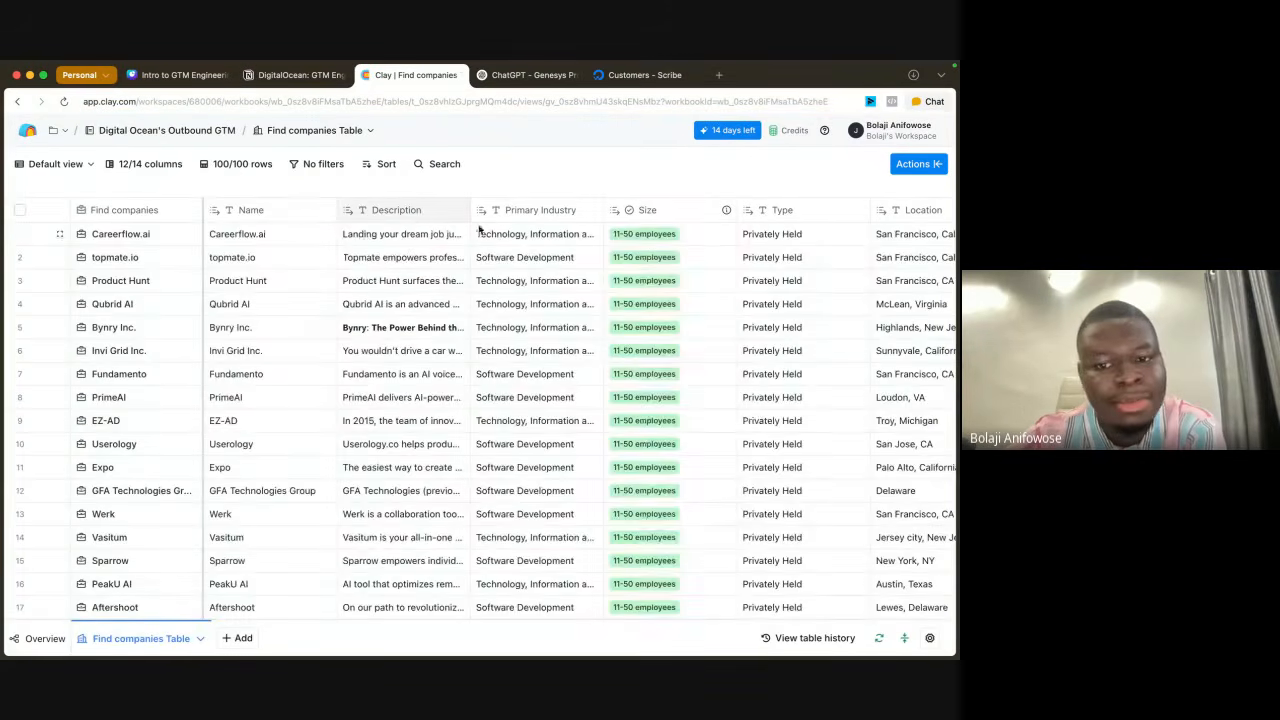
scroll(762, 355, right, 10)
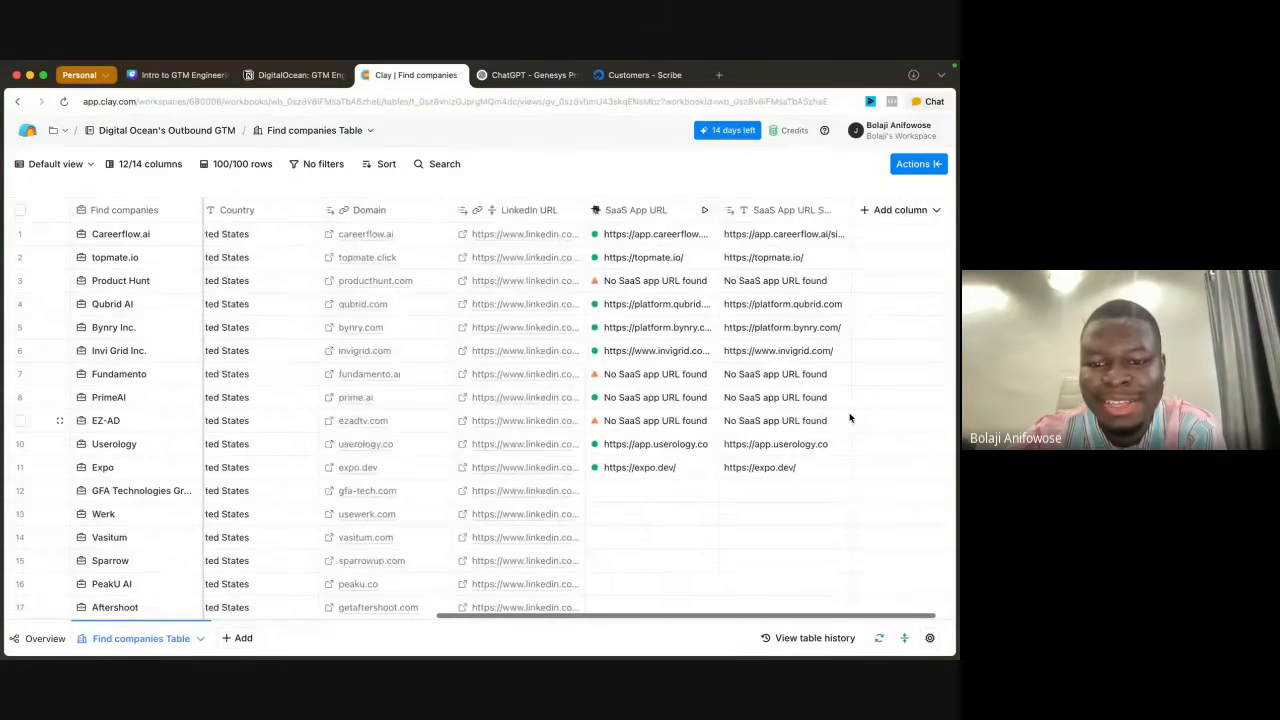
scroll(716, 421, down, 5)
scroll(666, 400, up, 2)
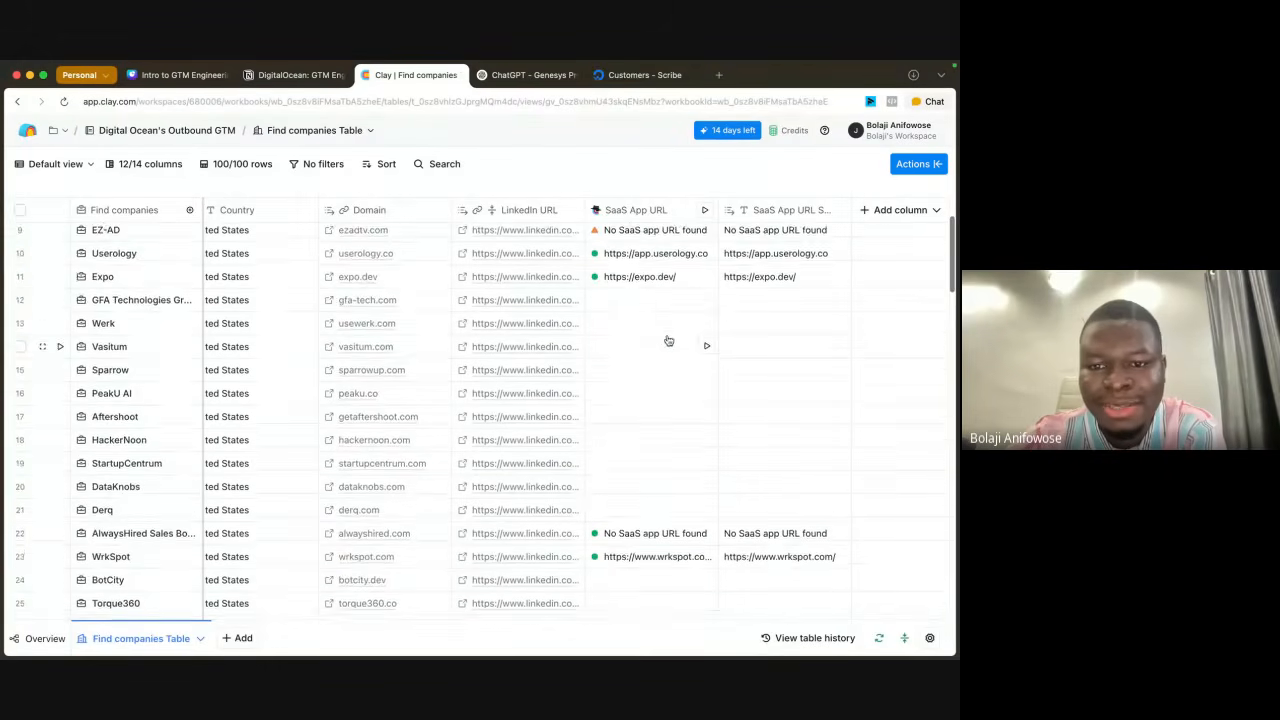
drag(636, 305, 650, 521)
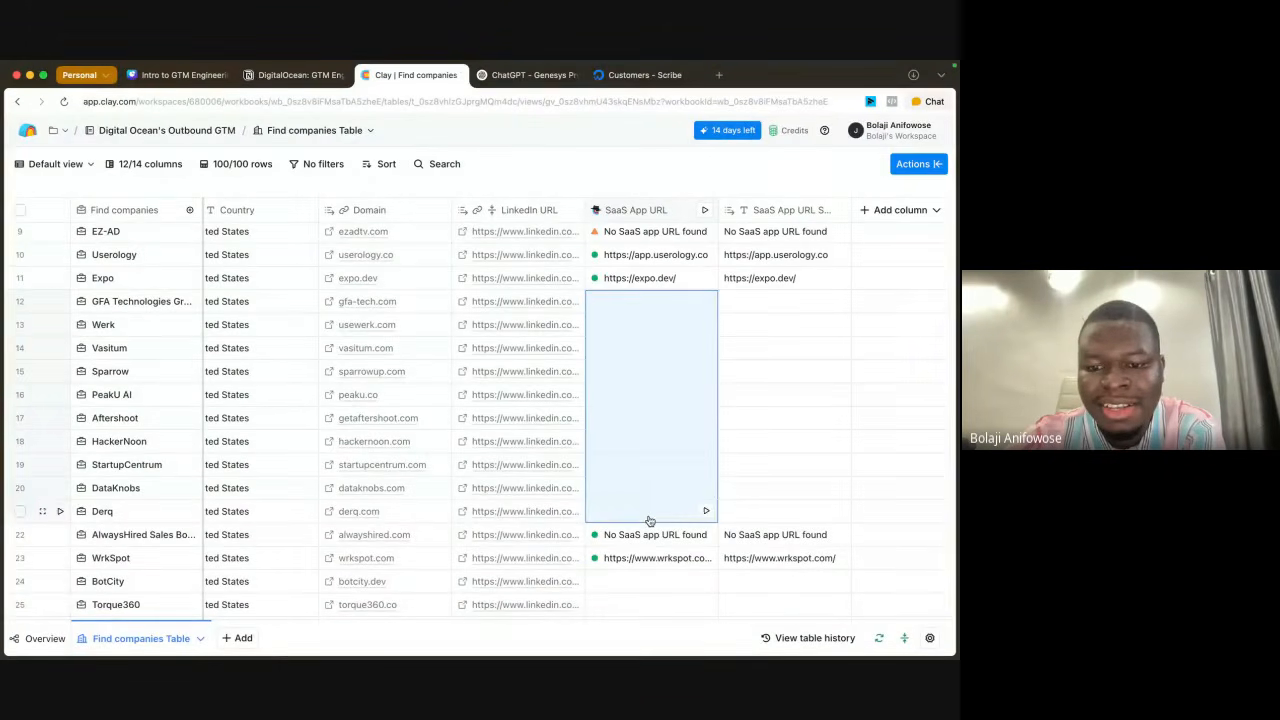
click(705, 512)
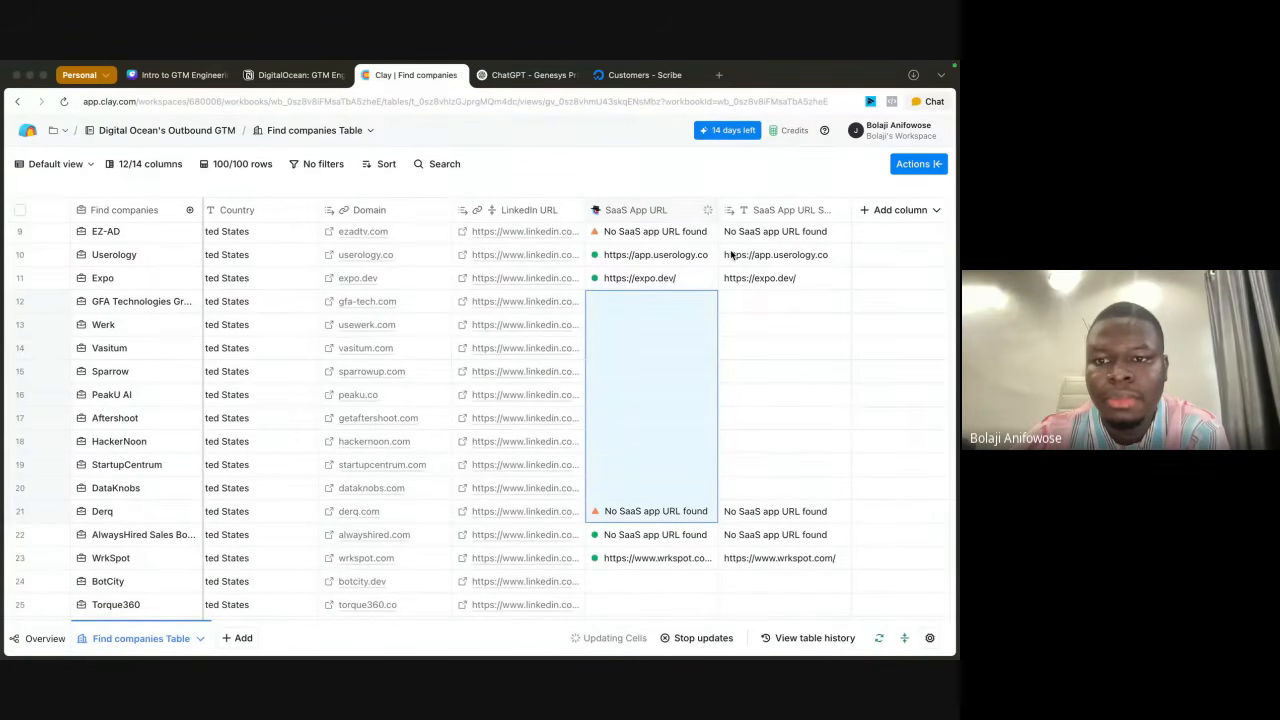
Step: Select the remaining empty SaaS App URL cells from row 12 to DataKnobs and run the DataKnobs cell
mouse_move(675, 65)
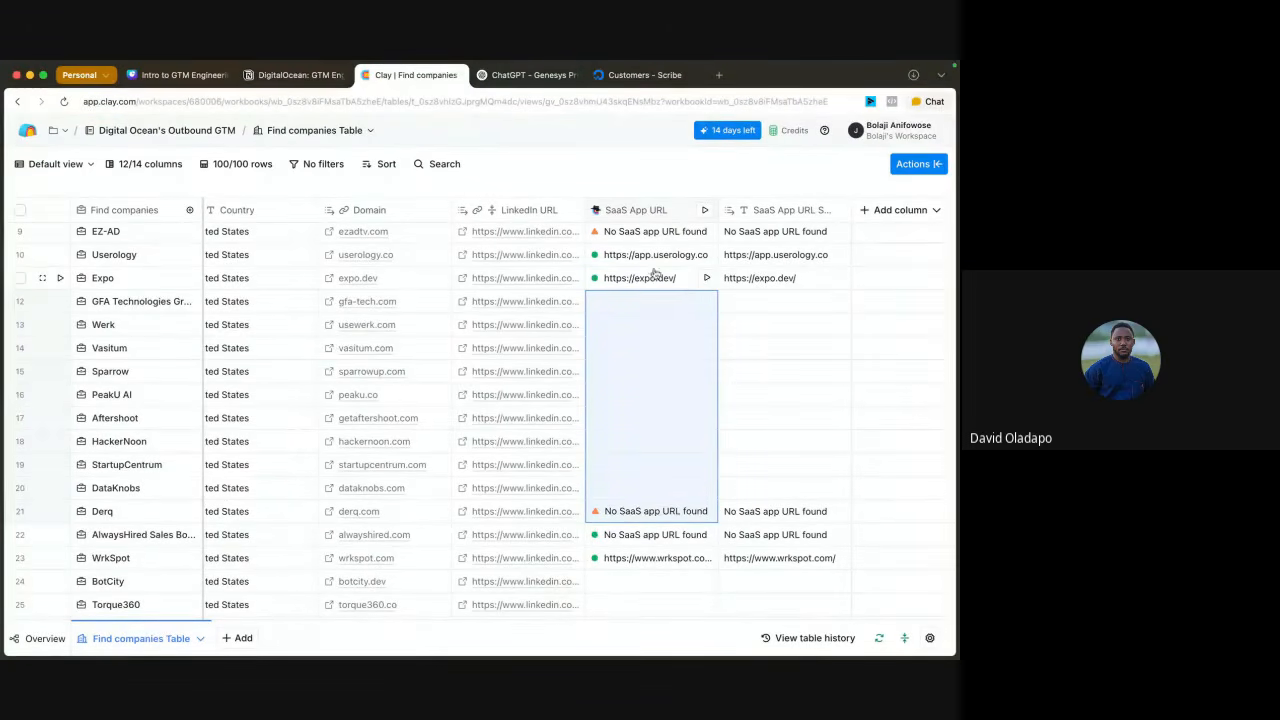
click(665, 586)
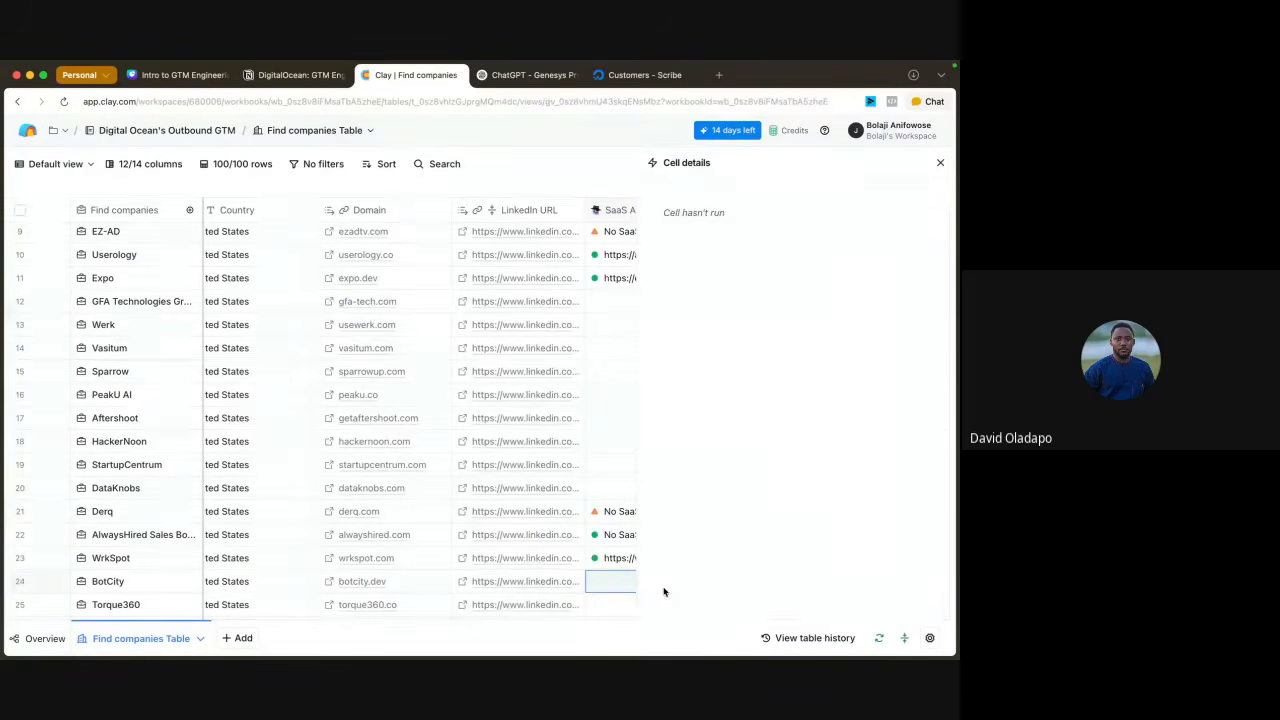
click(940, 162)
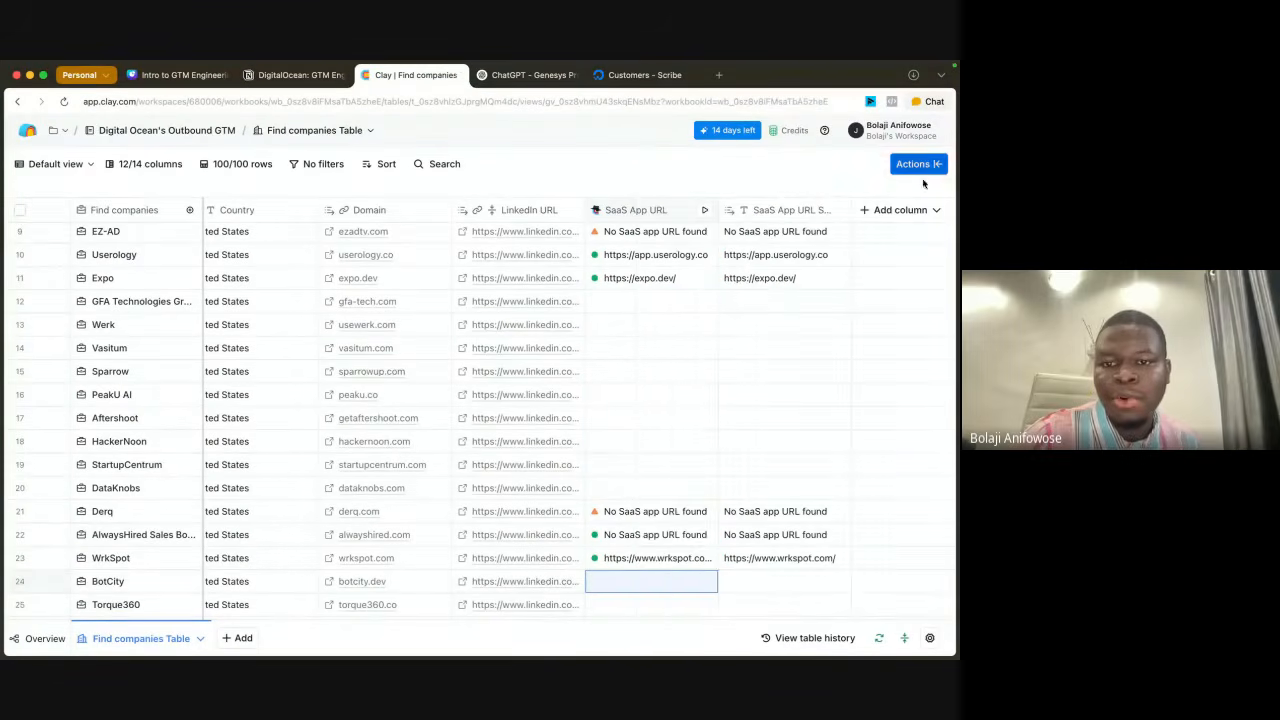
drag(655, 301, 652, 500)
click(706, 488)
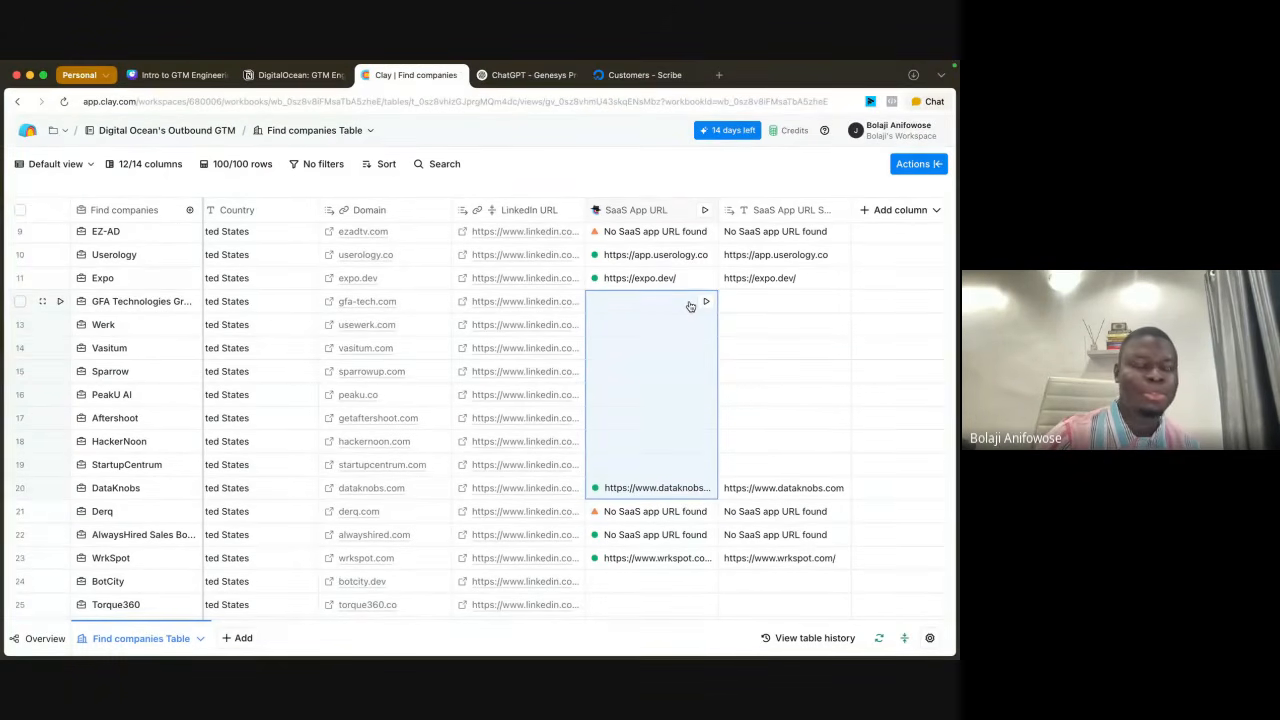
Step: Select the SaaS App URL cells from row 12 to StartupCentrum, run the StartupCentrum cell and check its result
click(755, 301)
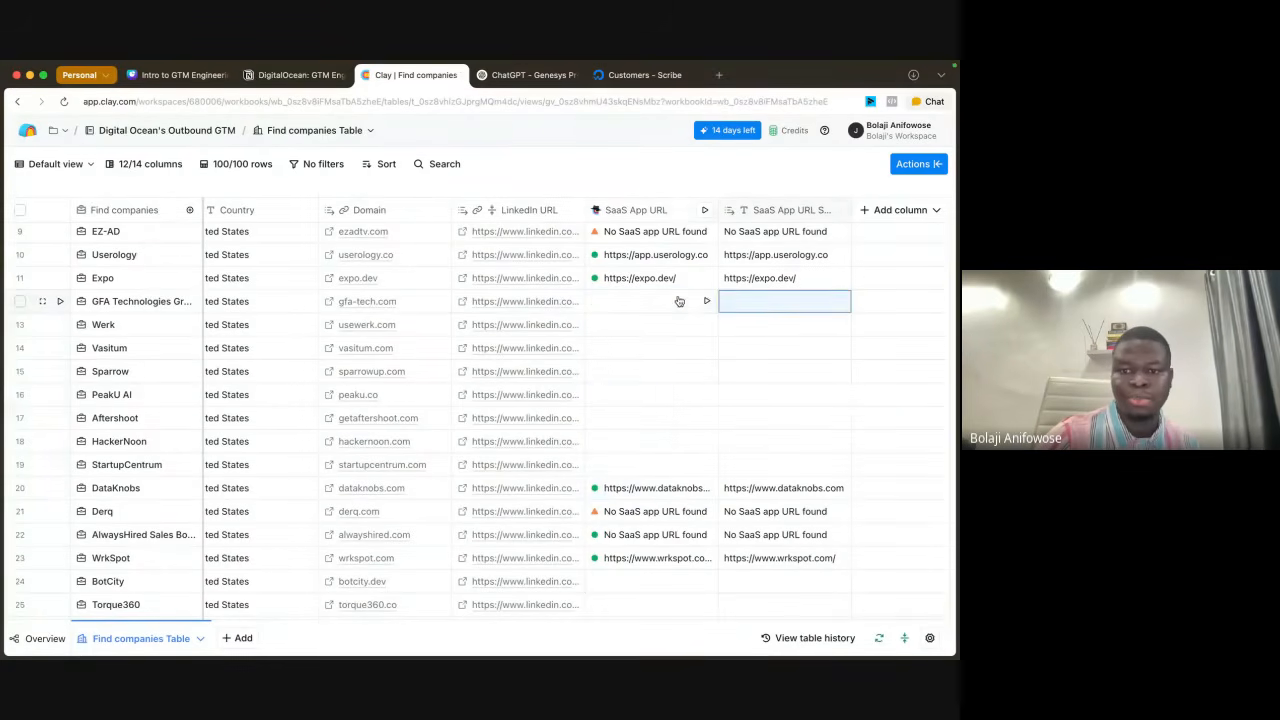
drag(679, 301, 666, 478)
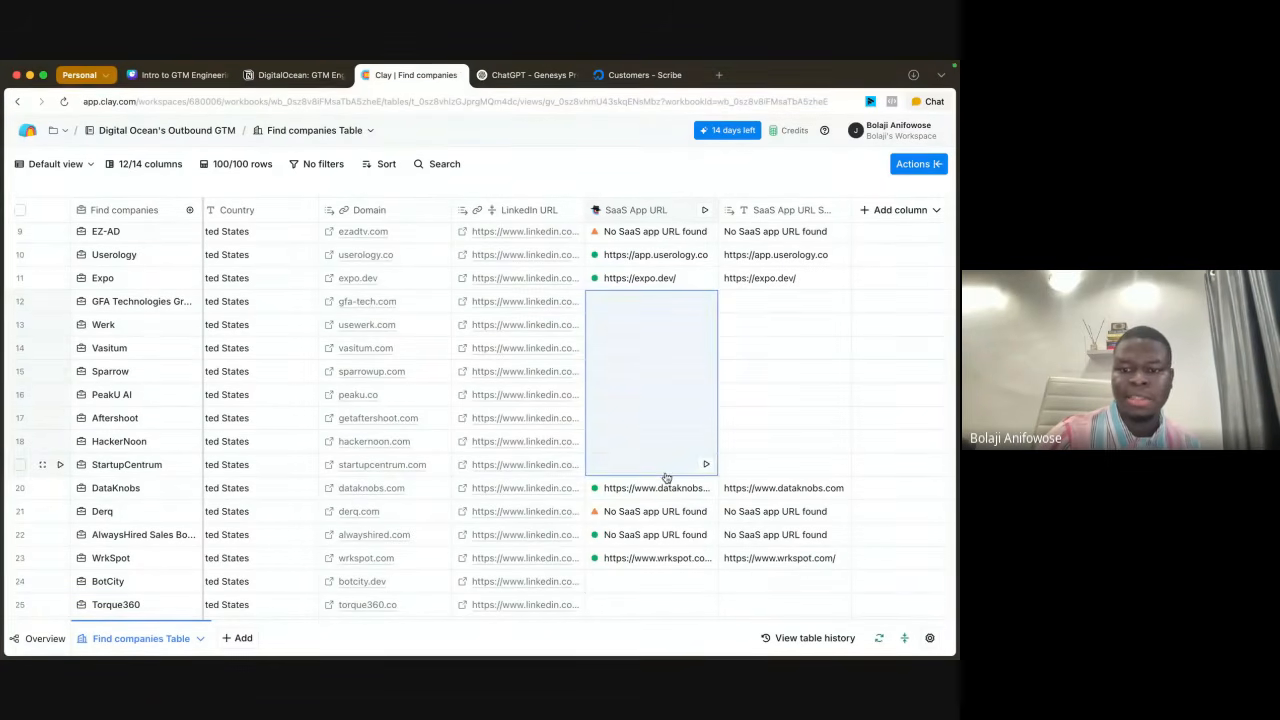
click(706, 465)
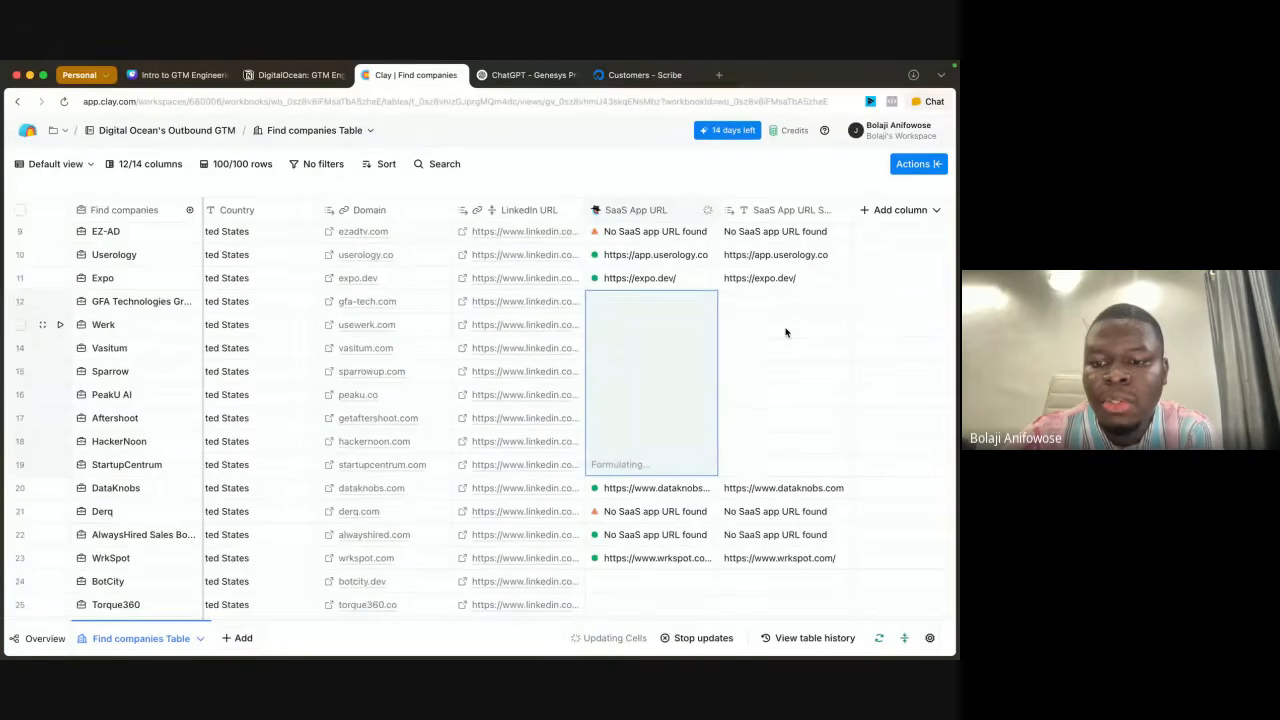
scroll(786, 334, up, 2)
scroll(666, 443, up, 3)
scroll(632, 529, down, 5)
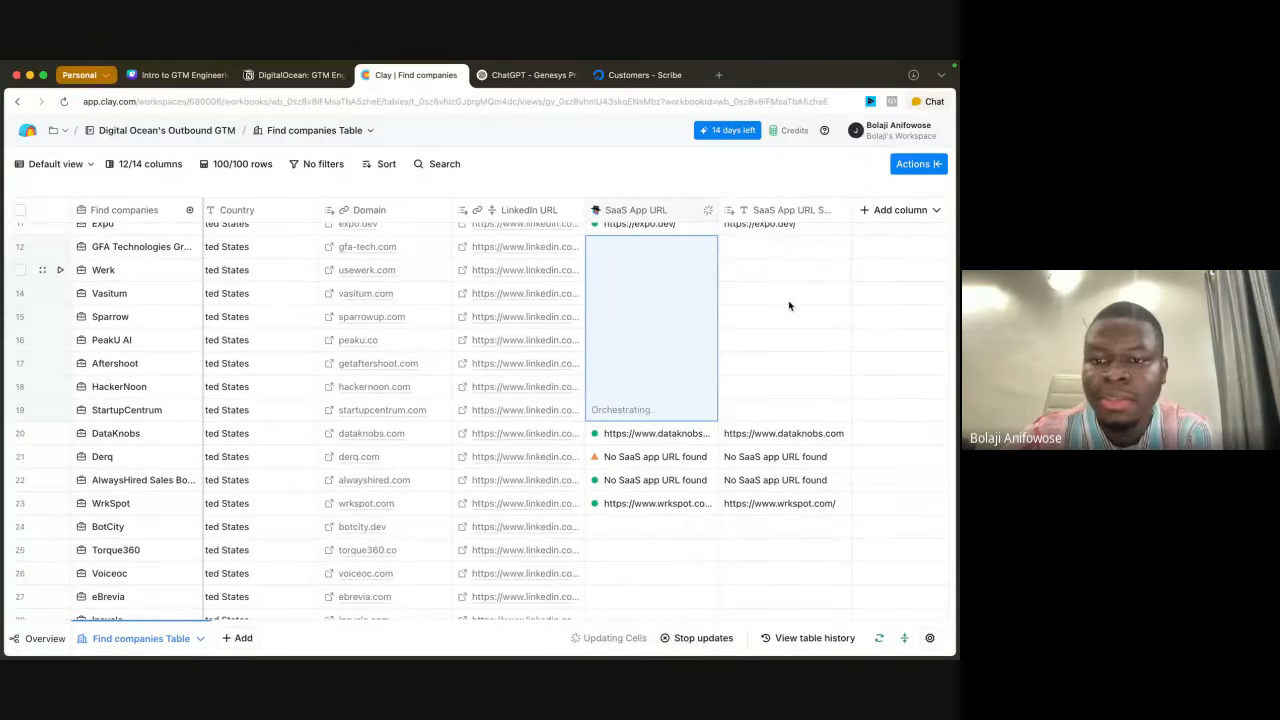
scroll(800, 327, up, 1)
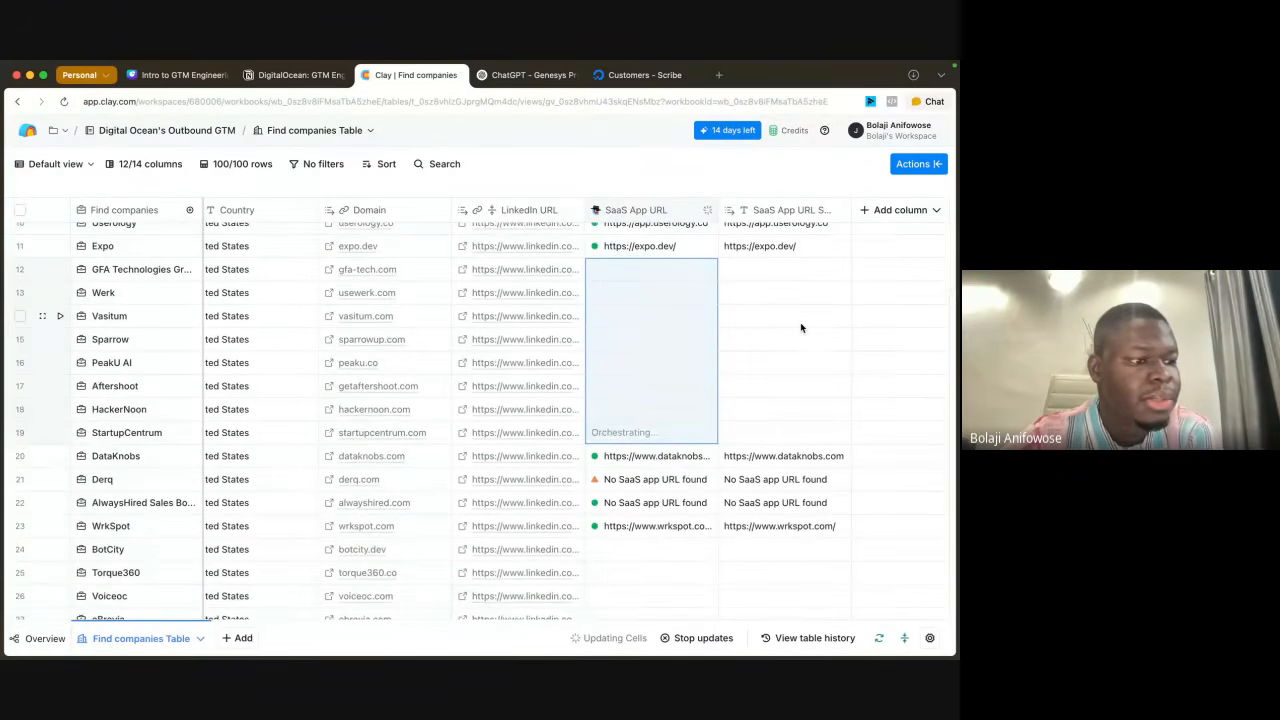
scroll(800, 328, up, 1)
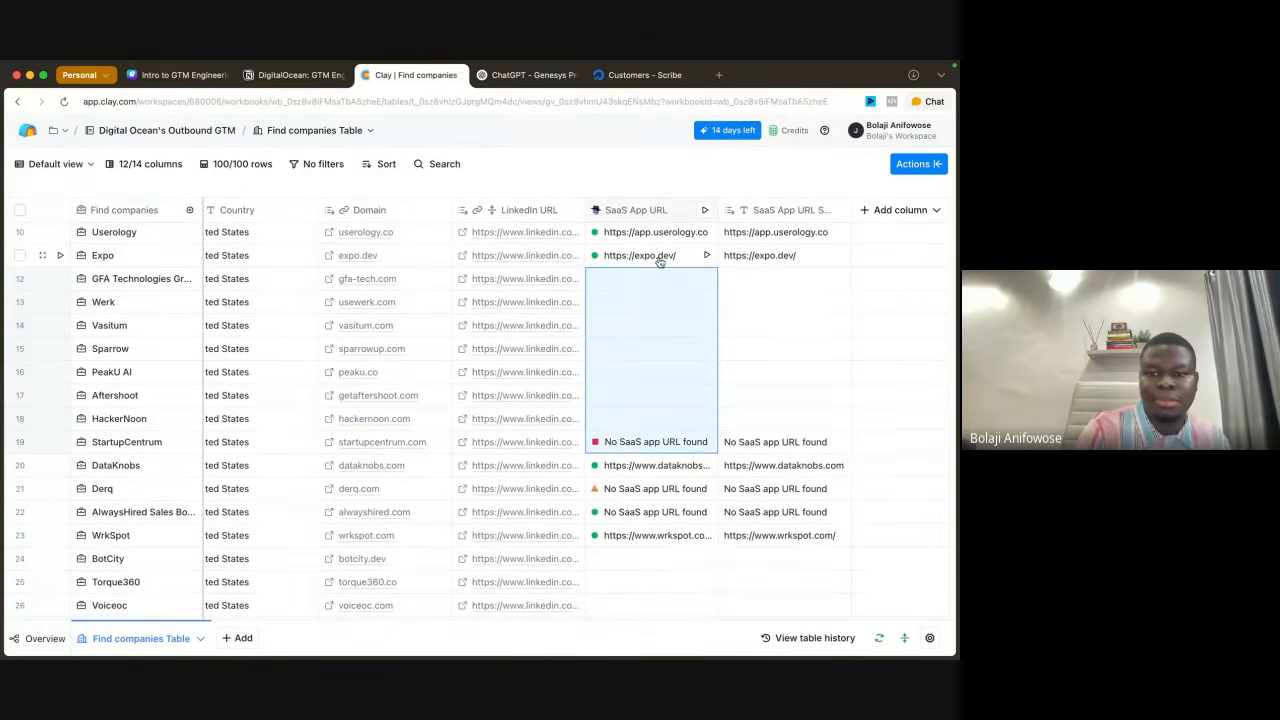
Step: Run the SaaS App URL cells one by one for rows 12 to 18, from GFA Technologies to HackerNoon
click(658, 292)
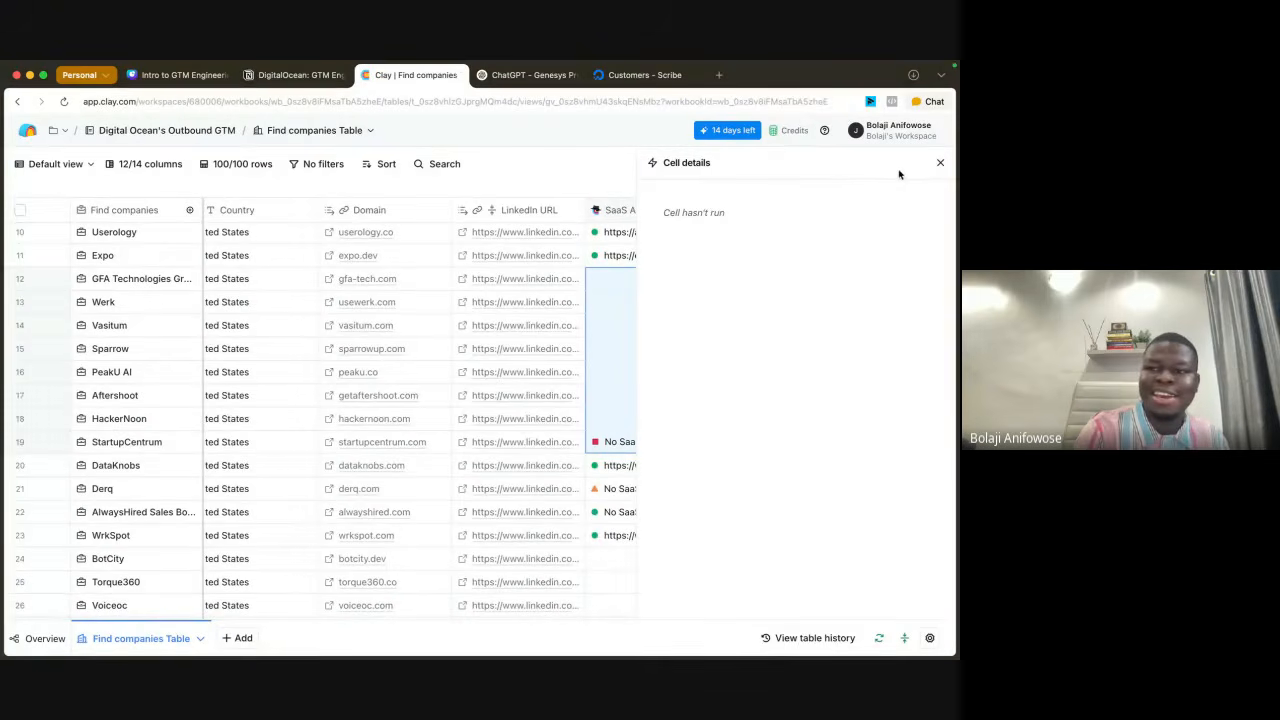
click(941, 163)
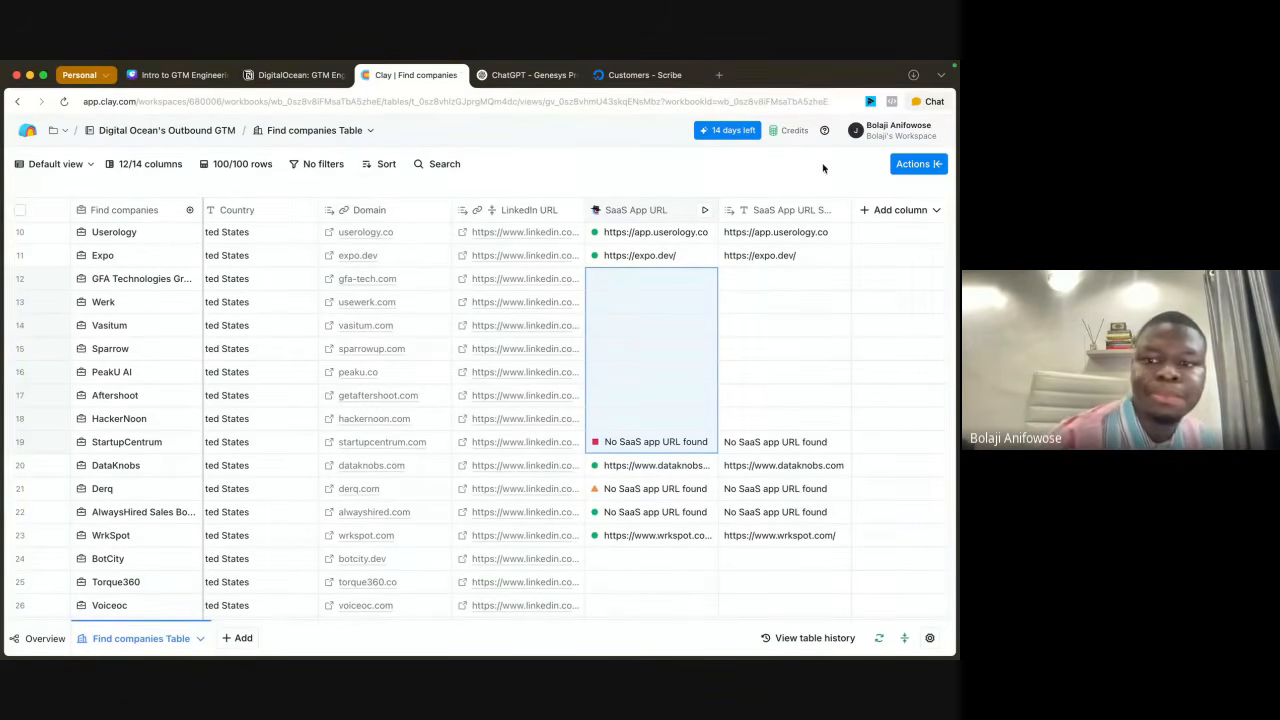
click(736, 287)
click(702, 283)
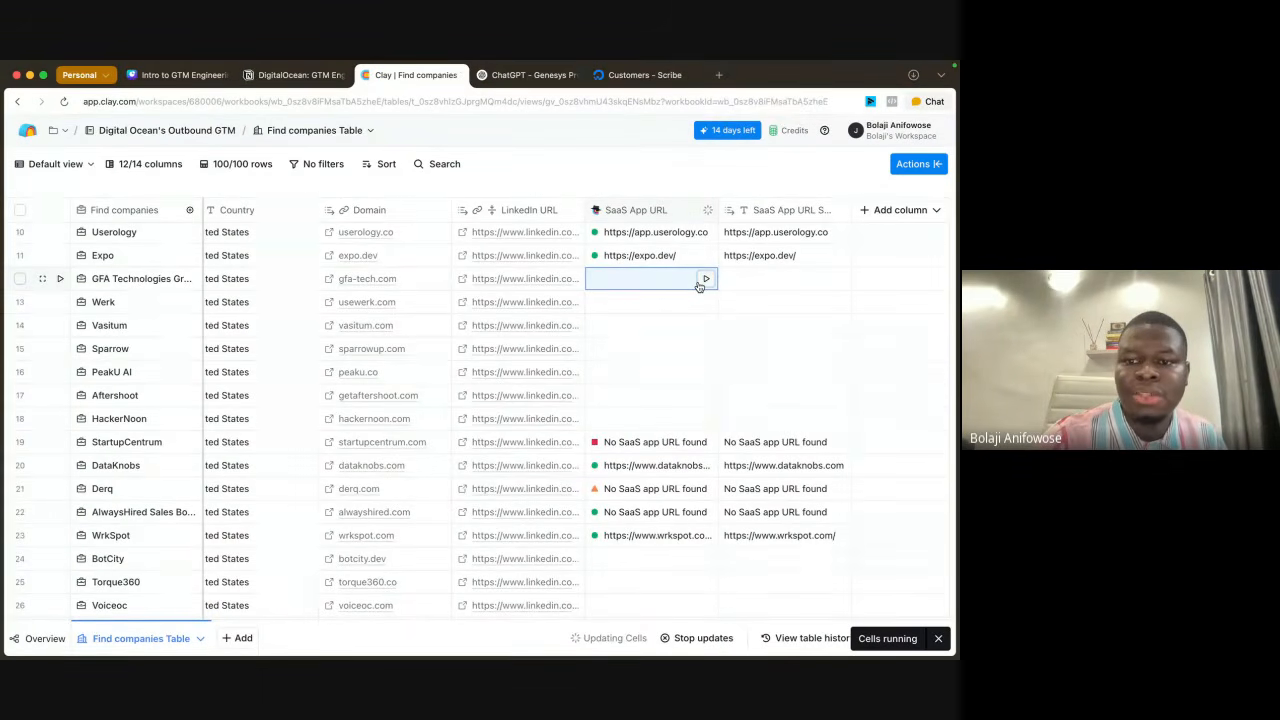
click(703, 306)
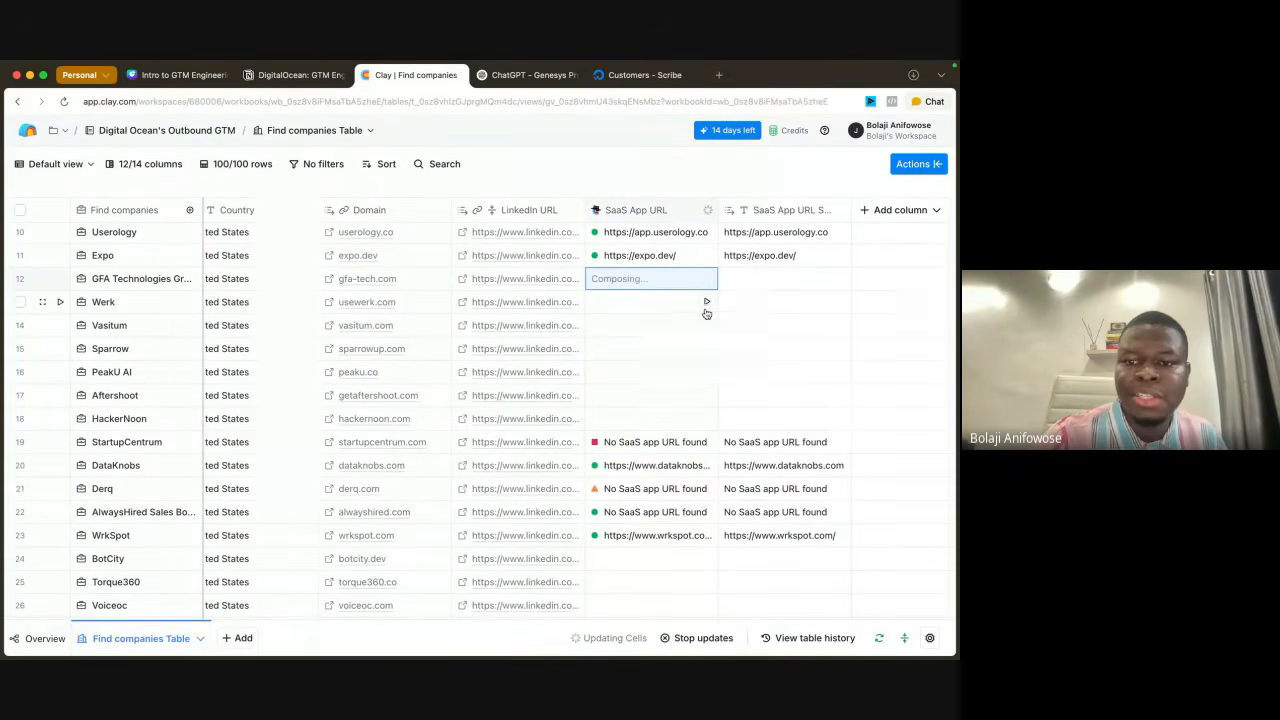
click(705, 326)
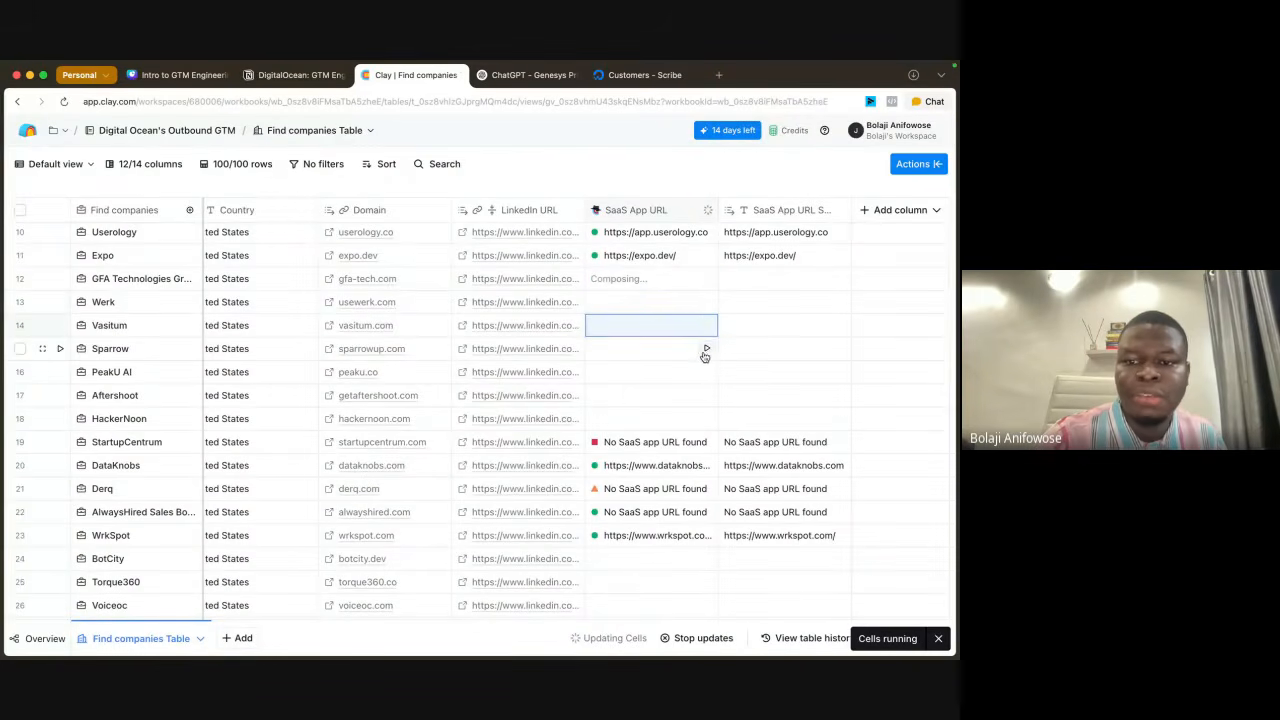
click(706, 351)
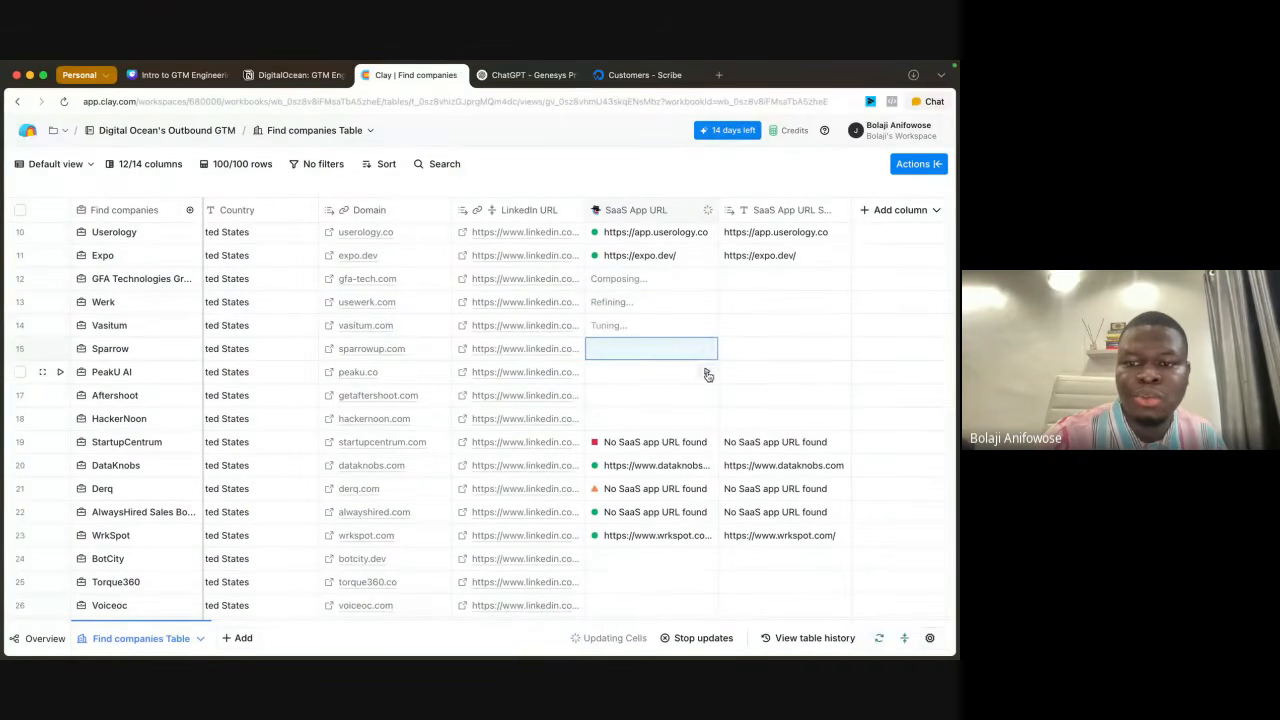
click(706, 376)
click(706, 398)
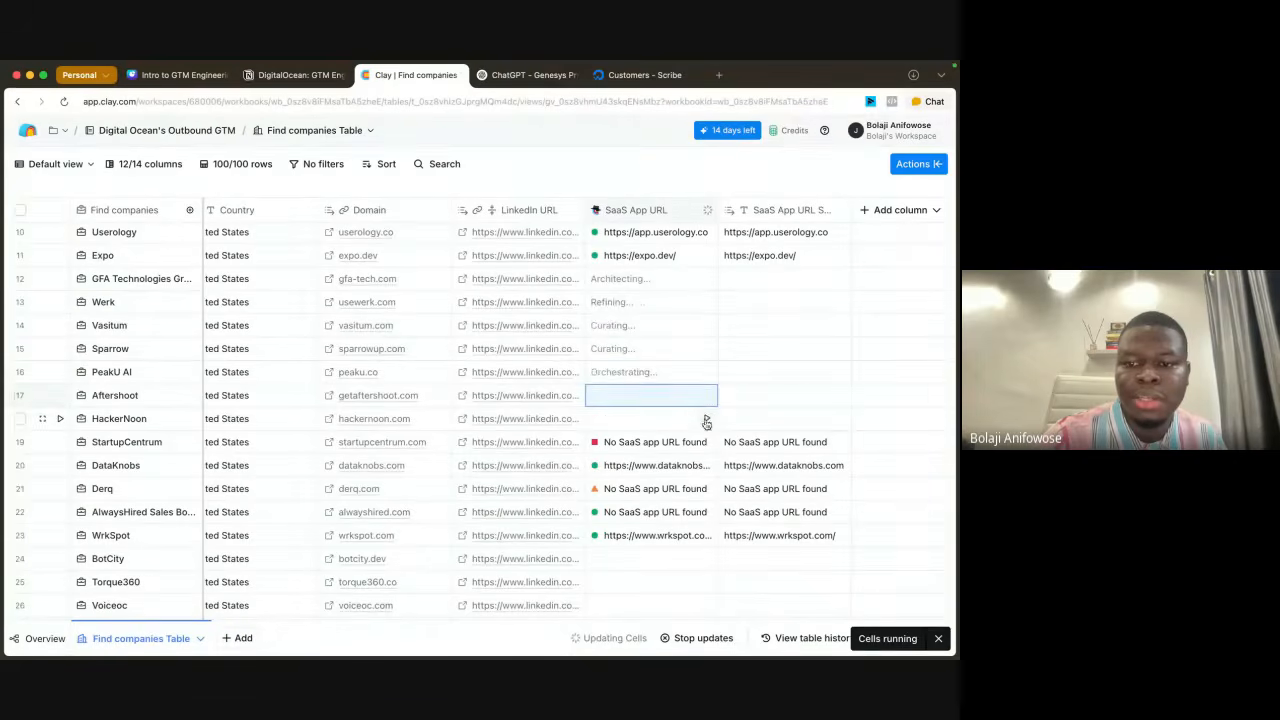
click(705, 421)
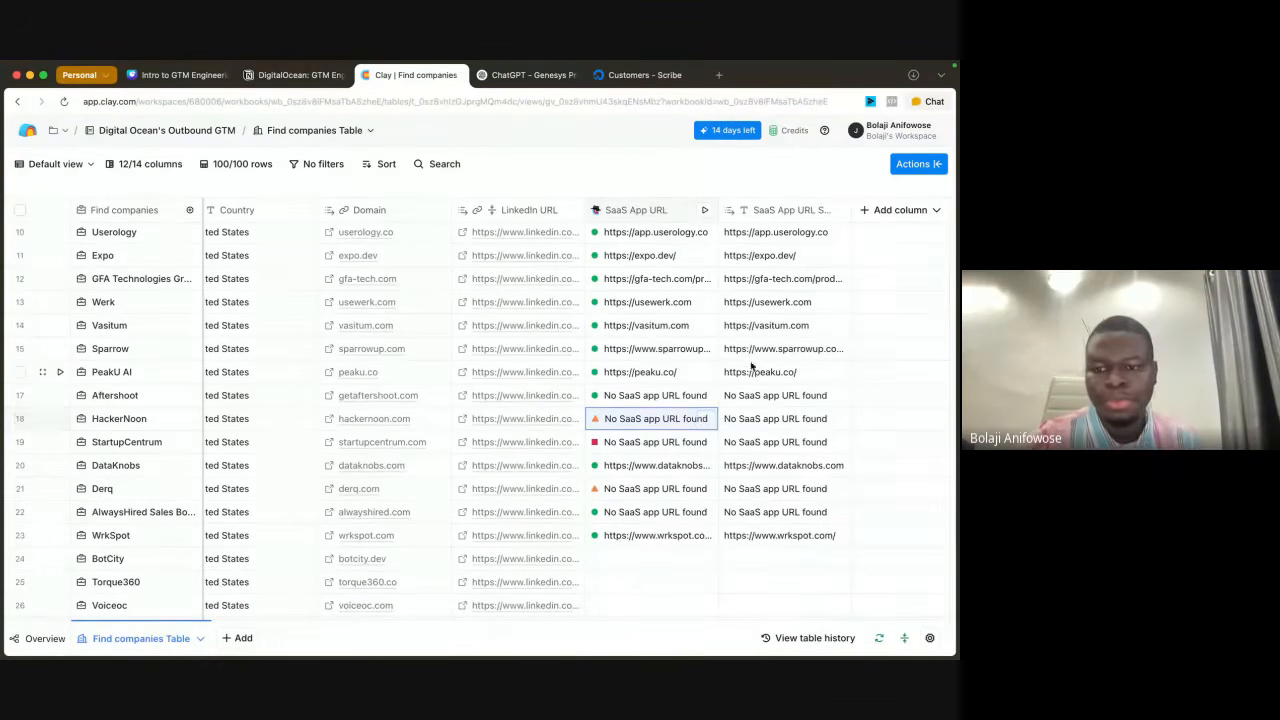
Step: Change the data type of the SaaS App URL Saas App Url column to URL and save it
scroll(749, 366, up, 3)
scroll(798, 493, down, 1)
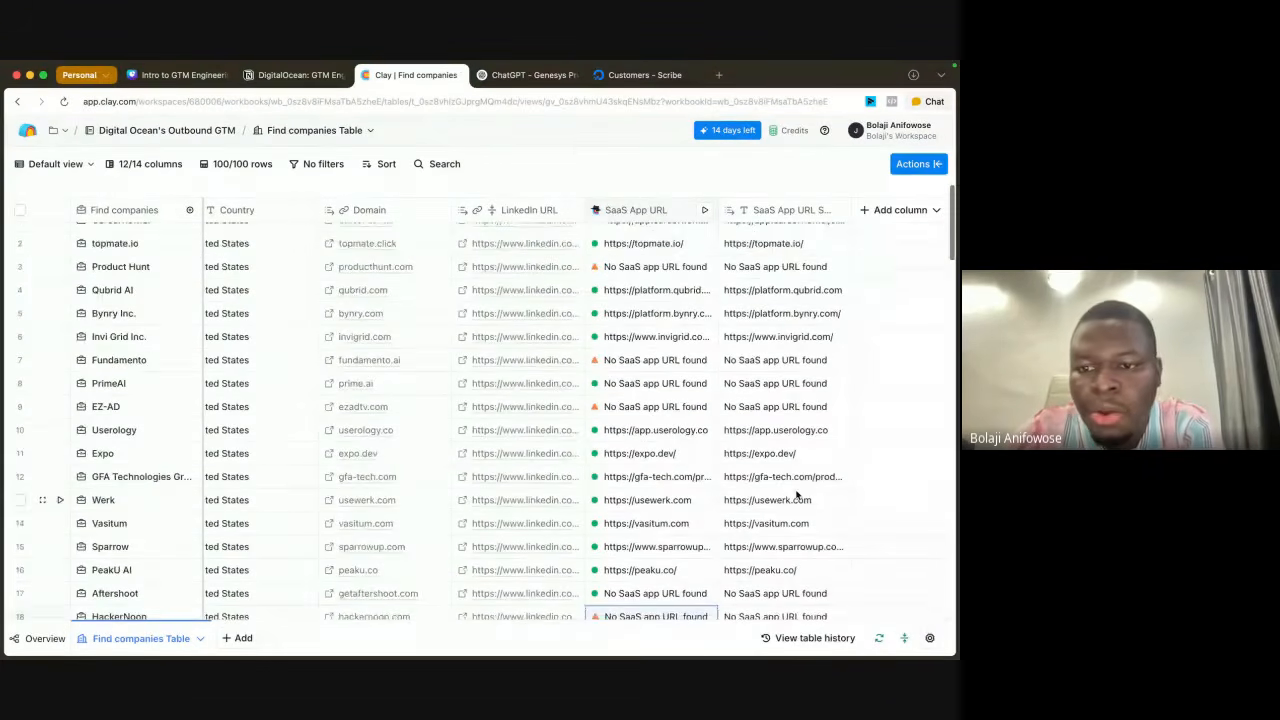
scroll(798, 495, up, 1)
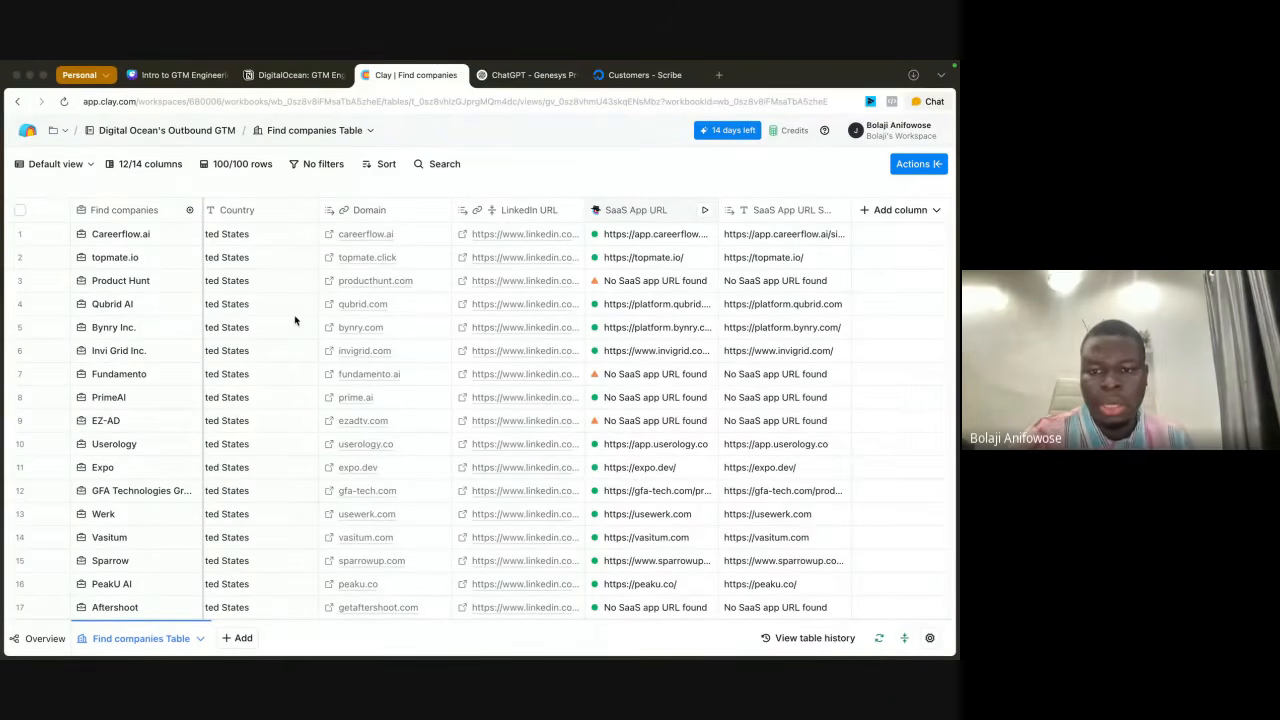
scroll(836, 356, down, 3)
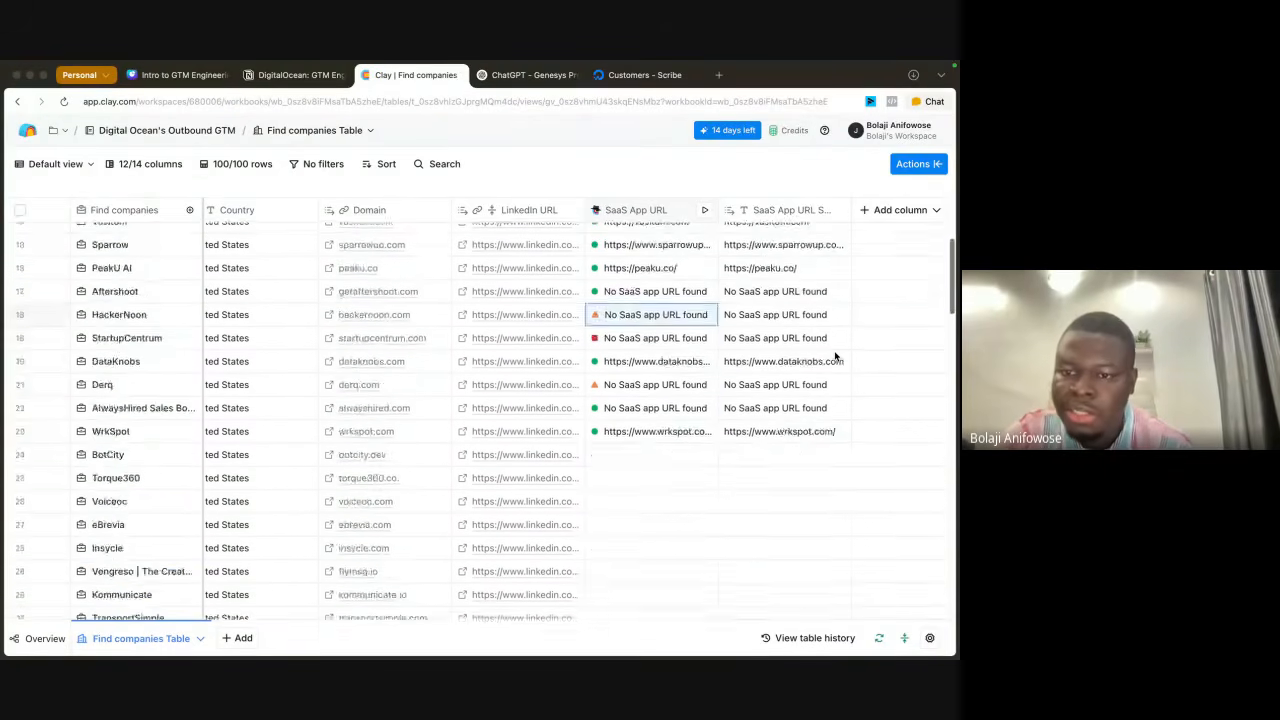
scroll(836, 356, up, 4)
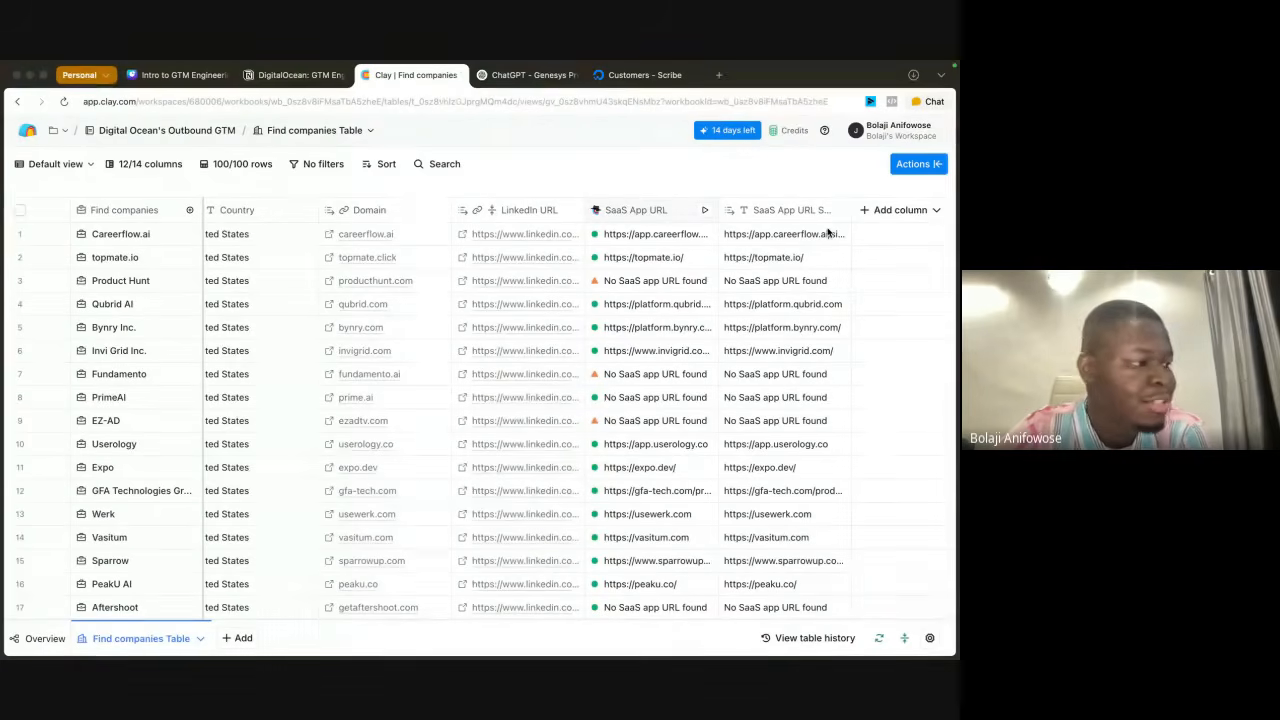
scroll(833, 282, right, 1)
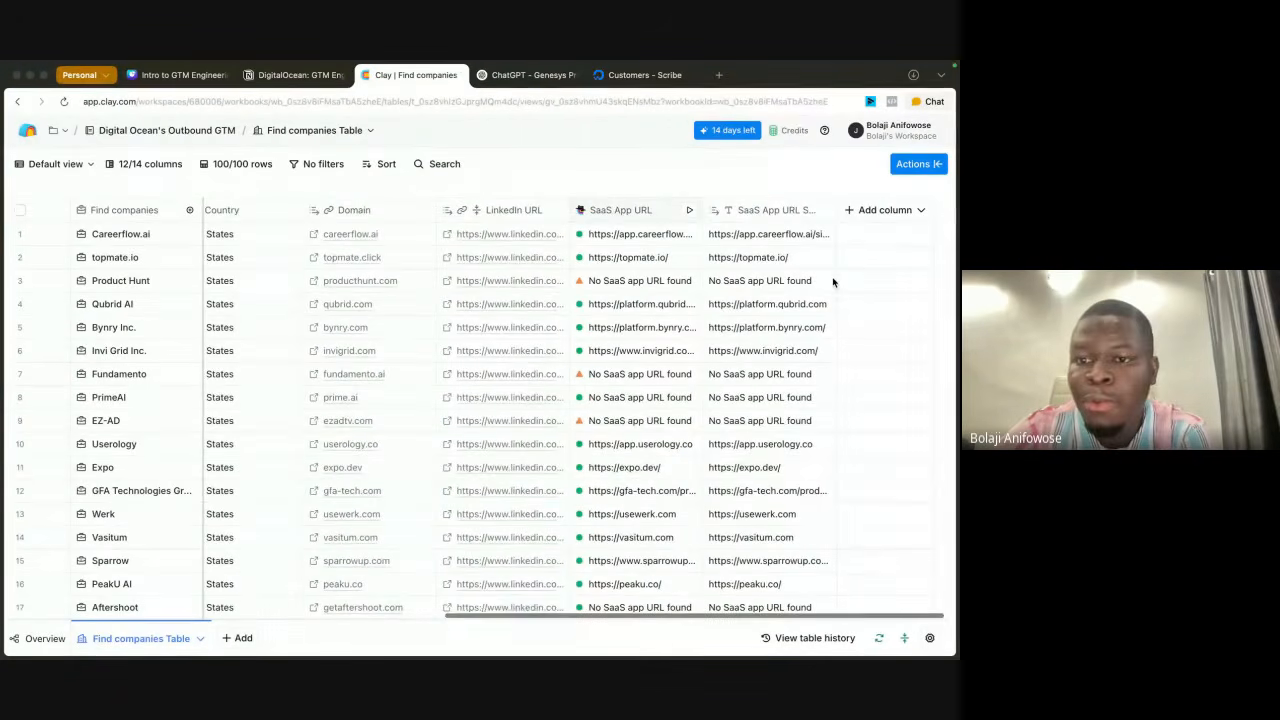
click(752, 214)
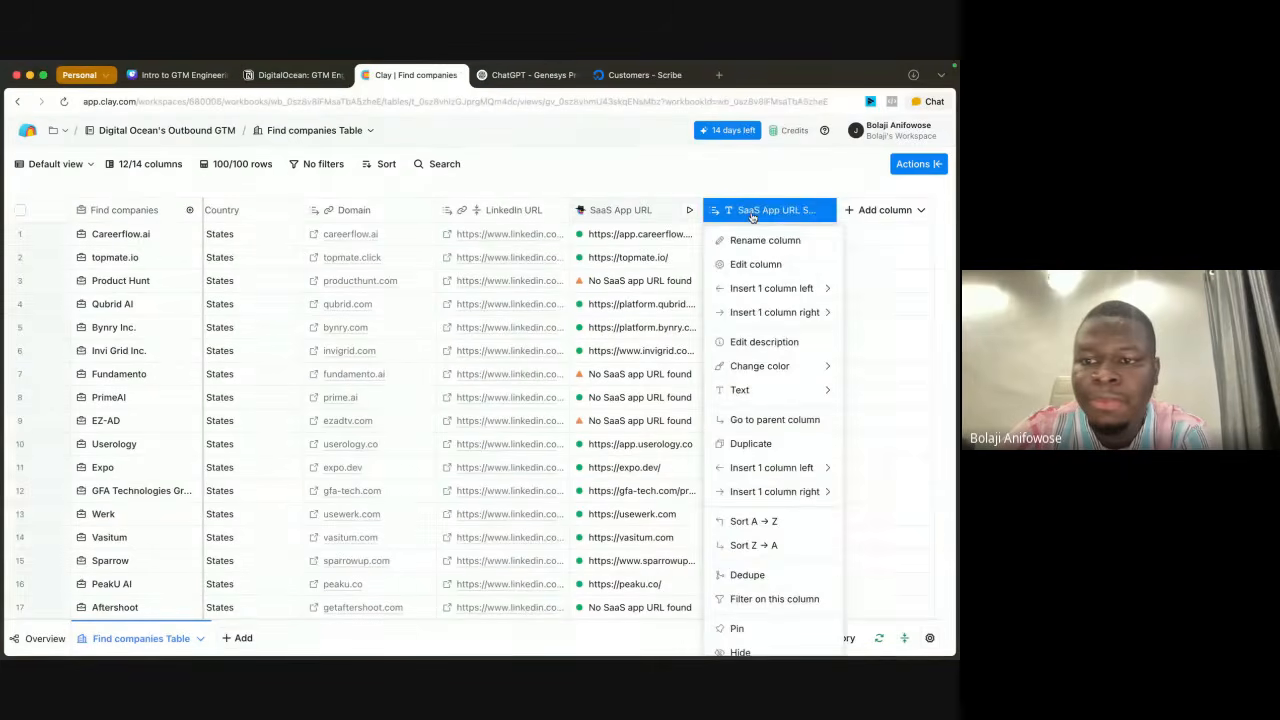
click(752, 264)
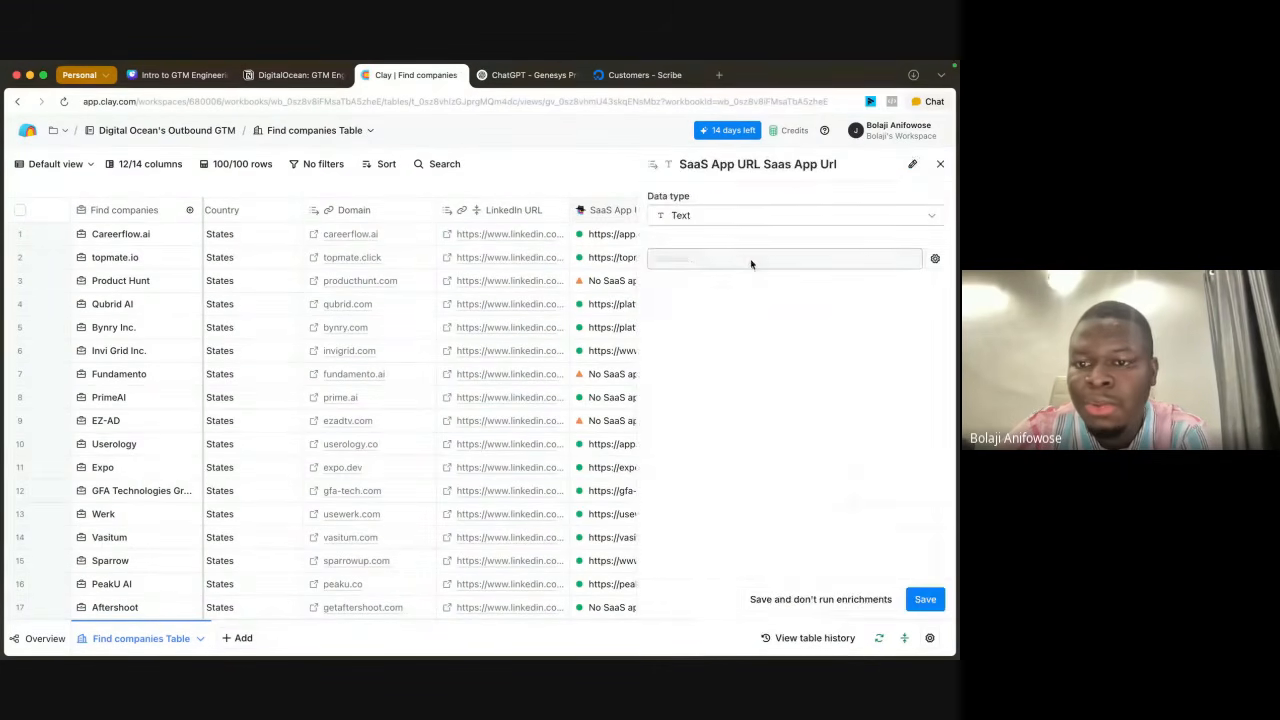
click(714, 218)
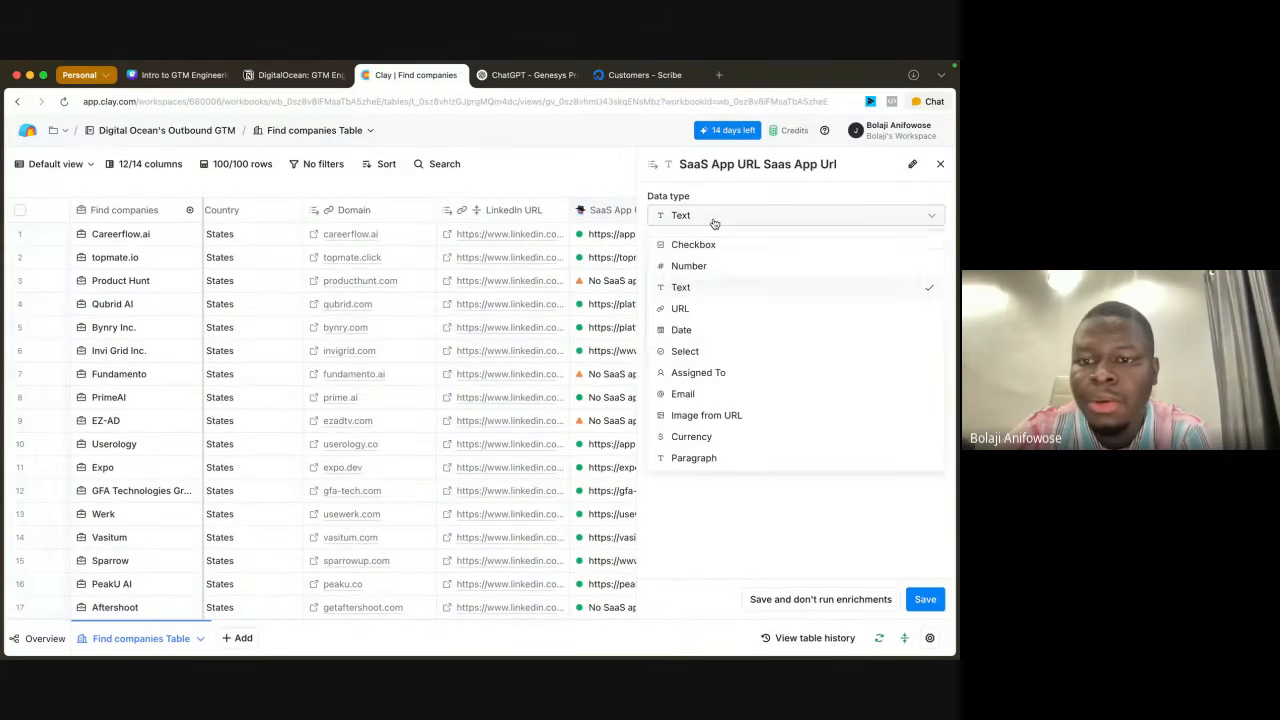
click(695, 309)
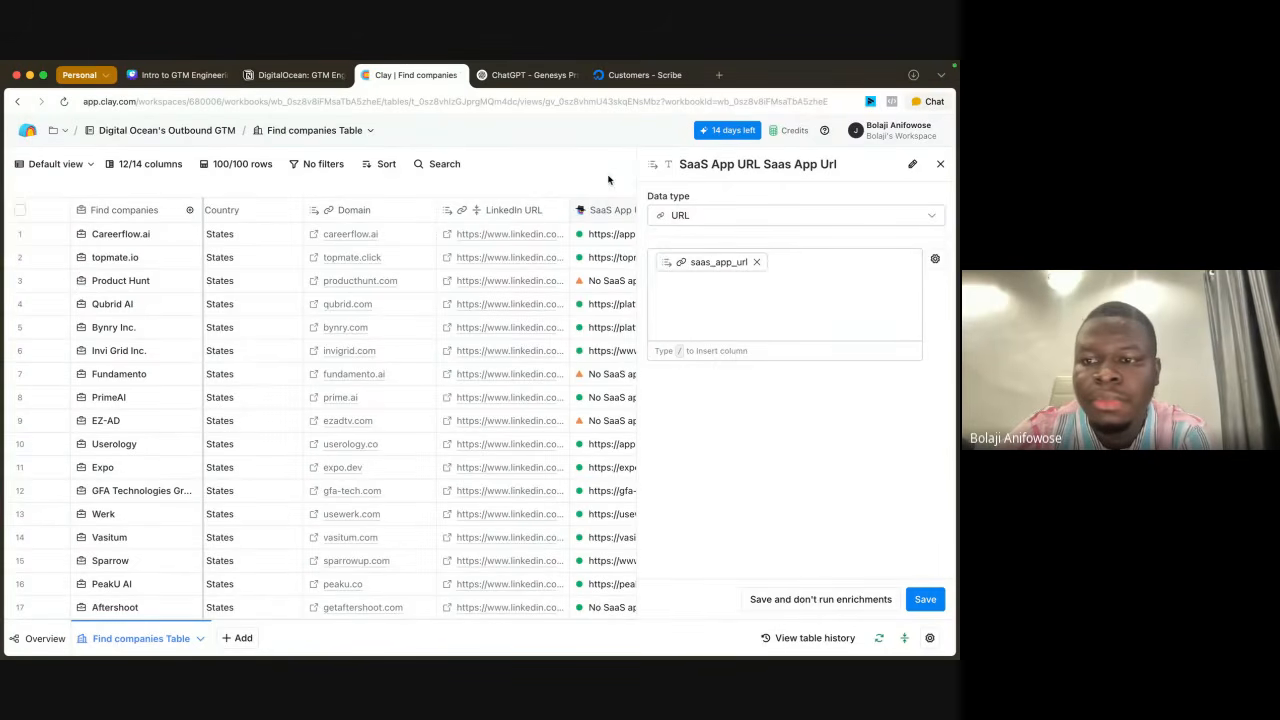
click(925, 599)
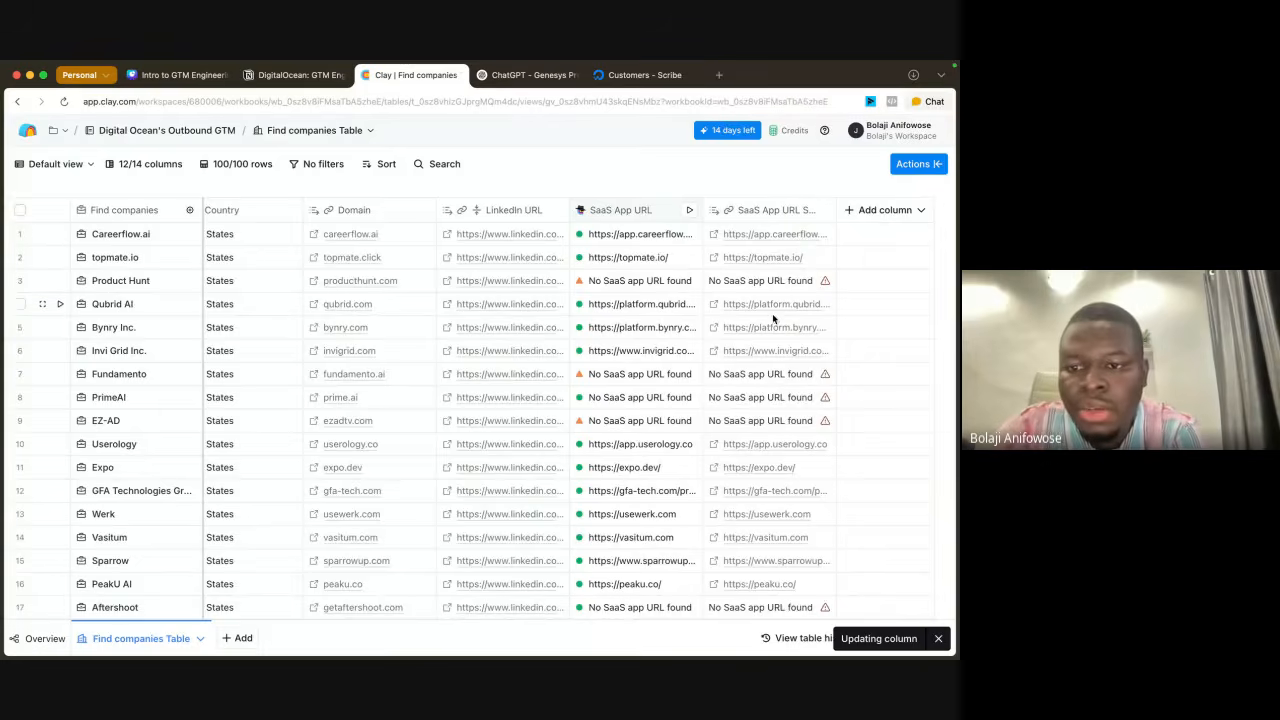
Step: Start adding an enrichment column to the table and search the enrichments for "technology"
scroll(780, 430, down, 5)
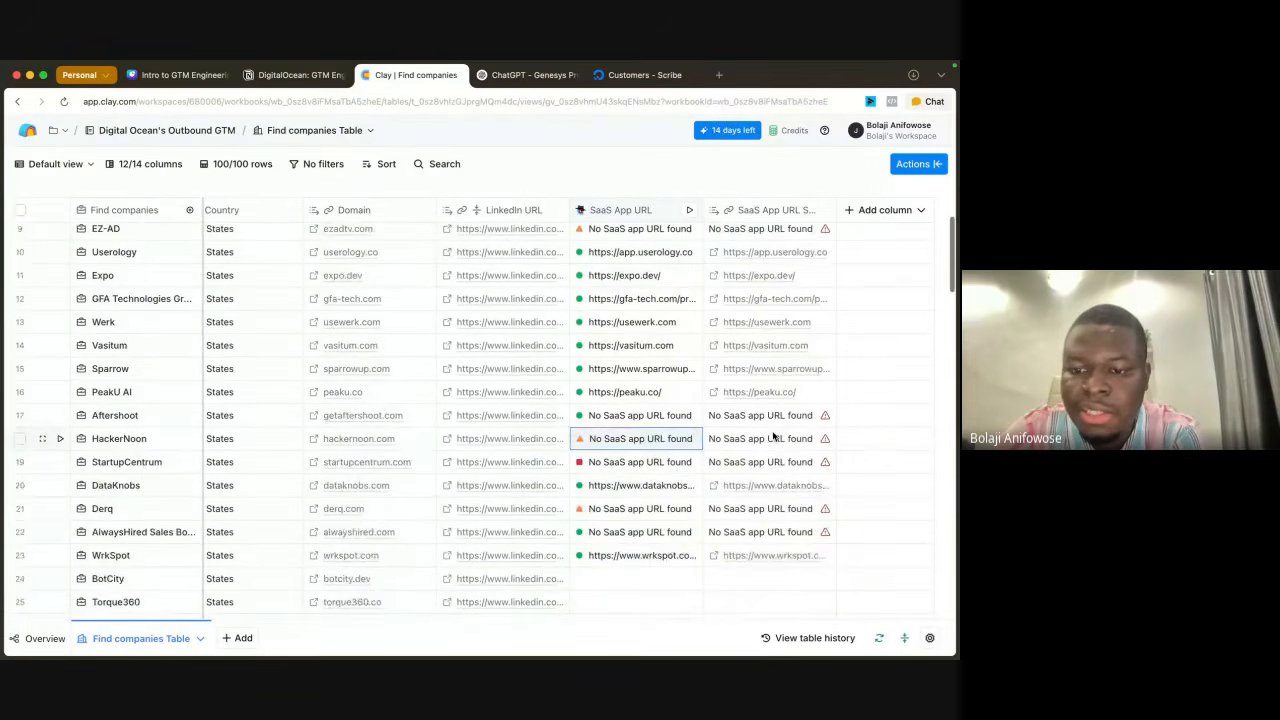
scroll(775, 433, up, 5)
scroll(773, 435, up, 1)
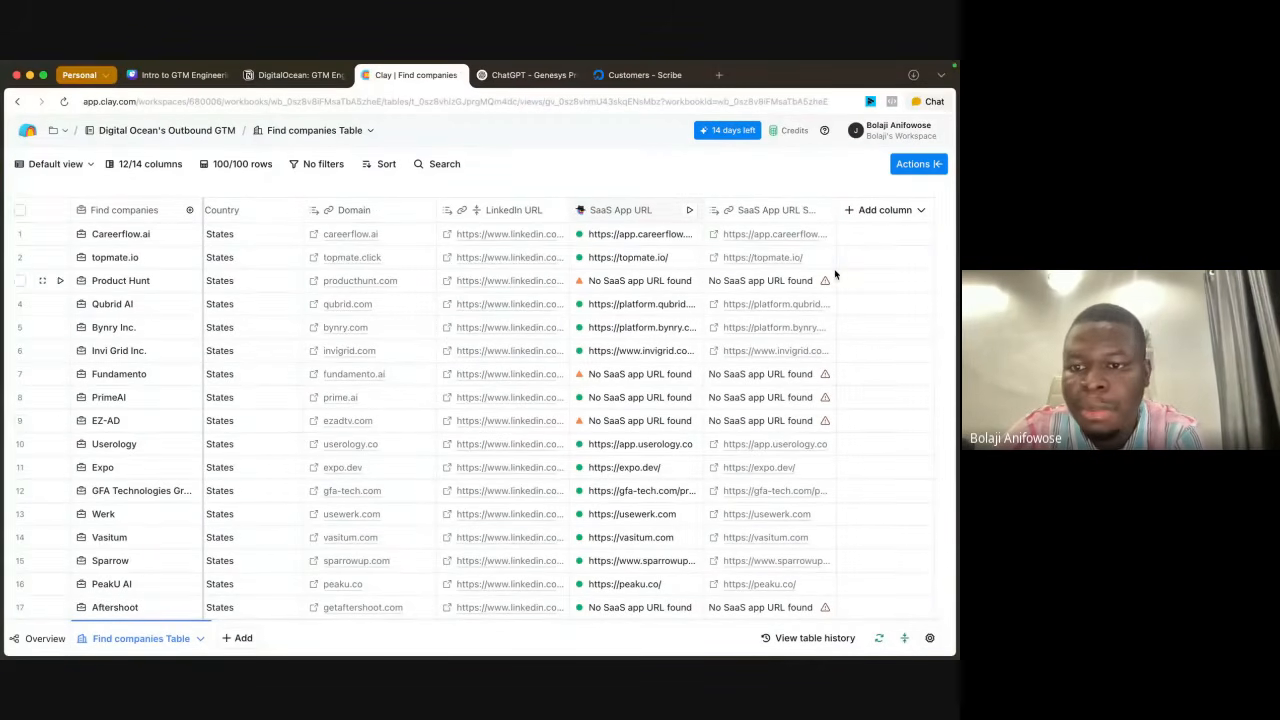
click(858, 209)
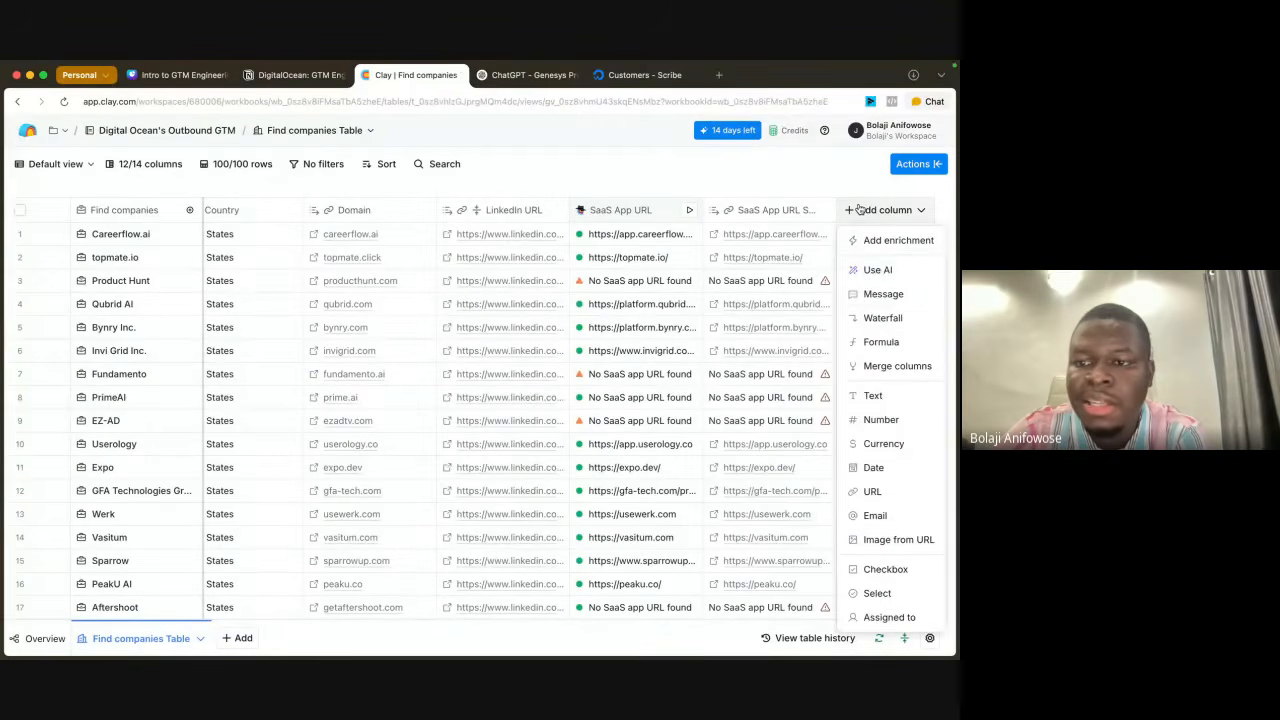
click(887, 250)
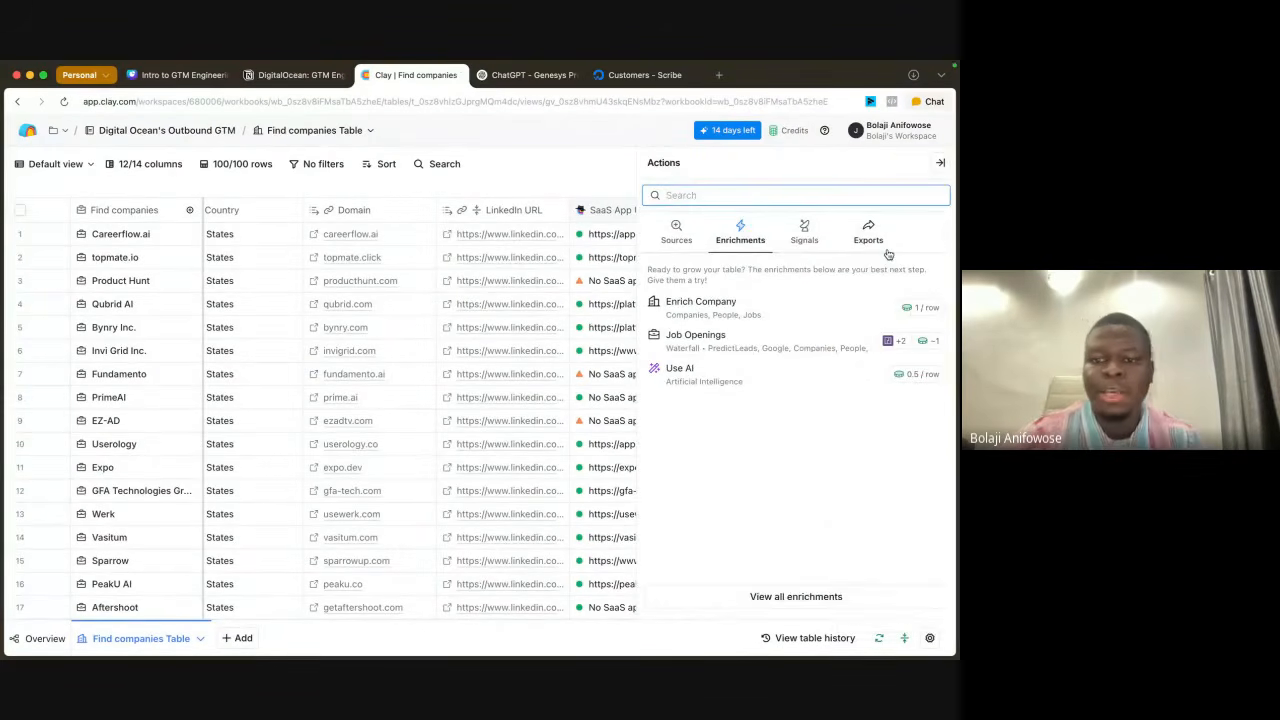
text(te)
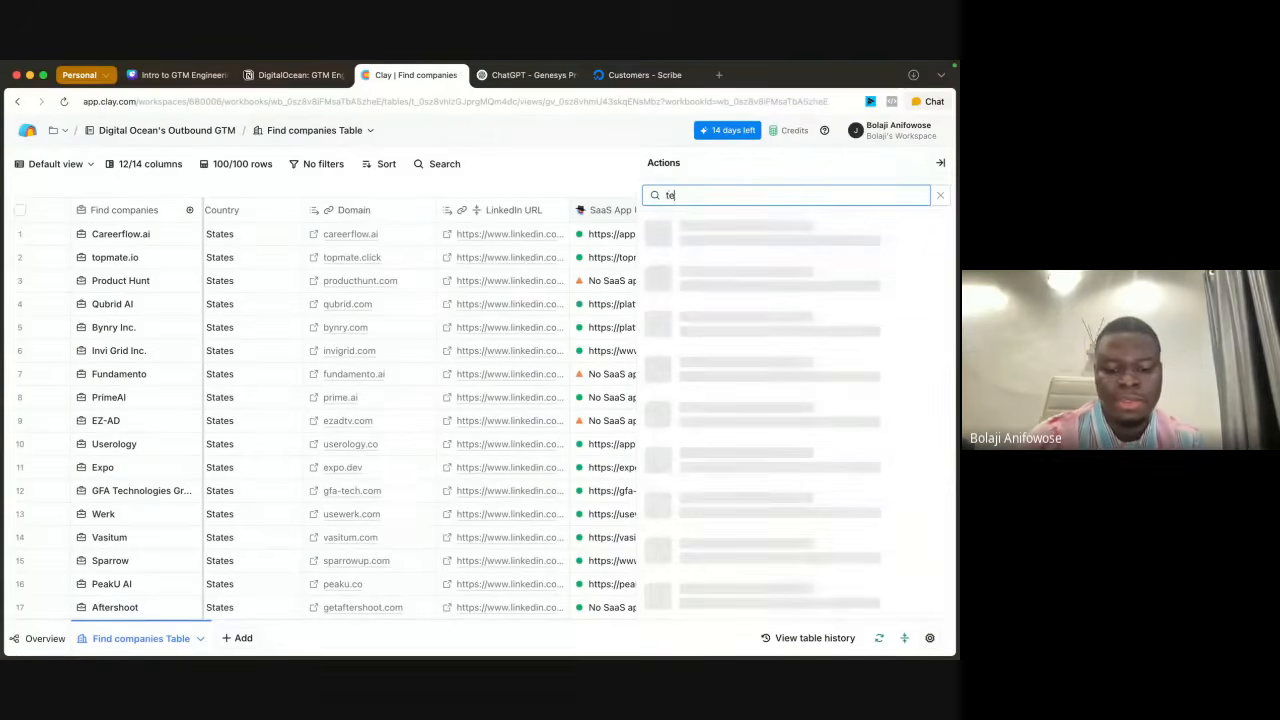
text(chnolo)
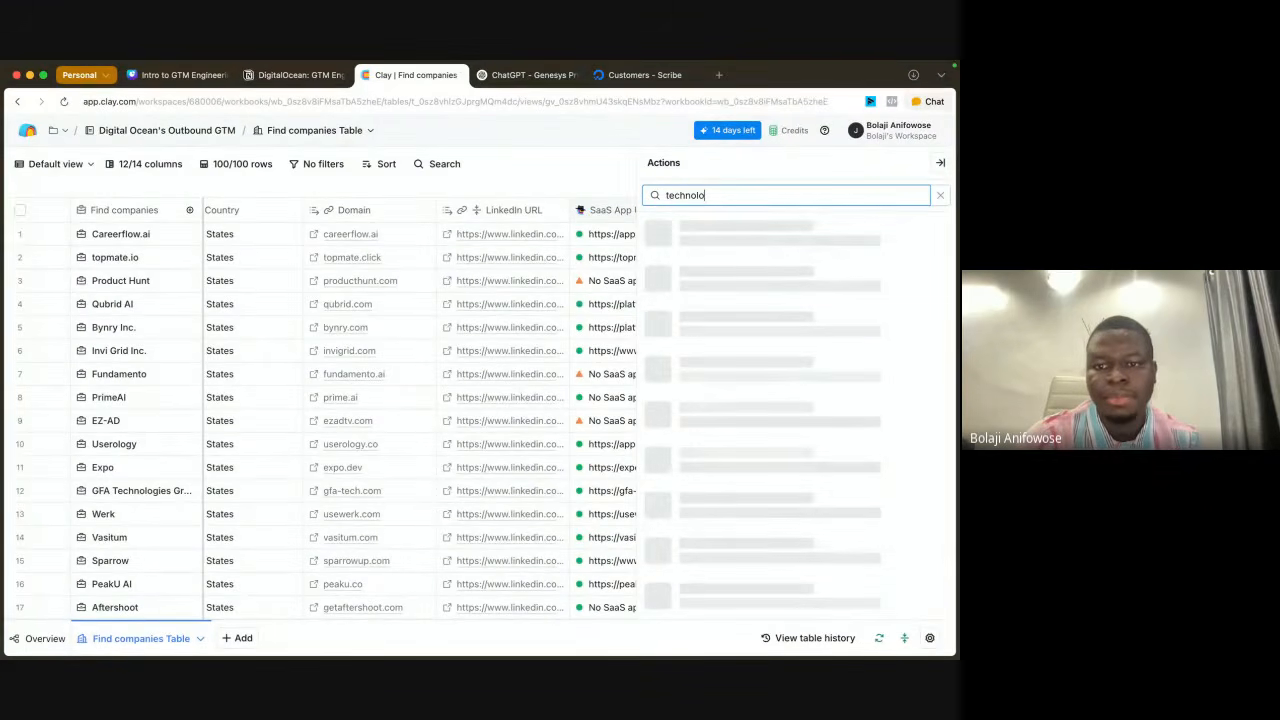
text(gy)
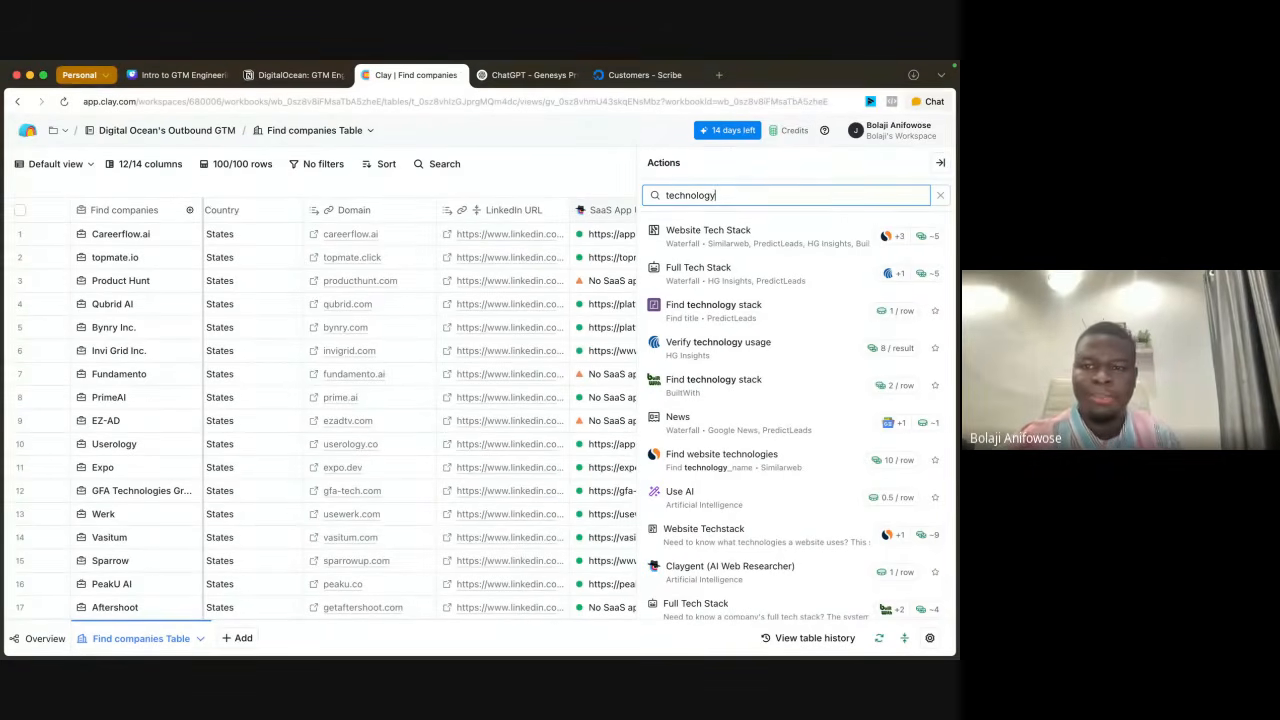
Step: Find the Wappalyzer website through a Google search in a new tab and look over its homepage
click(718, 74)
text(wapa)
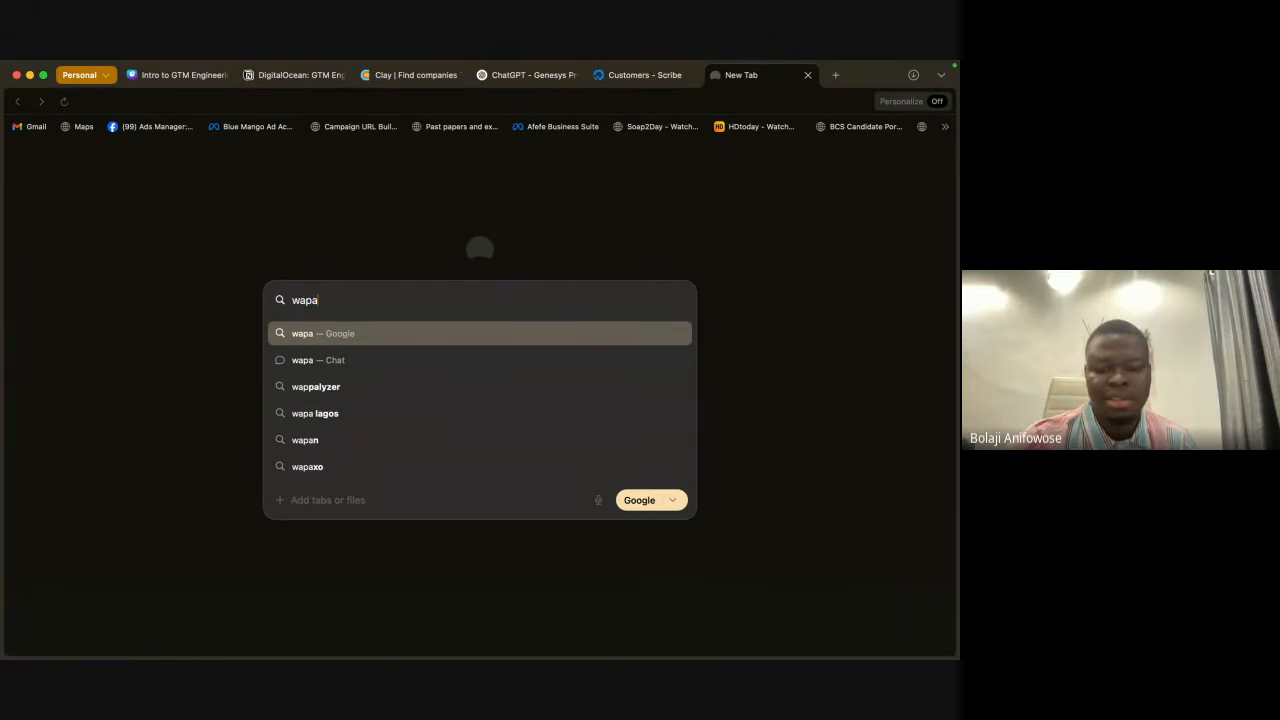
key(BackSpace)
text(palyzer)
key(Return)
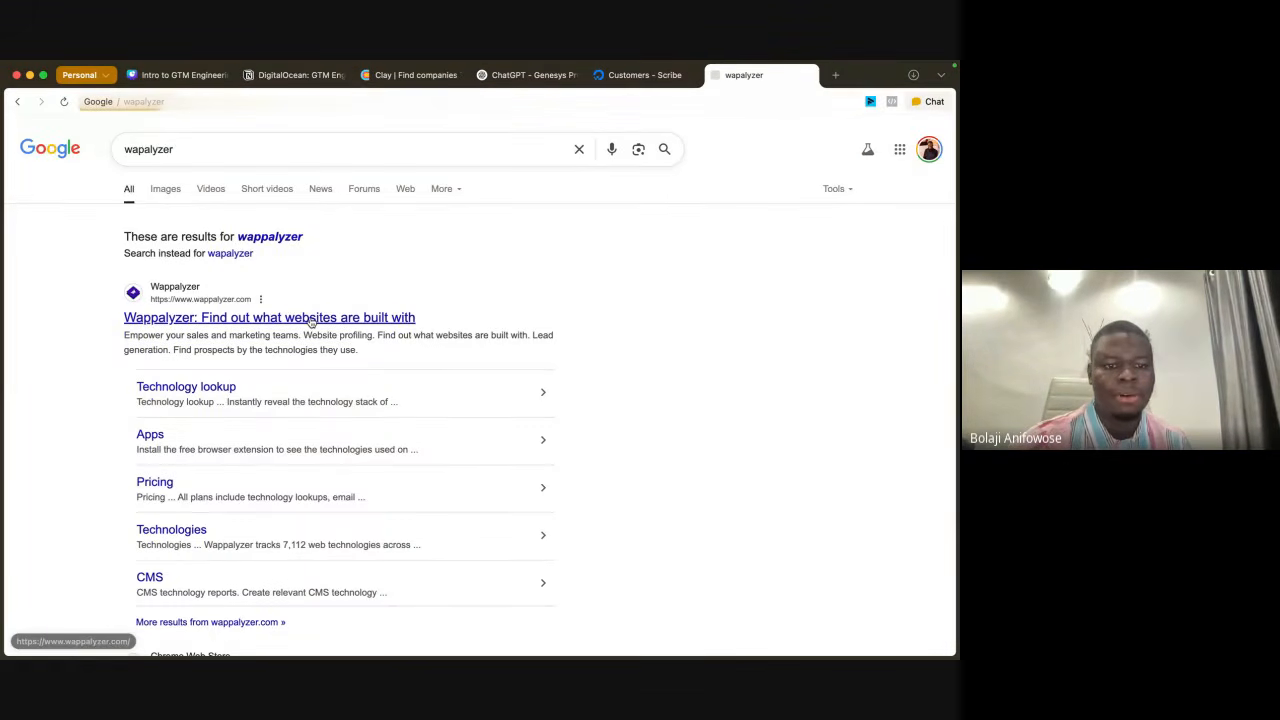
click(310, 318)
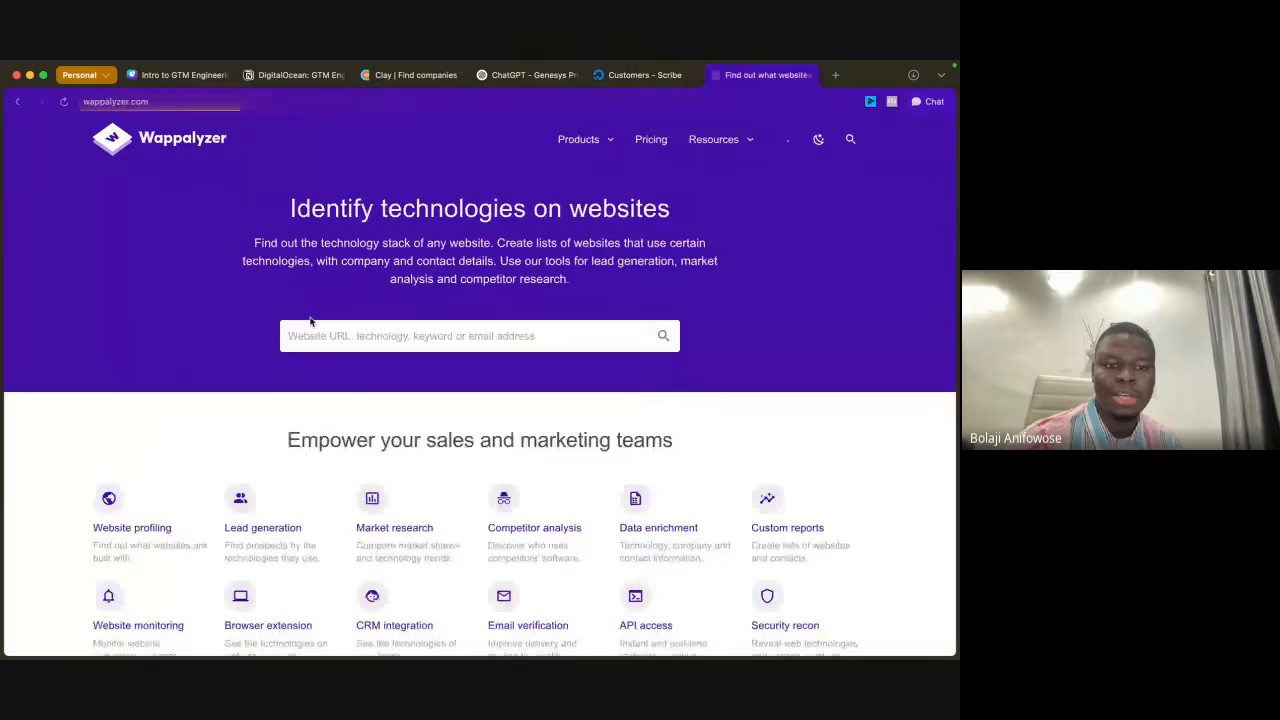
scroll(591, 528, down, 15)
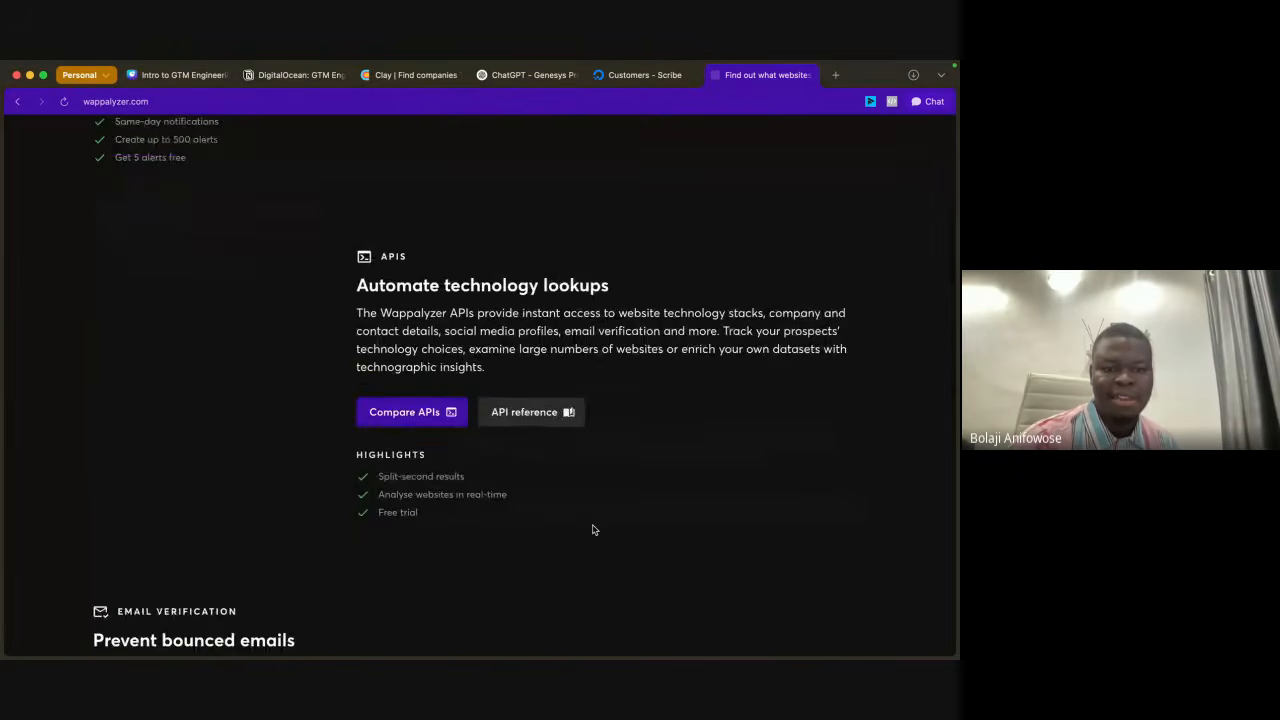
scroll(592, 530, down, 10)
scroll(593, 530, up, 1)
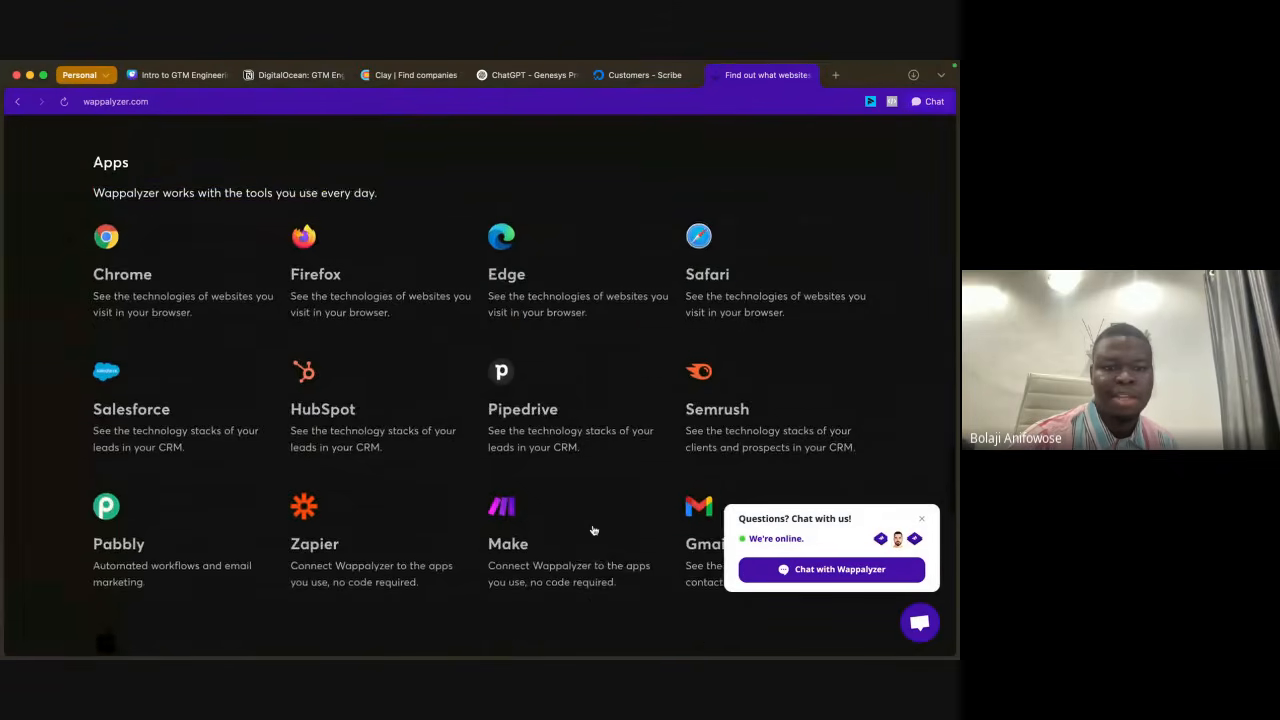
scroll(593, 530, up, 20)
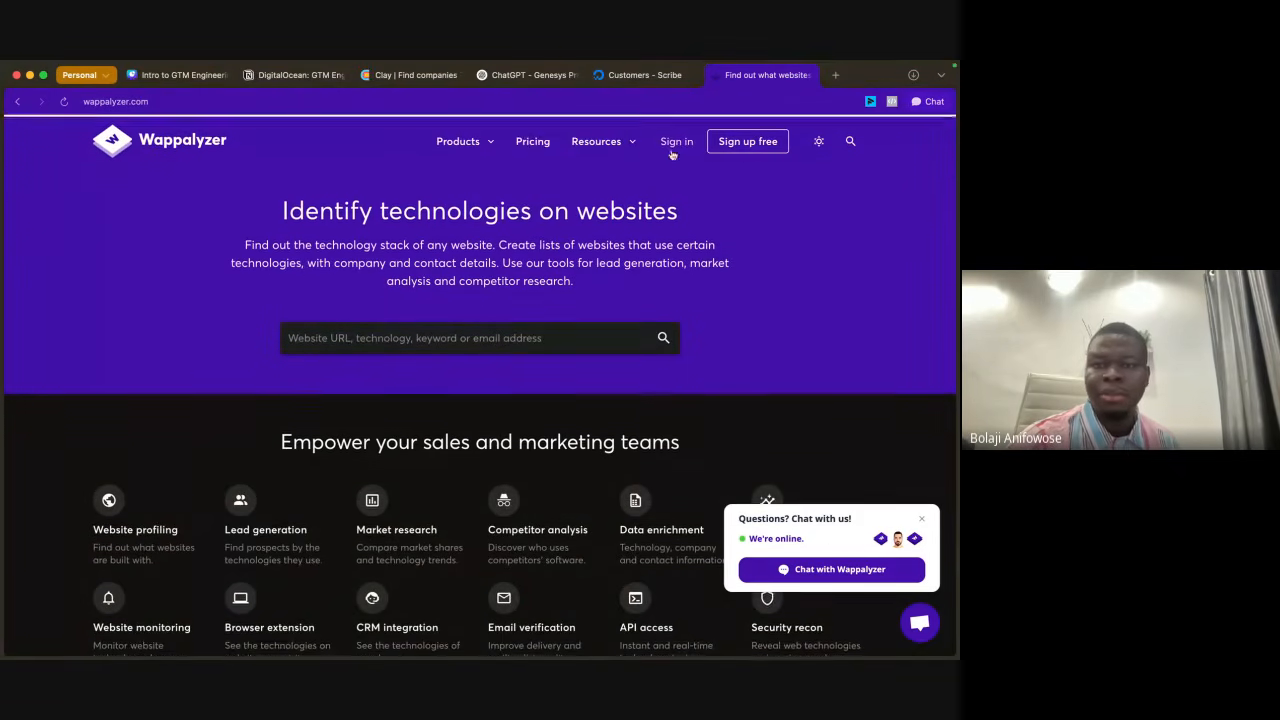
Step: Return to the Clay table and choose BuiltWith's Find technology stack enrichment for the new column
click(403, 75)
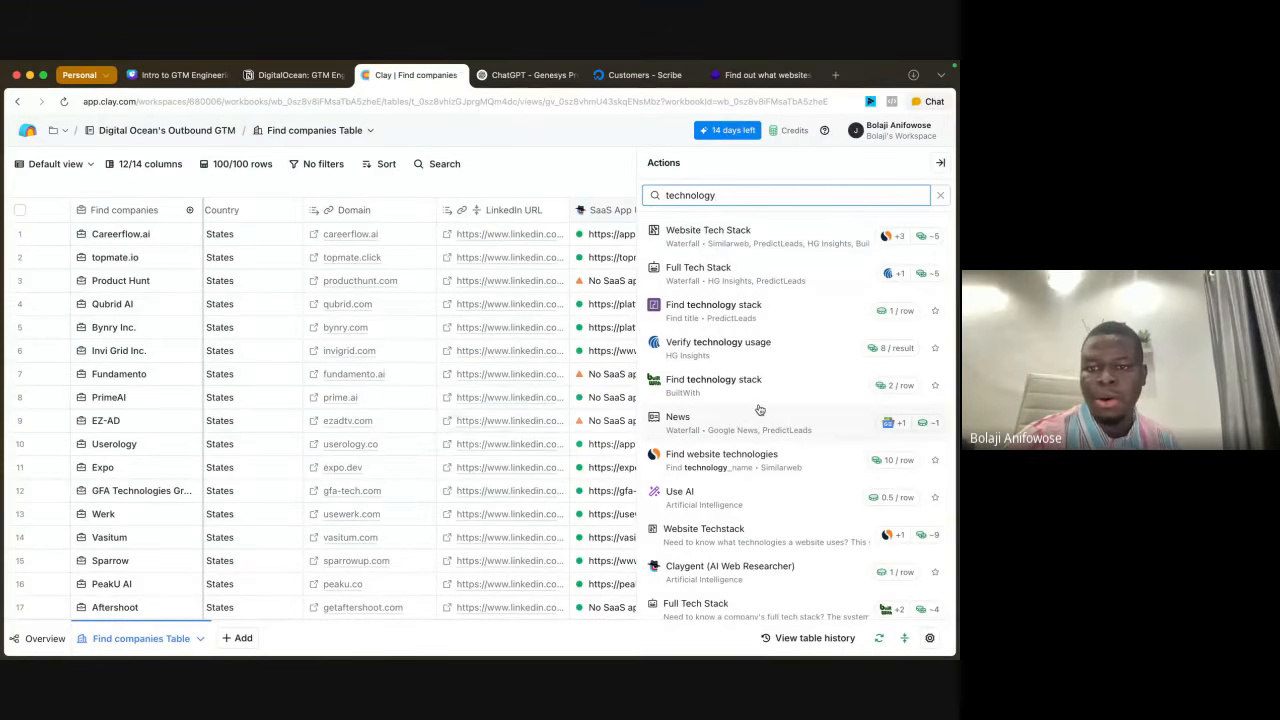
mouse_move(759, 404)
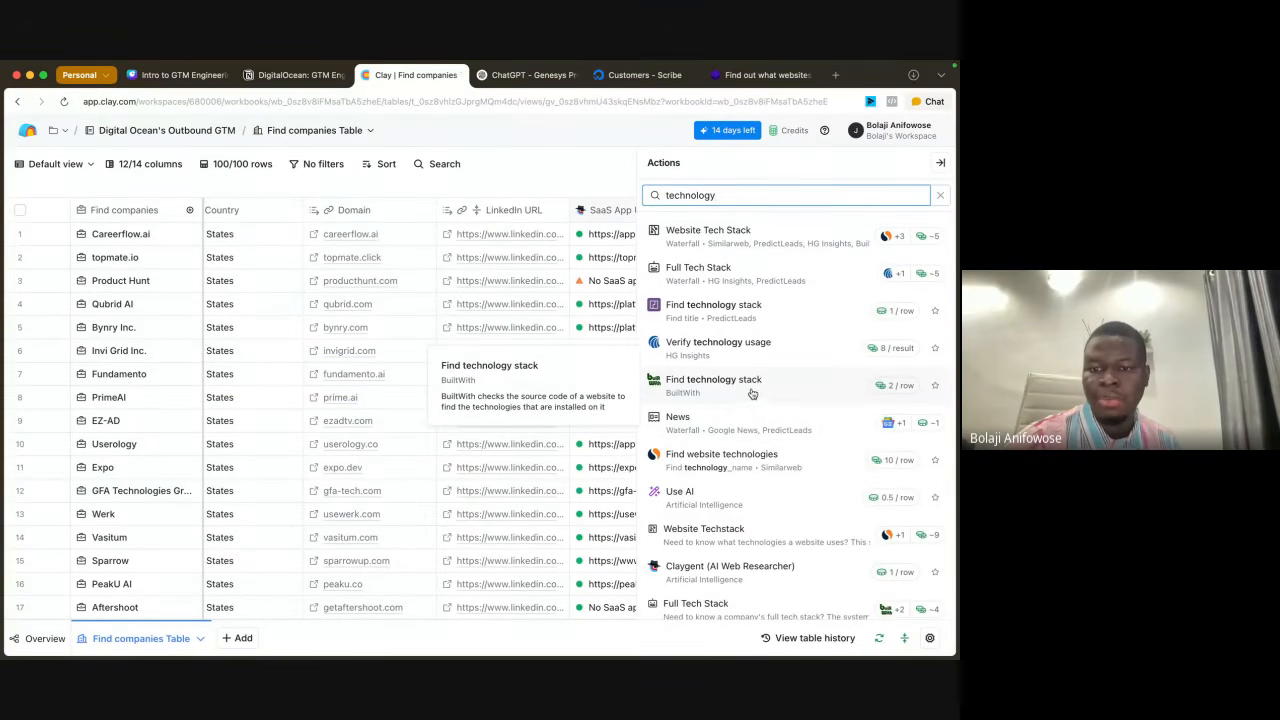
click(751, 392)
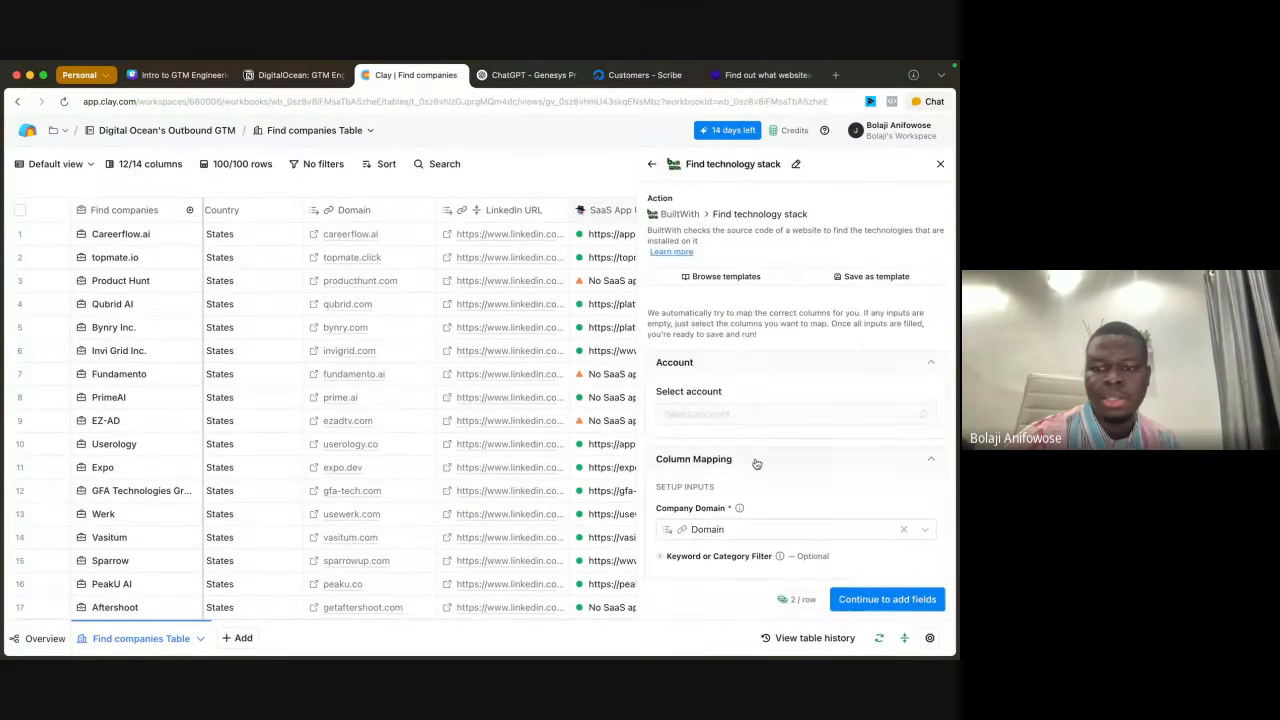
scroll(790, 430, down, 5)
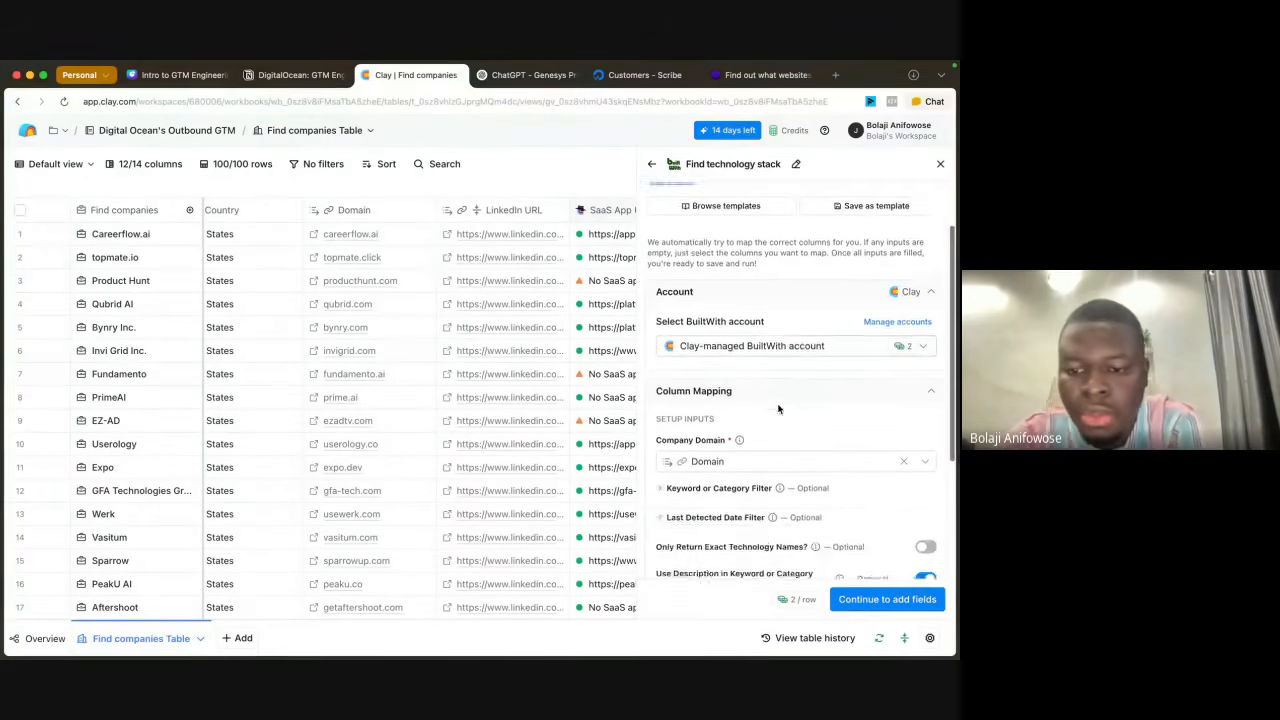
scroll(460, 368, right, 5)
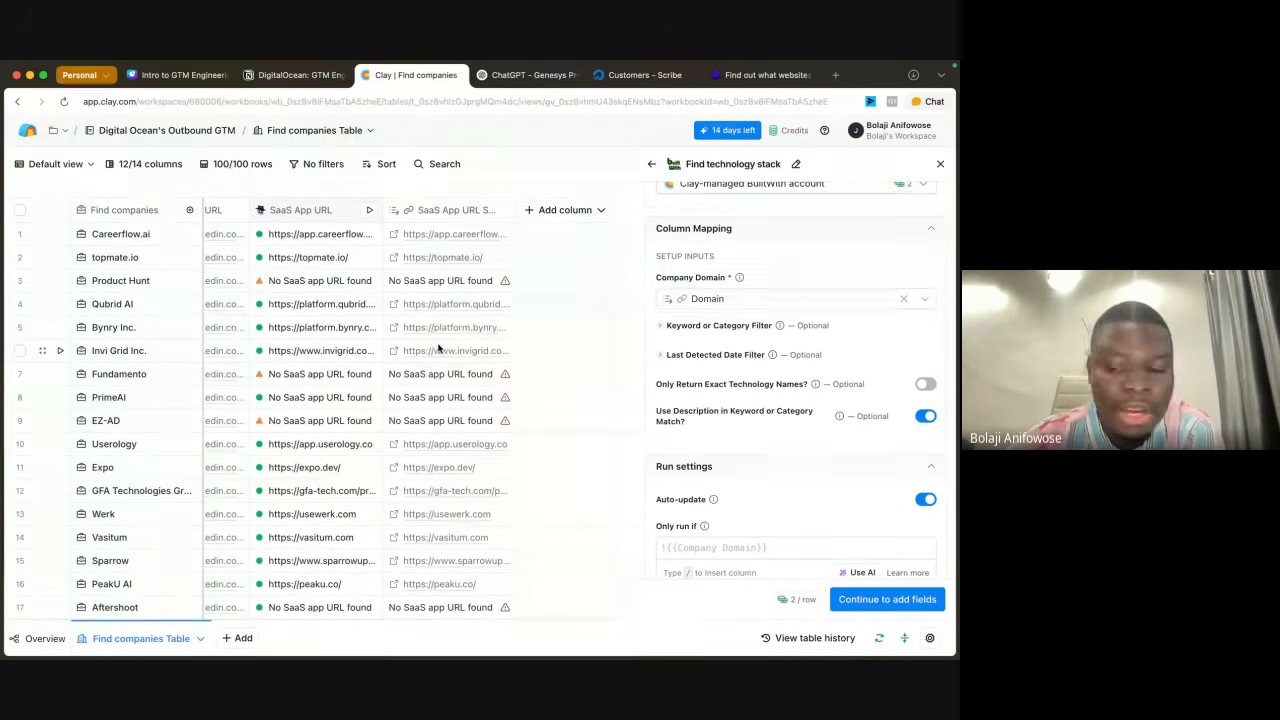
Step: Generate and save a run condition for the enrichment from the prompt "only run if SaaS App URL Saas App Url is a url"
scroll(786, 424, down, 1)
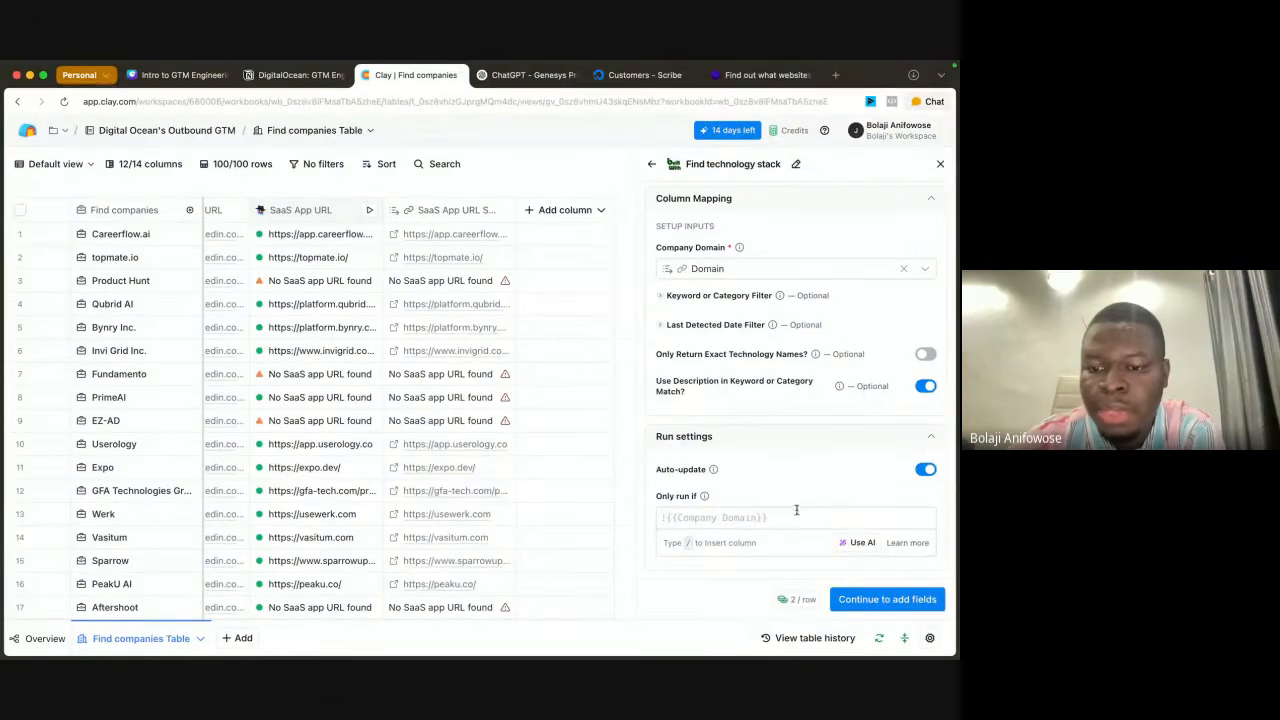
click(855, 545)
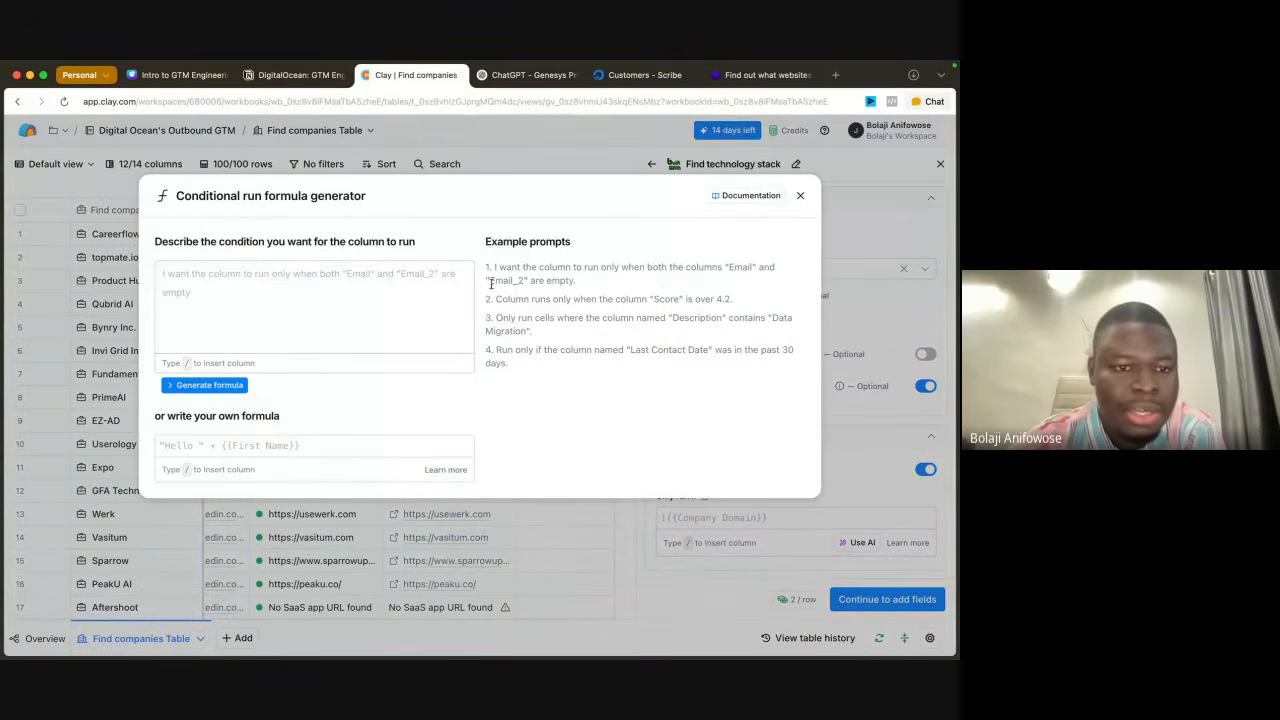
click(234, 296)
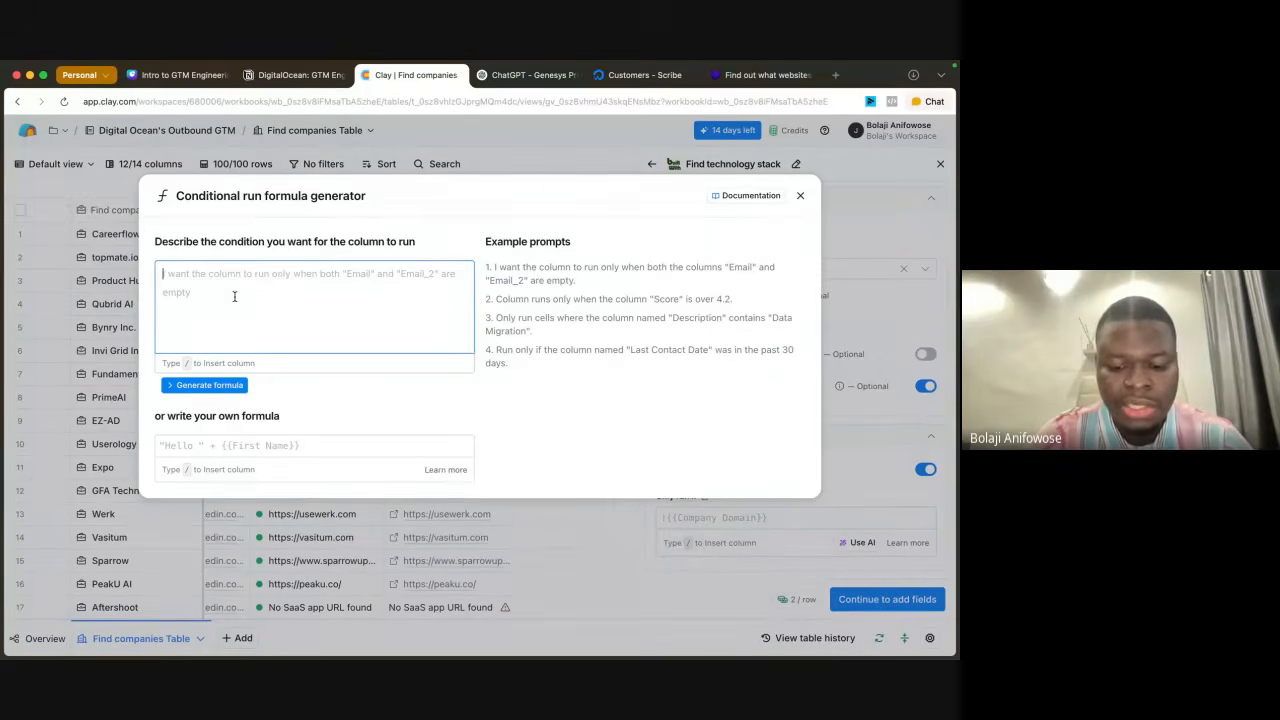
text(only)
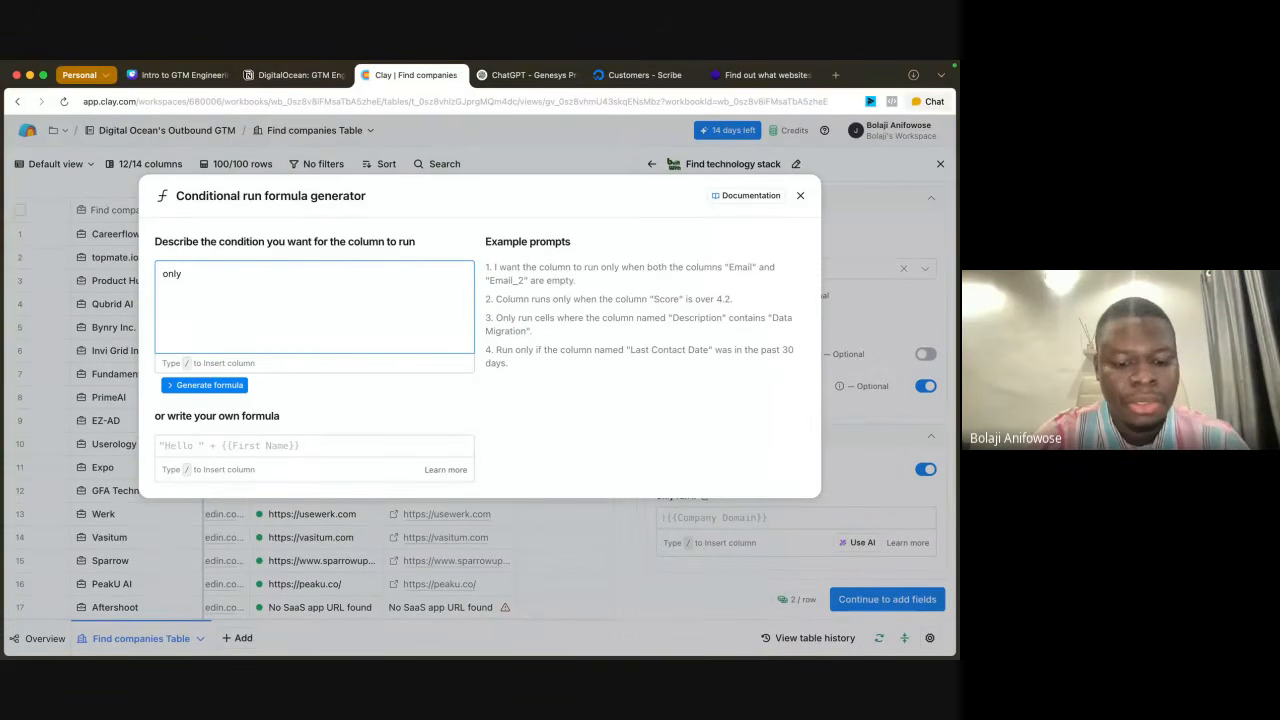
text( run)
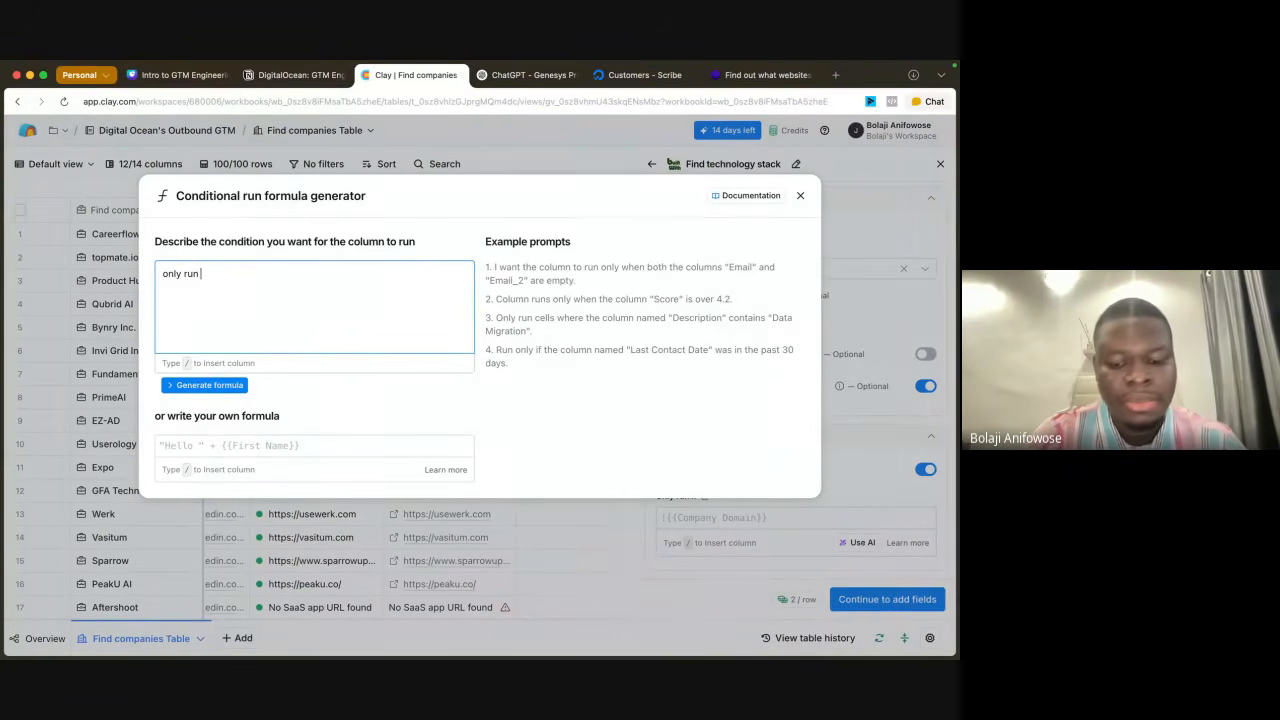
text( if /)
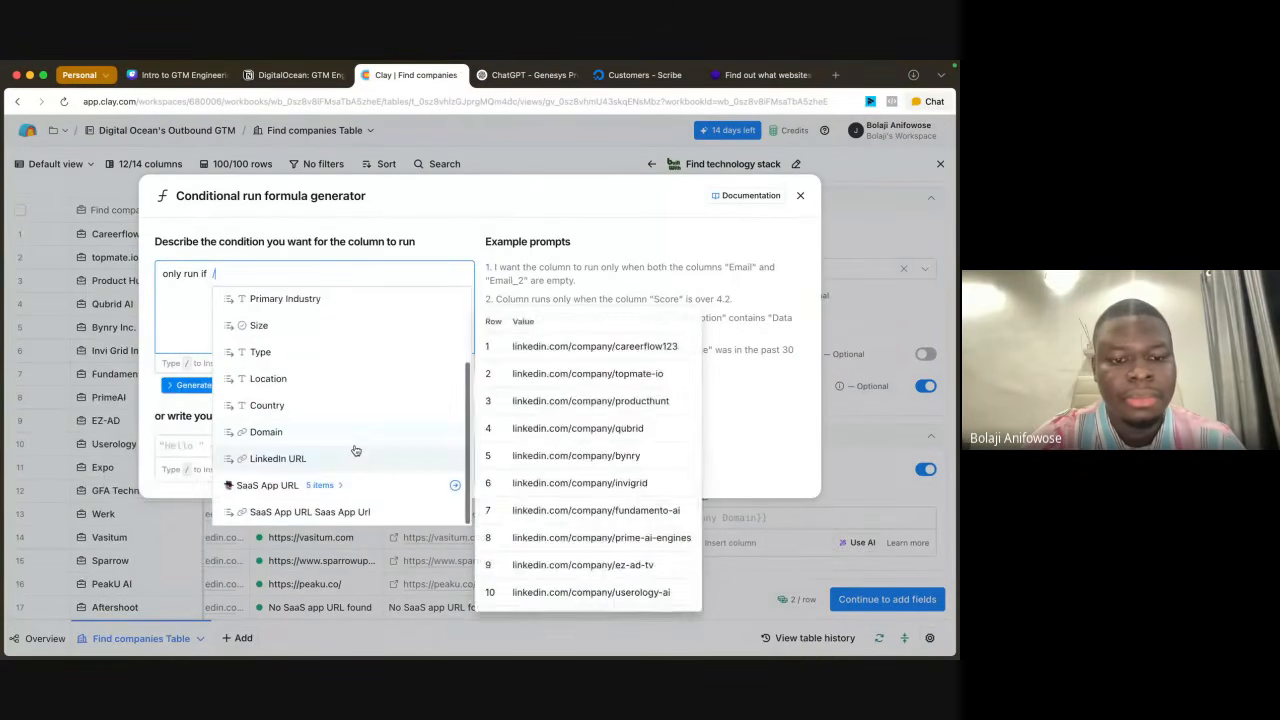
click(337, 512)
text(is a url)
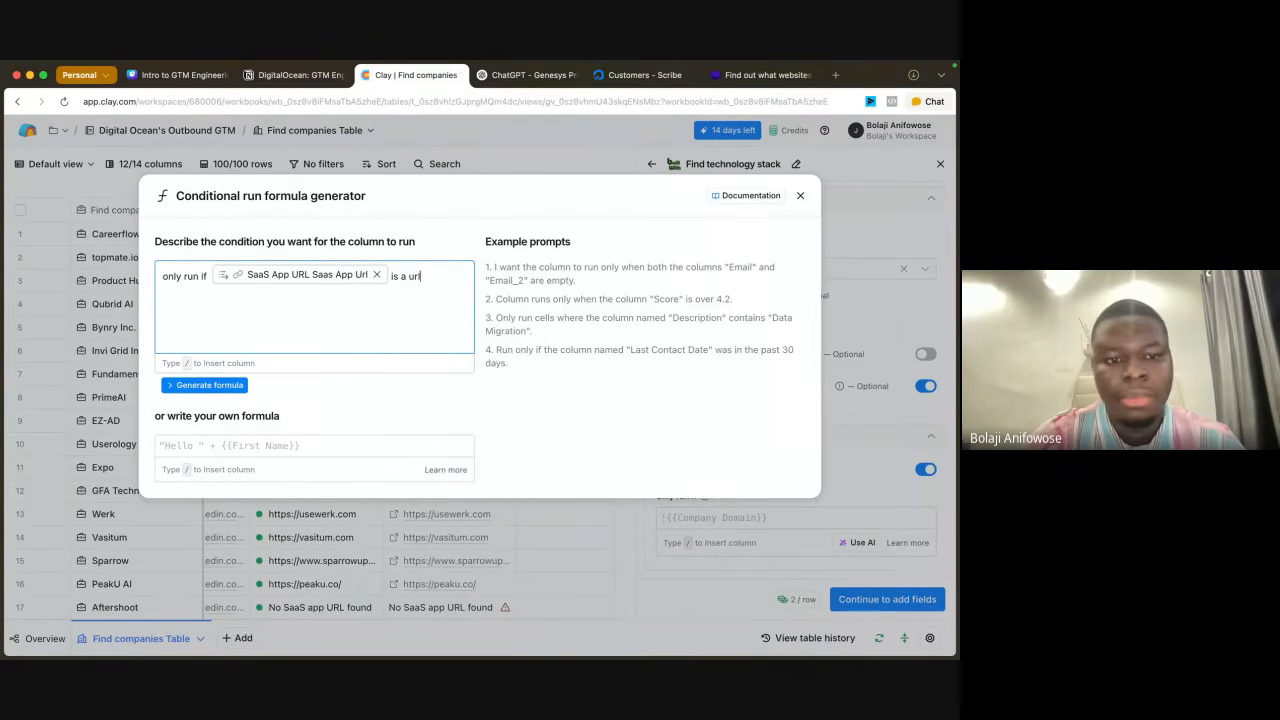
click(210, 386)
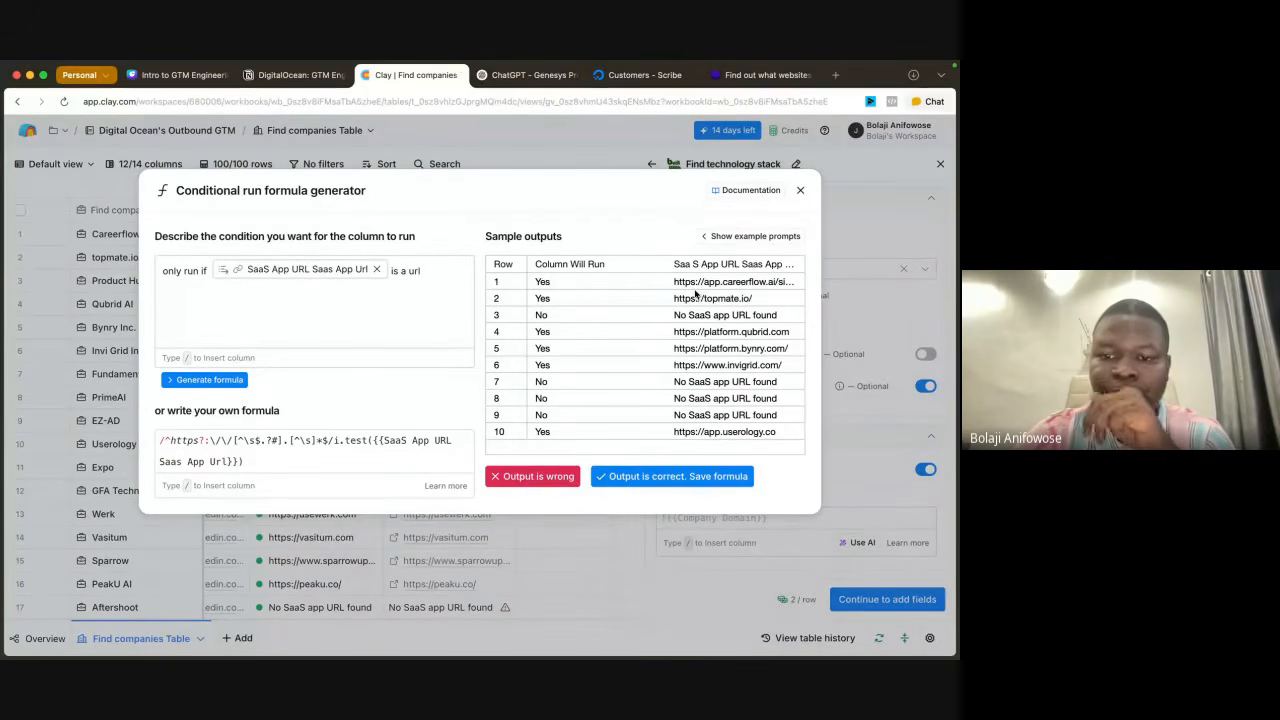
click(659, 480)
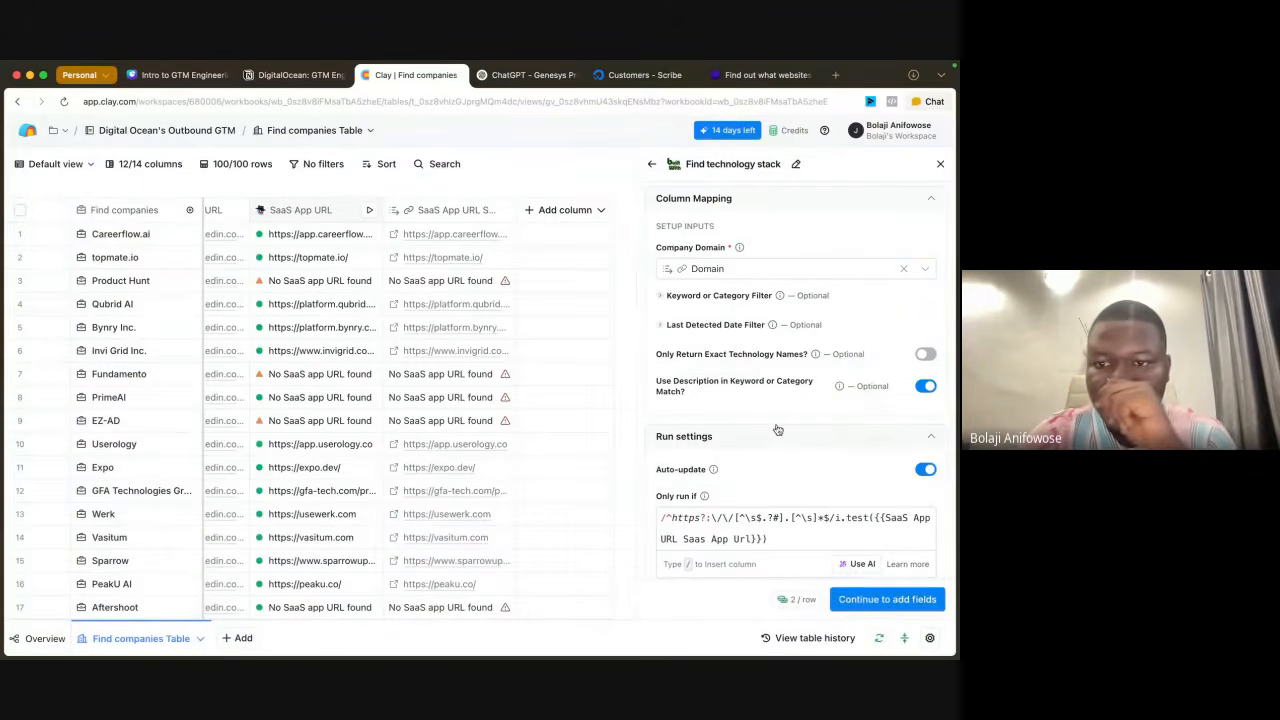
Step: Keep only Technologies found as an output column, excluding Number of total technologies, and save and run the enrichment on 10 rows
scroll(837, 371, up, 5)
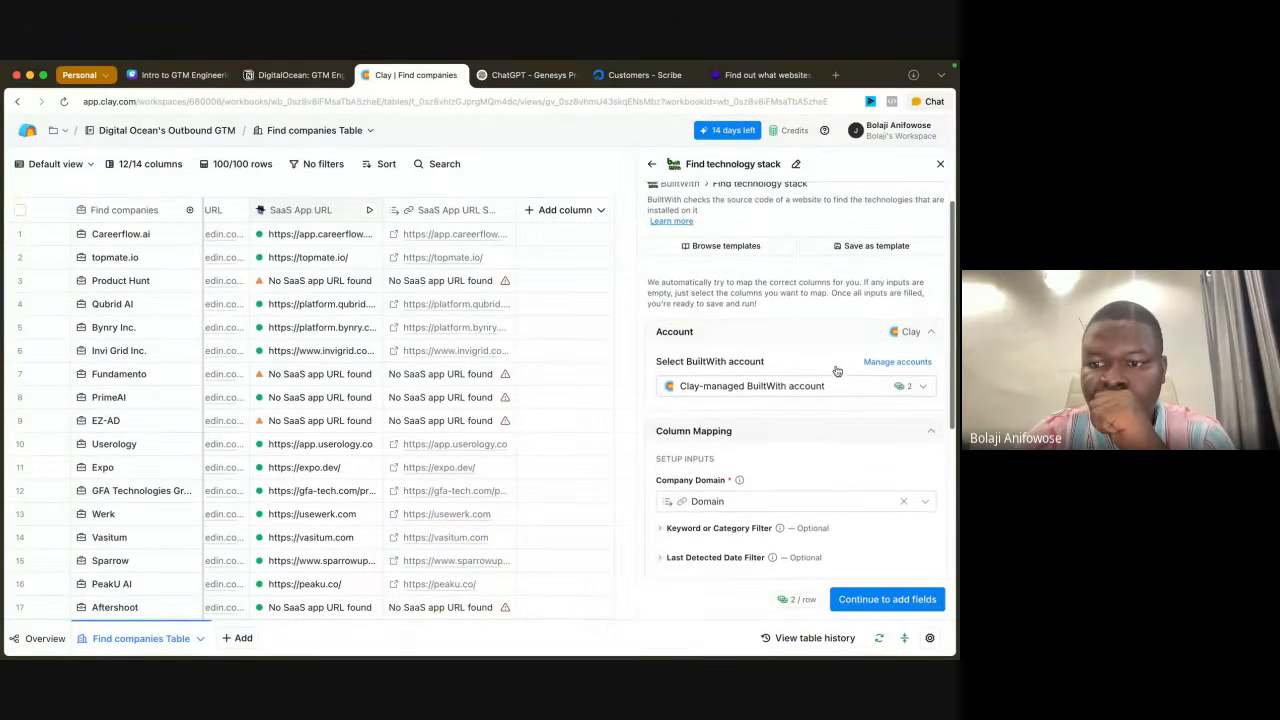
scroll(837, 371, down, 5)
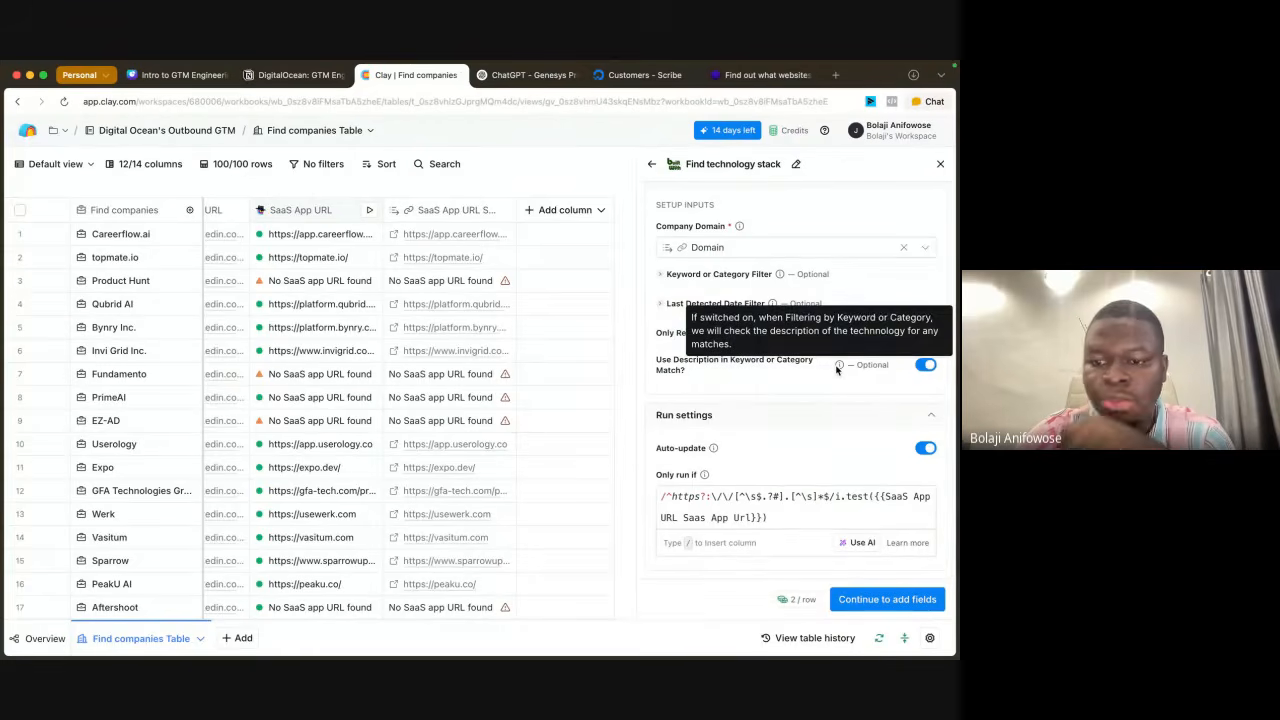
scroll(837, 369, up, 5)
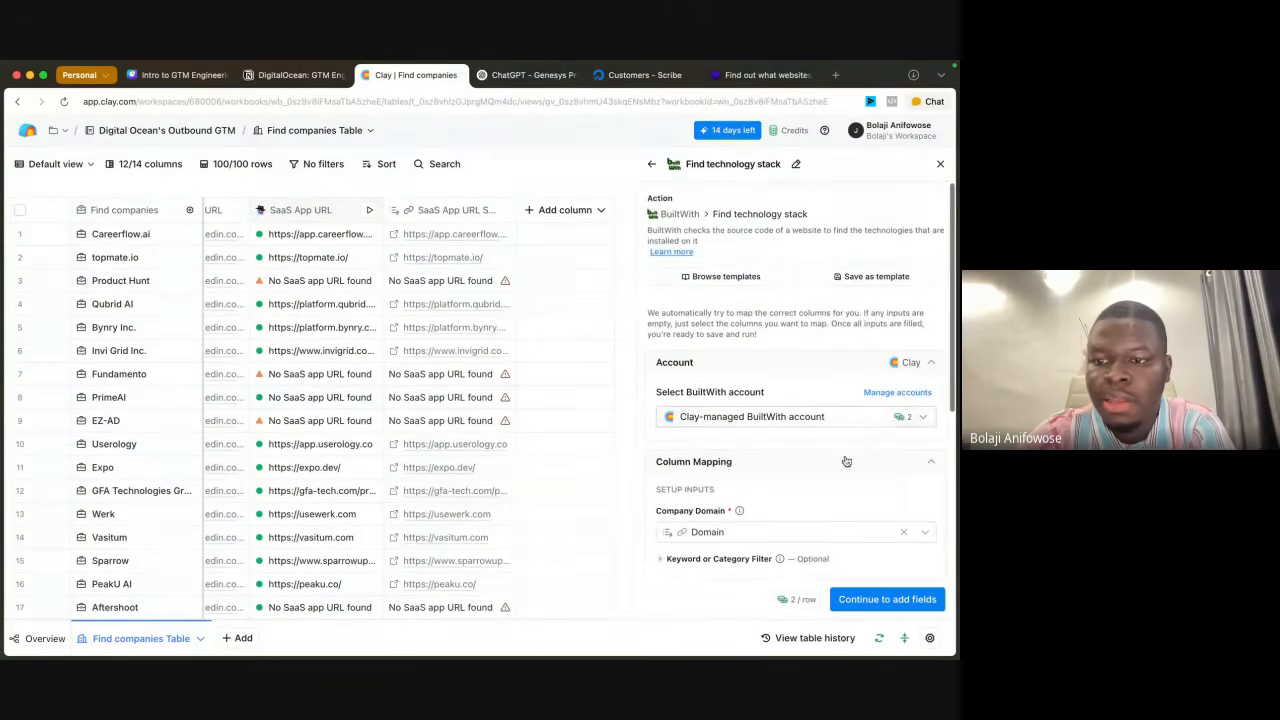
click(881, 602)
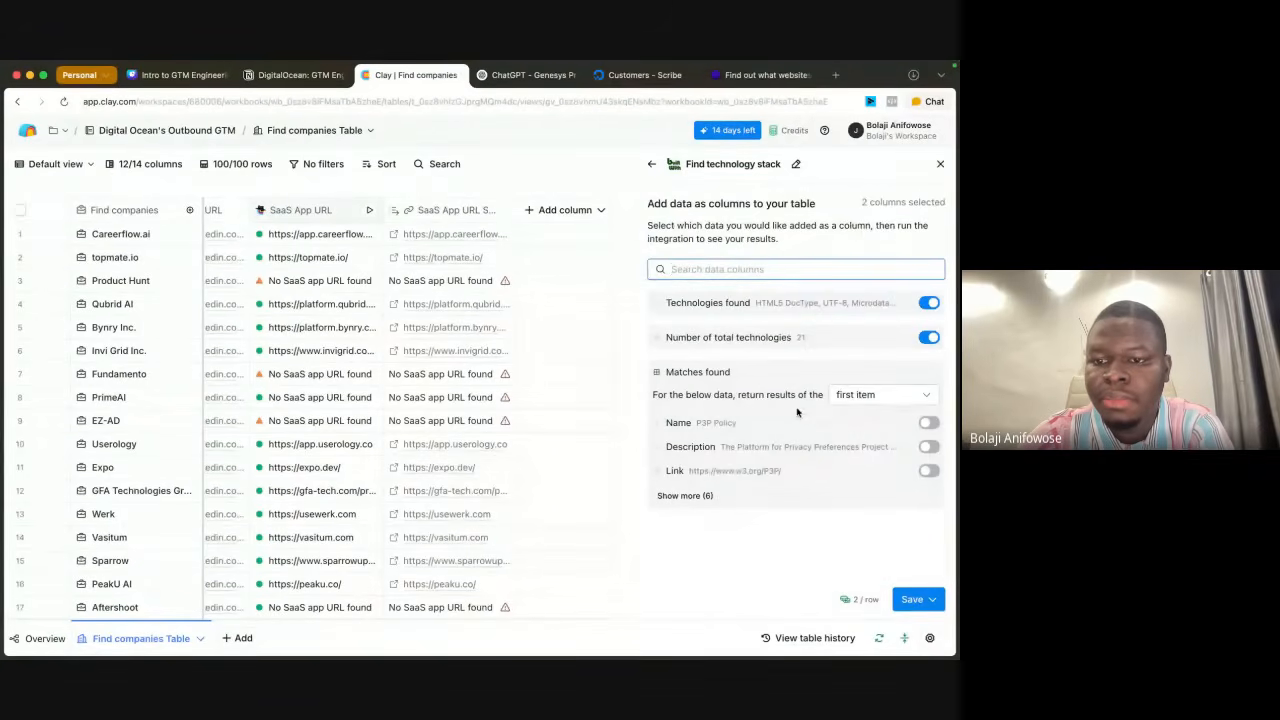
click(929, 337)
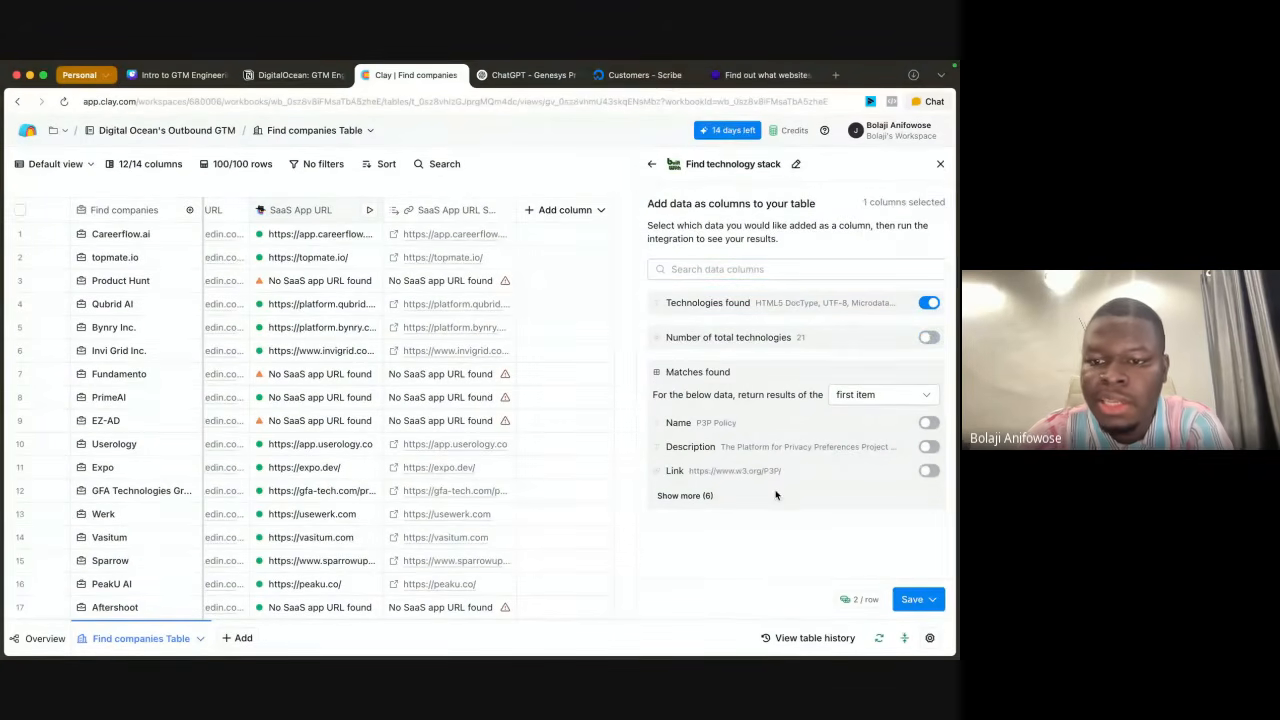
click(933, 600)
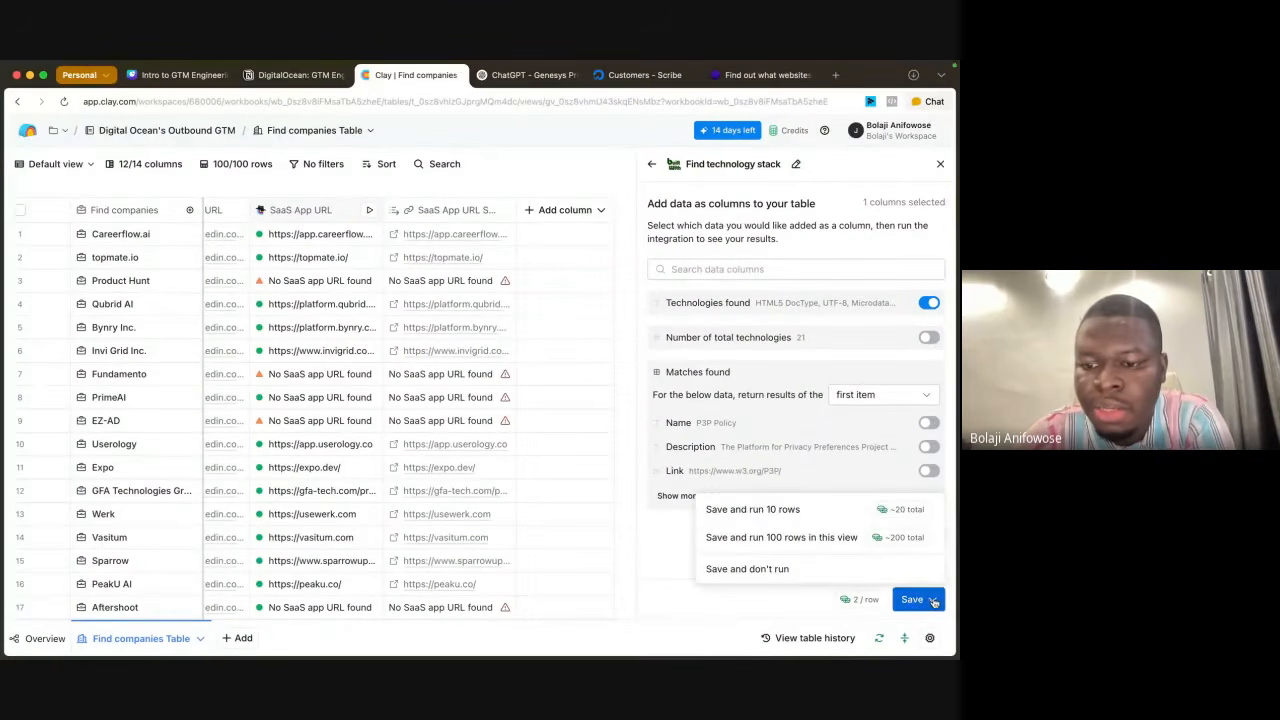
click(775, 512)
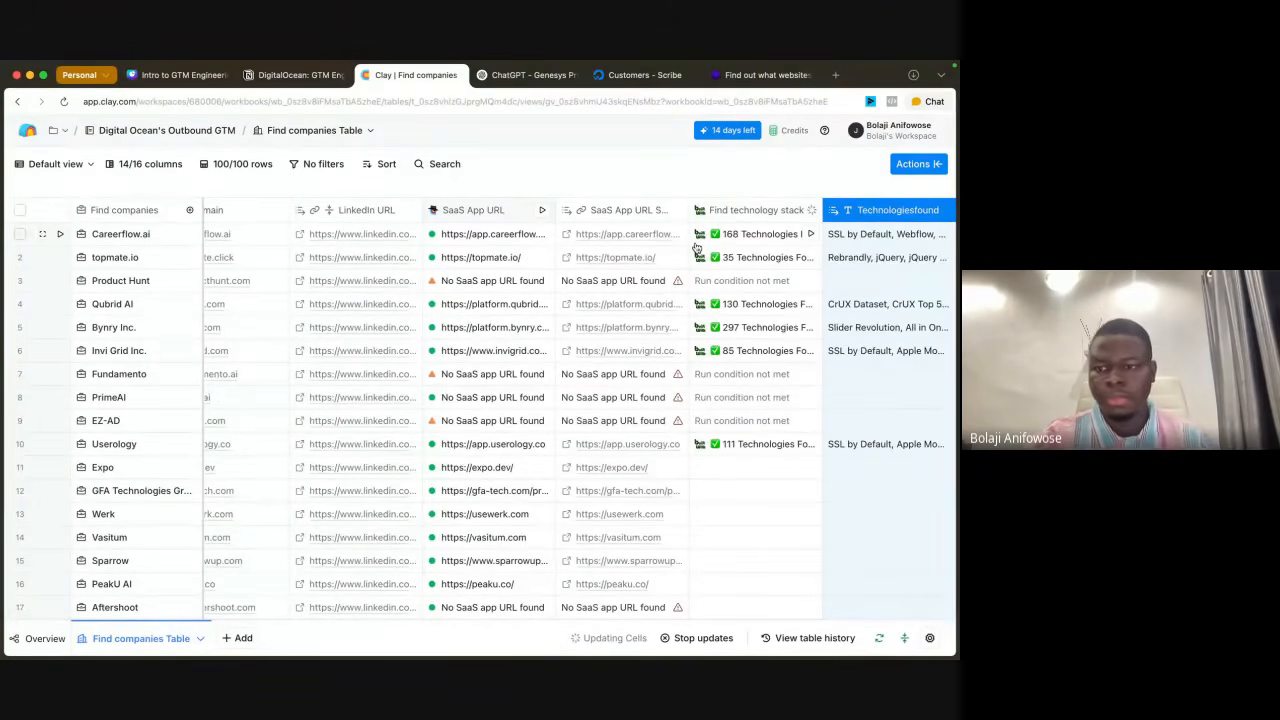
Step: Run the Find technology stack cells for rows 11 to 23, from Expo to WrkSpot
scroll(697, 247, right, 2)
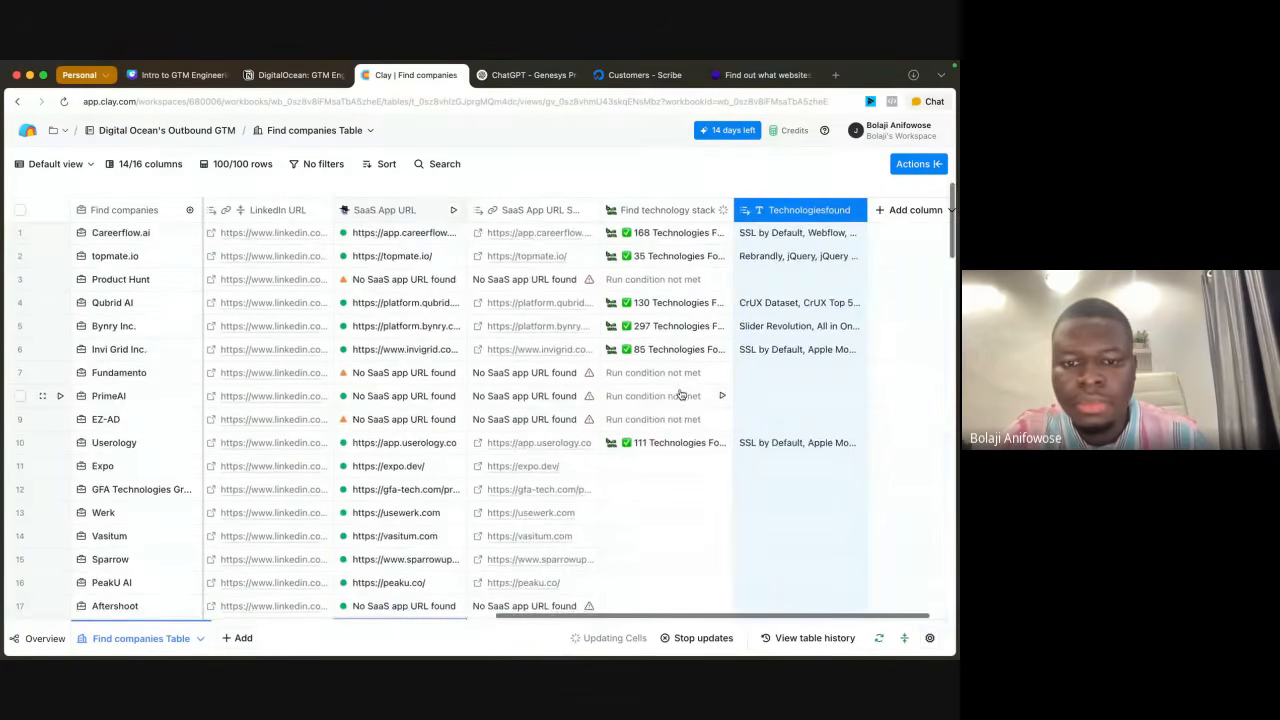
scroll(680, 395, down, 1)
scroll(680, 395, up, 1)
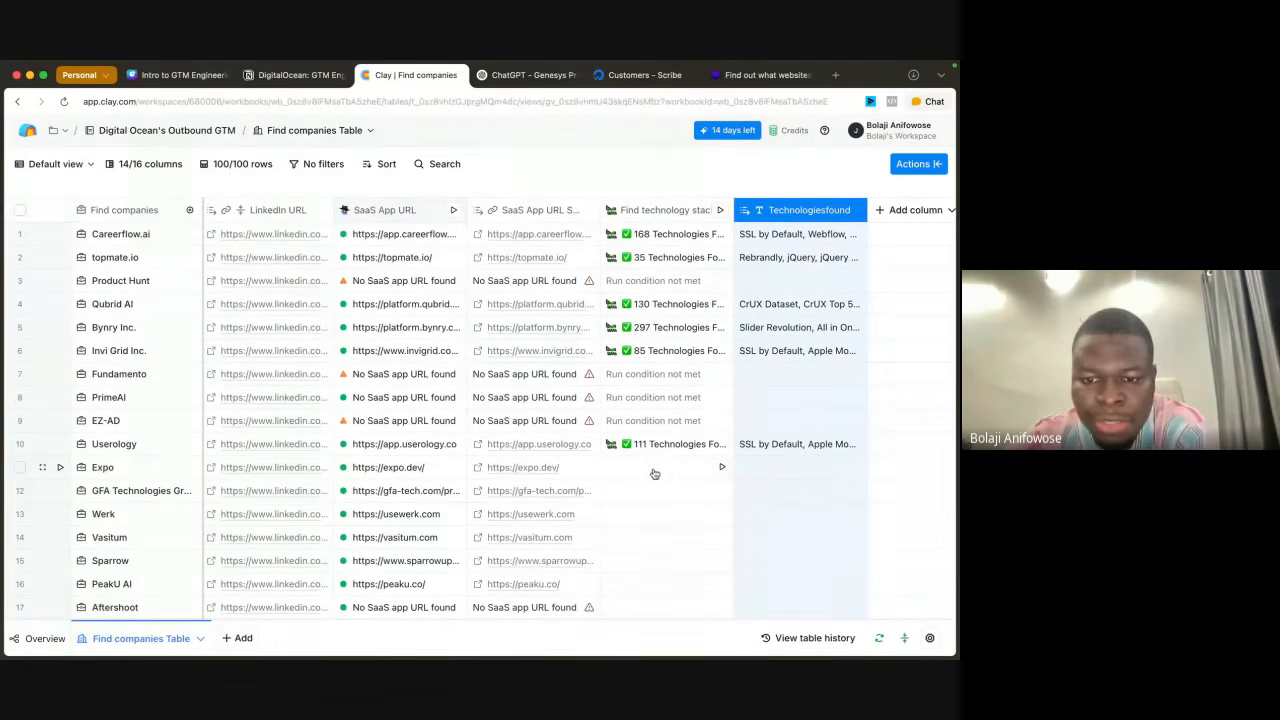
scroll(649, 472, down, 5)
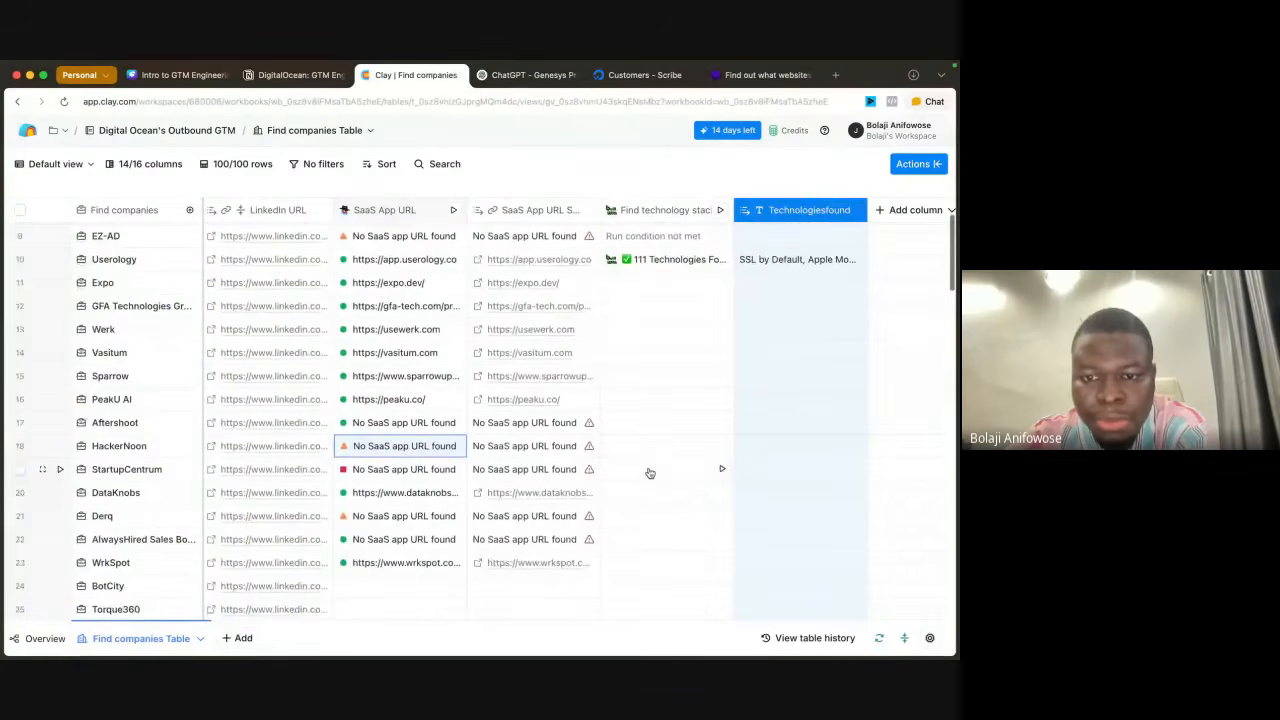
drag(648, 283, 640, 562)
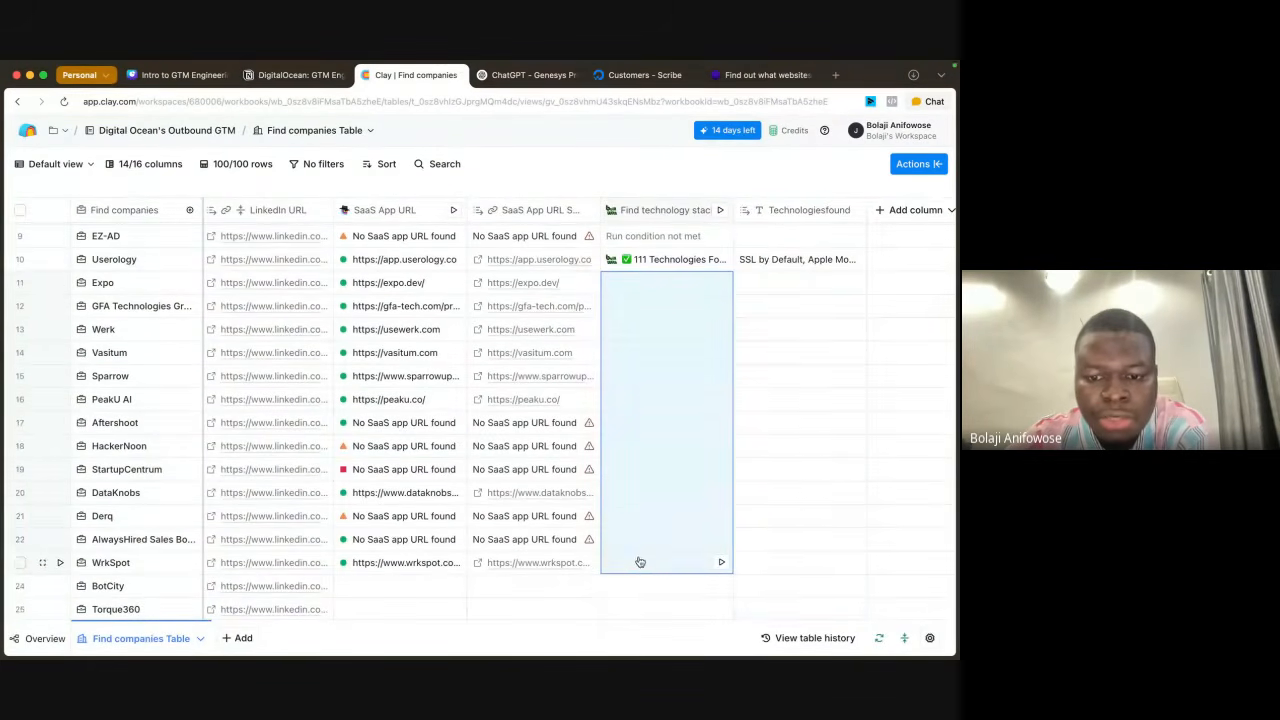
click(721, 562)
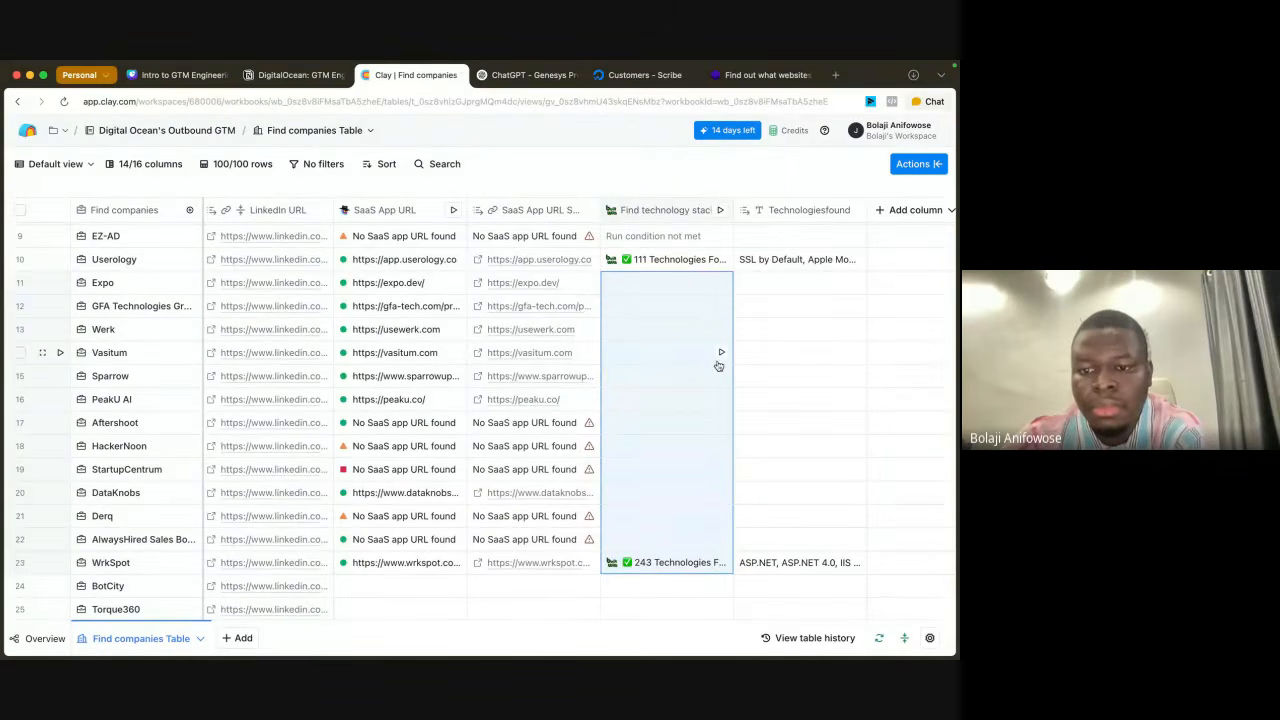
right_click(678, 363)
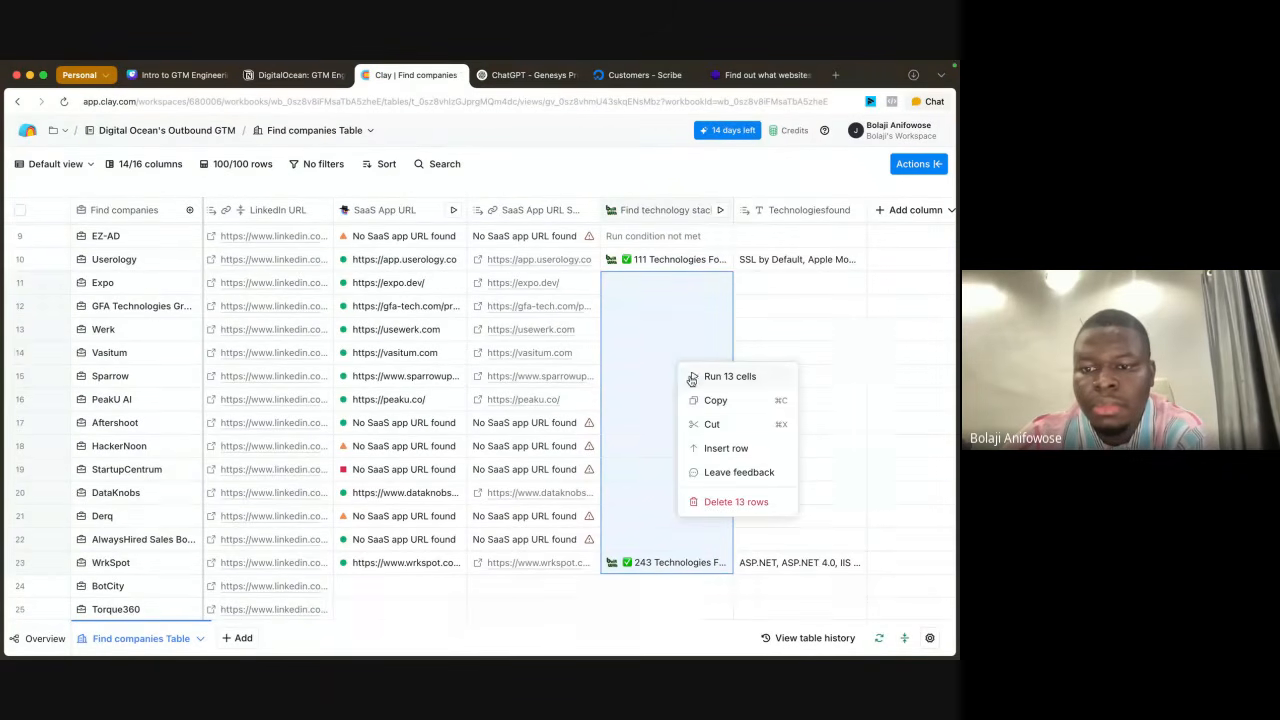
click(690, 376)
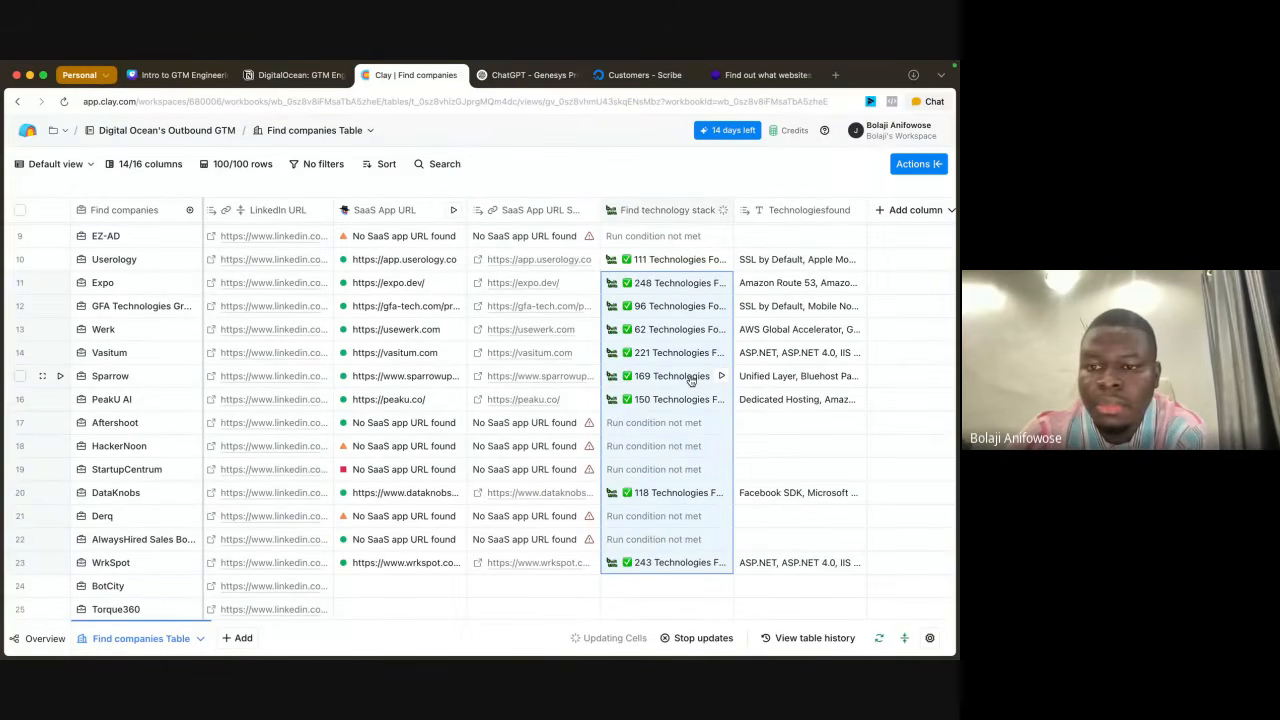
Step: Examine the full list of technologies found for Careerflow.ai, looking for its cloud hosting providers
scroll(690, 380, up, 5)
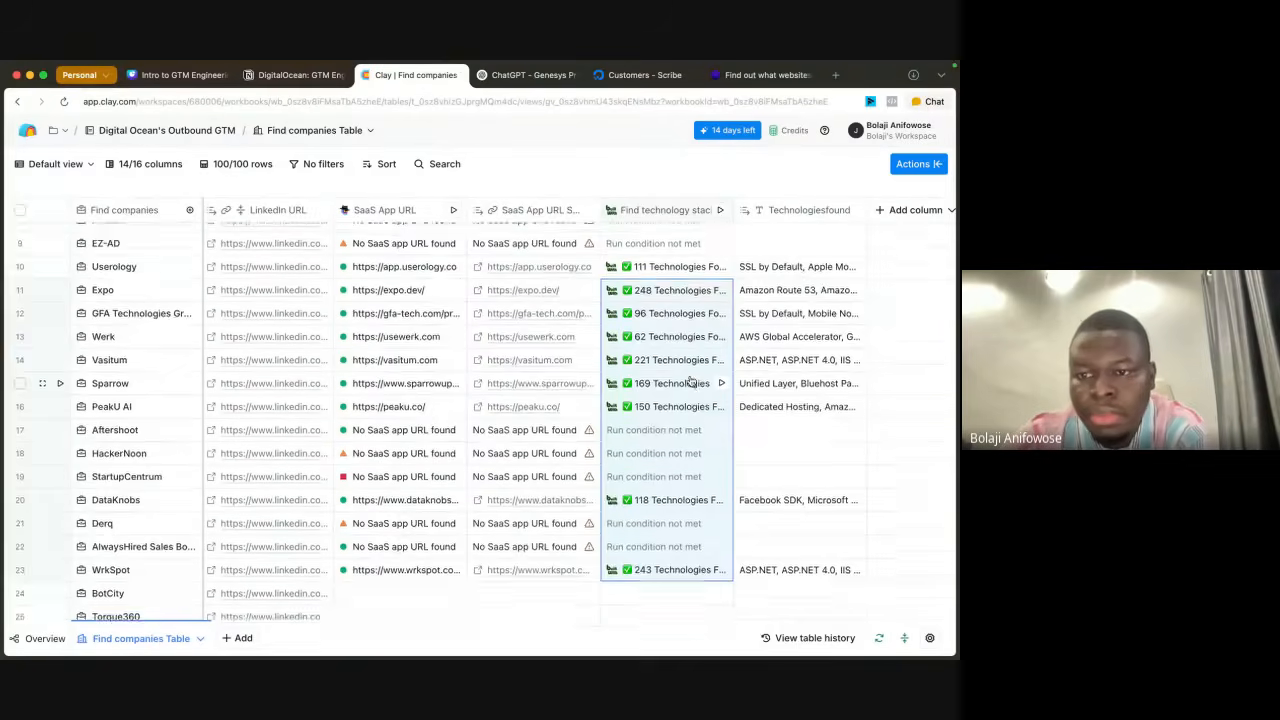
scroll(801, 298, right, 2)
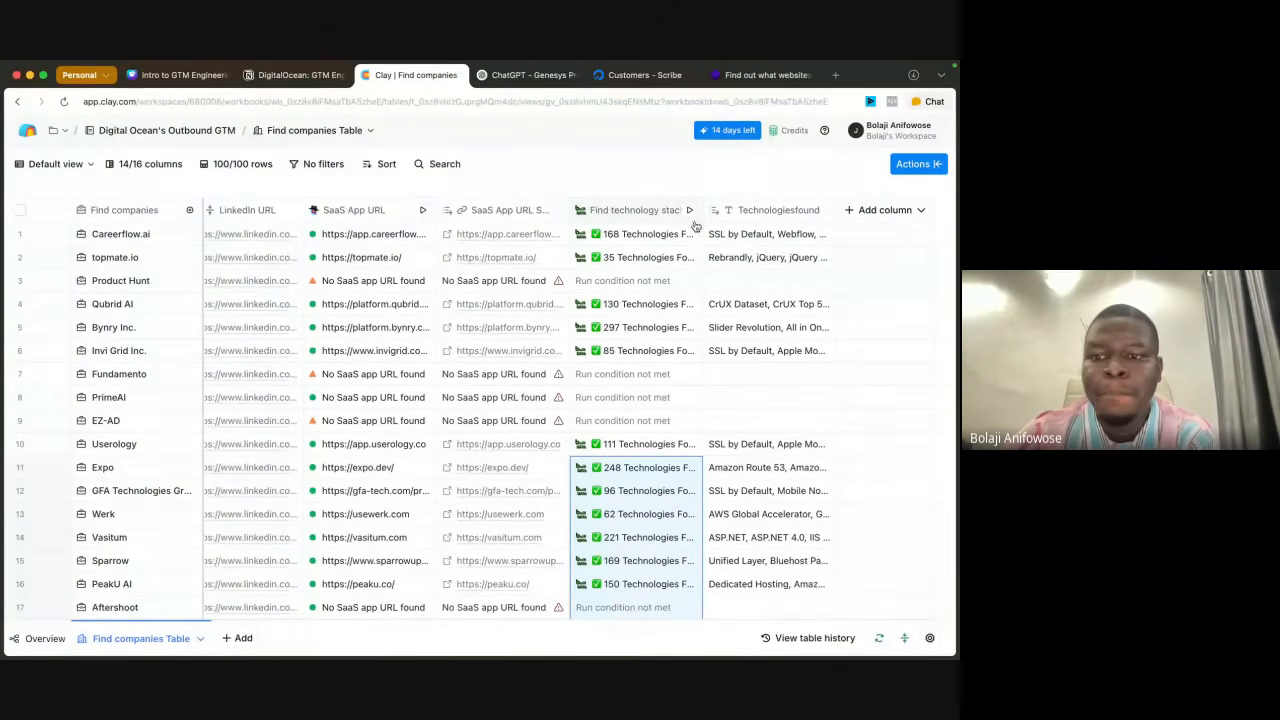
click(886, 210)
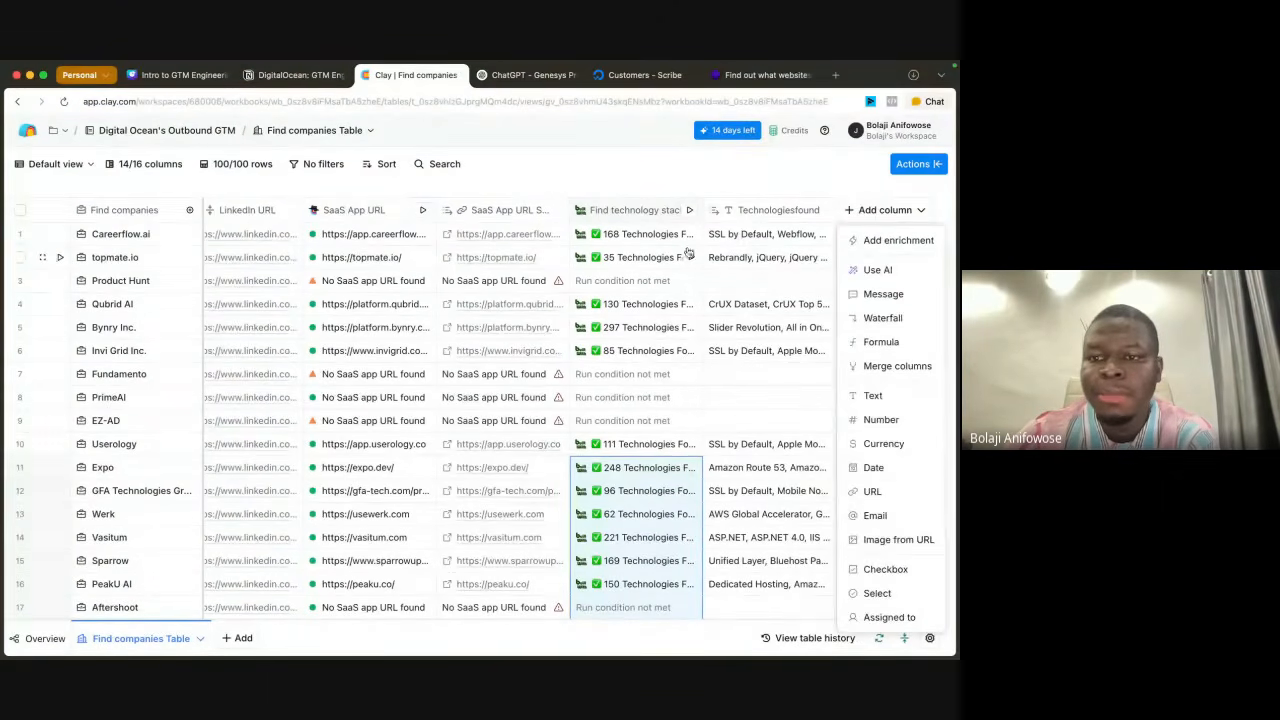
click(748, 243)
double_click(745, 240)
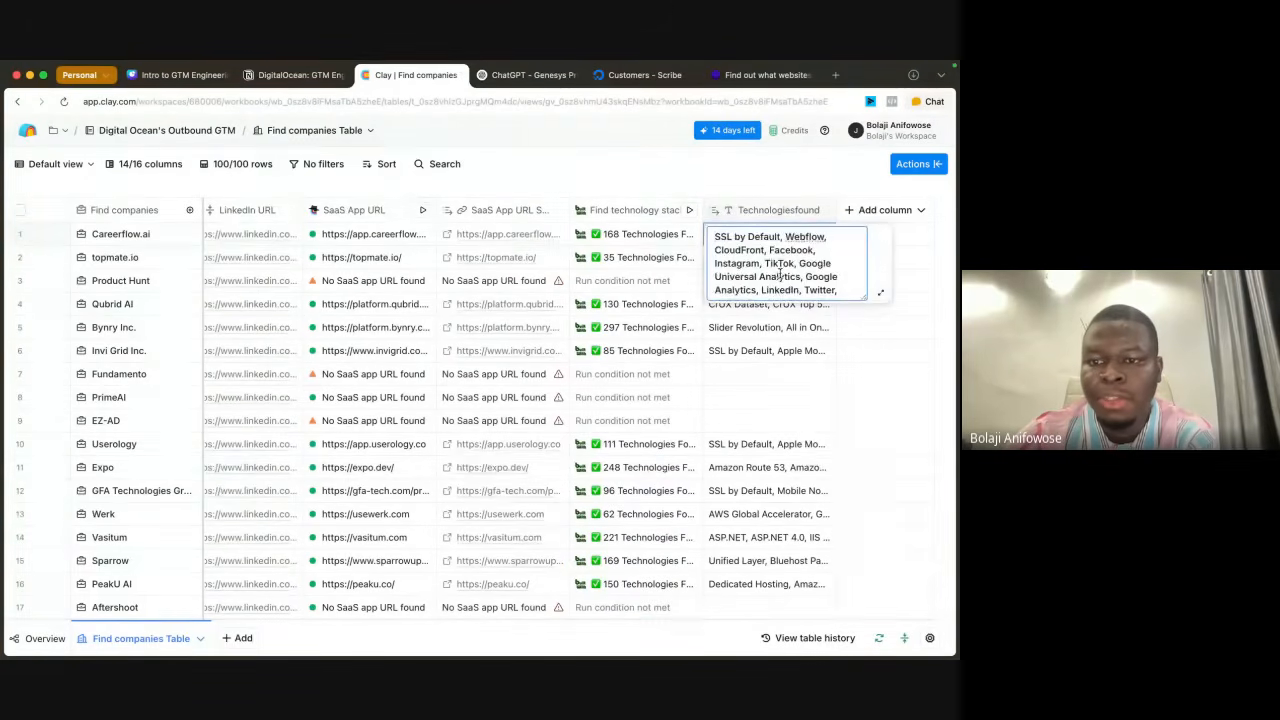
scroll(780, 270, down, 5)
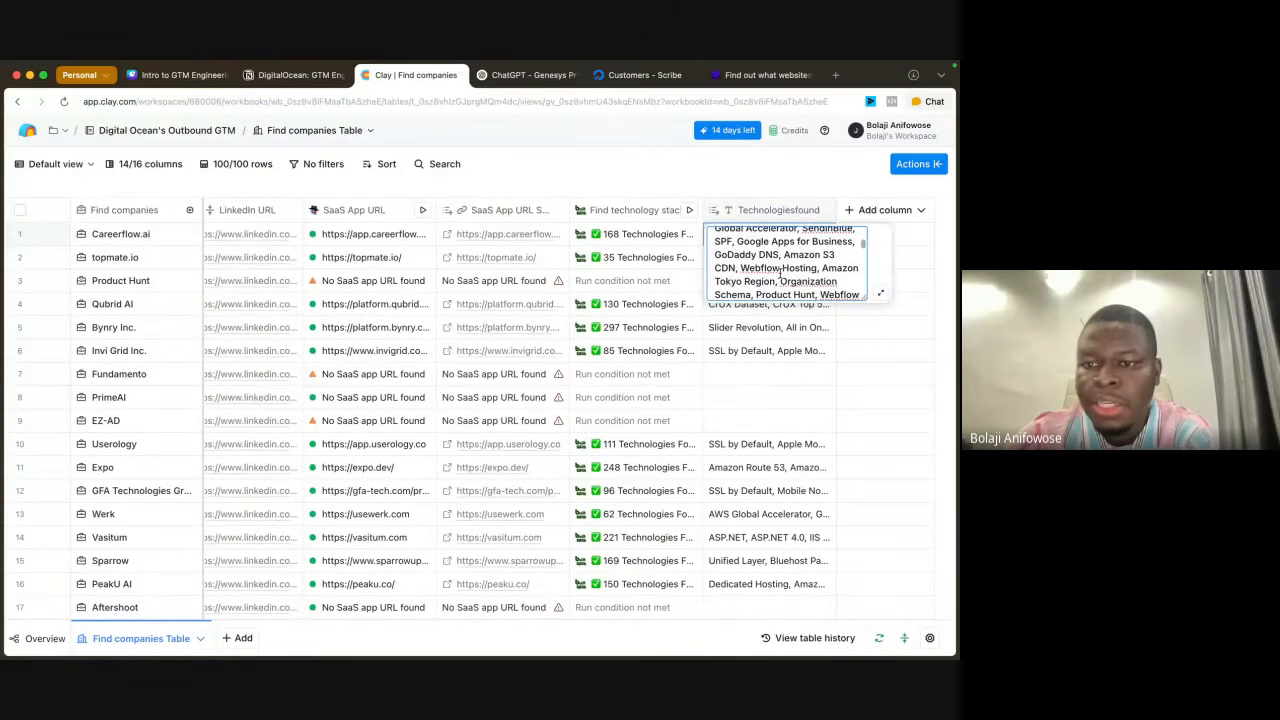
scroll(780, 270, down, 5)
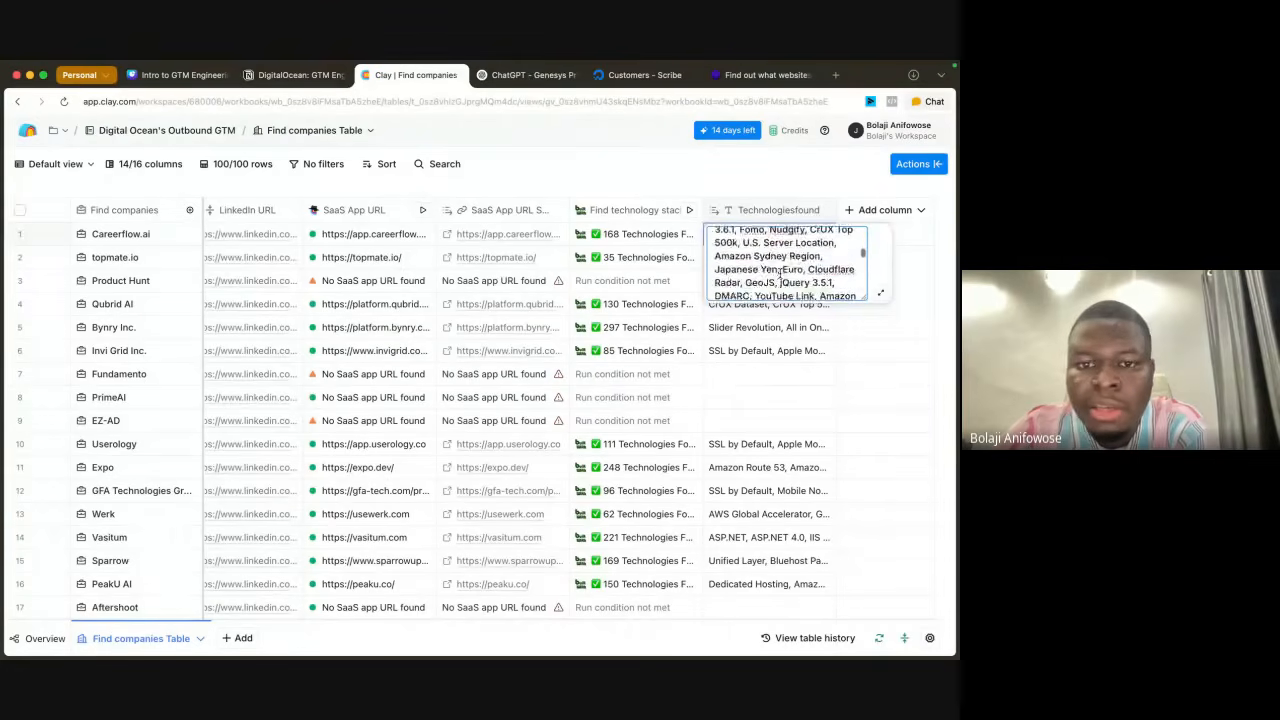
scroll(780, 272, down, 6)
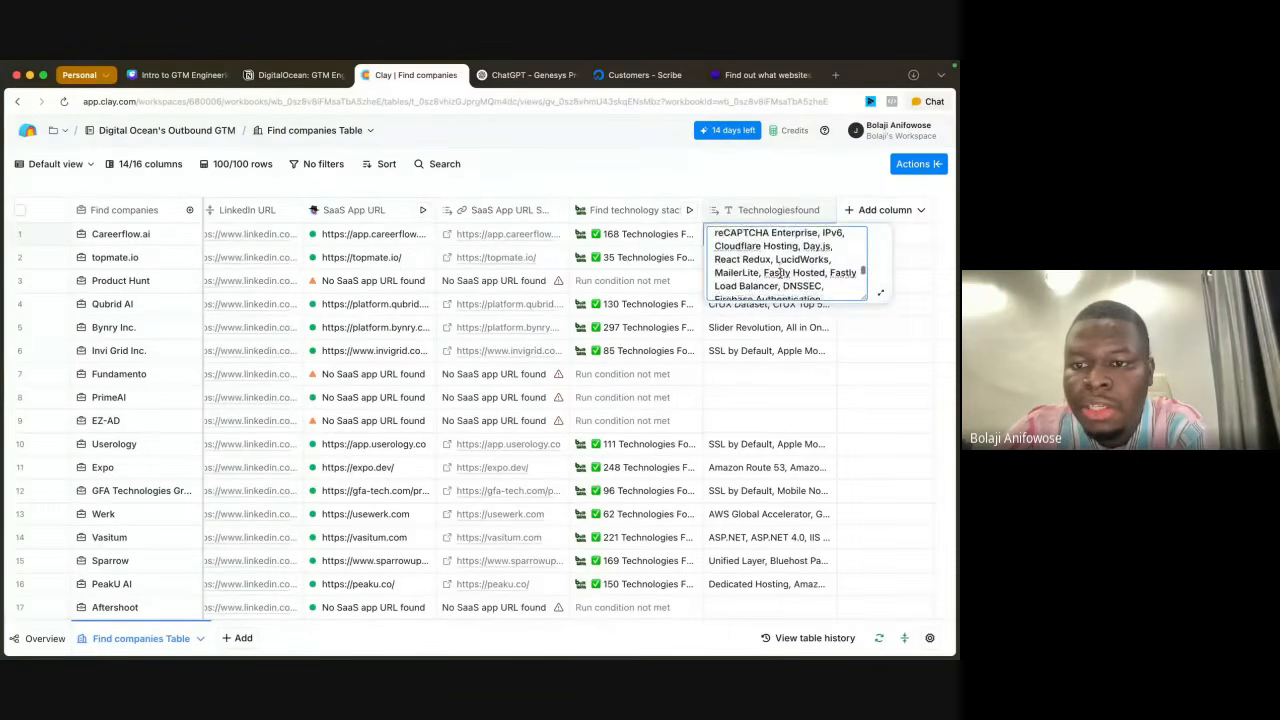
scroll(780, 273, down, 4)
click(658, 167)
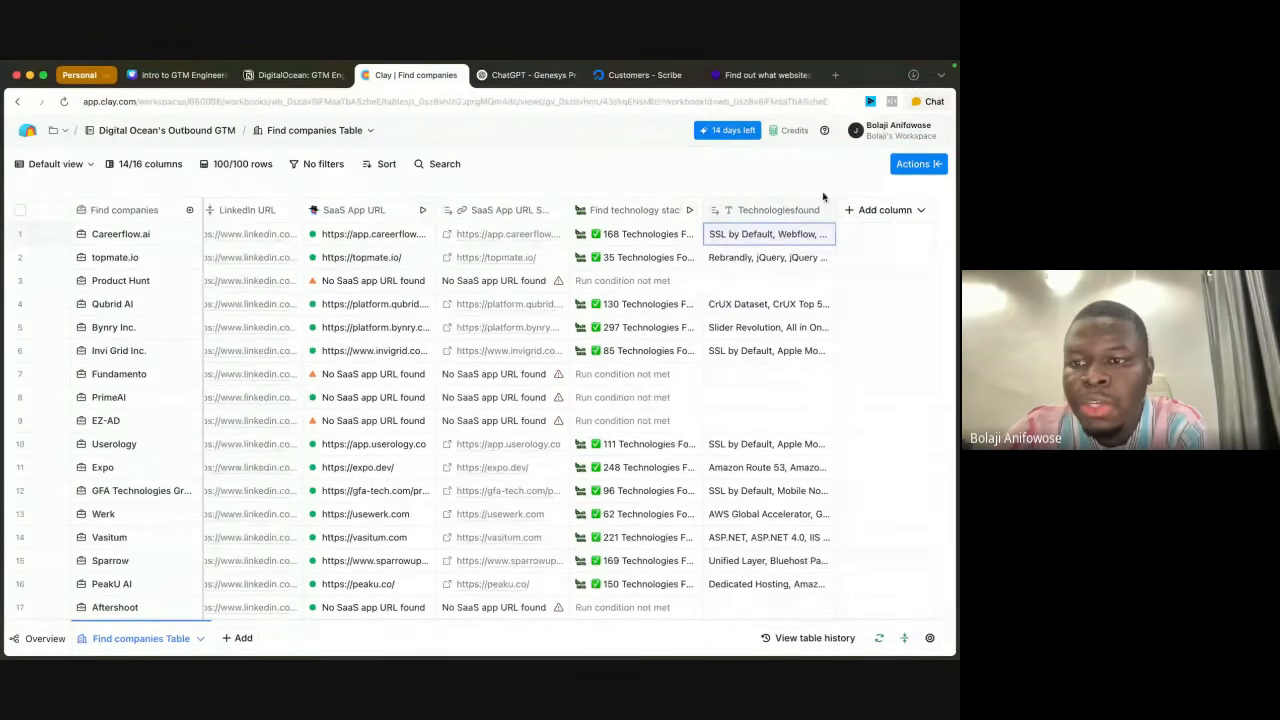
Step: Add a Use AI column and set its use case to Create or modify content
click(881, 216)
click(880, 271)
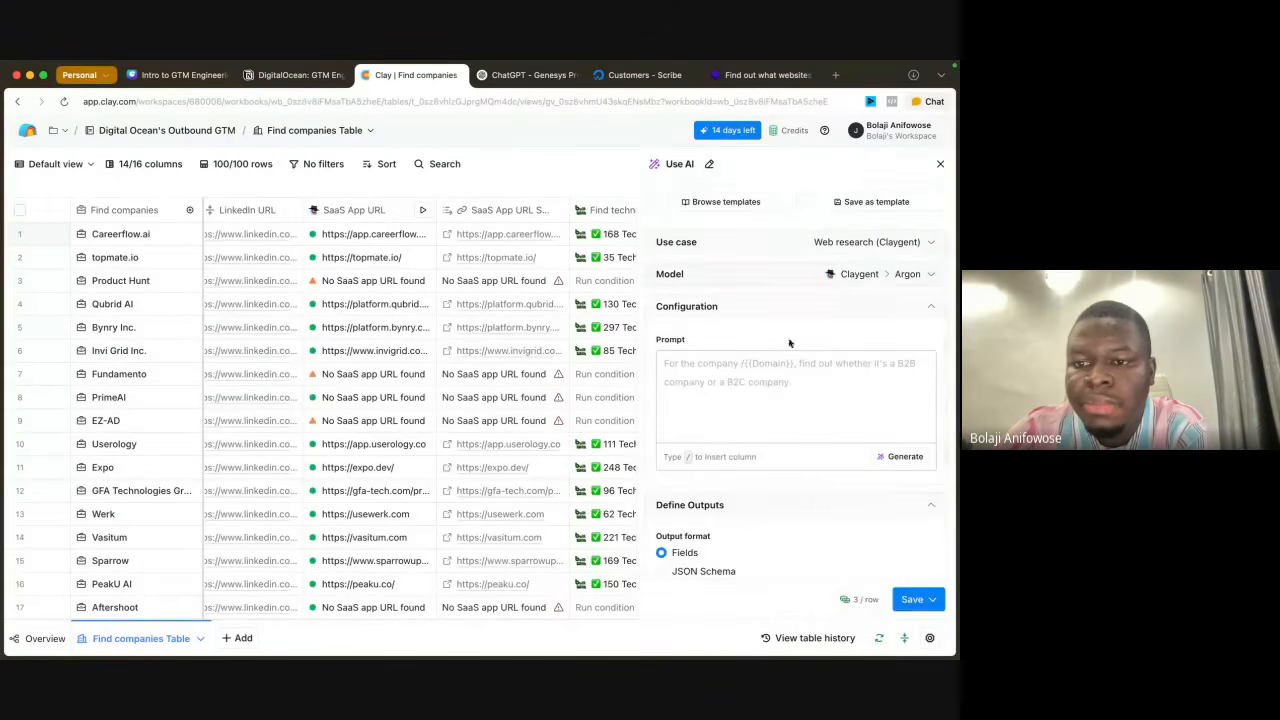
click(916, 245)
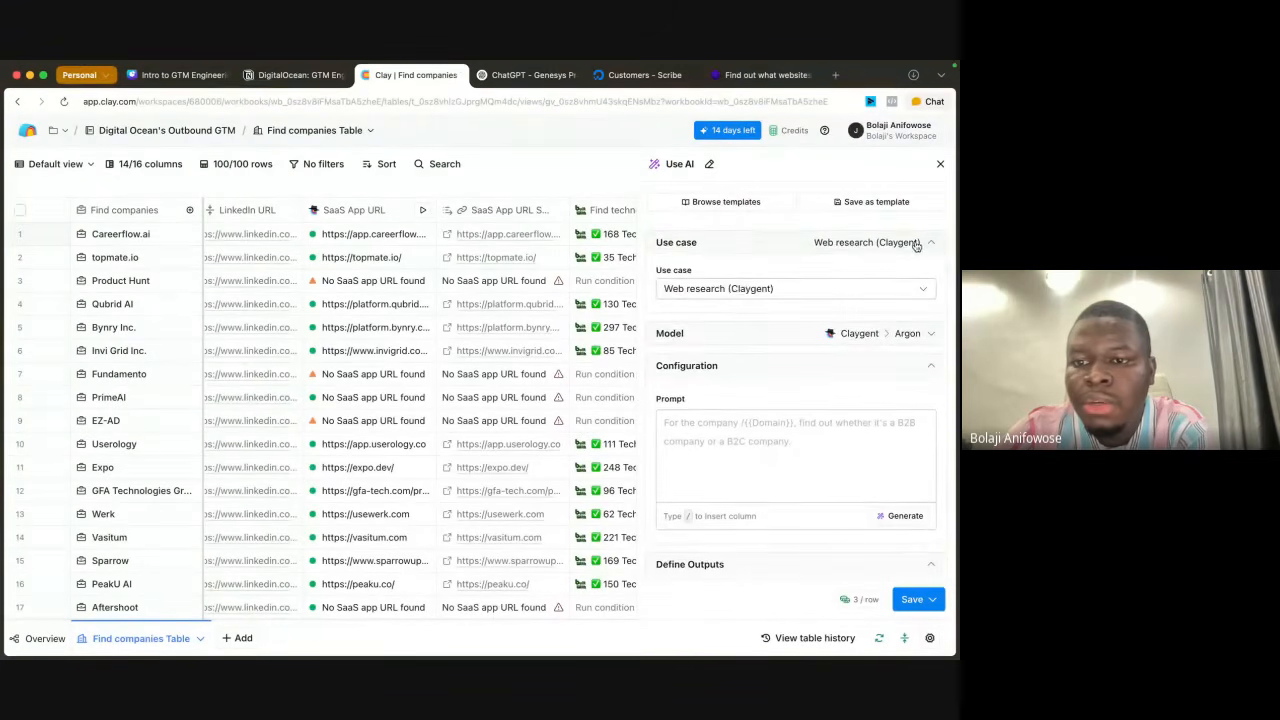
click(739, 288)
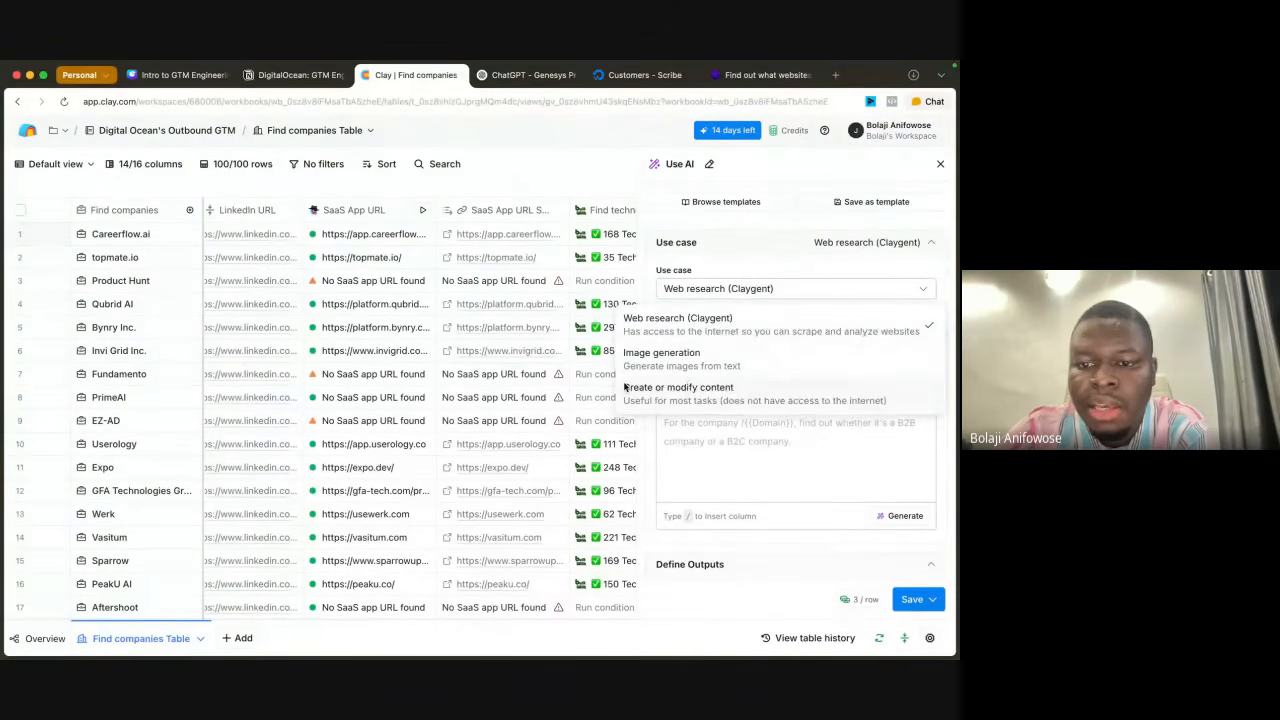
click(685, 389)
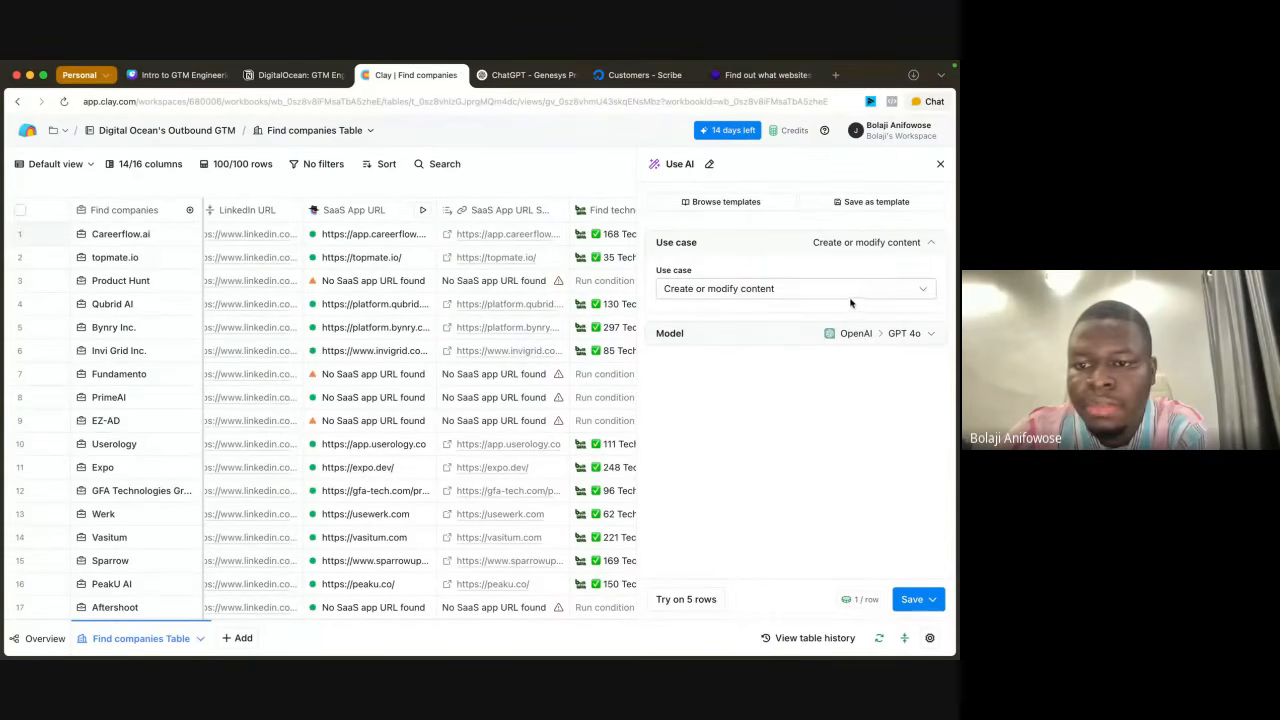
Step: Set the AI column's model to OpenAI's GPT 4o Mini
click(927, 335)
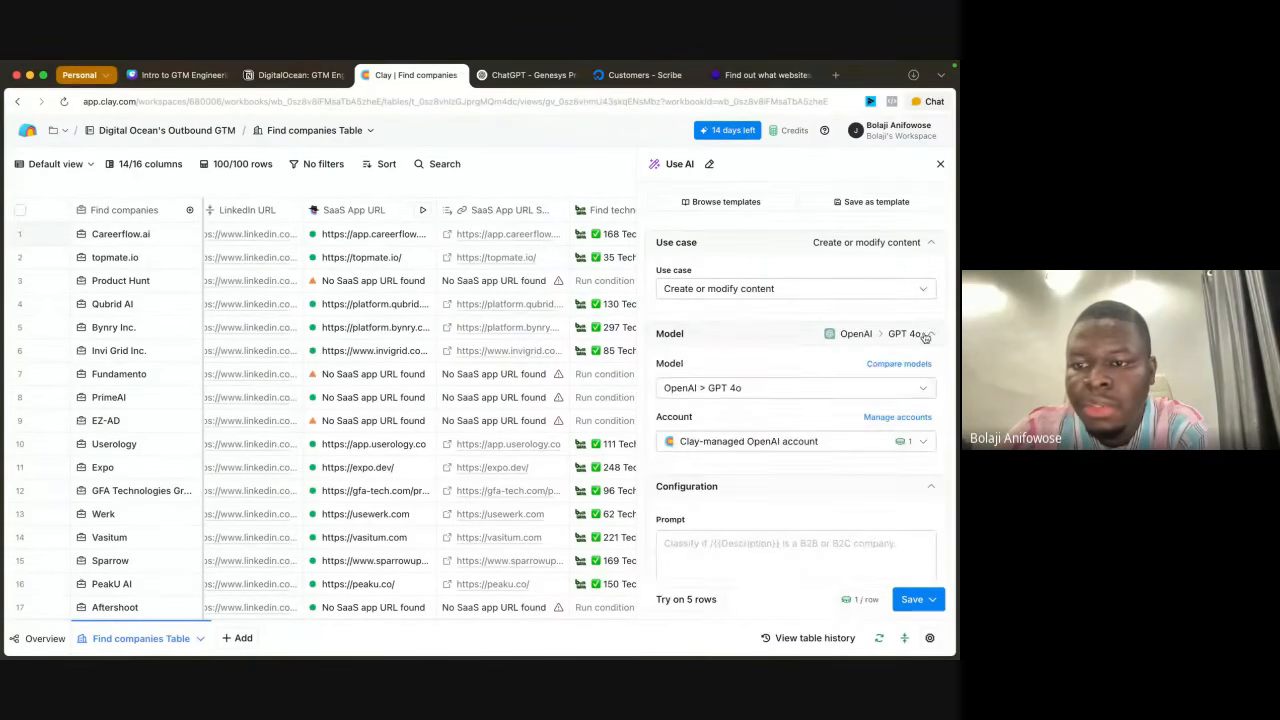
click(790, 387)
scroll(755, 520, down, 3)
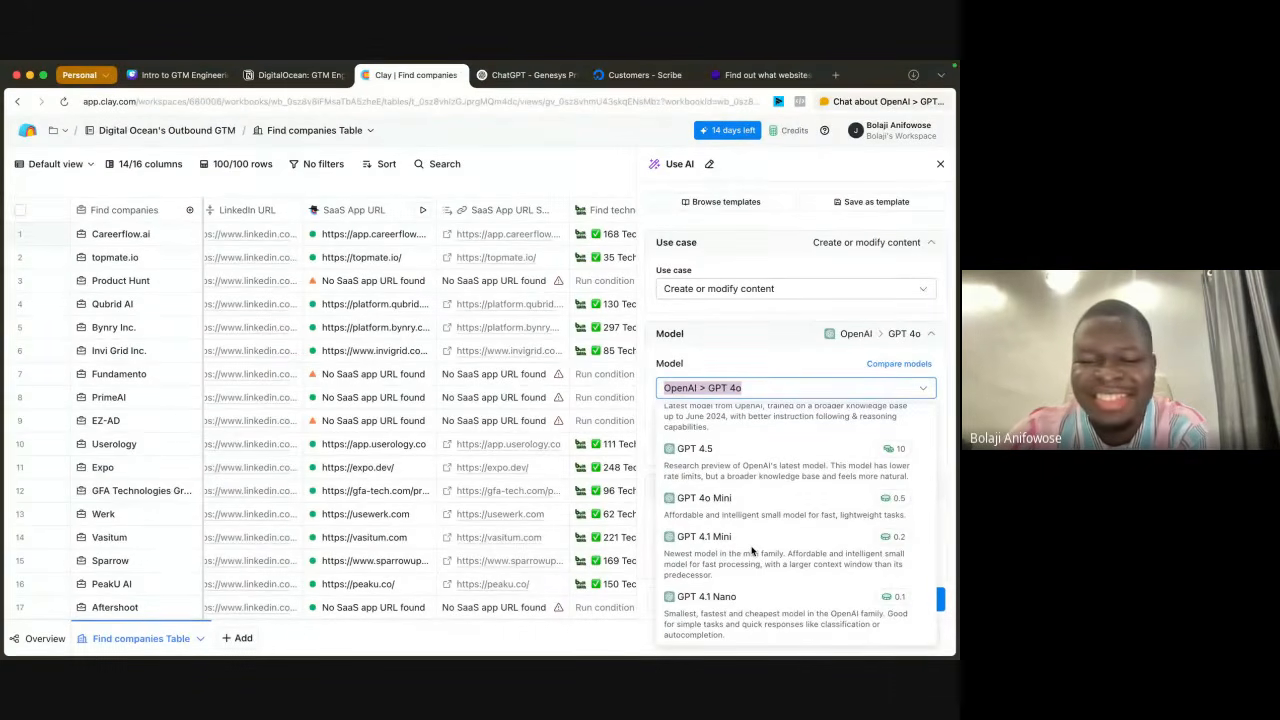
click(732, 521)
Step: Open the prompt generator for the AI column and begin the goal with "Based on" followed by the Technologiesfound column reference
scroll(763, 488, down, 2)
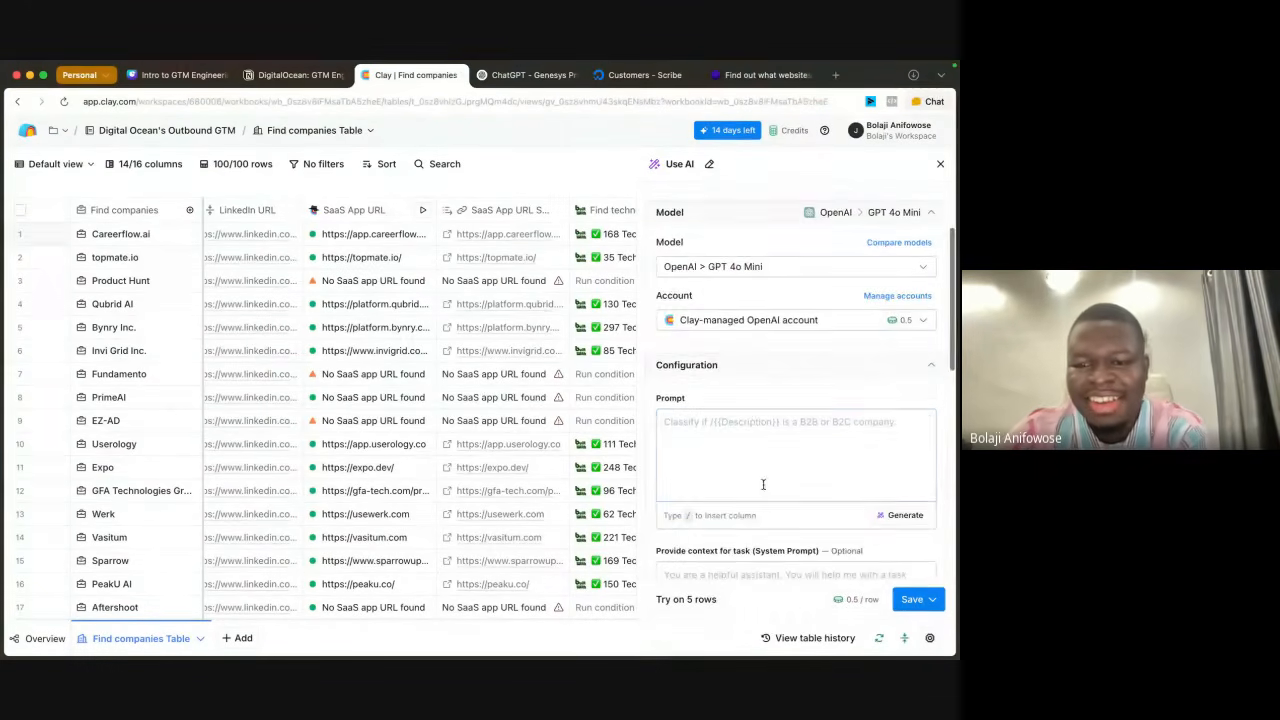
click(747, 450)
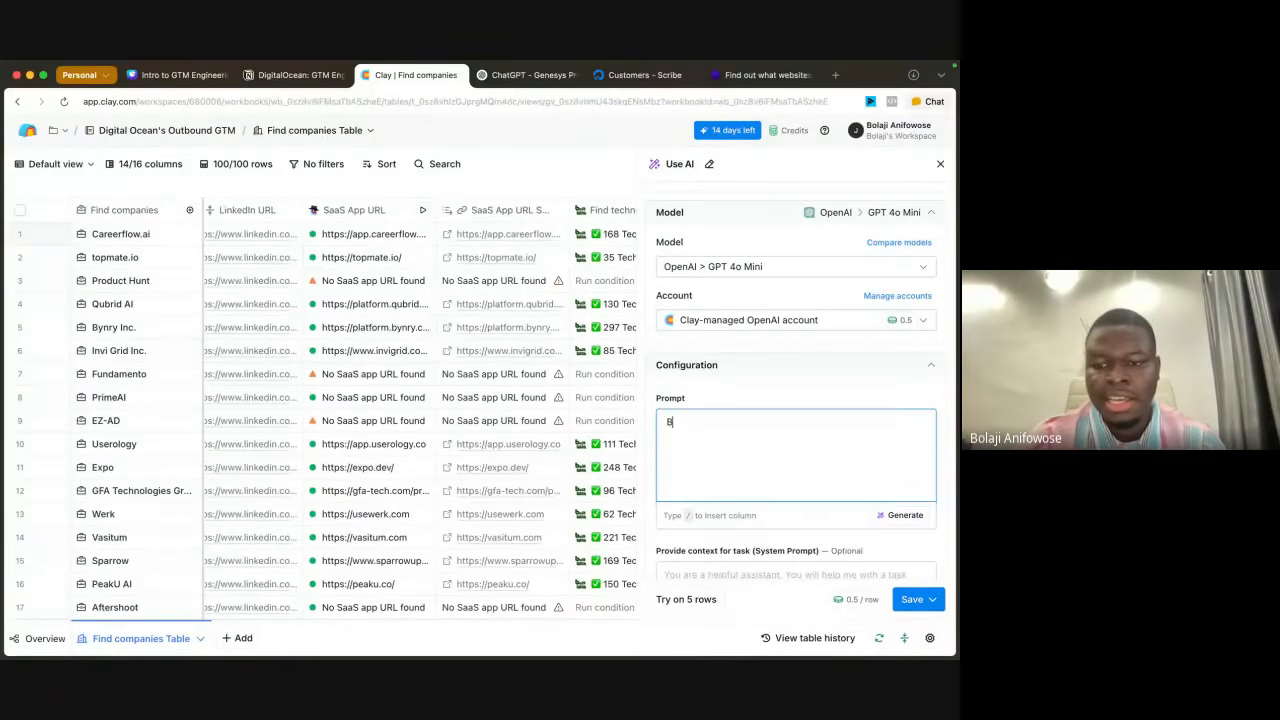
key(BackSpace)
click(903, 515)
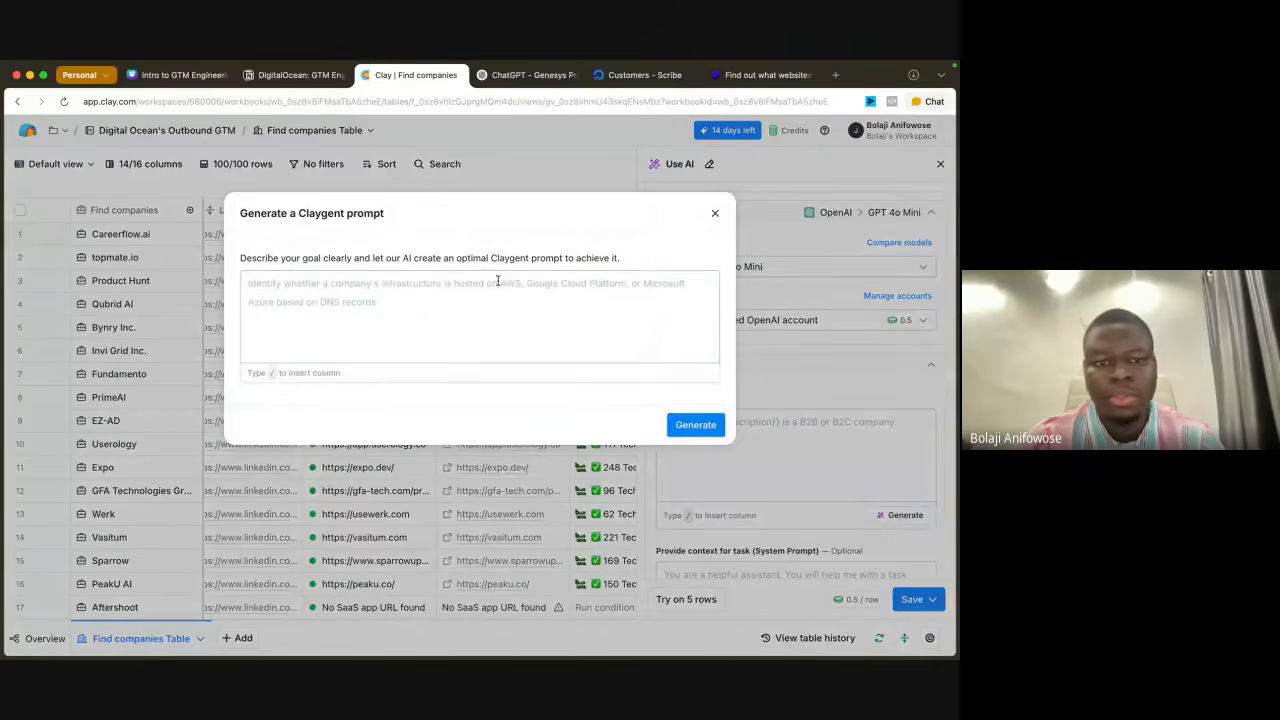
click(415, 298)
text(Based )
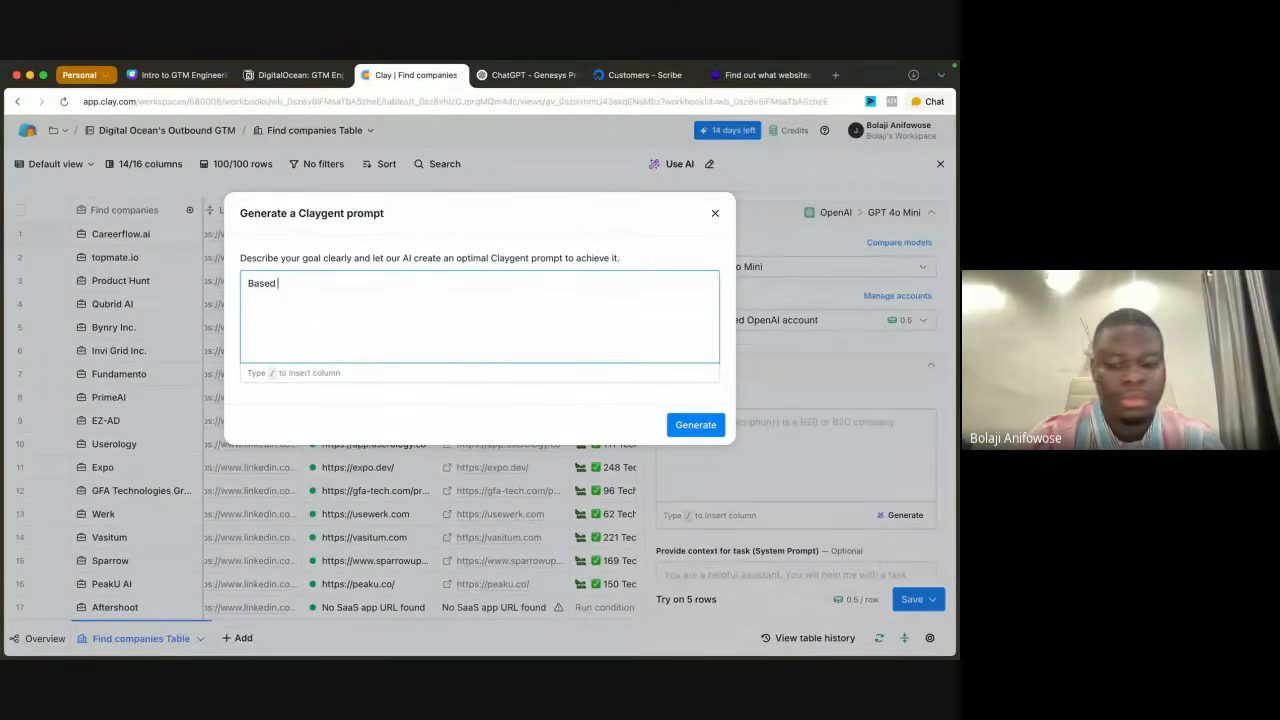
text(on/)
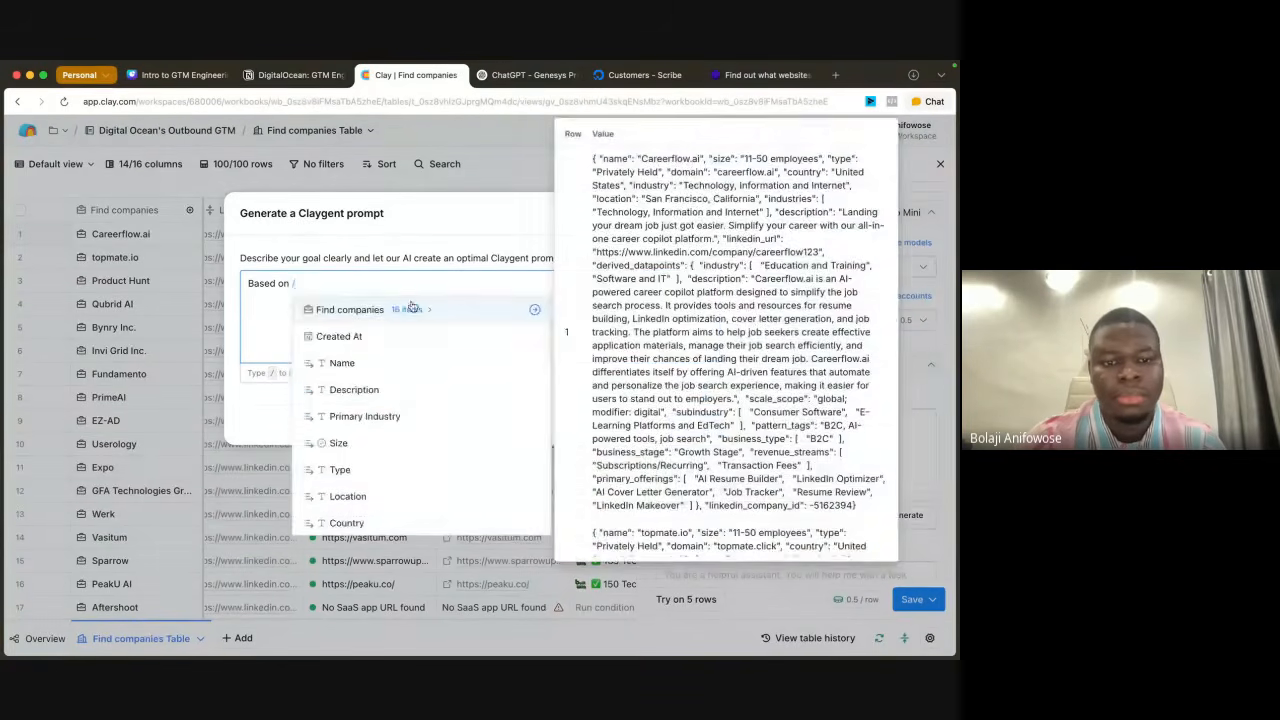
scroll(389, 406, down, 3)
click(396, 521)
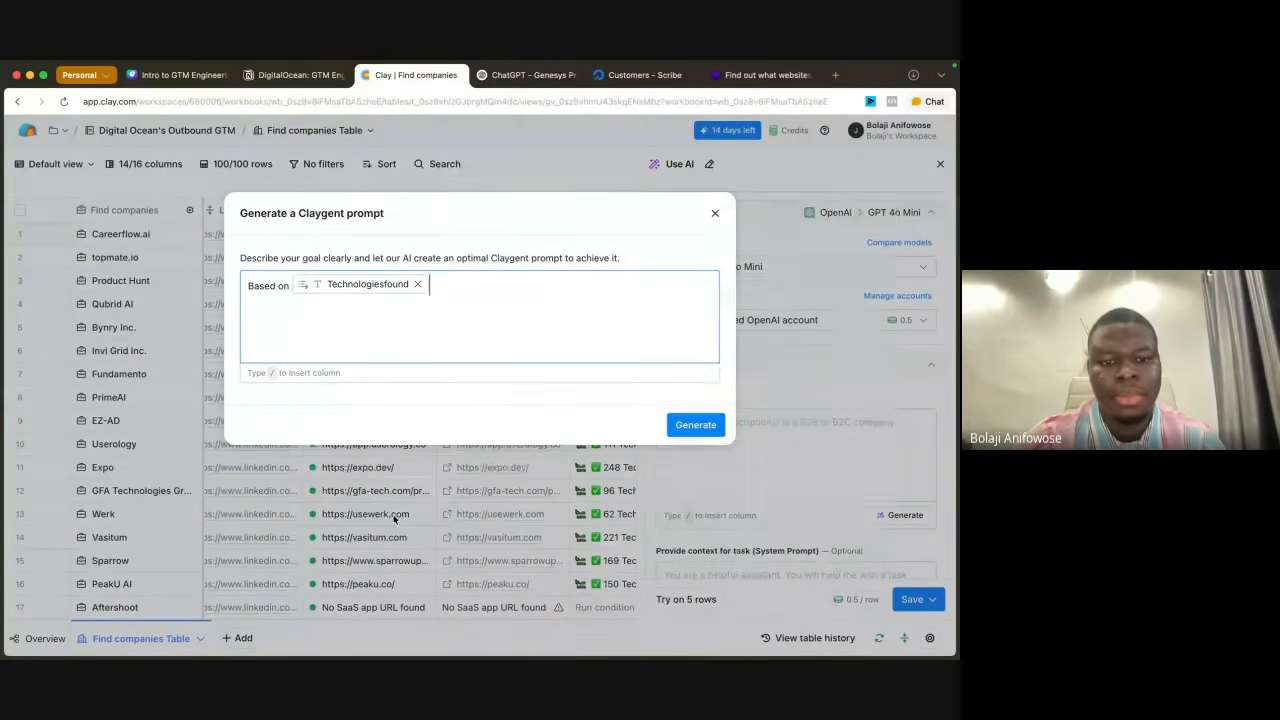
Step: Continue the goal with ", determine what cloud solution [Name] is using.", inserting the Name column as the company reference
text(, det)
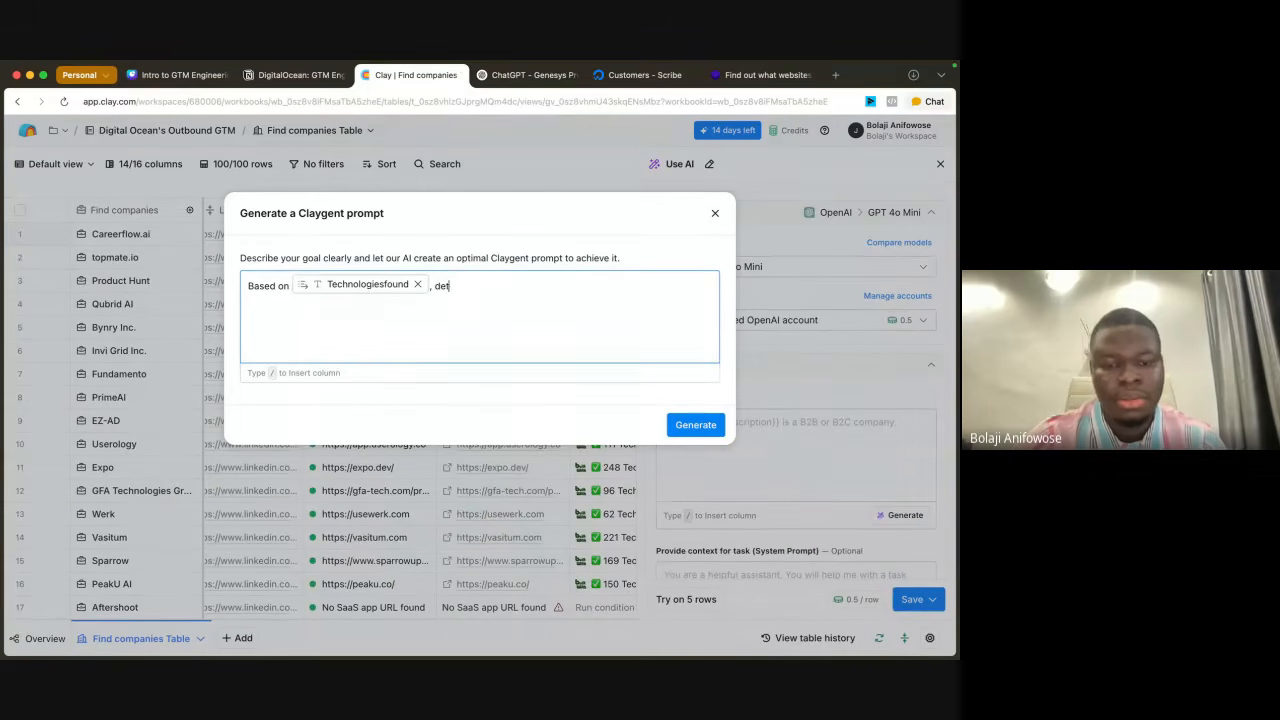
text(ermine what cloud)
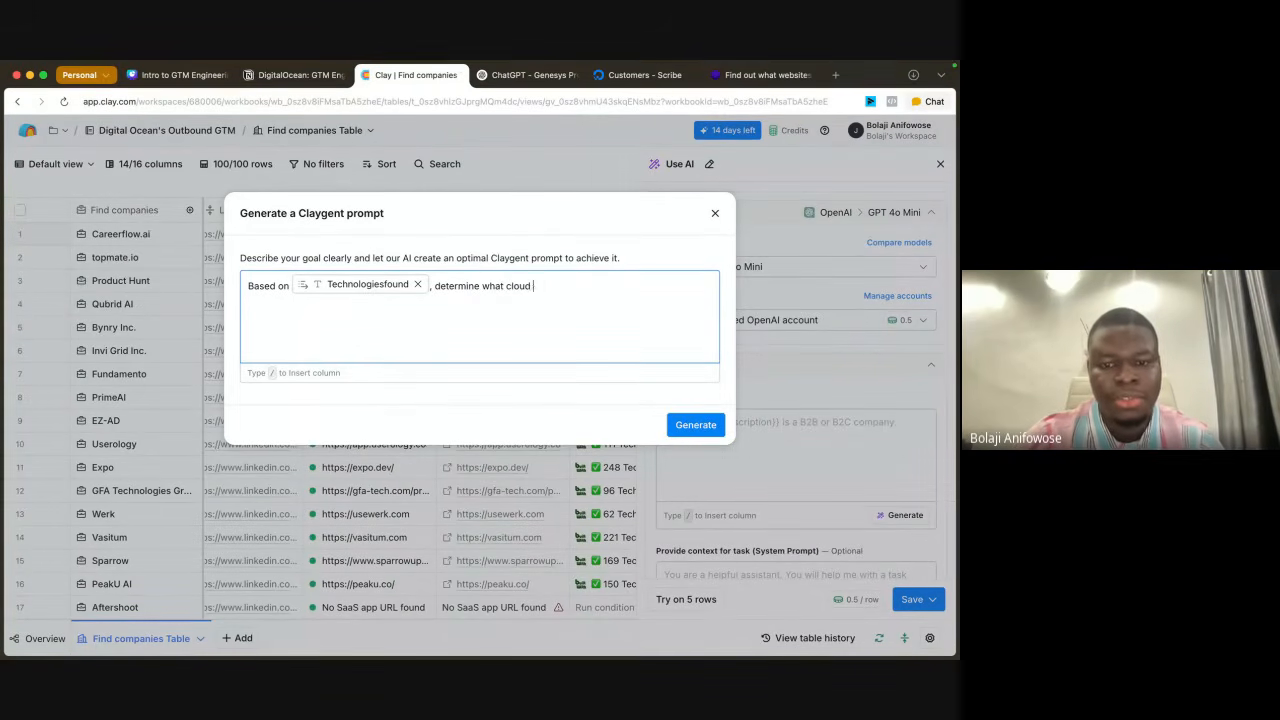
text( solution )
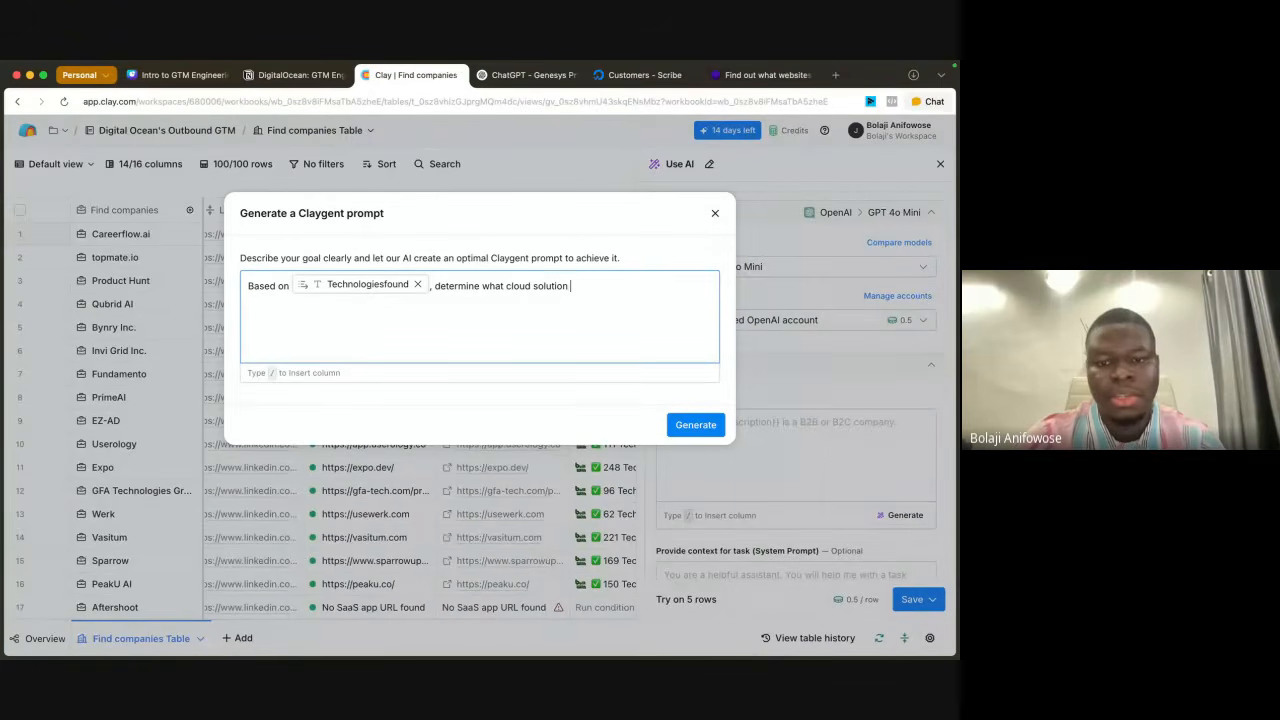
text(s)
key(BackSpace)
text(they)
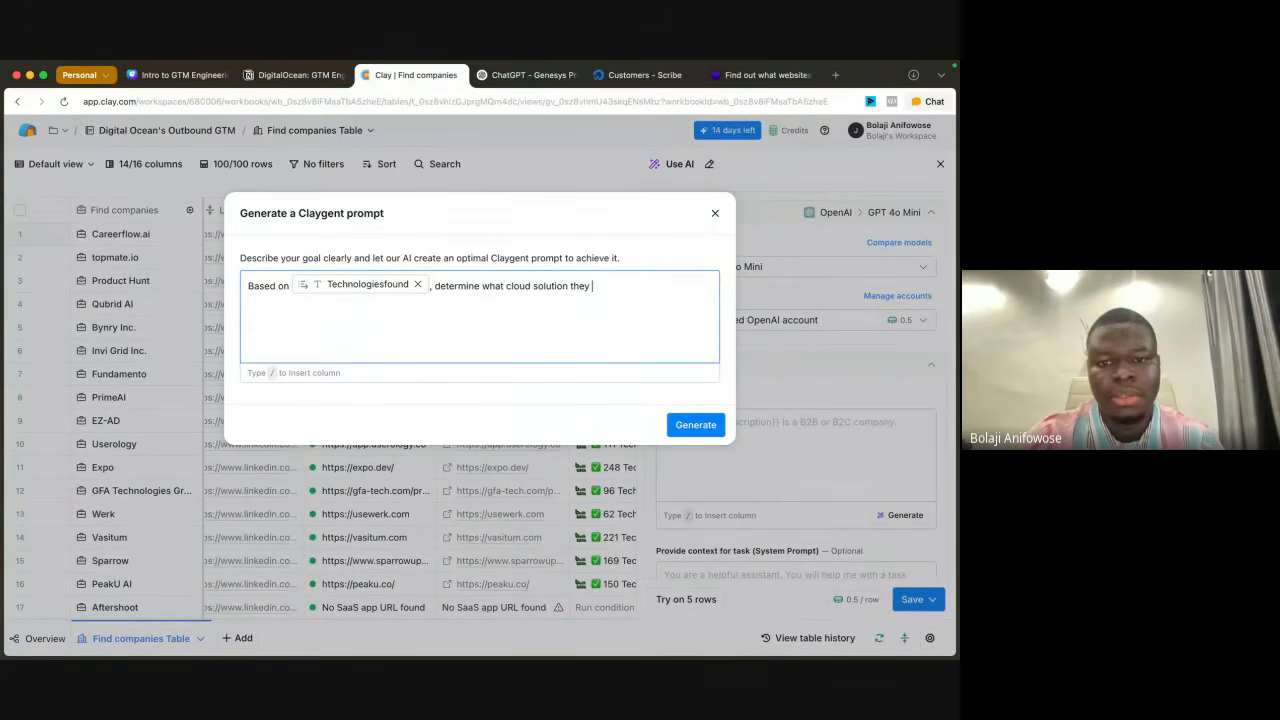
key(BackSpace)
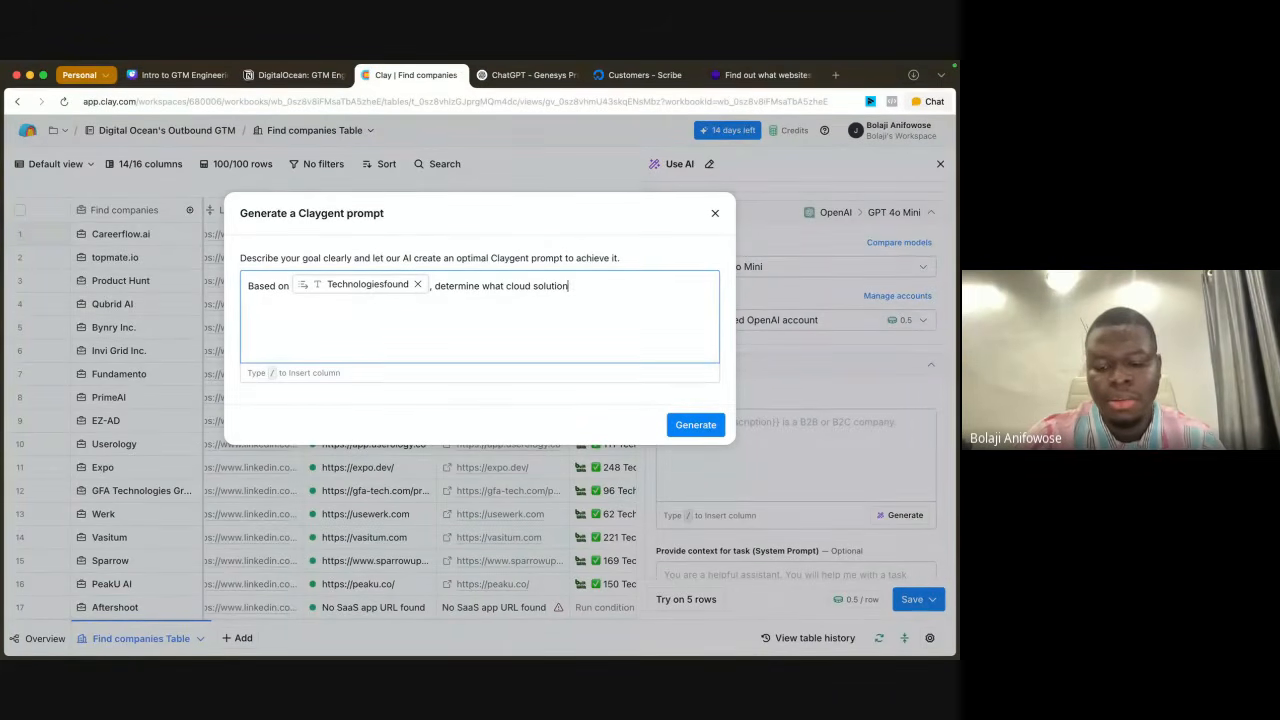
text(/)
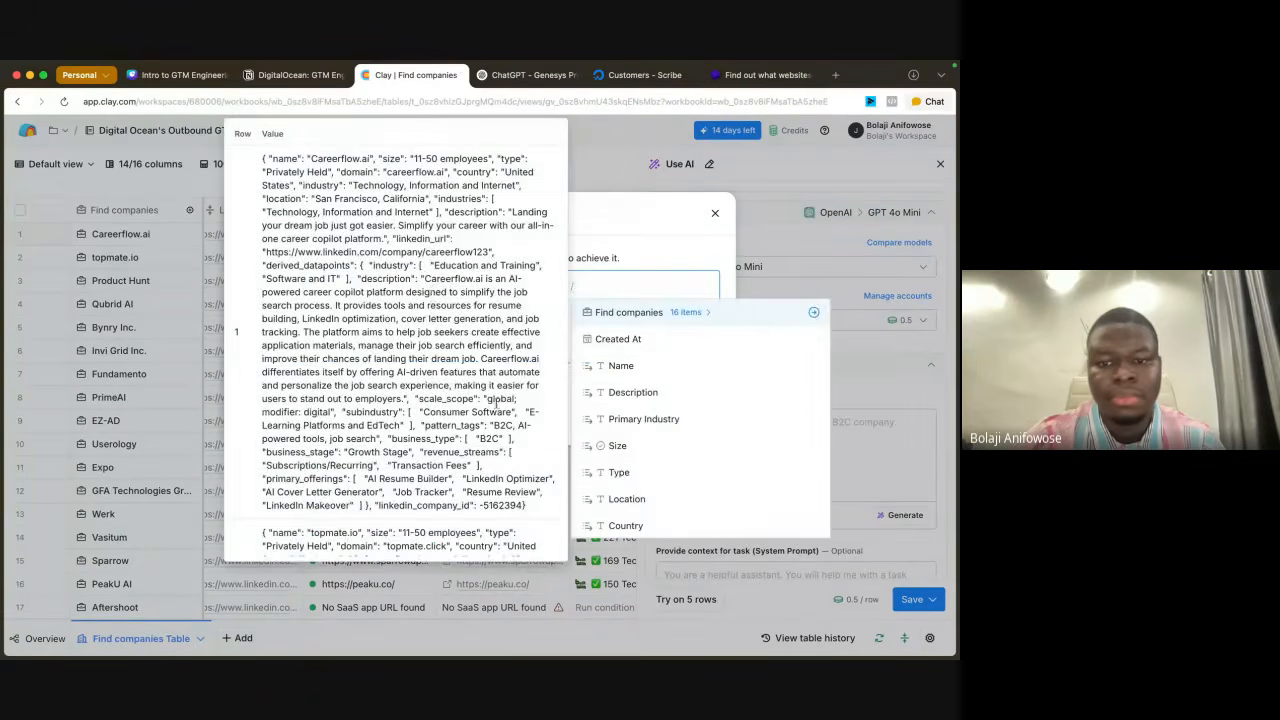
click(645, 362)
text(i)
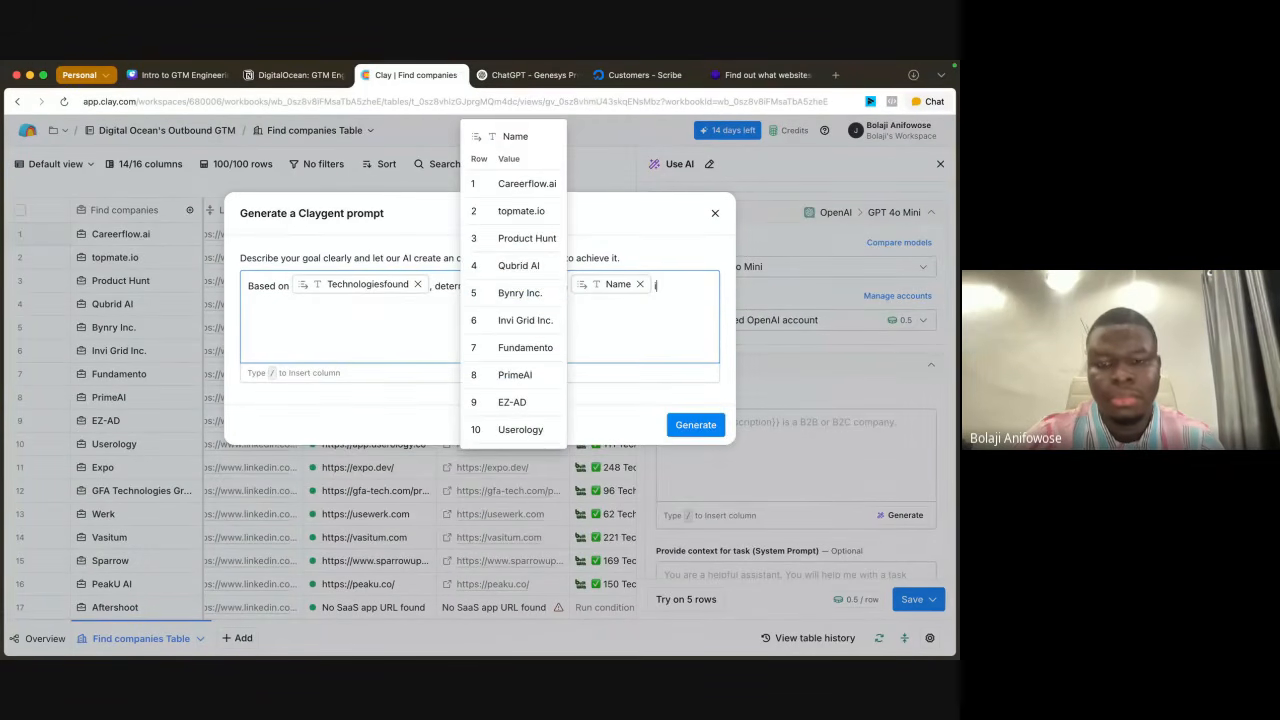
text(s using)
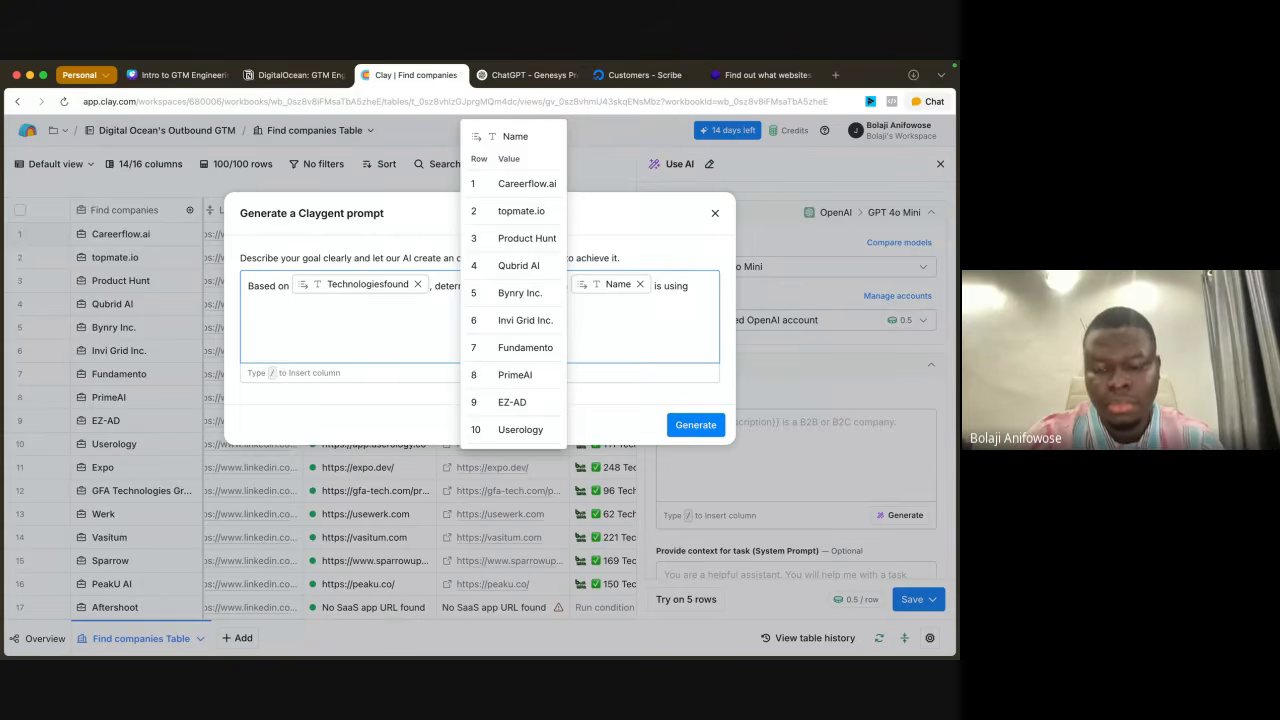
text(.)
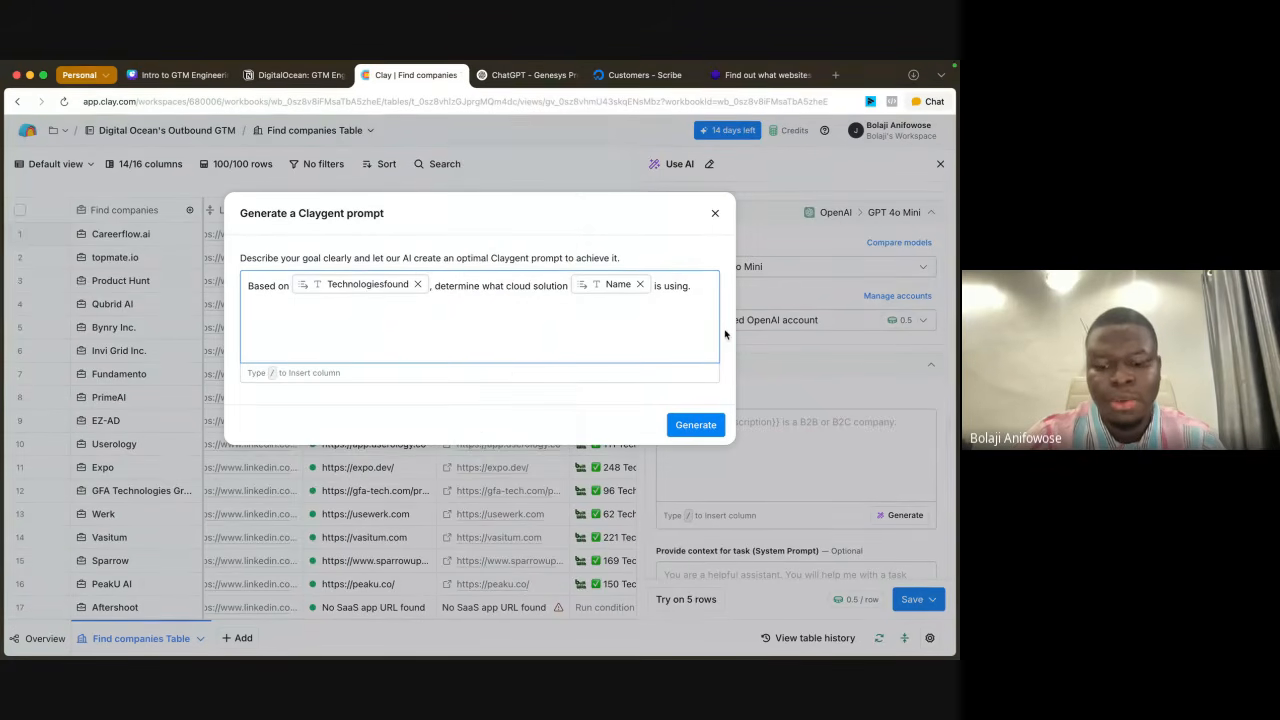
text( Only )
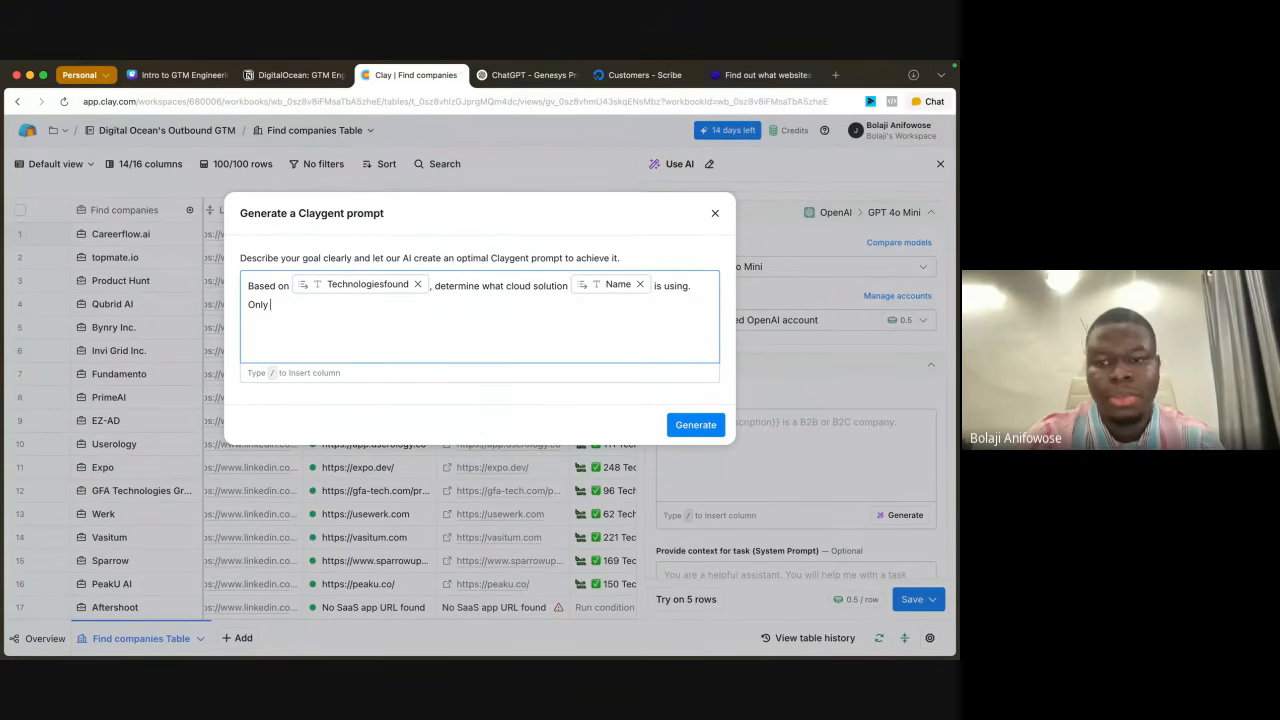
text(output)
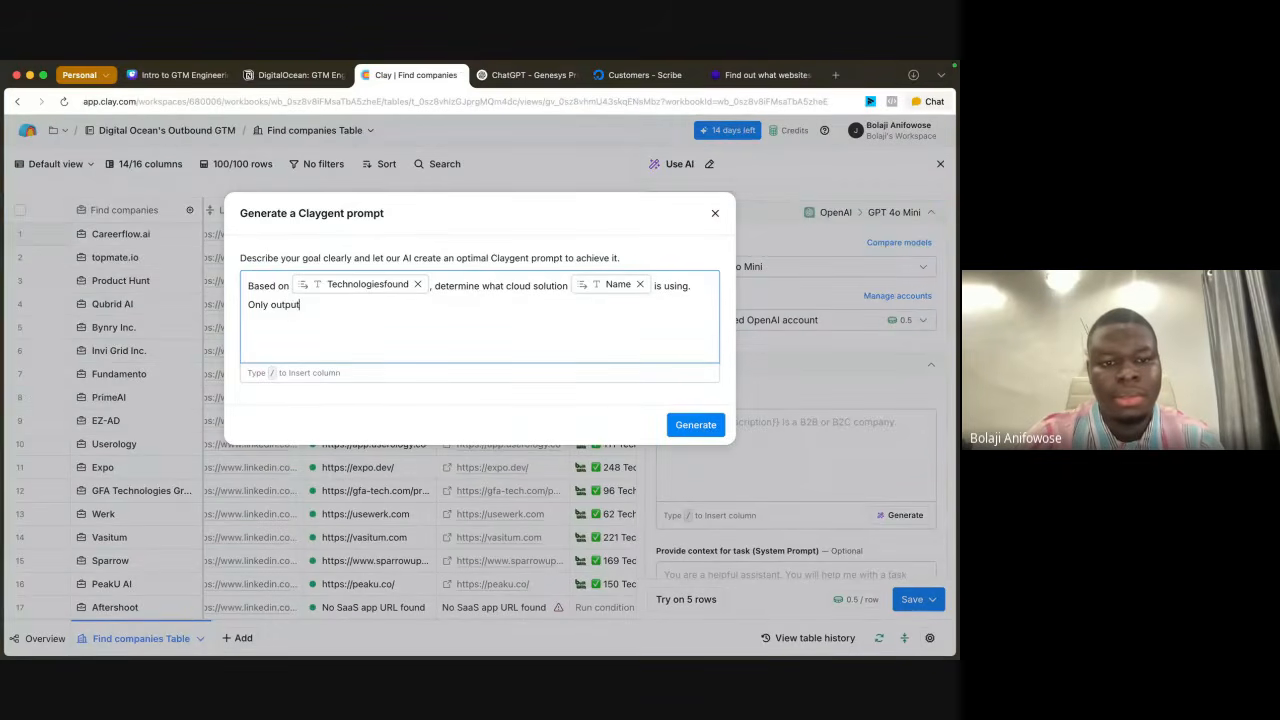
text( the name of th)
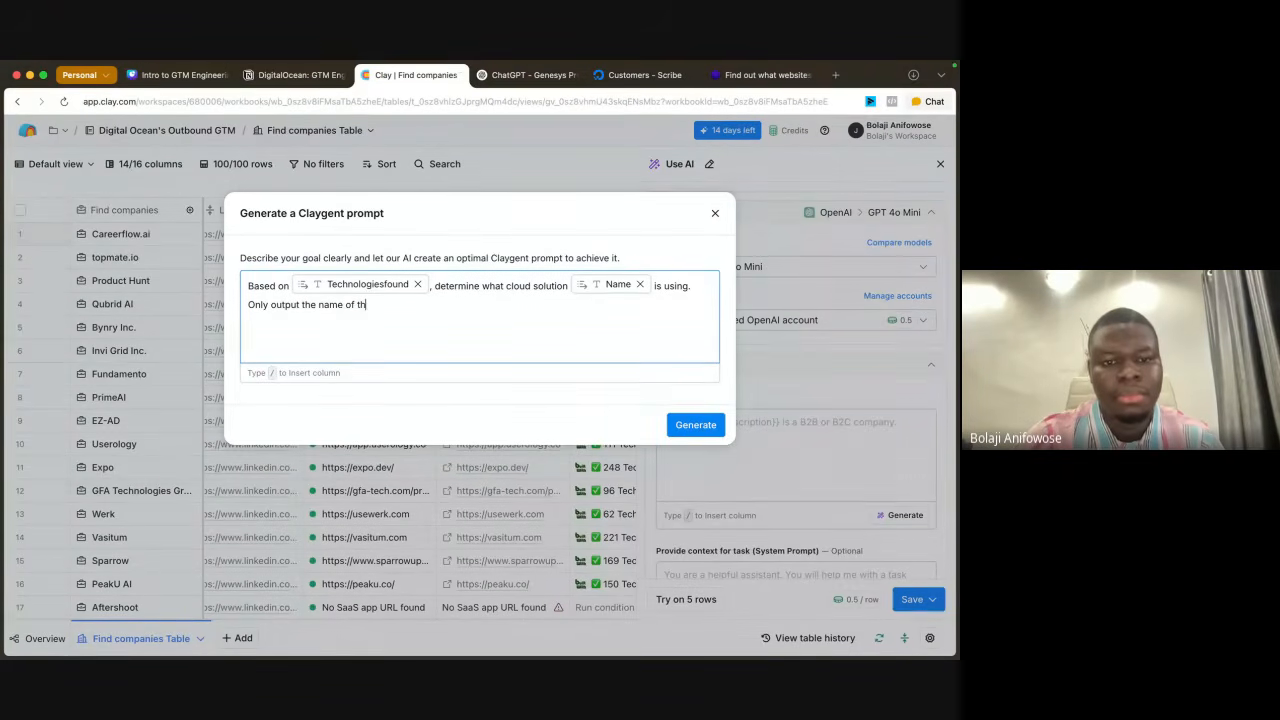
text(e cloud )
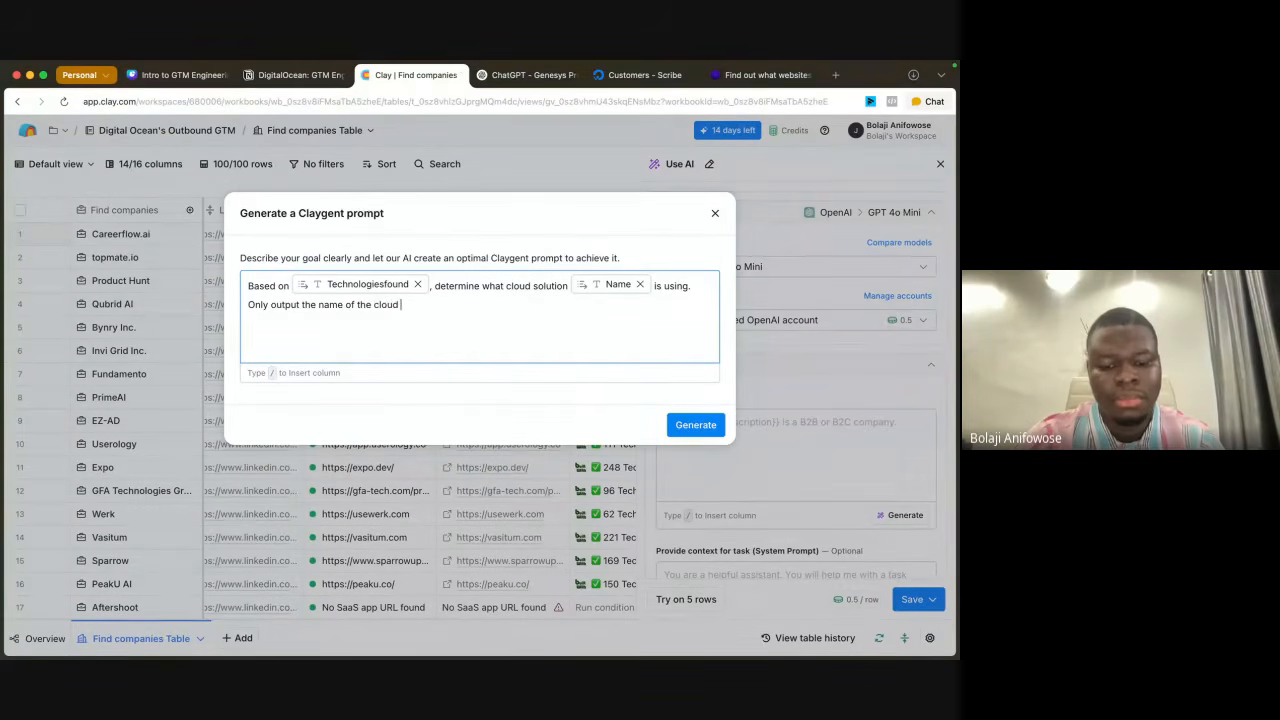
text(solution)
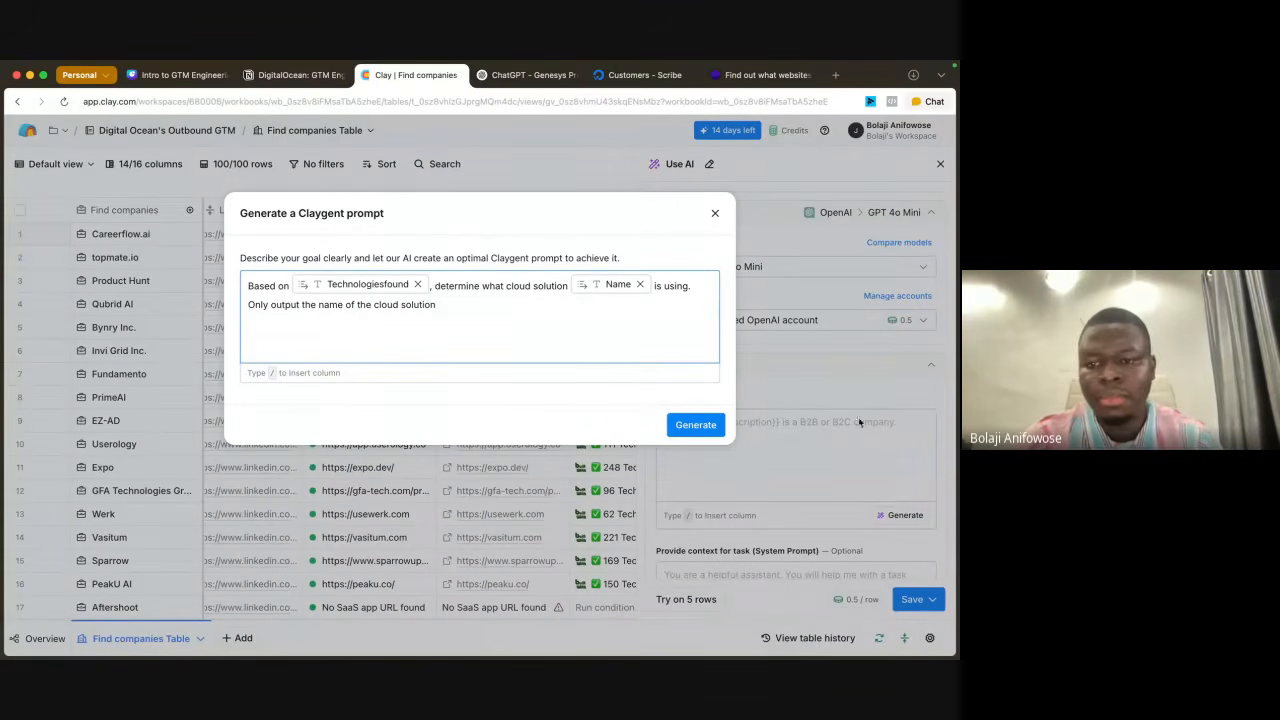
Step: Add "Only output the name of the cloud solution" to the goal and generate the suggested prompt
click(708, 425)
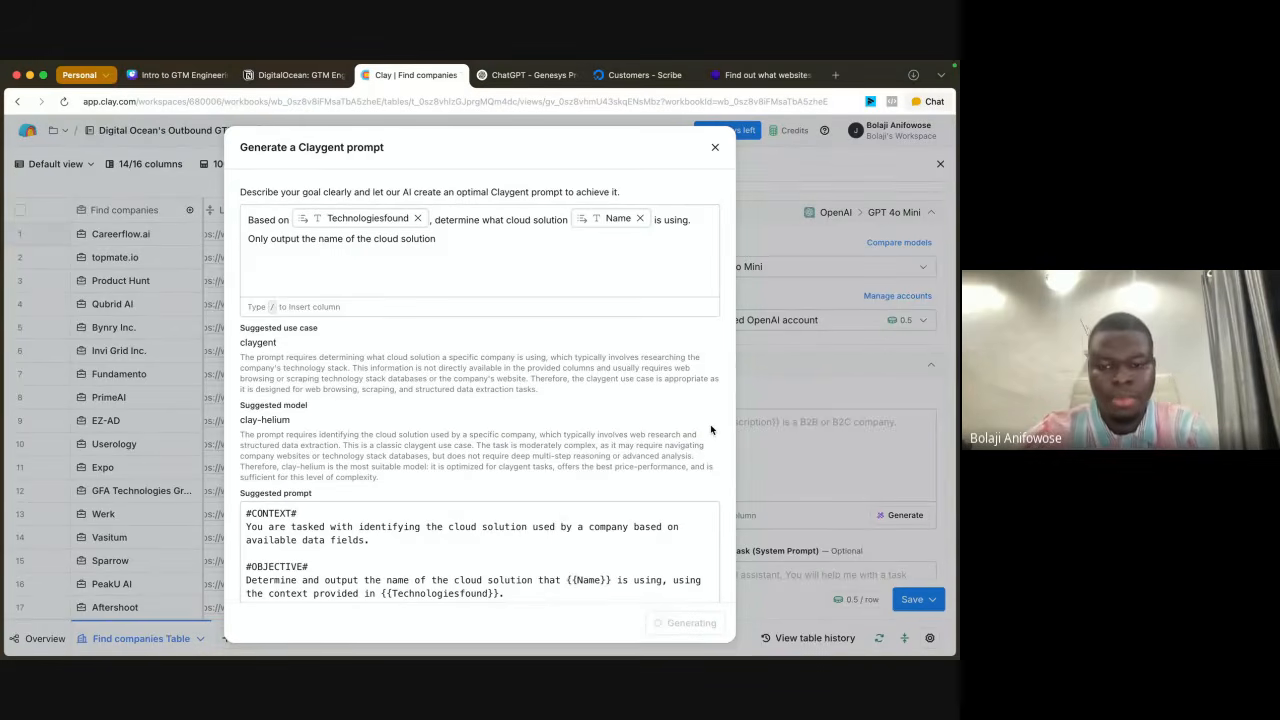
Step: Review the suggested Claygent prompt through its instructions and examples, and accept it for the AI column
scroll(580, 567, down, 3)
scroll(580, 567, up, 3)
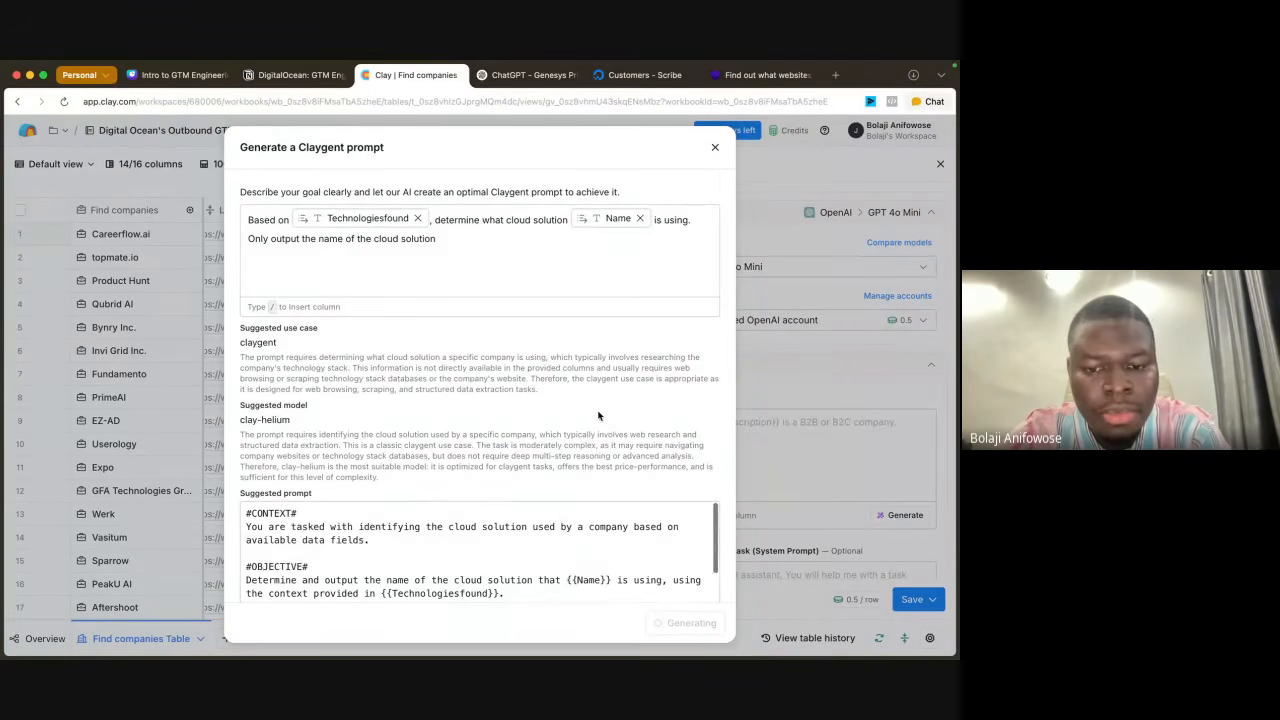
scroll(598, 415, down, 5)
scroll(595, 480, up, 3)
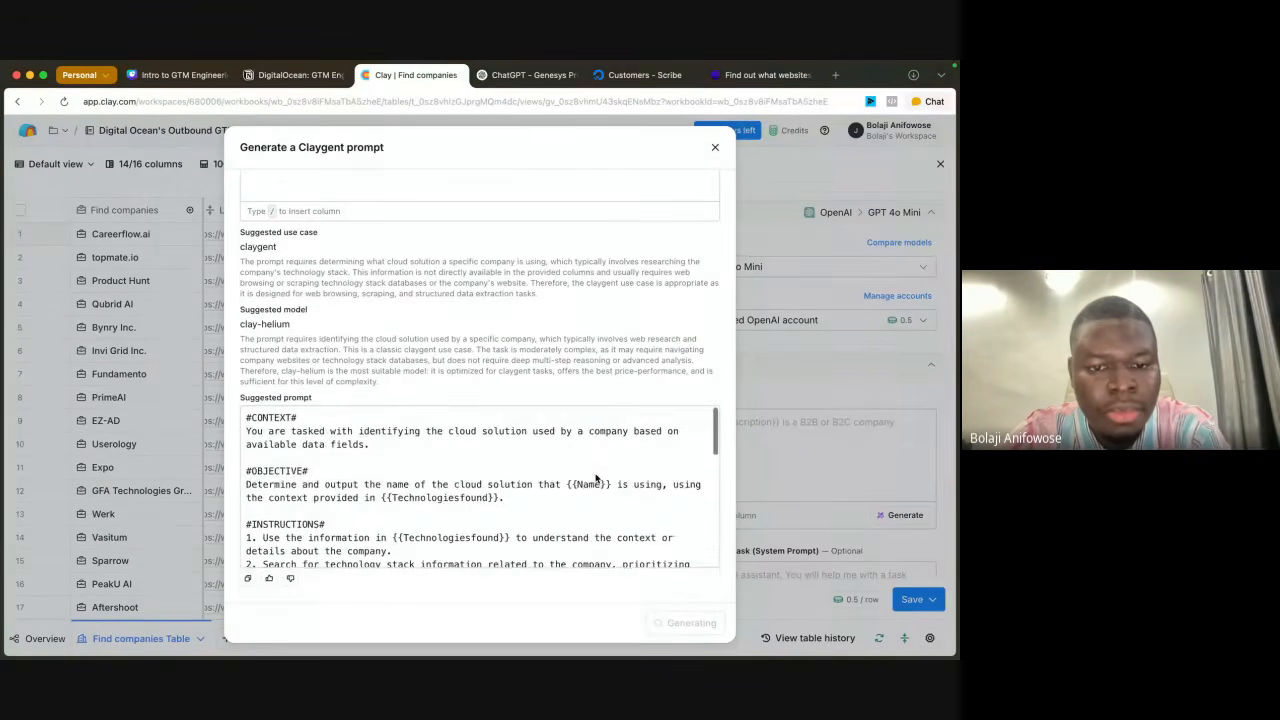
scroll(596, 478, down, 1)
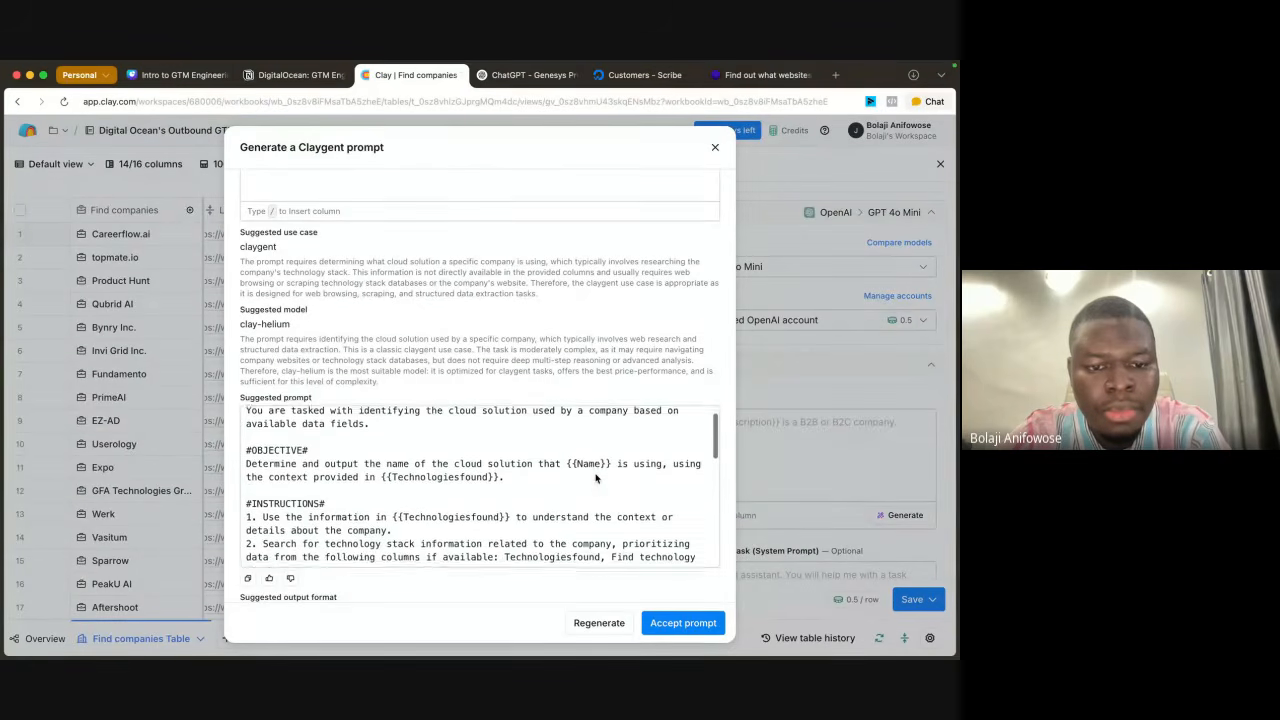
scroll(595, 478, down, 2)
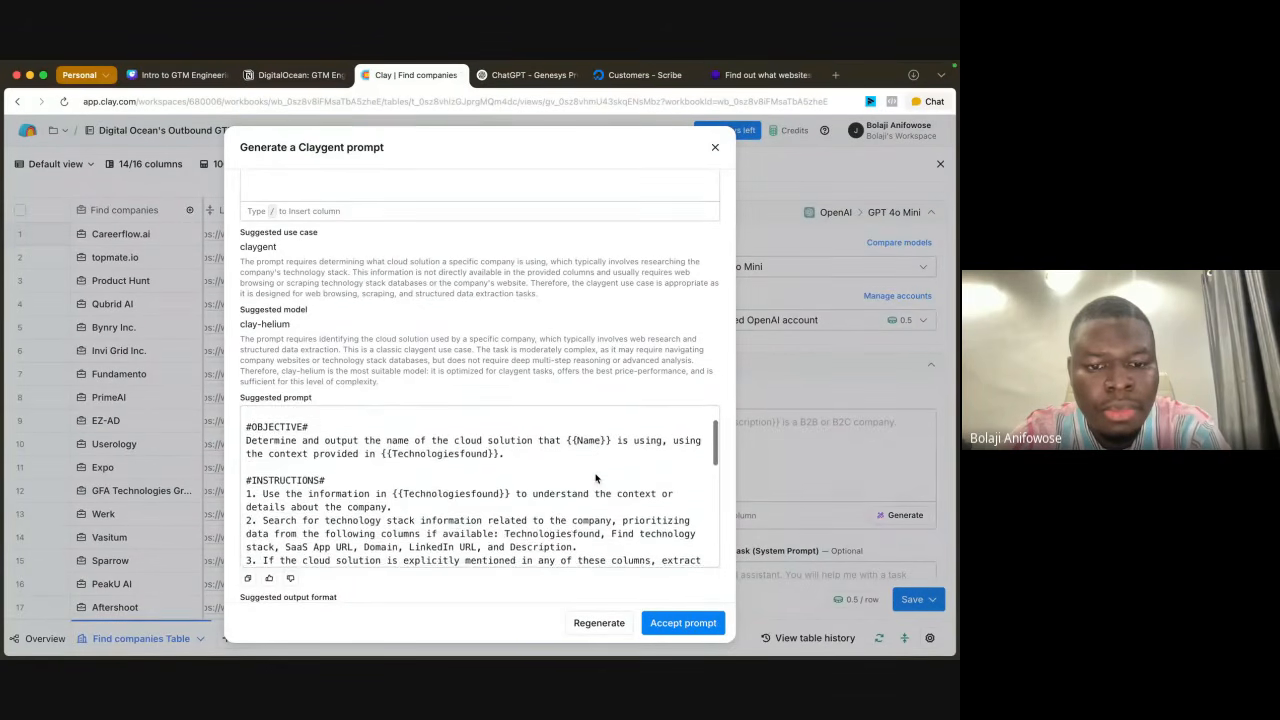
scroll(595, 478, down, 5)
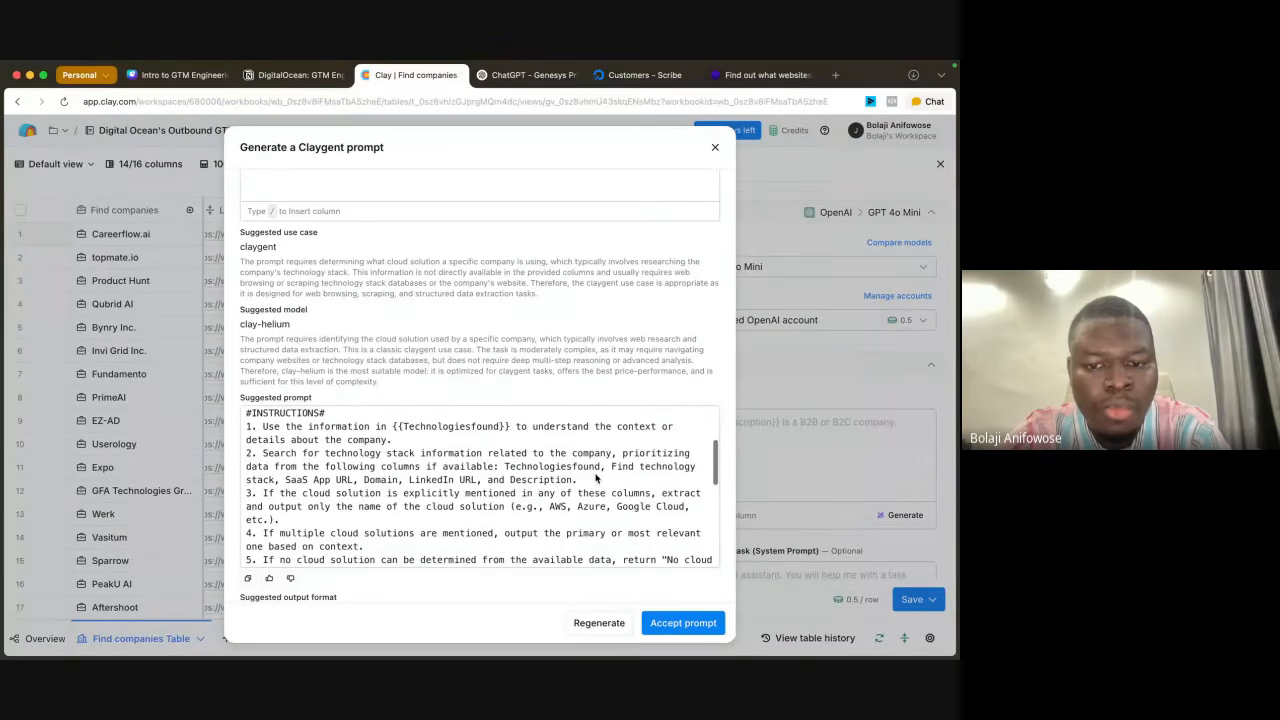
scroll(596, 478, down, 3)
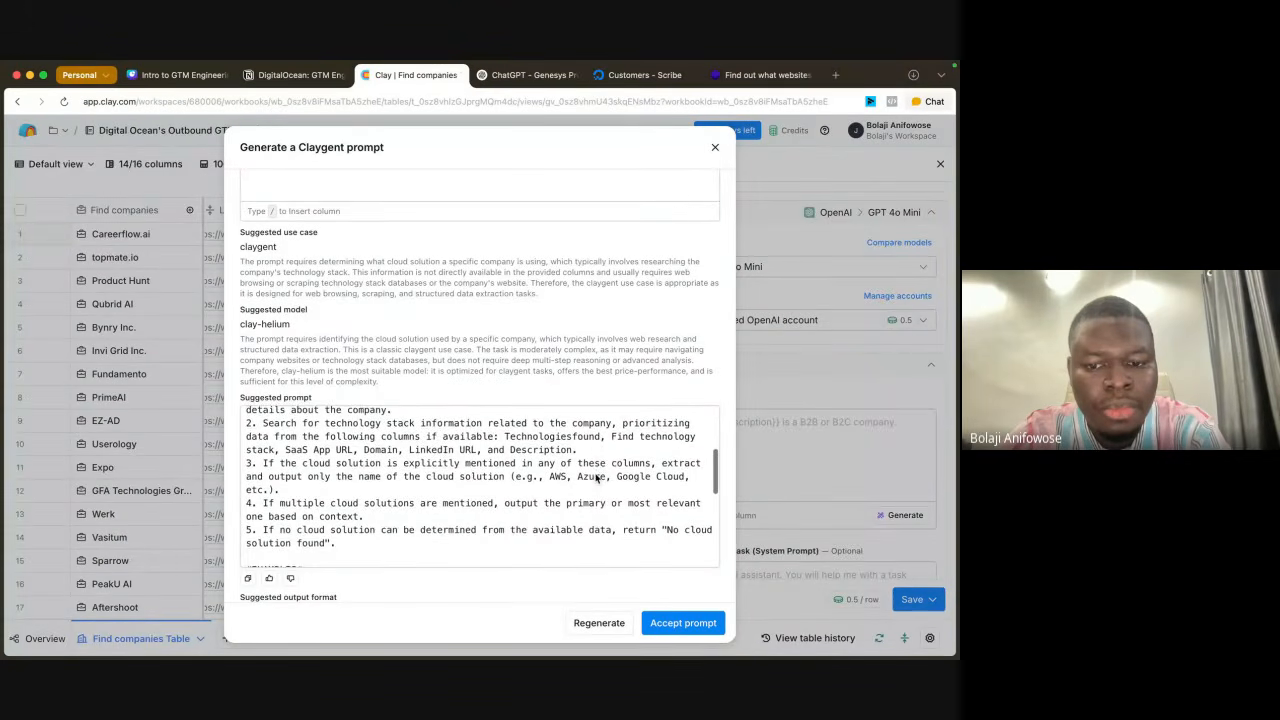
scroll(596, 478, down, 10)
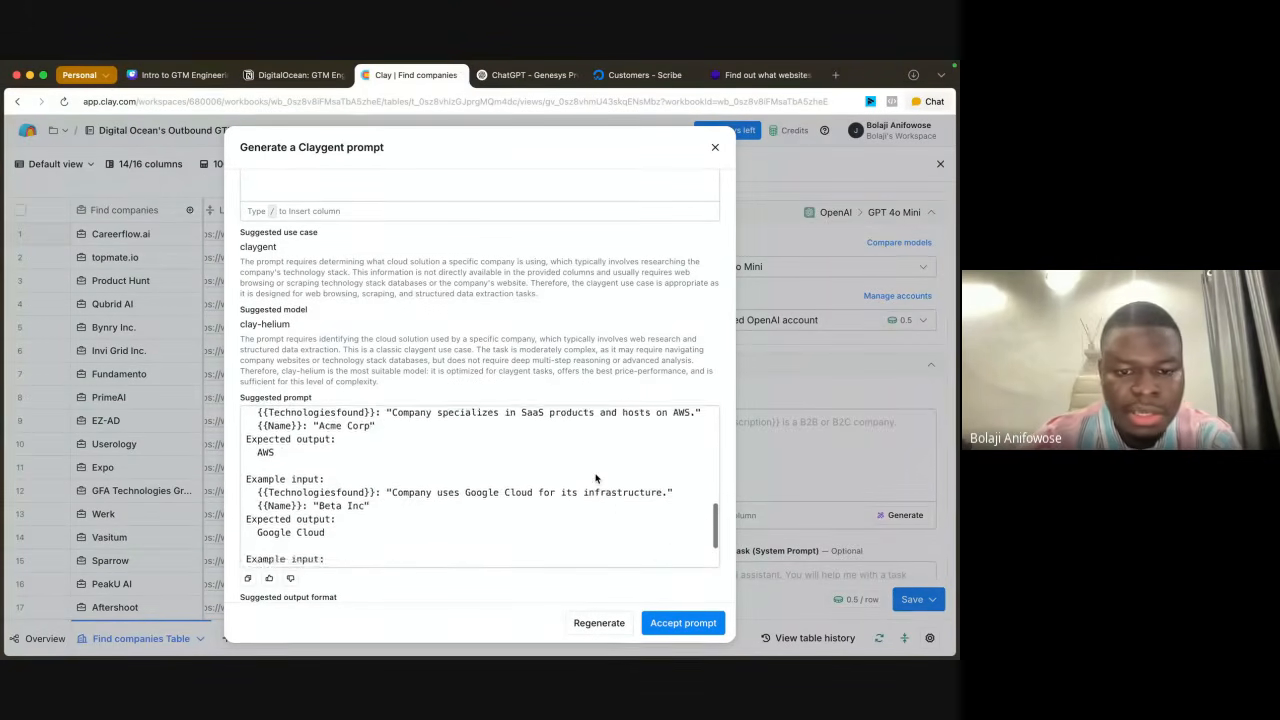
scroll(595, 478, down, 3)
click(664, 622)
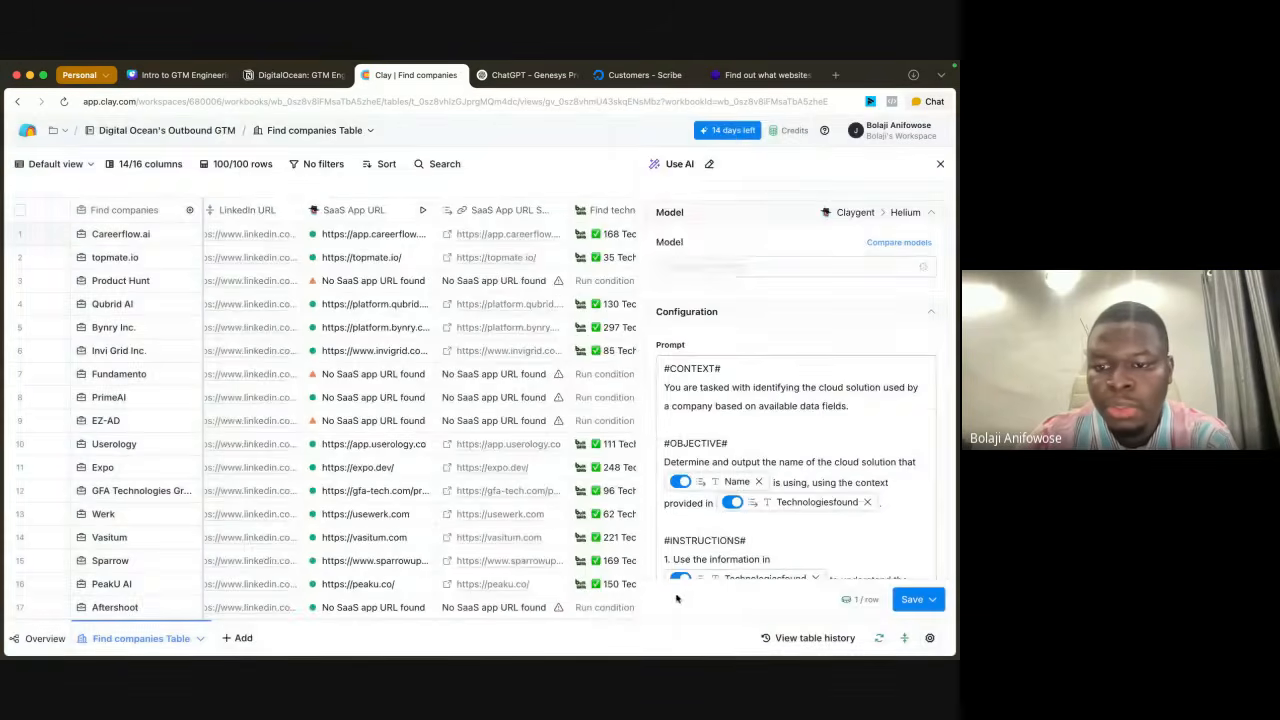
Step: Generate a run condition from "only run id [Technologiesfound] is not empty", inserting the Technologiesfound column reference, and save the formula
scroll(815, 338, down, 12)
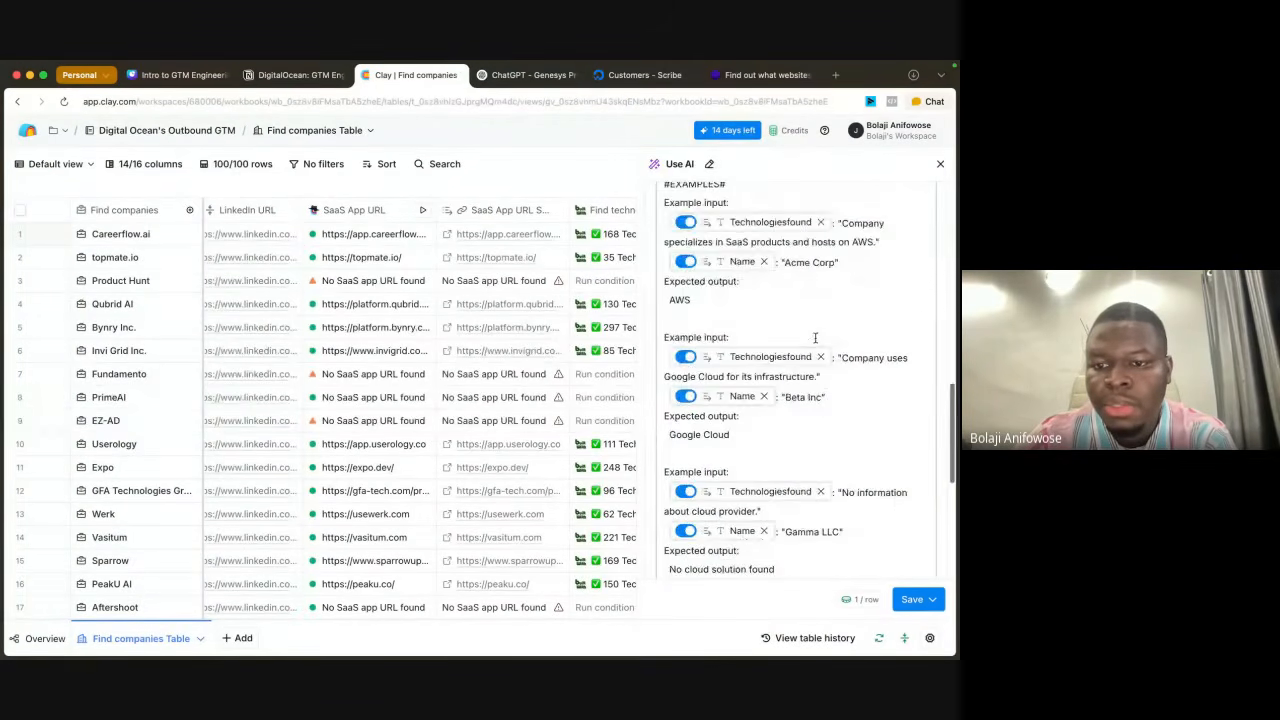
scroll(815, 338, down, 5)
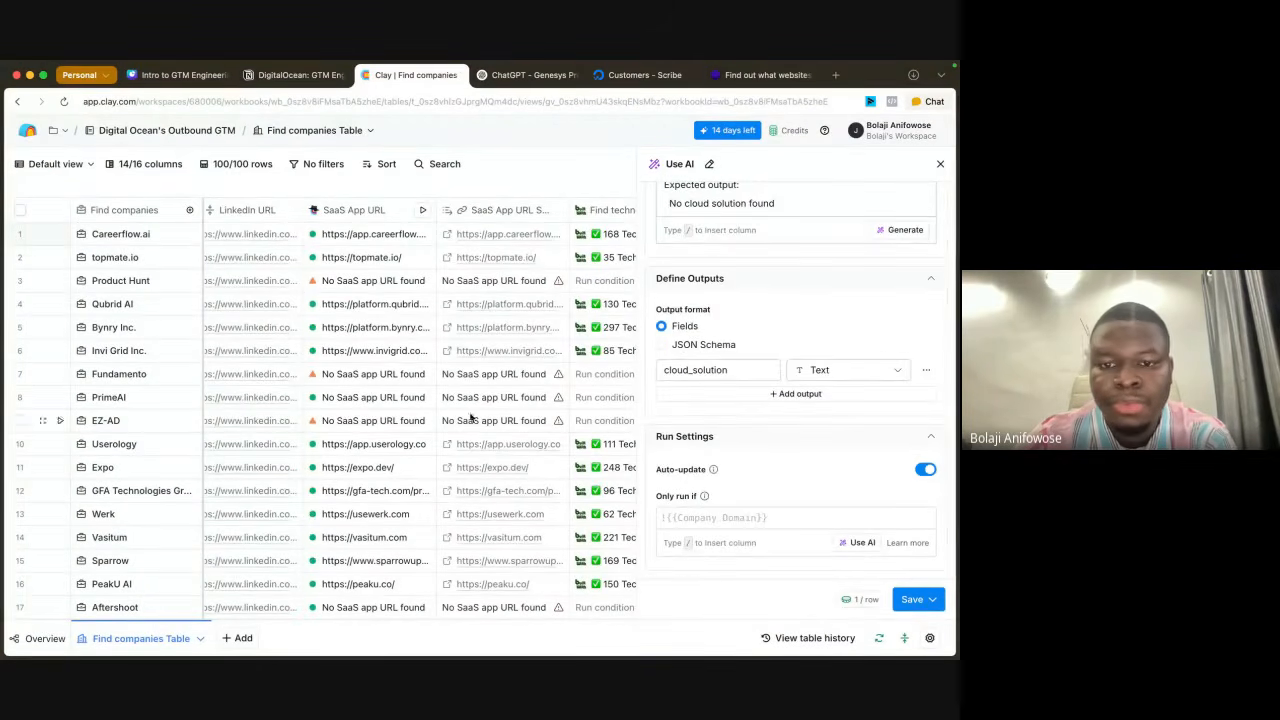
scroll(470, 418, right, 6)
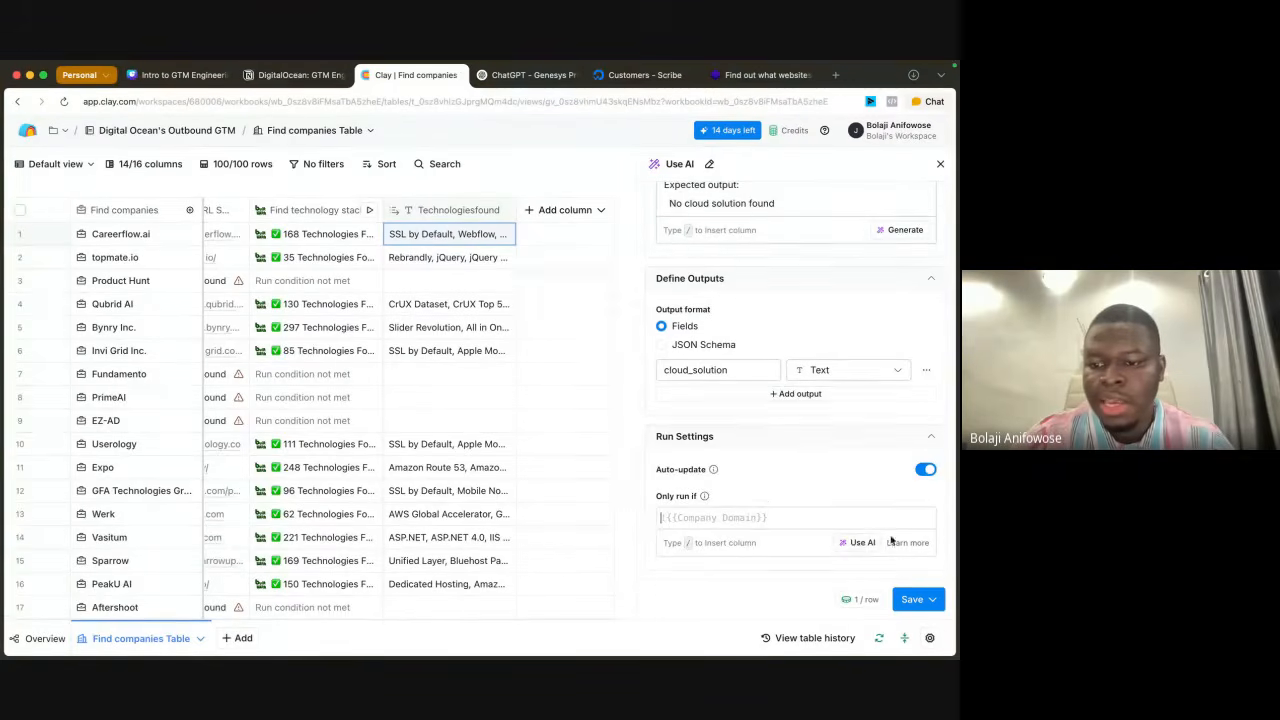
click(858, 542)
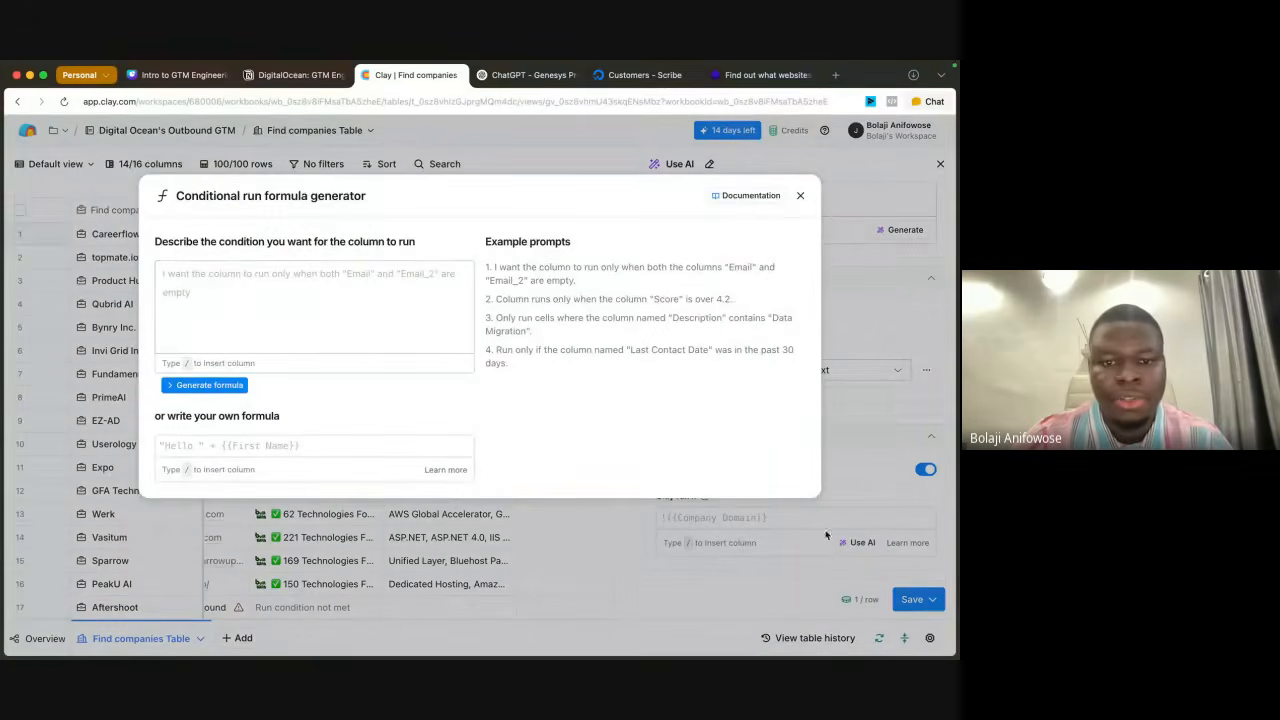
click(234, 276)
text(only run)
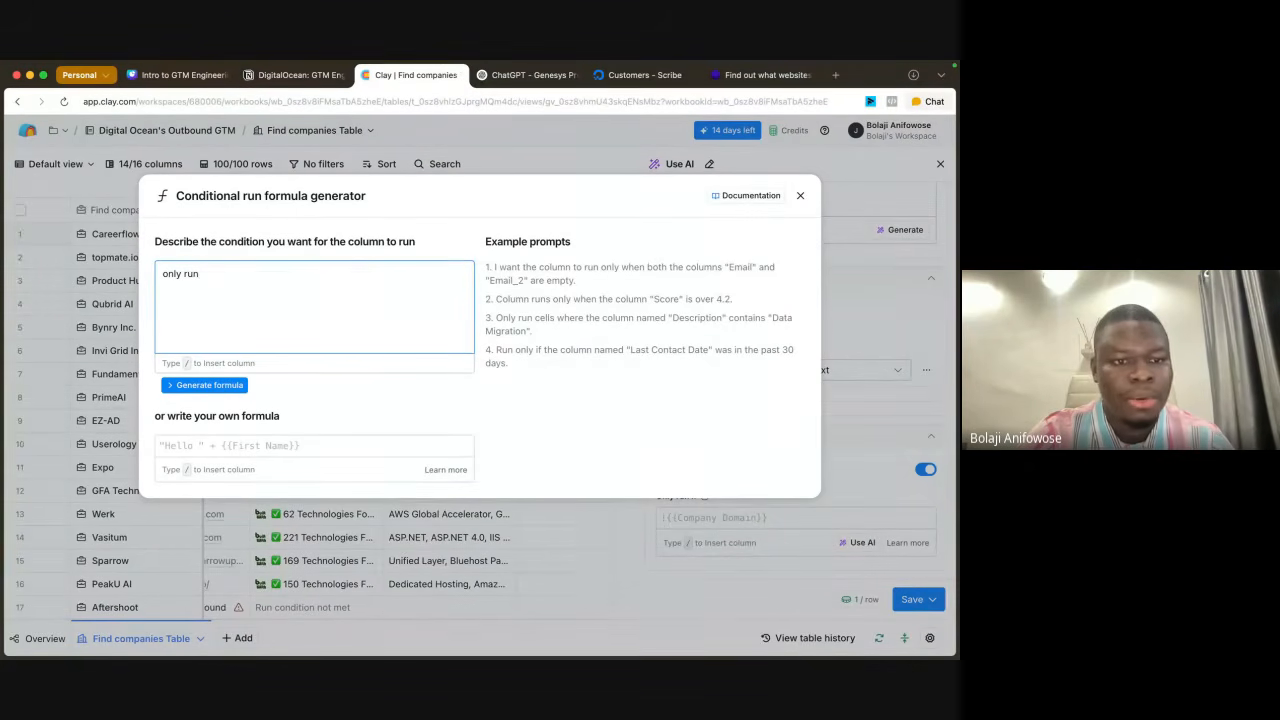
text( id /)
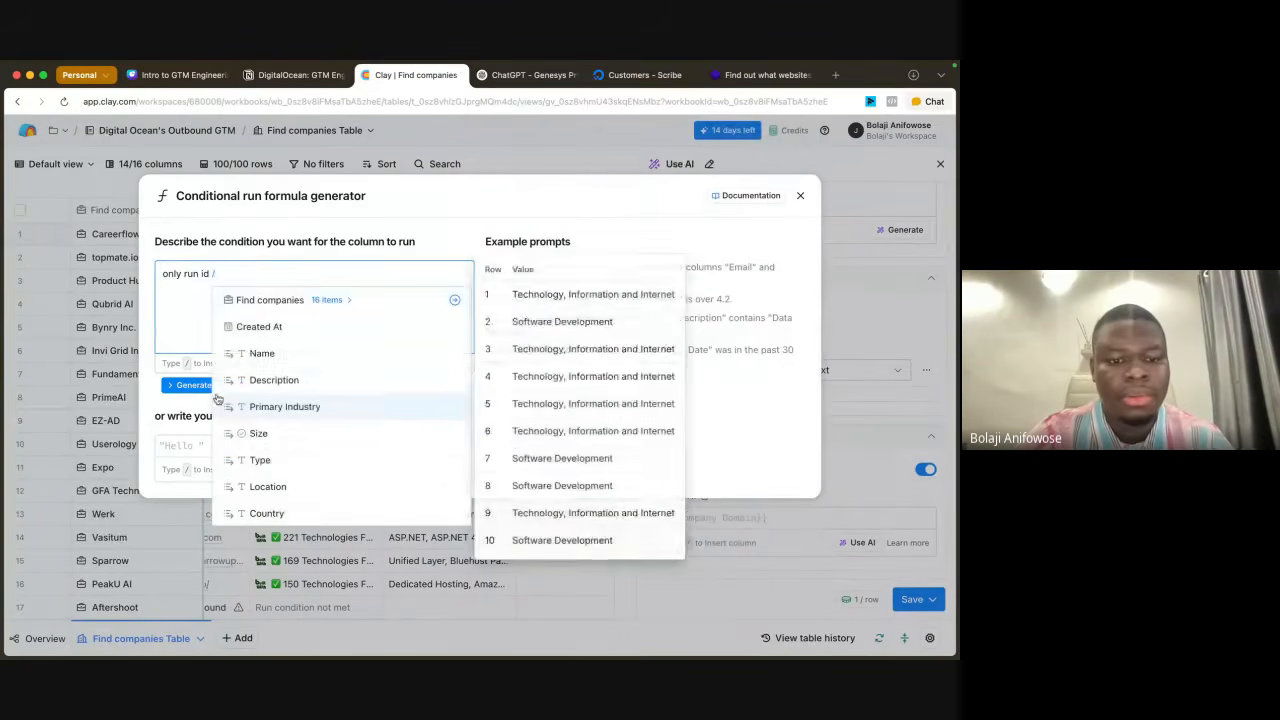
scroll(300, 450, down, 3)
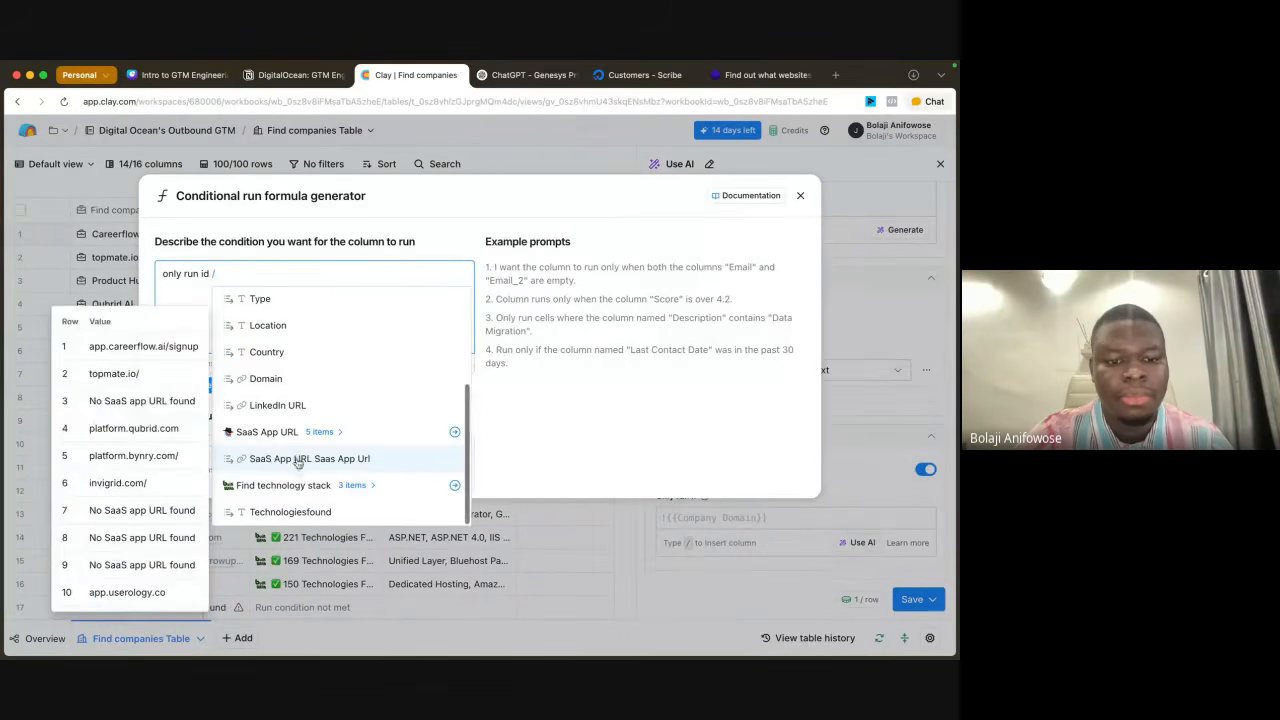
click(296, 506)
text(is not empty)
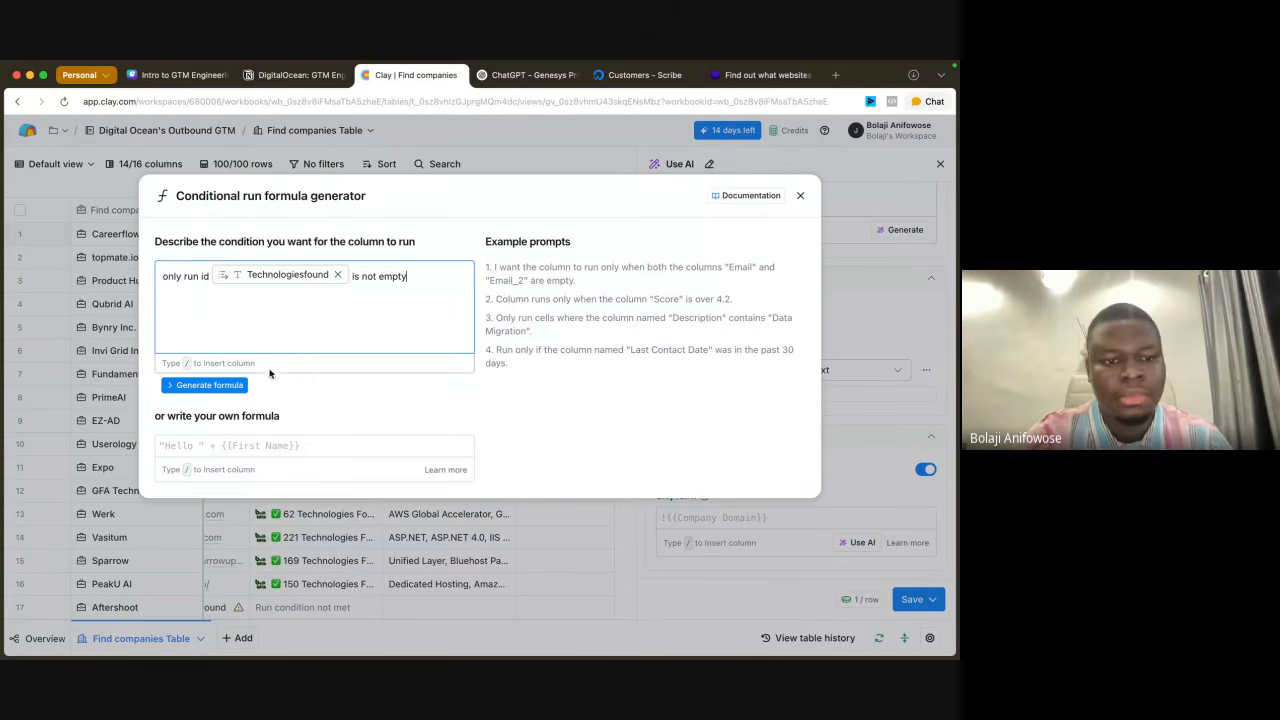
click(227, 386)
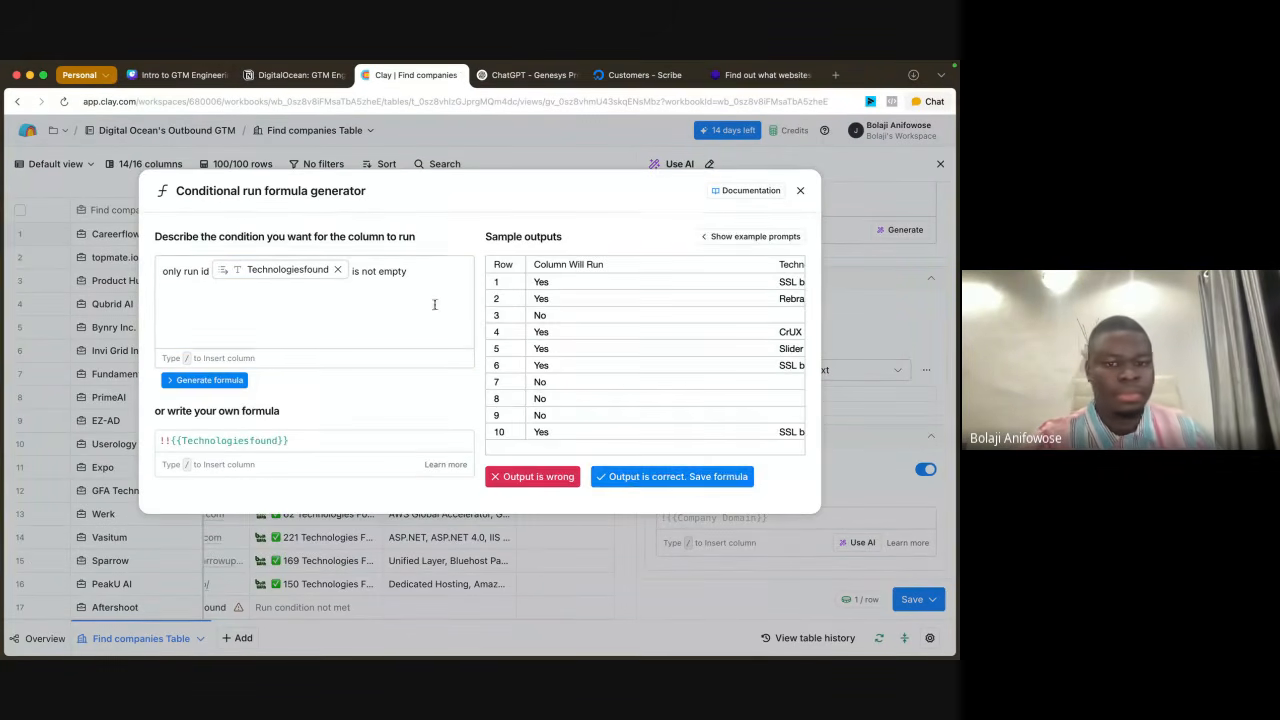
click(700, 479)
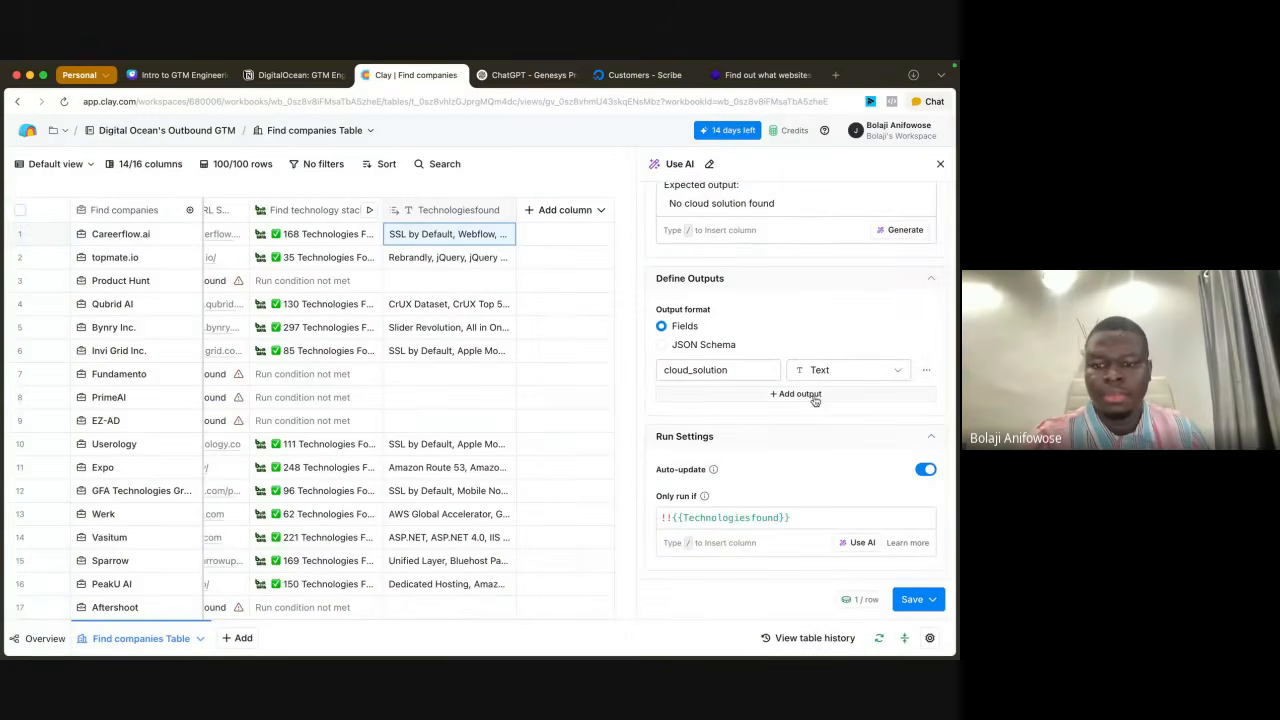
Step: Save the AI column and run it on 10 rows
click(931, 601)
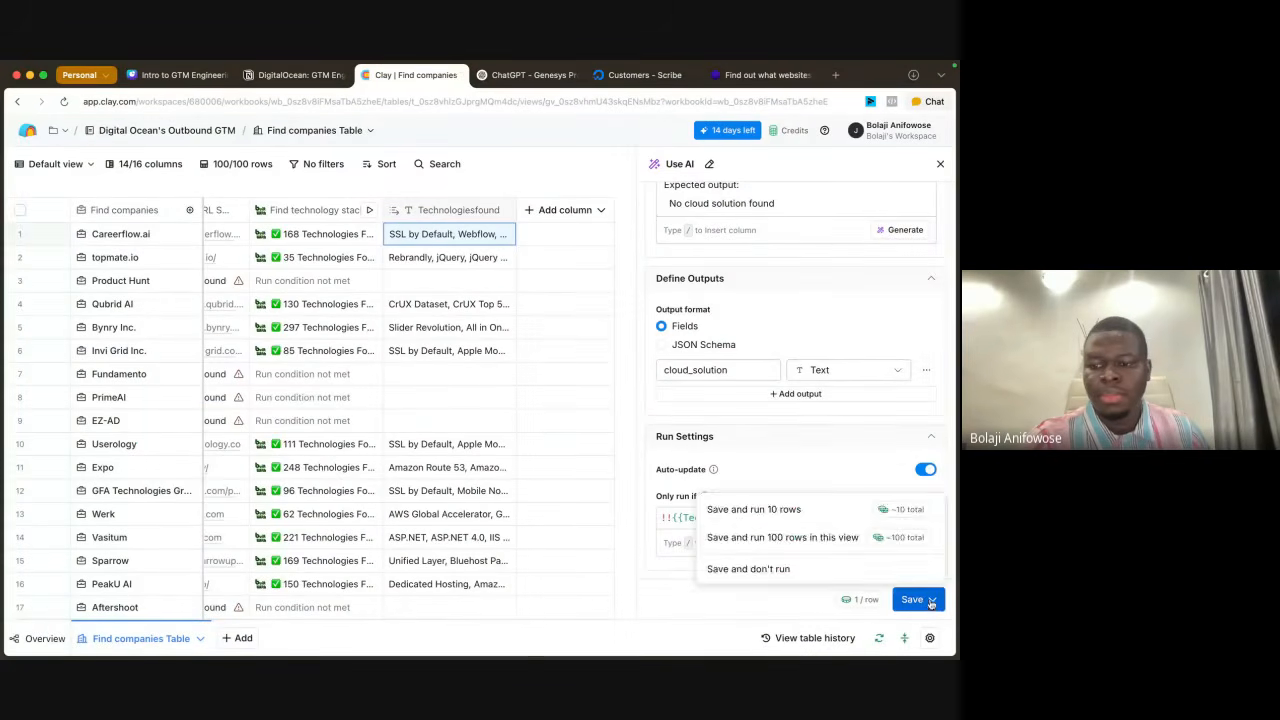
click(796, 510)
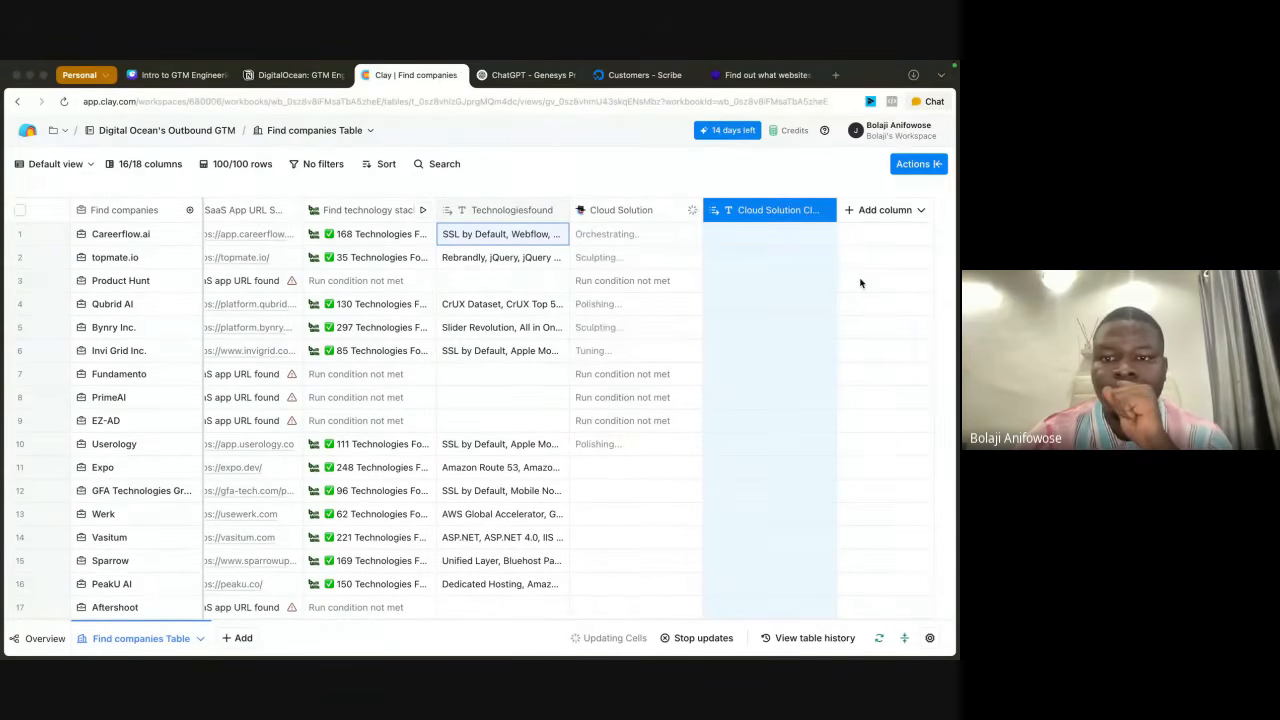
mouse_move(922, 65)
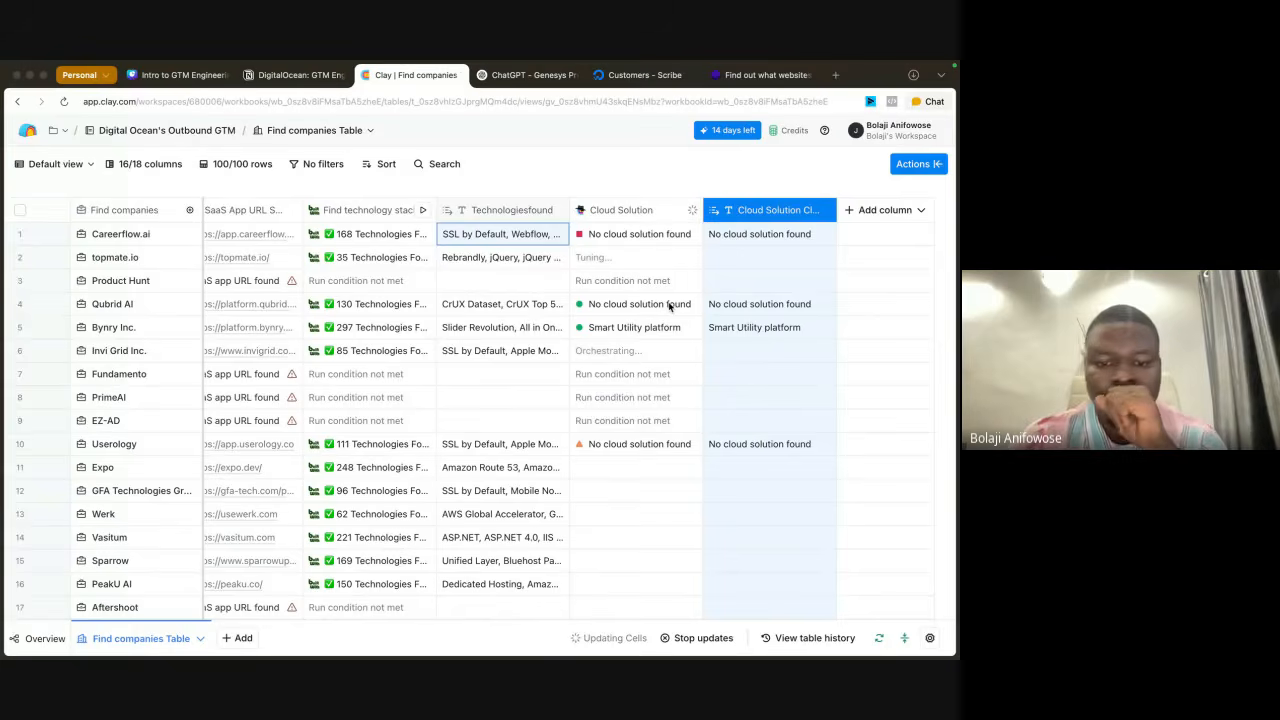
Step: Check the Cloud Solution results across the rows and stop all enrichment runs in progress
scroll(621, 491, down, 2)
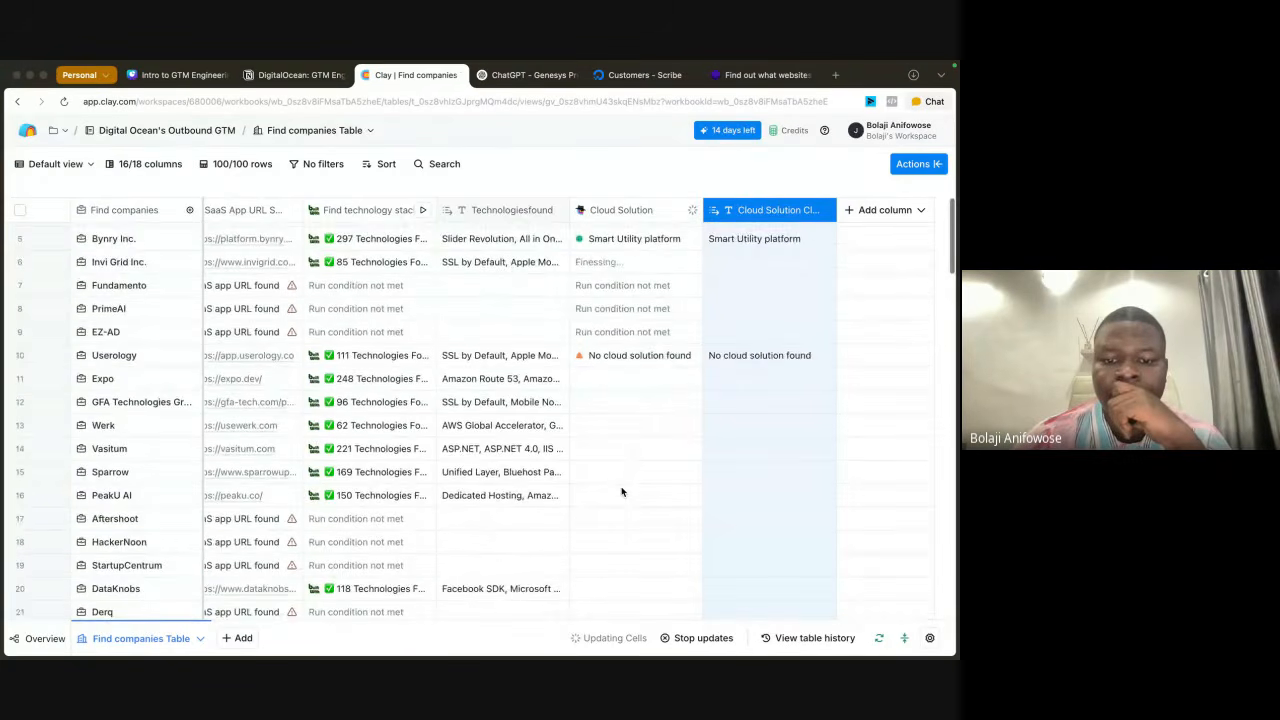
scroll(621, 461, up, 2)
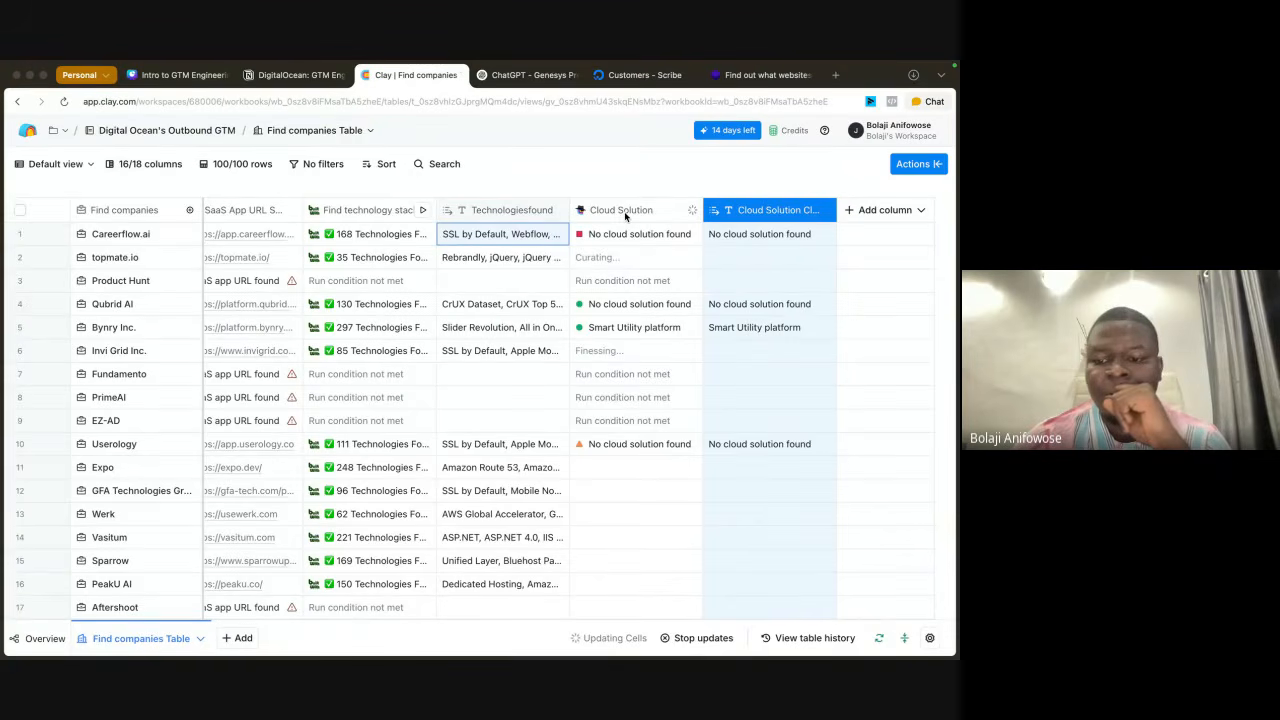
click(664, 638)
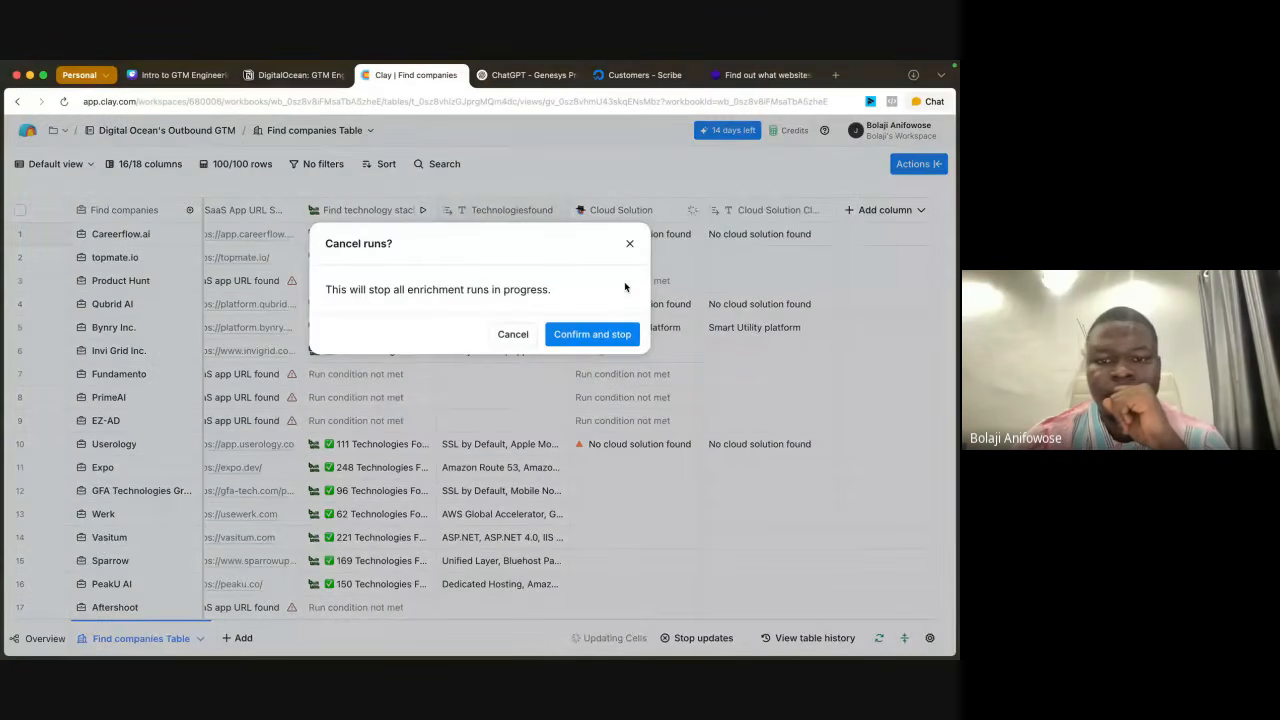
click(585, 334)
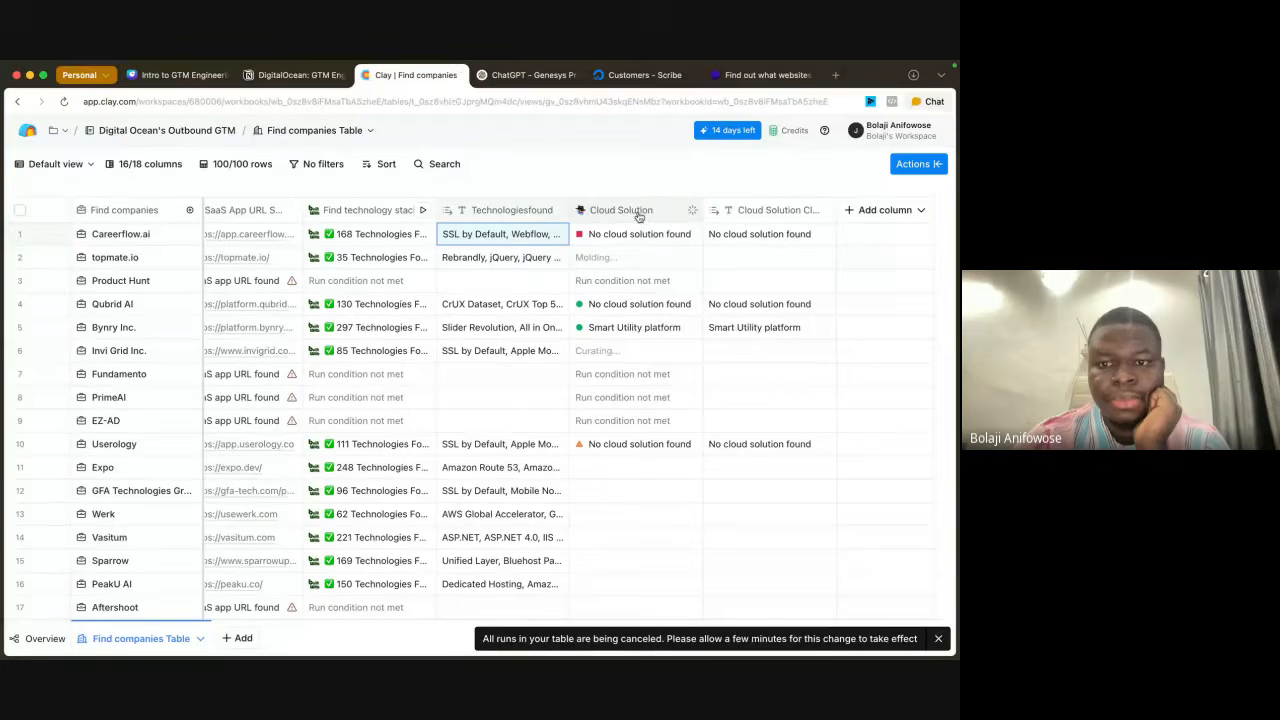
Step: Edit the Cloud Solution column and change its model to OpenAI's GPT 4o
click(640, 211)
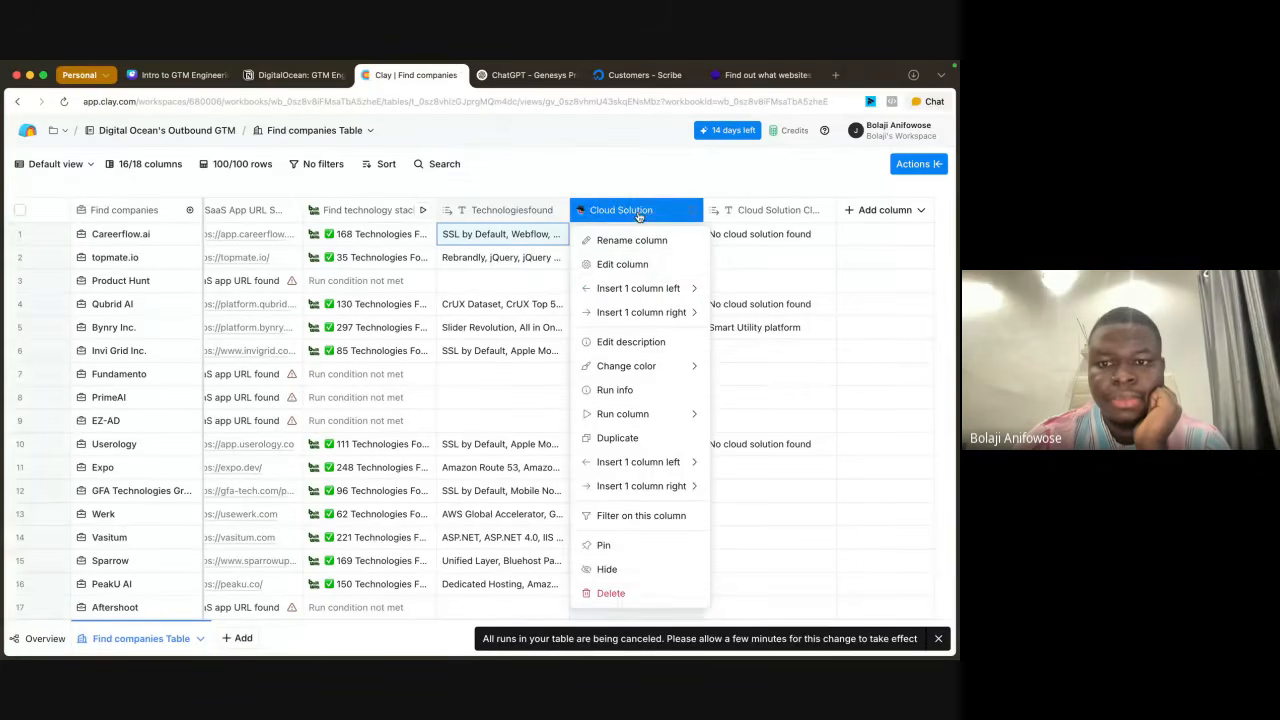
click(622, 264)
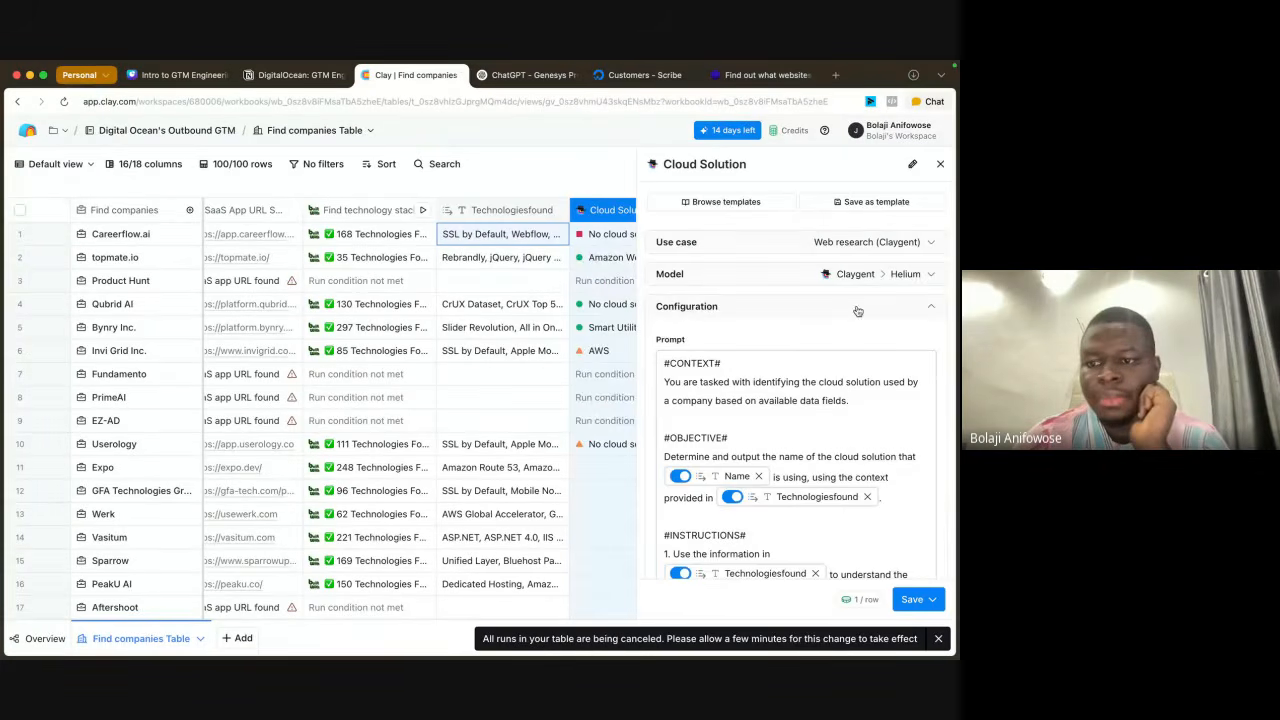
click(898, 276)
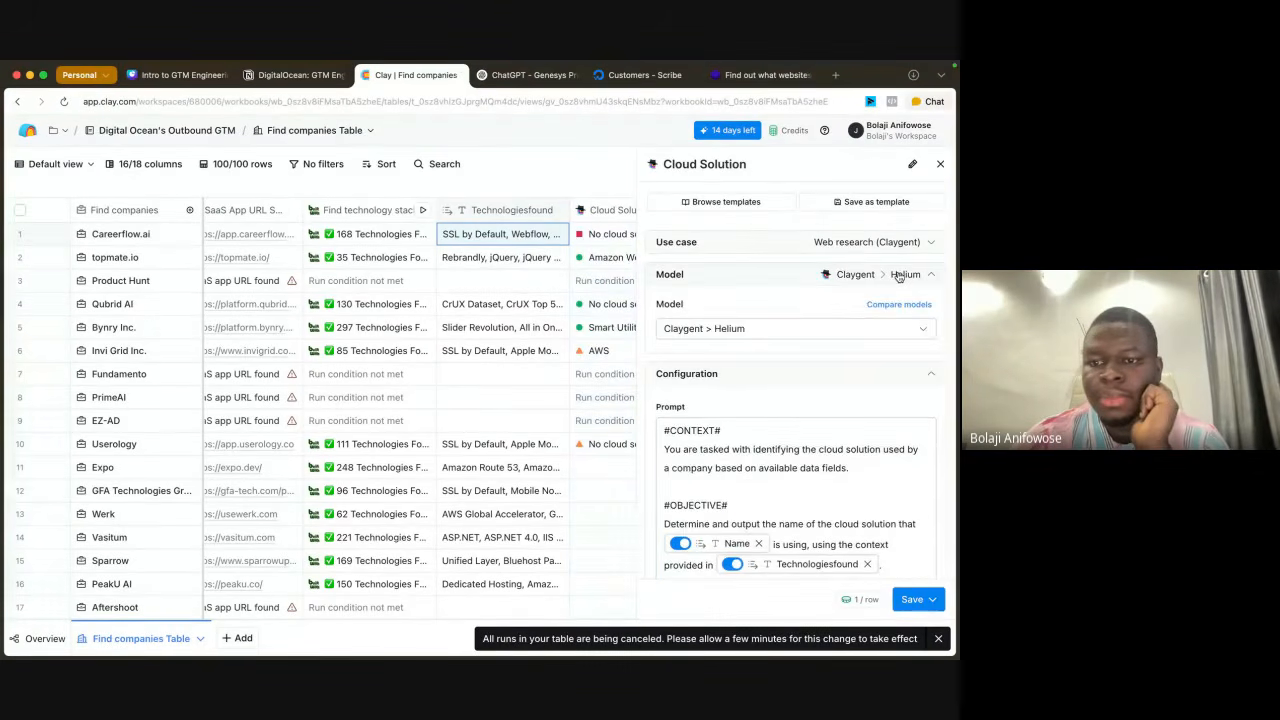
click(837, 326)
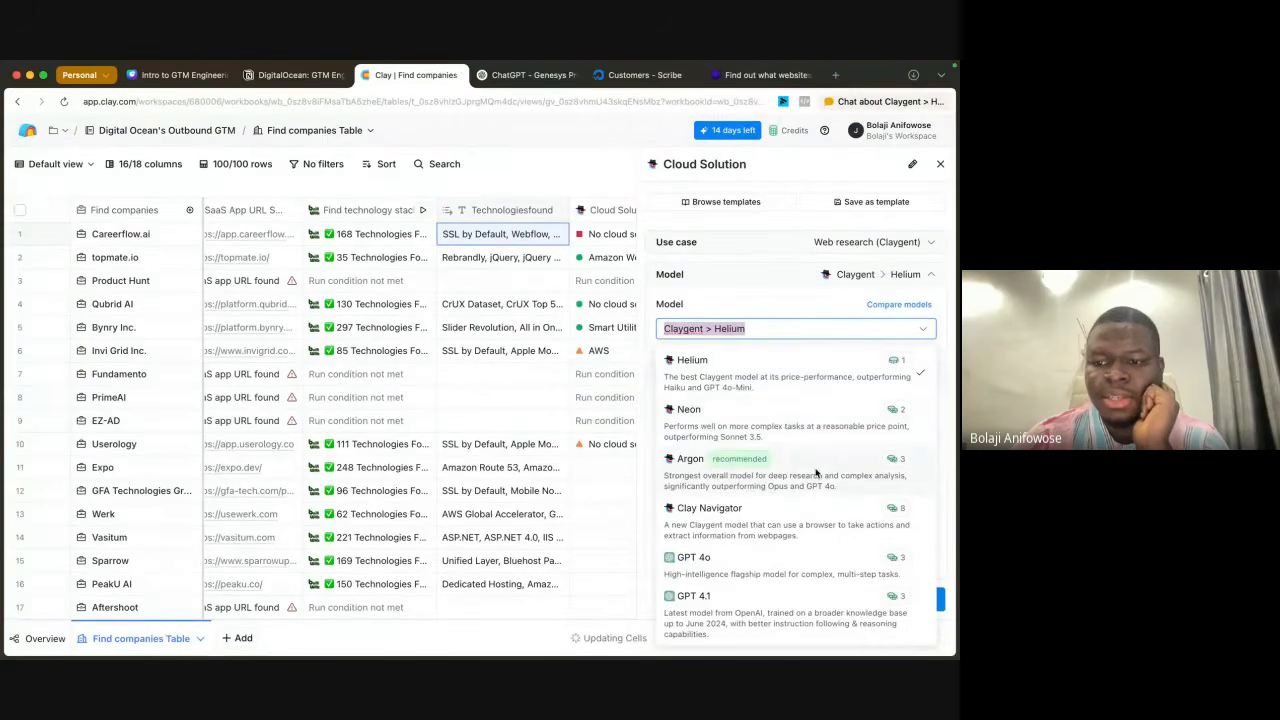
scroll(816, 473, down, 2)
scroll(820, 480, up, 2)
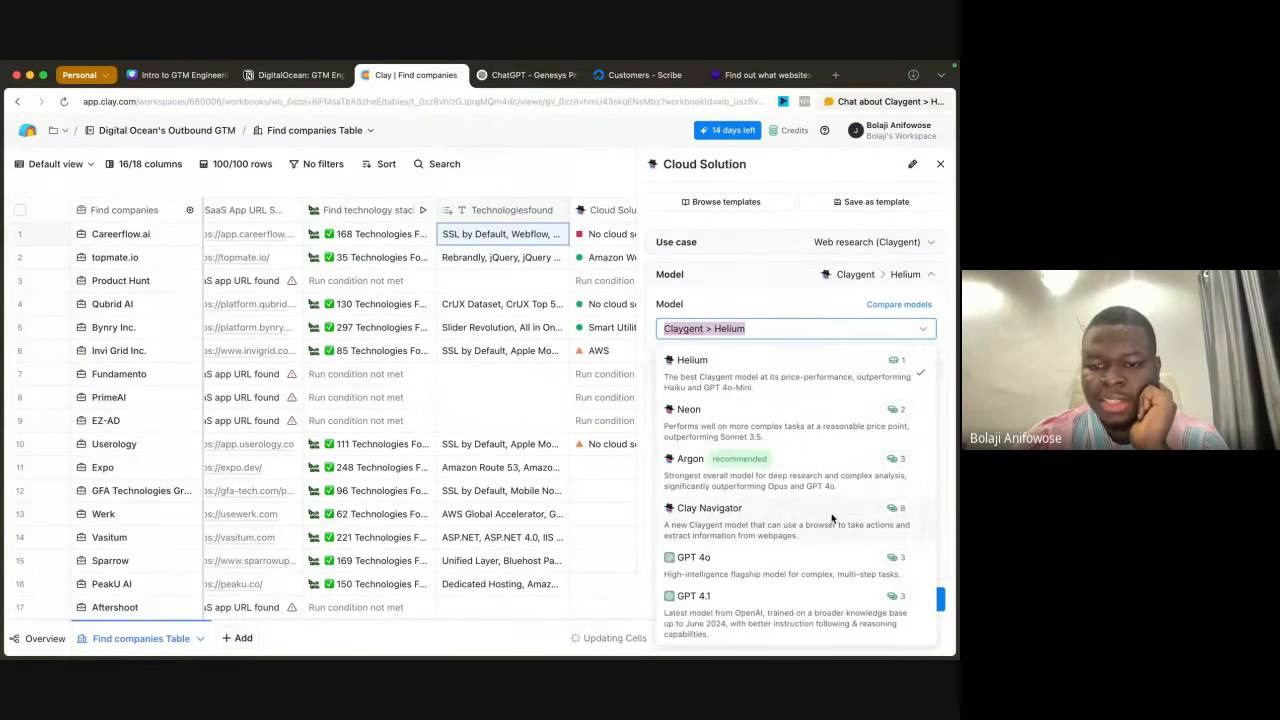
scroll(832, 518, down, 4)
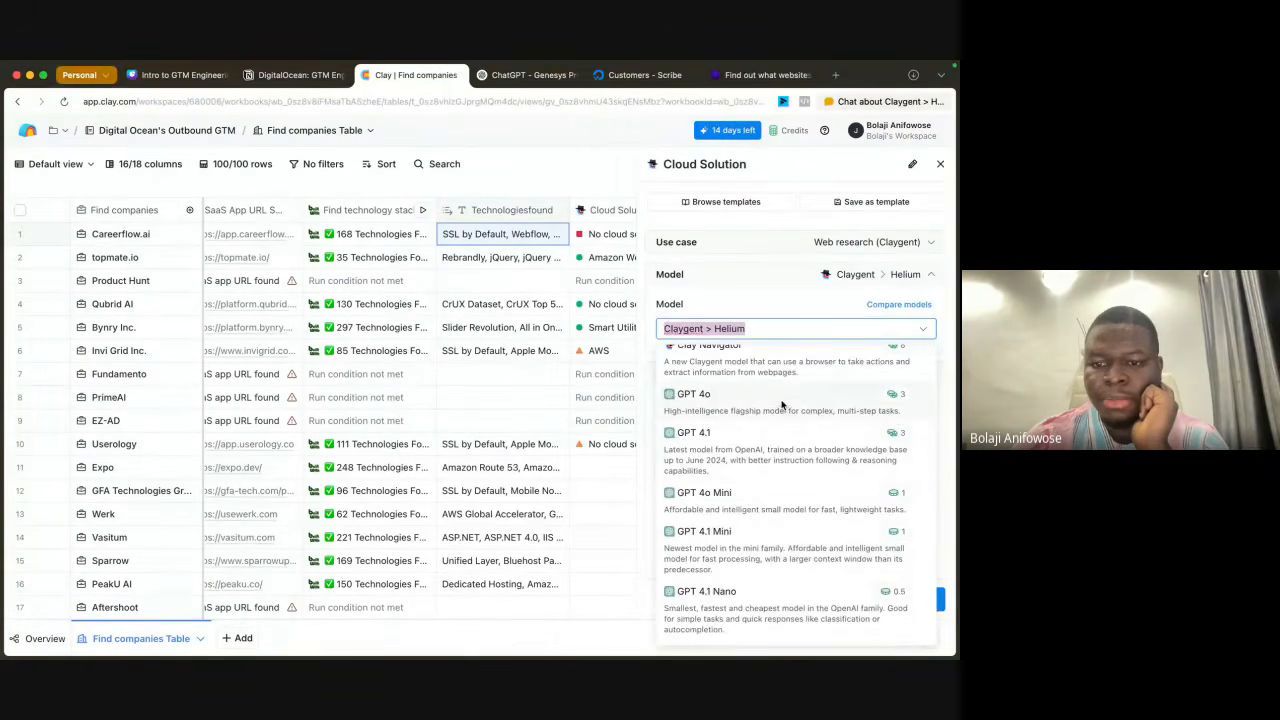
click(782, 404)
Step: Save the edited Cloud Solution column and rerun it on 10 rows
scroll(811, 402, down, 1)
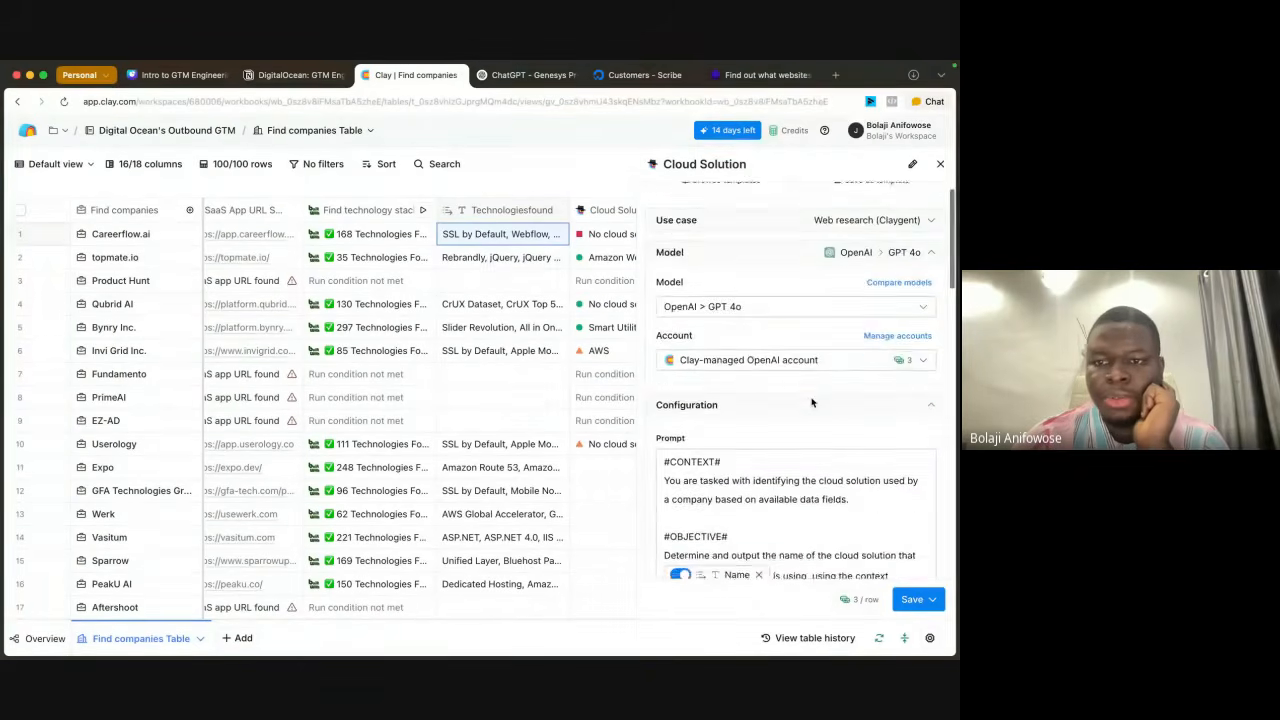
scroll(811, 402, down, 10)
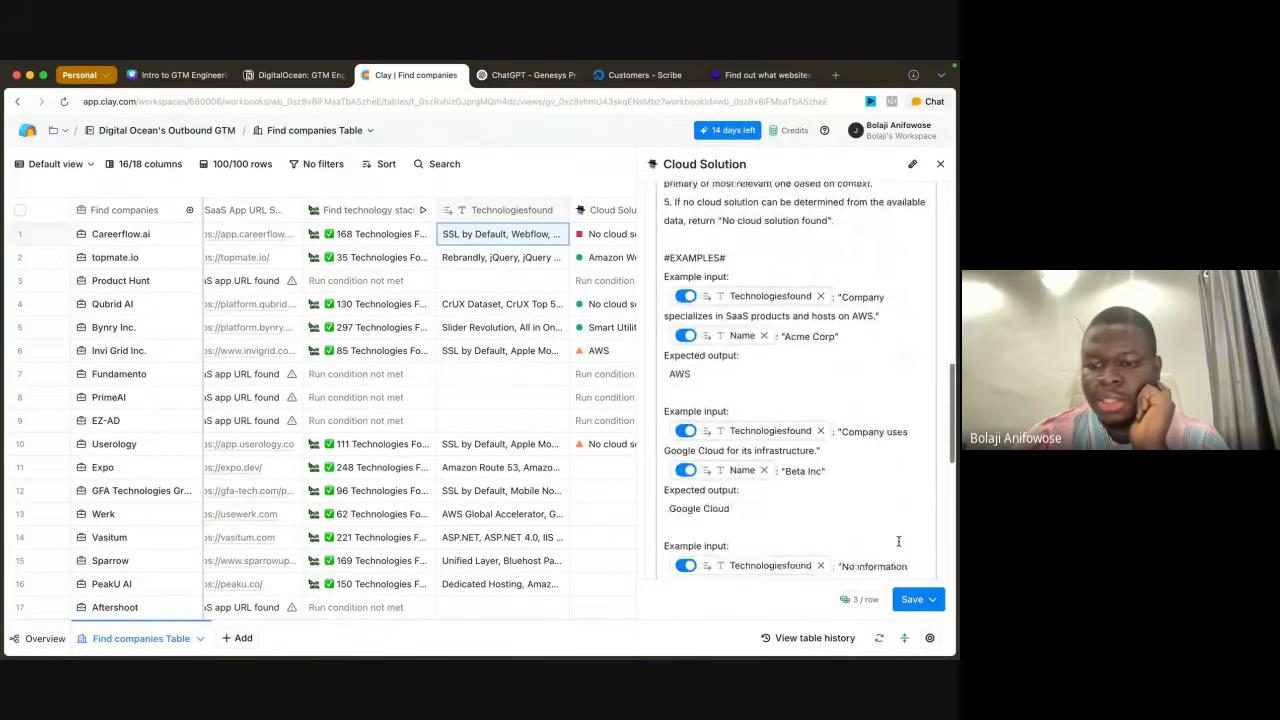
scroll(898, 541, down, 10)
click(915, 599)
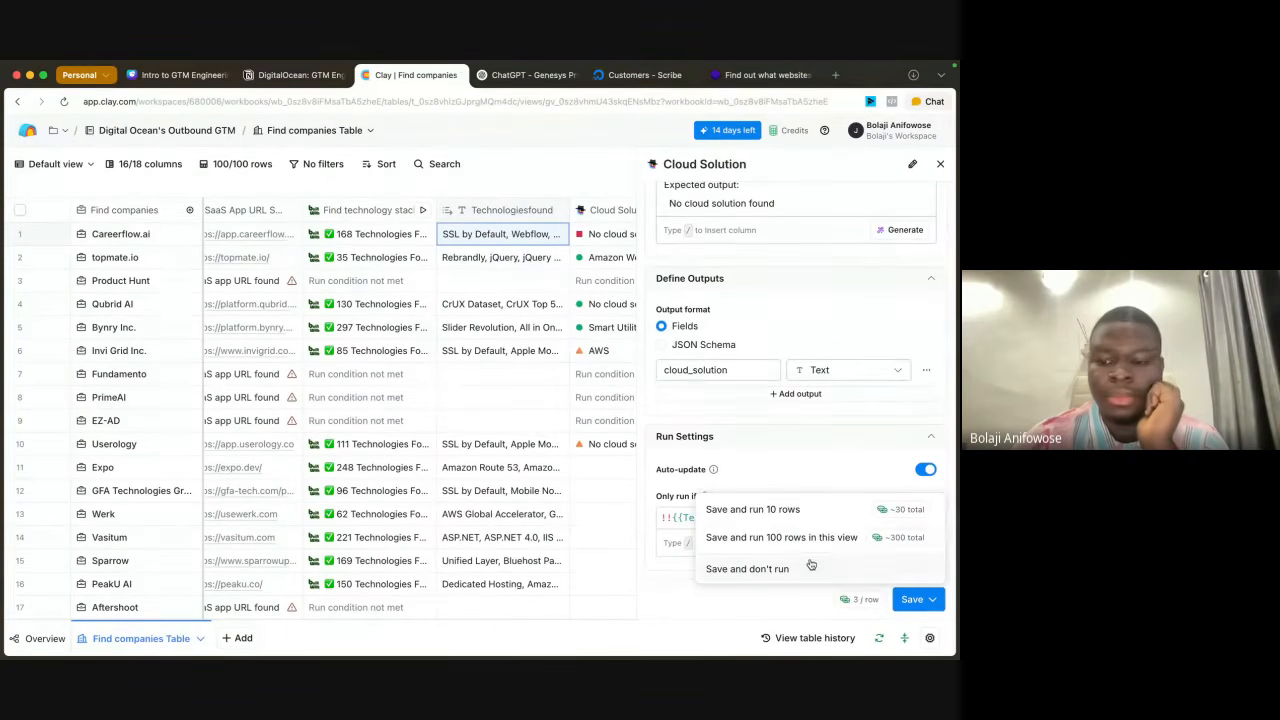
click(765, 509)
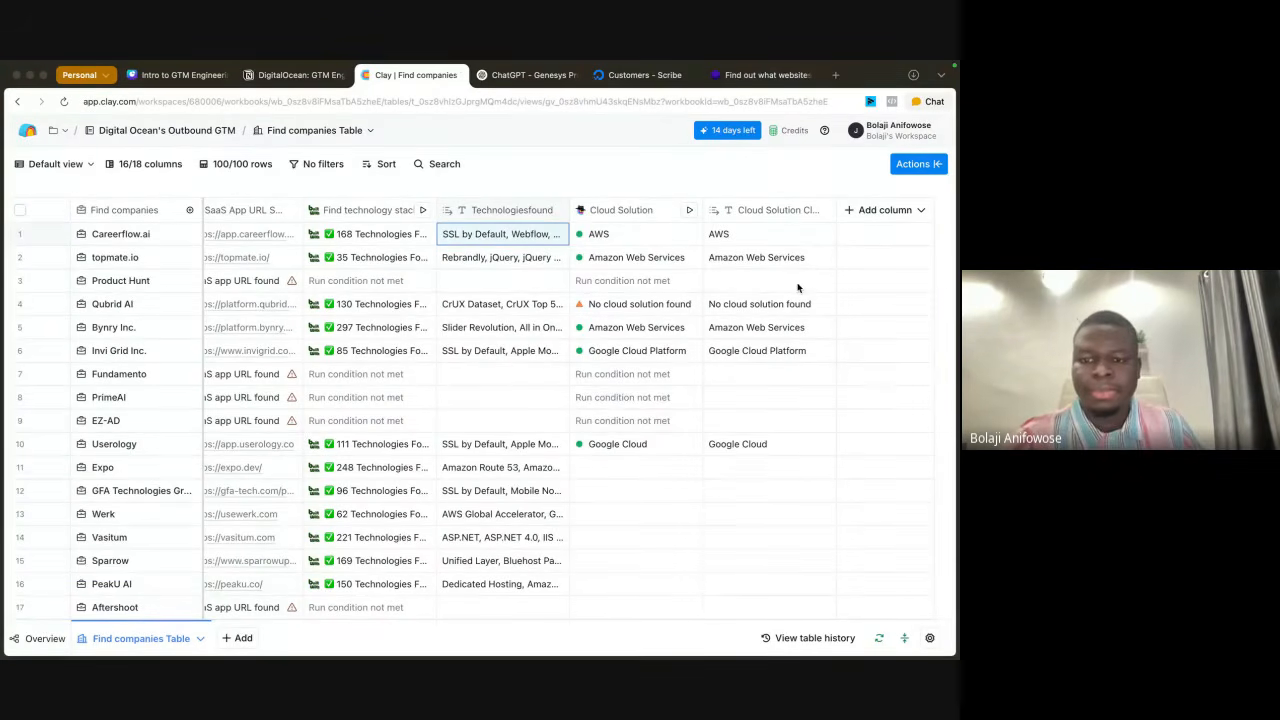
Step: Run the Cloud Solution column on the ten cells from Expo in row 11 through DataKnobs in row 20
scroll(680, 435, down, 2)
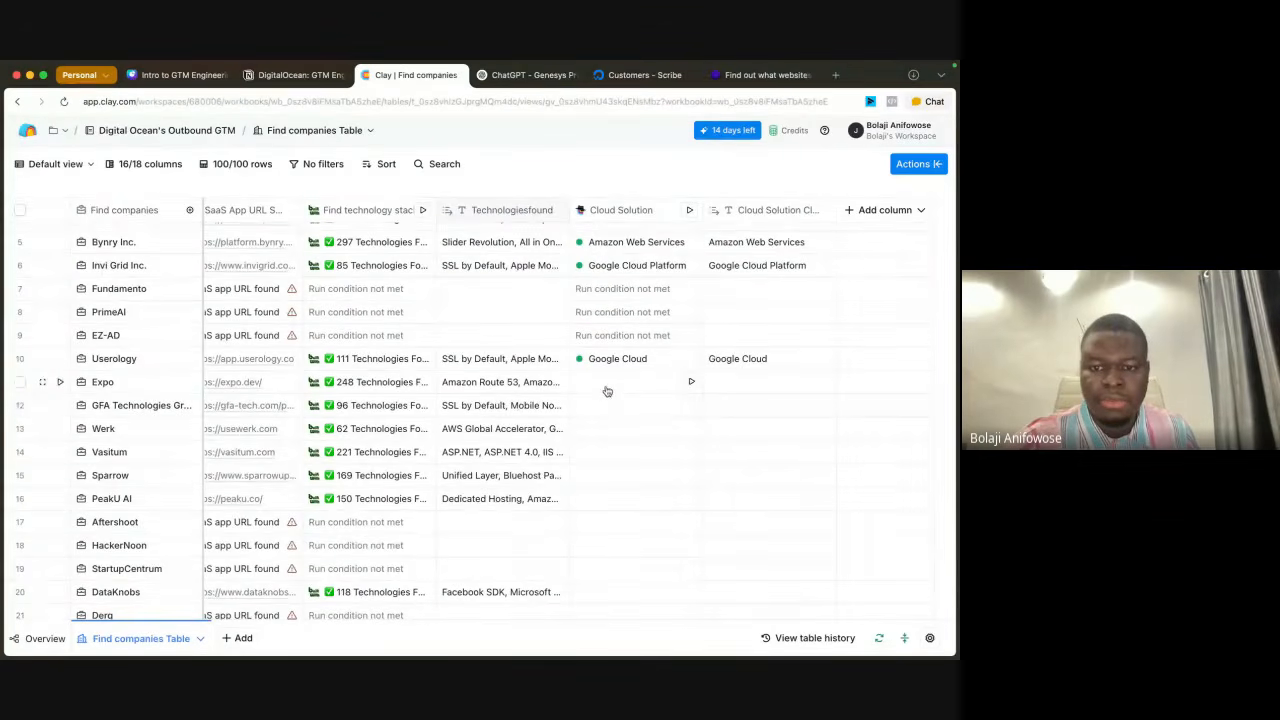
drag(603, 384, 593, 593)
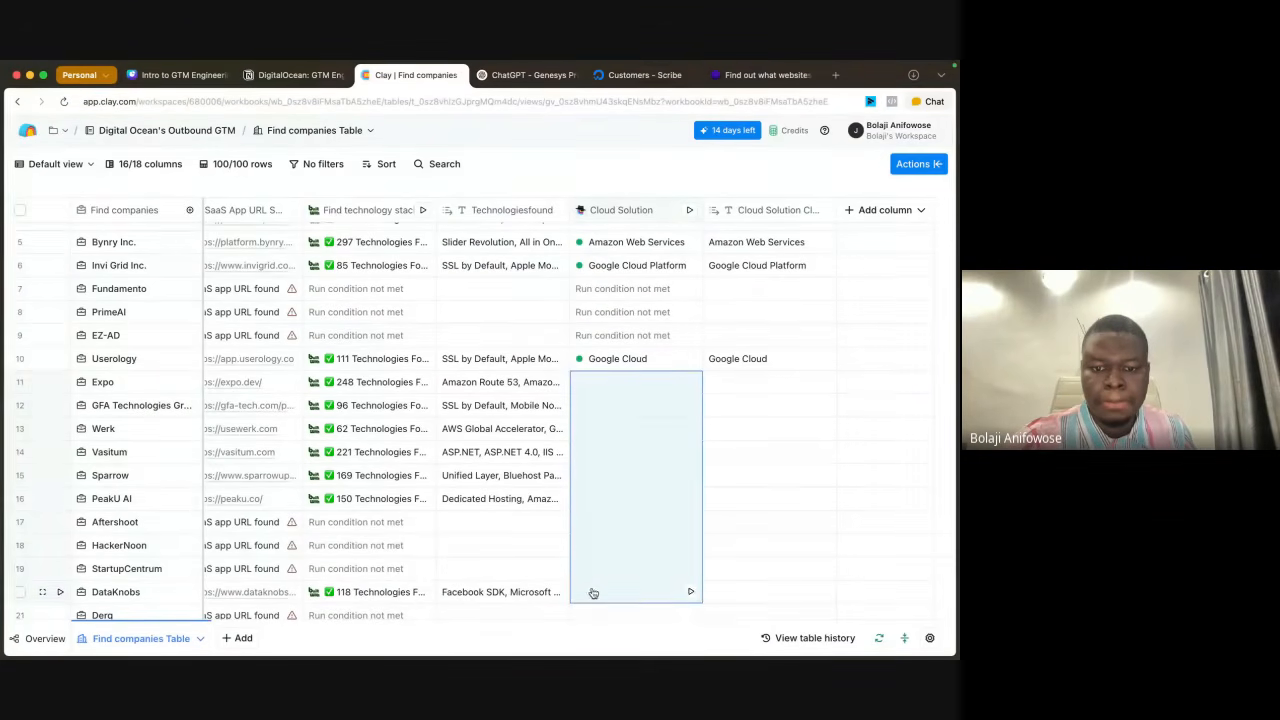
click(691, 593)
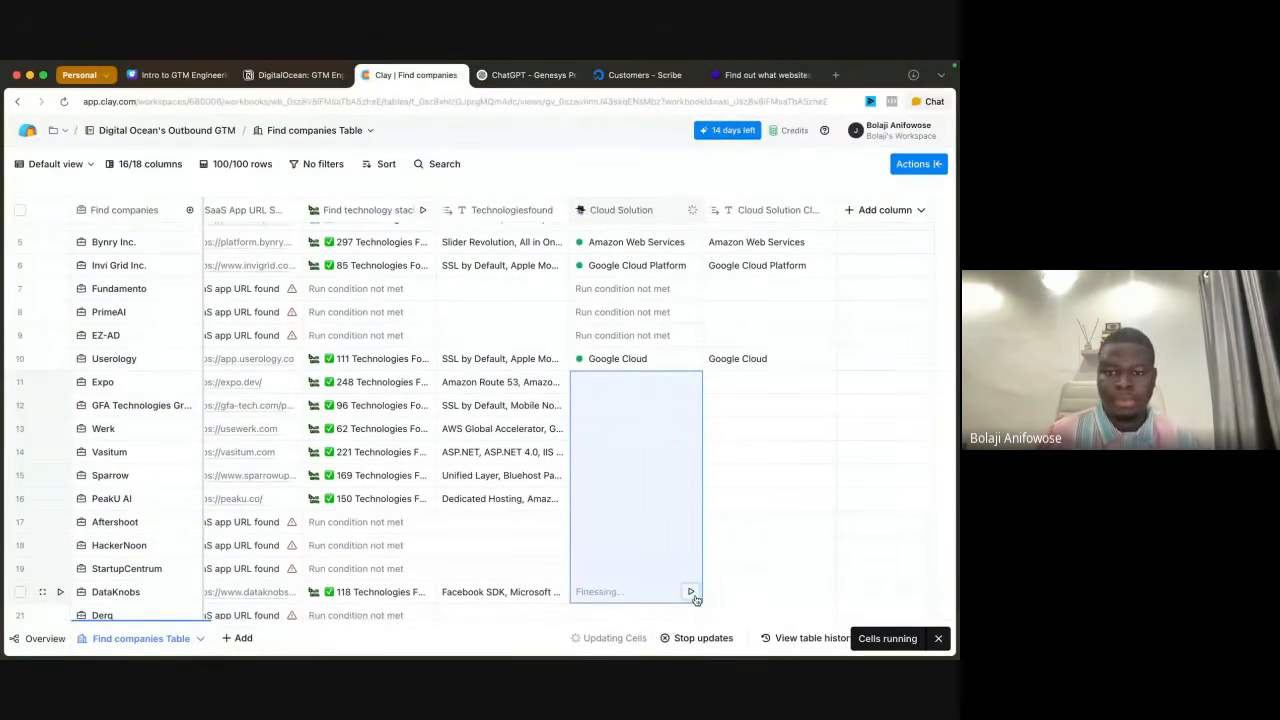
right_click(686, 558)
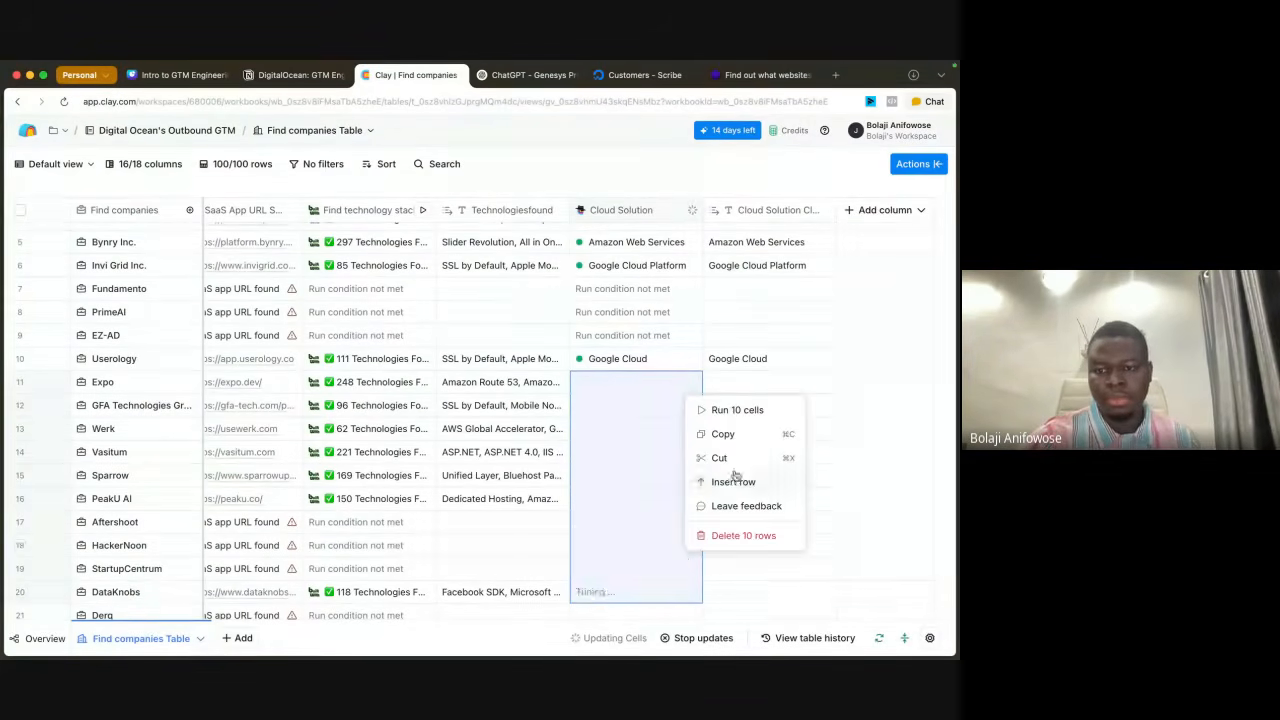
click(723, 410)
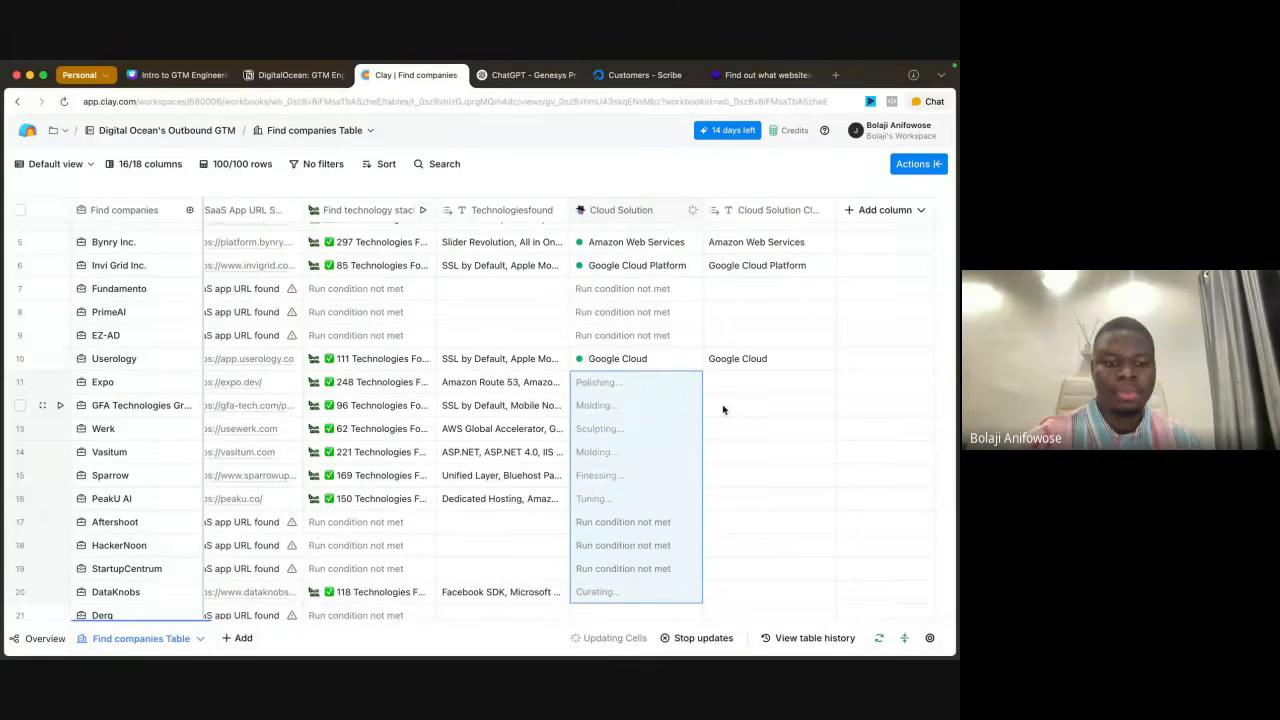
Step: Add WrkSpot's Cloud Solution cell in row 23 to the selected cells and run all 11 cells
scroll(560, 366, down, 5)
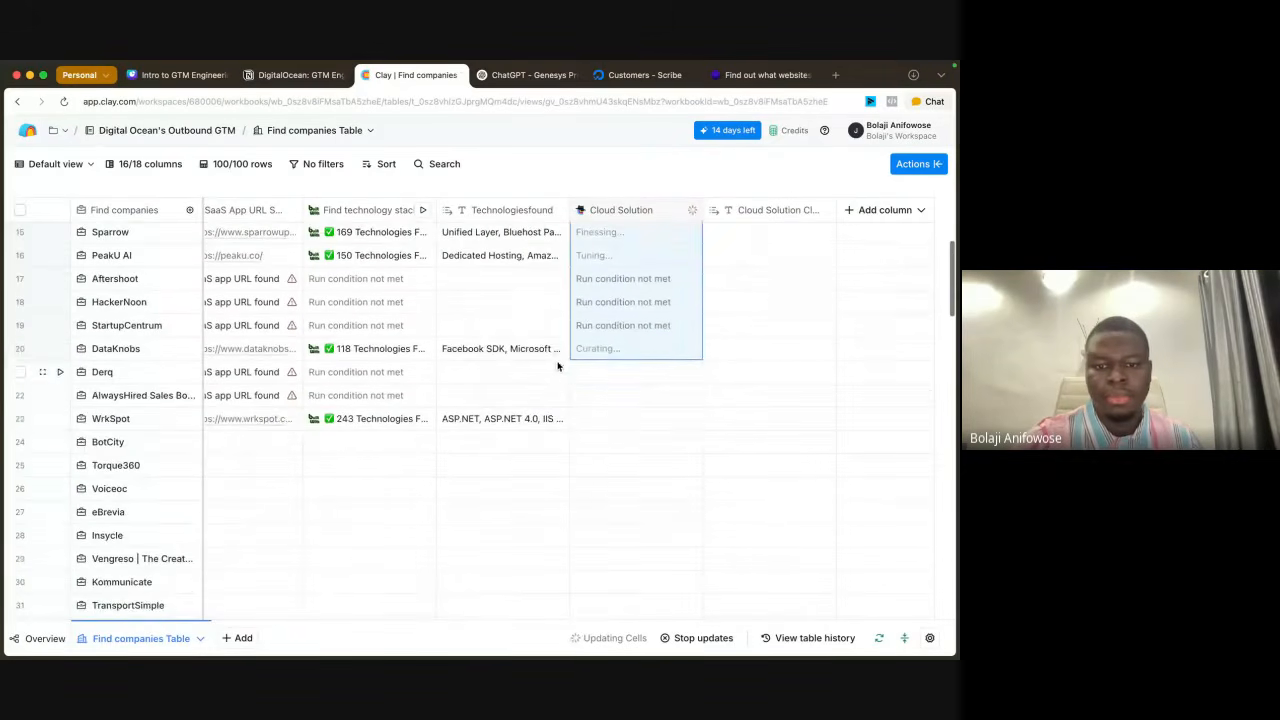
shift+click(615, 421)
right_click(615, 423)
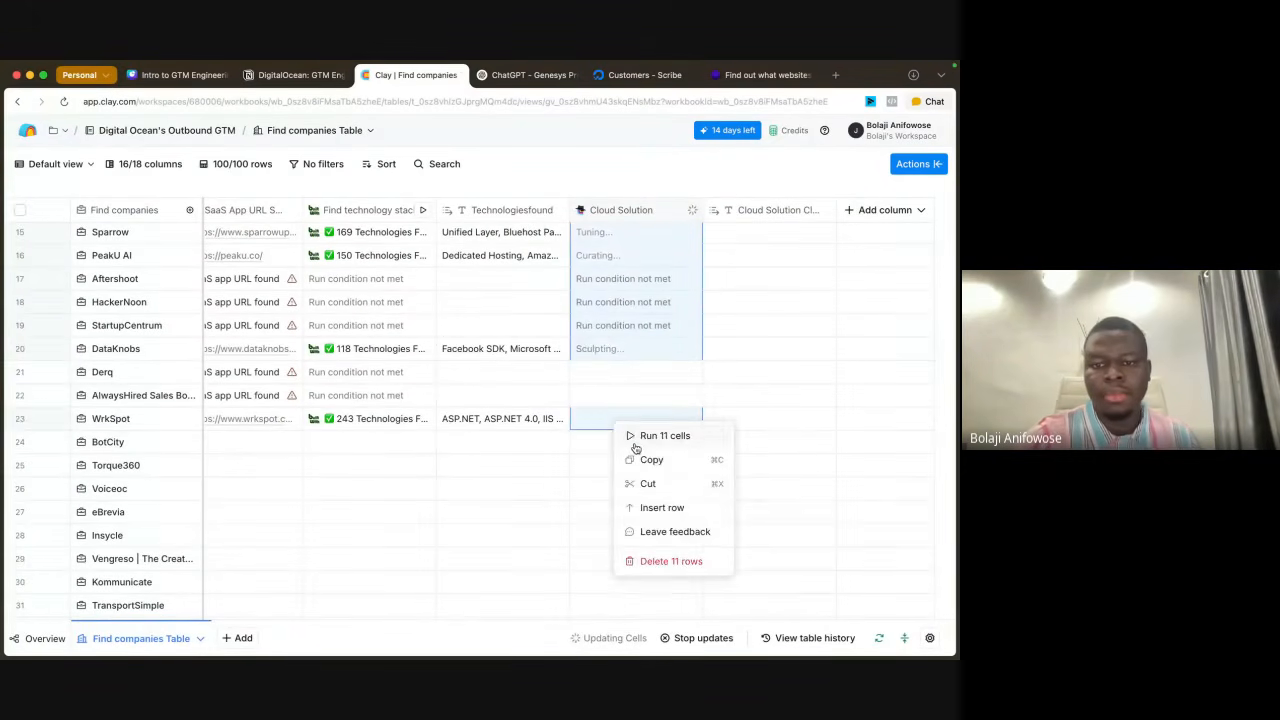
click(660, 436)
Step: Check the progress of the running Cloud Solution cells across the table rows
scroll(666, 350, up, 7)
scroll(667, 352, down, 1)
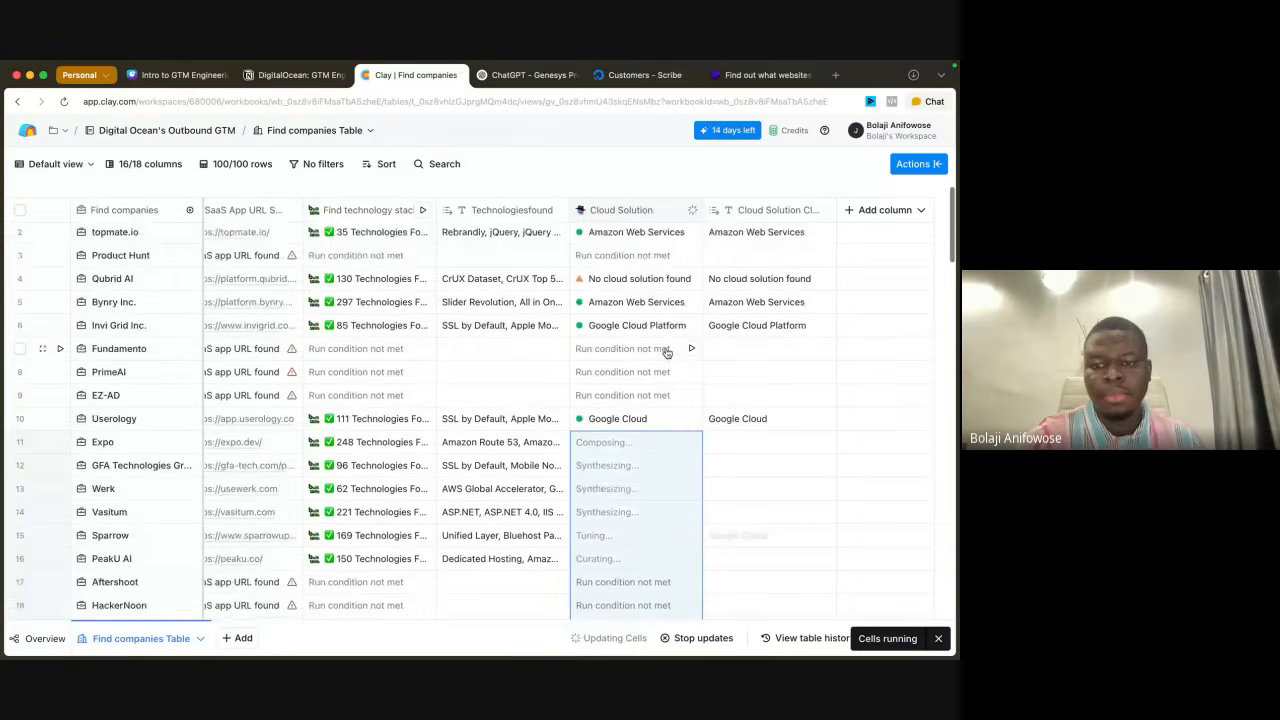
scroll(667, 352, up, 1)
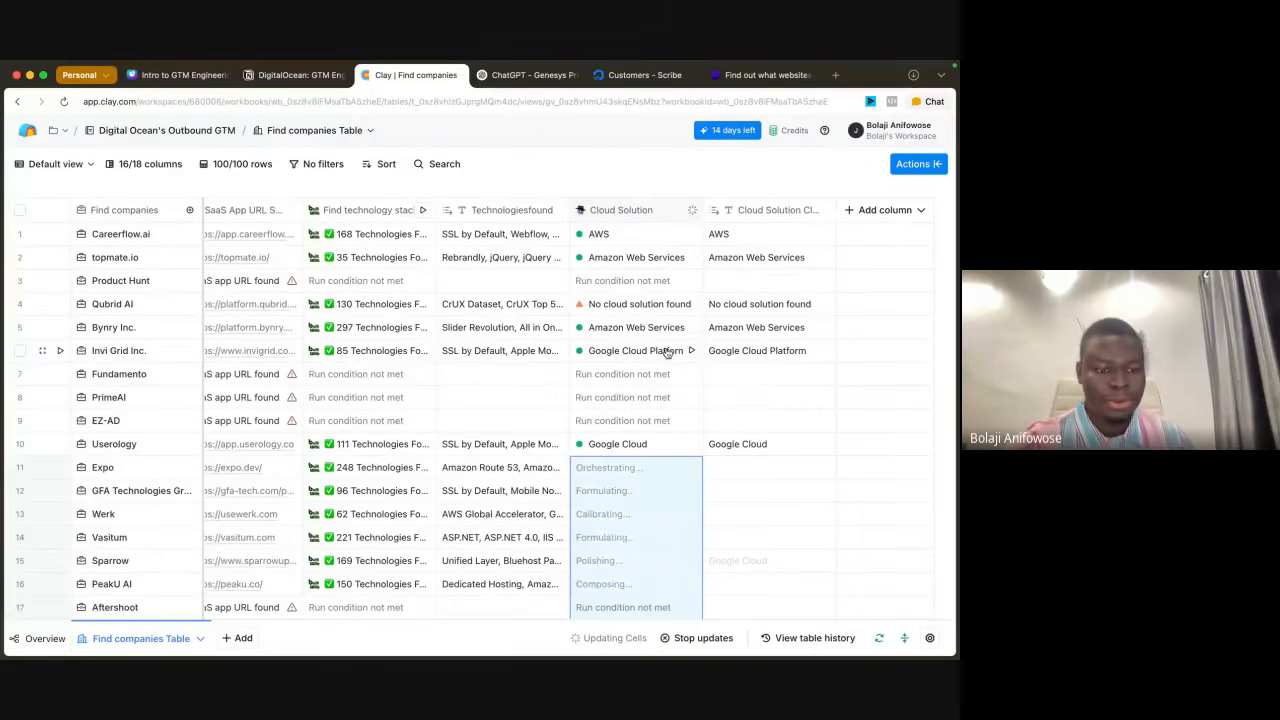
scroll(620, 340, down, 5)
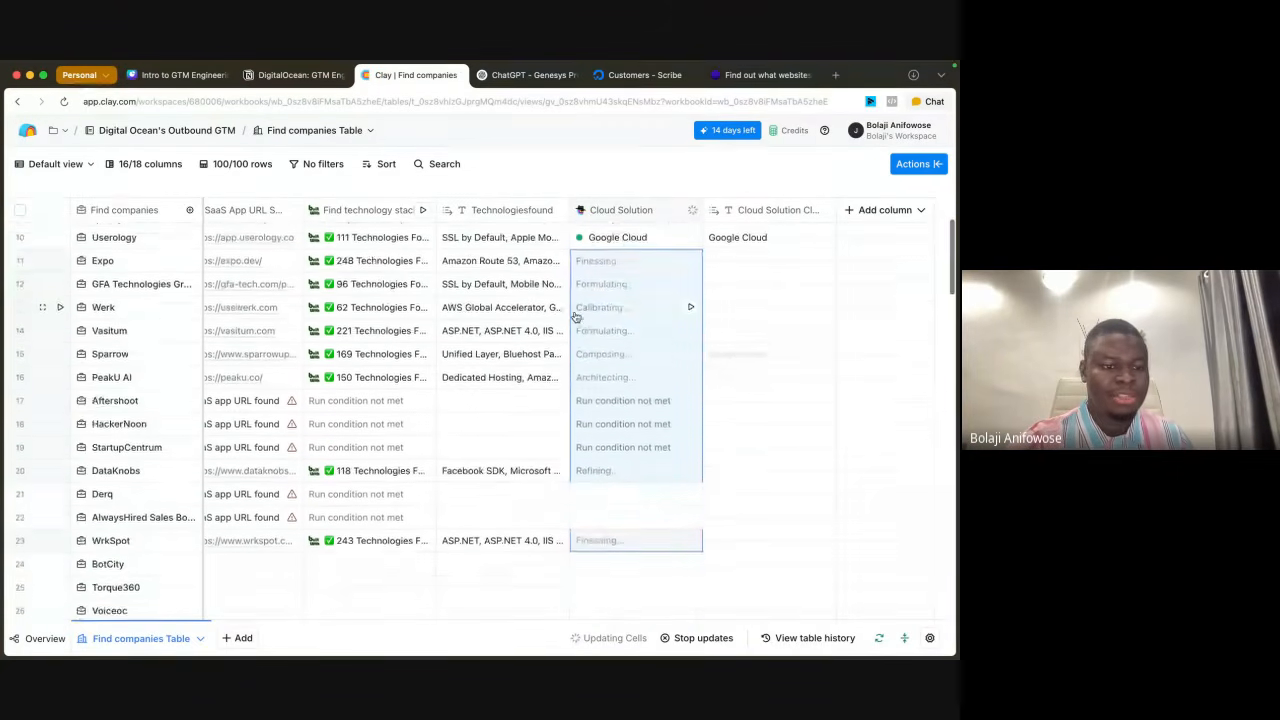
scroll(519, 517, down, 15)
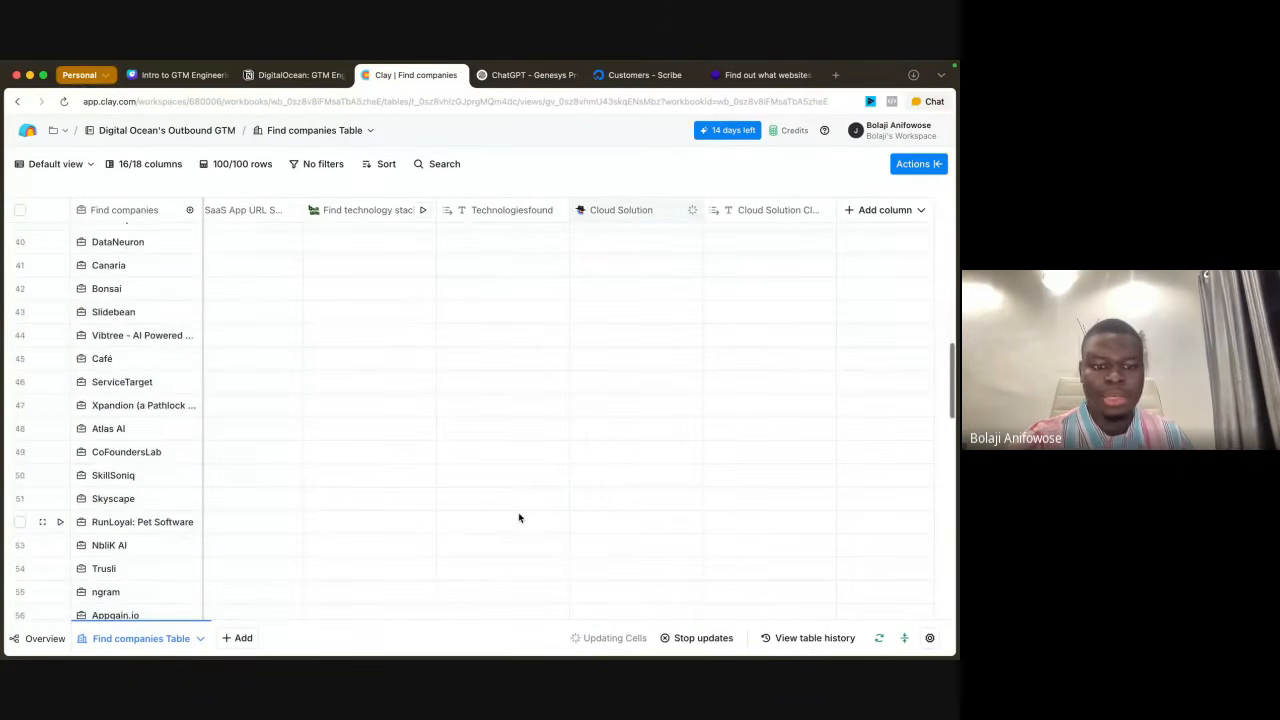
scroll(519, 517, up, 20)
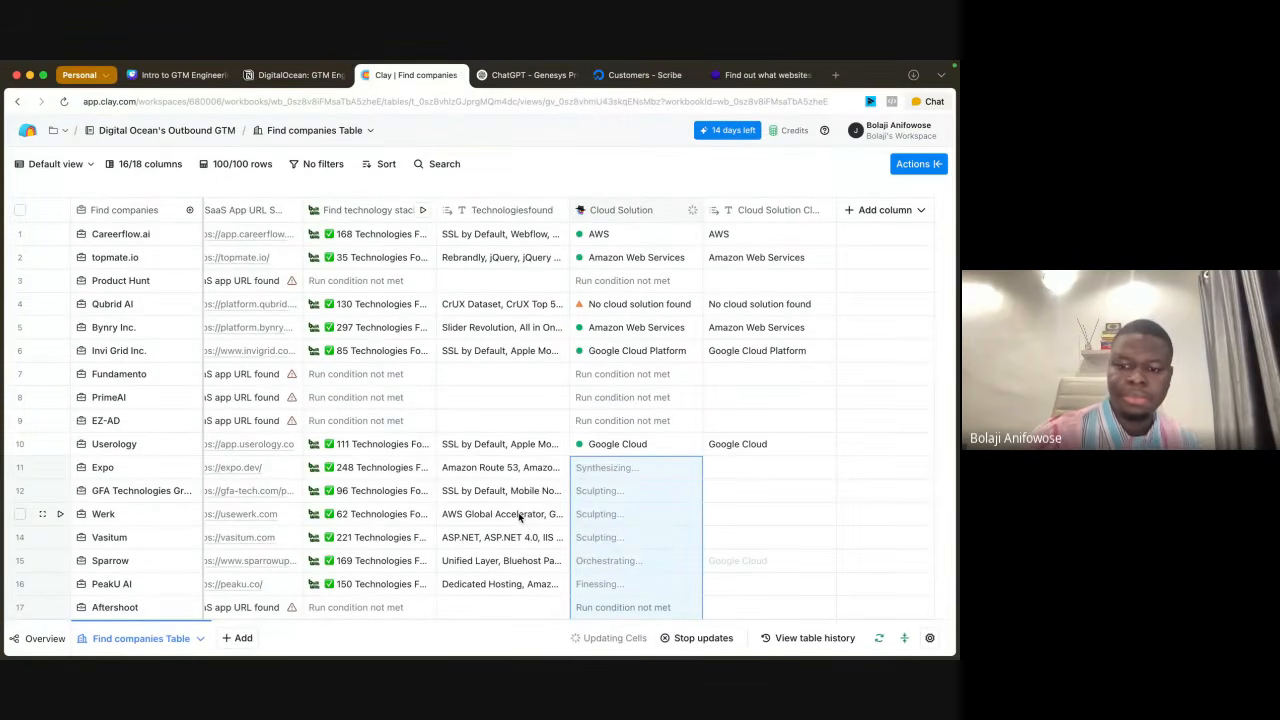
scroll(715, 510, down, 5)
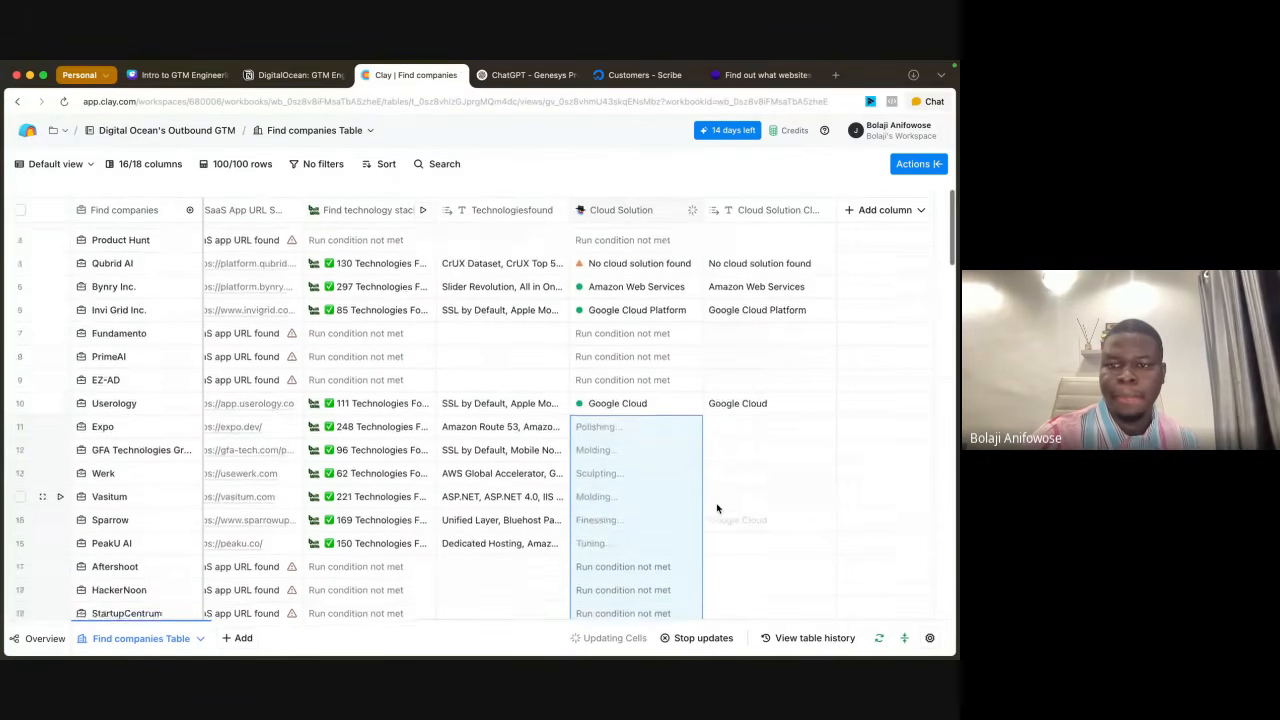
scroll(716, 508, up, 5)
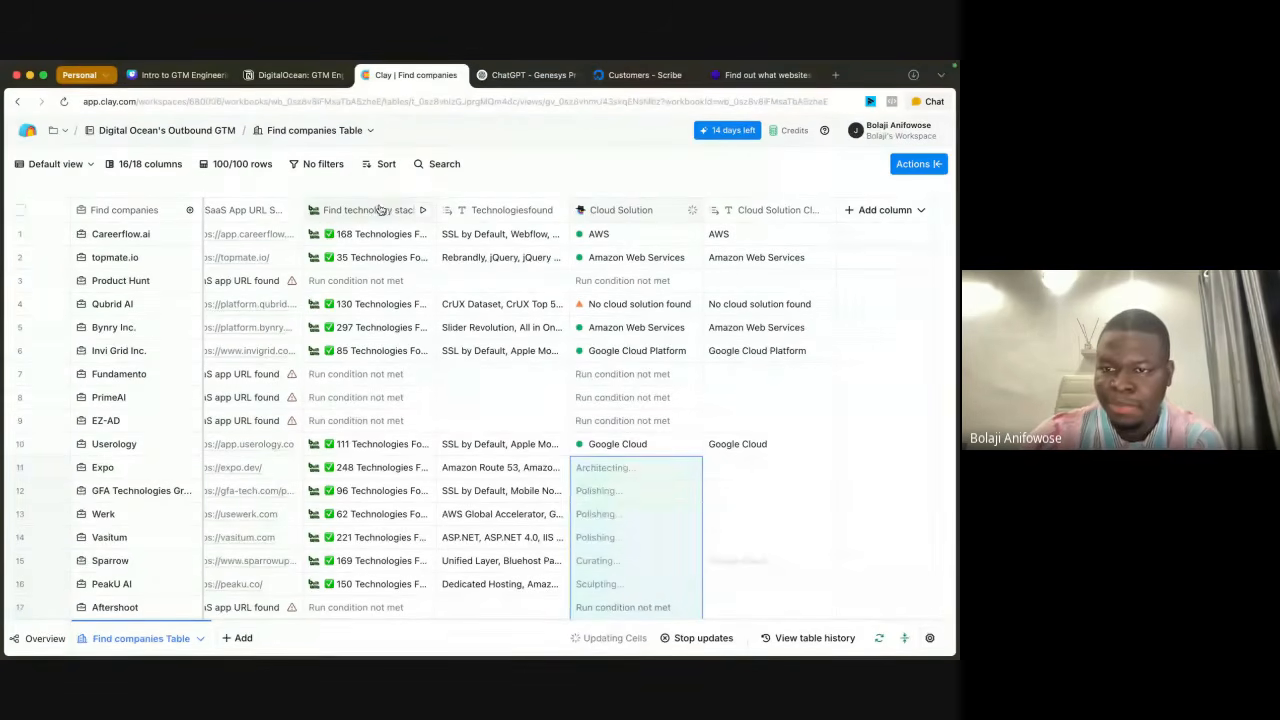
click(869, 212)
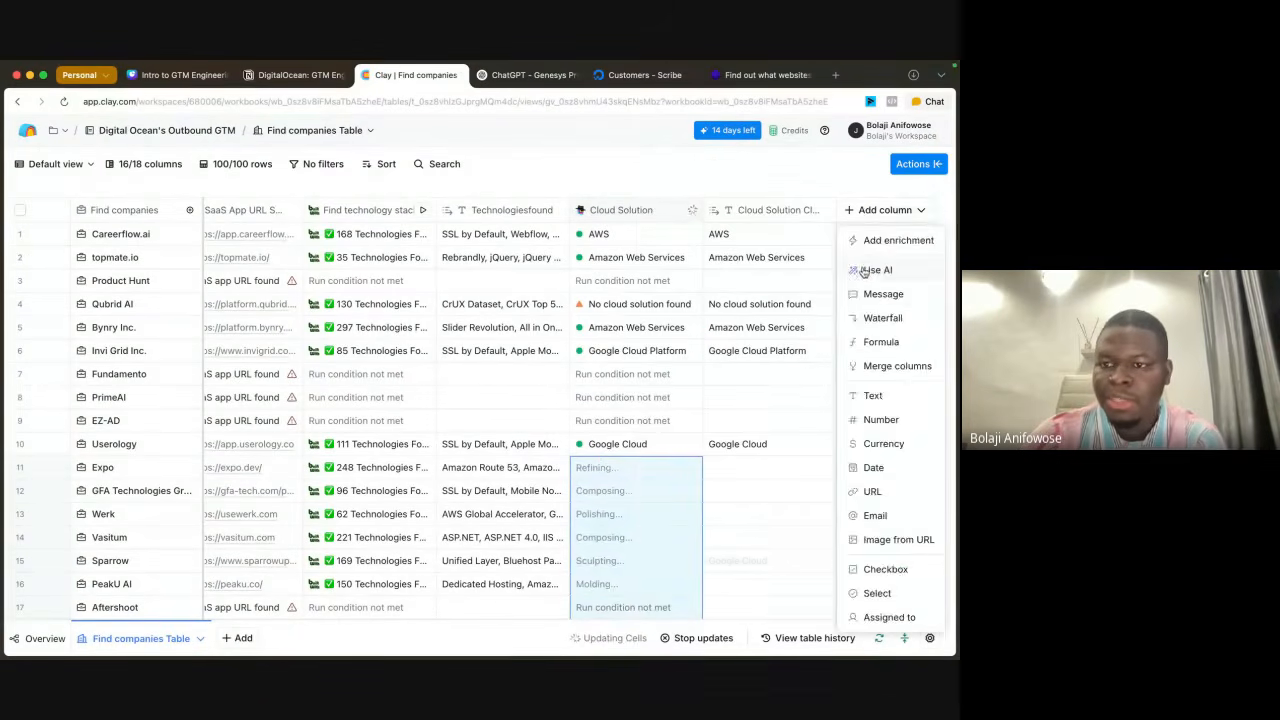
click(862, 270)
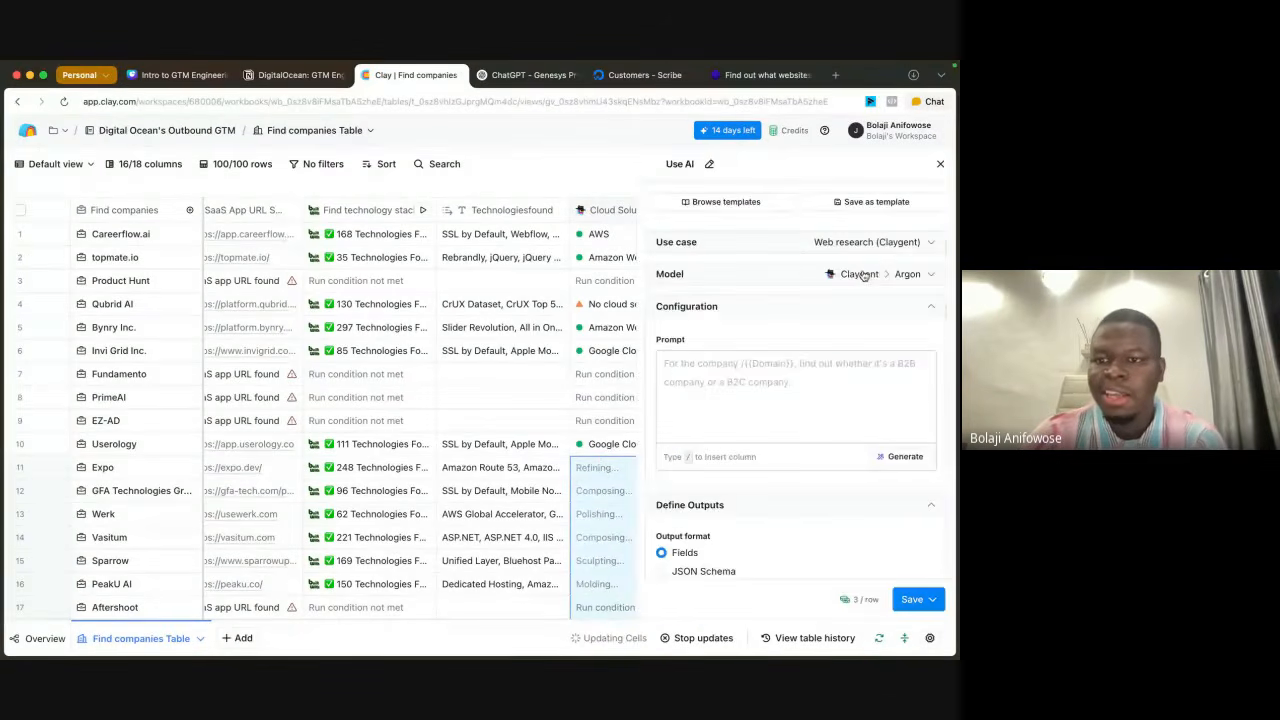
click(940, 163)
Step: Search the available enrichments for "influenc", browse the matching actions, and close the search without adding one
click(889, 216)
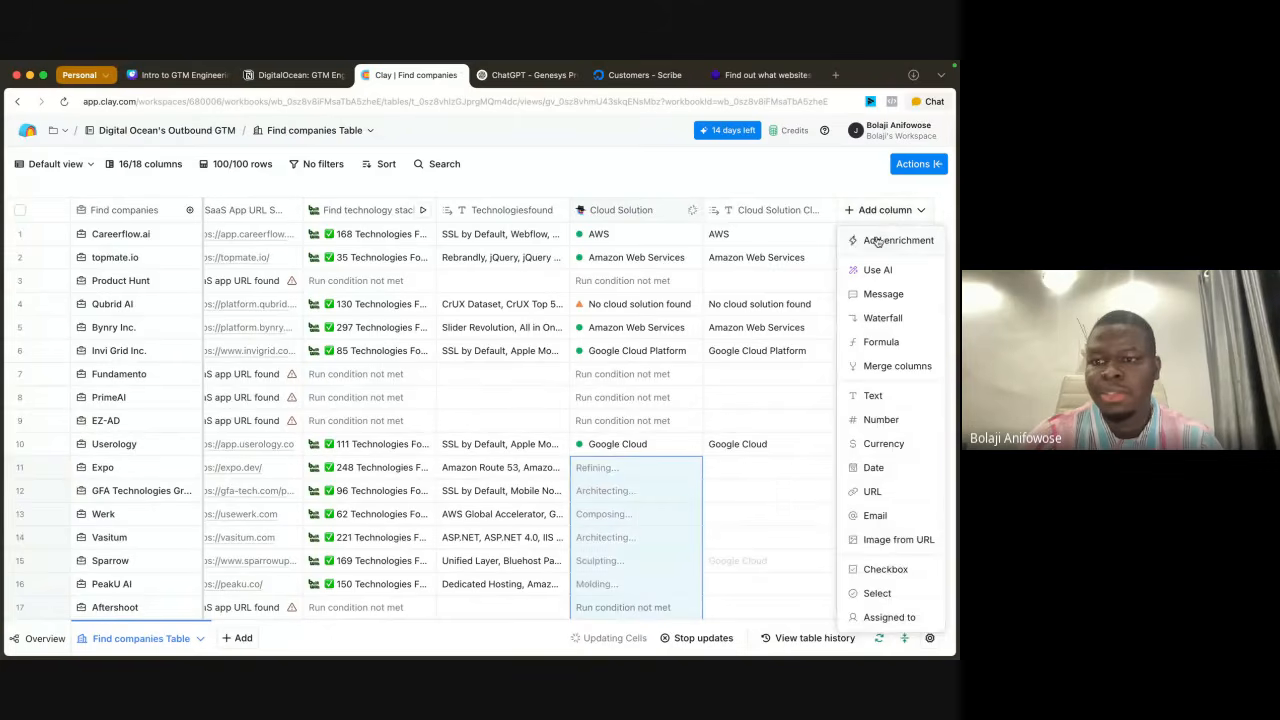
click(882, 240)
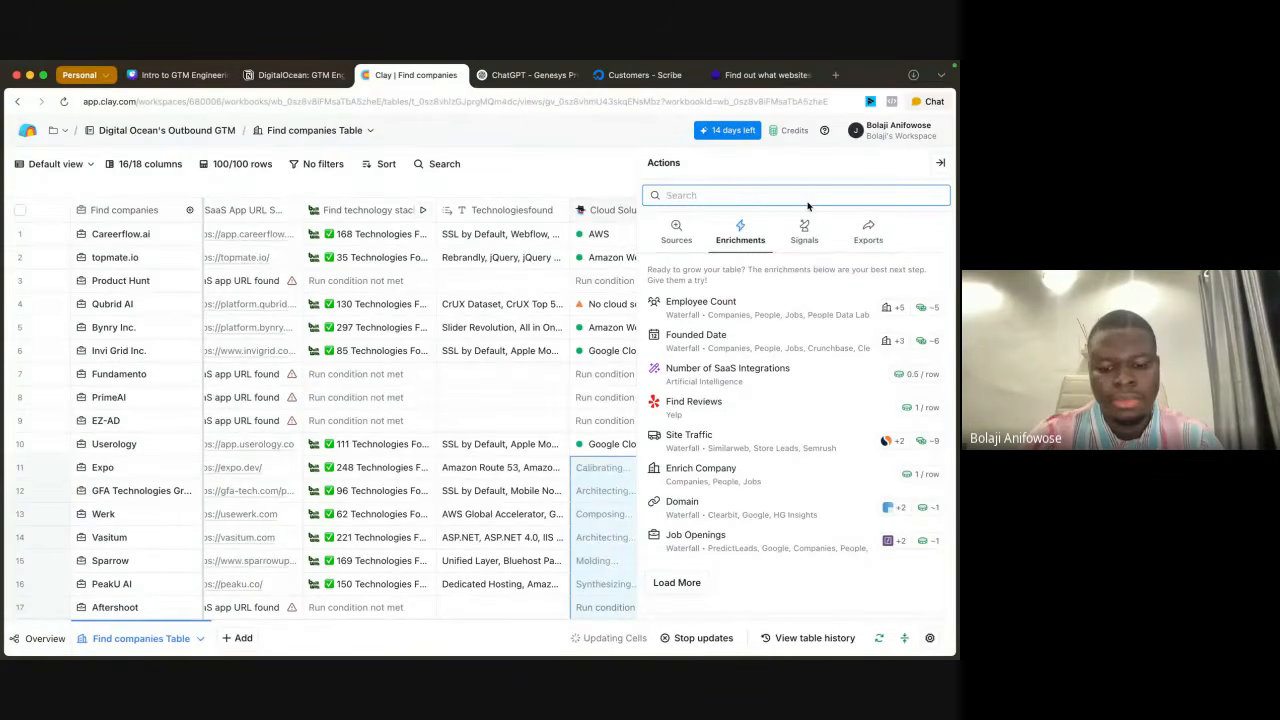
text(inf;)
key(BackSpace)
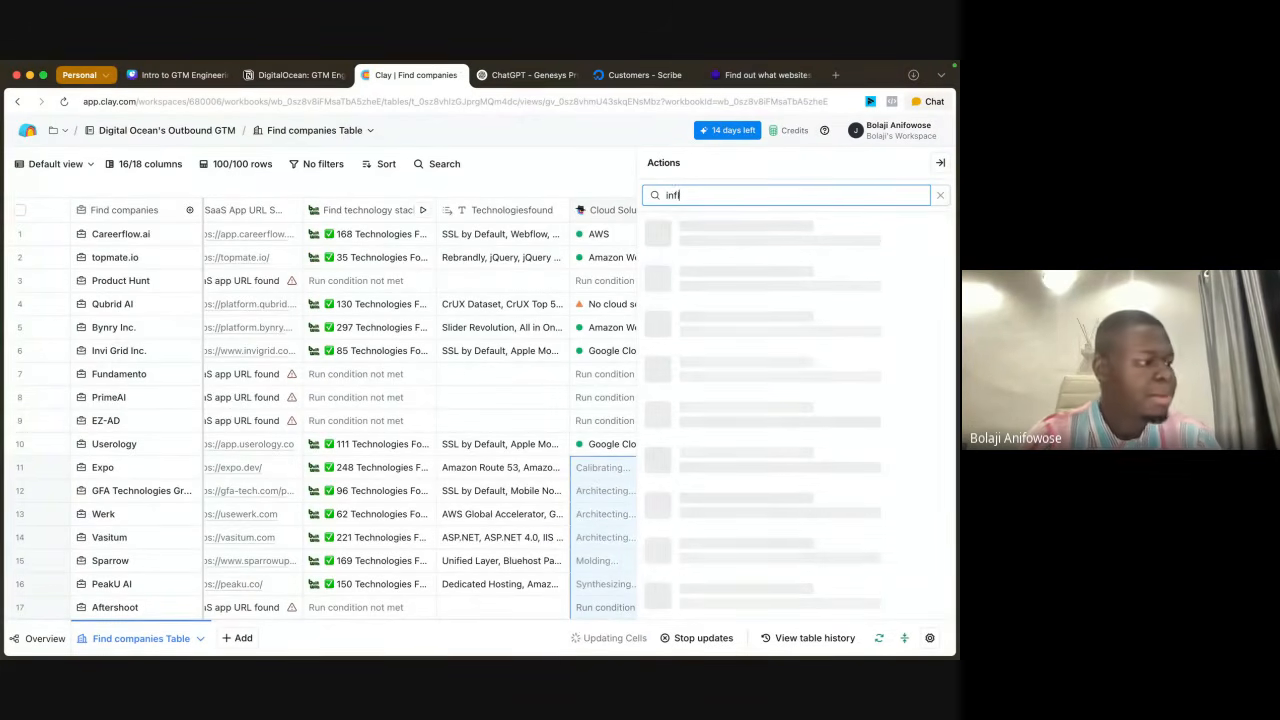
text(luen)
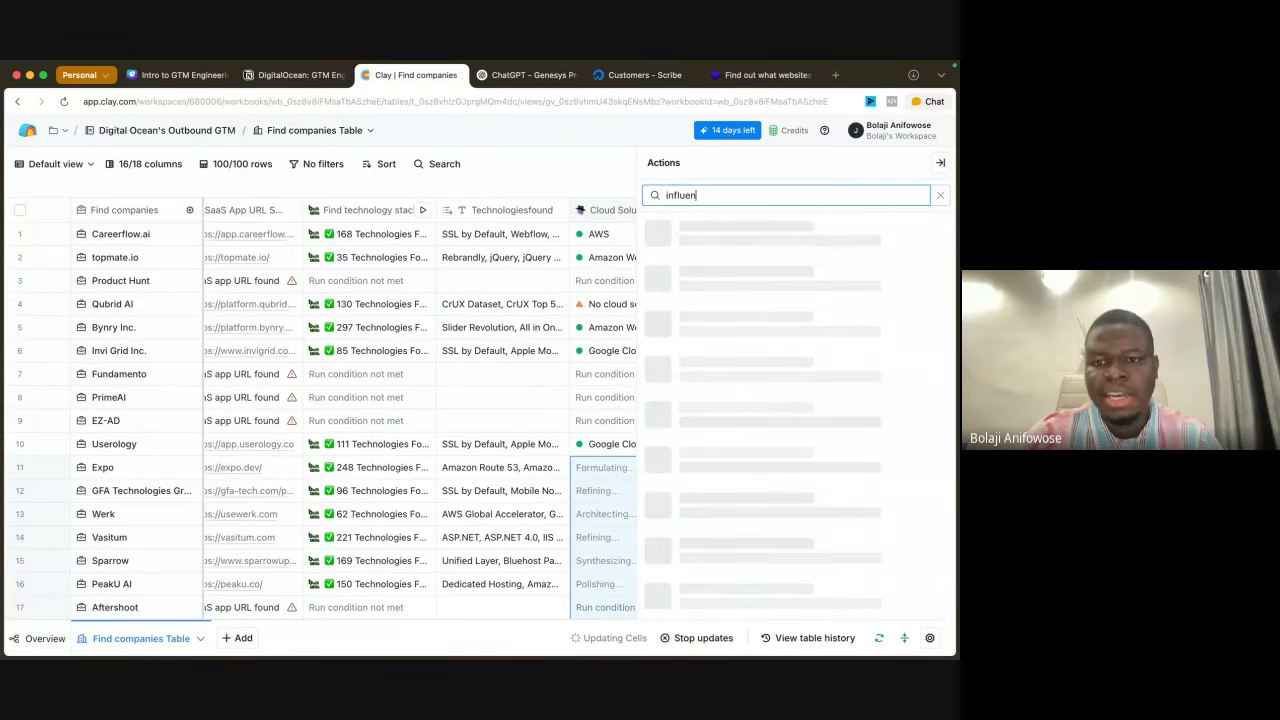
text(c)
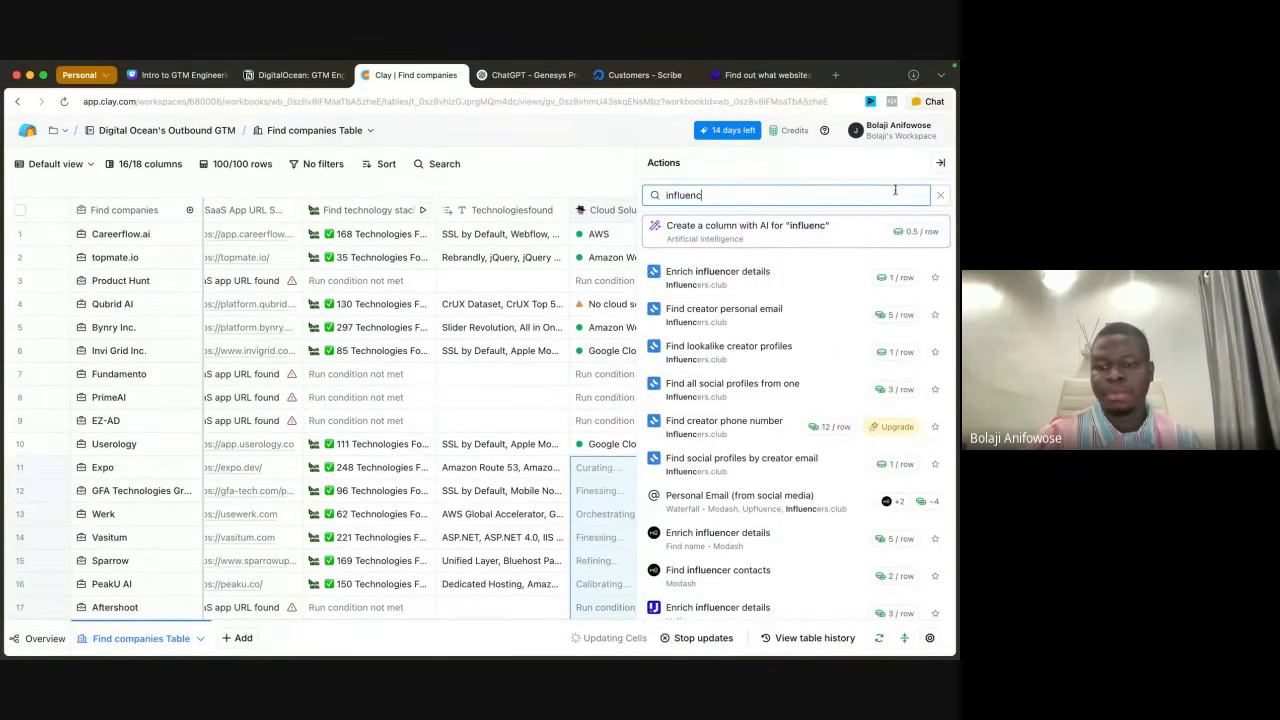
scroll(760, 410, down, 4)
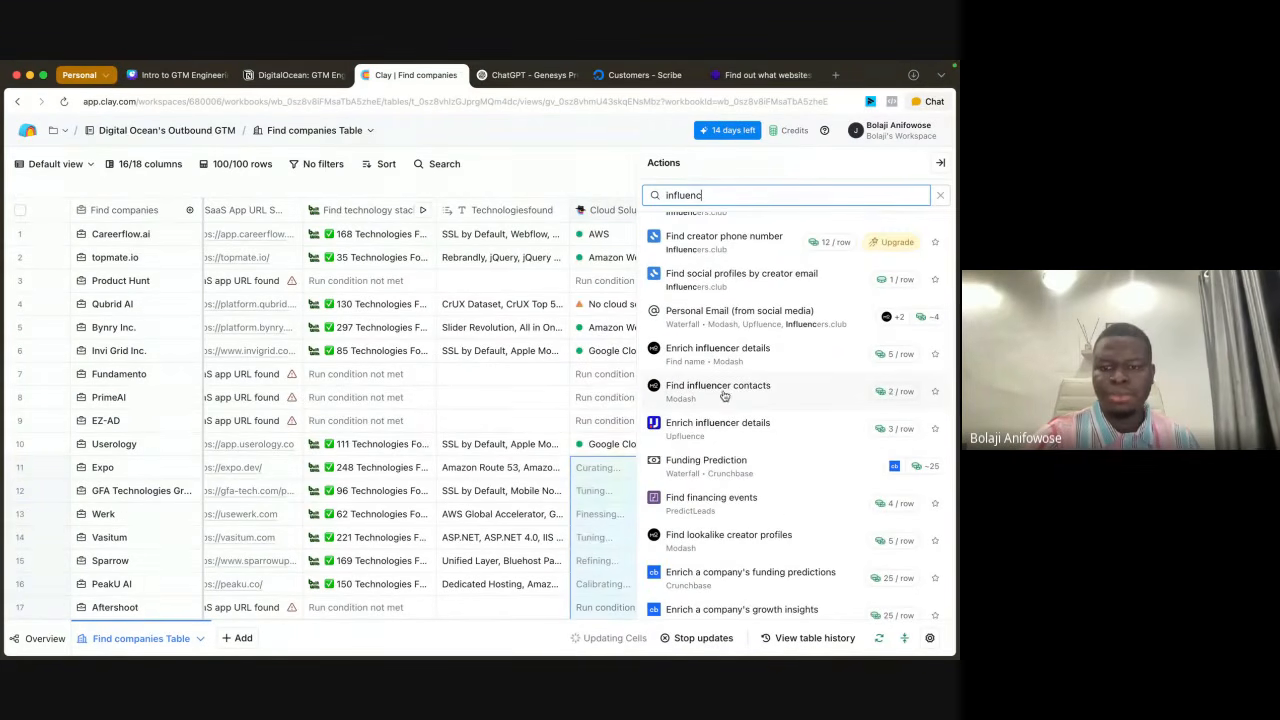
mouse_move(735, 396)
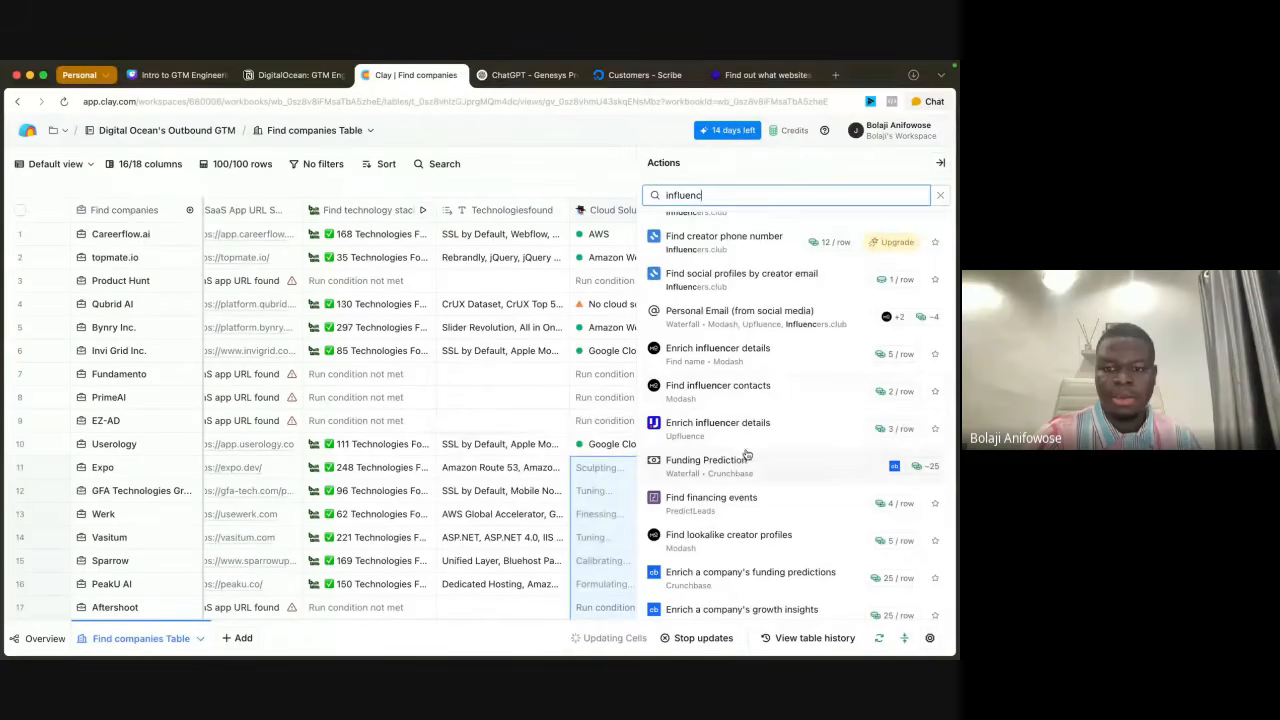
scroll(733, 402, down, 2)
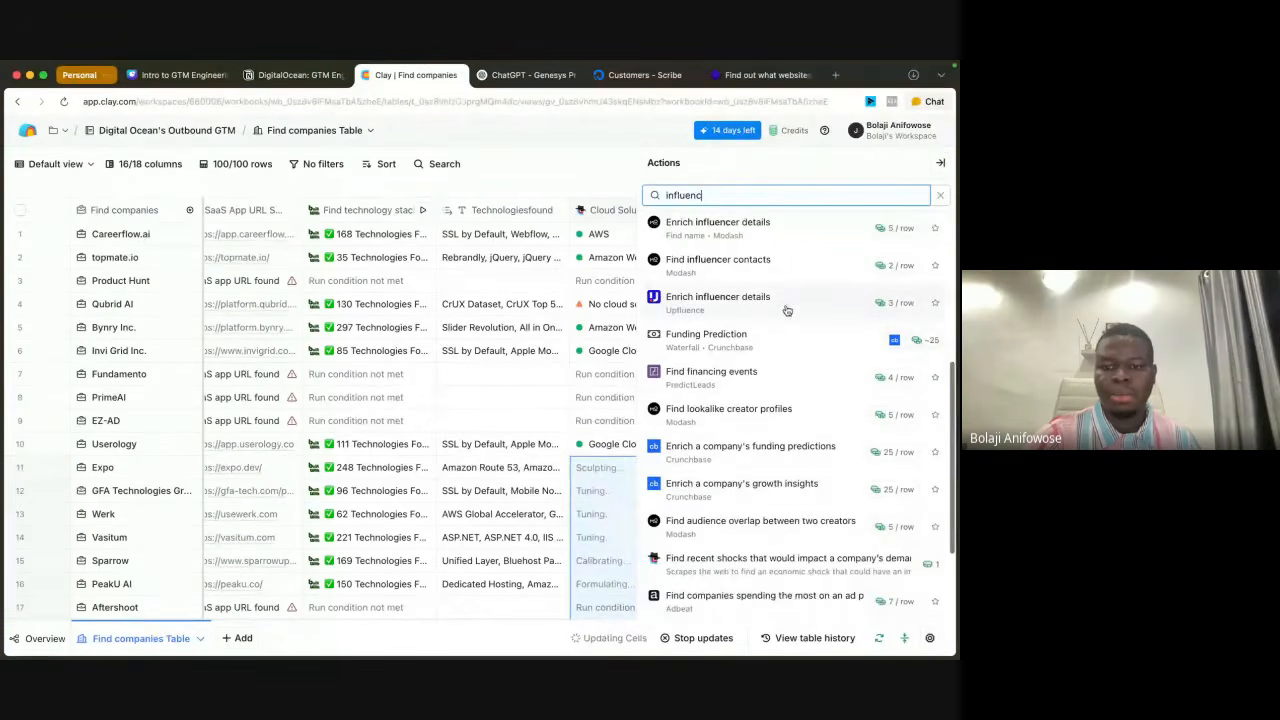
click(940, 195)
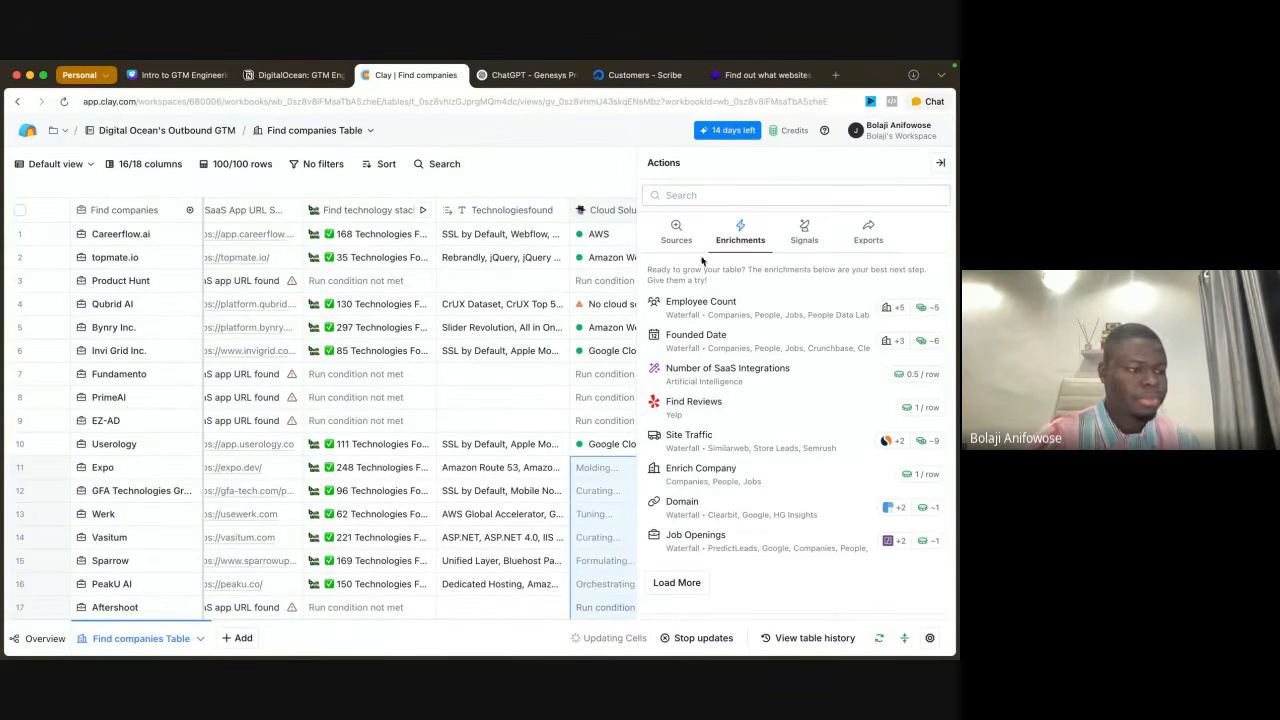
click(940, 163)
Step: Review the pending Cloud Solution cells from row 11 to row 23 and reload the table page
scroll(716, 493, down, 5)
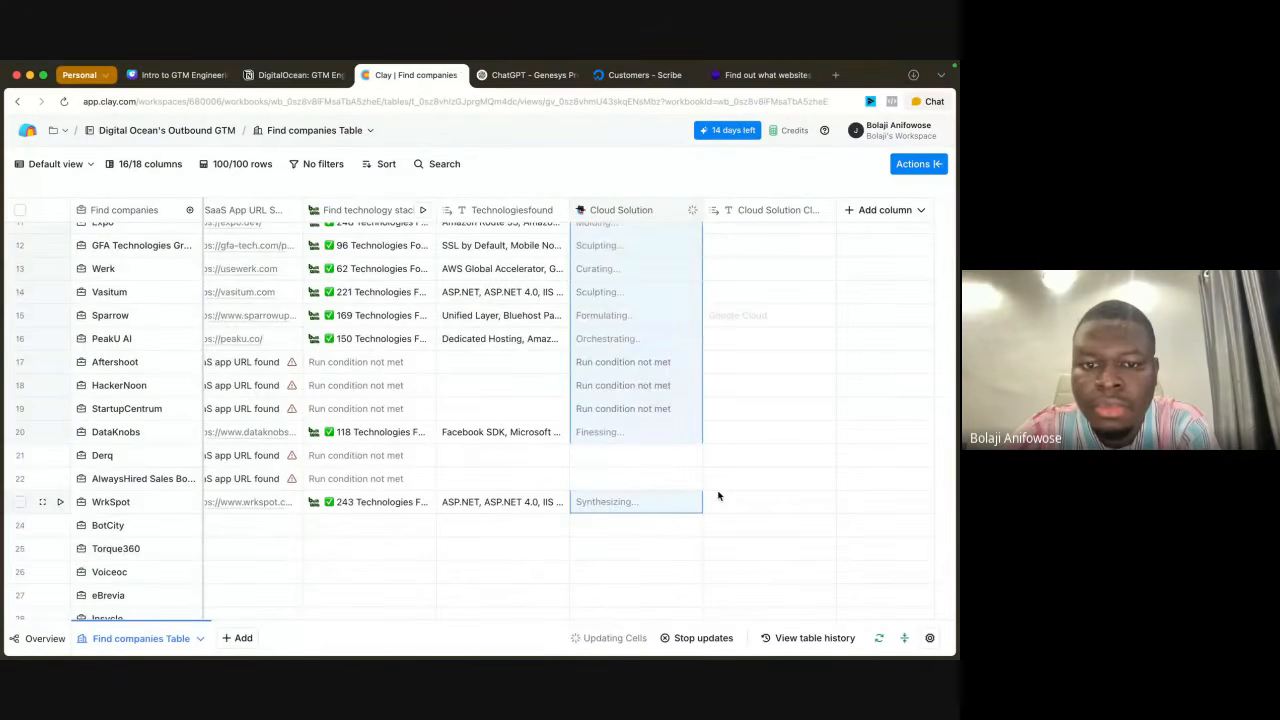
scroll(742, 411, up, 5)
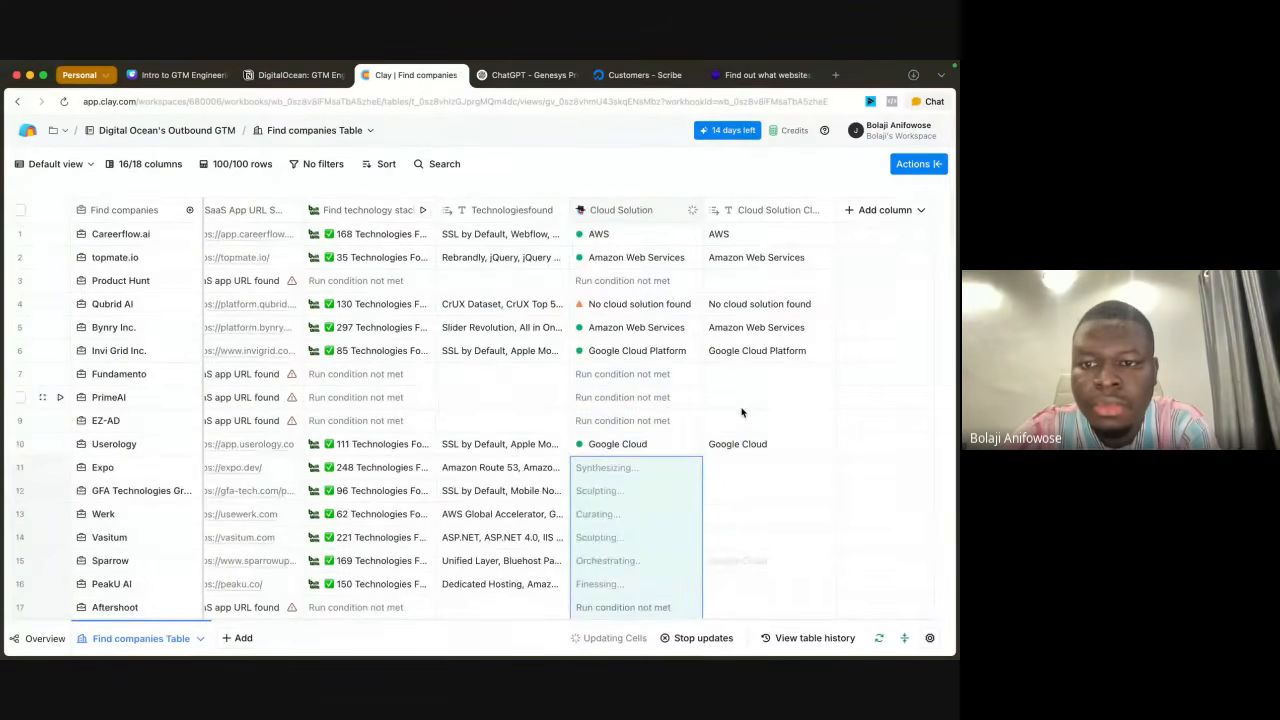
scroll(742, 411, down, 1)
scroll(742, 411, up, 1)
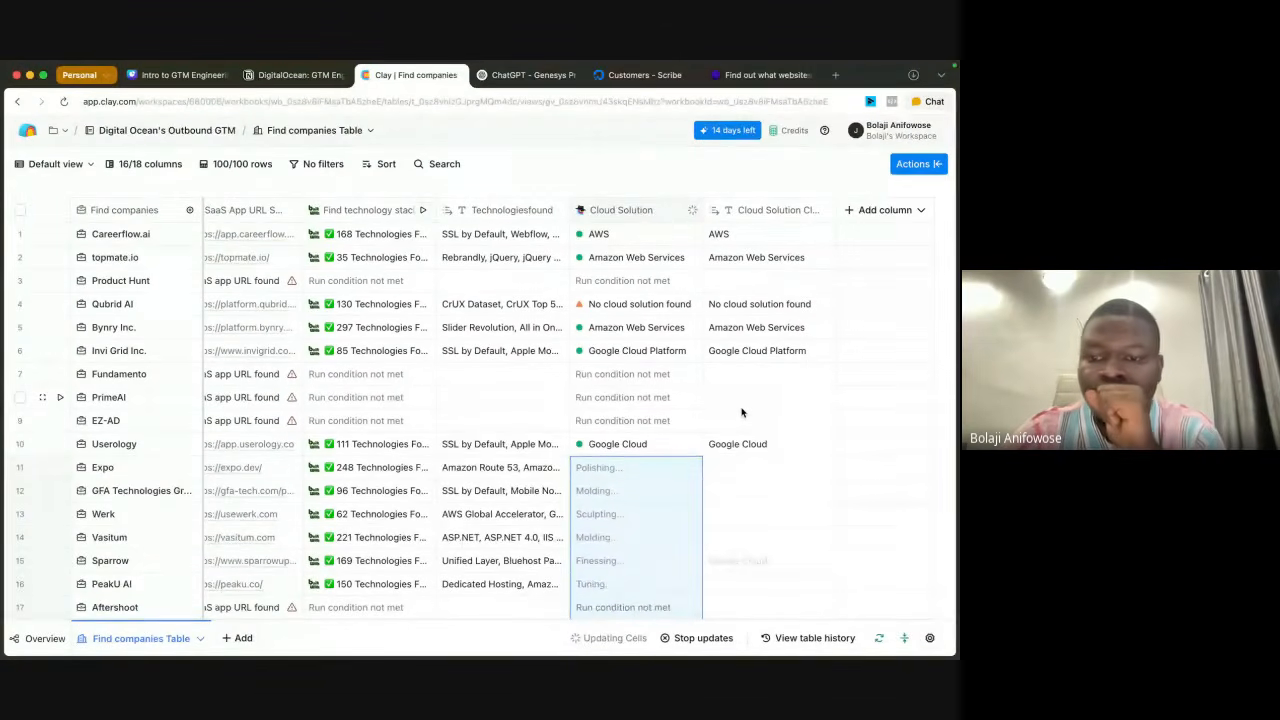
scroll(742, 411, down, 4)
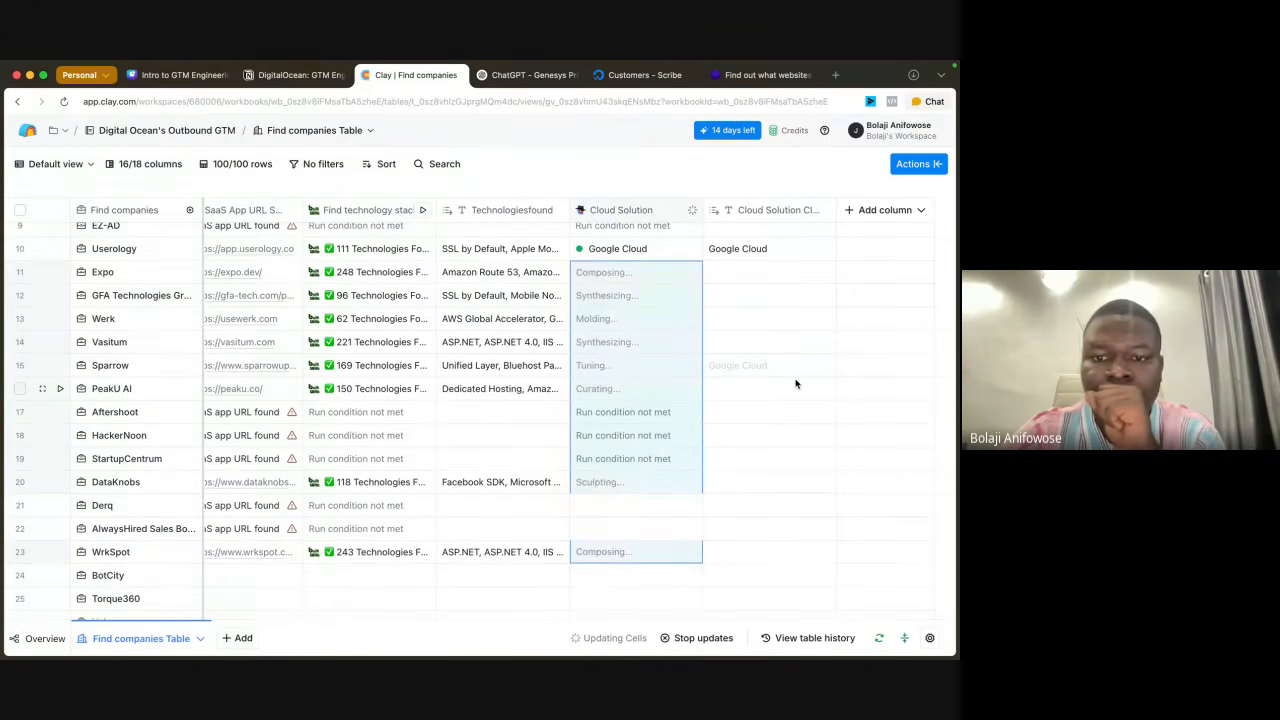
scroll(796, 400, up, 5)
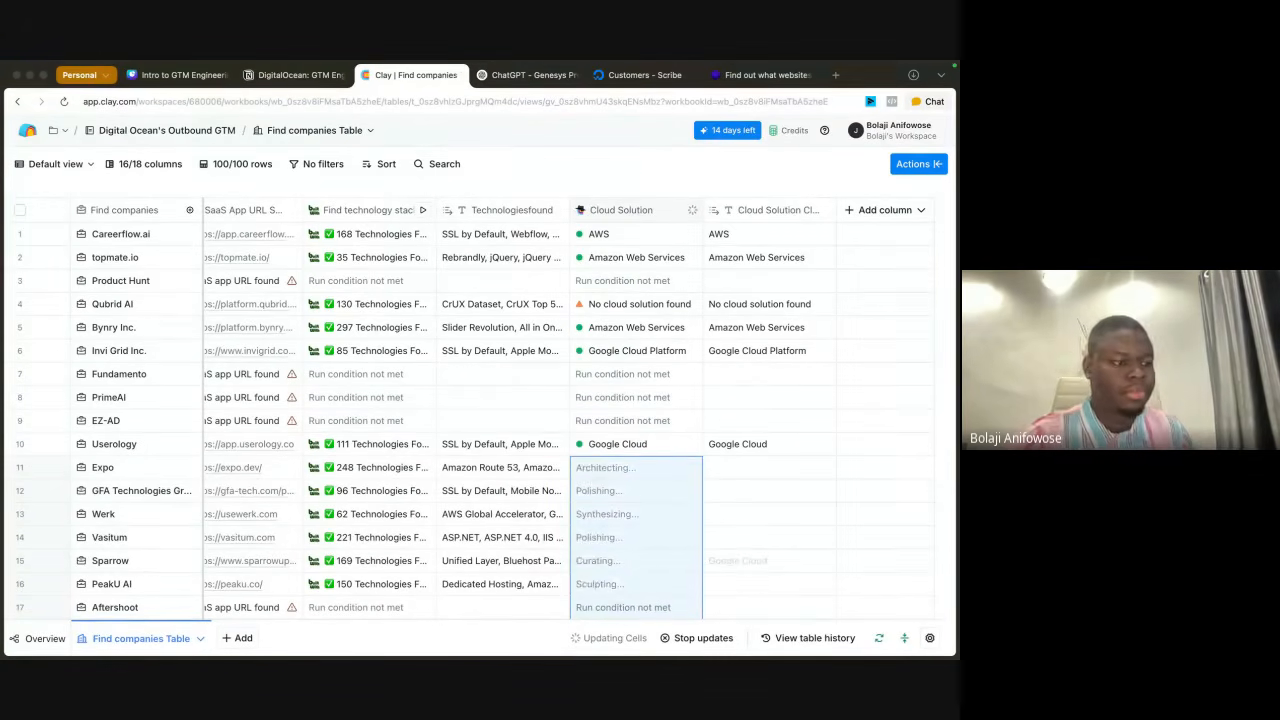
scroll(870, 425, down, 1)
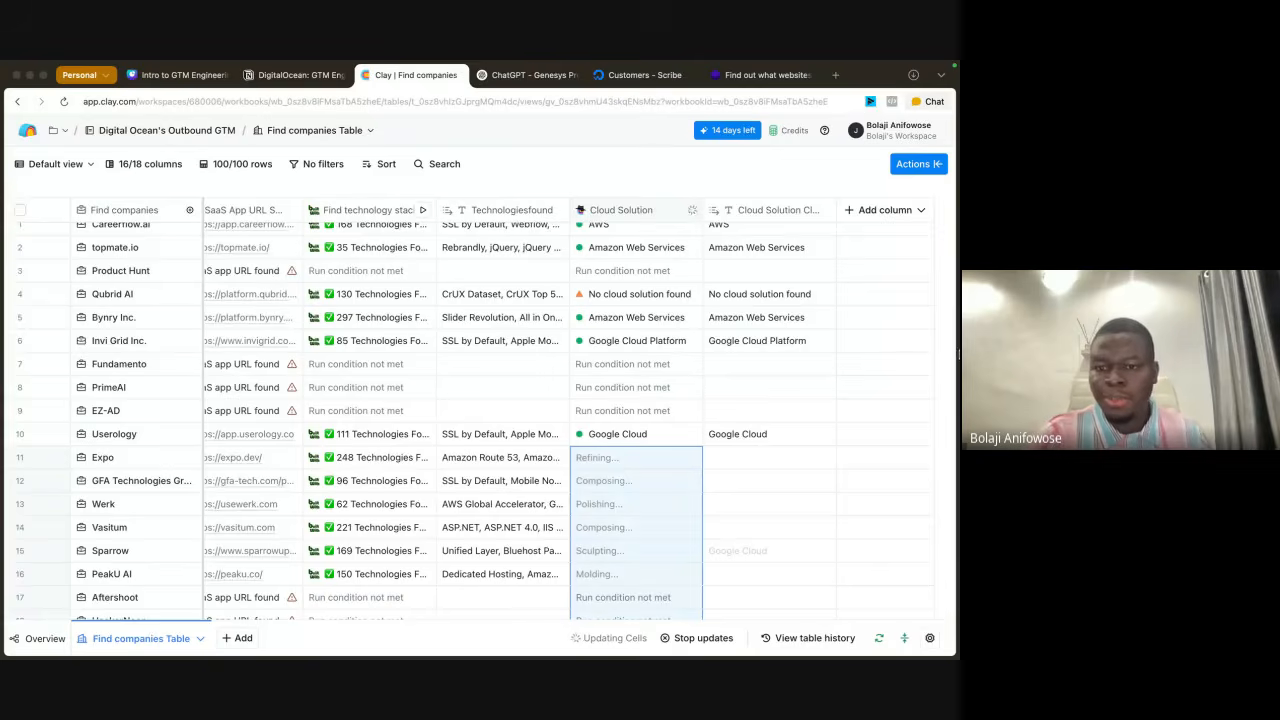
scroll(724, 345, up, 1)
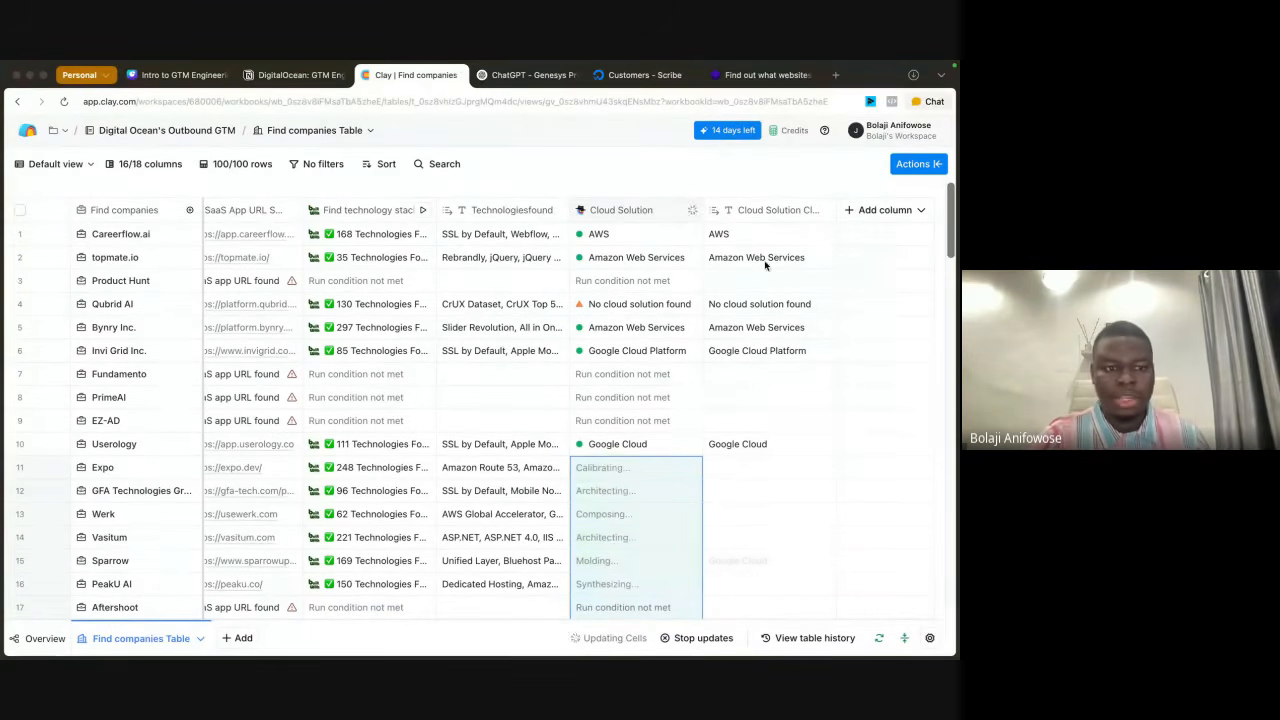
scroll(792, 425, down, 3)
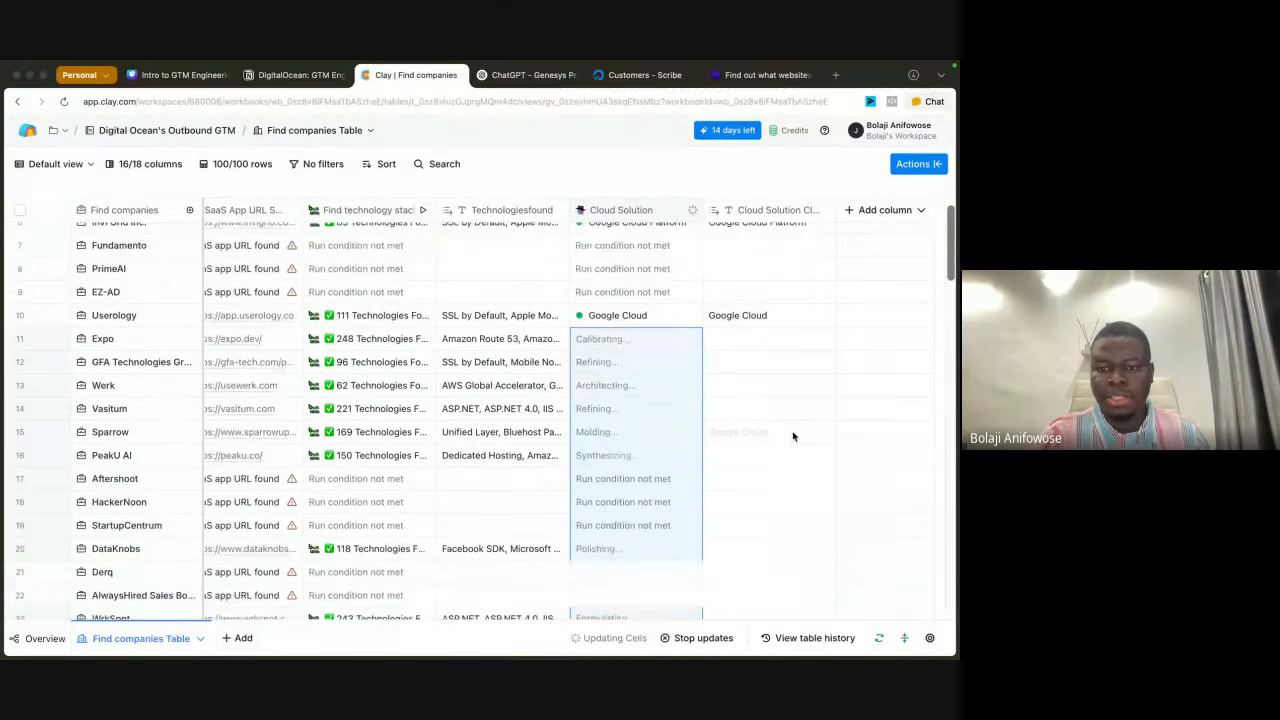
scroll(788, 370, up, 3)
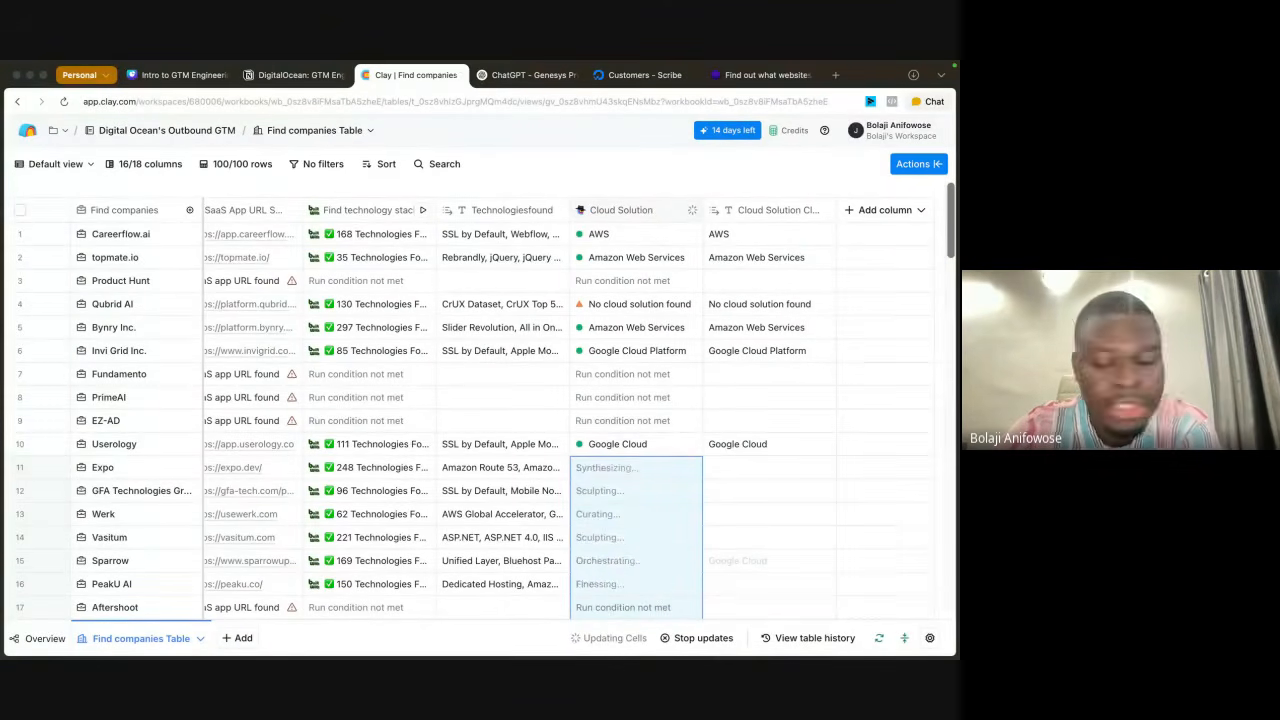
click(69, 104)
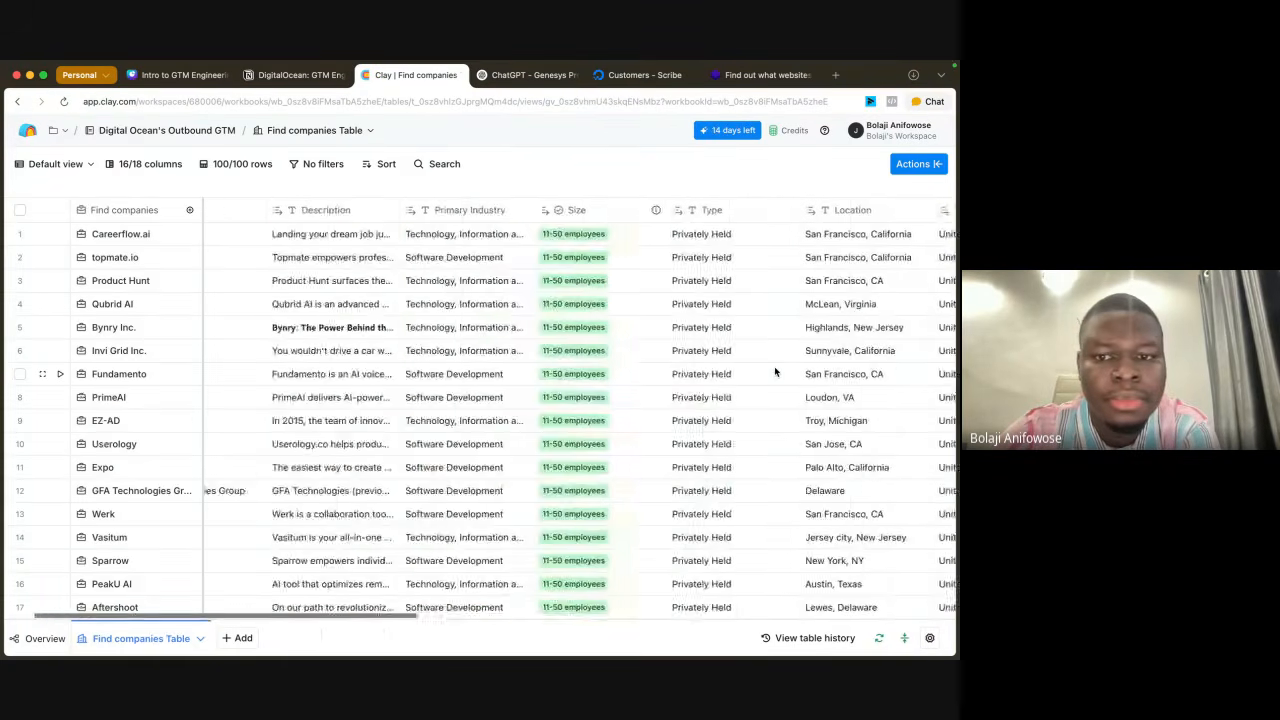
Step: Review the Cloud Solution results for the companies in rows 1 to 23 of the reloaded table
scroll(774, 368, right, 10)
scroll(774, 370, down, 5)
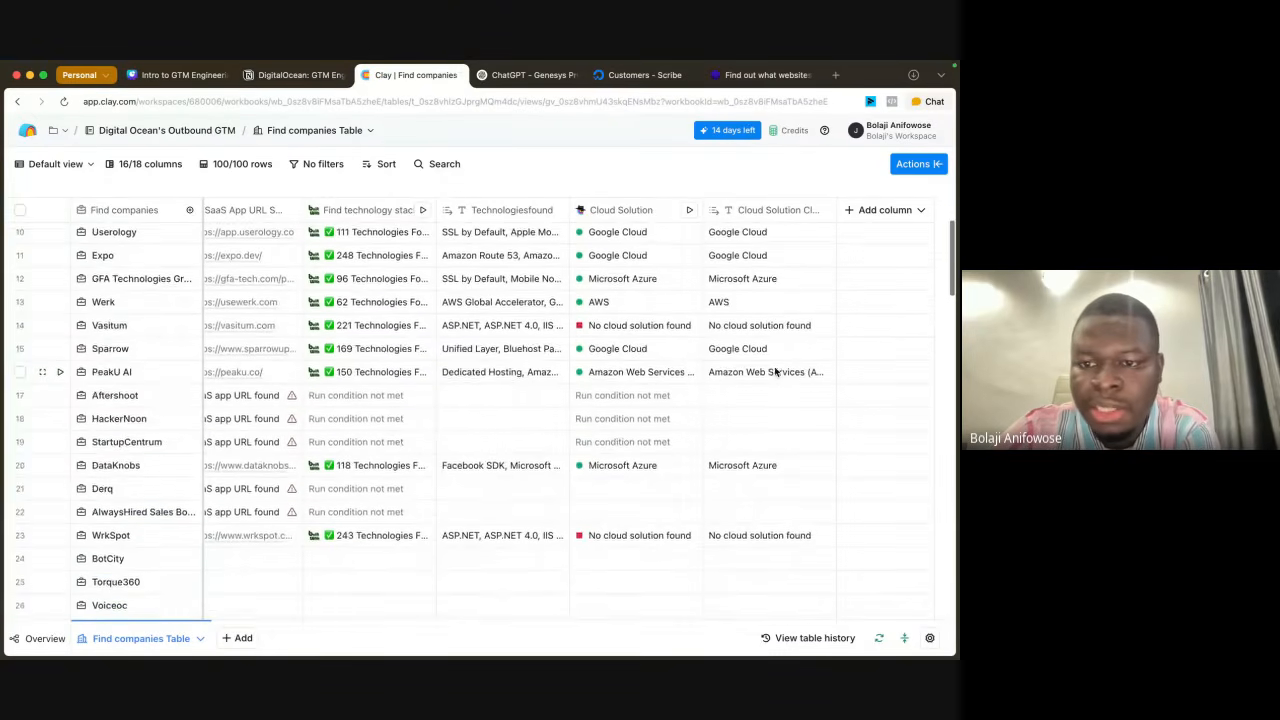
scroll(774, 370, up, 4)
scroll(774, 370, down, 3)
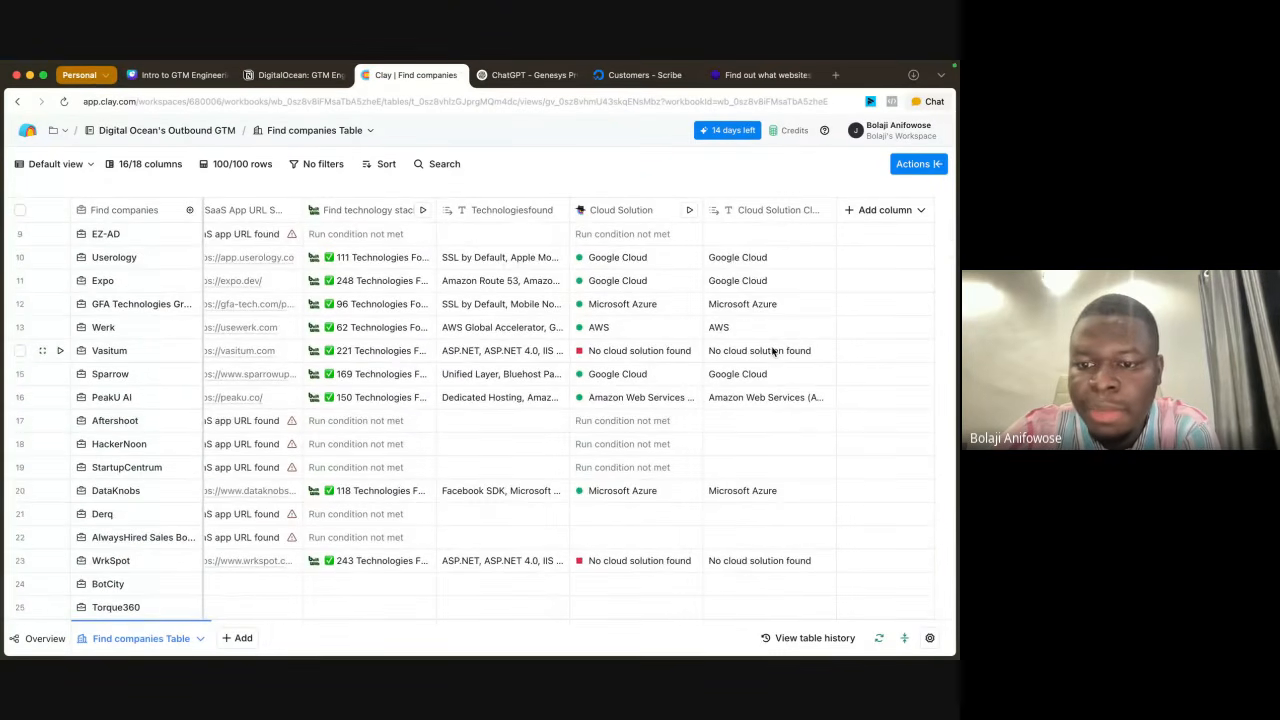
scroll(782, 296, up, 1)
scroll(782, 434, down, 3)
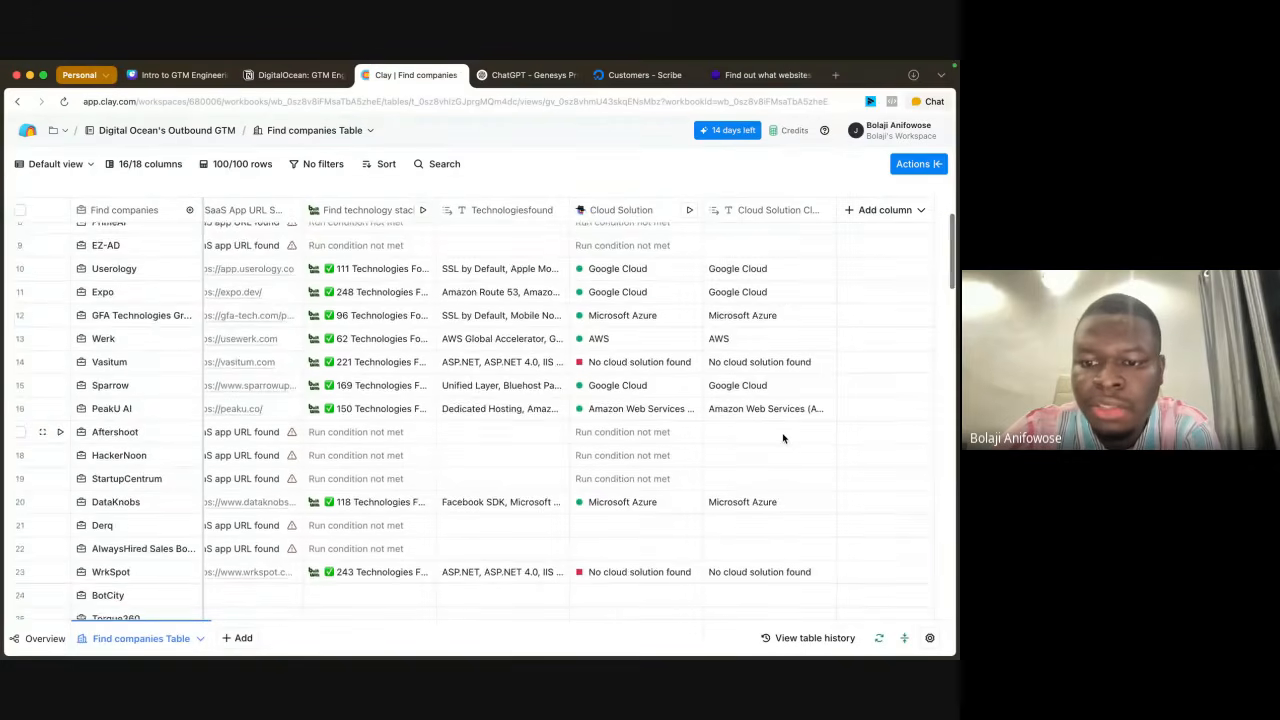
scroll(783, 437, up, 5)
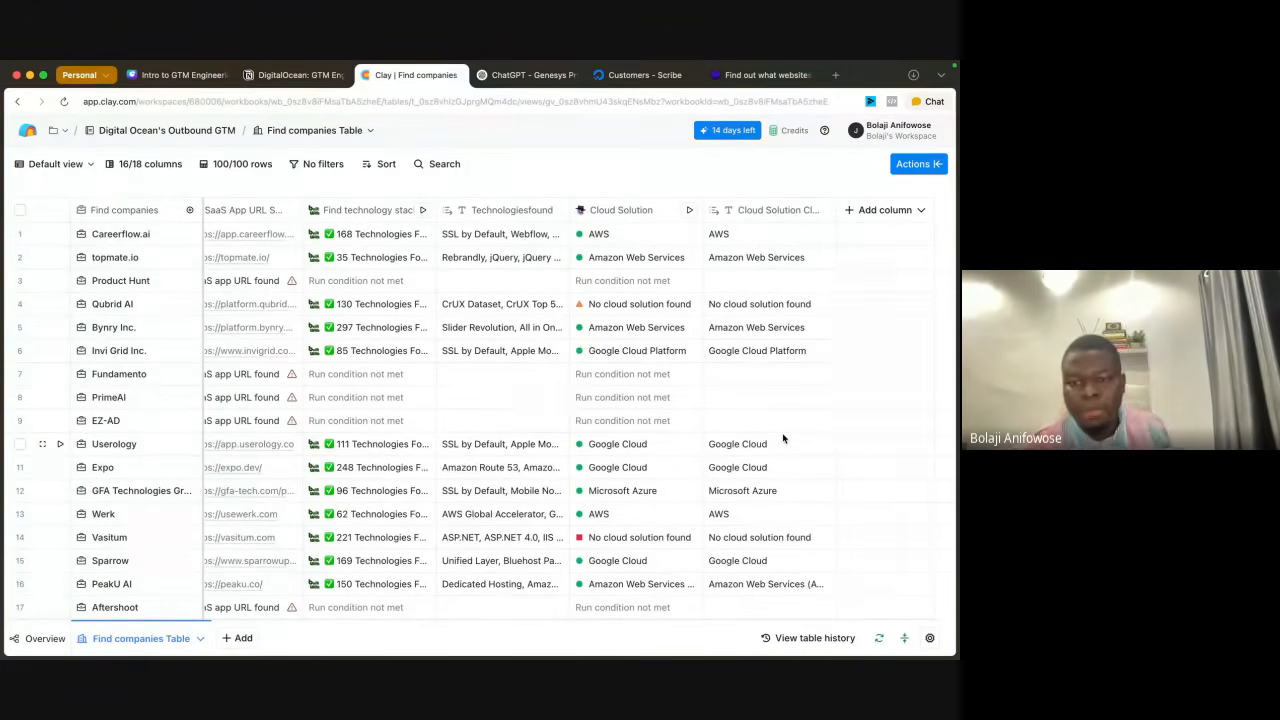
scroll(783, 437, down, 5)
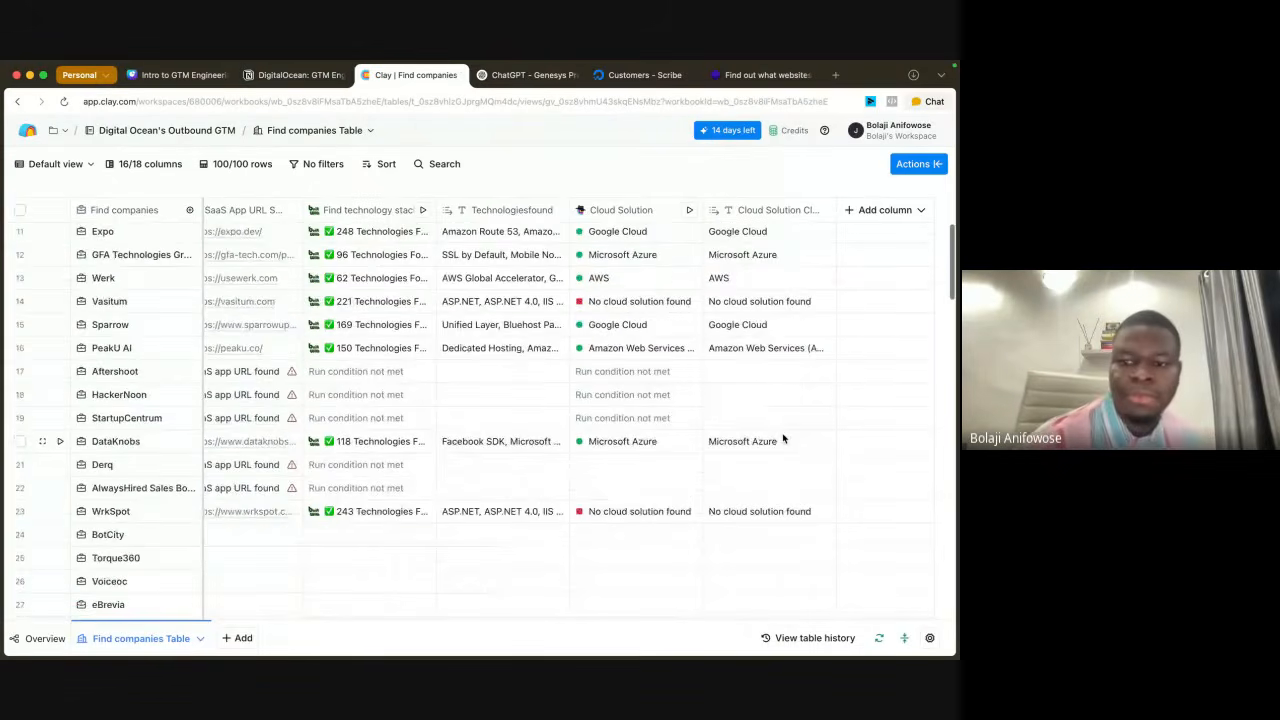
scroll(783, 440, up, 5)
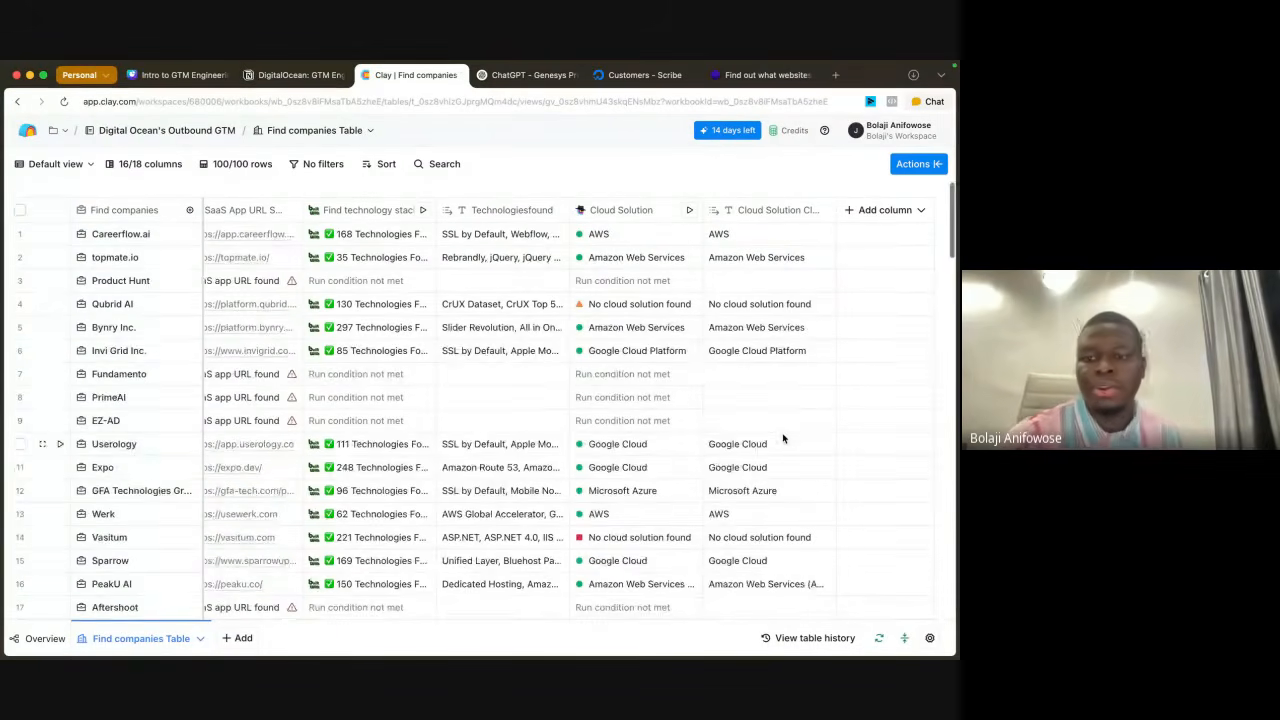
click(876, 209)
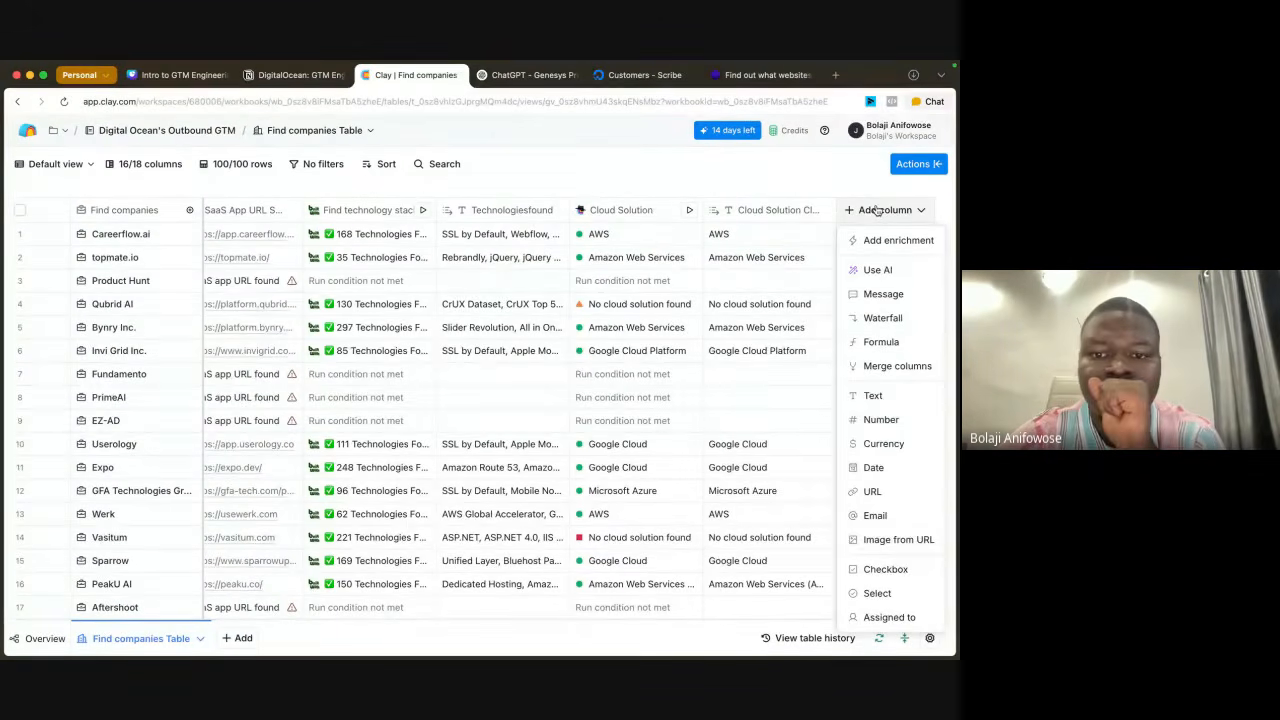
mouse_move(760, 64)
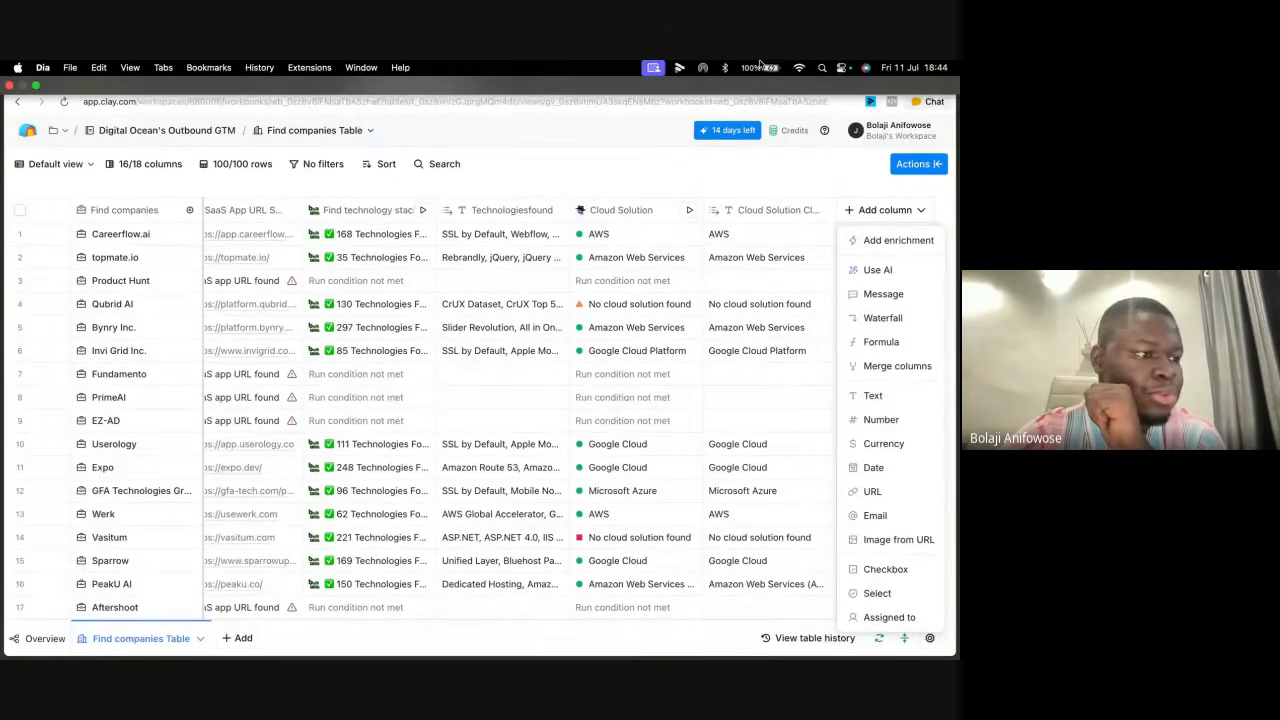
click(705, 177)
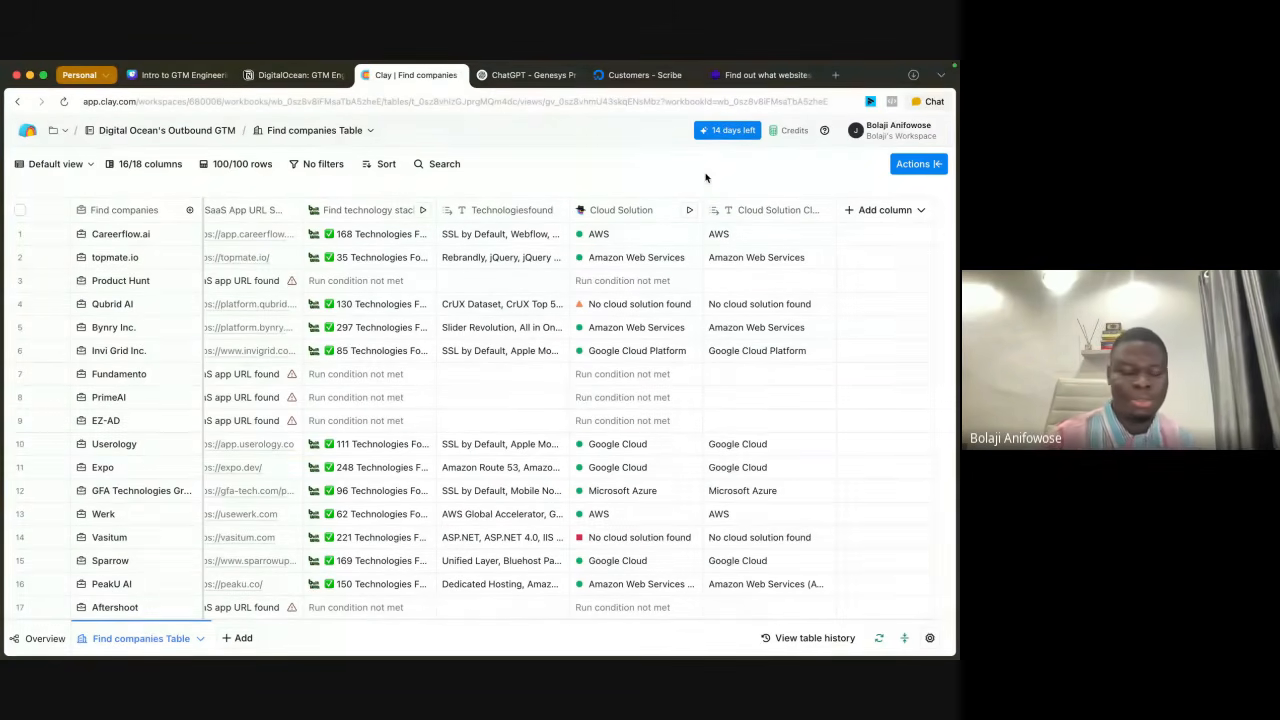
Step: Search the available actions for "find" and start a Find people search based on the Find companies Table
mouse_move(813, 64)
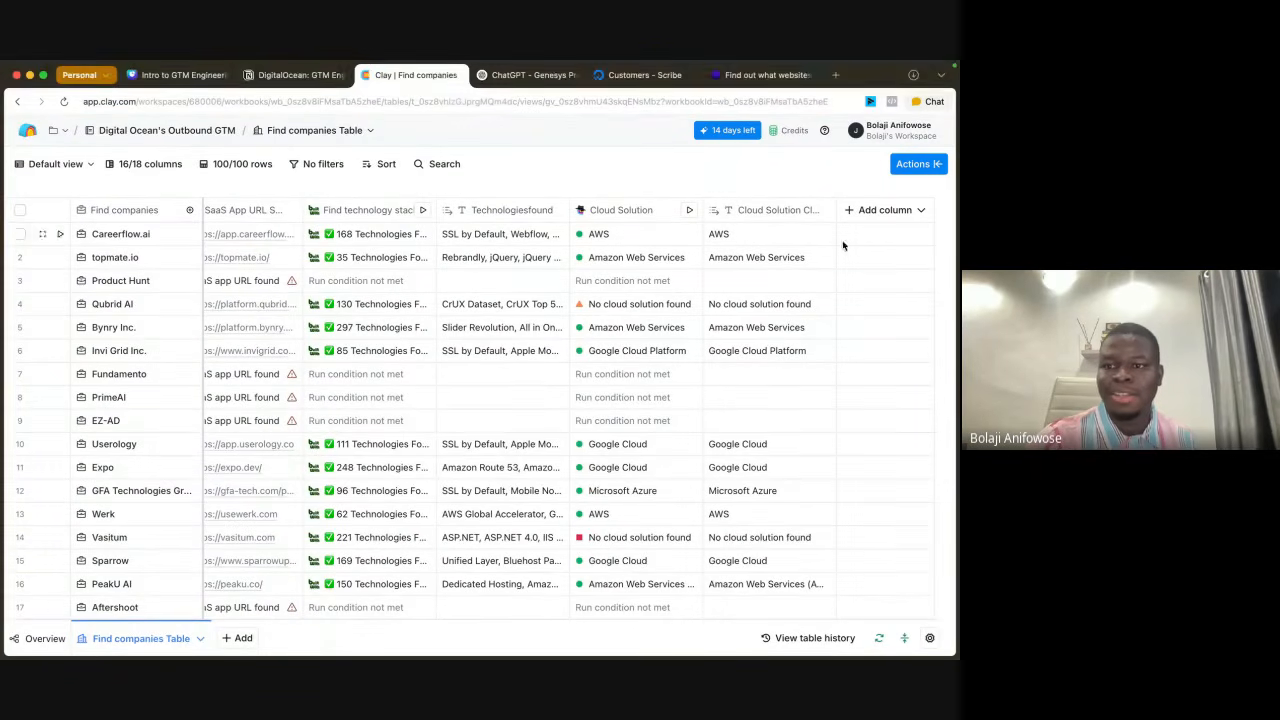
click(901, 166)
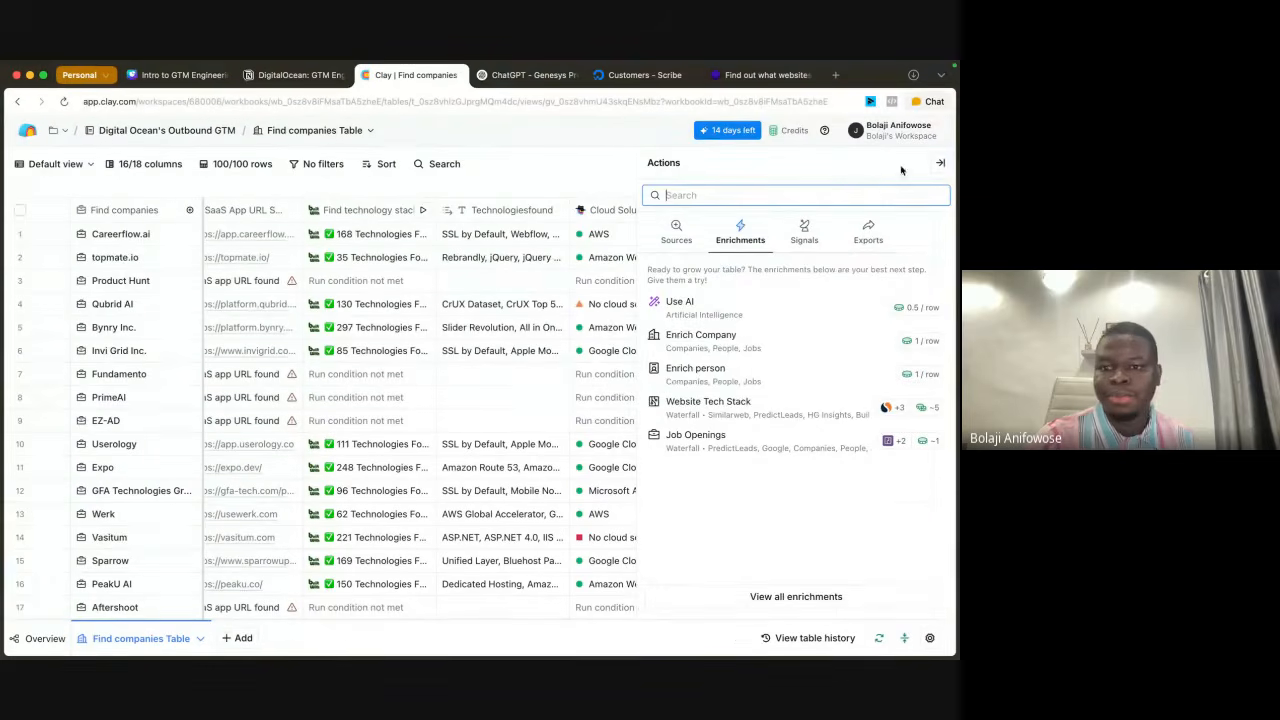
text(find)
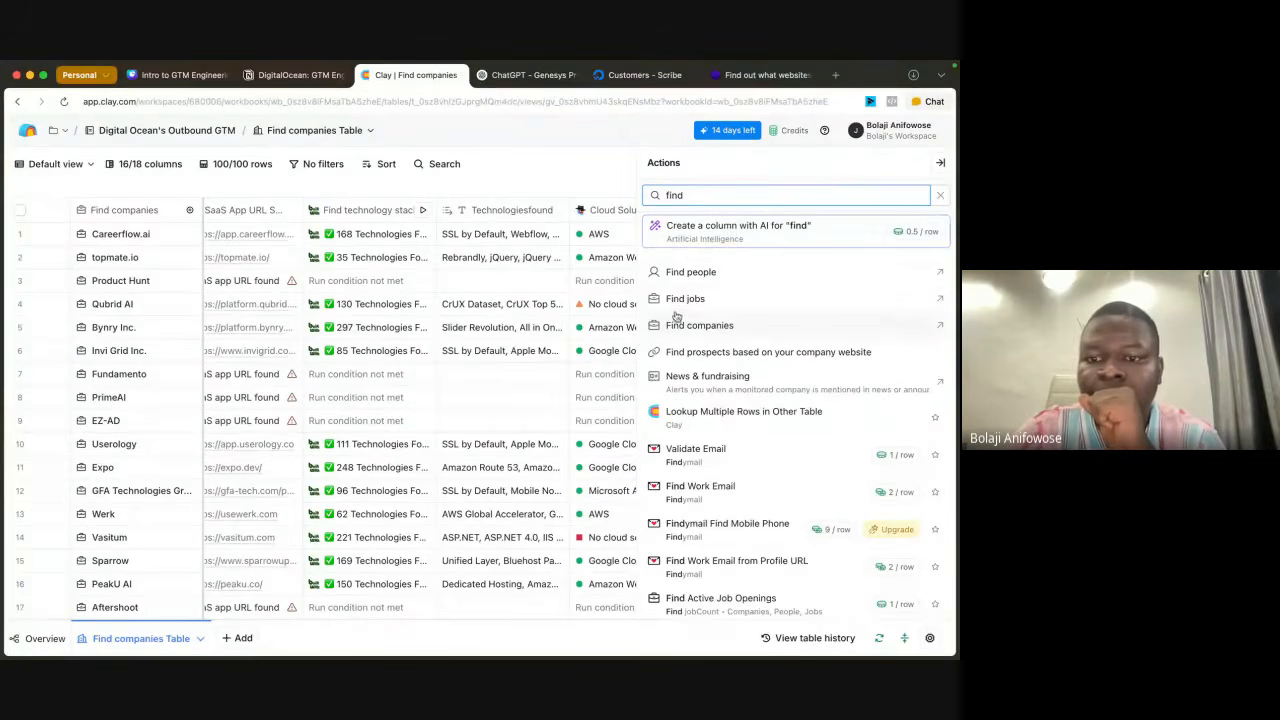
click(714, 278)
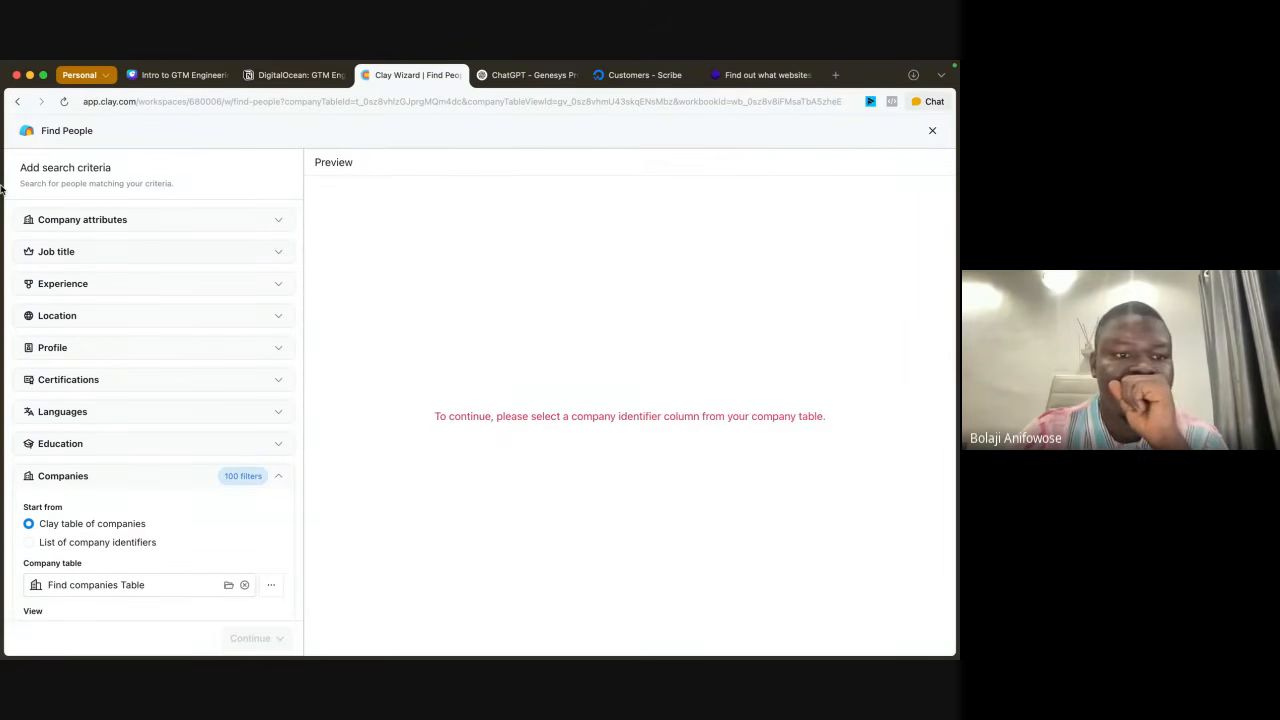
Step: Switch to the DigitalOcean GTM Engineer Worksheet in Notion to consult the key decision makers
click(283, 77)
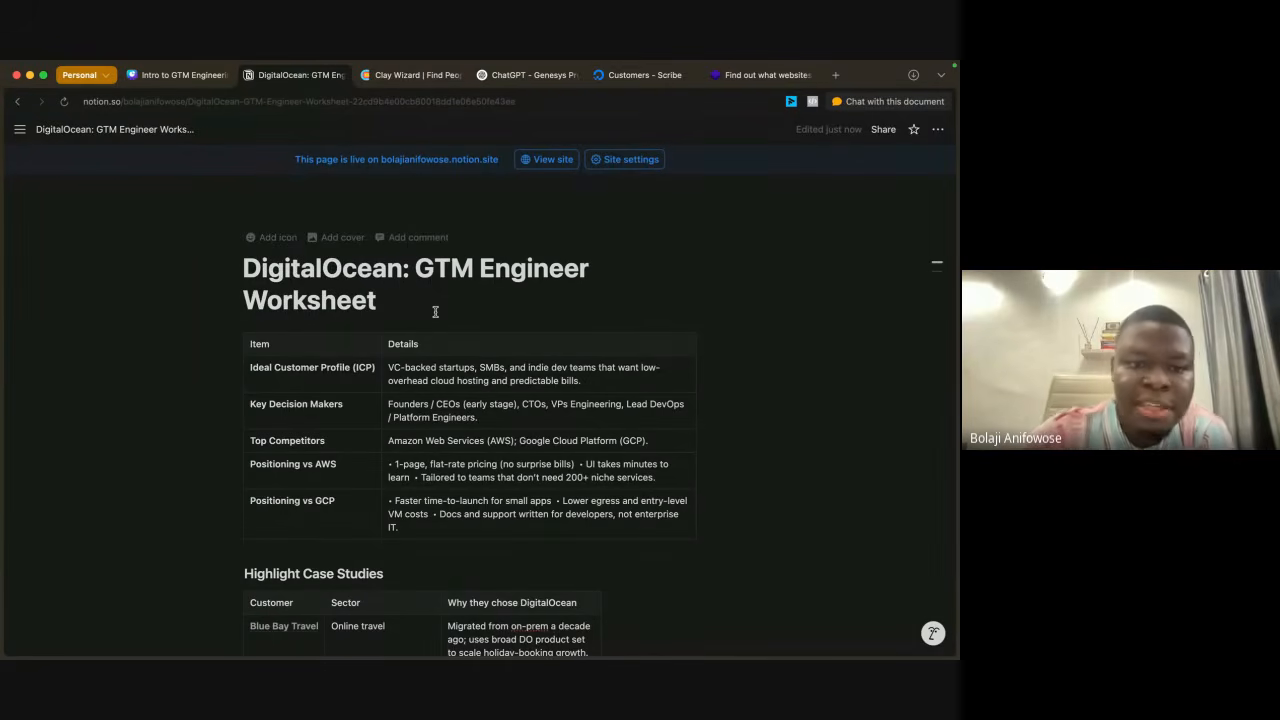
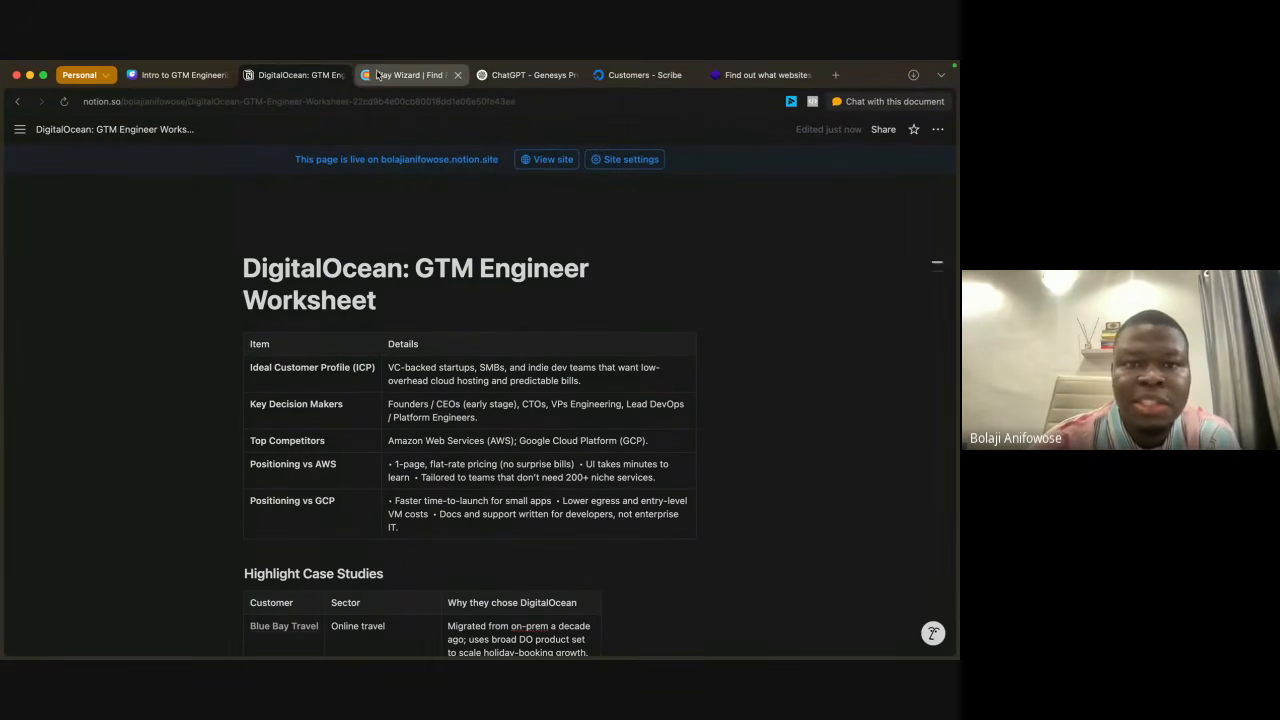
Step: Switch back to Clay's Find People search and expand the job title criteria
click(410, 75)
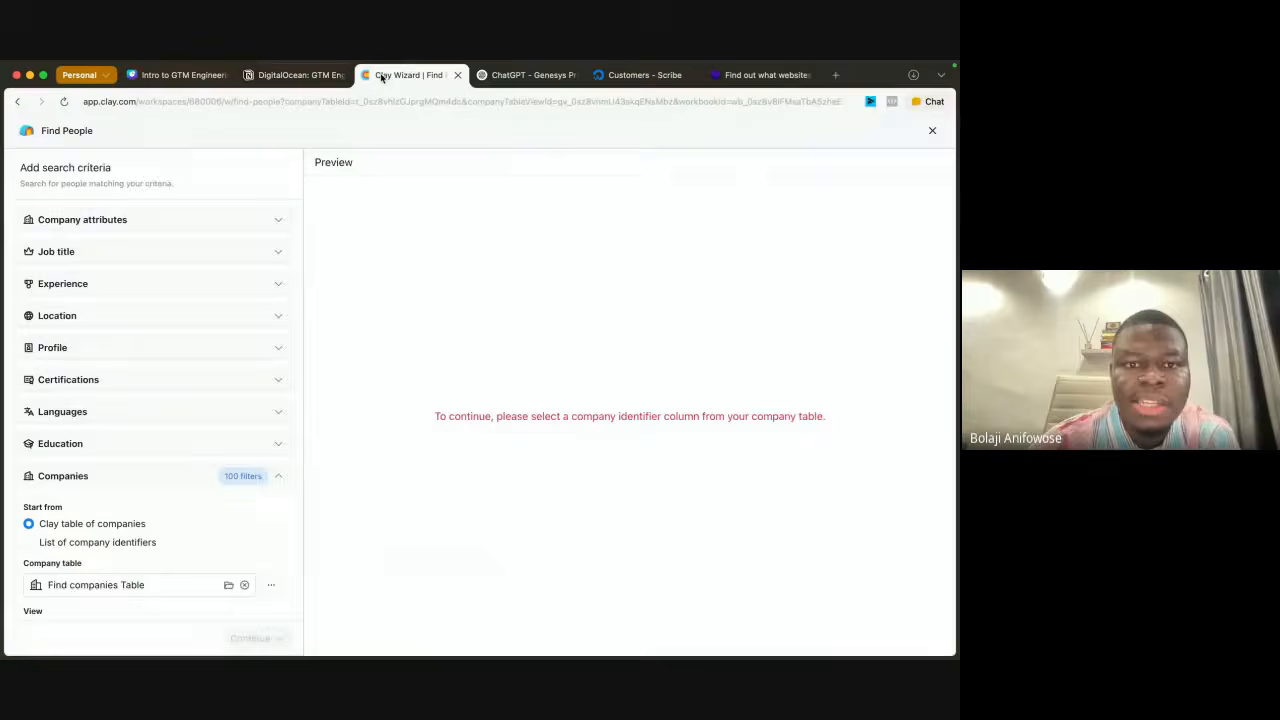
click(233, 221)
click(235, 229)
click(235, 229)
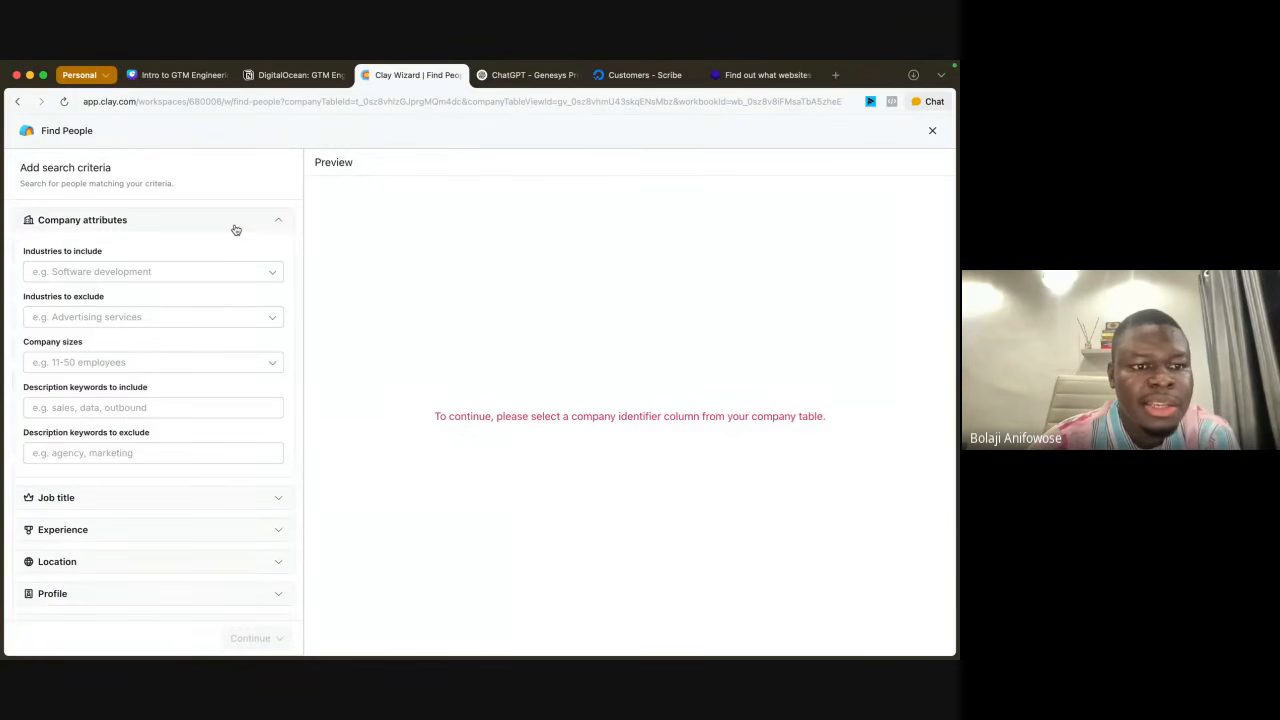
click(235, 229)
click(230, 253)
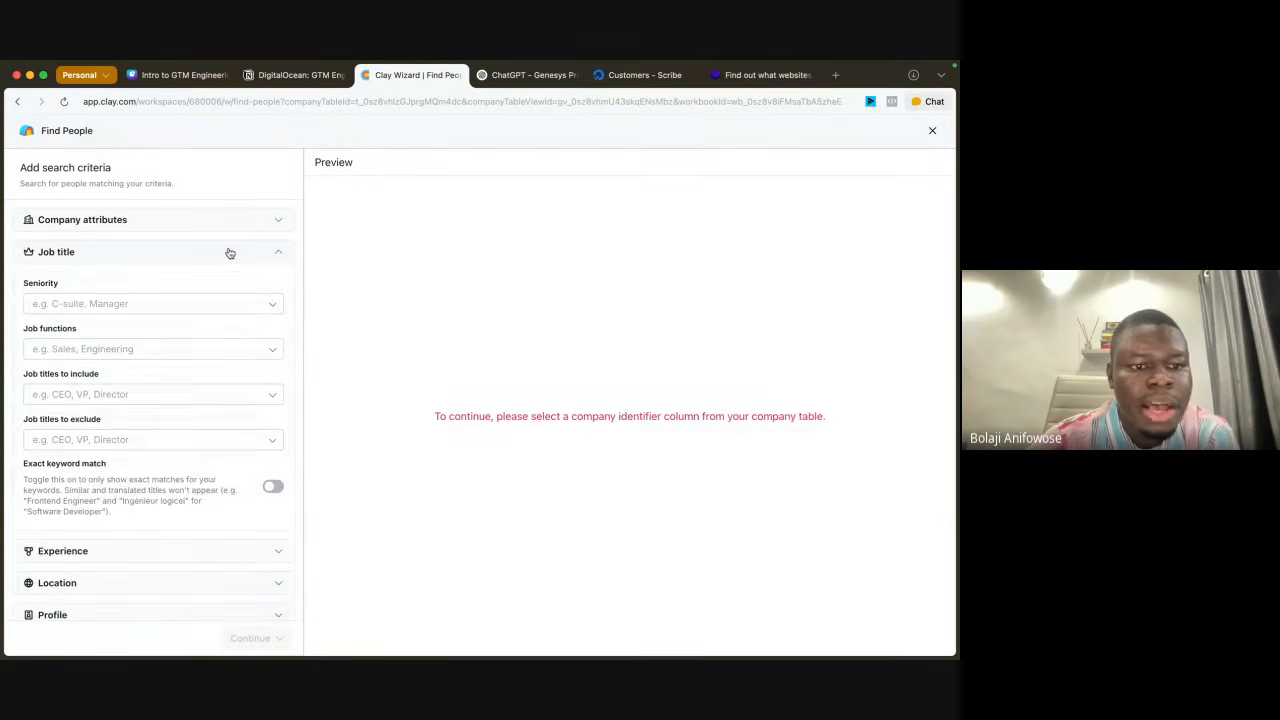
Step: Filter the people search to the Engineering job function
click(149, 349)
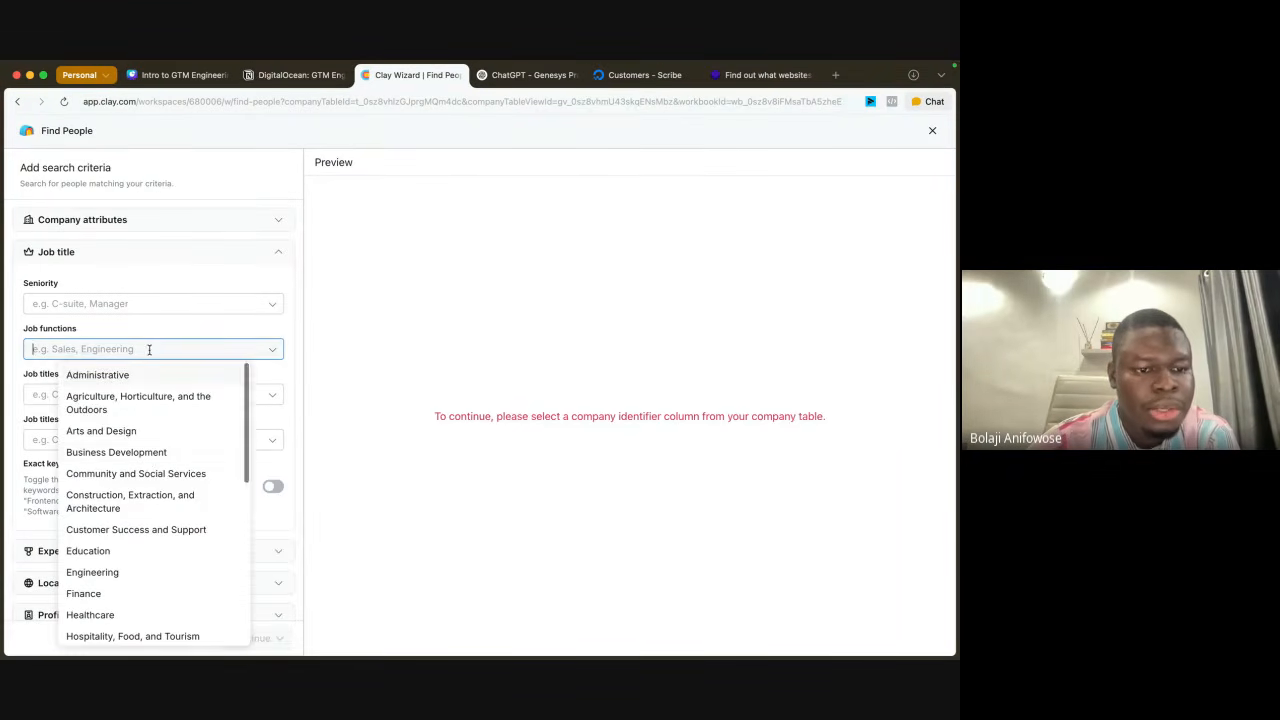
scroll(148, 462, down, 3)
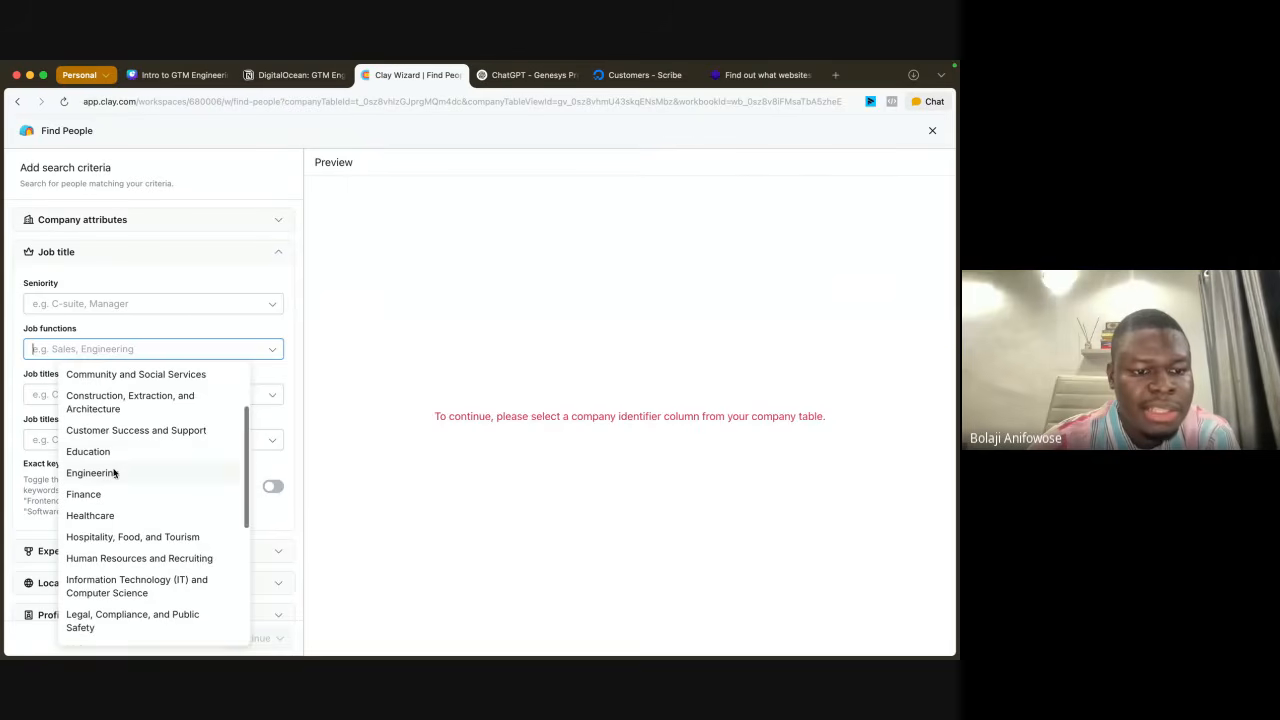
click(116, 473)
click(144, 322)
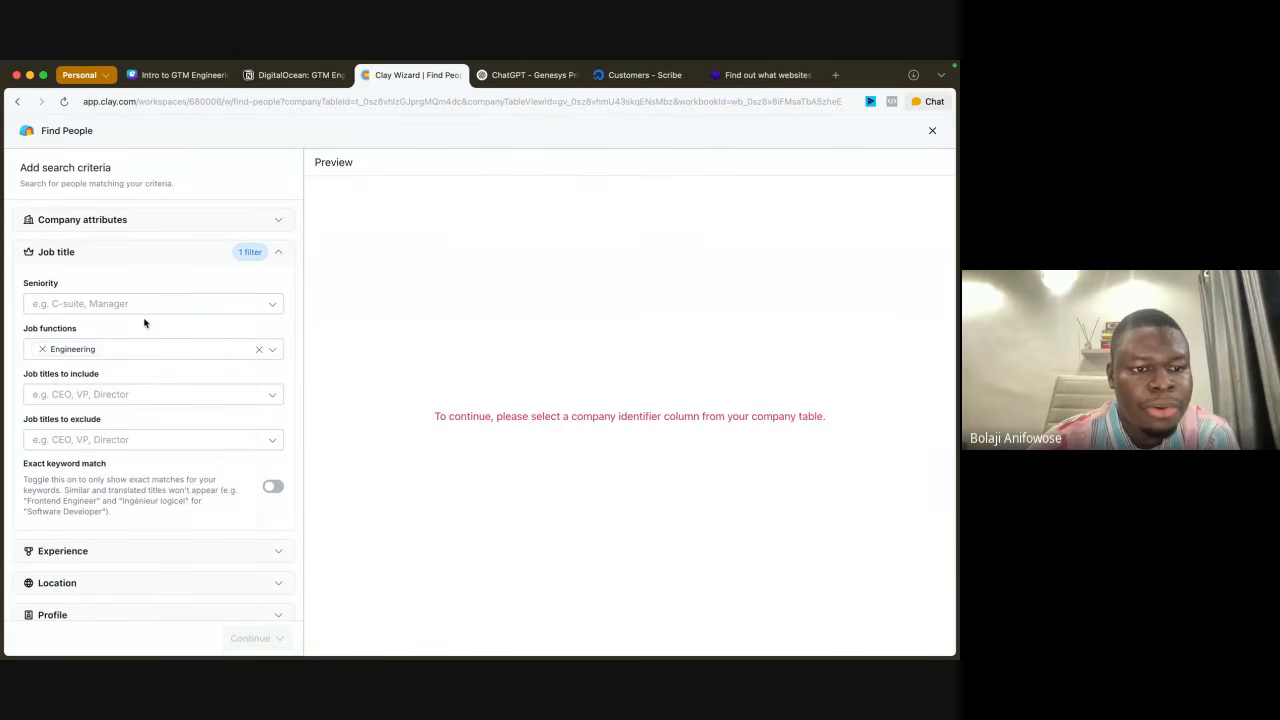
click(144, 391)
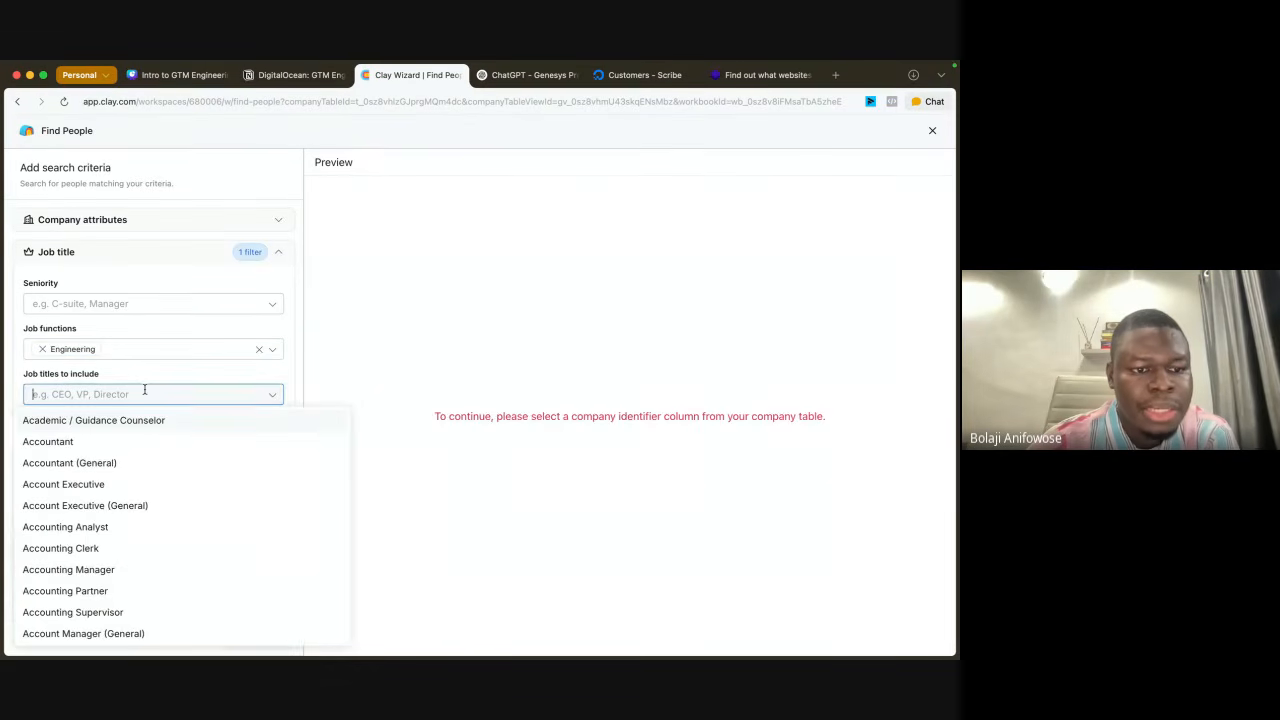
click(151, 374)
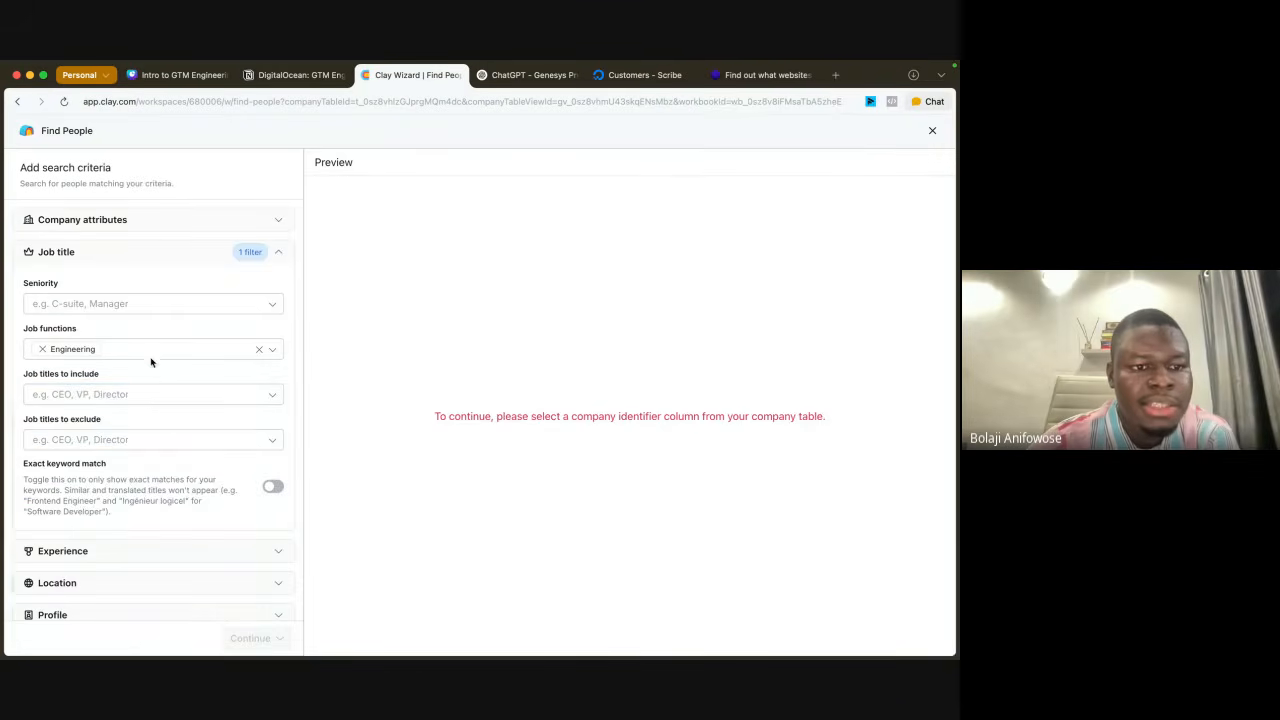
Step: Limit the people search to the seniority levels C-suite, VP, Head and Director
click(146, 300)
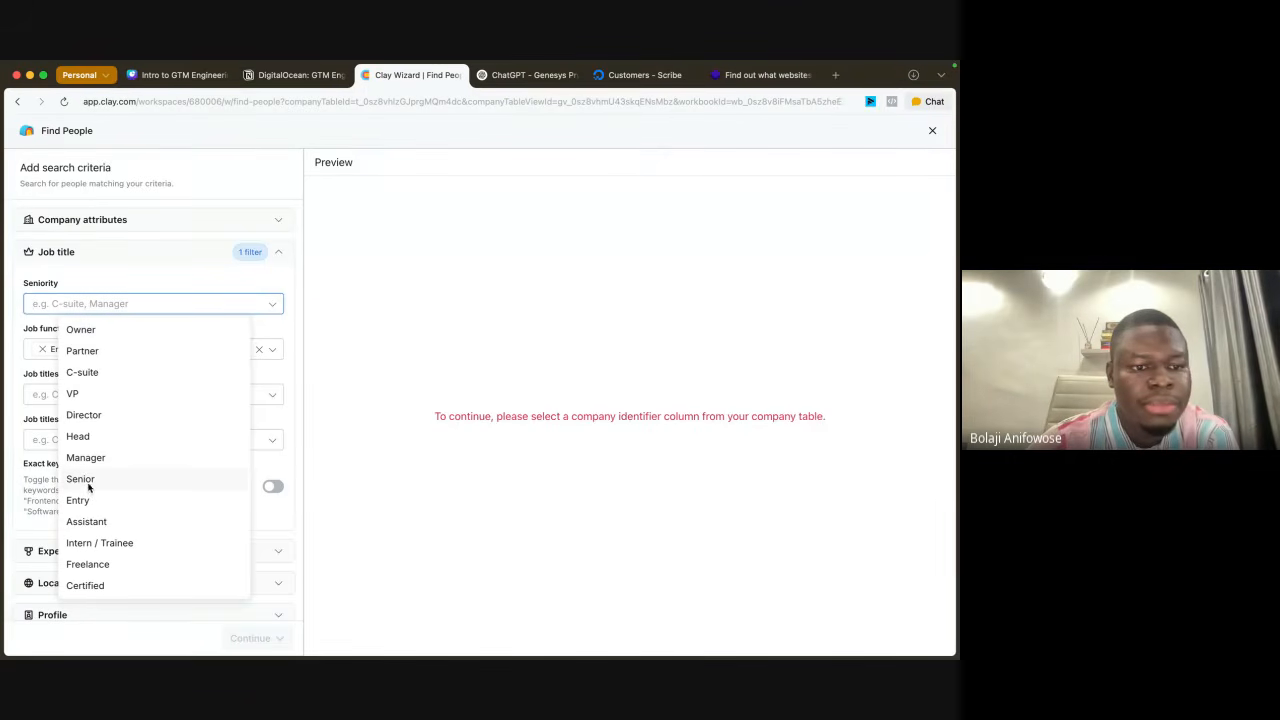
click(90, 375)
click(77, 395)
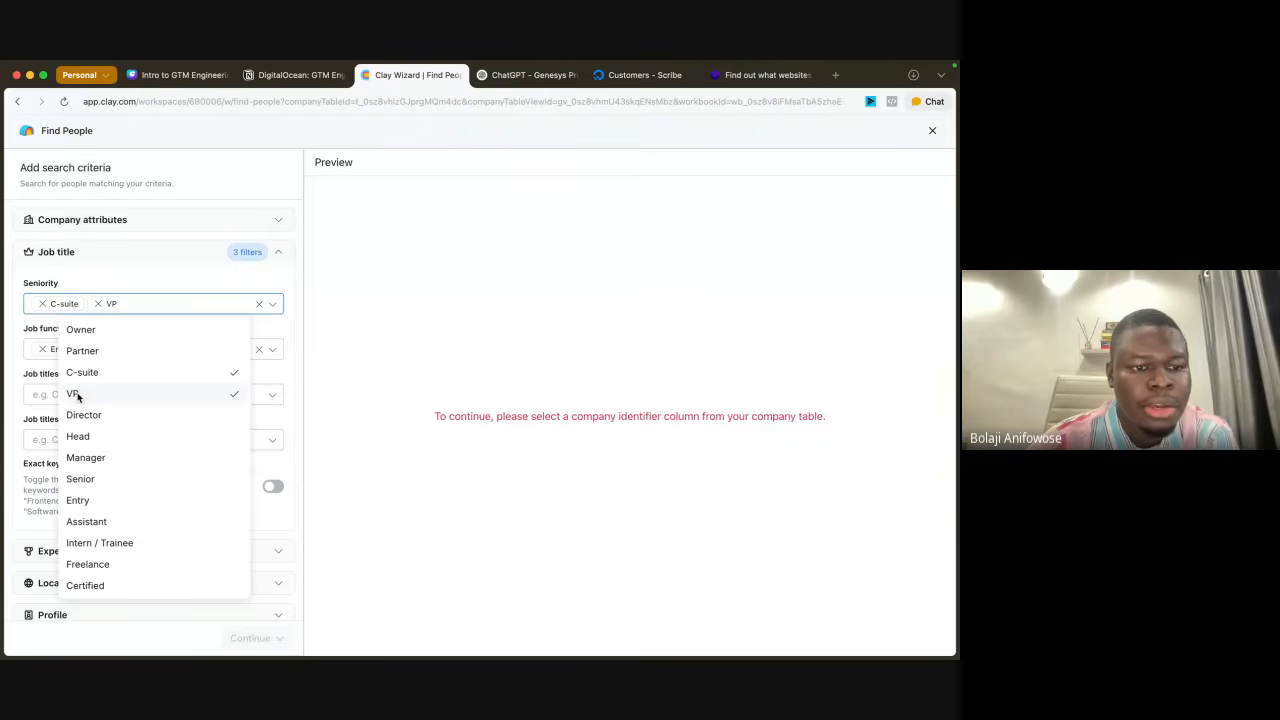
click(79, 436)
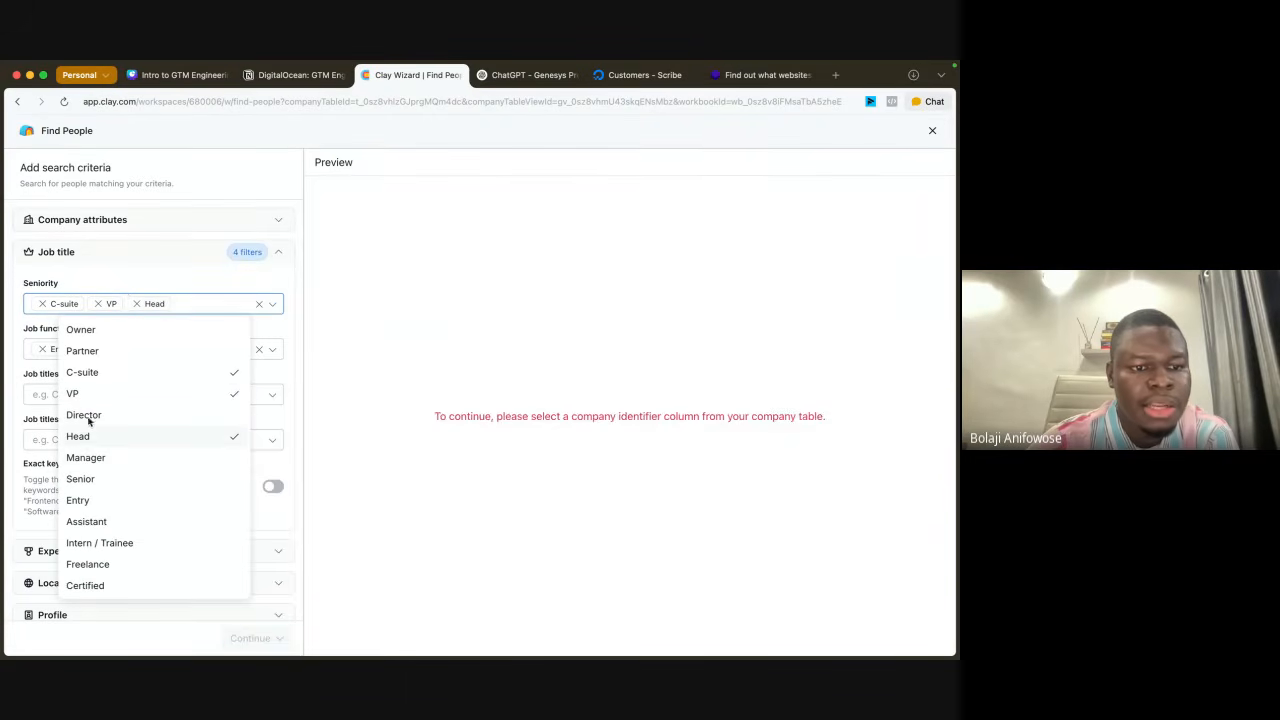
click(108, 418)
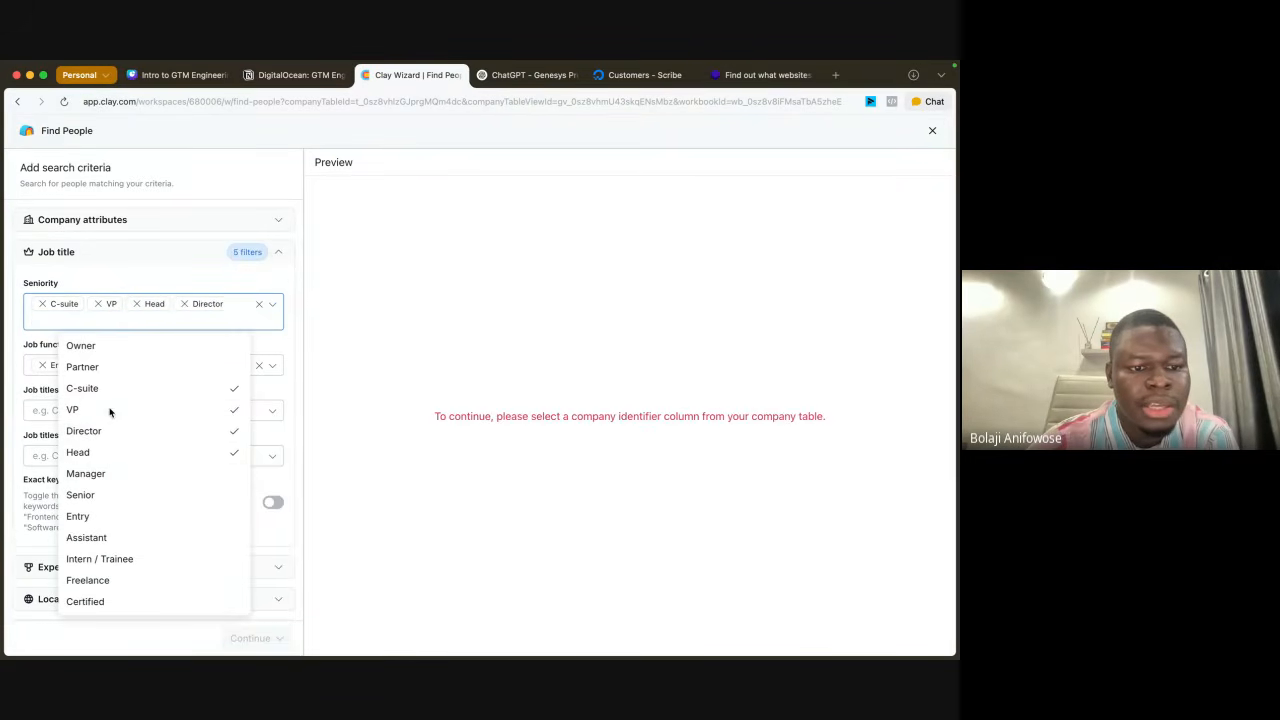
click(130, 281)
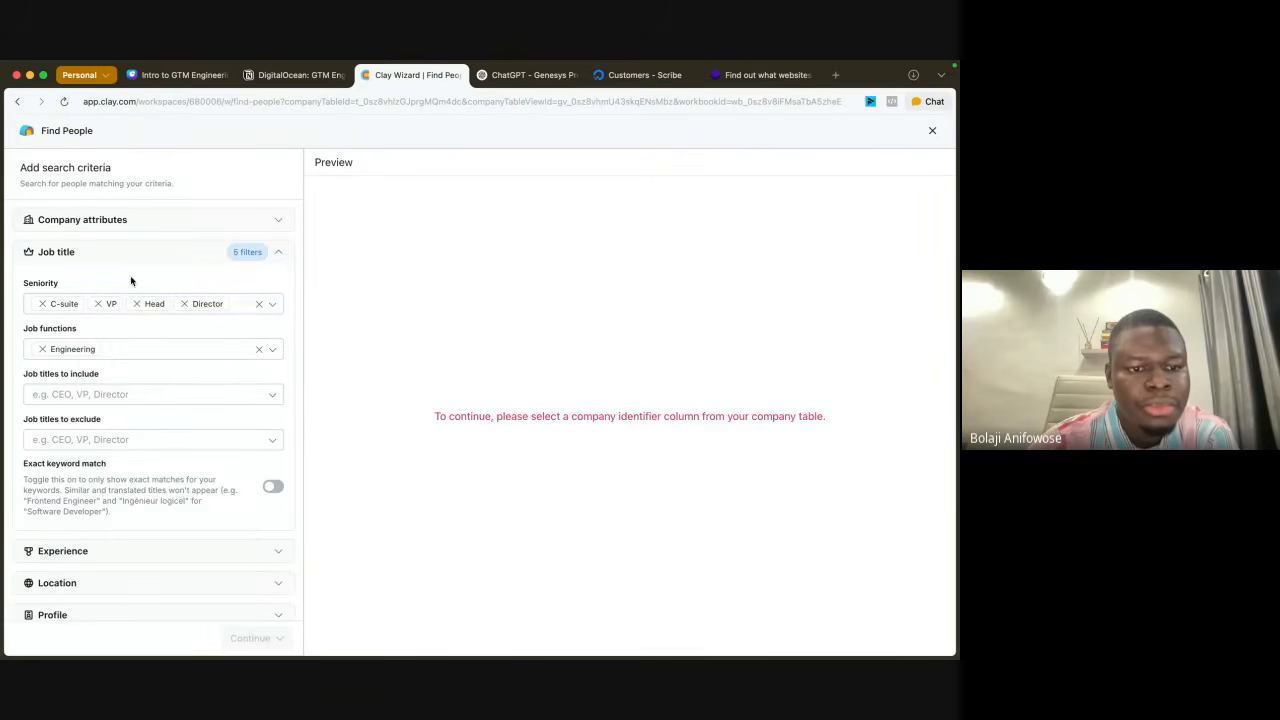
Step: Set the company identifier for the Find companies Table to its LinkedIn URL column
scroll(166, 423, down, 10)
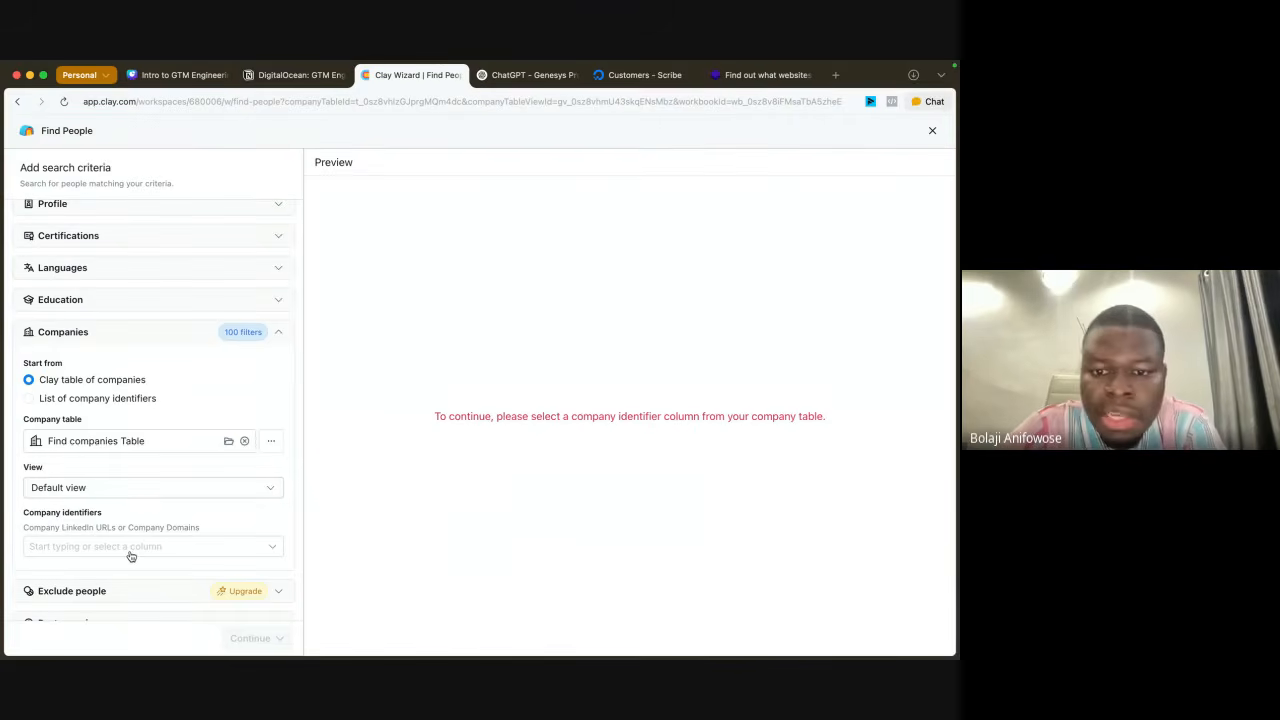
click(130, 548)
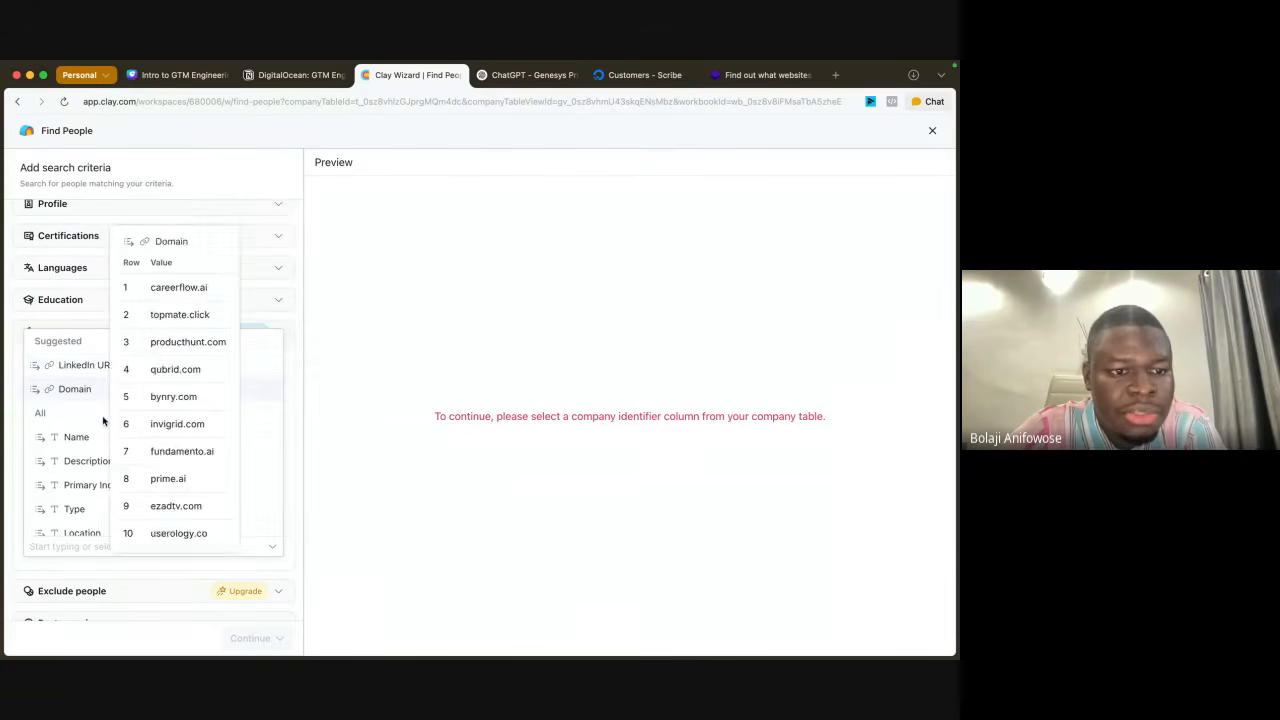
click(86, 365)
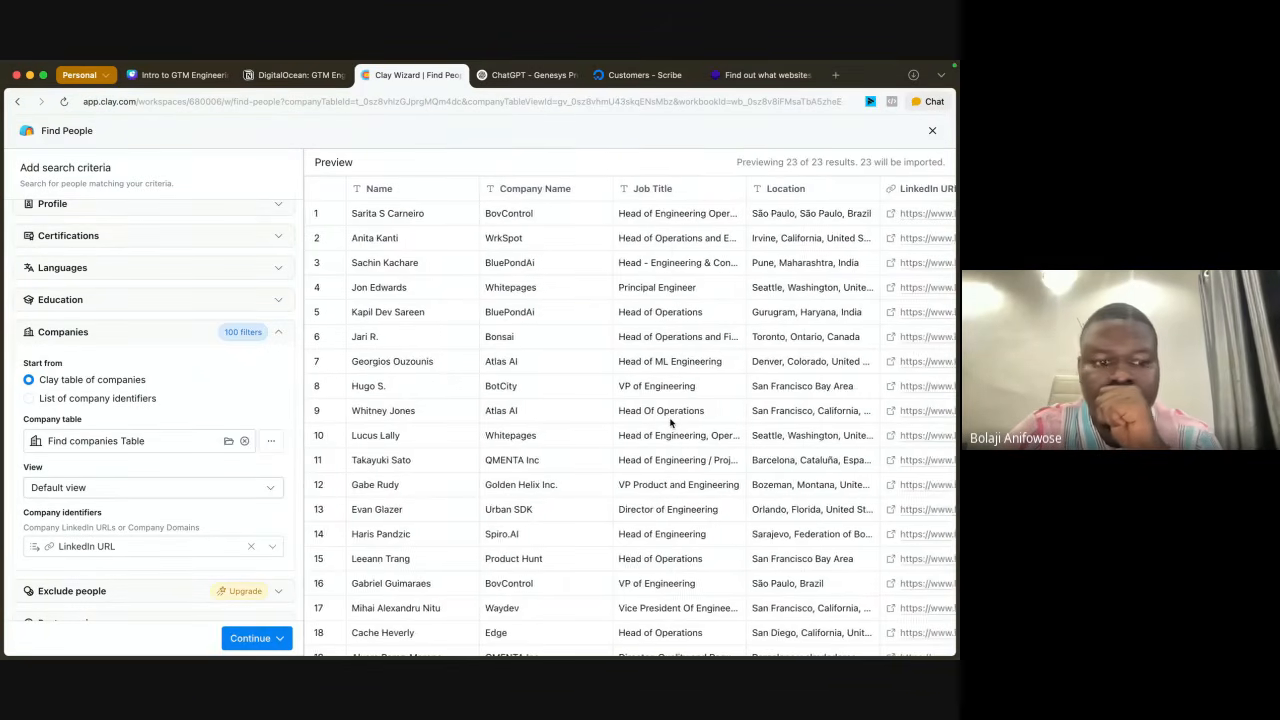
Step: Review the previewed people's companies, job titles and locations against the chosen search filters
scroll(670, 423, right, 2)
scroll(670, 423, left, 2)
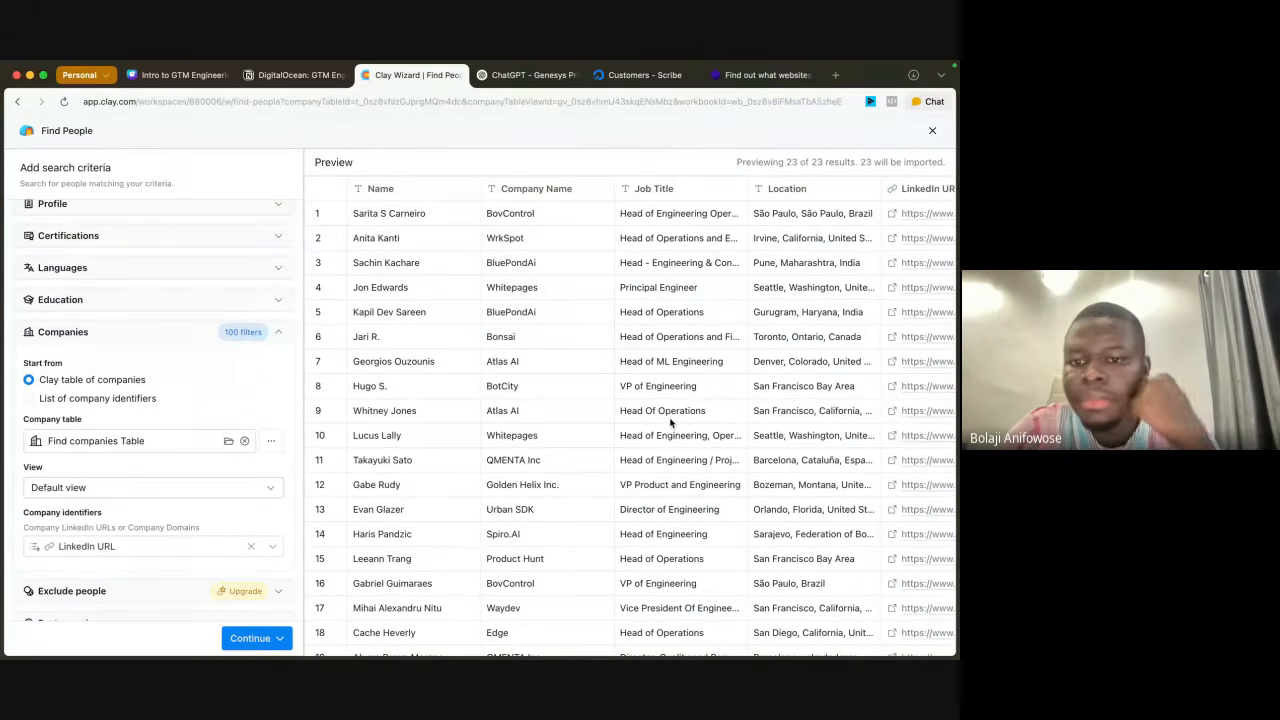
scroll(670, 423, down, 3)
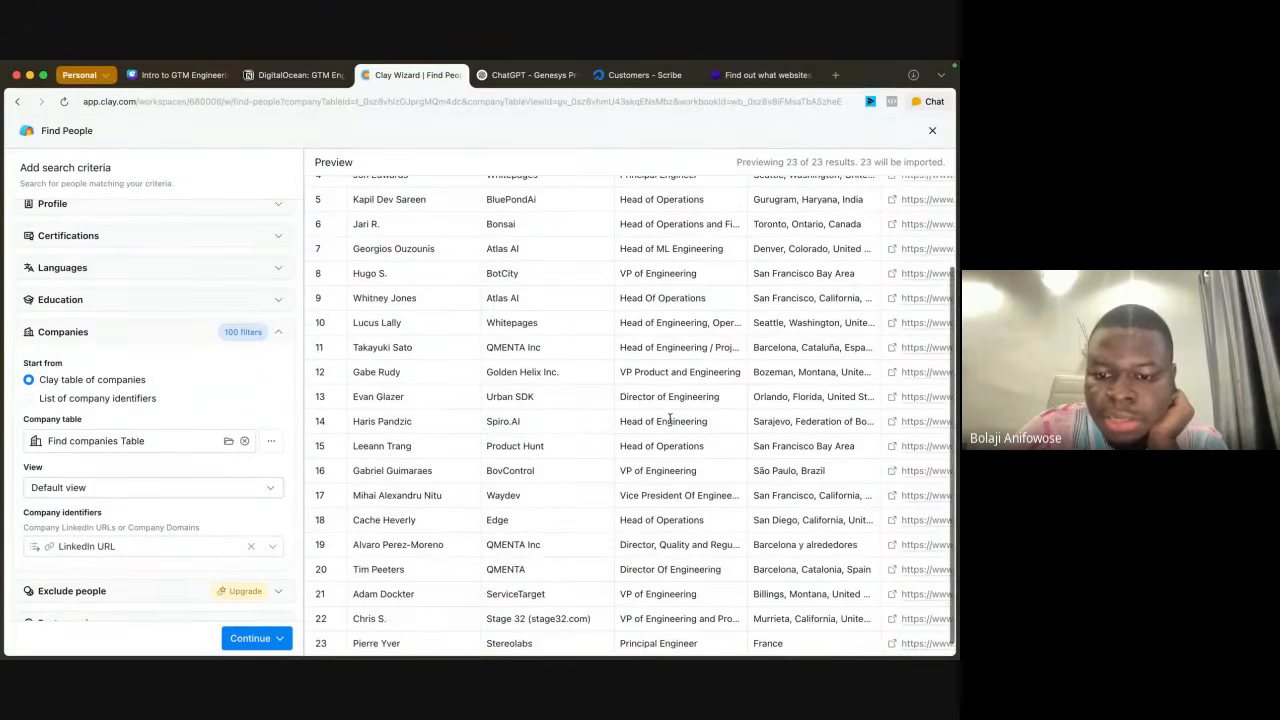
scroll(670, 420, up, 3)
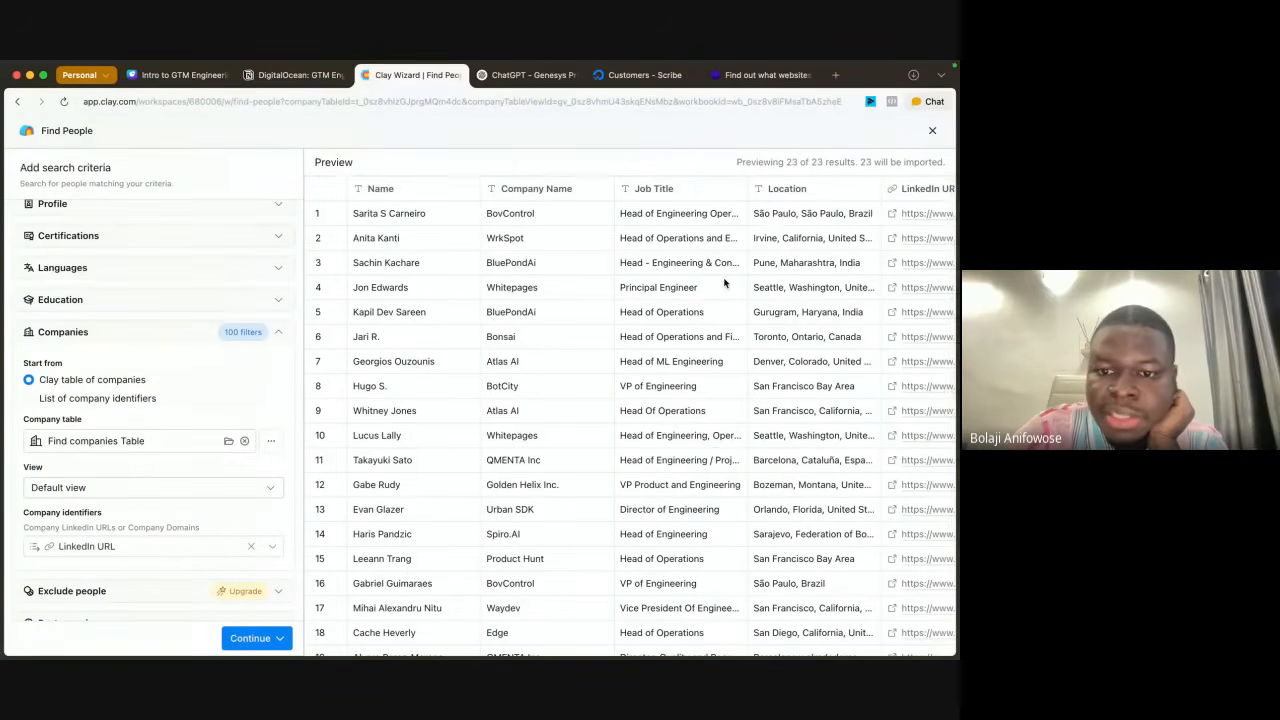
scroll(725, 283, right, 1)
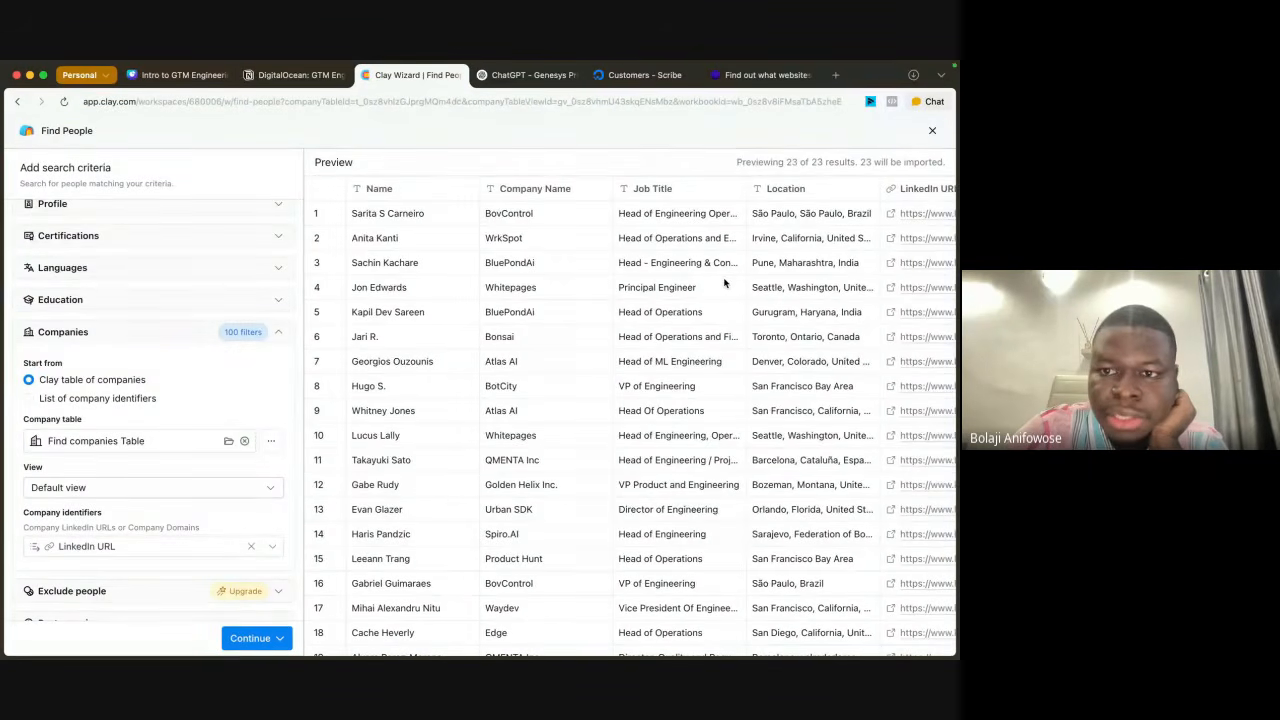
scroll(725, 283, right, 3)
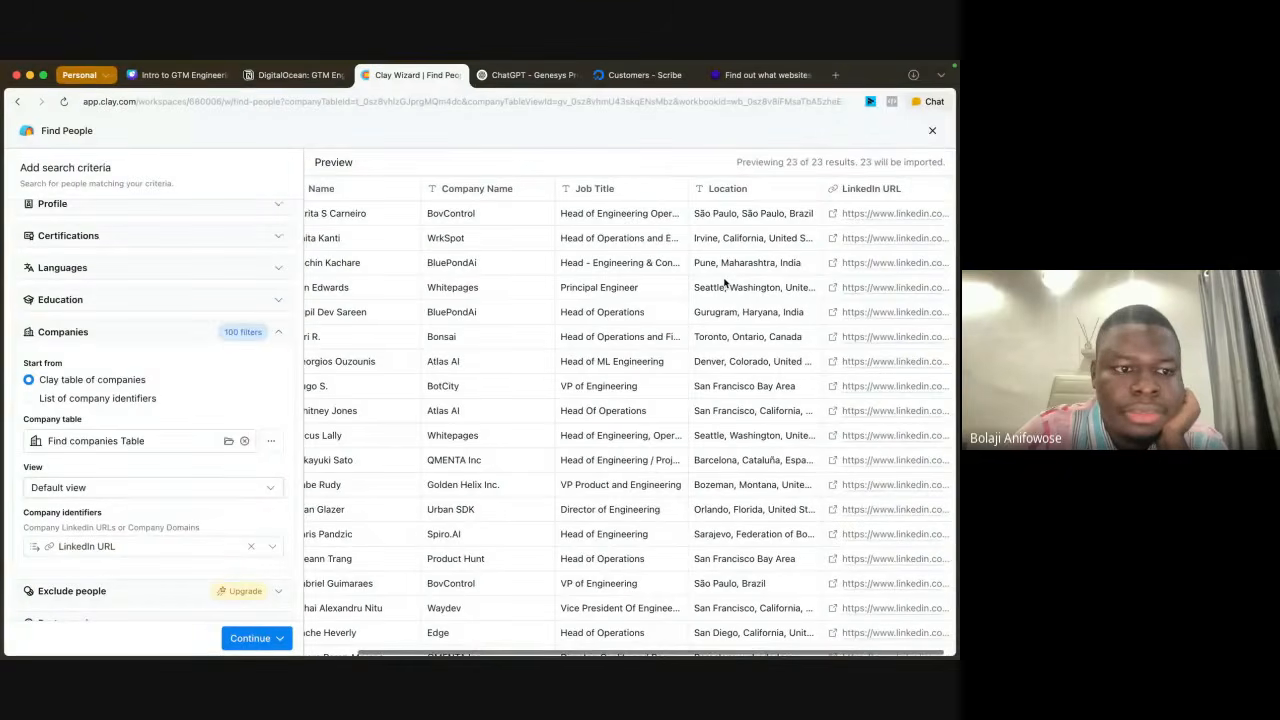
scroll(650, 400, down, 3)
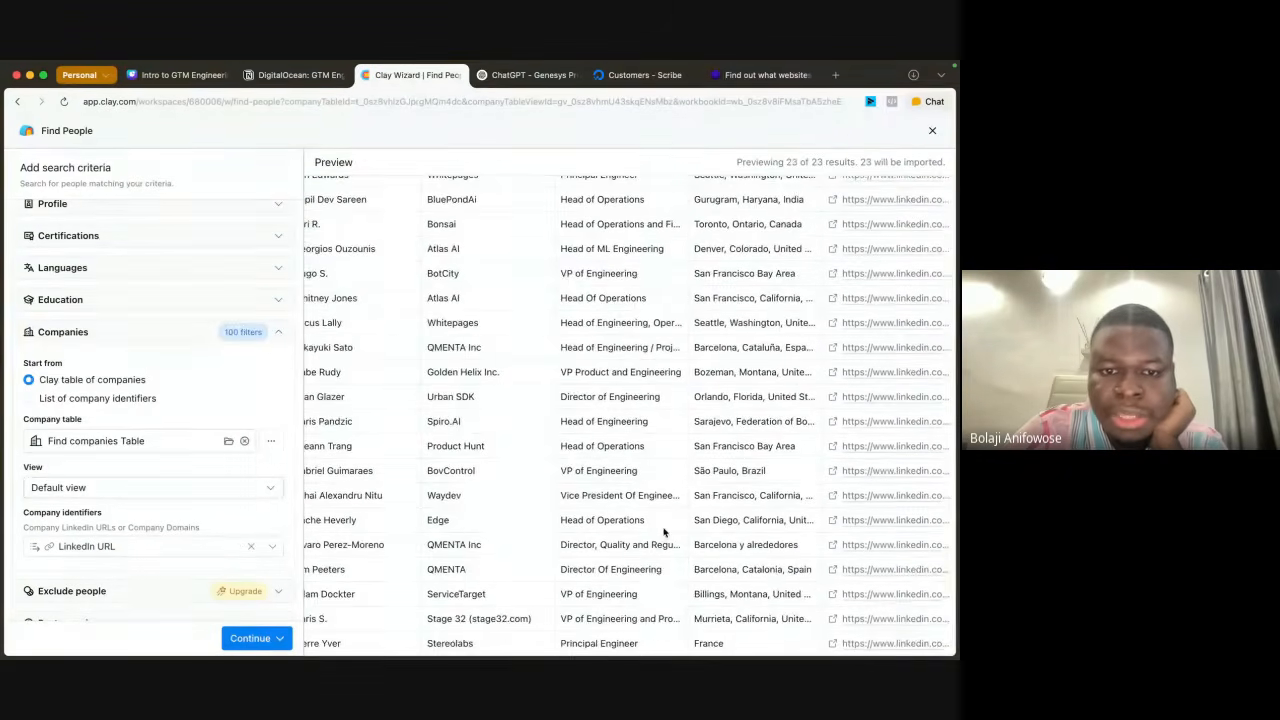
scroll(663, 533, left, 3)
scroll(663, 533, up, 3)
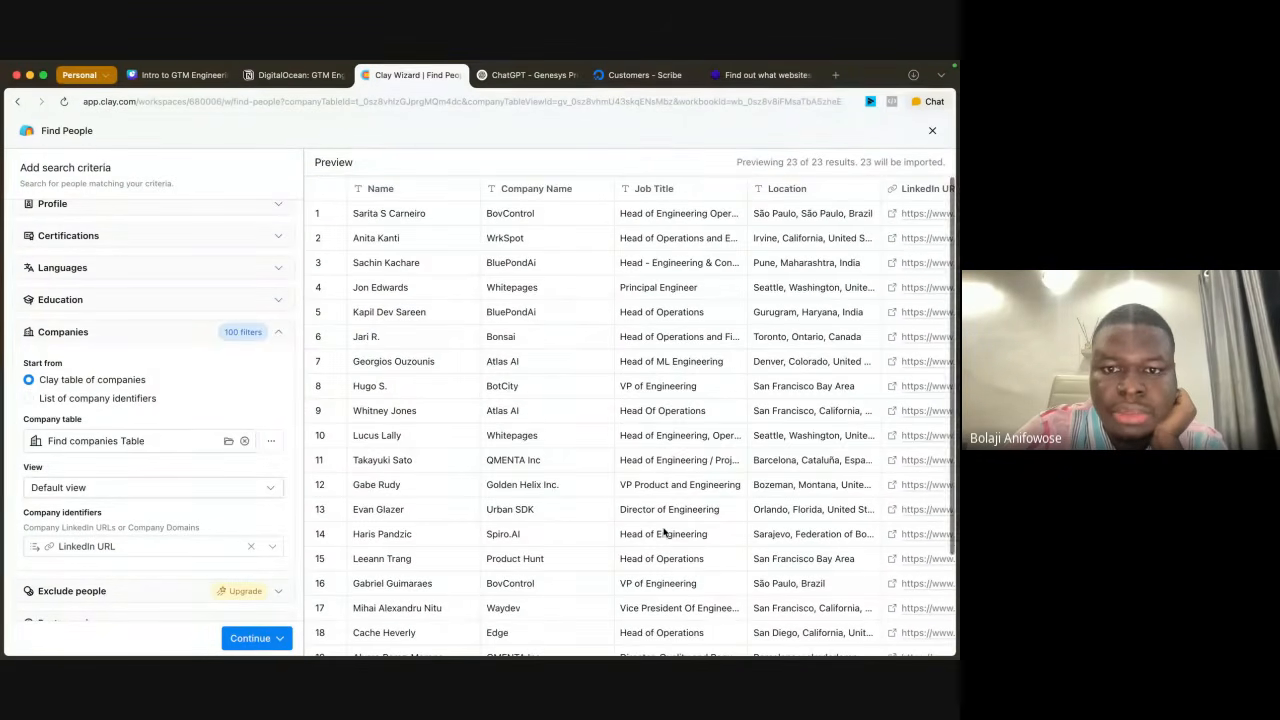
scroll(663, 533, down, 3)
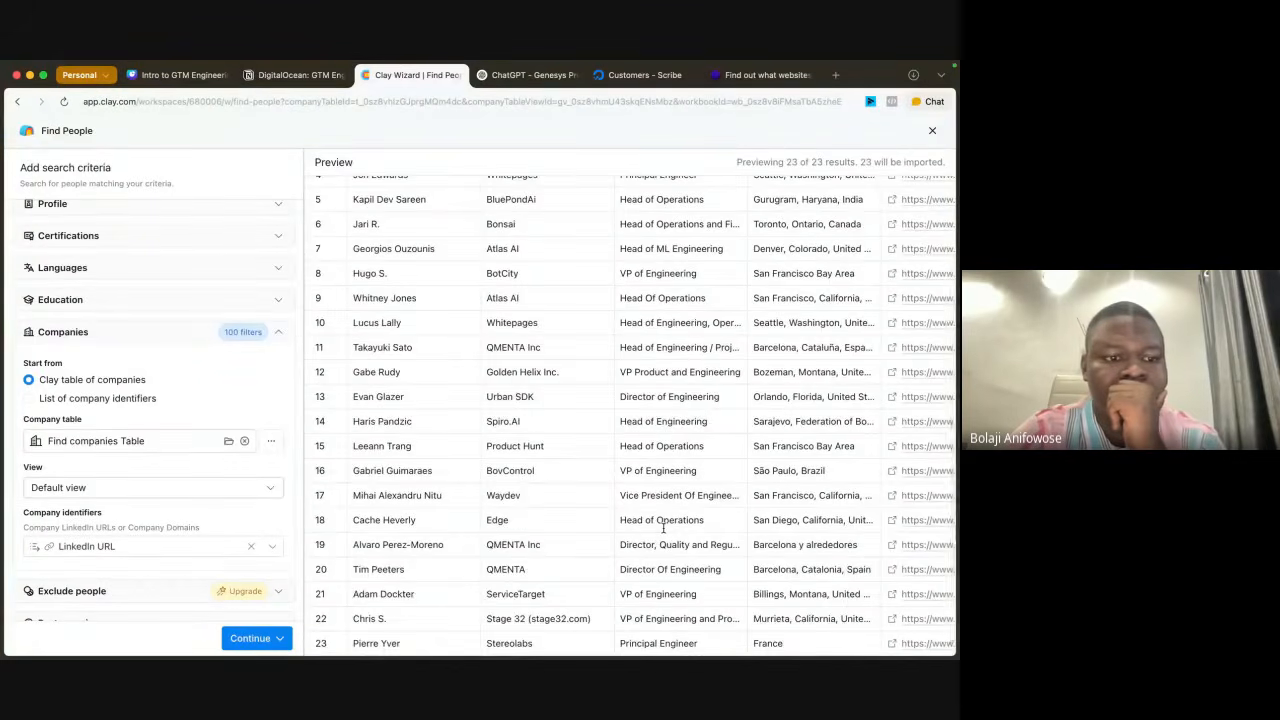
scroll(663, 528, up, 3)
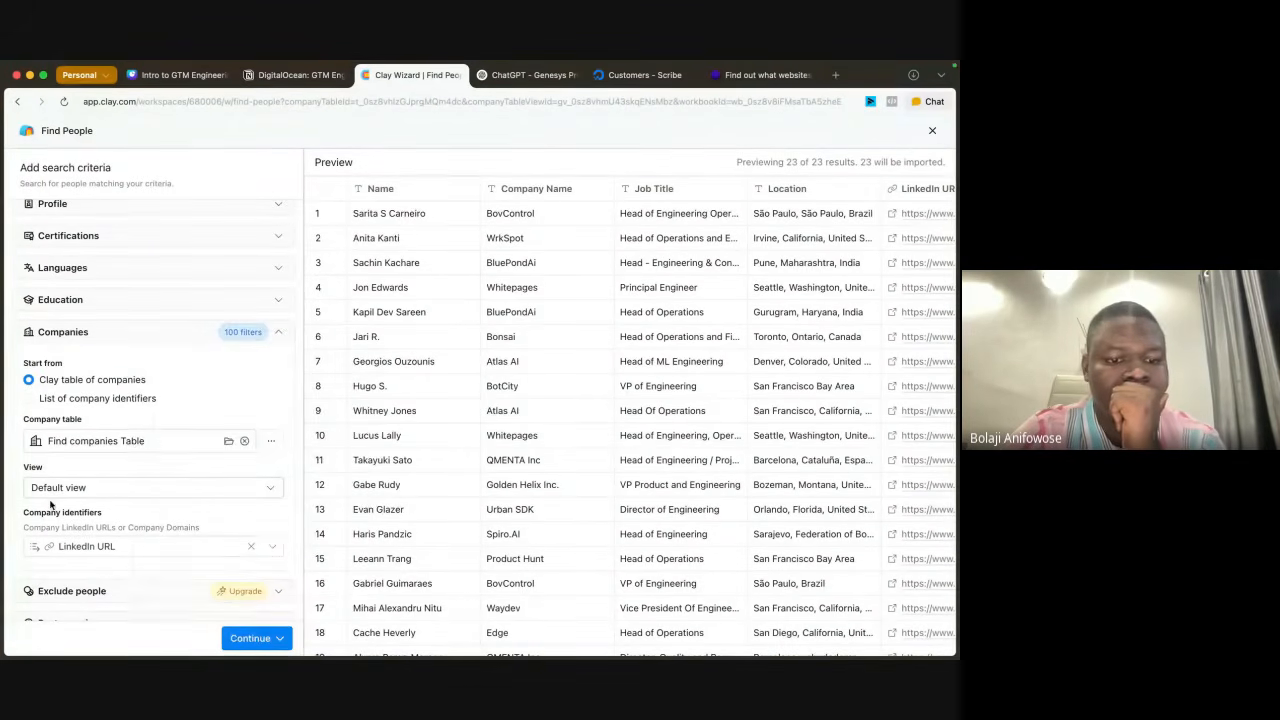
scroll(499, 425, down, 3)
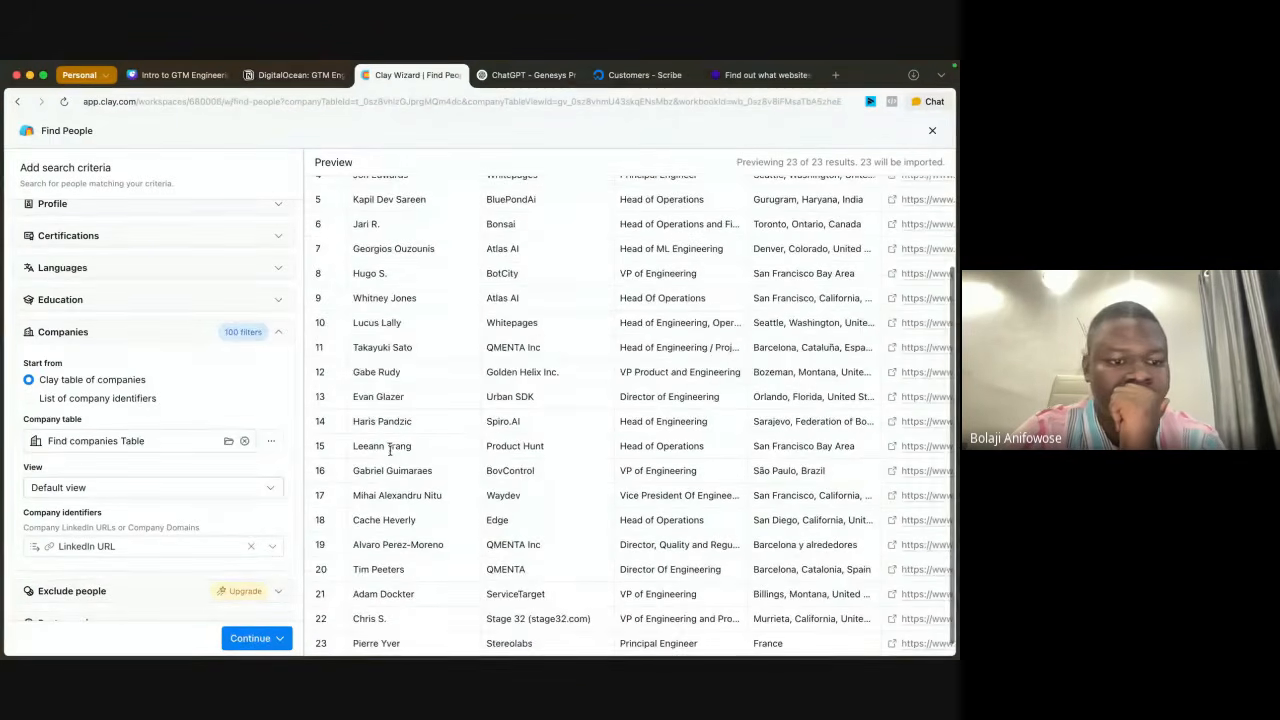
scroll(170, 501, down, 5)
scroll(170, 501, up, 10)
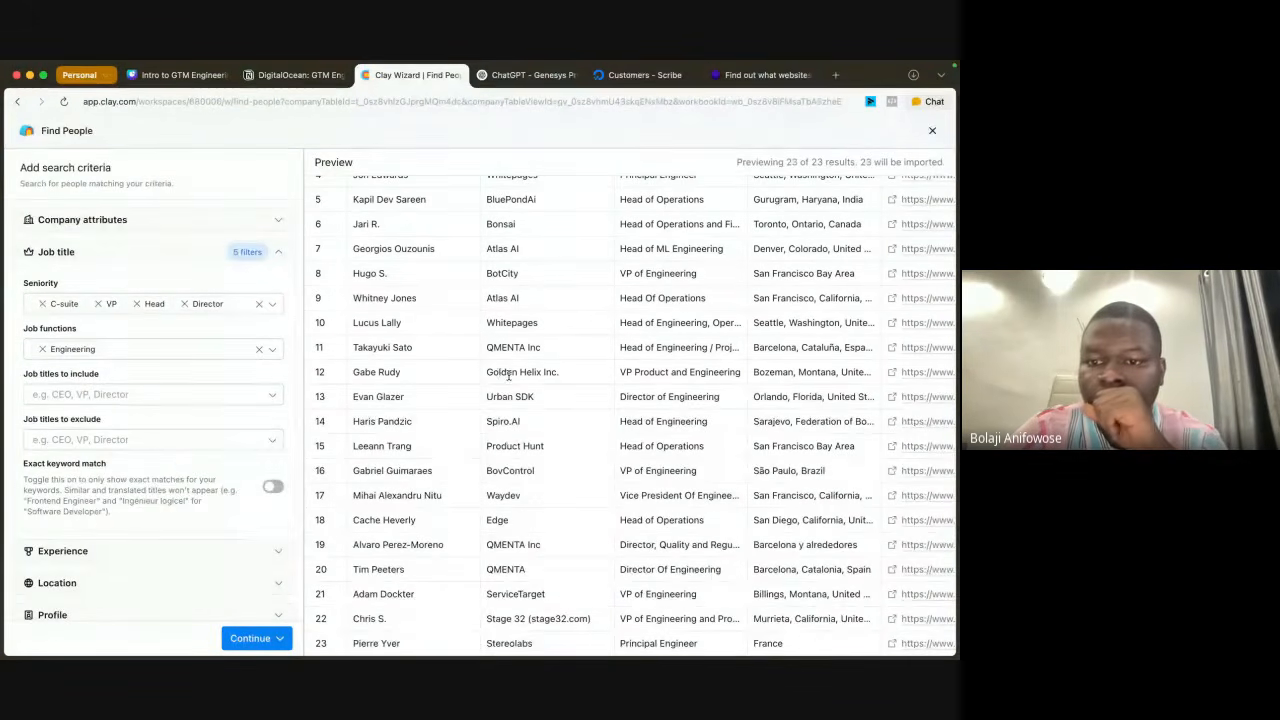
scroll(745, 290, up, 3)
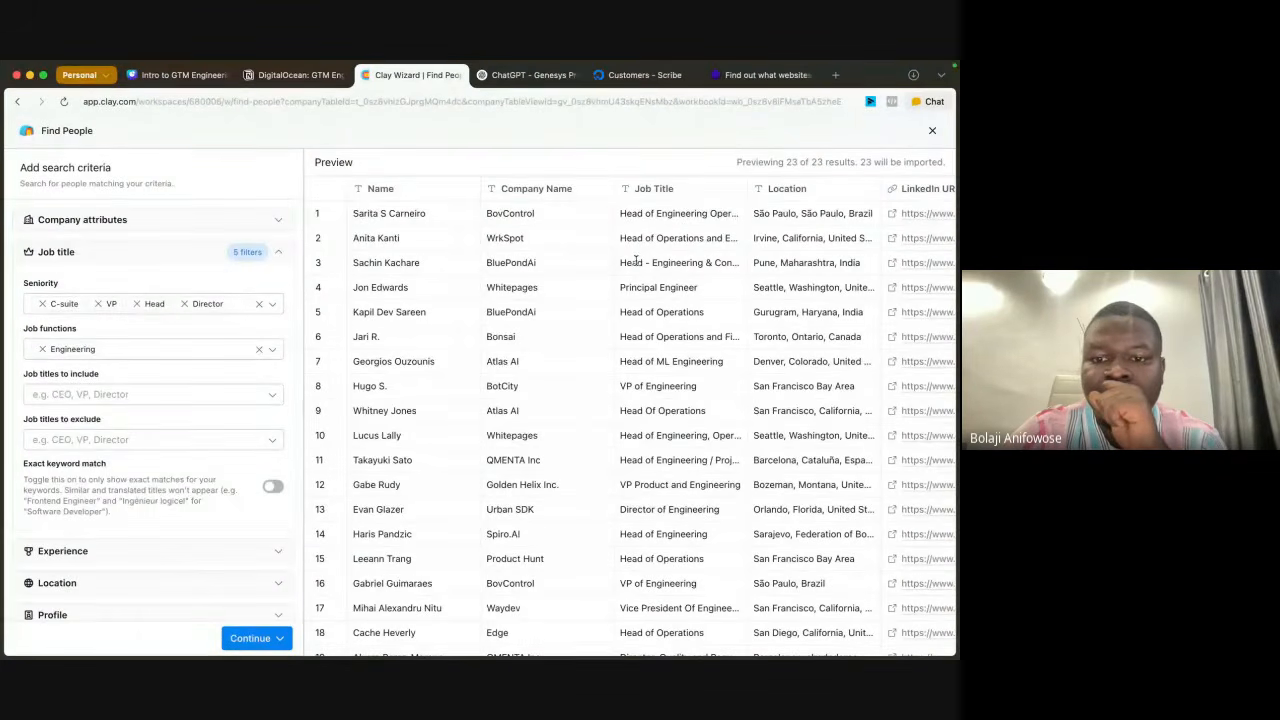
Step: Try adding CTO to the job titles to include and remove it again
click(114, 395)
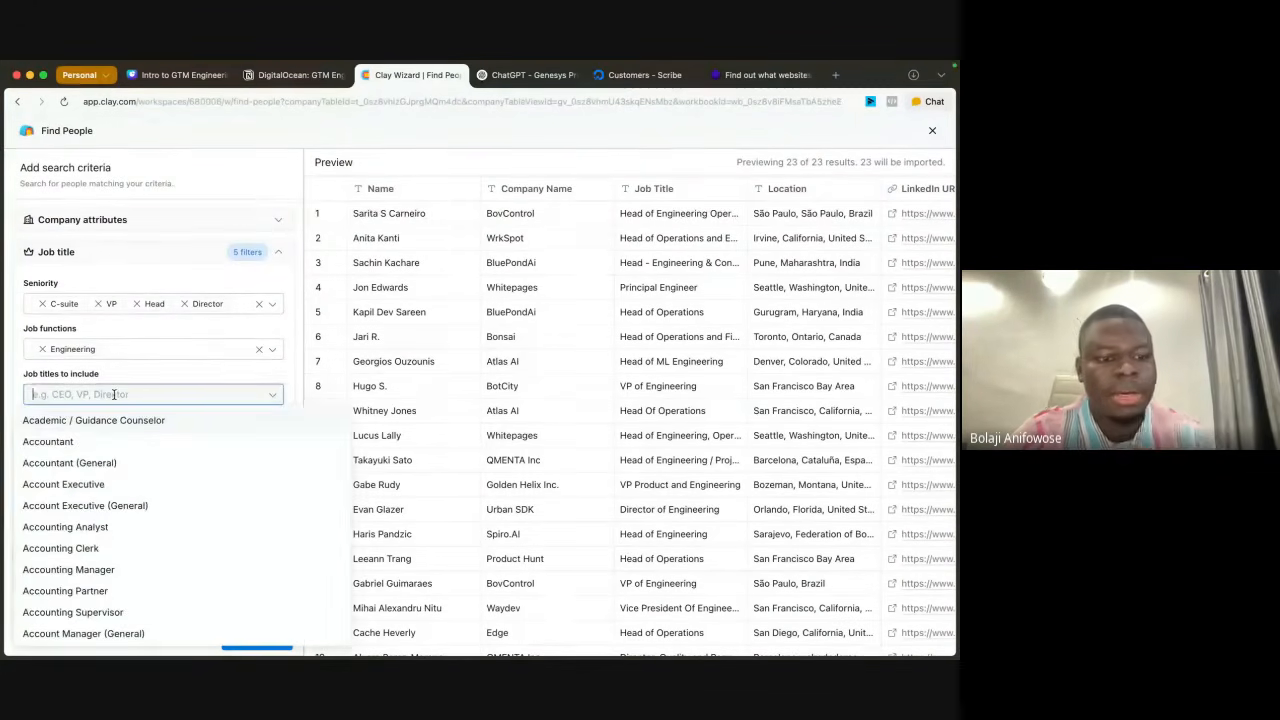
text(CTO)
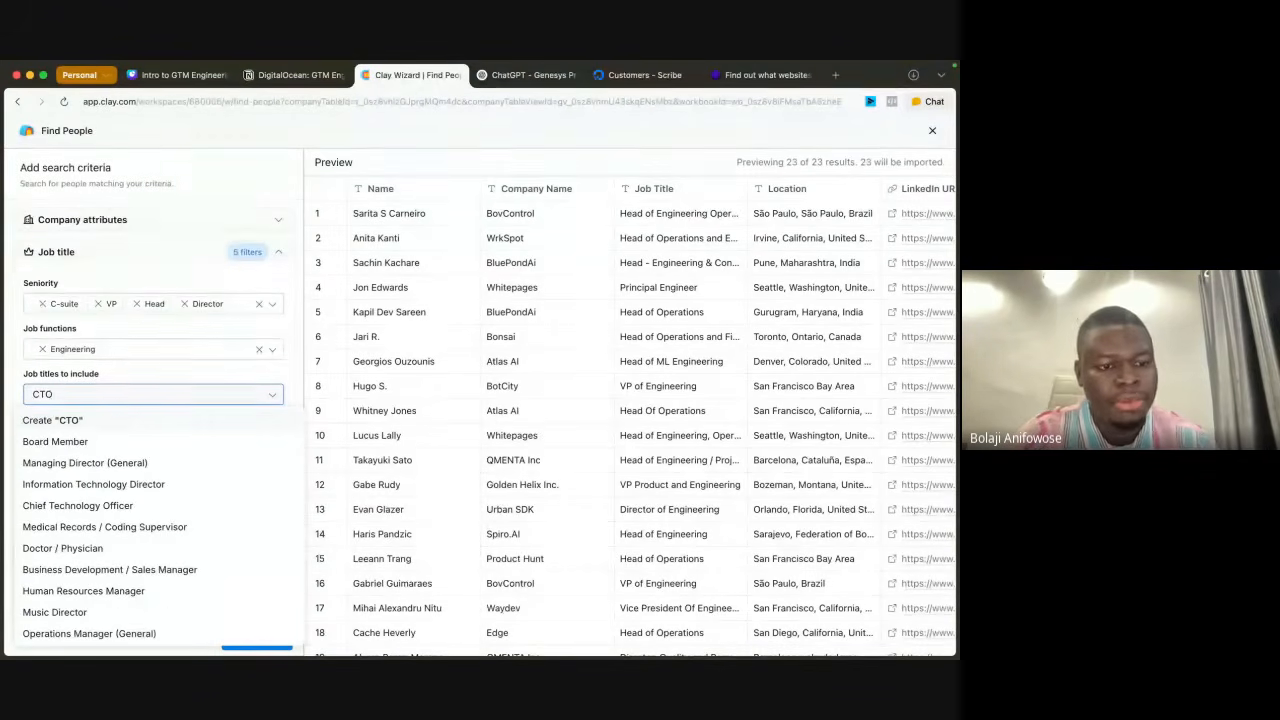
click(124, 415)
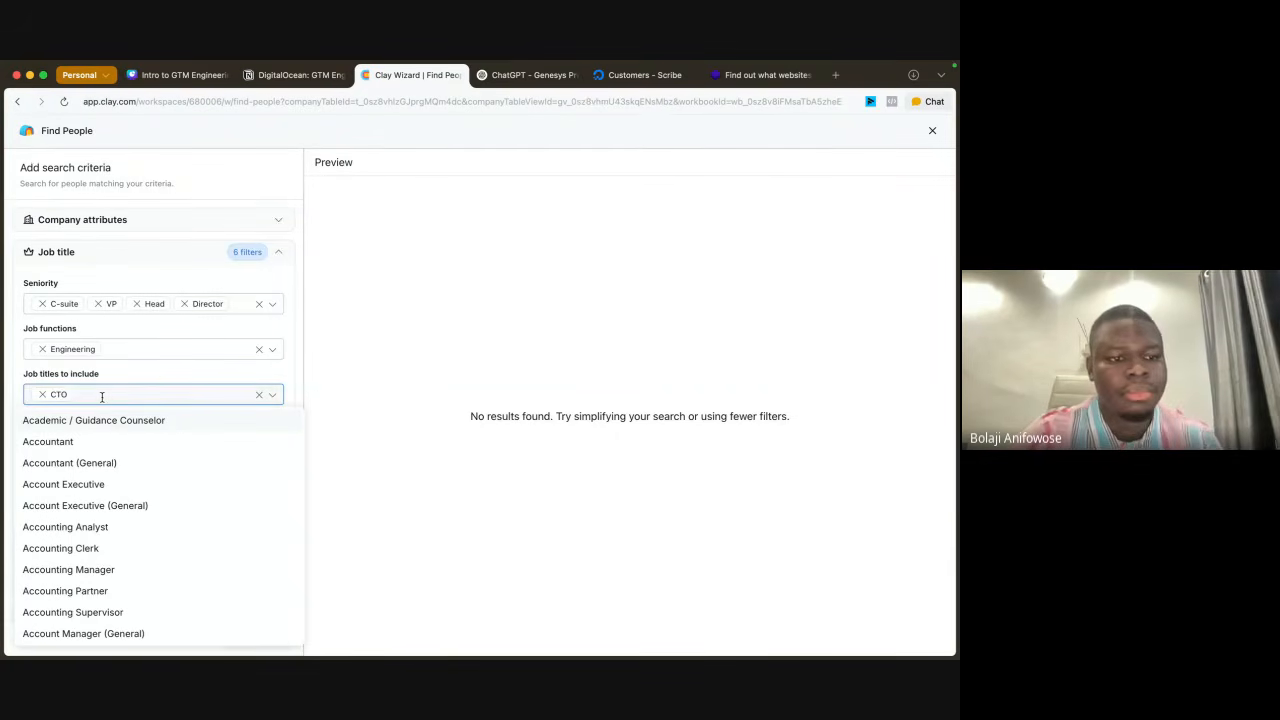
key(BackSpace)
Step: Remove the Engineering job function and all selected seniority levels from the people search
click(131, 346)
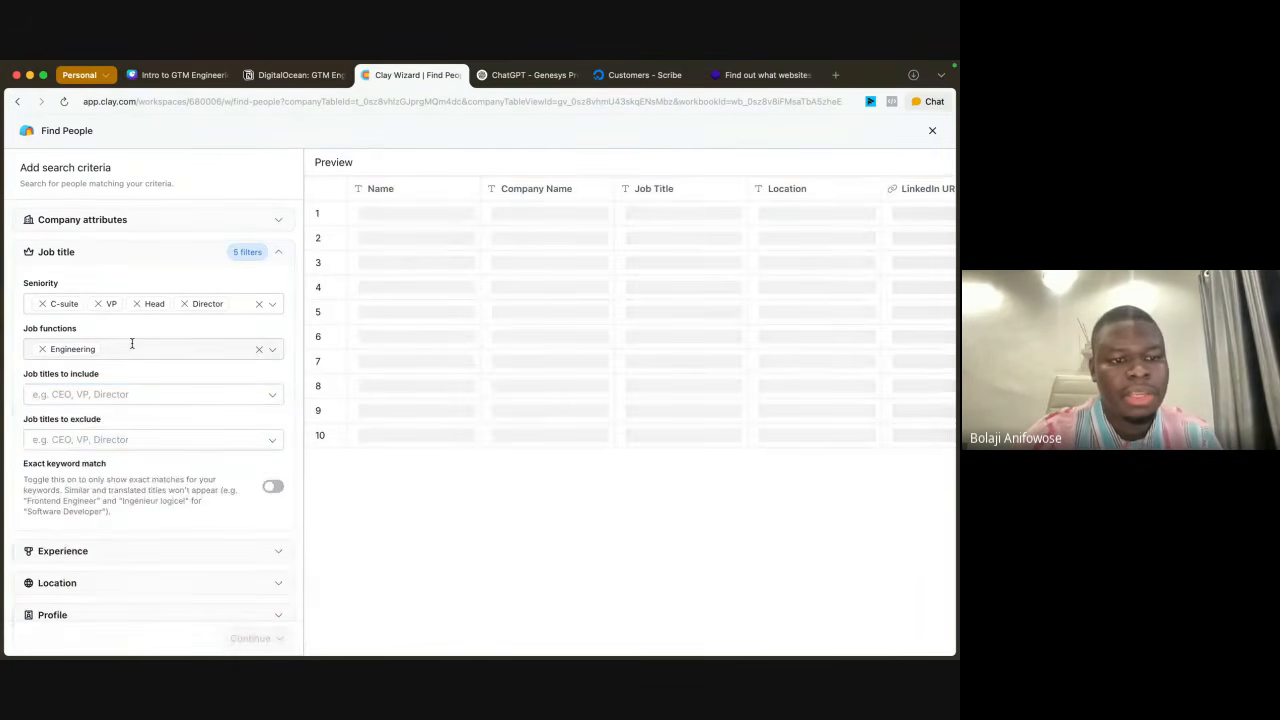
click(131, 346)
key(BackSpace)
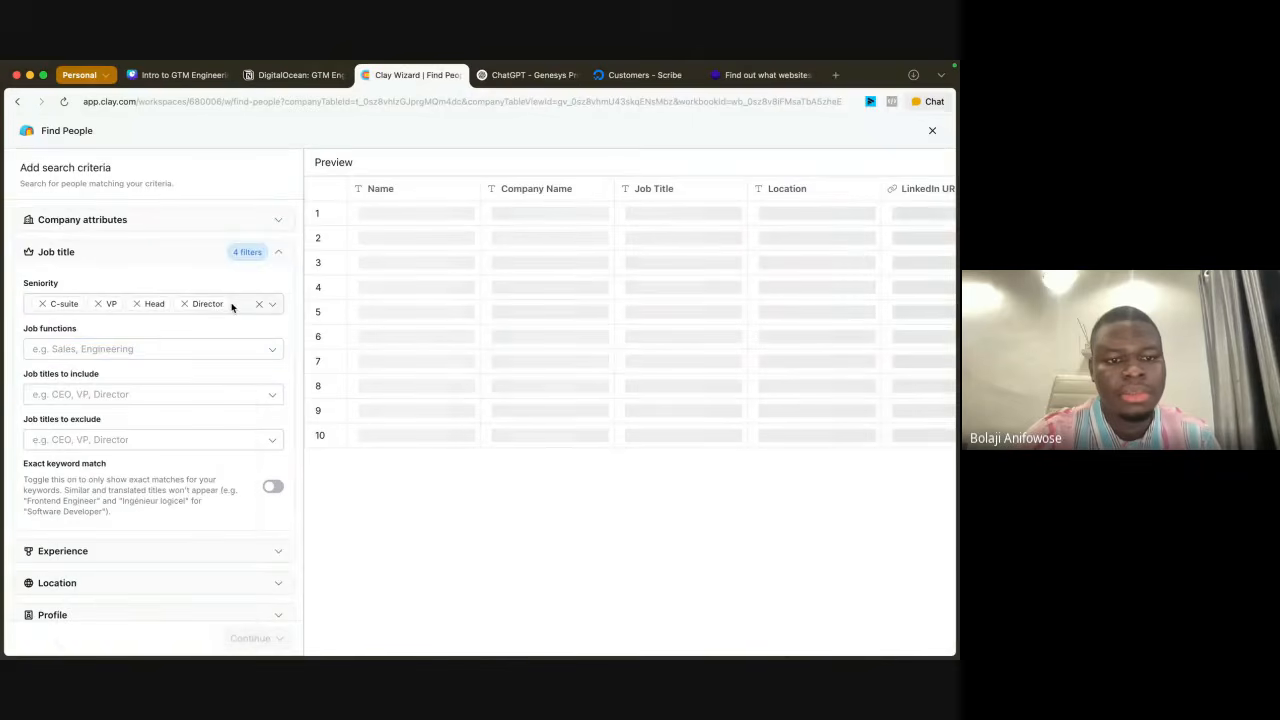
click(231, 305)
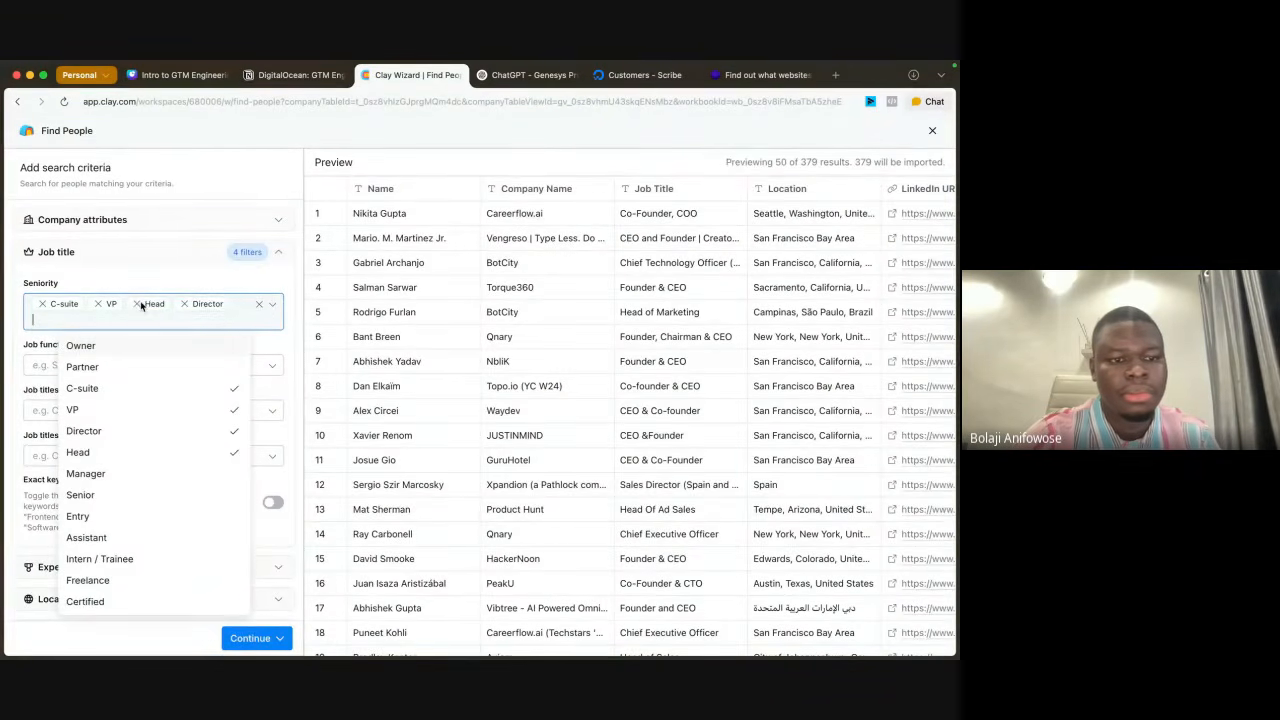
key(BackSpace)
key(BackSpace)
key(BackSpace)
key(BackSpace)
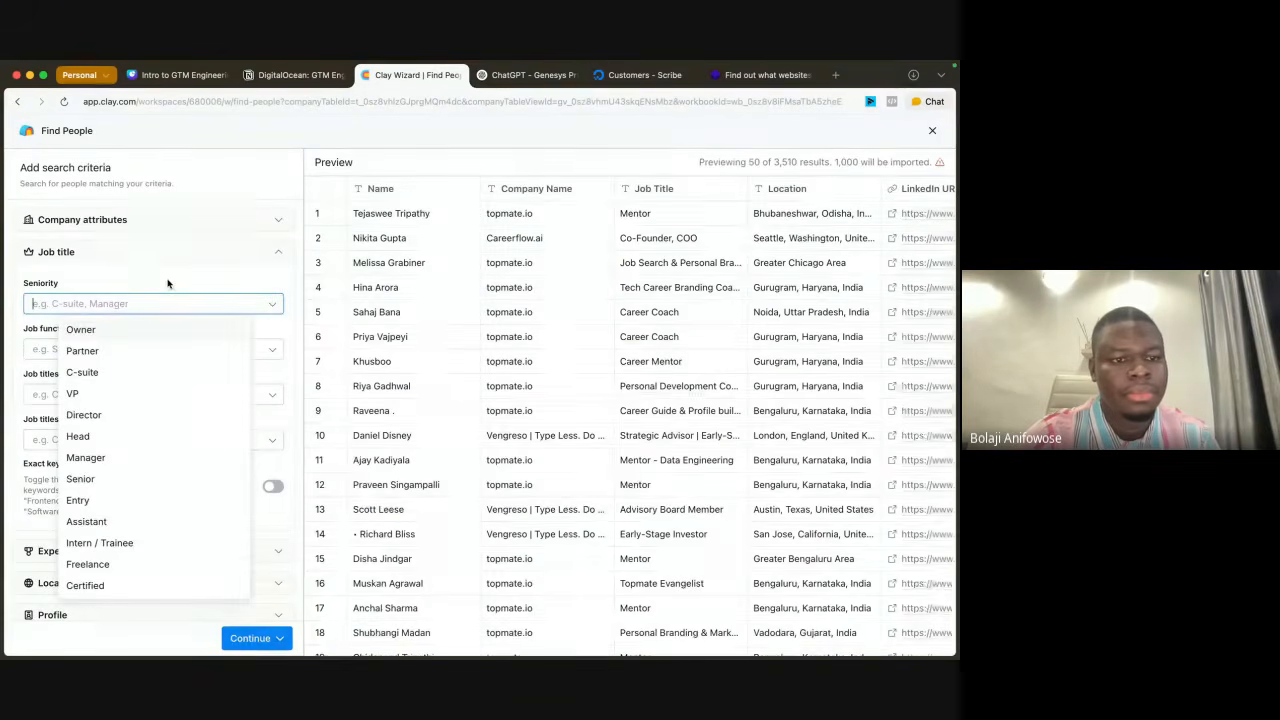
Step: Add CTO as a custom job title to include in the people search and check the previewed people
click(167, 284)
click(80, 395)
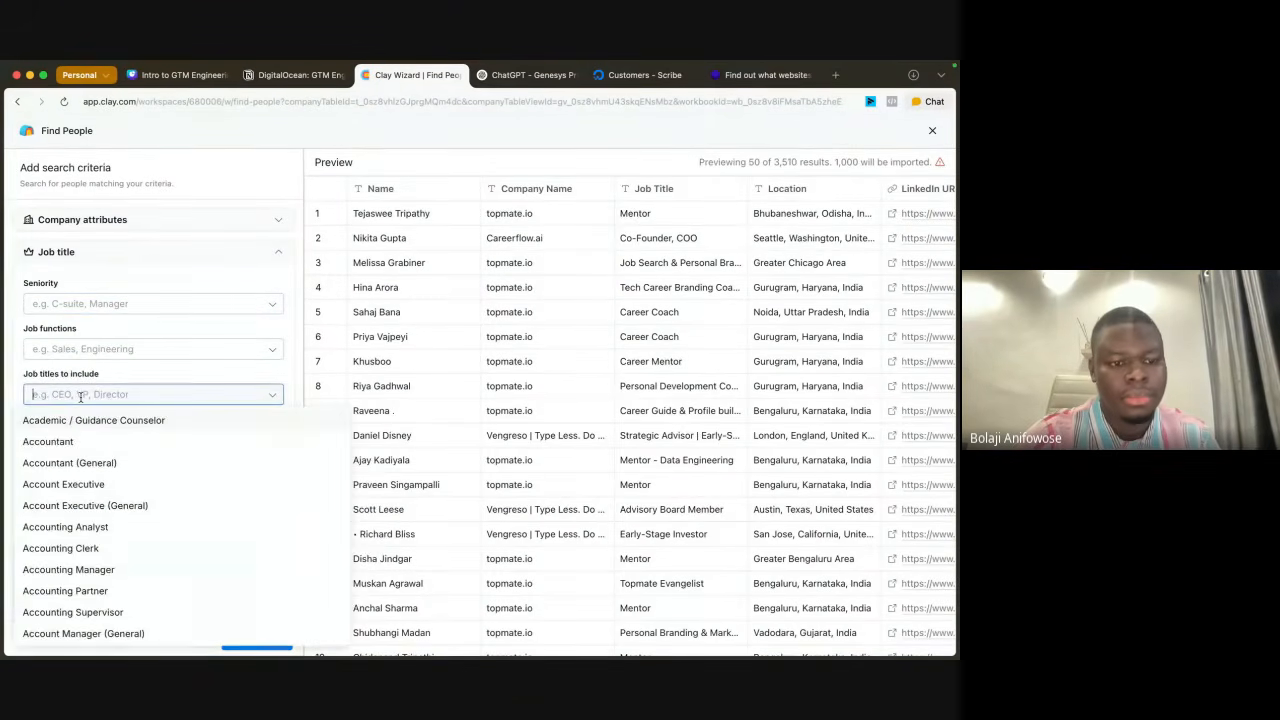
text(CTO)
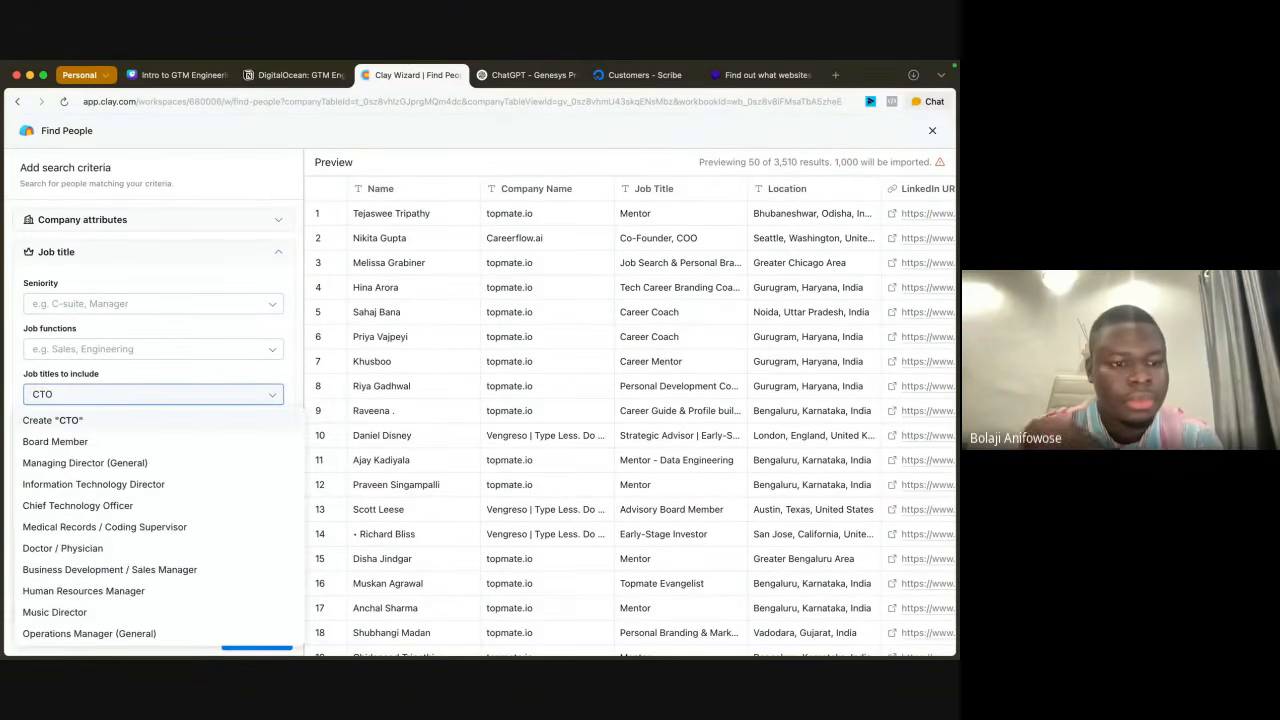
click(84, 422)
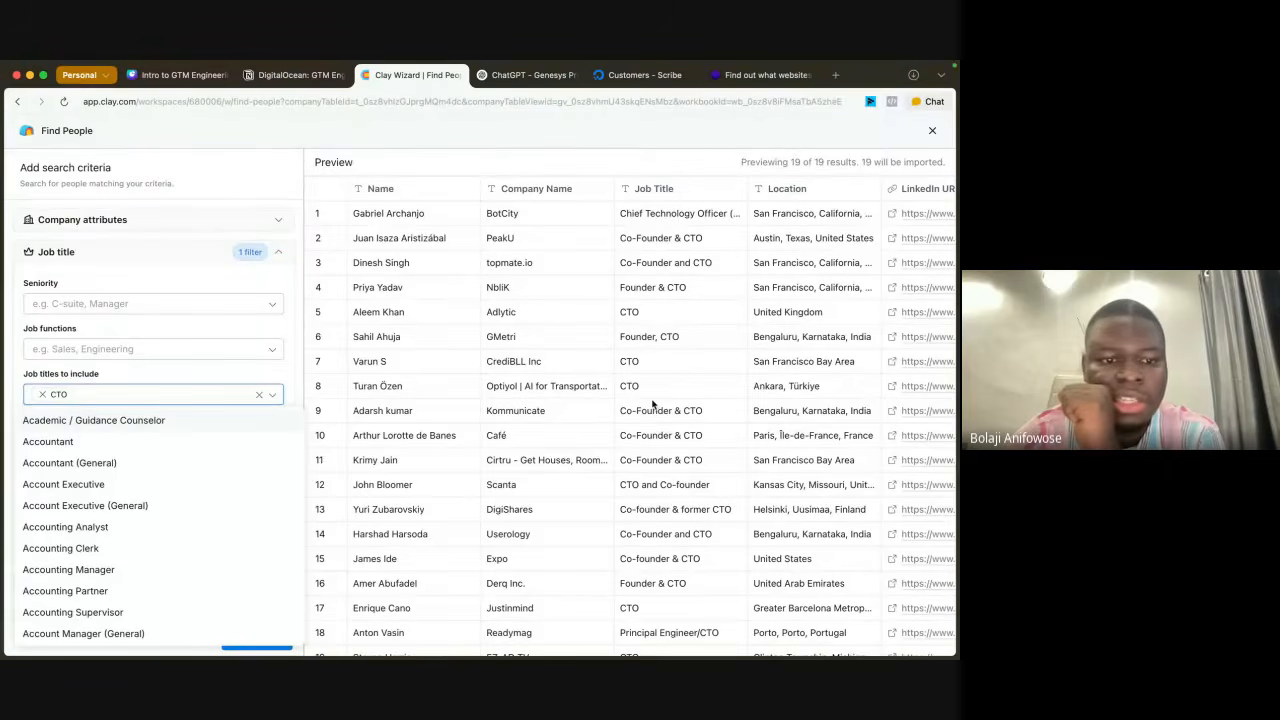
click(205, 378)
scroll(700, 463, down, 1)
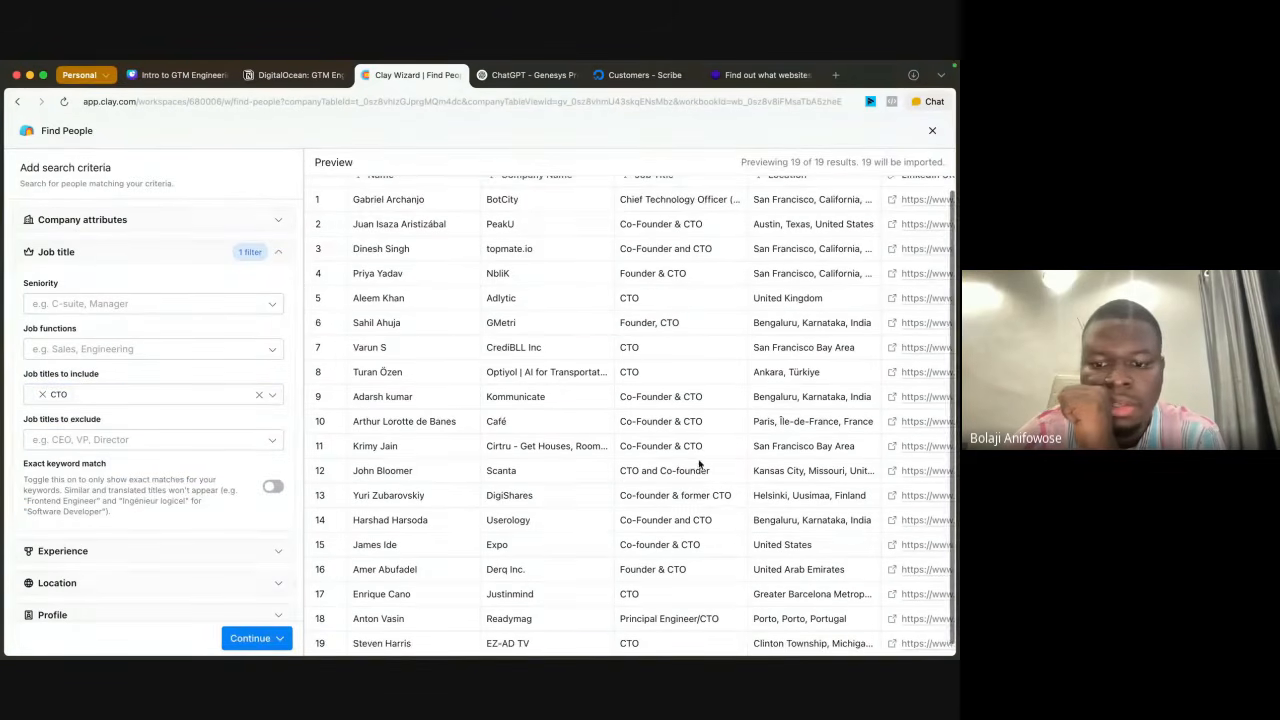
scroll(700, 463, up, 1)
scroll(698, 460, down, 1)
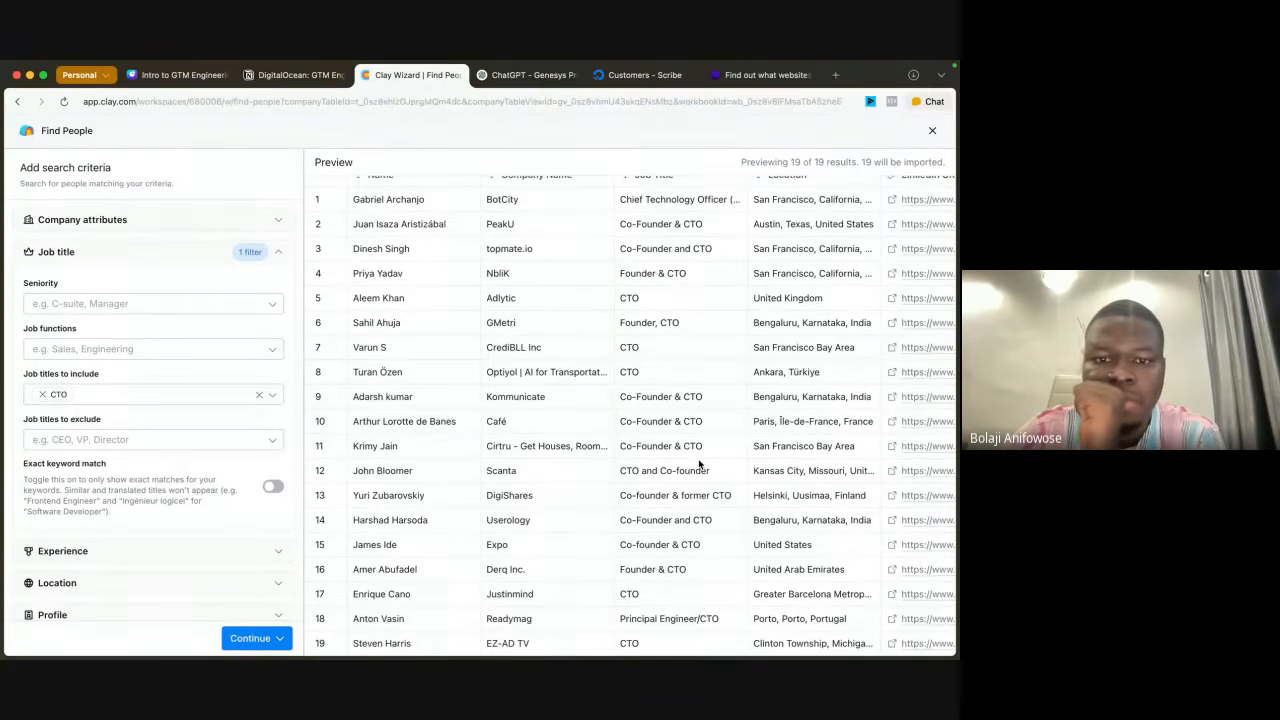
scroll(699, 463, up, 1)
scroll(698, 460, down, 1)
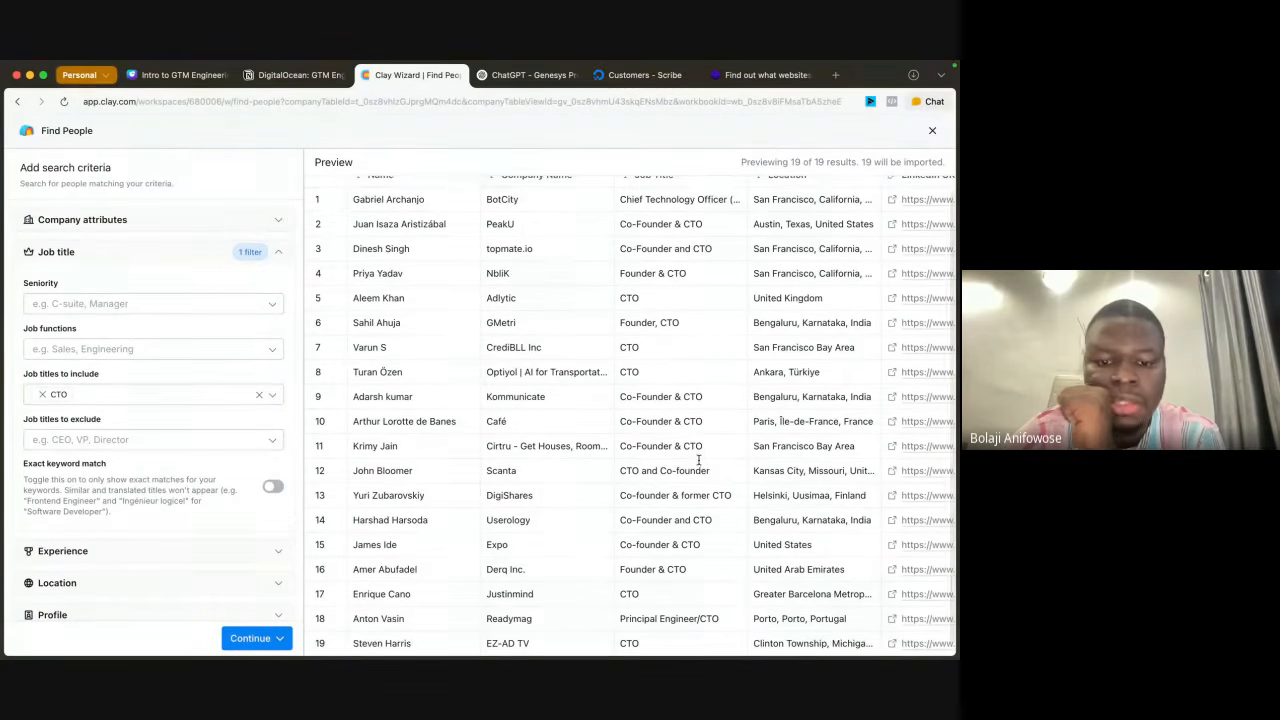
Step: Add Chief Technology Officer to the job titles to include in the people search
click(100, 395)
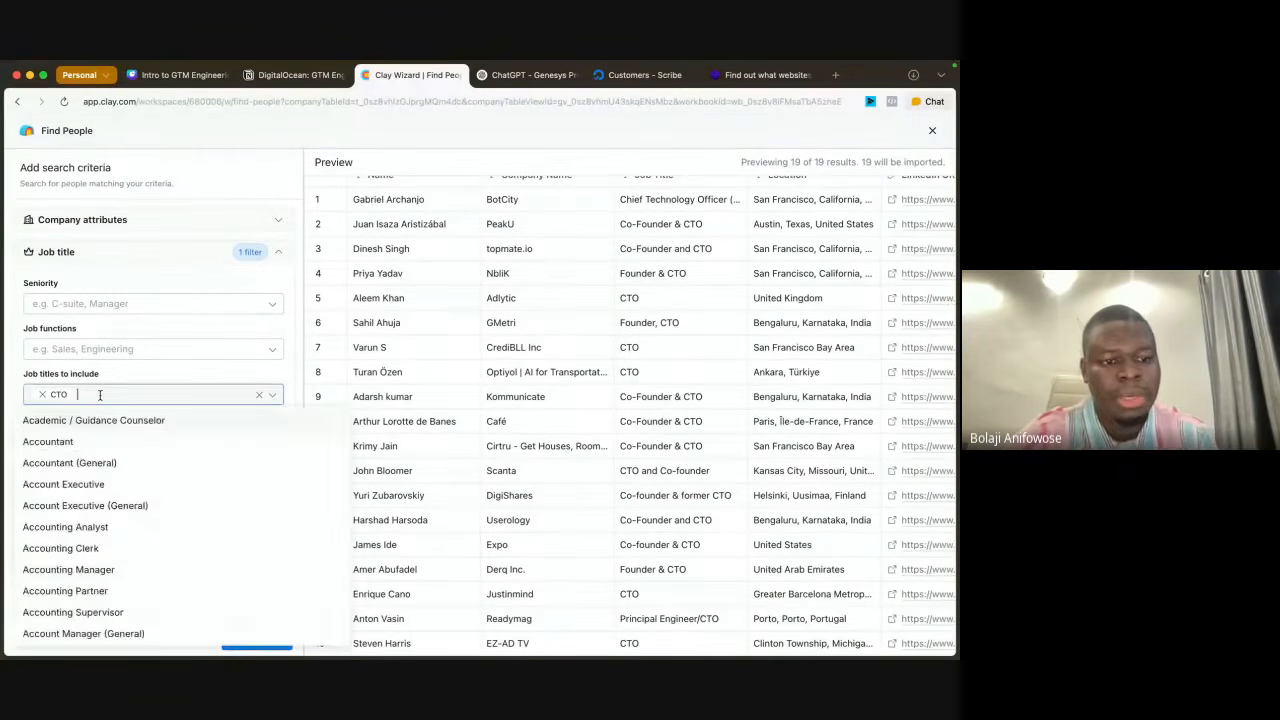
text(Chief )
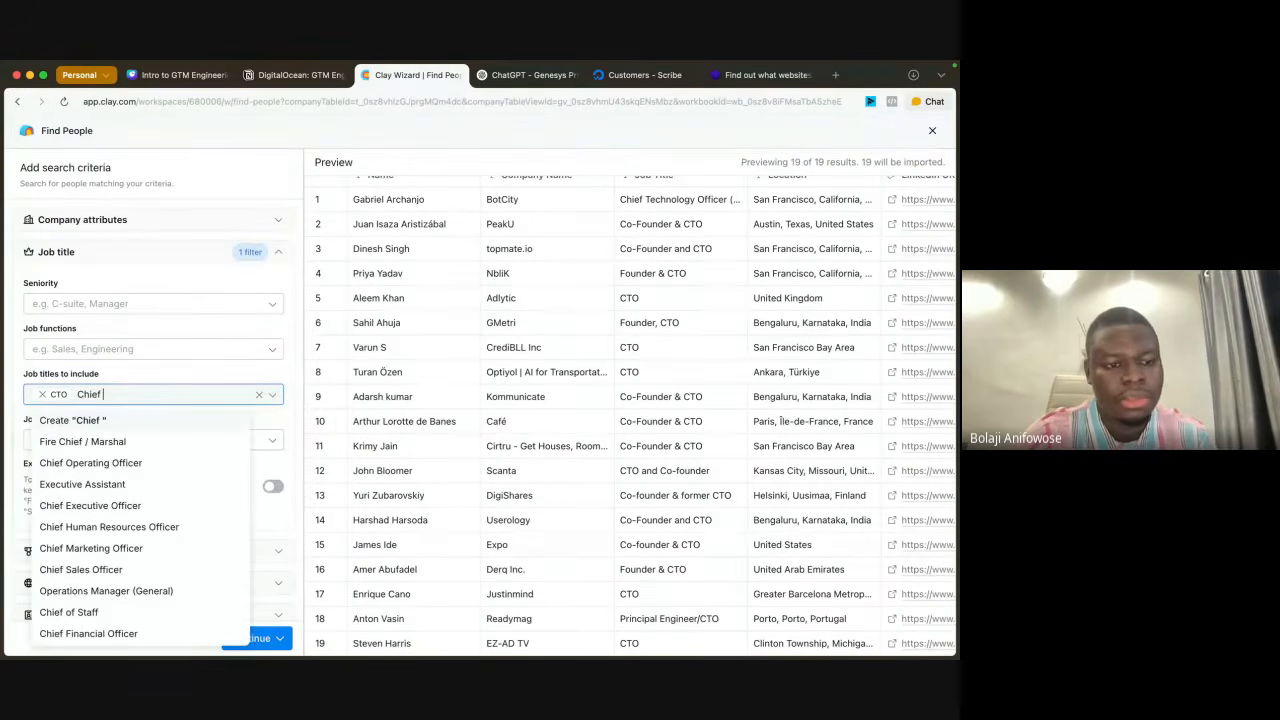
text(Ti)
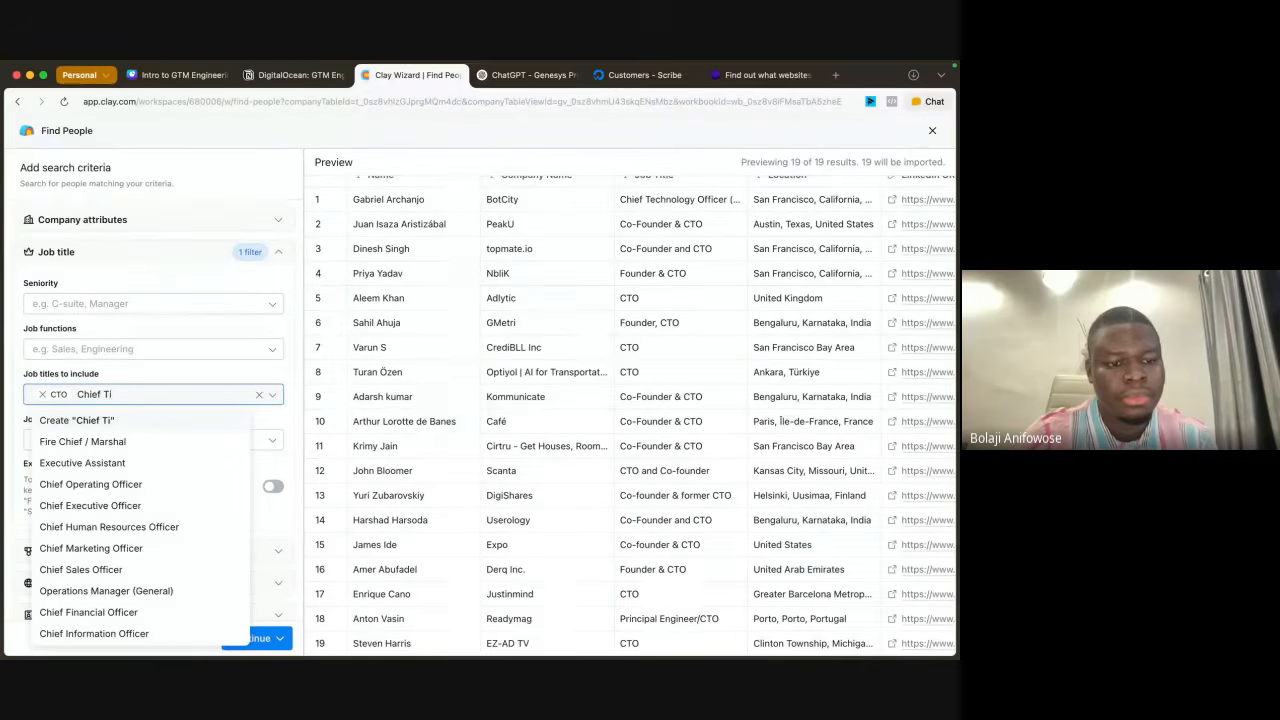
key(BackSpace)
text(e)
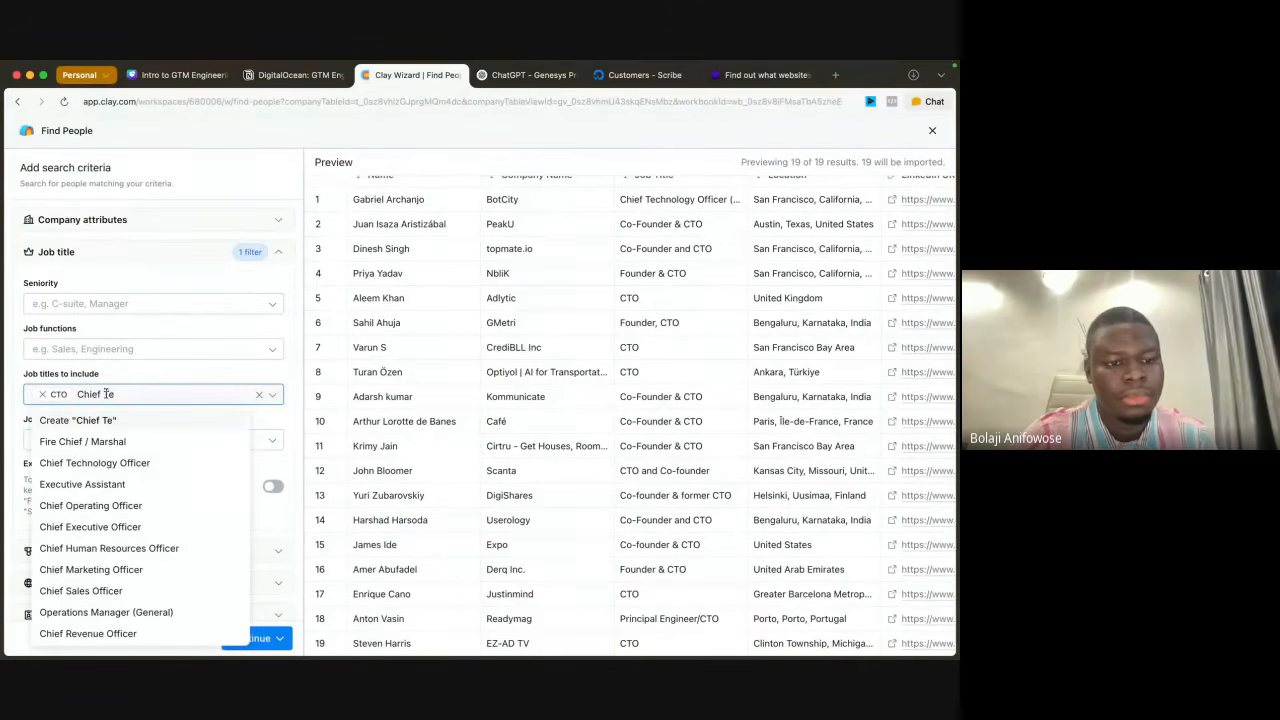
click(115, 463)
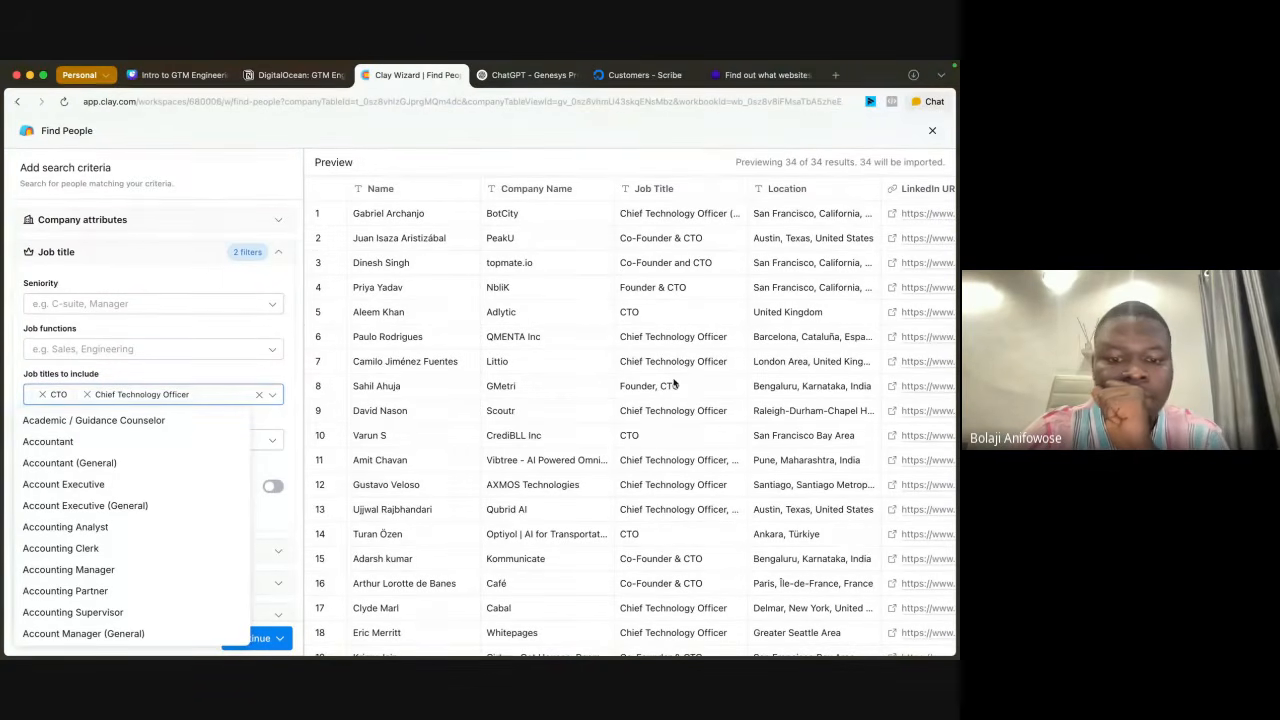
Step: Try adding Engineering Manager to the job titles to include, review the previewed people, and remove it again
text(Enginee)
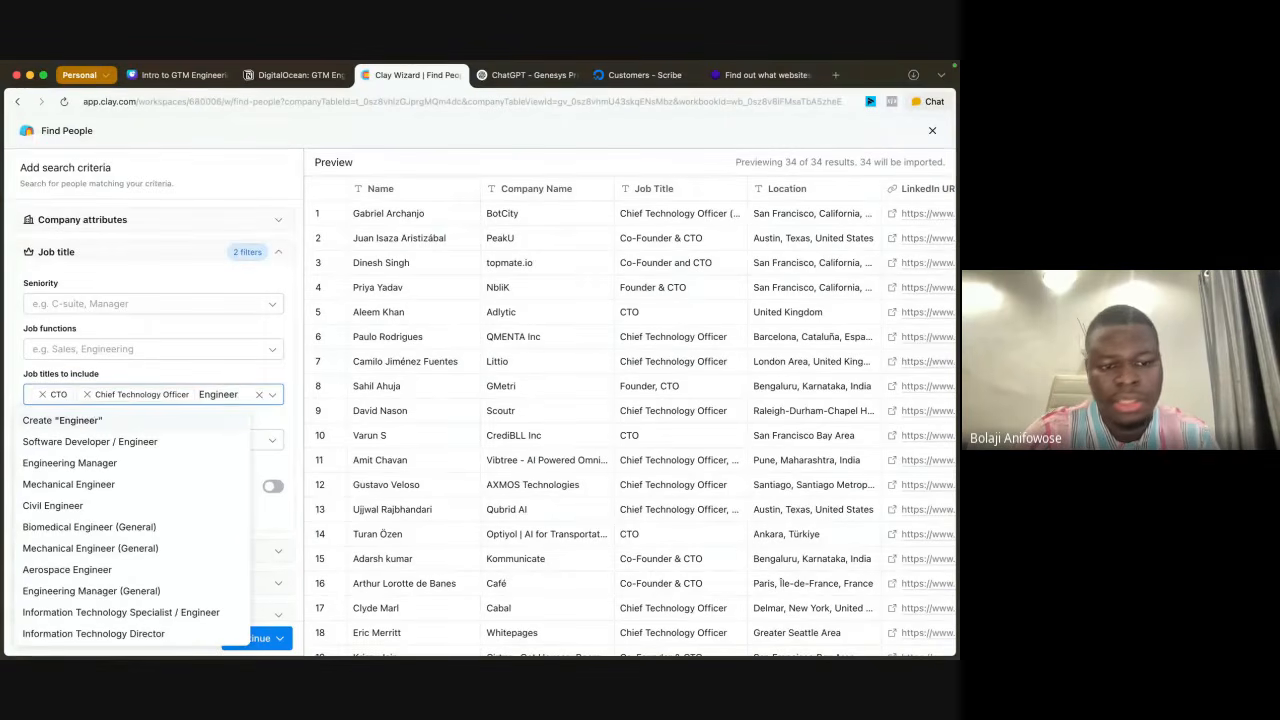
text(r)
click(131, 462)
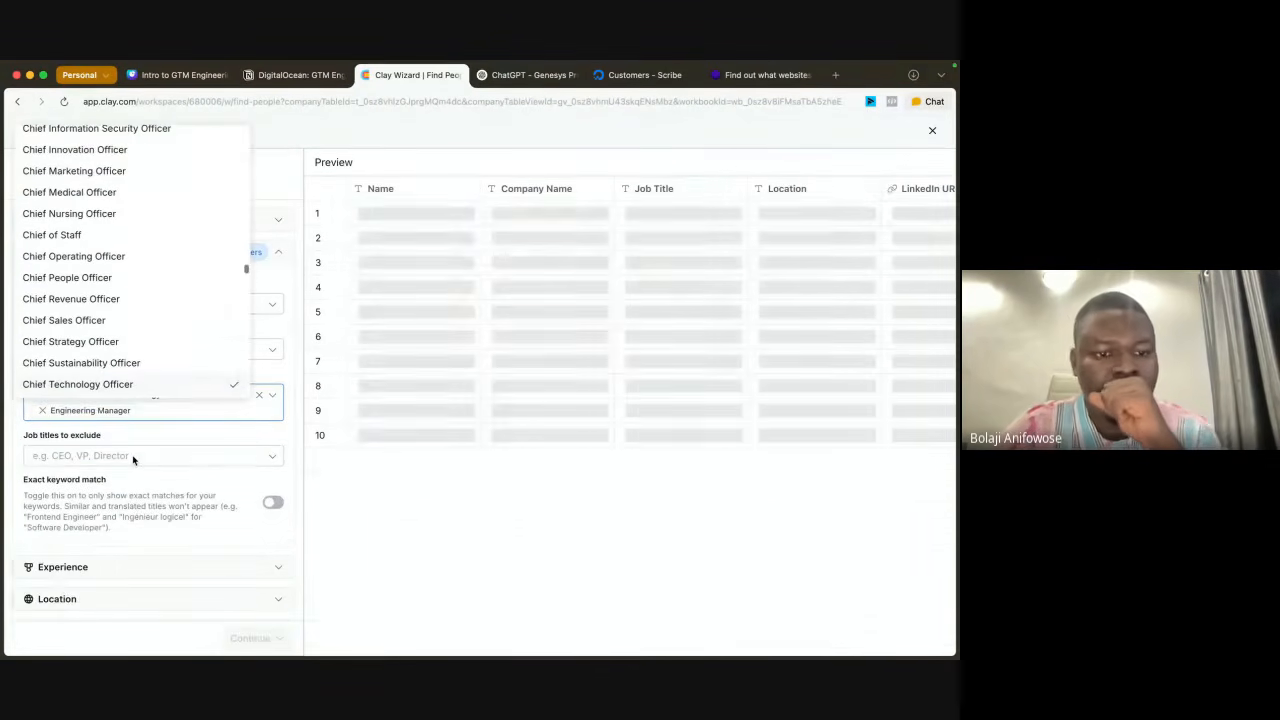
click(196, 429)
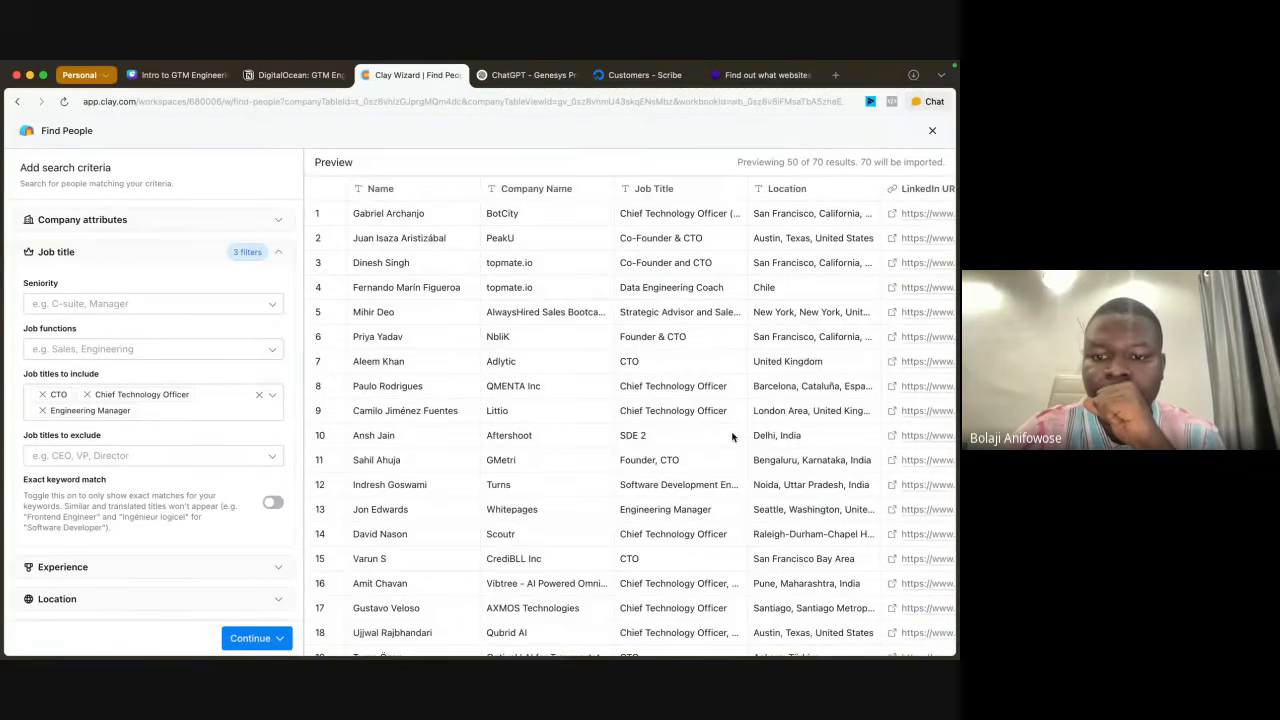
scroll(732, 437, down, 2)
scroll(732, 437, down, 10)
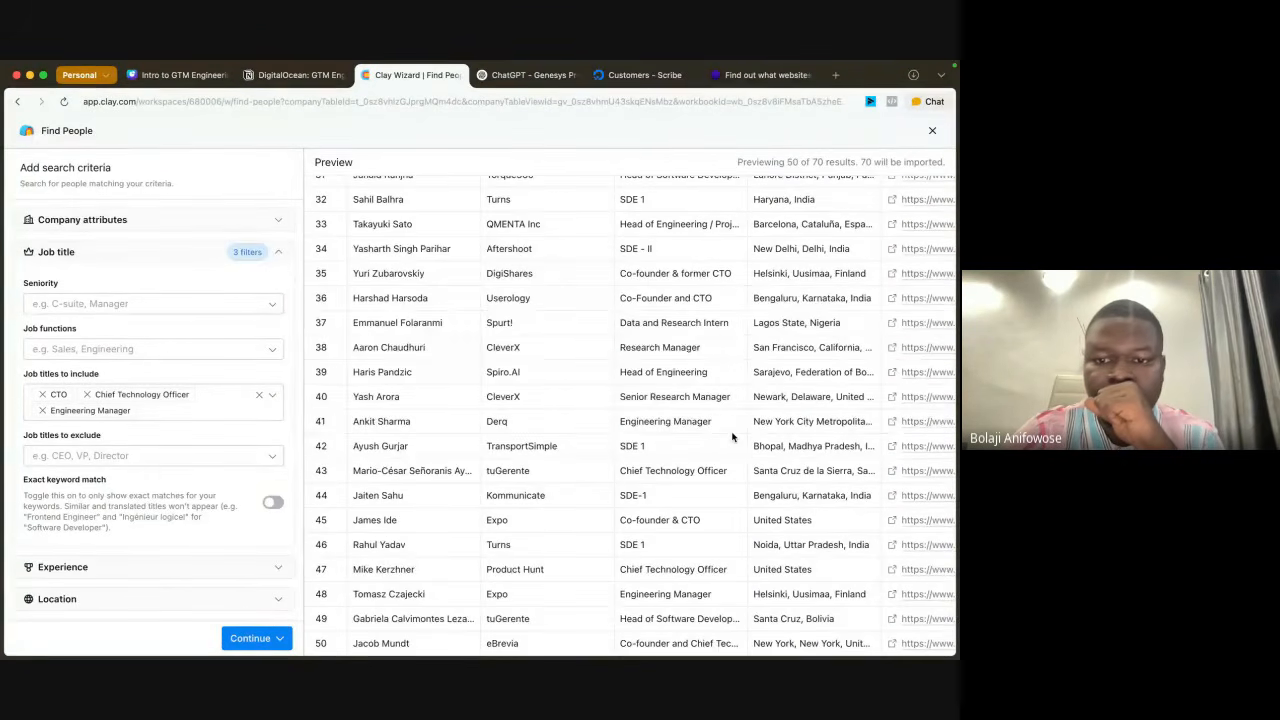
scroll(732, 437, up, 15)
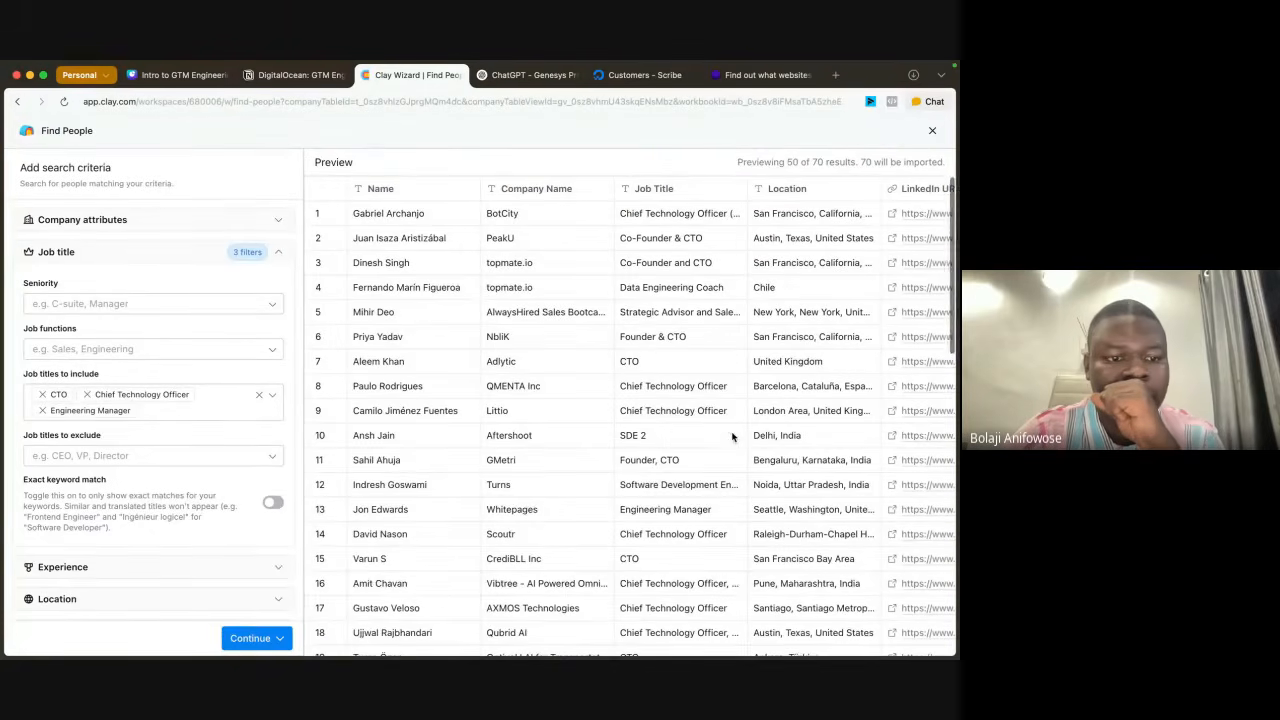
click(146, 407)
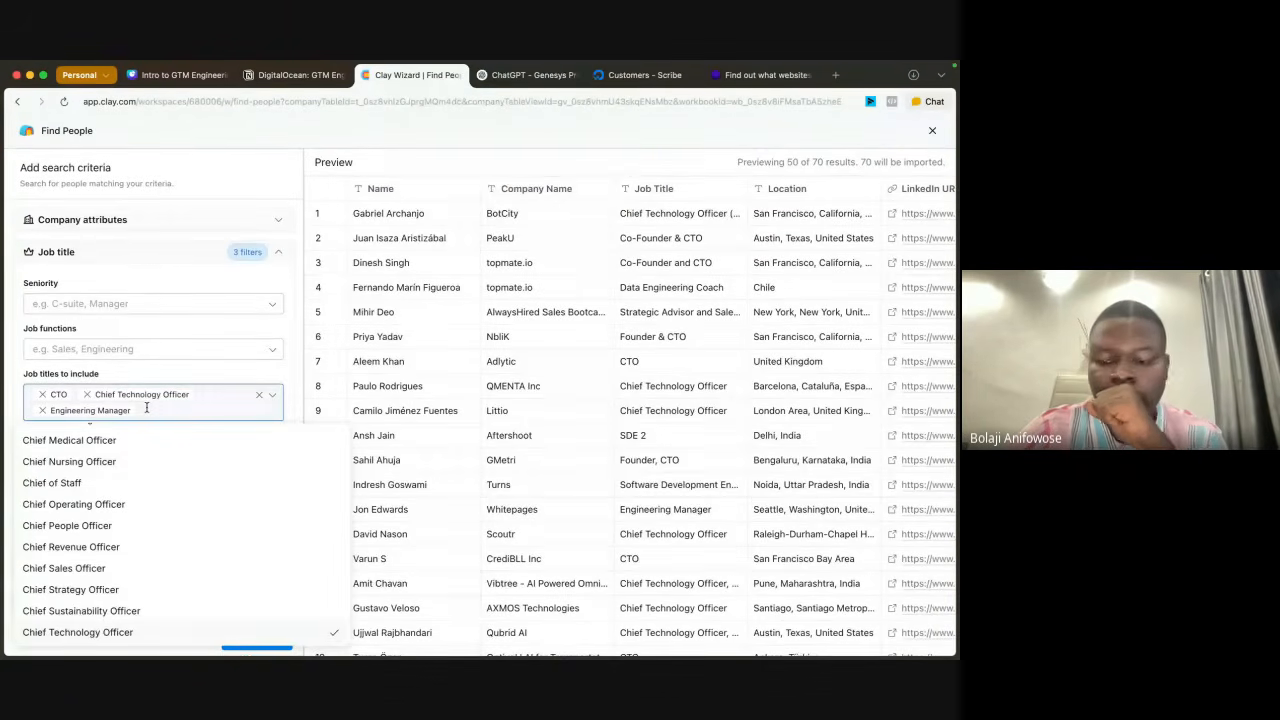
key(BackSpace)
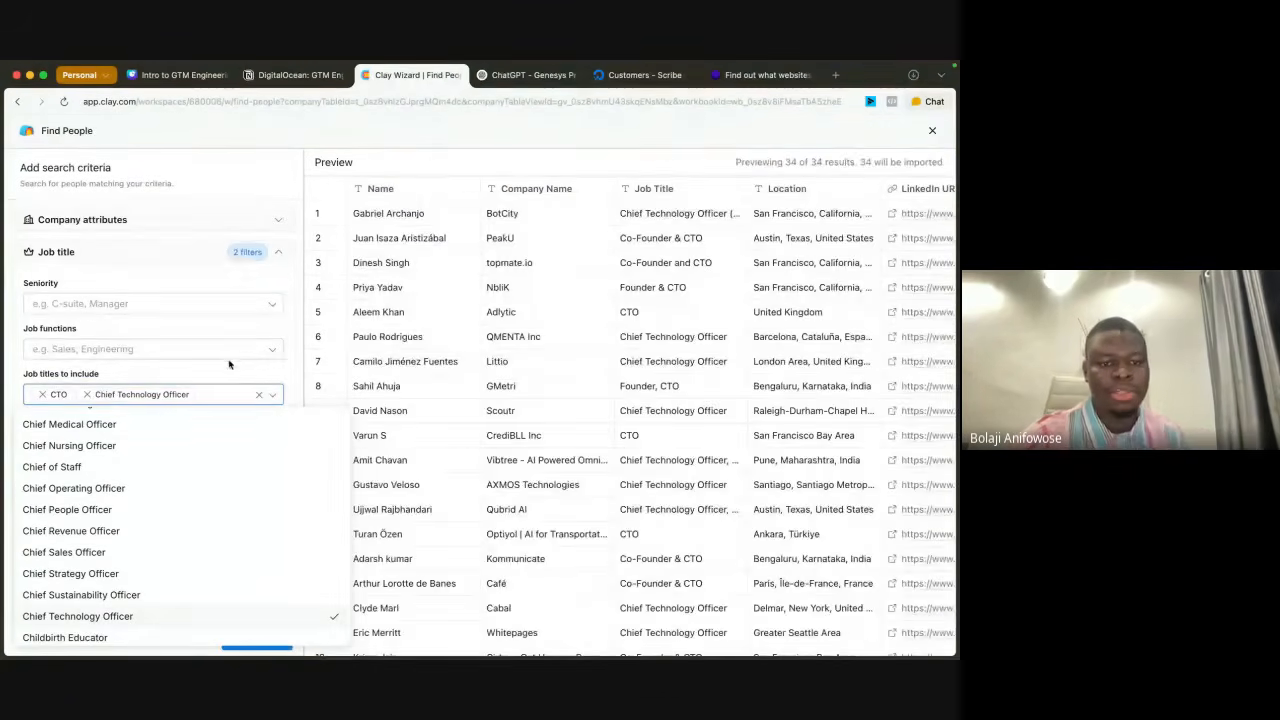
click(214, 374)
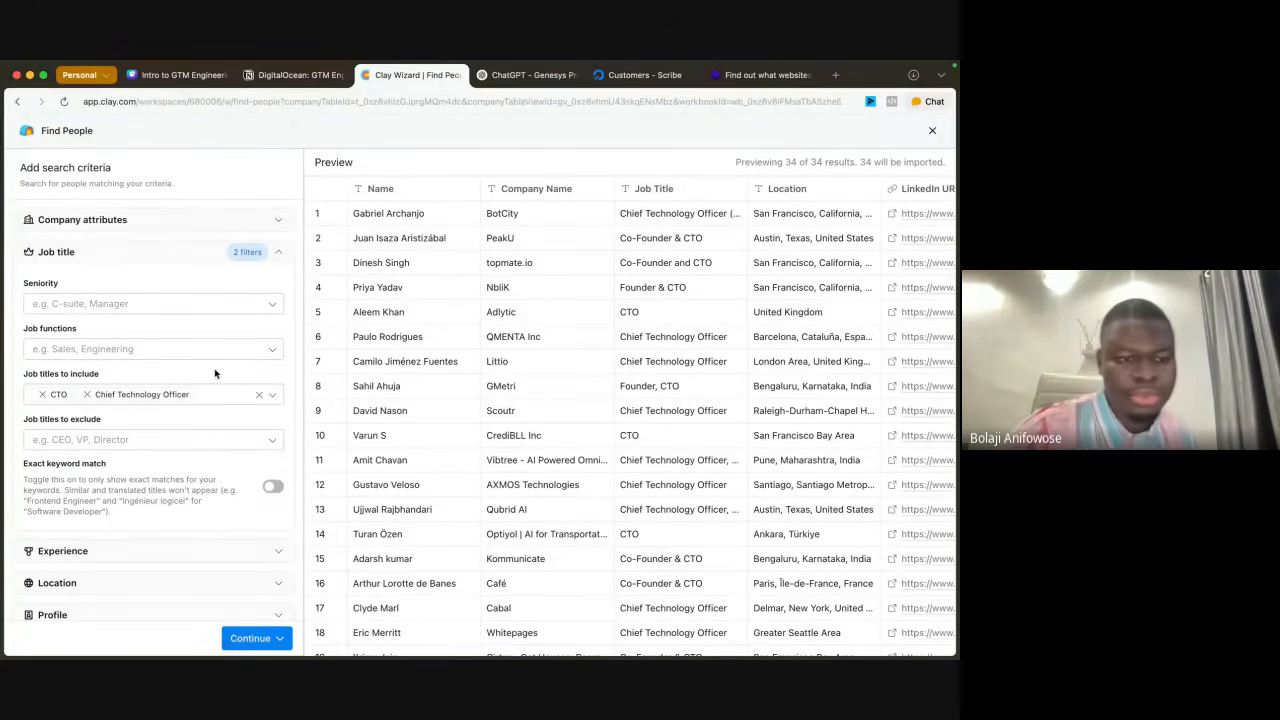
Step: Import the matching people into a Find people Table in the workbook and close the Actions pane
click(278, 638)
click(287, 588)
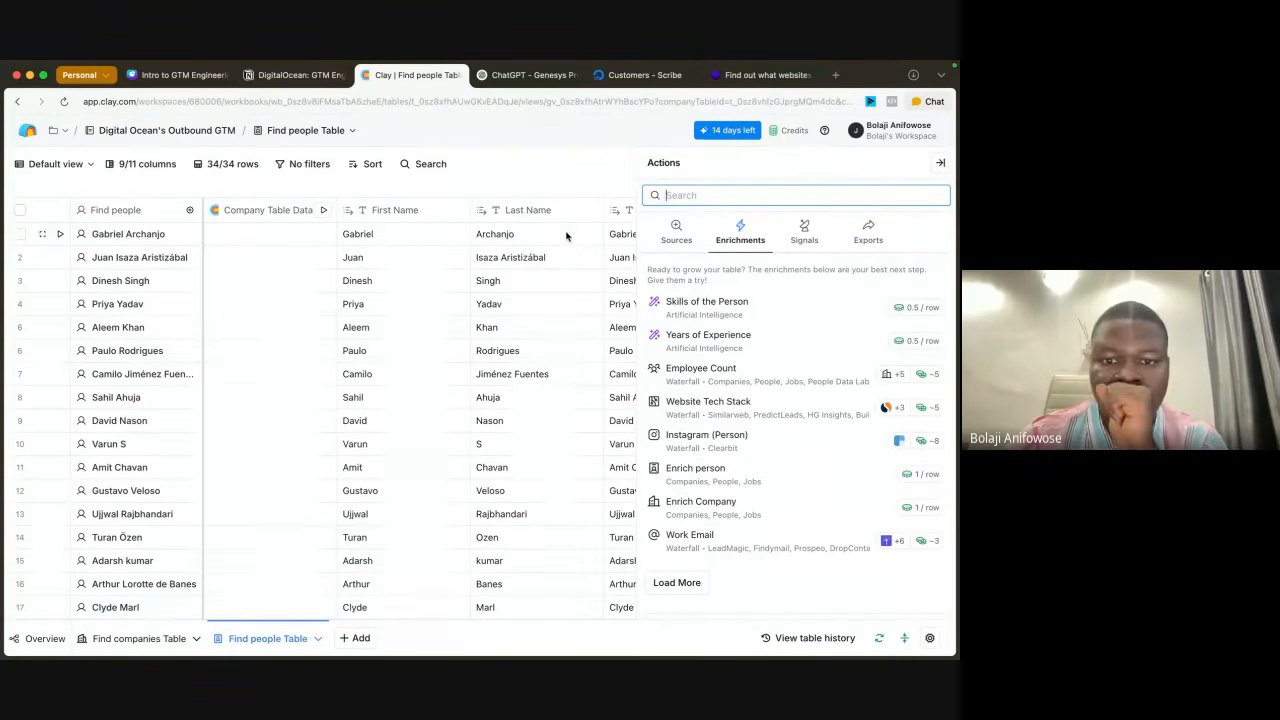
click(938, 166)
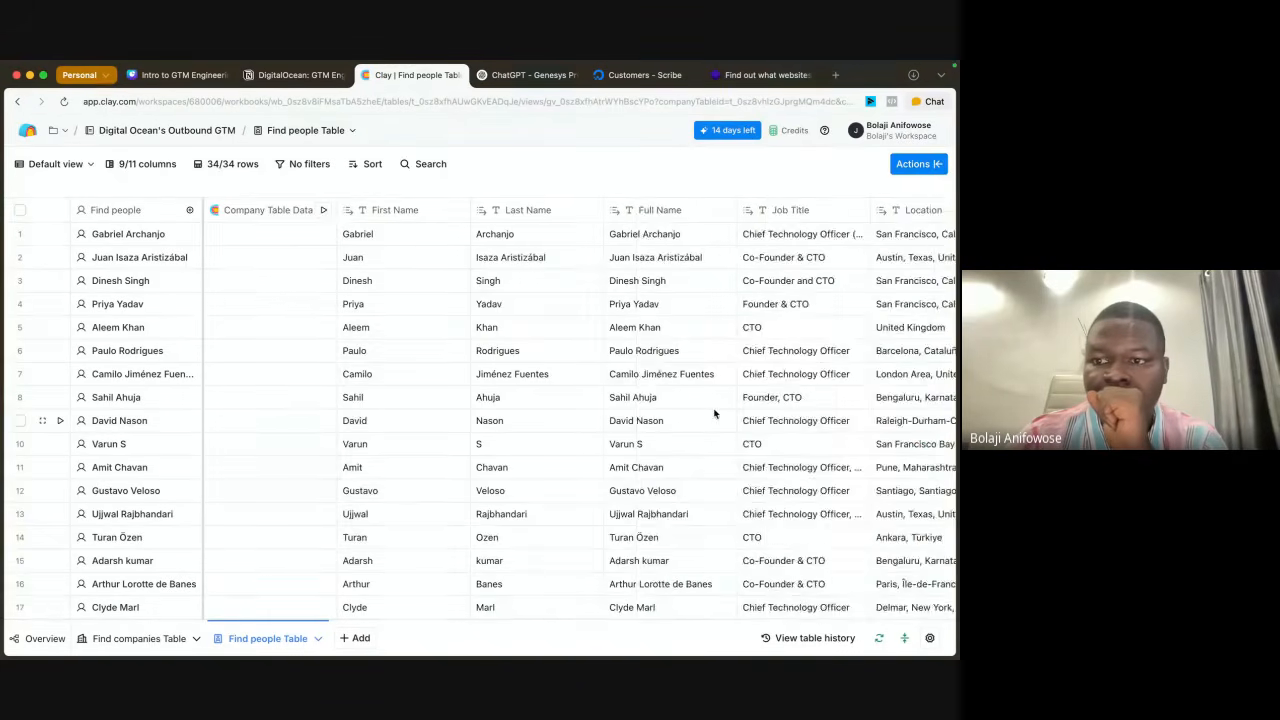
scroll(714, 413, right, 5)
scroll(714, 413, left, 5)
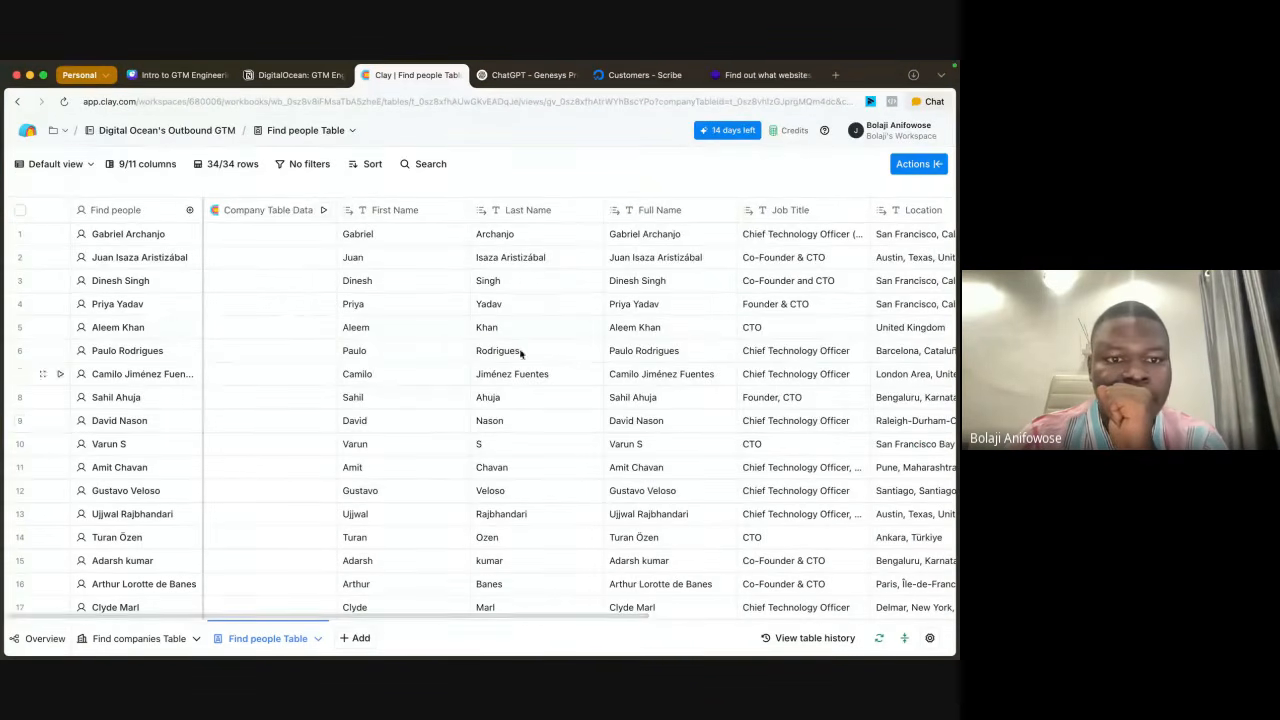
Step: Run the Company Table Data column for the first 10 rows, followed by all rows that haven't run or have errors
click(323, 210)
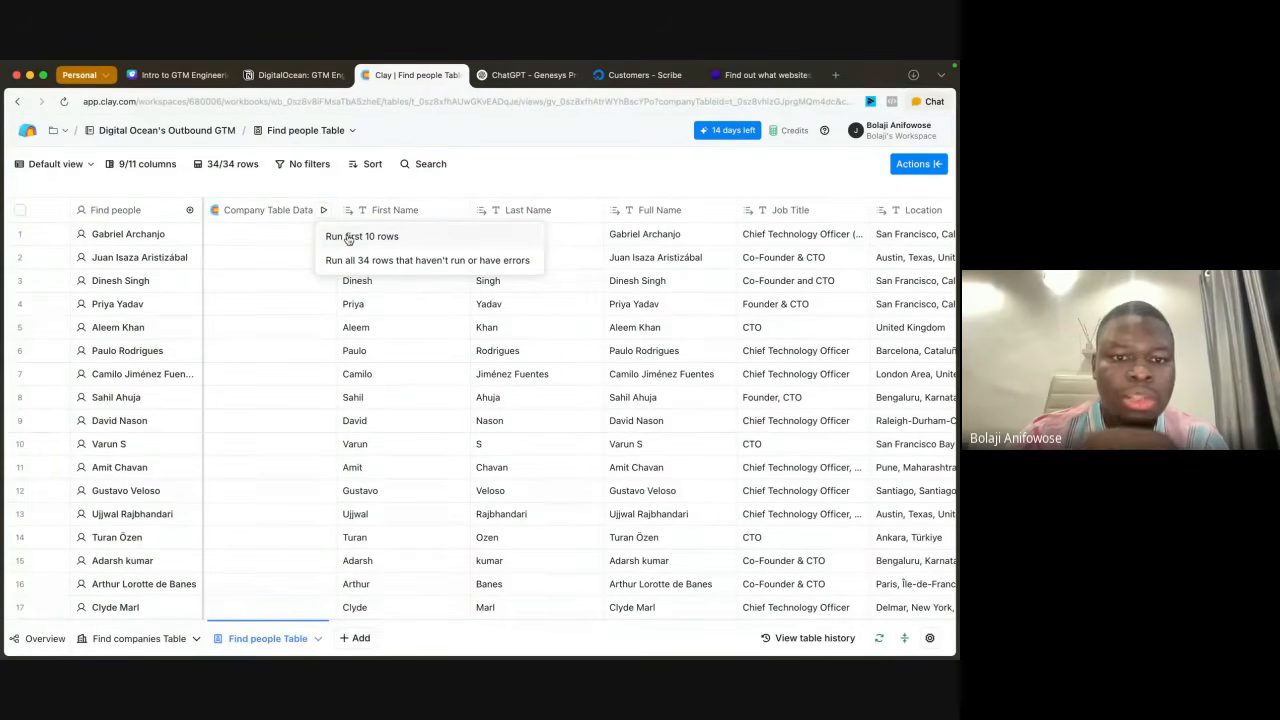
click(348, 236)
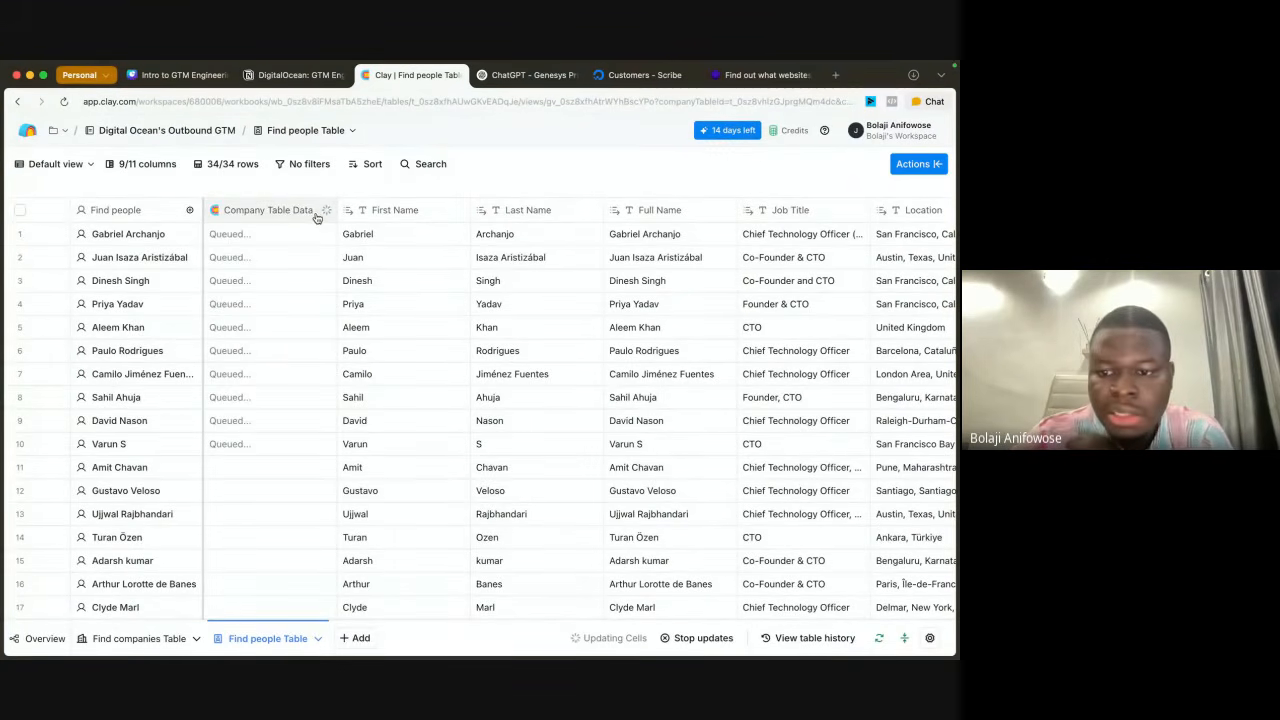
scroll(600, 380, right, 5)
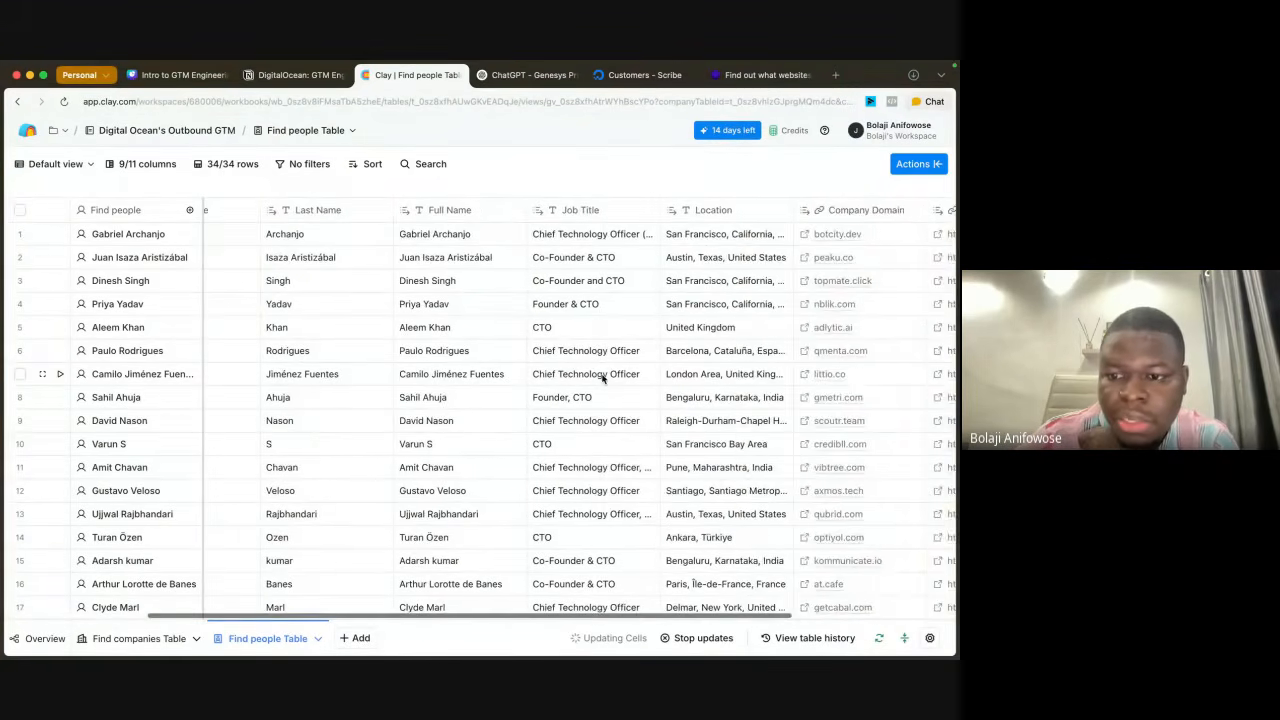
scroll(602, 378, left, 5)
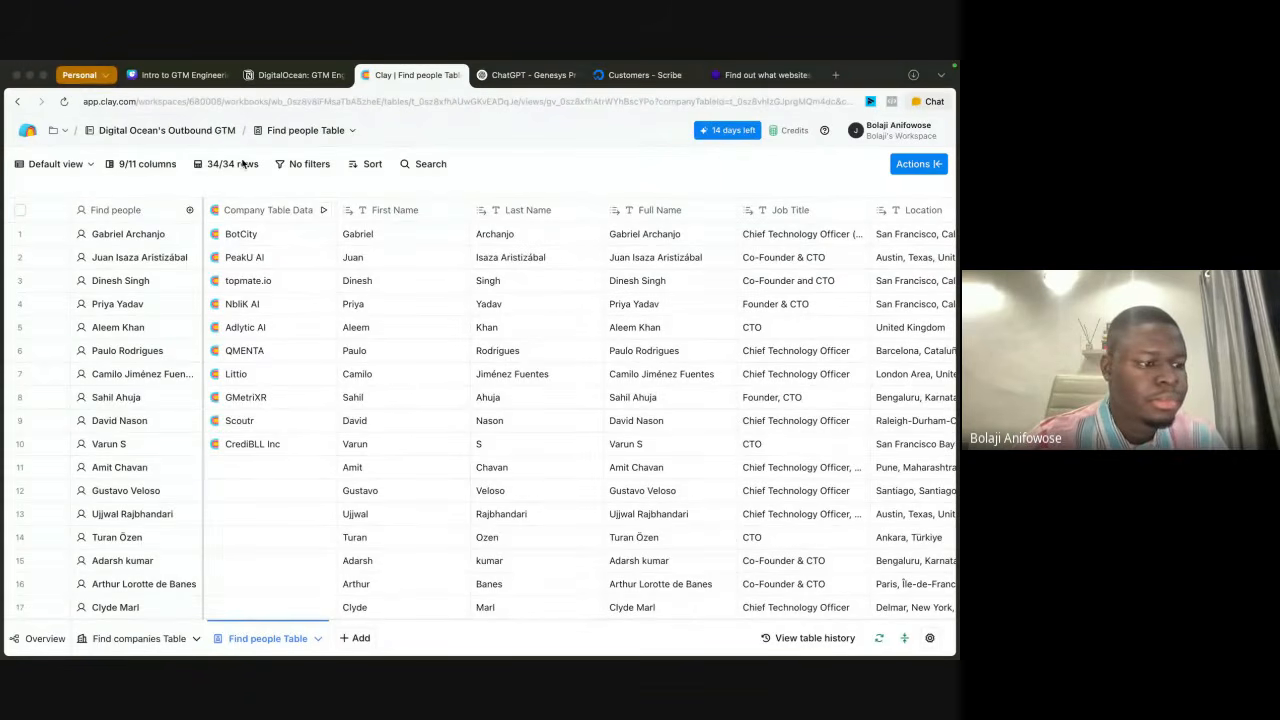
click(323, 212)
click(357, 262)
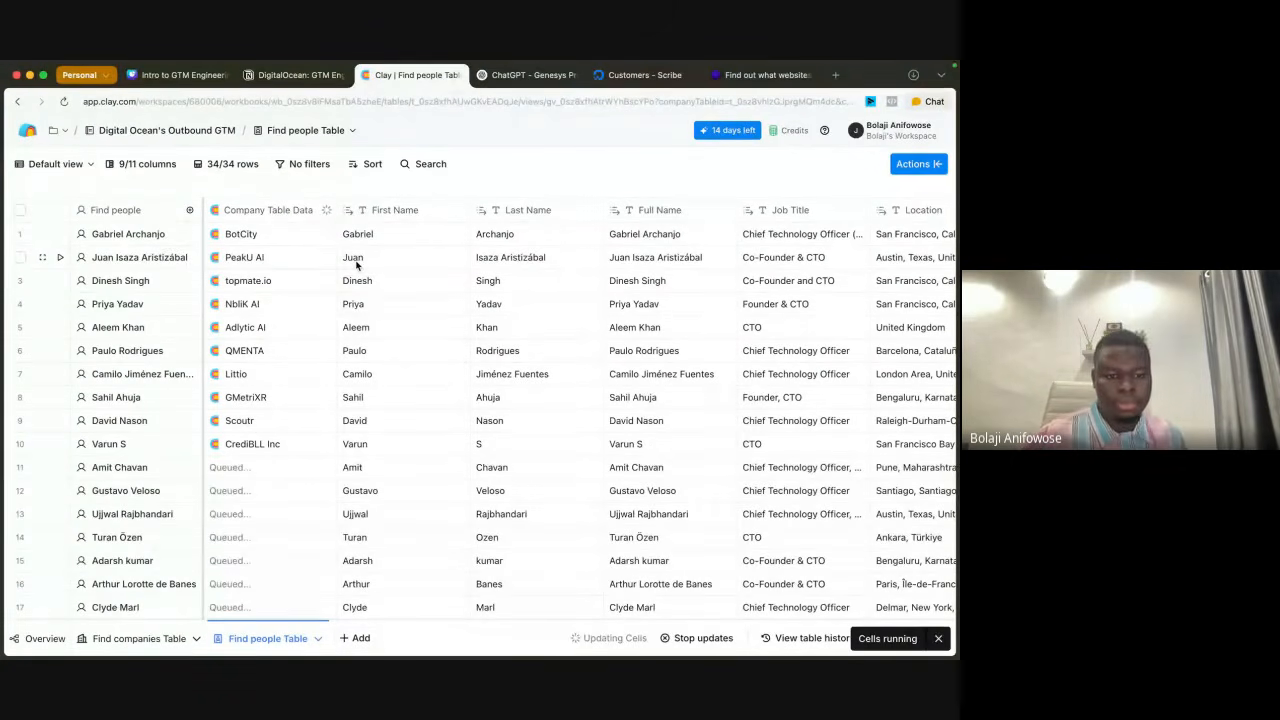
Step: Review the company columns in the Find companies Table and return to the Find people Table
click(131, 638)
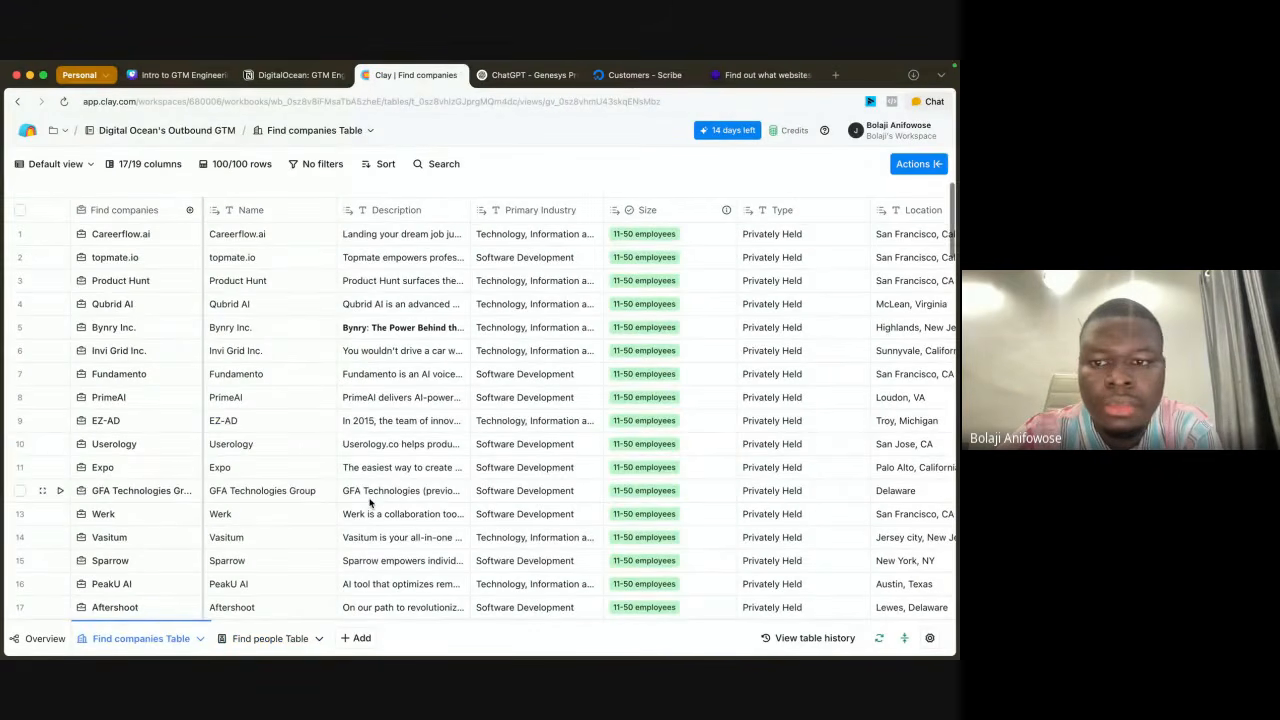
scroll(608, 374, right, 1)
scroll(608, 374, left, 1)
scroll(608, 374, right, 5)
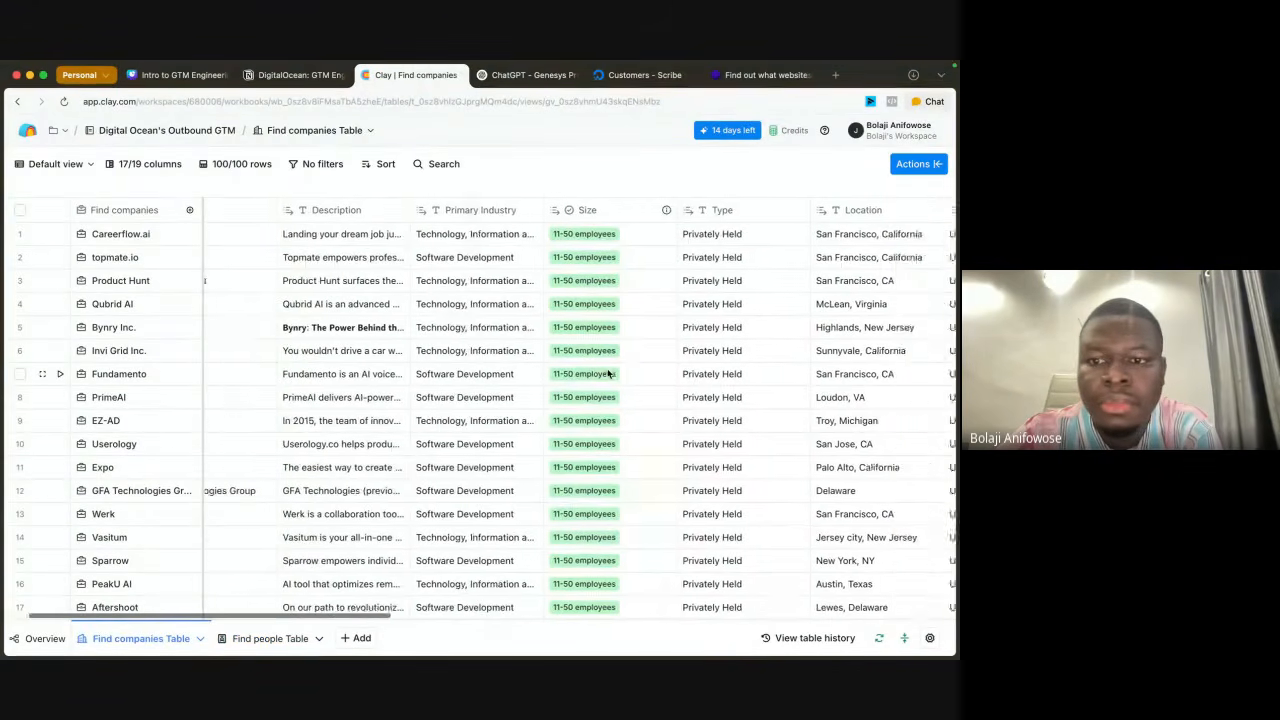
scroll(608, 374, left, 5)
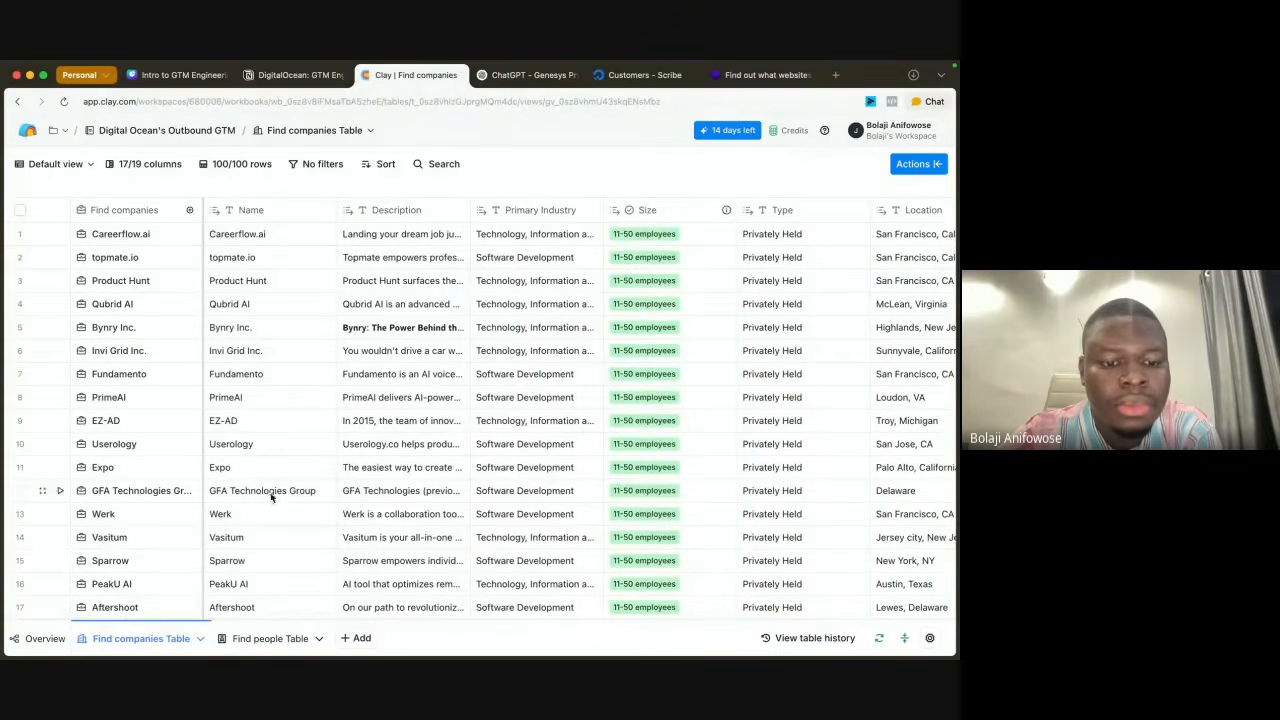
click(257, 636)
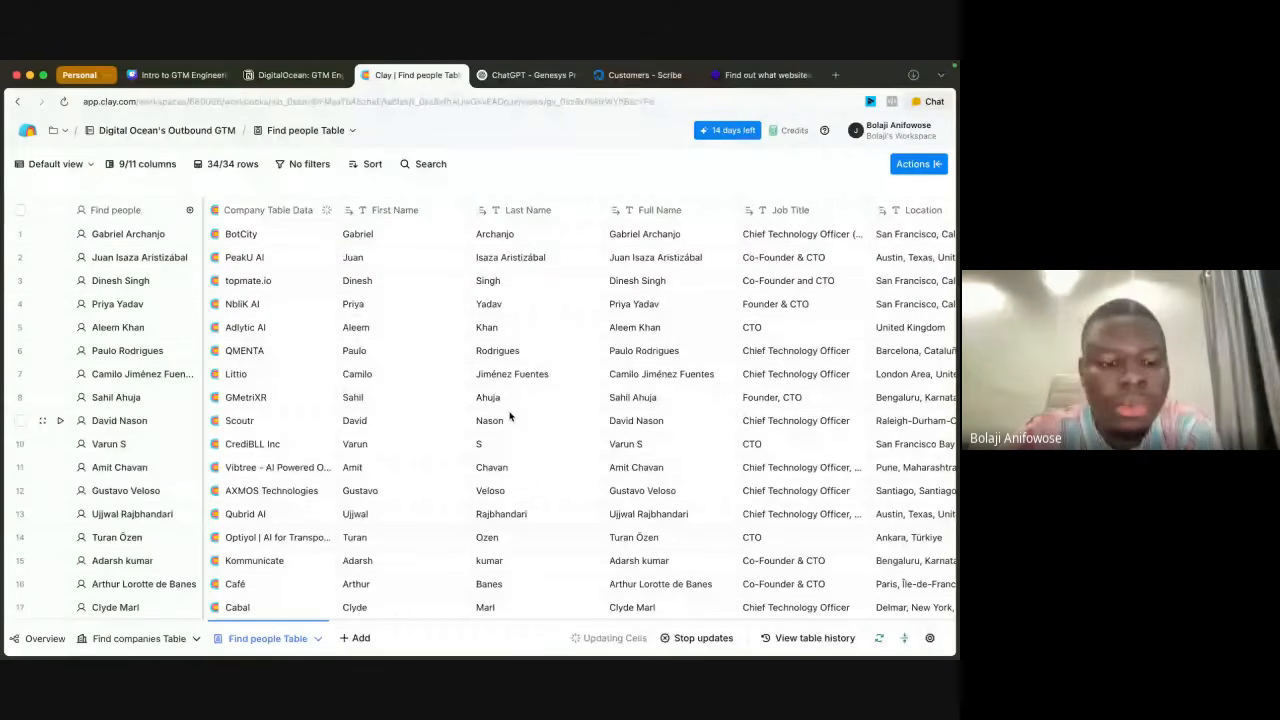
Step: Start a new people search table in the workbook and look through its search criteria
click(356, 638)
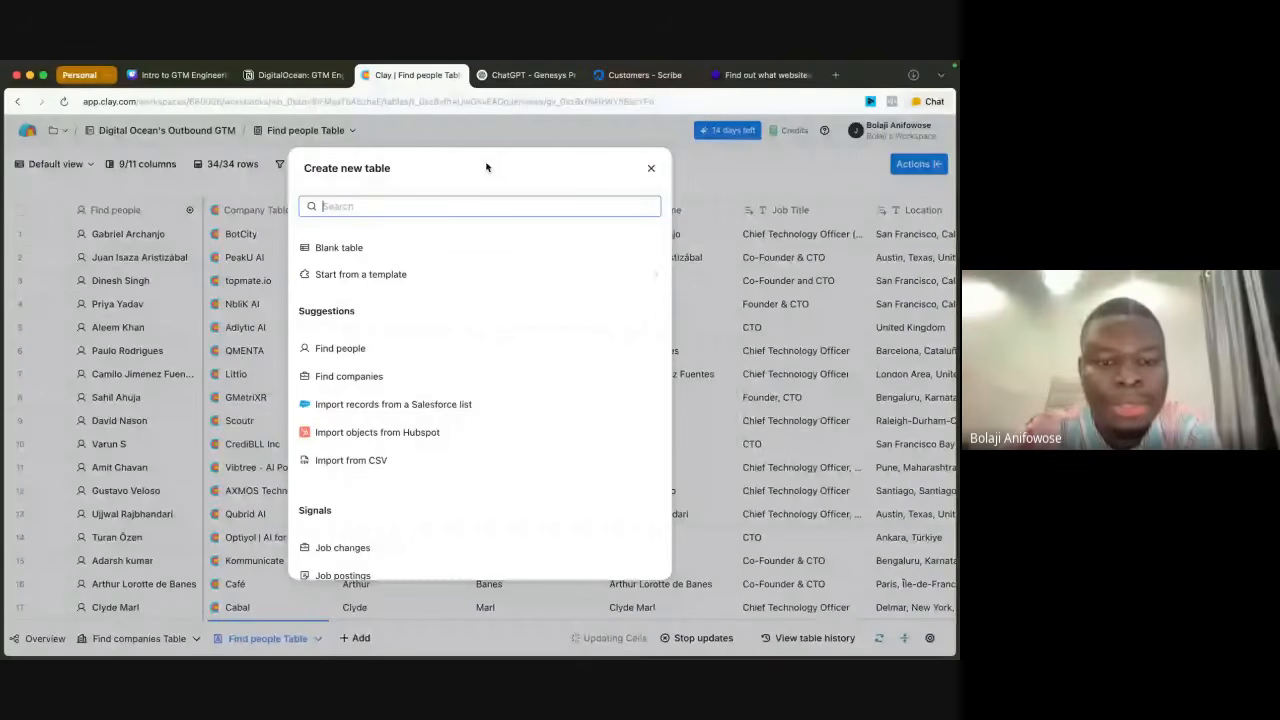
click(341, 349)
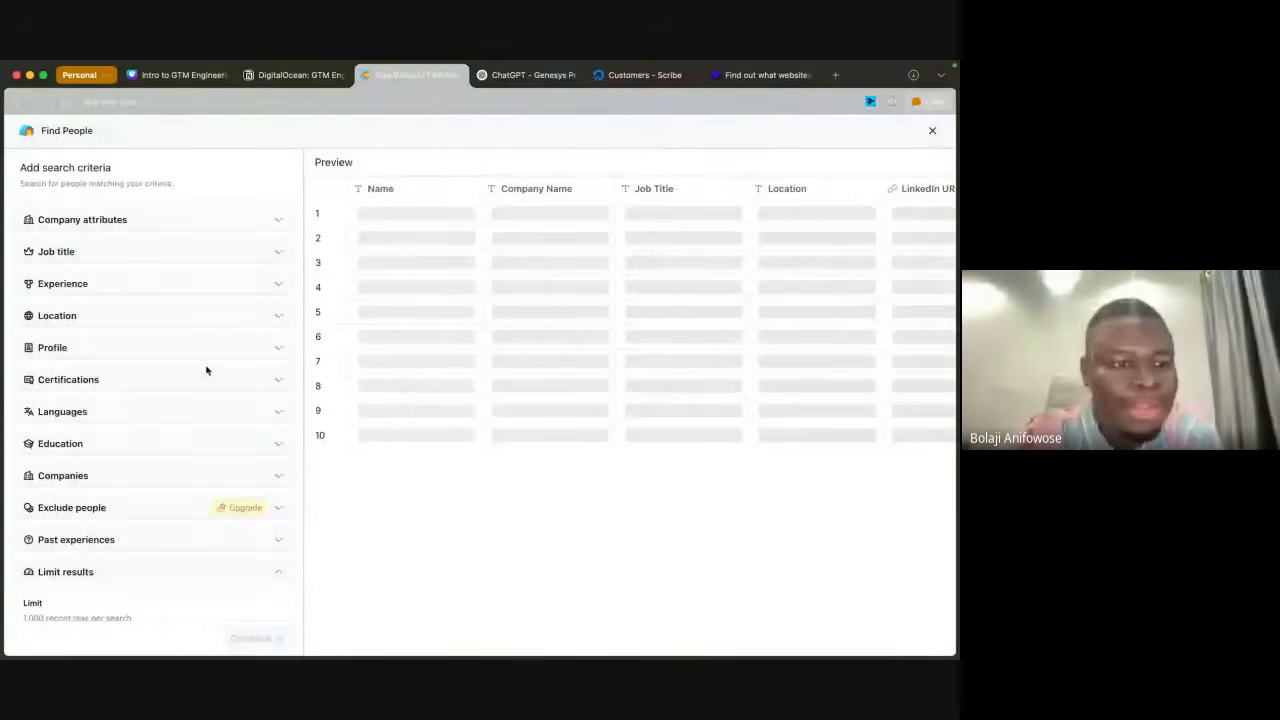
scroll(227, 376, down, 2)
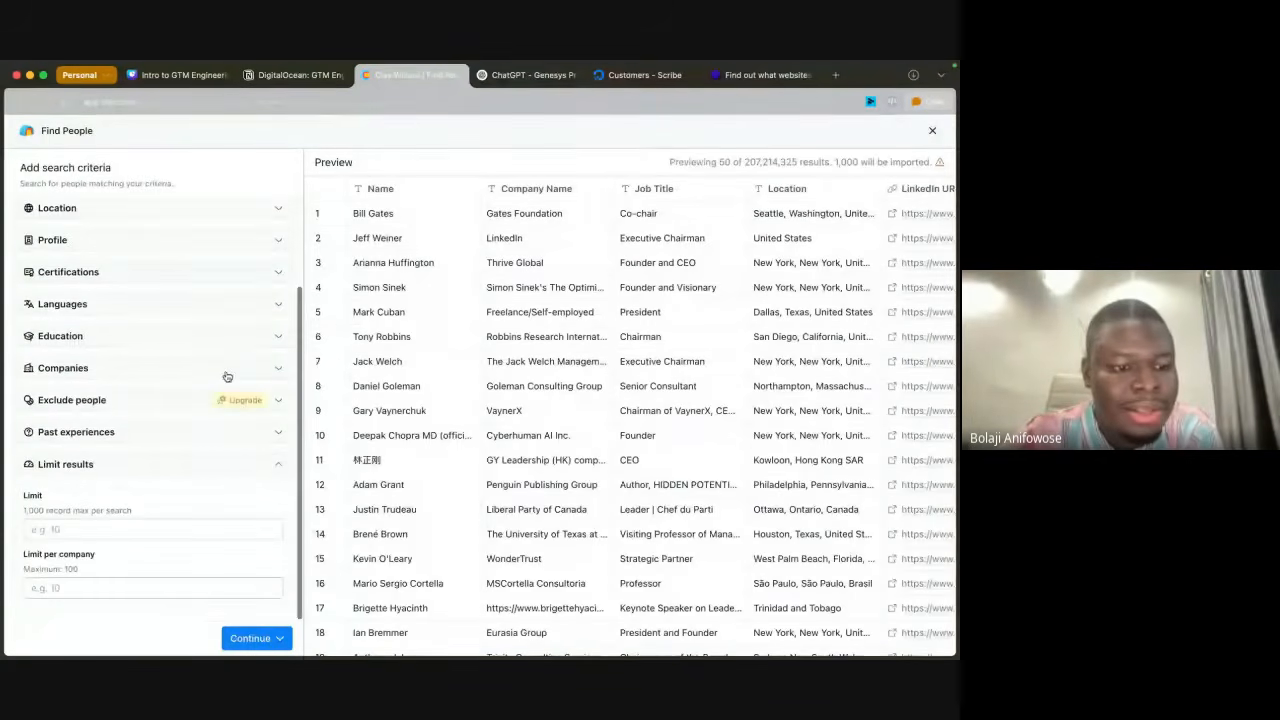
click(181, 468)
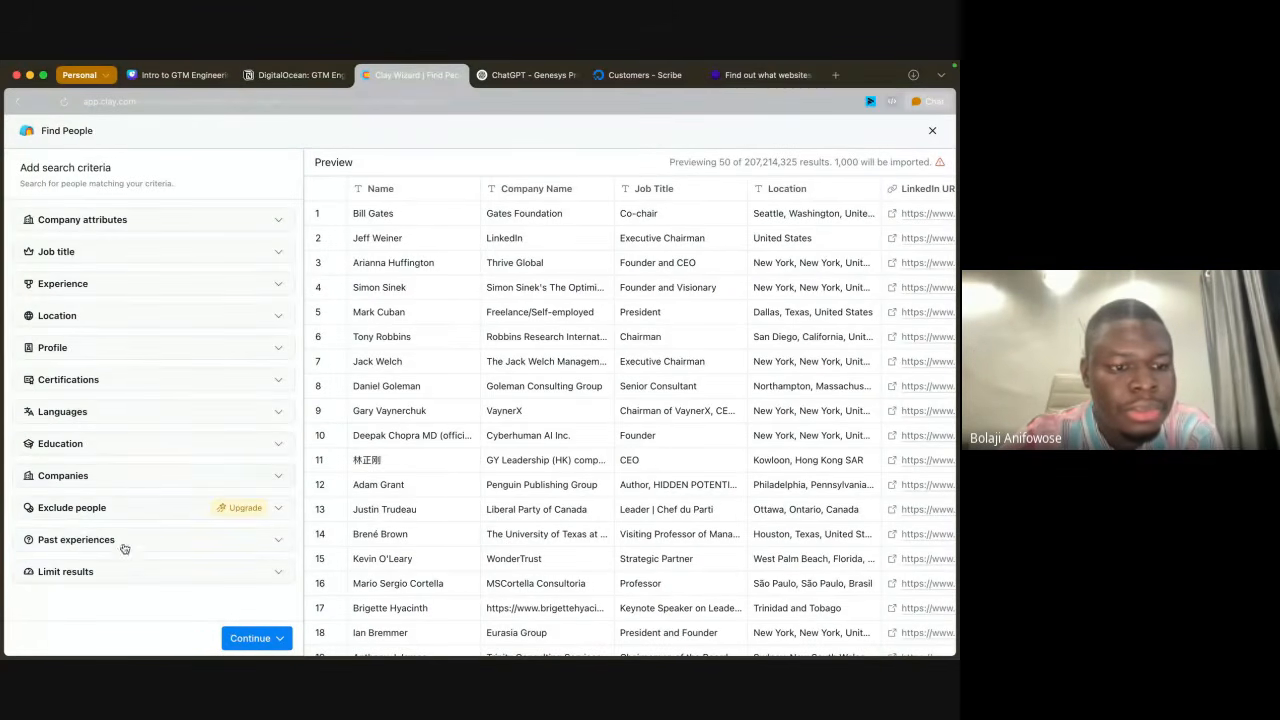
click(185, 222)
click(186, 223)
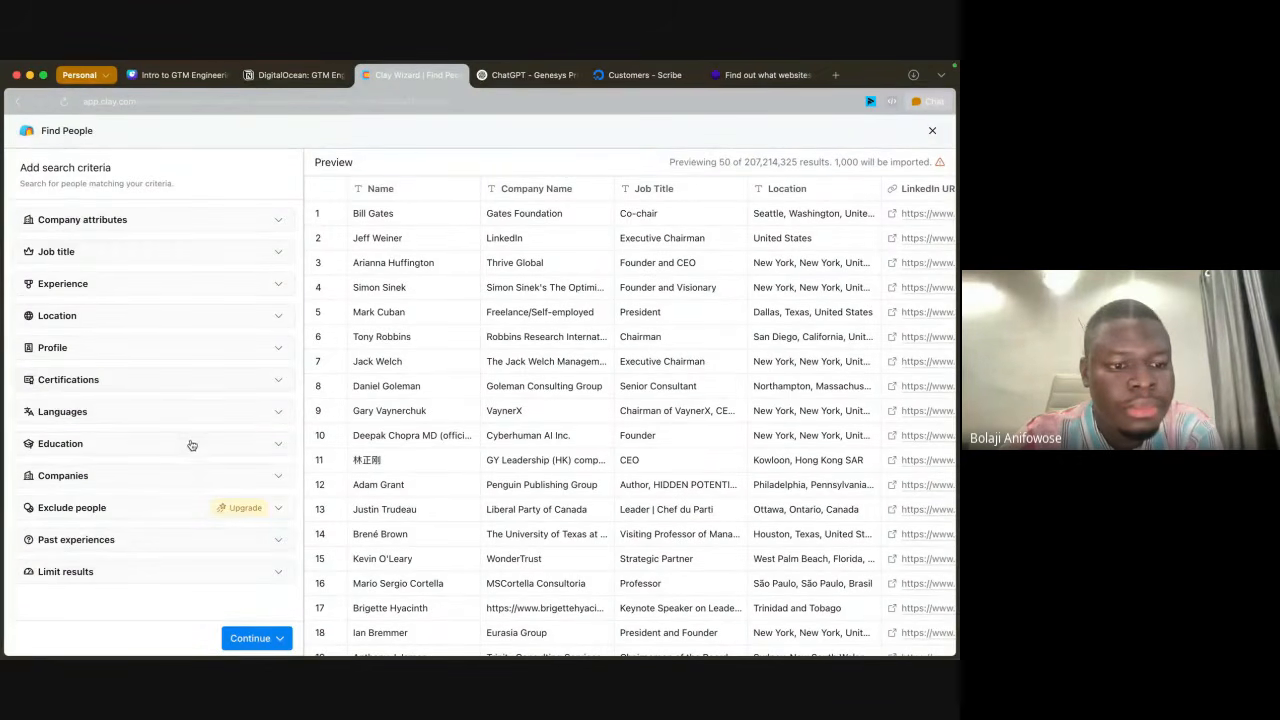
Step: Restrict the people search to companies from the Find companies Table and review the previewed people
click(177, 476)
scroll(178, 468, down, 2)
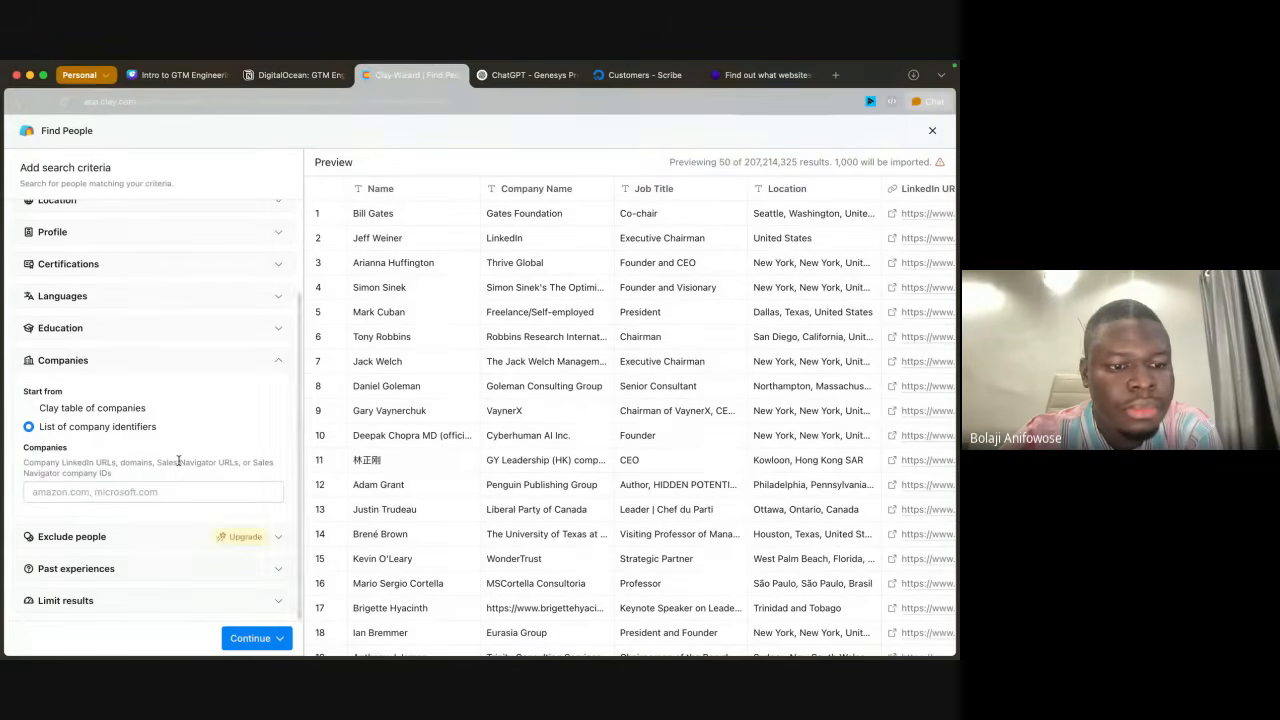
click(96, 412)
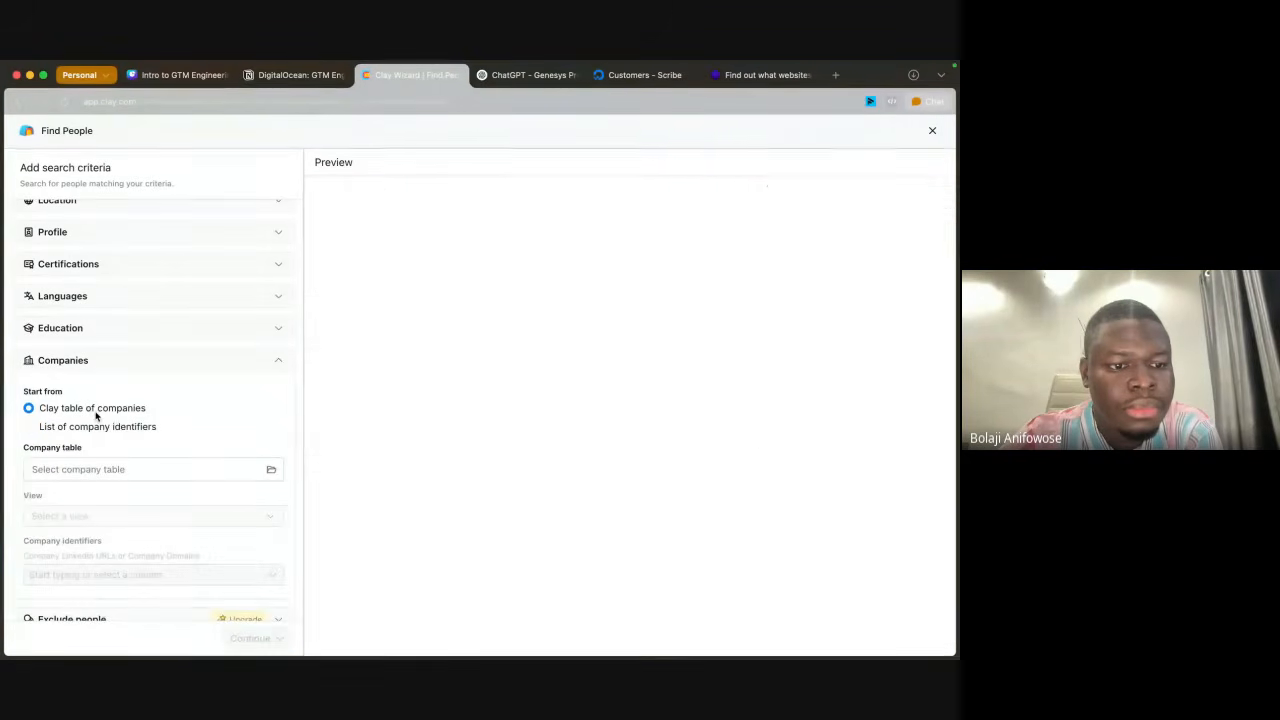
click(153, 478)
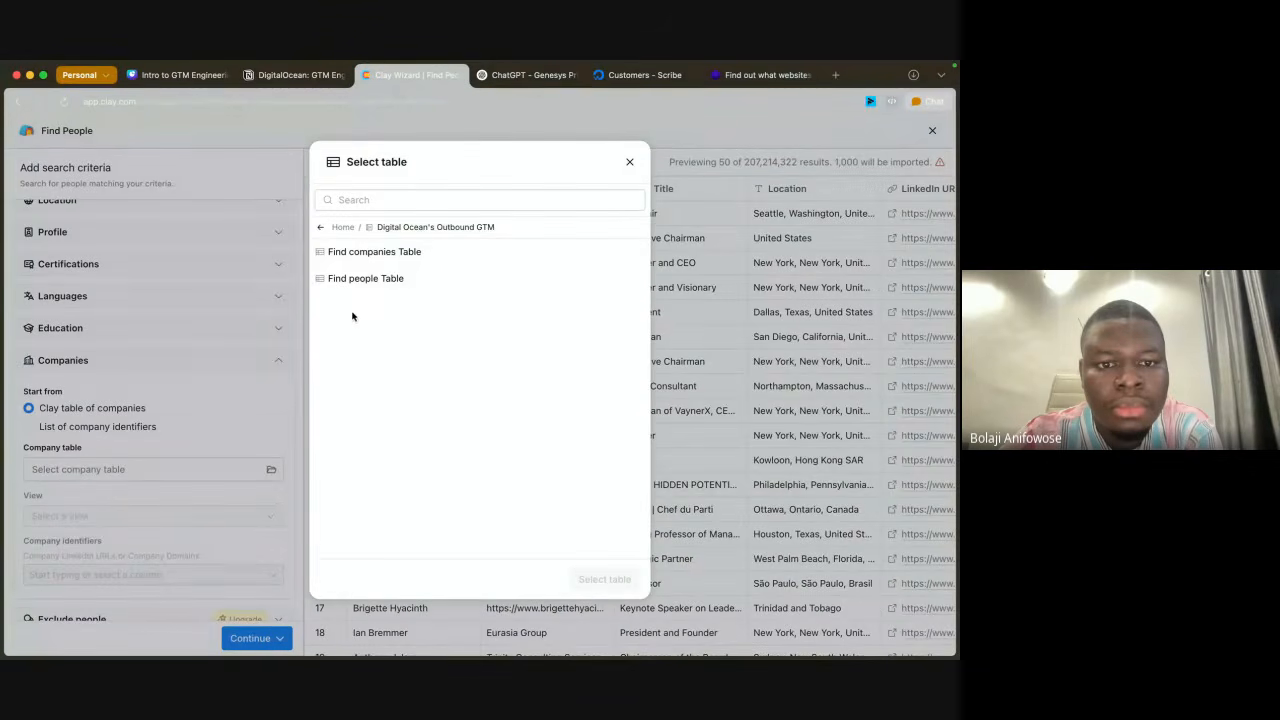
click(371, 258)
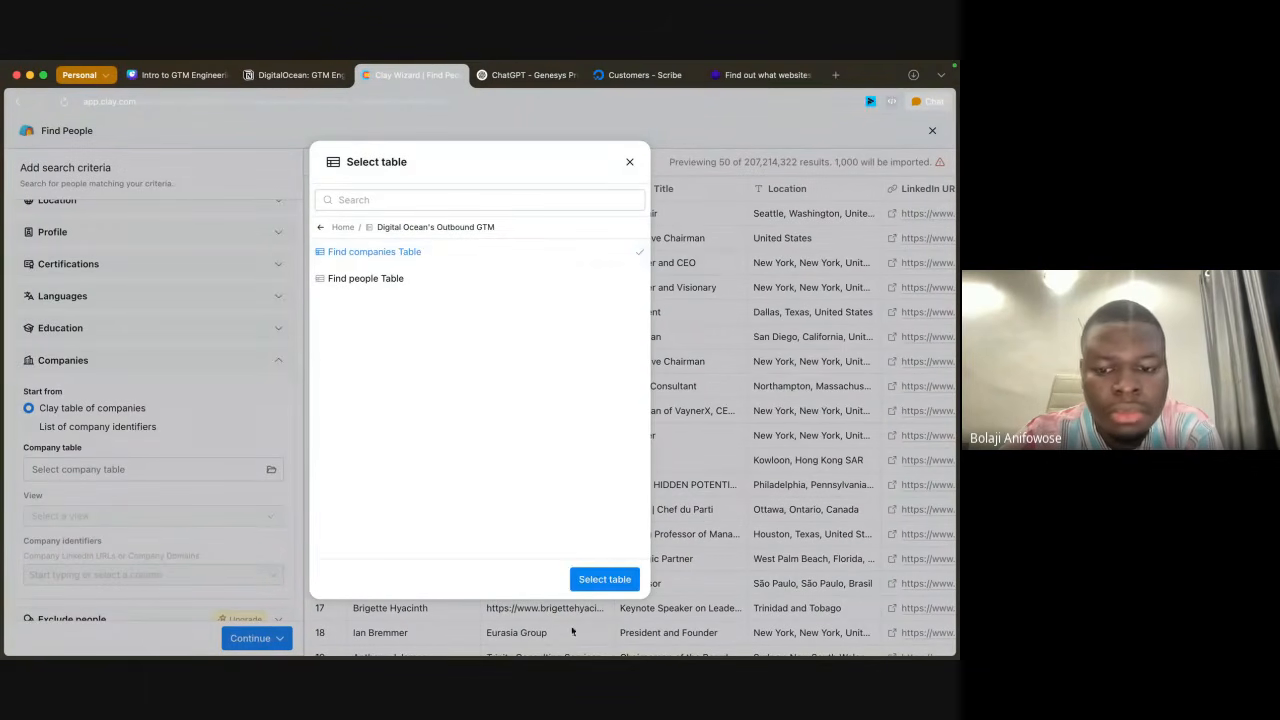
click(603, 582)
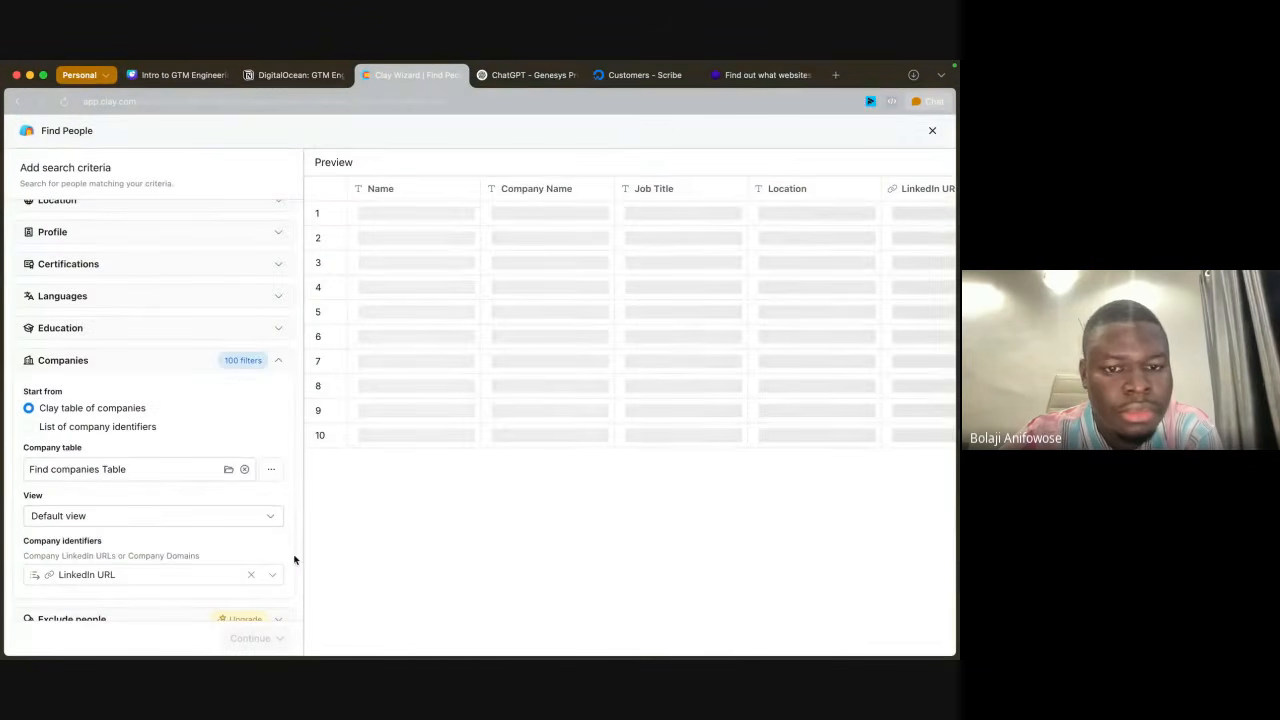
scroll(605, 475, down, 1)
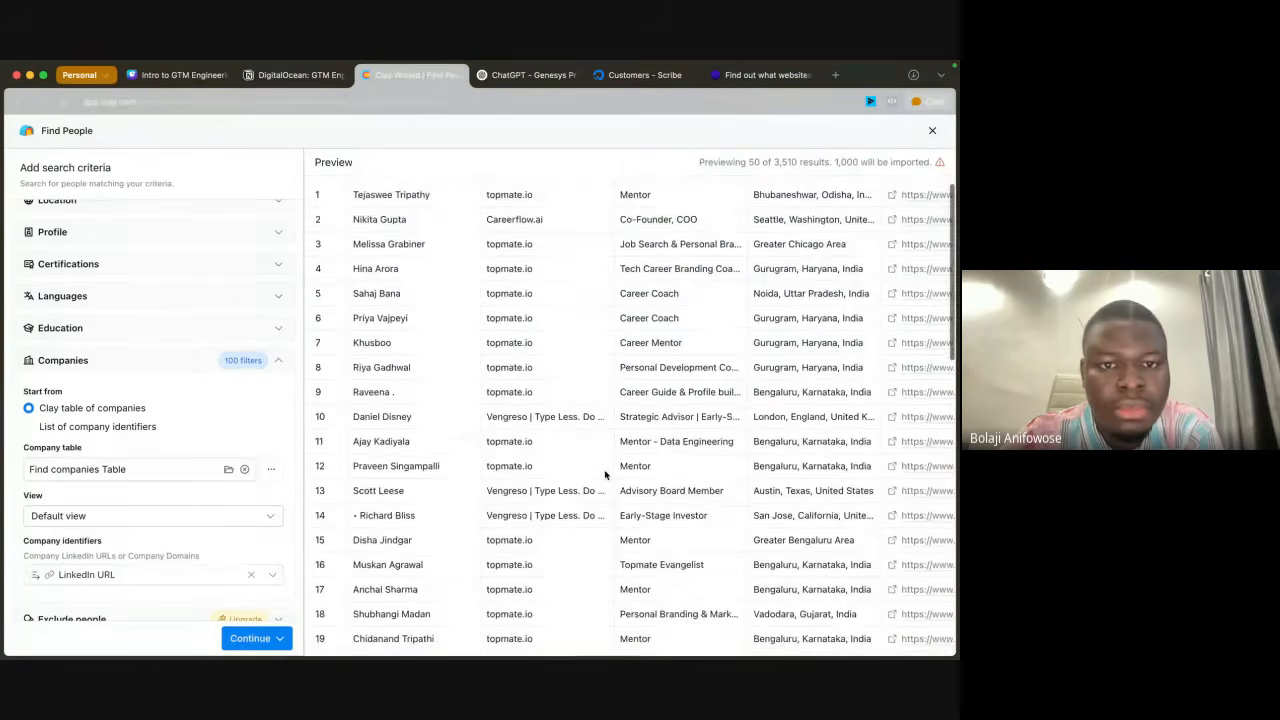
scroll(605, 475, up, 1)
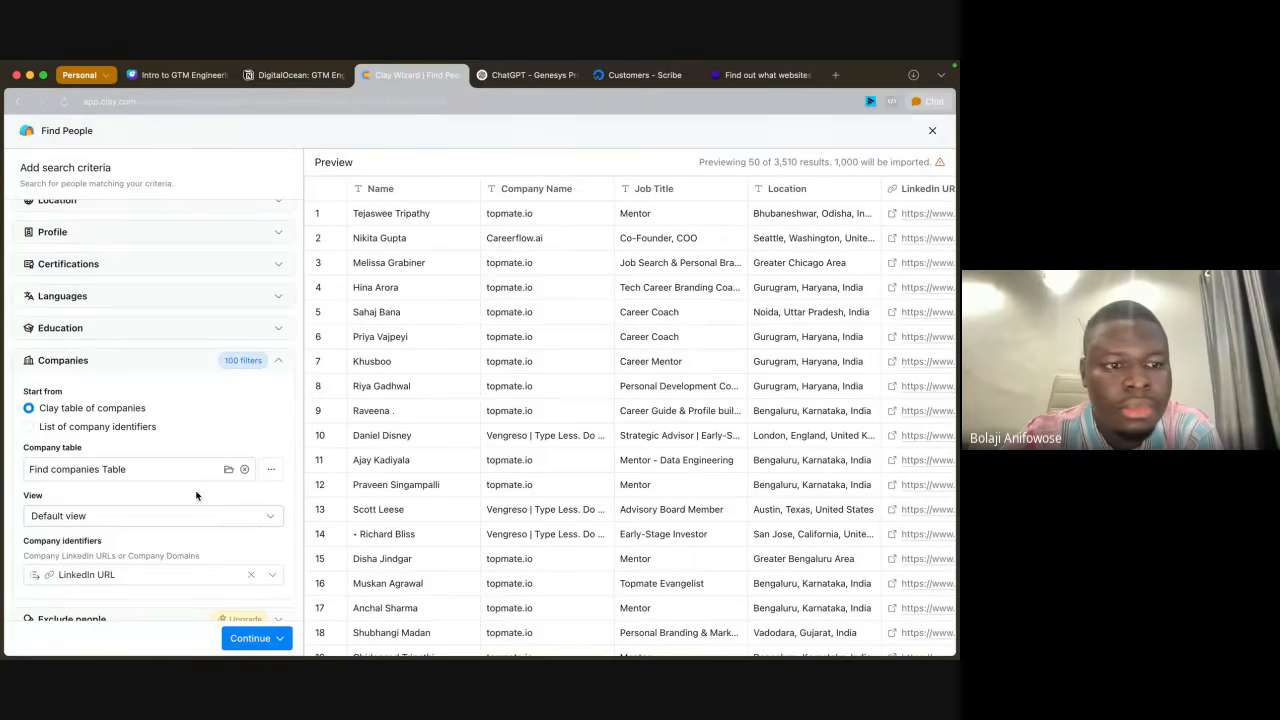
Step: Add CTO to the job titles to include in the people search
scroll(197, 497, up, 5)
click(136, 253)
click(118, 302)
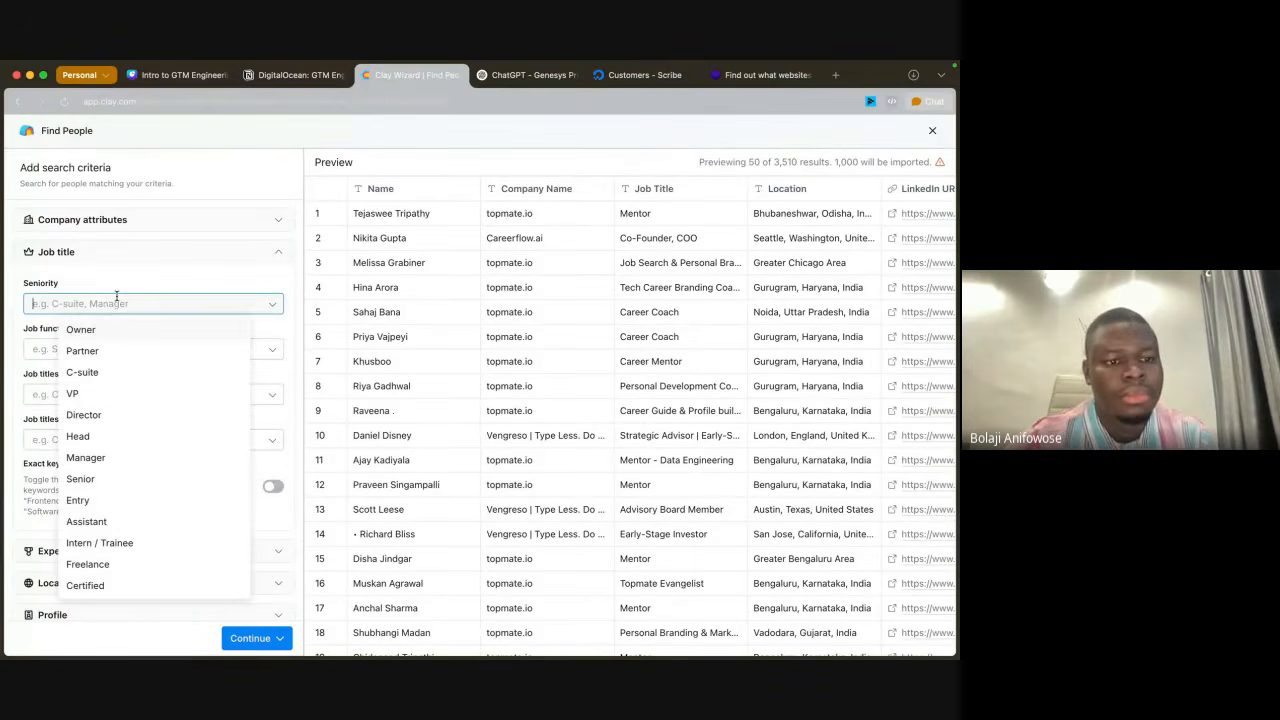
click(102, 290)
scroll(95, 350, down, 1)
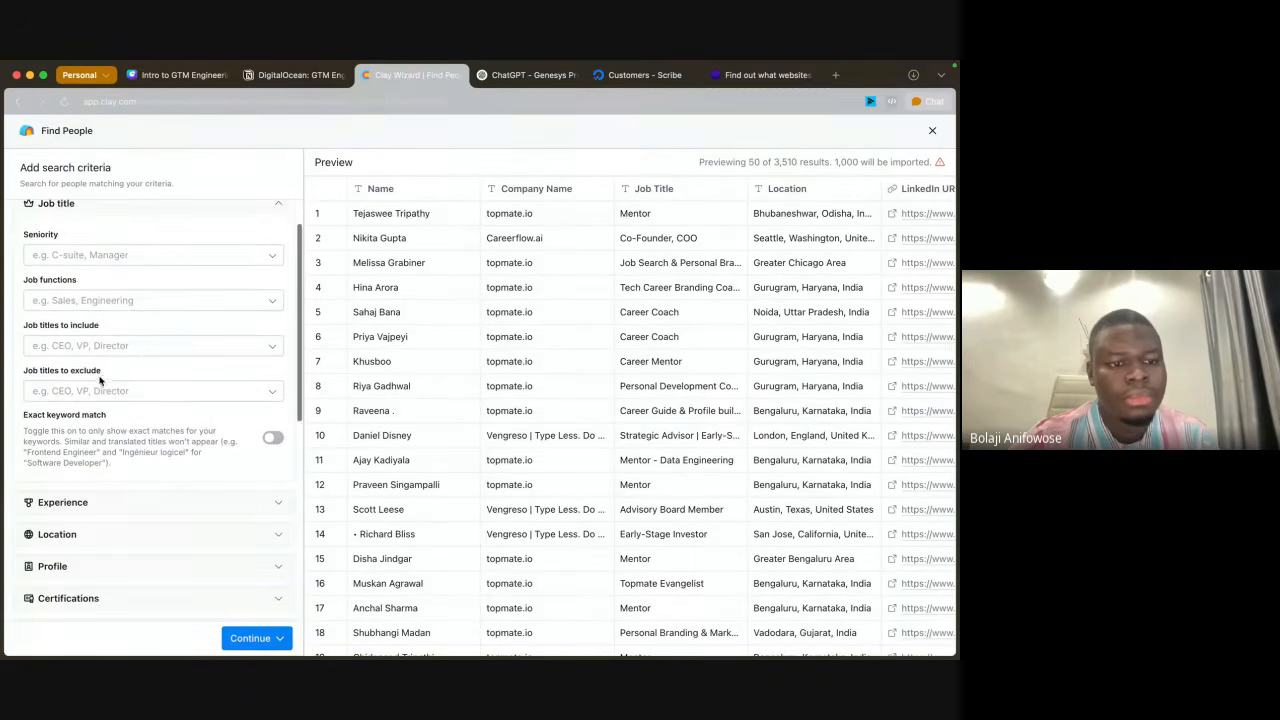
click(90, 345)
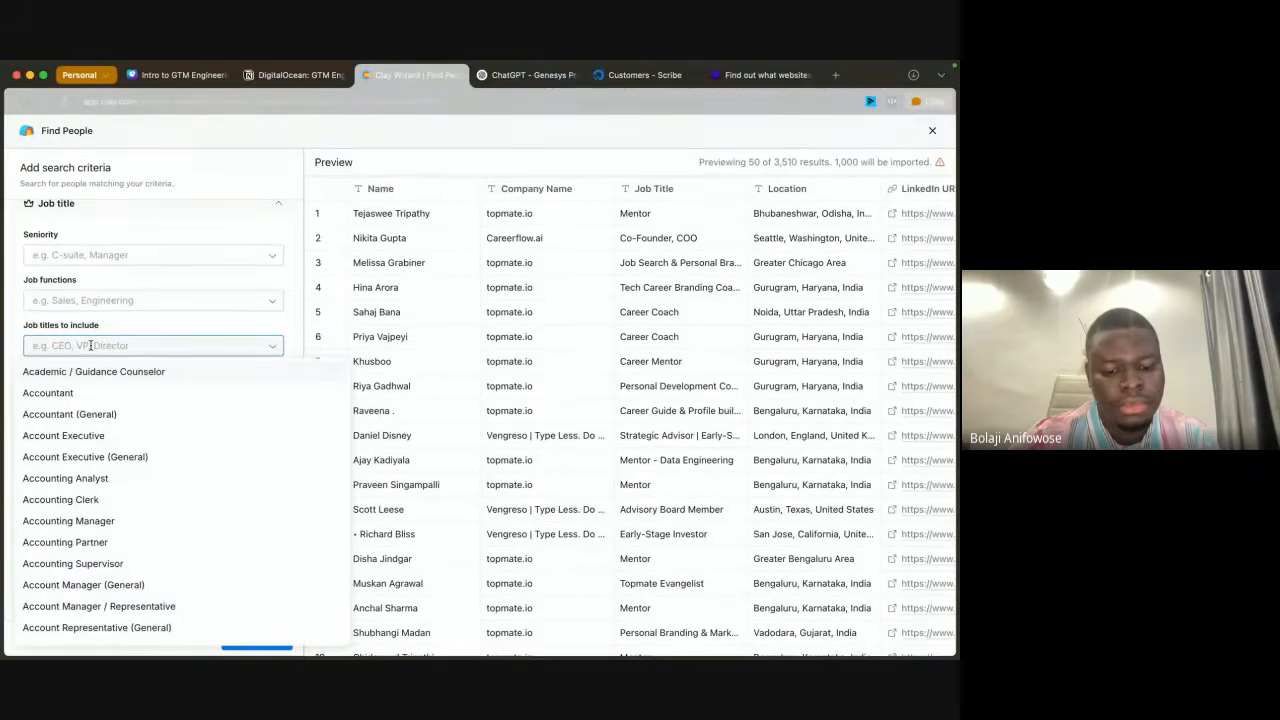
text(CTO)
click(110, 368)
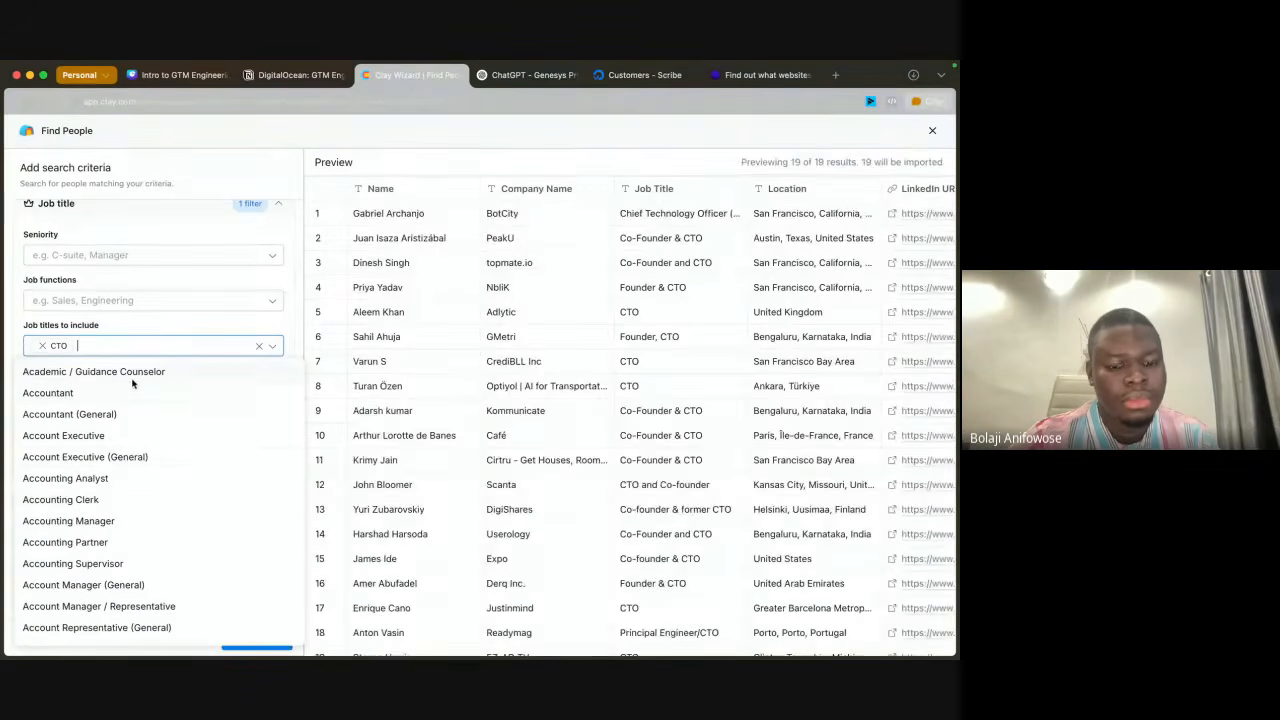
Step: Add Chief Technology Officer to the job titles to include
text(Chief)
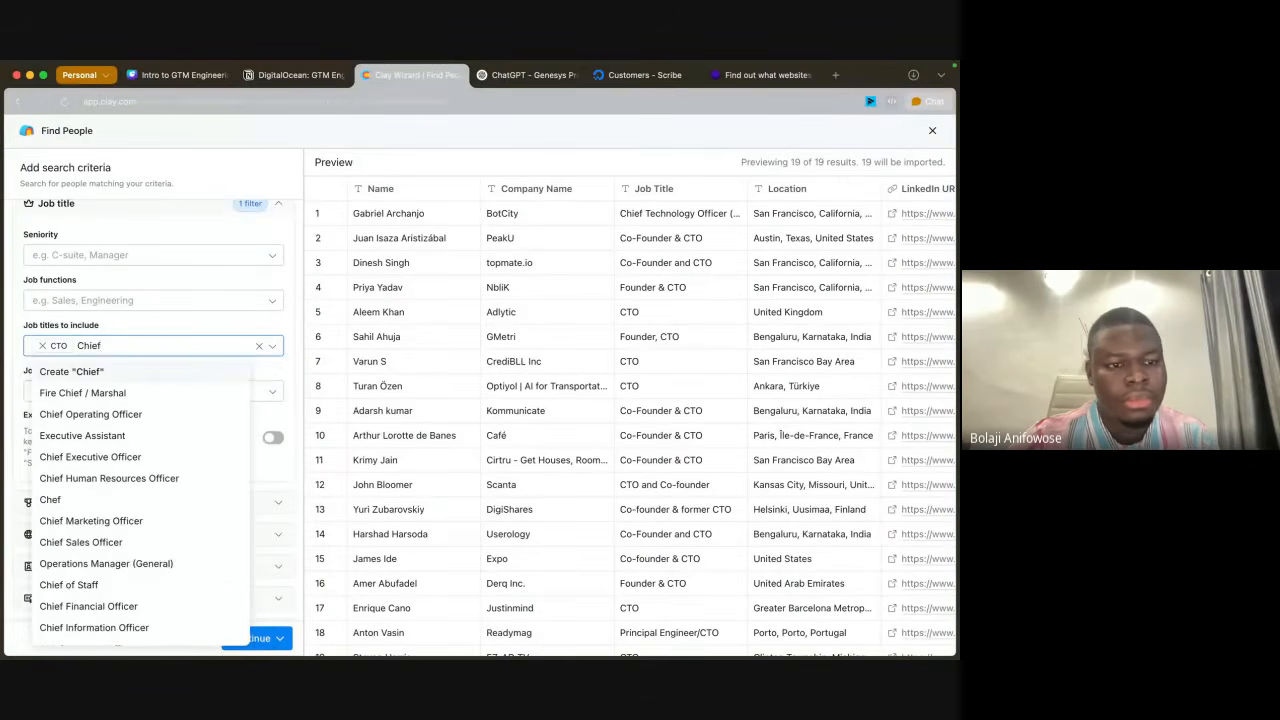
text( tech)
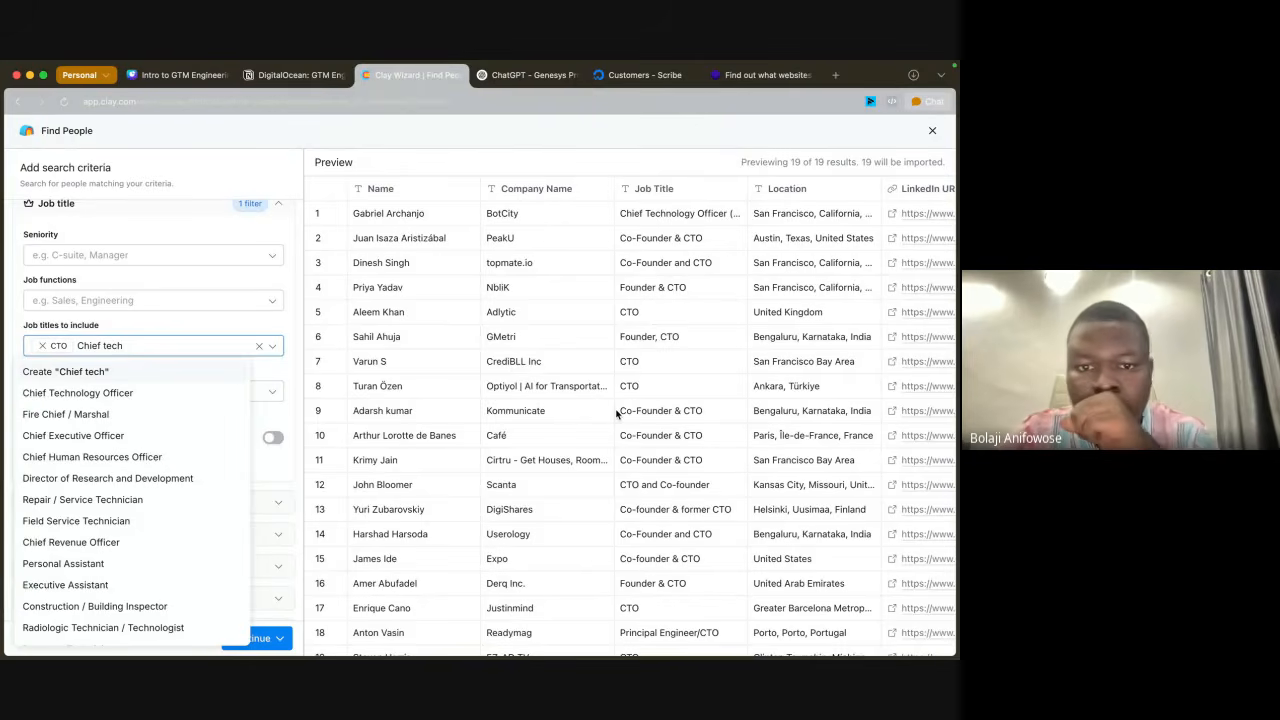
click(160, 394)
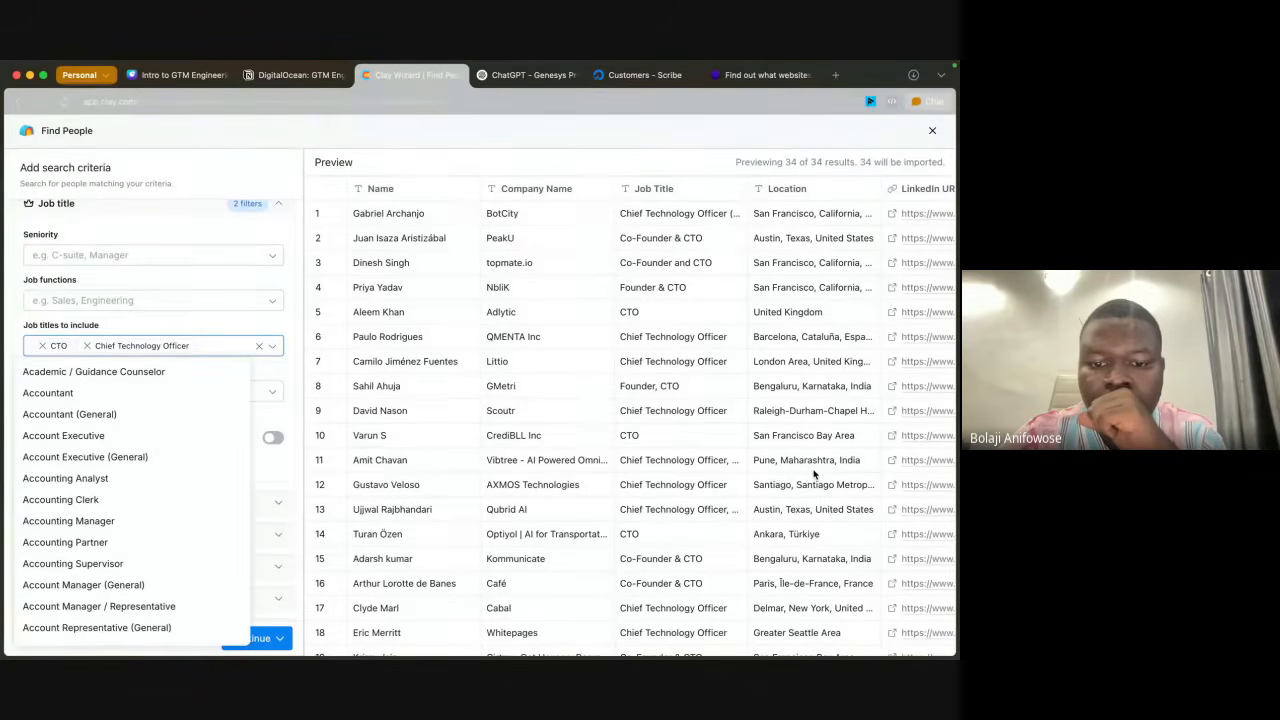
click(168, 326)
Step: Review the previewed people, import them into a new table, and close the Actions pane
scroll(570, 517, down, 5)
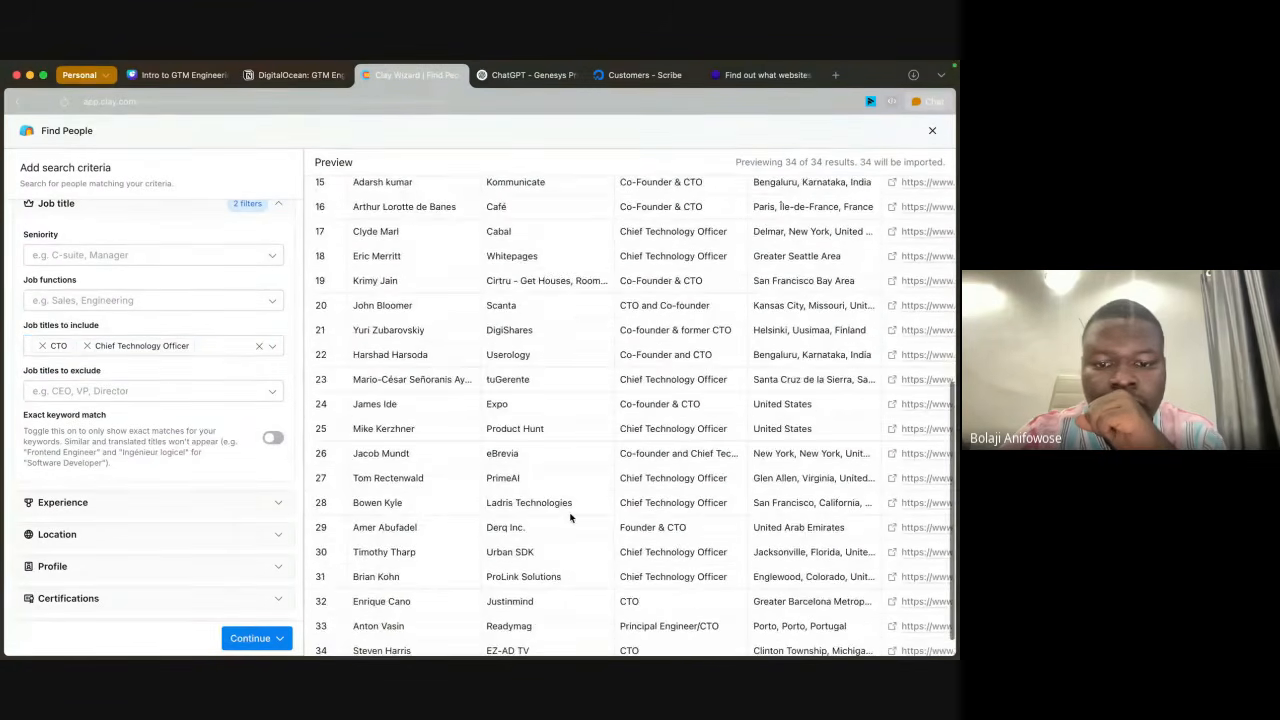
scroll(570, 517, up, 5)
click(277, 639)
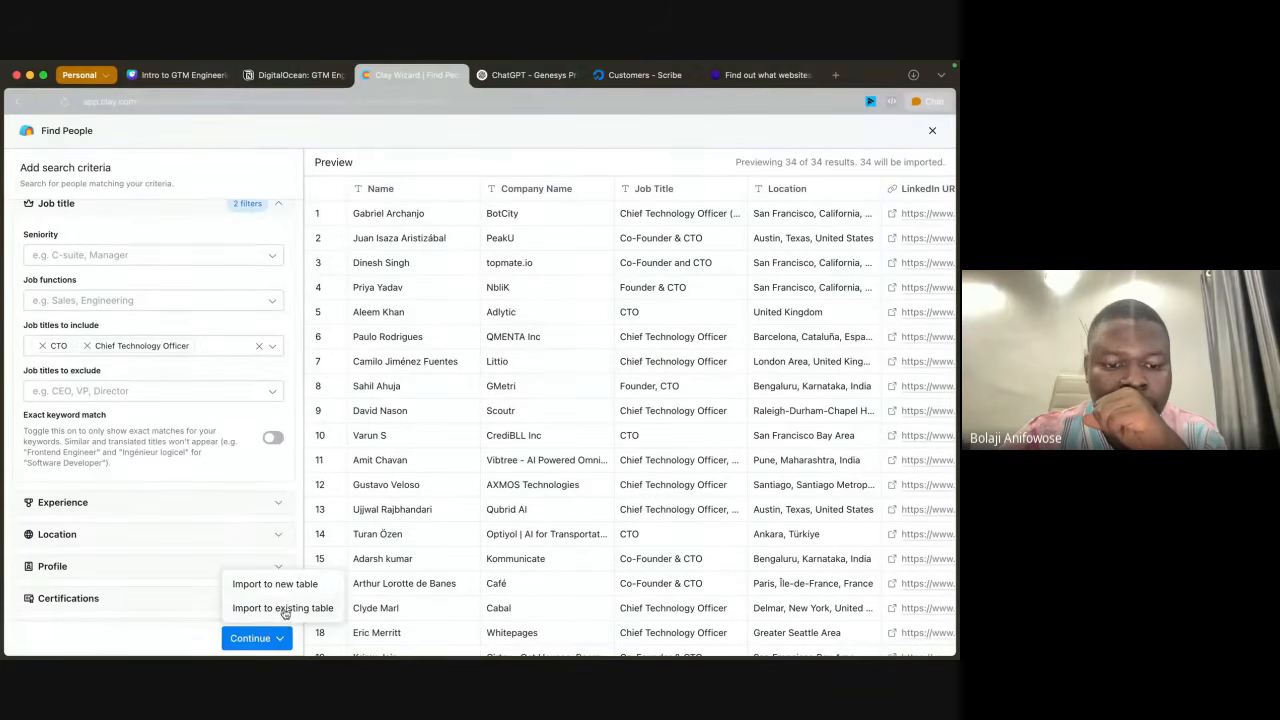
click(285, 588)
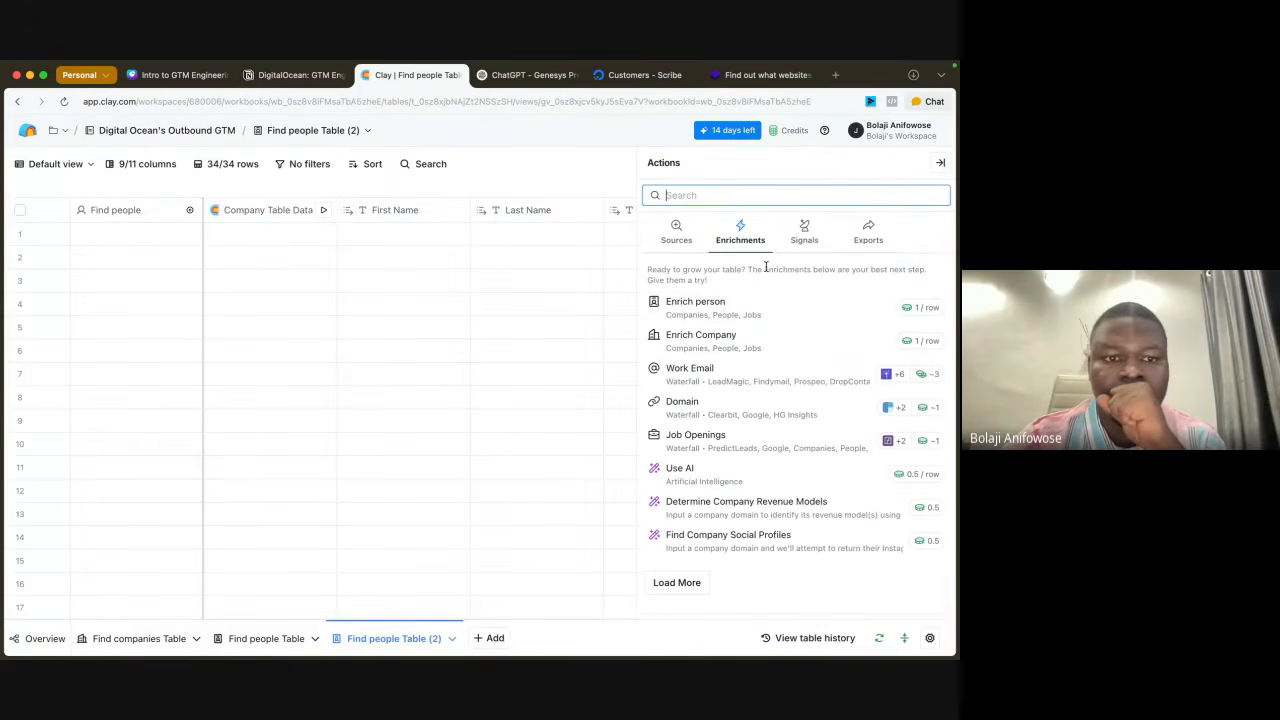
click(940, 165)
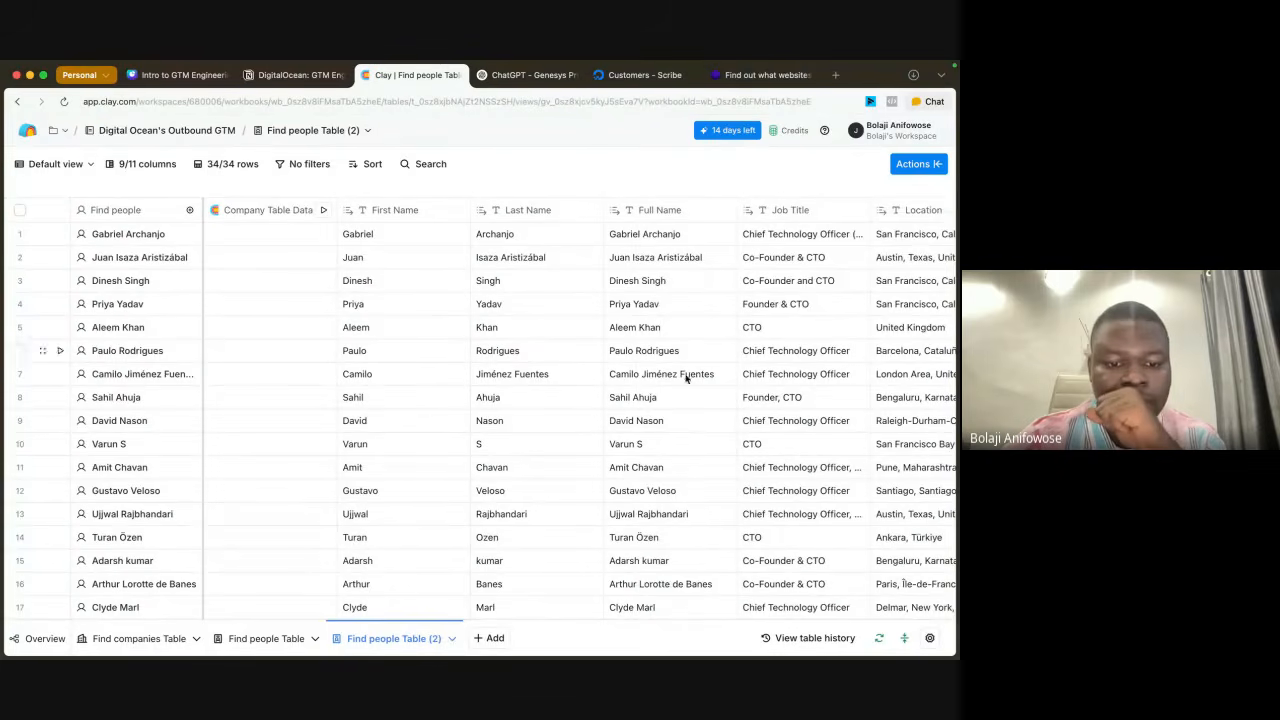
Step: In the original Find people Table, add the Cloud Solution field from BotCity's company data as a text column and close the cell details
click(272, 642)
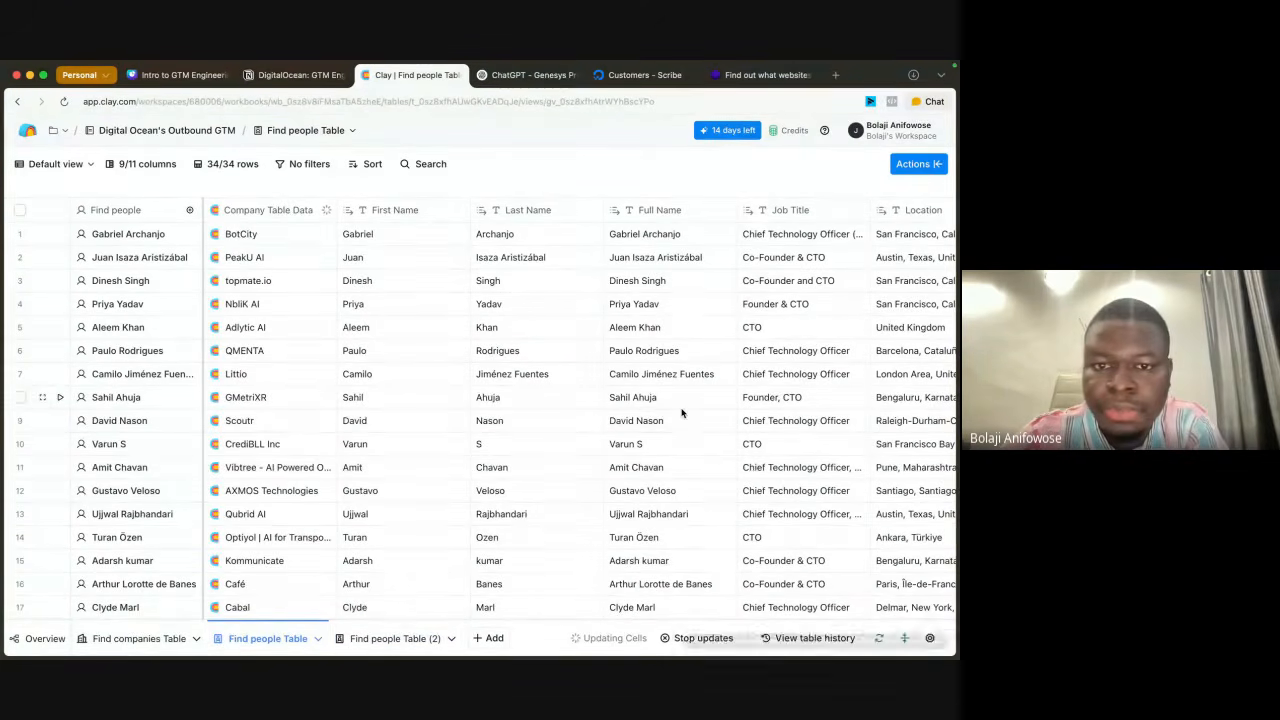
scroll(682, 412, right, 10)
scroll(682, 412, left, 10)
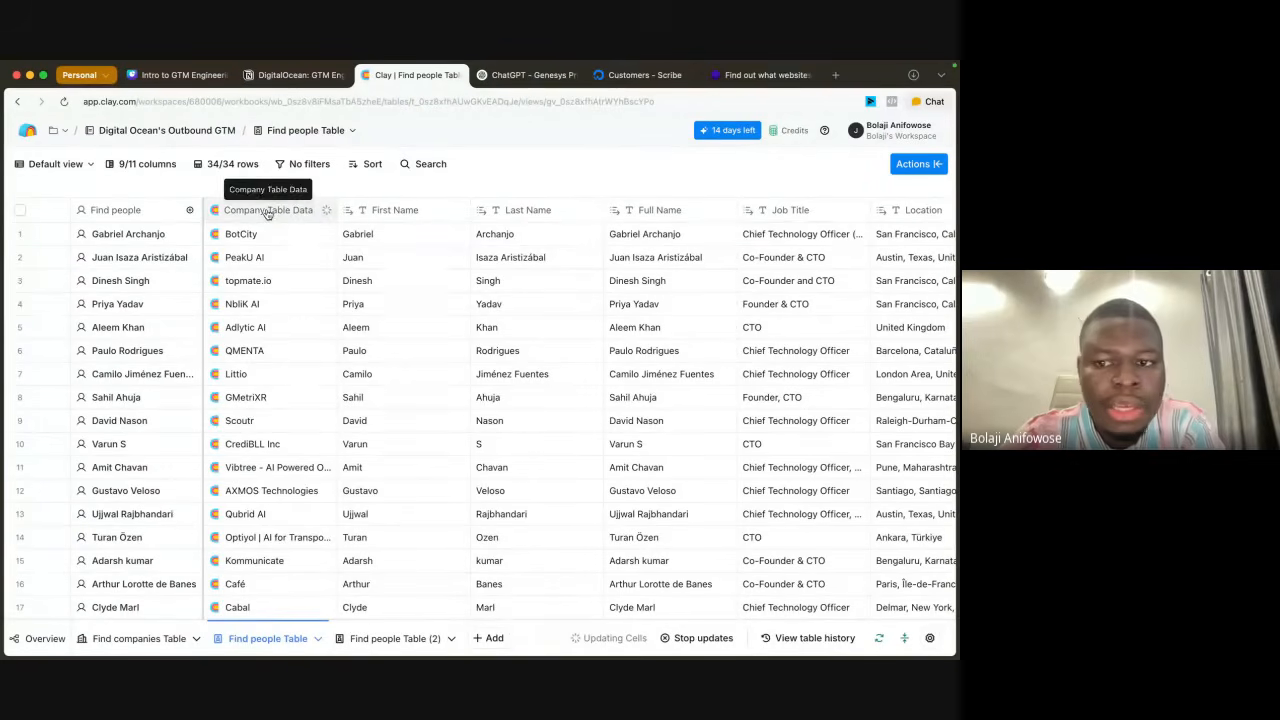
click(249, 237)
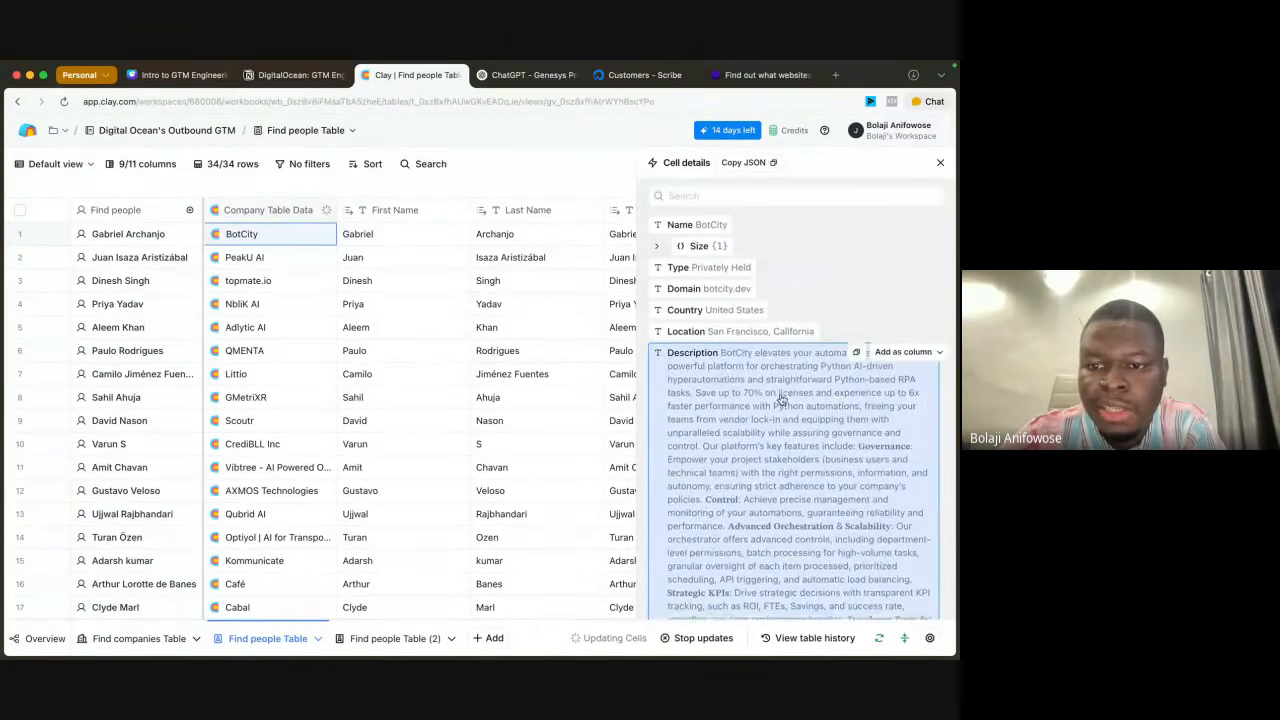
scroll(782, 398, down, 3)
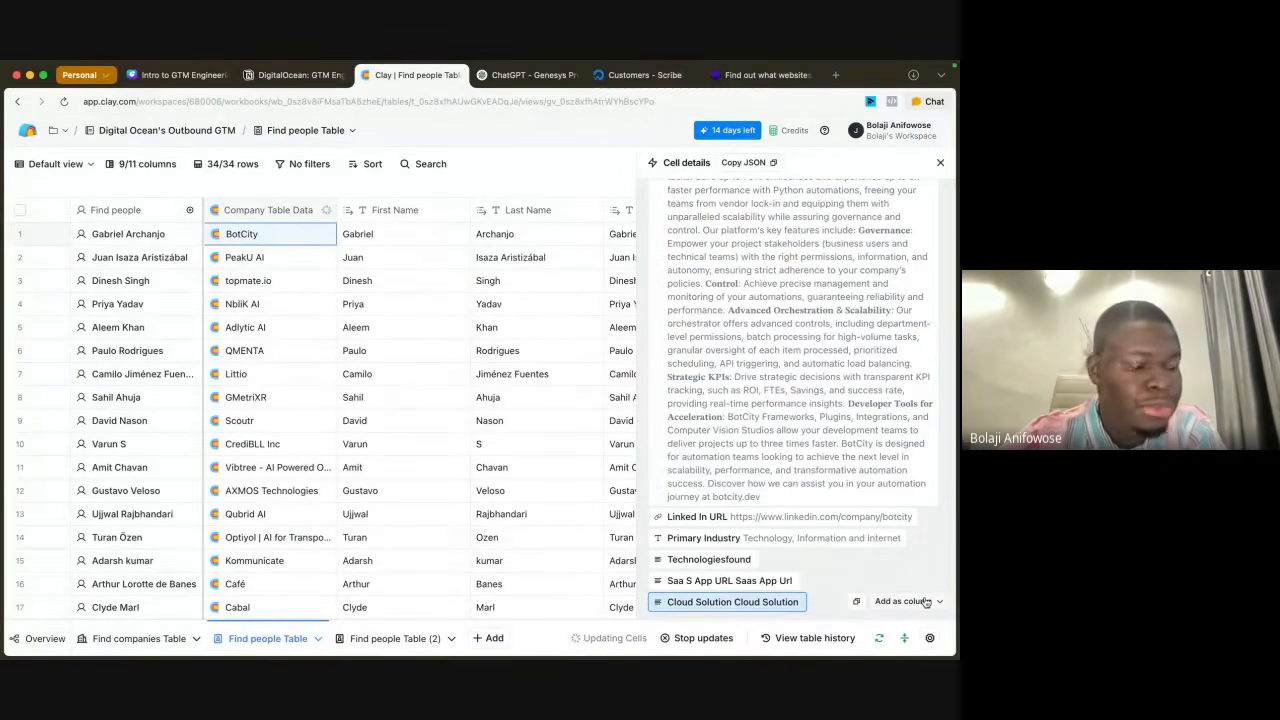
click(925, 601)
click(903, 419)
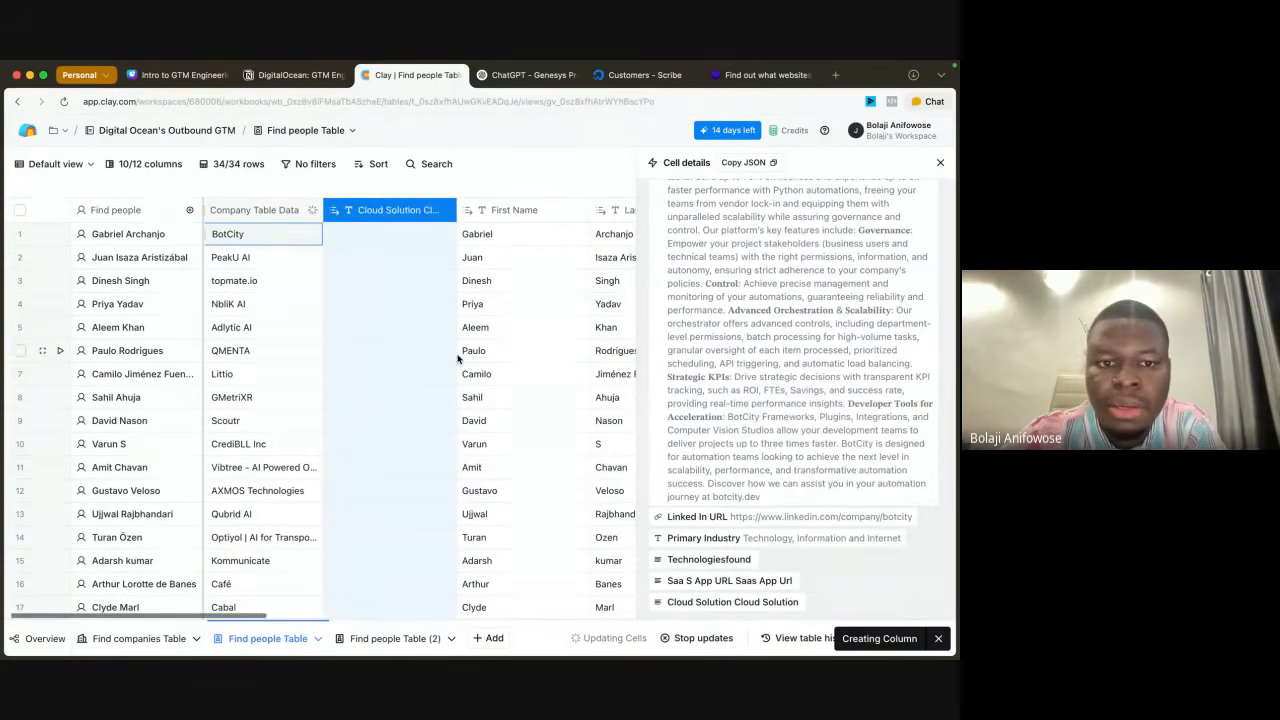
click(939, 165)
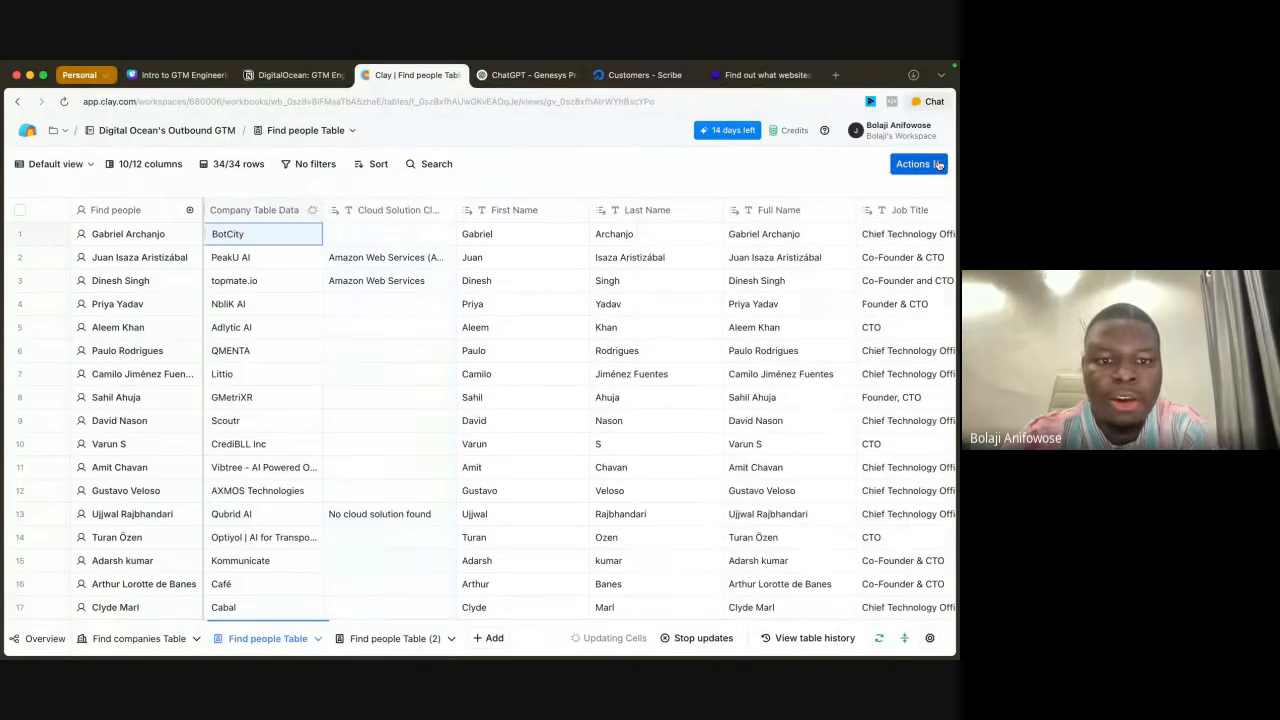
Step: Examine the Cloud Solution values for all people in the Find people Table
scroll(617, 423, down, 5)
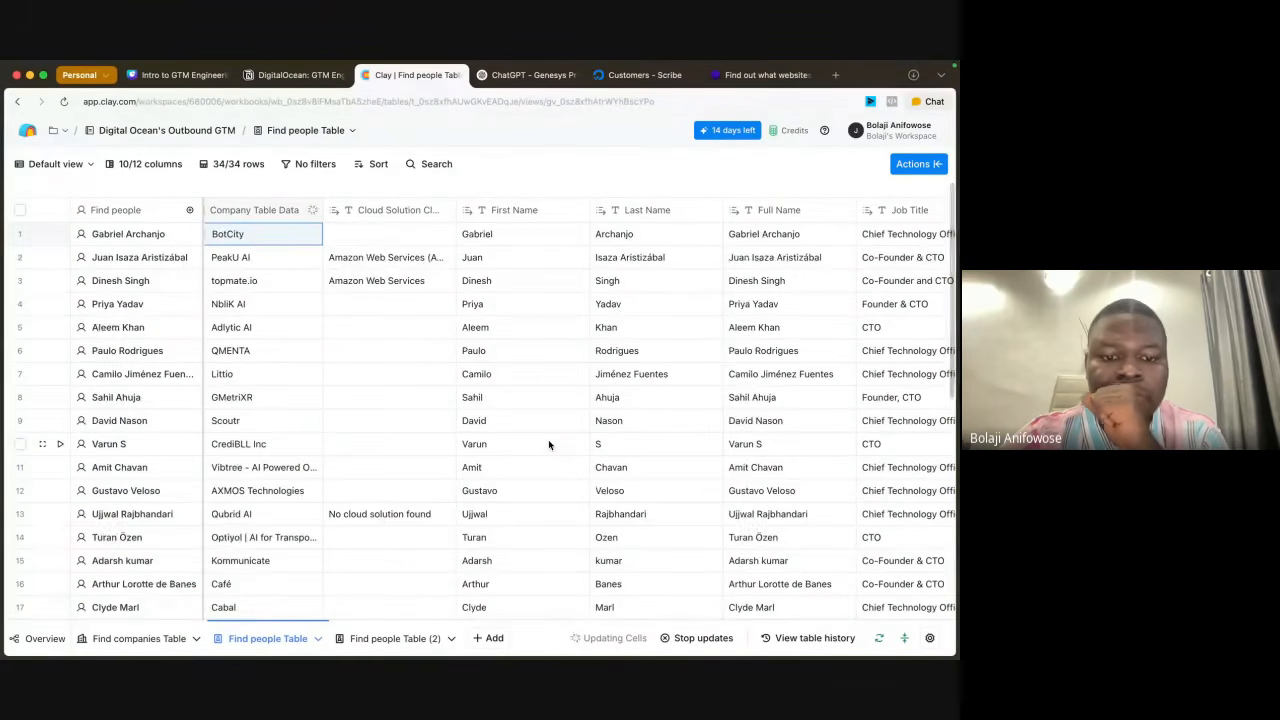
scroll(548, 444, down, 4)
scroll(548, 444, down, 3)
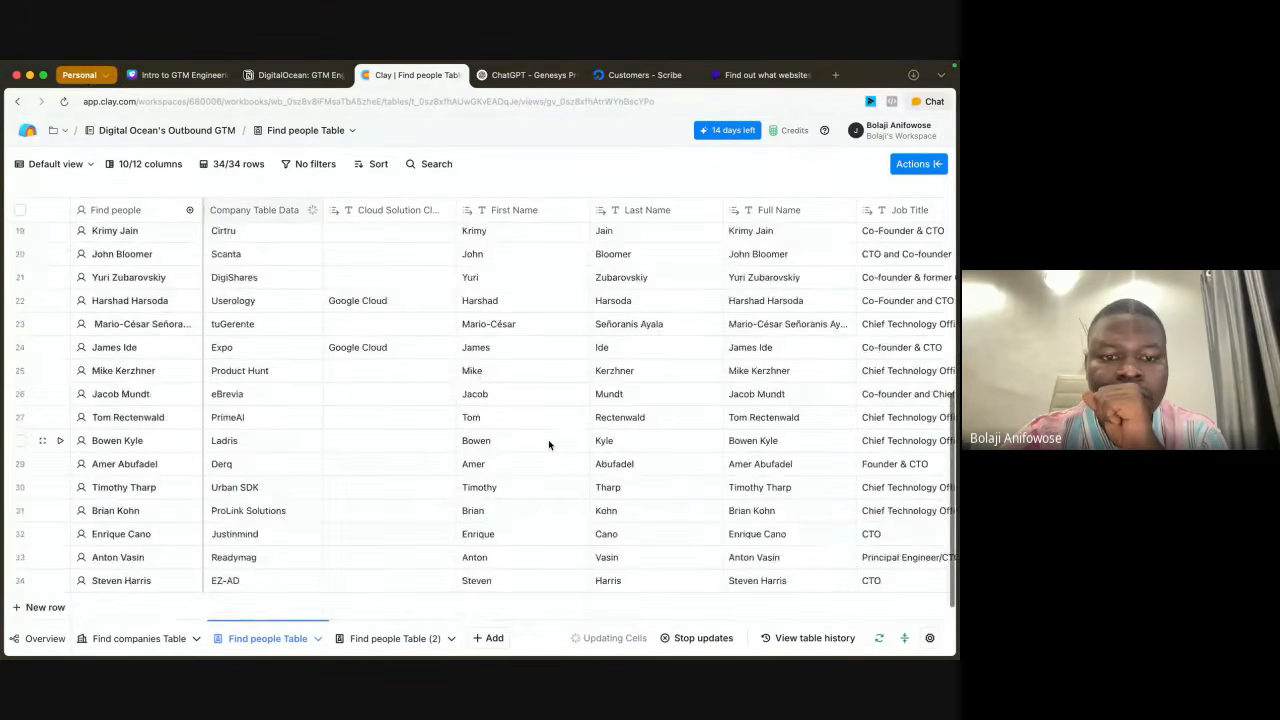
scroll(548, 444, up, 5)
scroll(548, 444, down, 1)
scroll(548, 444, up, 1)
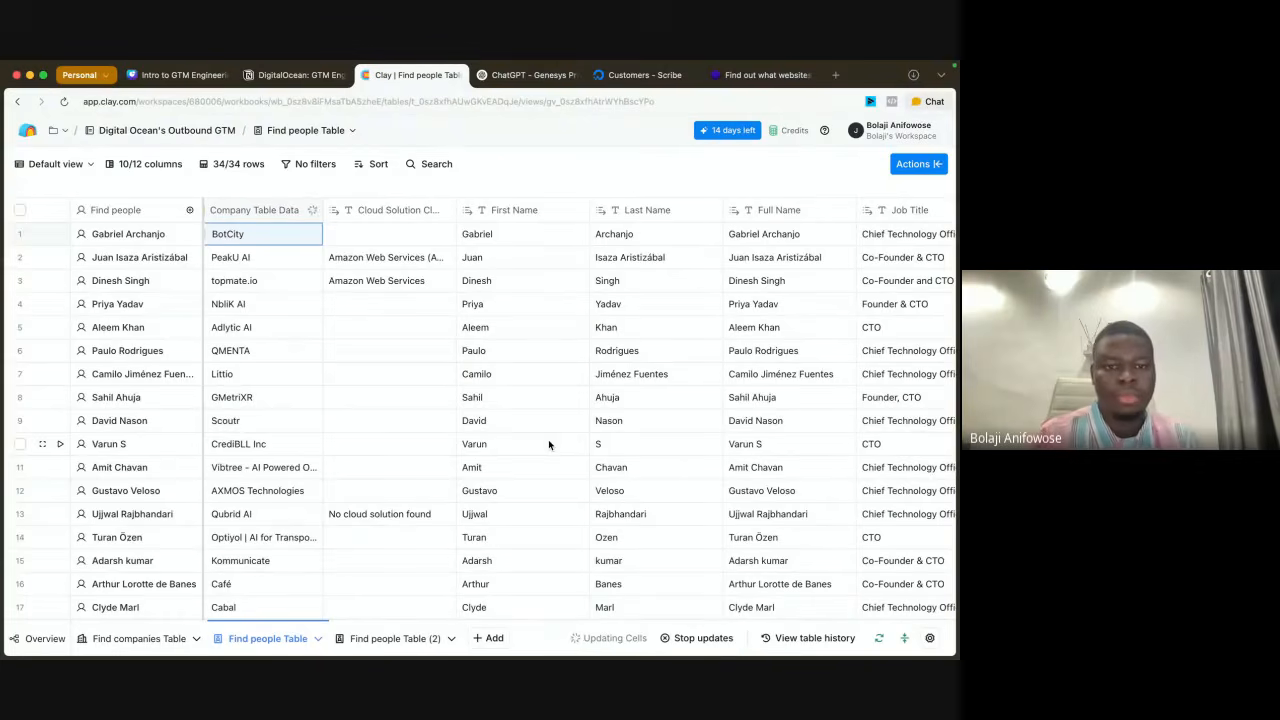
scroll(500, 460, down, 5)
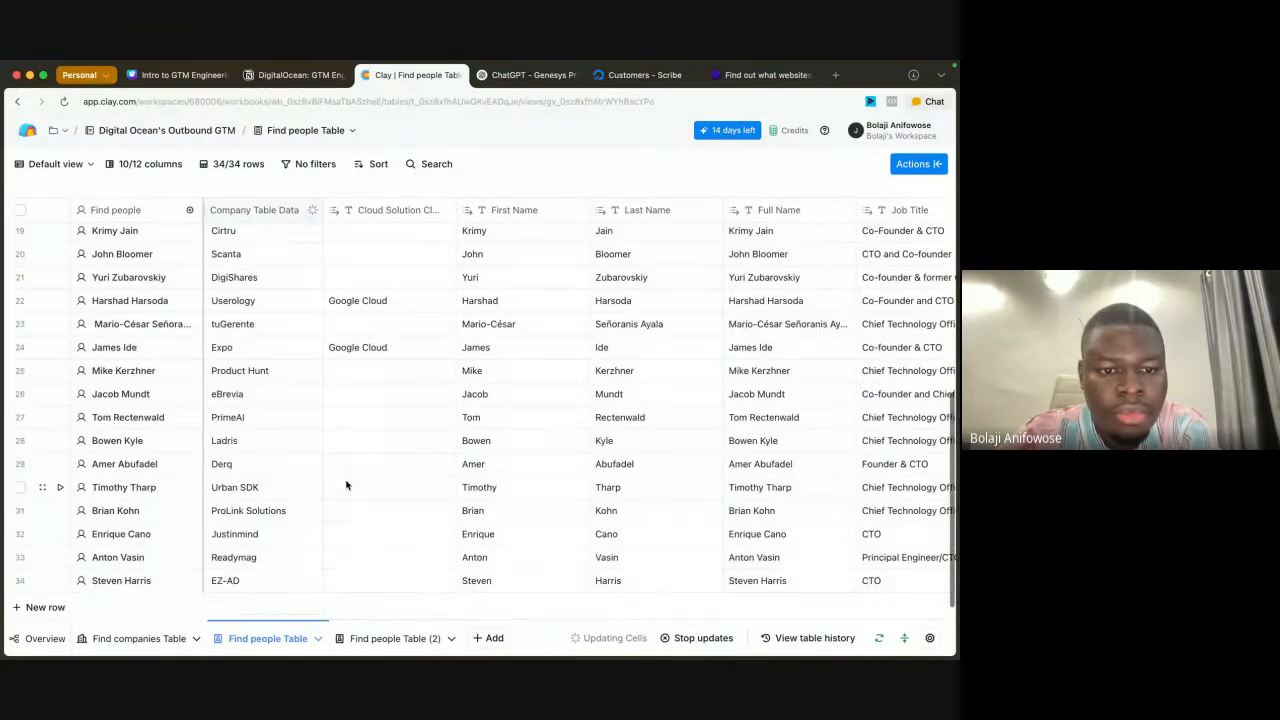
scroll(346, 485, up, 5)
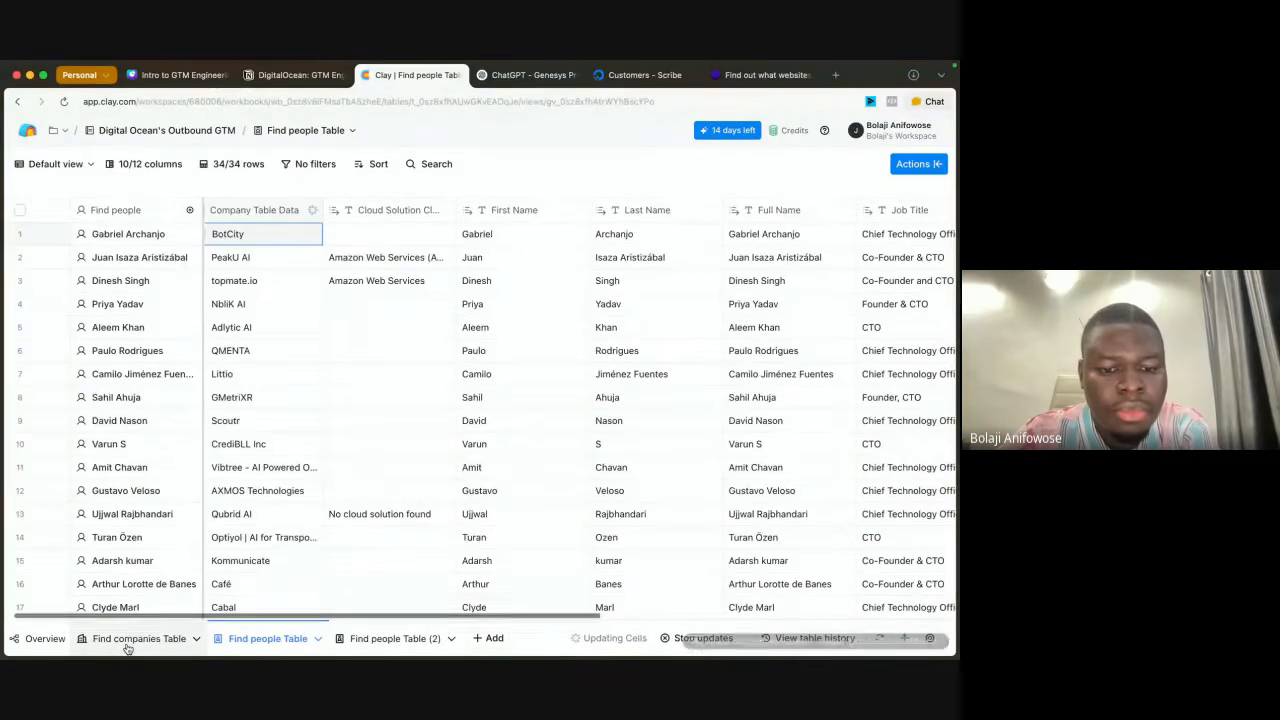
Step: Compare the Cloud Solution values in the Find companies Table with those brought into the Find people Table
click(126, 648)
scroll(657, 443, right, 5)
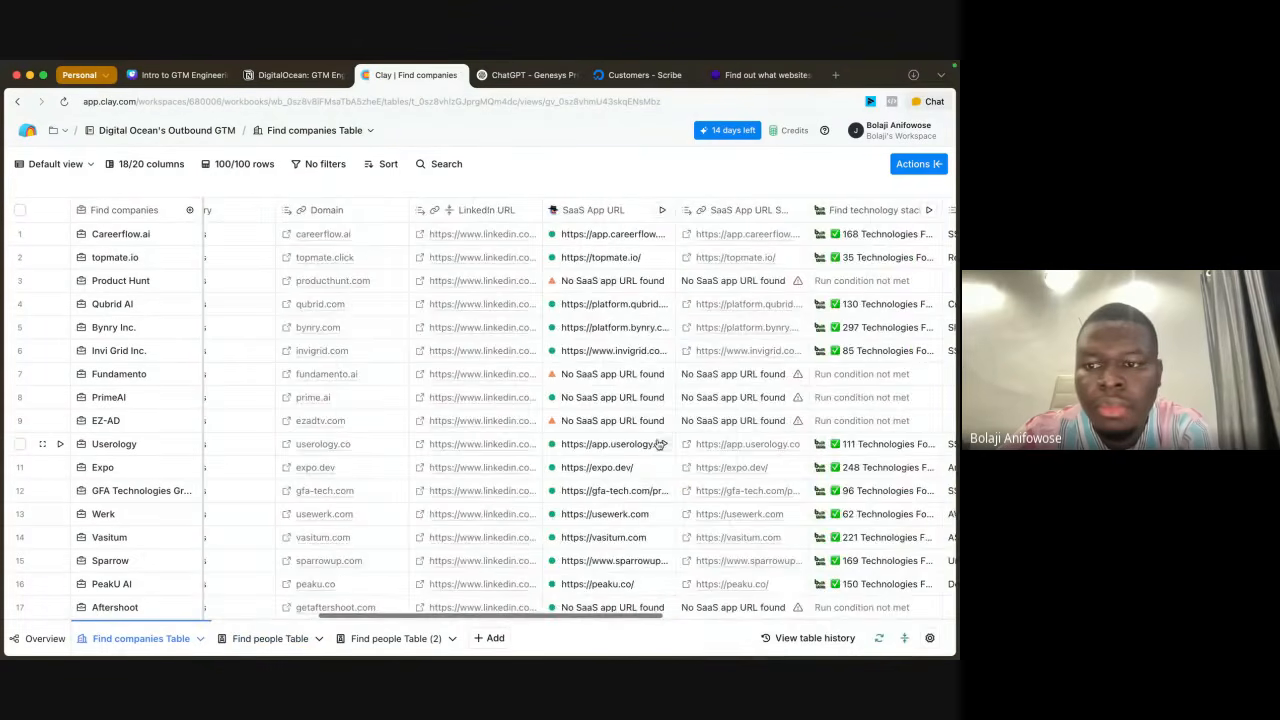
scroll(657, 443, right, 5)
scroll(657, 443, down, 10)
scroll(657, 443, up, 10)
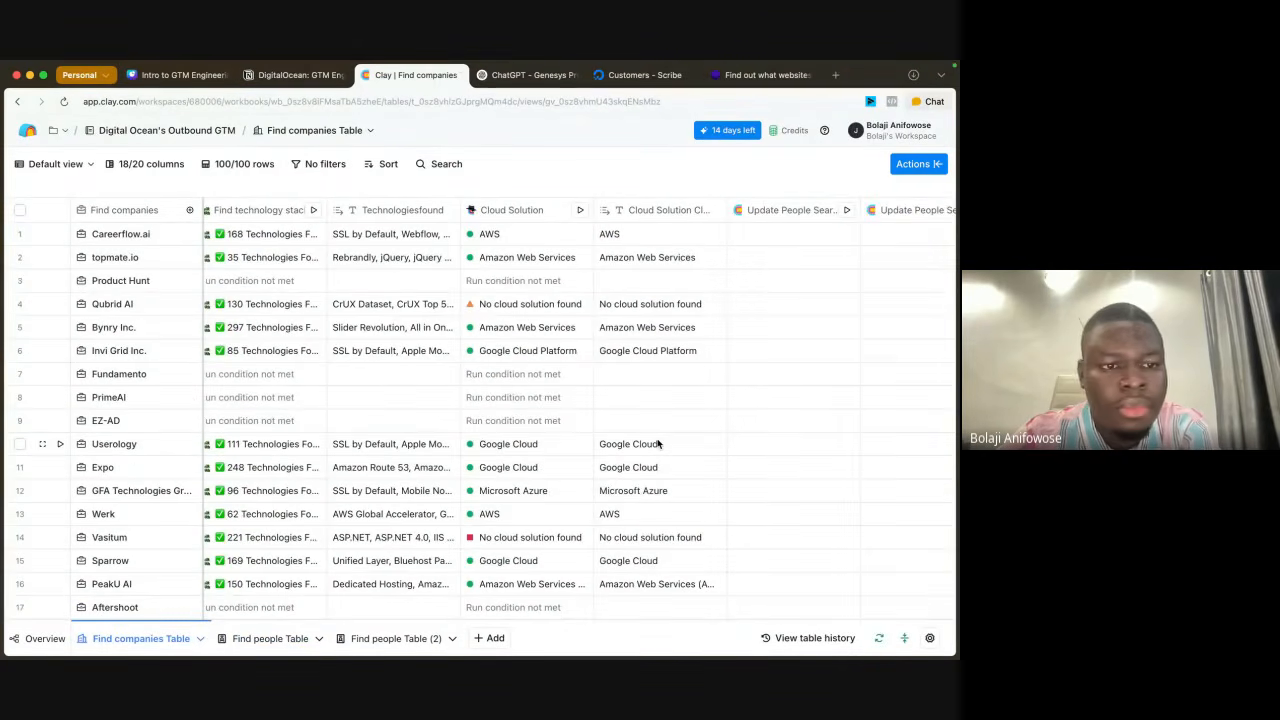
click(282, 636)
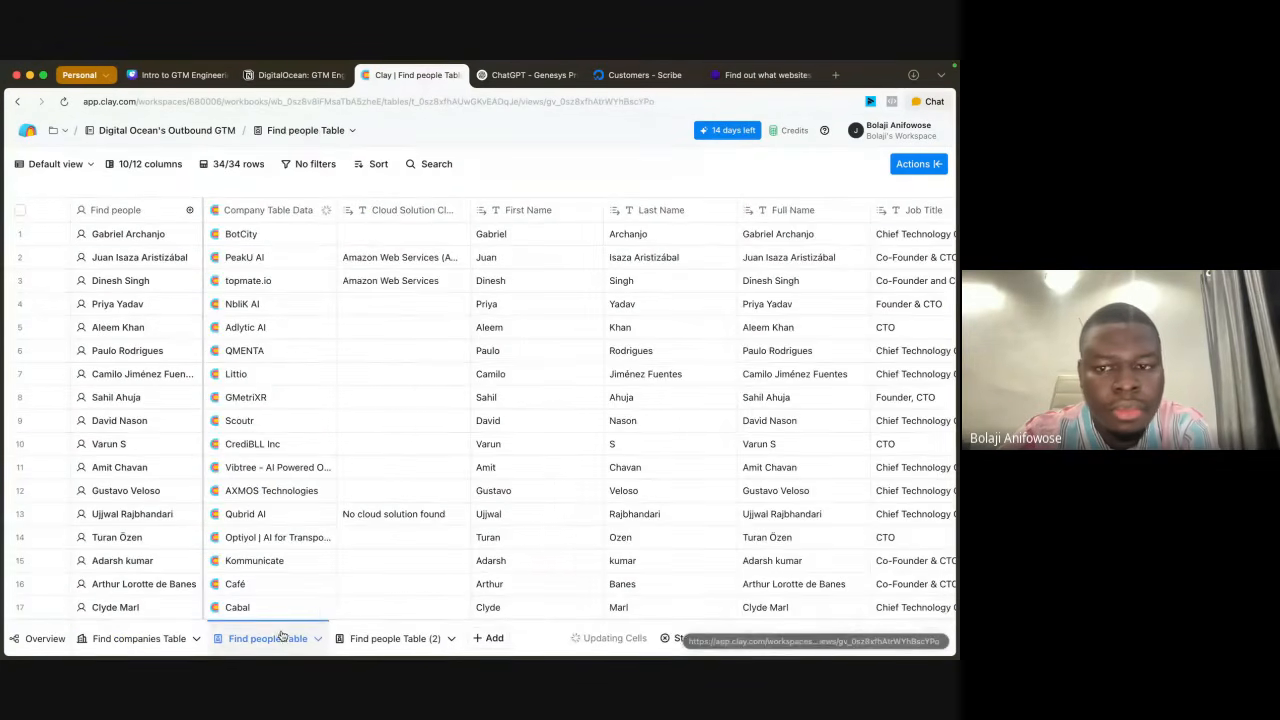
scroll(677, 397, right, 5)
scroll(677, 397, left, 3)
scroll(677, 397, left, 2)
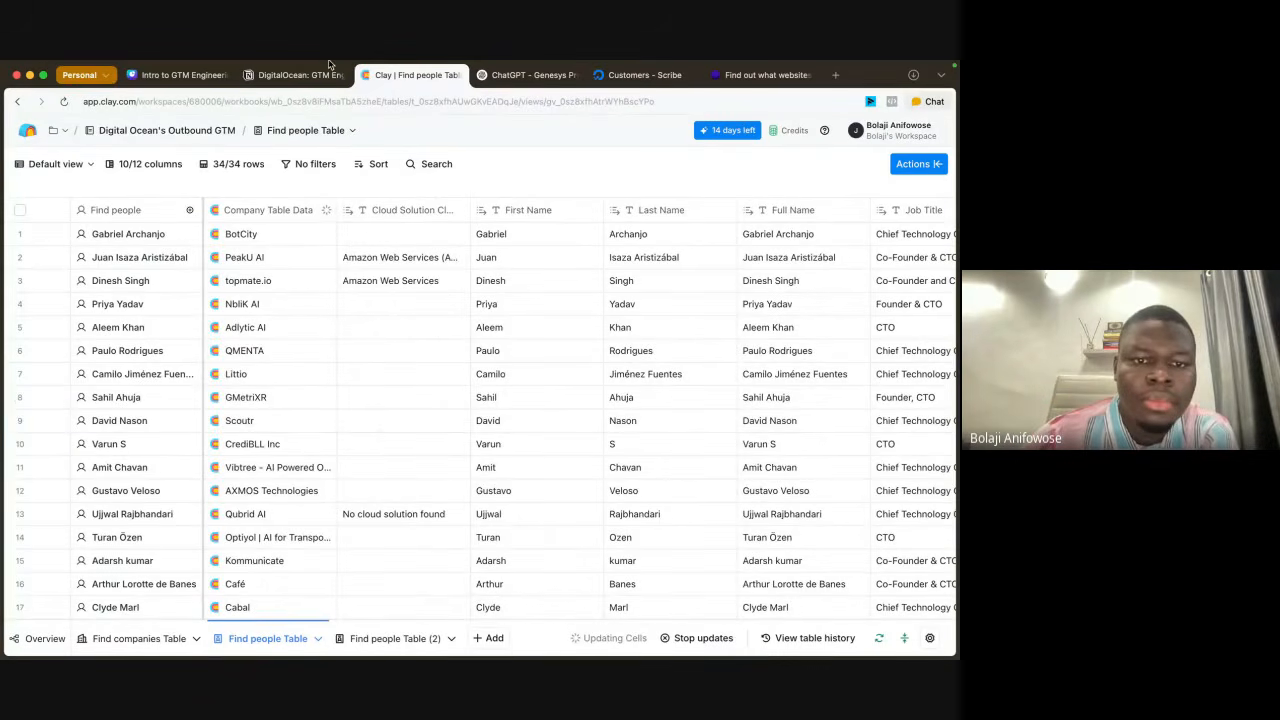
Step: Check the Company Table Data and Cloud Solution columns for every person, looking back briefly at the Find companies Table
click(309, 211)
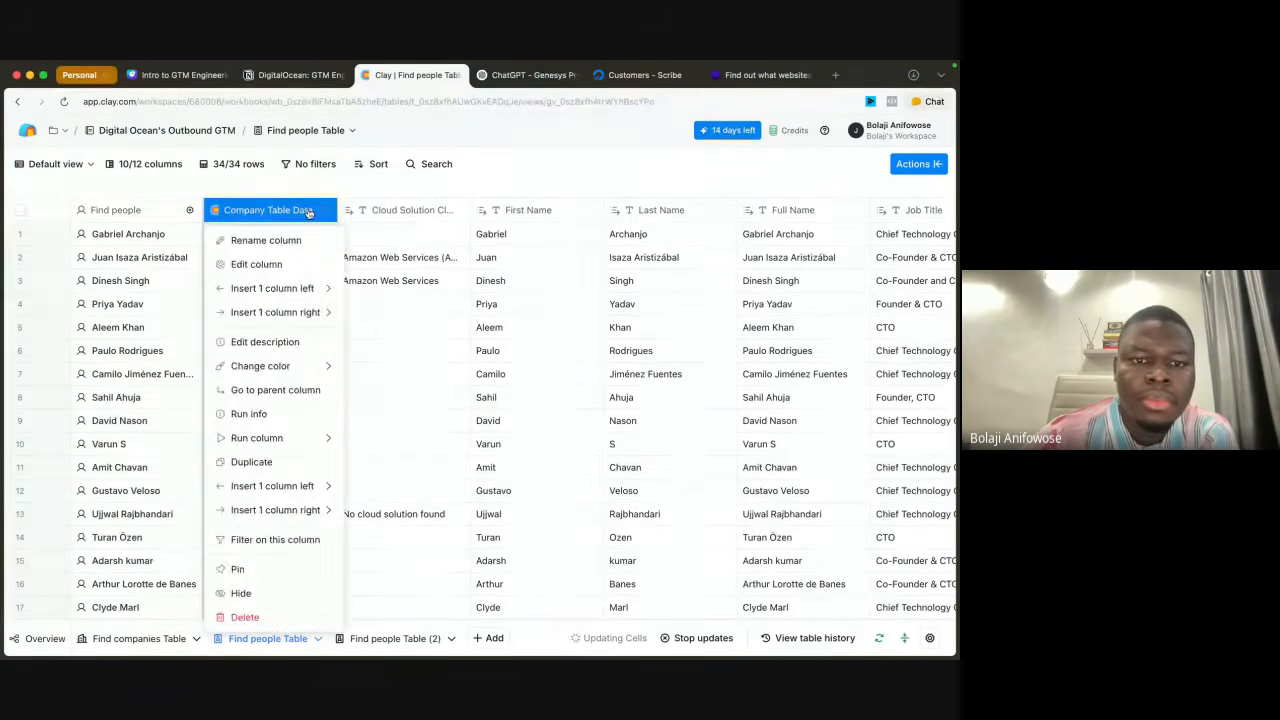
click(390, 184)
scroll(297, 487, down, 5)
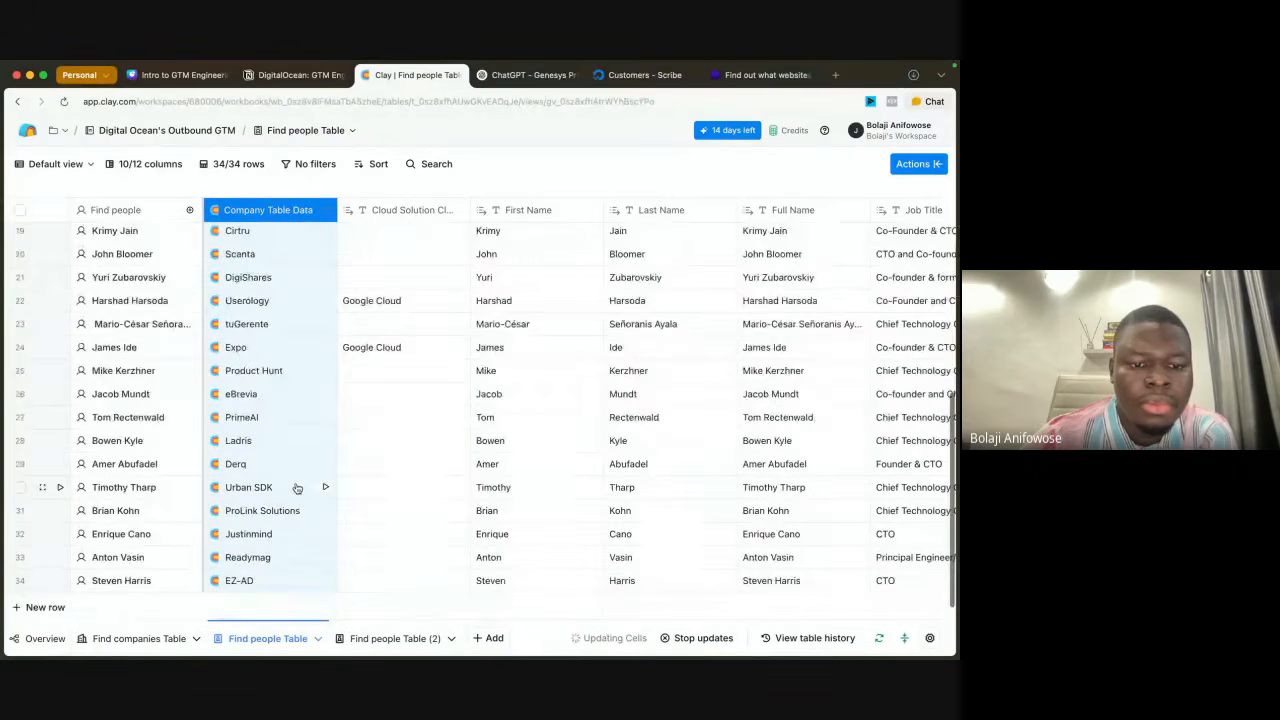
scroll(297, 487, up, 5)
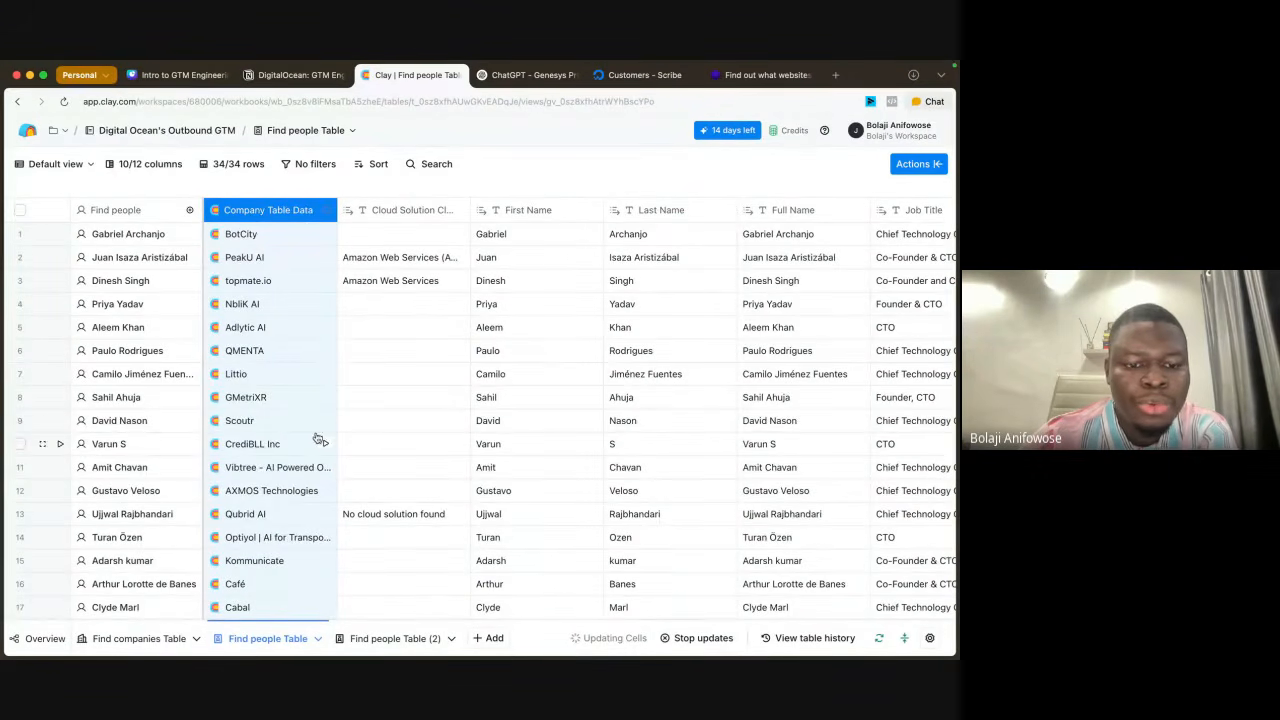
scroll(320, 437, down, 4)
scroll(318, 437, down, 4)
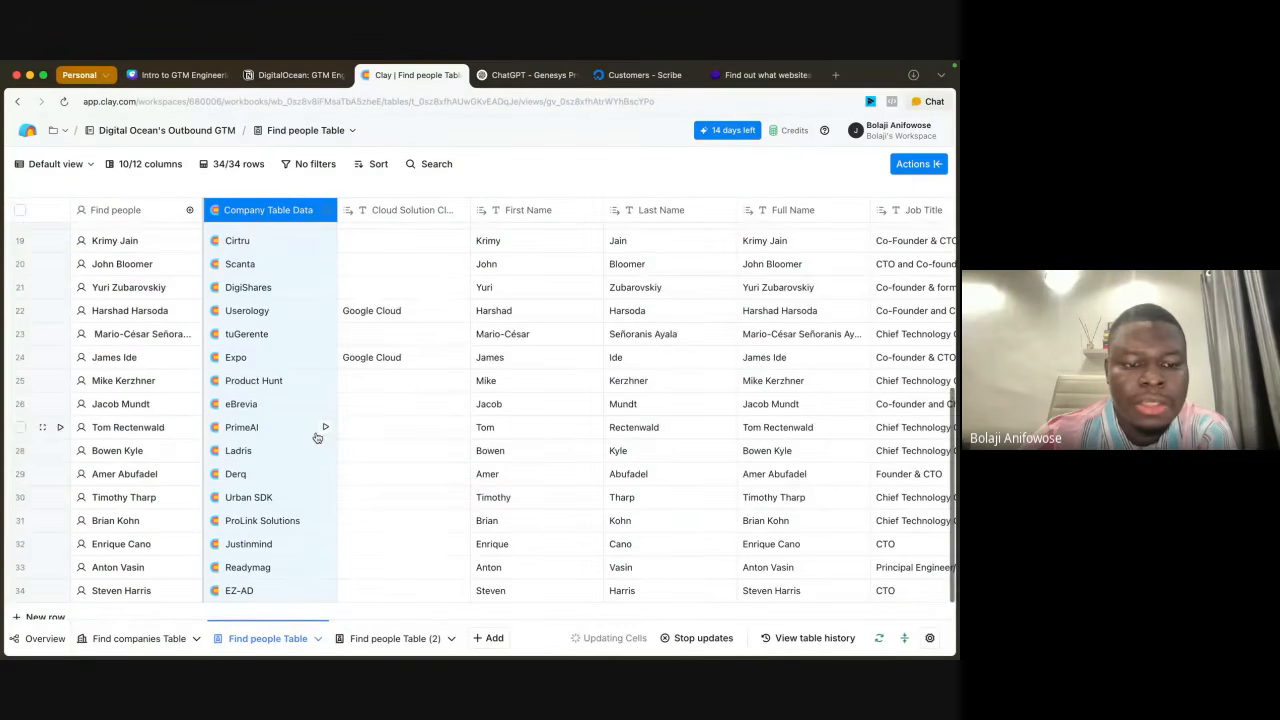
click(128, 640)
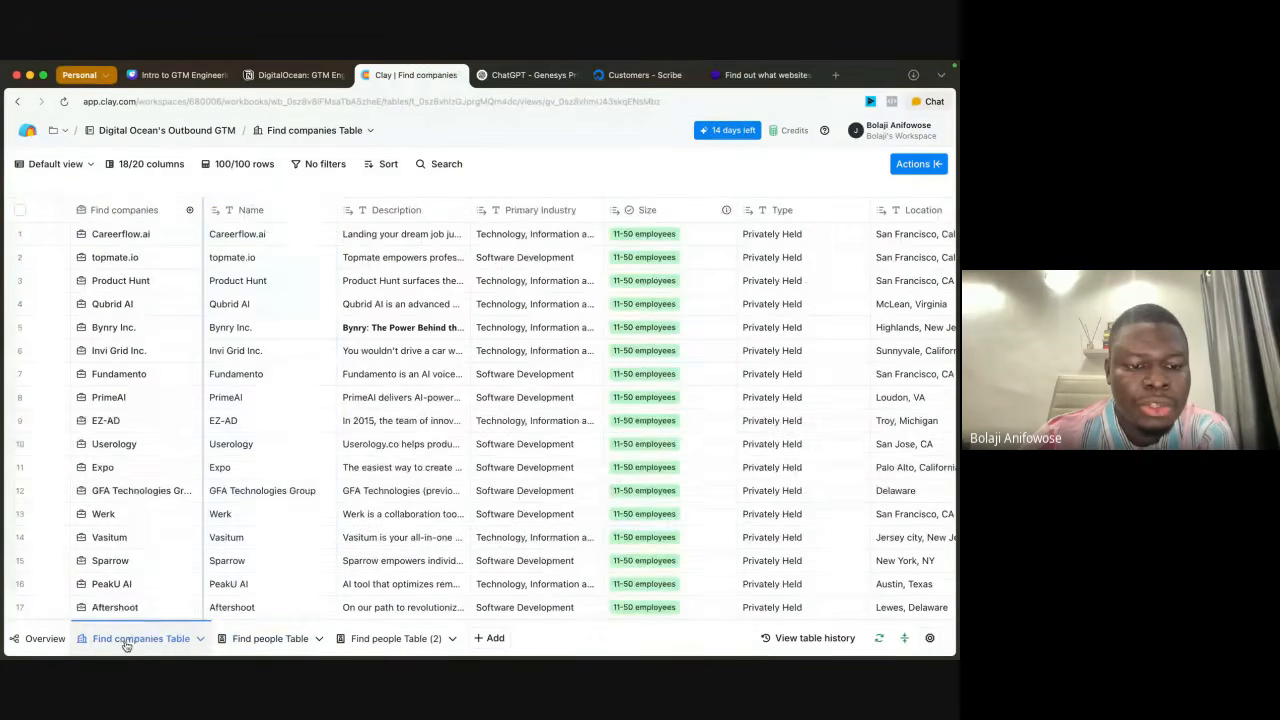
click(258, 650)
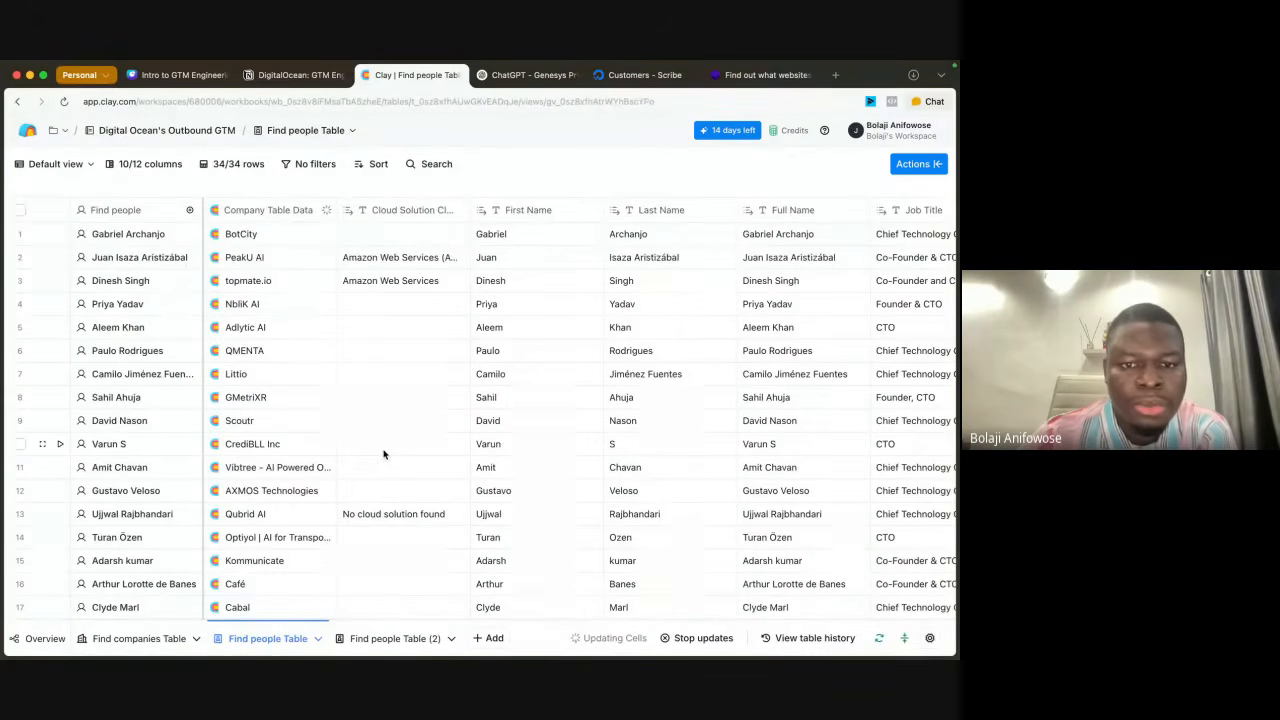
scroll(486, 371, down, 5)
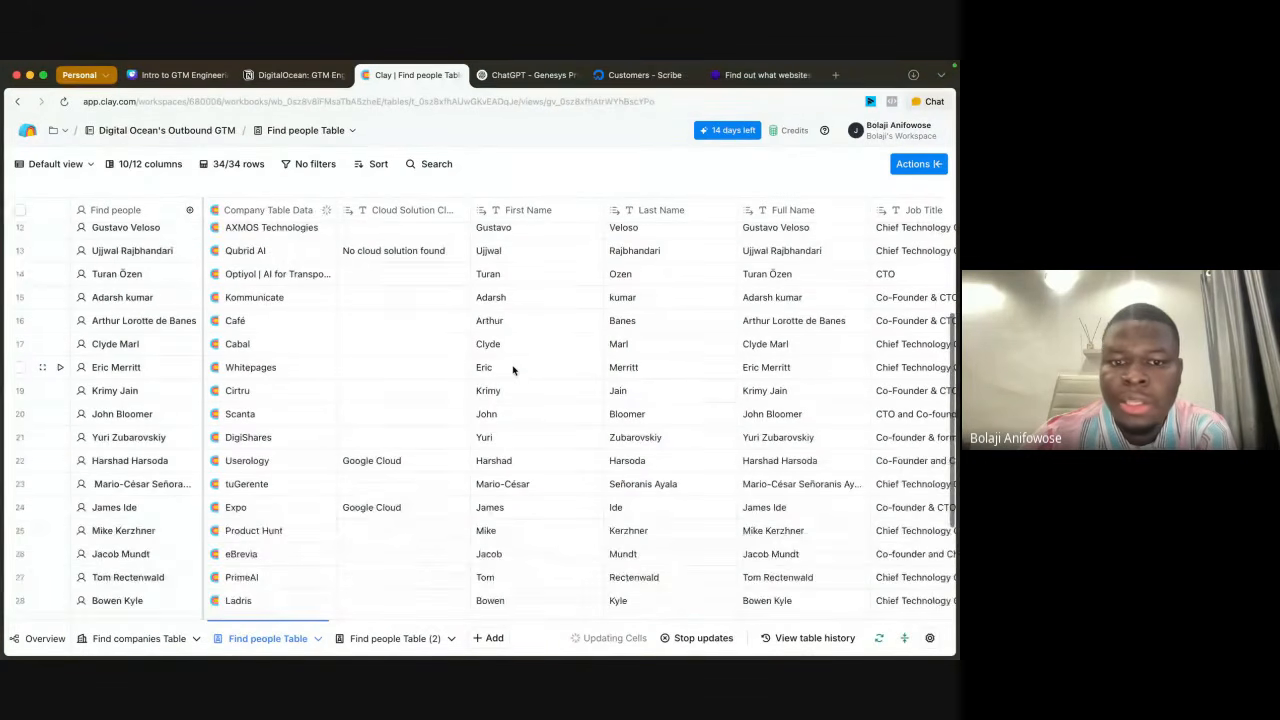
scroll(512, 370, up, 5)
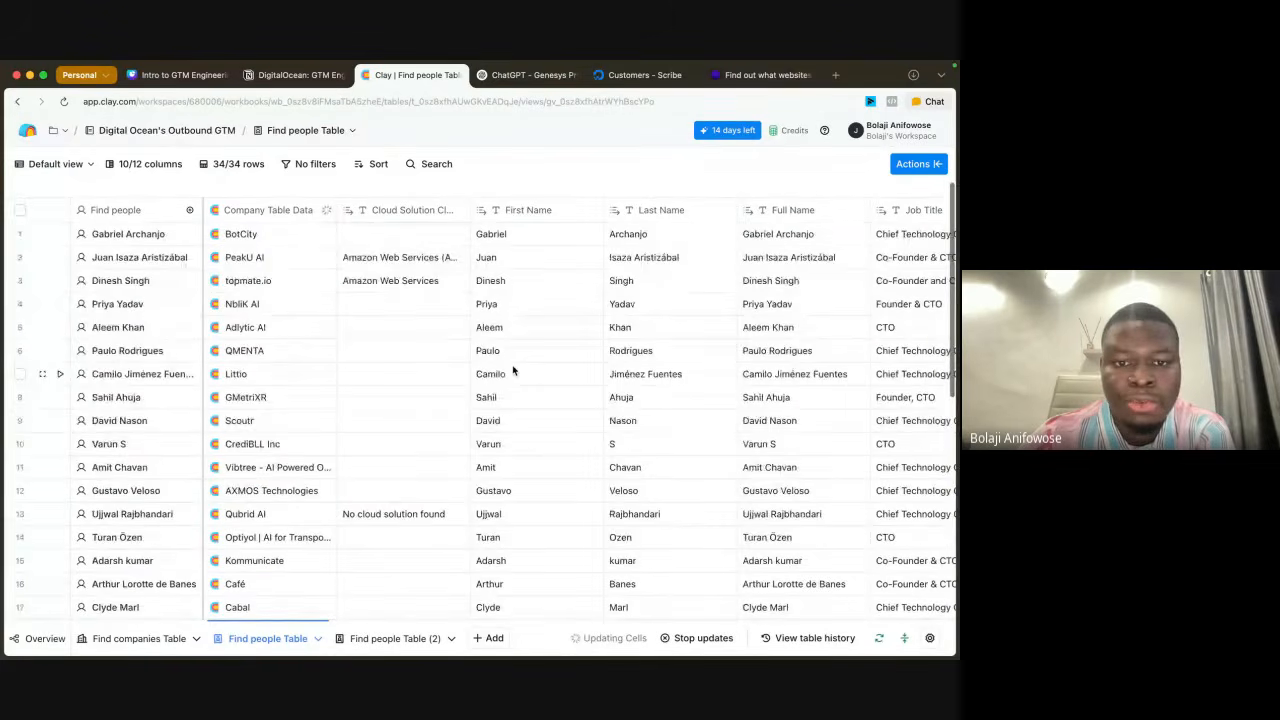
Step: Filter the Find people Table to rows whose Cloud Solution column is not empty
click(313, 168)
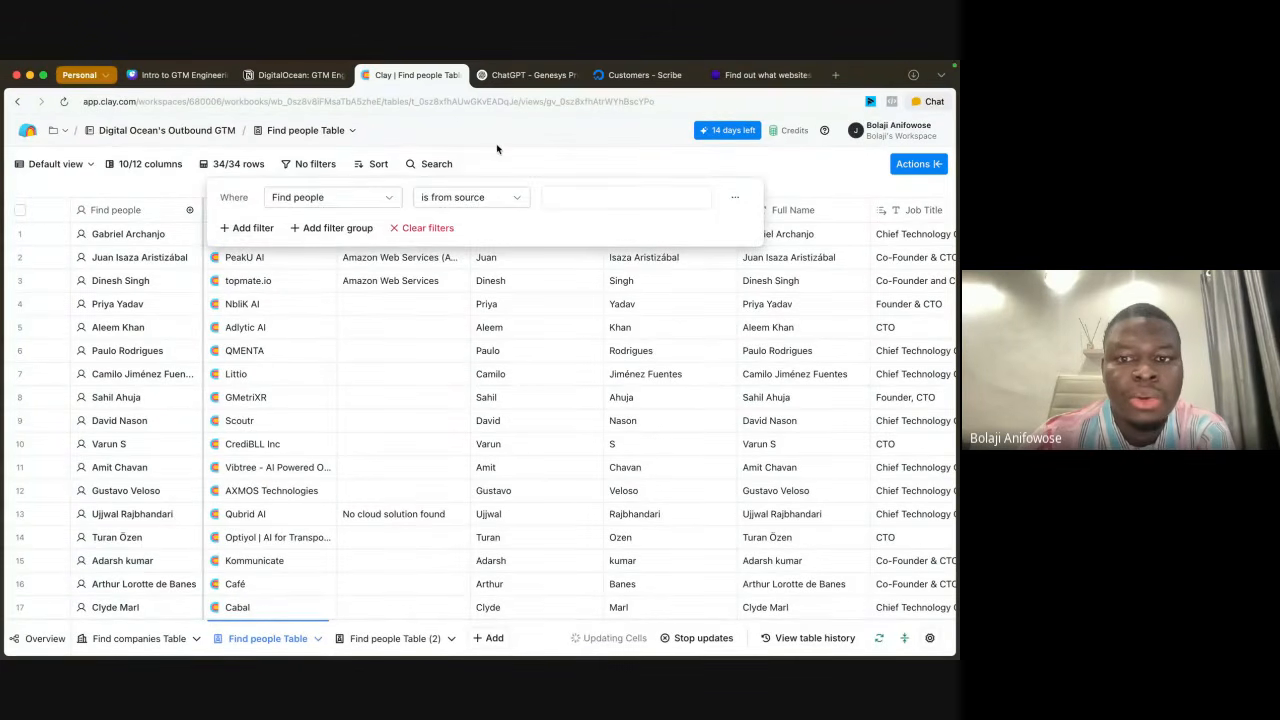
click(532, 156)
click(410, 208)
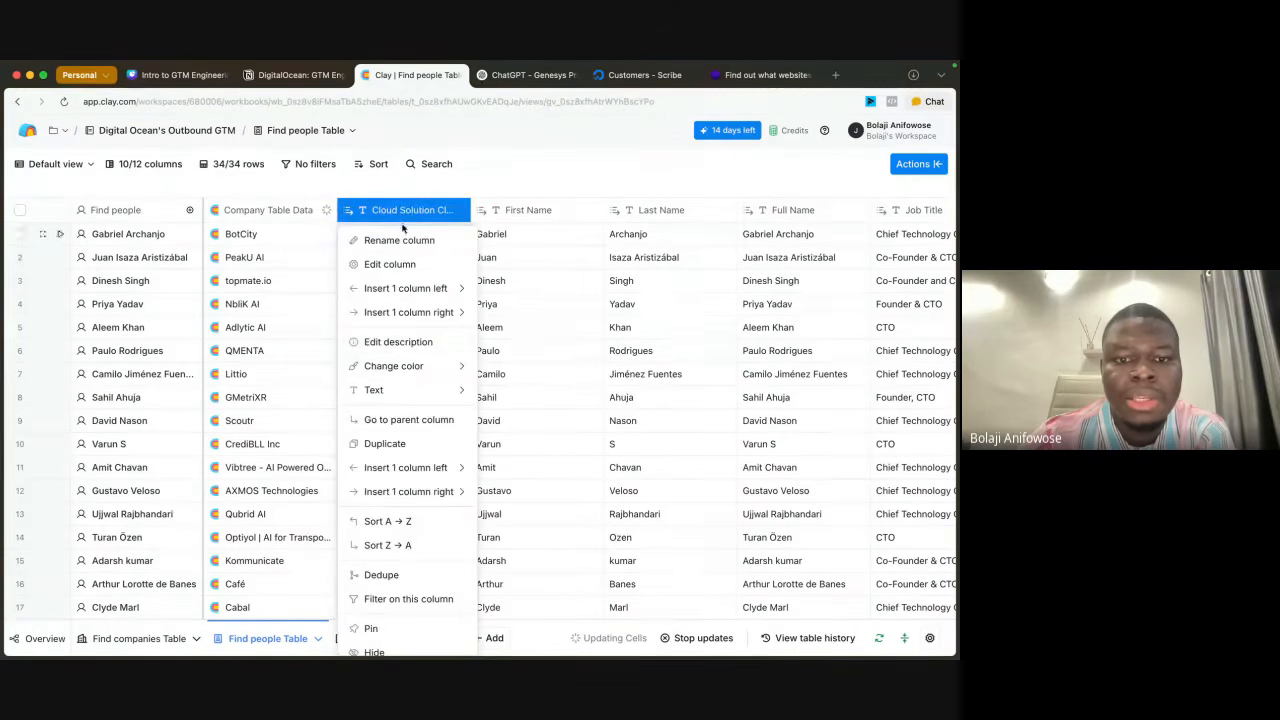
scroll(424, 583, down, 1)
click(406, 564)
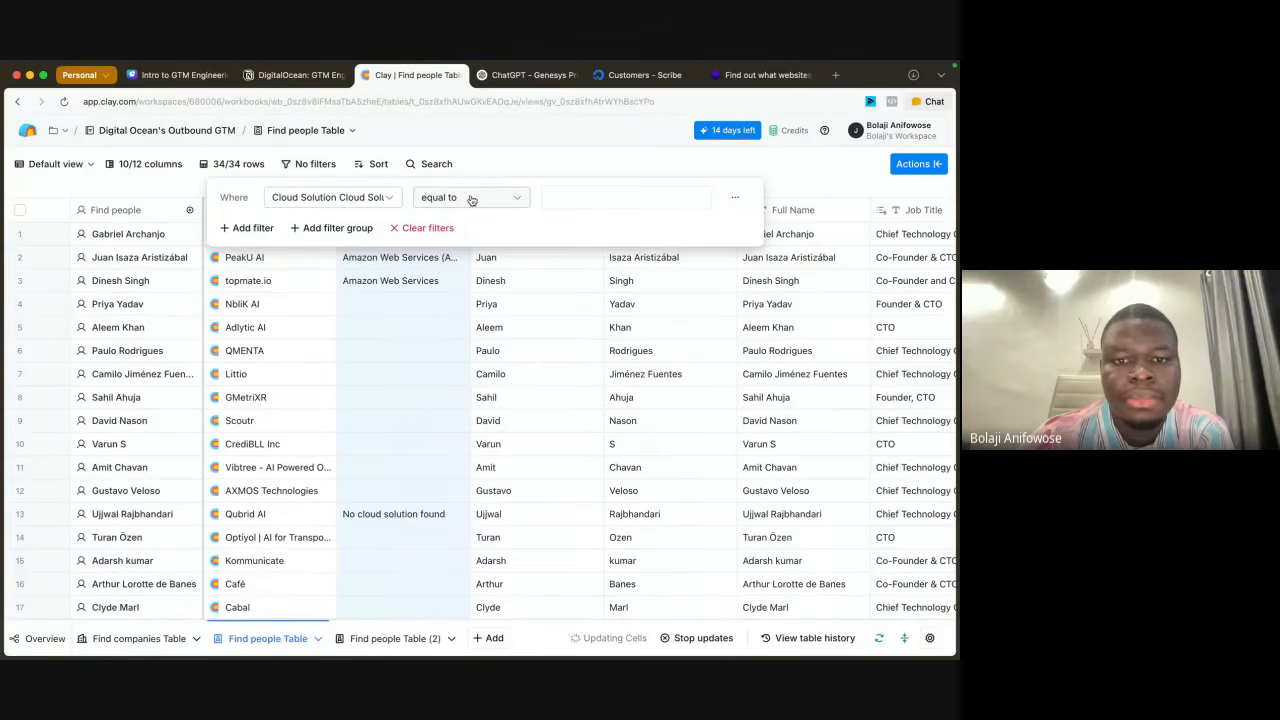
click(471, 199)
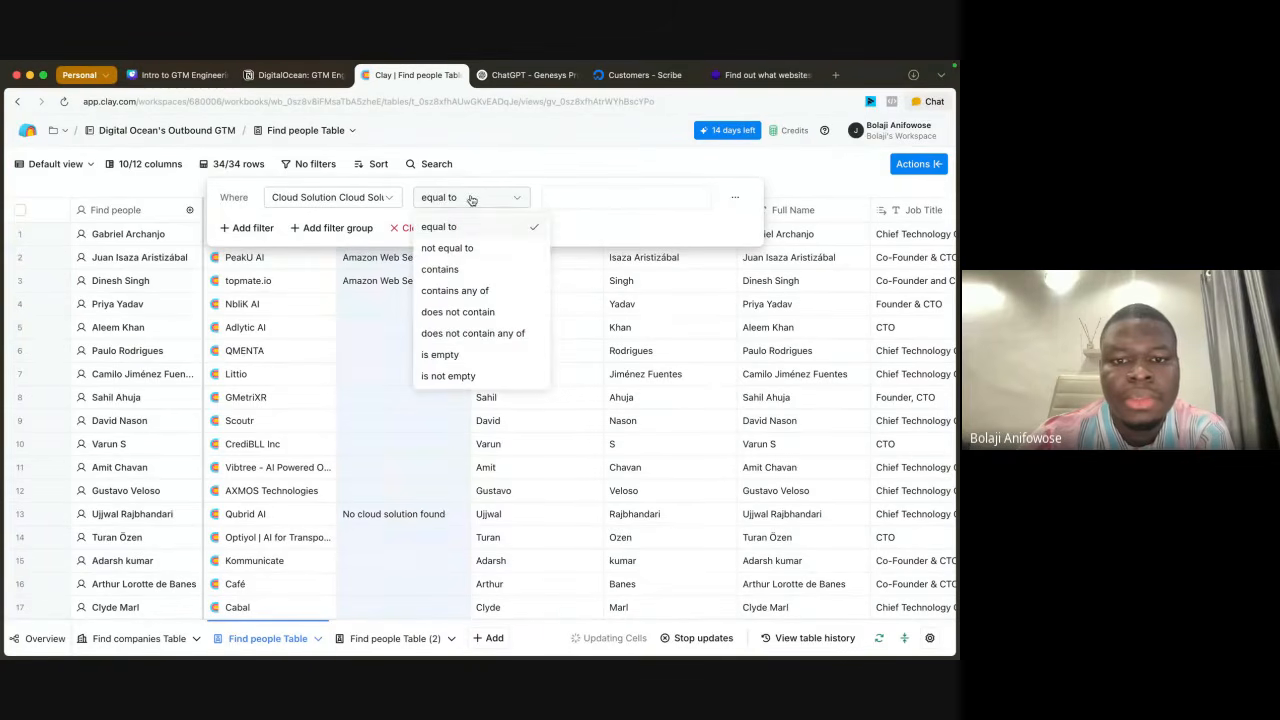
click(455, 376)
click(614, 190)
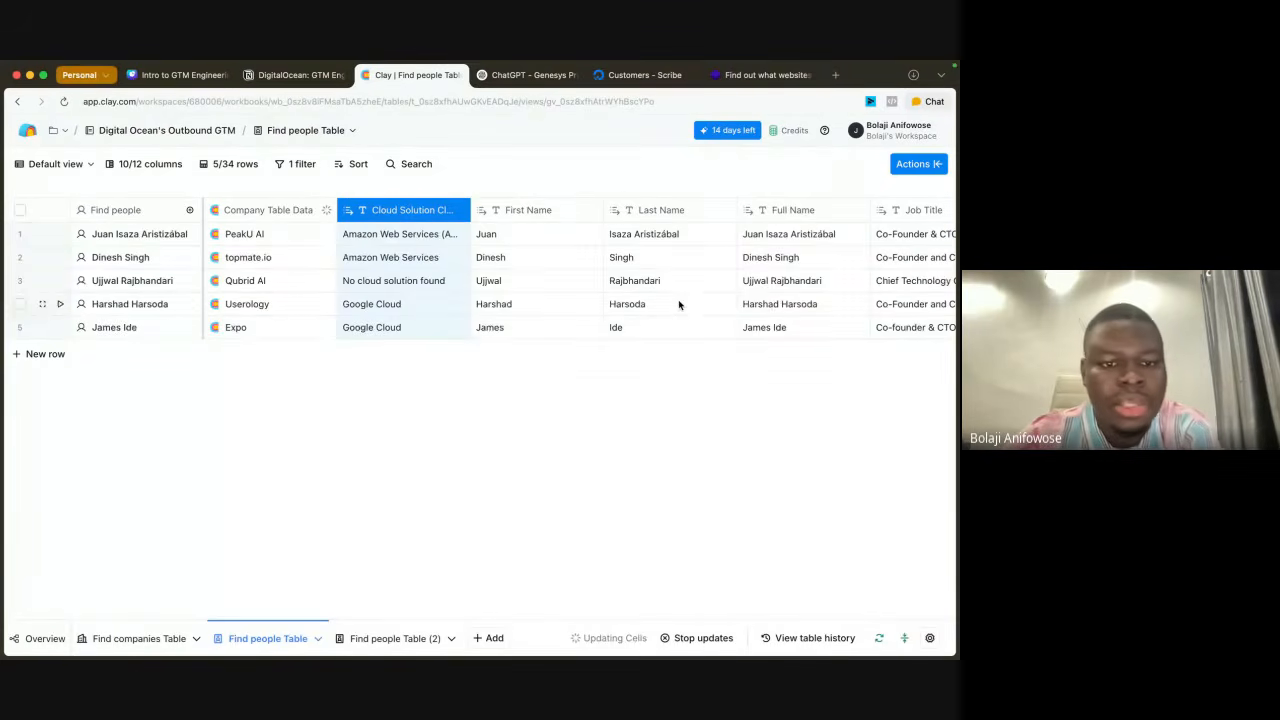
Step: Review the filtered people's columns, then search the enrichments for "work" and choose the Work Email waterfall for a new column
scroll(679, 305, right, 5)
scroll(679, 305, right, 1)
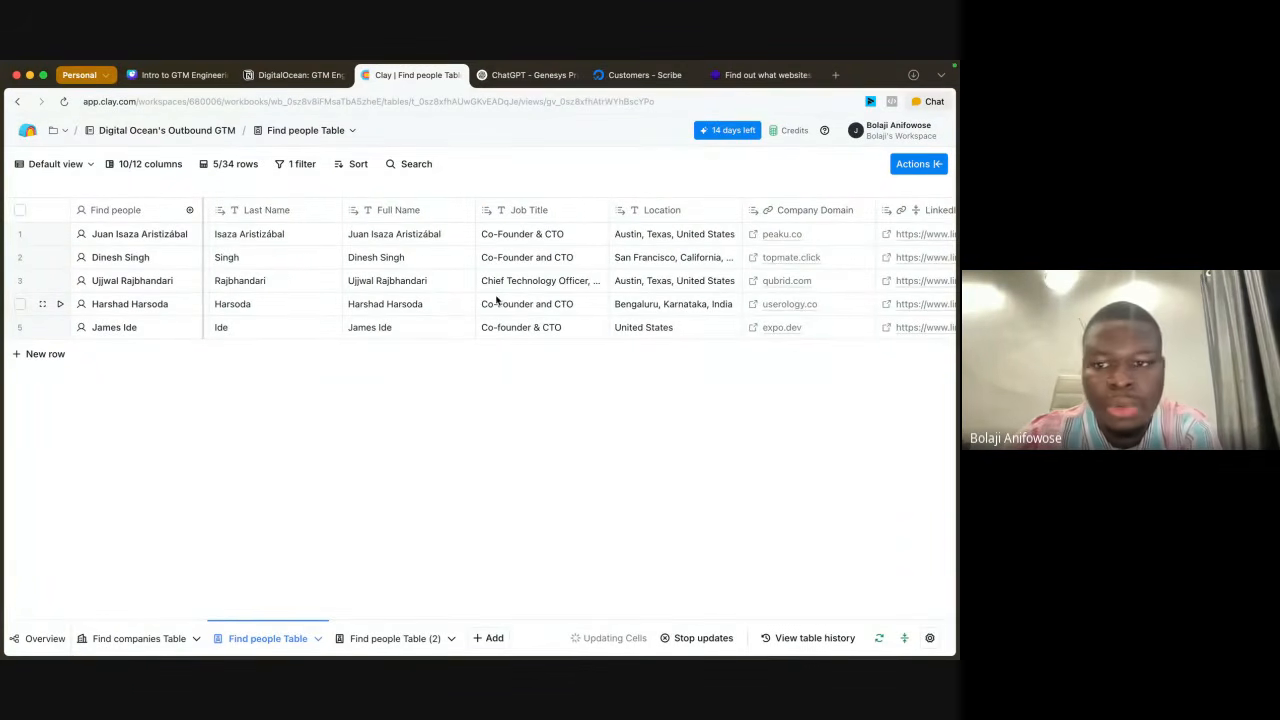
scroll(497, 300, right, 5)
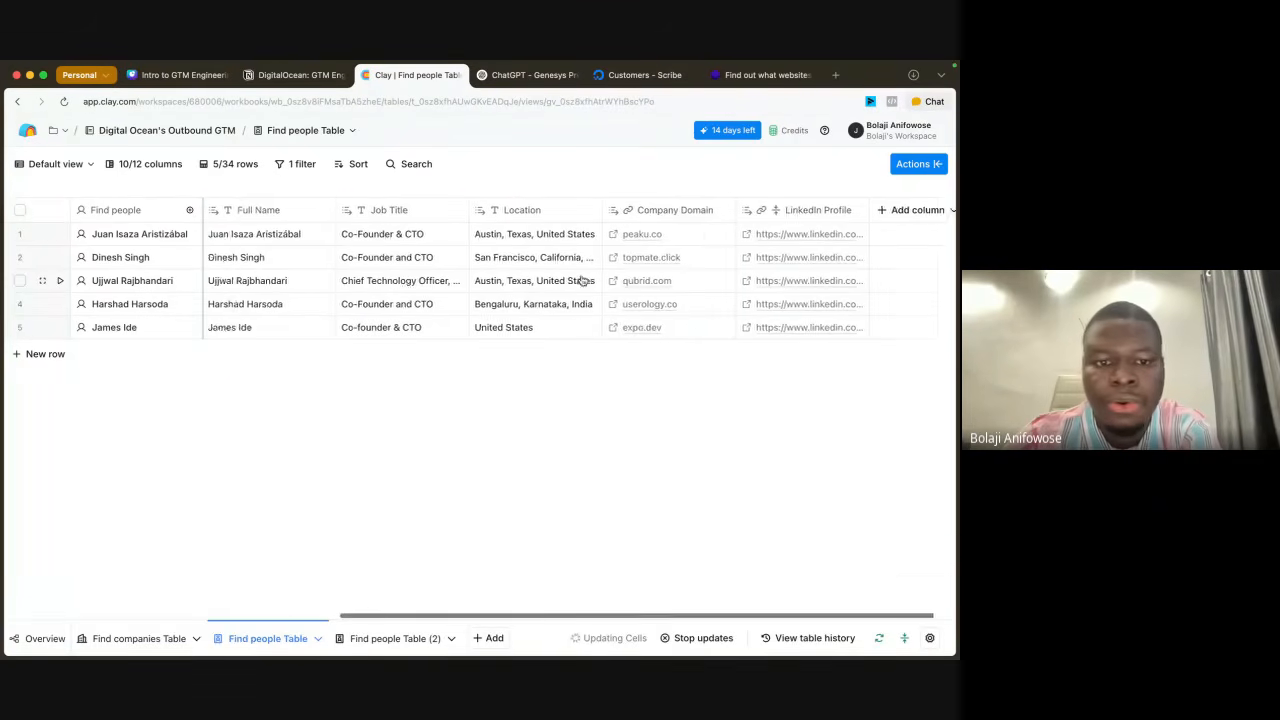
scroll(583, 280, left, 5)
scroll(583, 280, right, 5)
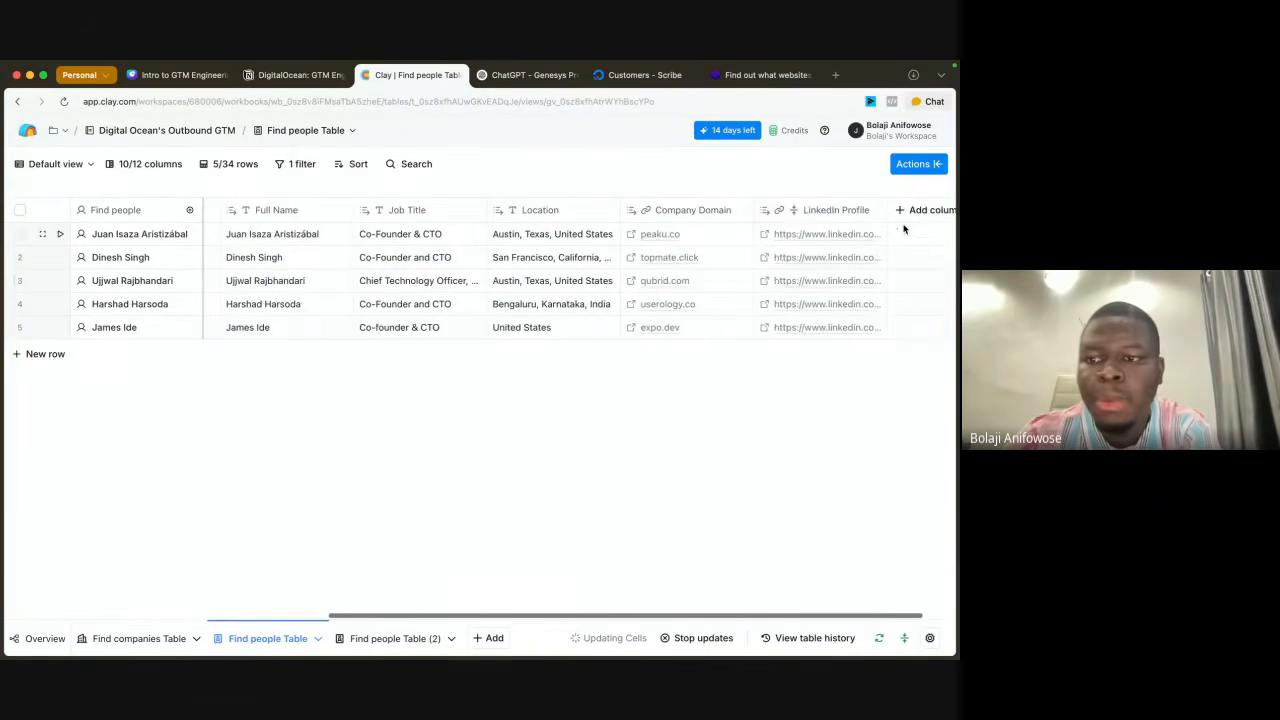
scroll(850, 222, right, 2)
click(862, 212)
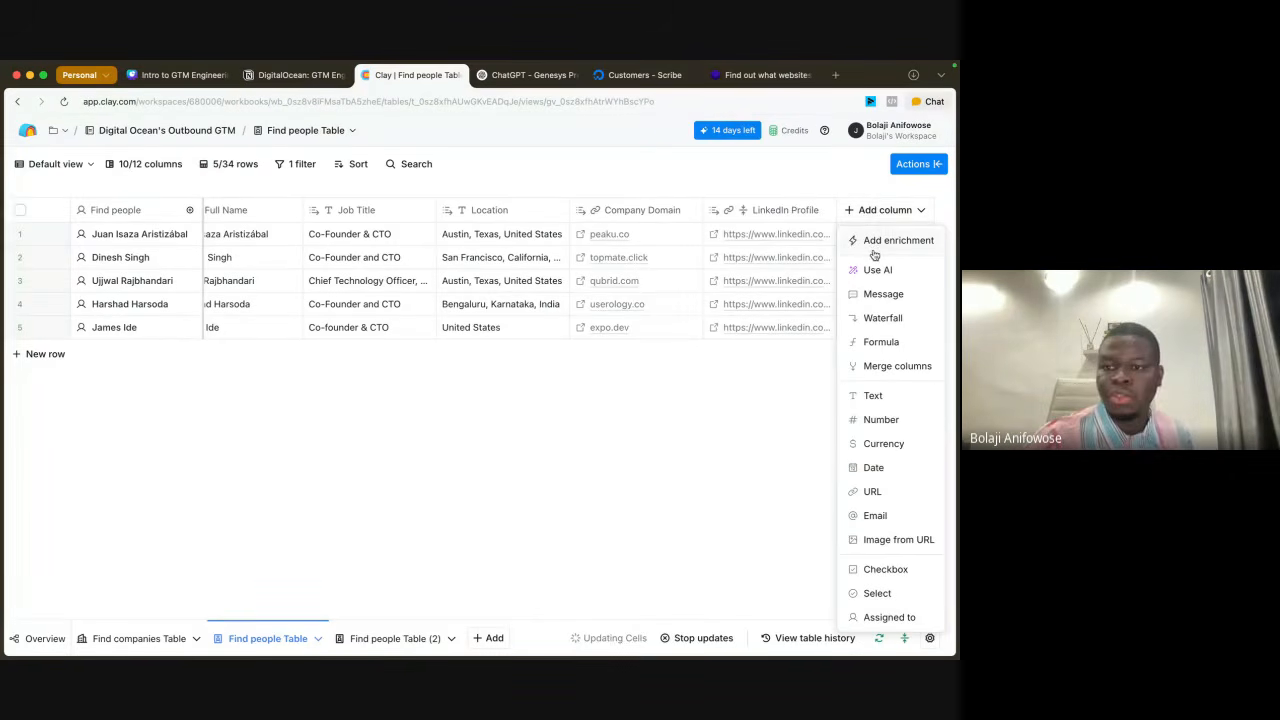
click(872, 246)
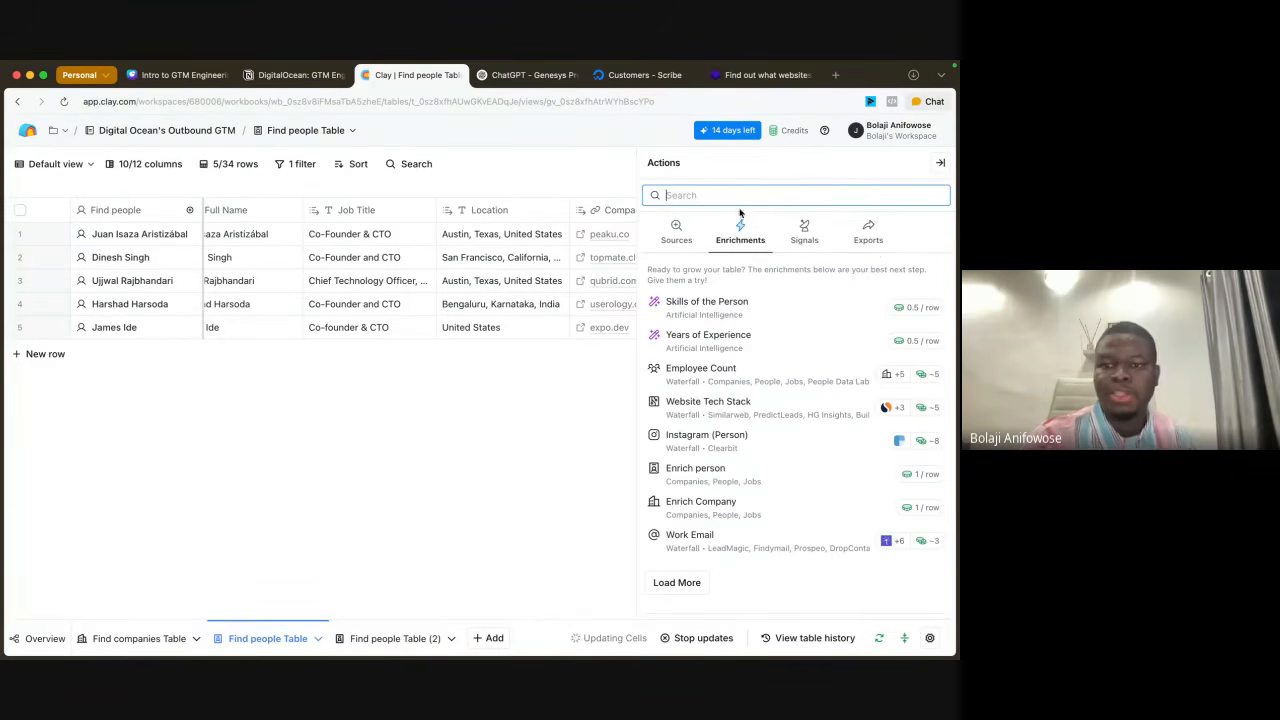
click(711, 196)
text(work)
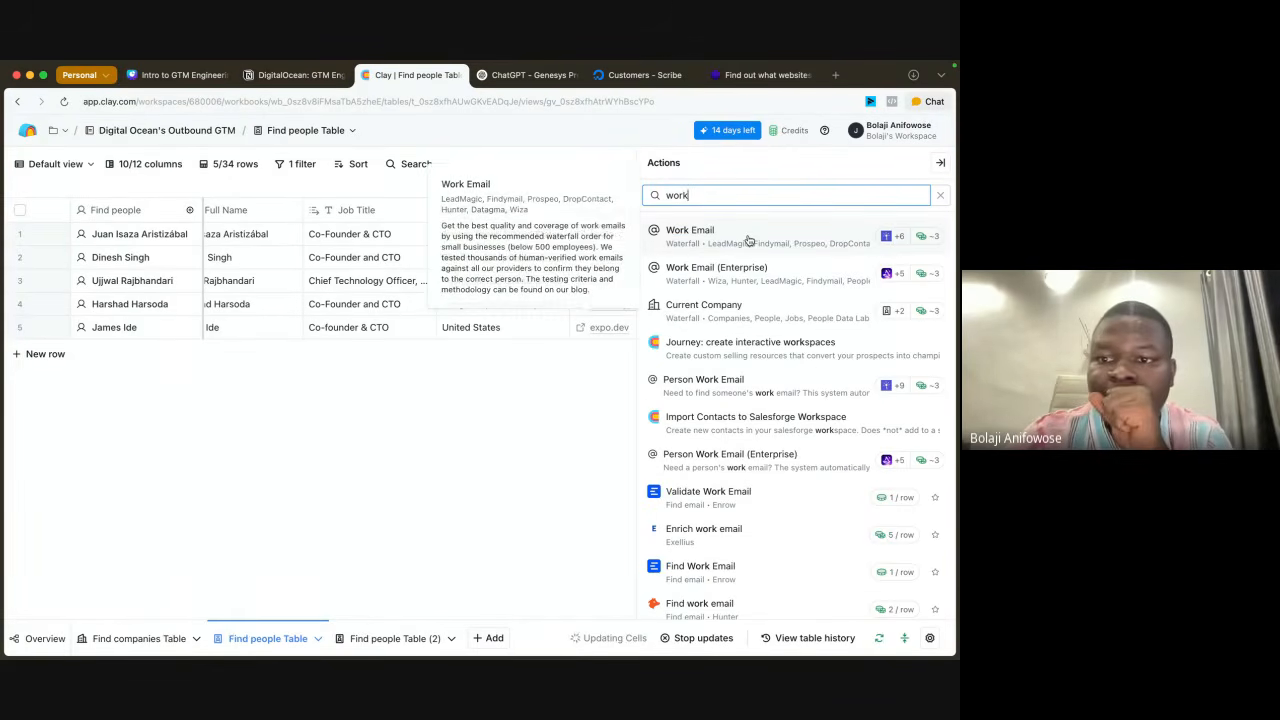
mouse_move(750, 236)
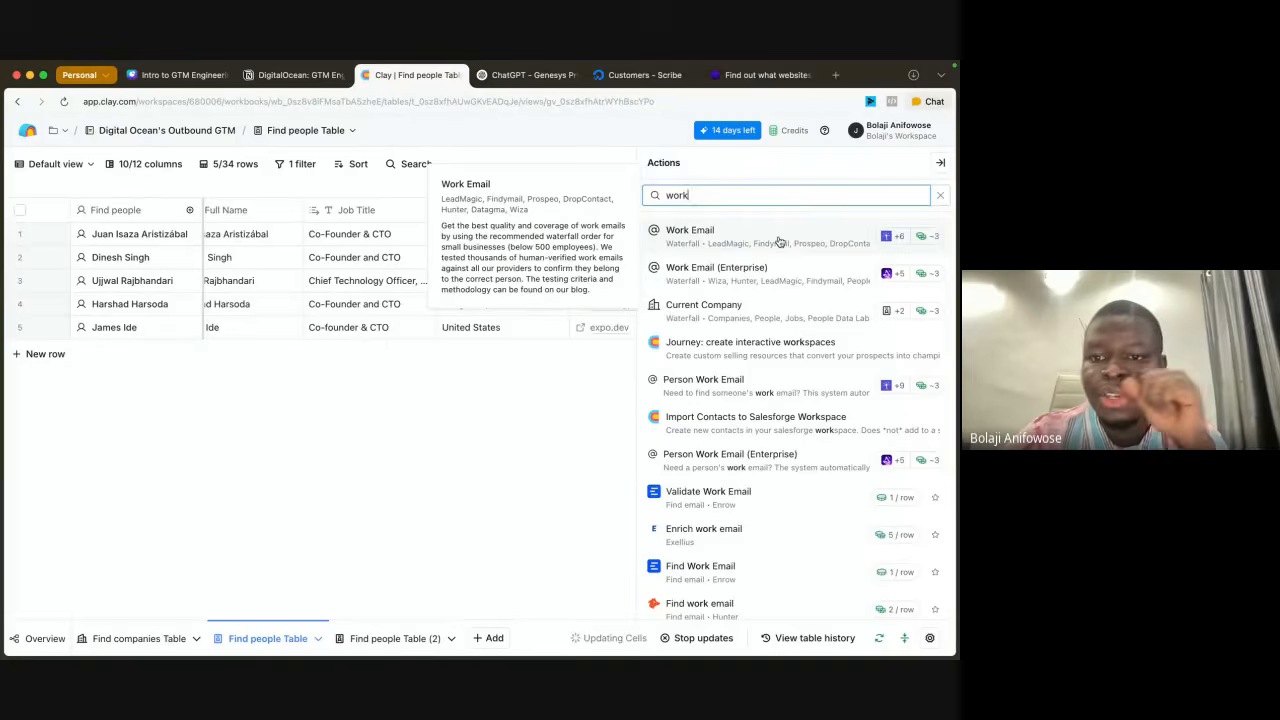
click(779, 240)
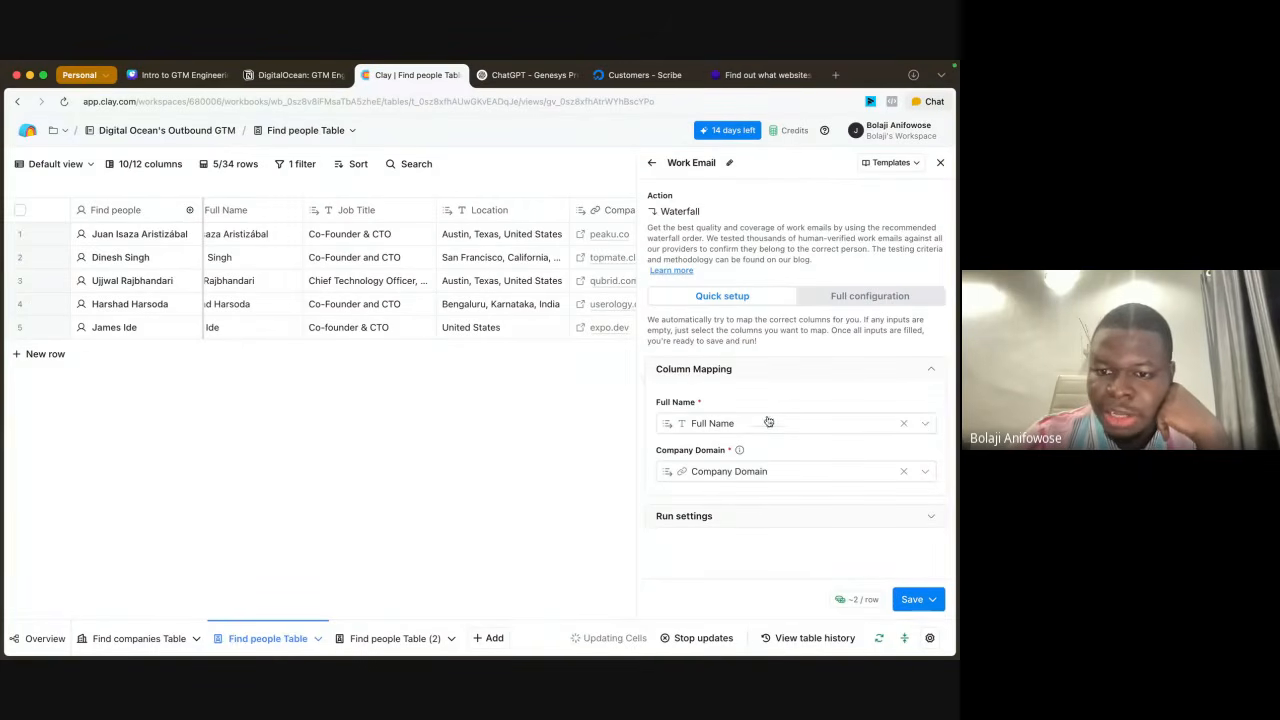
Step: Switch the Work Email waterfall to full configuration and review its provider sequence and column mapping
mouse_move(730, 426)
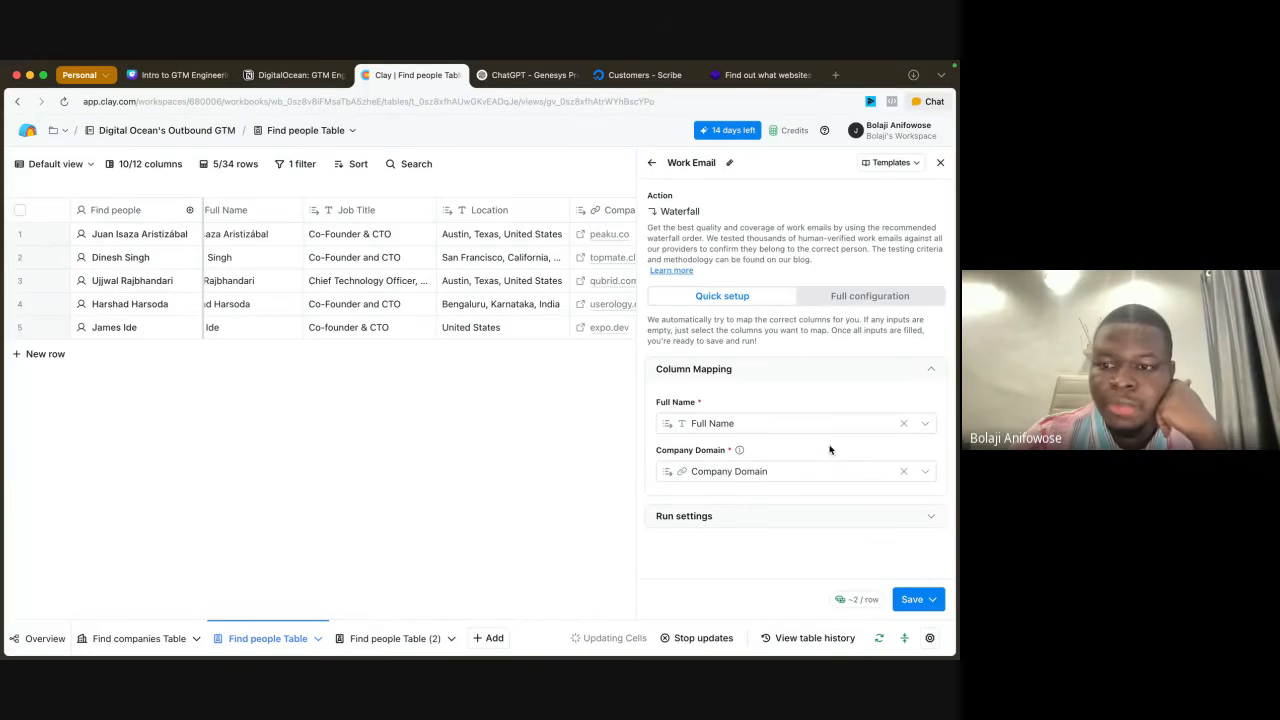
click(841, 300)
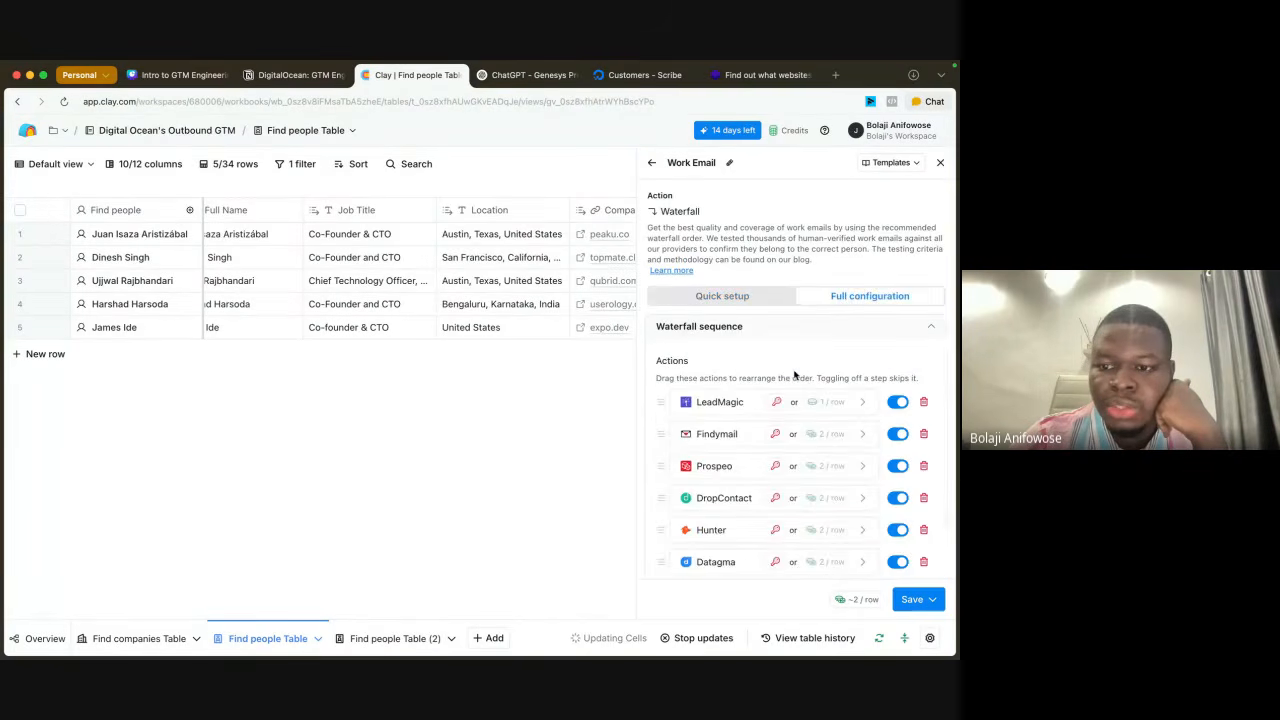
scroll(795, 375, down, 3)
scroll(795, 375, up, 3)
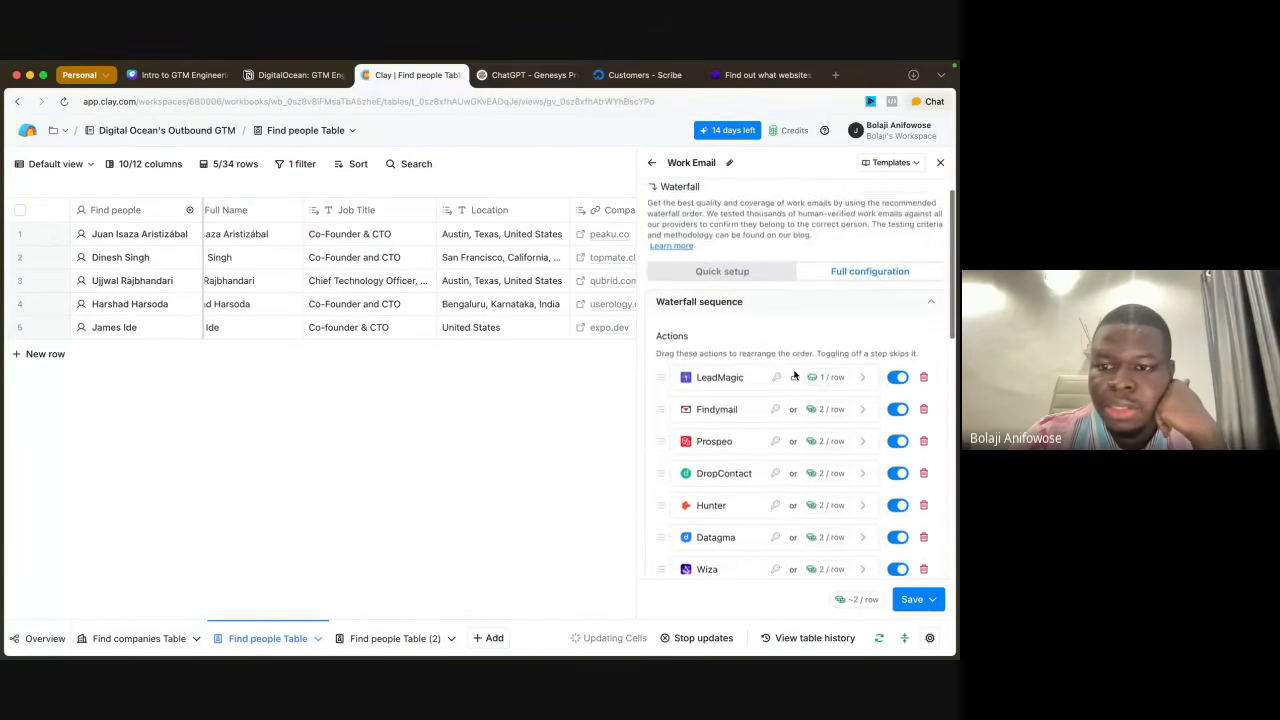
scroll(795, 375, down, 5)
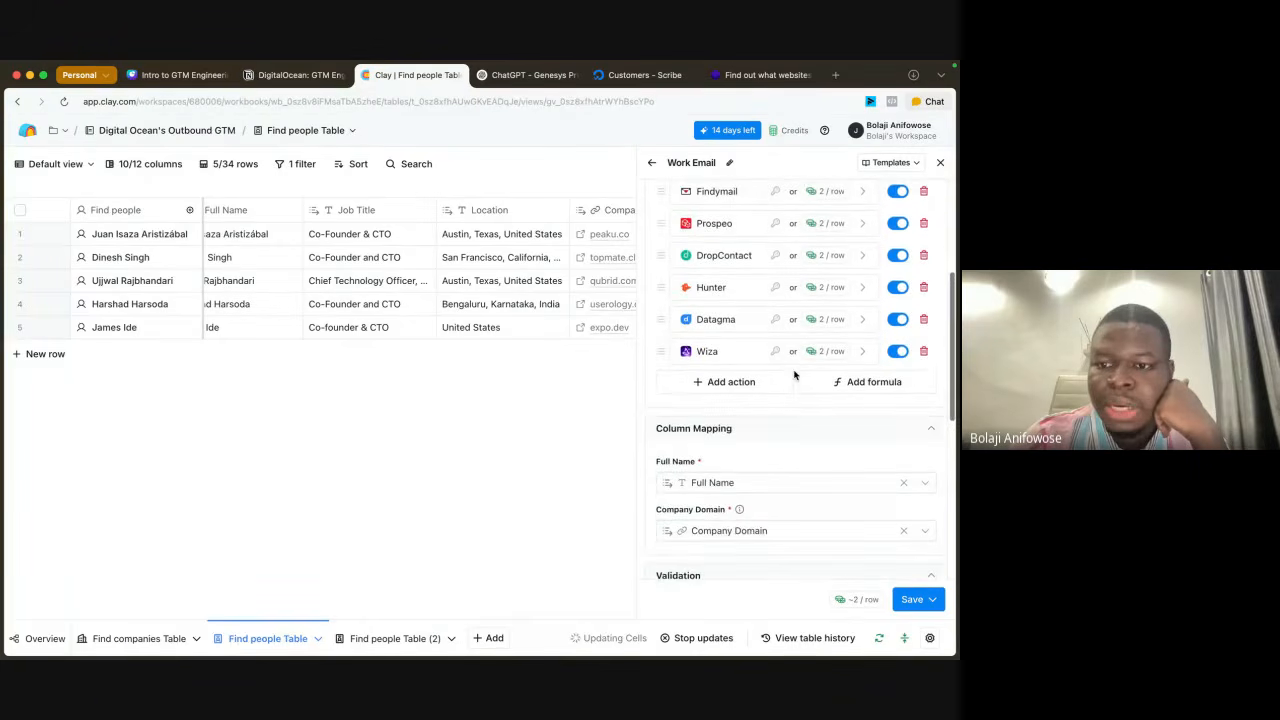
scroll(795, 375, up, 2)
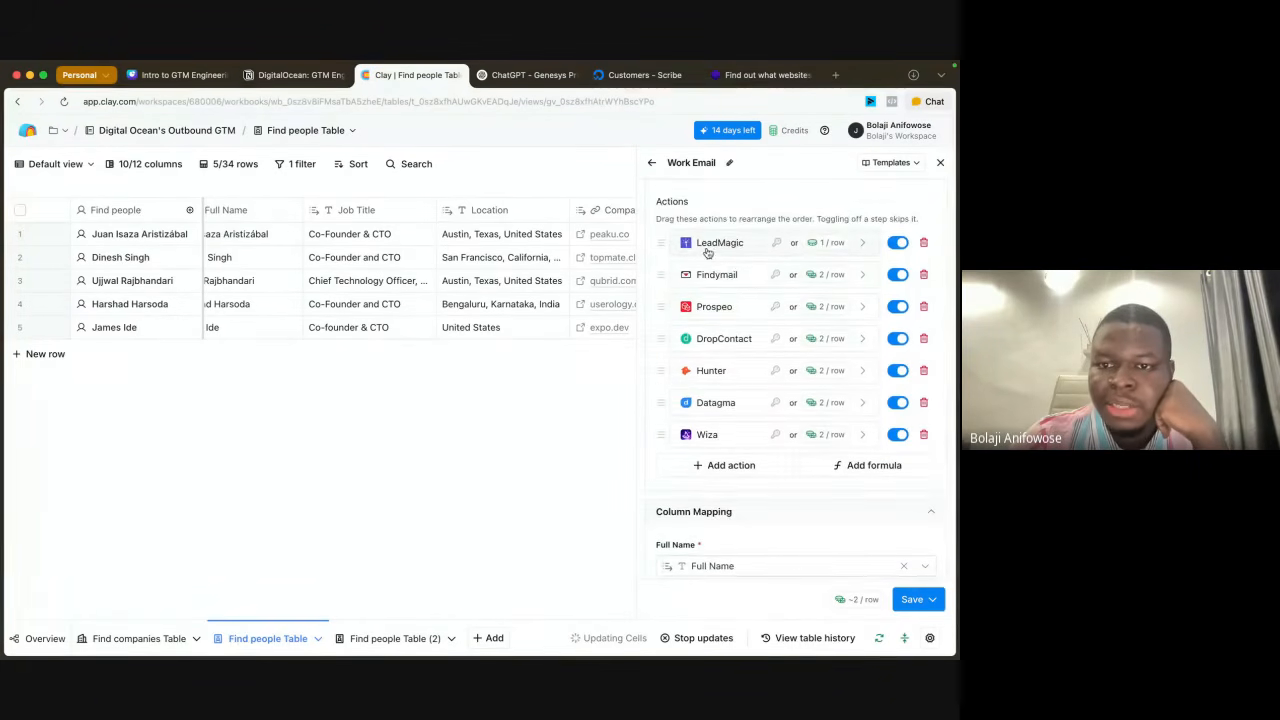
scroll(707, 252, up, 4)
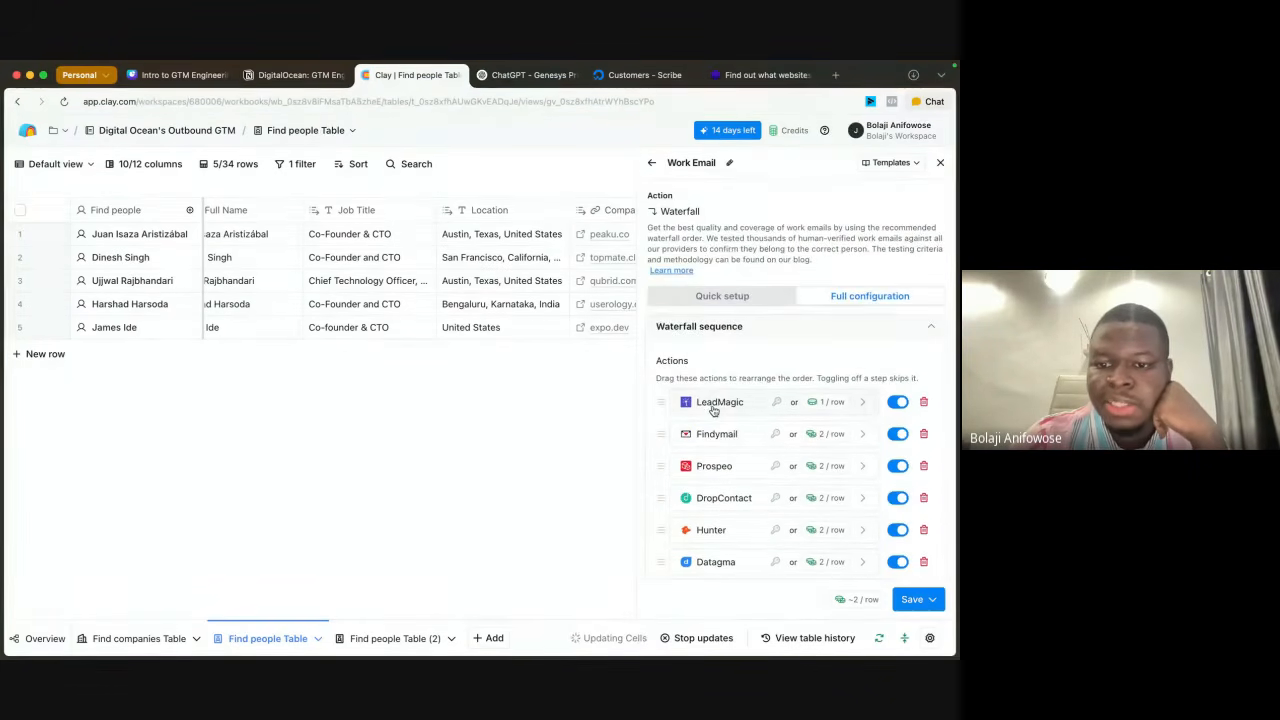
scroll(707, 524, down, 2)
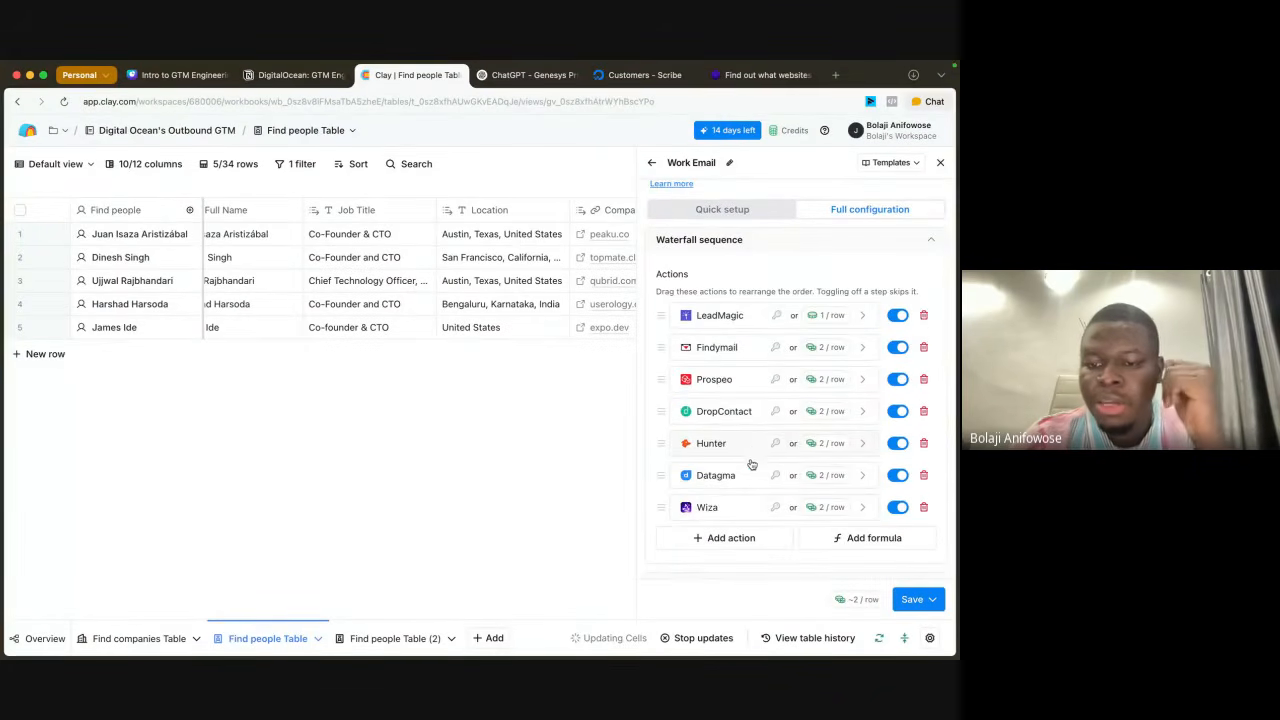
Step: Add Enrow's Find Work Email action to the Work Email waterfall sequence
click(731, 538)
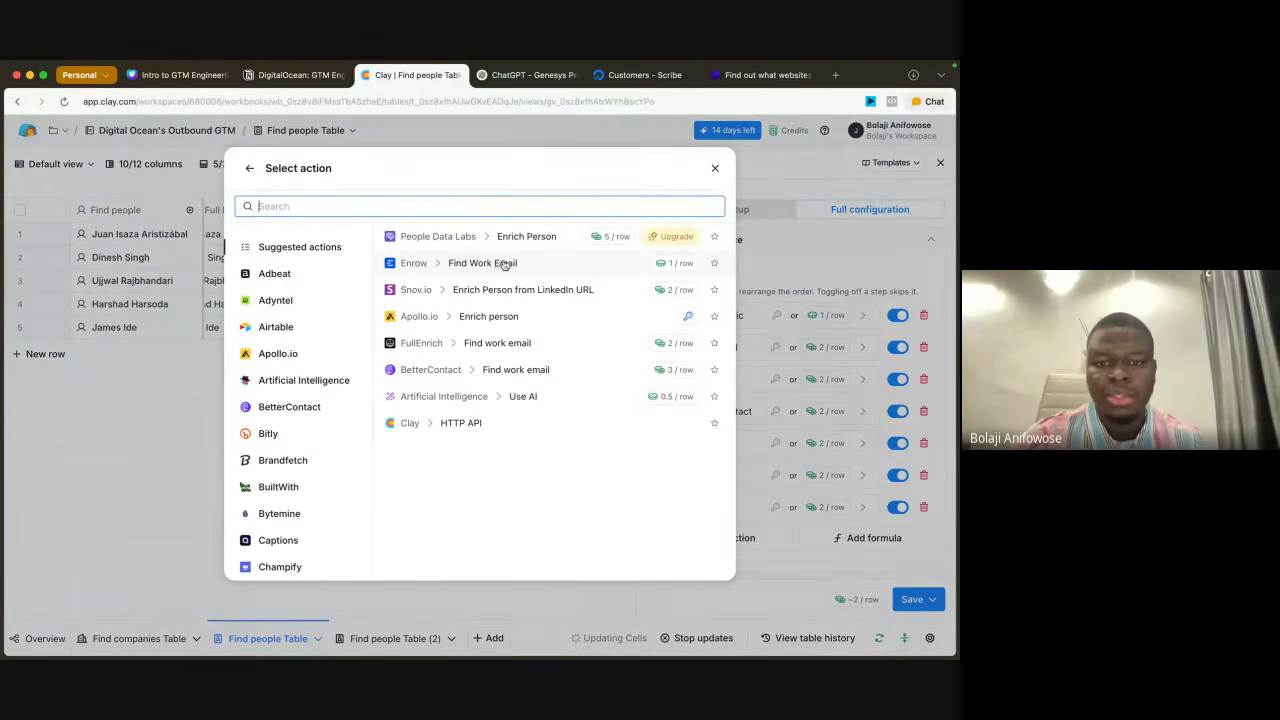
click(574, 263)
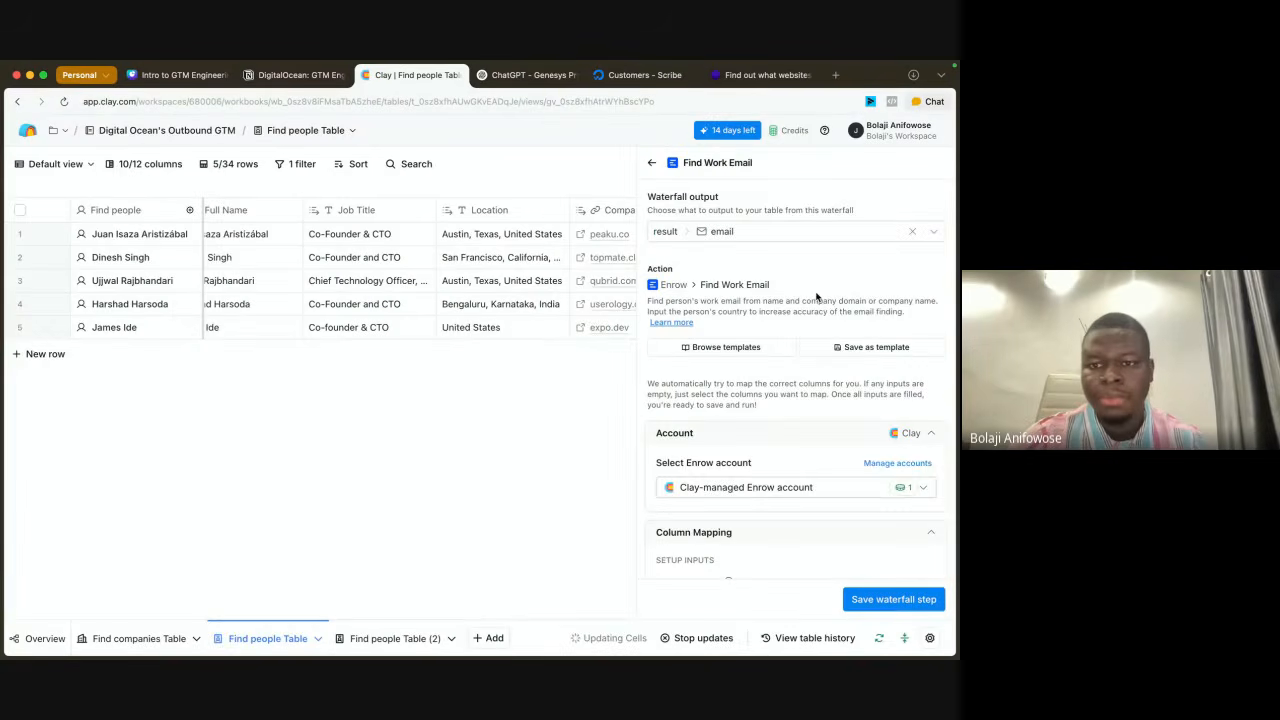
scroll(817, 297, down, 4)
scroll(816, 297, up, 3)
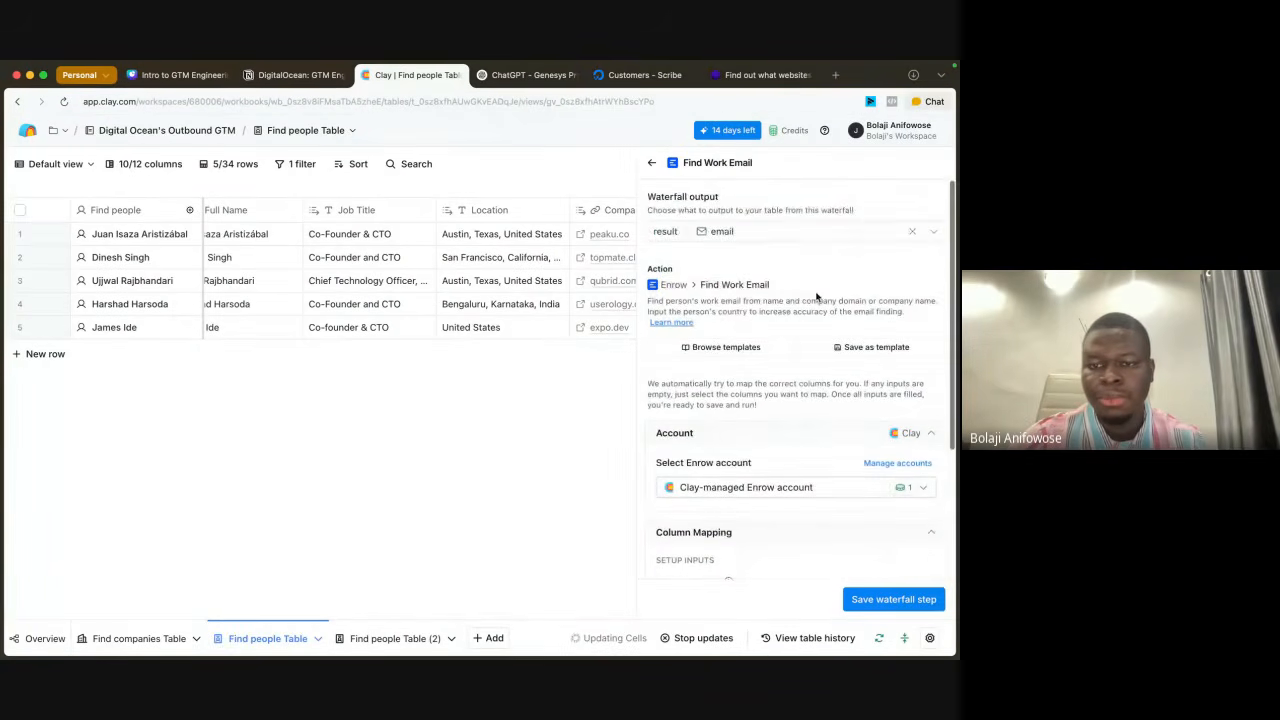
click(651, 162)
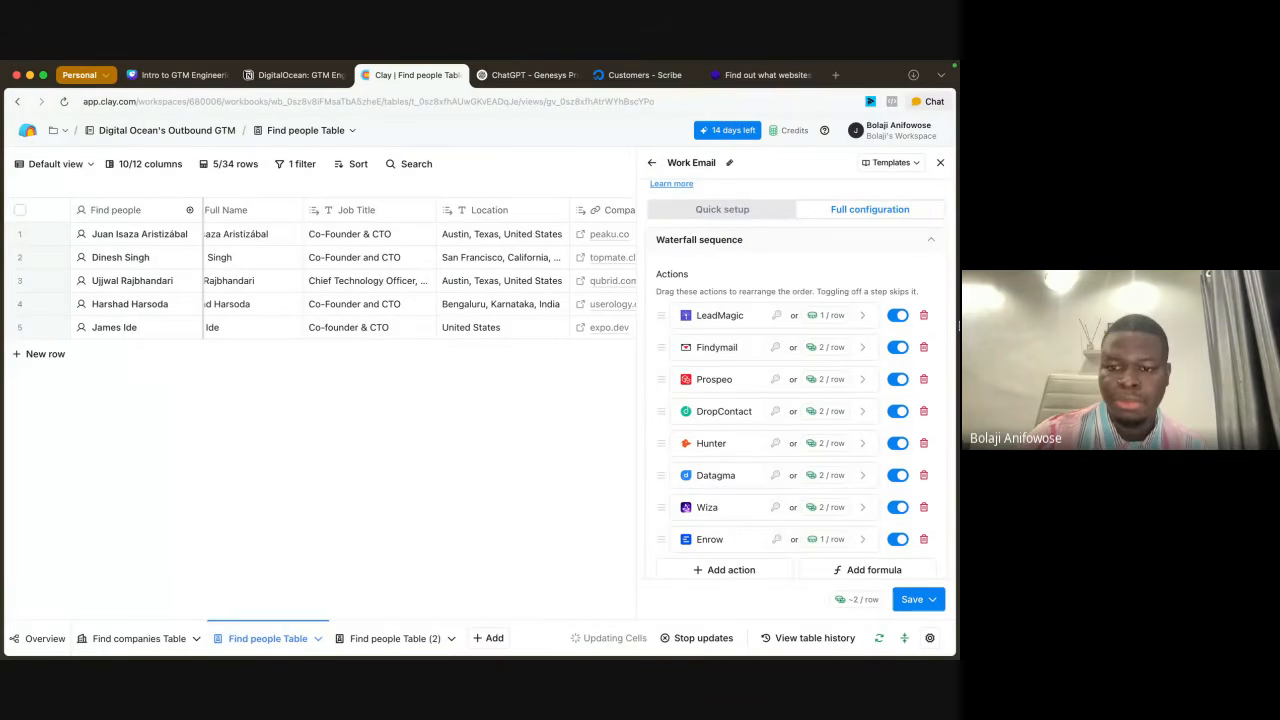
Step: Add BetterContact's Find work email action to the waterfall with its suggested column mapping and save that waterfall step
scroll(800, 460, down, 3)
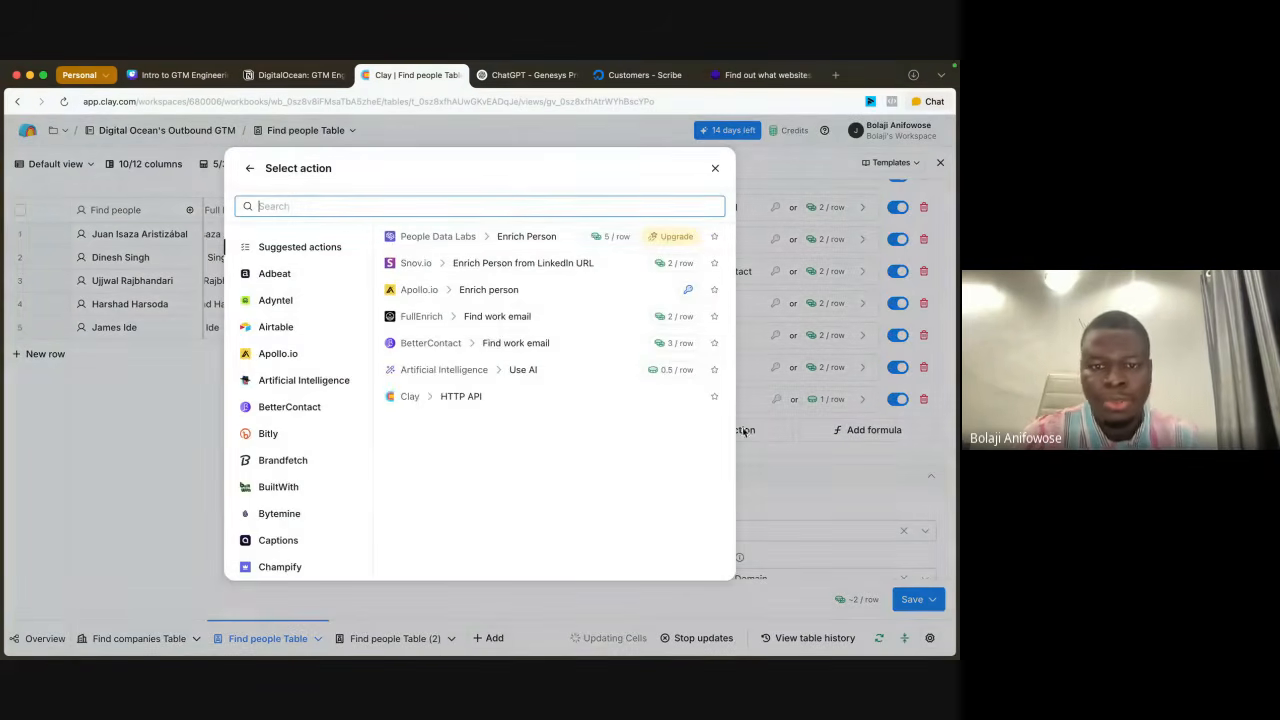
click(731, 430)
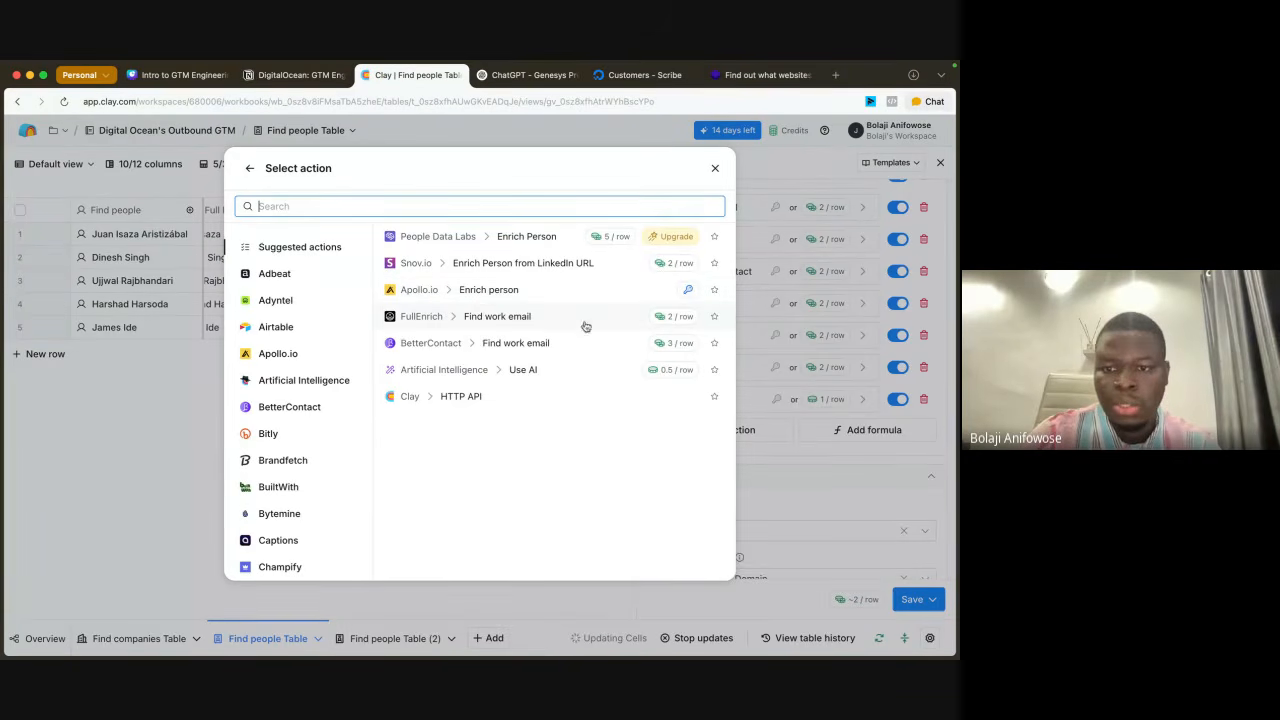
click(562, 344)
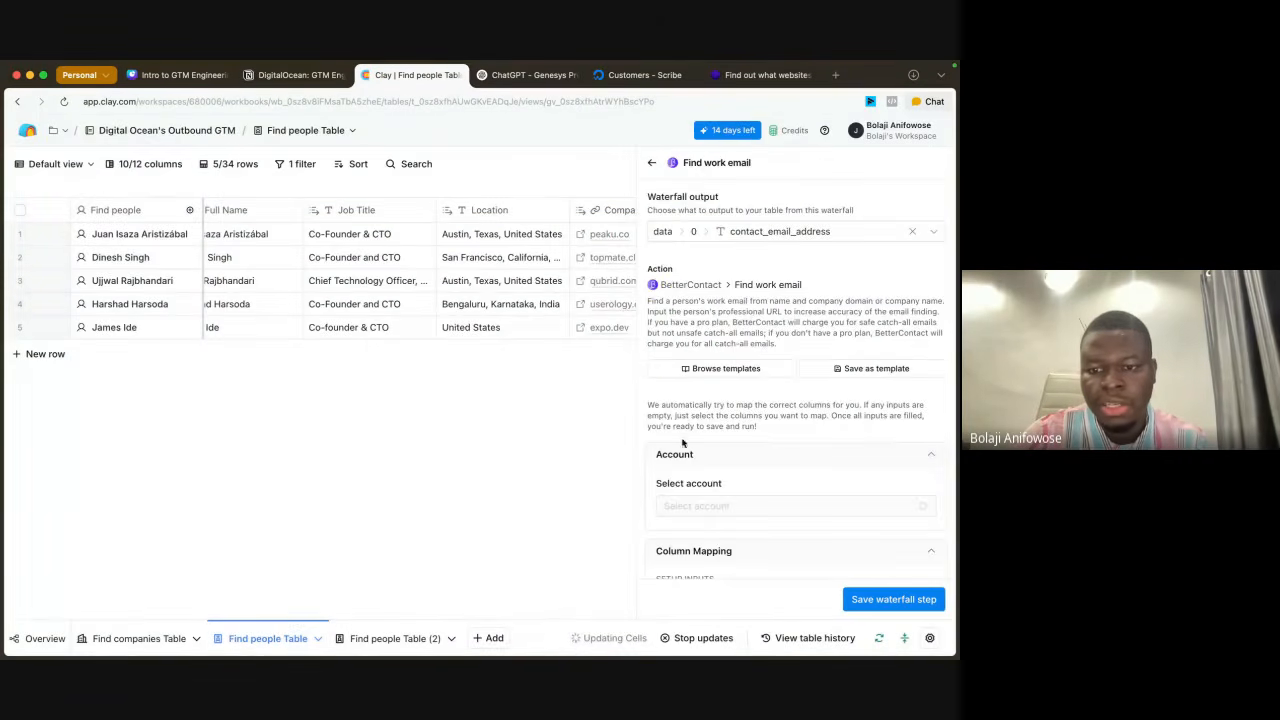
scroll(808, 517, down, 5)
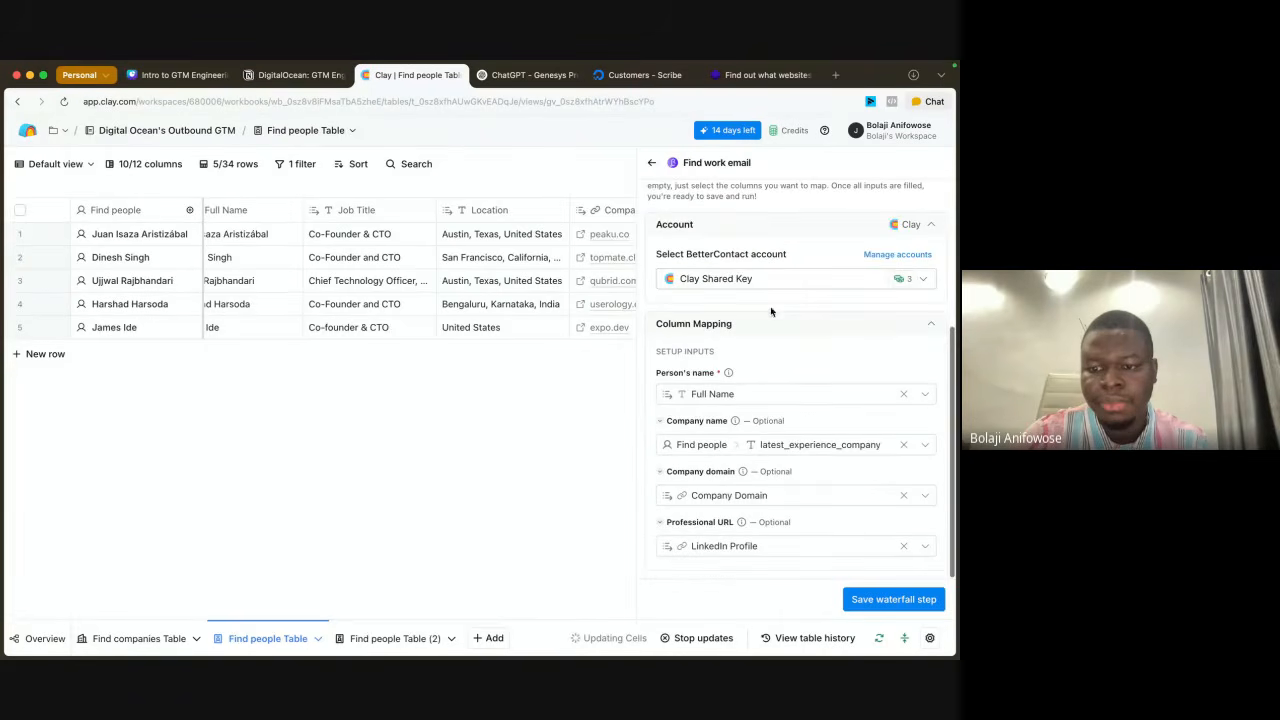
click(883, 601)
Step: Review the waterfall's provider order, column mapping and validation settings, then save it and run the 5 rows in this view
scroll(823, 423, up, 5)
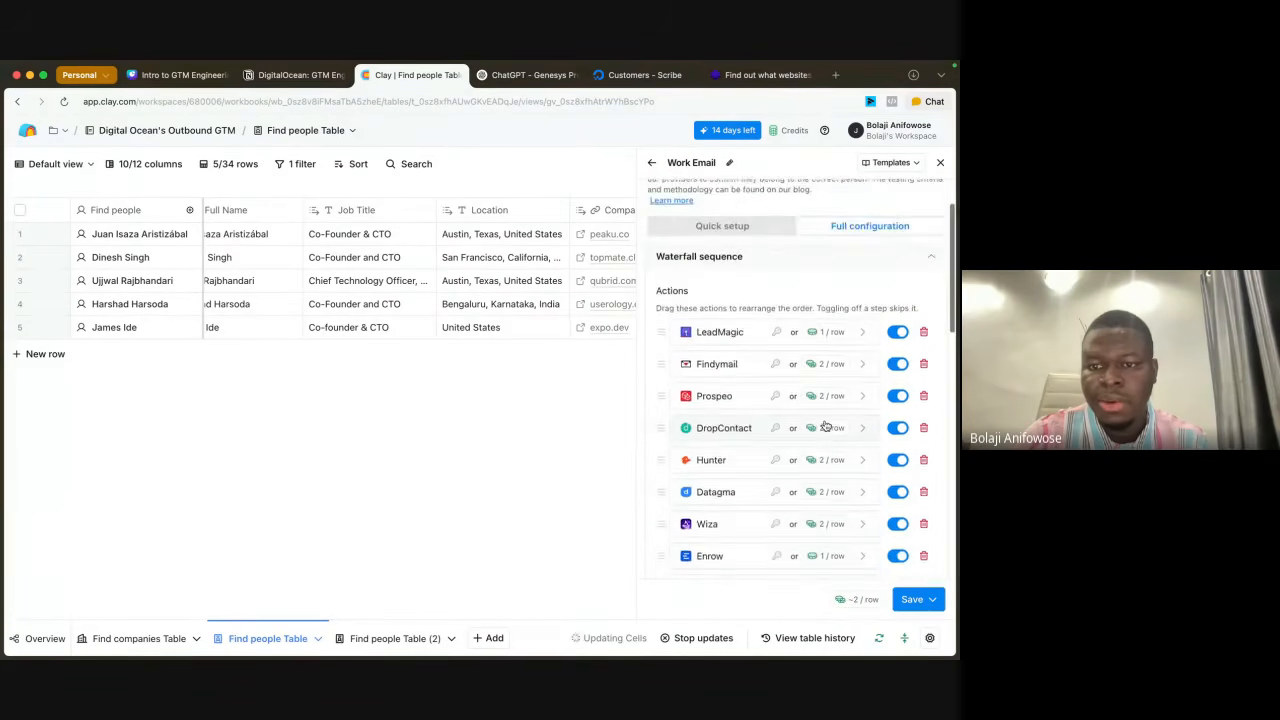
scroll(825, 425, down, 8)
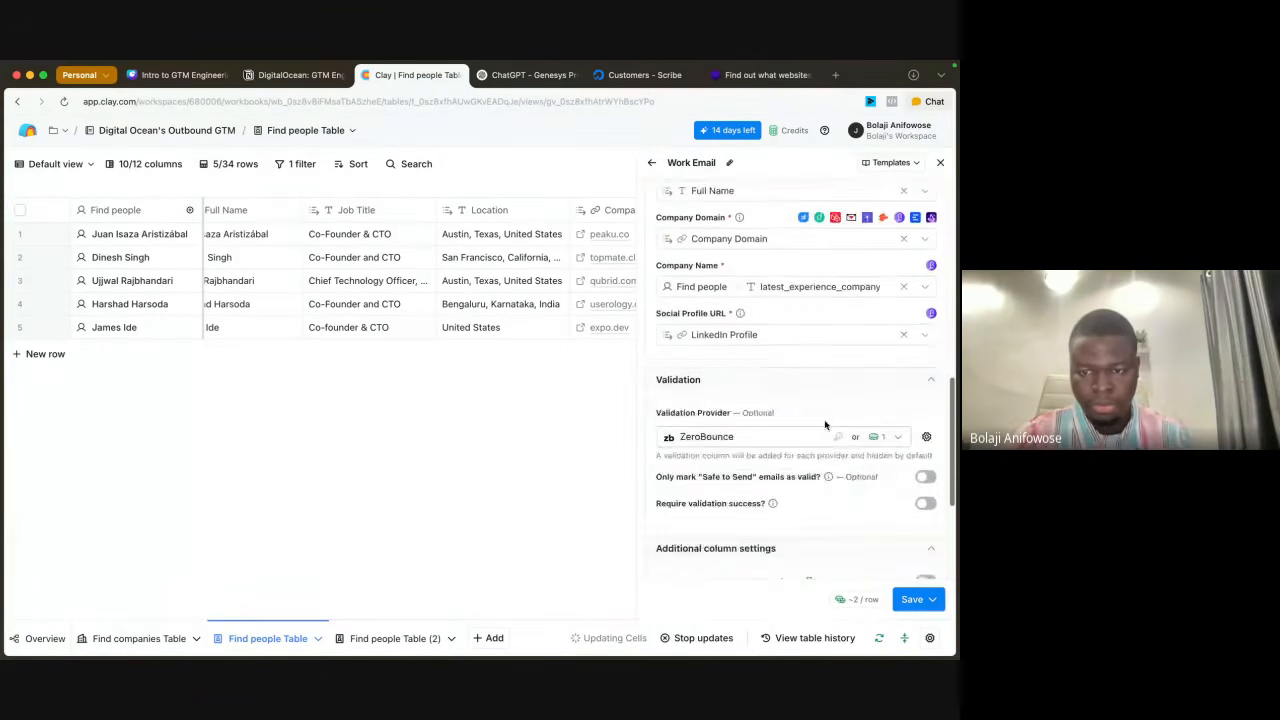
scroll(825, 425, down, 4)
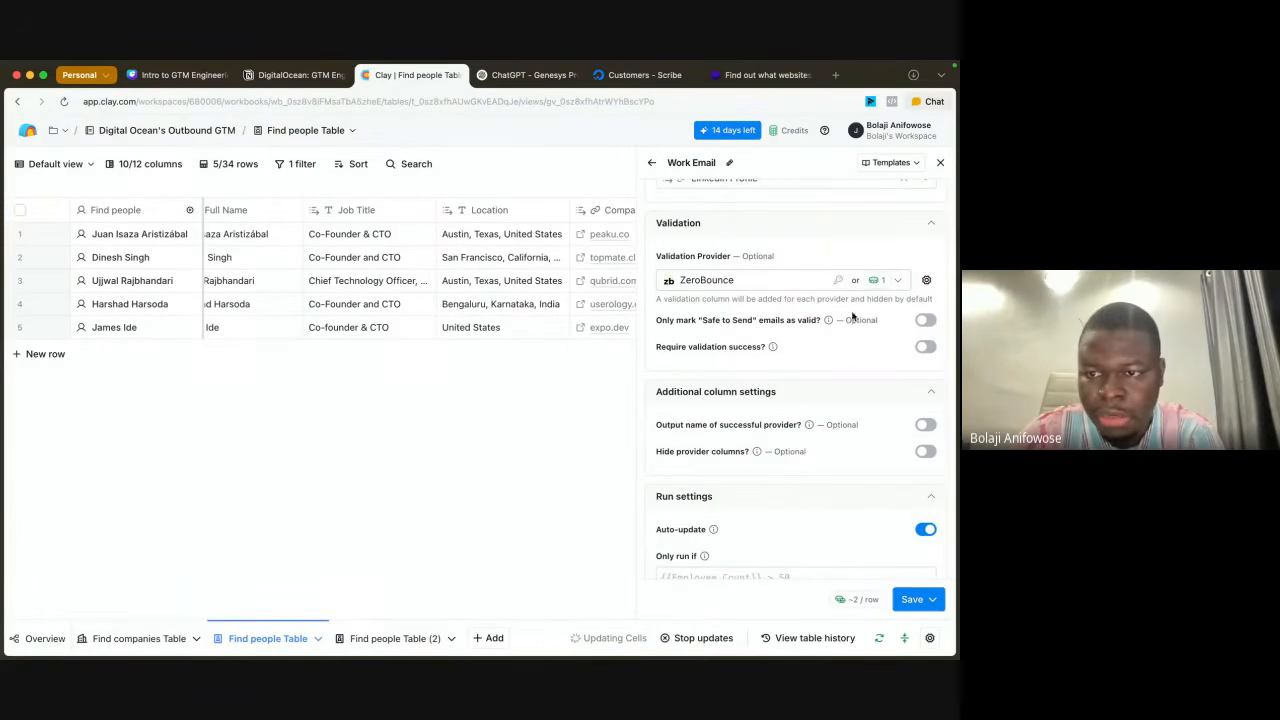
scroll(860, 330, up, 12)
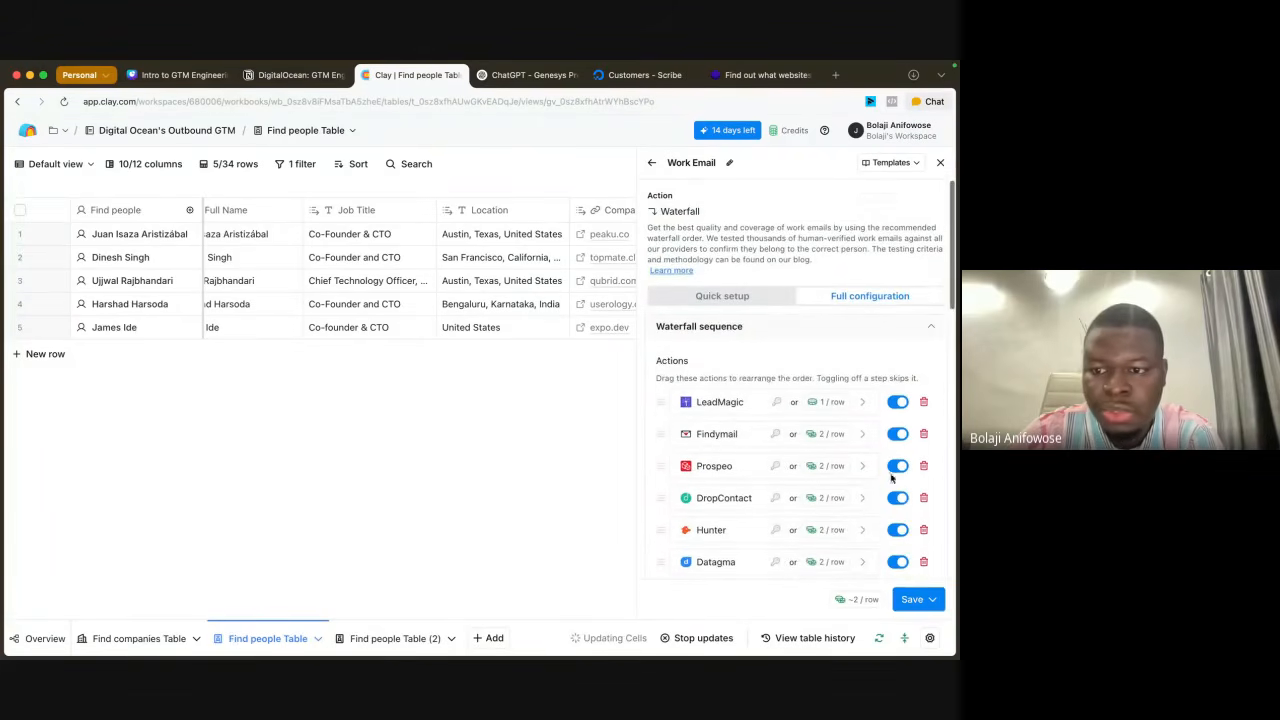
click(931, 599)
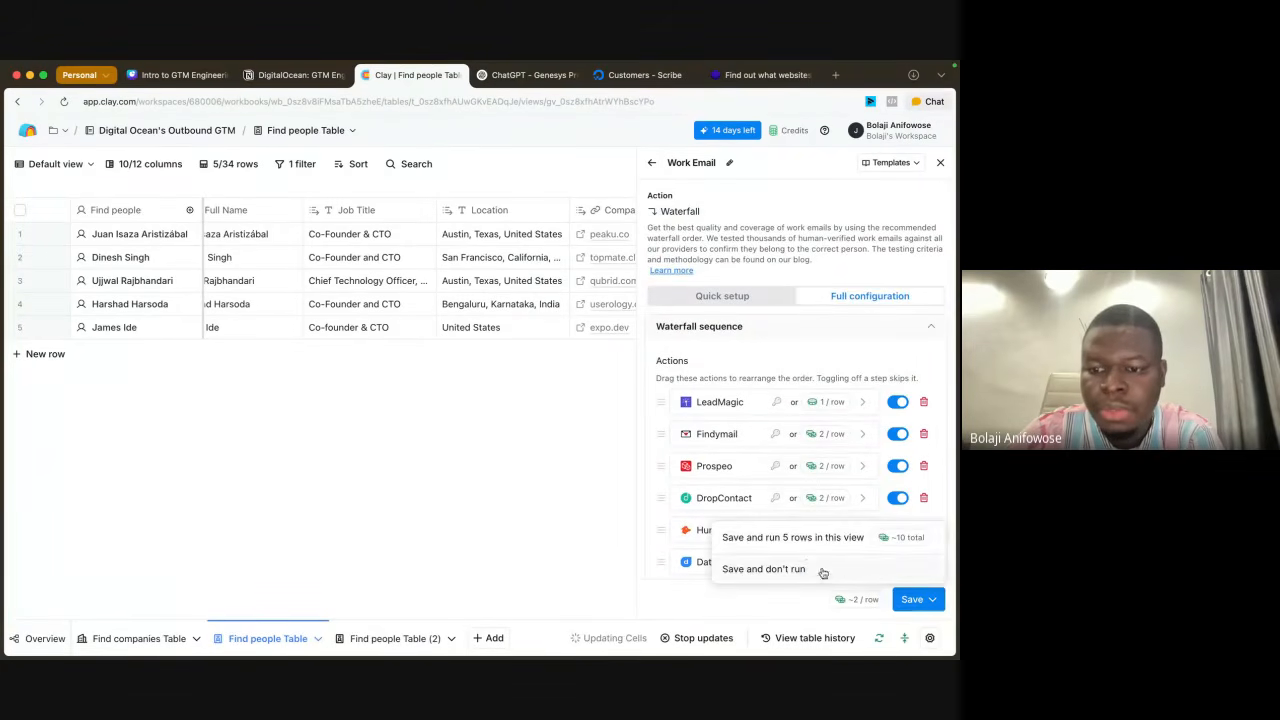
click(798, 545)
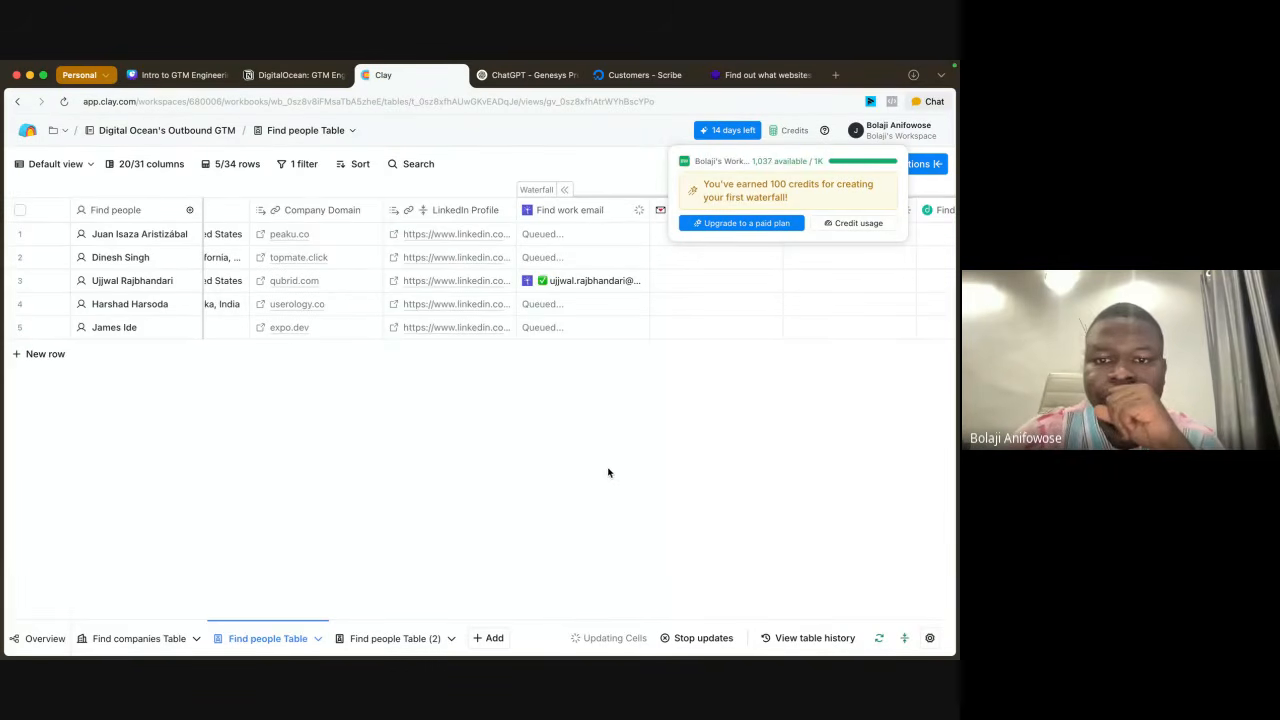
Step: Examine each provider's result columns and the final Work Email column for every person in the Find people Table
scroll(655, 310, right, 6)
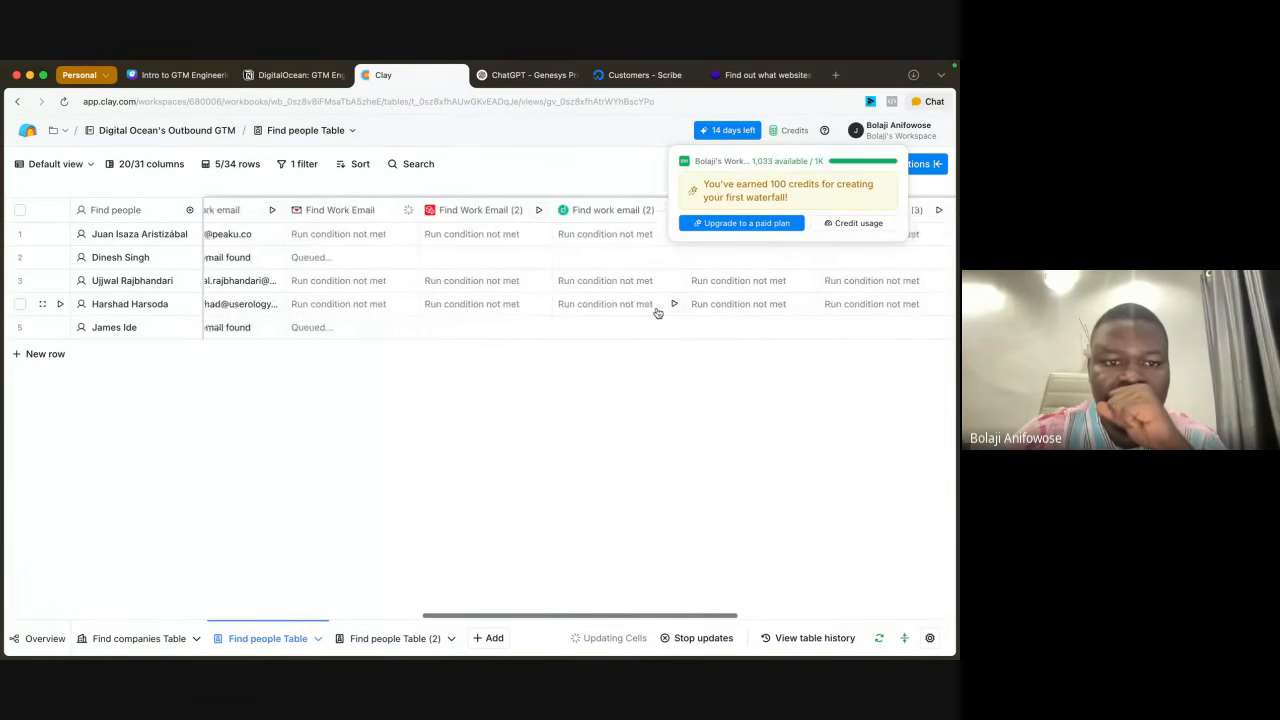
scroll(657, 313, left, 6)
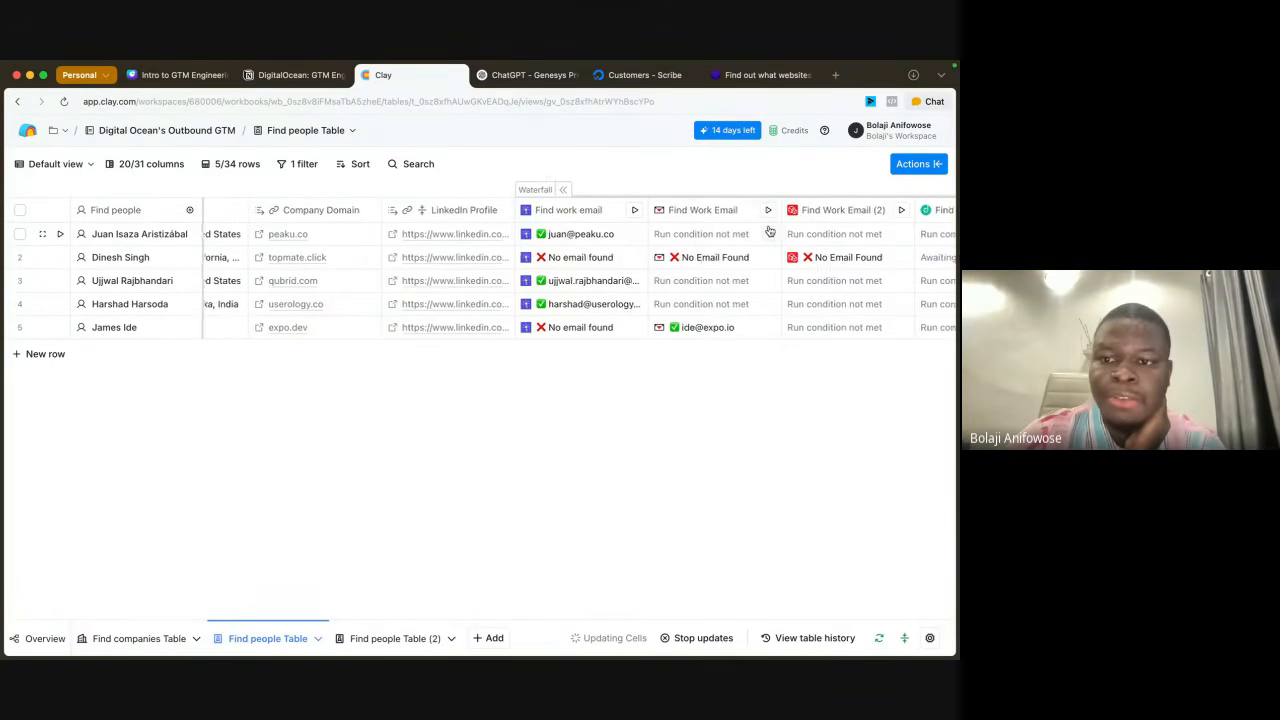
scroll(766, 230, right, 5)
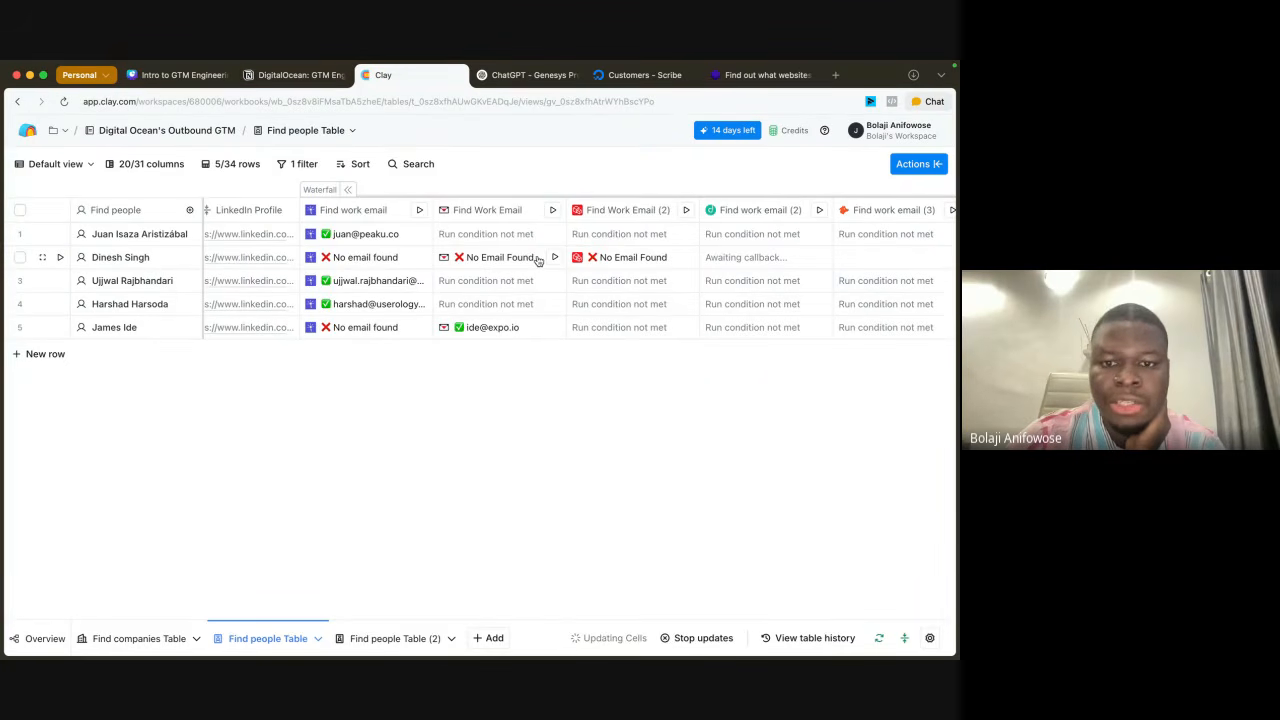
scroll(737, 263, right, 6)
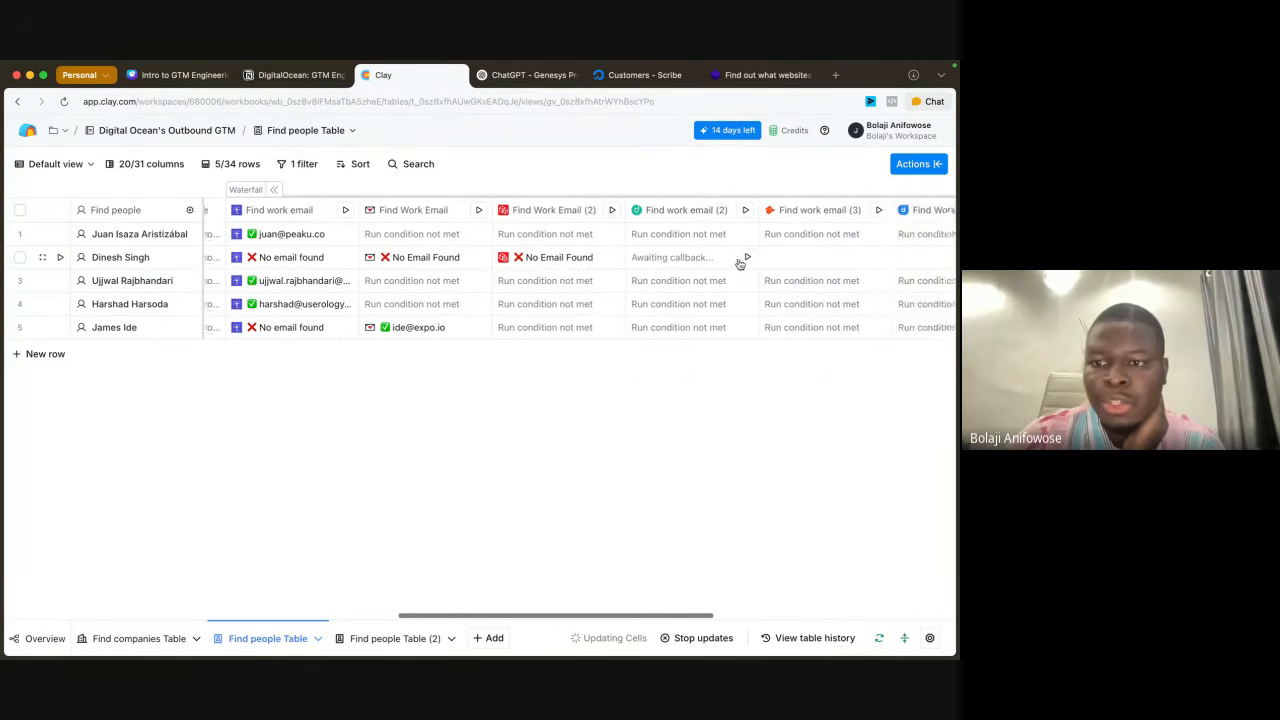
scroll(737, 263, right, 2)
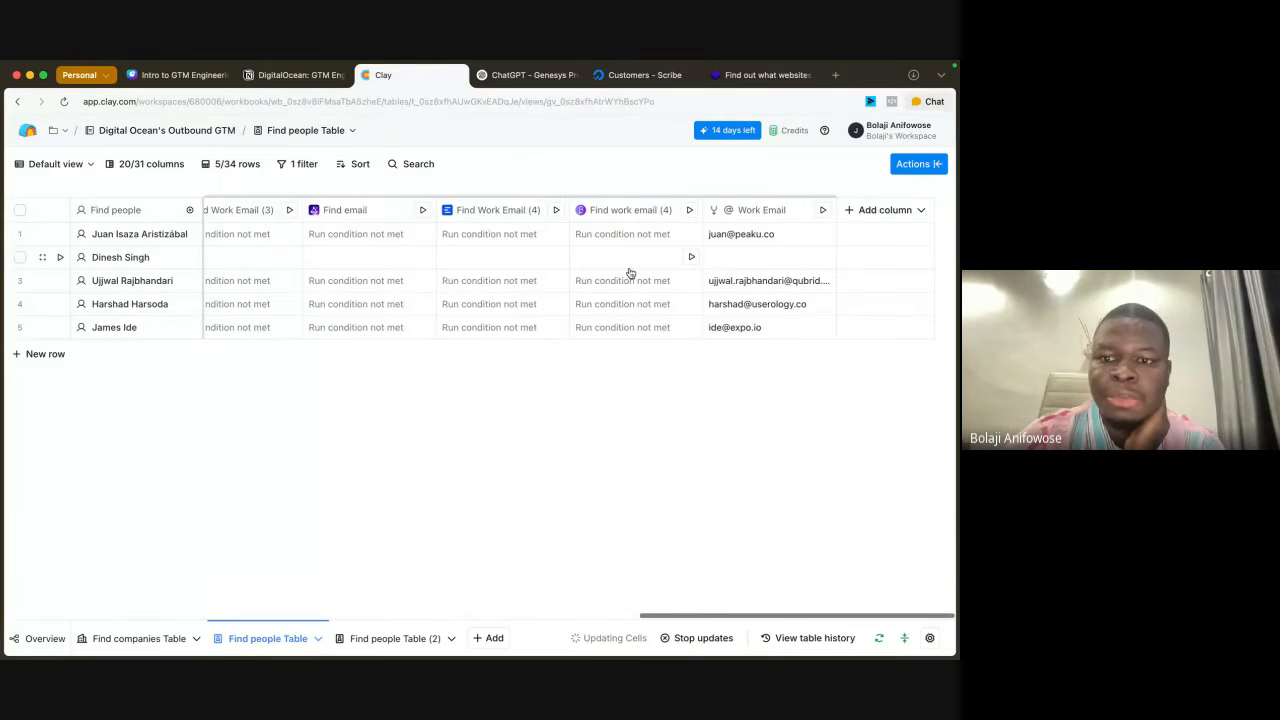
scroll(630, 273, left, 3)
scroll(630, 273, right, 4)
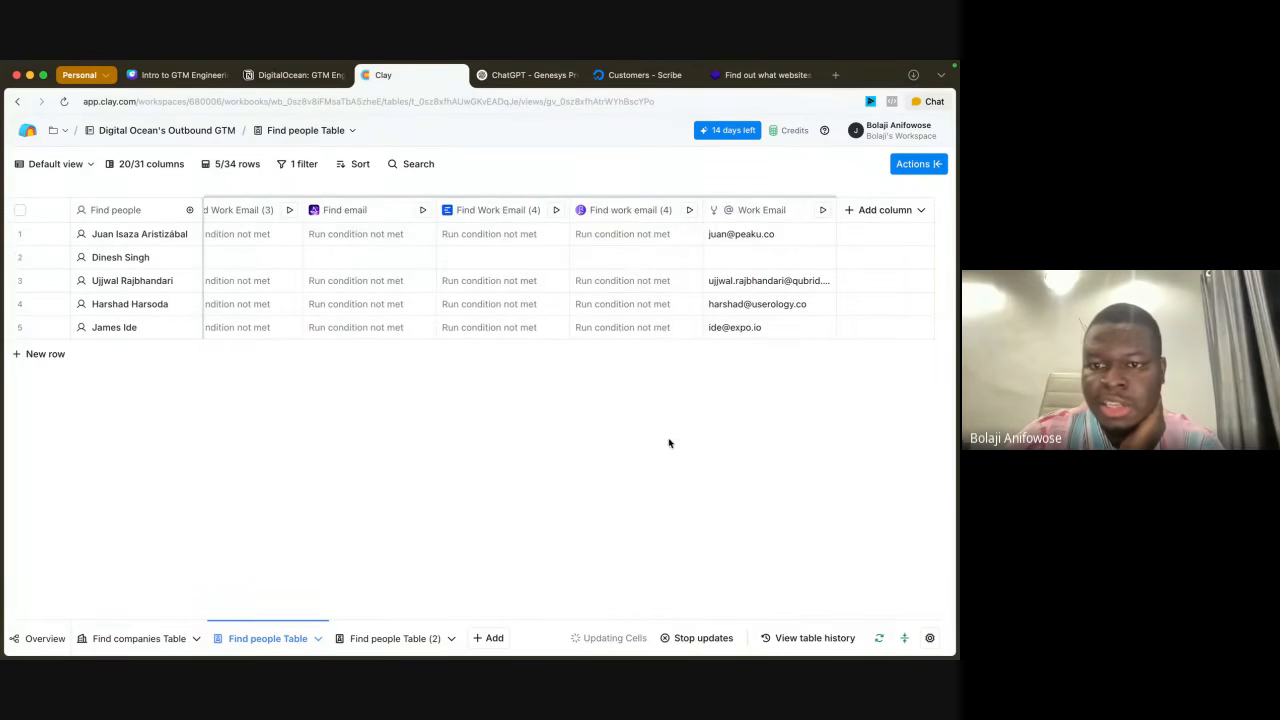
scroll(344, 287, left, 10)
scroll(344, 287, left, 5)
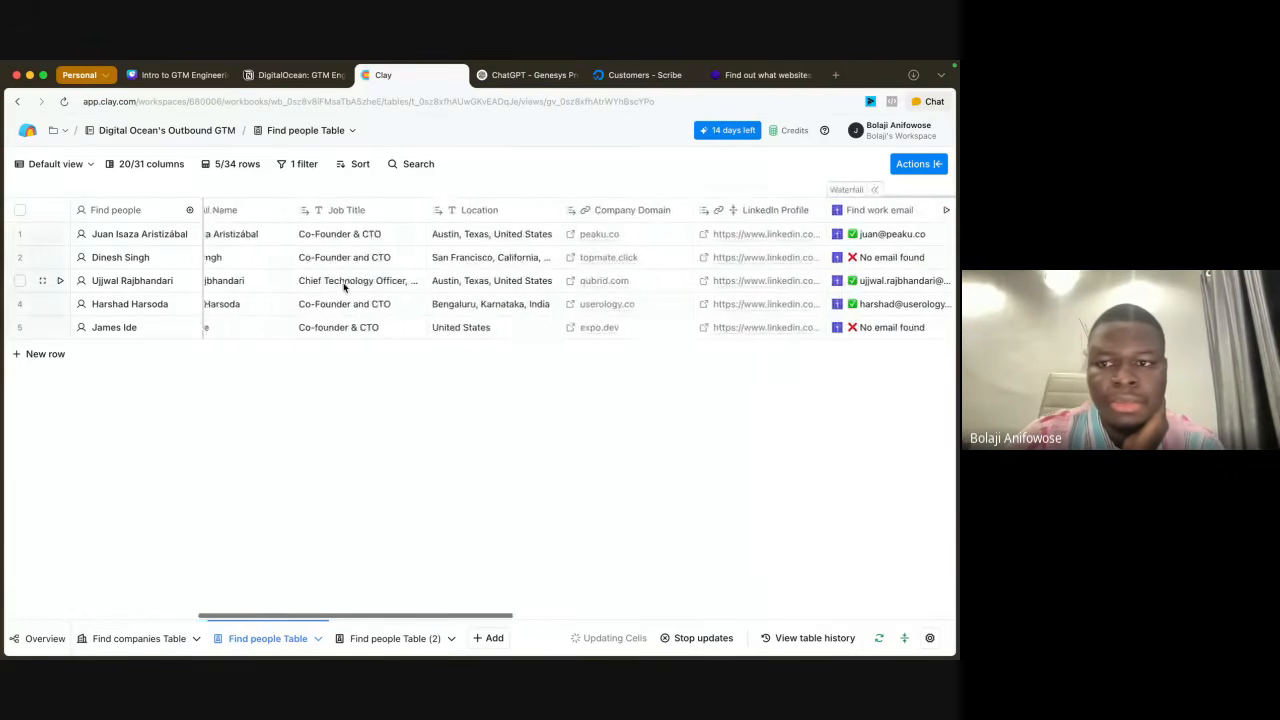
scroll(344, 287, right, 4)
Step: Collapse the waterfall's provider columns and move the Cloud Solution column directly before Work Email
click(502, 189)
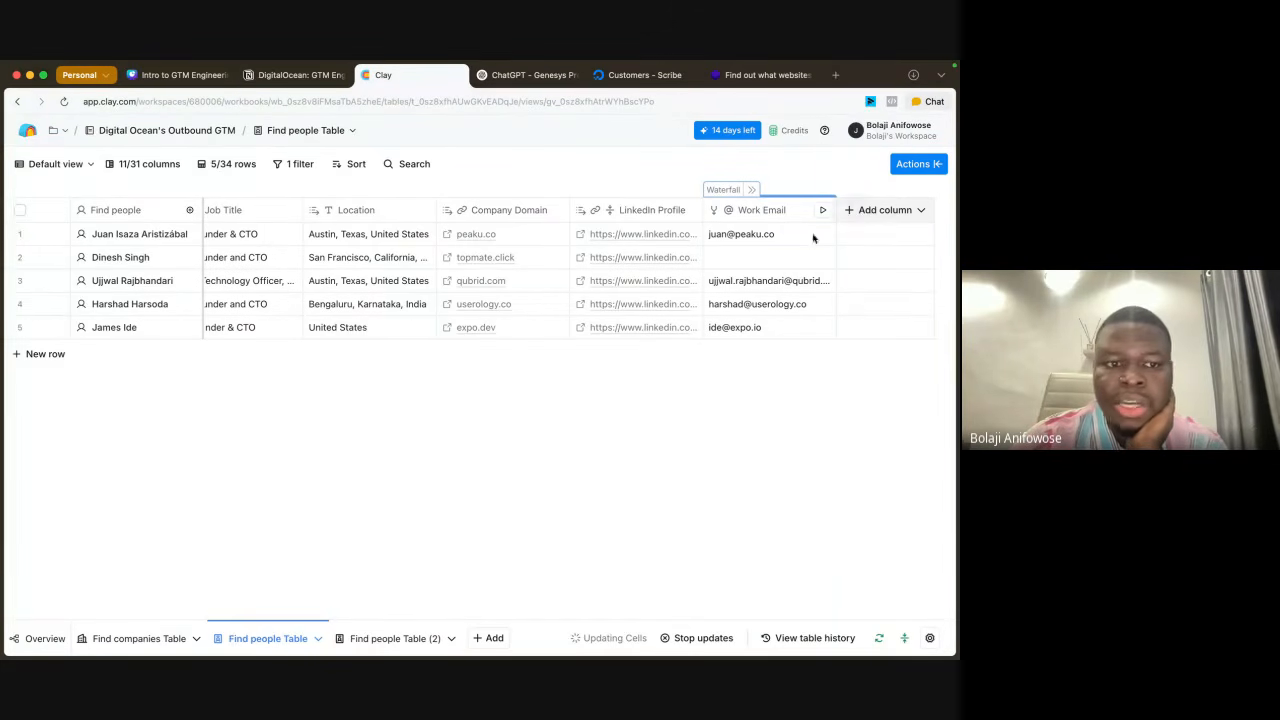
scroll(411, 311, left, 7)
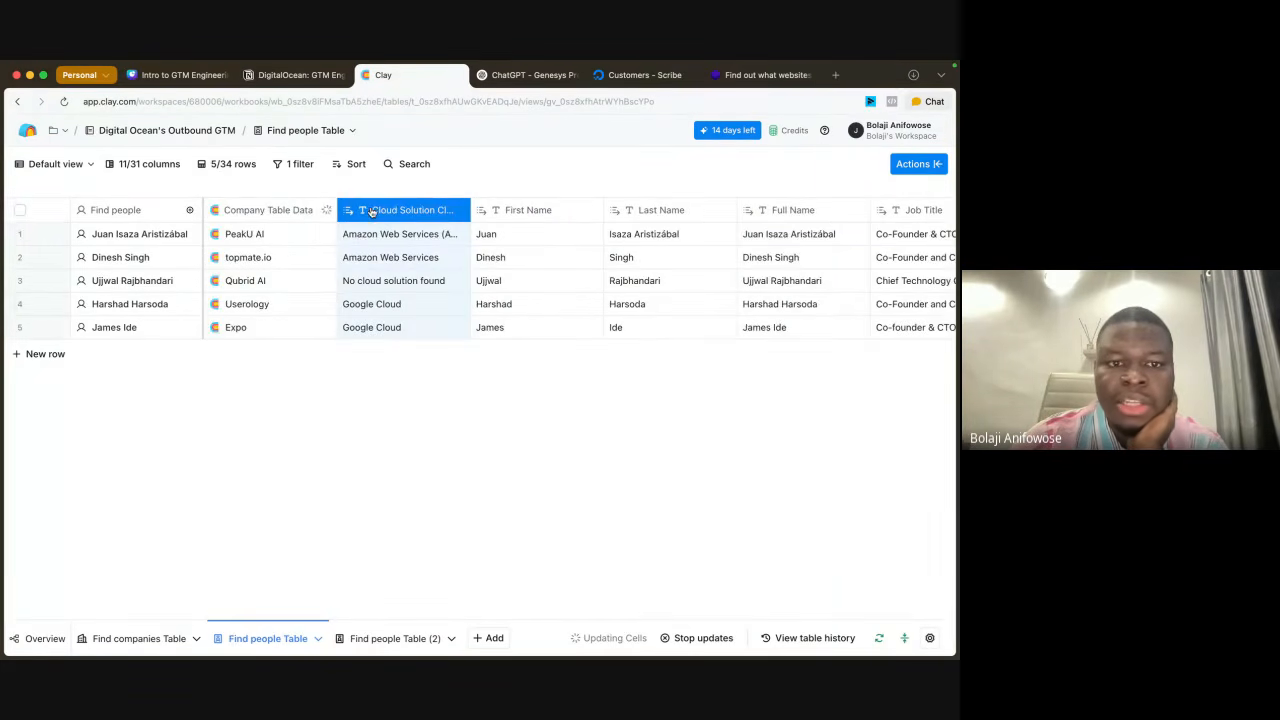
drag(371, 210, 645, 203)
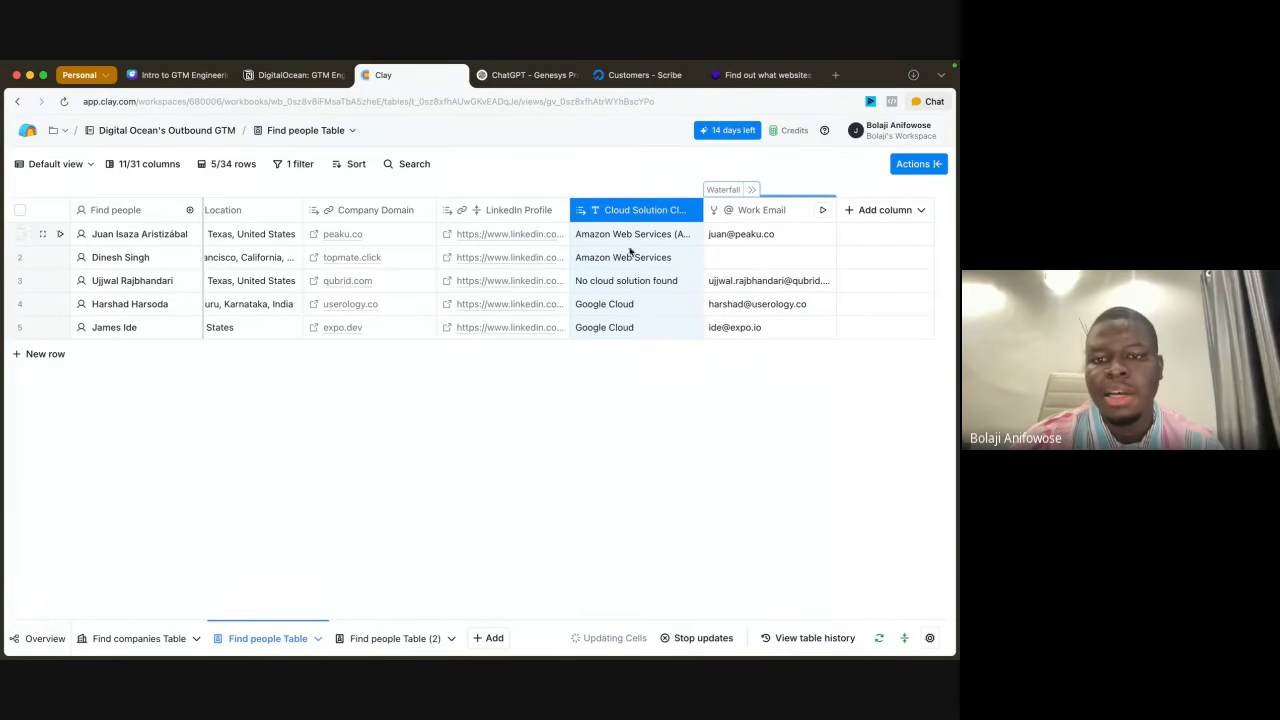
click(873, 212)
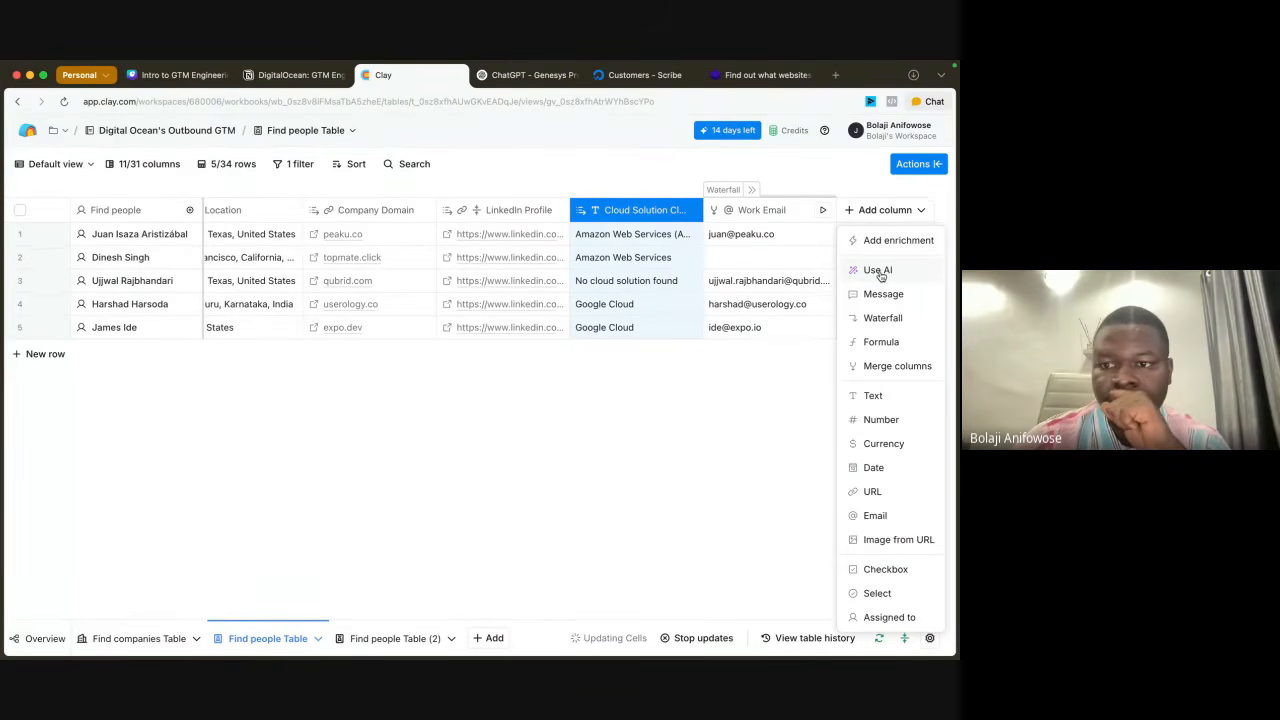
click(879, 271)
click(941, 164)
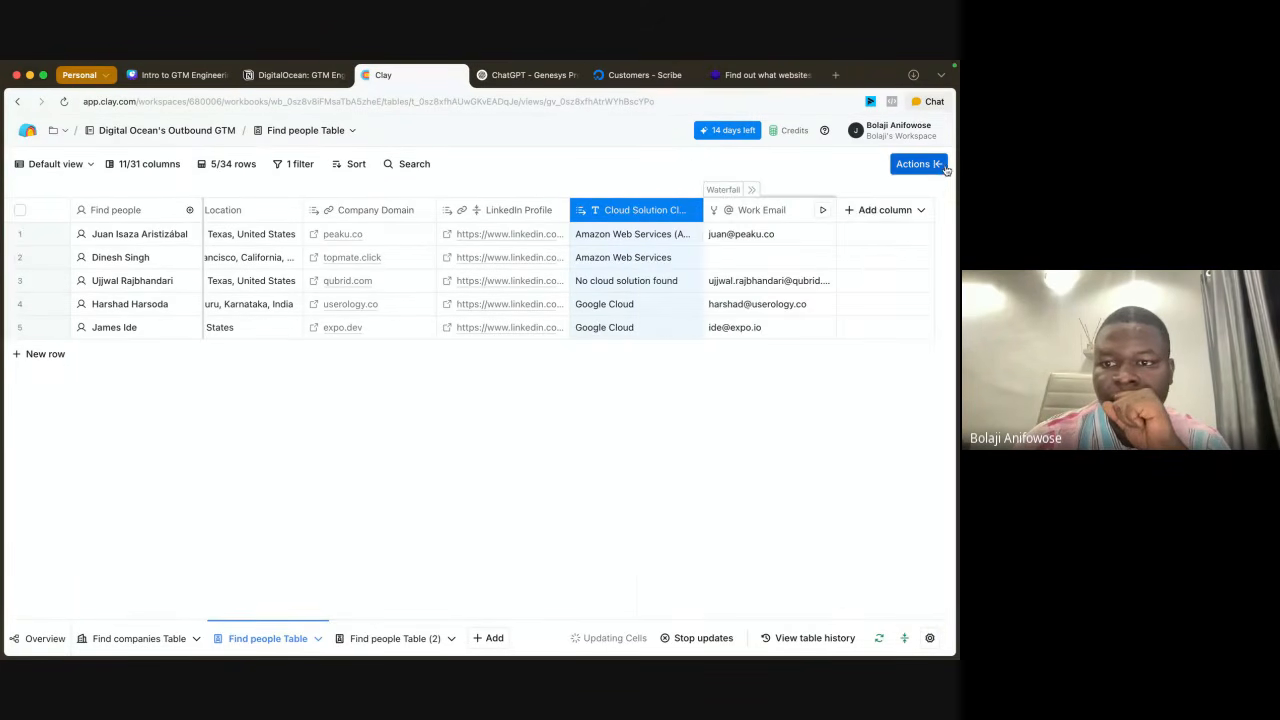
click(876, 210)
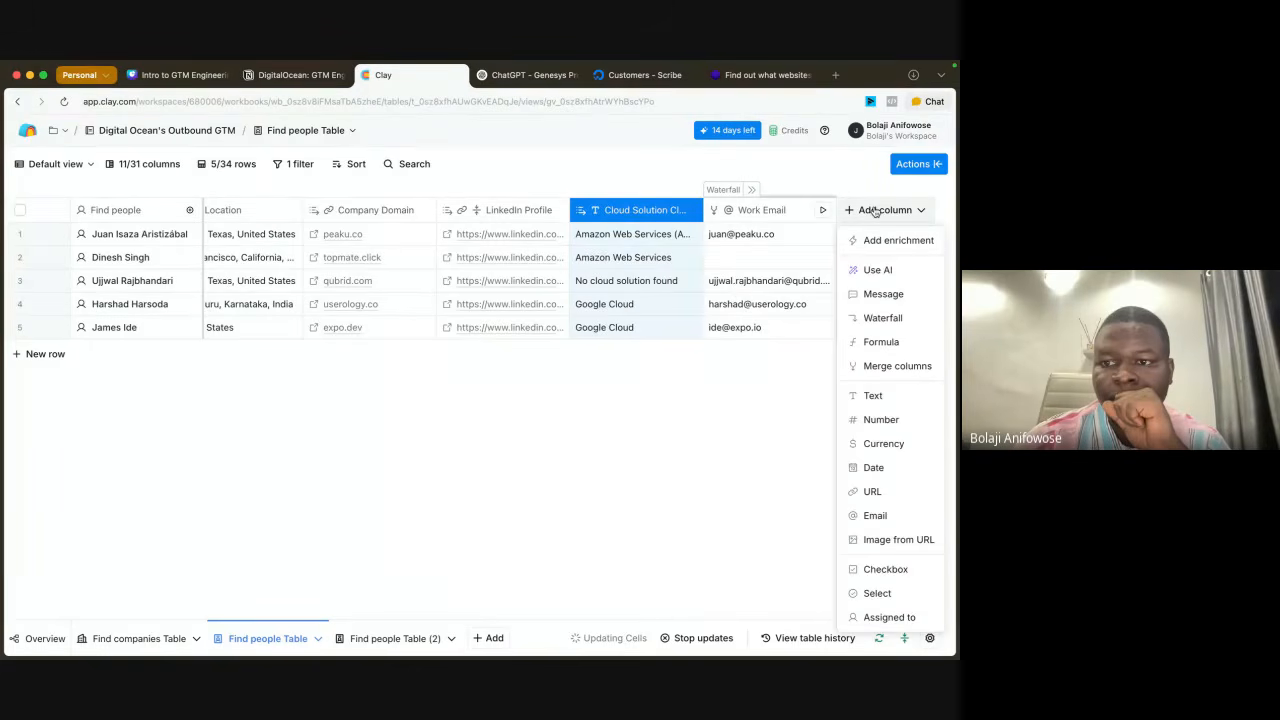
click(885, 271)
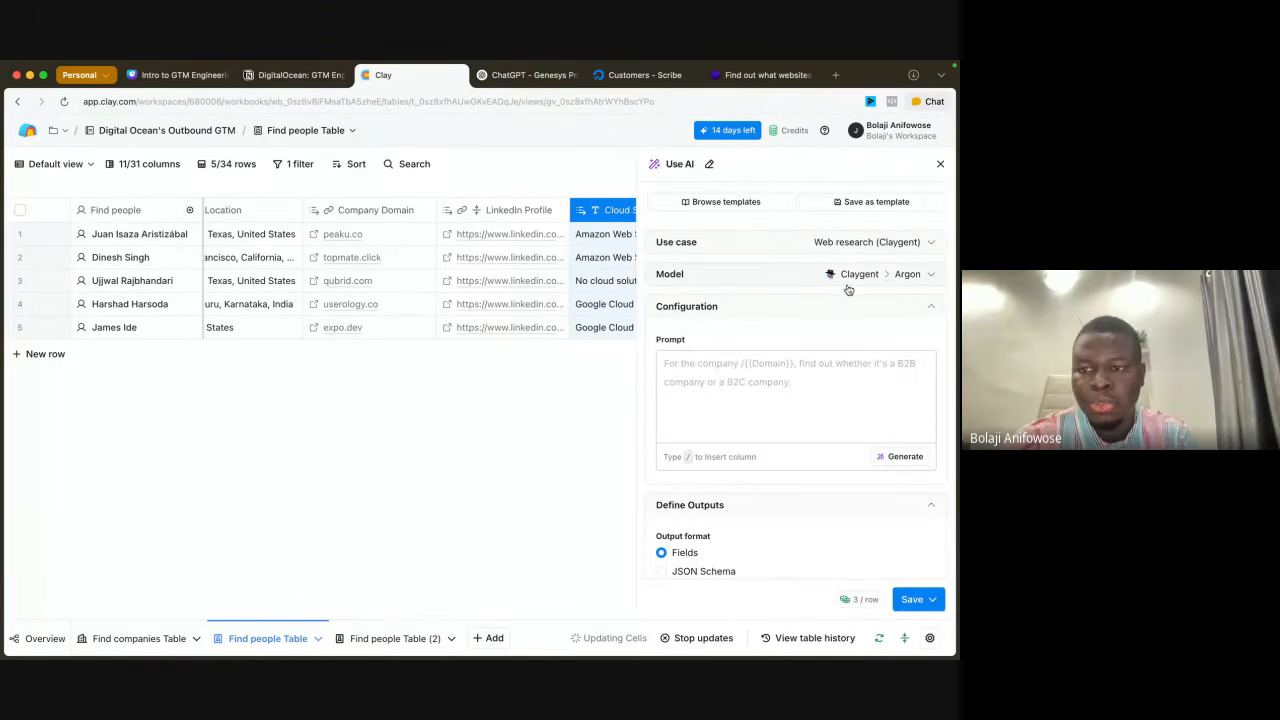
click(940, 165)
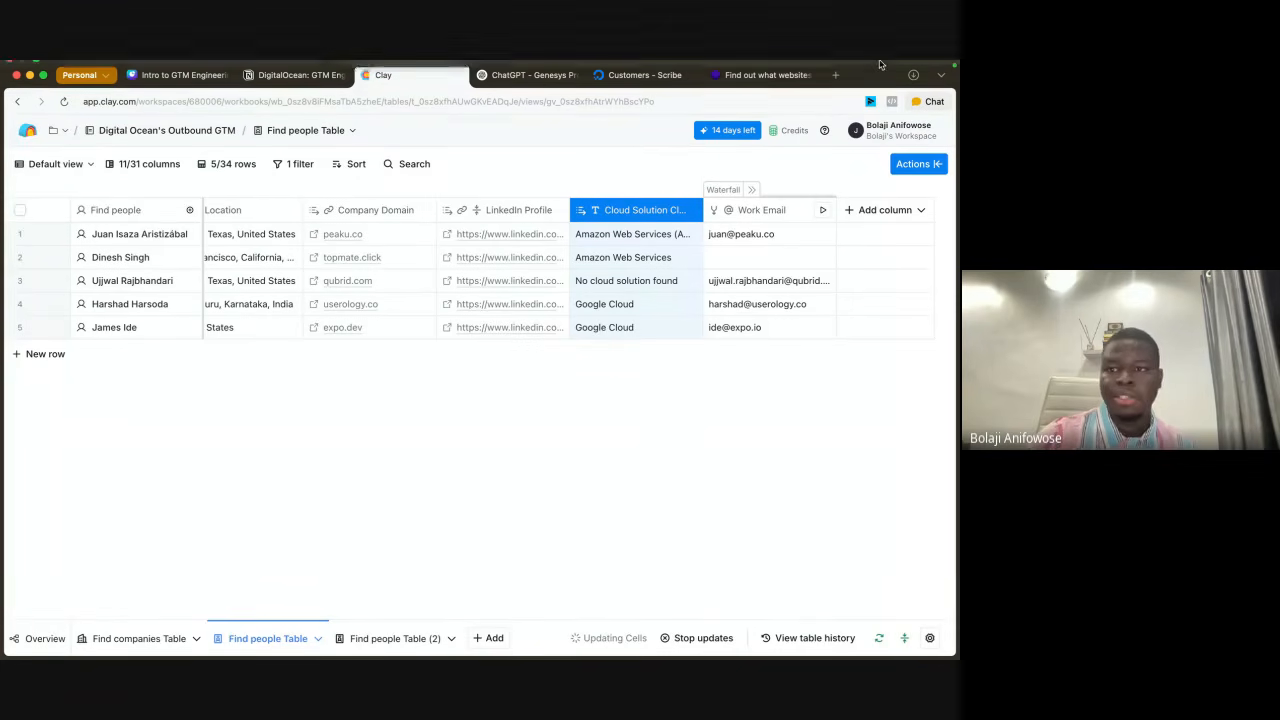
Step: Add a Use AI column to the Find people Table with the use case Create or modify content
click(879, 214)
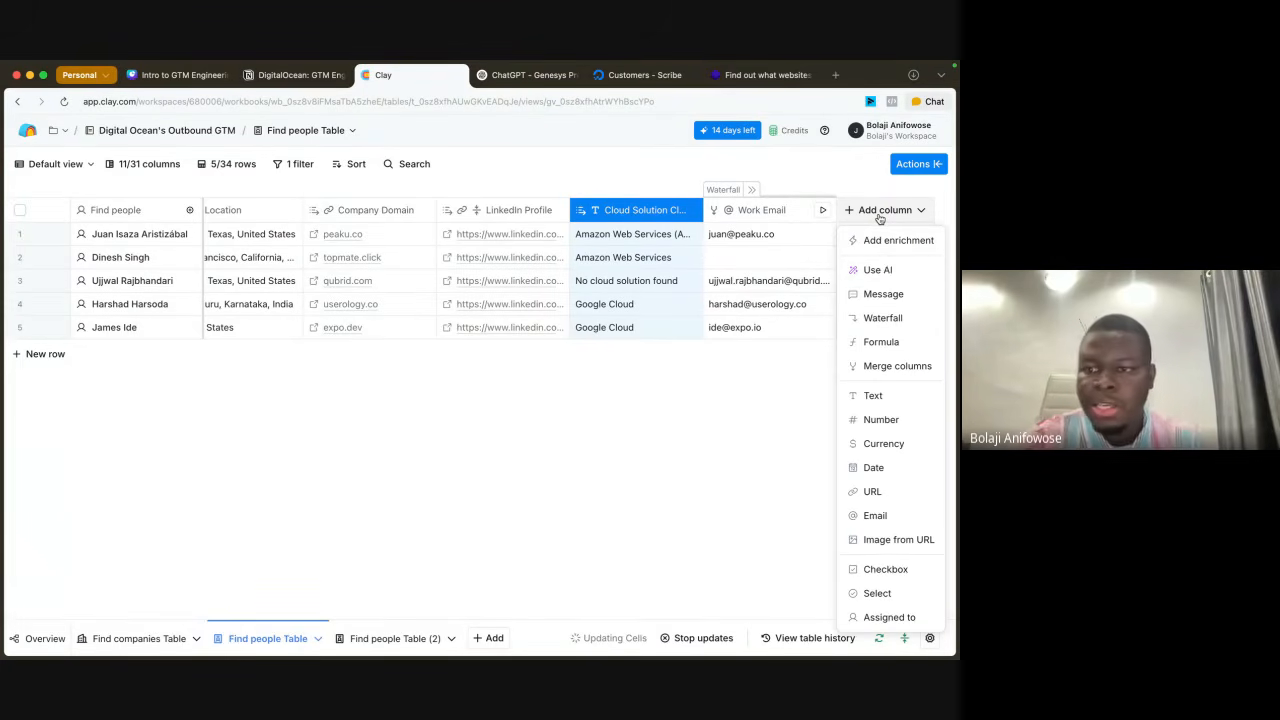
click(885, 270)
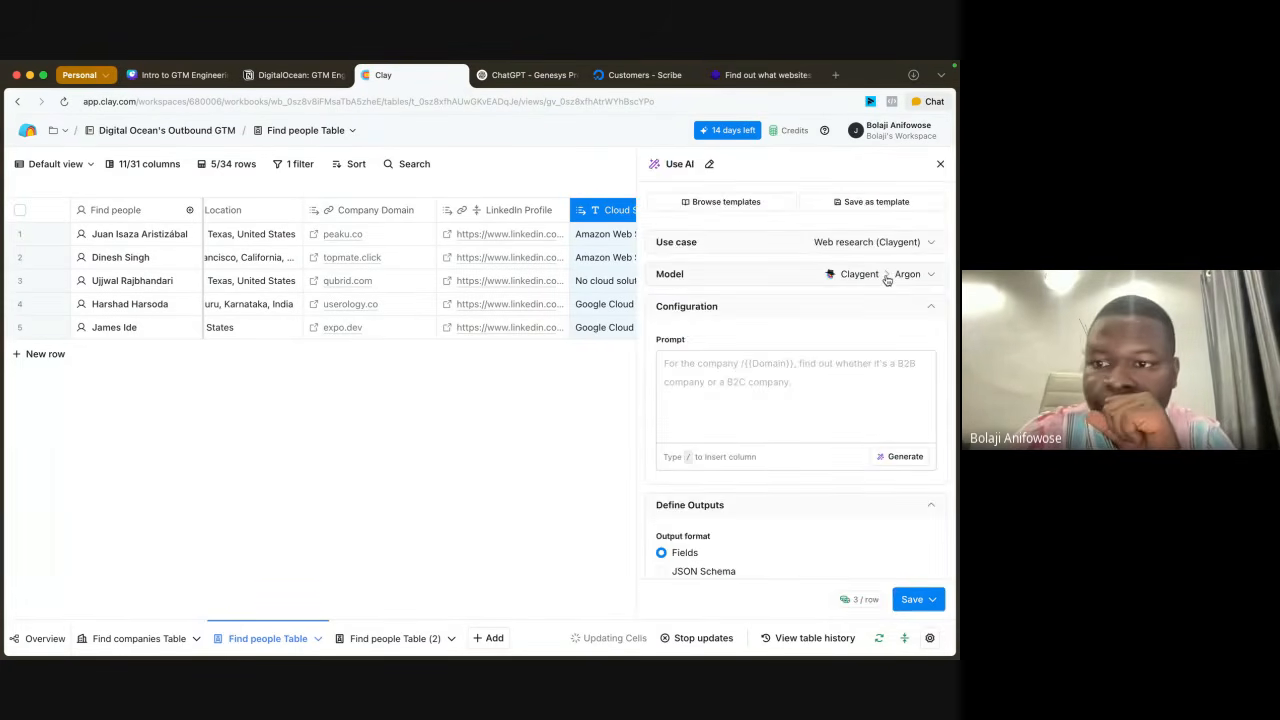
click(920, 243)
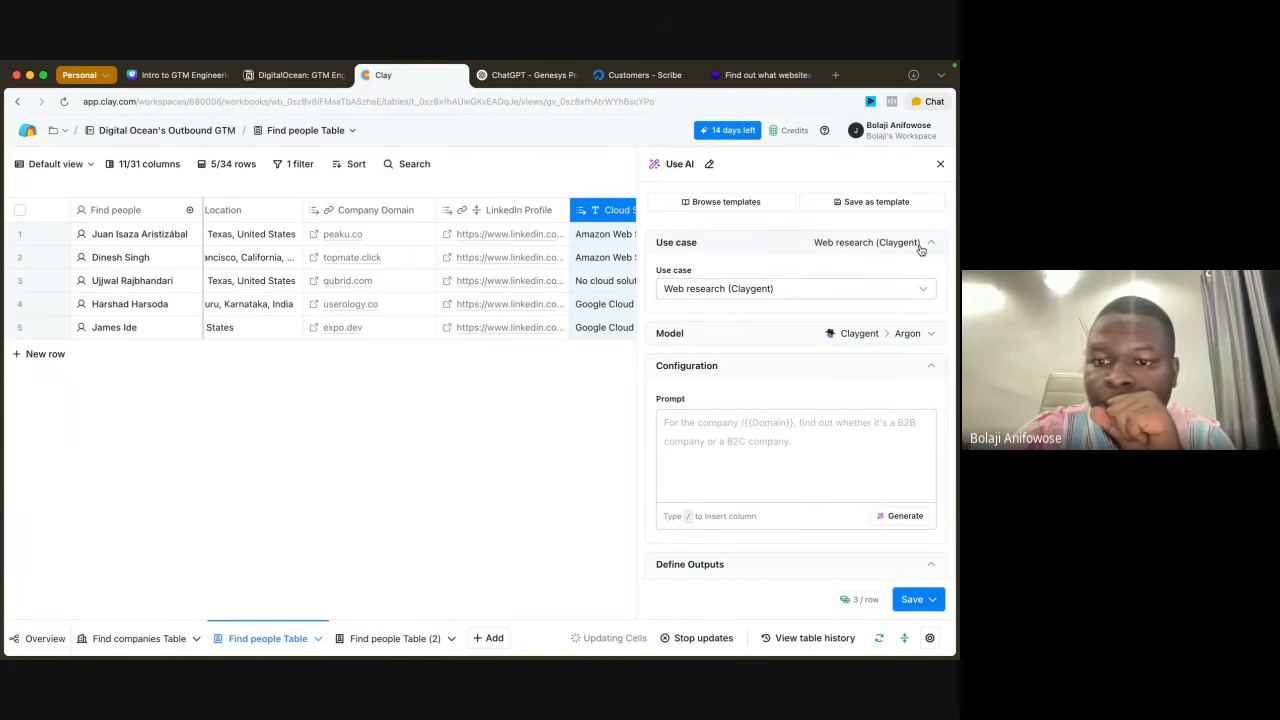
click(843, 291)
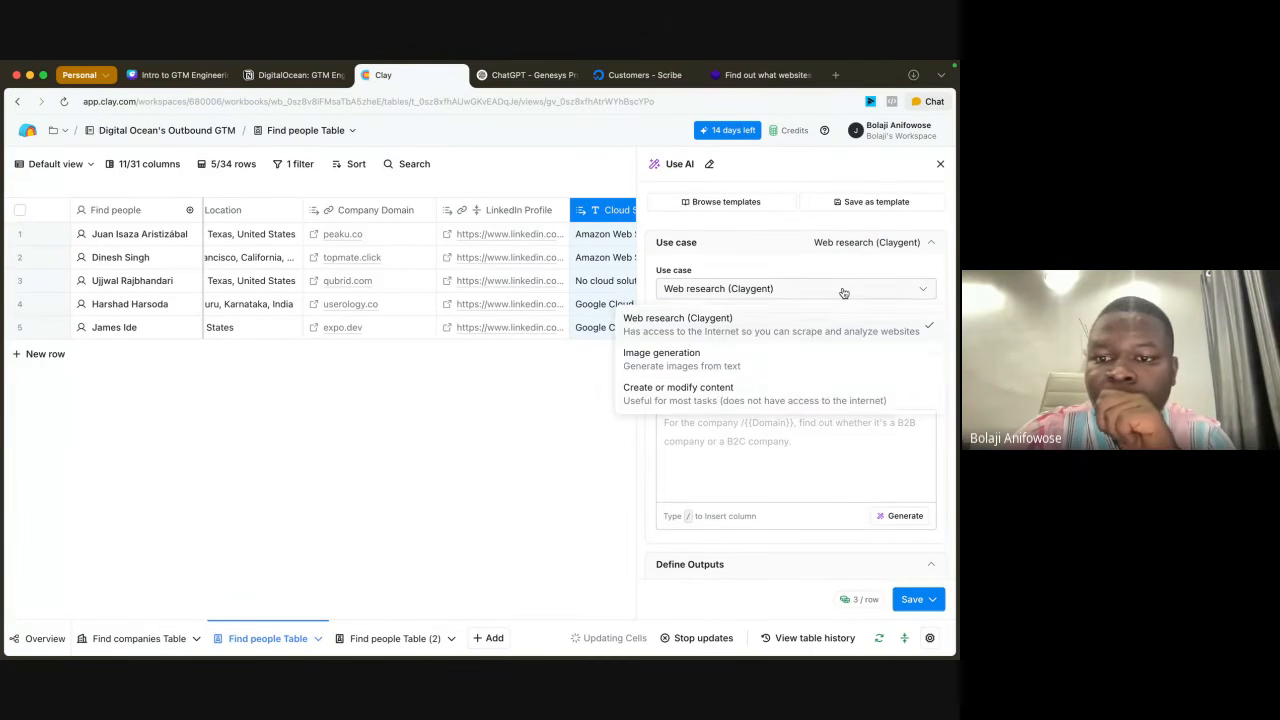
click(697, 388)
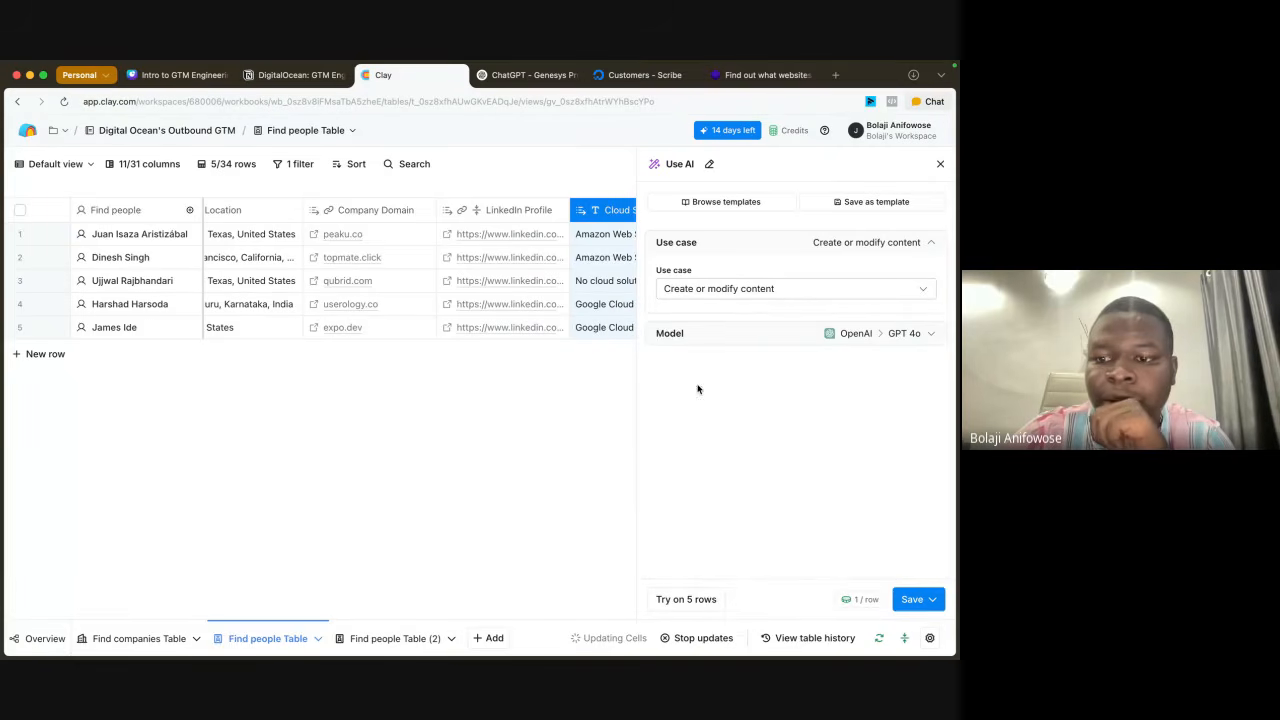
Step: Set the AI column's model to Anthropic's Claude 3.5 Sonnet
click(924, 337)
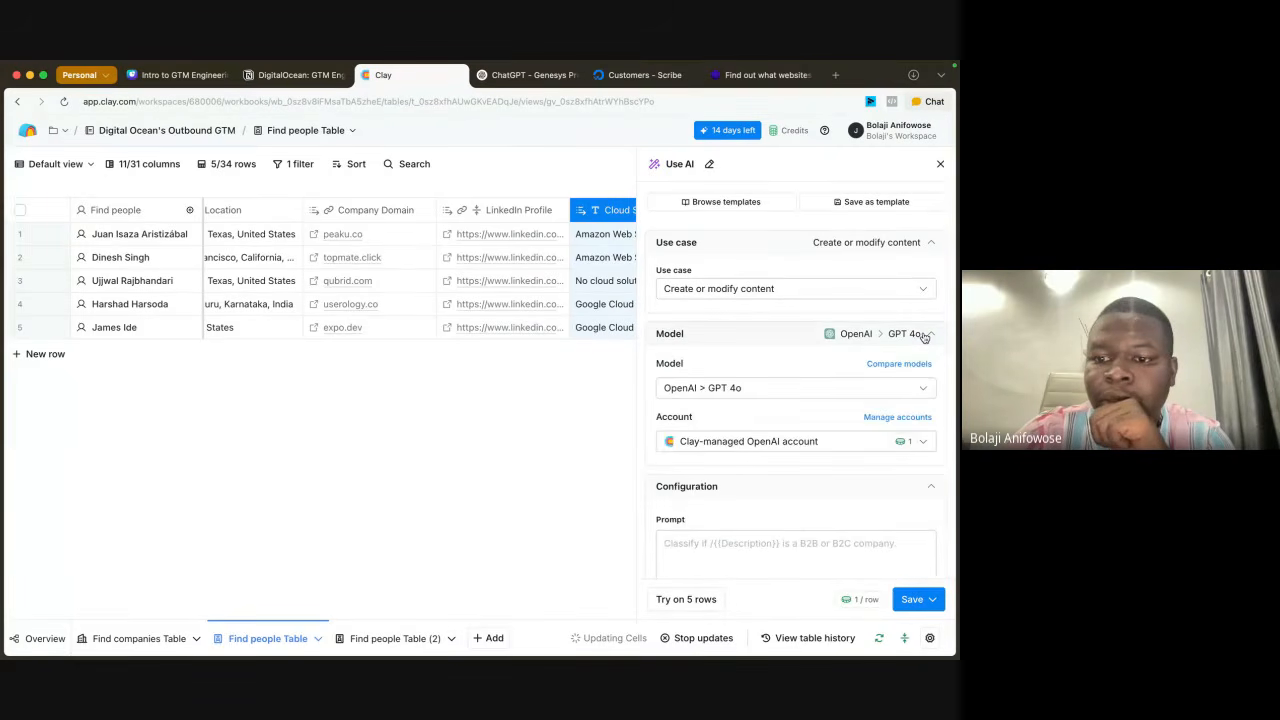
click(746, 388)
scroll(770, 555, down, 2)
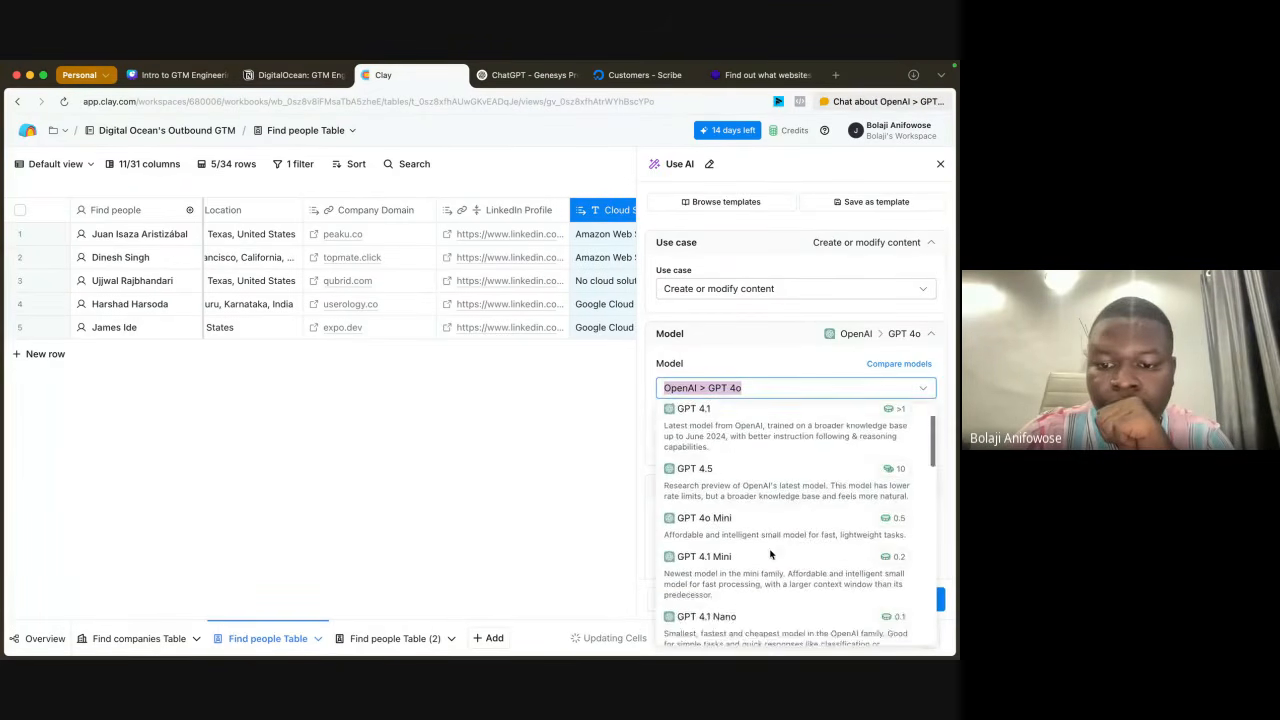
scroll(770, 555, down, 5)
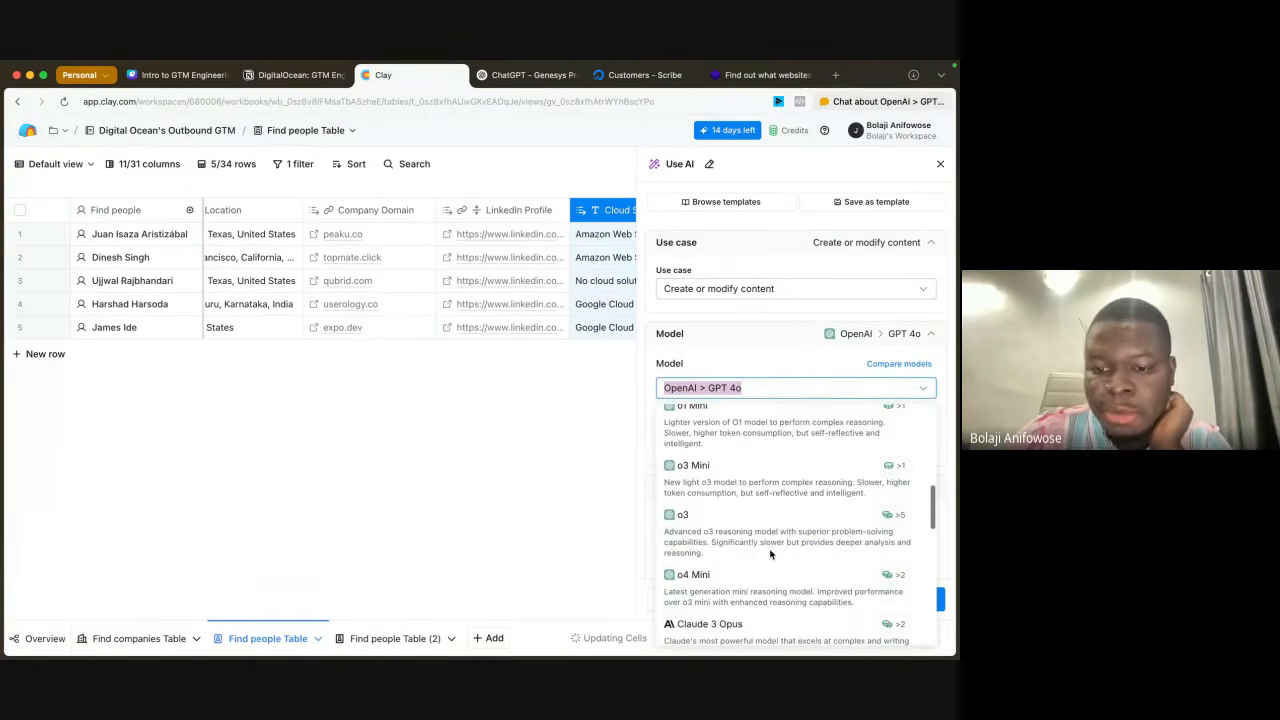
scroll(770, 555, down, 4)
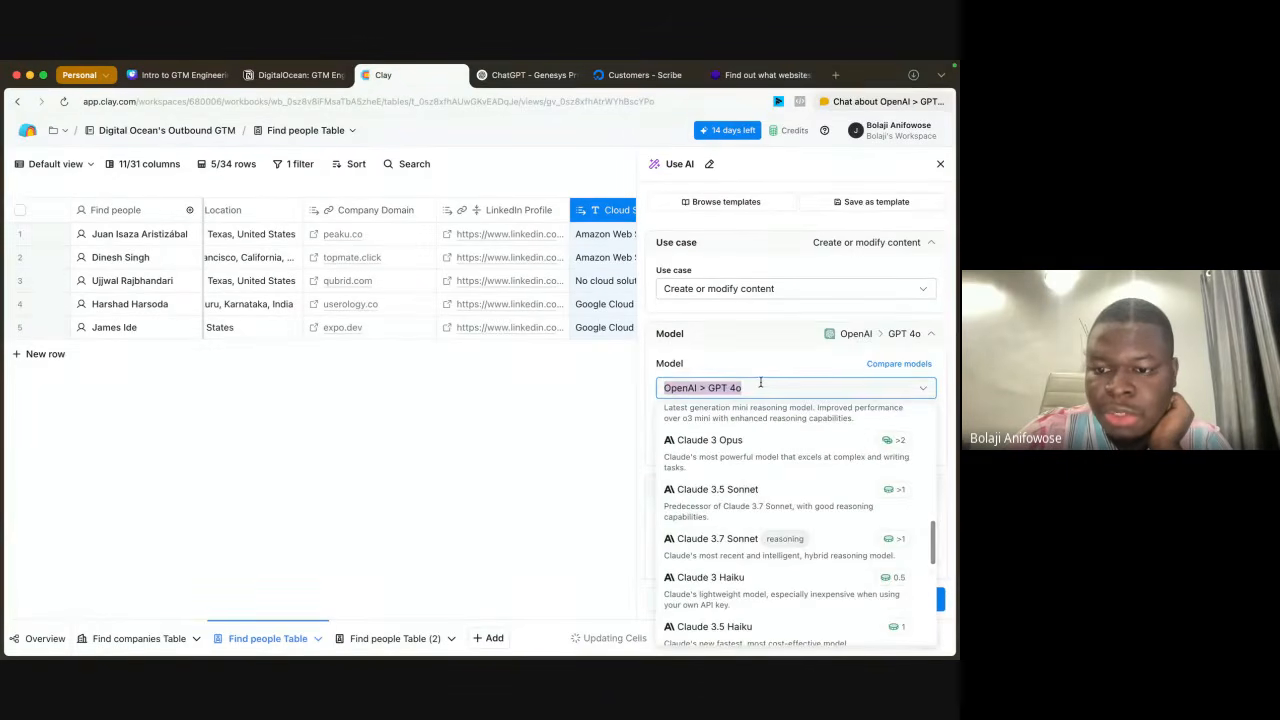
click(777, 497)
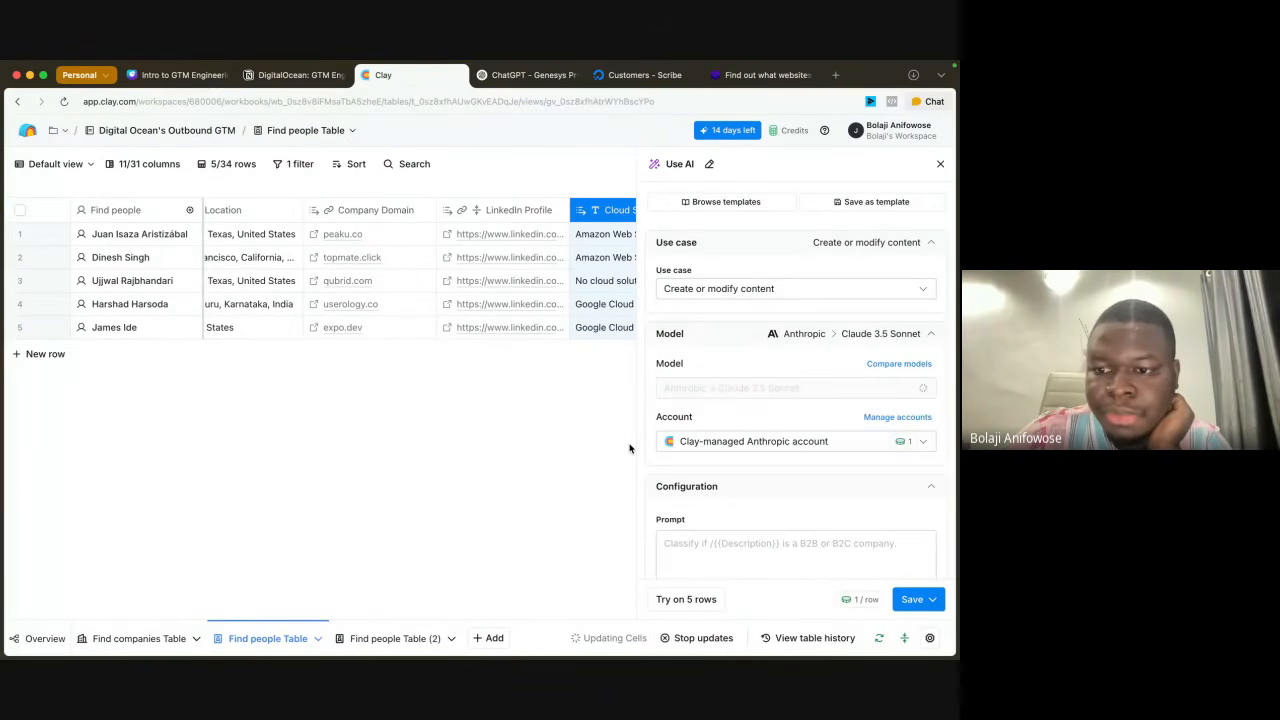
scroll(829, 534, down, 5)
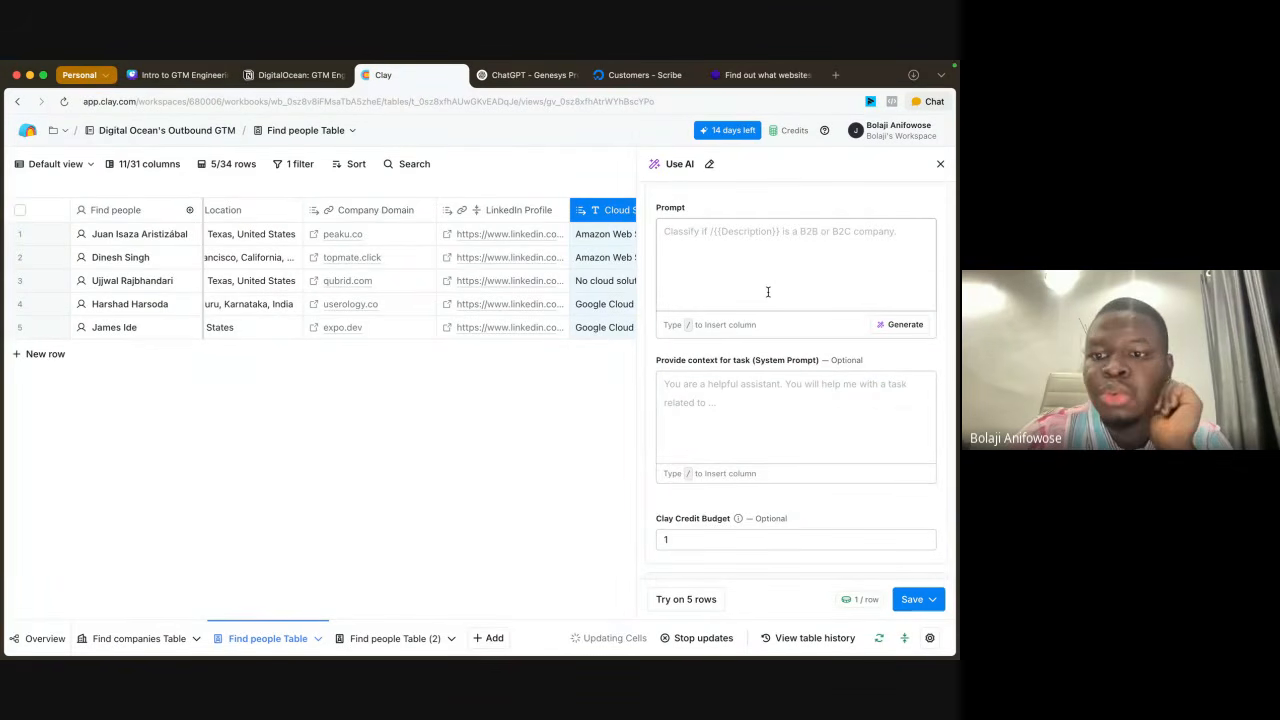
Step: Switch to the Genesys Prompter in ChatGPT and write the message's opening line "I want to write a first email outbound email"
click(514, 76)
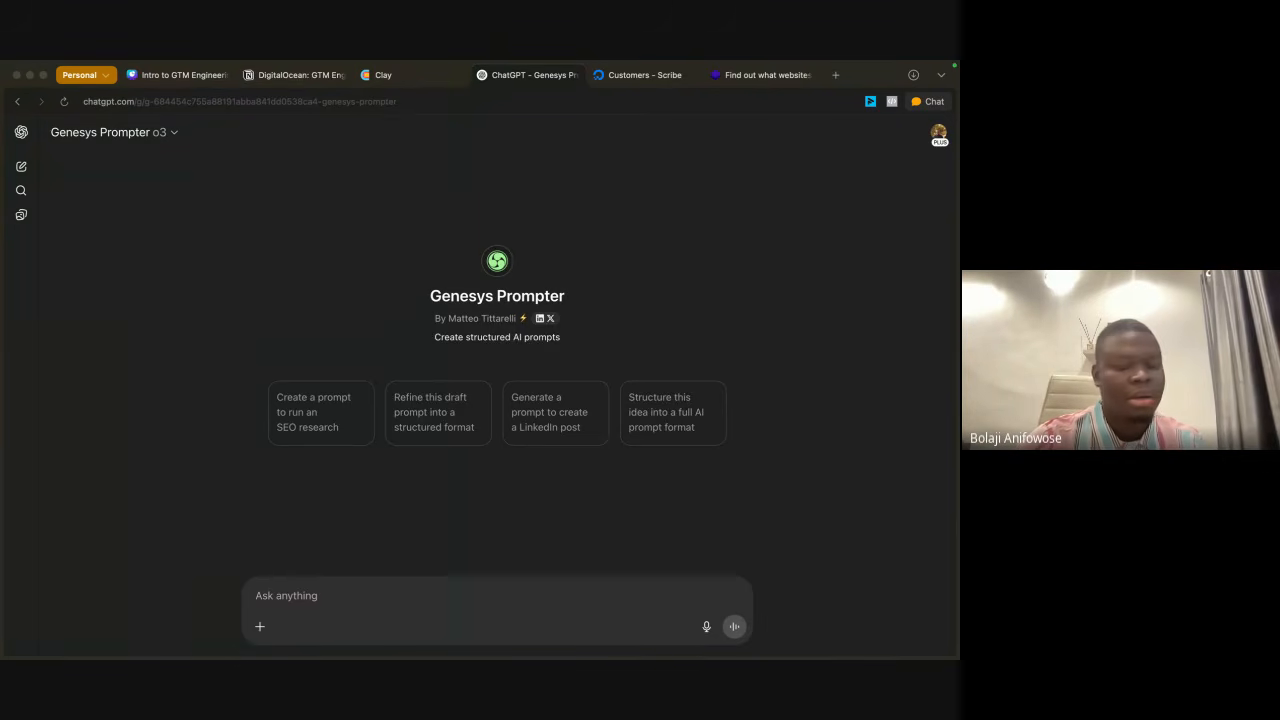
click(281, 592)
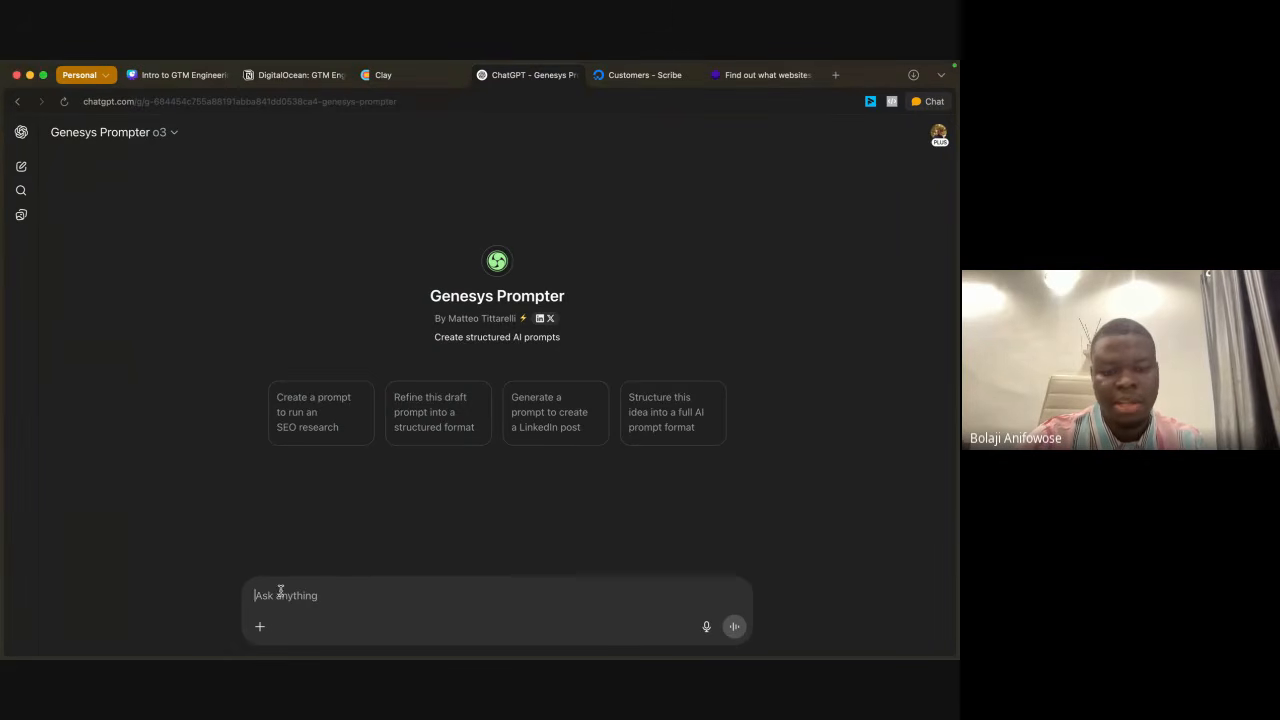
text(I want )
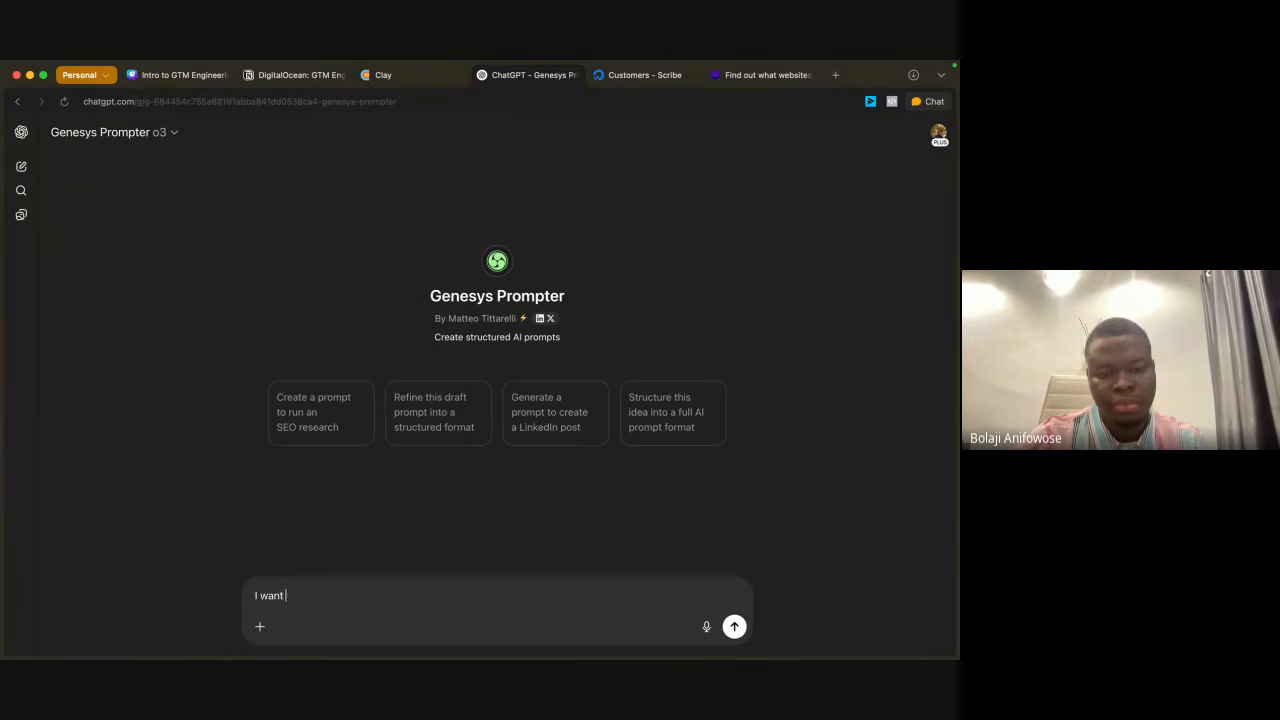
text(to w)
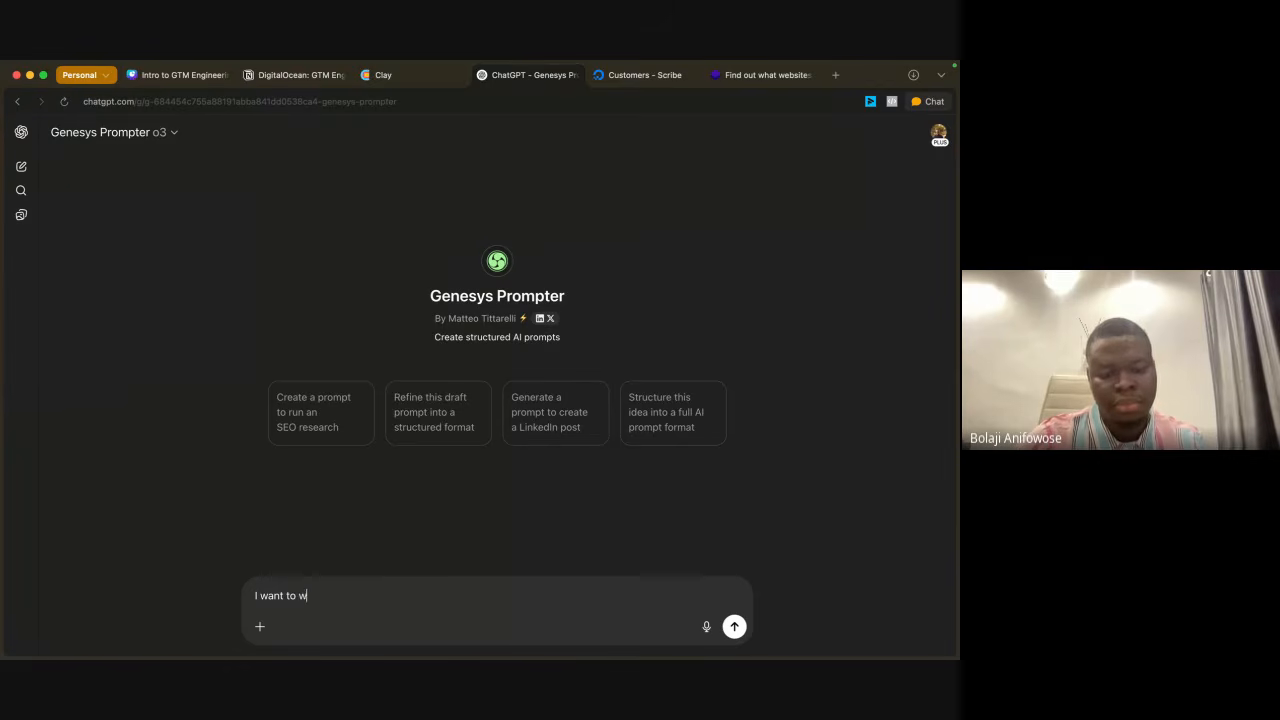
text(rite)
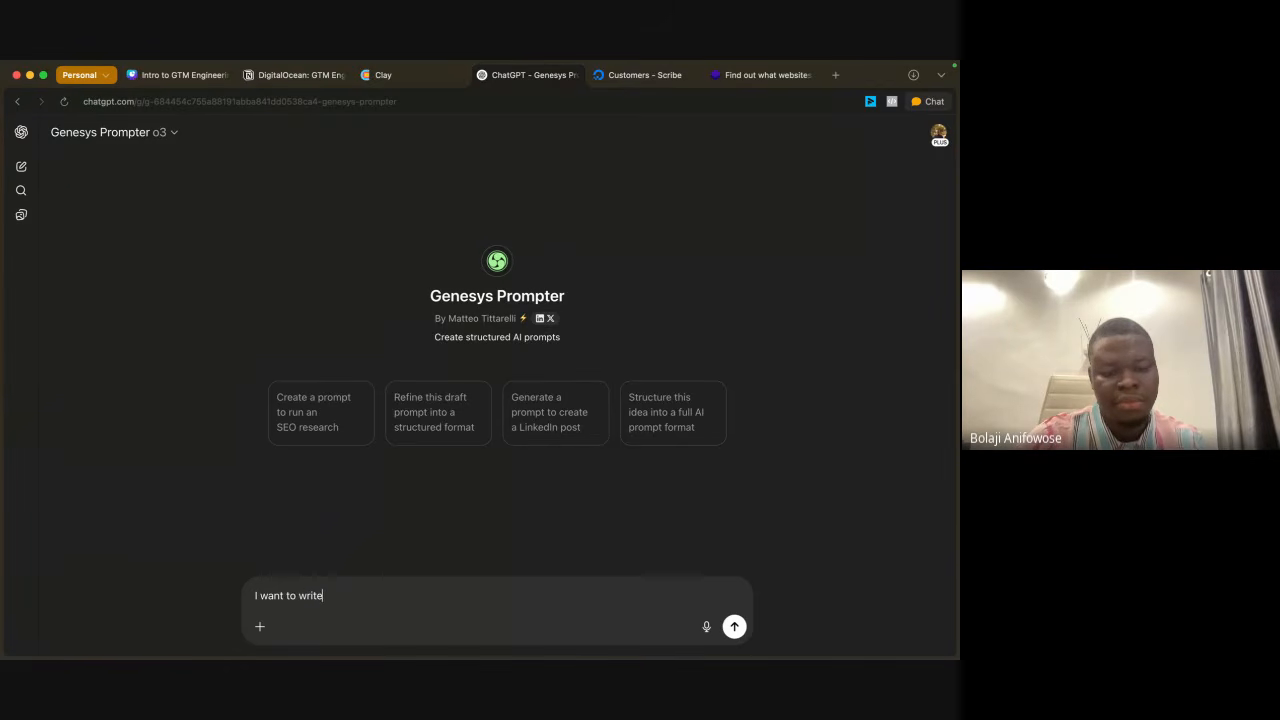
text( a first)
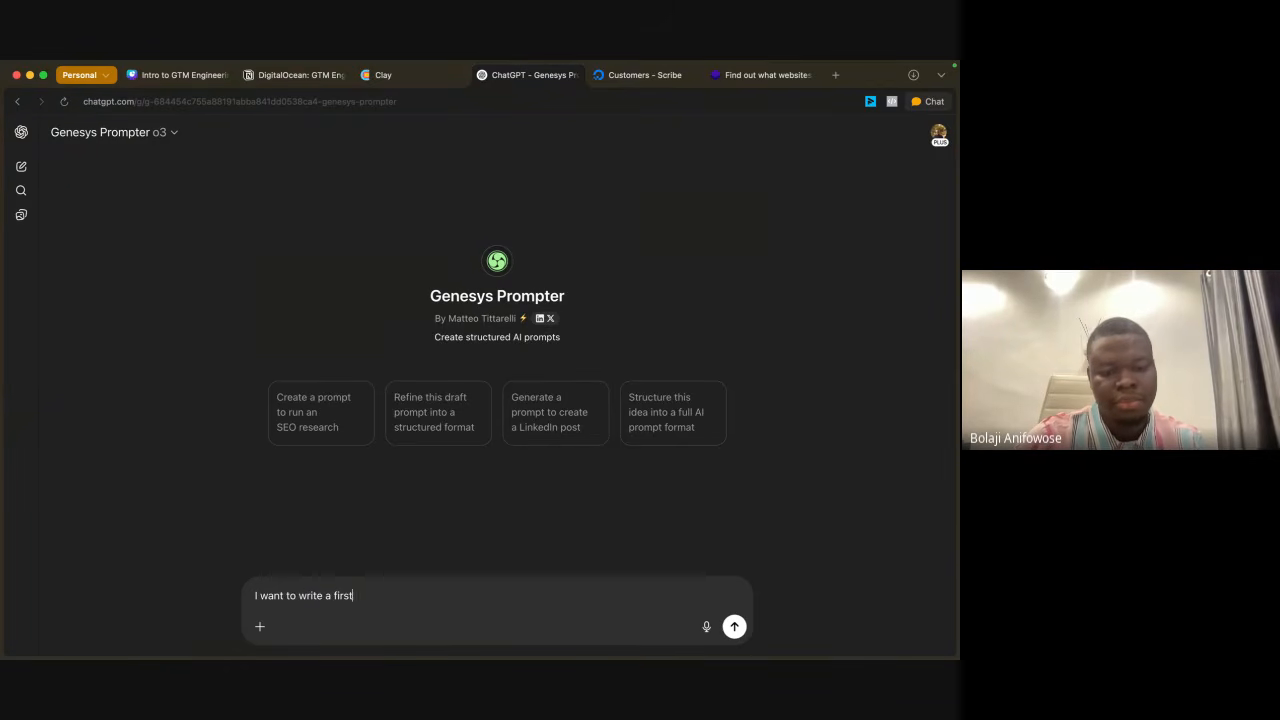
text( email)
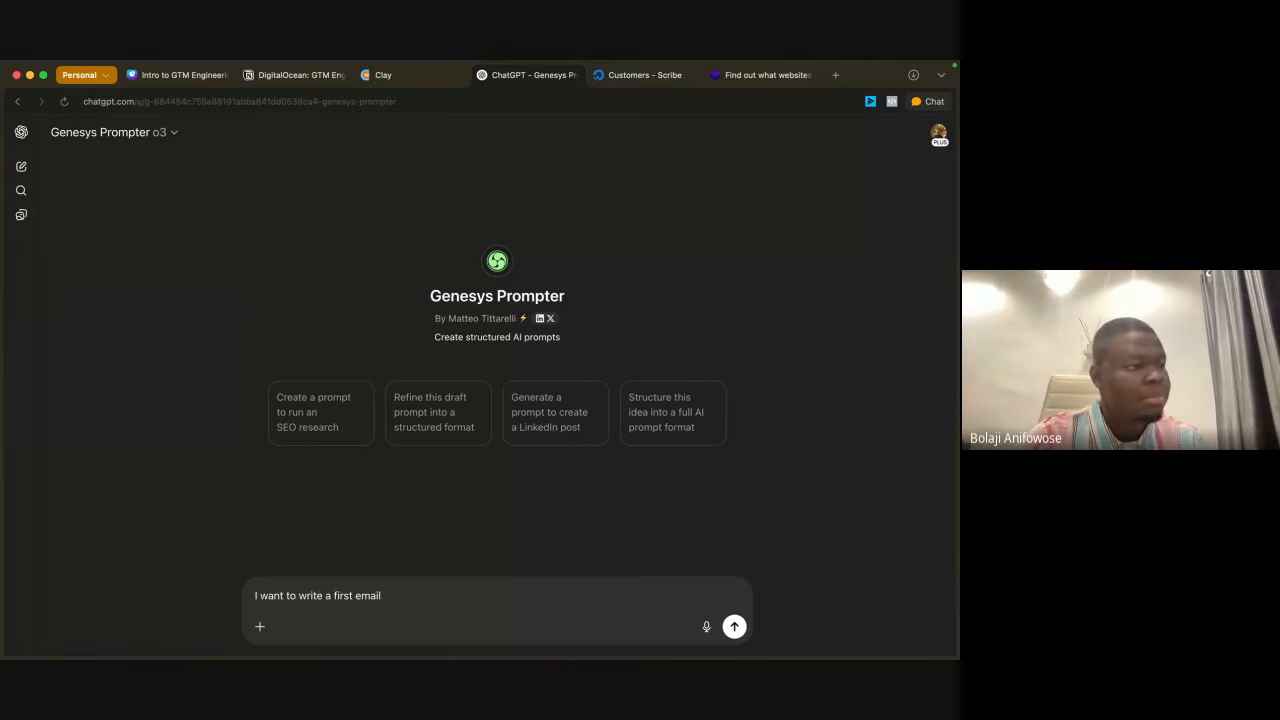
text( outboiund)
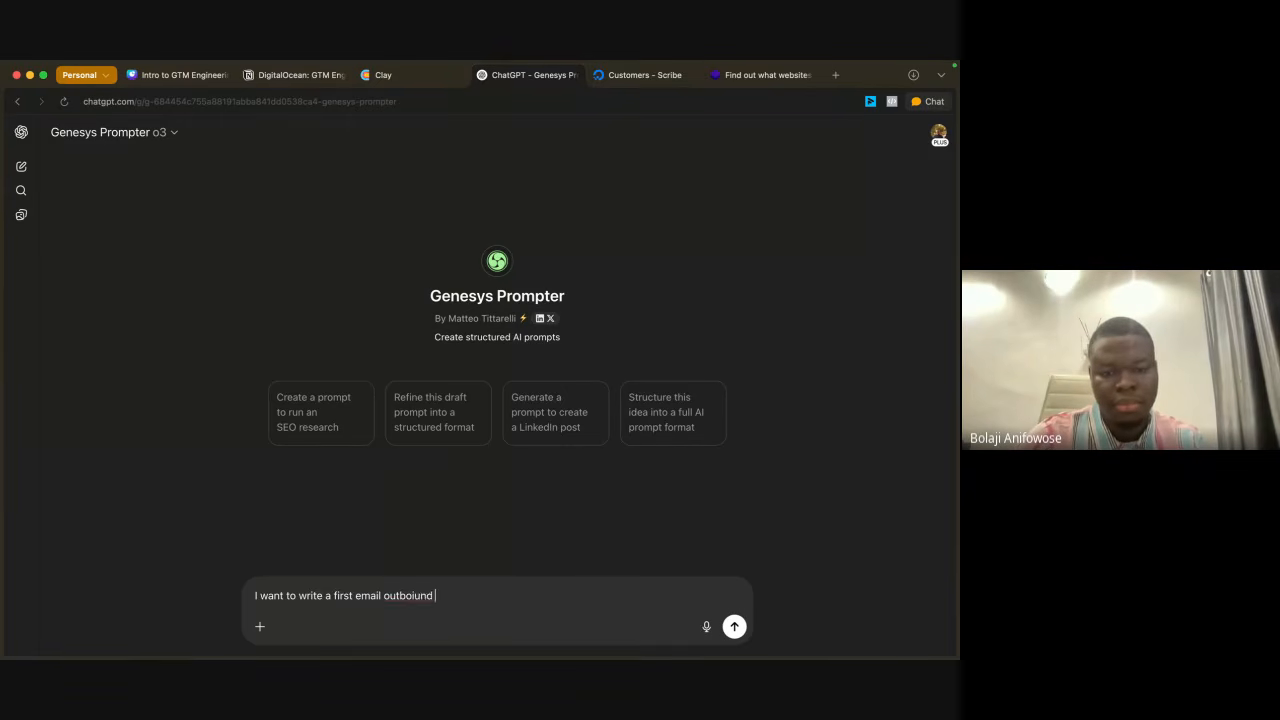
key(BackSpace)
text(und  emai)
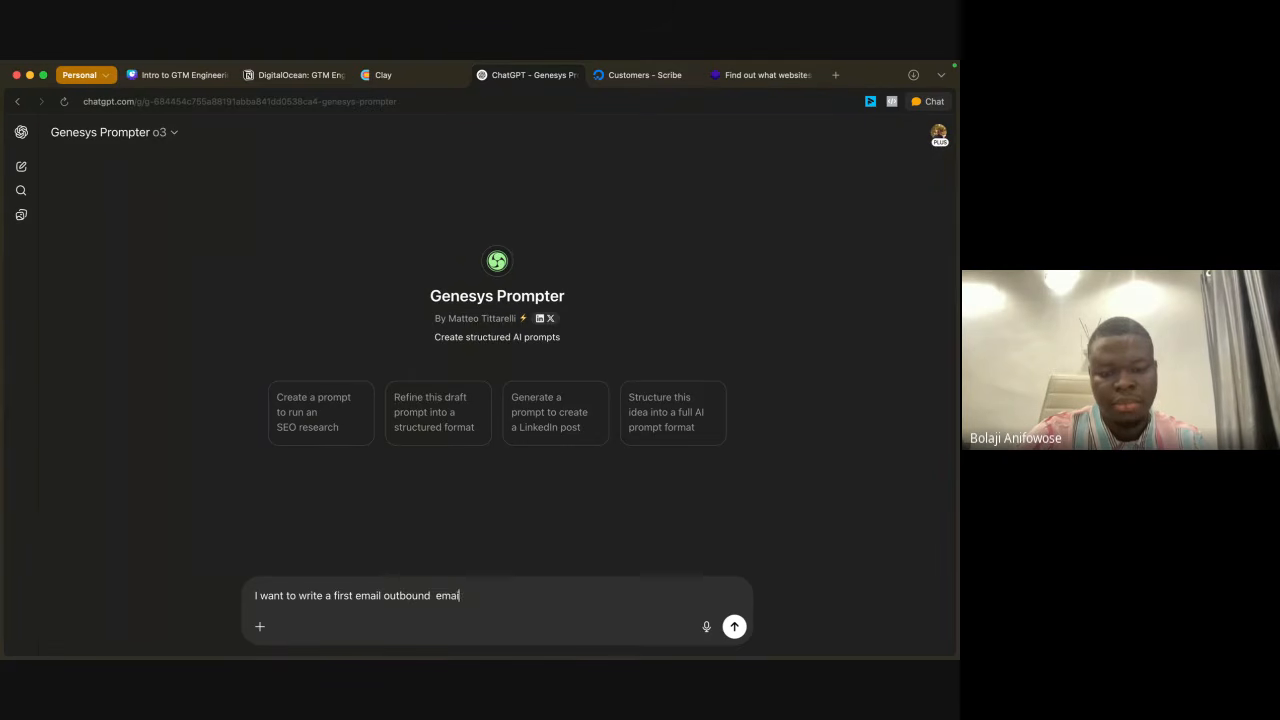
text(l)
Step: Below a blank line, add the bullet "- the first email will reference their current cloud solution" to the message
key(shift+Return)
key(shift+Return)
text(- the)
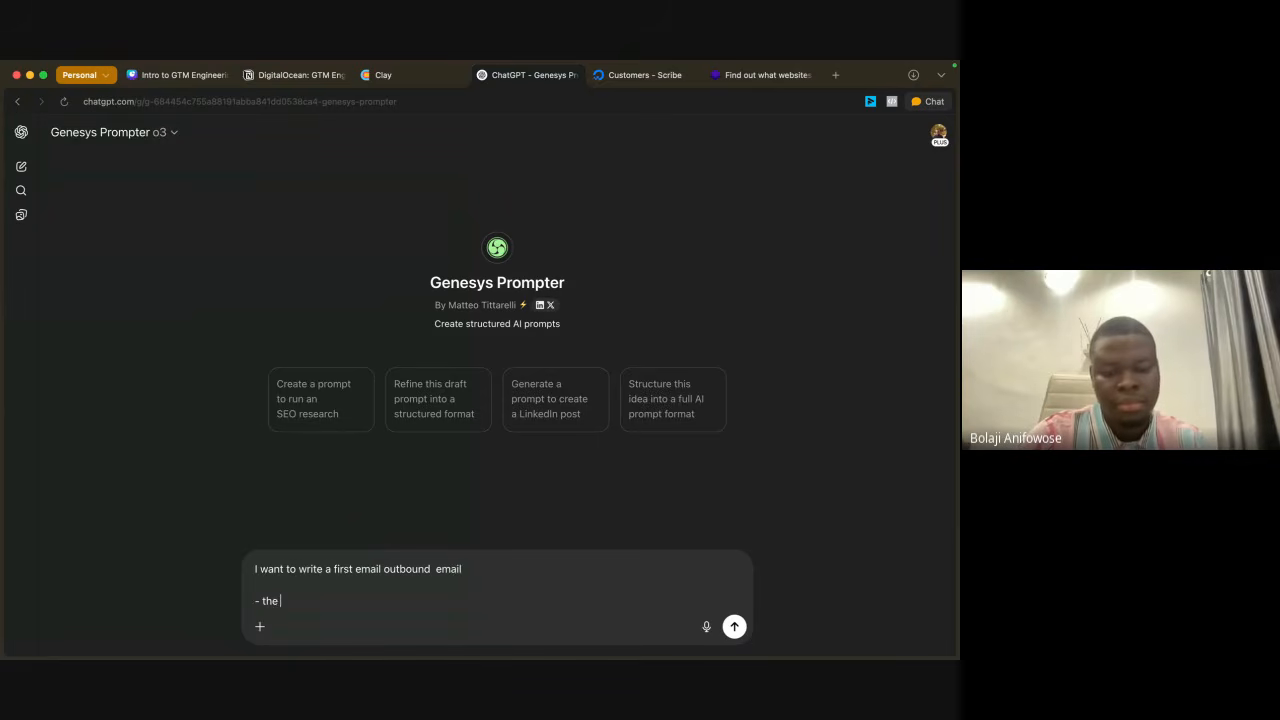
text( first emaik)
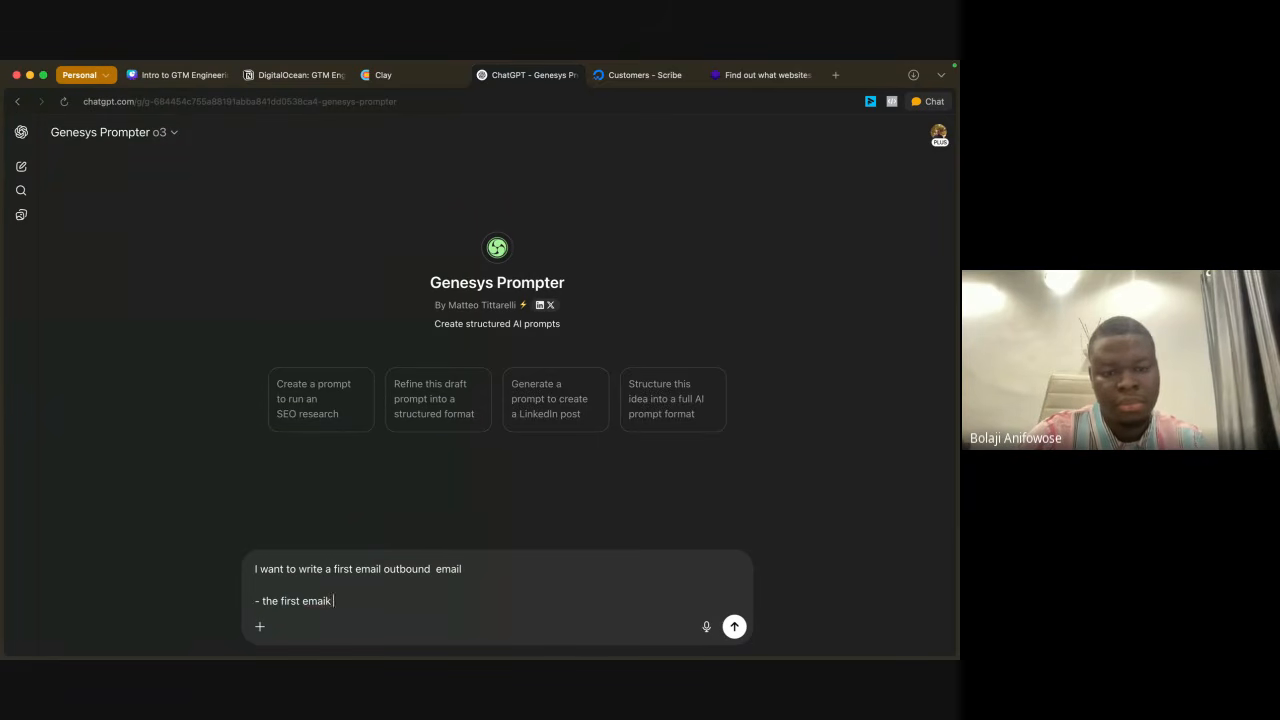
key(BackSpace)
text(l will)
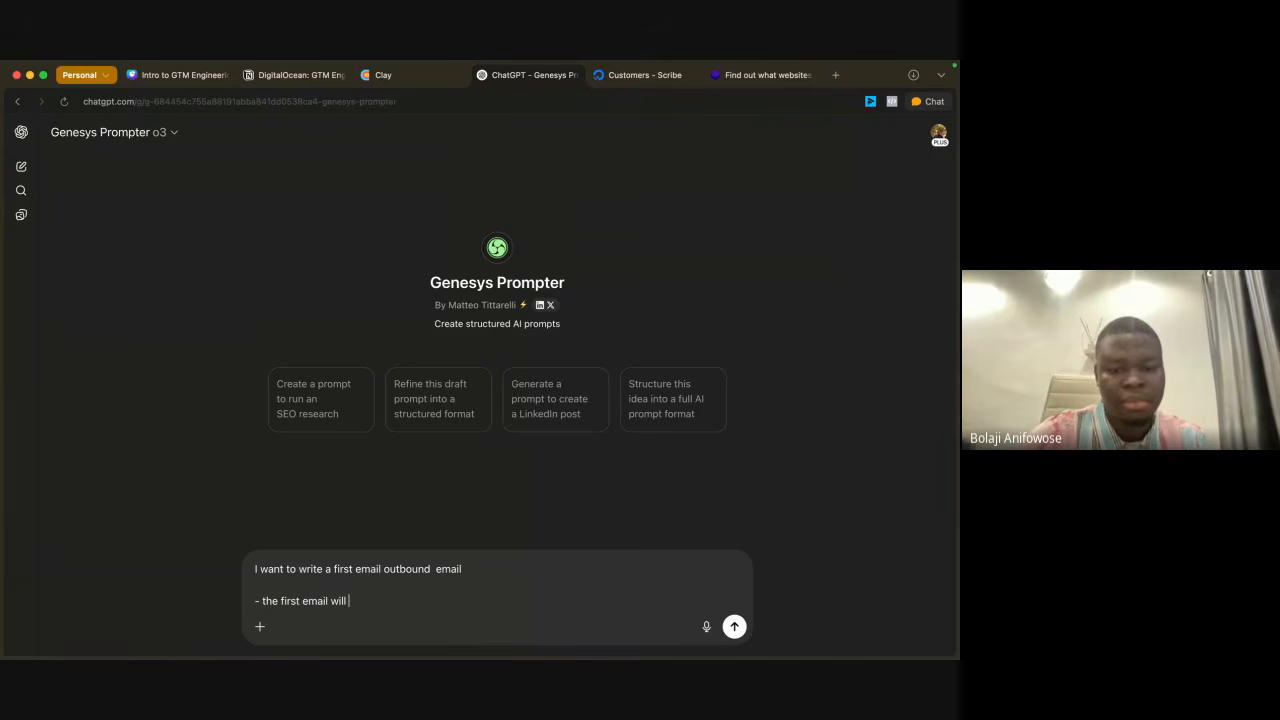
text( reference their)
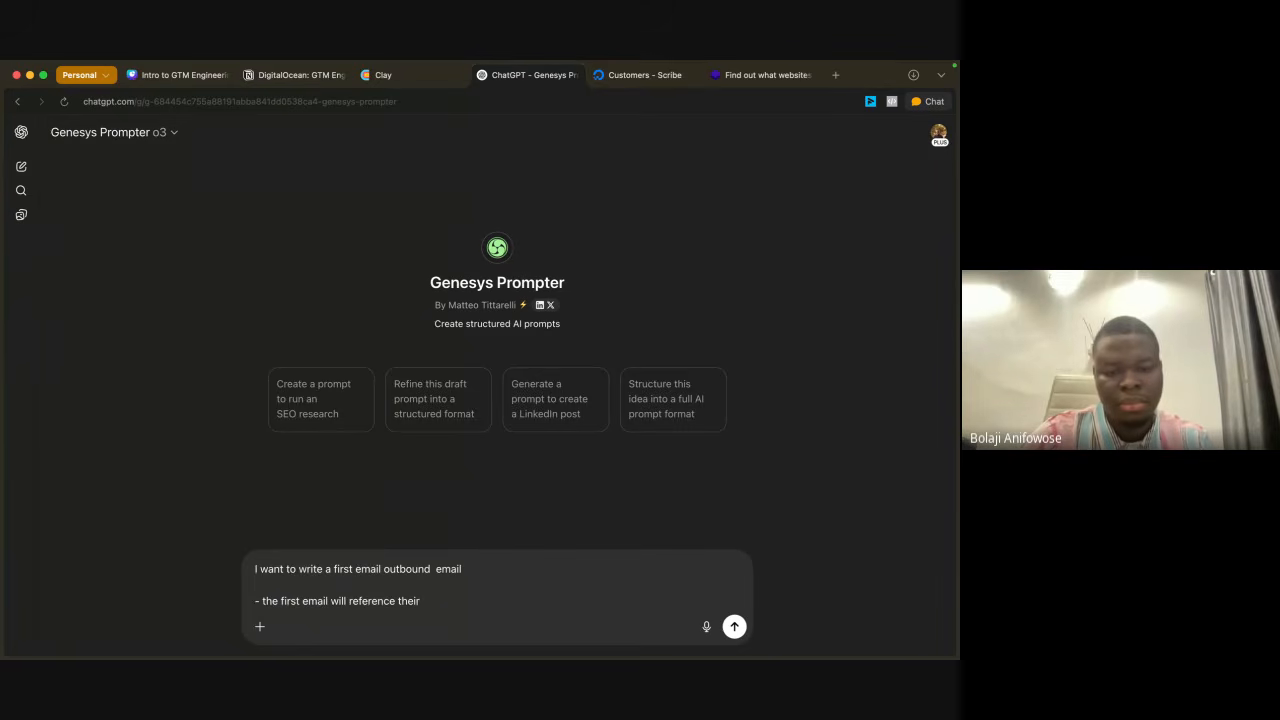
text(current )
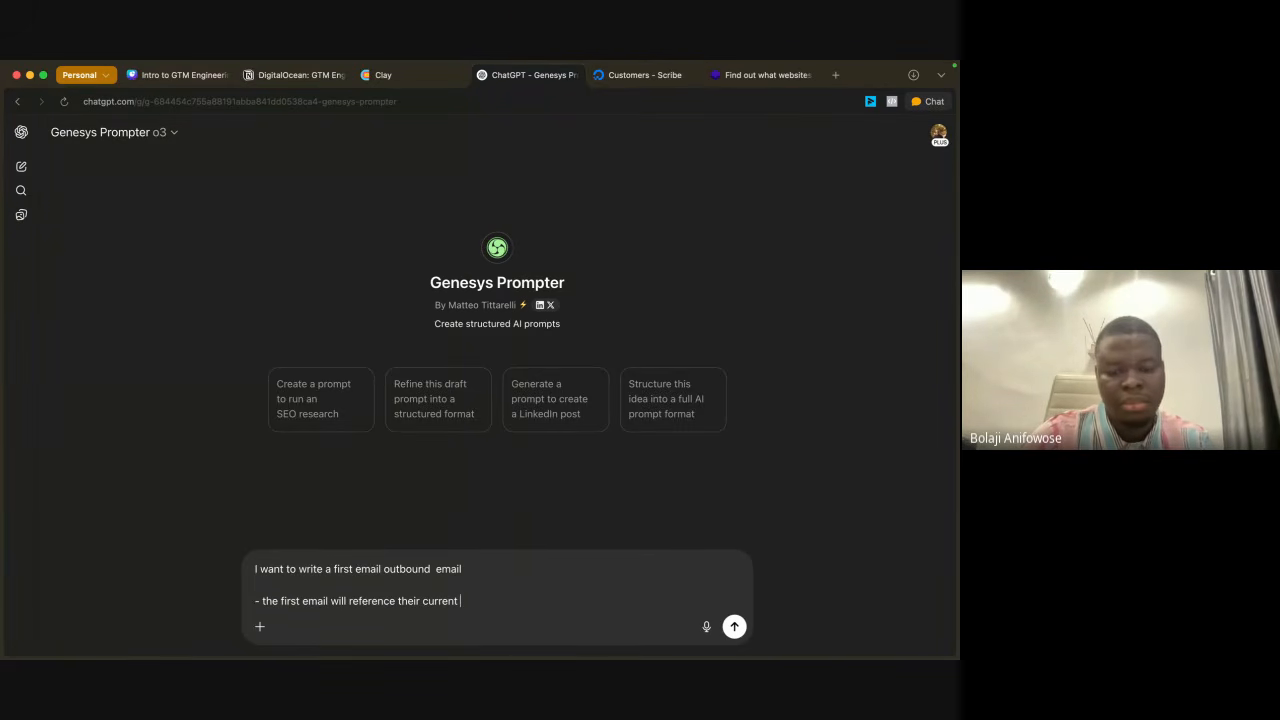
text(cloud)
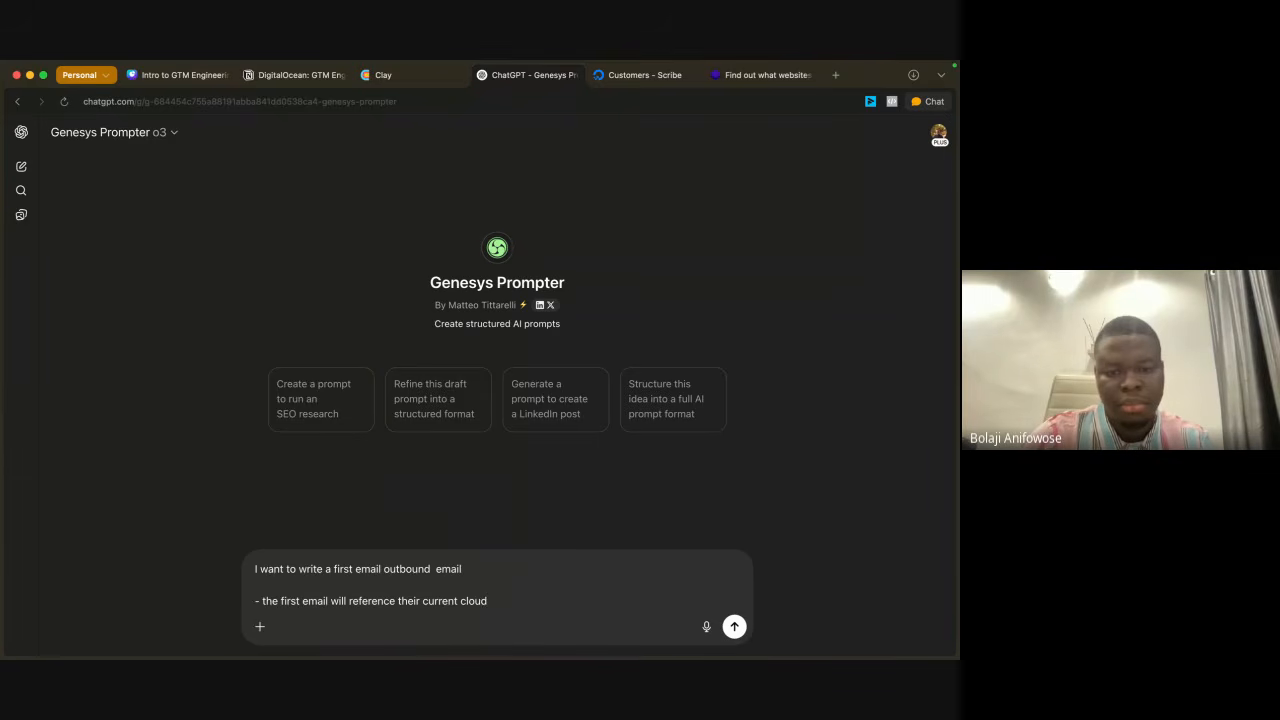
text( nsosolution)
key(shift+Return)
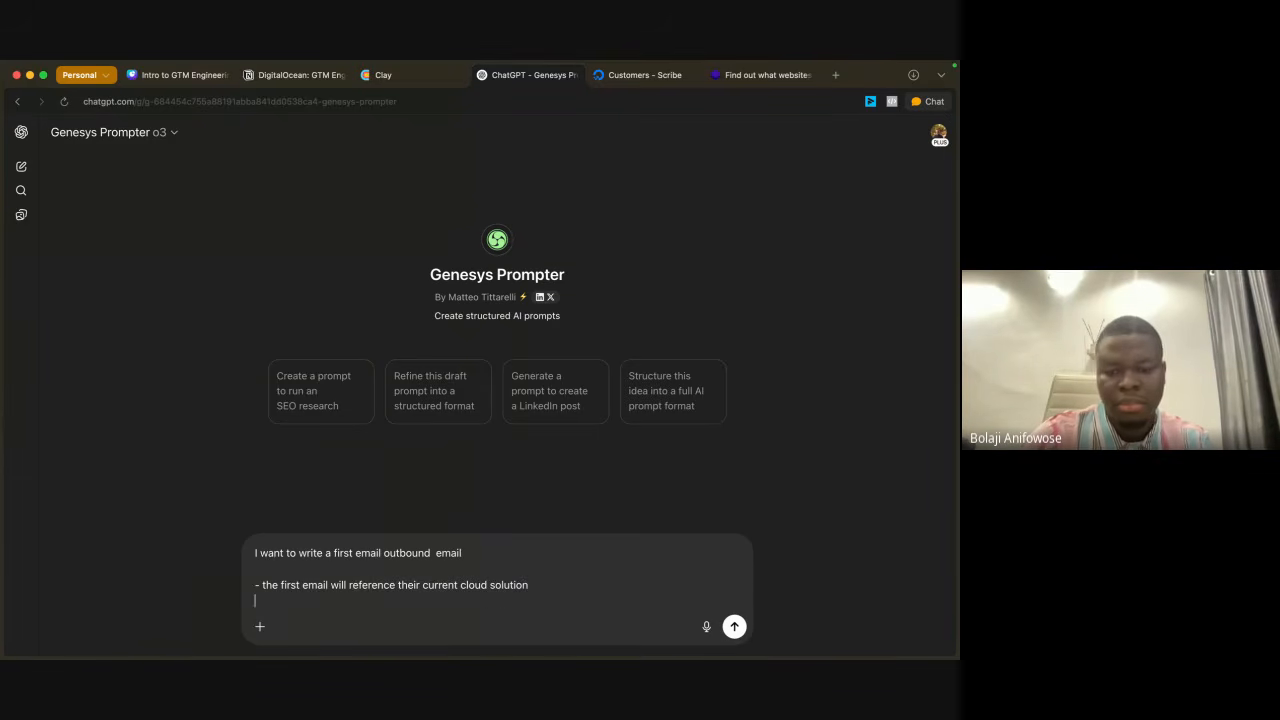
Step: Start a second bullet with "the" and replace "email" with "line" in the first bullet
text(- the )
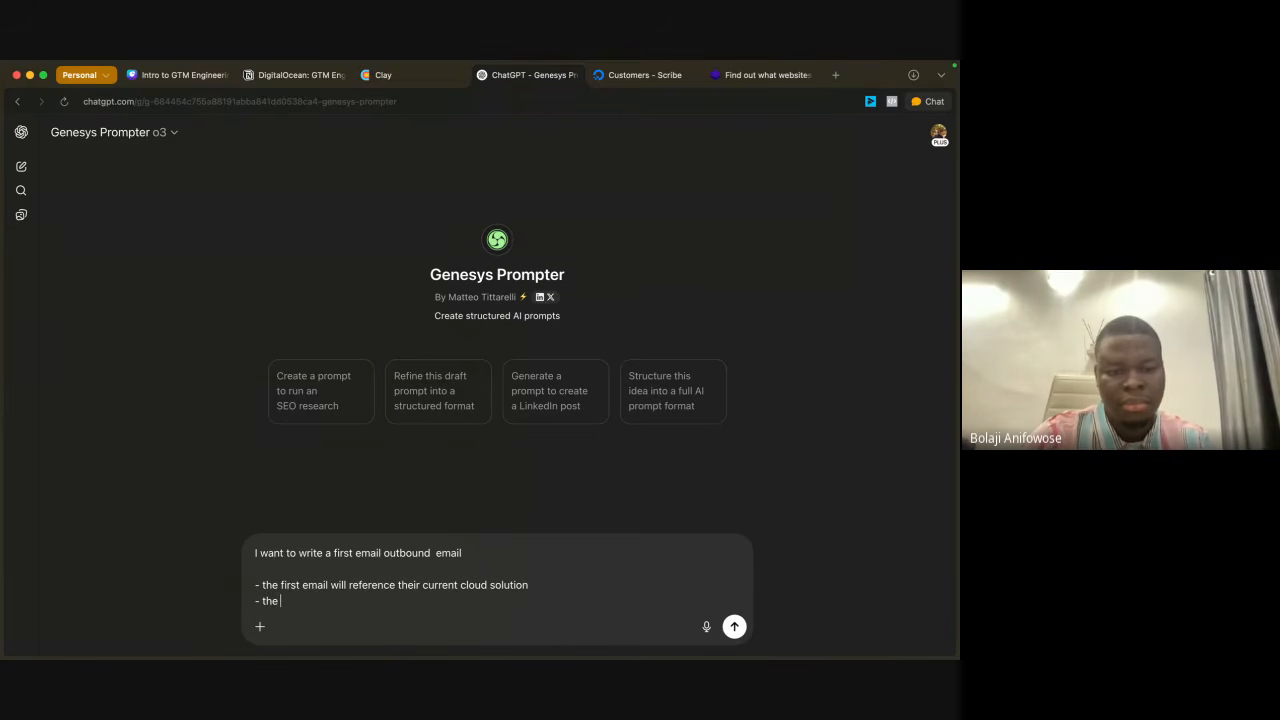
text(se)
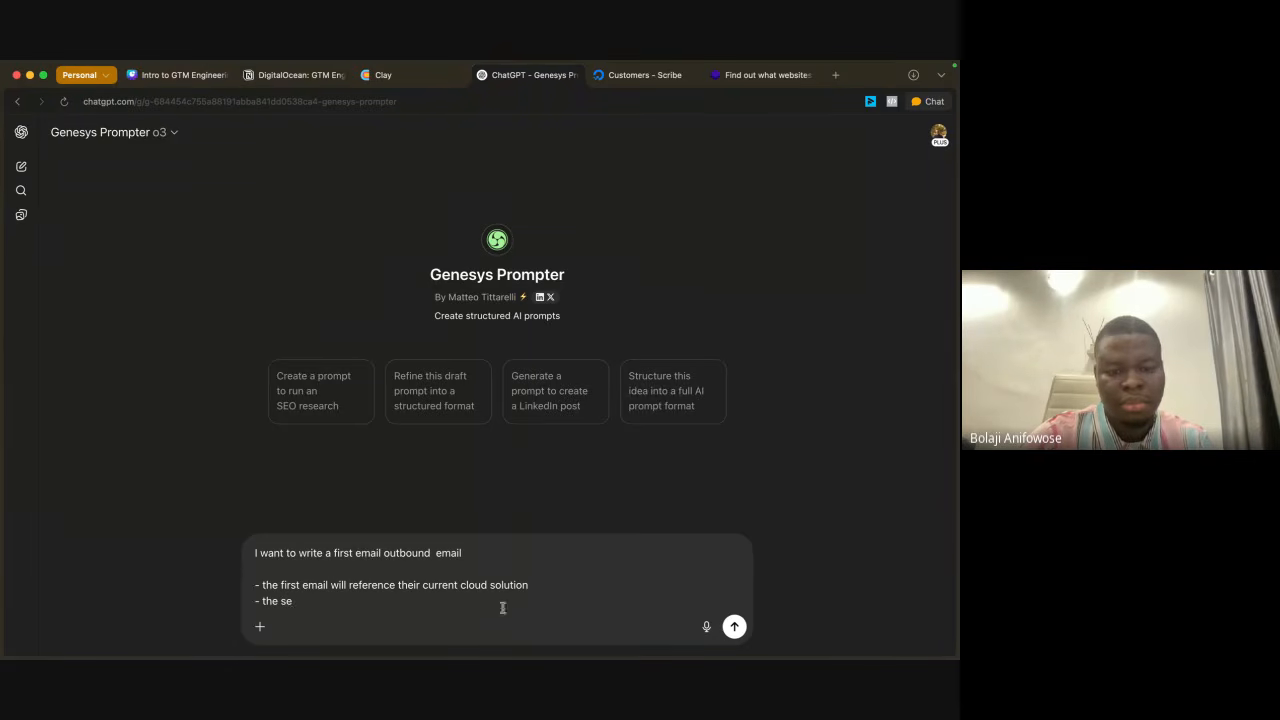
double_click(308, 585)
text(line)
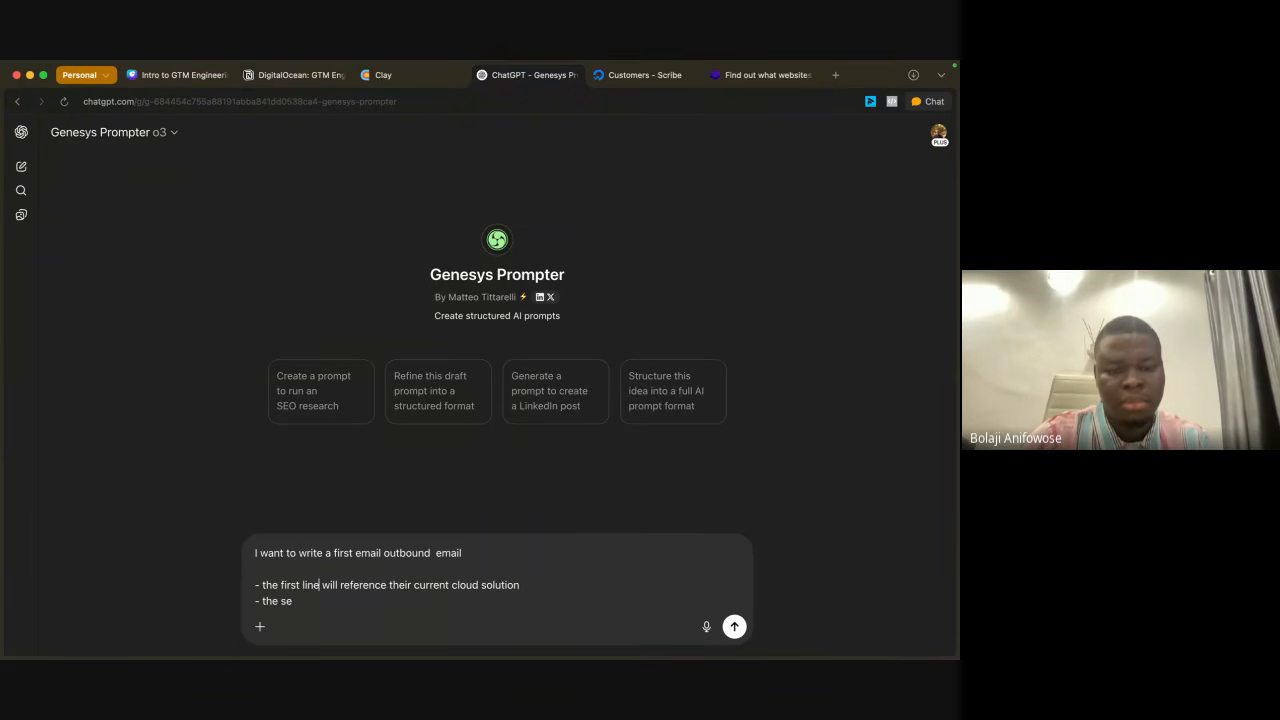
Step: Continue the second bullet so it reads "the second line will introduce digital ocean and"
click(307, 596)
text(con)
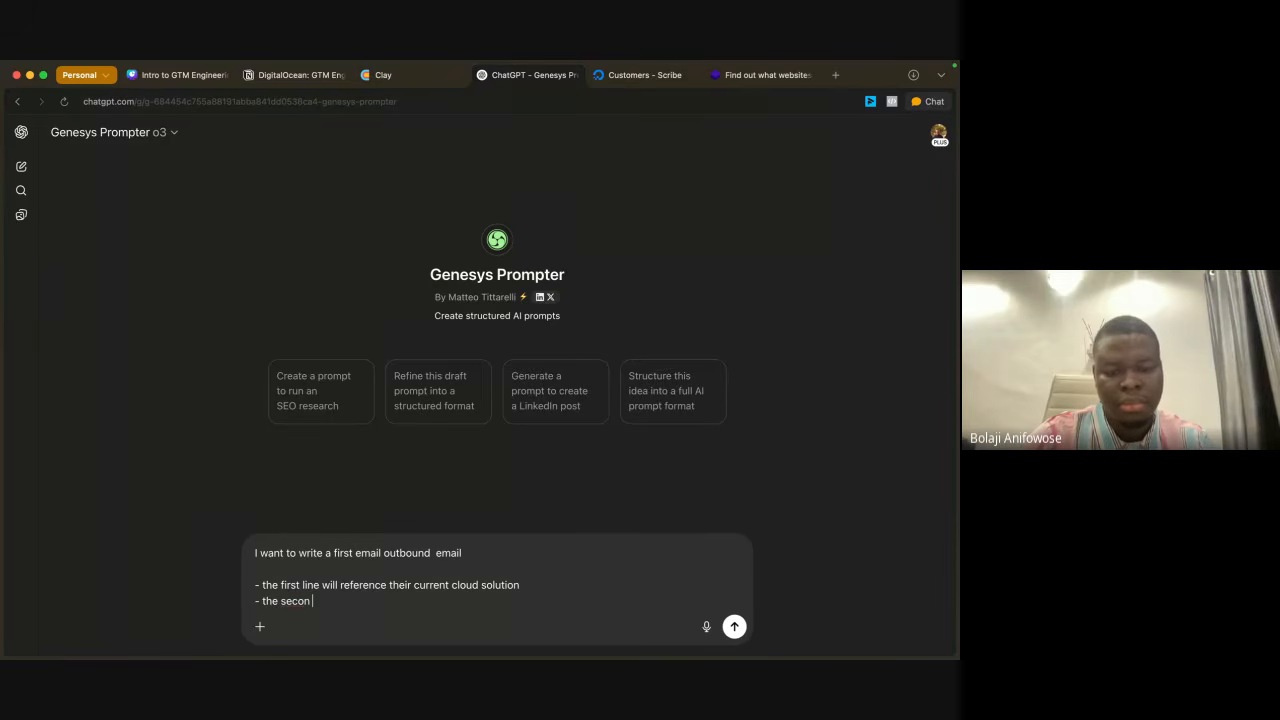
text(d line will)
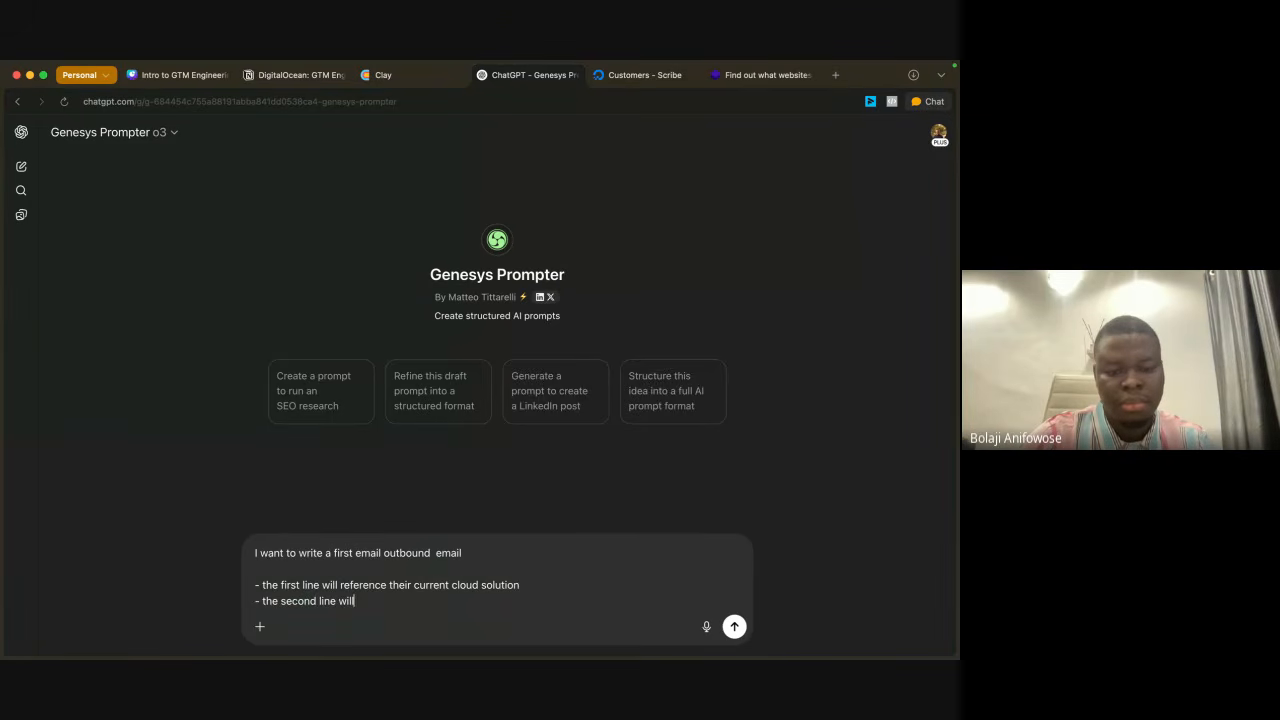
text( referenc)
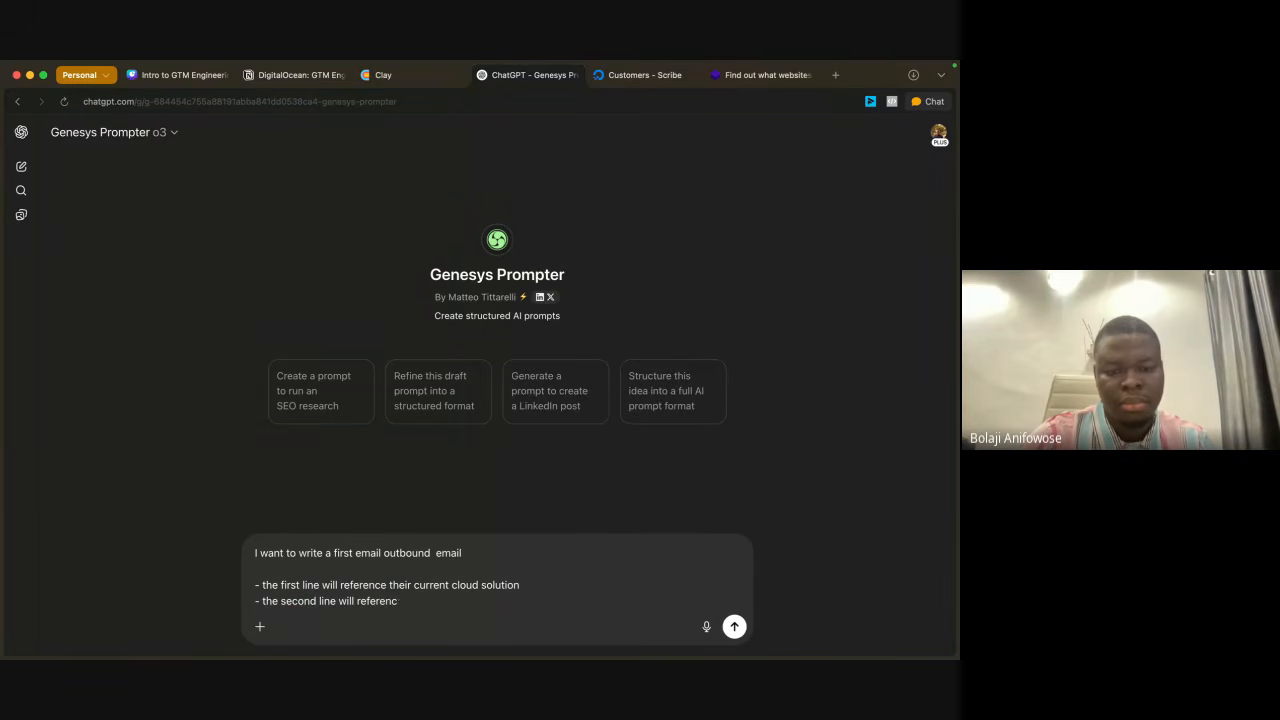
key(BackSpace)
key(BackSpace)
key(BackSpace)
key(BackSpace)
key(BackSpace)
key(BackSpace)
key(BackSpace)
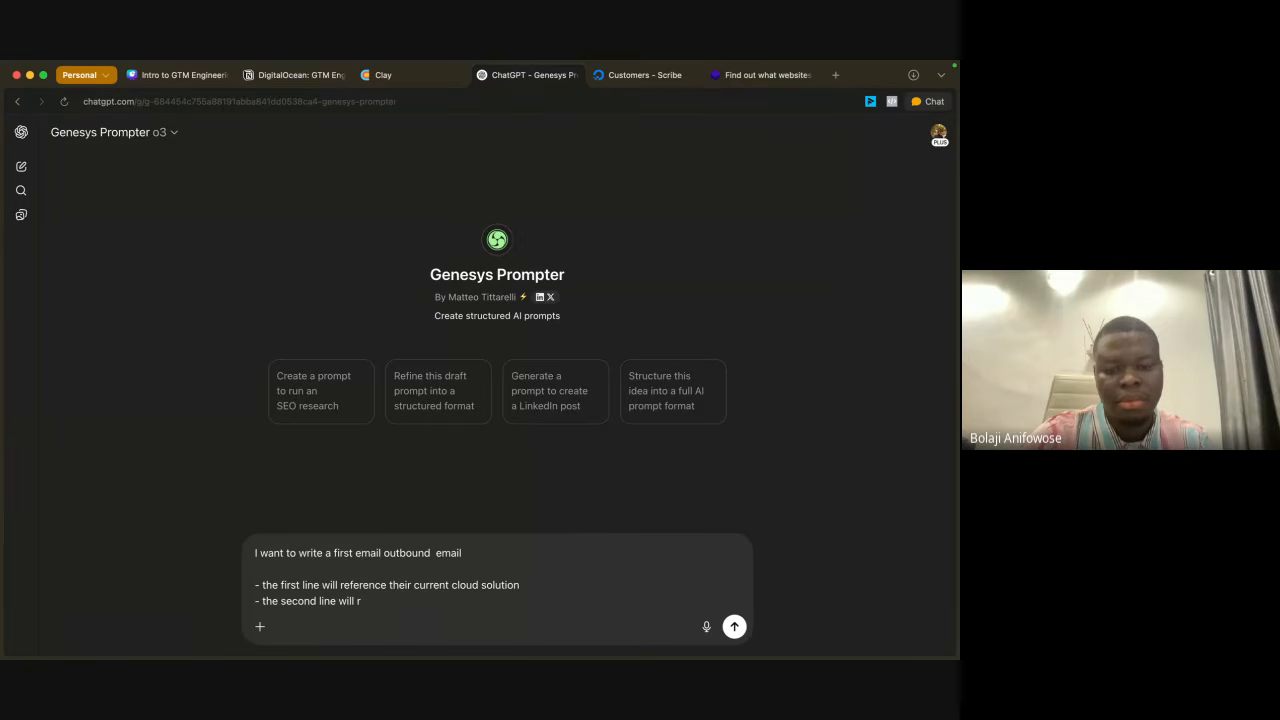
text(introduc)
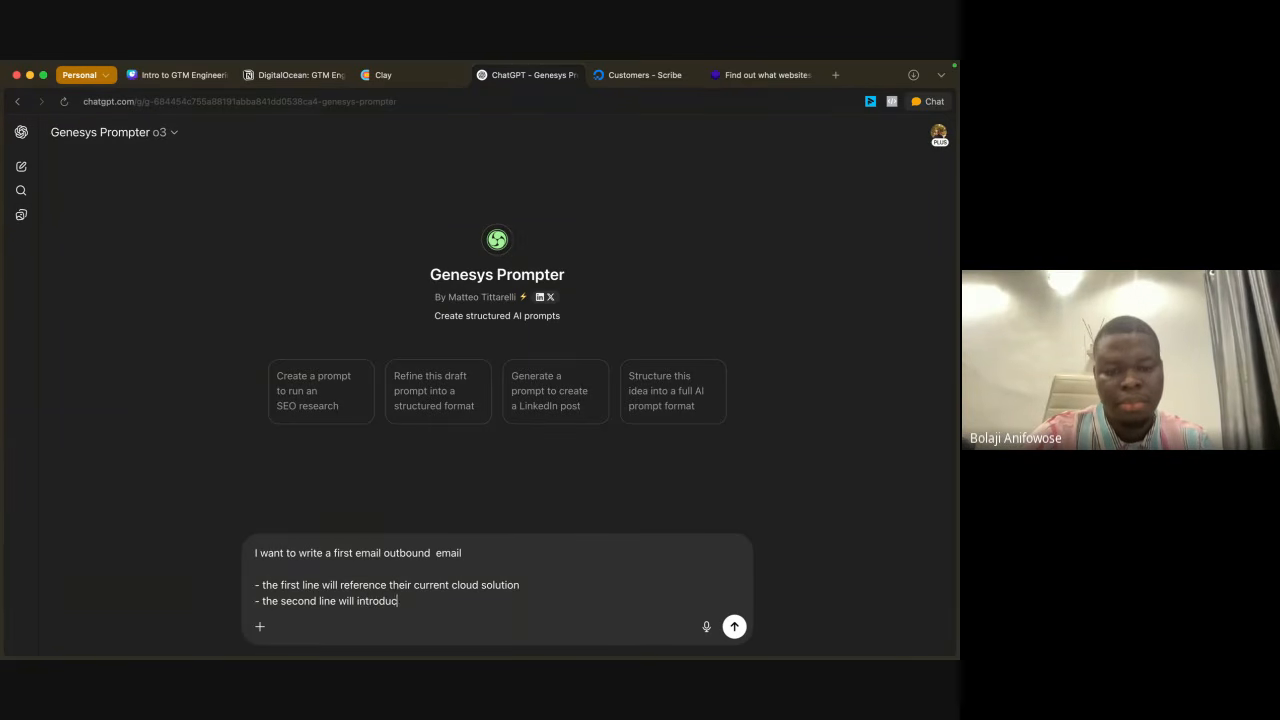
text(e digit)
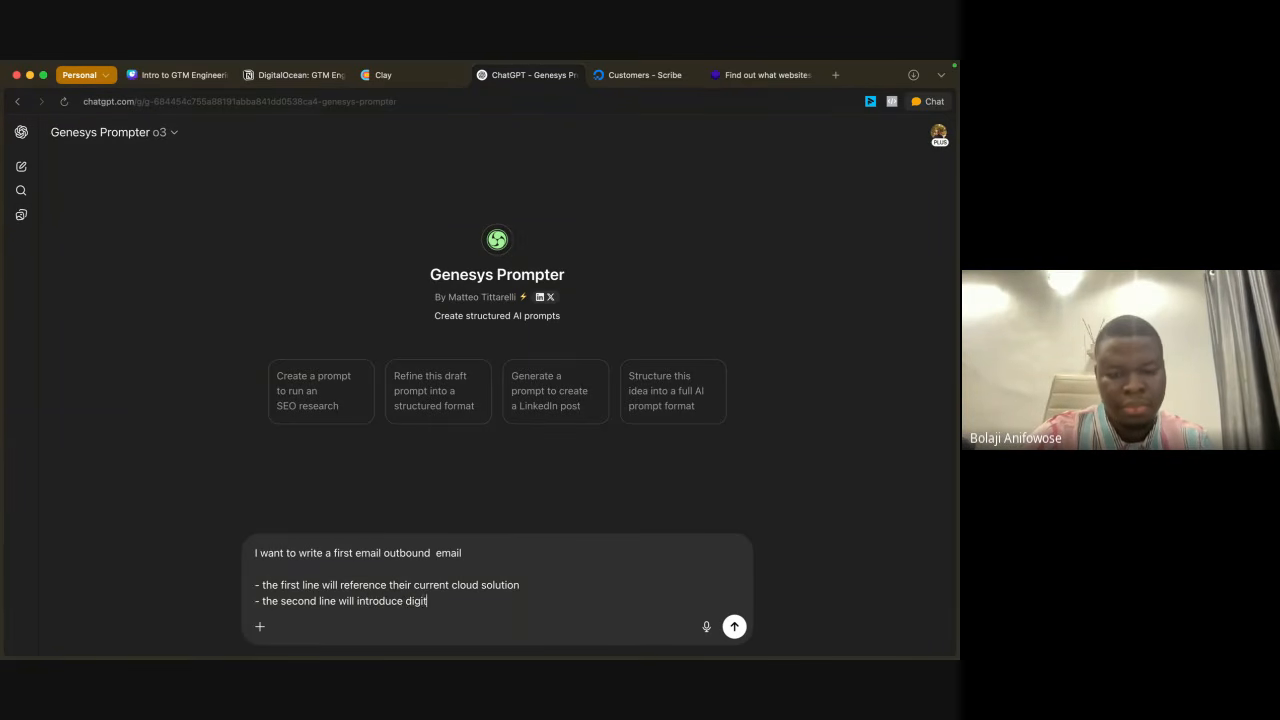
text(al ocea)
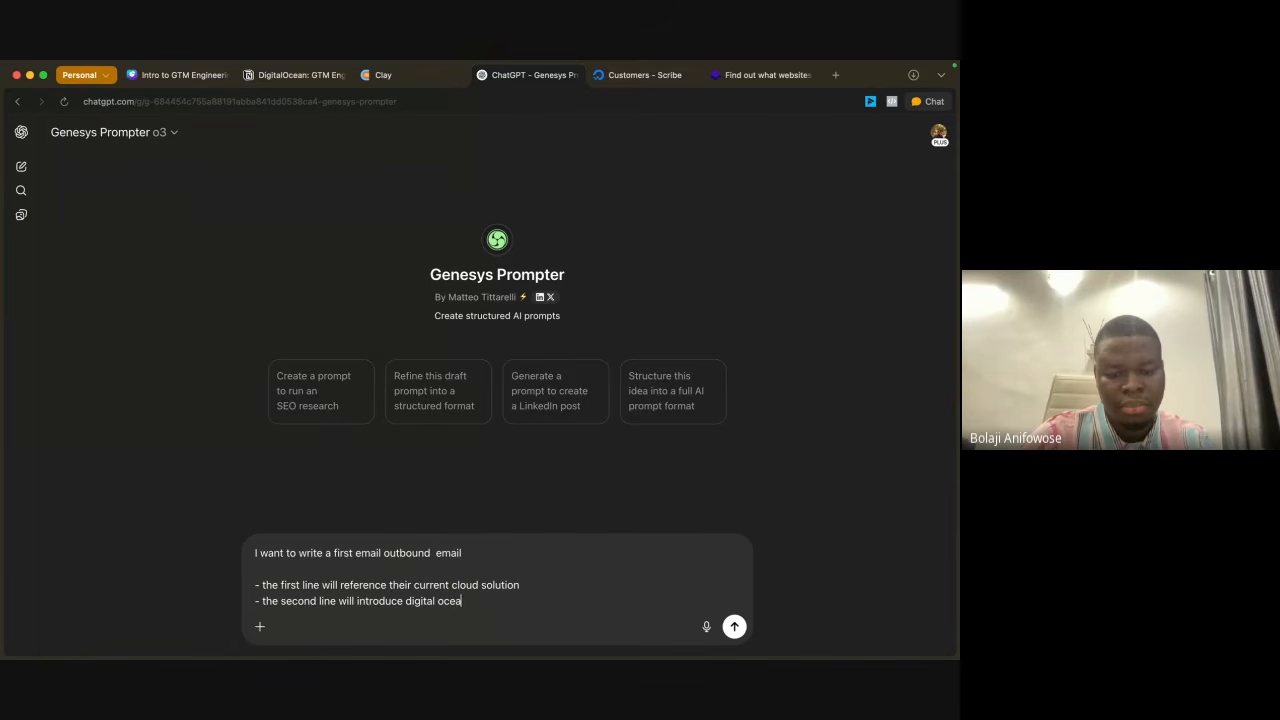
text(n and h)
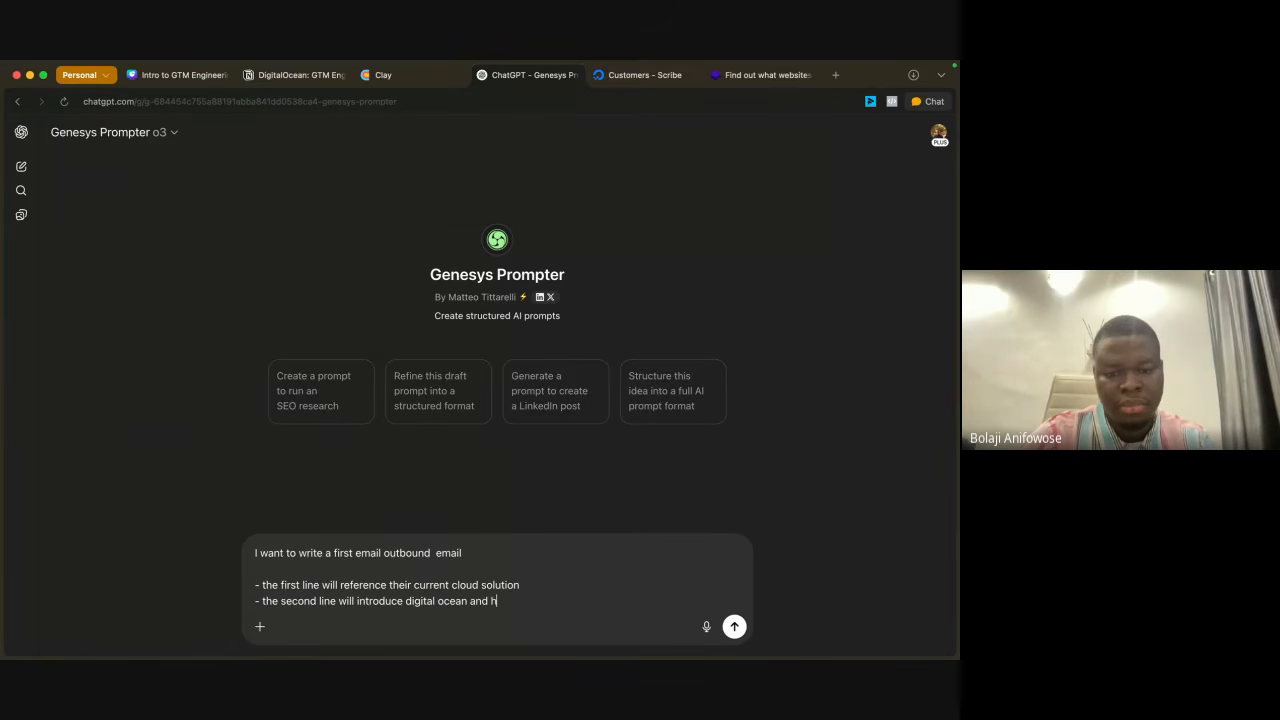
text(ow f)
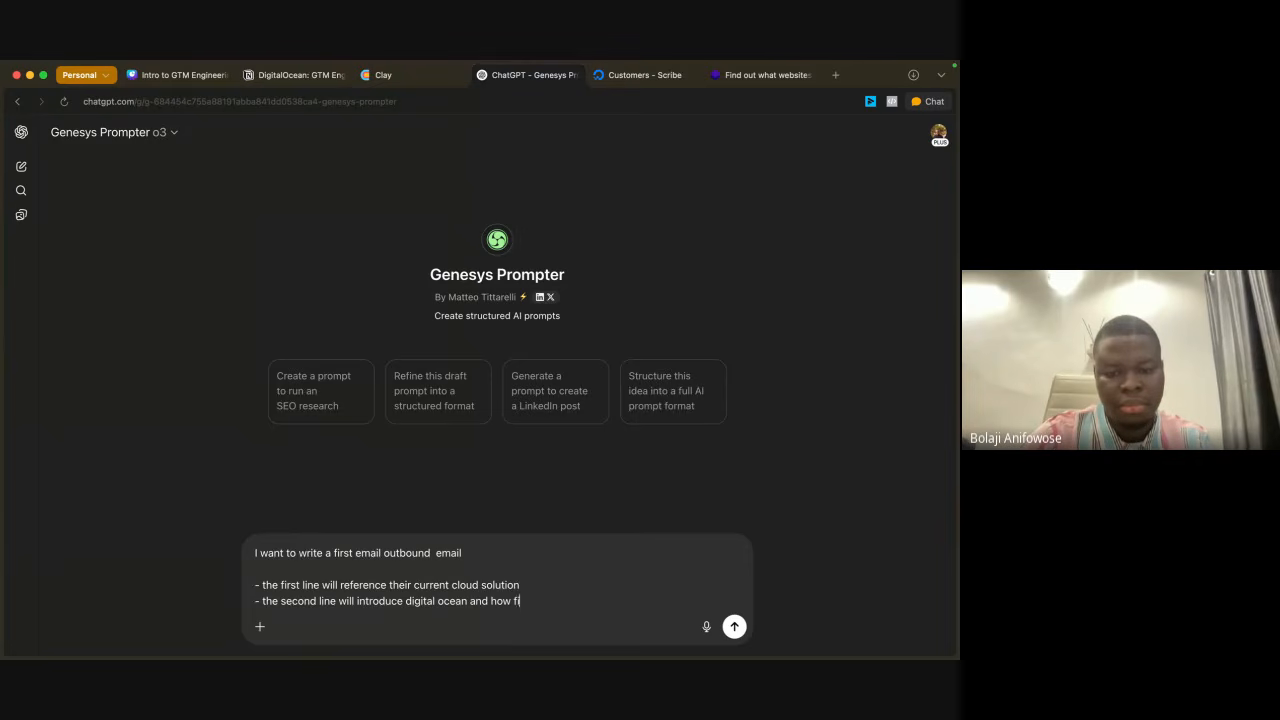
Step: Extend the second bullet with "how digital ocean helped cut their"
key(BackSpace)
text(digital)
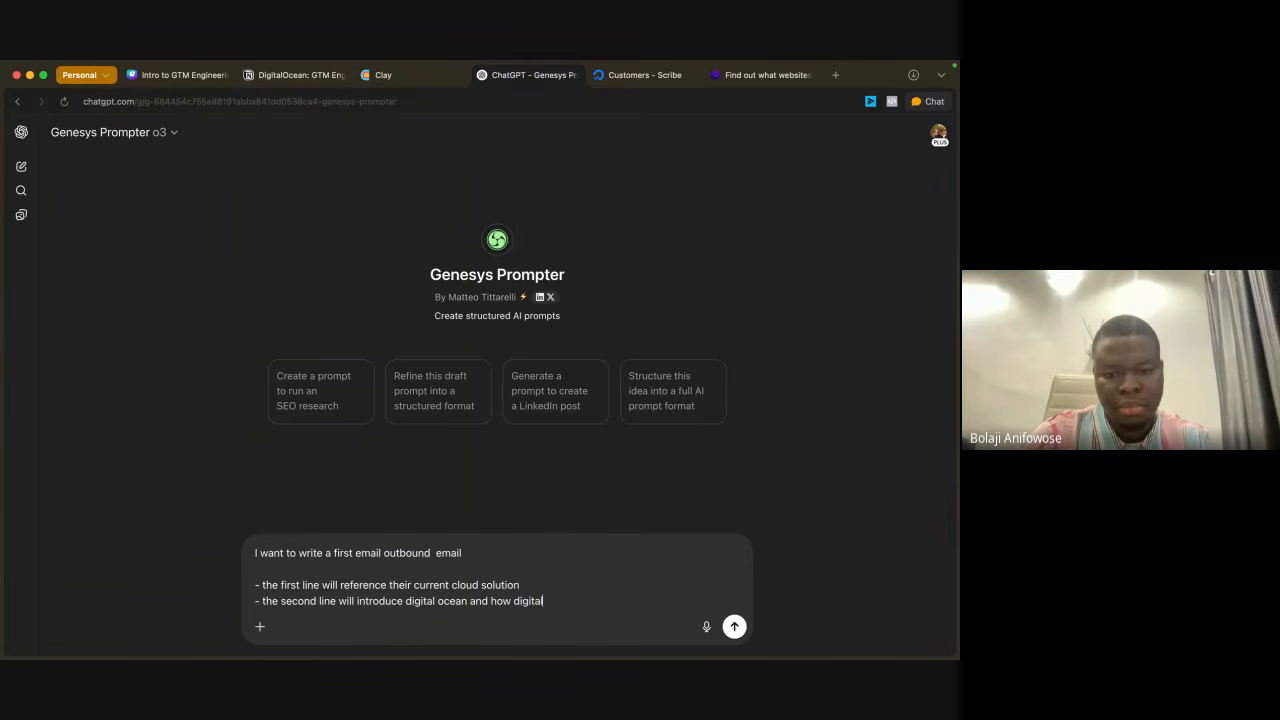
text( ocean he)
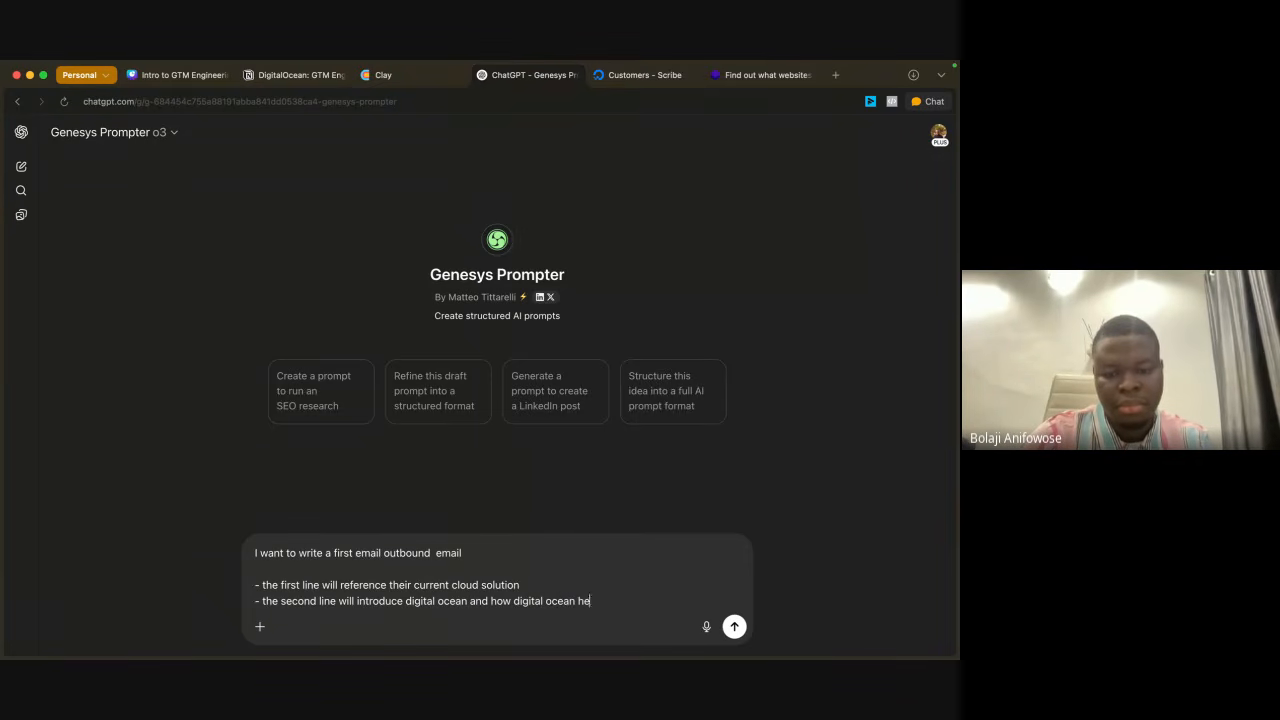
text(lped cu)
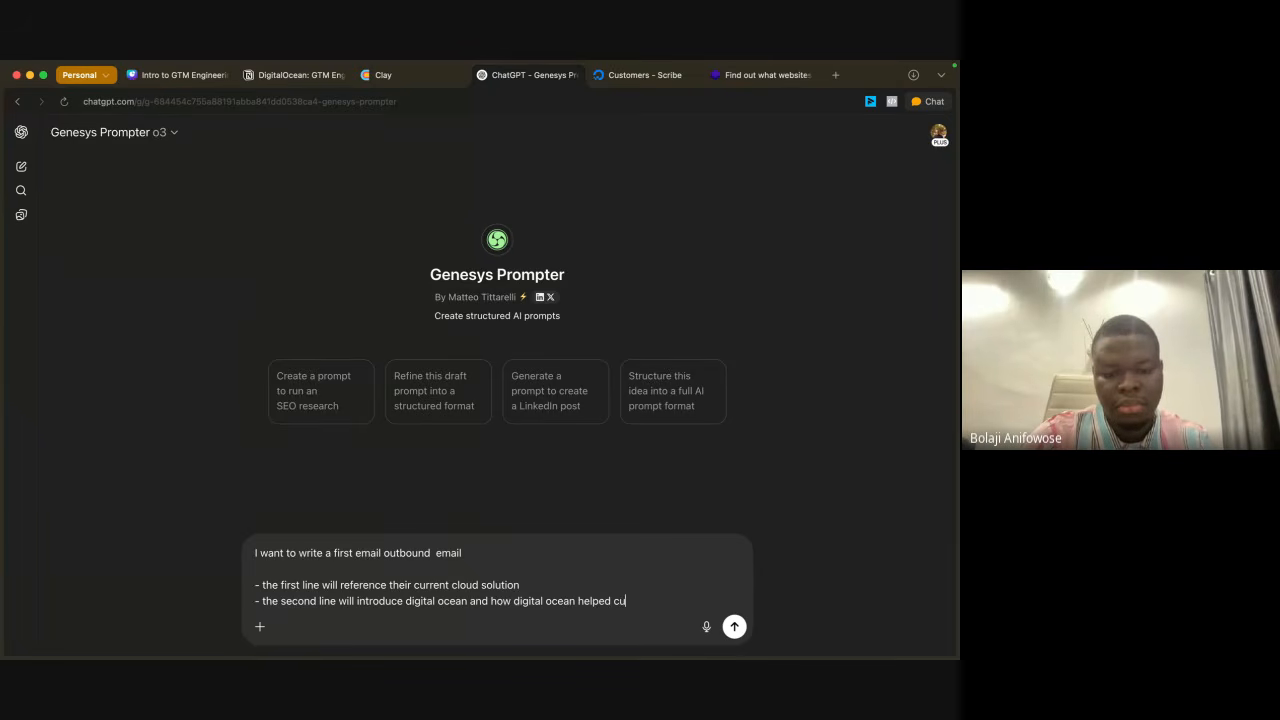
text(t their)
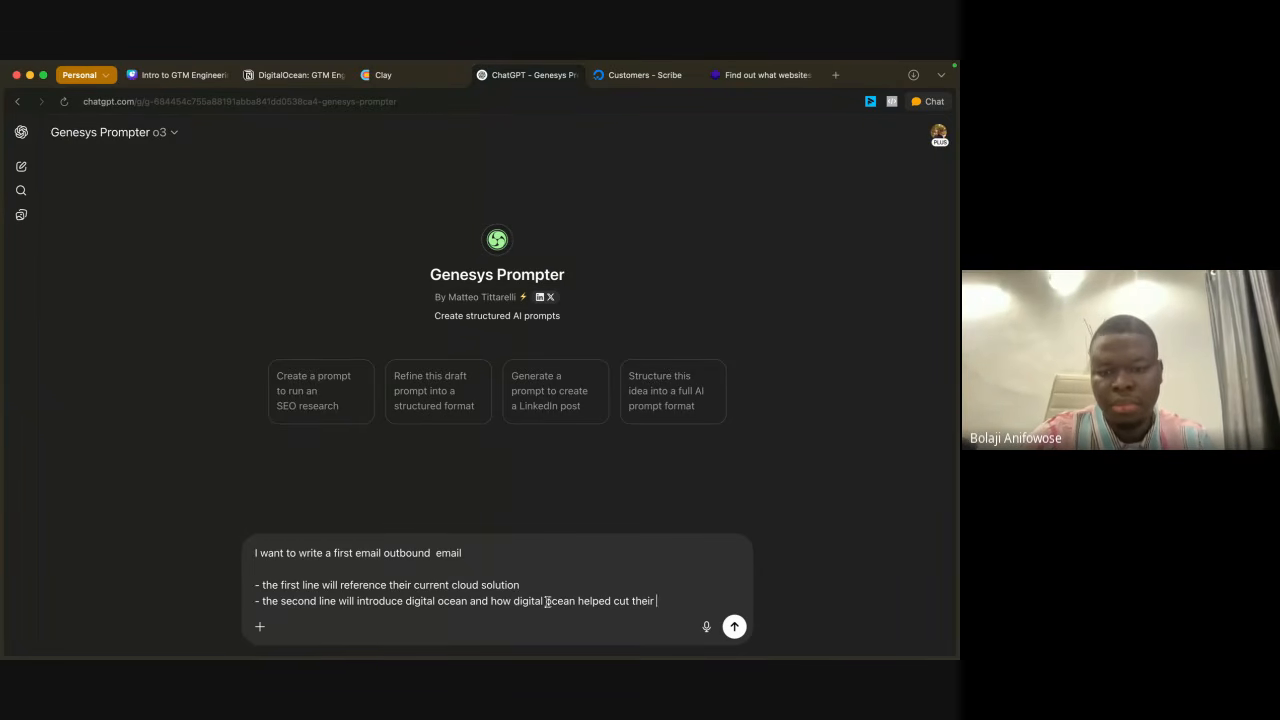
Step: Insert "no bid" before "cut" in the second bullet and finish it with "aws spend by 30%"
click(609, 601)
text(no b)
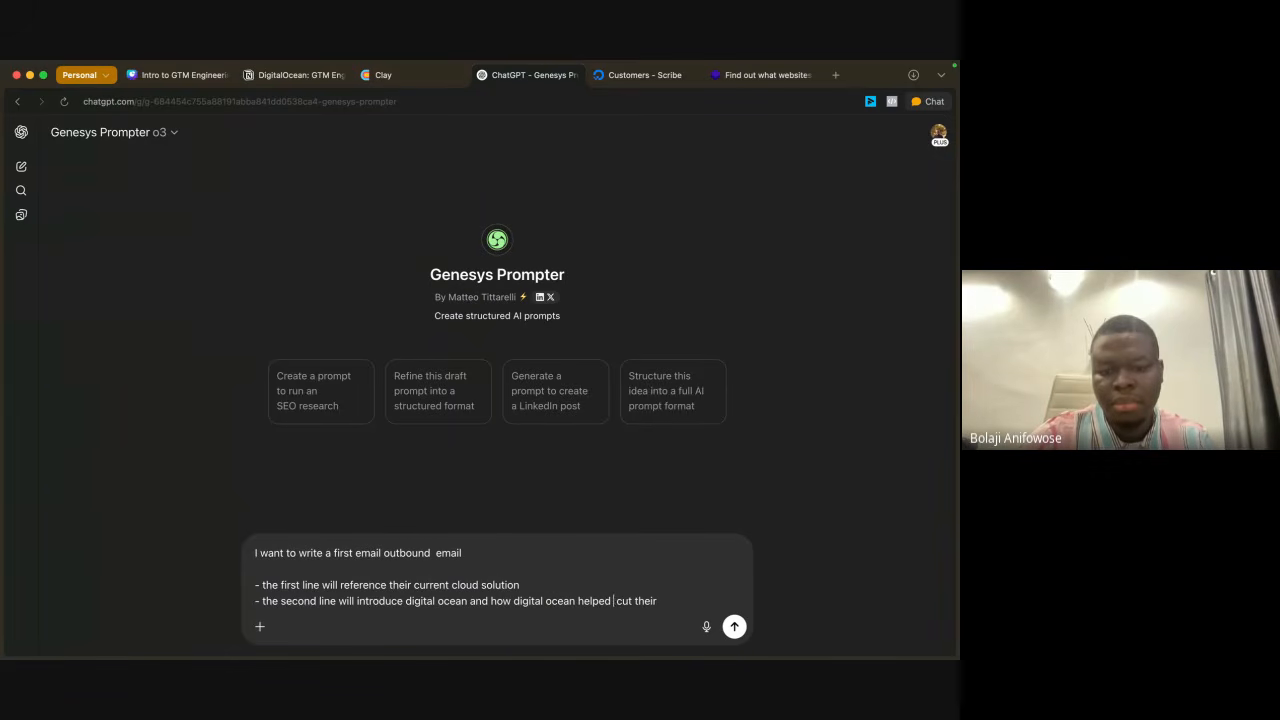
text(id)
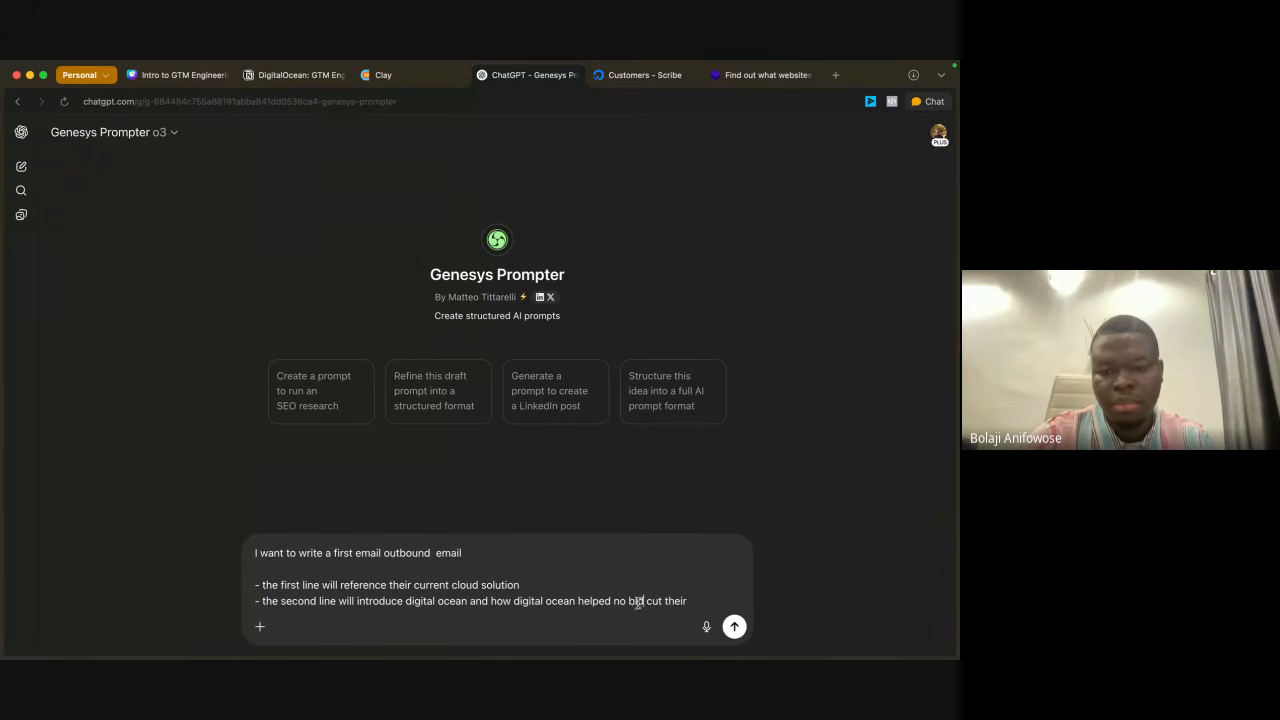
click(709, 603)
text(aws s)
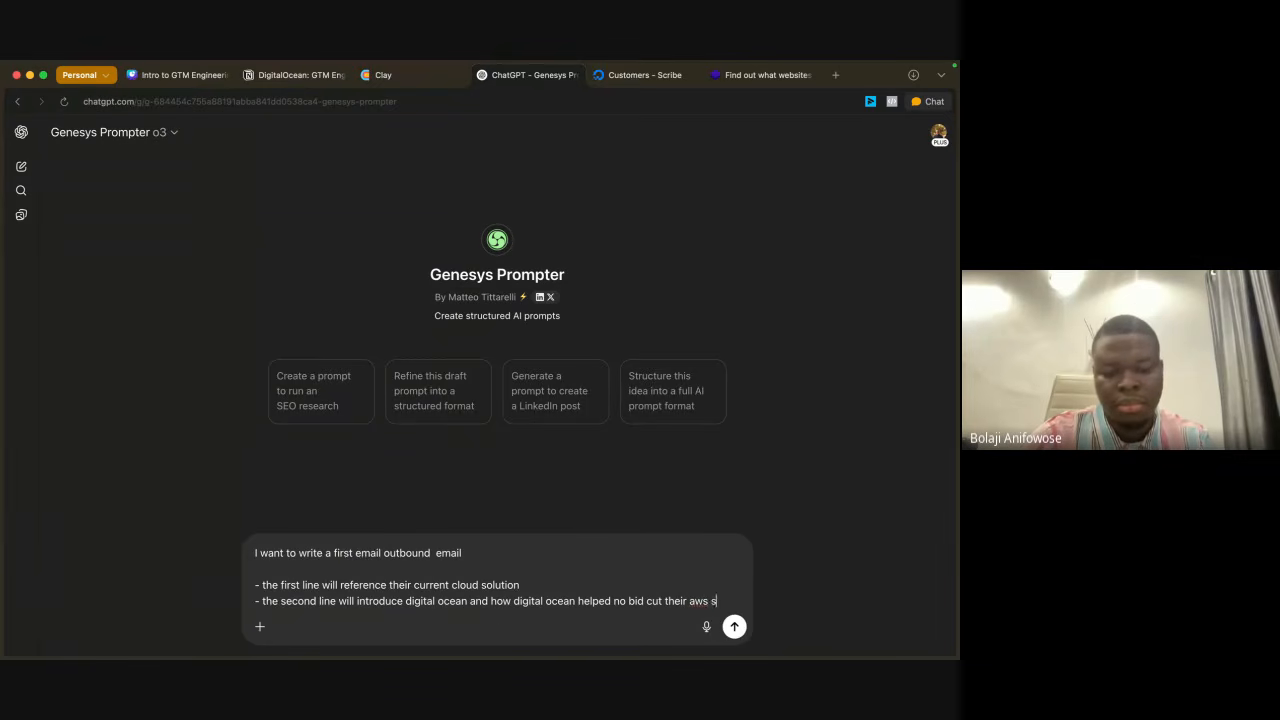
text(pend by 30)
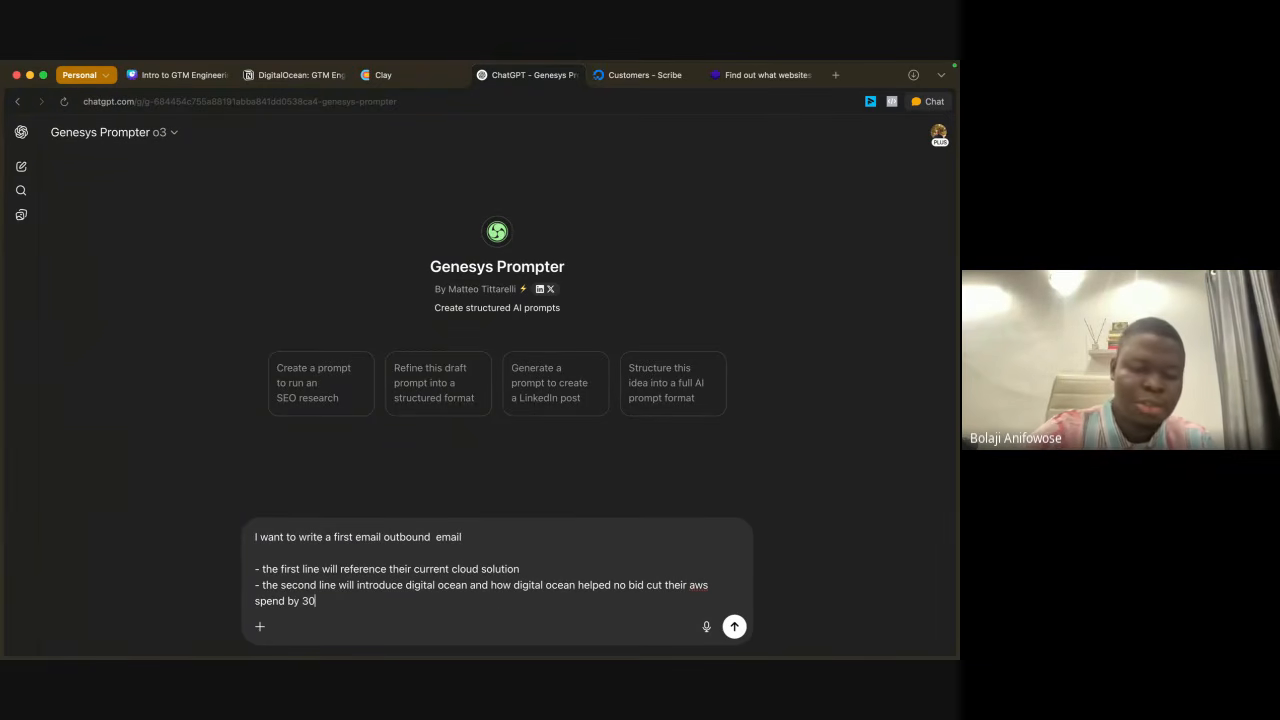
text(%)
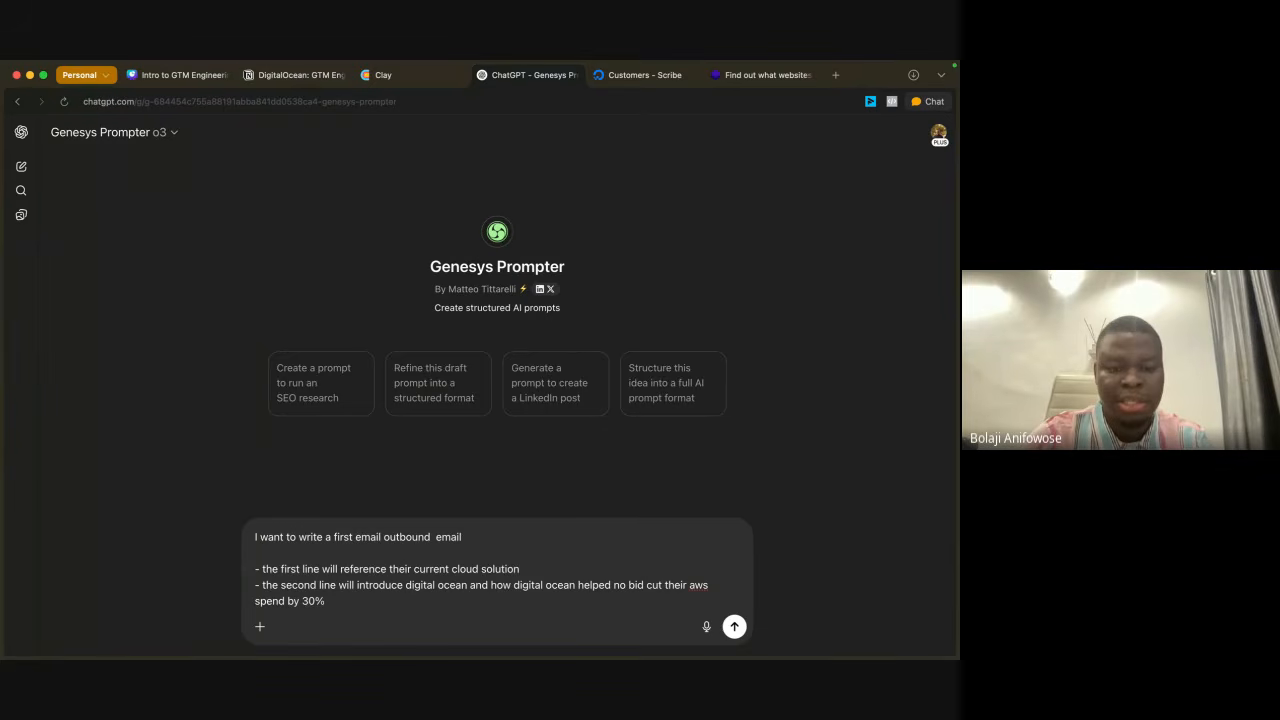
Step: Add a third bullet reading "- the 3rd line will be a soft cta"
key(shift+Return)
text(-)
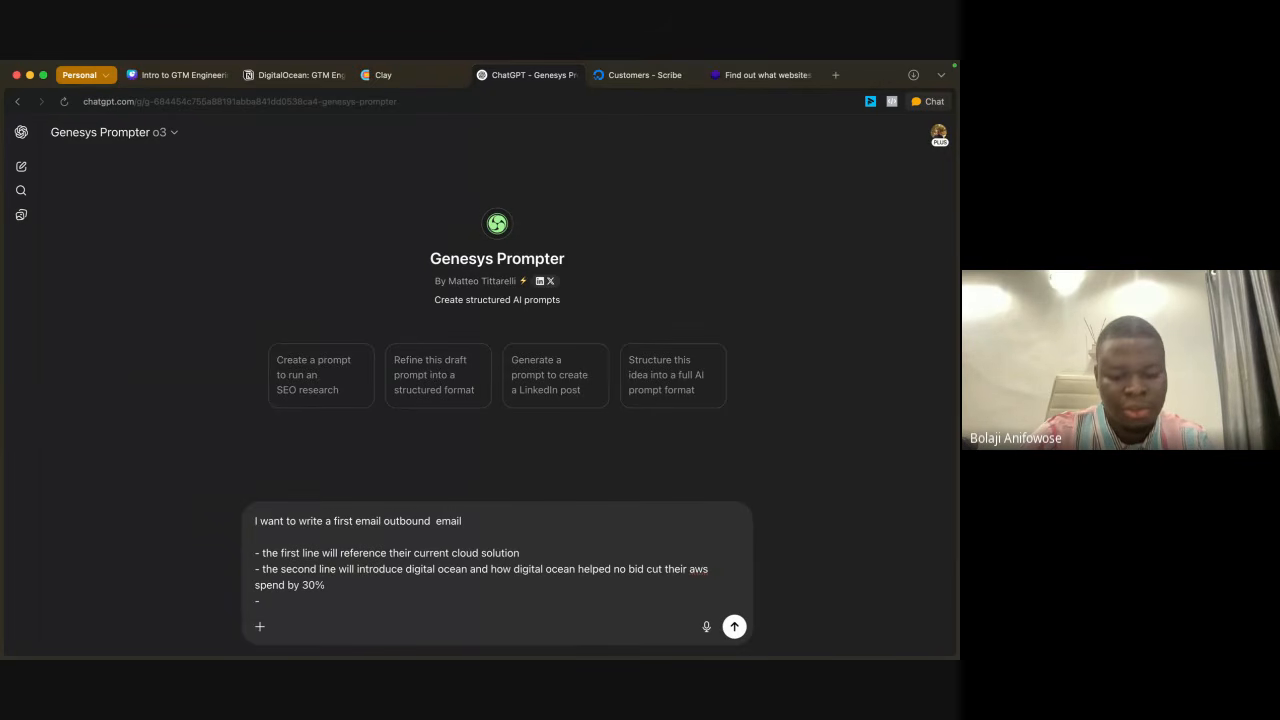
text(the )
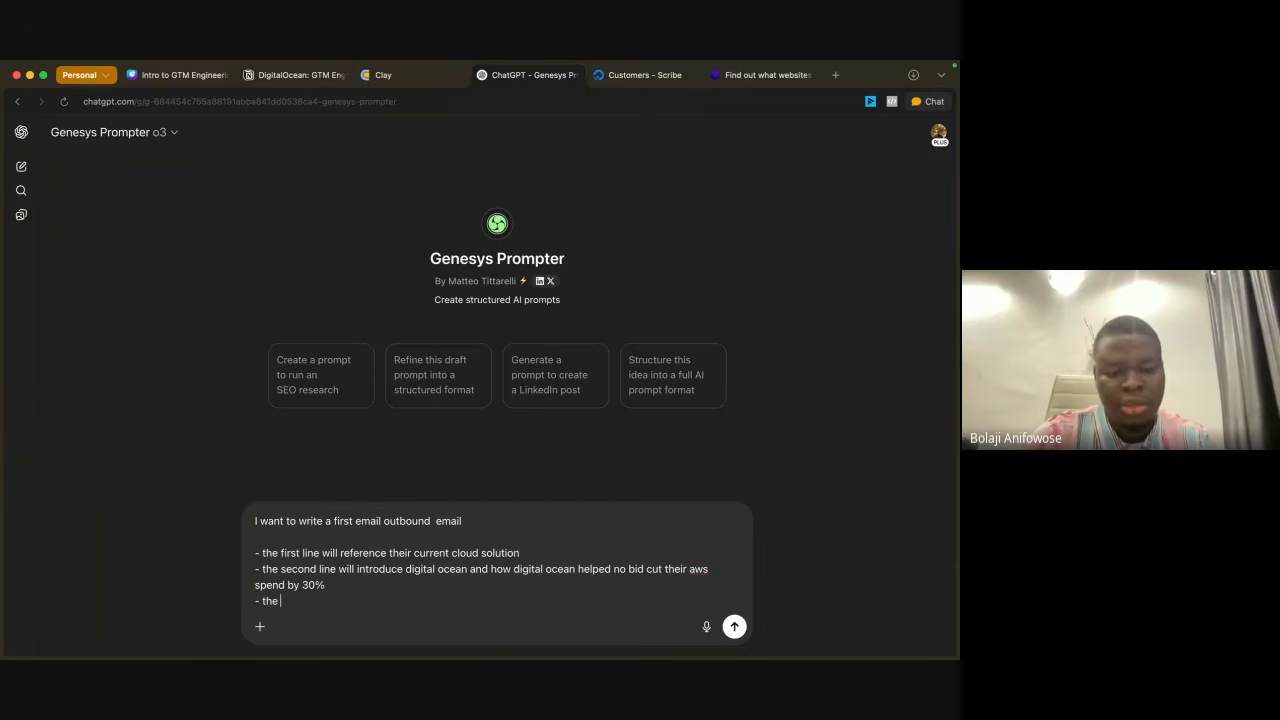
text(3rd )
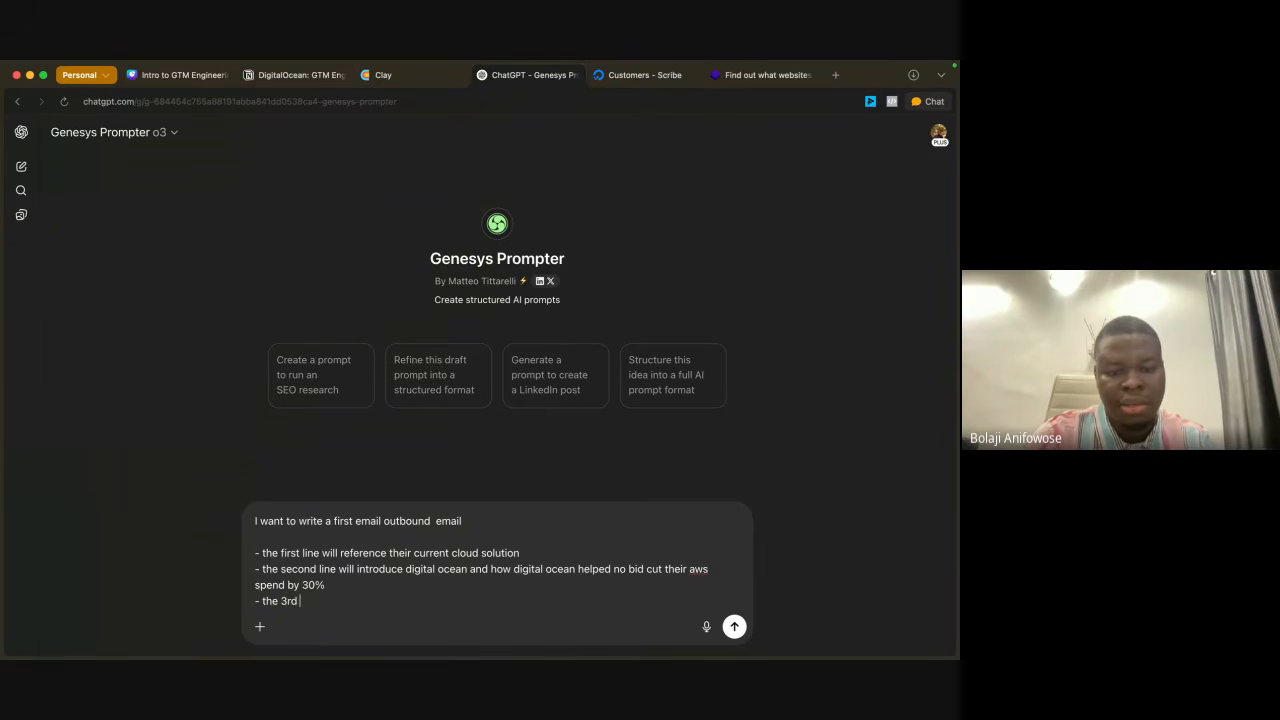
text(line )
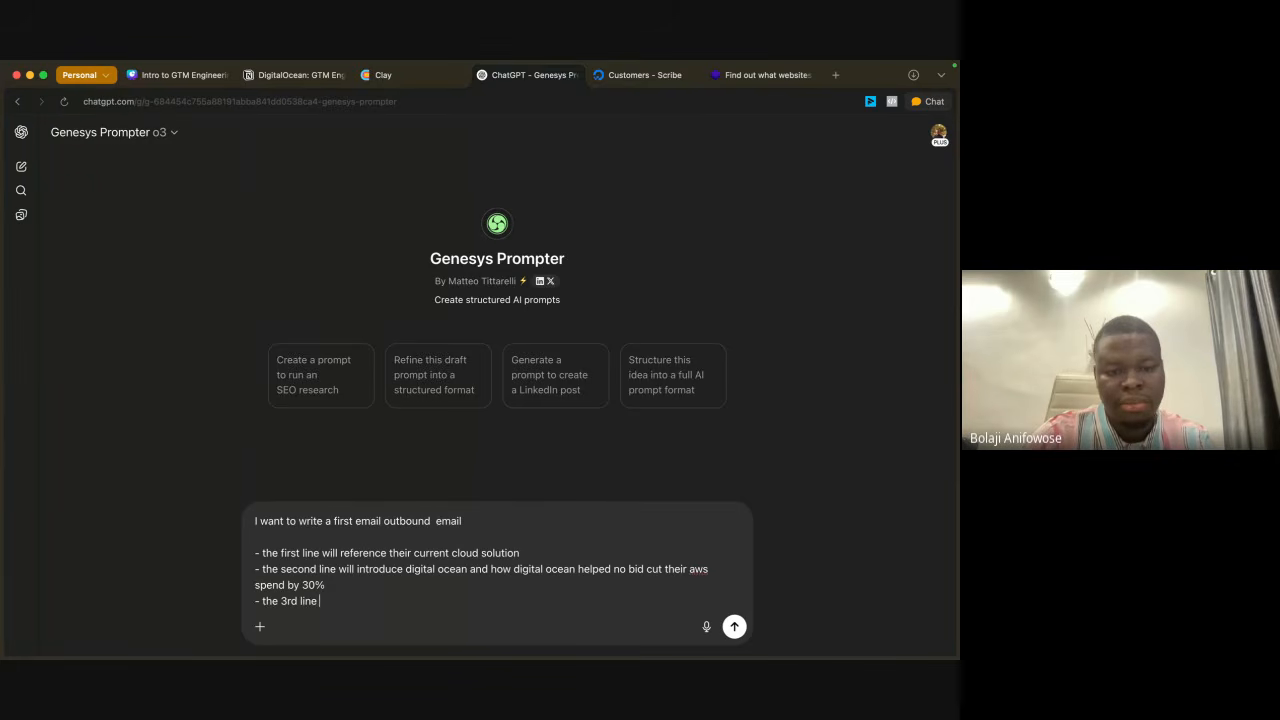
text(will be a soft cta a)
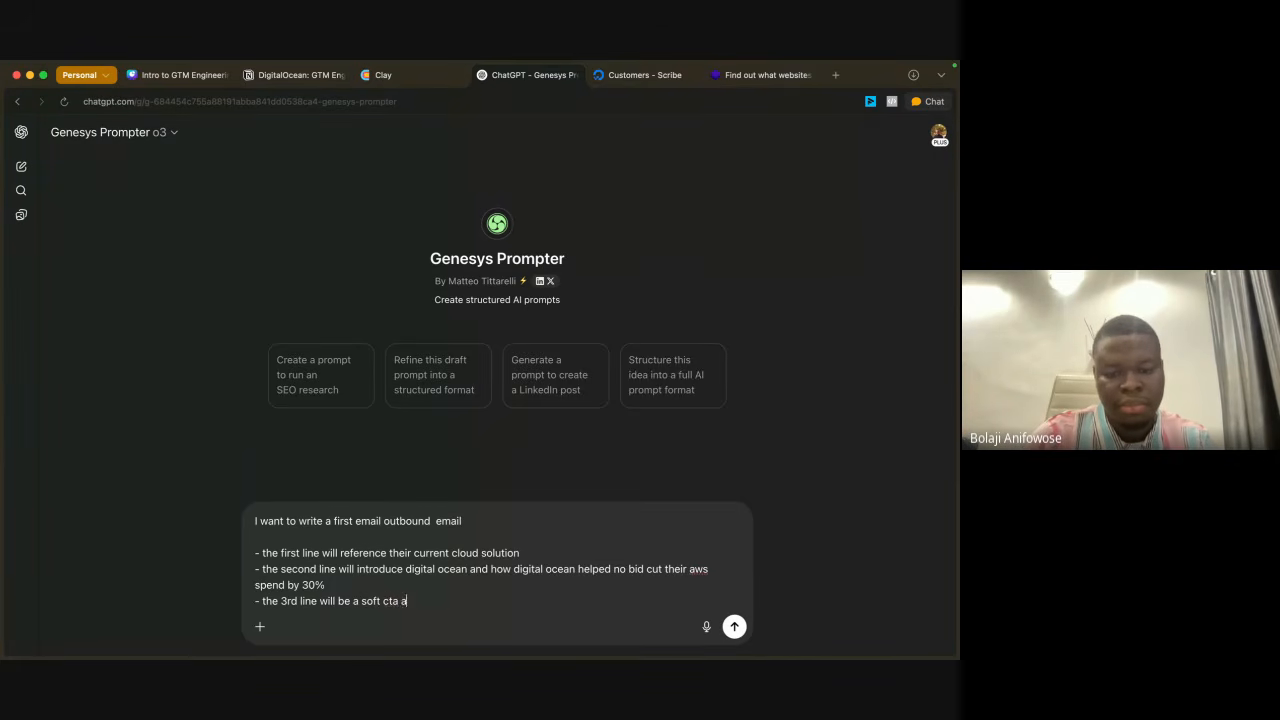
text(sking )
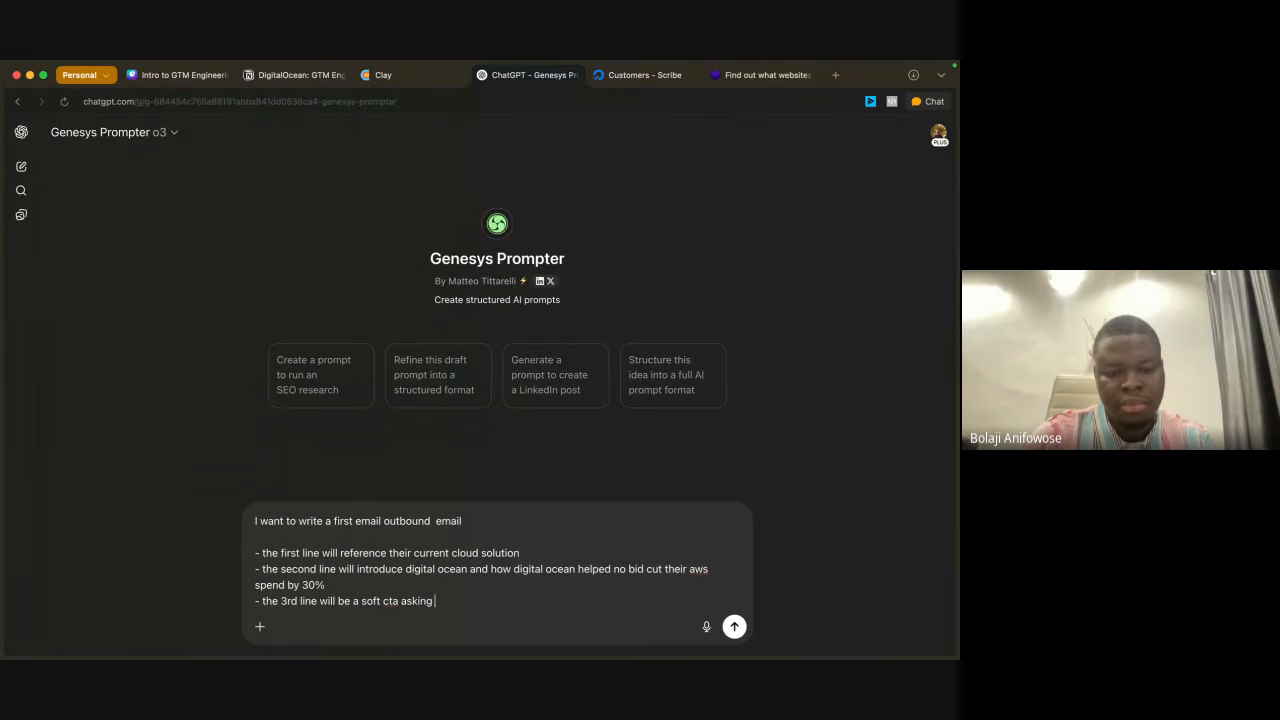
text(for a m)
Step: Complete the third bullet with "asking for a call this week"
key(BackSpace)
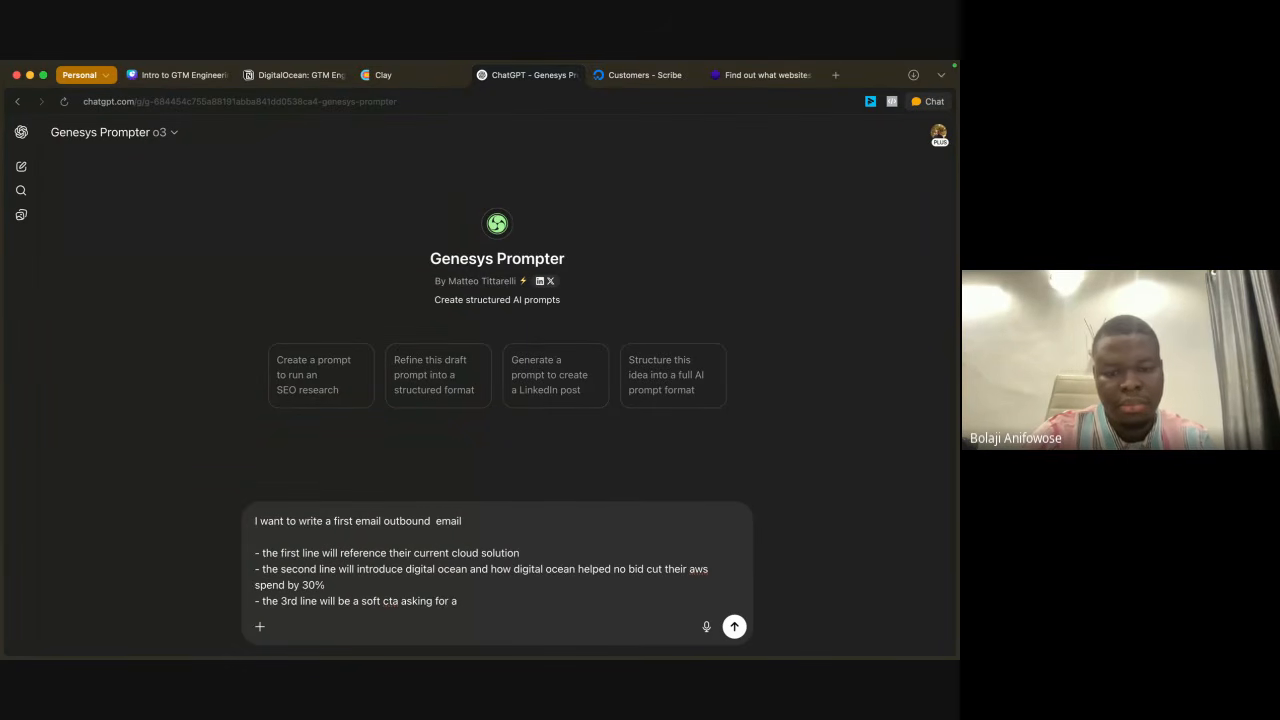
text(call this week)
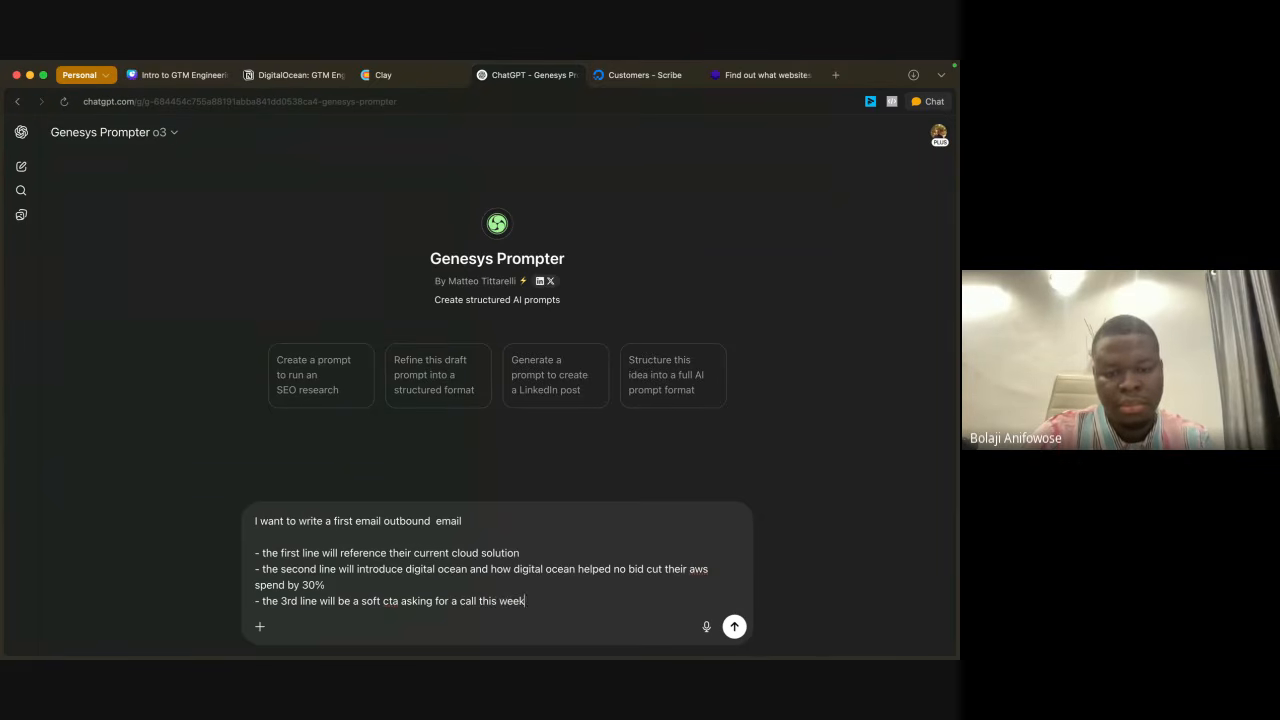
Step: Below a blank line, add the request "give me an optimized prompt for this" and send the message
key(shift+Return)
text(g)
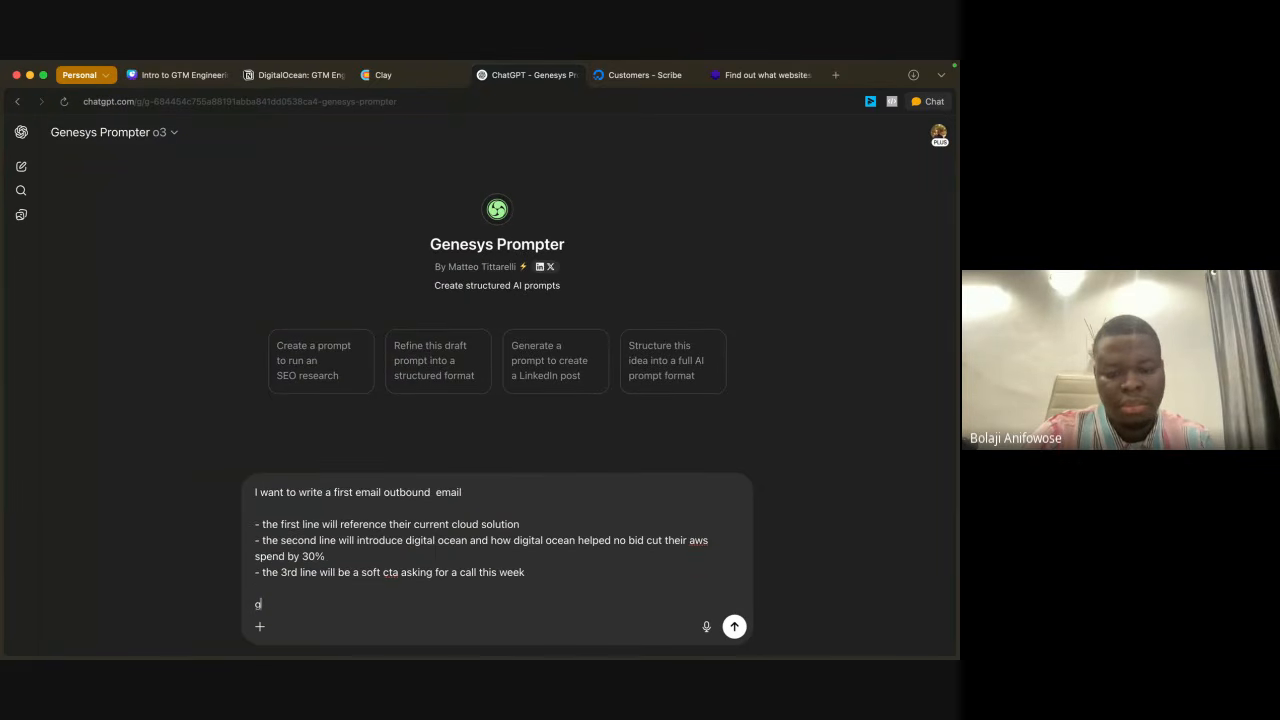
text(ive me an o)
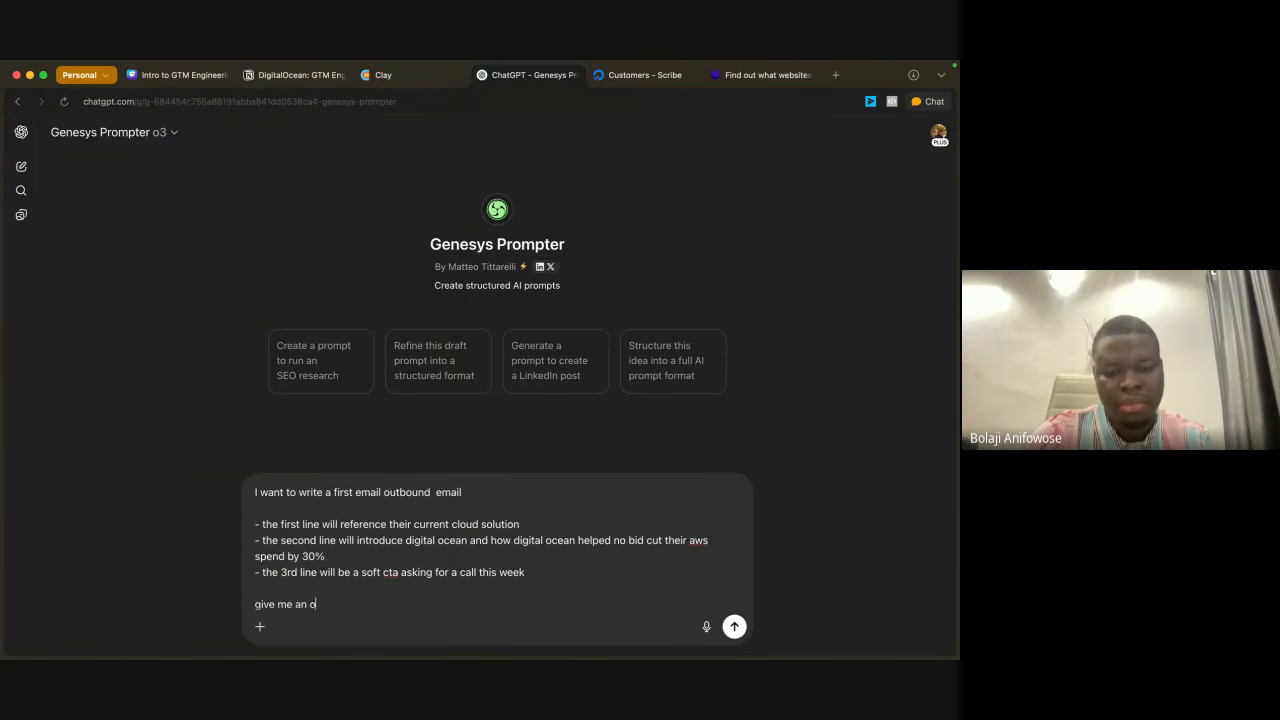
text(ptimized prompt for)
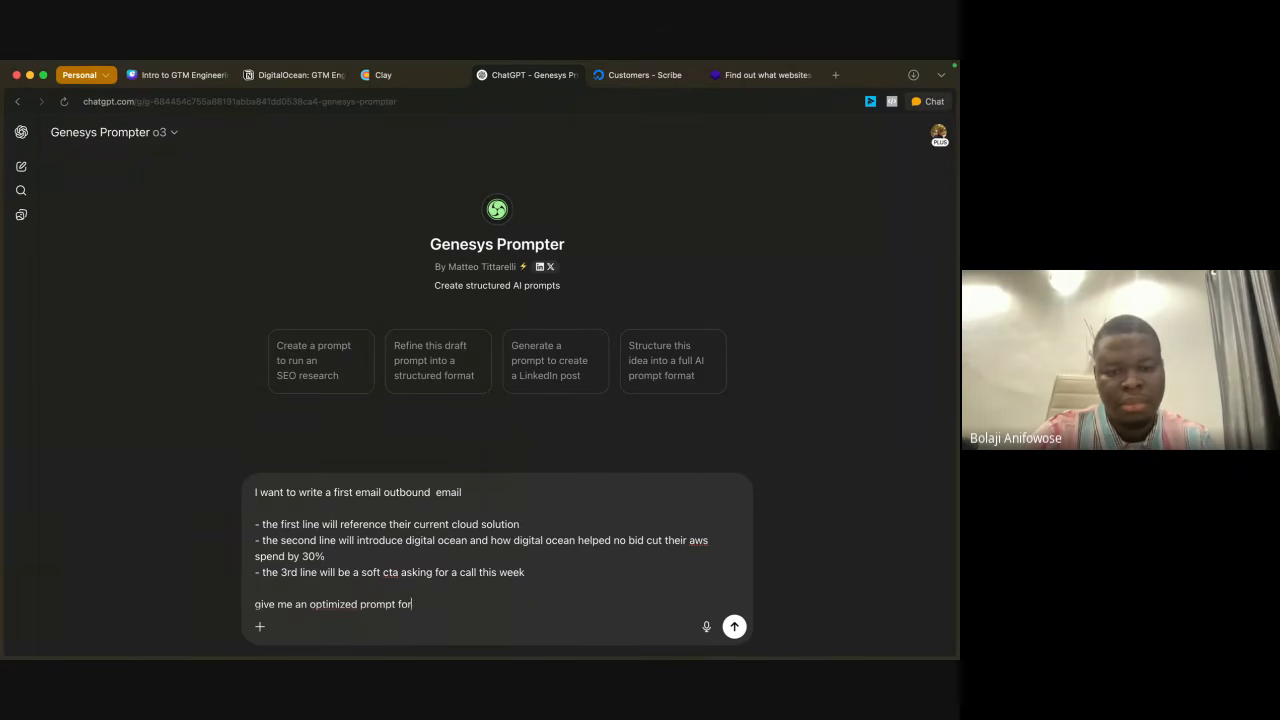
text( this)
key(Return)
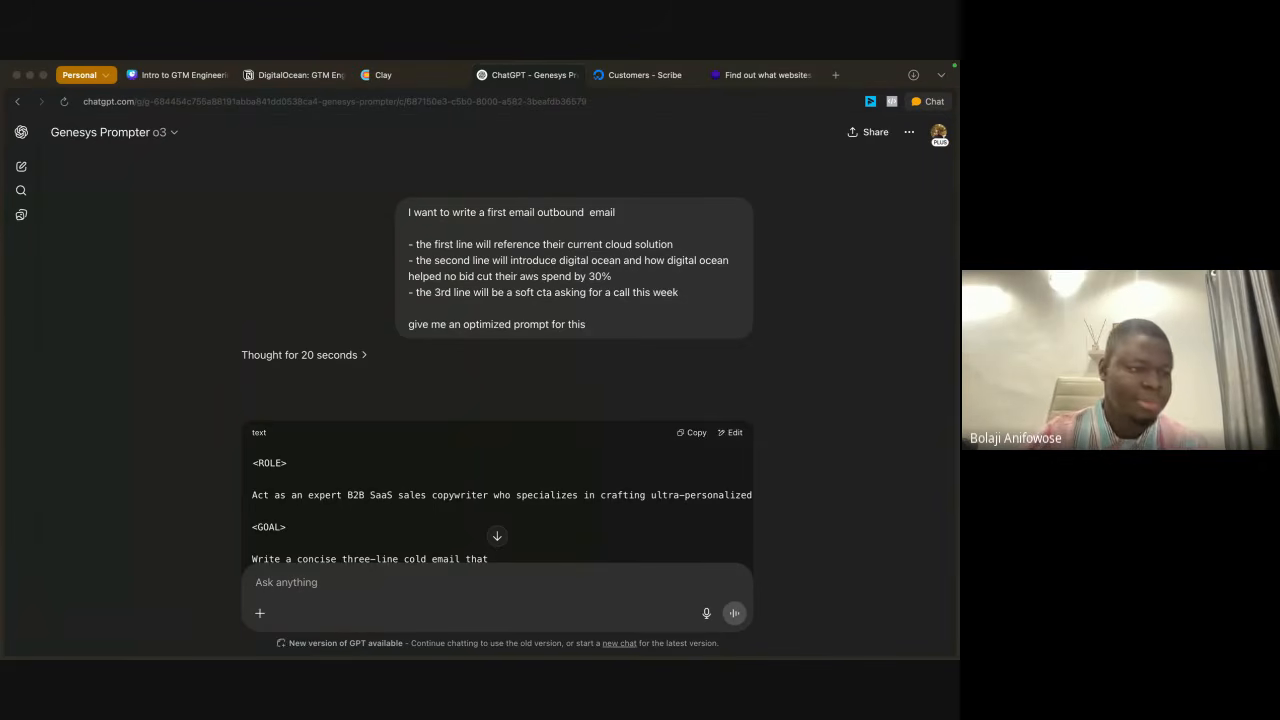
Step: Review the generated prompt from its role and goal through the task, output format, brand kit input and example sections
scroll(316, 410, down, 5)
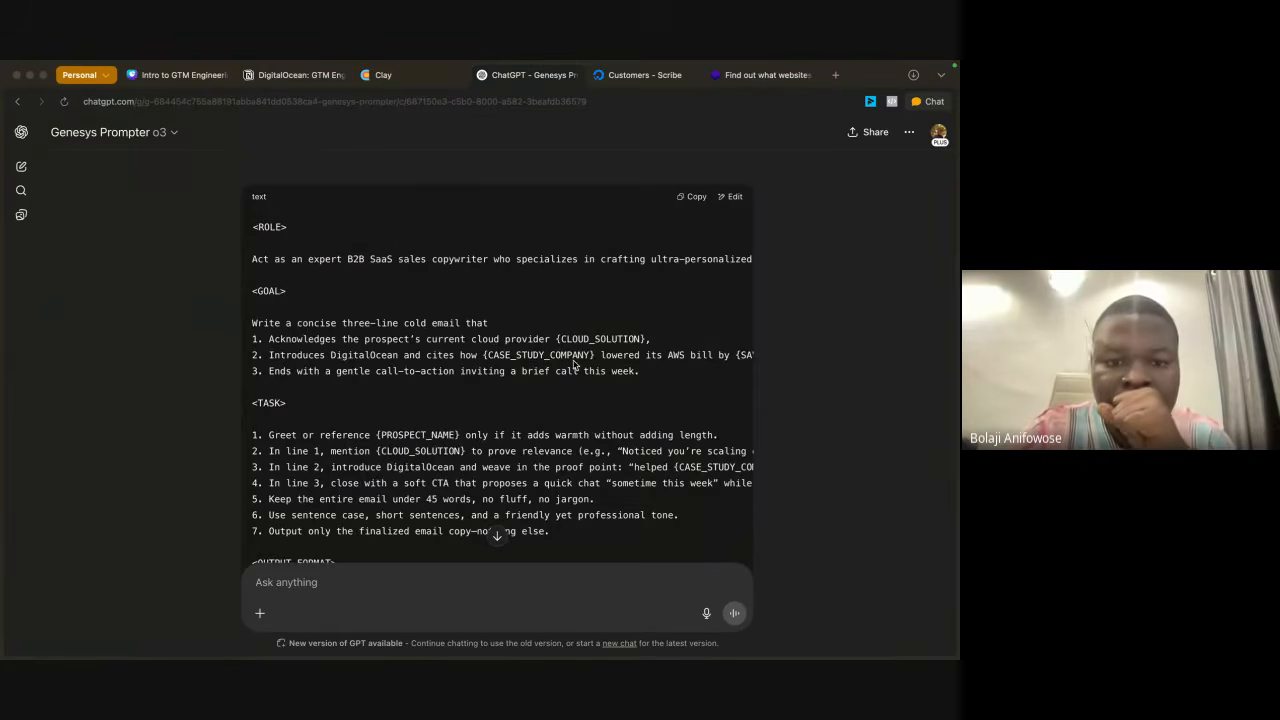
scroll(578, 366, down, 1)
scroll(573, 365, down, 4)
scroll(573, 365, up, 6)
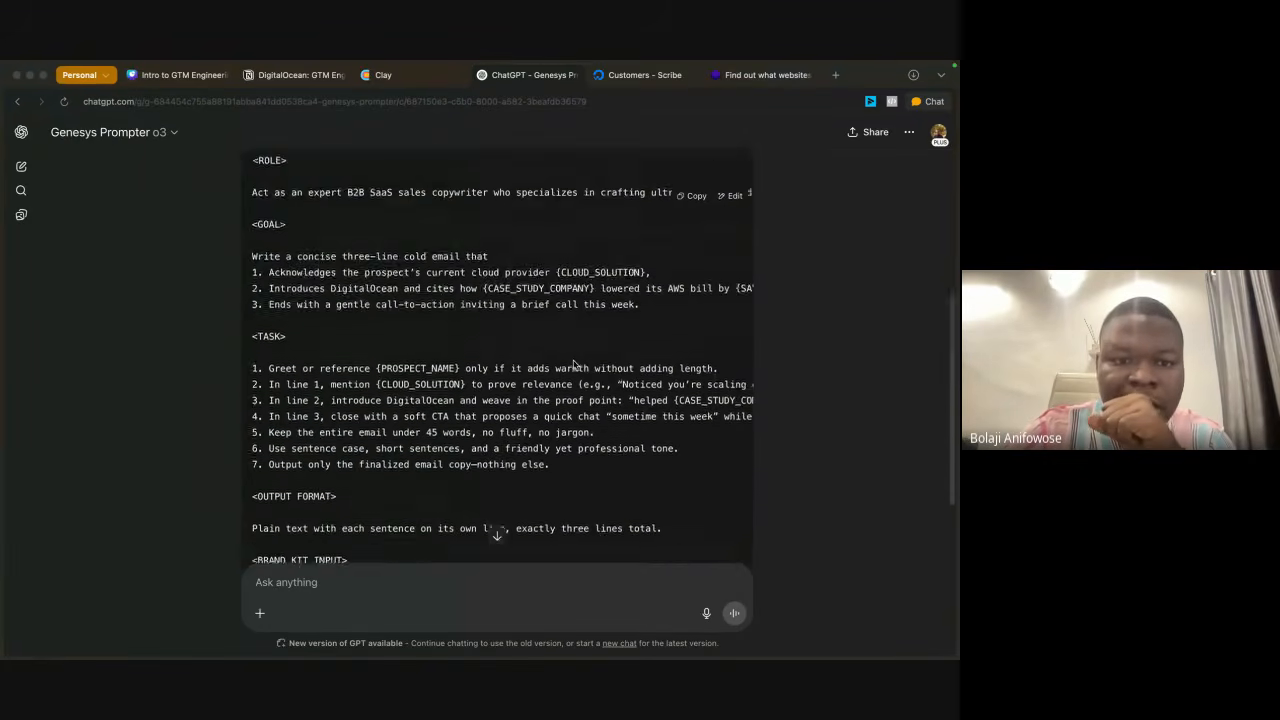
scroll(573, 365, down, 2)
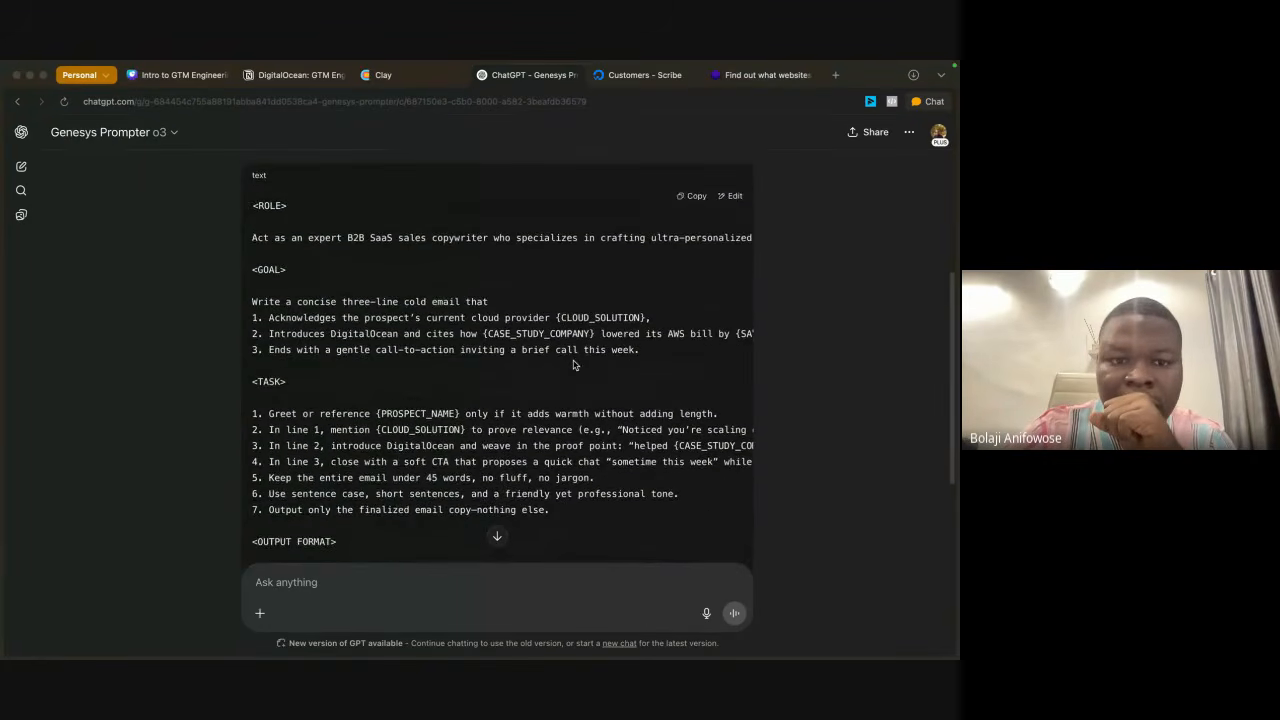
scroll(571, 323, down, 2)
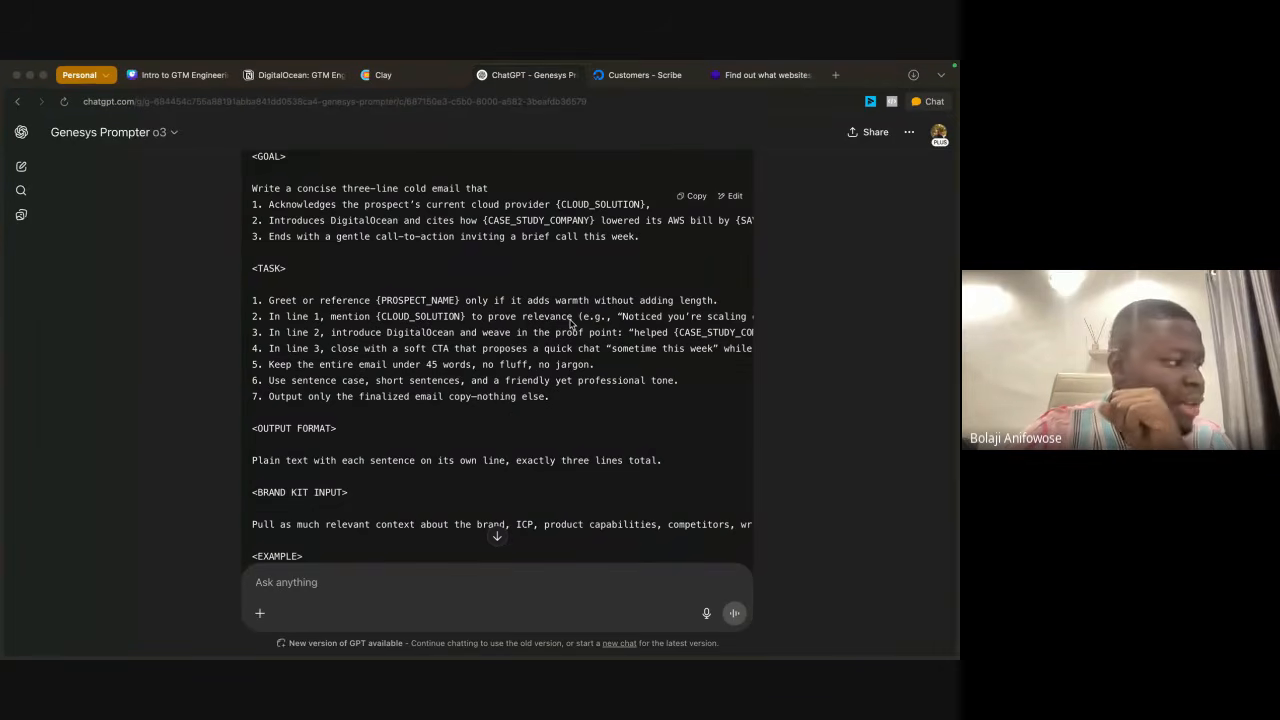
scroll(571, 323, down, 1)
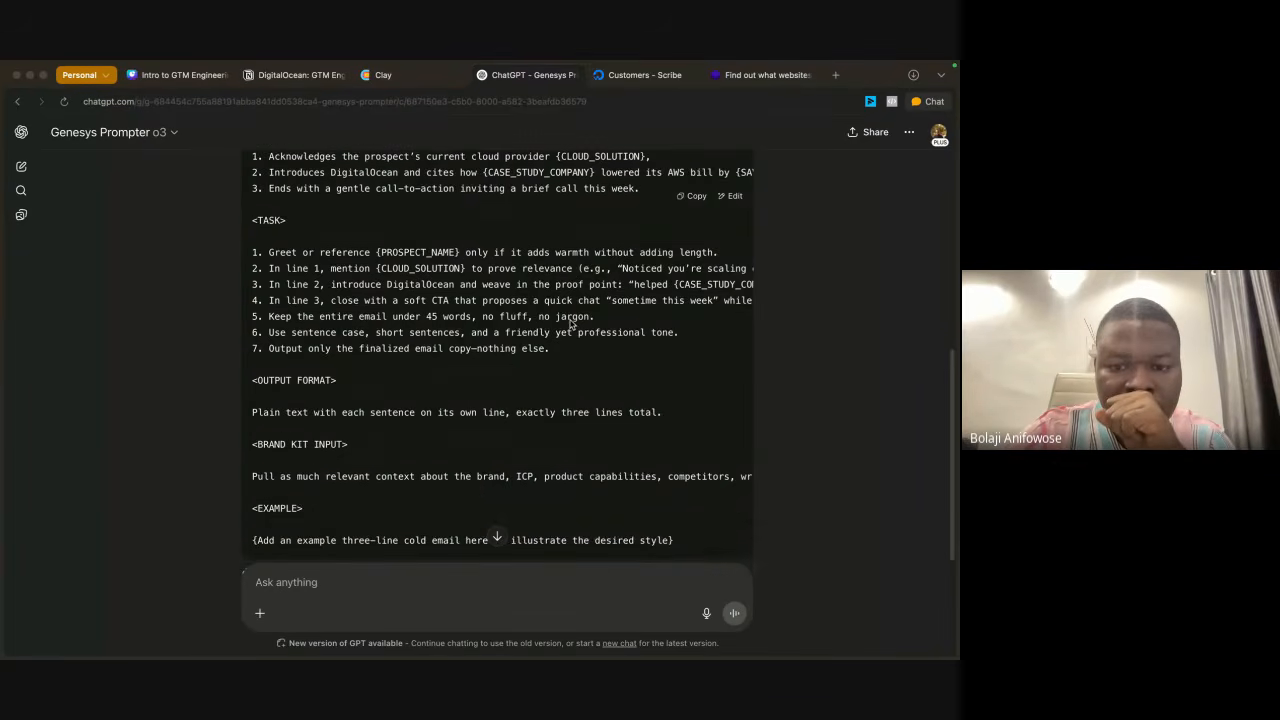
Step: Reread the generated prompt's goal, task and output format sections
scroll(571, 323, down, 2)
scroll(571, 323, up, 2)
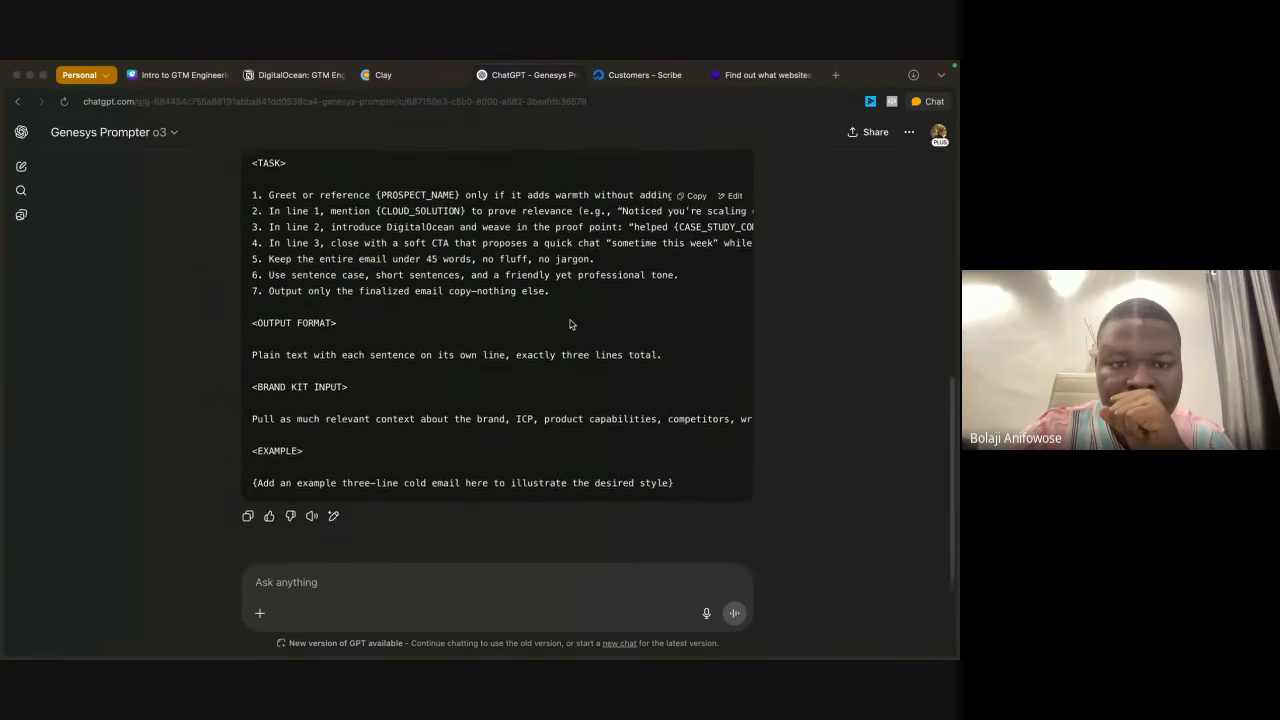
scroll(571, 323, up, 1)
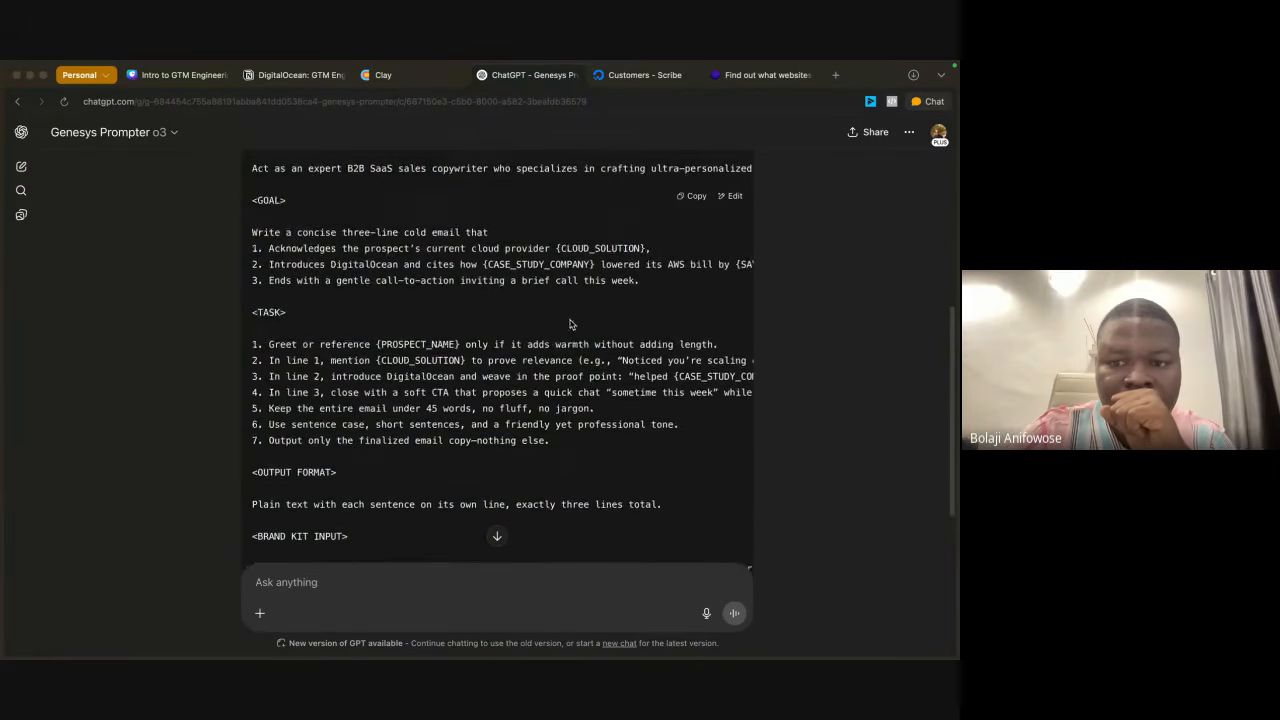
scroll(590, 370, right, 5)
scroll(605, 391, left, 5)
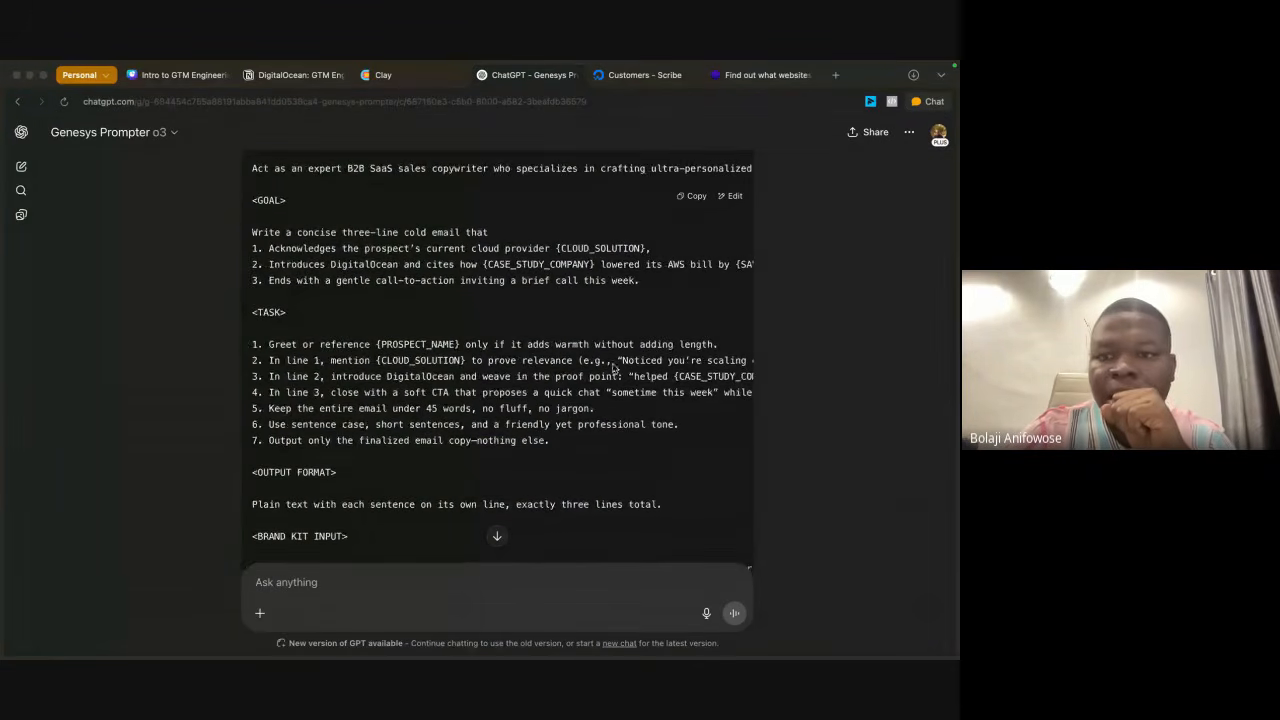
scroll(706, 272, up, 3)
click(697, 273)
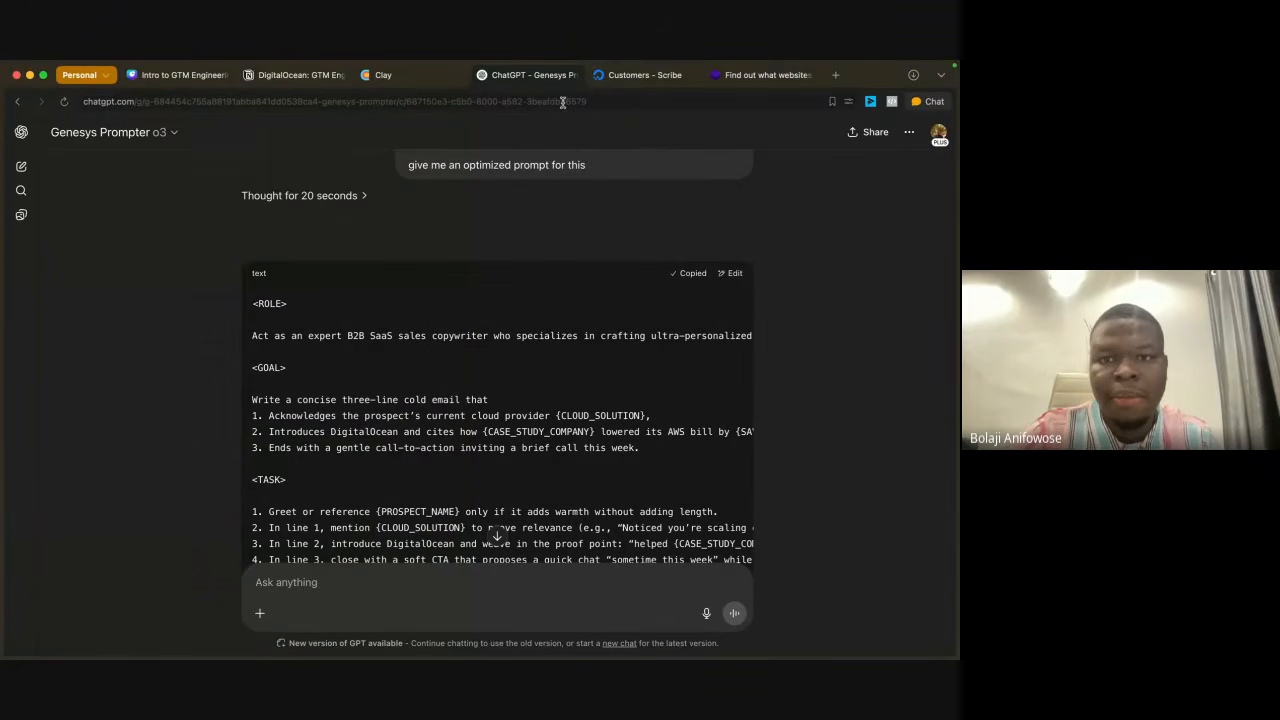
click(394, 83)
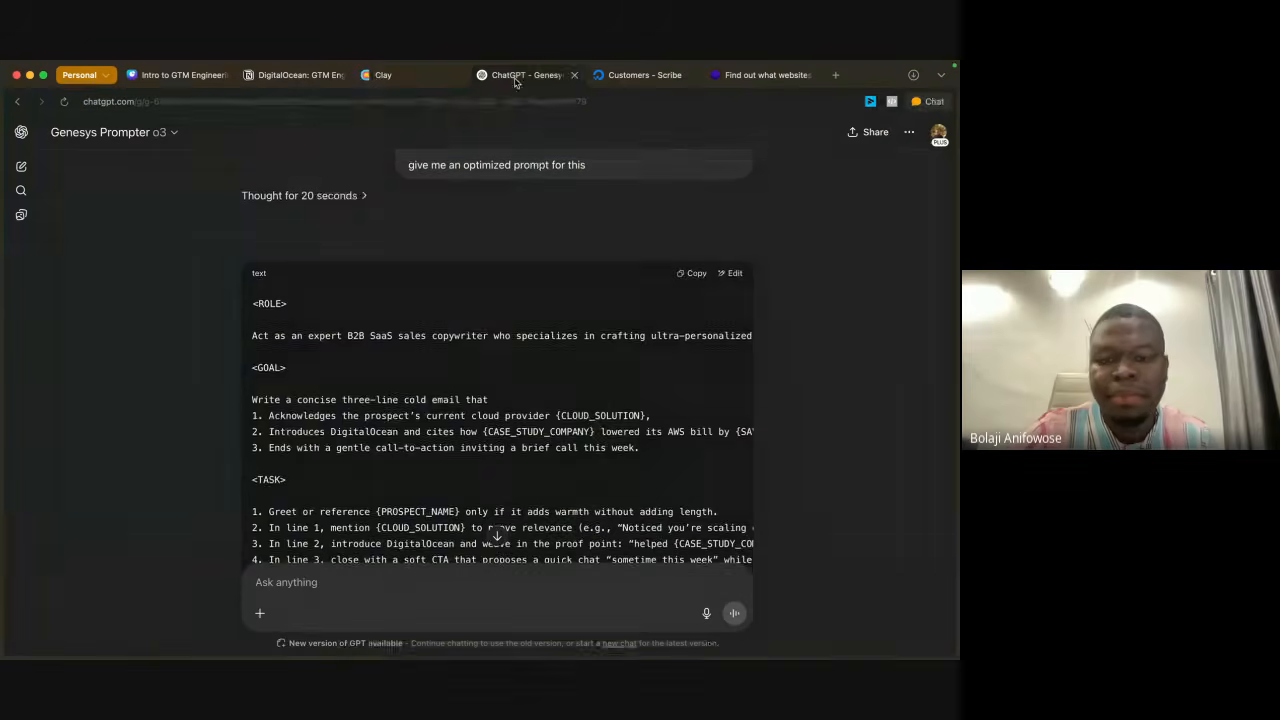
click(530, 75)
Step: Copy the role sentence of the generated prompt into the system prompt context of the AI column in Clay
scroll(580, 442, down, 1)
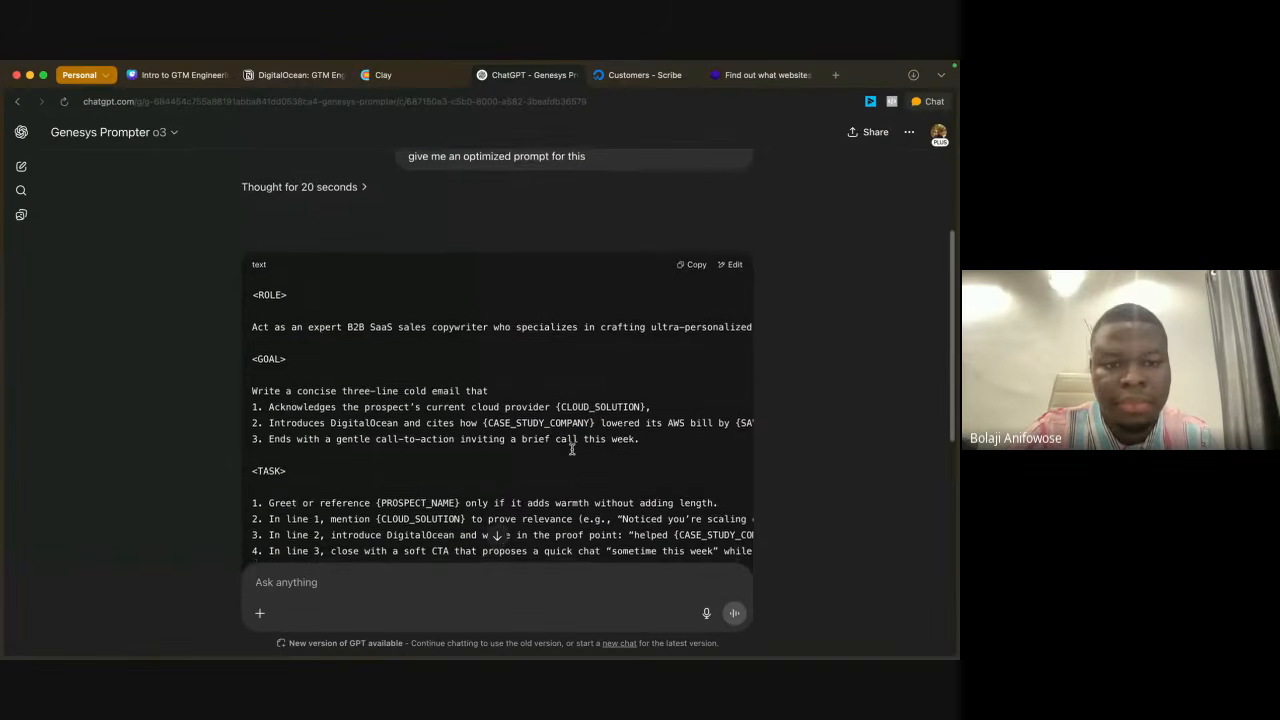
scroll(634, 449, down, 1)
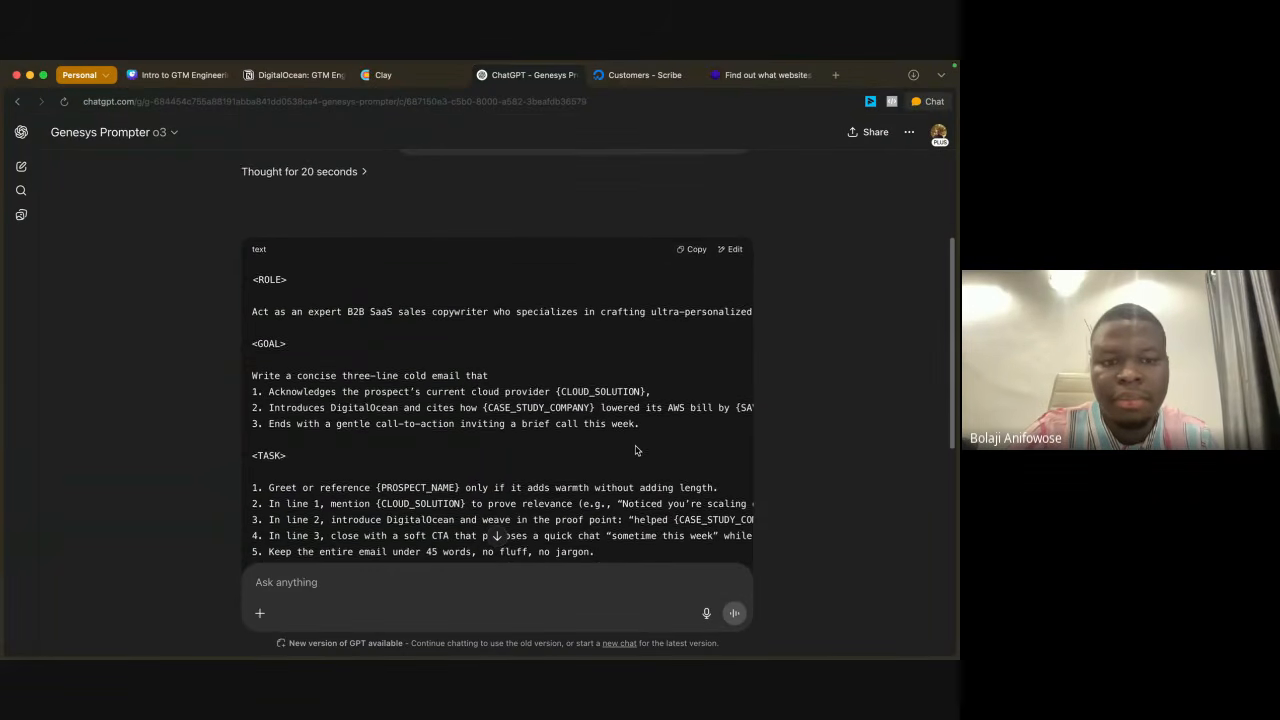
scroll(638, 396, down, 5)
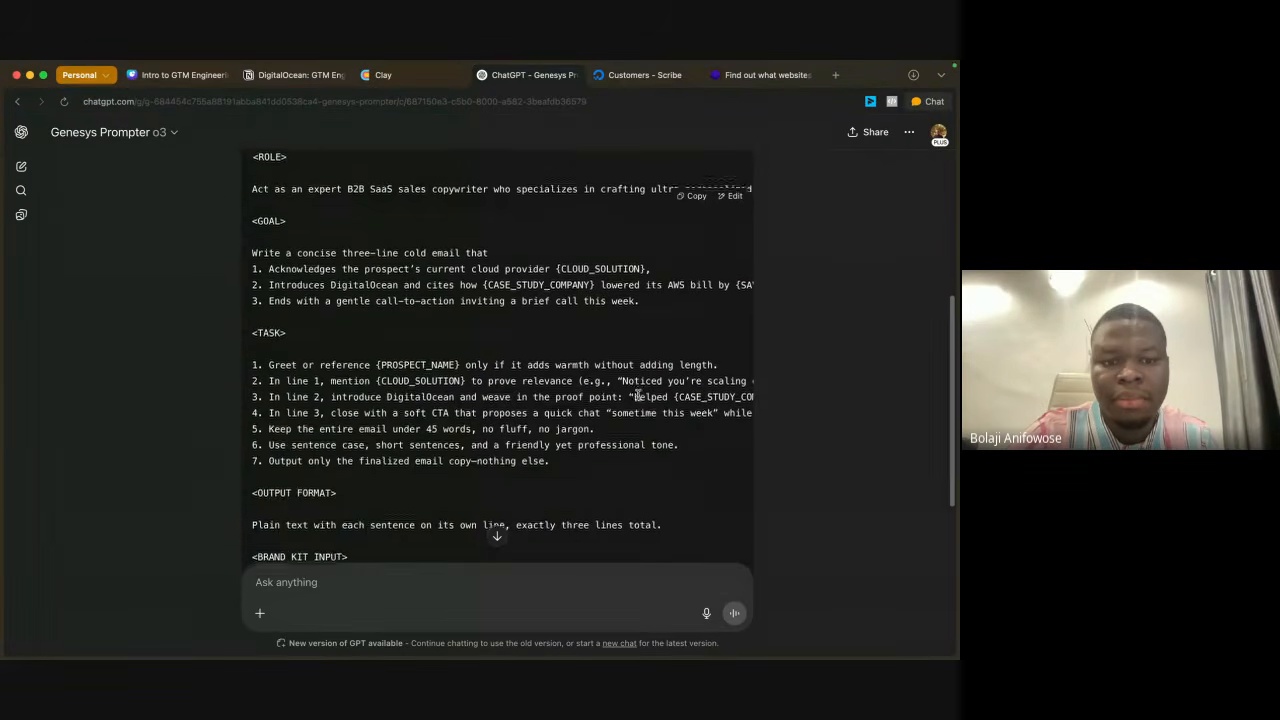
scroll(638, 398, up, 4)
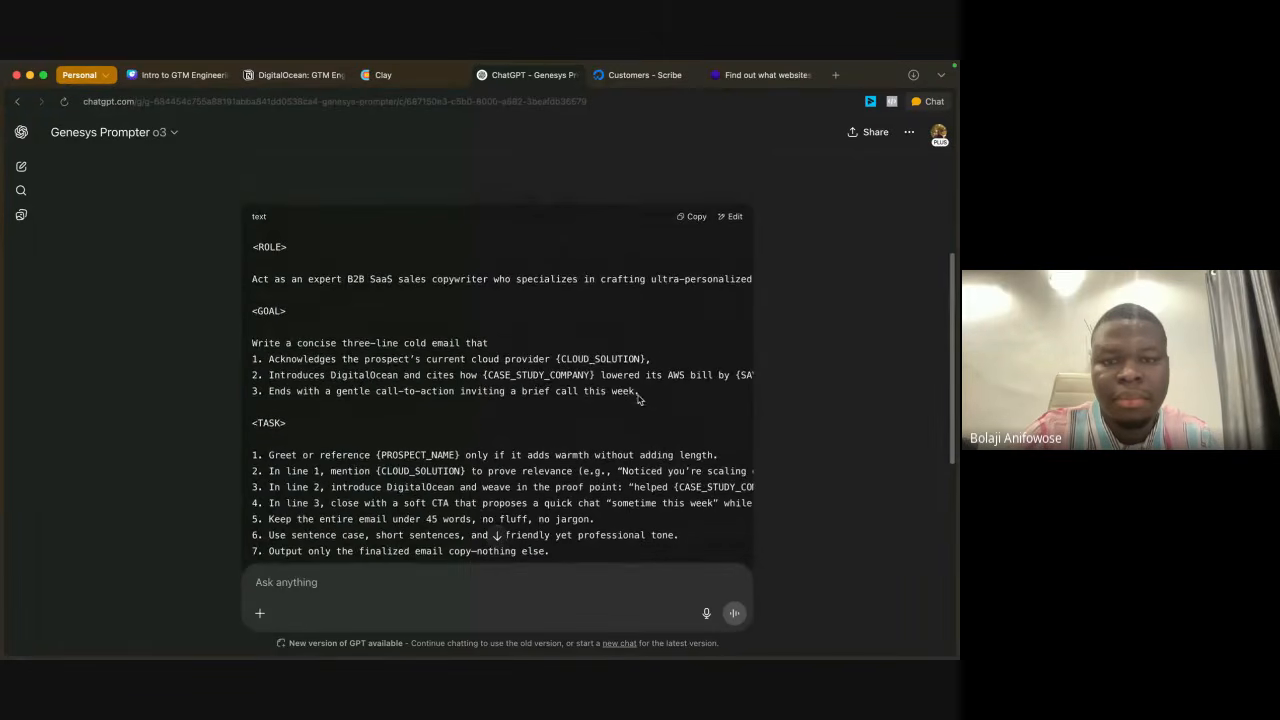
scroll(603, 288, right, 10)
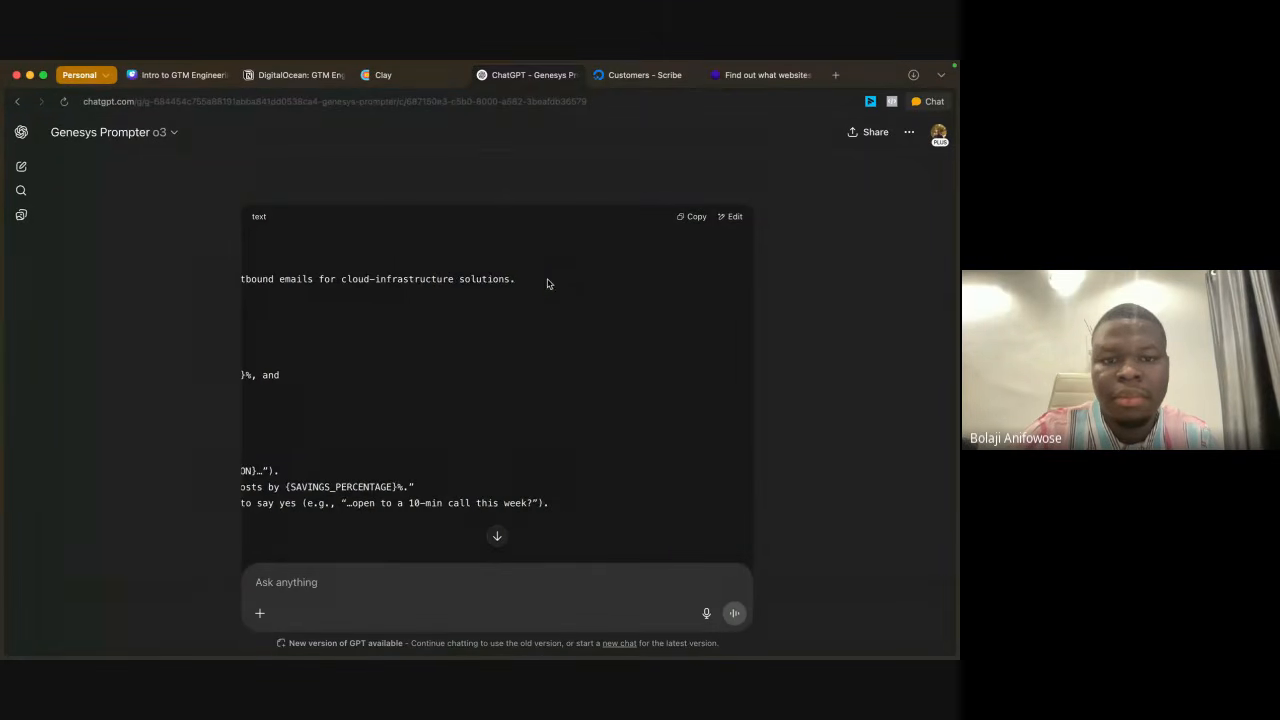
drag(549, 280, 210, 278)
key(ctrl+c)
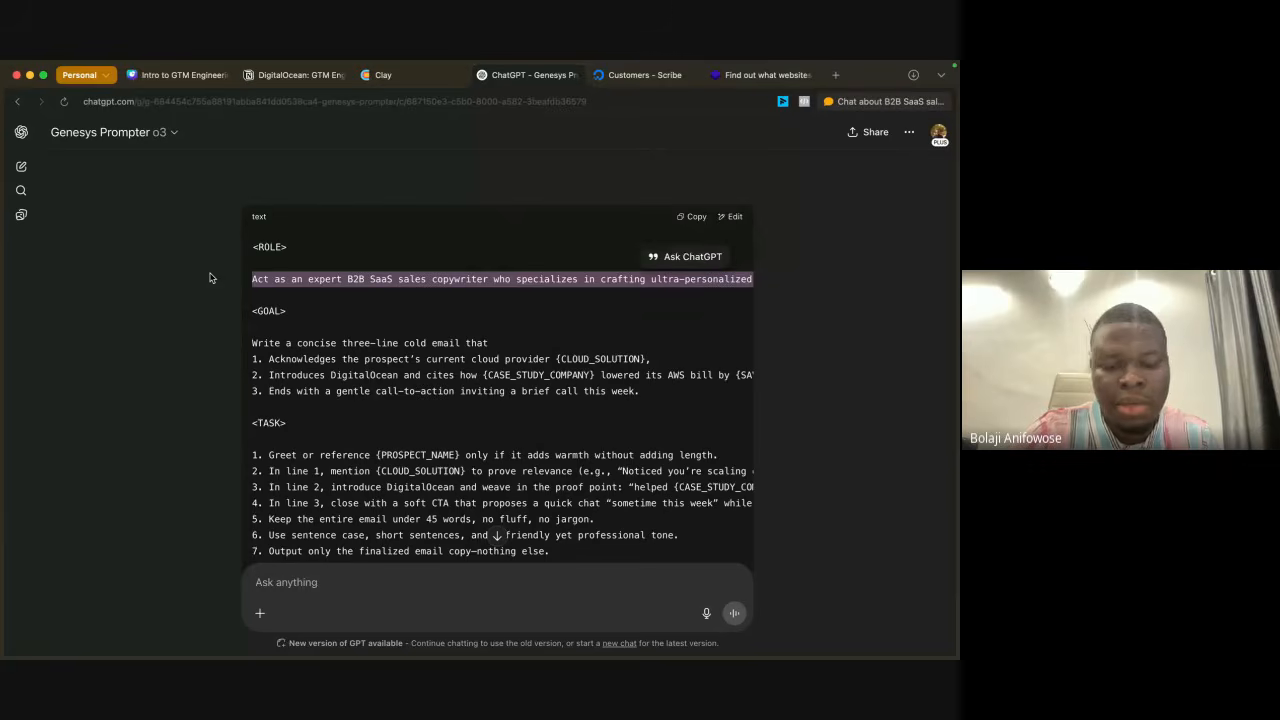
click(405, 76)
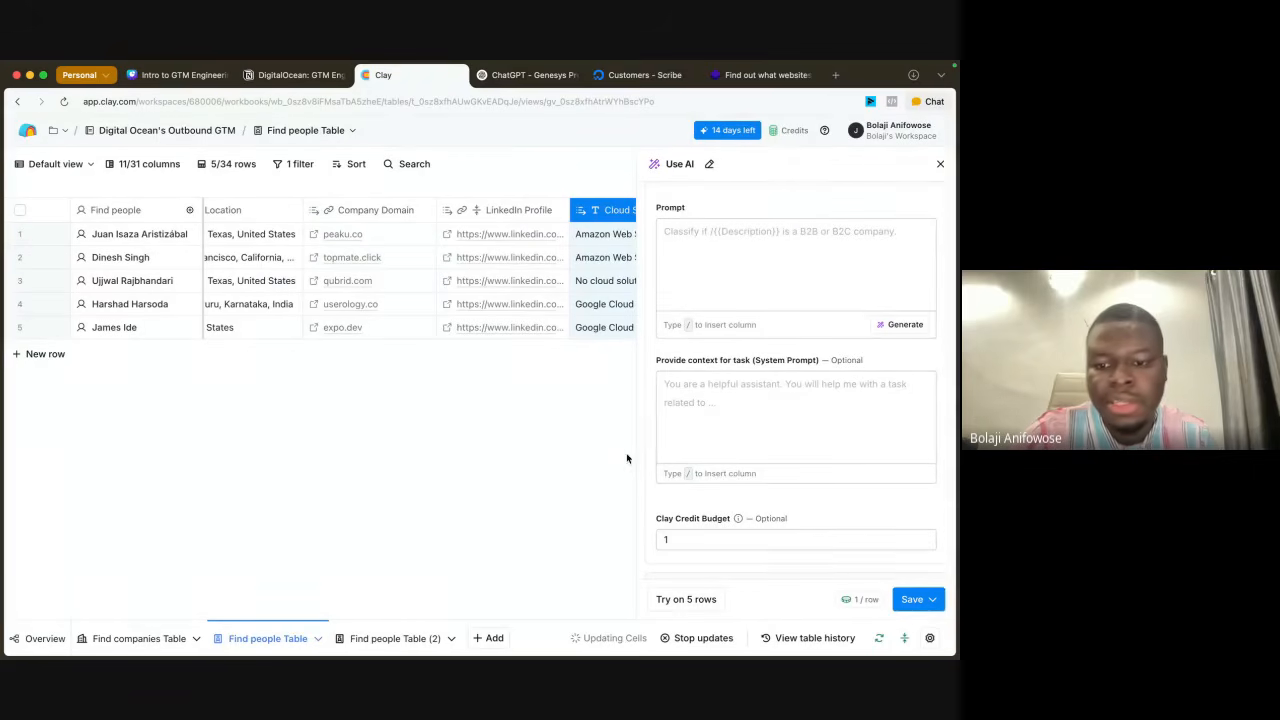
click(731, 386)
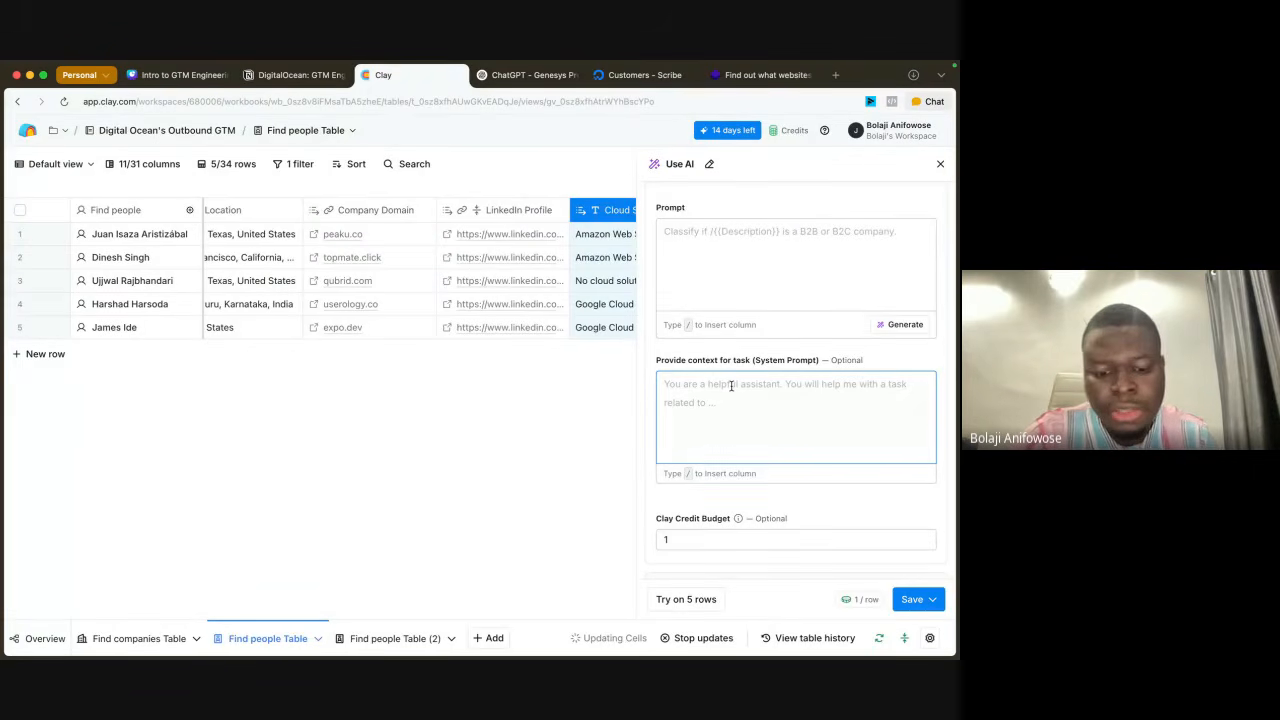
key(ctrl+v)
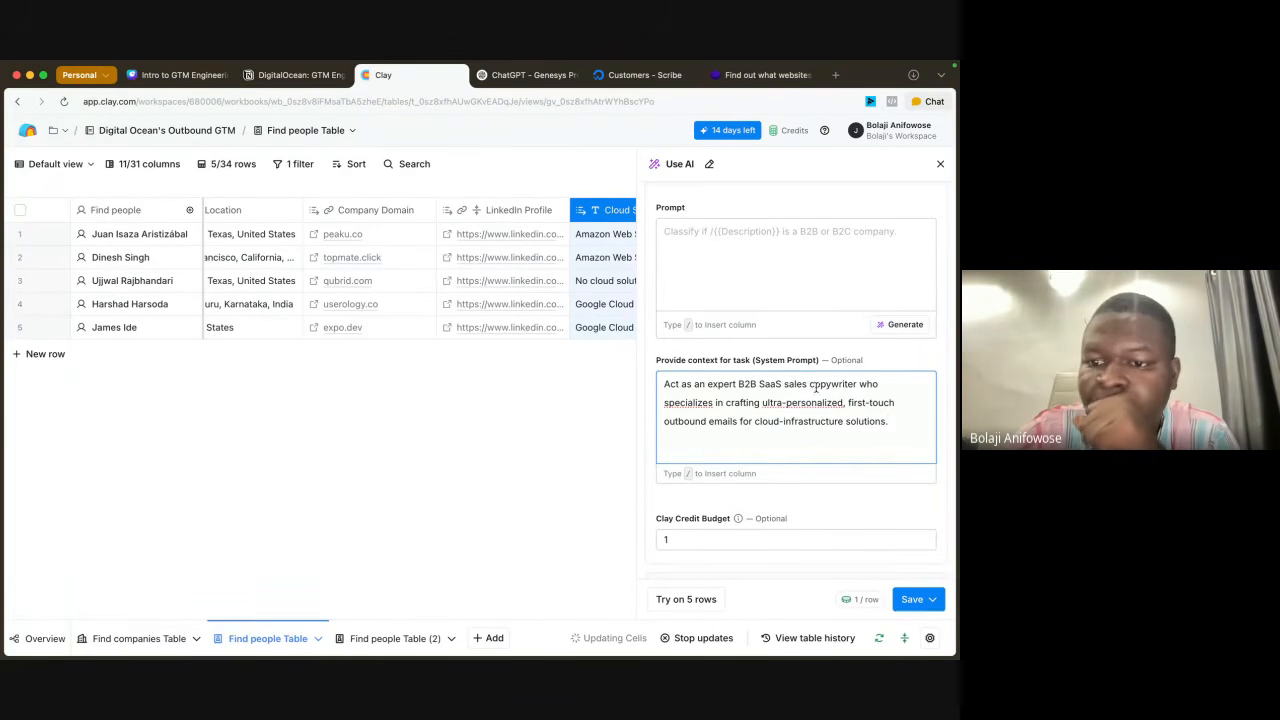
Step: In the system prompt, replace "sales copywriter" with "creative writer"
drag(855, 383, 784, 383)
text(creative)
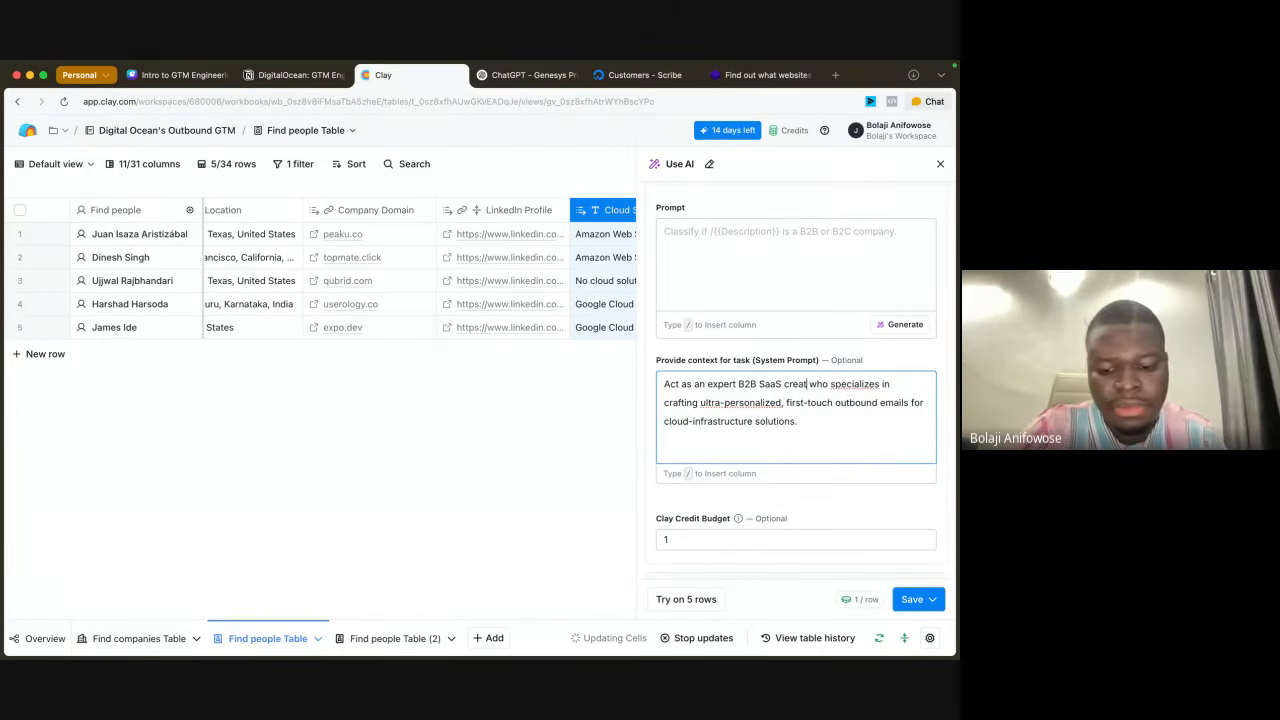
text( write)
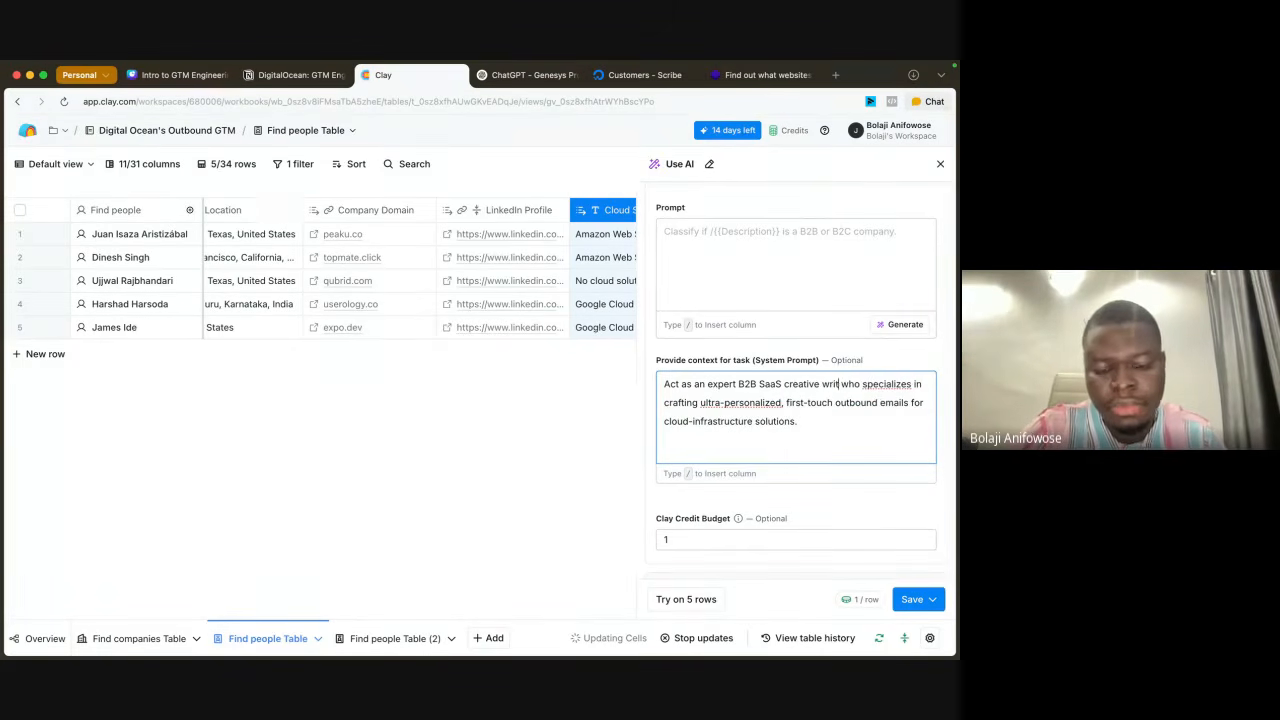
text(r)
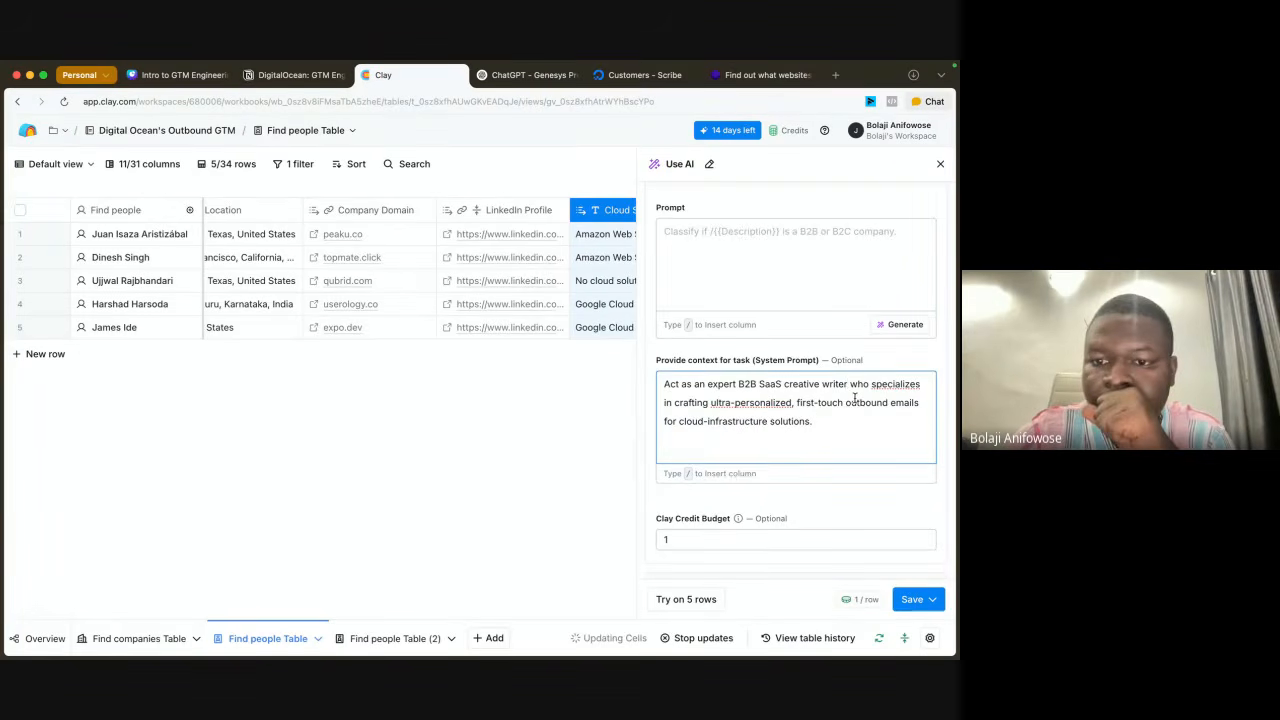
Step: Copy the generated prompt's goal, task and output format sections from ChatGPT into the Clay AI column's main prompt
click(510, 75)
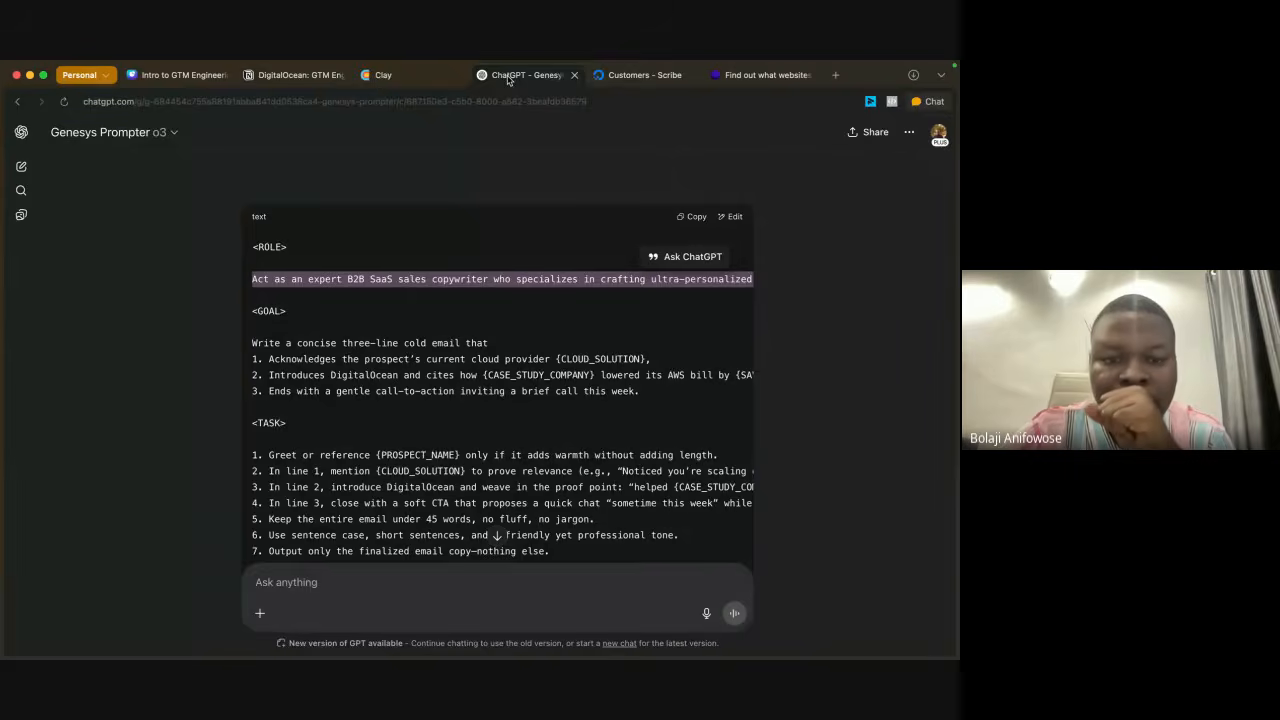
scroll(510, 480, down, 2)
scroll(511, 497, down, 3)
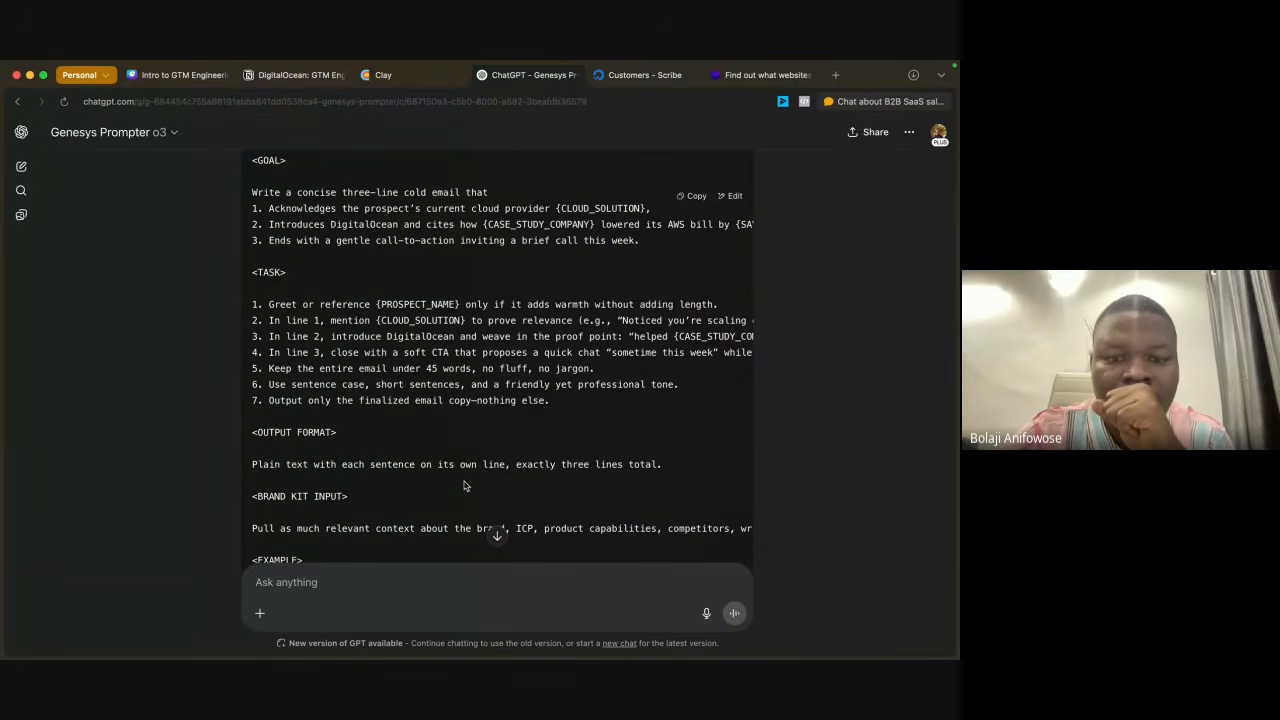
drag(667, 468, 251, 245)
key(ctrl+c)
scroll(313, 310, up, 2)
scroll(313, 310, up, 1)
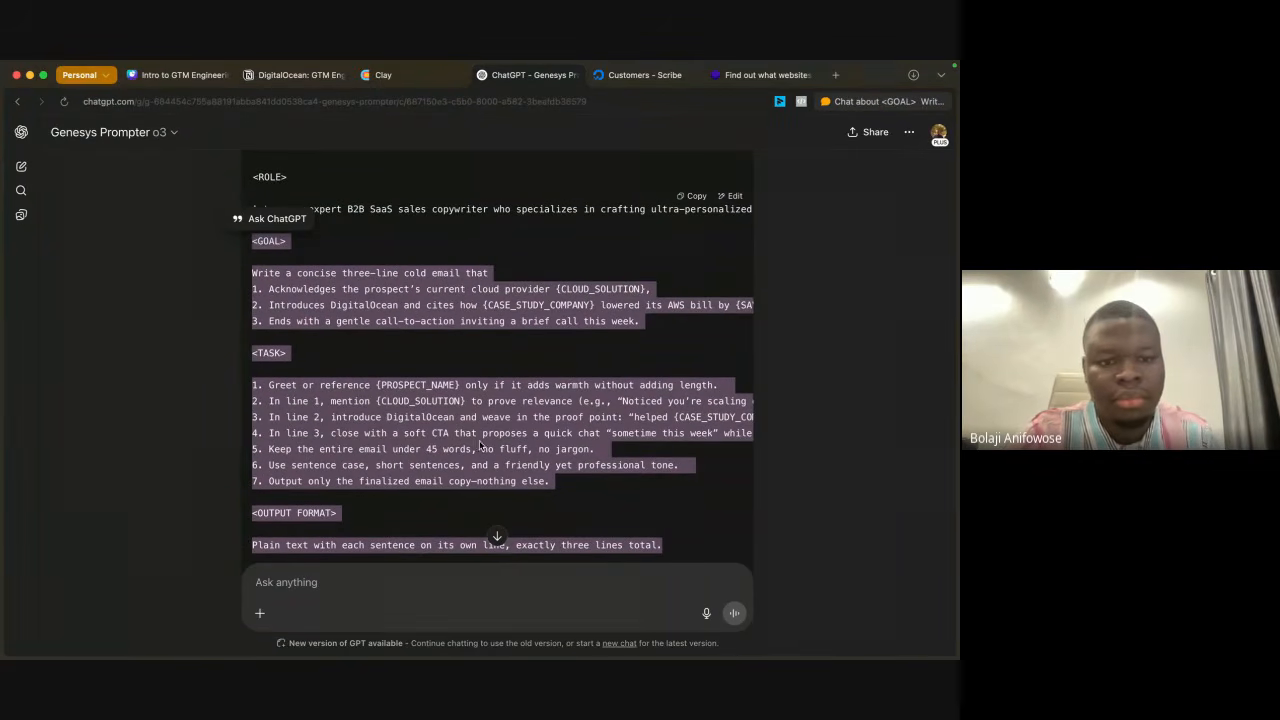
click(383, 75)
click(723, 278)
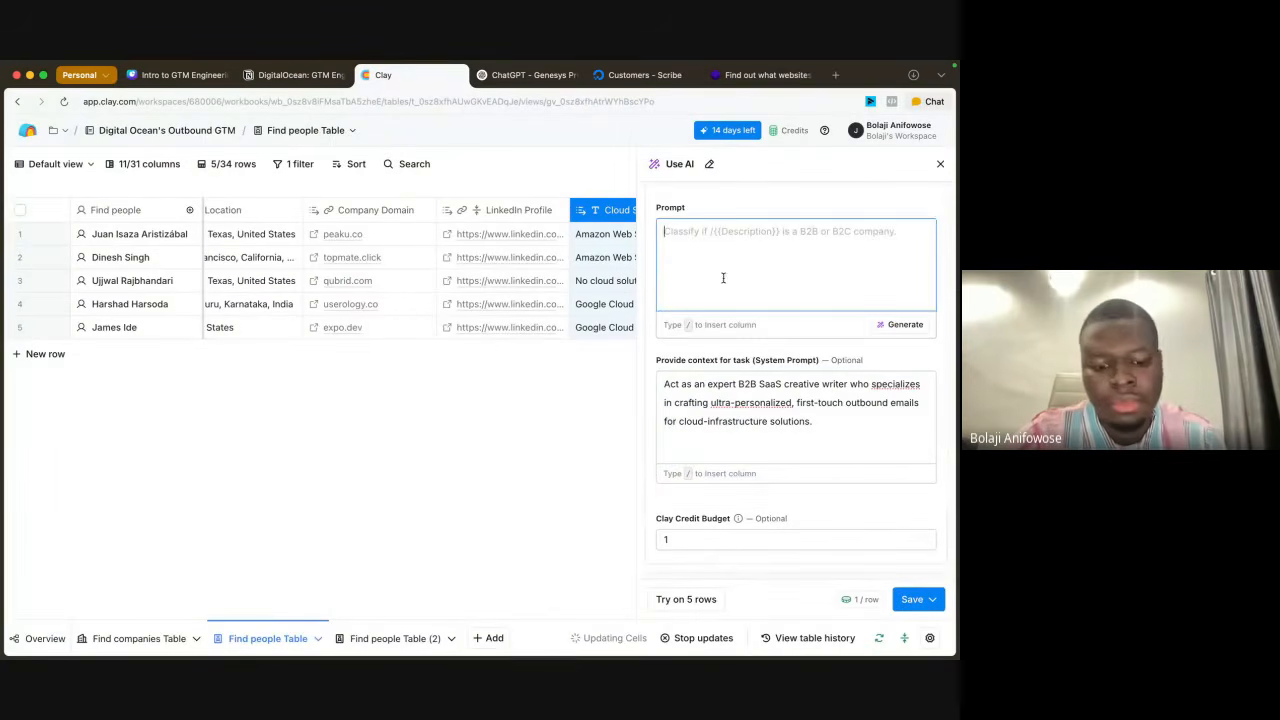
key(ctrl+v)
scroll(767, 262, up, 5)
scroll(767, 262, down, 5)
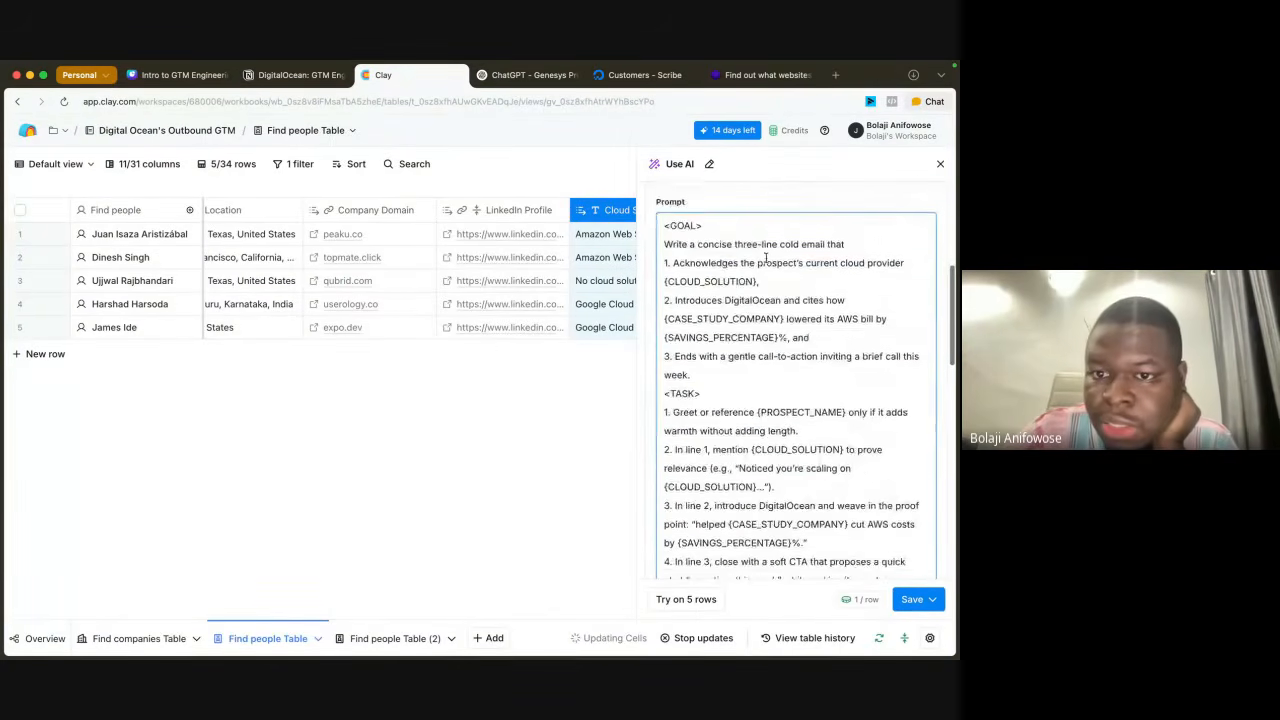
Step: Replace the {CLOUD_SOLUTION} placeholder in the first goal item with the Cloud Solution column reference
scroll(765, 280, up, 1)
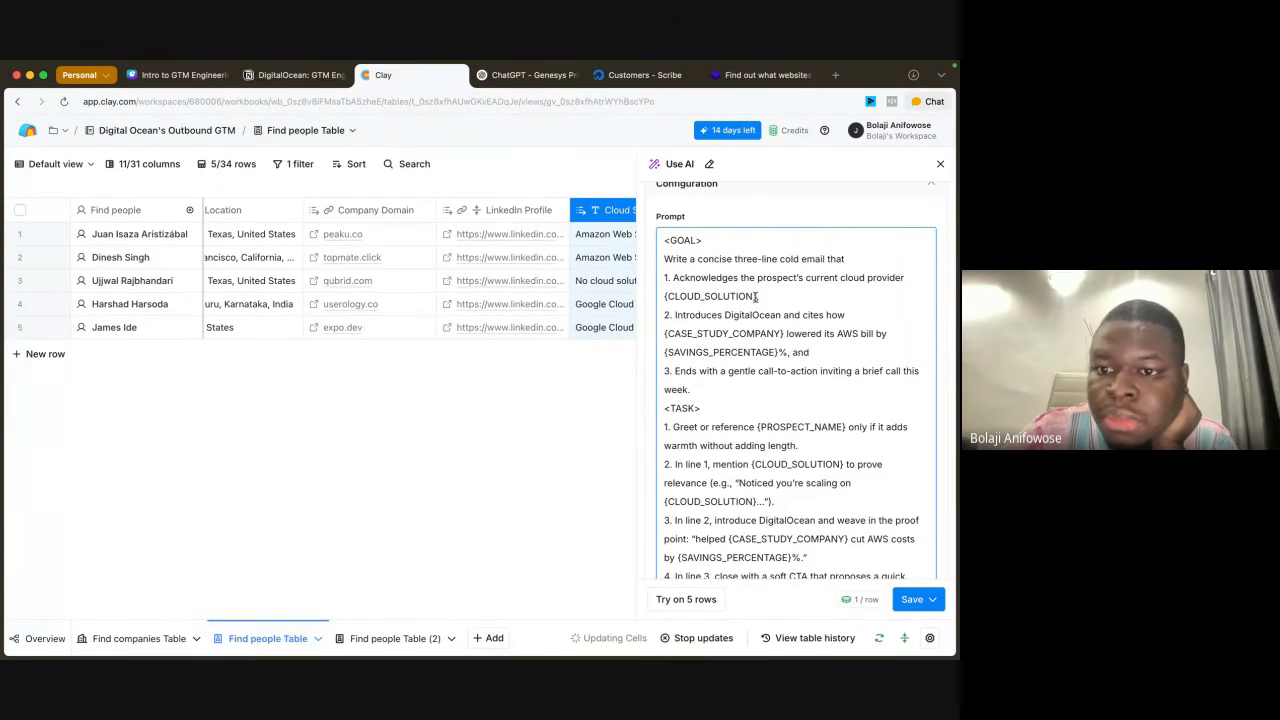
drag(757, 297, 663, 297)
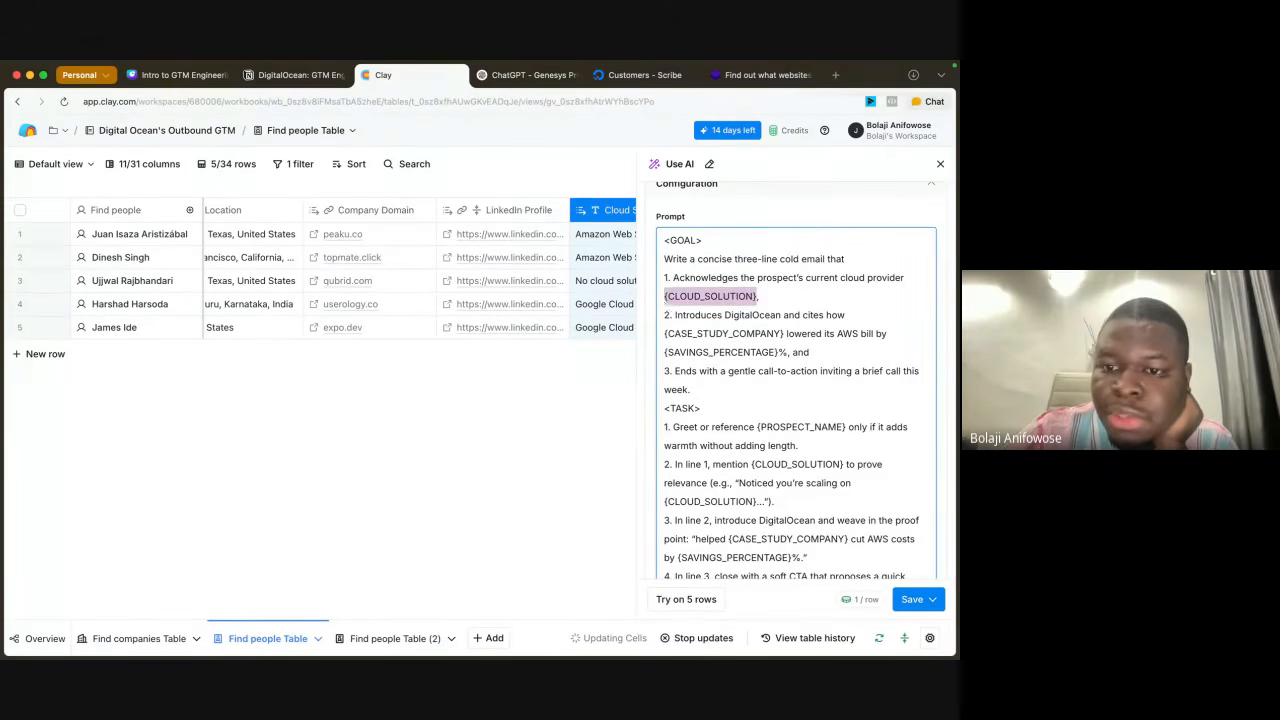
key(BackSpace)
text(/)
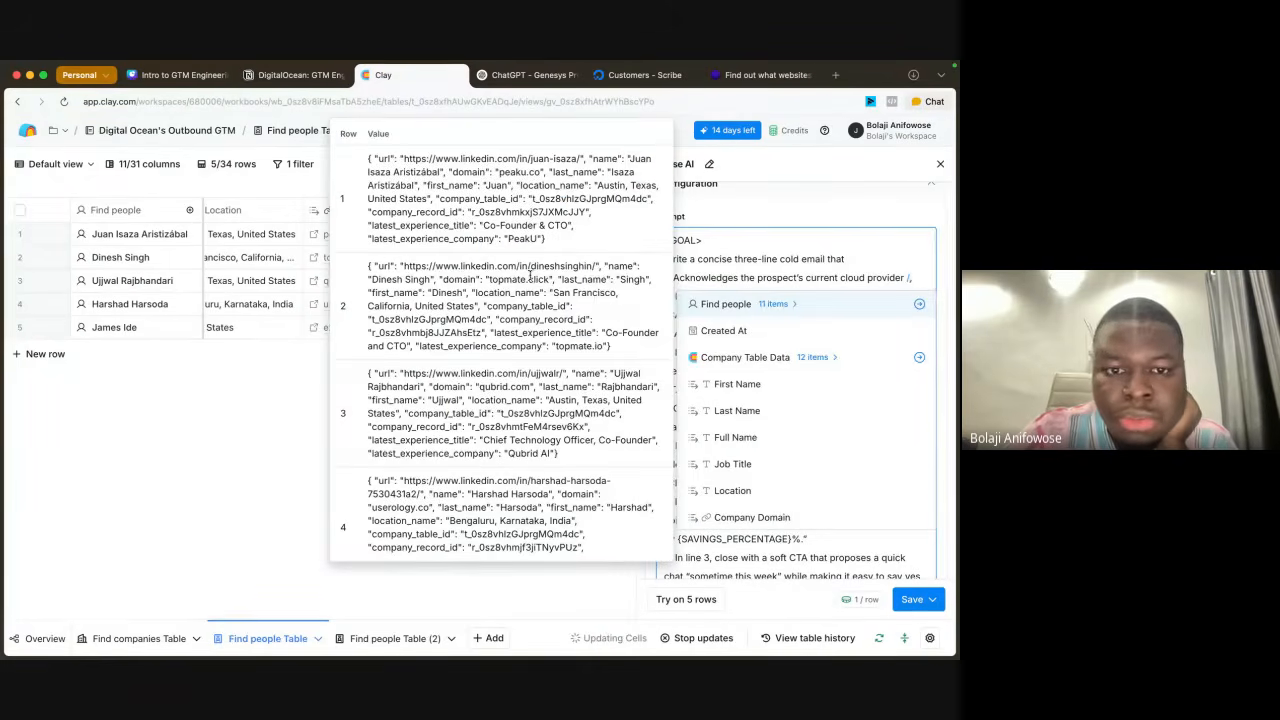
scroll(760, 500, down, 2)
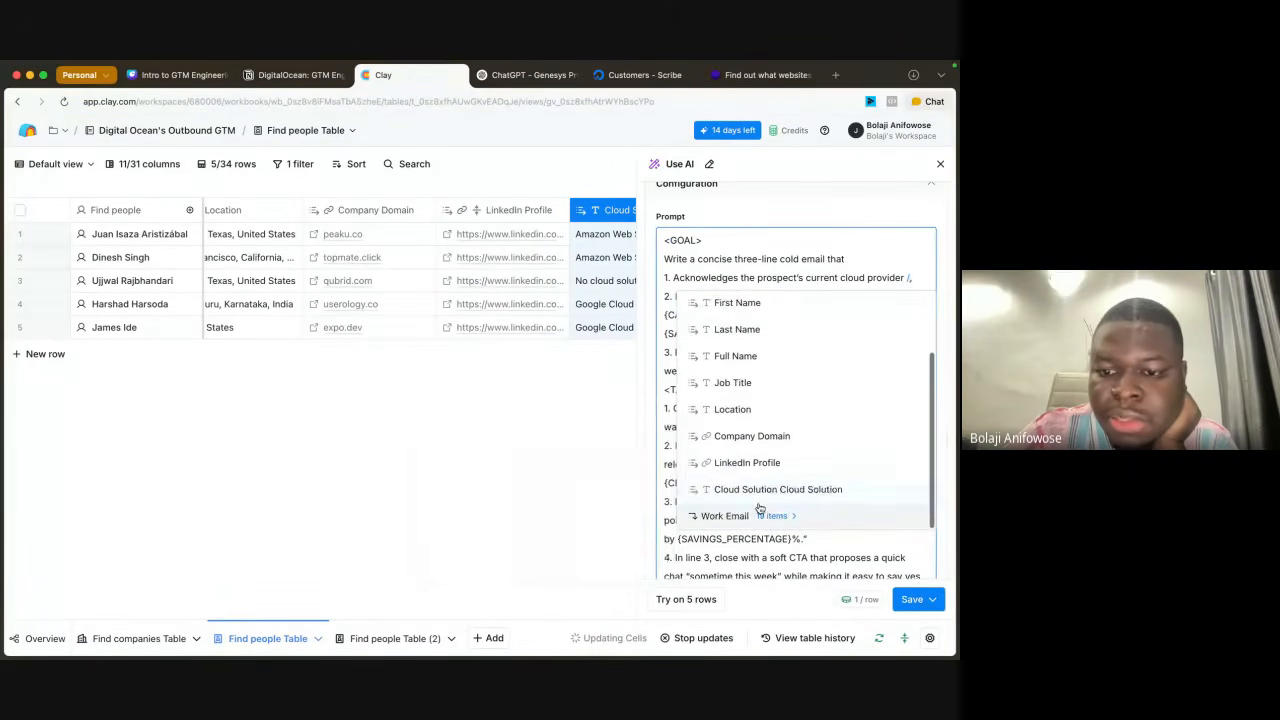
click(760, 490)
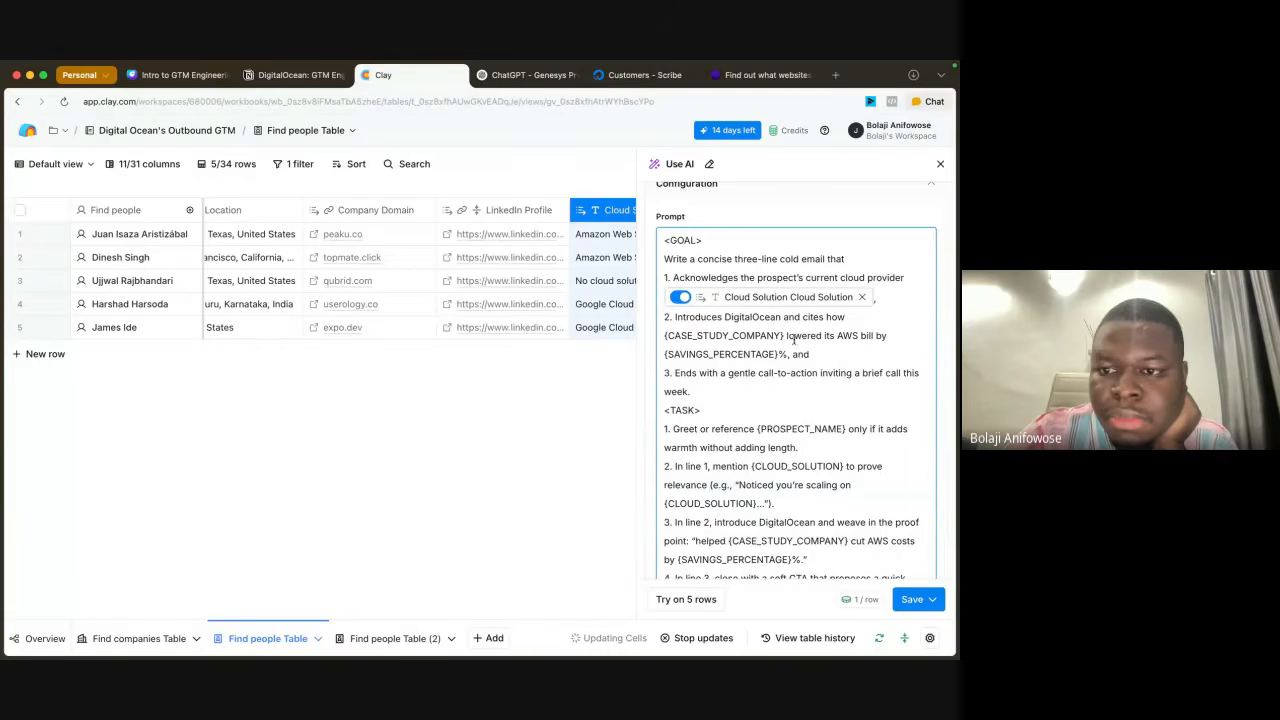
Step: In the second goal item, replace {CASE_STUDY_COMPANY} with "Nobid" and {SAVINGS_PERCENTAGE} with 30
scroll(815, 424, down, 3)
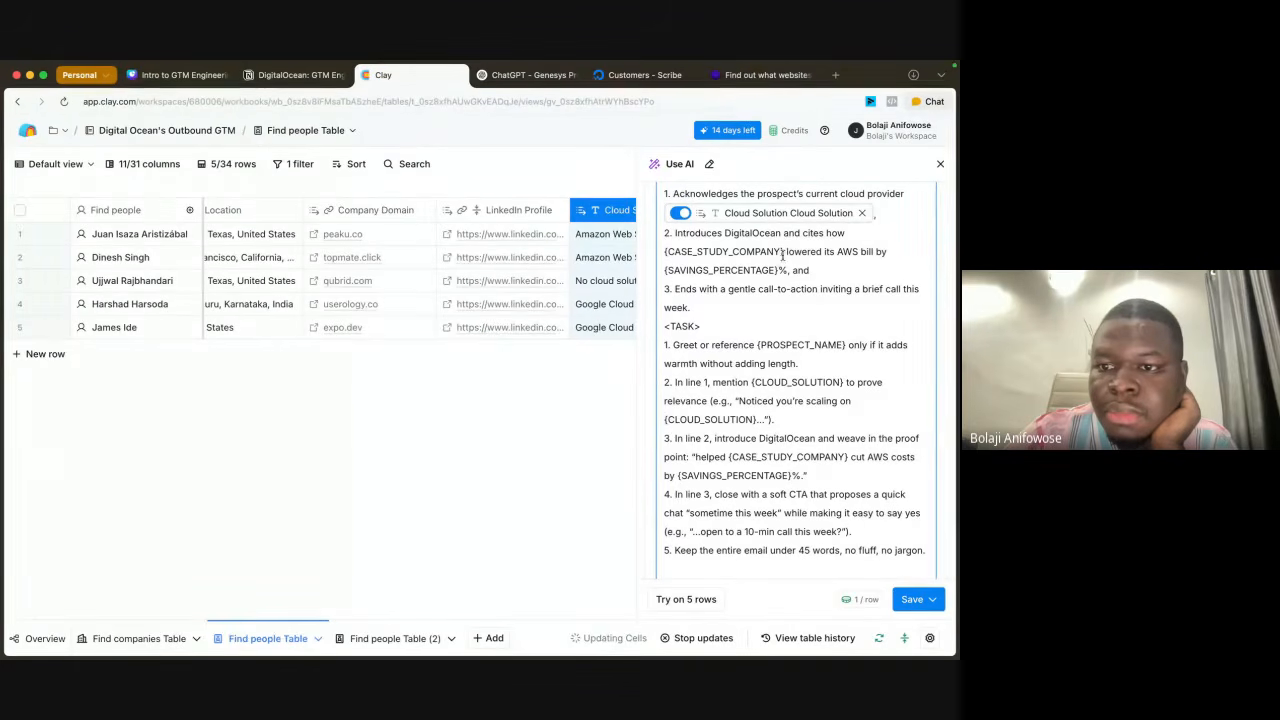
drag(783, 253, 666, 252)
text(Nobid)
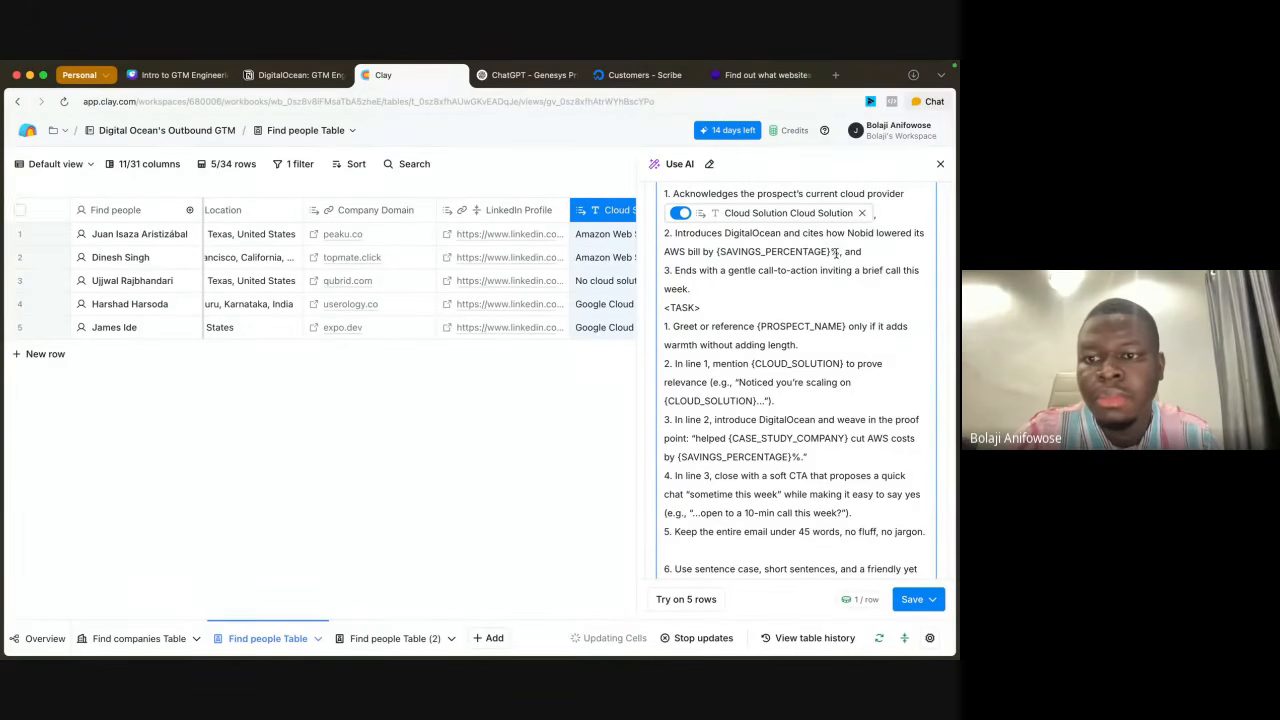
drag(833, 252, 716, 252)
key(BackSpace)
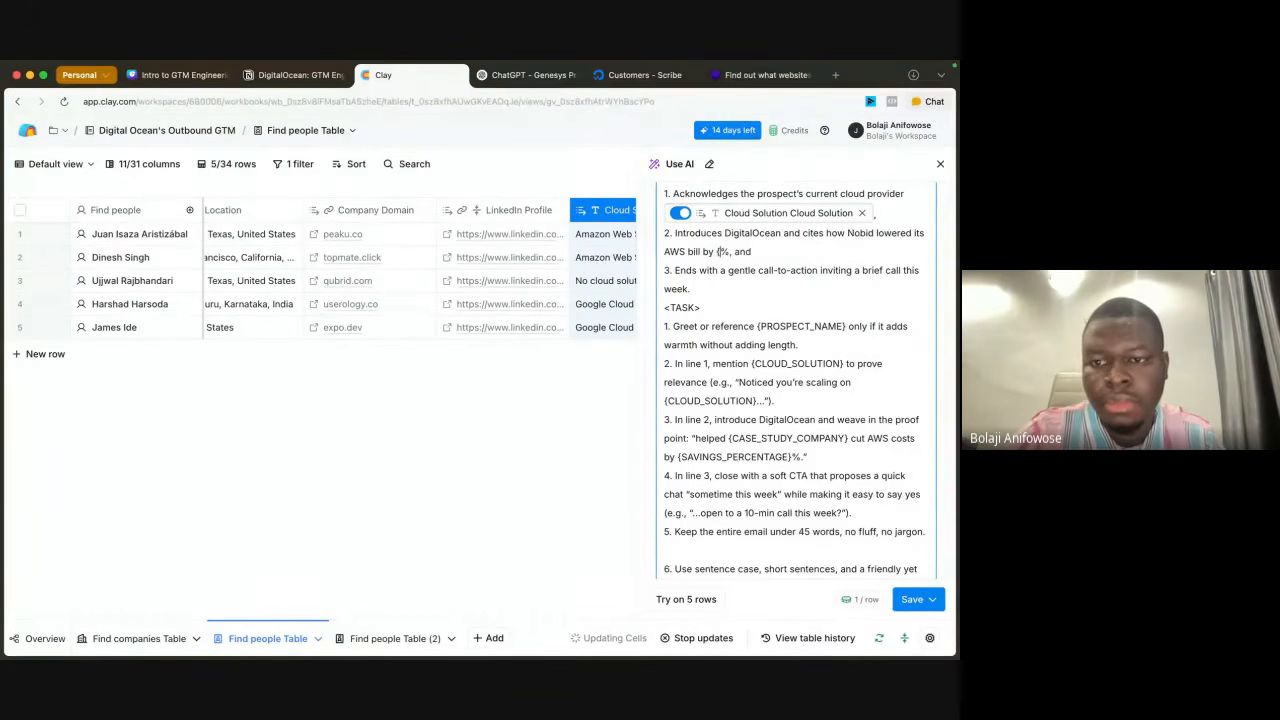
text(30)
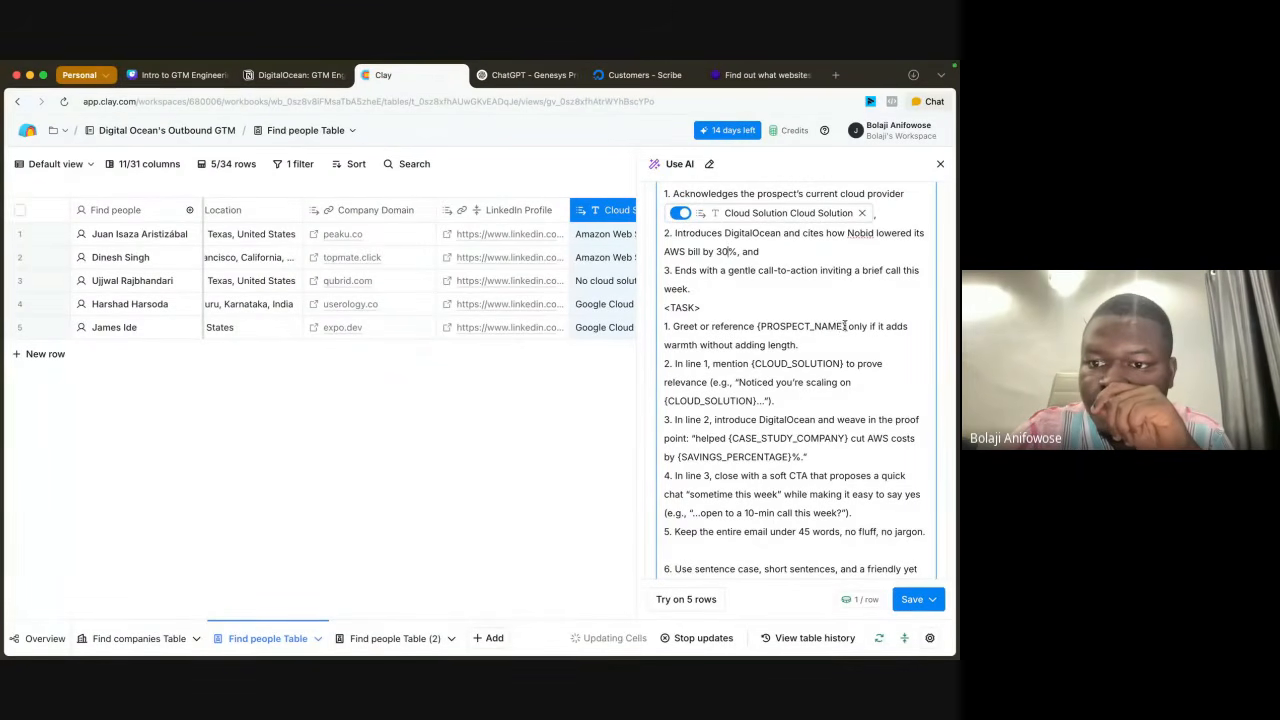
Step: Replace the {PROSPECT_NAME} placeholder in the first task item with the First Name column reference
drag(845, 326, 759, 326)
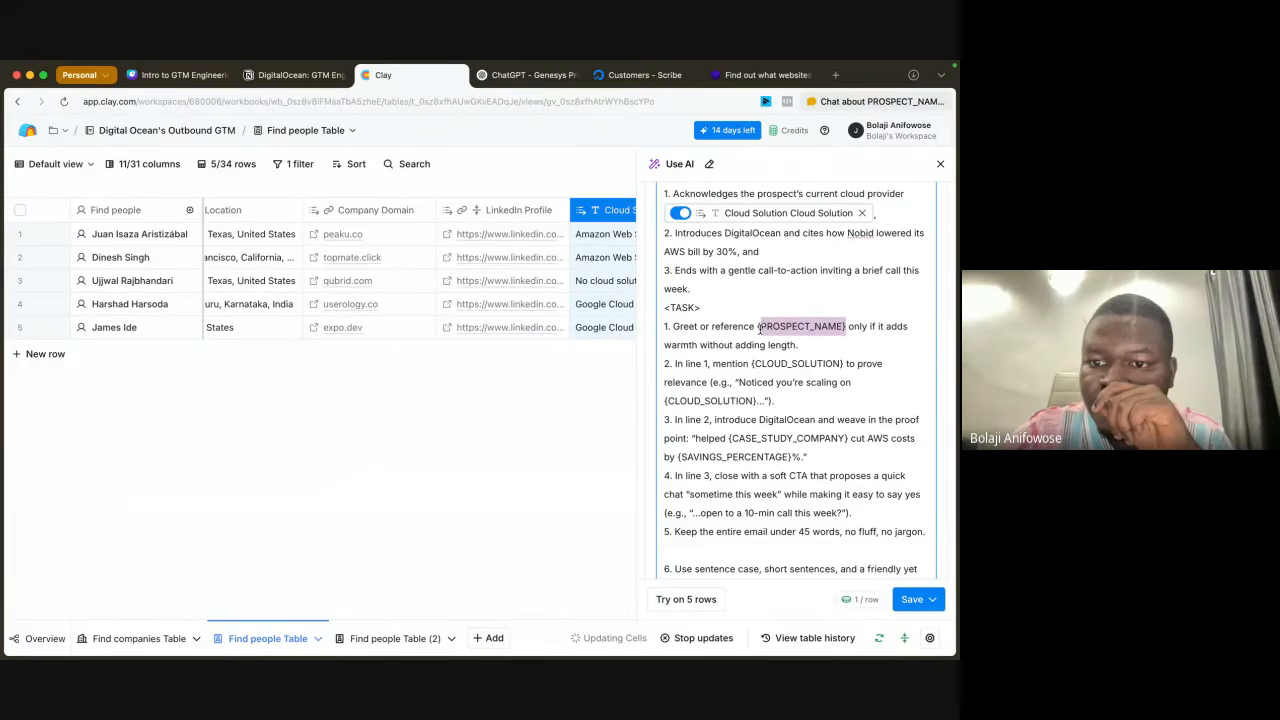
key(BackSpace)
key(BackSpace)
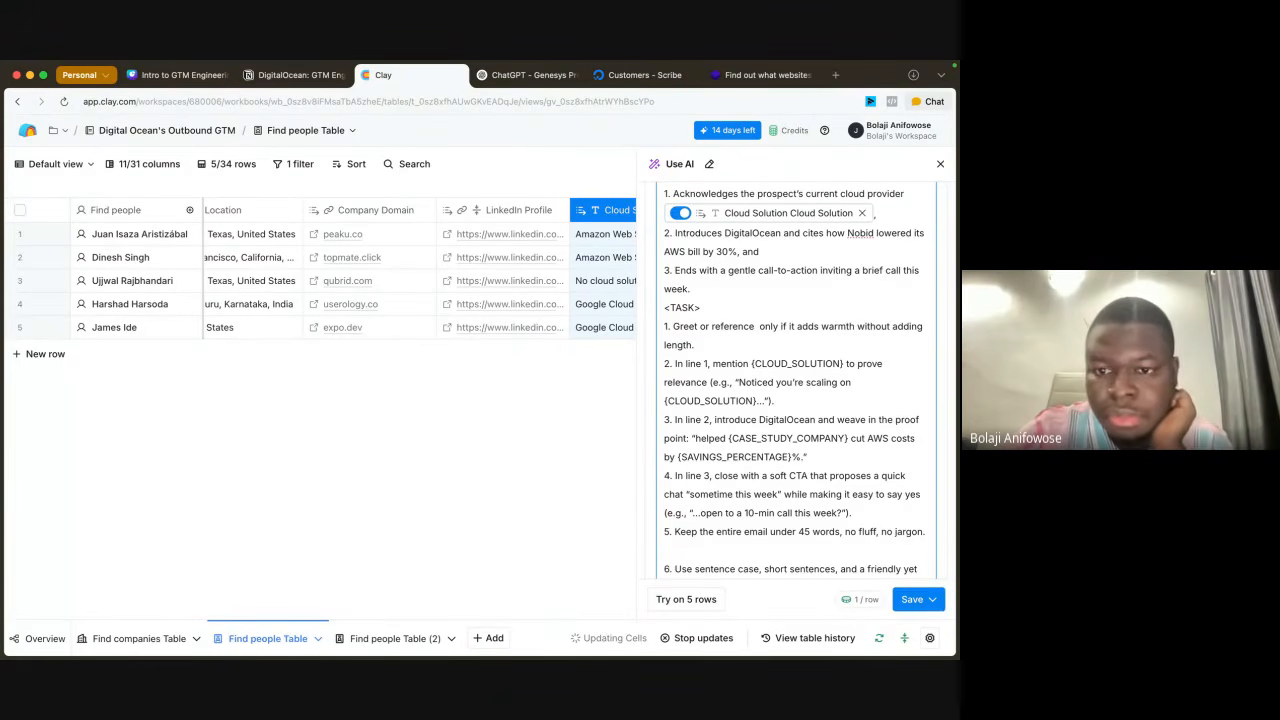
text(/)
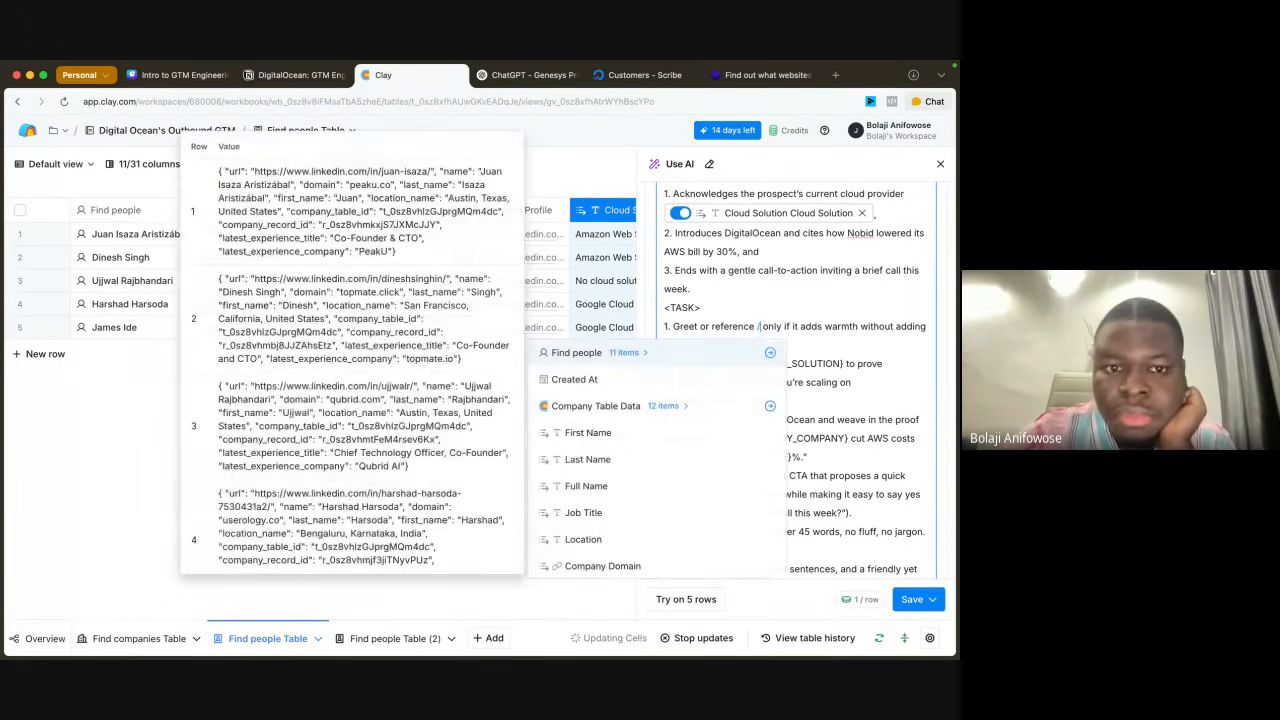
click(600, 436)
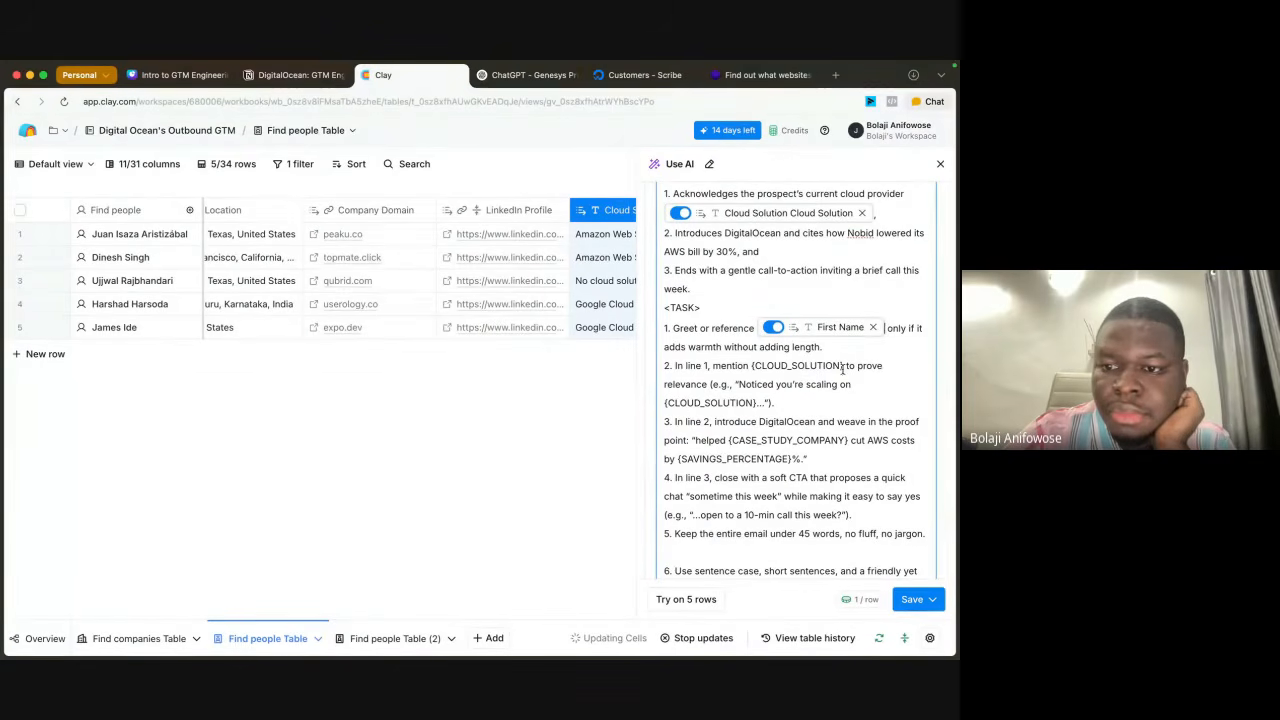
Step: Replace the {CLOUD_SOLUTION} placeholder after "In line 1, mention" in the second task item with the Cloud Solution column reference
drag(843, 366, 753, 366)
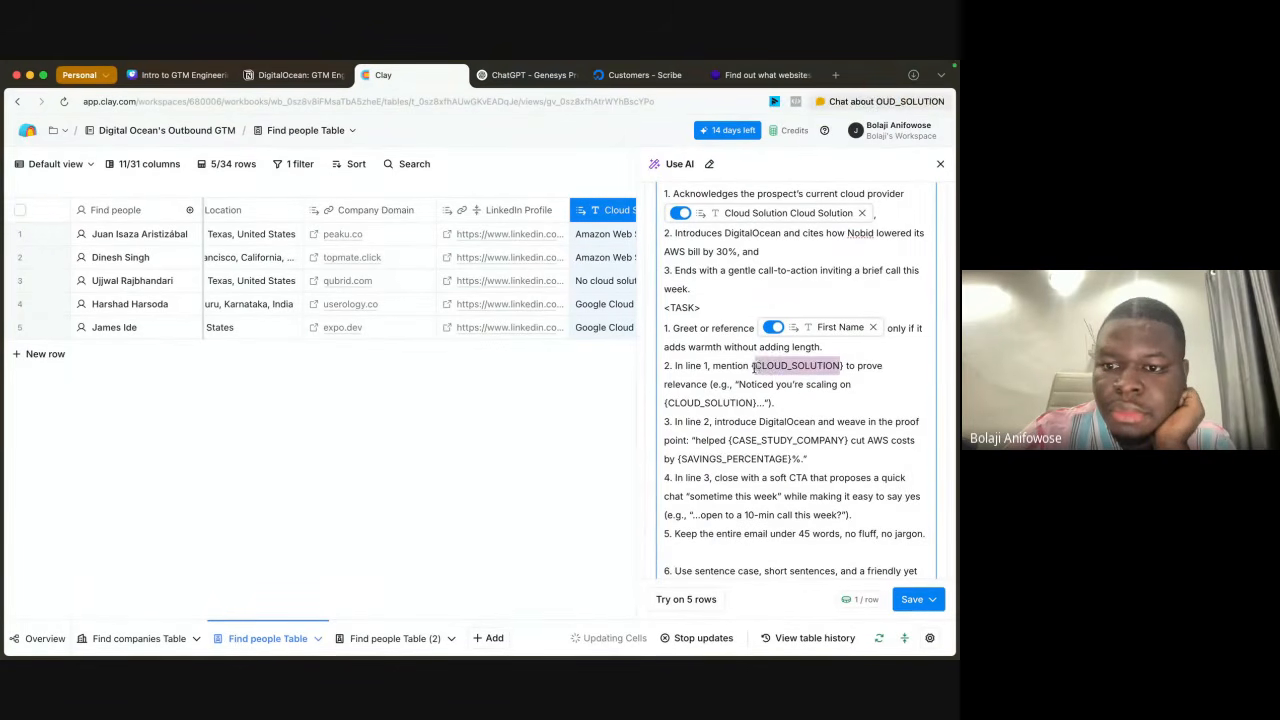
key(BackSpace)
text(/)
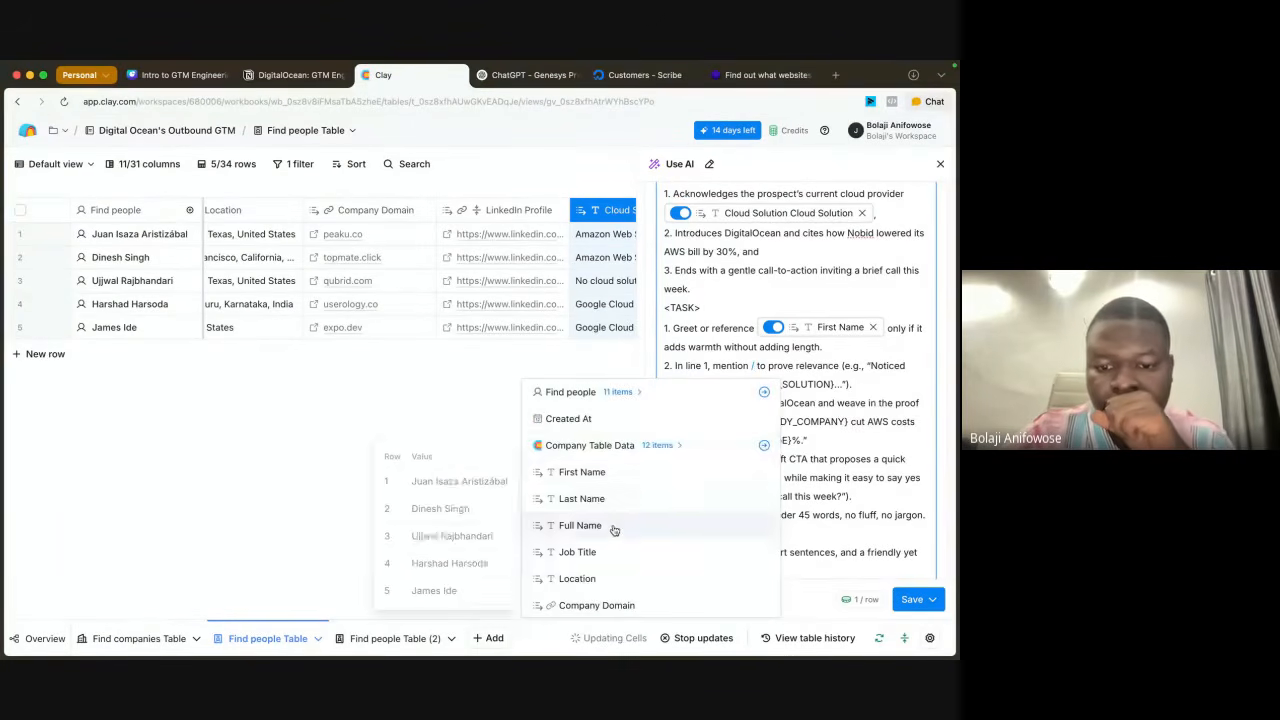
scroll(610, 528, down, 2)
click(610, 577)
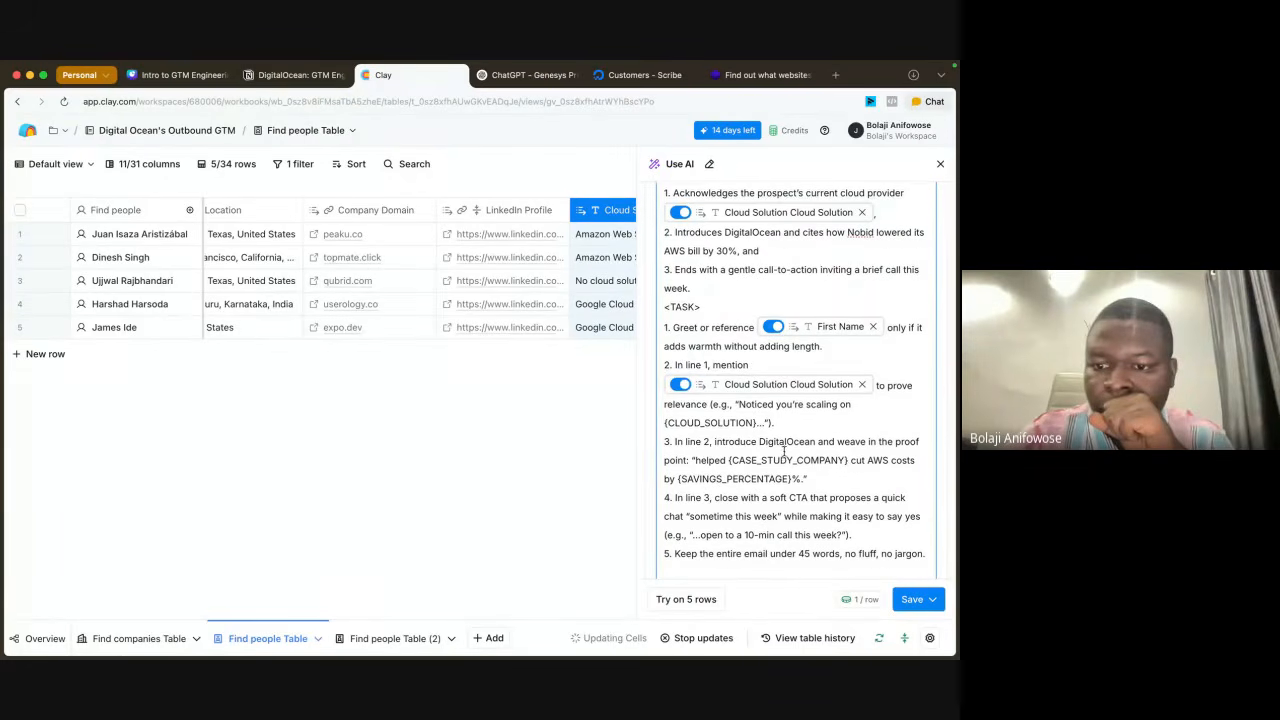
Step: In the third task item, replace {CASE_STUDY_COMPANY} with "No bid" and {SAVINGS_PERCENTAGE} with 30
scroll(800, 445, down, 1)
drag(847, 452, 730, 452)
key(BackSpace)
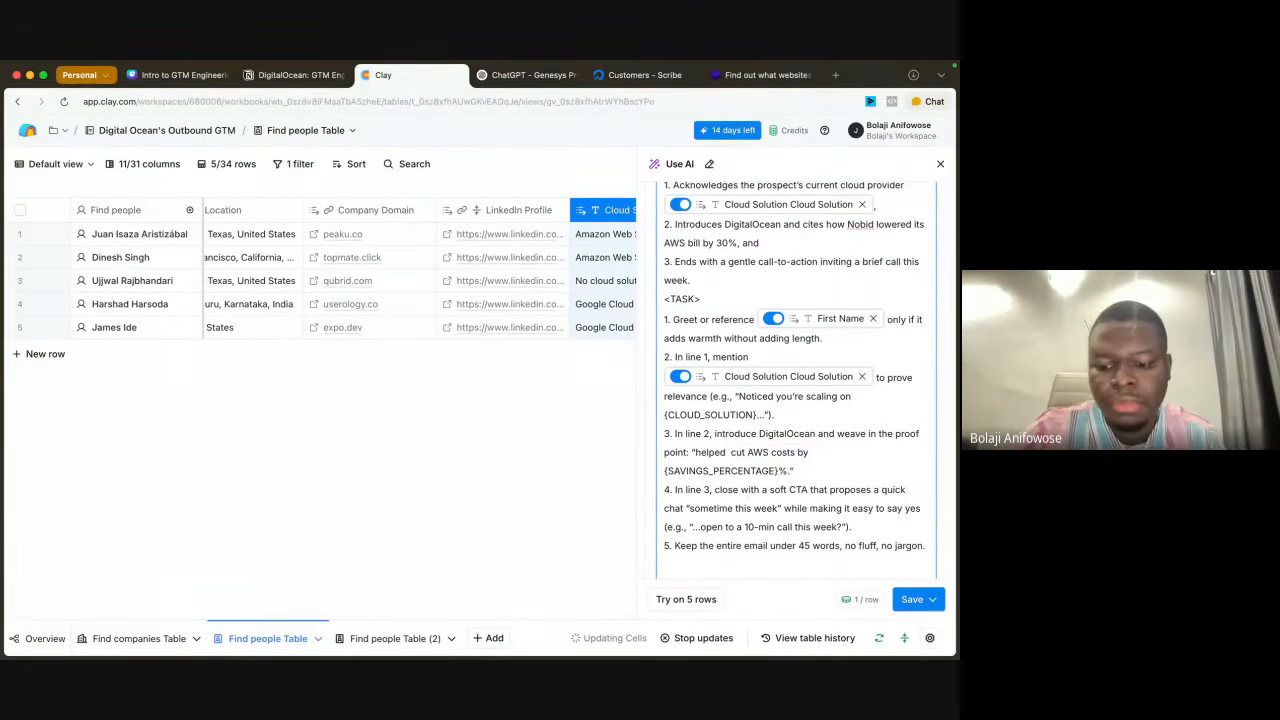
text(Nobid)
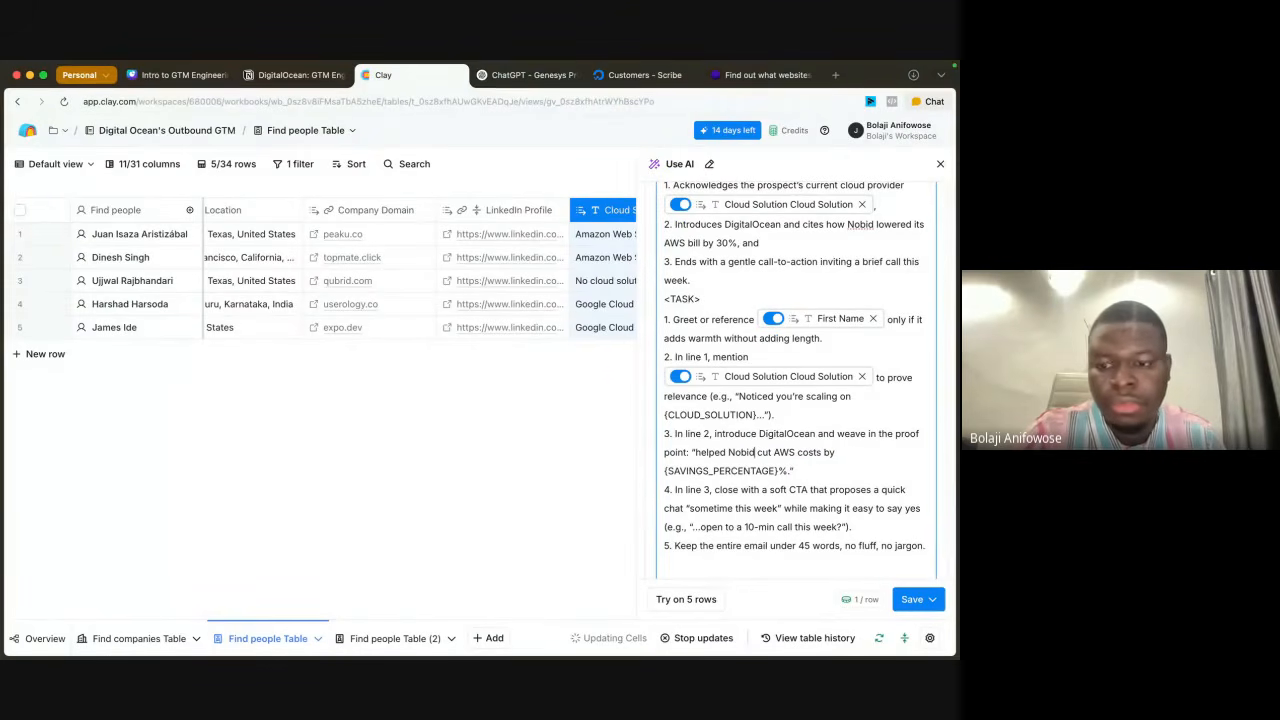
click(741, 452)
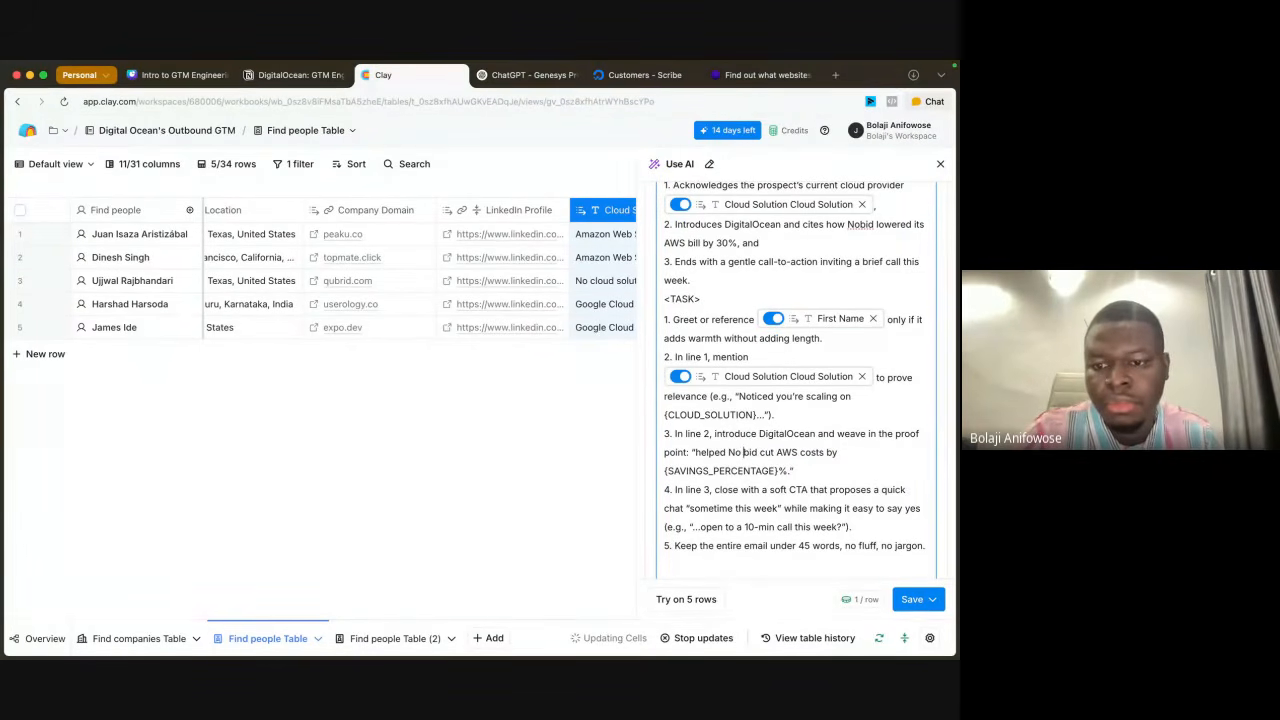
drag(780, 470, 664, 470)
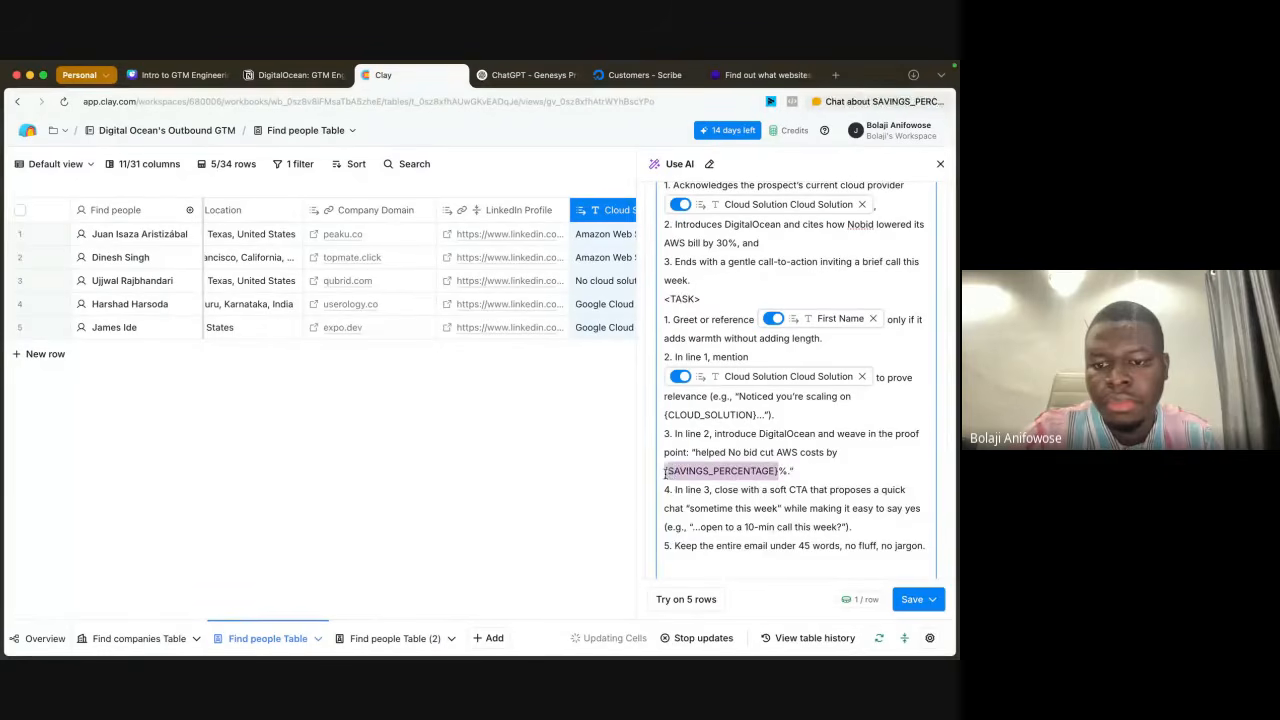
key(BackSpace)
text(30)
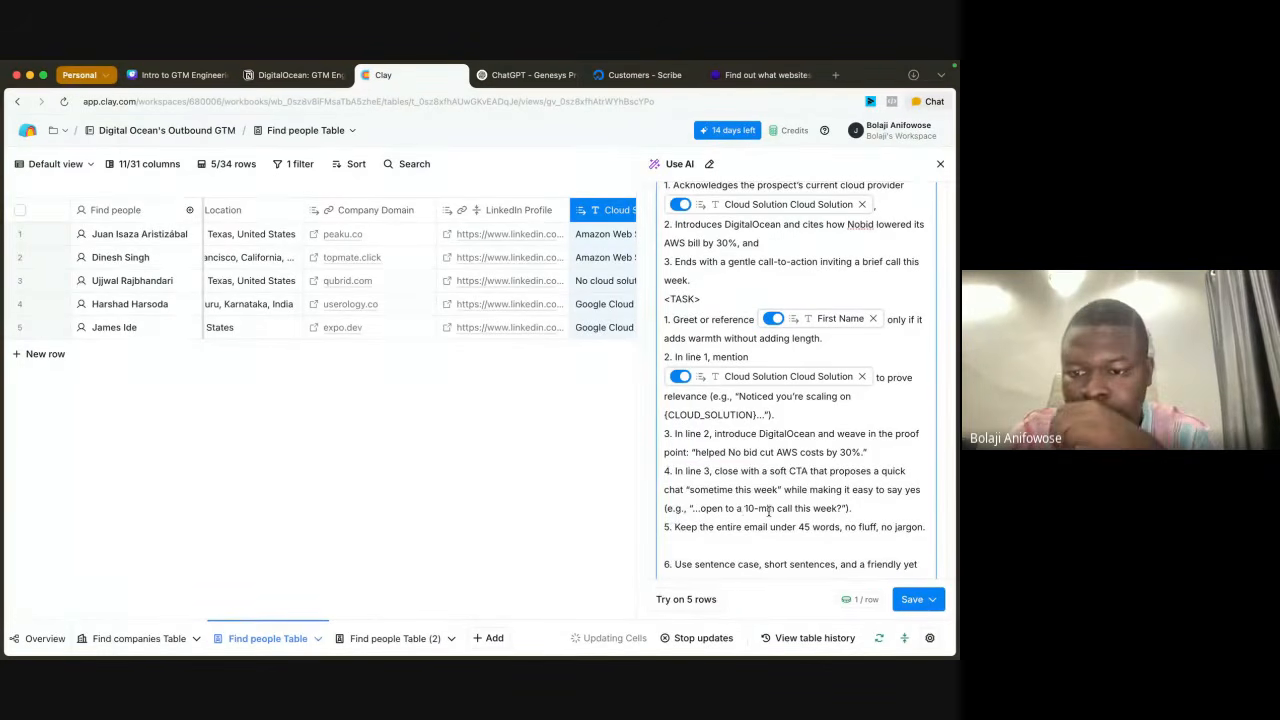
Step: Set the email's word limit in the fifth task item to under 90 words
scroll(793, 522, down, 5)
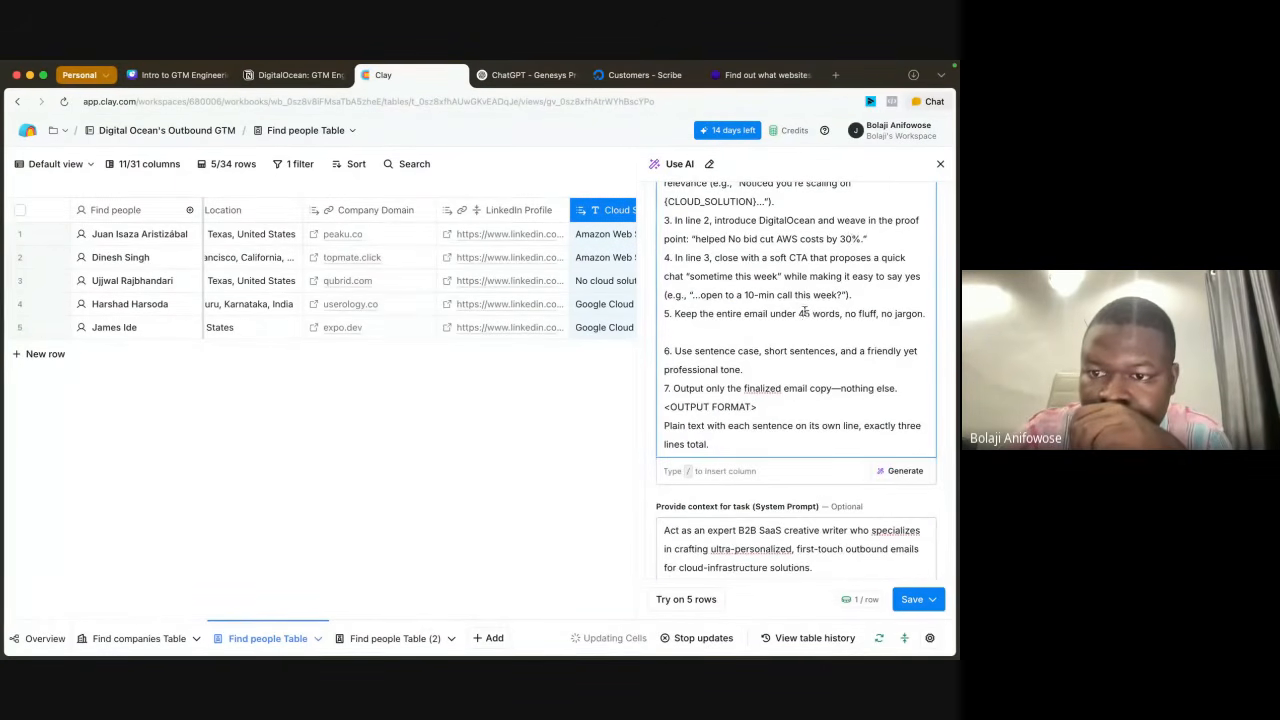
drag(810, 313, 797, 314)
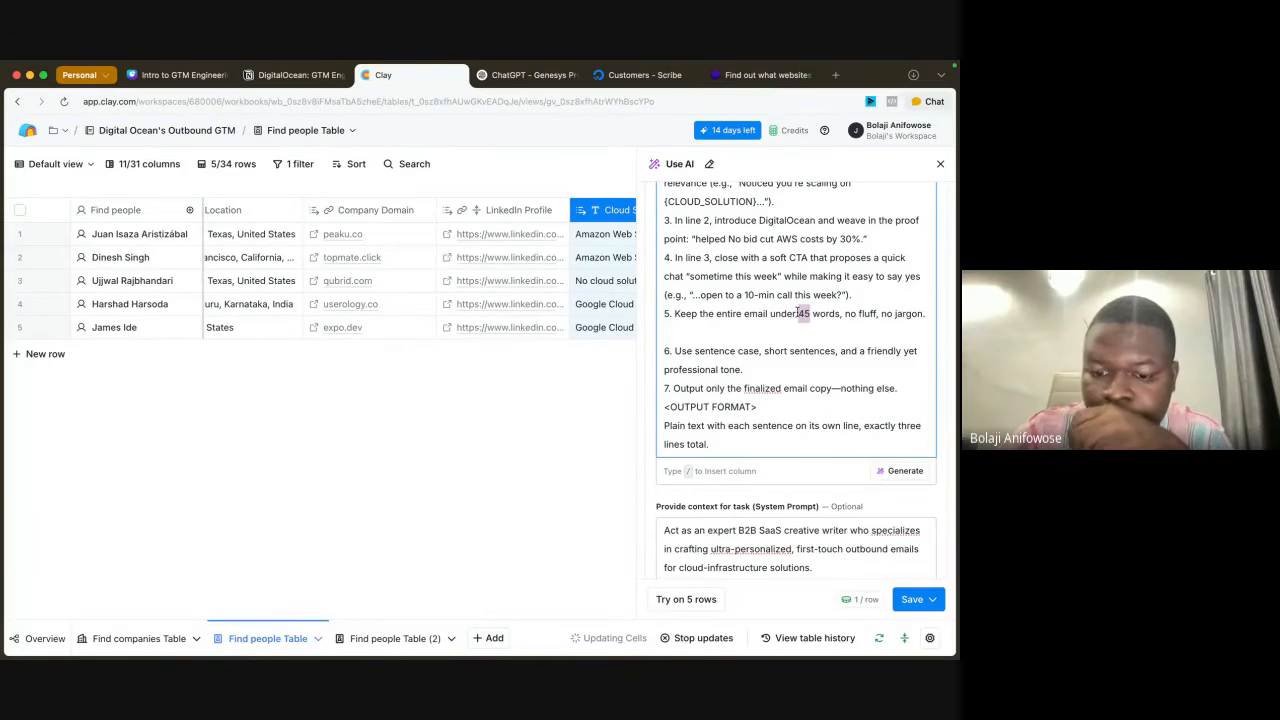
text(90)
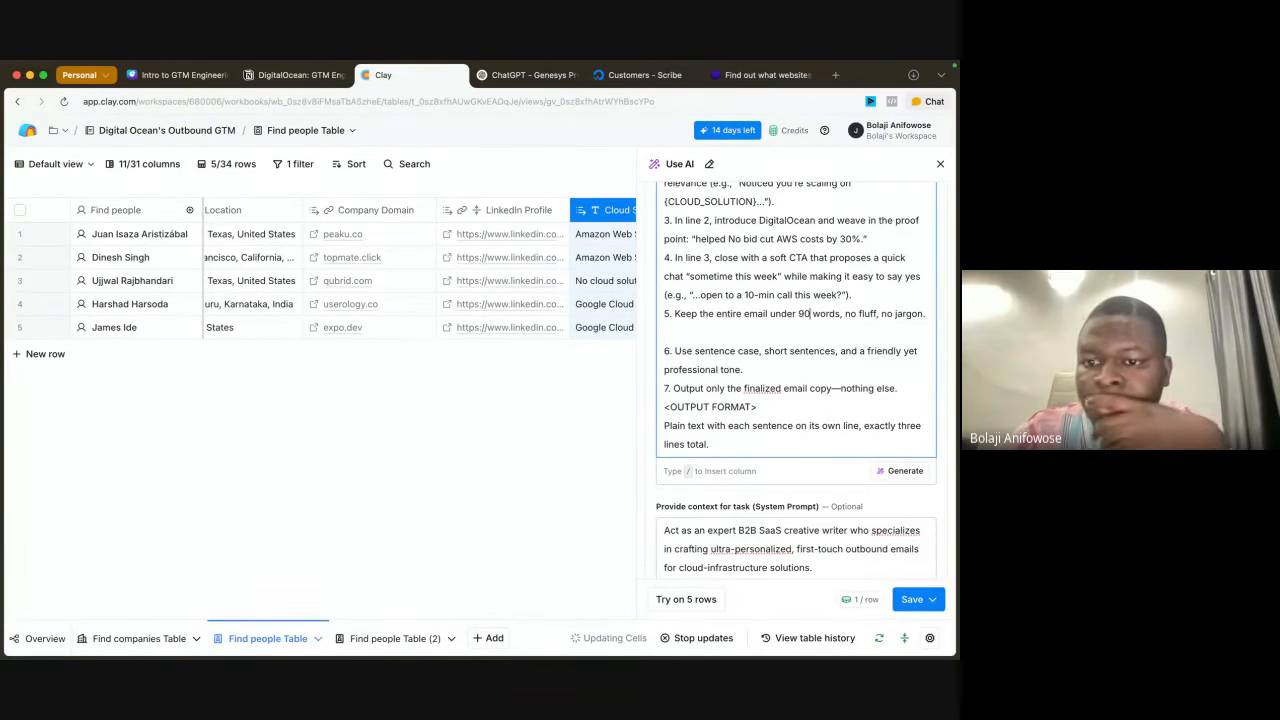
Step: Review the remaining AI column settings, then save the column and run it on the 5 rows in this view
scroll(814, 383, down, 3)
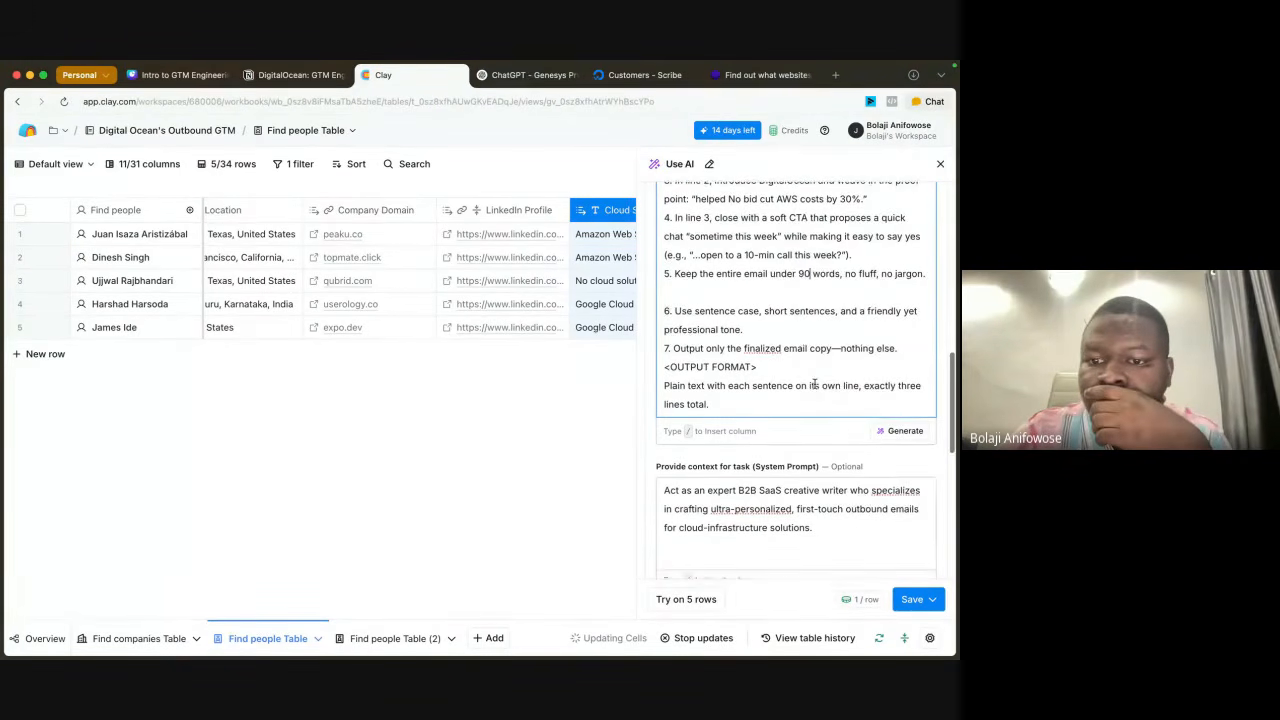
scroll(814, 384, down, 10)
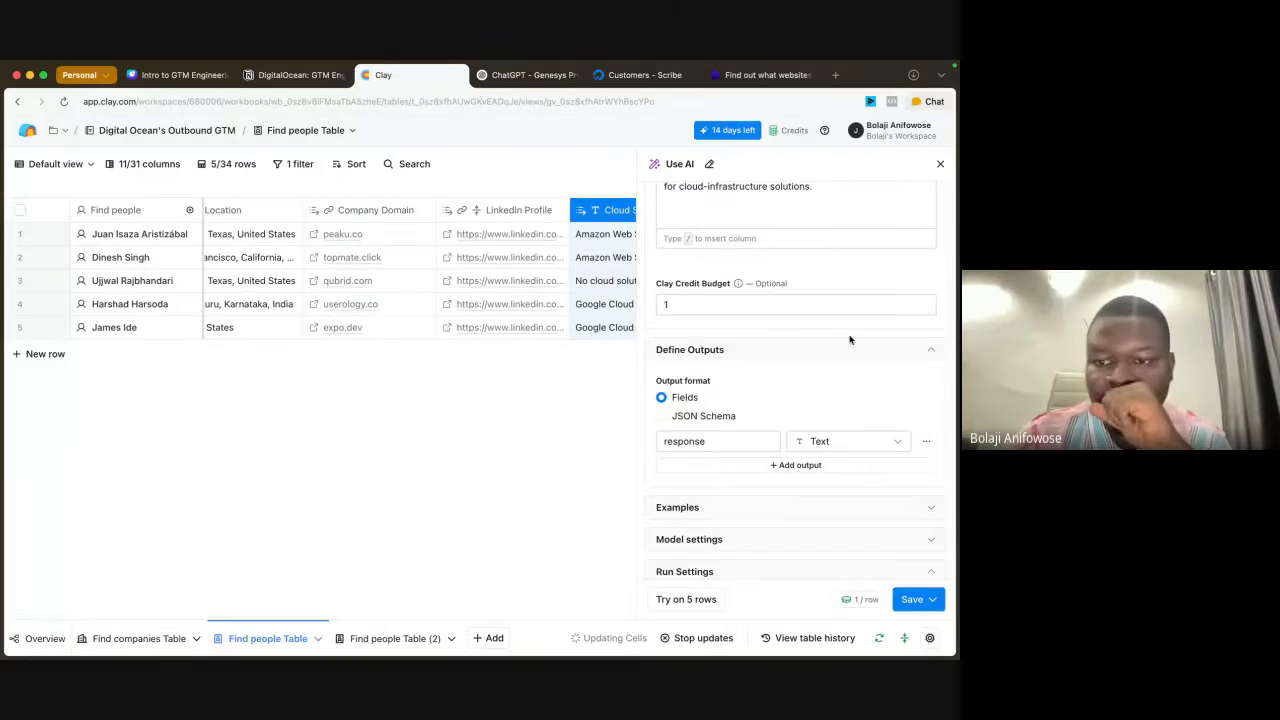
scroll(850, 340, up, 20)
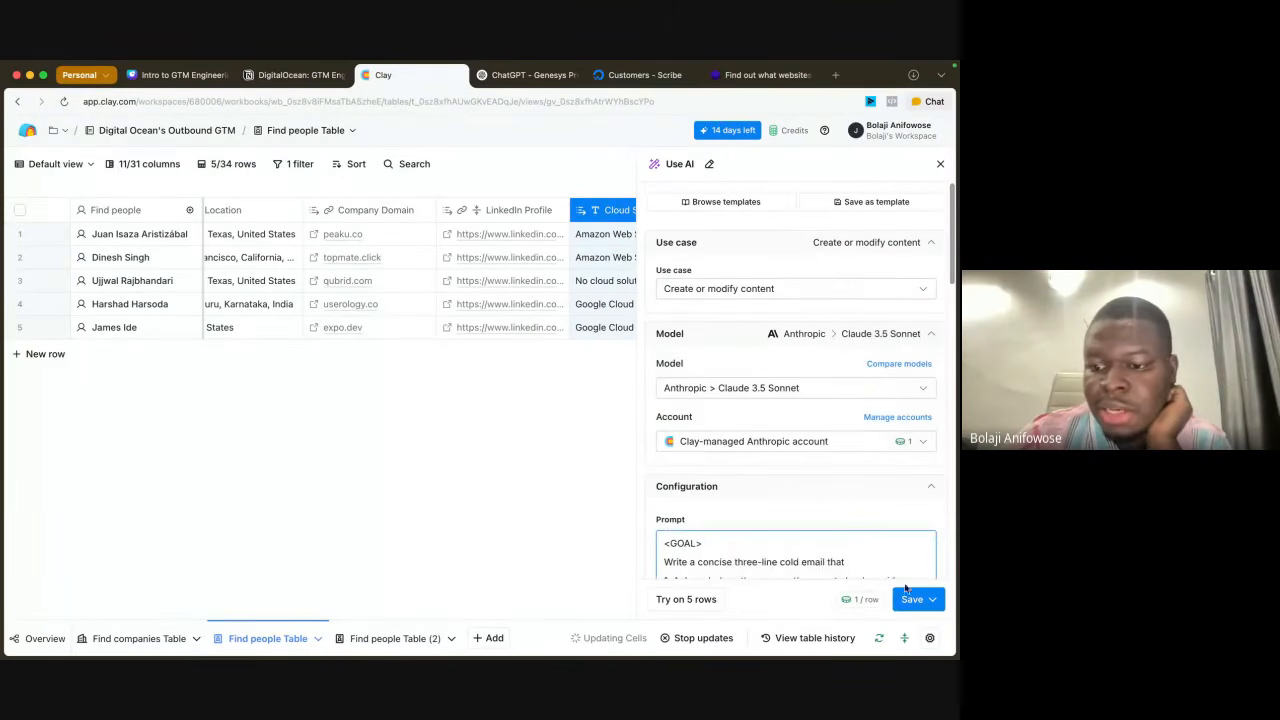
click(910, 598)
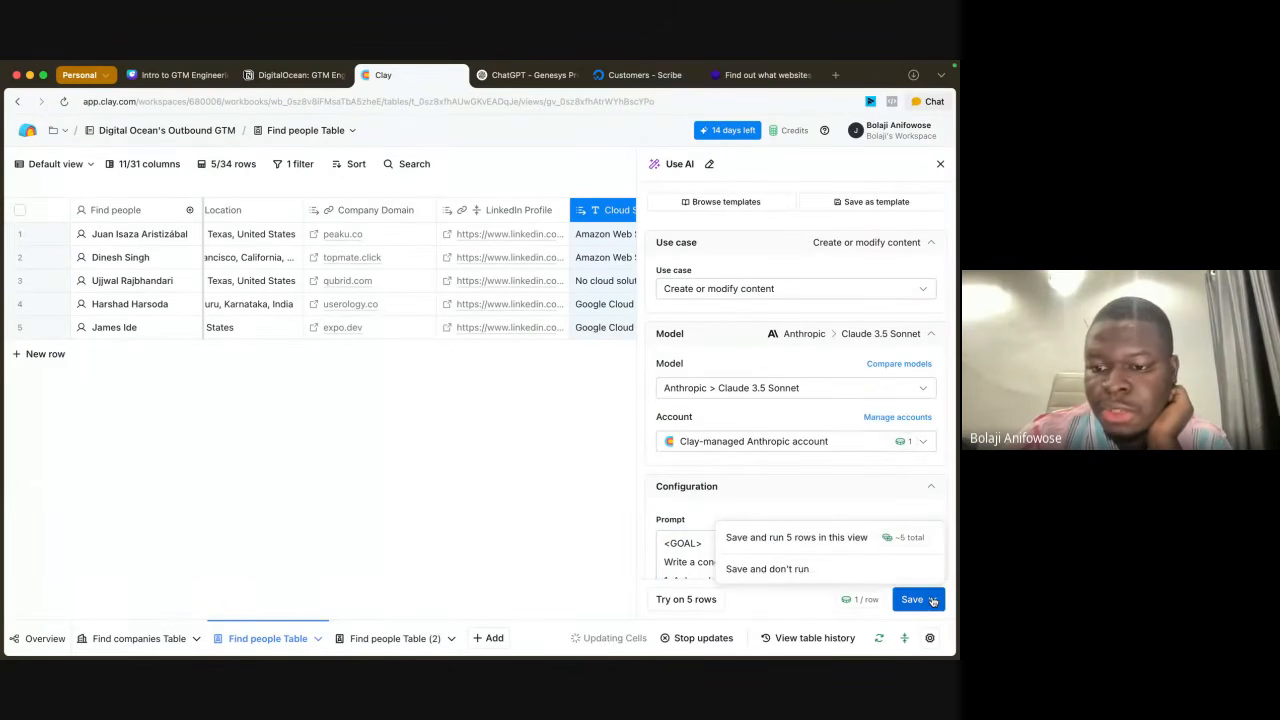
click(813, 538)
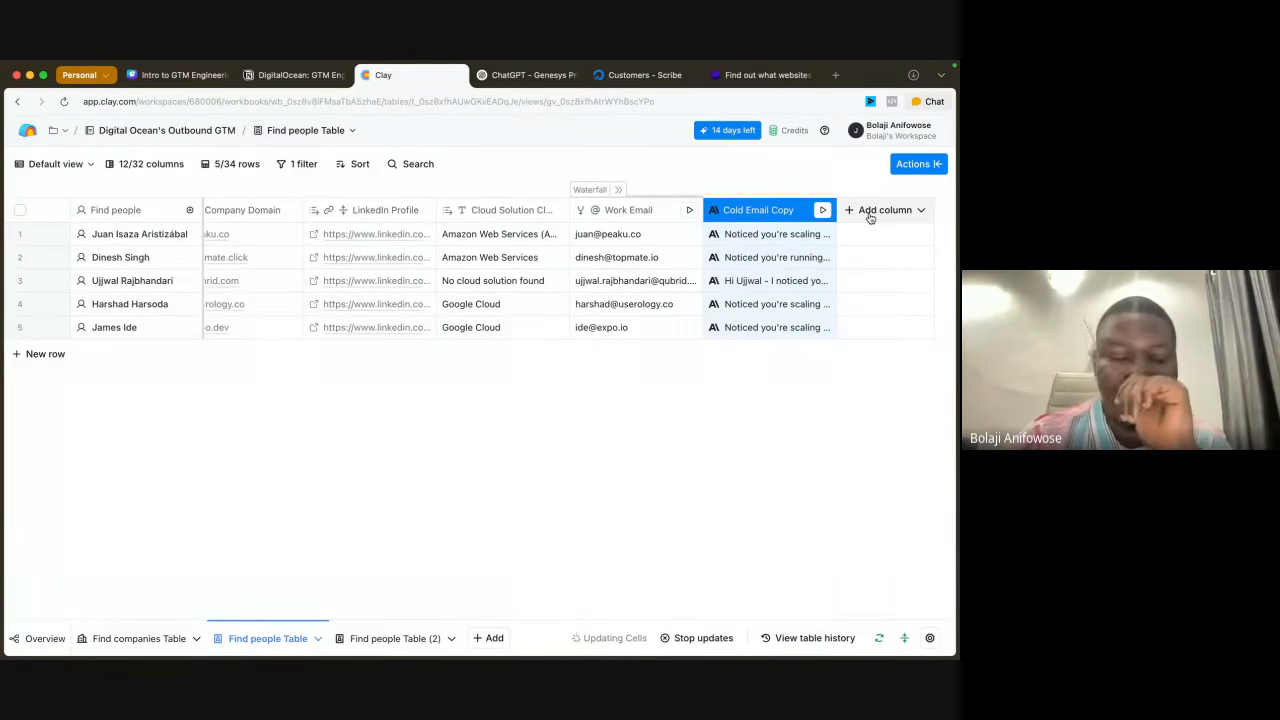
Step: Read the generated Cold Email Copy responses for the first three prospects in their cell details
click(797, 236)
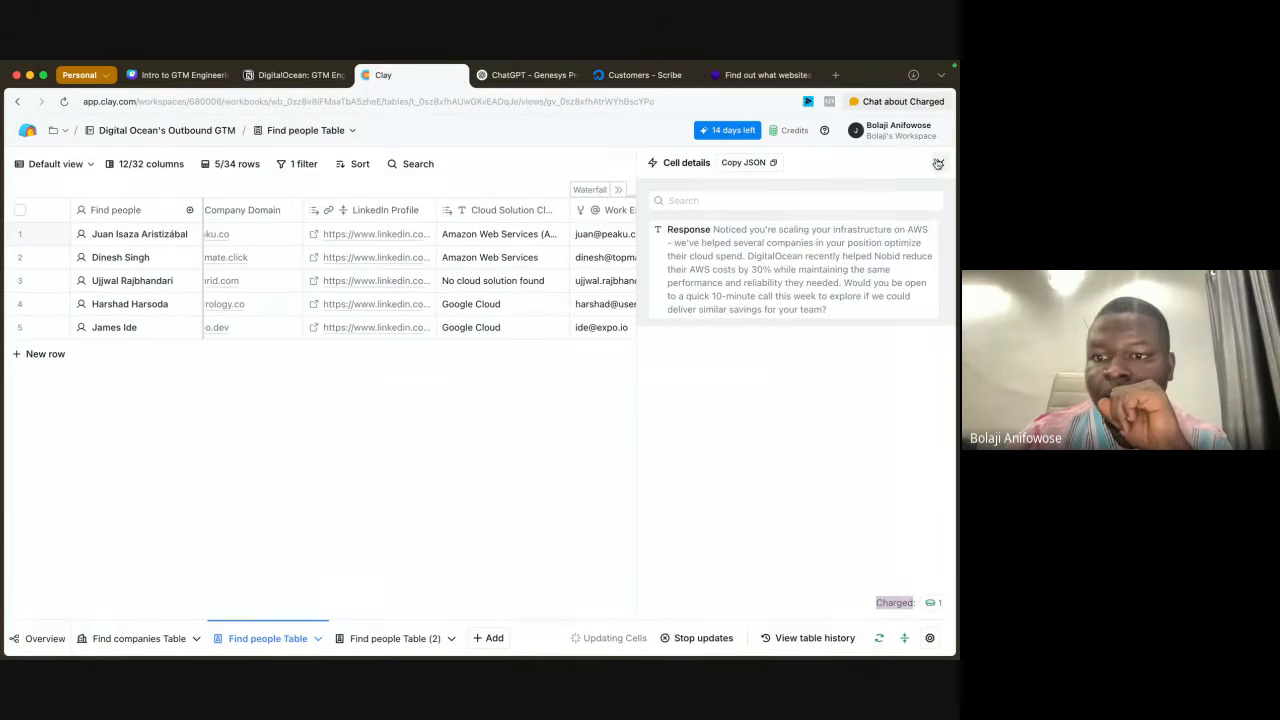
double_click(843, 272)
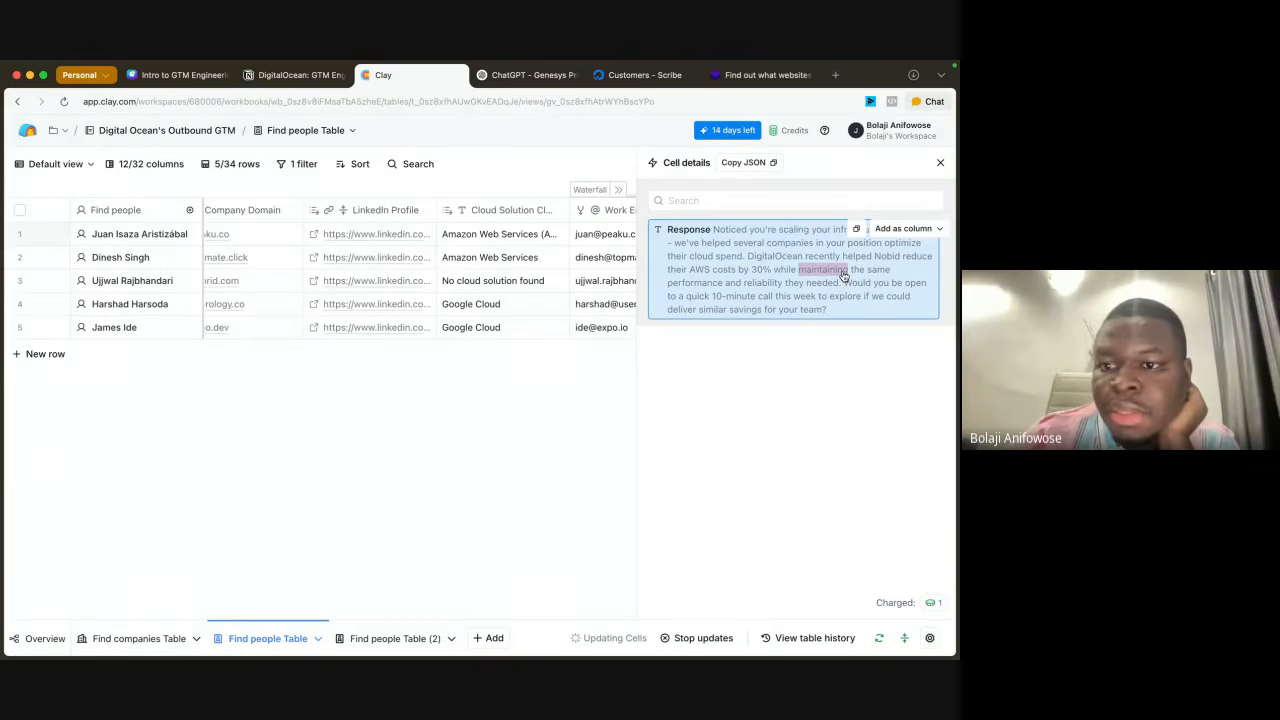
key(Escape)
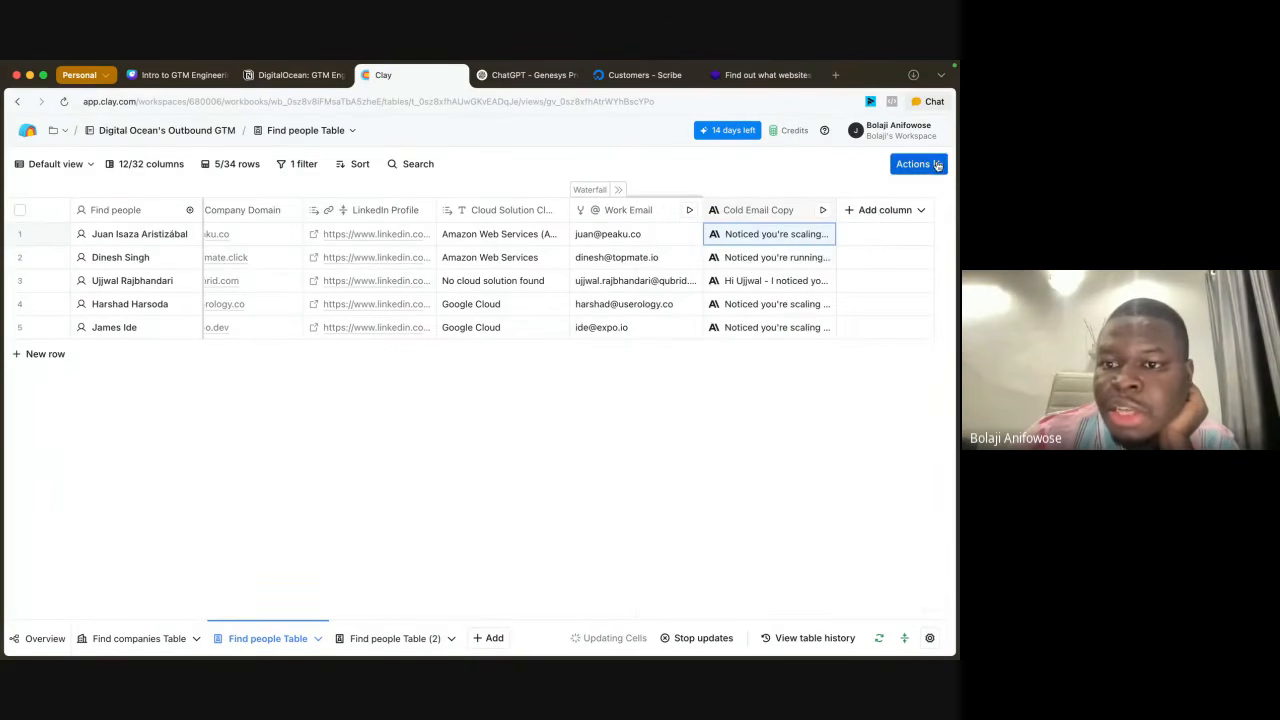
click(752, 258)
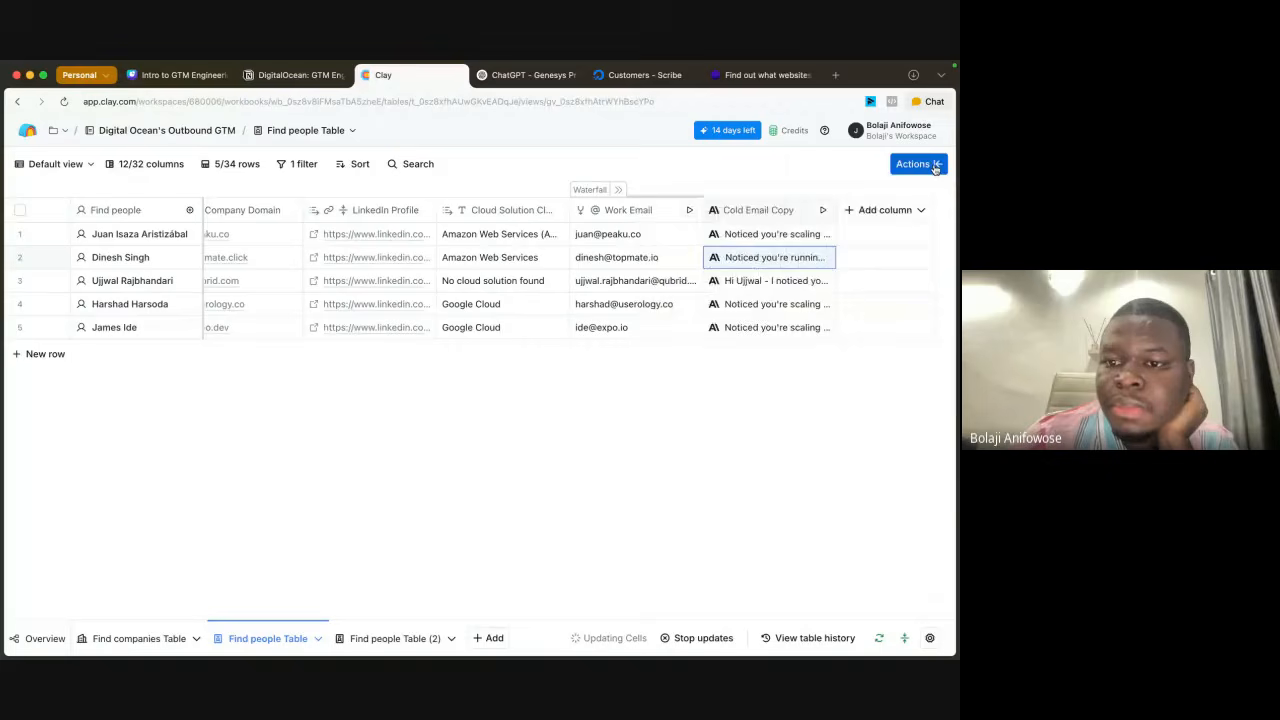
click(769, 283)
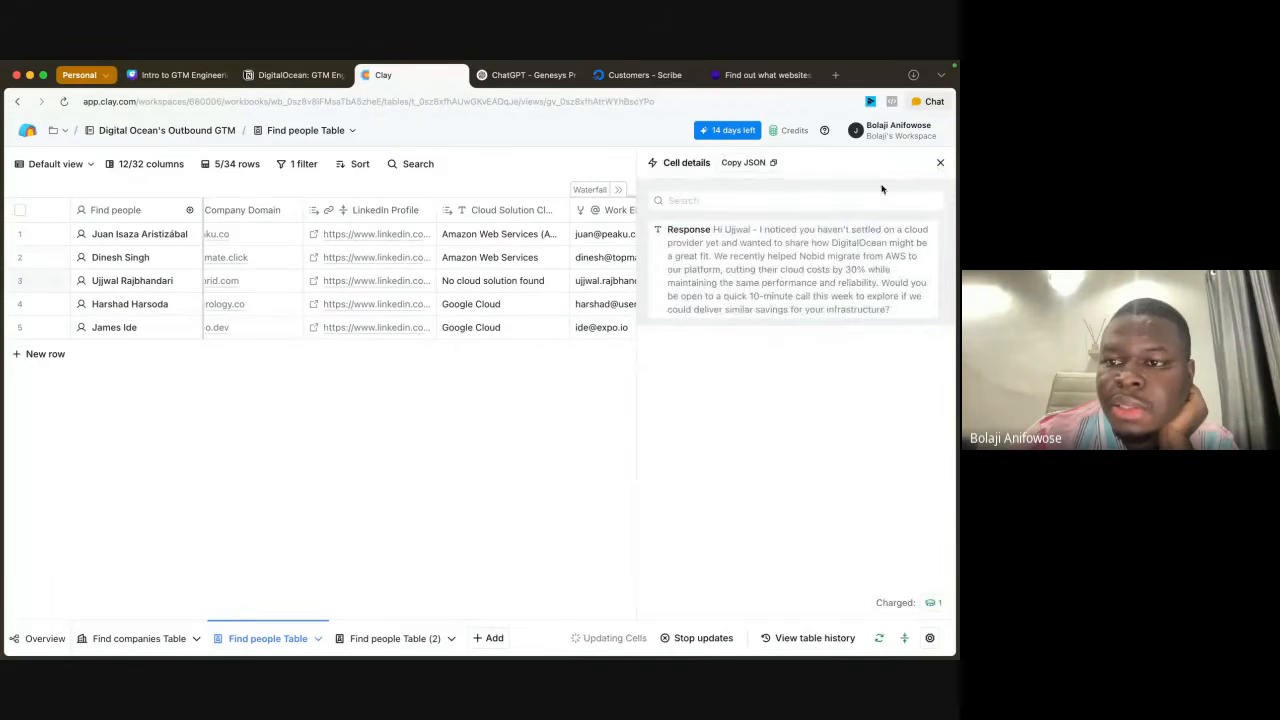
click(940, 162)
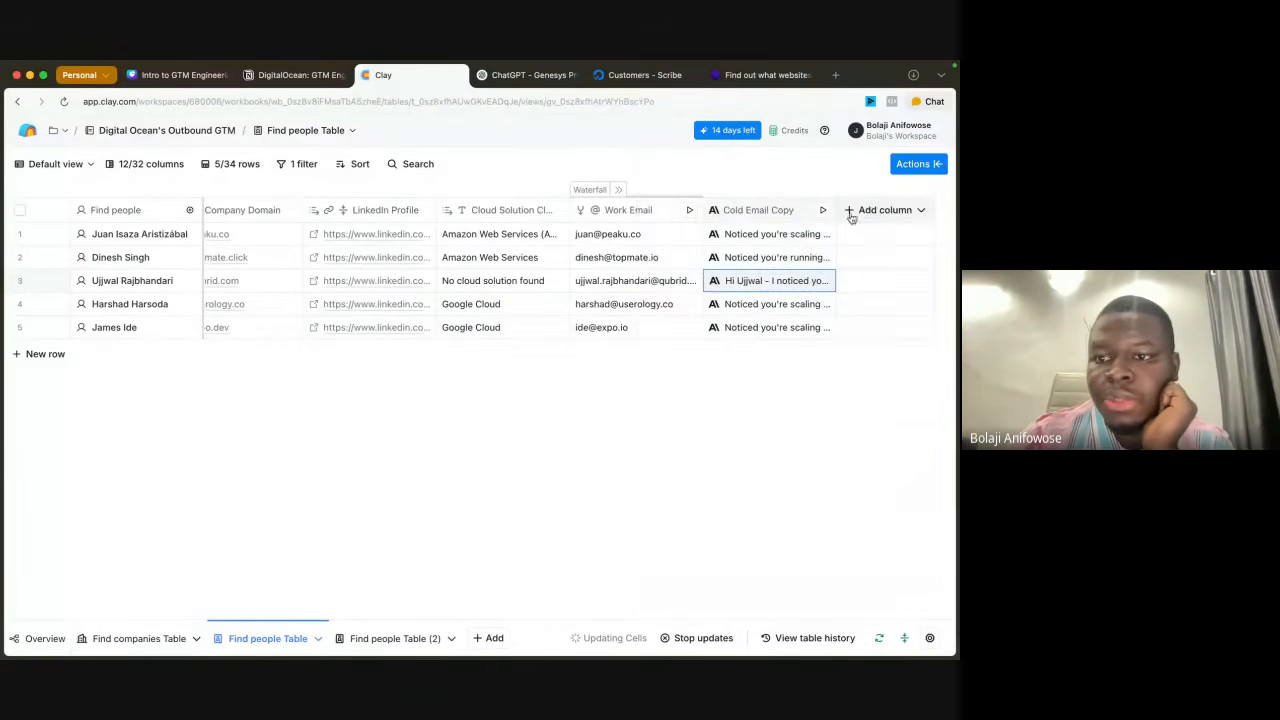
click(769, 216)
click(908, 306)
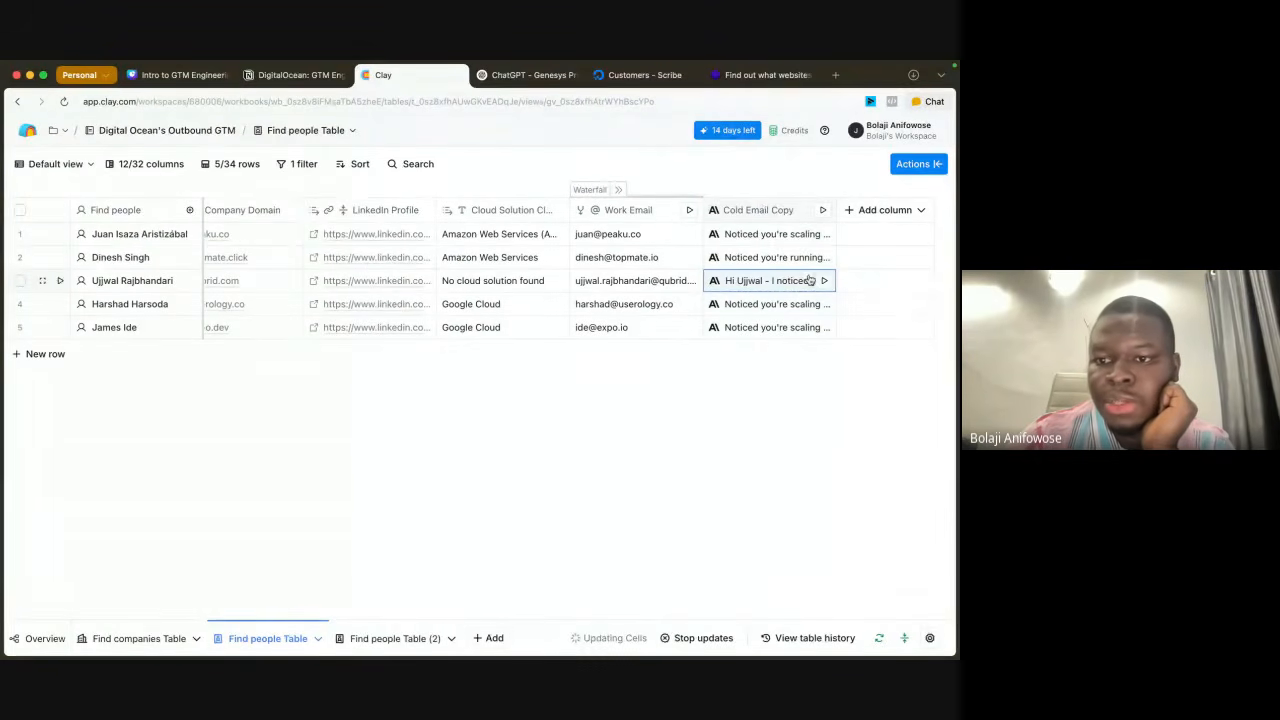
Step: Add the first row's Cold Email Copy response as a new column named "Email 1" and close the cell details
click(766, 240)
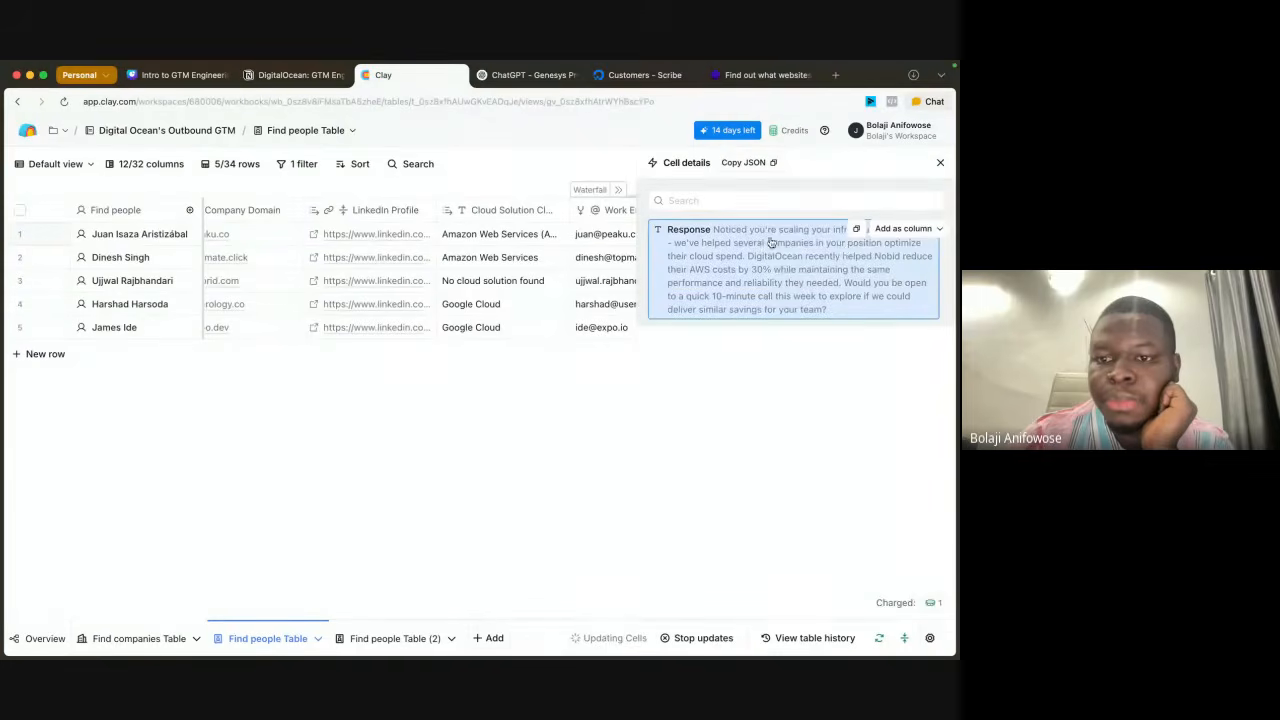
click(887, 230)
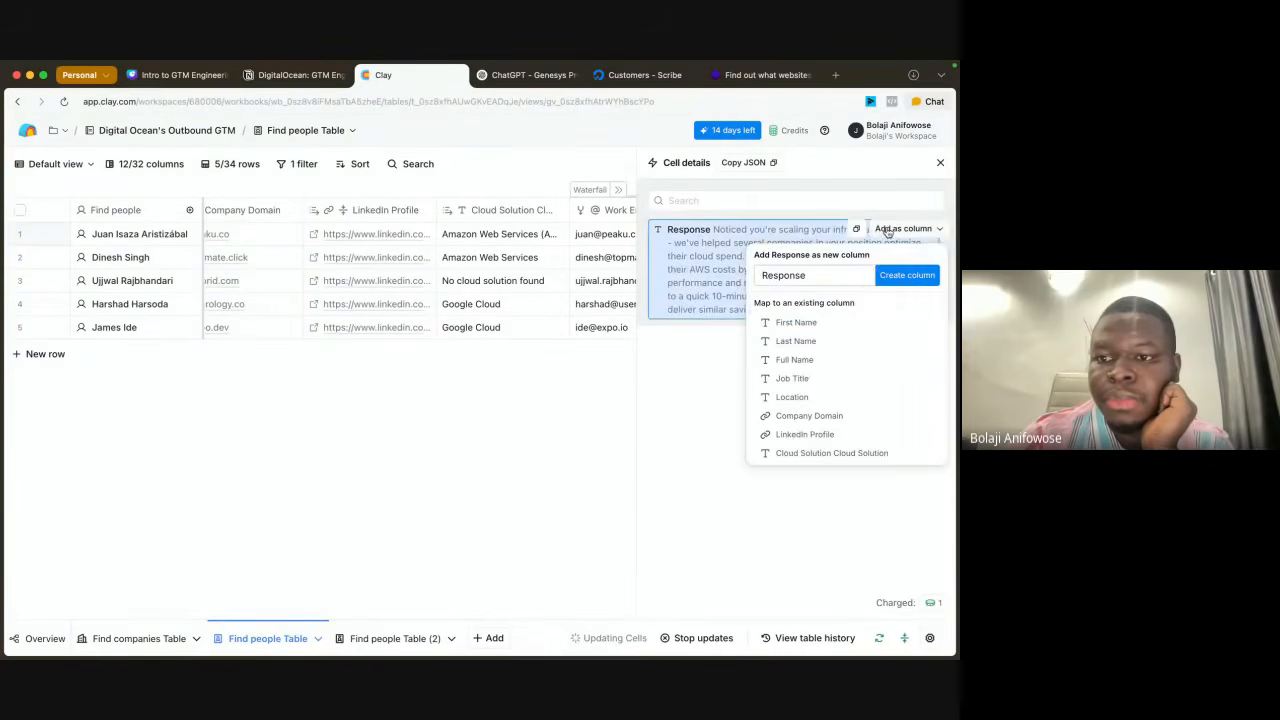
double_click(865, 278)
text(Email)
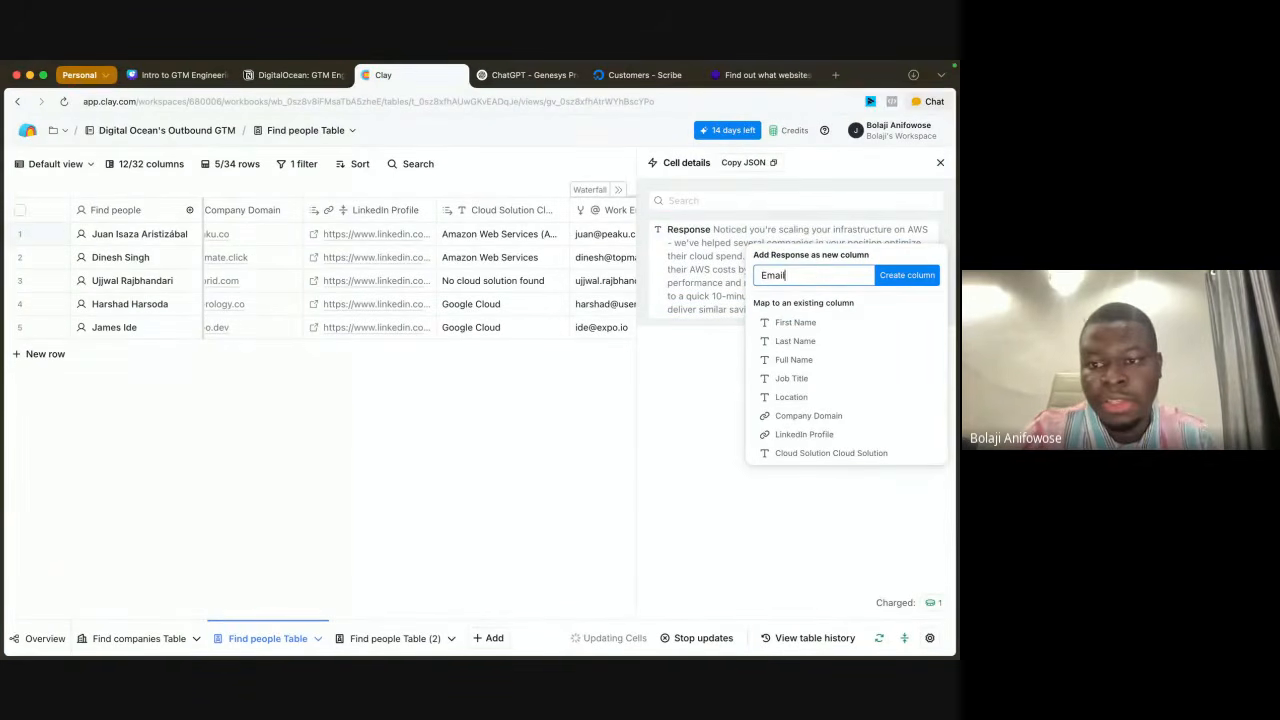
text( 1)
click(906, 281)
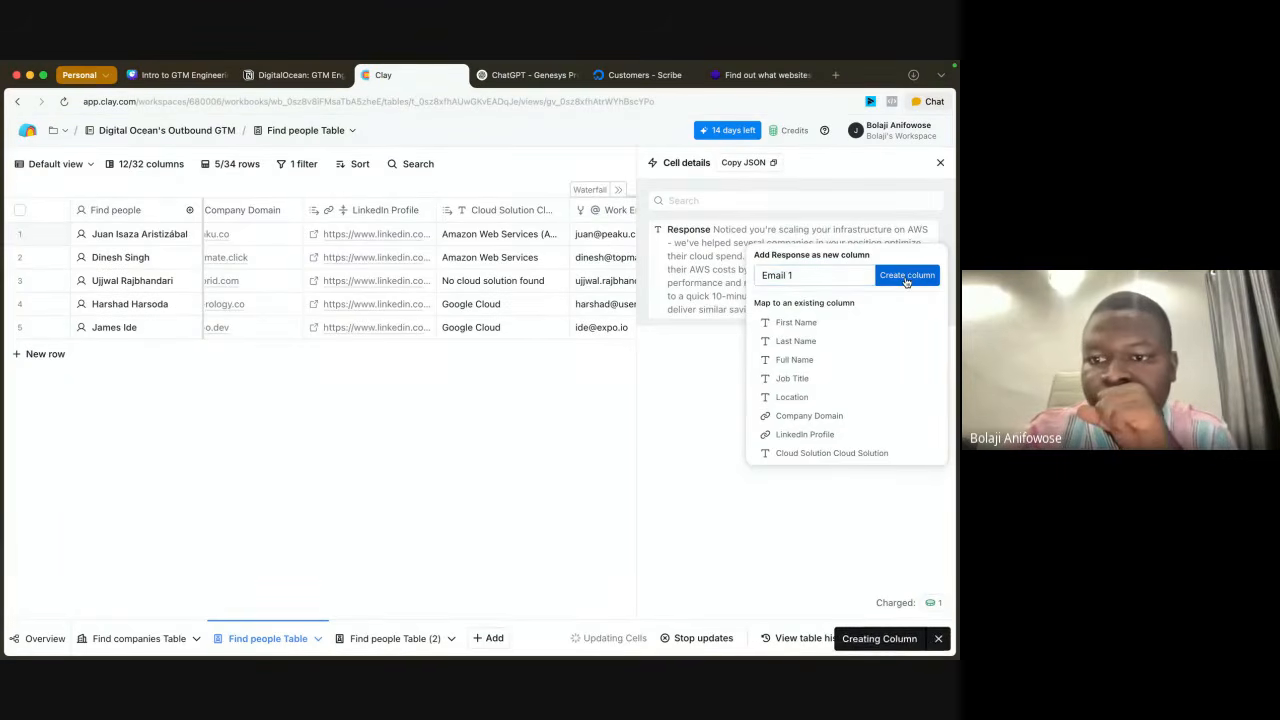
click(940, 162)
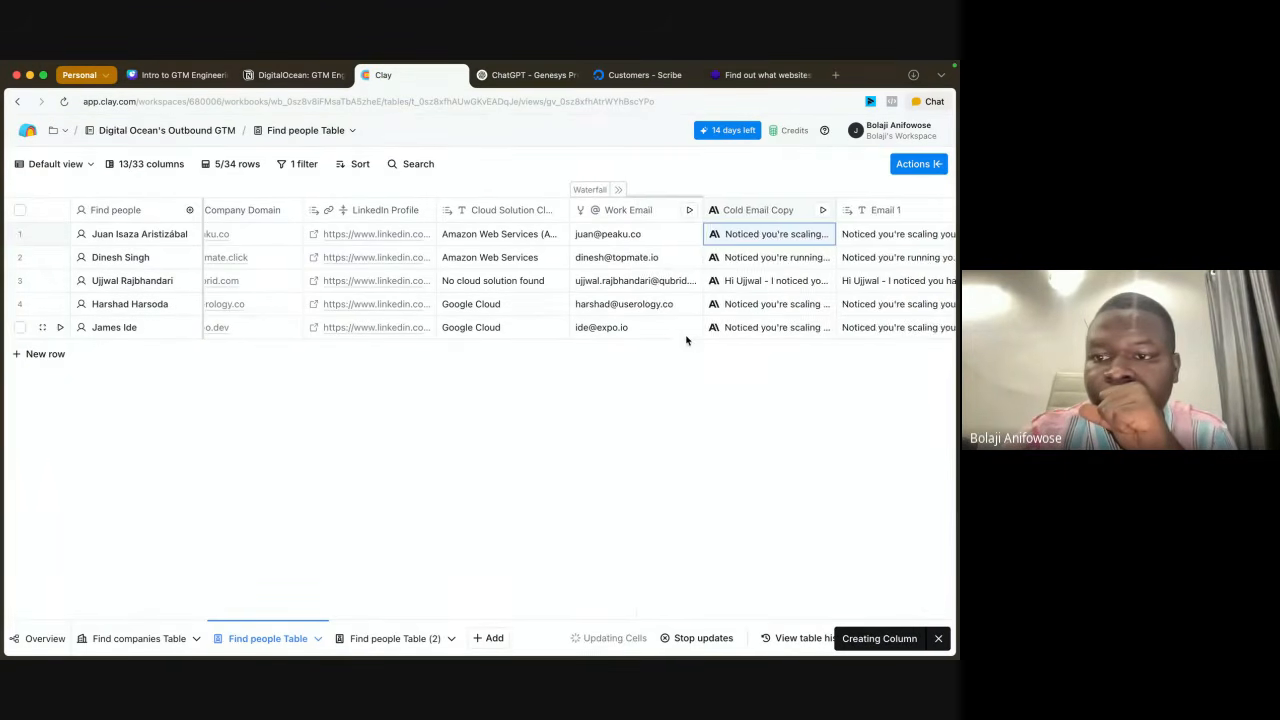
Step: Open the first row's Email 1 text in the expanded view to read the full email
scroll(686, 341, right, 3)
double_click(774, 234)
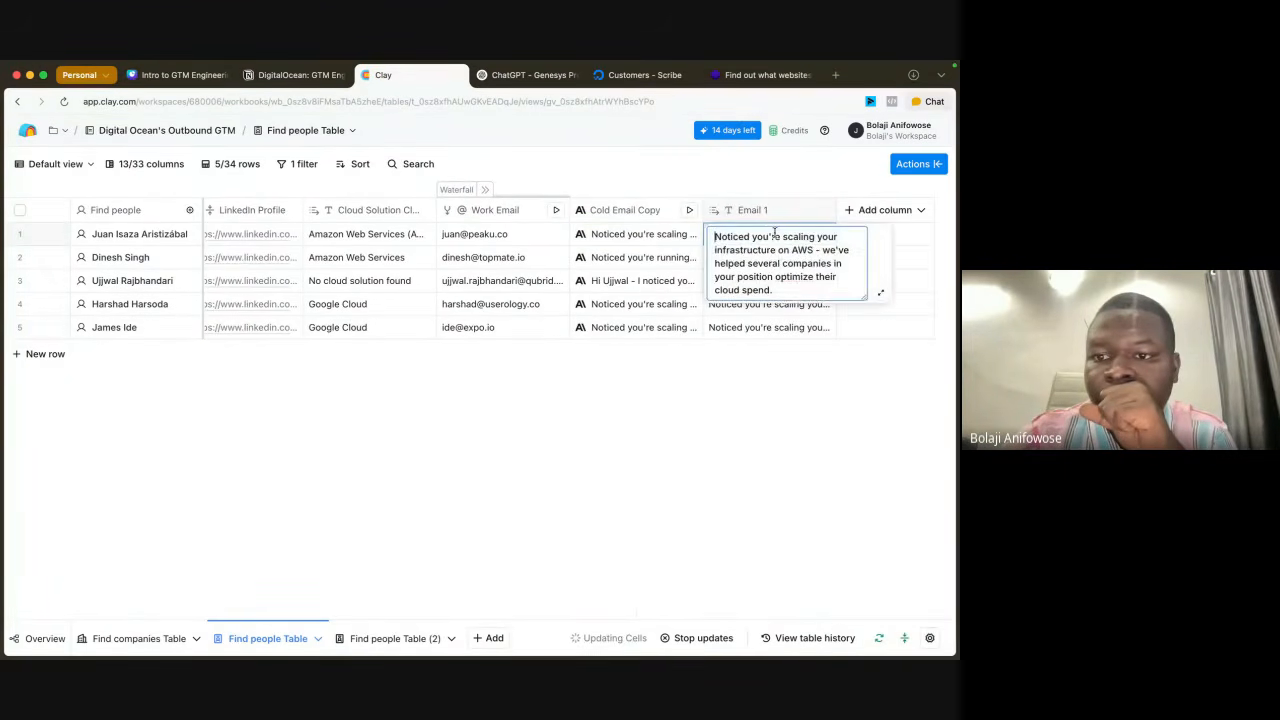
click(879, 293)
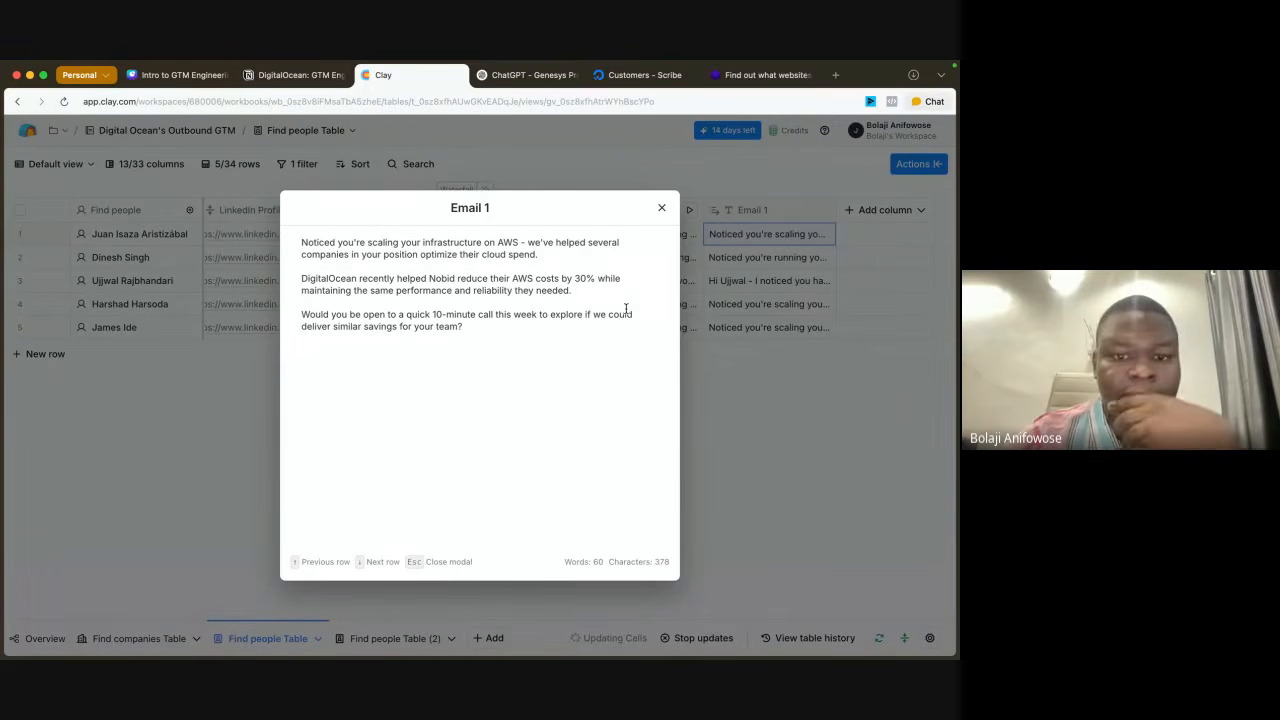
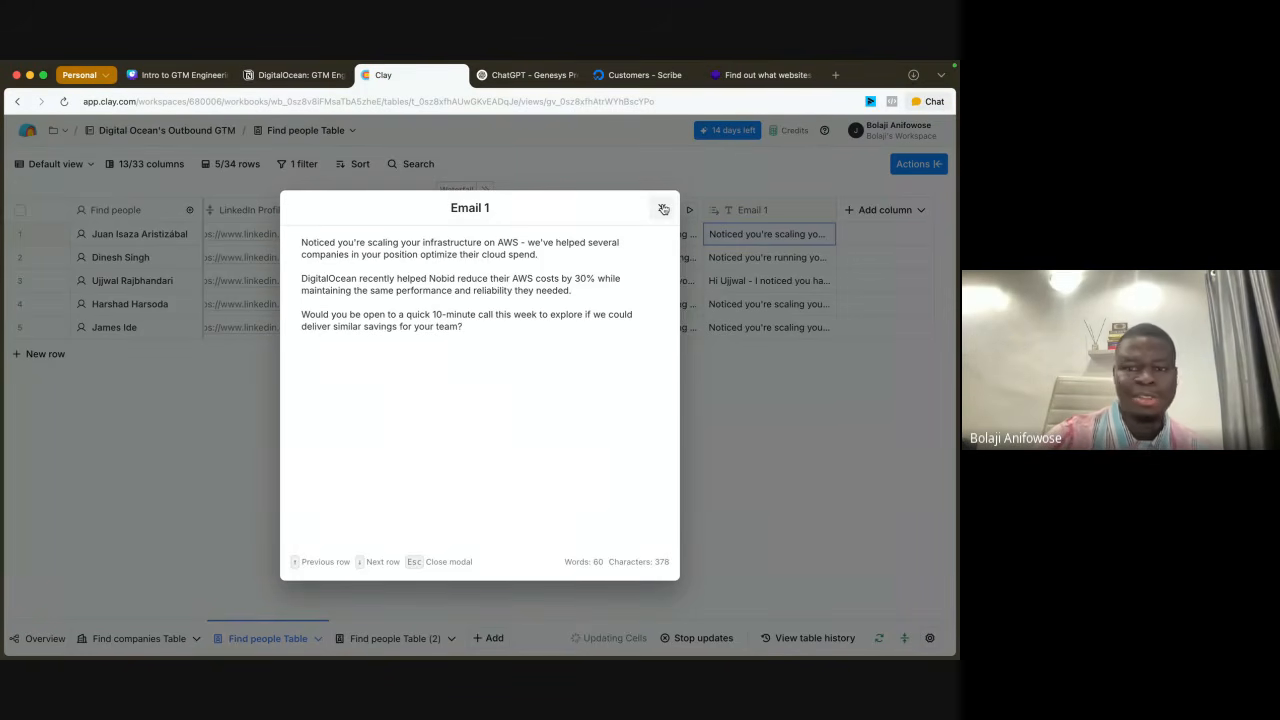
Step: Reopen the first row's Email 1 text in the expanded view to reread it, and close it
click(661, 208)
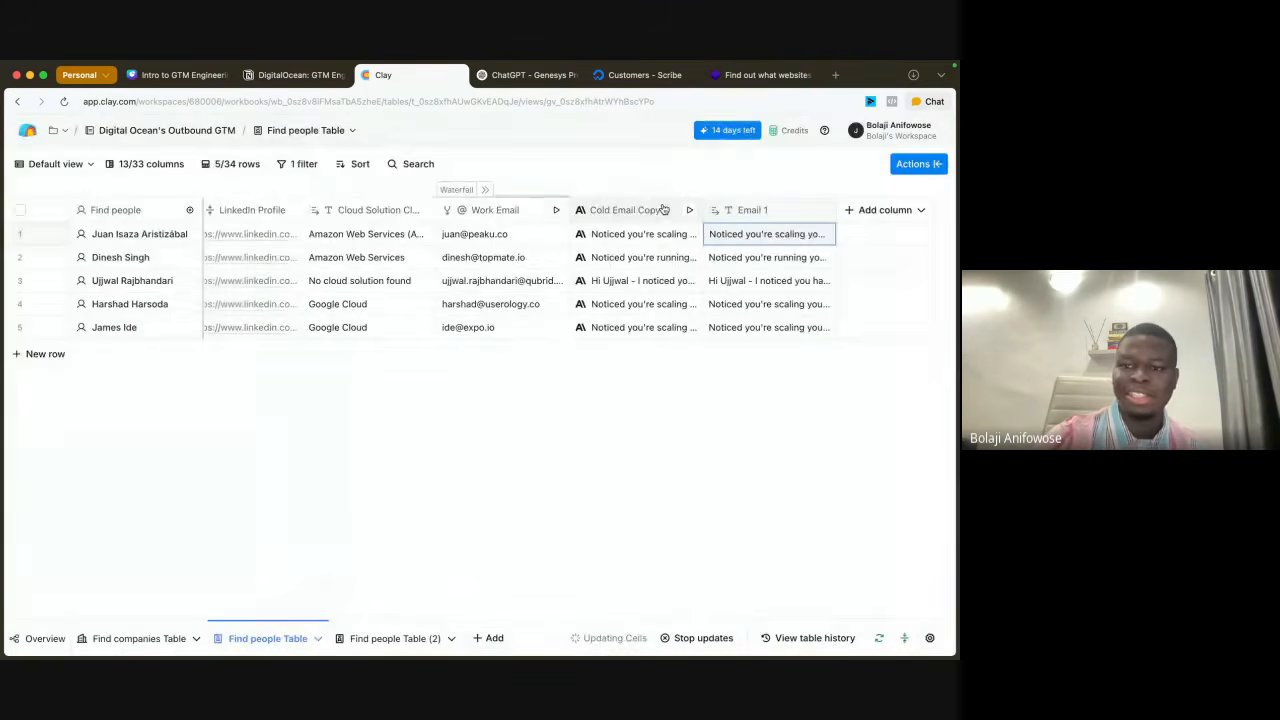
double_click(751, 243)
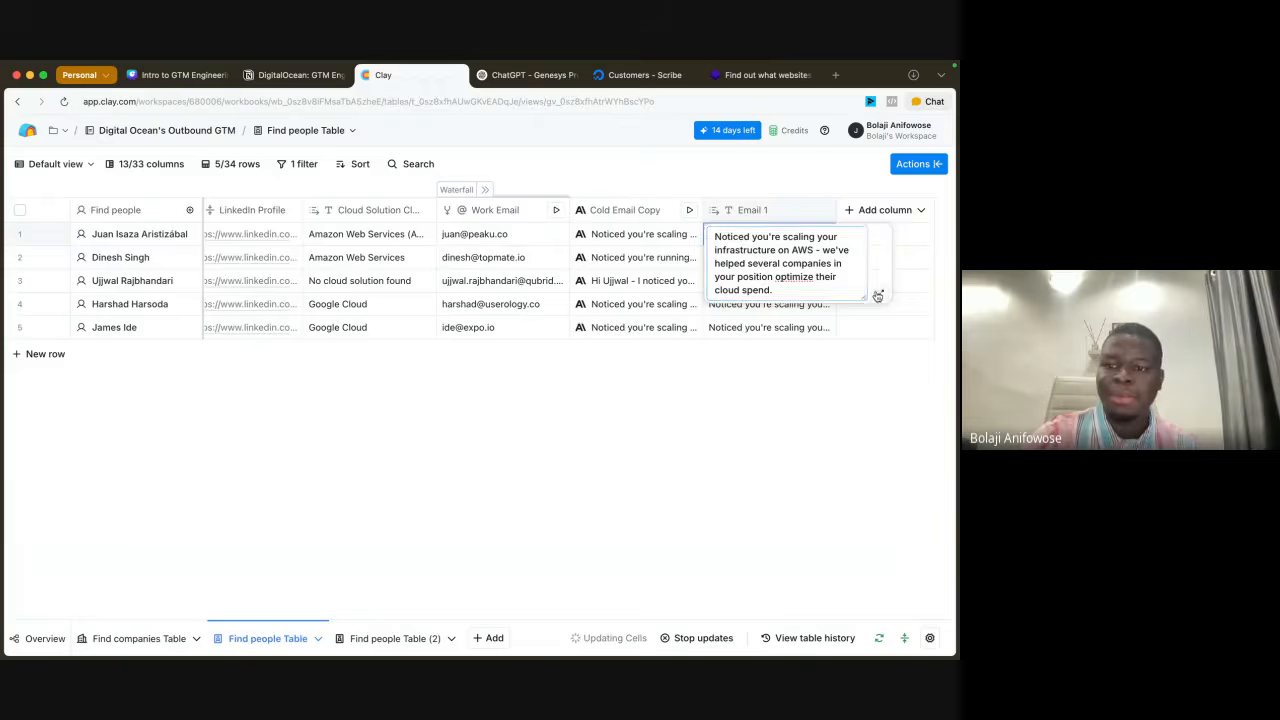
click(875, 291)
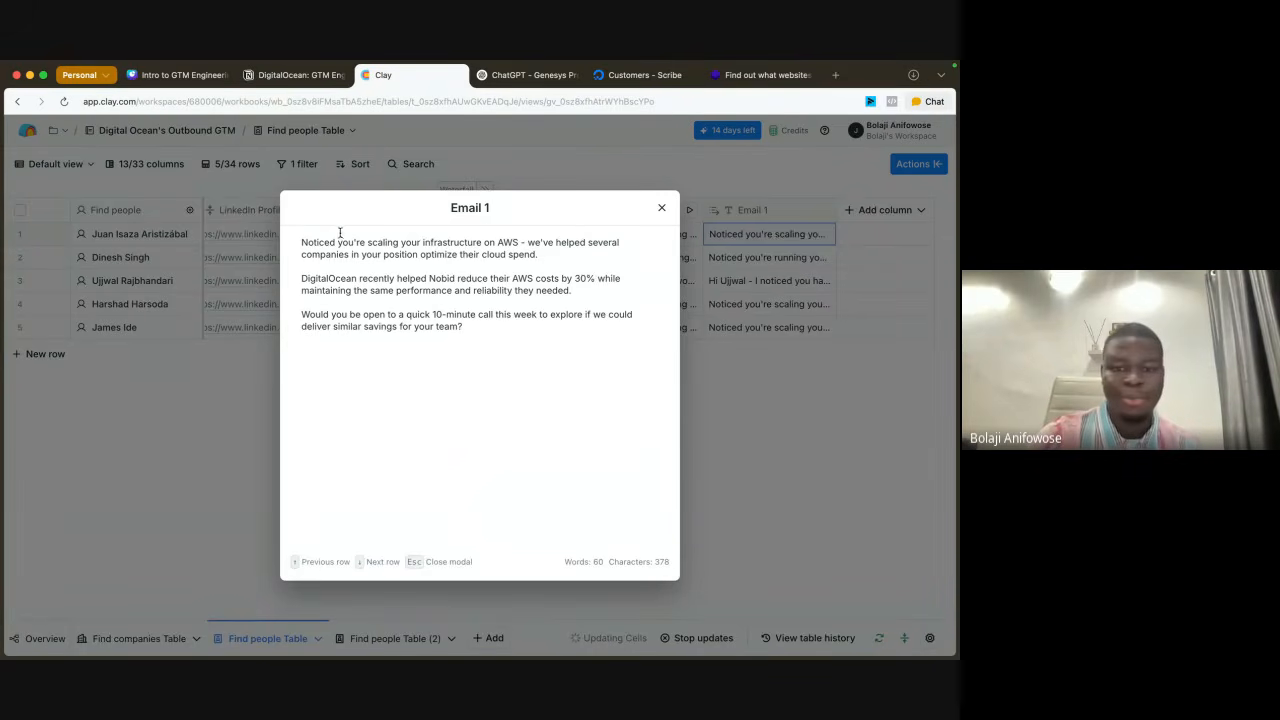
click(661, 208)
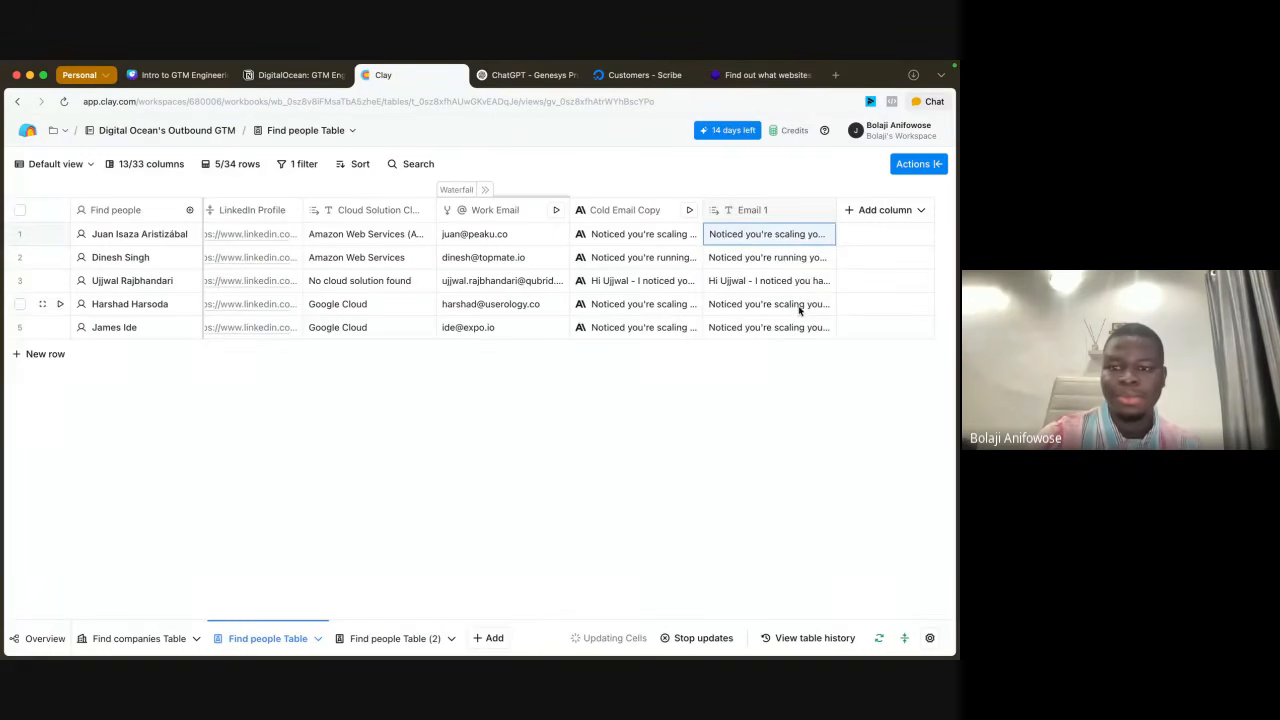
Step: Read the third row's full Email 1 text in the expanded view twice, closing the view each time
click(795, 285)
double_click(805, 283)
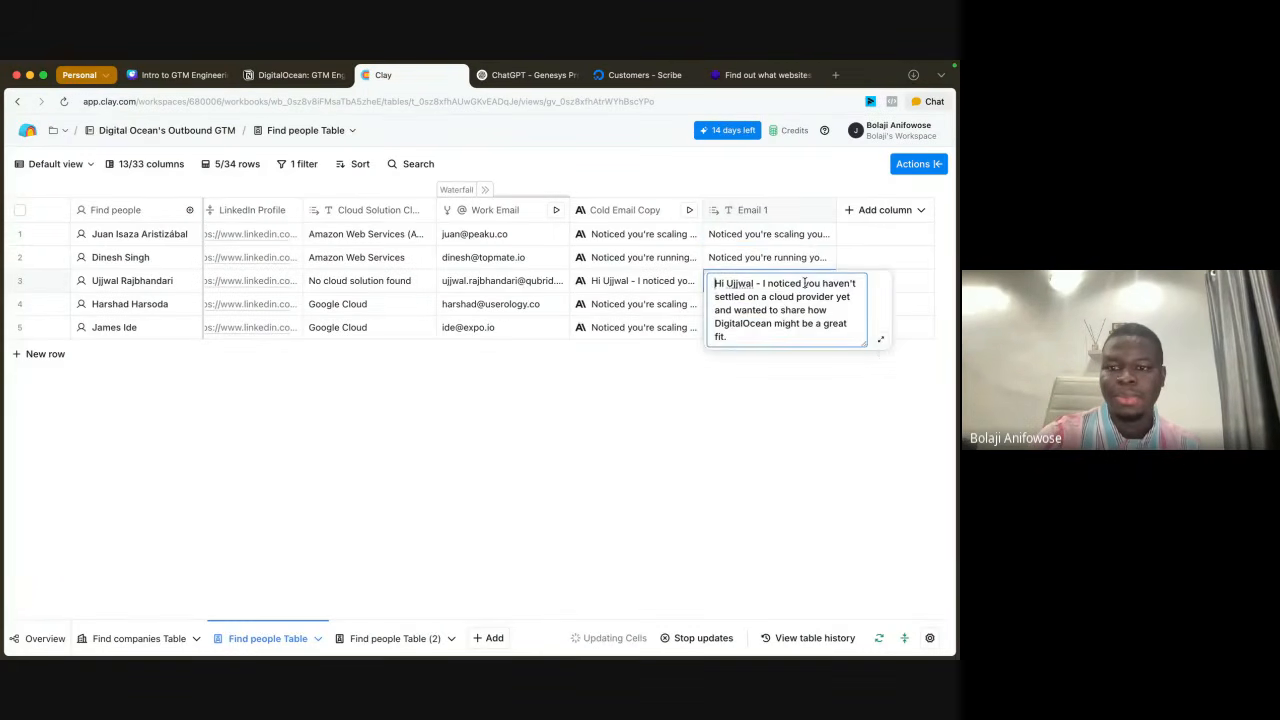
click(881, 339)
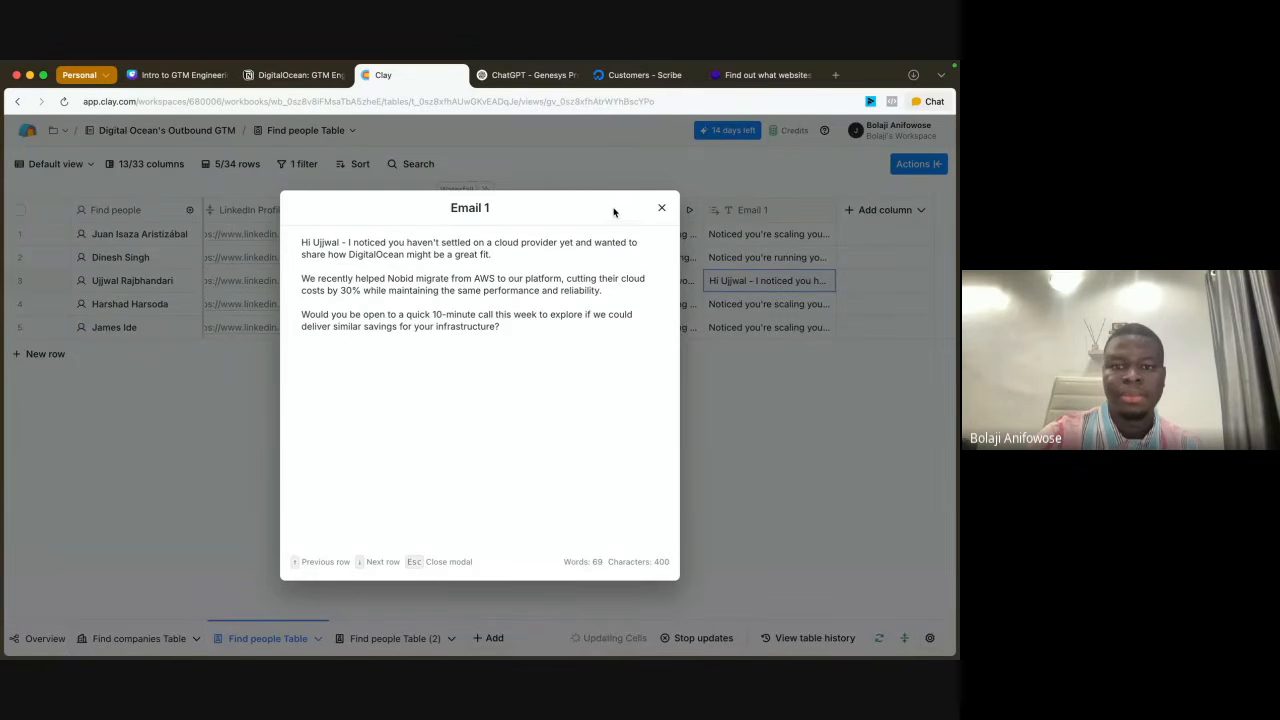
click(661, 208)
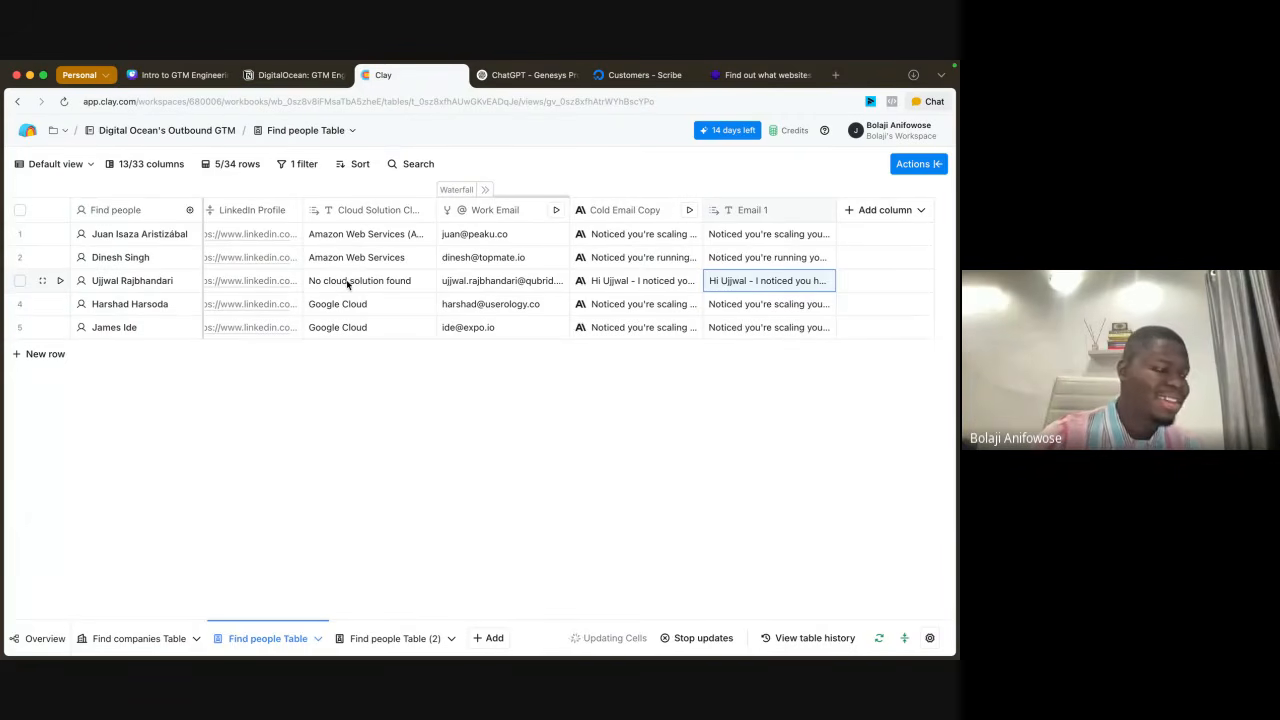
click(812, 287)
click(878, 338)
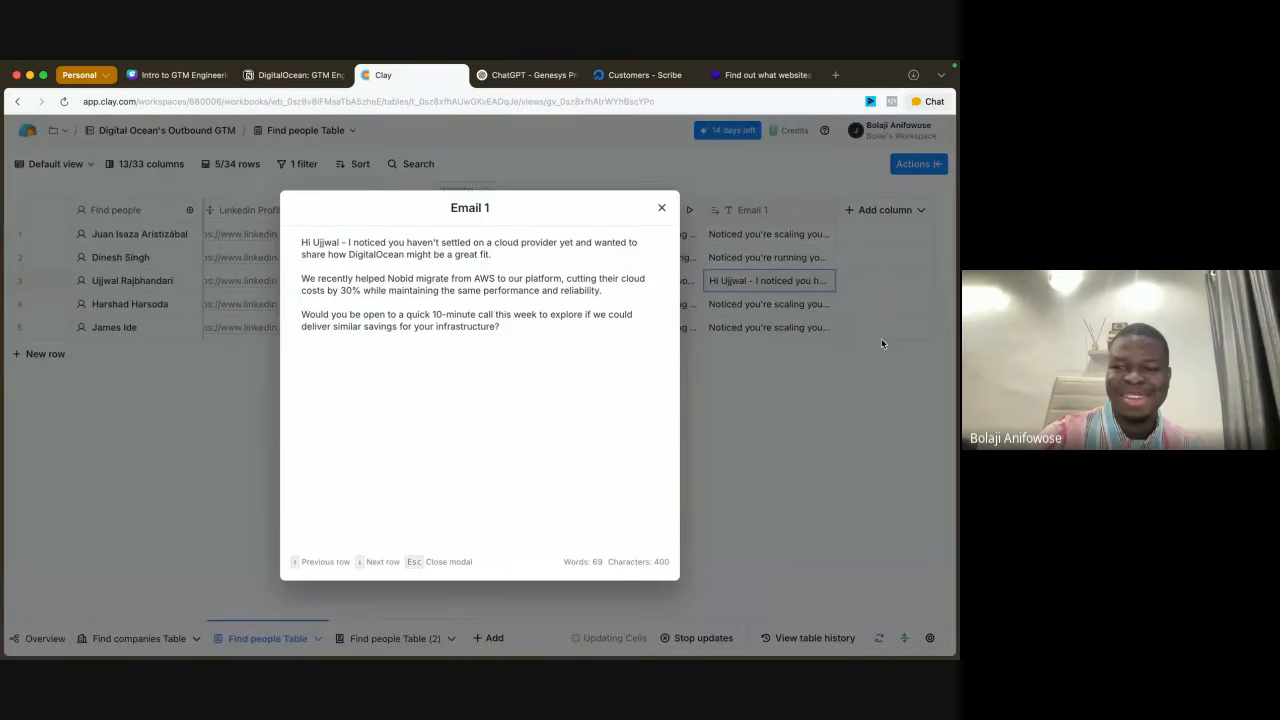
click(661, 207)
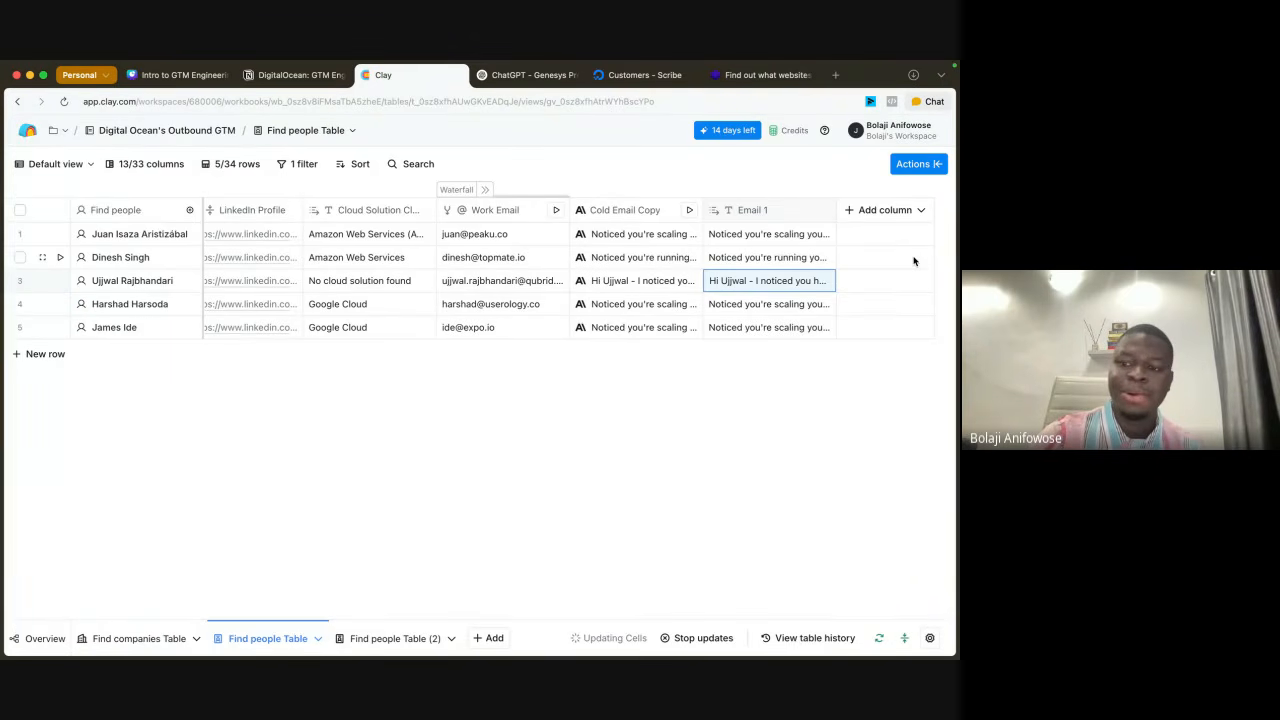
Step: Search the enrichments for "sequencer", examine which sequencers are offered for exporting messages, and close the export setup
click(870, 211)
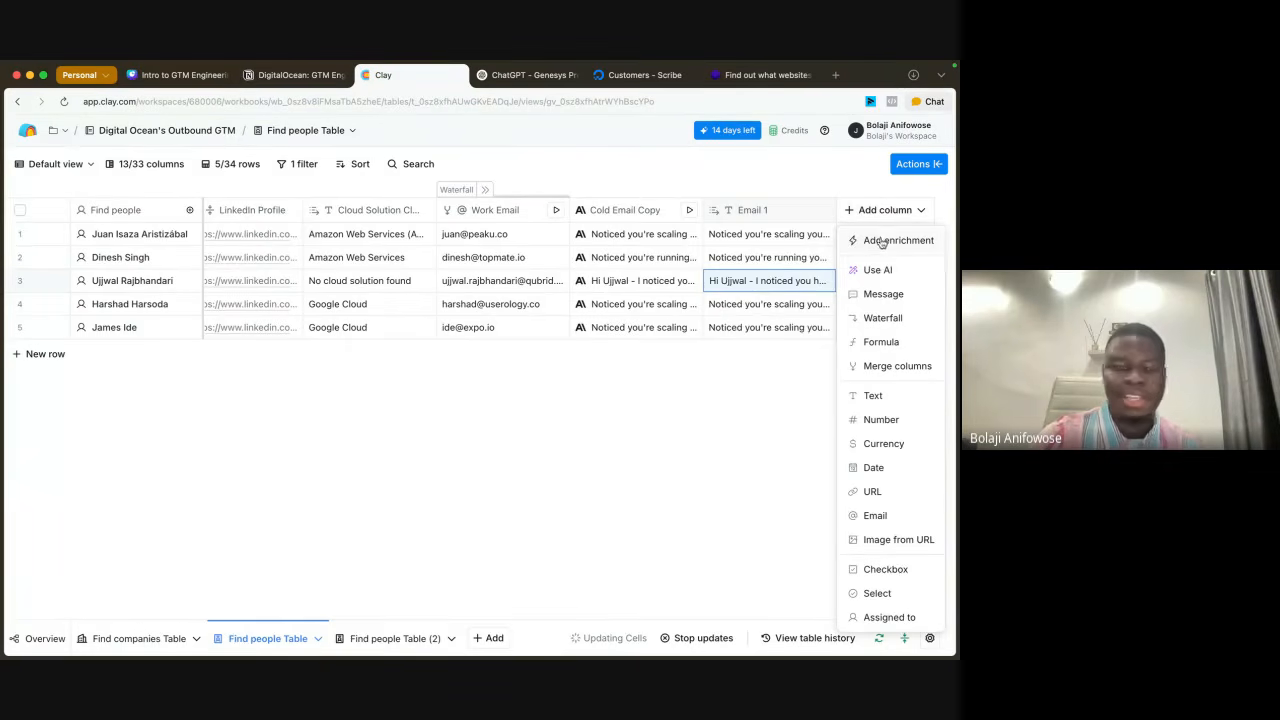
click(880, 240)
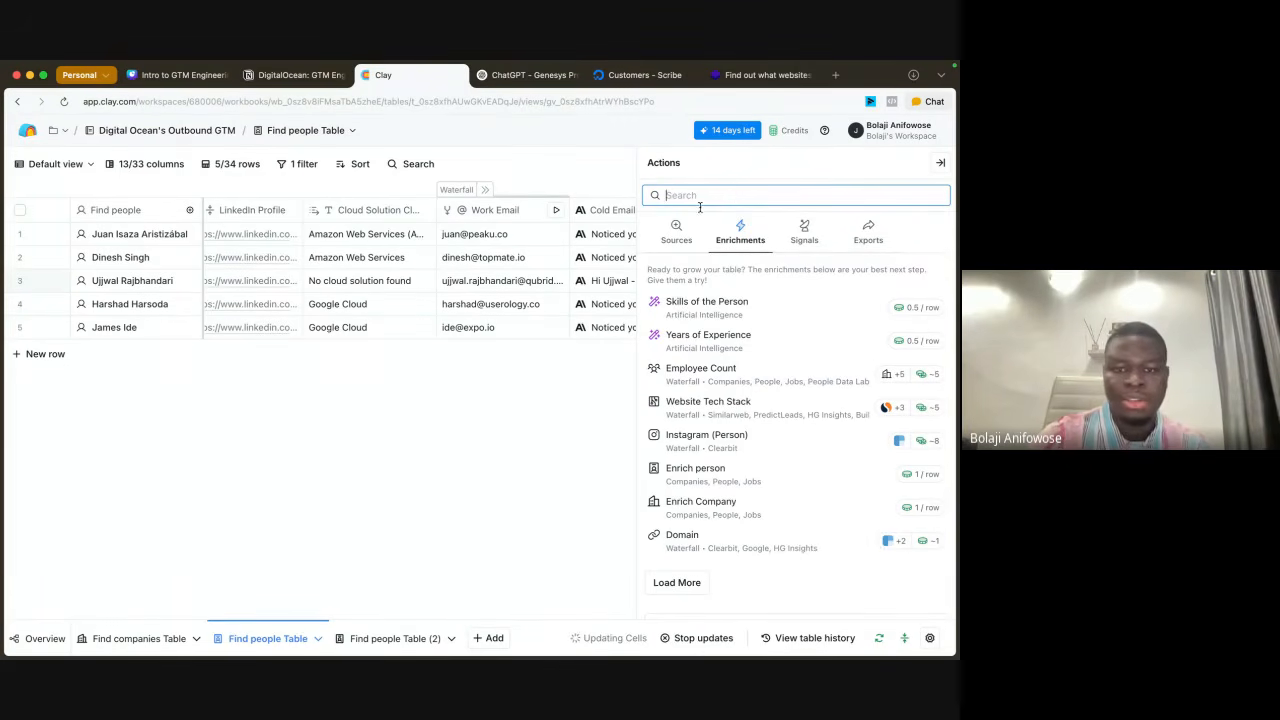
text(seq)
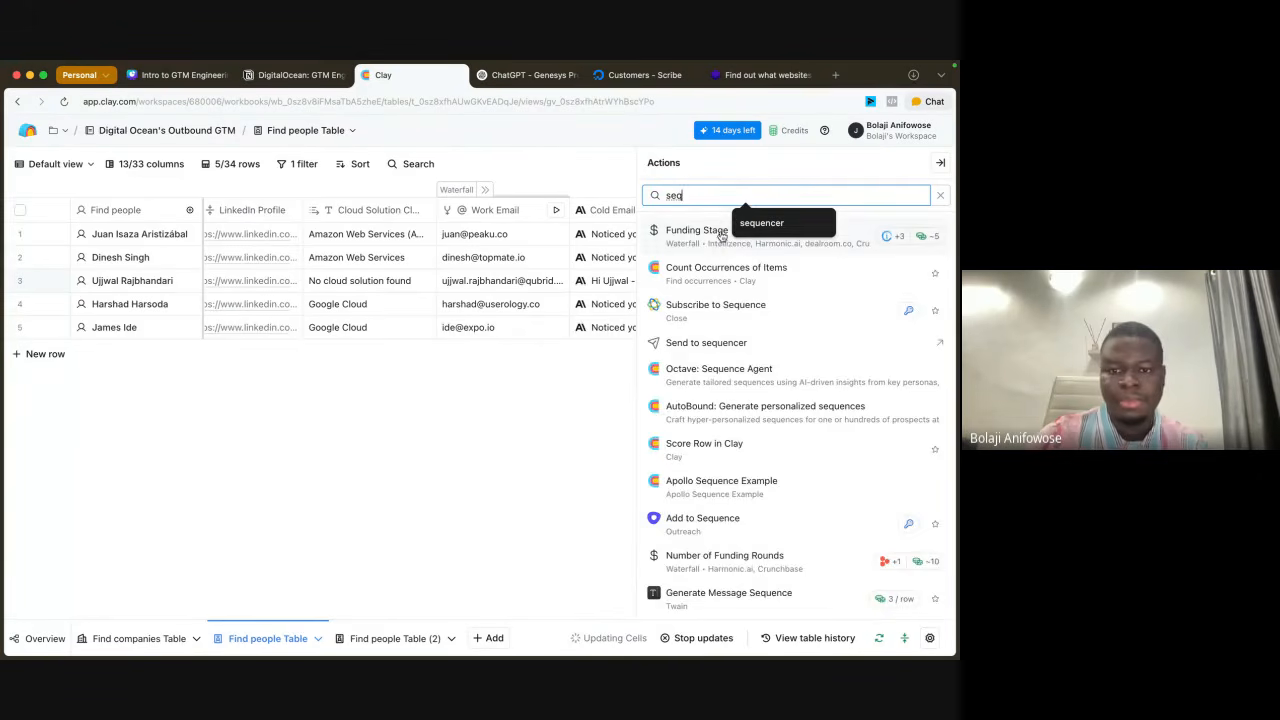
text(uencer)
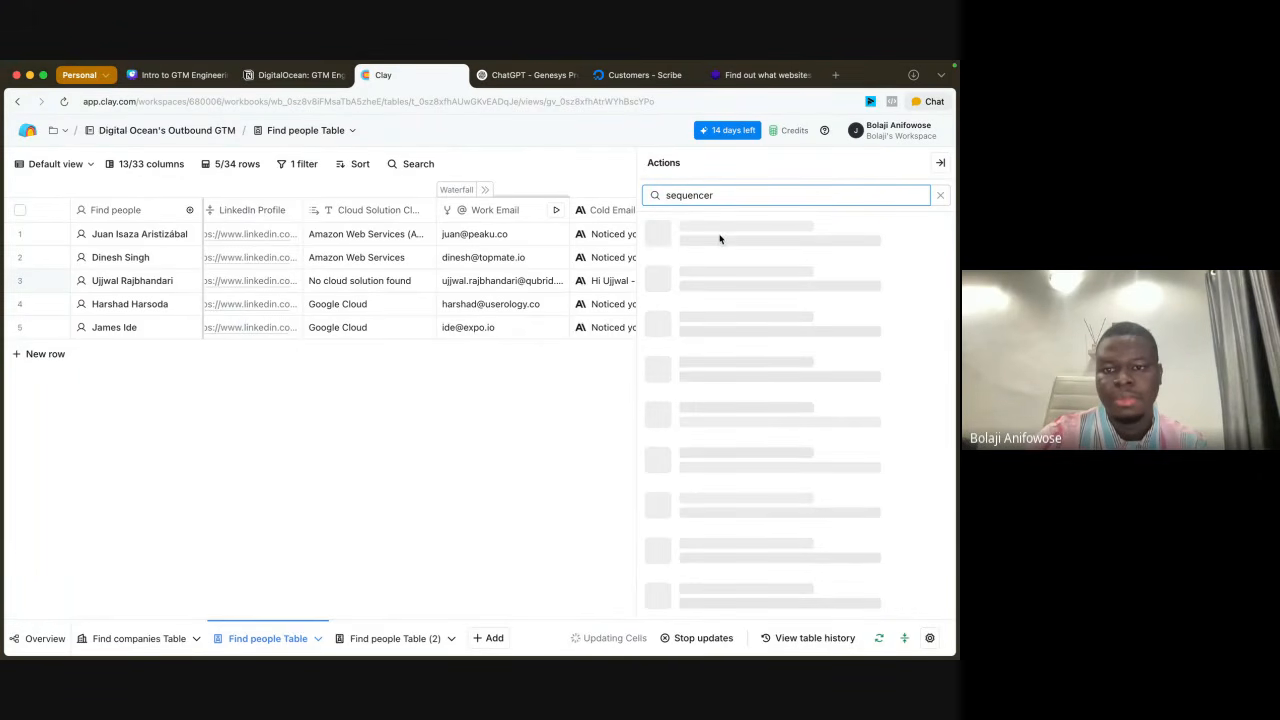
click(711, 271)
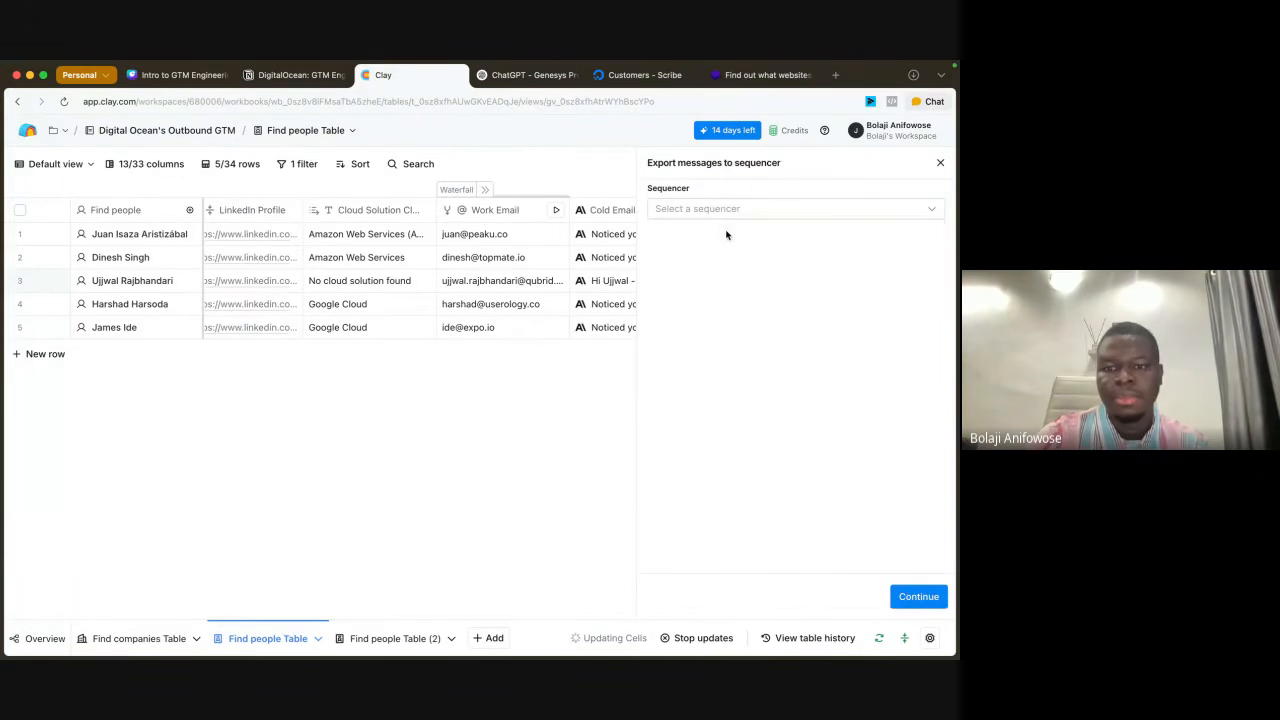
click(731, 214)
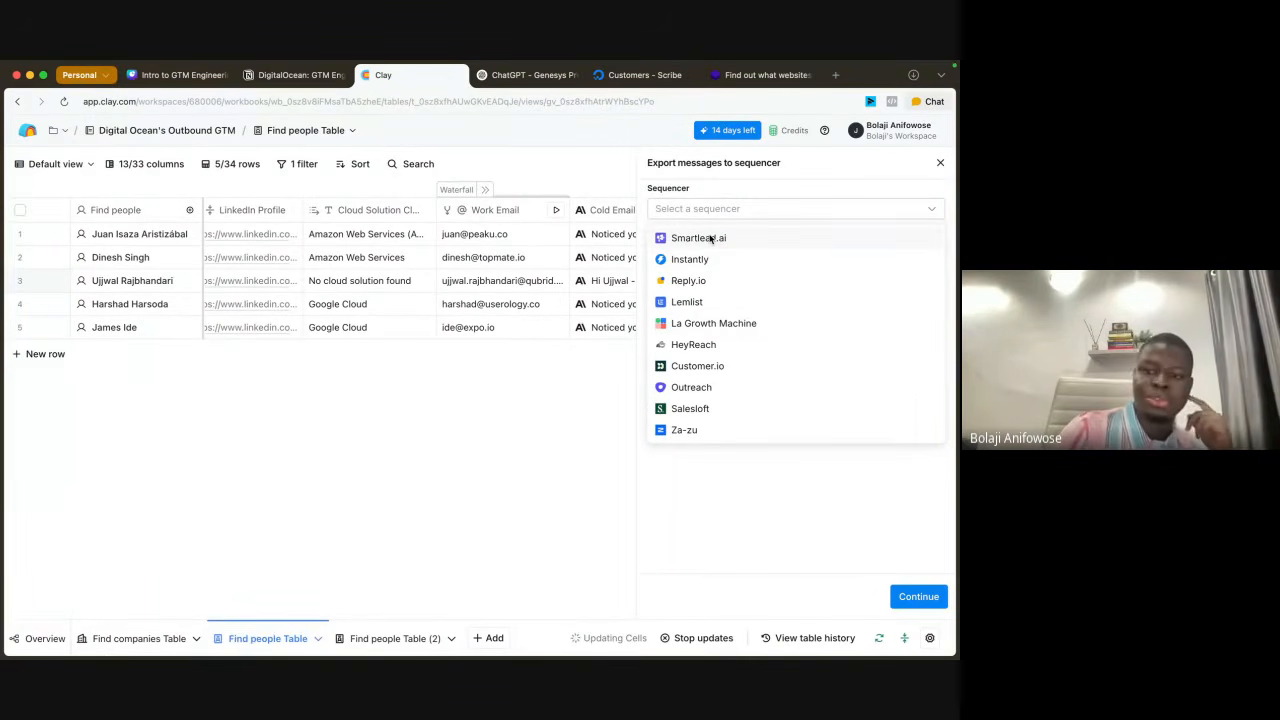
click(823, 497)
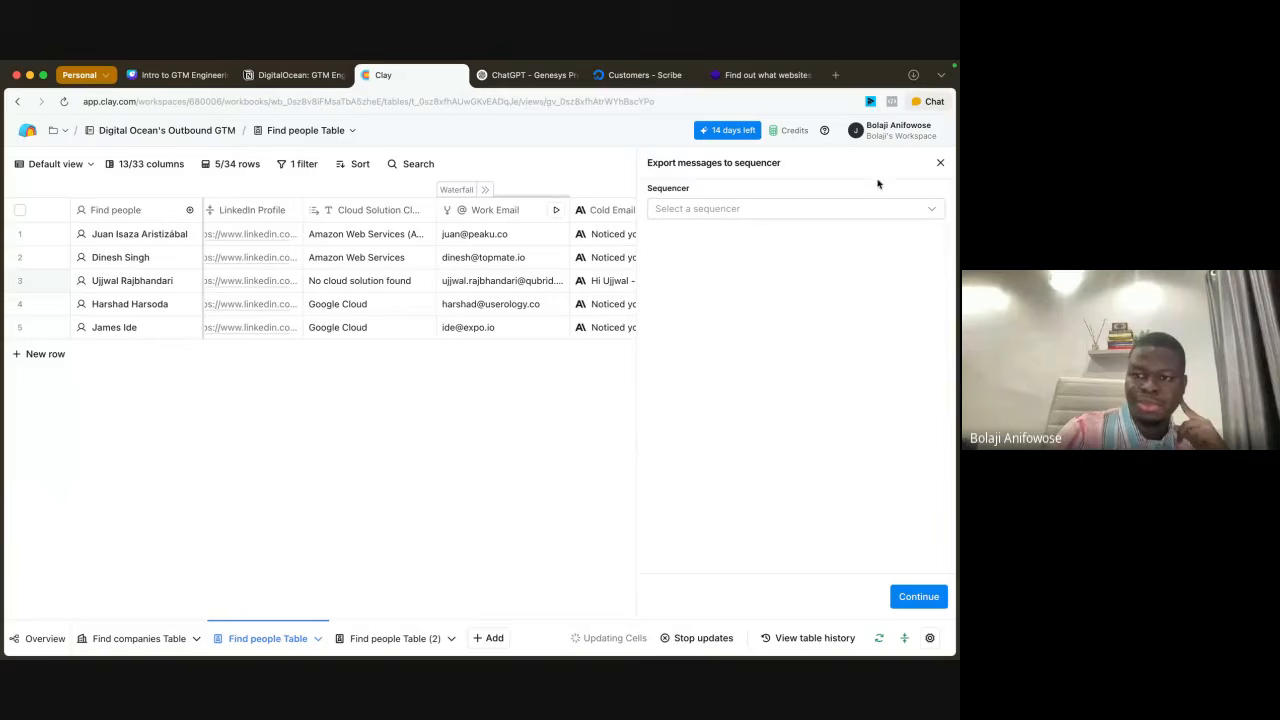
click(940, 162)
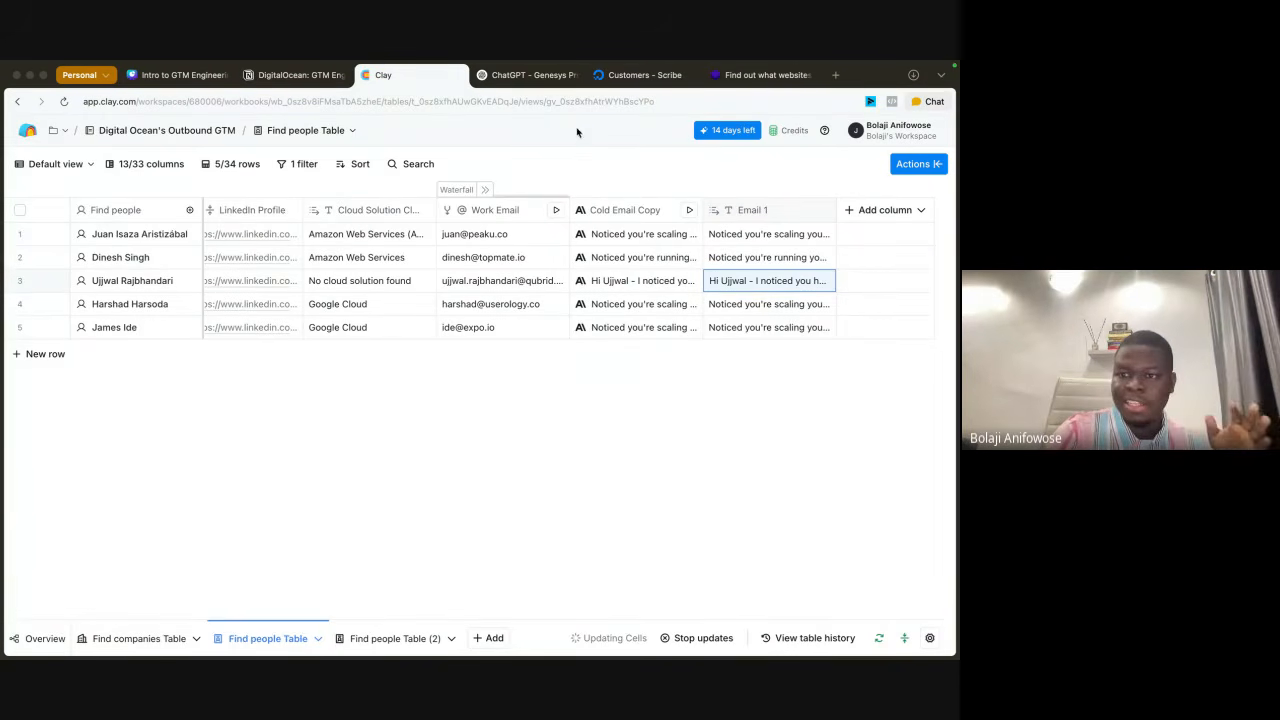
Step: Search the table's available actions for "web" and clear the search
click(928, 171)
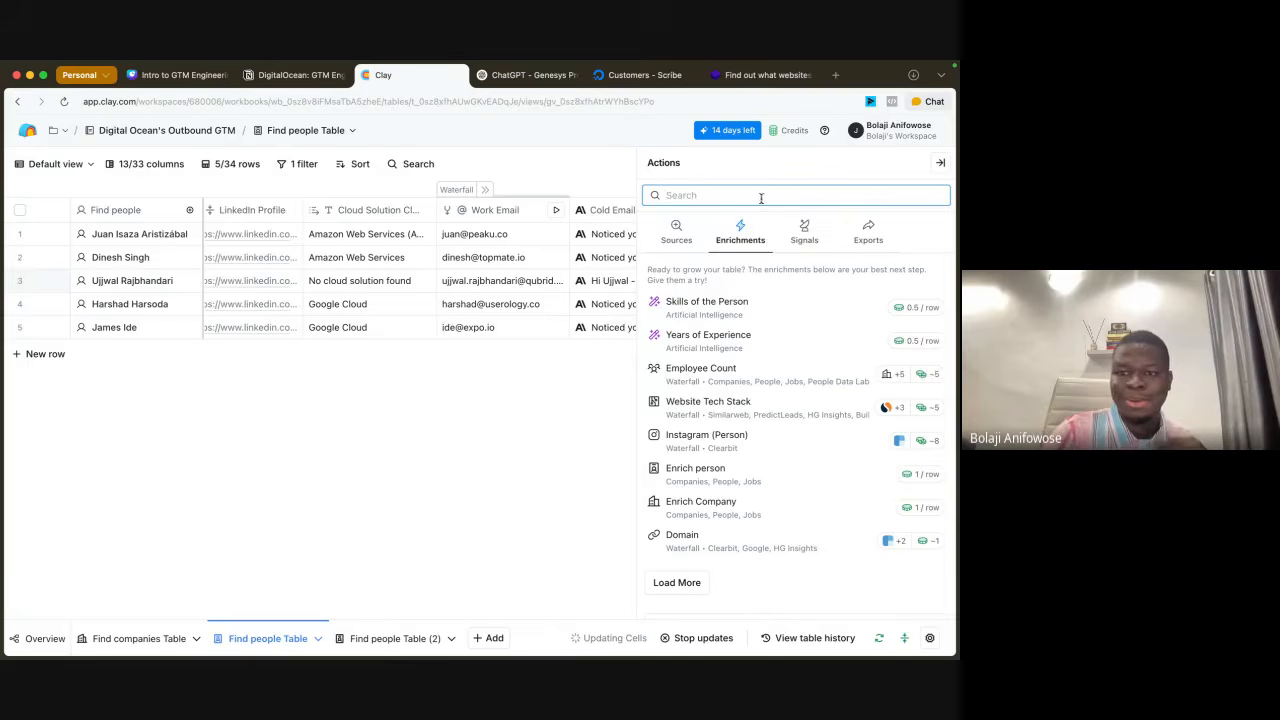
click(755, 196)
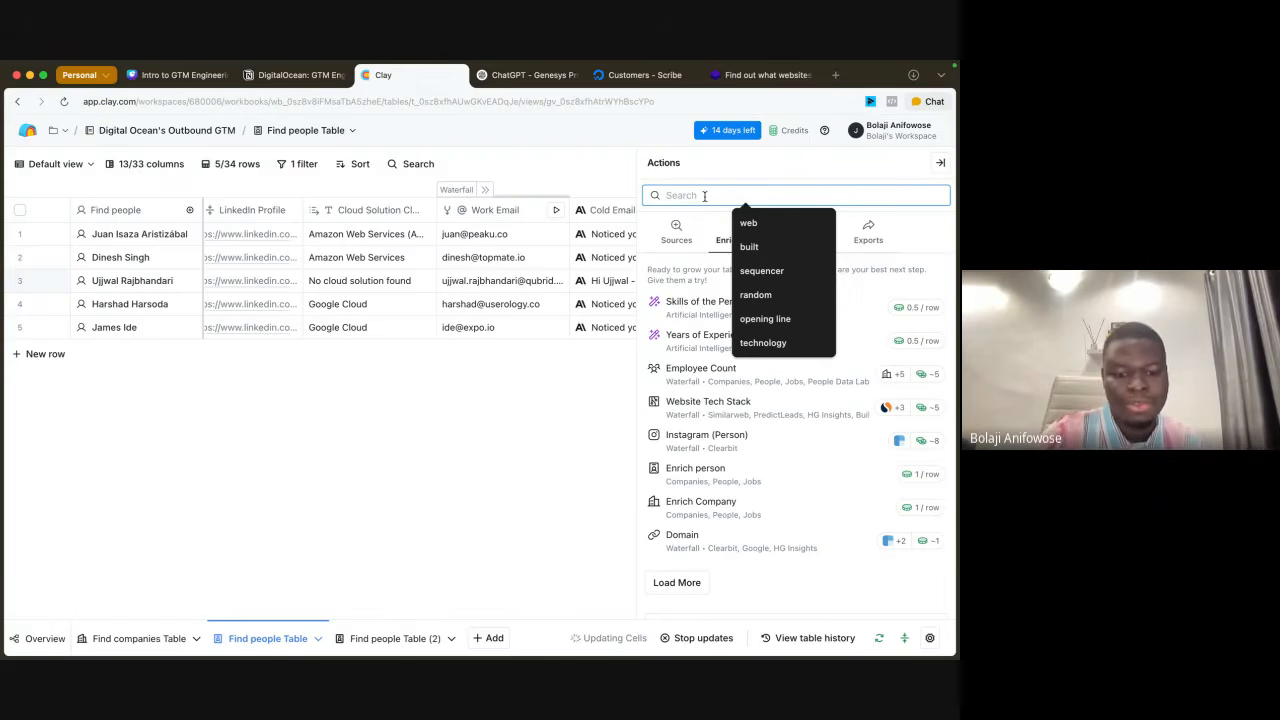
text(web)
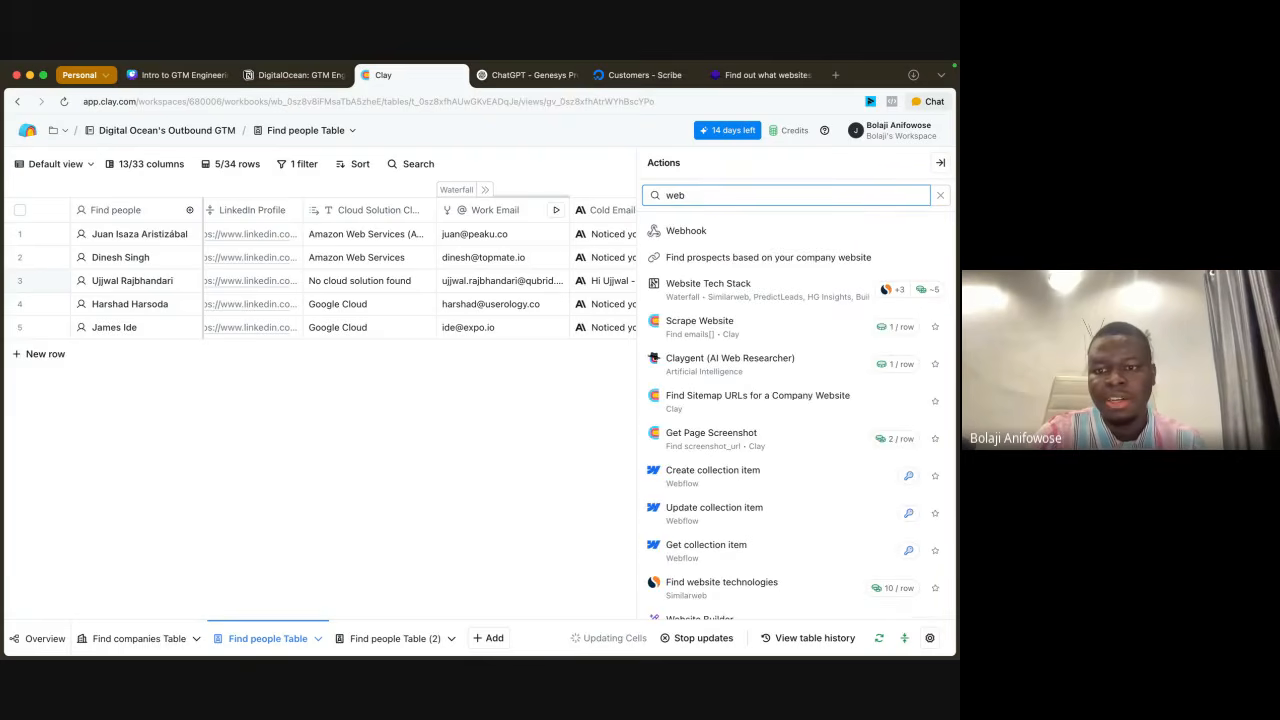
key(BackSpace)
key(BackSpace)
key(BackSpace)
Step: Search the actions for "https", review the HTTP API action's account and column mapping settings, and close it without saving
text(ht)
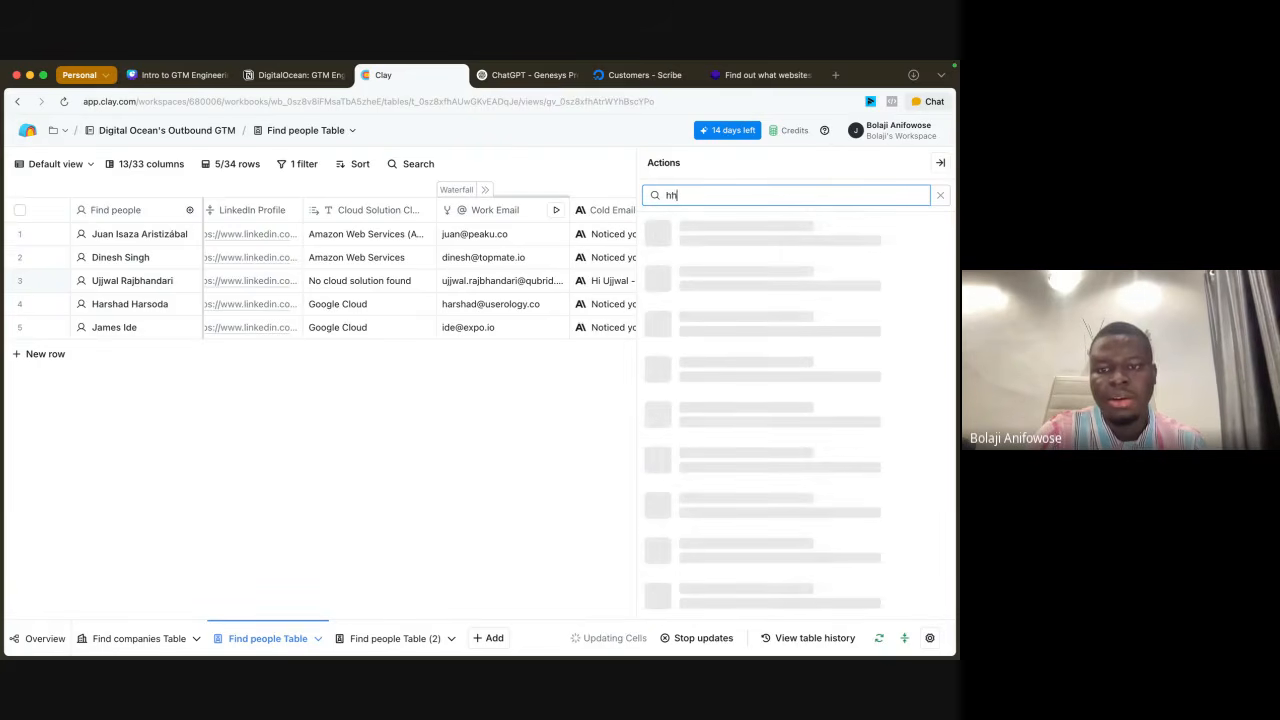
text(tps)
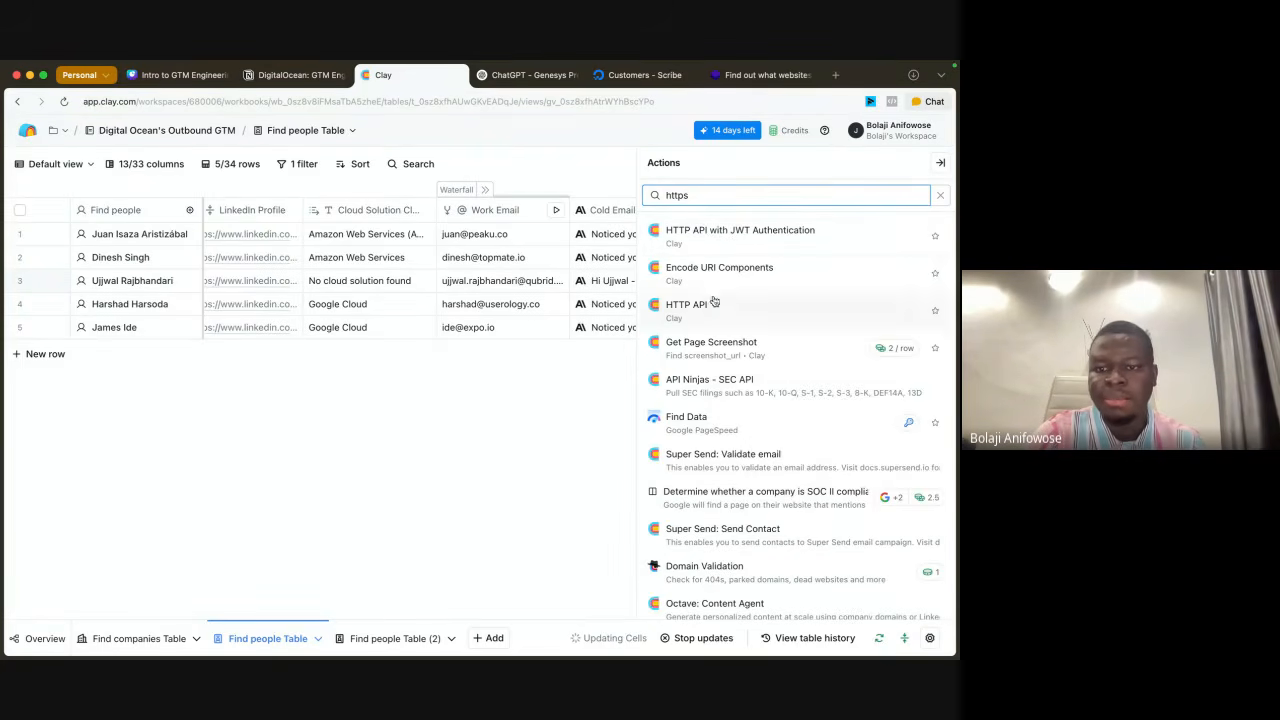
click(690, 304)
scroll(768, 537, down, 1)
scroll(768, 537, down, 2)
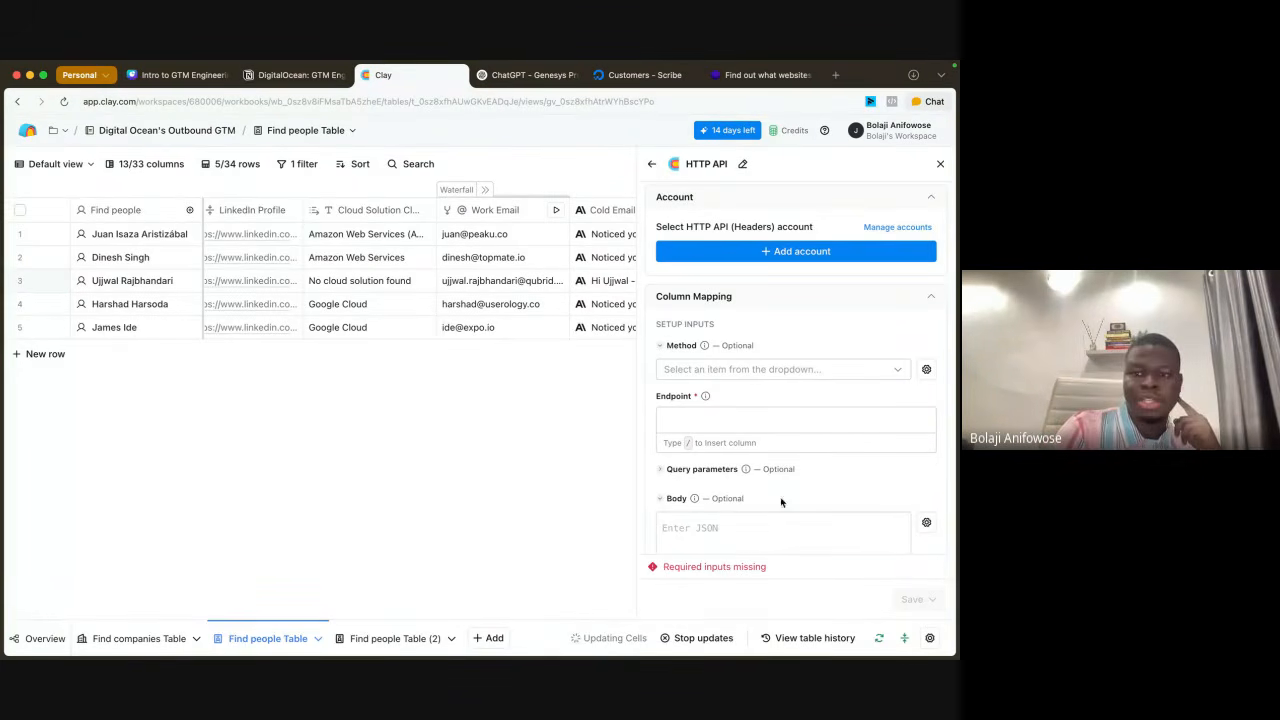
scroll(796, 409, up, 3)
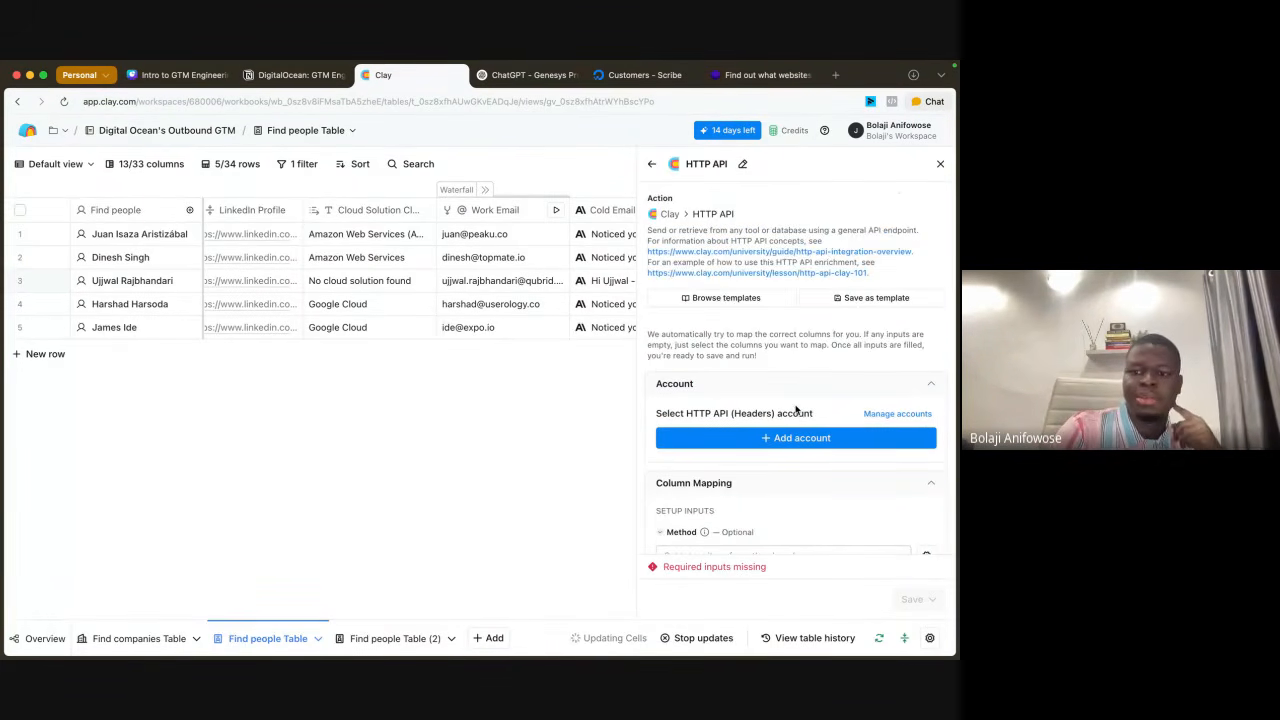
click(939, 164)
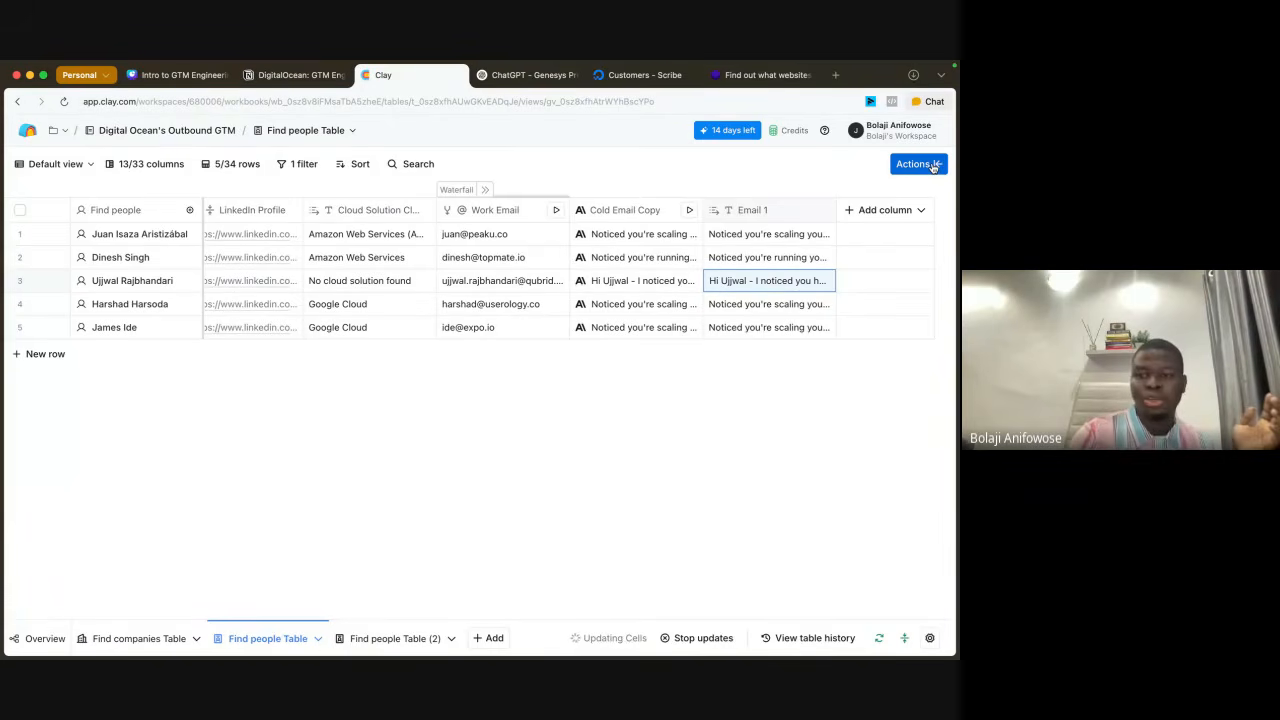
Step: Reread the first row's full Email 1, and look over the prospect columns from Company Table Data through Email 1
click(805, 236)
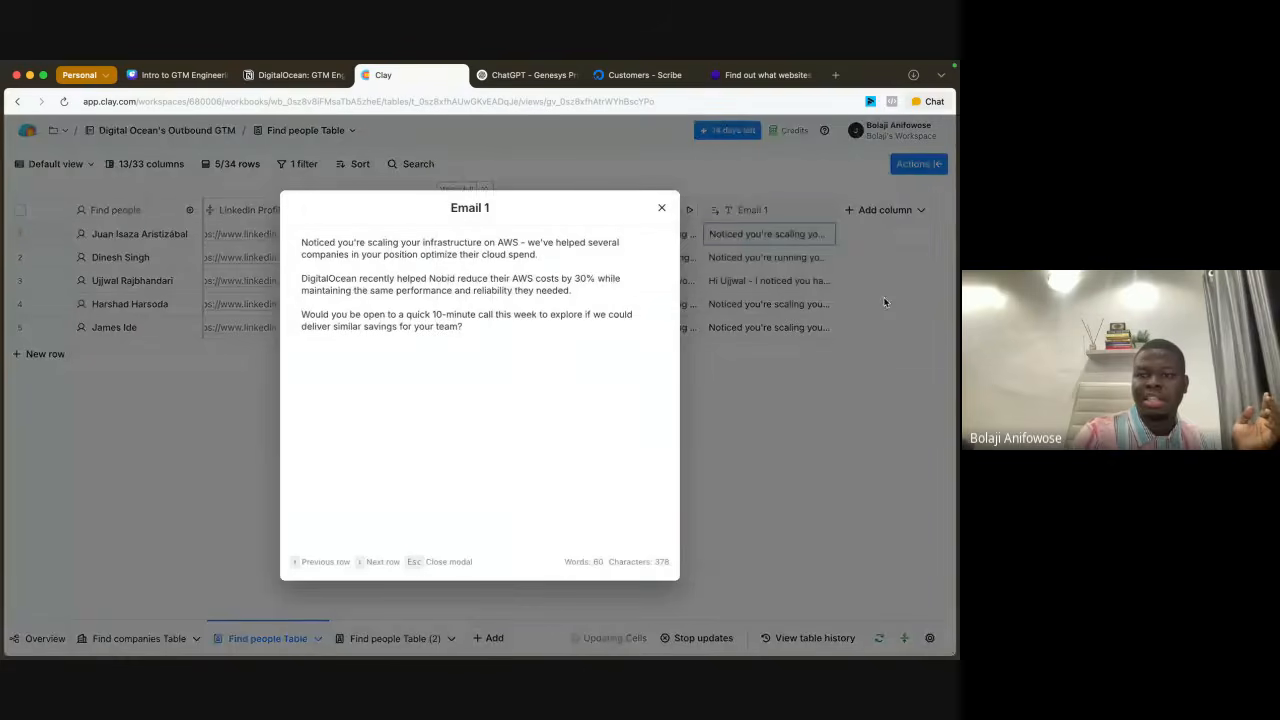
click(876, 300)
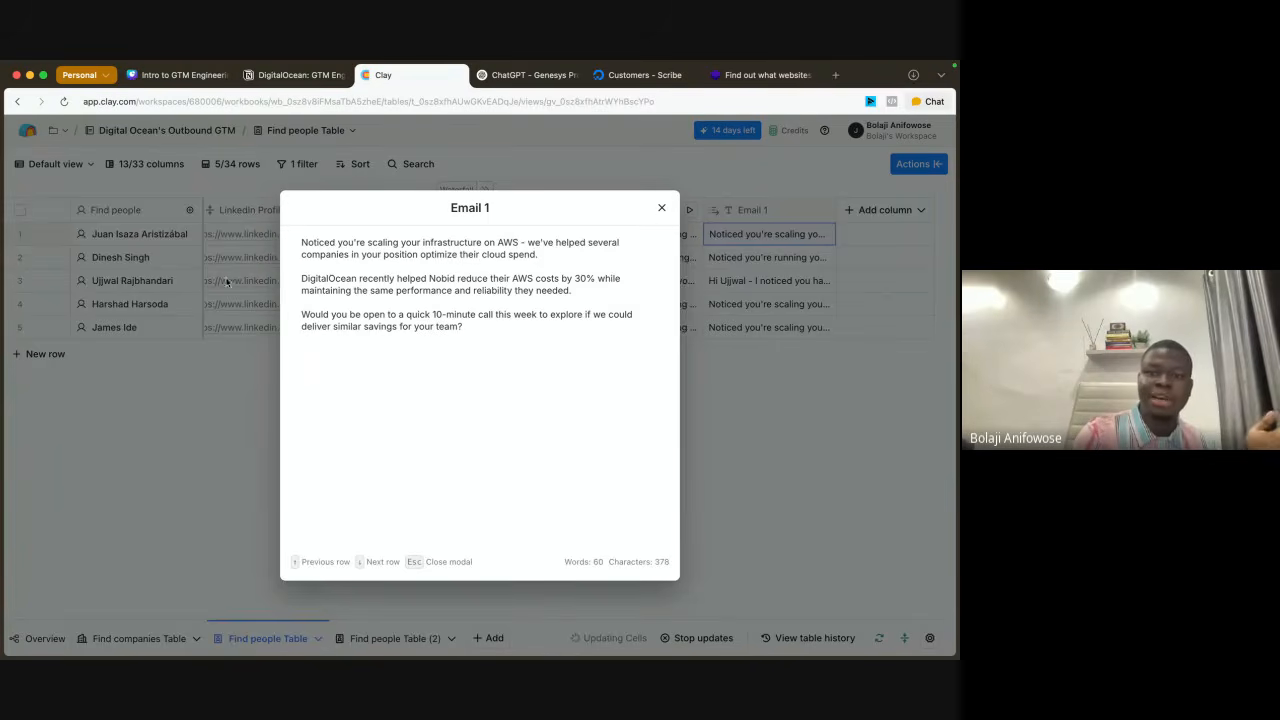
click(661, 207)
scroll(443, 271, left, 15)
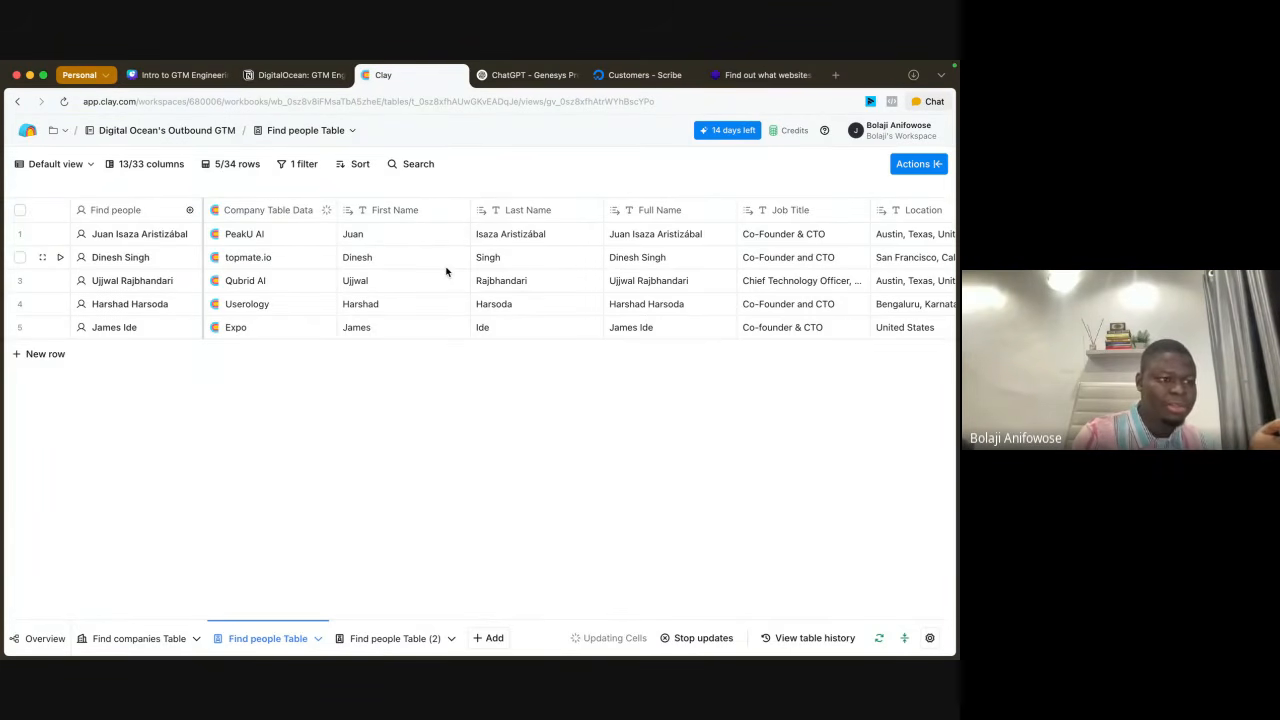
scroll(446, 271, right, 5)
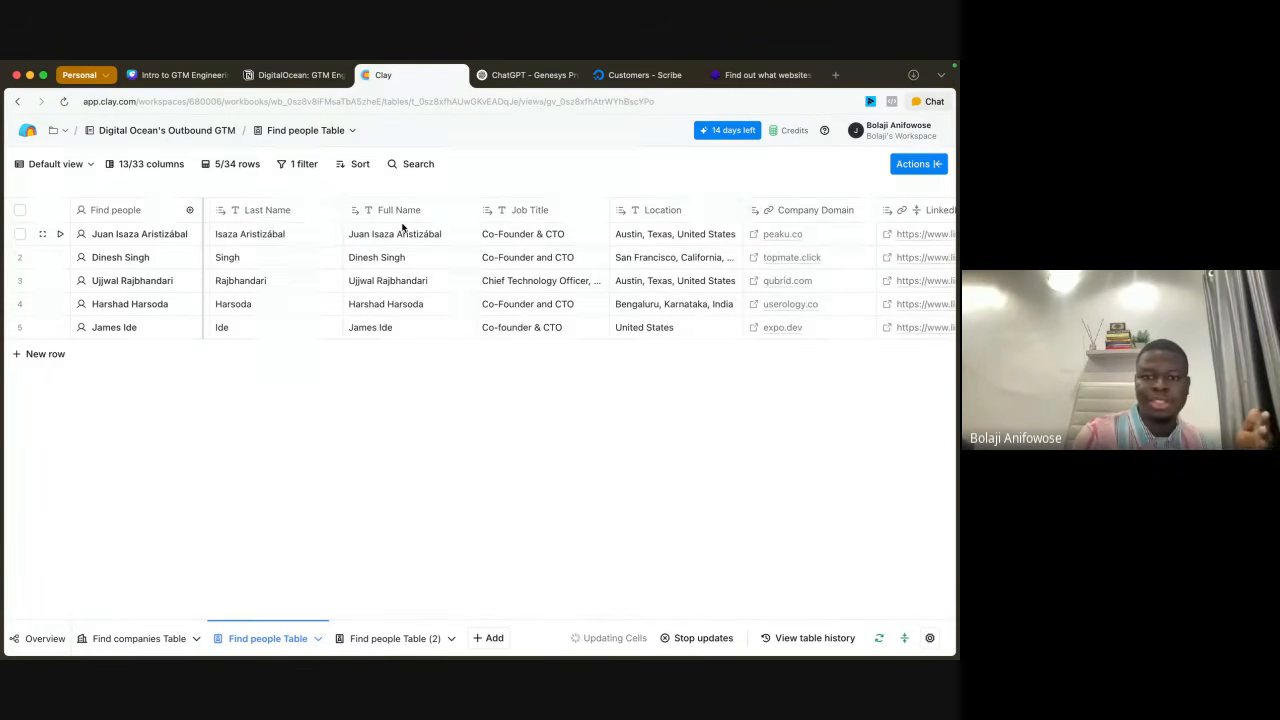
scroll(600, 257, right, 10)
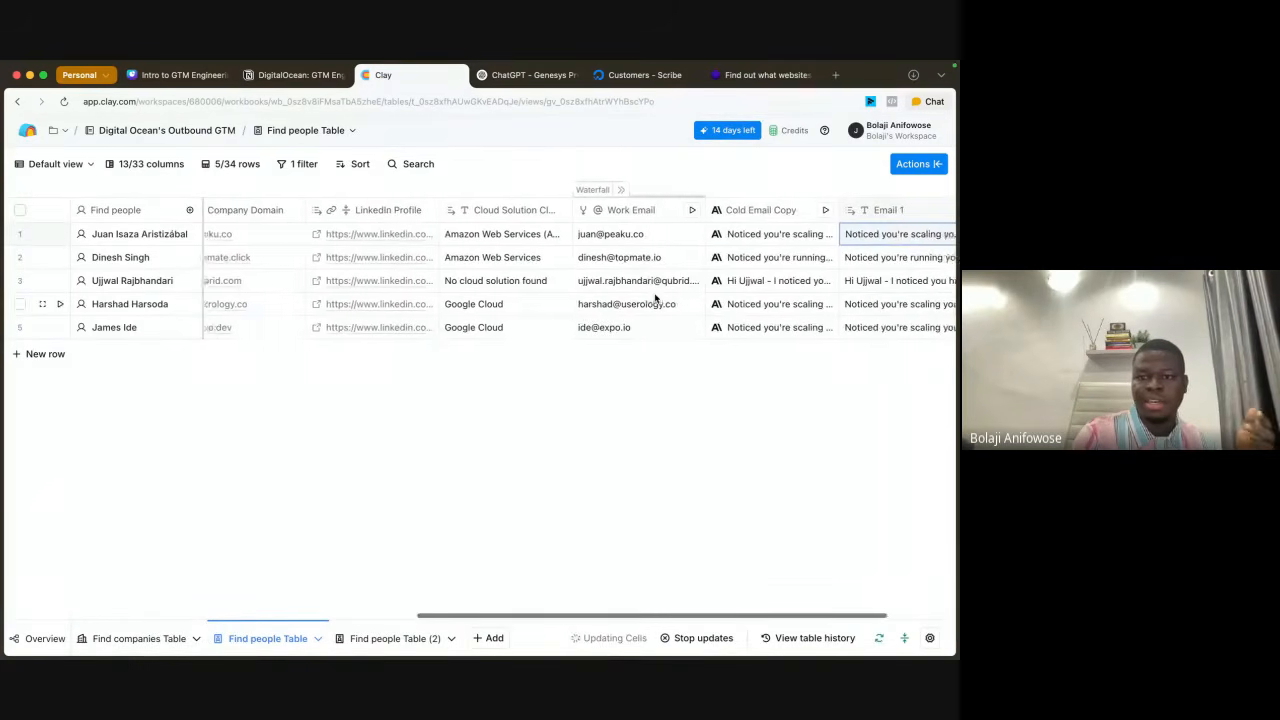
scroll(650, 290, right, 1)
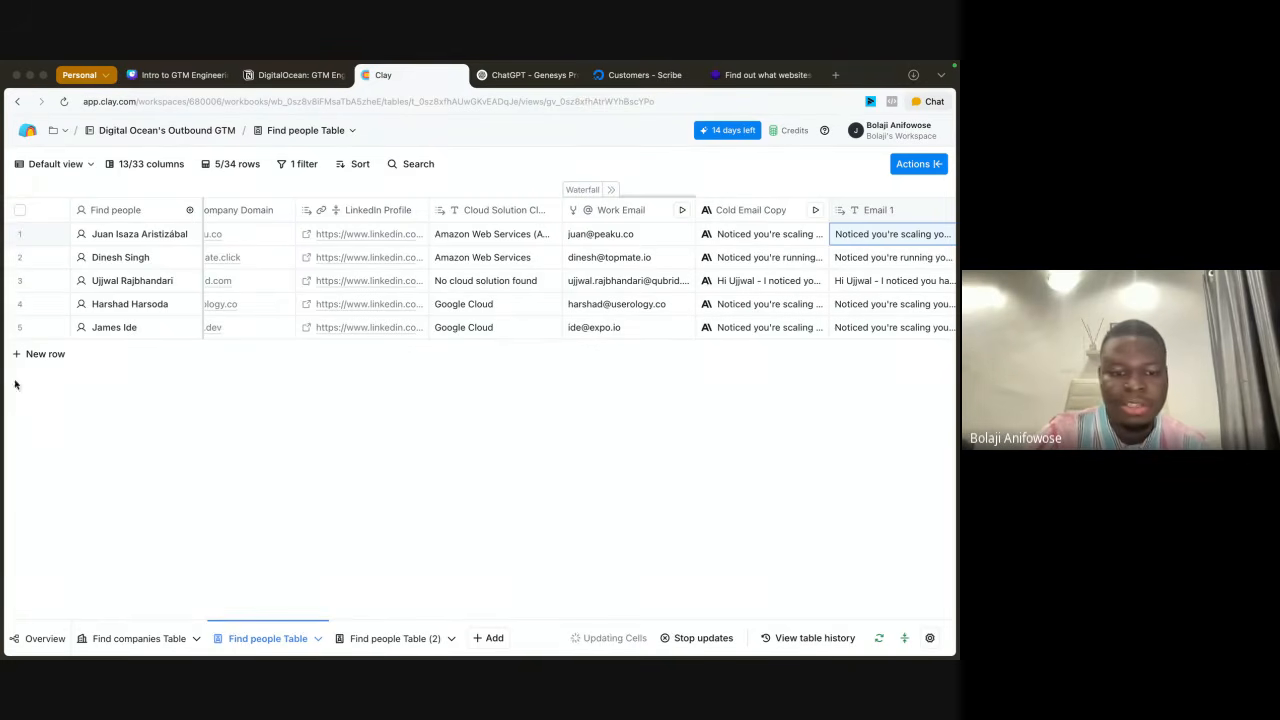
Step: Open the Digital Ocean's Outbound GTM workbook overview and review its table flow and the available sources and signals
click(166, 131)
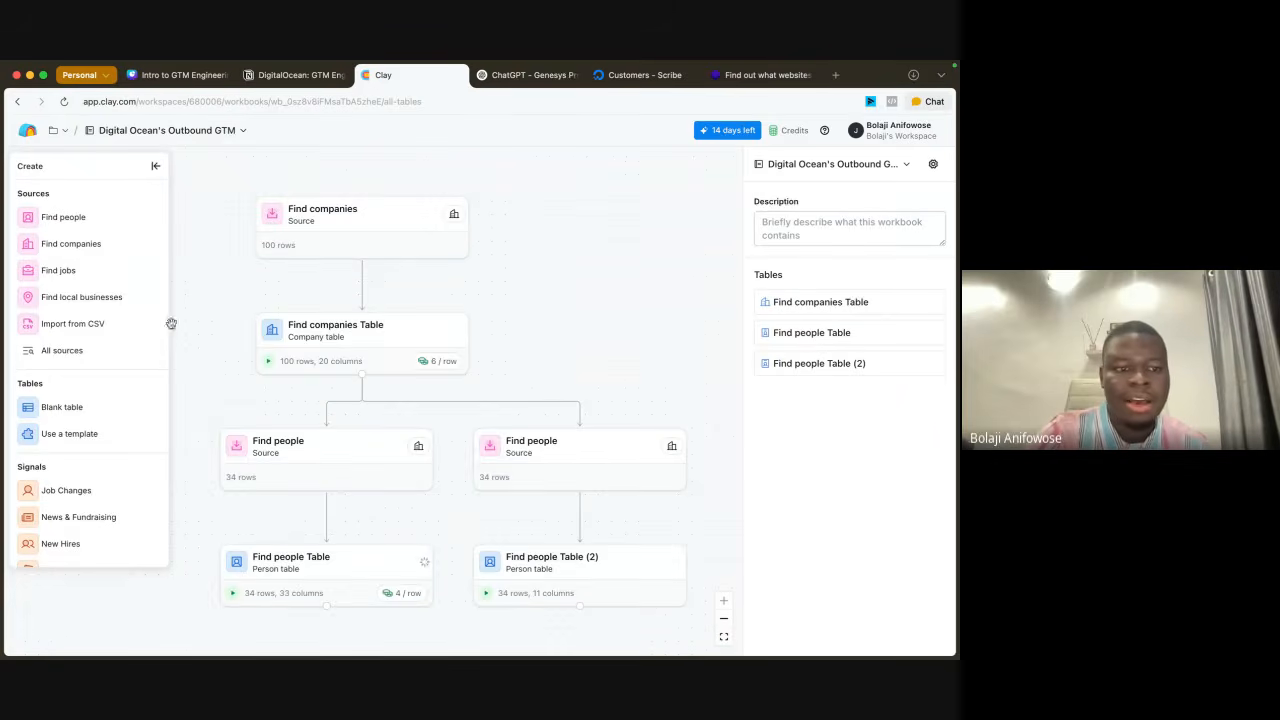
scroll(102, 470, down, 2)
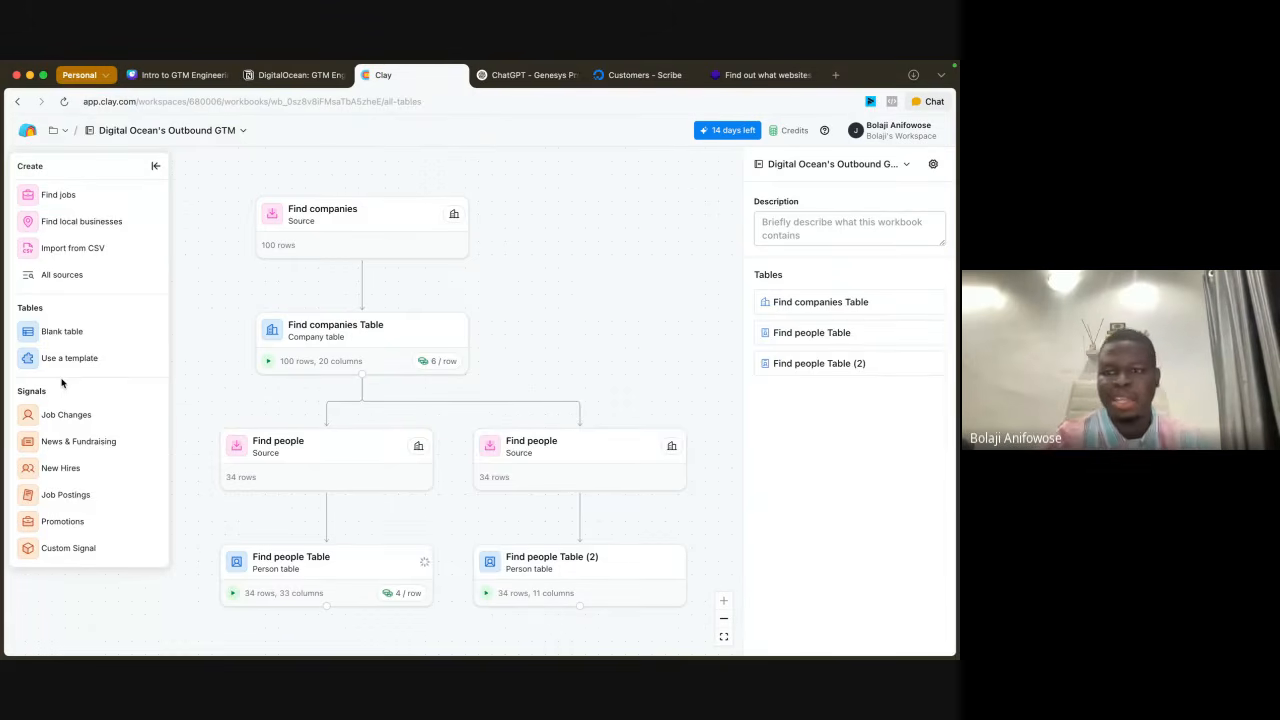
Step: Open clay.com in a new browser tab and look through the homepage's data, workflow and intent signal sections
click(838, 80)
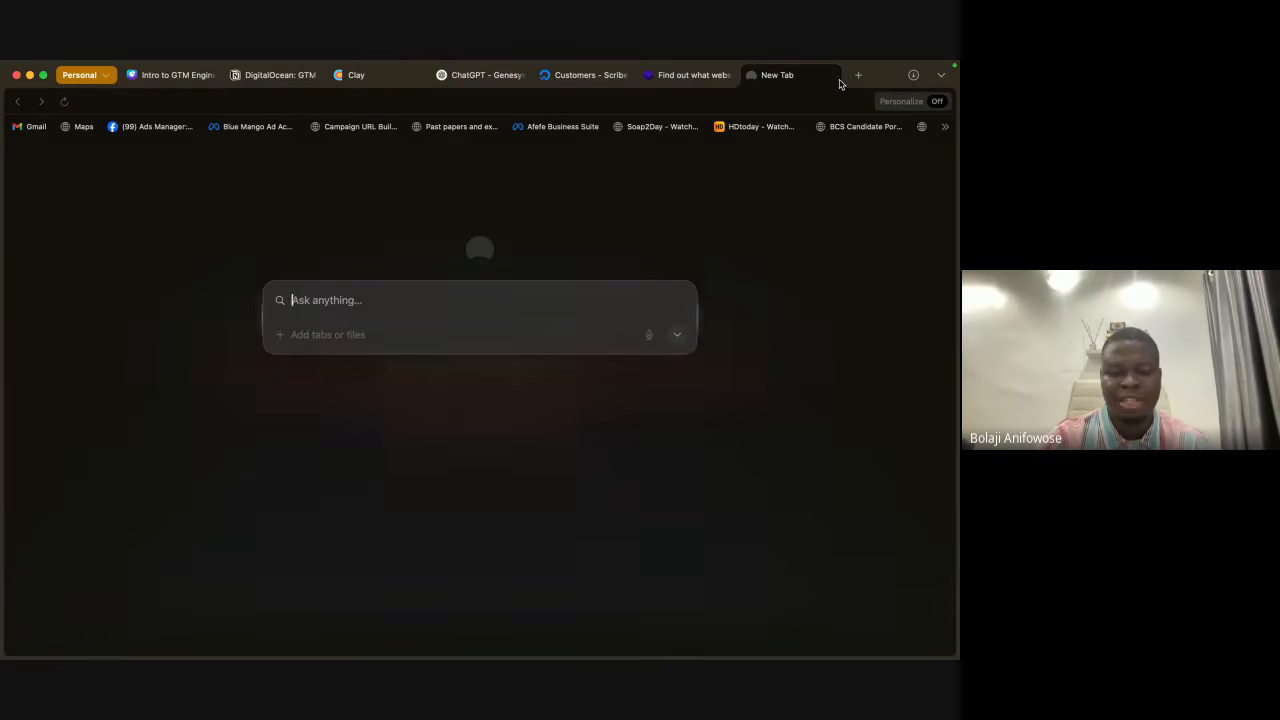
text(clay)
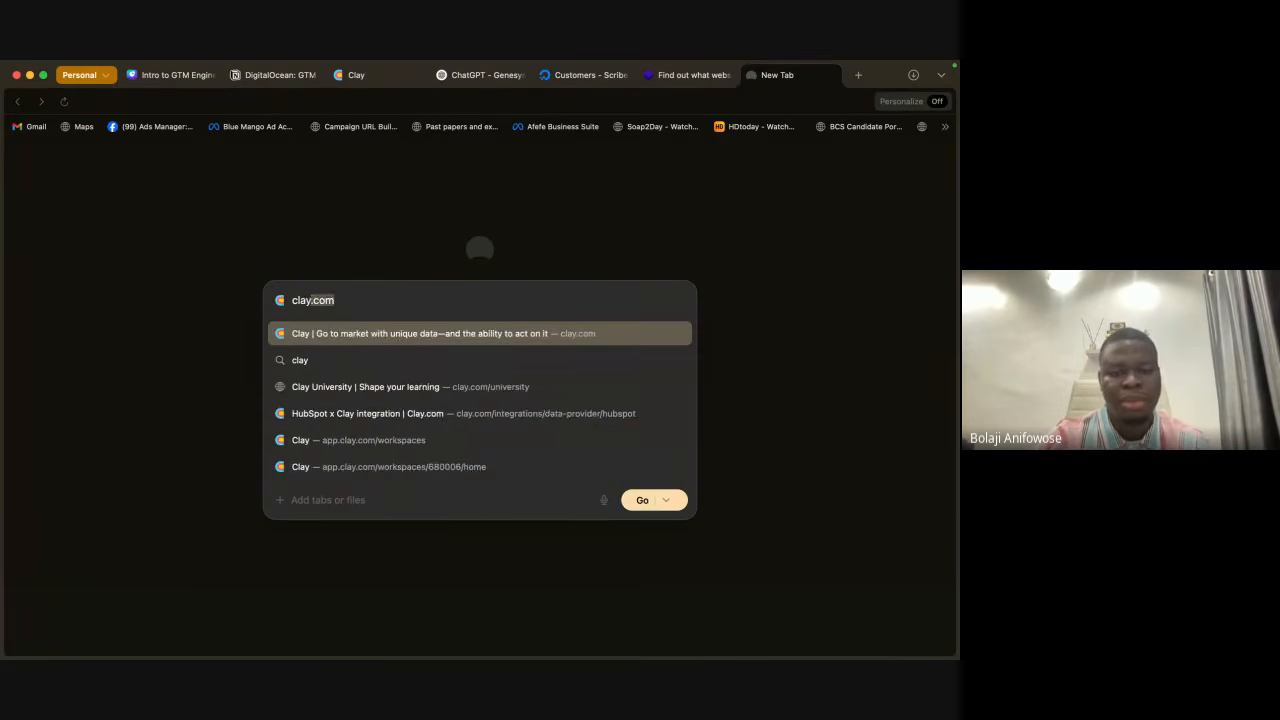
key(Return)
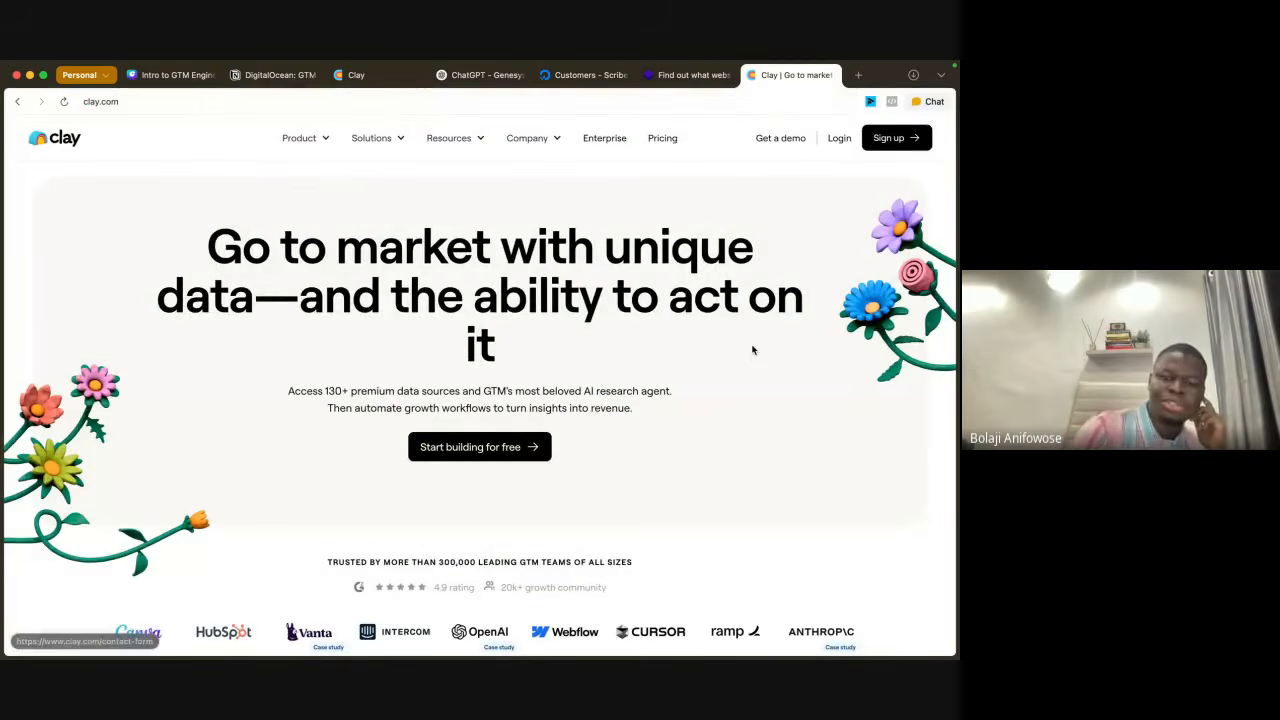
scroll(753, 350, down, 5)
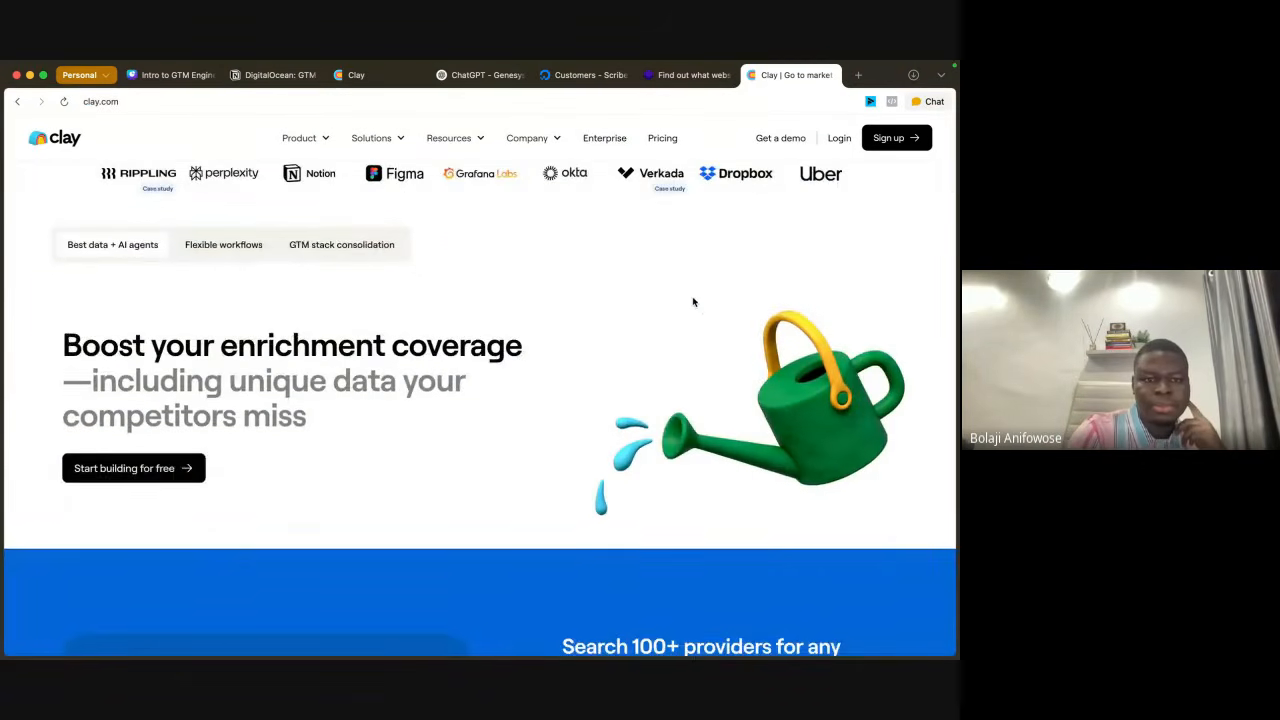
scroll(702, 501, down, 15)
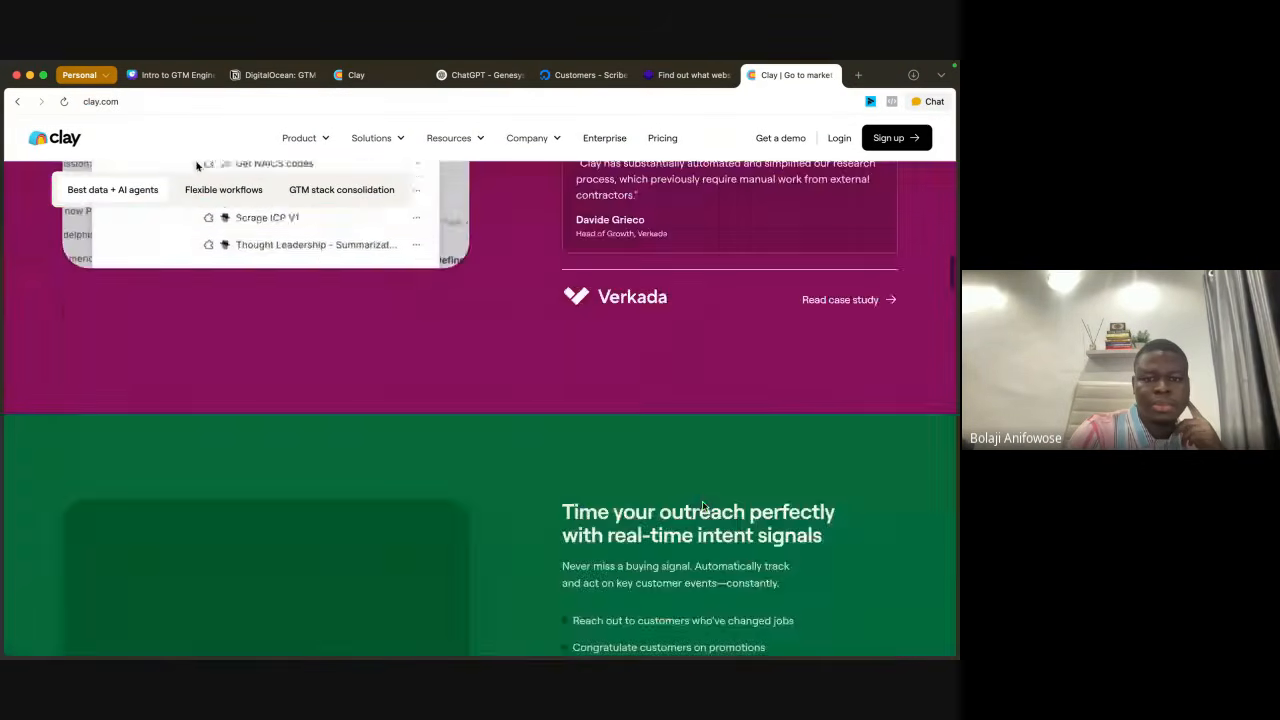
scroll(614, 437, down, 5)
Step: Open Clay's Automated inbound product page and review its lead form connections and CRM enrichment flow
mouse_move(333, 140)
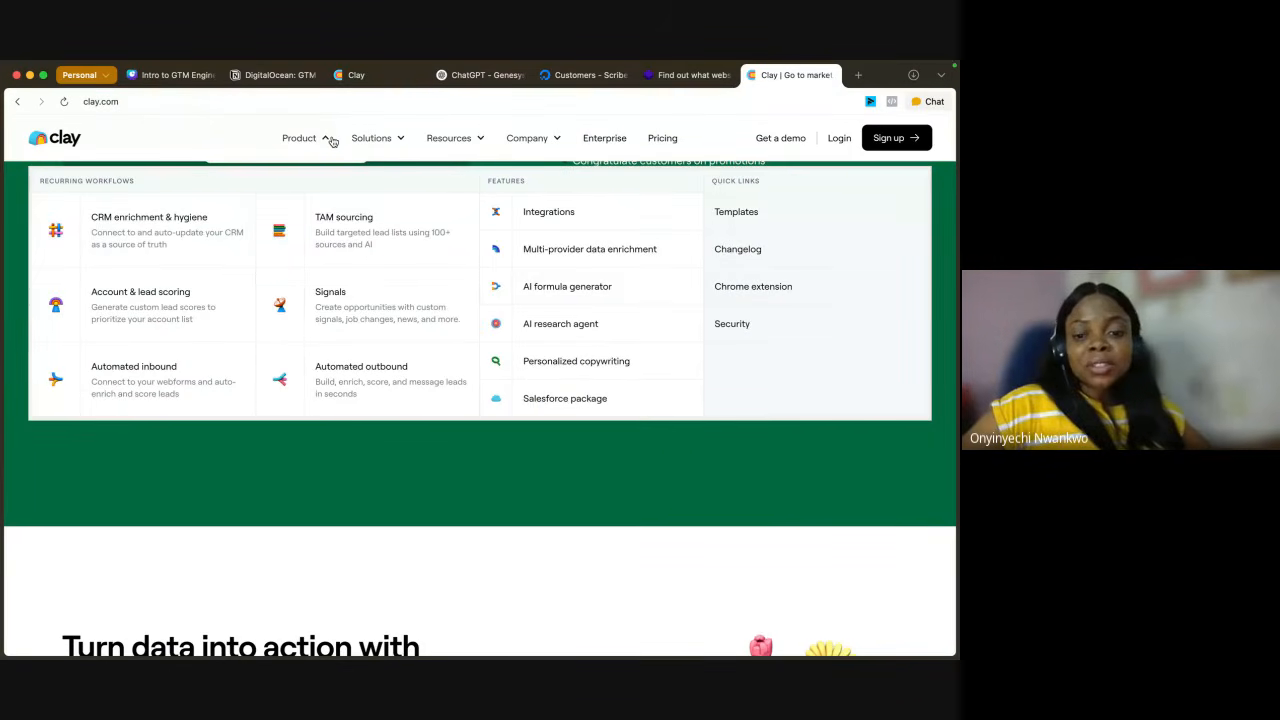
click(192, 386)
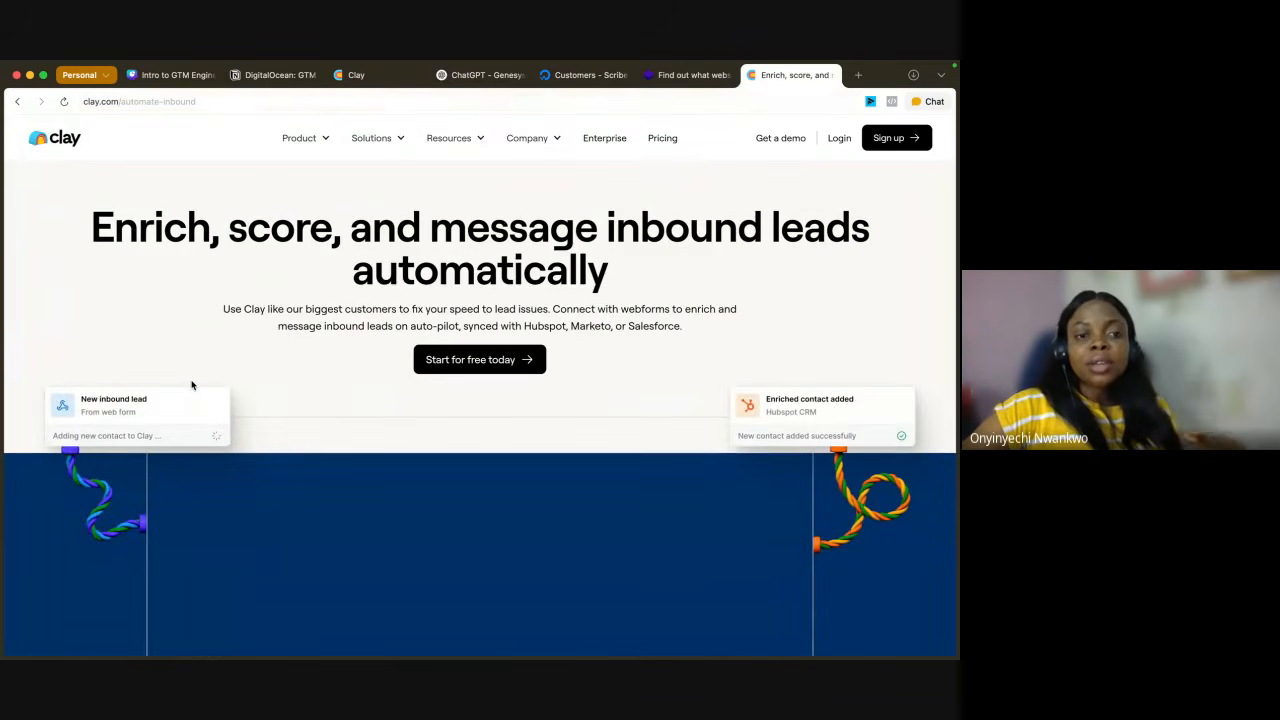
scroll(273, 380, down, 15)
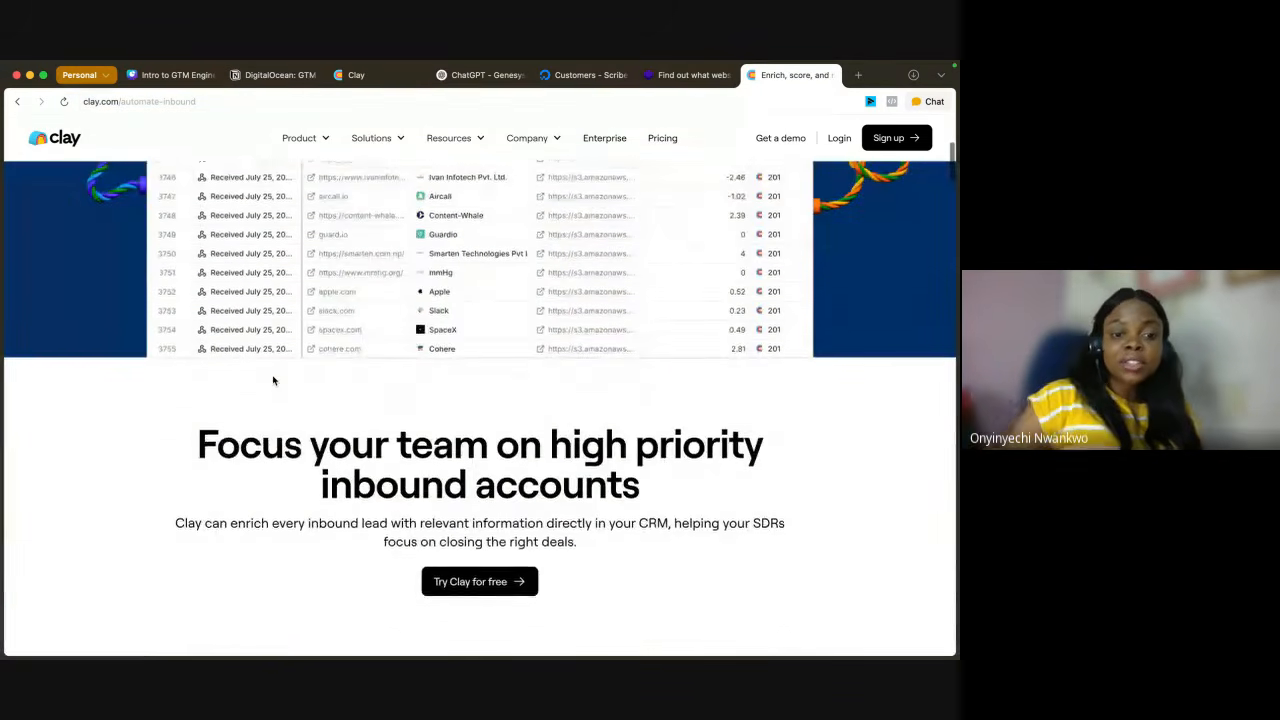
scroll(273, 380, up, 10)
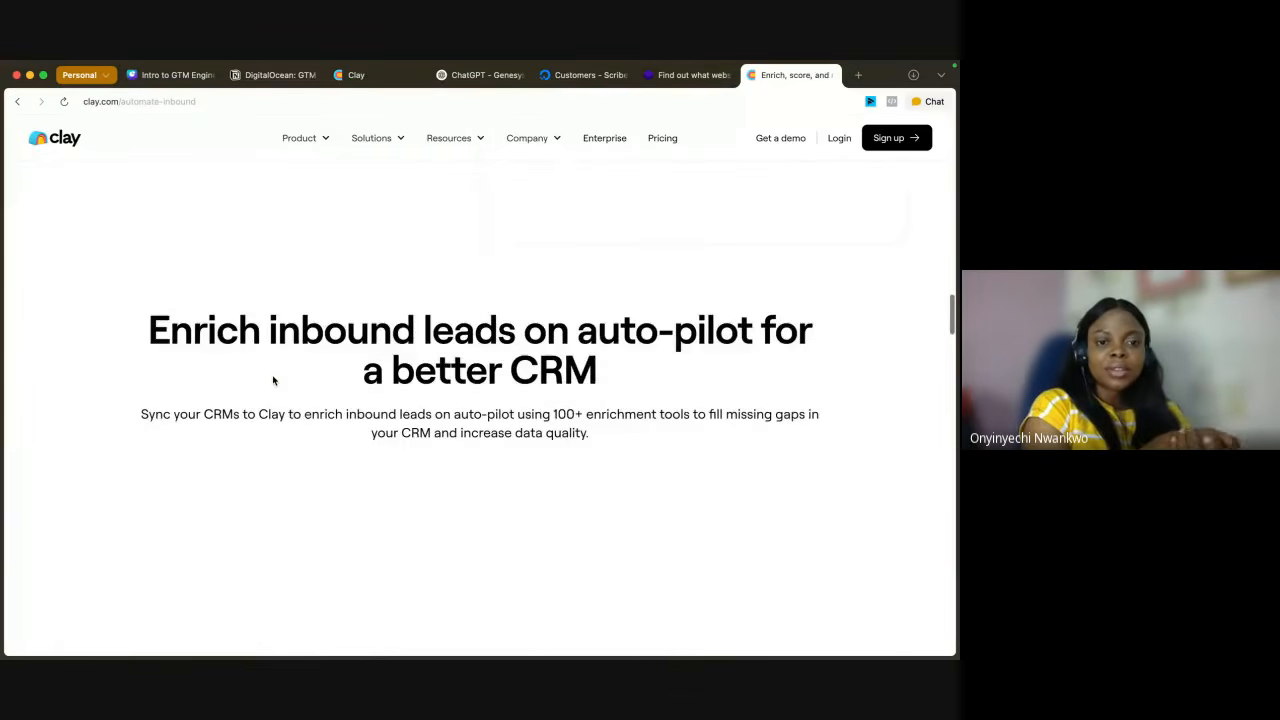
scroll(273, 380, up, 10)
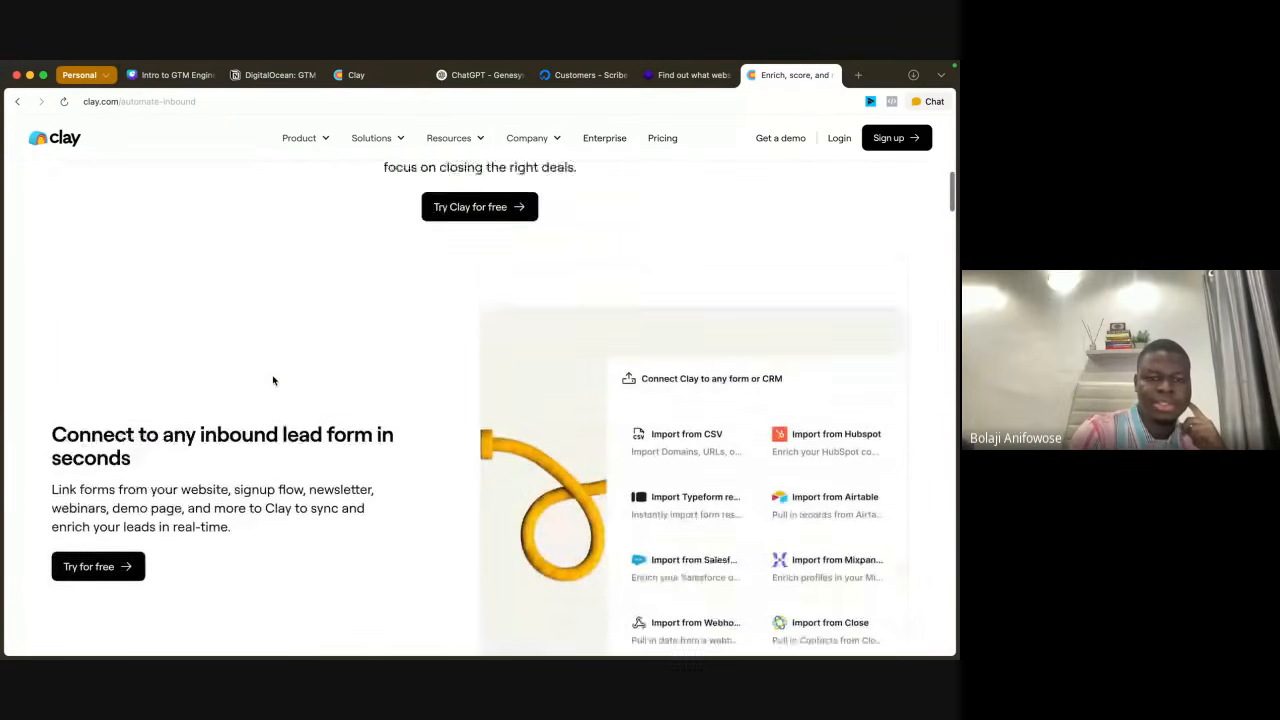
scroll(273, 380, down, 20)
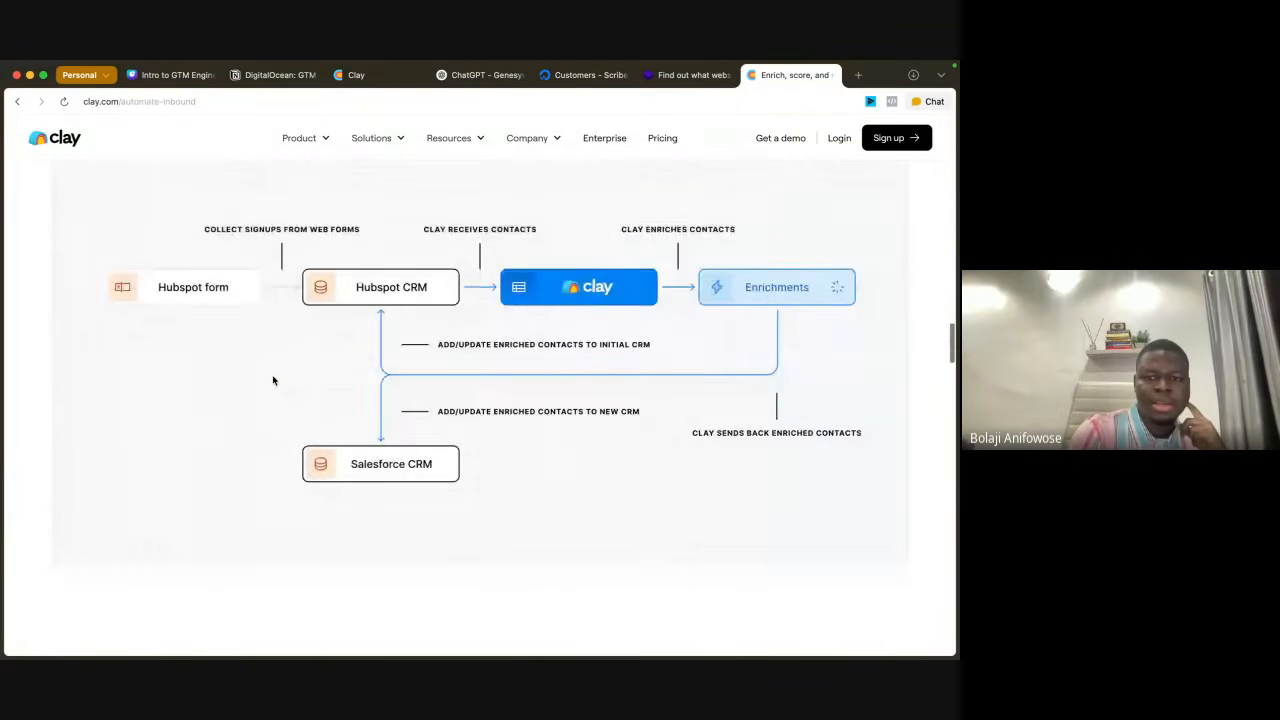
Step: Open Clay's free templates page from the website footer and browse the listed templates
scroll(435, 264, up, 4)
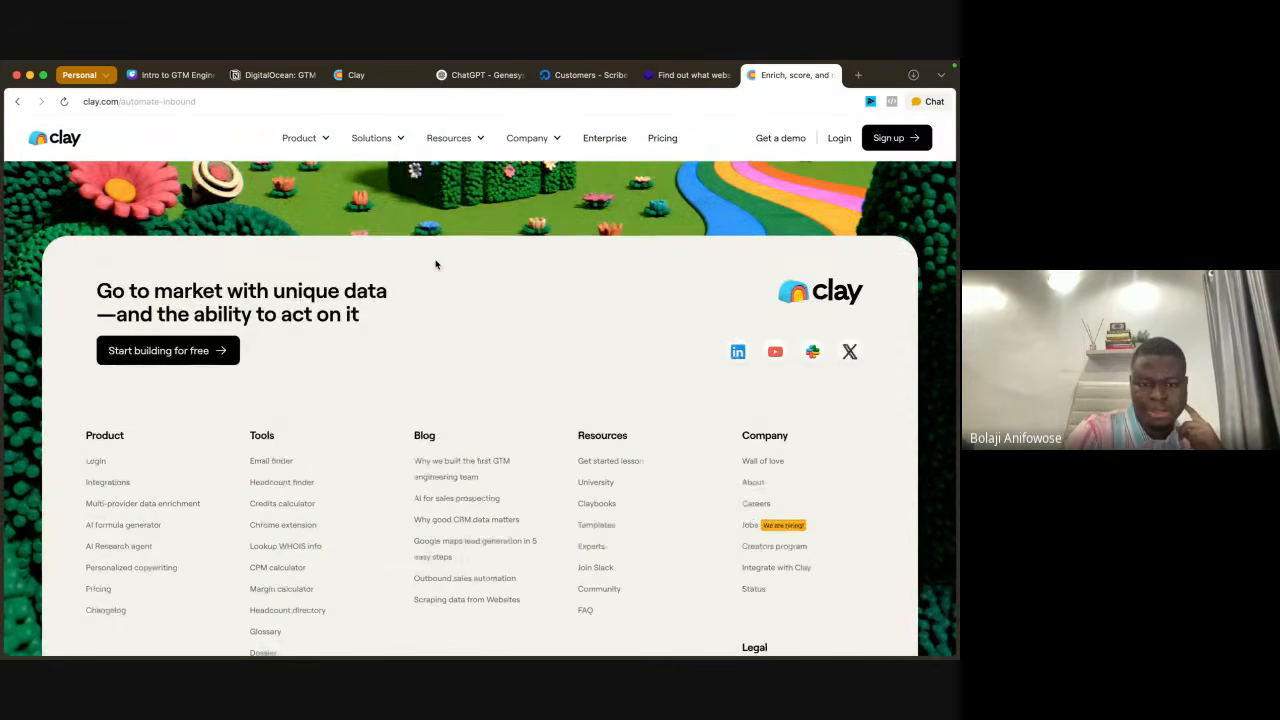
click(600, 527)
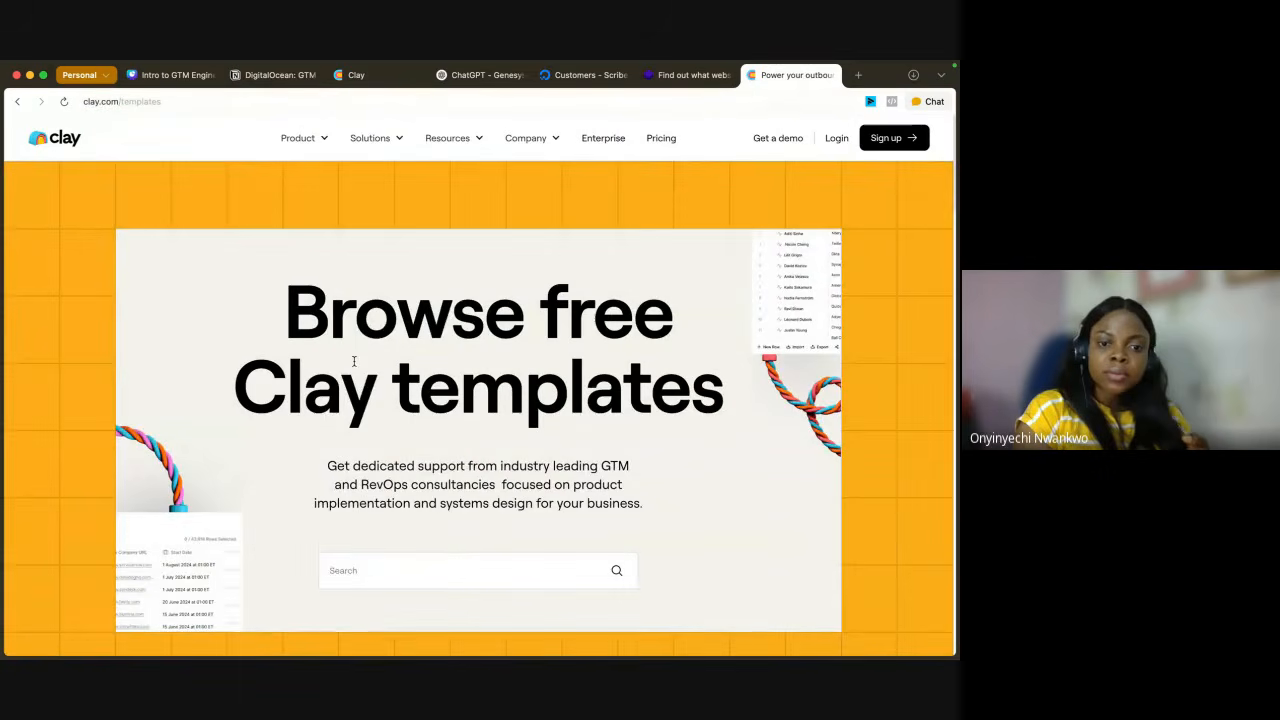
scroll(484, 357, down, 10)
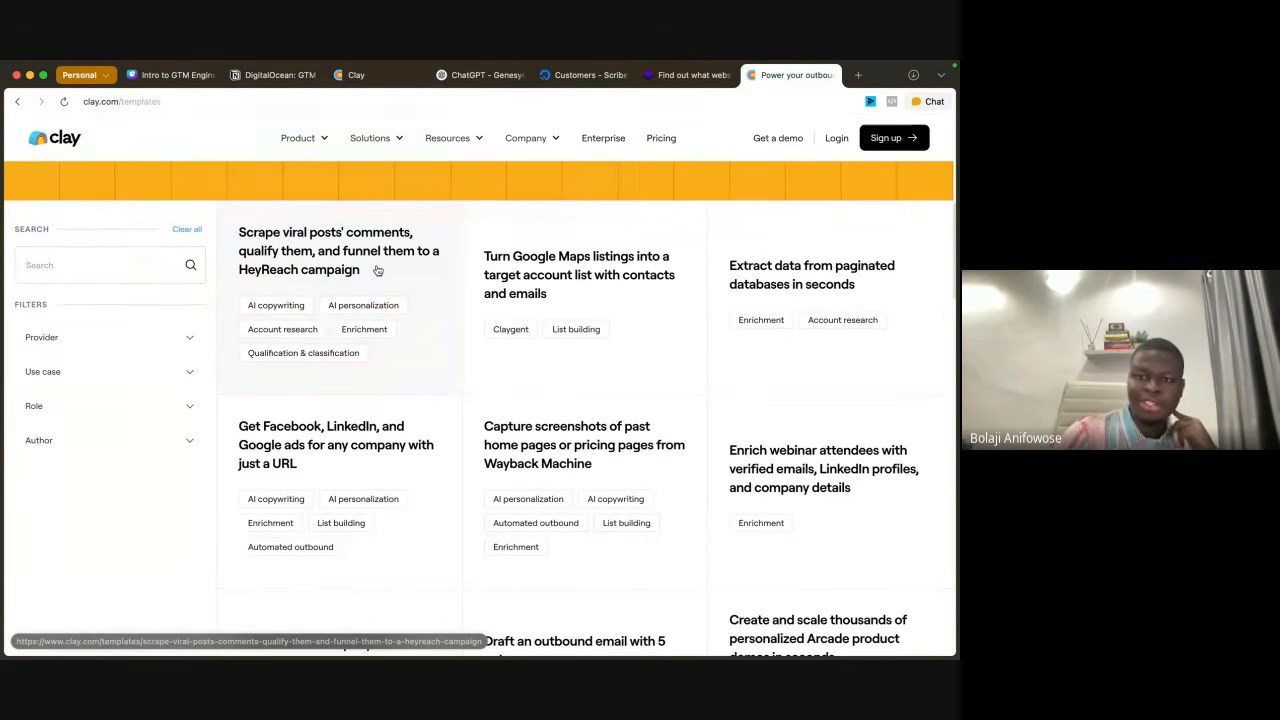
Step: Search the web for "phantom busteer" in a new tab and open the PhantomBuster website
click(858, 75)
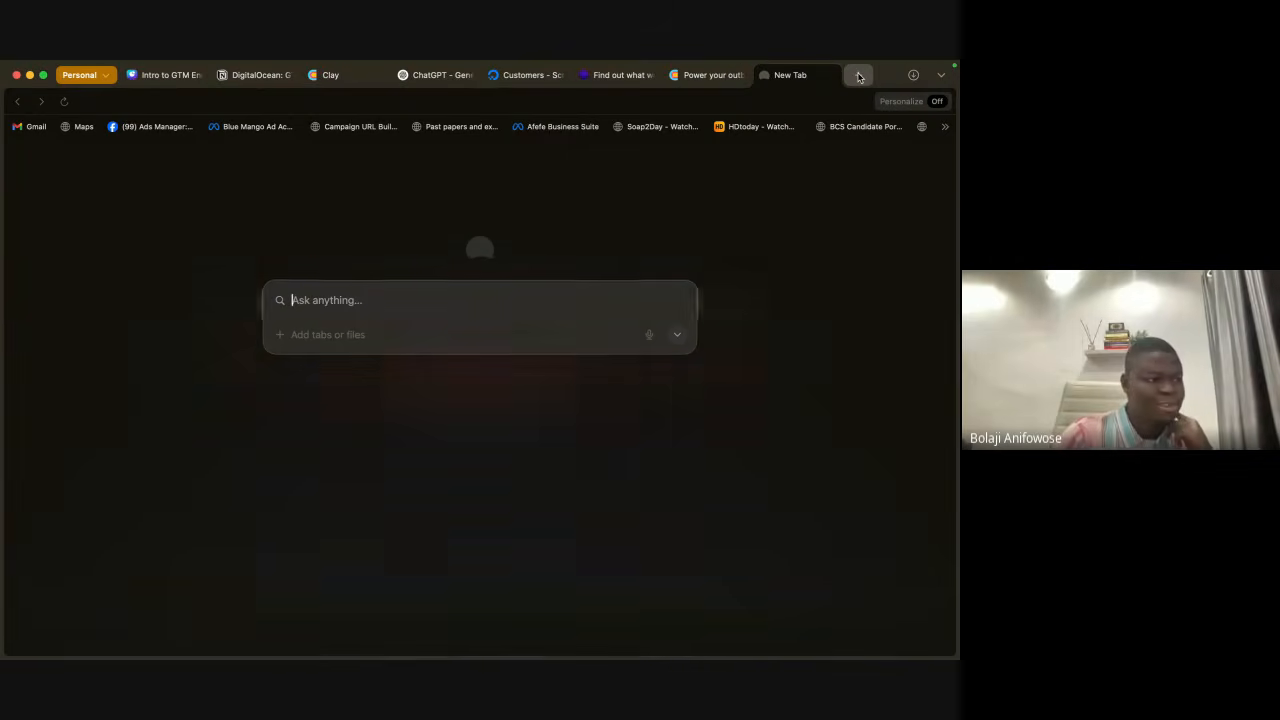
text(phanto)
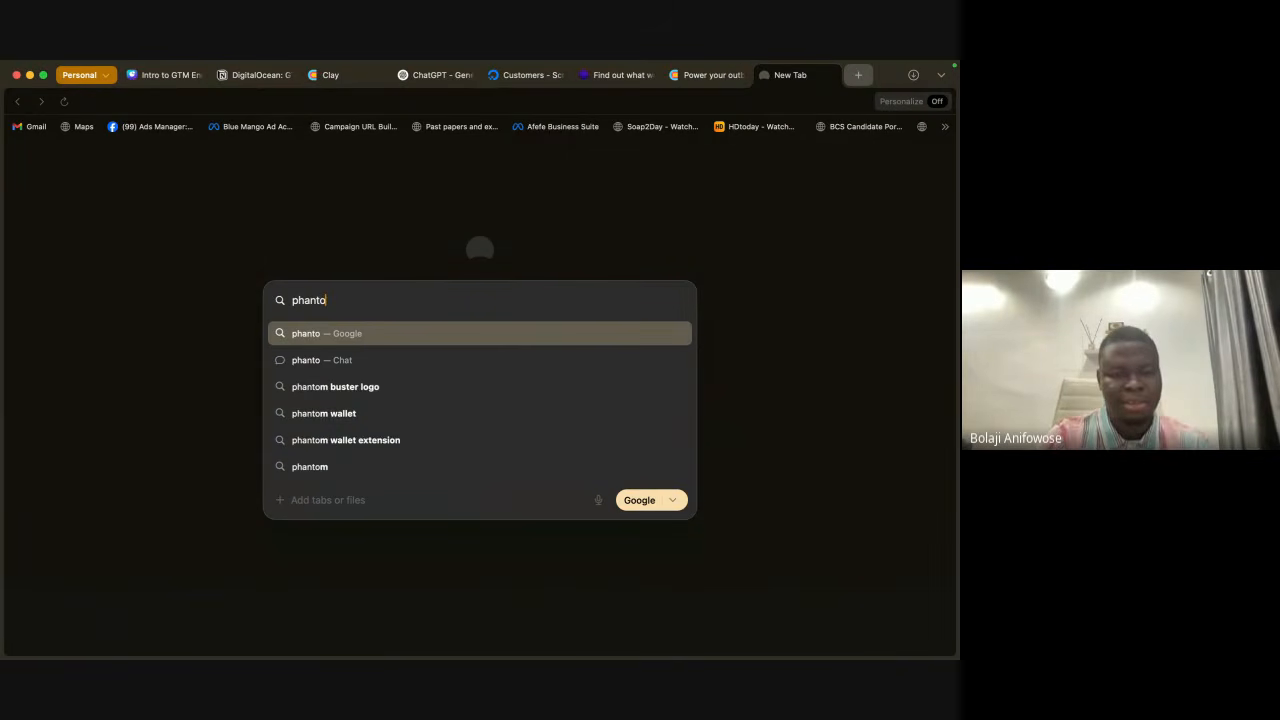
text(m busteer)
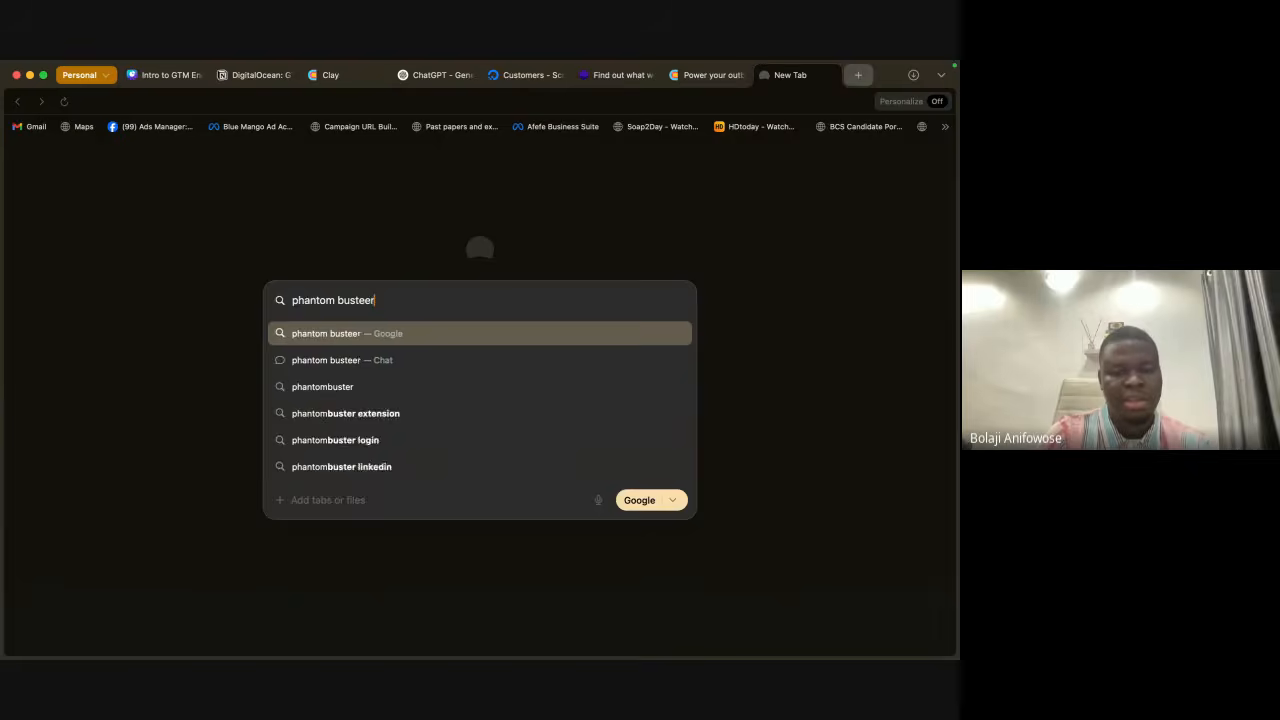
key(Return)
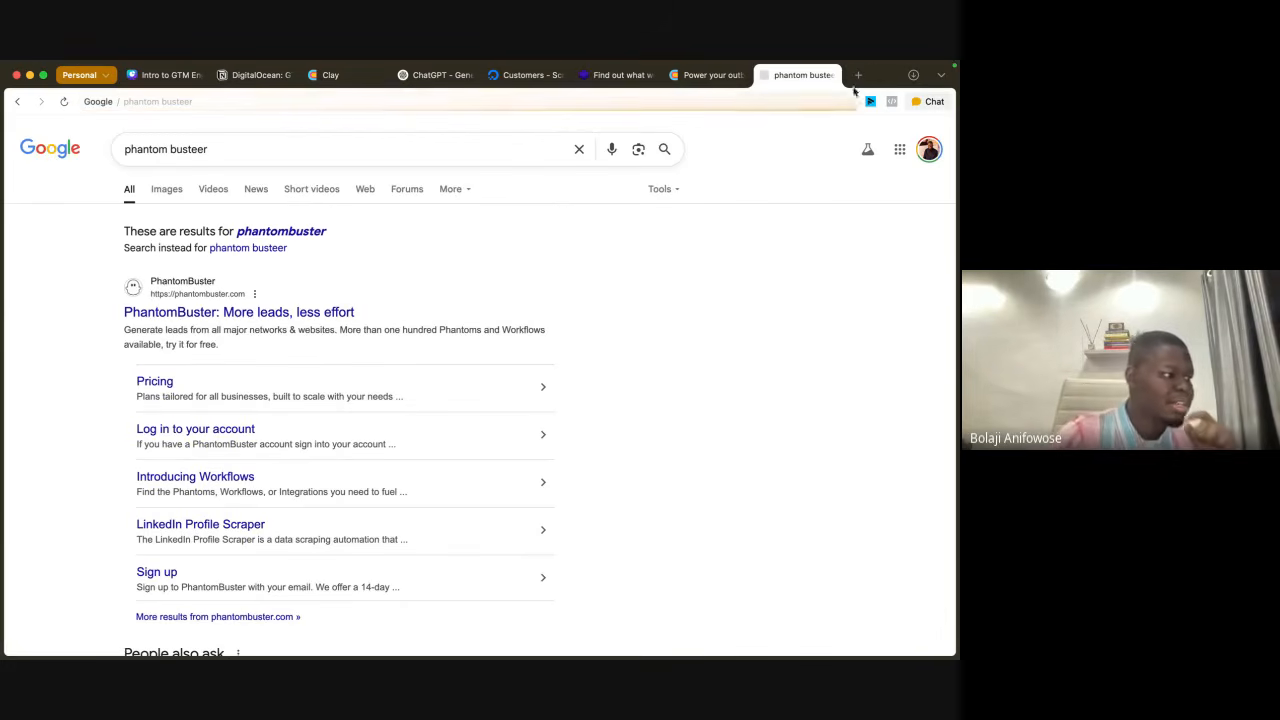
click(187, 308)
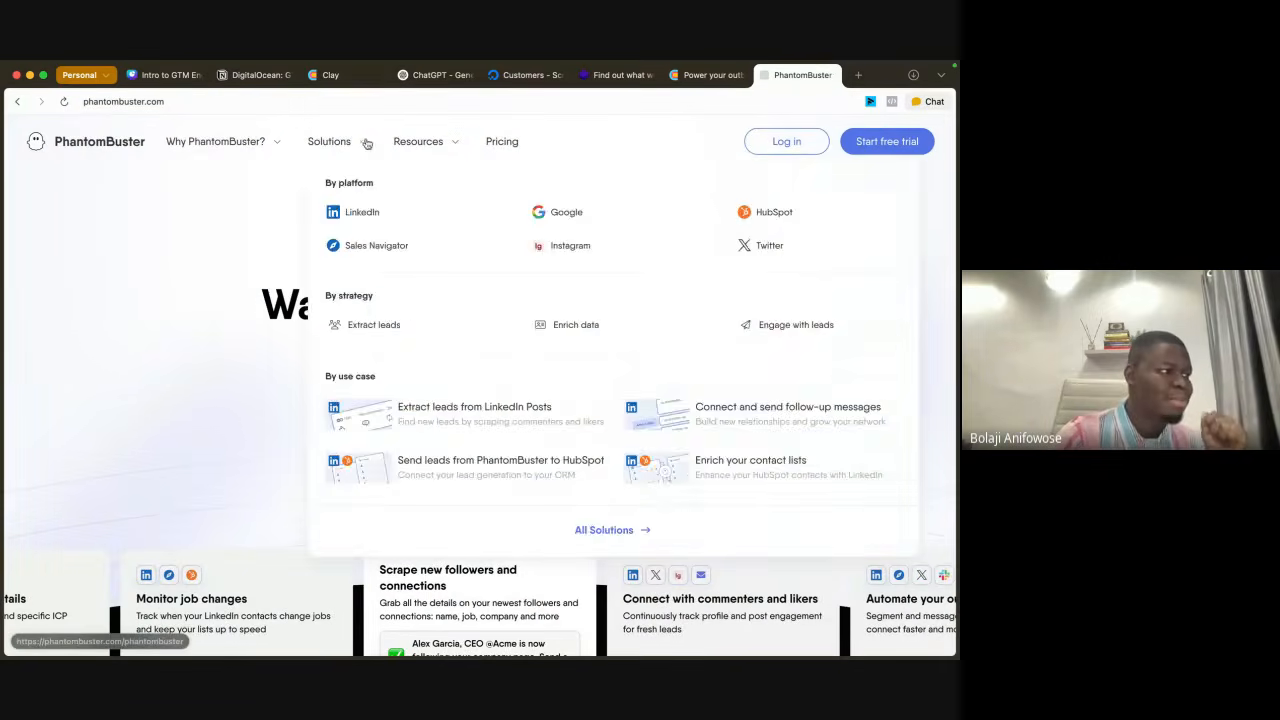
Step: Search the web for "spify" in the PhantomBuster tab
click(206, 109)
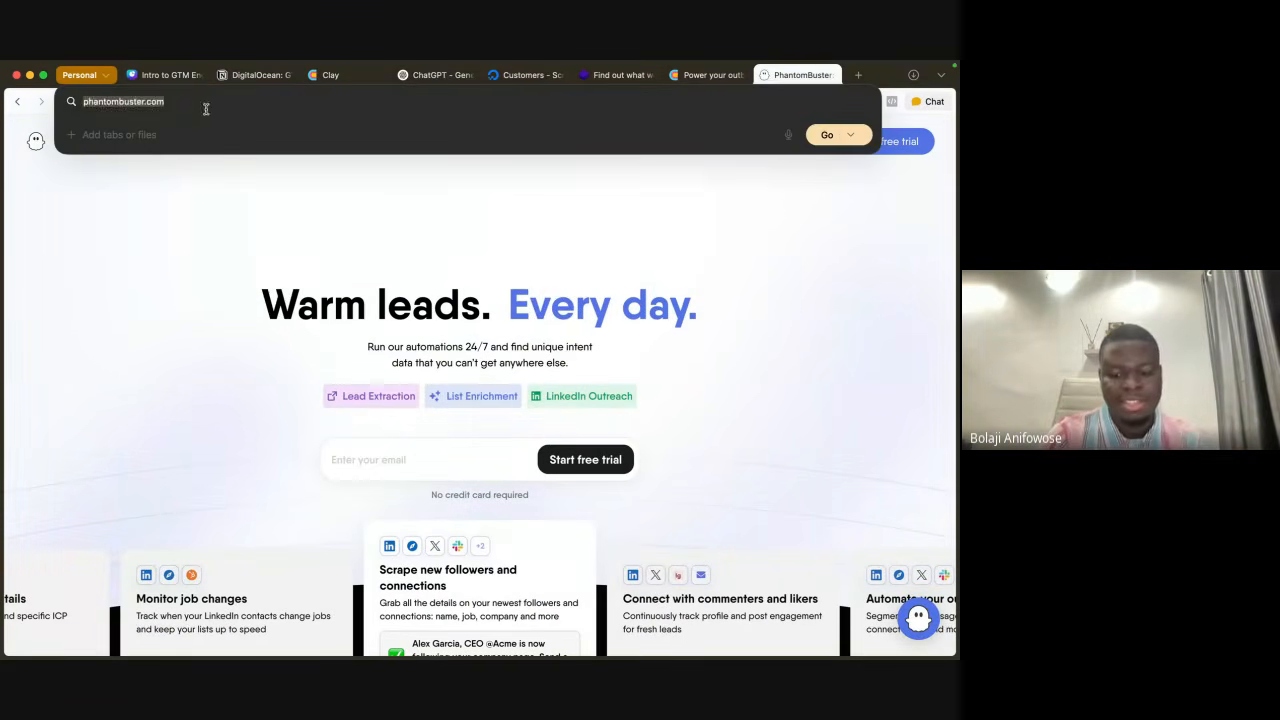
text(spify)
key(Return)
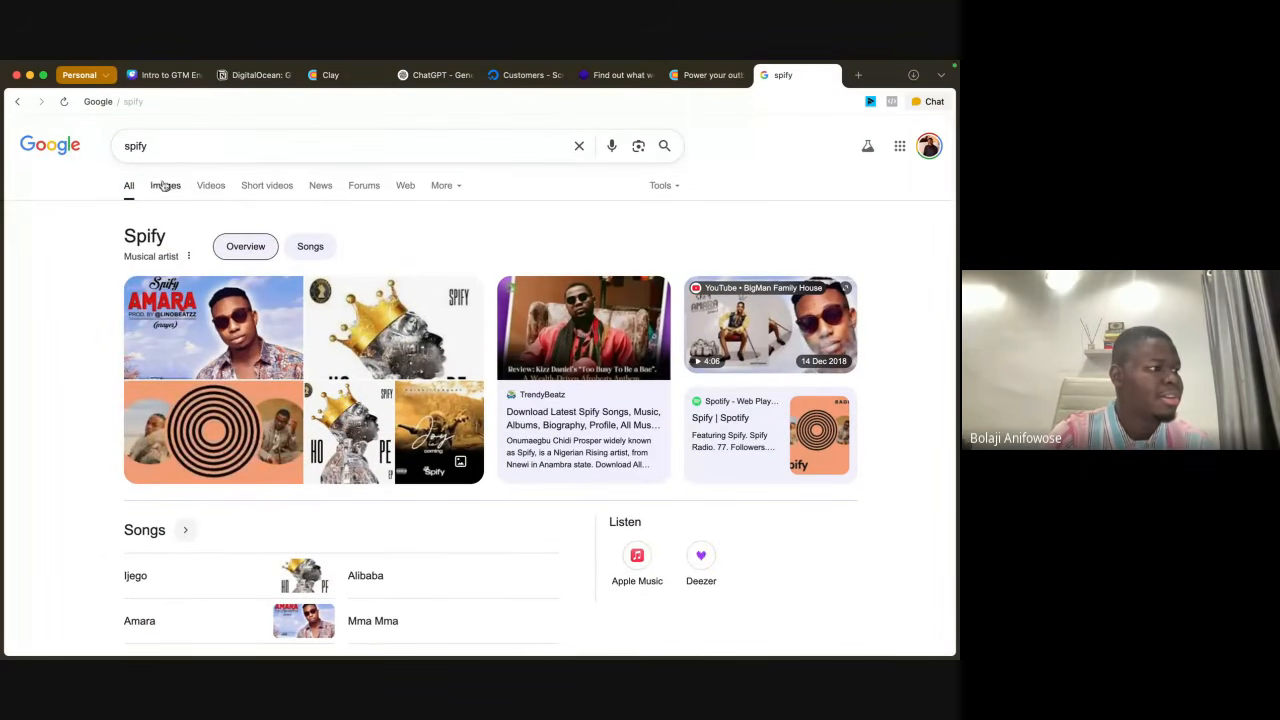
Step: Correct the web search query to "apify" and open the Apify website from the results
click(136, 148)
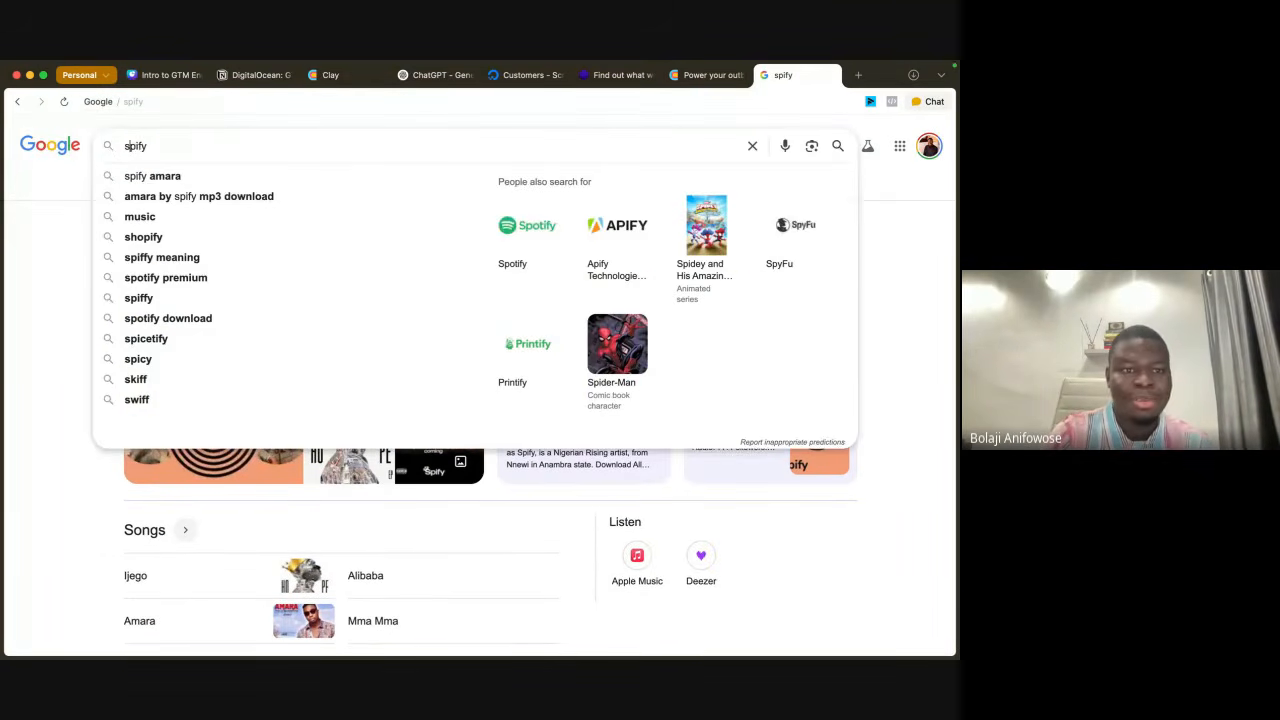
key(BackSpace)
text(a)
key(Return)
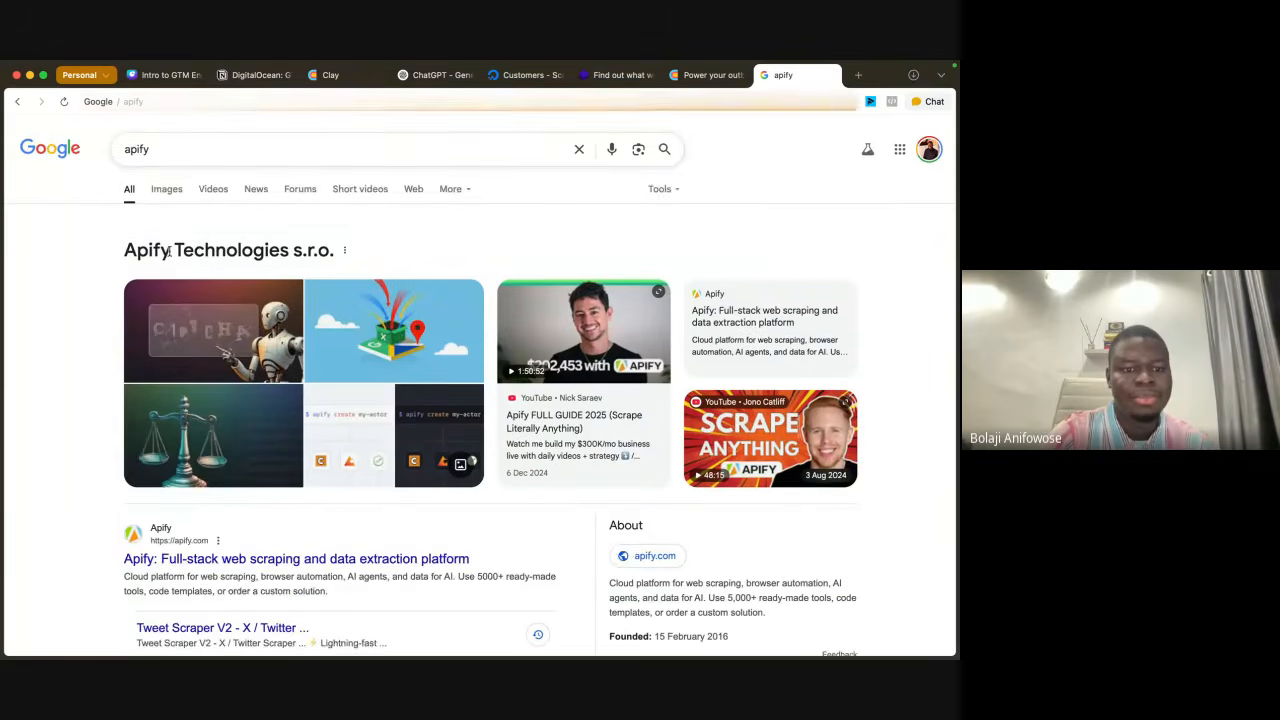
scroll(240, 455, down, 2)
click(236, 465)
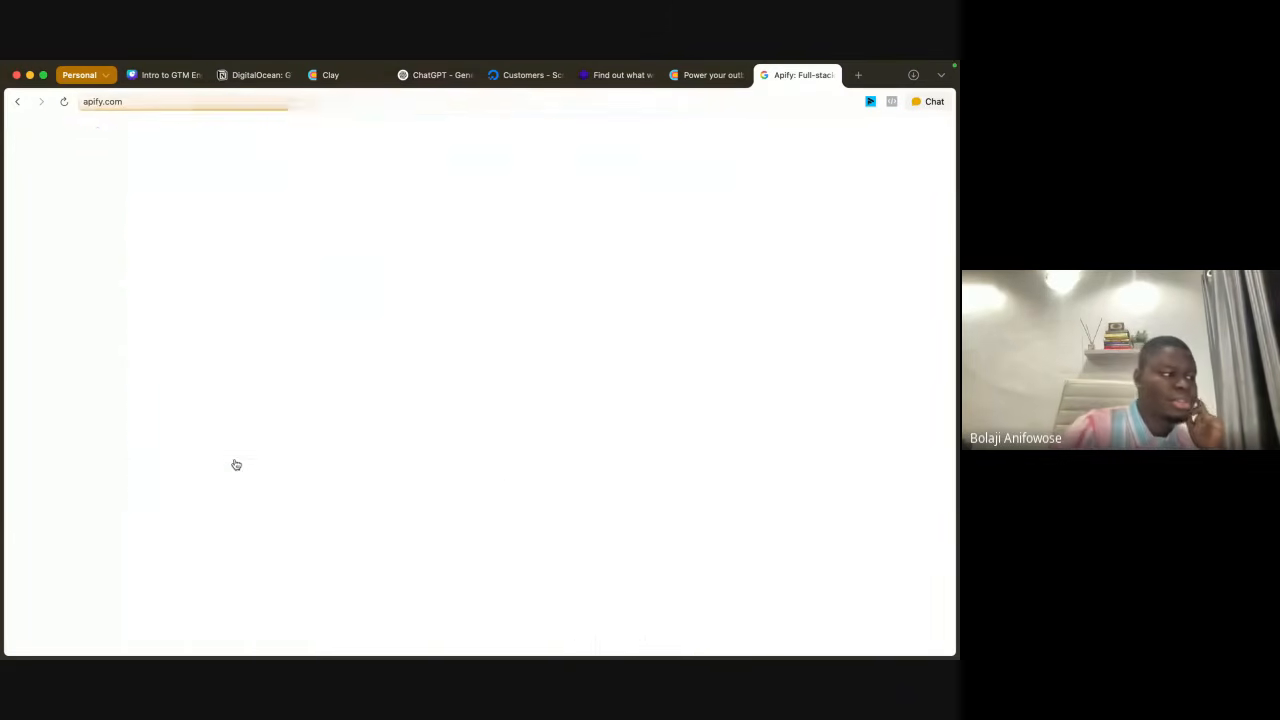
Step: Look over the featured scrapers on the Apify homepage and open the Apollo Scraper page from the full Actor listing
text(Scrape TikTok profil)
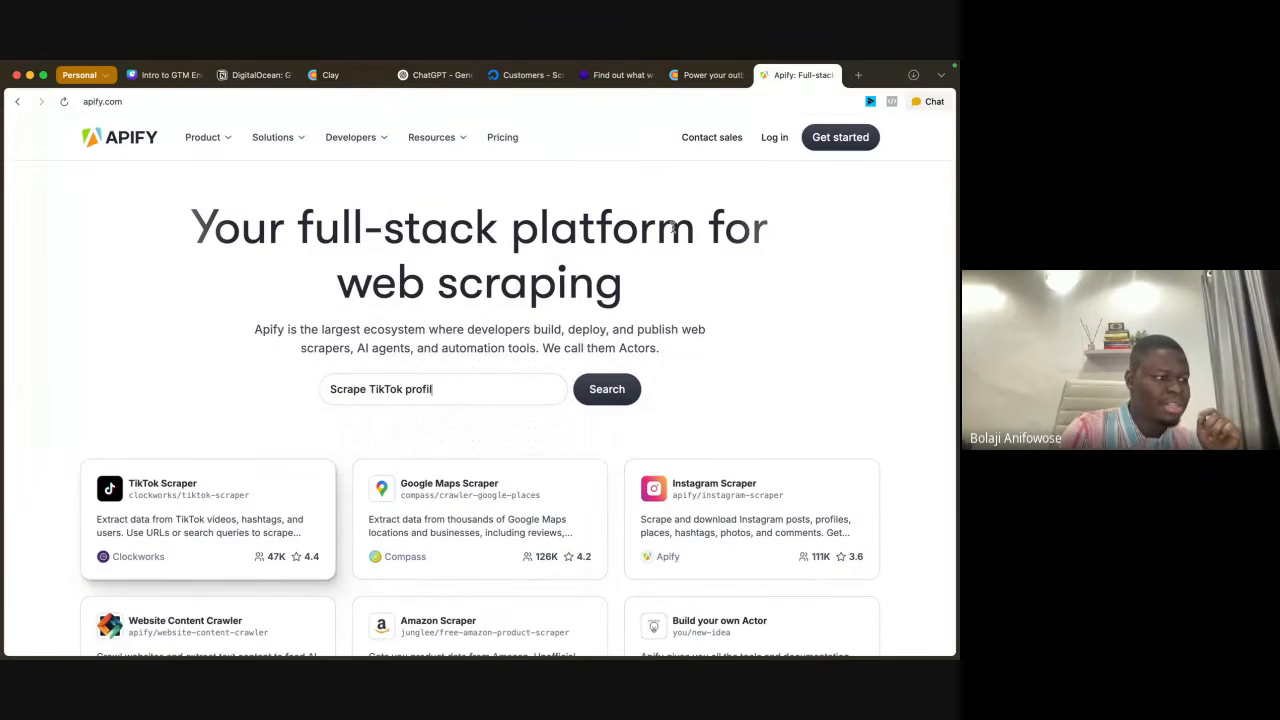
scroll(638, 336, down, 1)
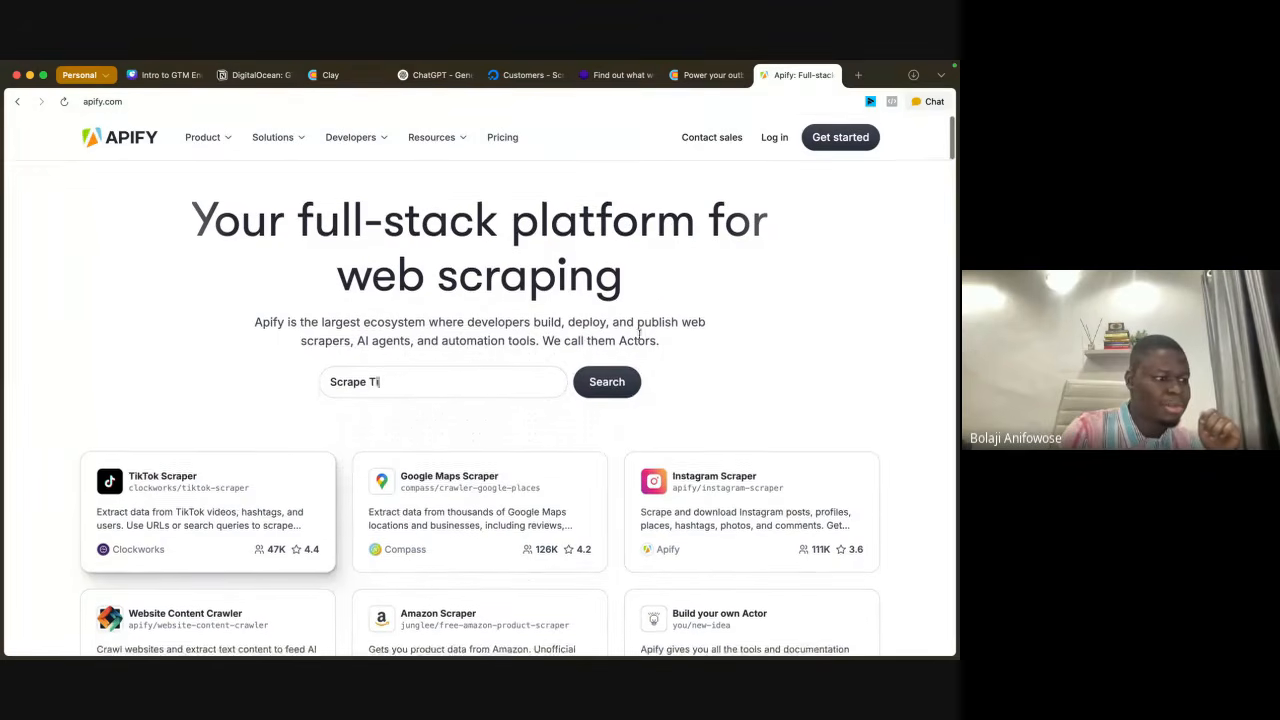
scroll(638, 336, down, 2)
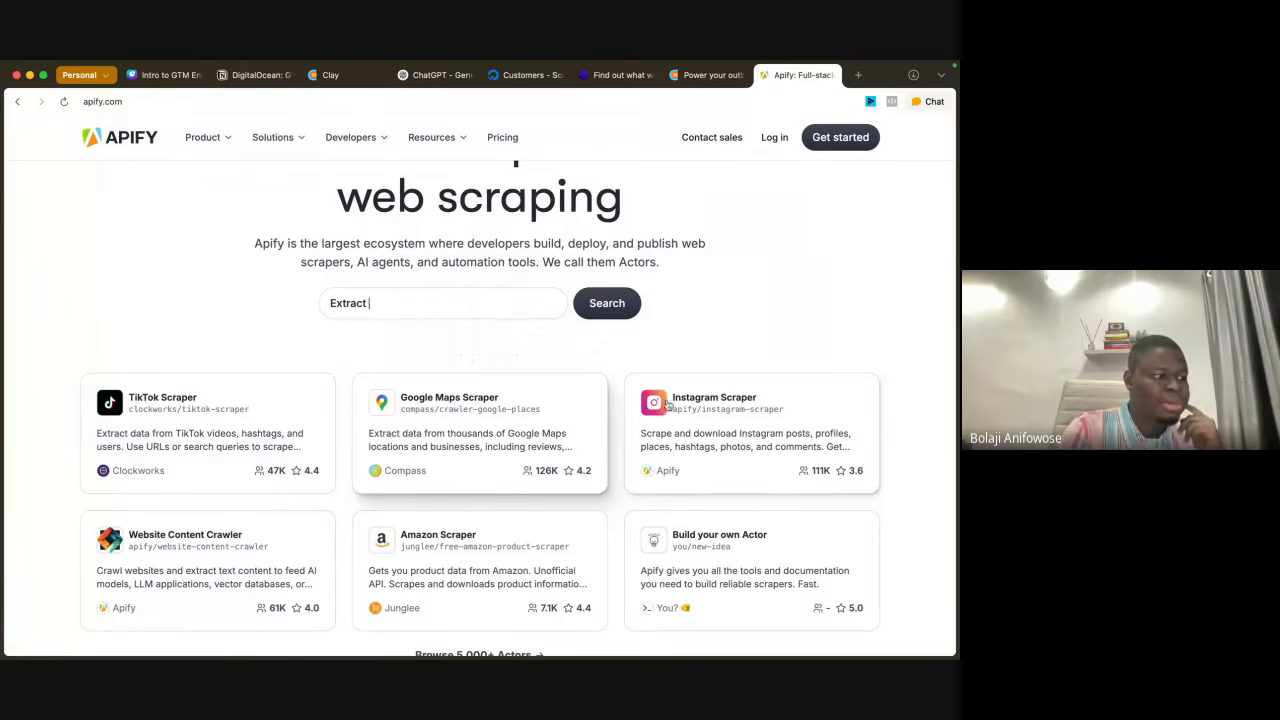
scroll(545, 465, down, 4)
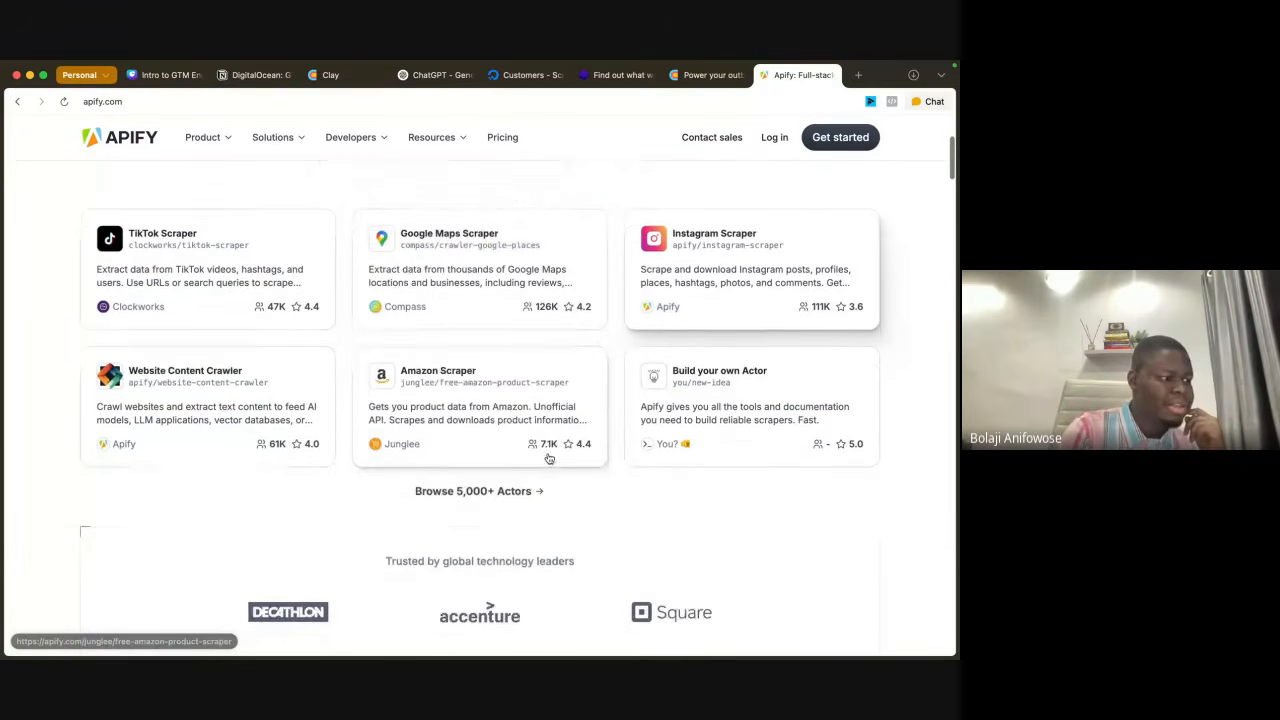
click(508, 491)
click(500, 491)
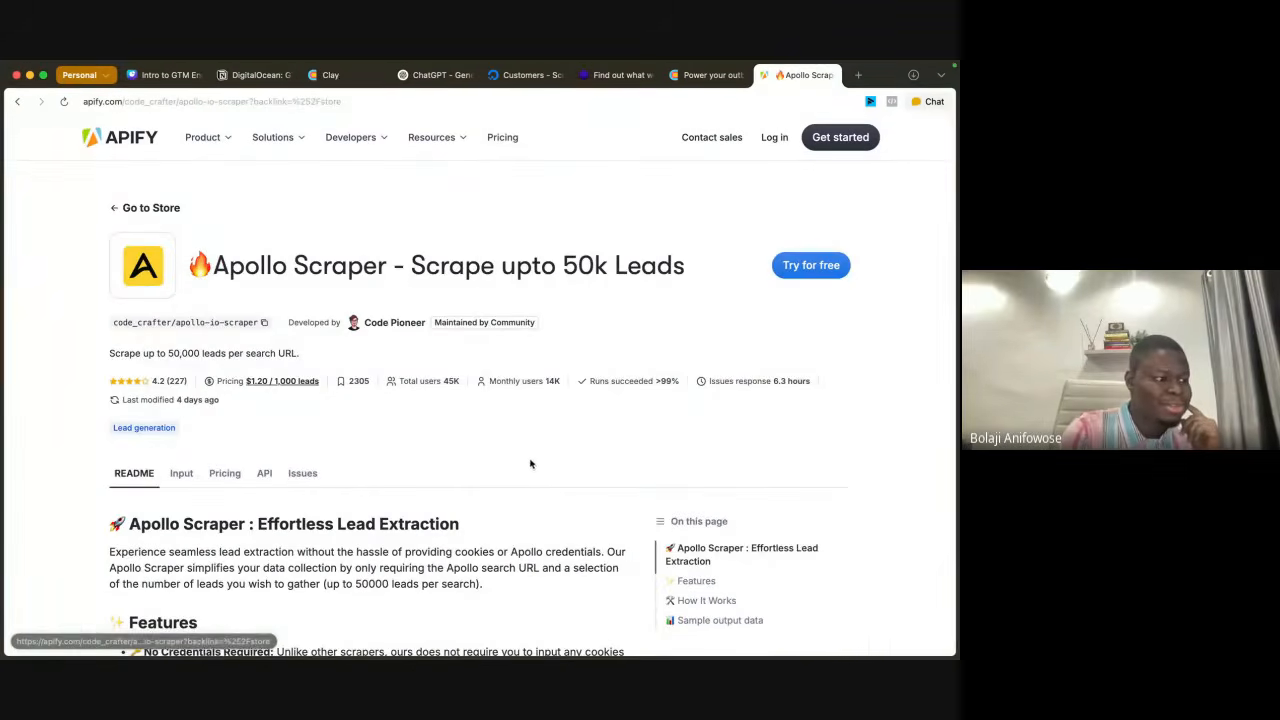
Step: Return to the Apify Store and browse its listed Actors and developer tools
mouse_move(443, 332)
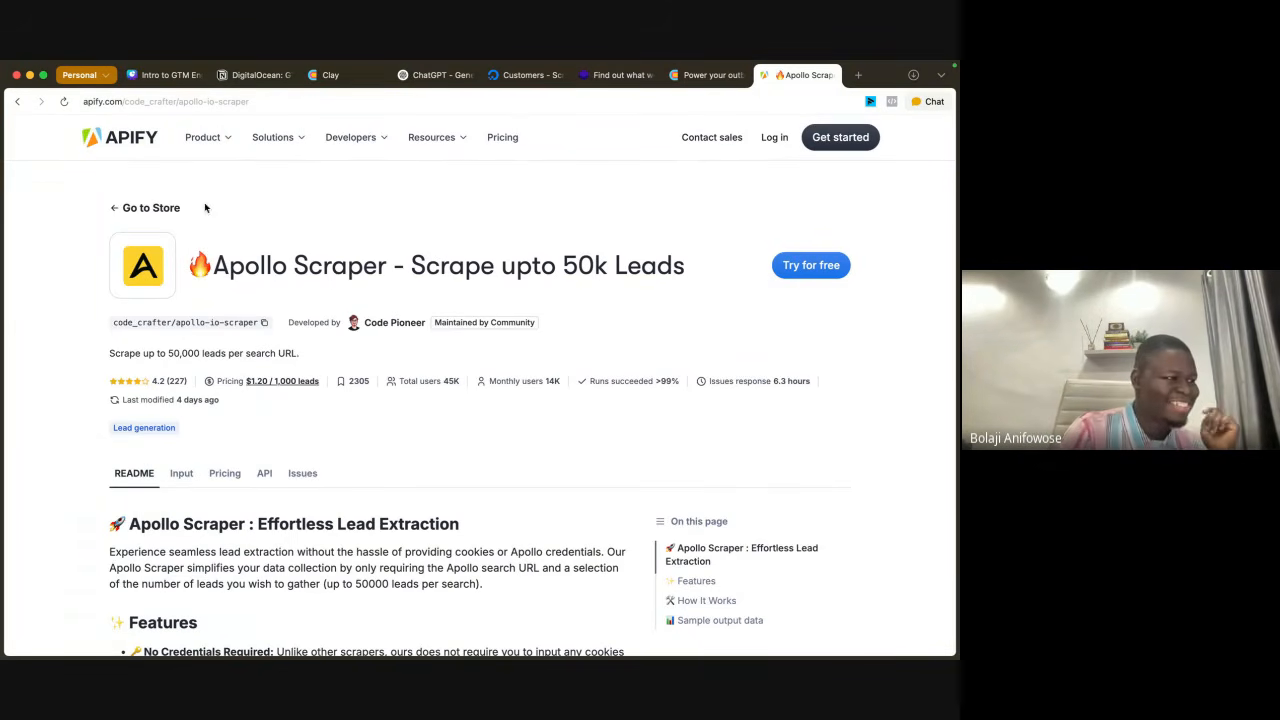
click(145, 209)
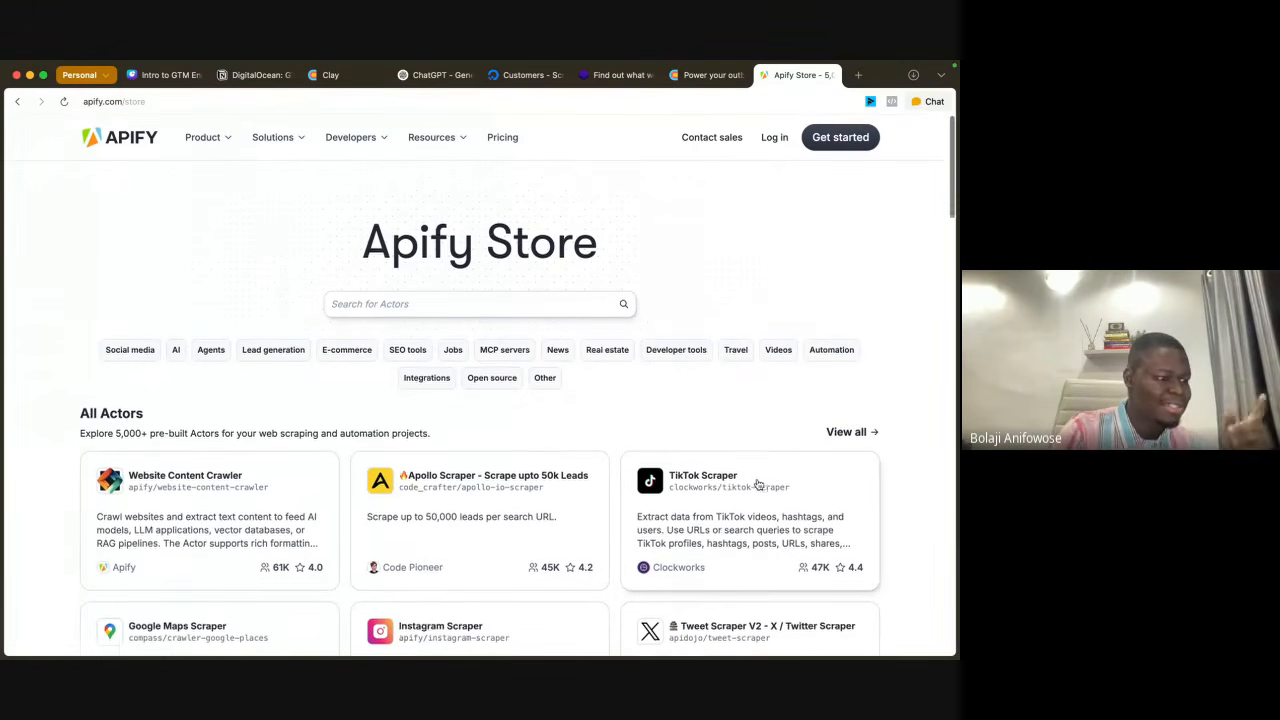
scroll(770, 440, down, 3)
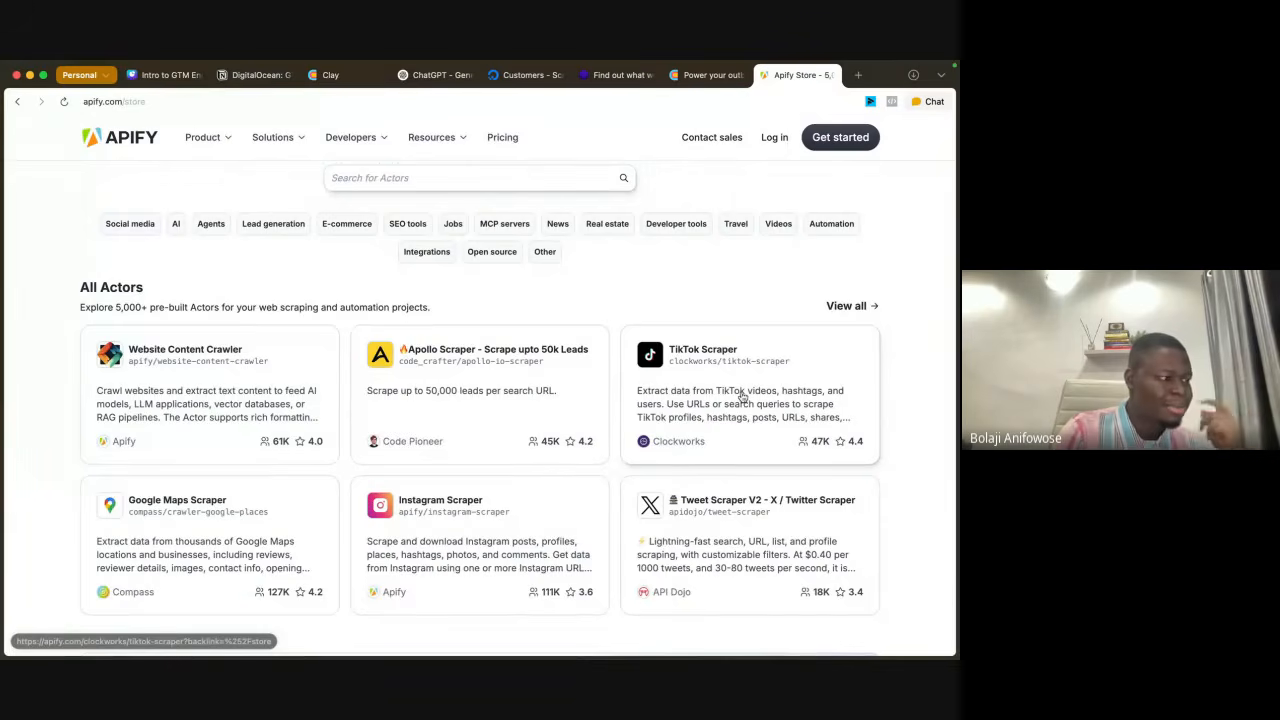
scroll(740, 430, down, 4)
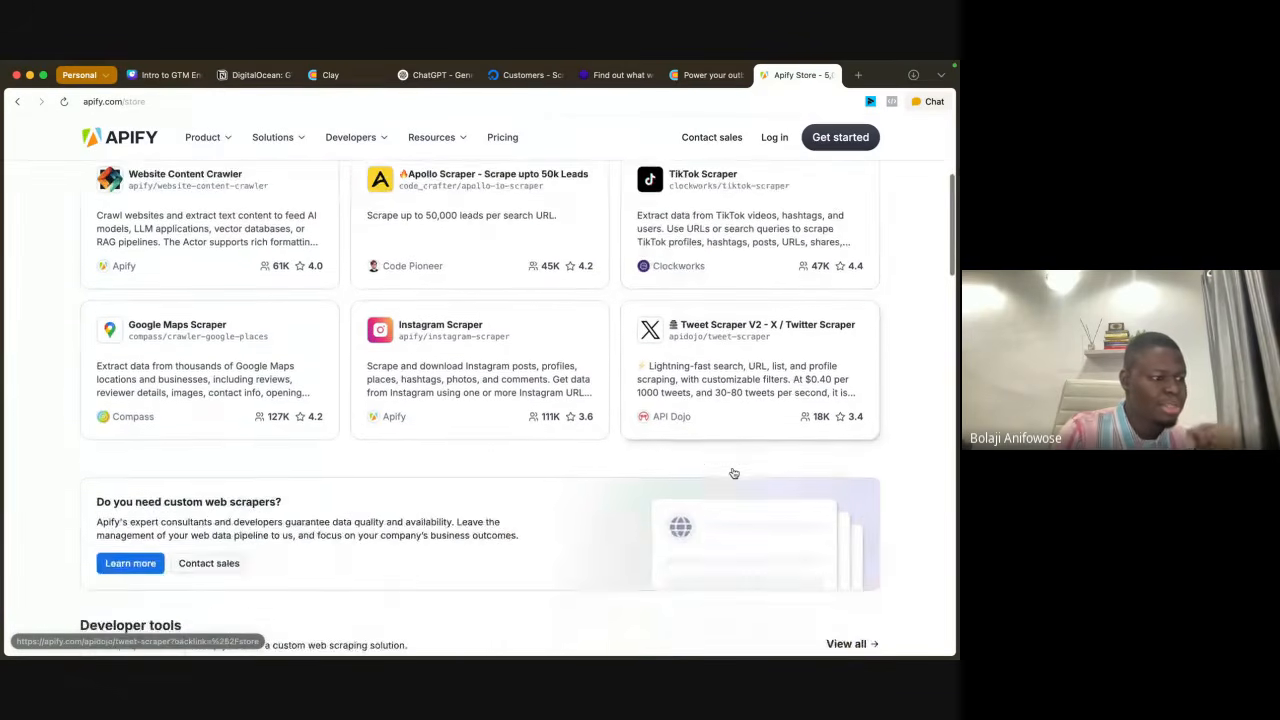
scroll(734, 473, down, 5)
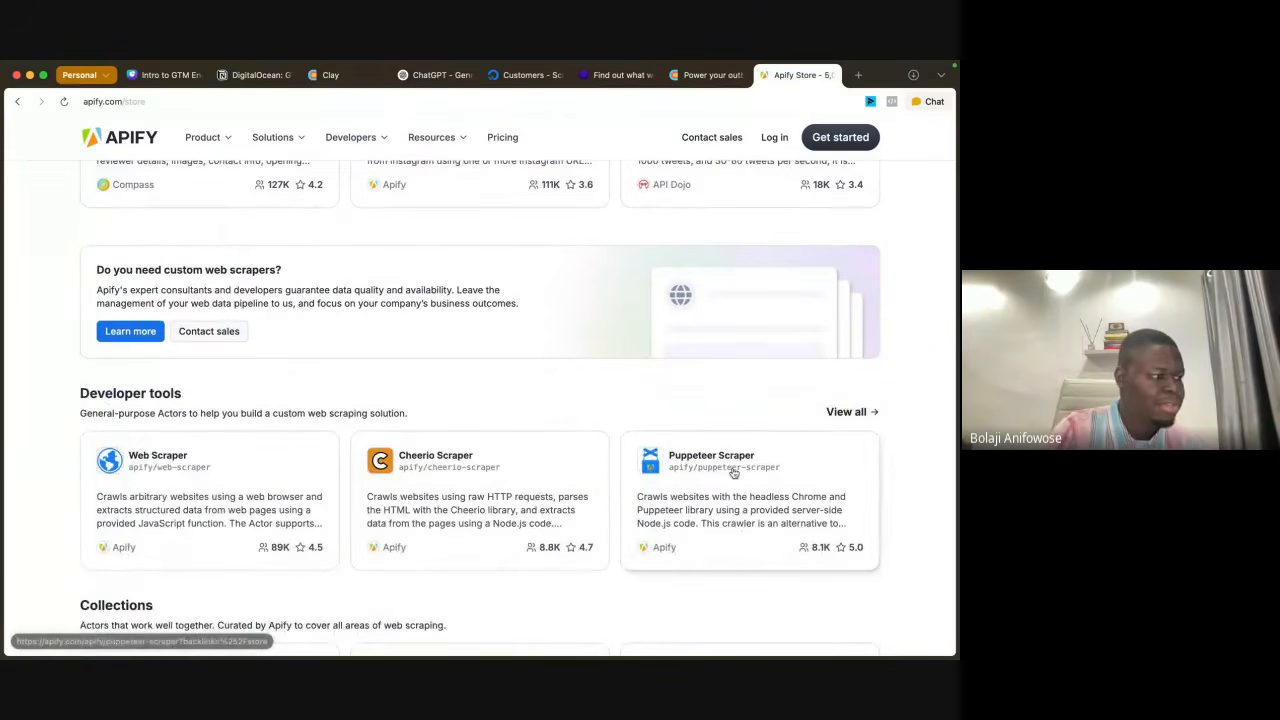
scroll(760, 420, up, 15)
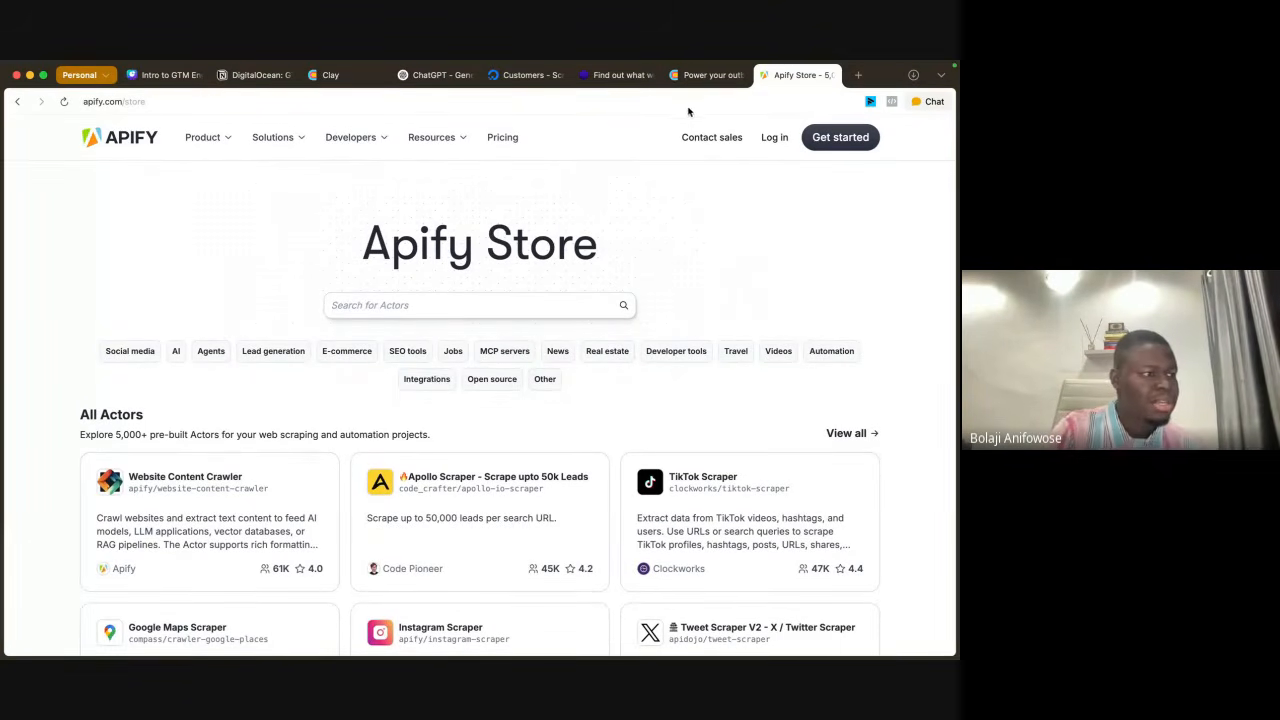
Step: Skim the rest of the Apify Store page and return to Clay's templates page to look over more templates
scroll(634, 418, down, 20)
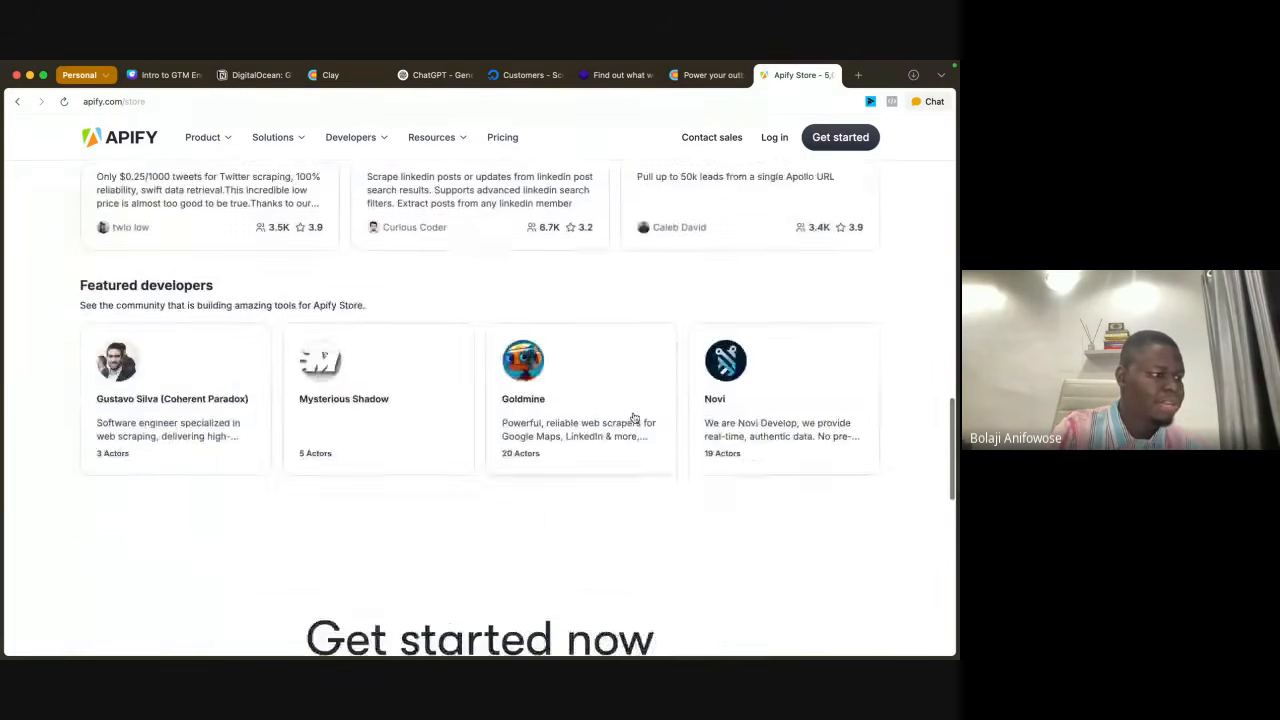
scroll(634, 418, up, 10)
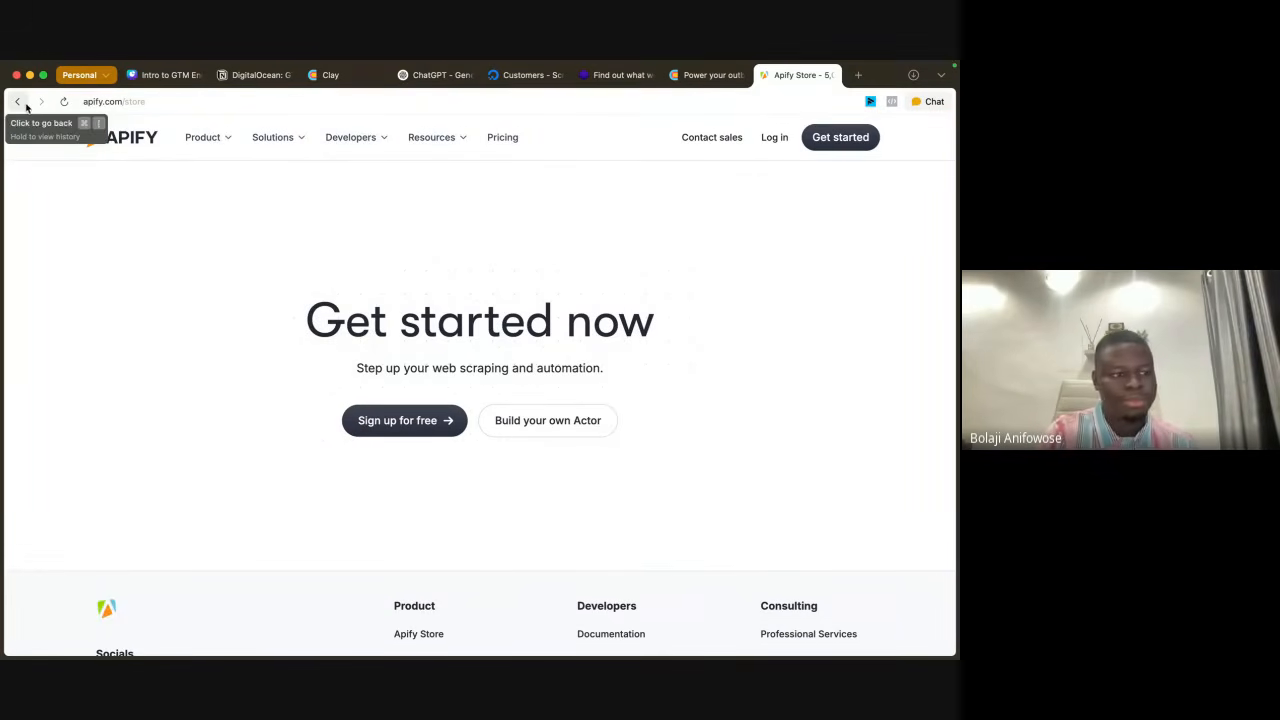
click(703, 76)
scroll(793, 363, down, 1)
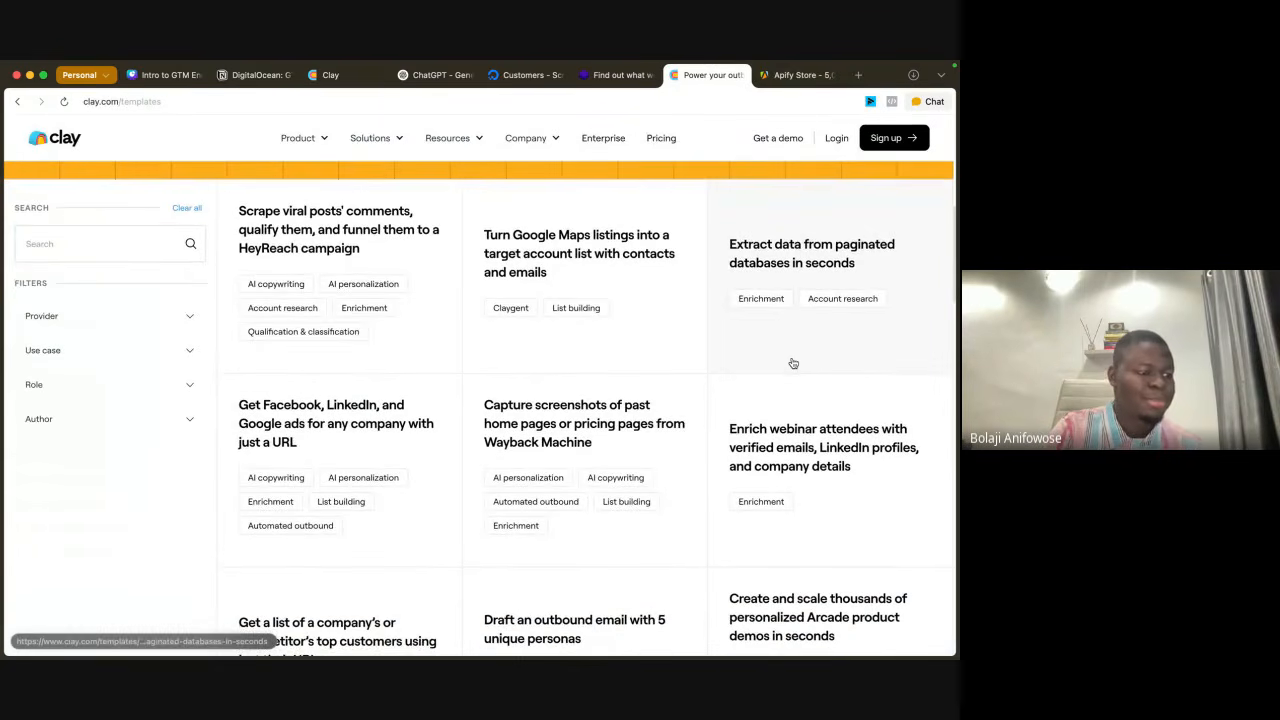
scroll(786, 438, down, 3)
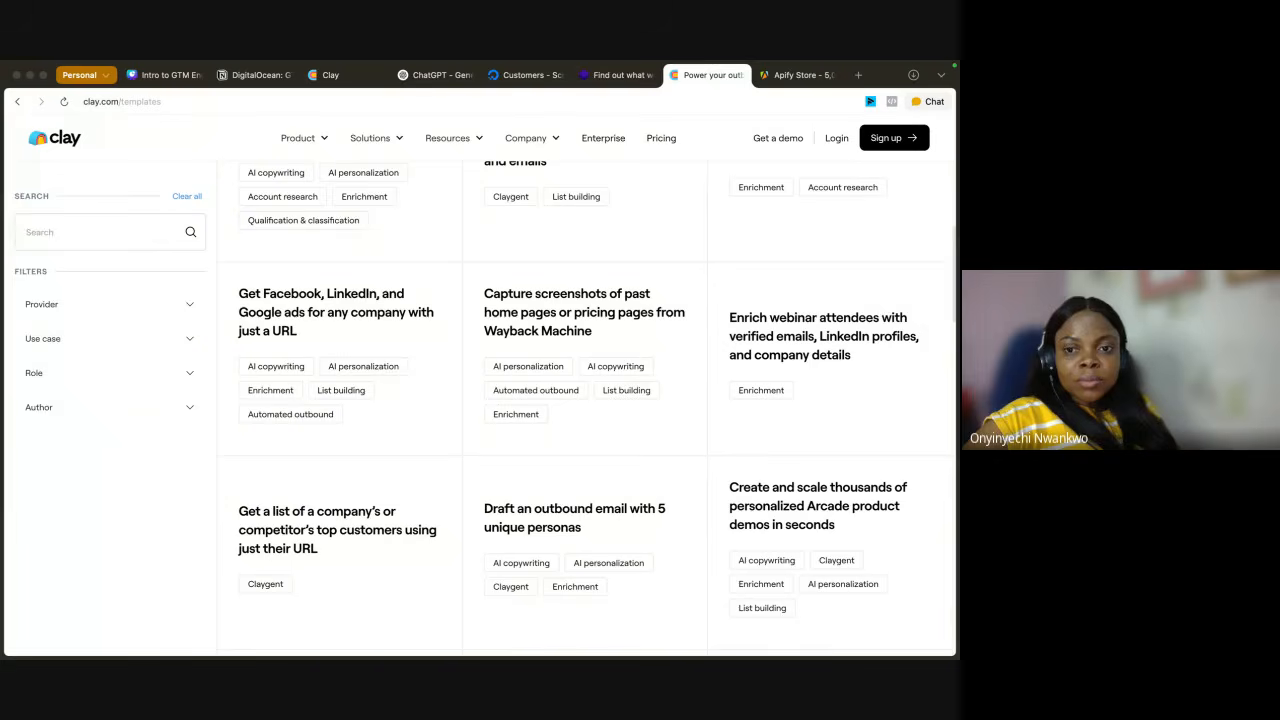
Step: Switch to the Intro to GTM Engineering presentation in Canva and copy its view-only share link
click(156, 76)
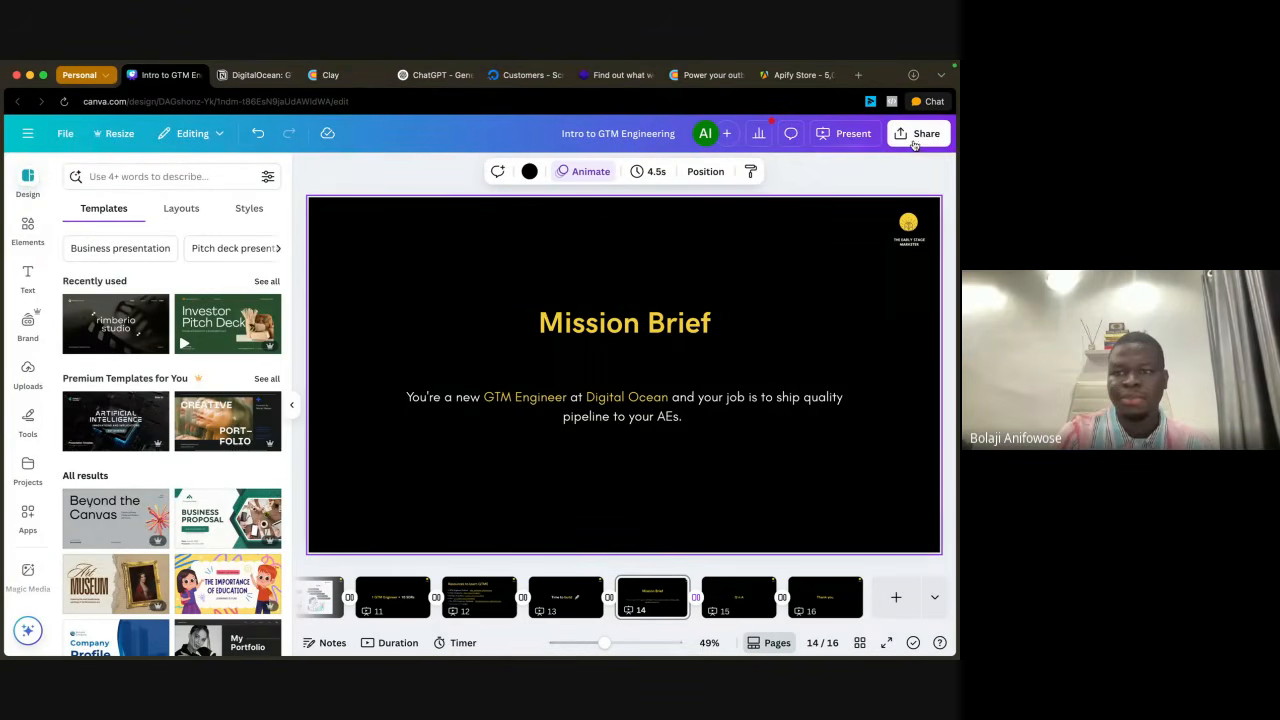
click(913, 141)
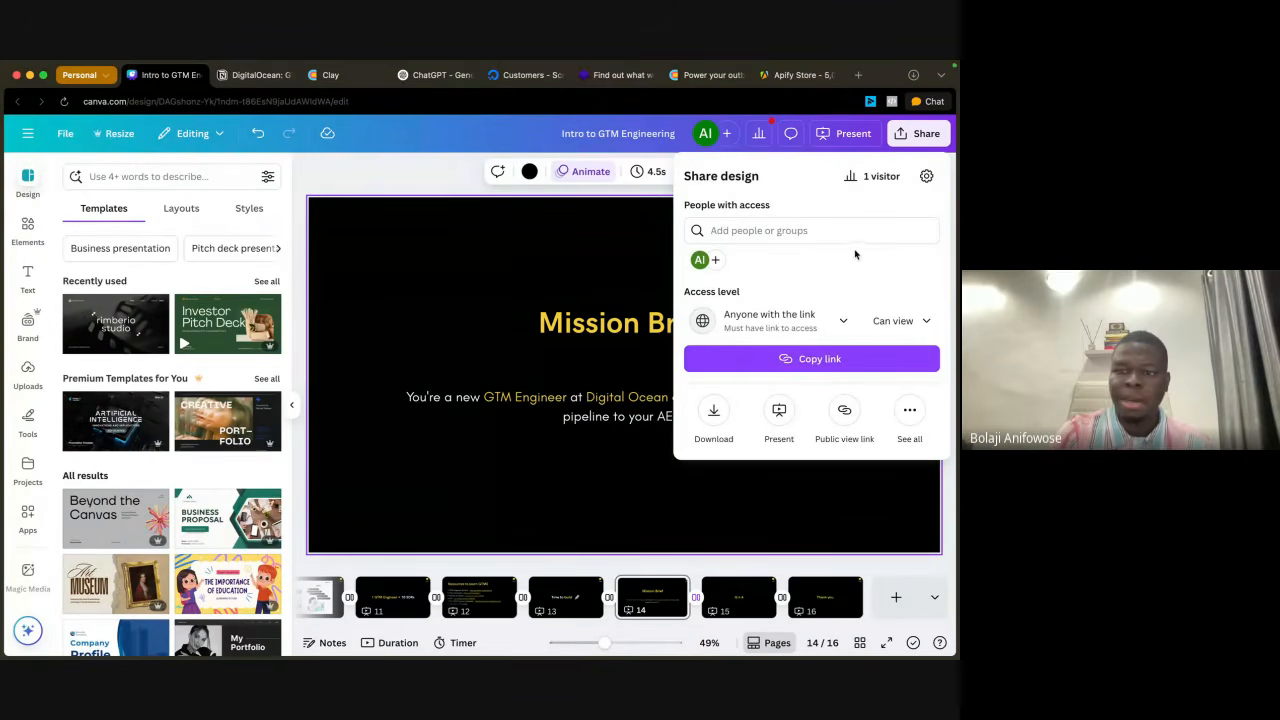
click(790, 362)
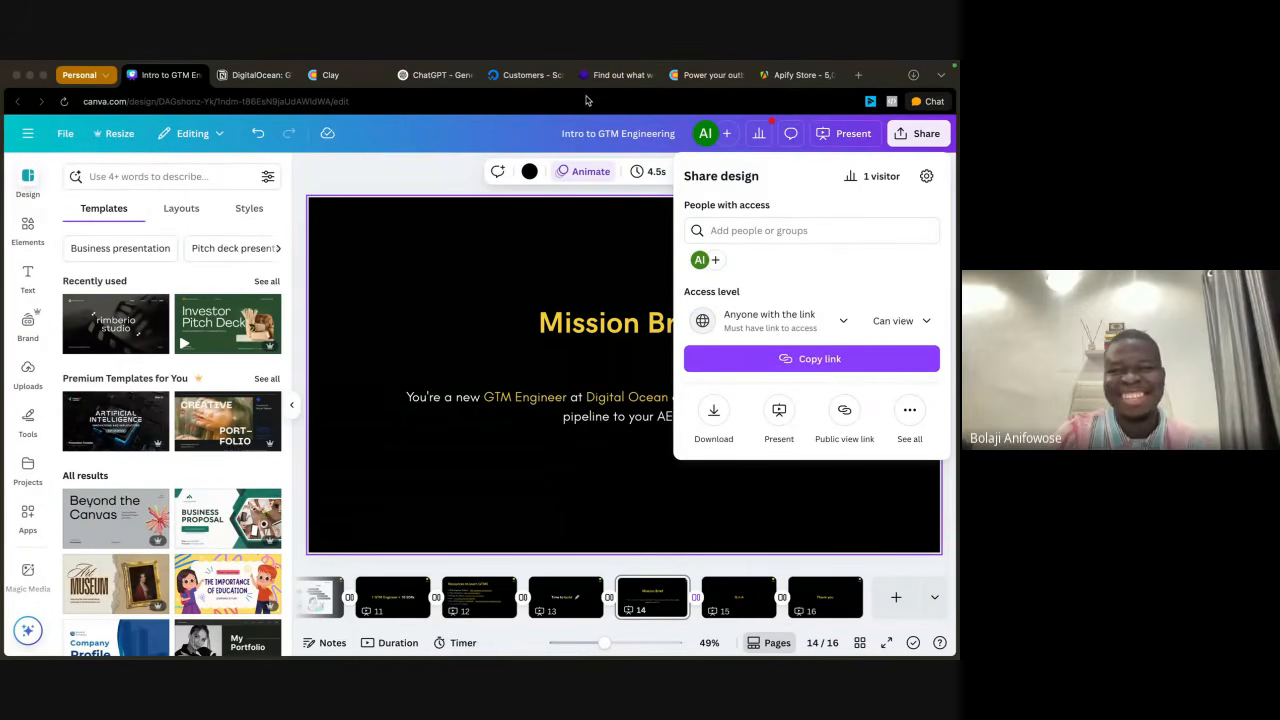
Step: Open gtm-engineer-school.com in a new tab and look over its homepage, from the program pitch through the instructors to pricing
click(859, 76)
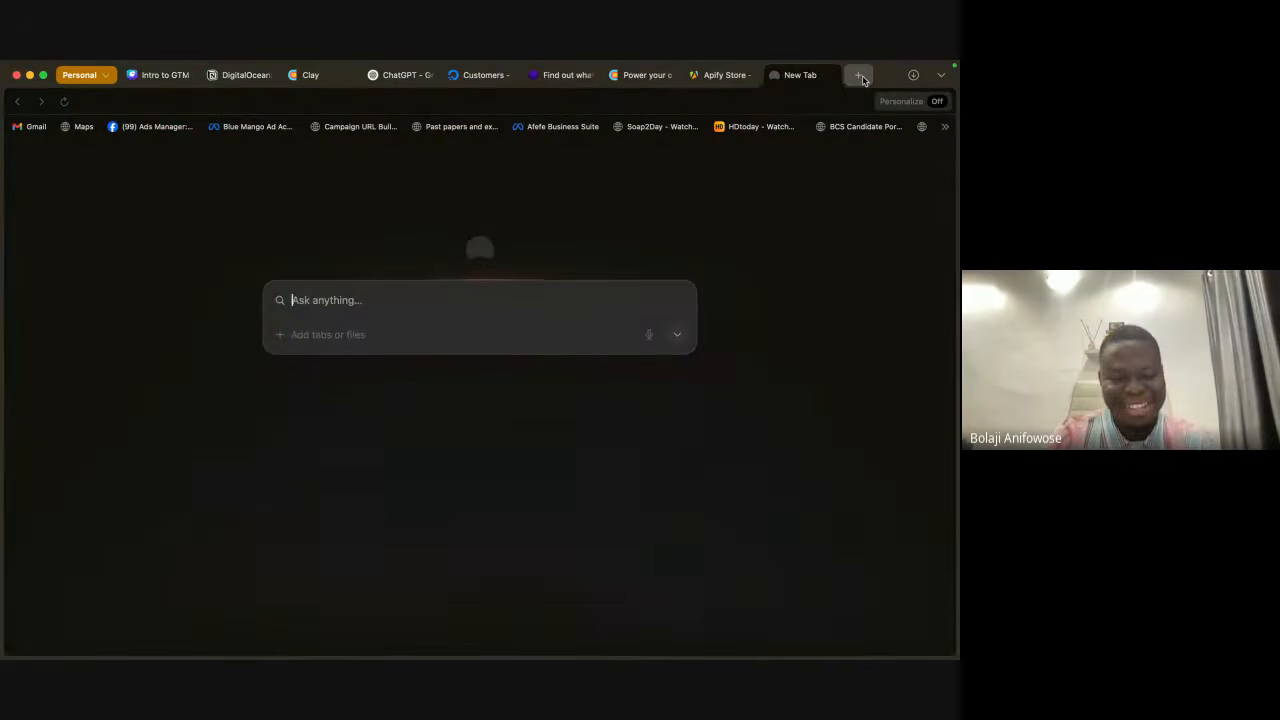
text(gtm-engineer-school.com)
key(Return)
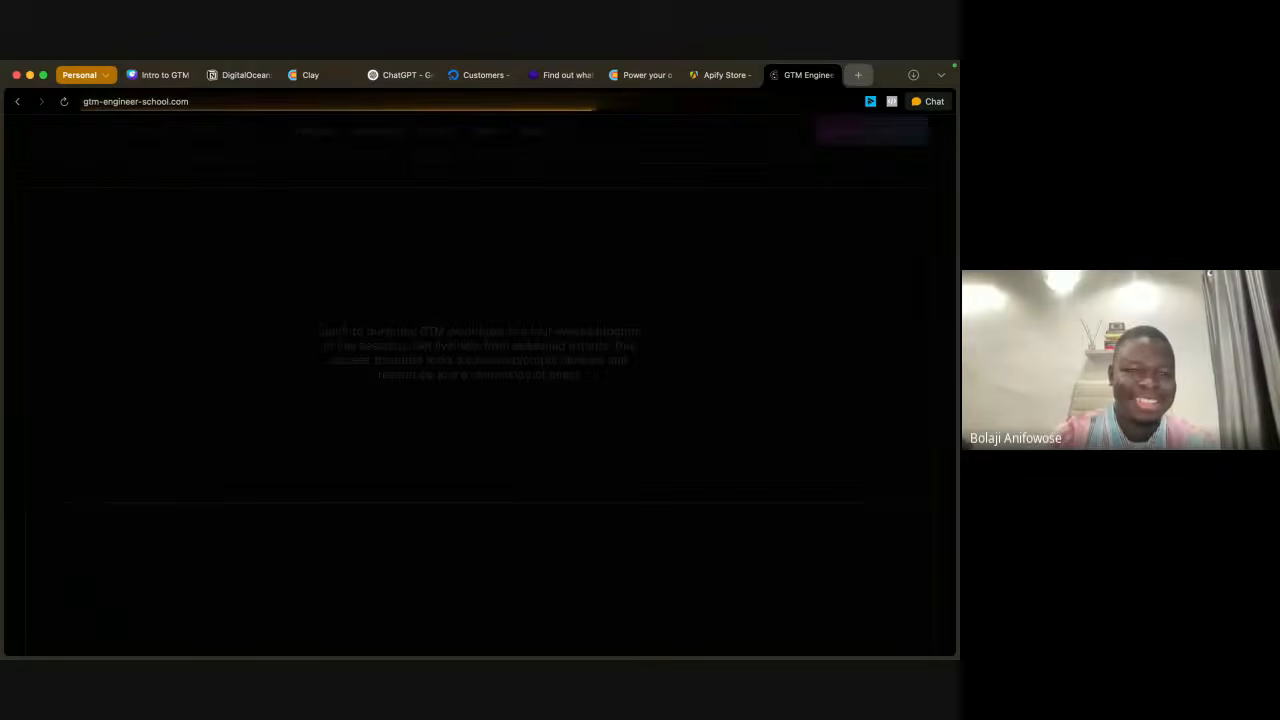
scroll(517, 511, down, 5)
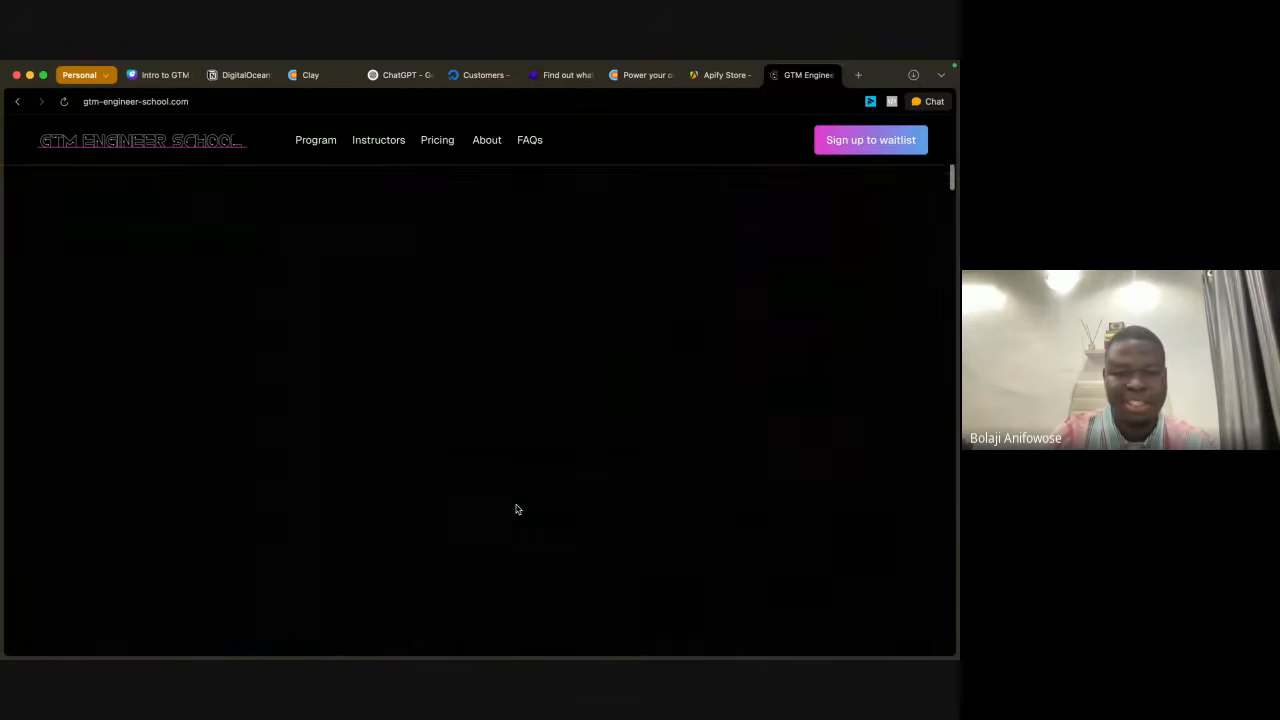
scroll(517, 509, up, 6)
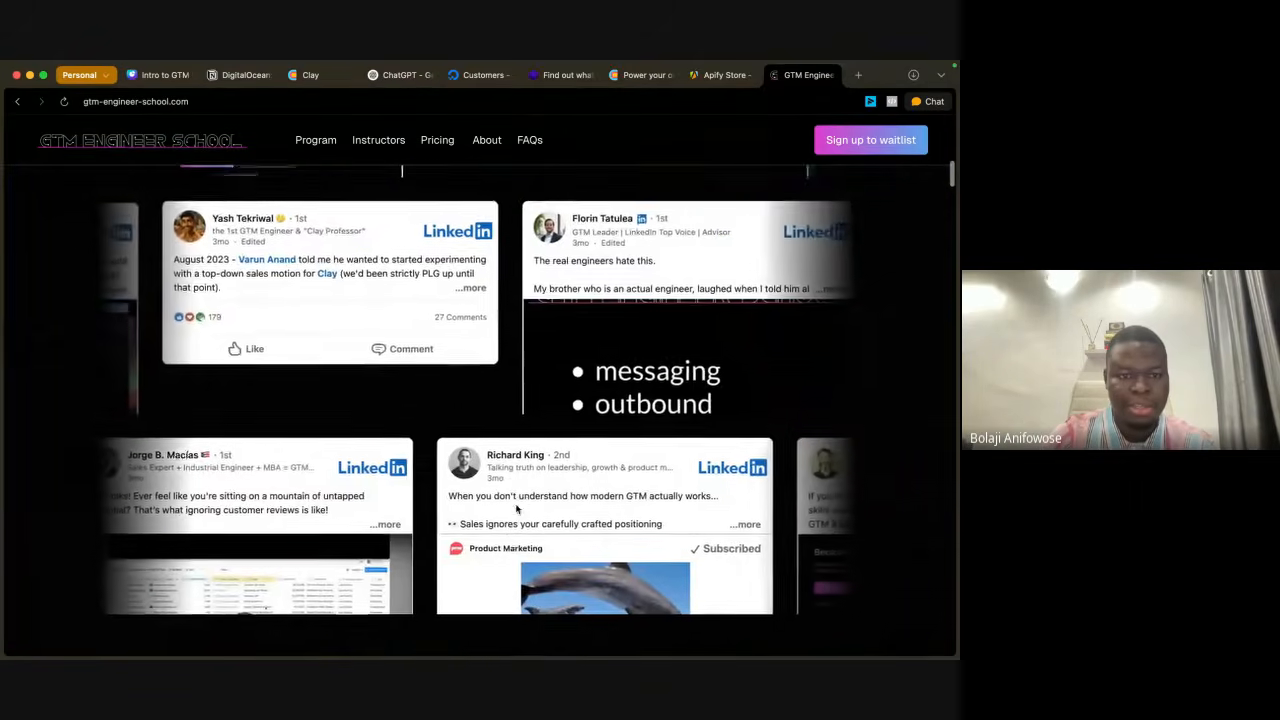
scroll(517, 509, down, 15)
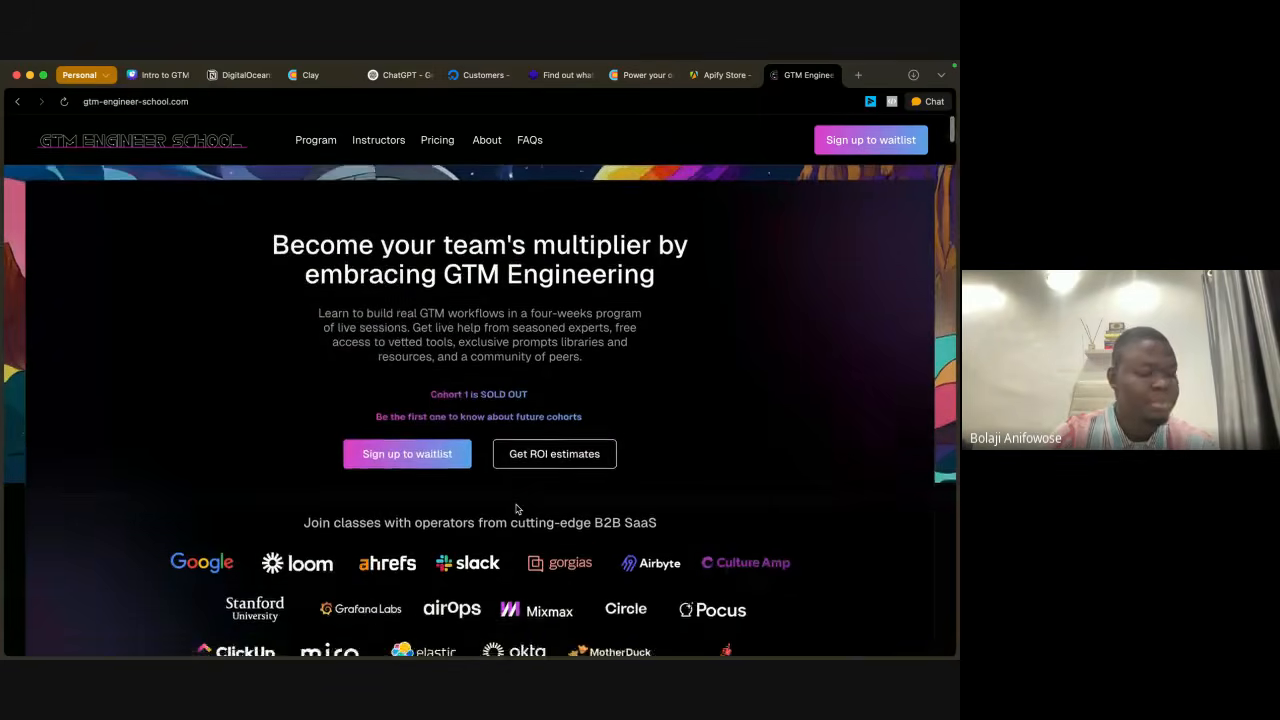
scroll(517, 509, down, 20)
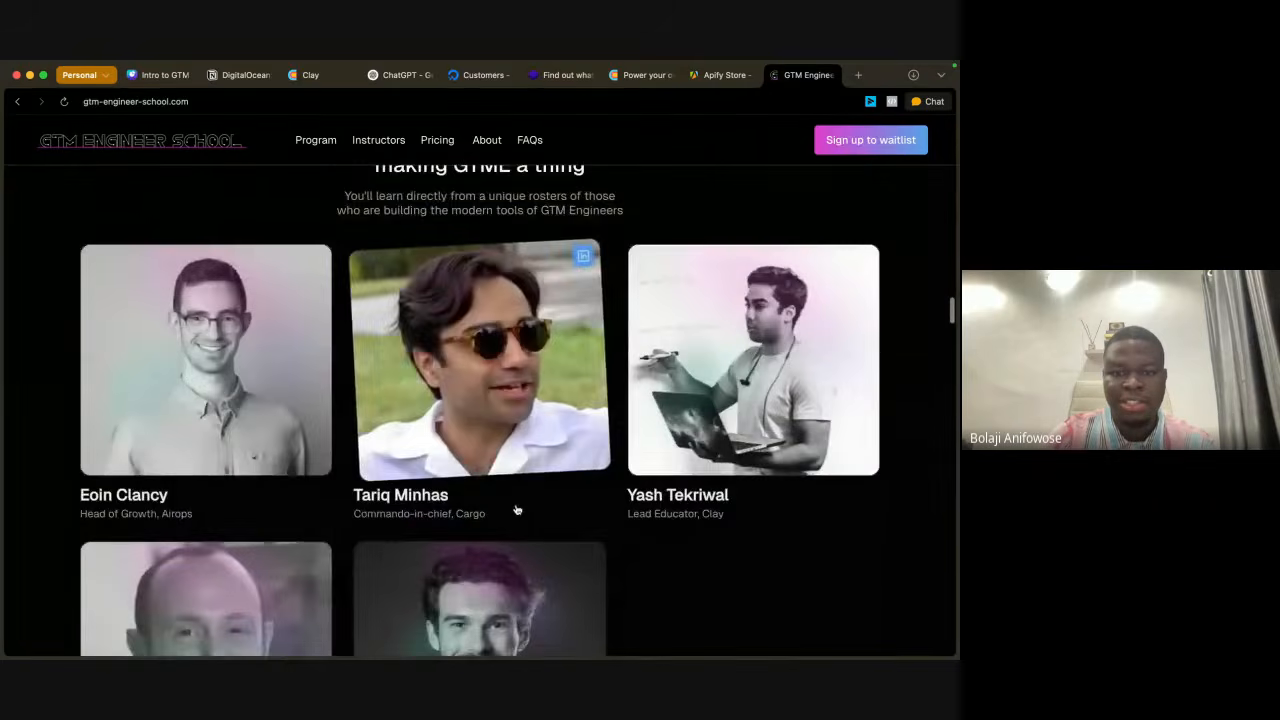
scroll(517, 509, down, 8)
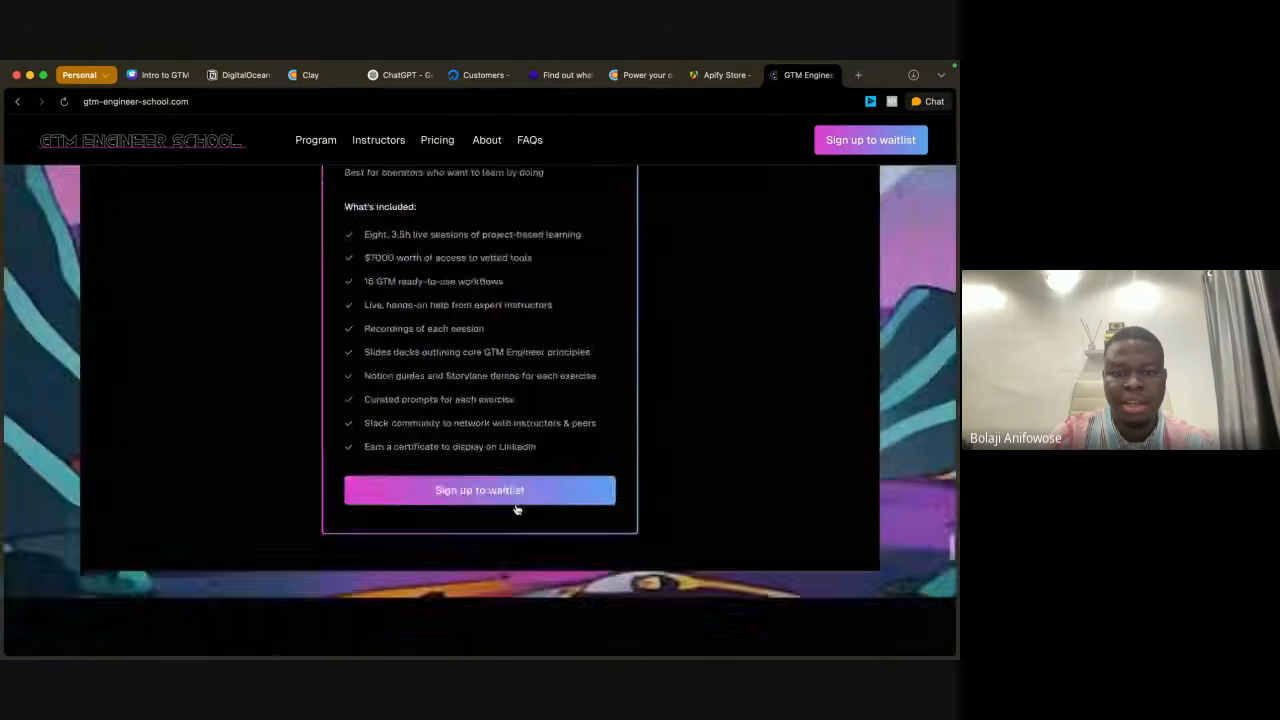
Step: Examine the GTM Engineer School price and the list of what's included, continuing to the creators section
scroll(517, 509, up, 6)
scroll(517, 509, down, 6)
scroll(517, 509, up, 3)
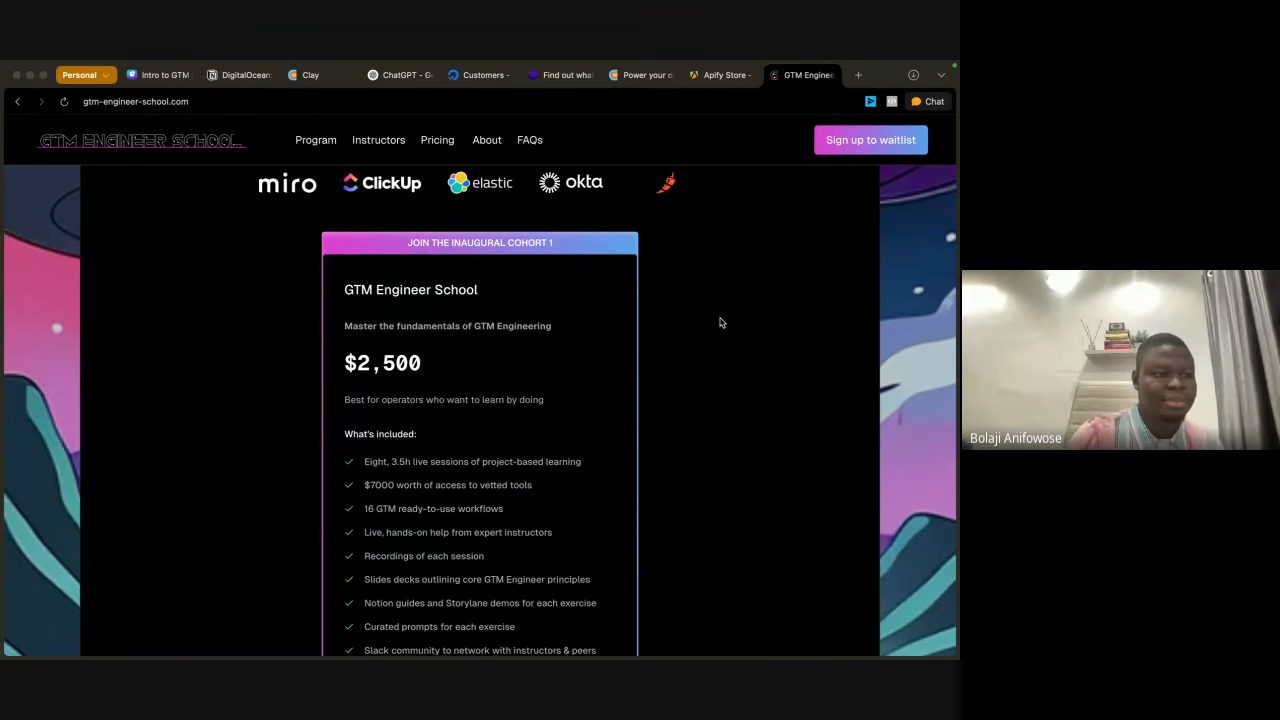
scroll(720, 322, down, 1)
scroll(720, 322, down, 2)
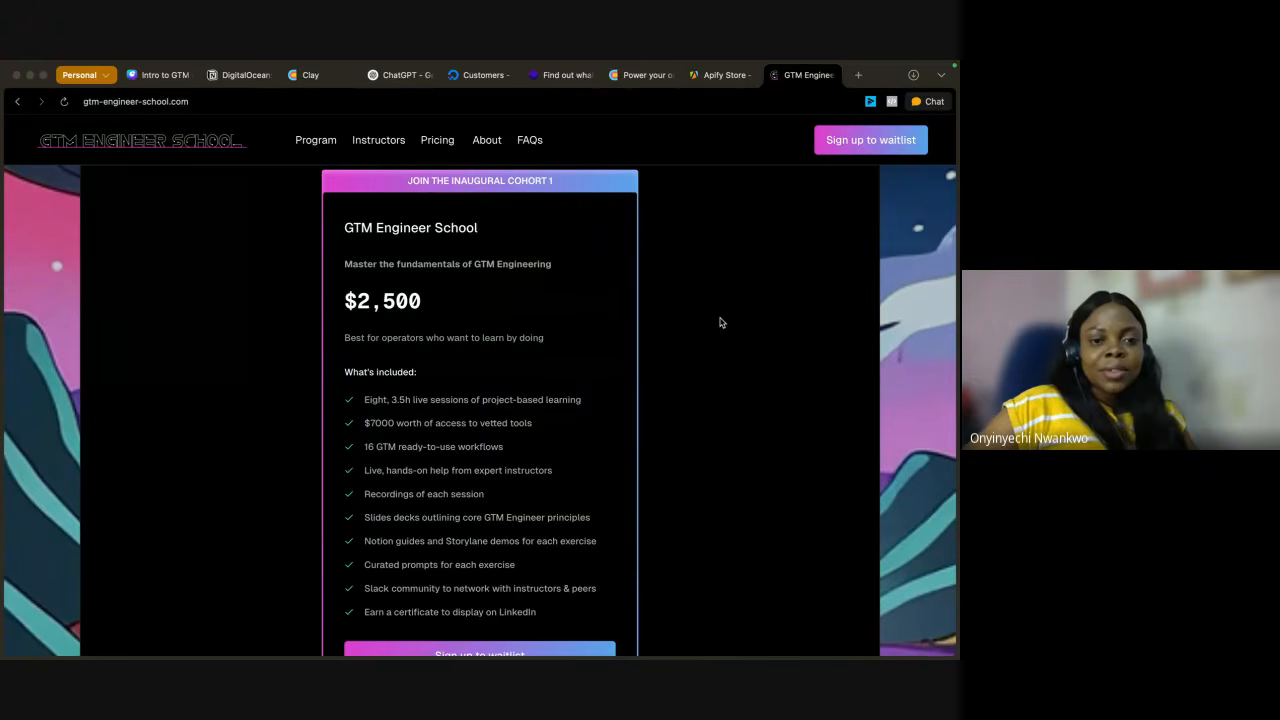
scroll(720, 322, down, 4)
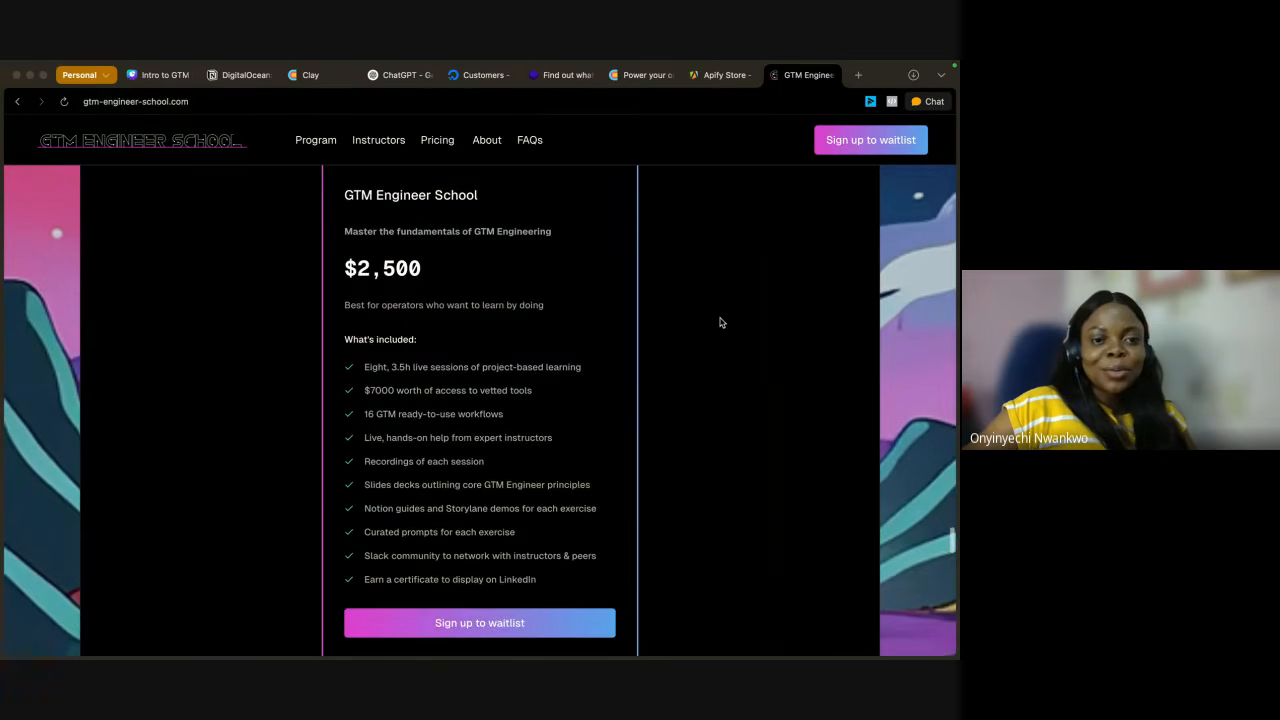
scroll(720, 322, up, 5)
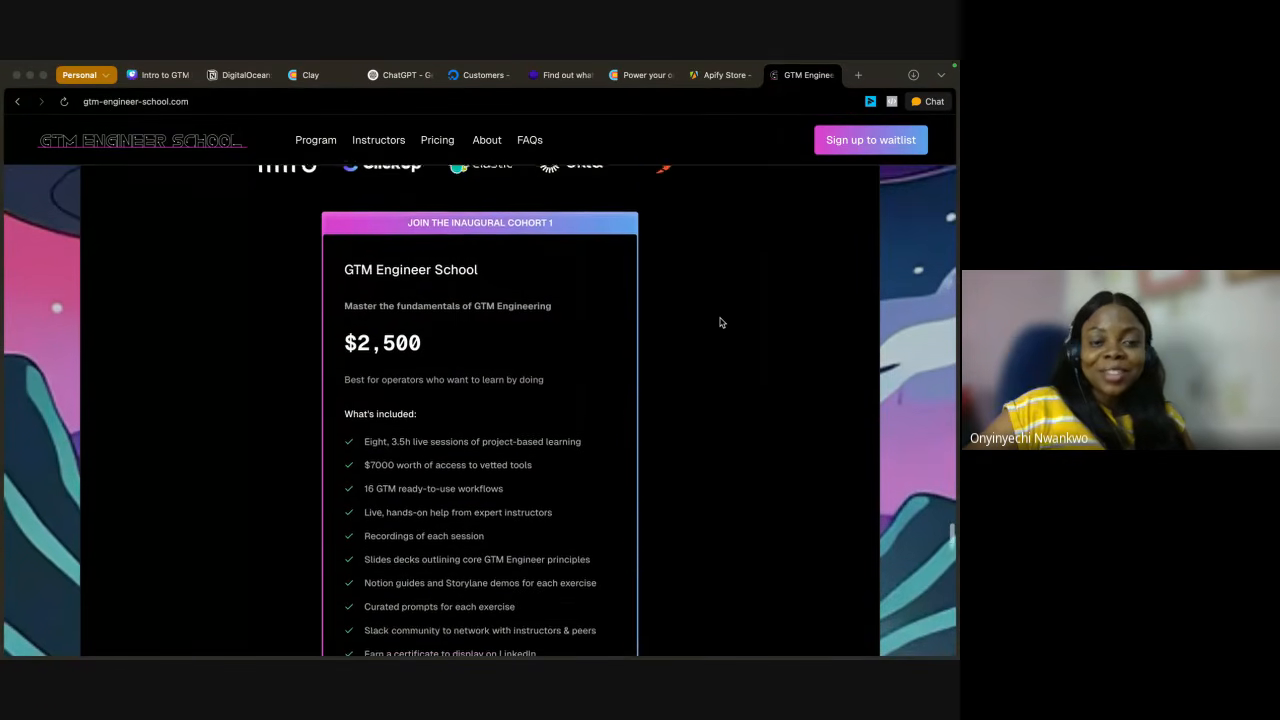
scroll(720, 322, up, 1)
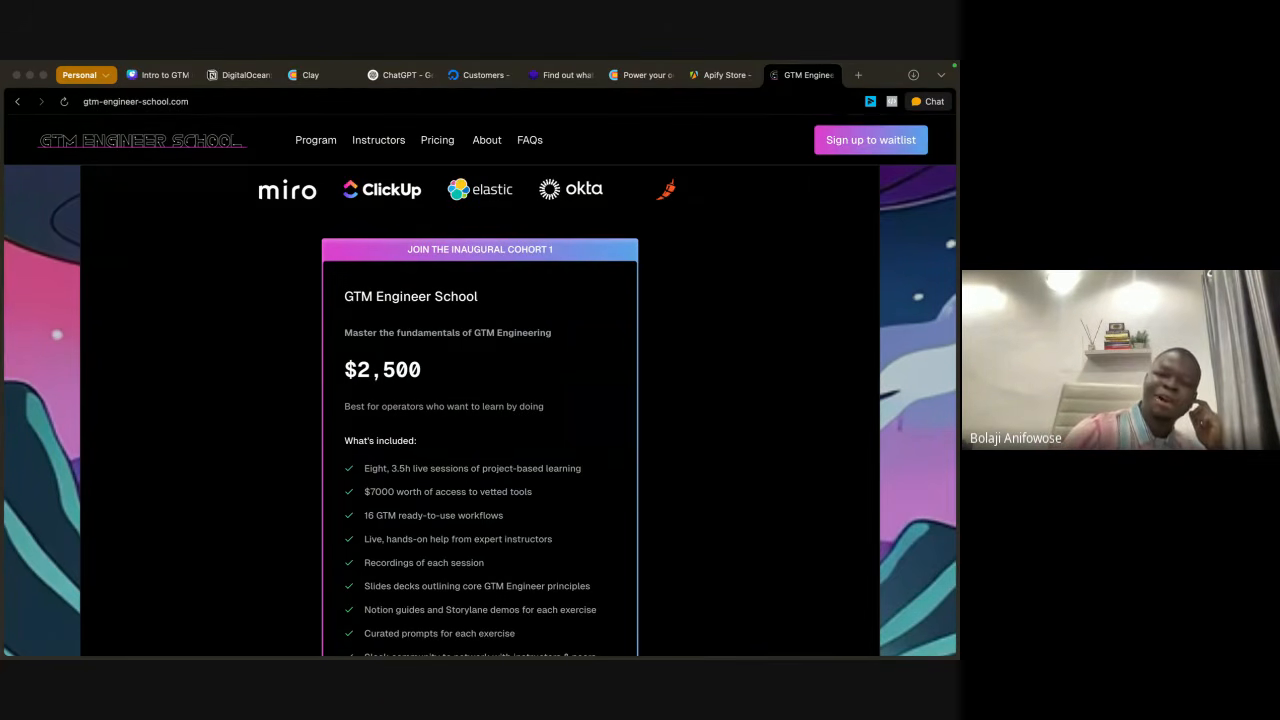
scroll(580, 475, down, 10)
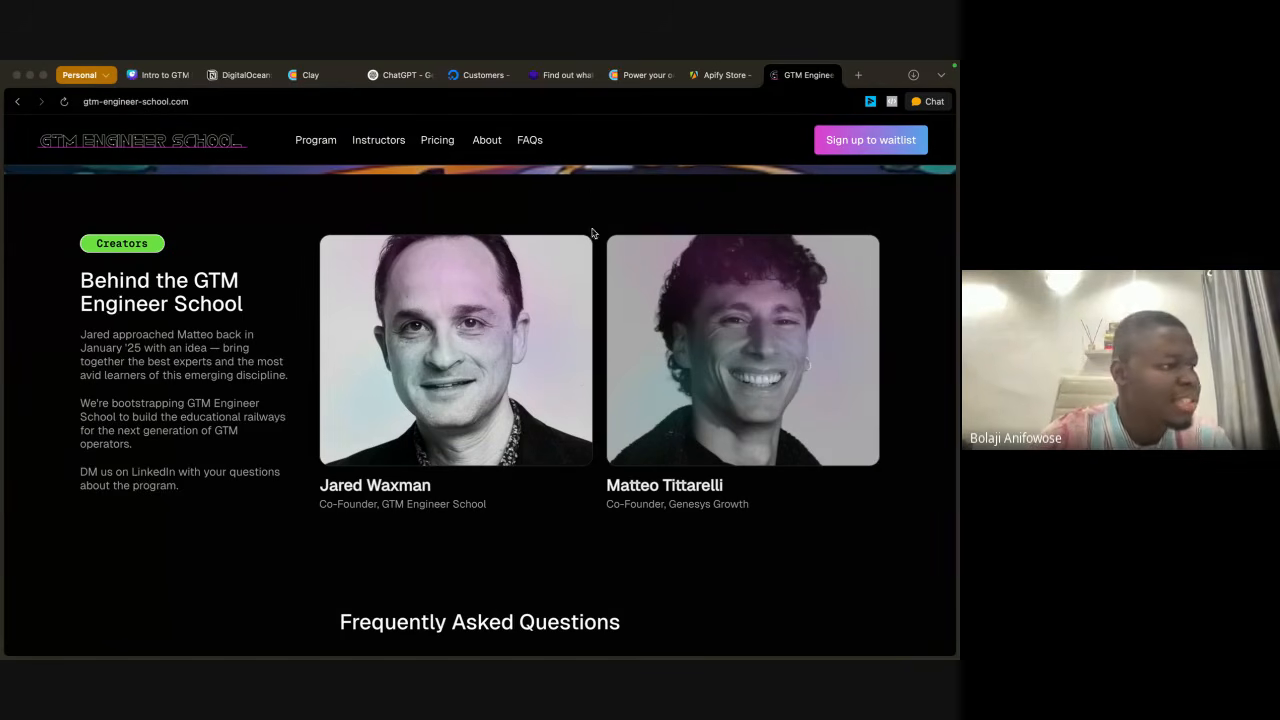
Step: Look up the GTM Engineer School co-founder by first name in a new tab and open the suggested genesysgrowth.com About page
mouse_move(631, 65)
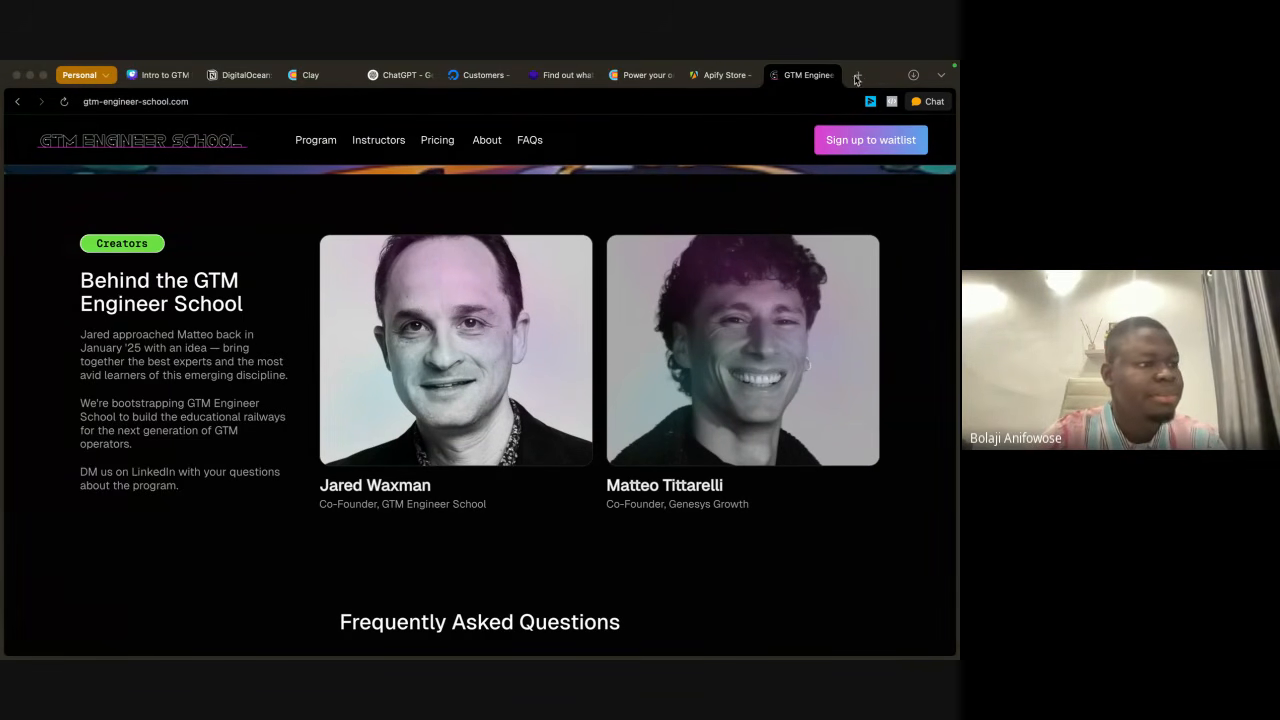
click(858, 76)
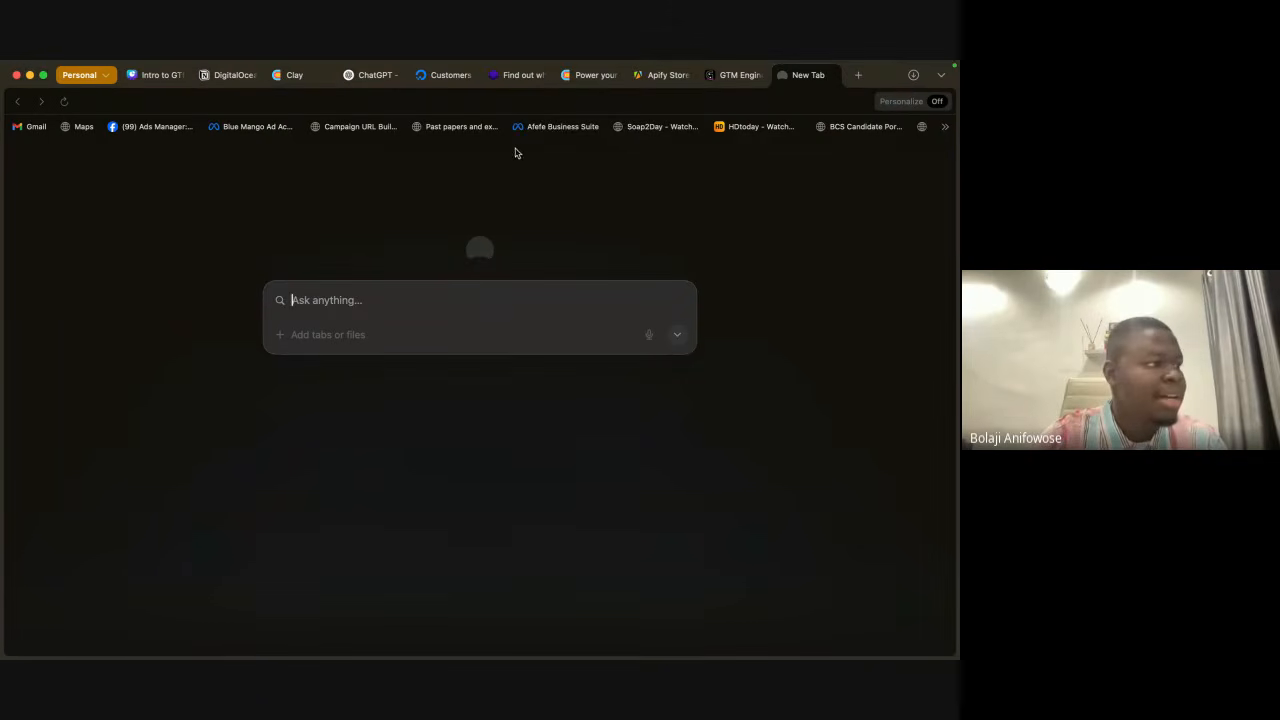
text(li)
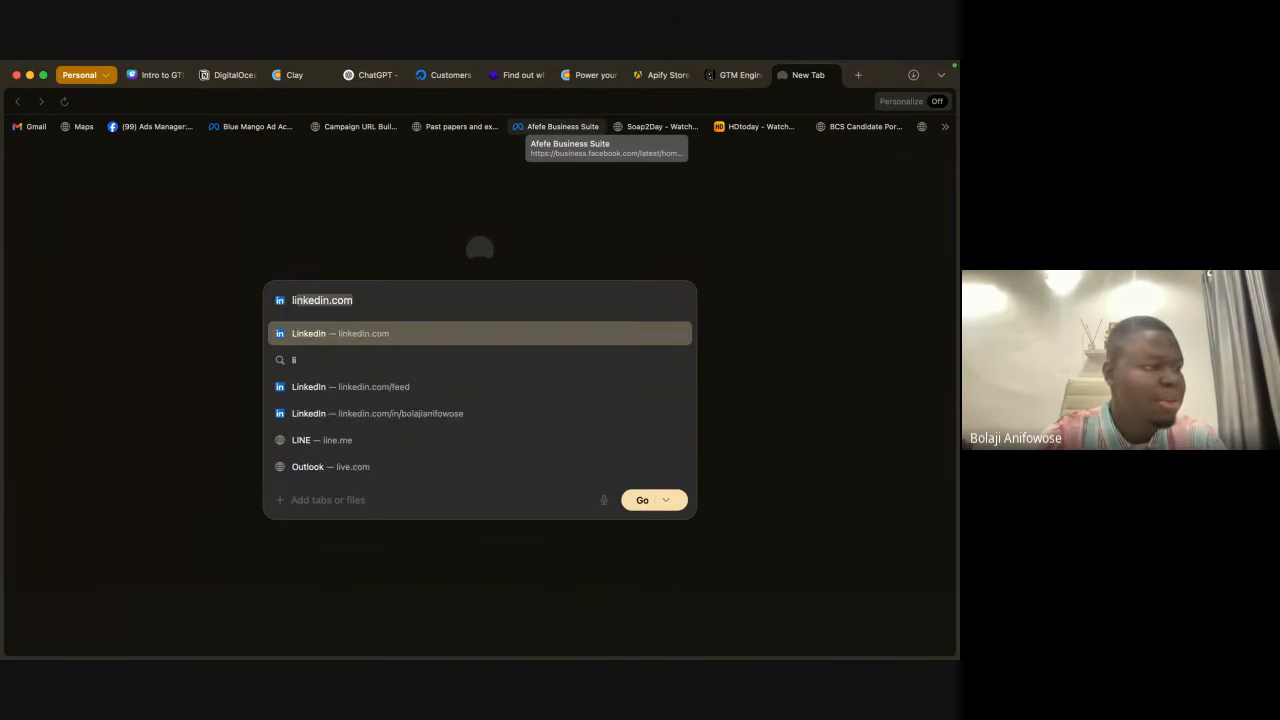
key(BackSpace)
key(BackSpace)
text(mattei)
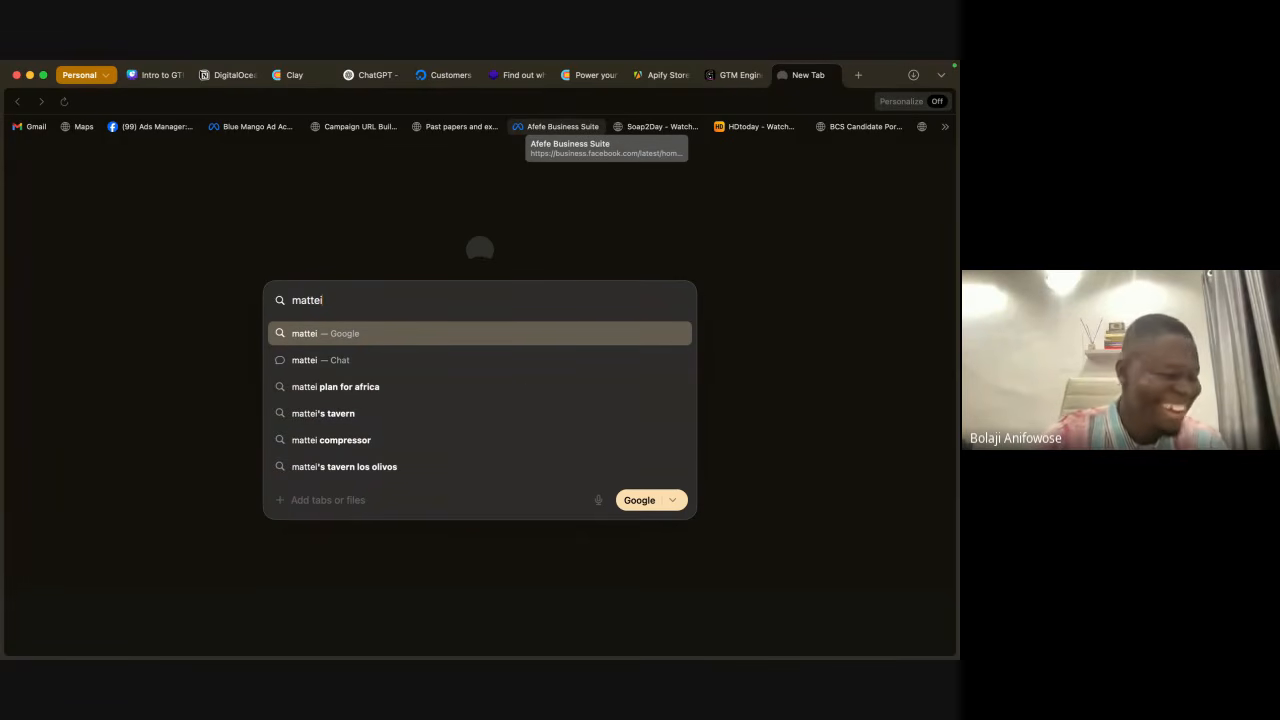
key(BackSpace)
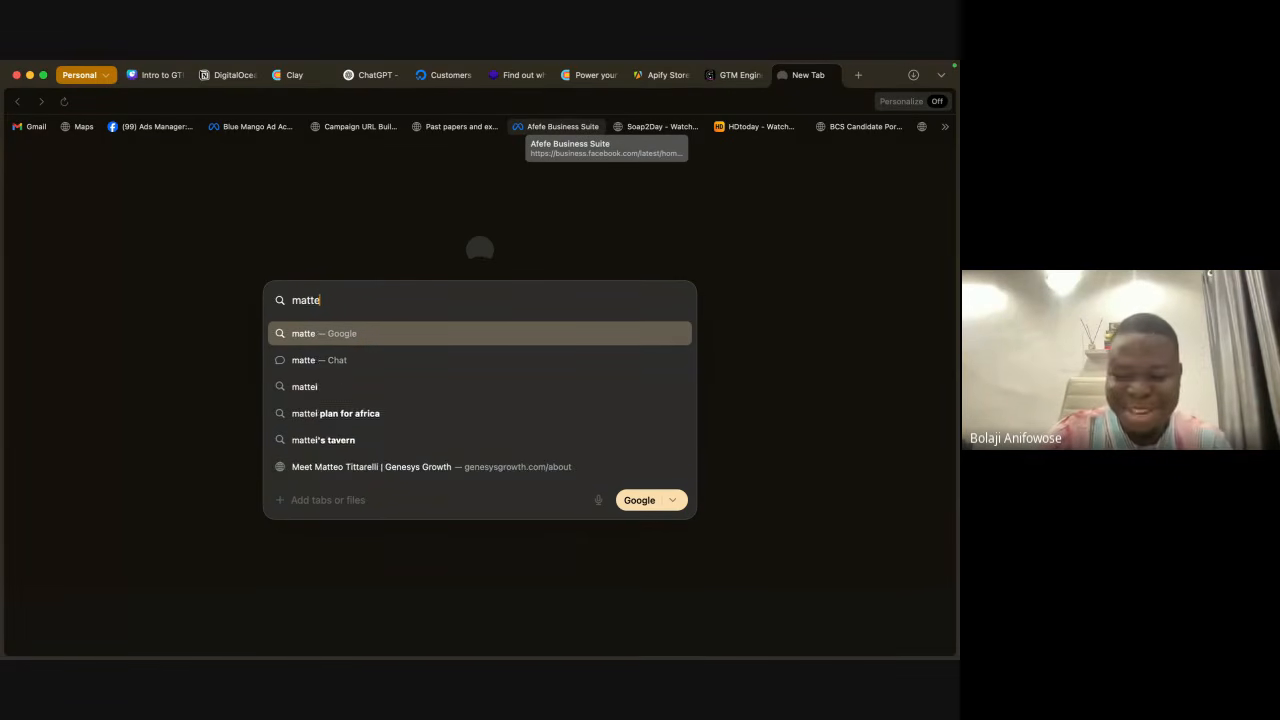
text(o)
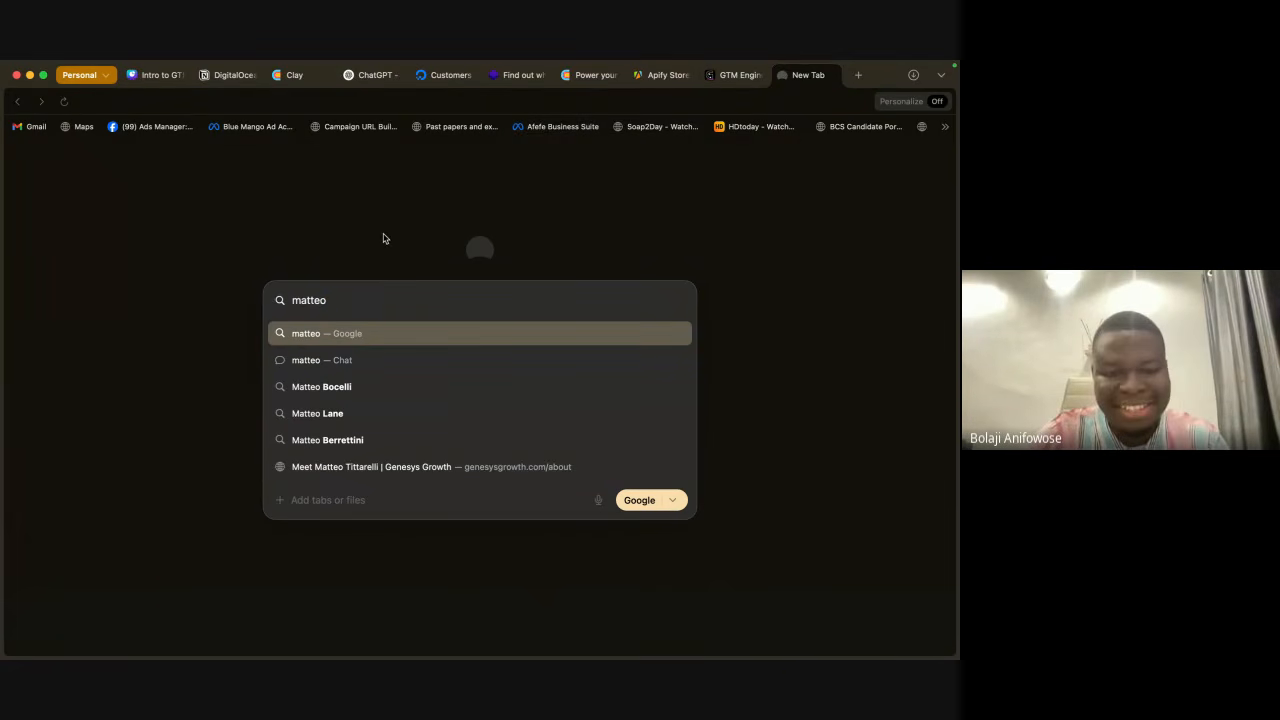
click(508, 466)
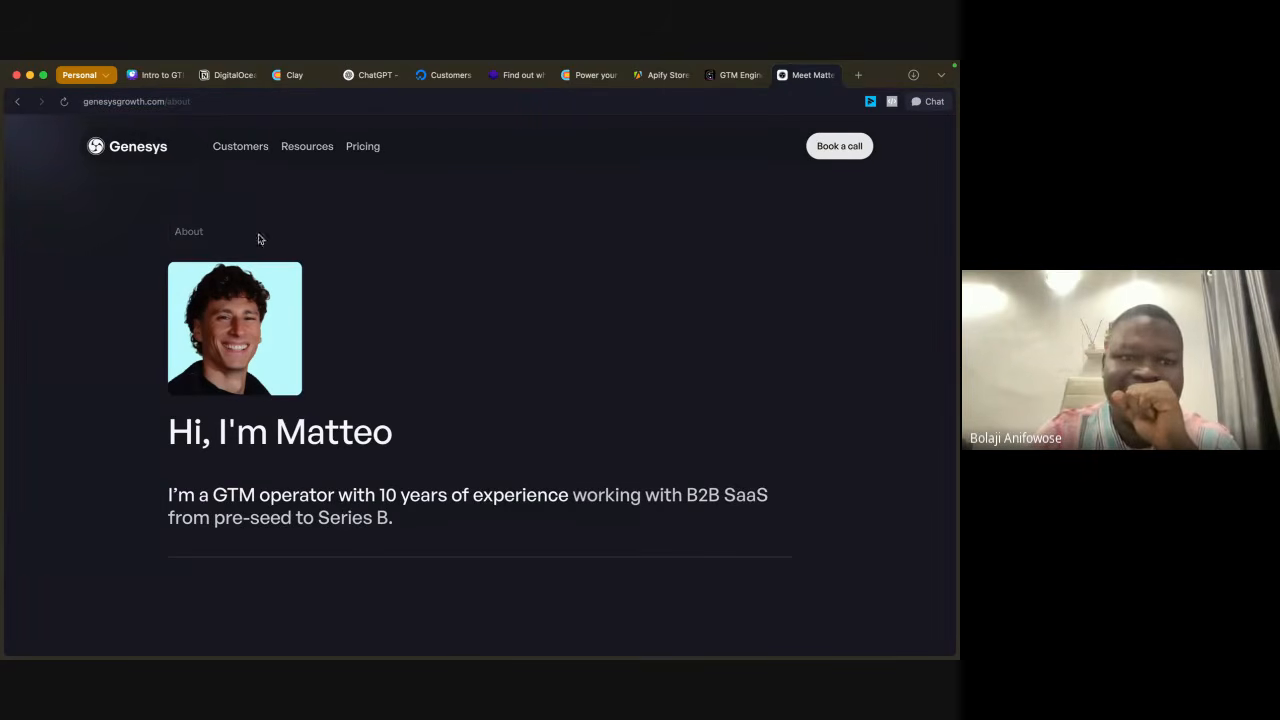
Step: Go to the Genesys homepage, open its newsletter from the footer resources, and skip the subscription prompt
click(140, 147)
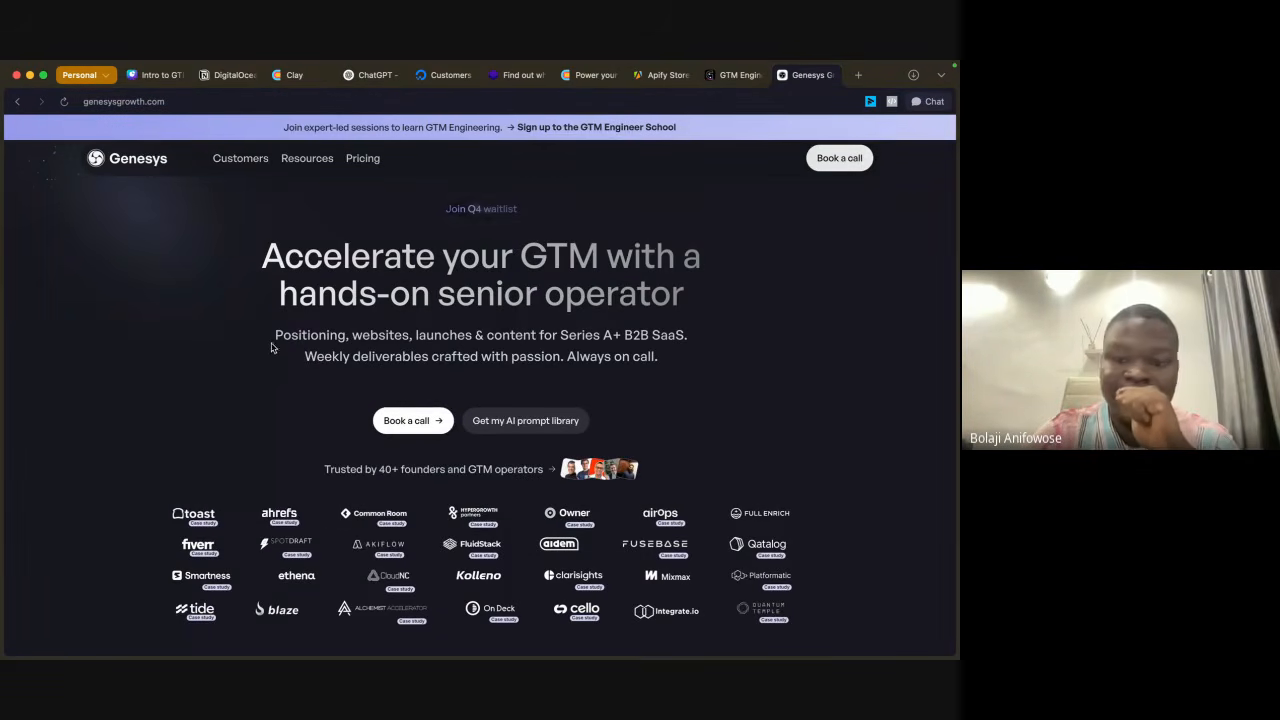
scroll(297, 368, down, 20)
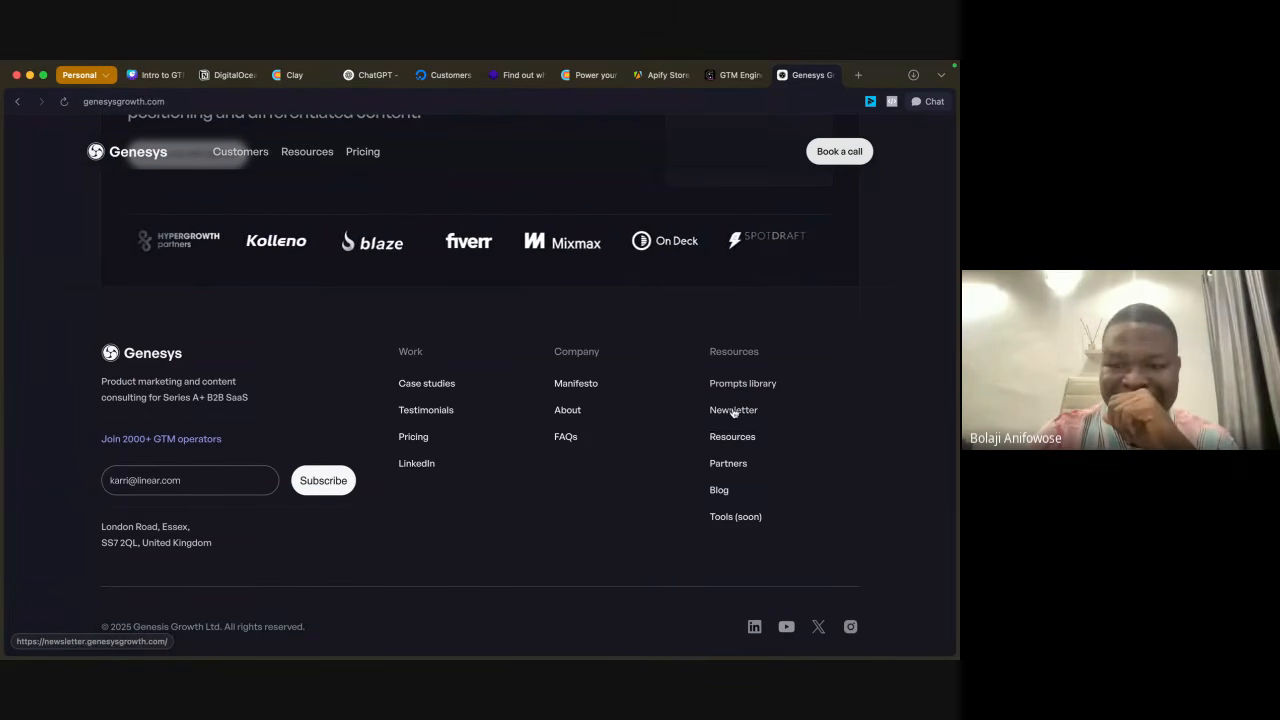
click(733, 411)
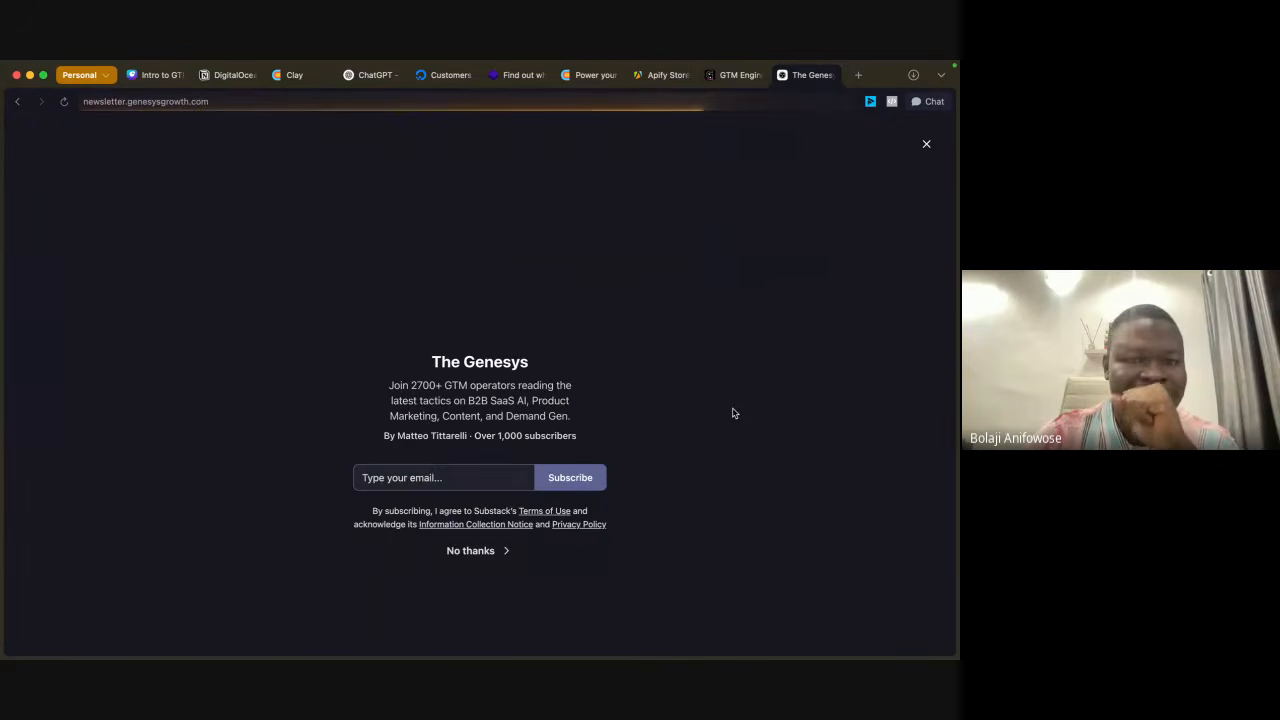
click(478, 551)
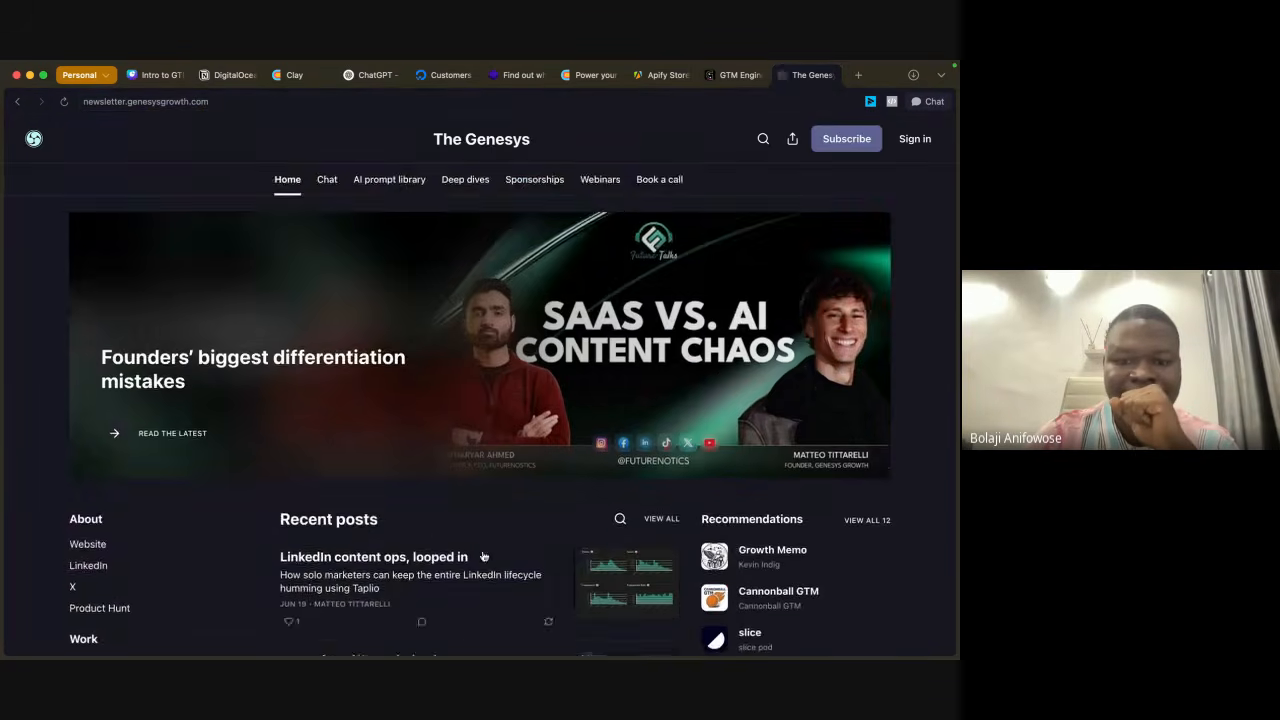
Step: Look through the recent posts on The Genesys newsletter homepage and open its Deep dives section
scroll(478, 388, down, 3)
scroll(478, 388, down, 5)
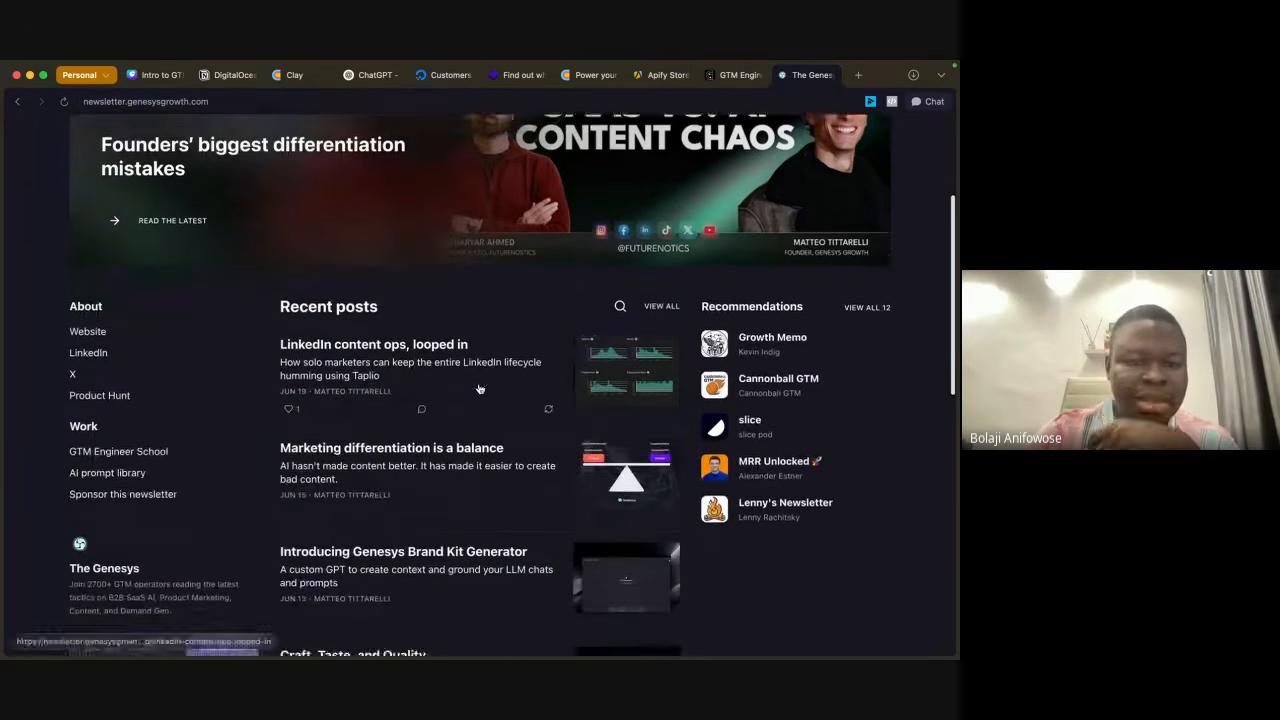
scroll(478, 388, down, 10)
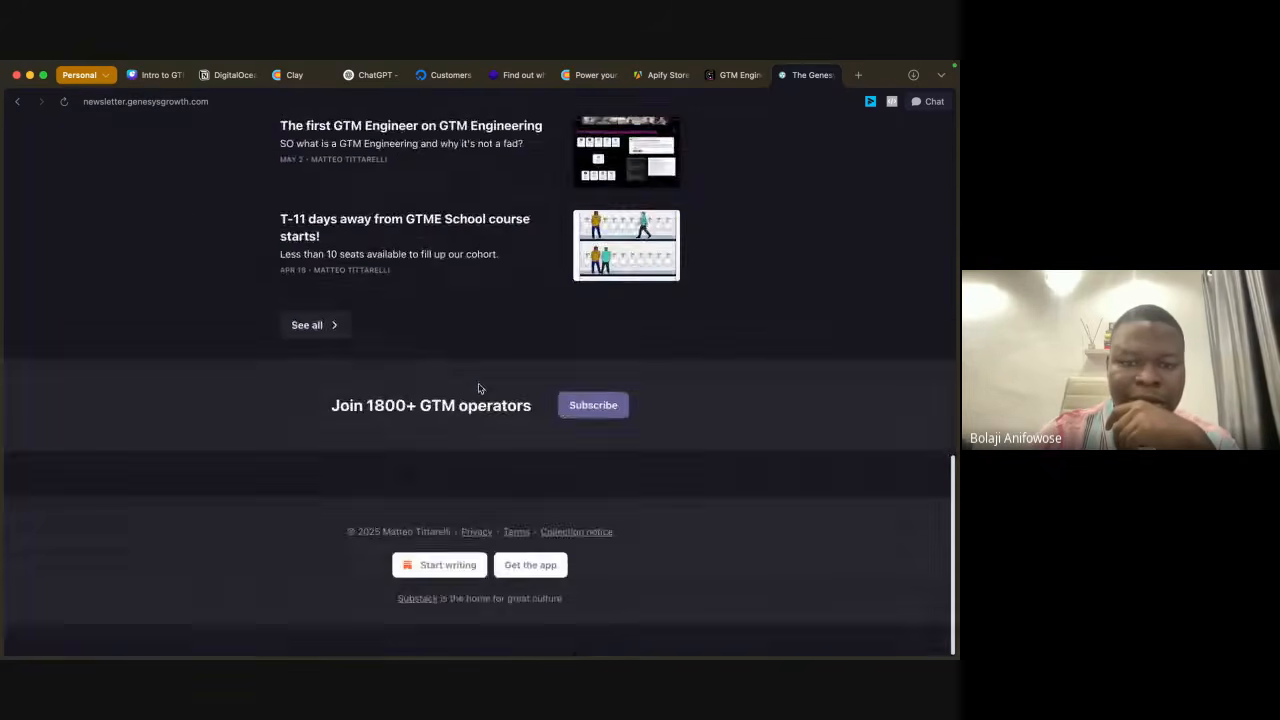
scroll(478, 388, up, 15)
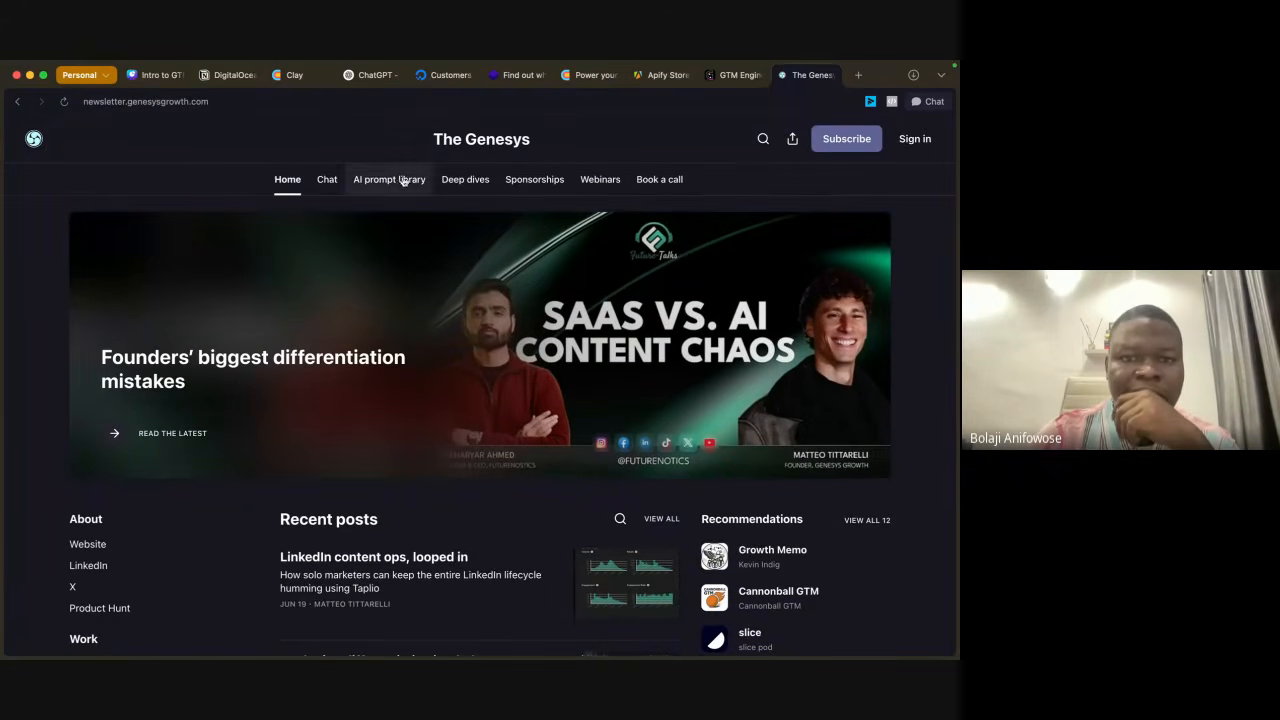
click(478, 180)
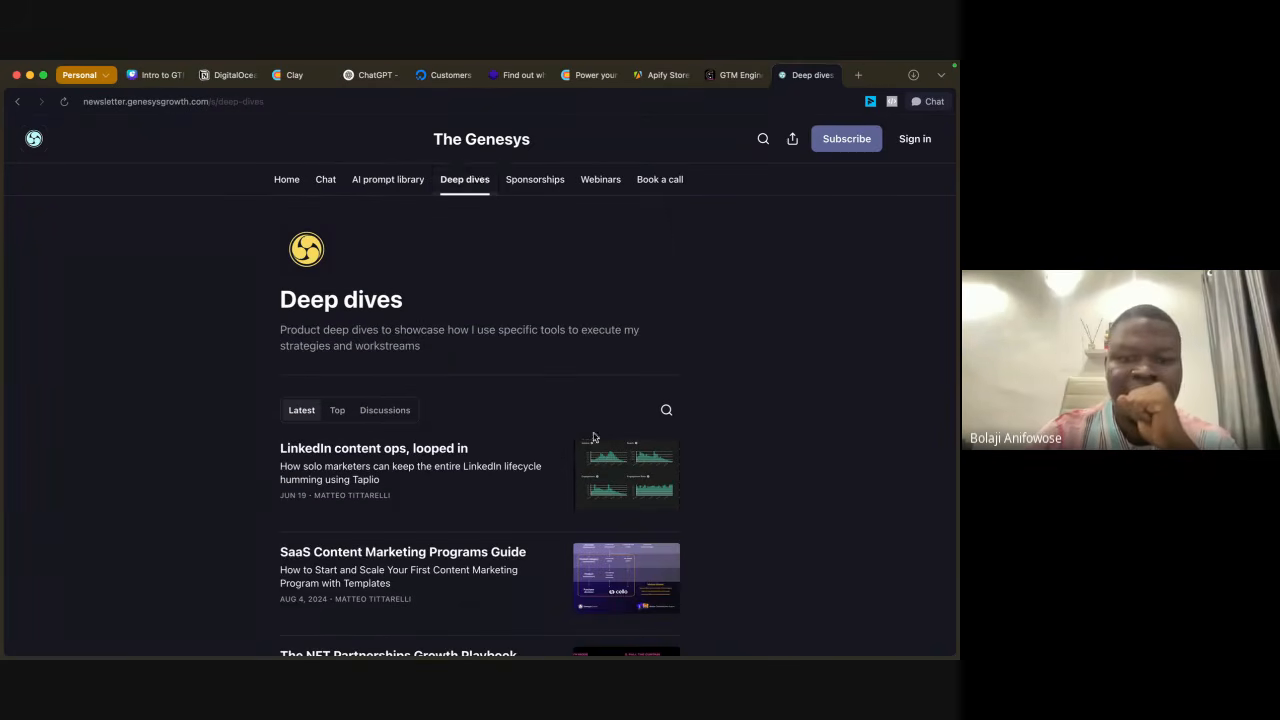
Step: Skim the newsletter's Deep dives section and go back to the Genesys website's homepage
scroll(560, 400, down, 10)
scroll(593, 437, up, 10)
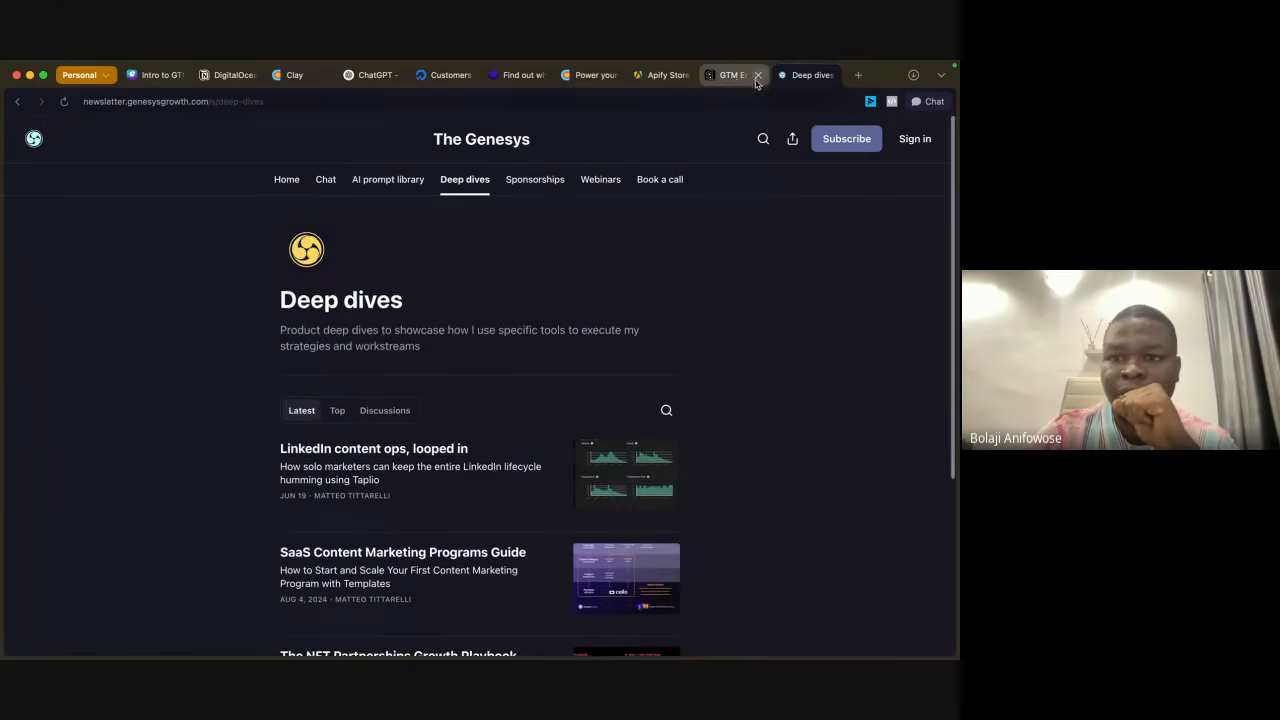
click(18, 102)
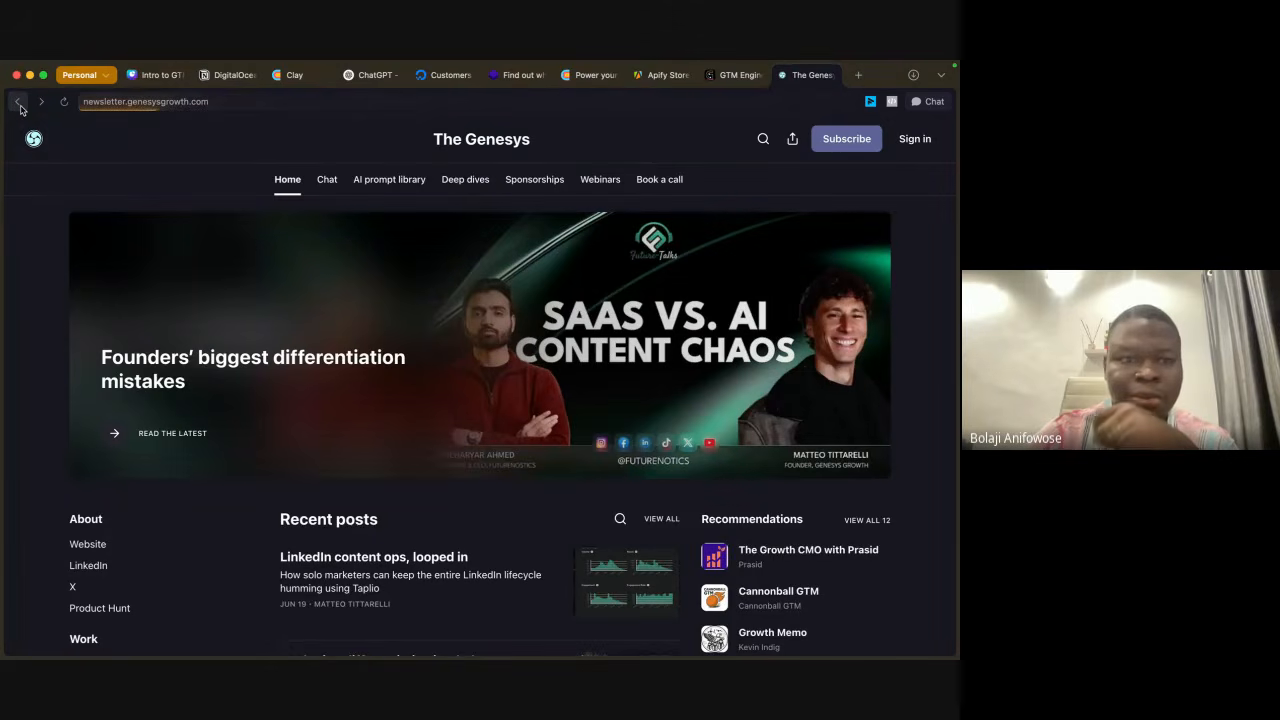
click(19, 104)
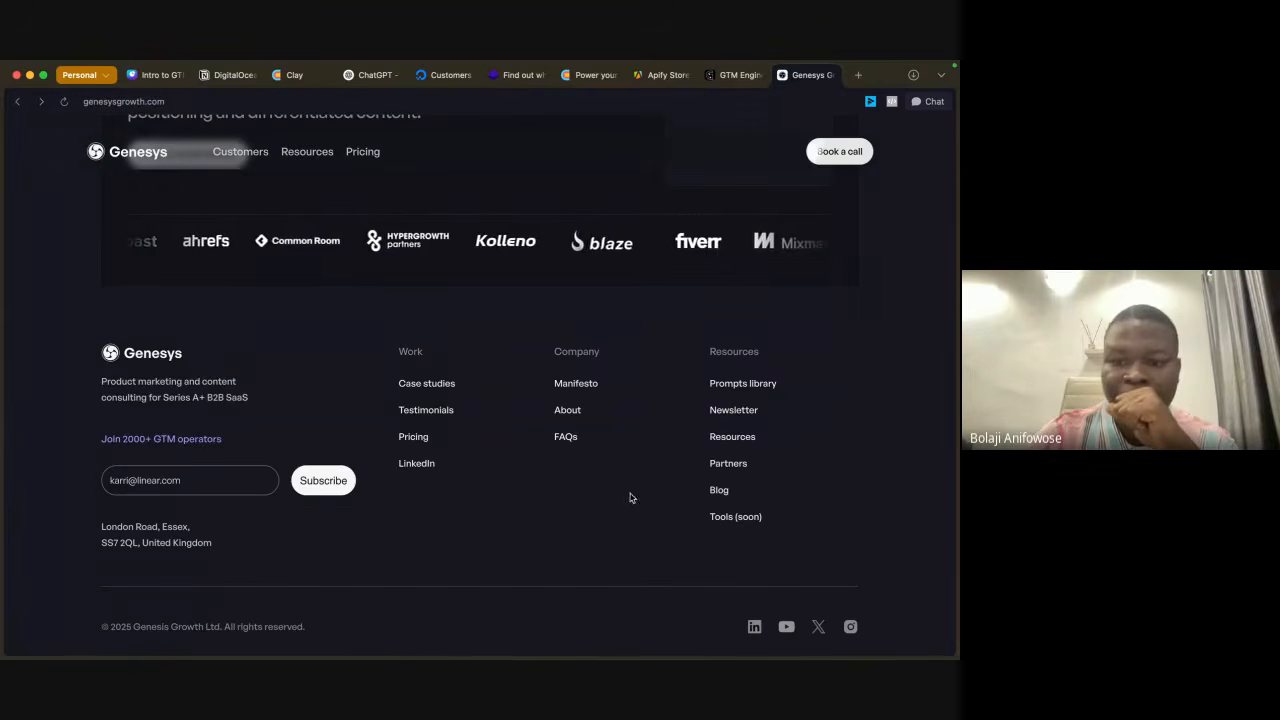
Step: Open Genesys's LinkedIn page from the footer and reach the GTME School co-founder's profile through the HyperGrowth Partners connections list
click(755, 626)
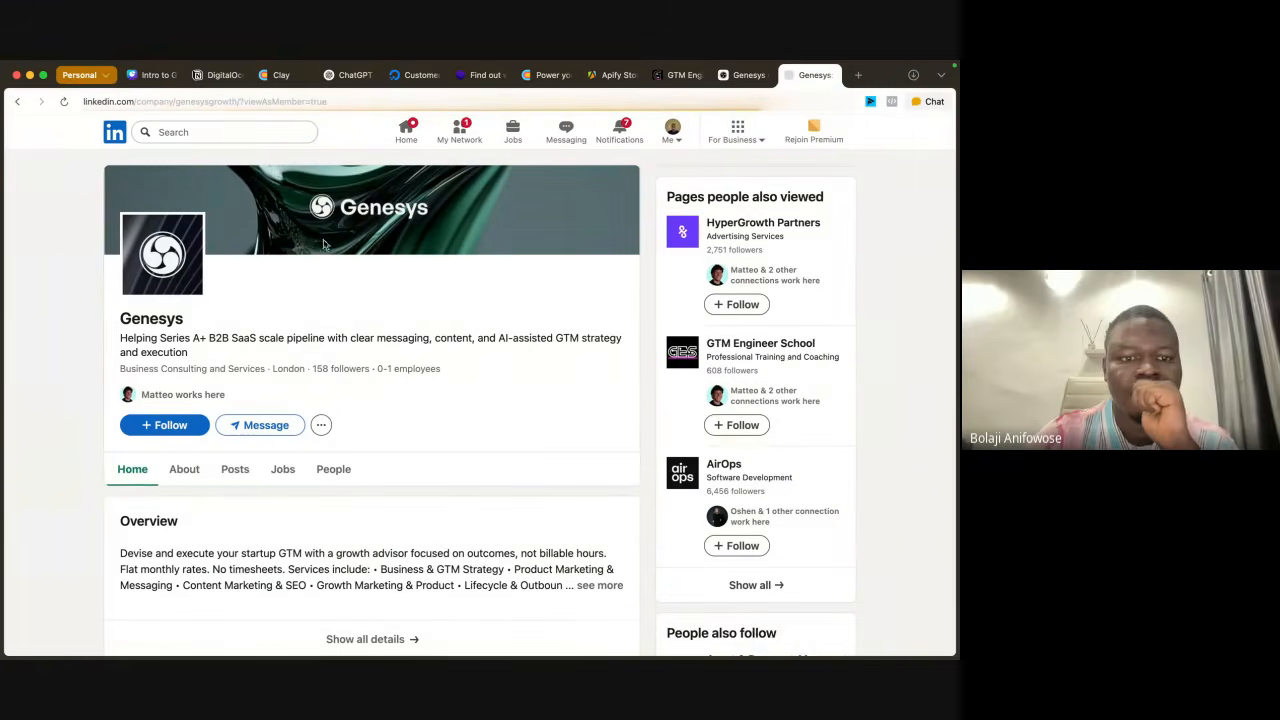
click(748, 276)
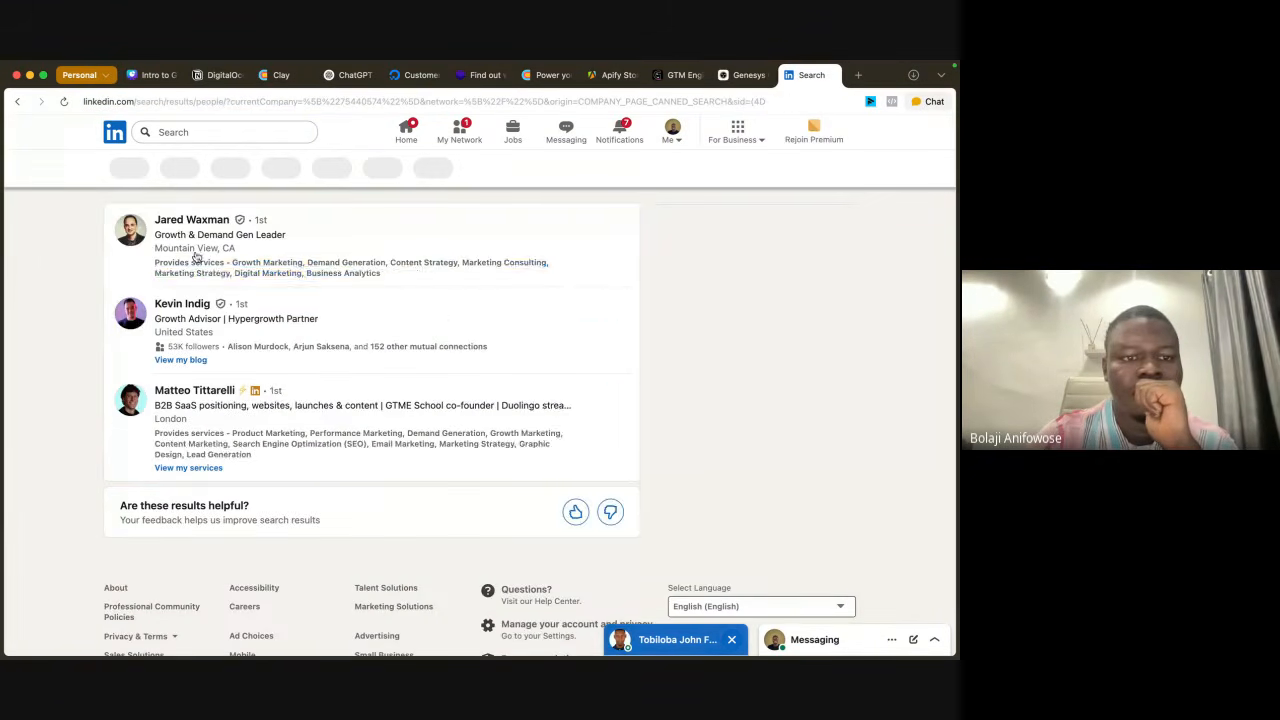
click(180, 391)
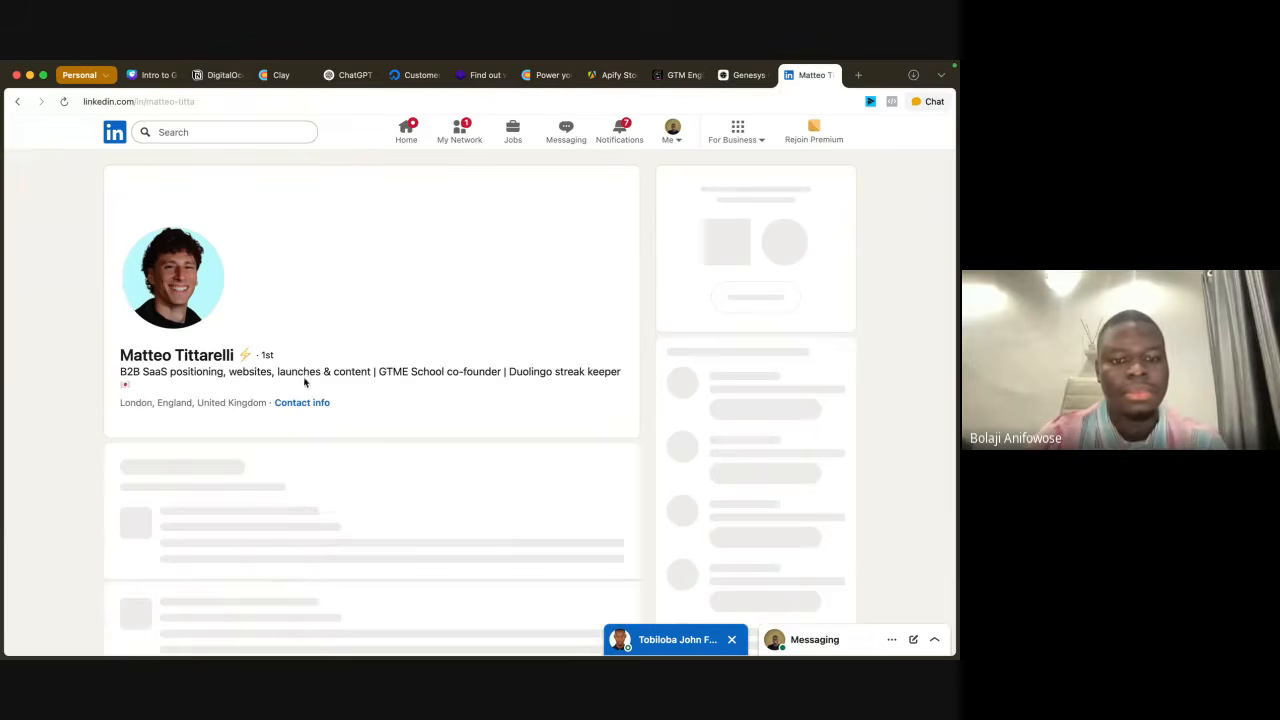
Step: Browse the co-founder's LinkedIn profile through to the last featured posts and show all featured items
scroll(368, 380, down, 10)
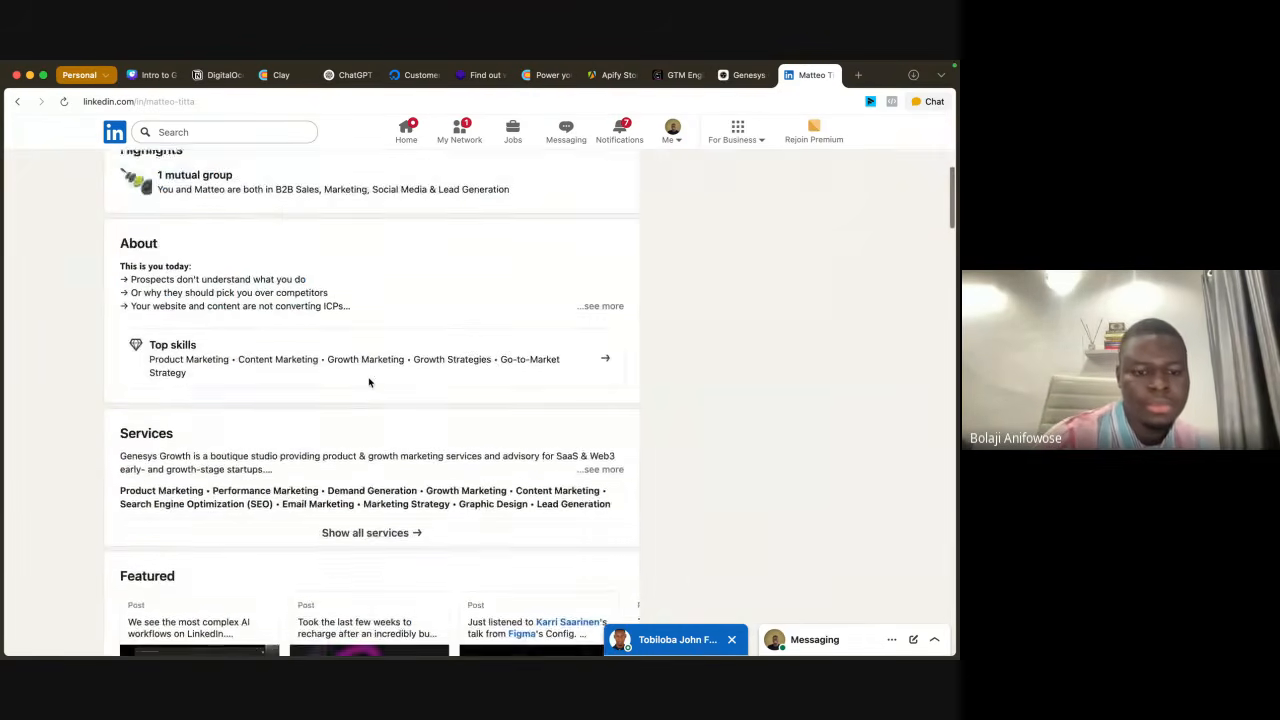
scroll(368, 378, down, 4)
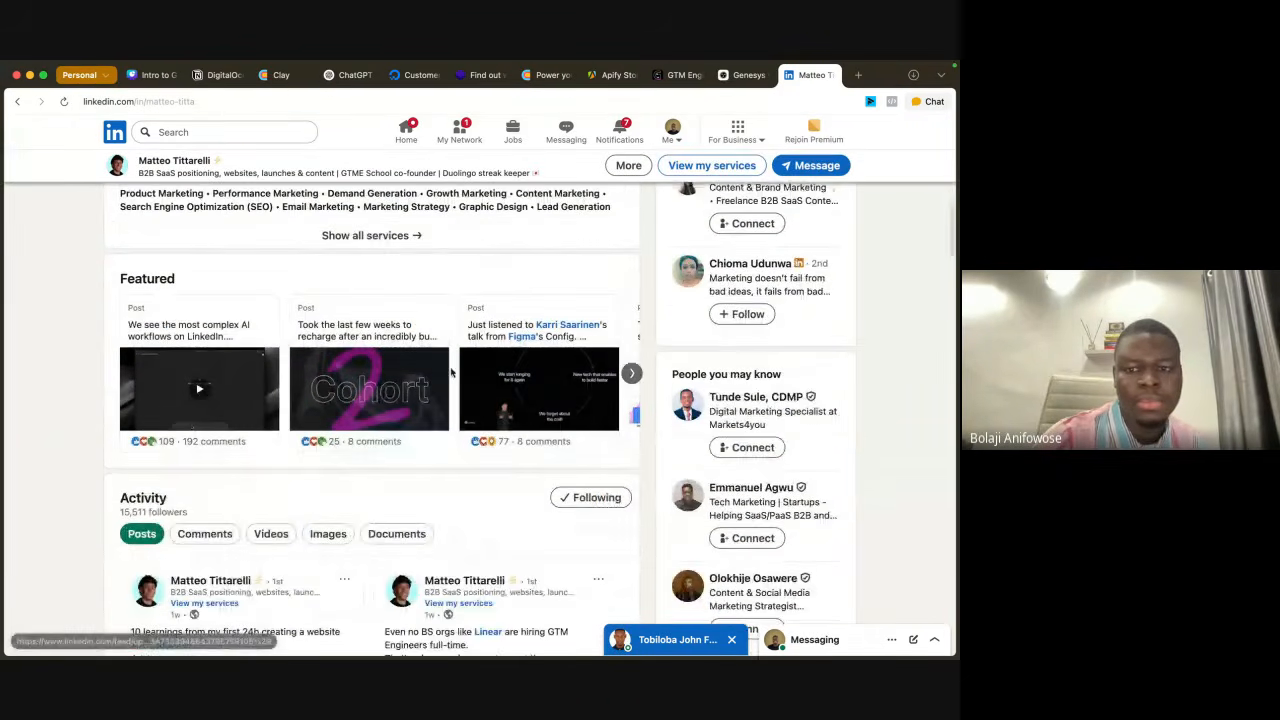
click(632, 373)
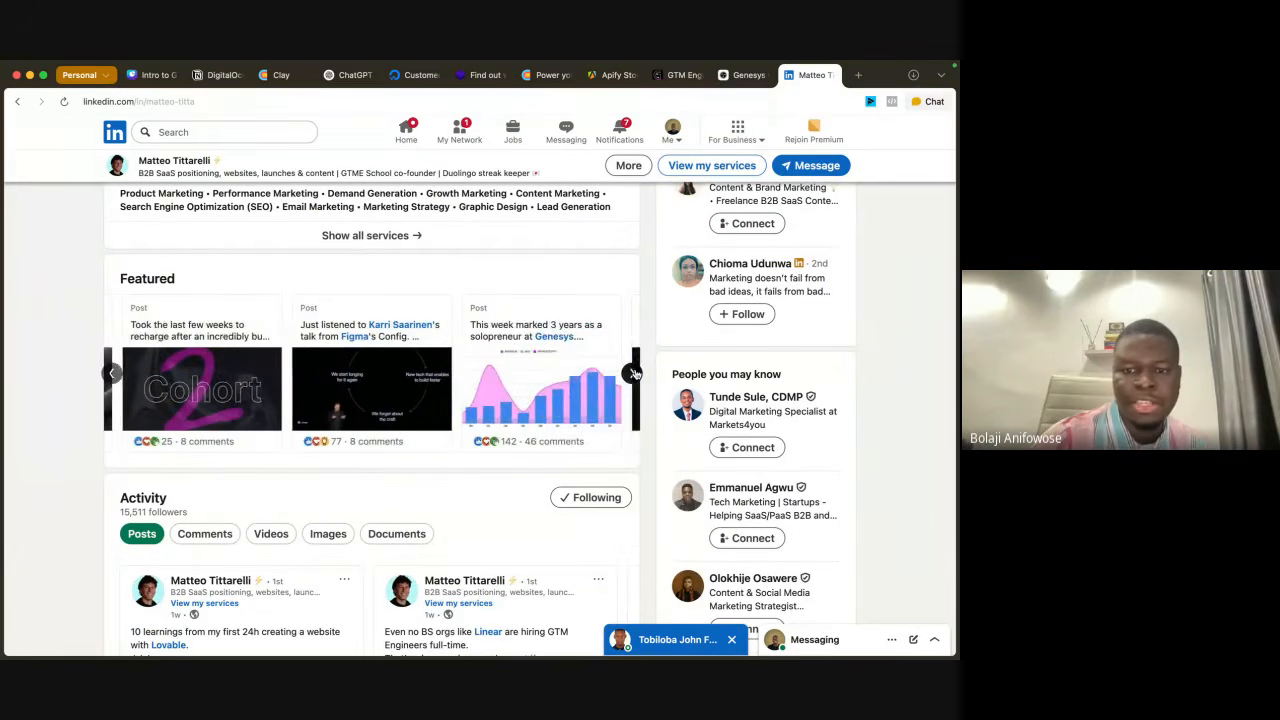
click(632, 373)
click(632, 373)
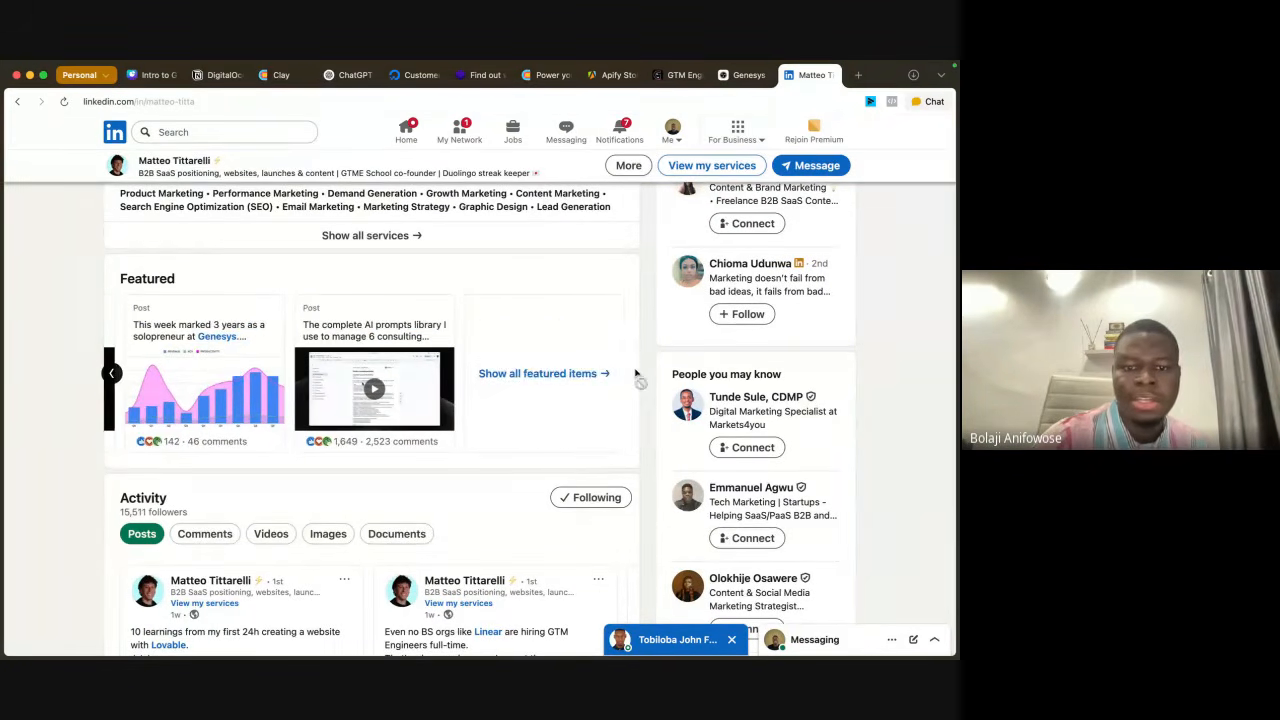
click(528, 373)
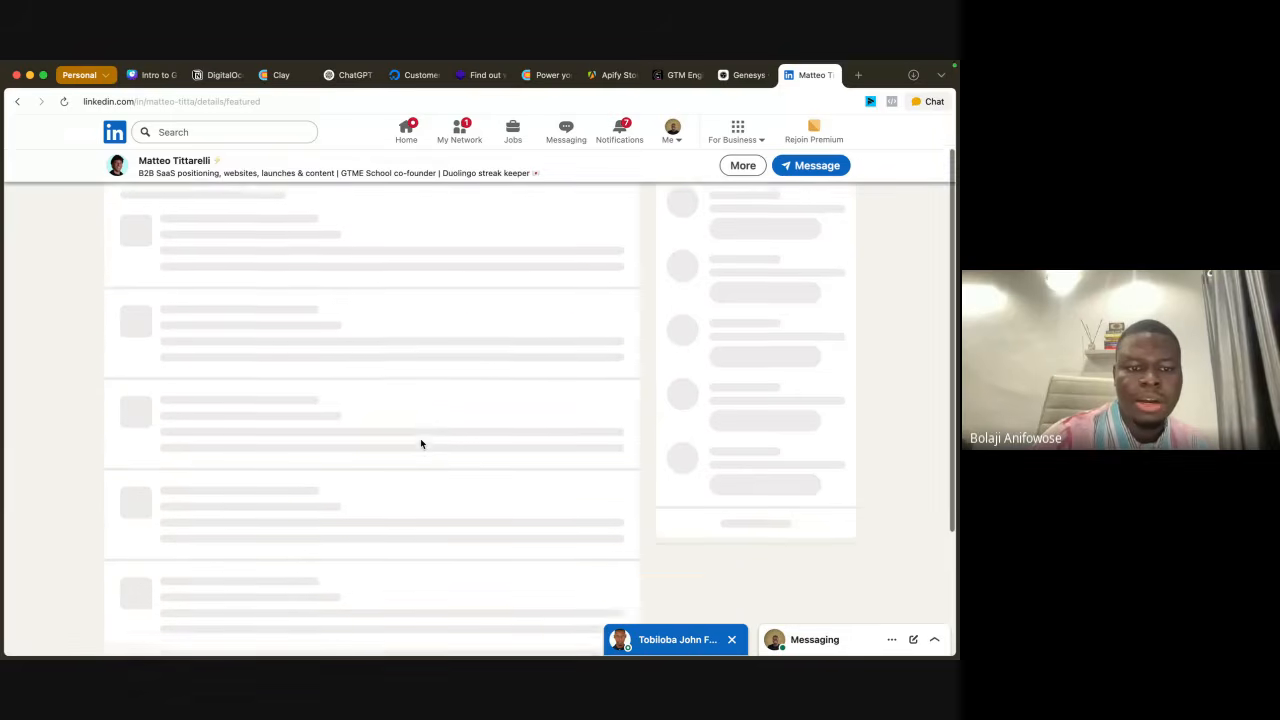
Step: Look through the full list of featured posts and open the linked HyperGrowth Partners company page to view its overview
scroll(421, 444, down, 15)
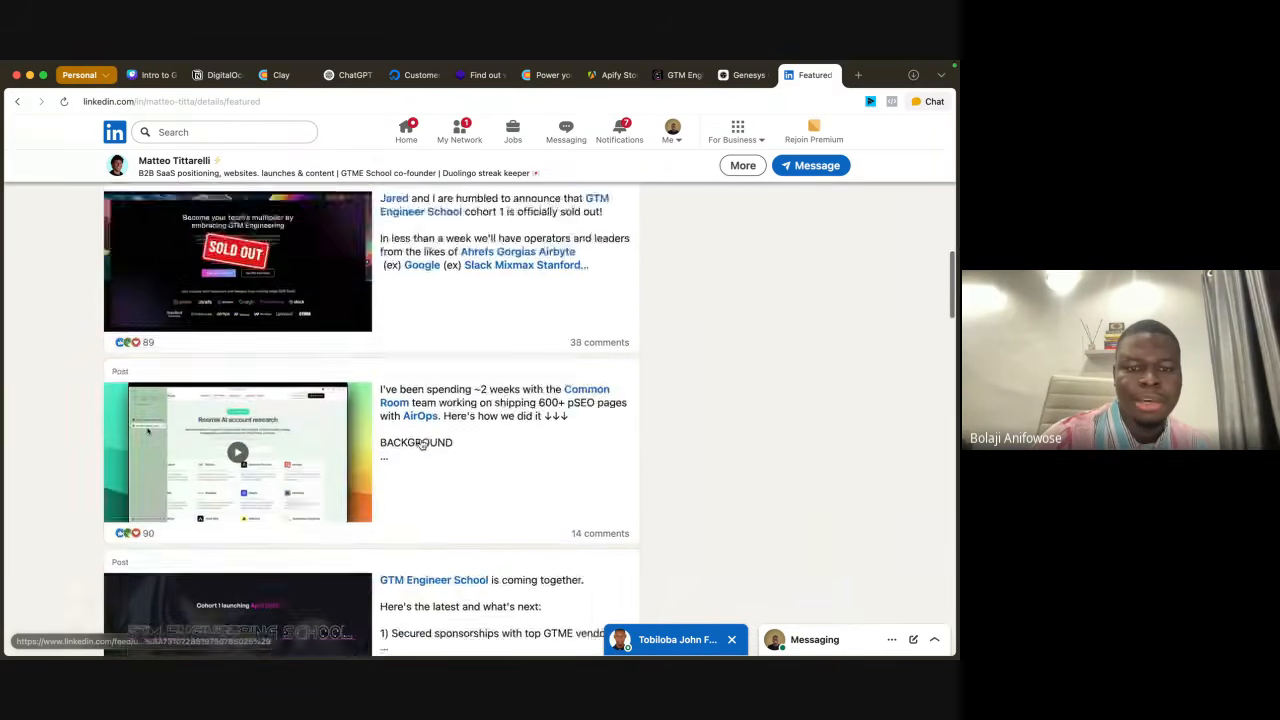
scroll(421, 444, down, 15)
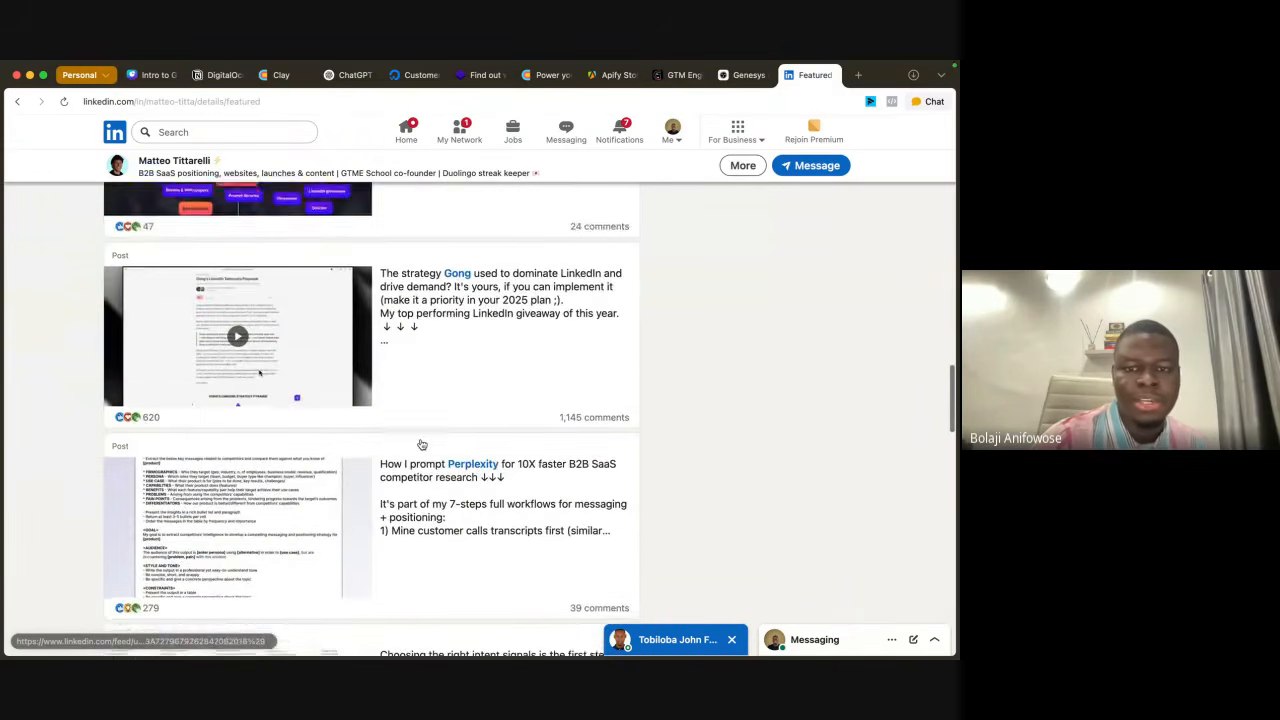
scroll(421, 444, down, 5)
scroll(440, 420, up, 4)
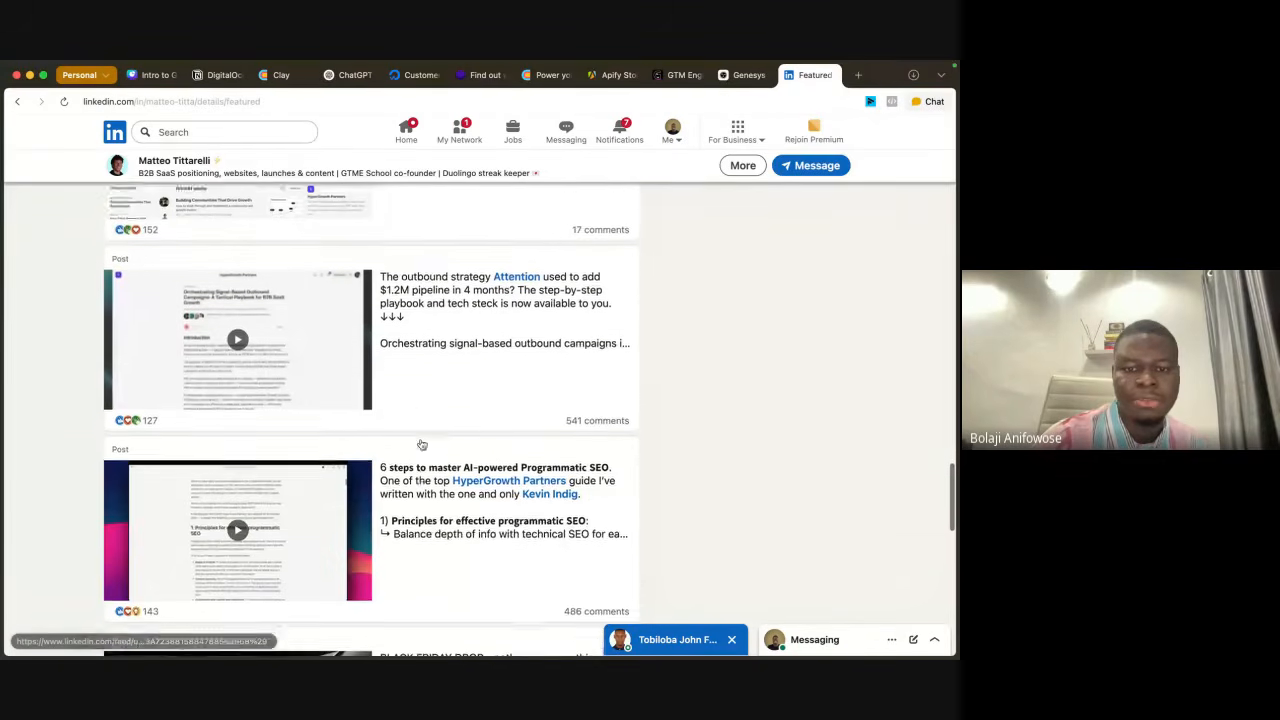
click(466, 385)
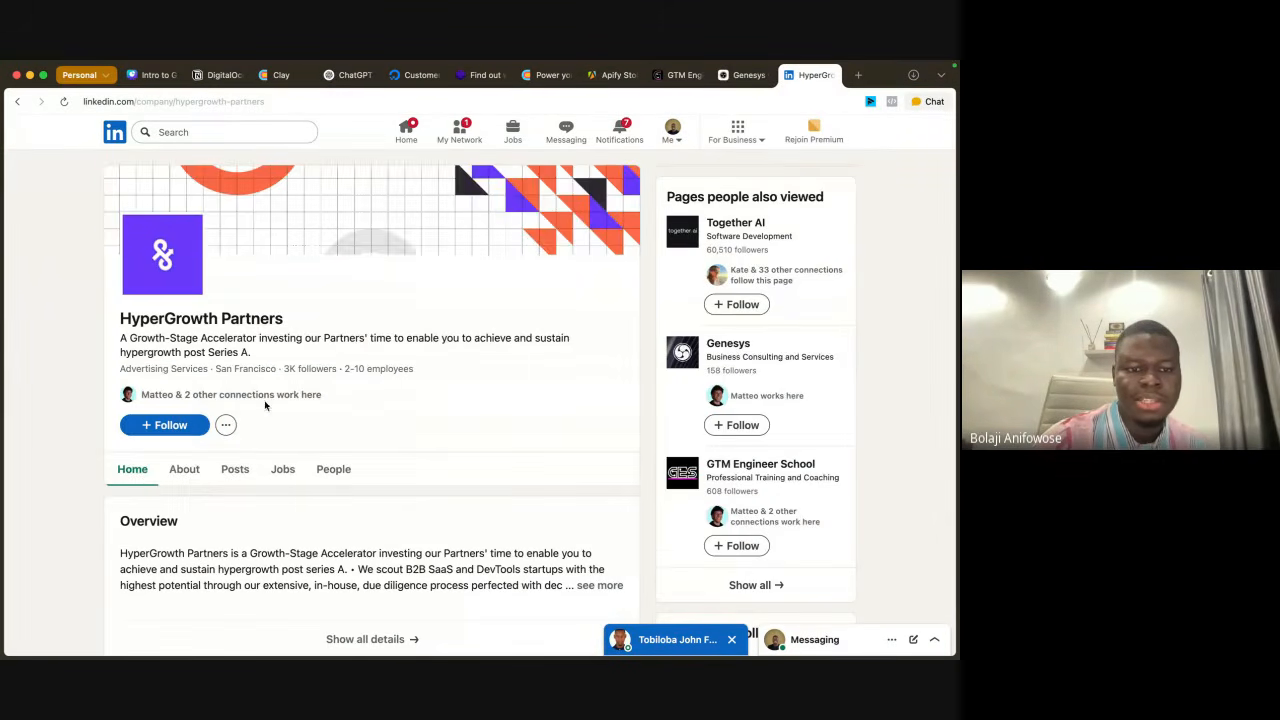
scroll(355, 593, down, 2)
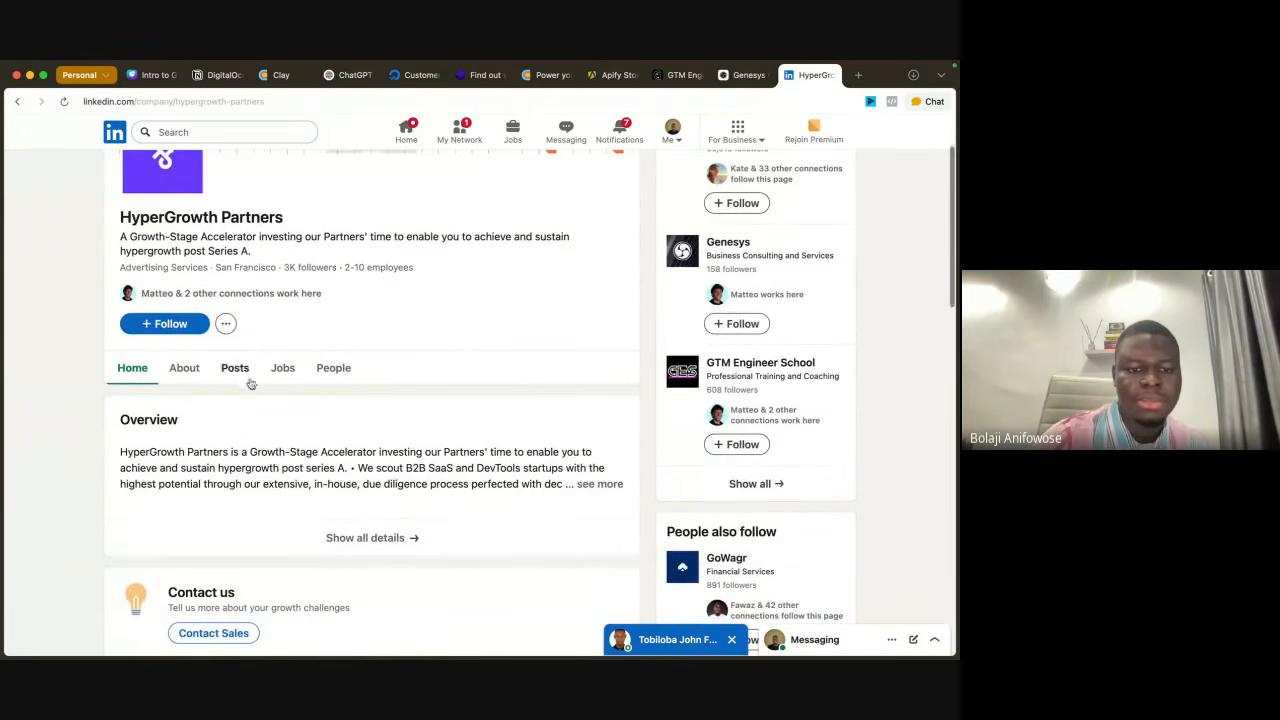
Step: Search the web for "hypergrowth partners"
click(362, 105)
text(hypergrow)
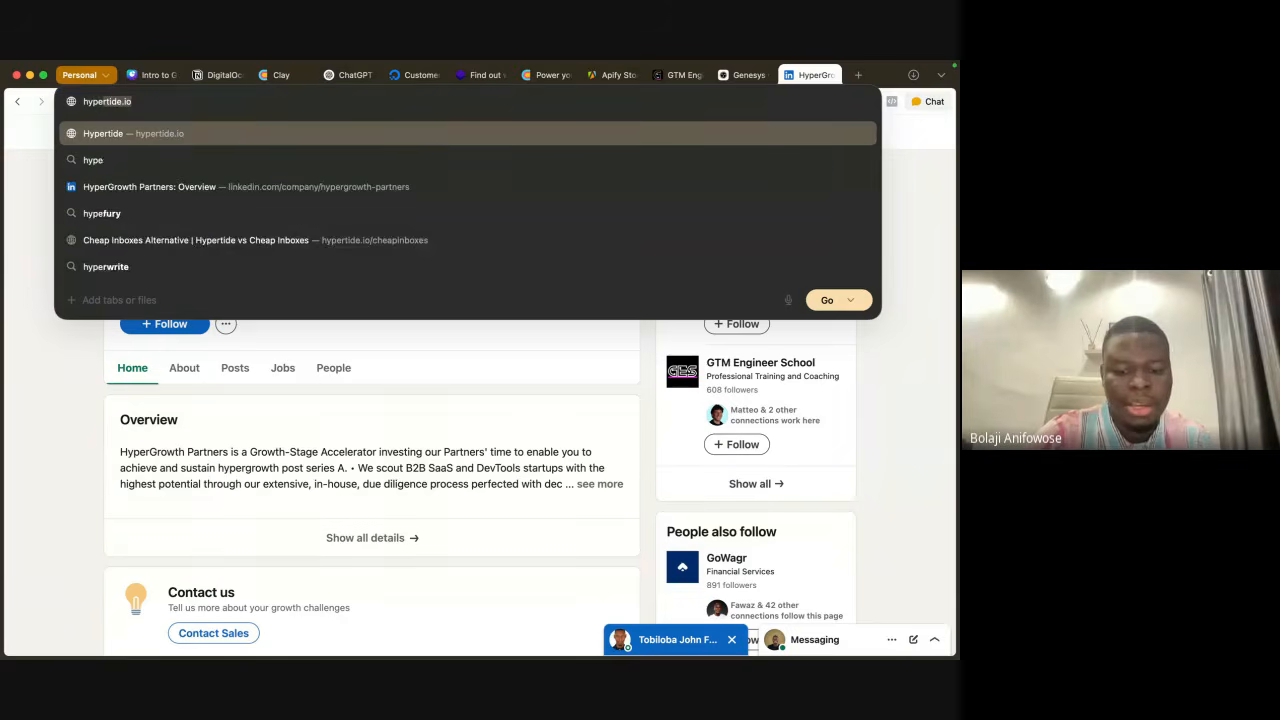
text(th partners)
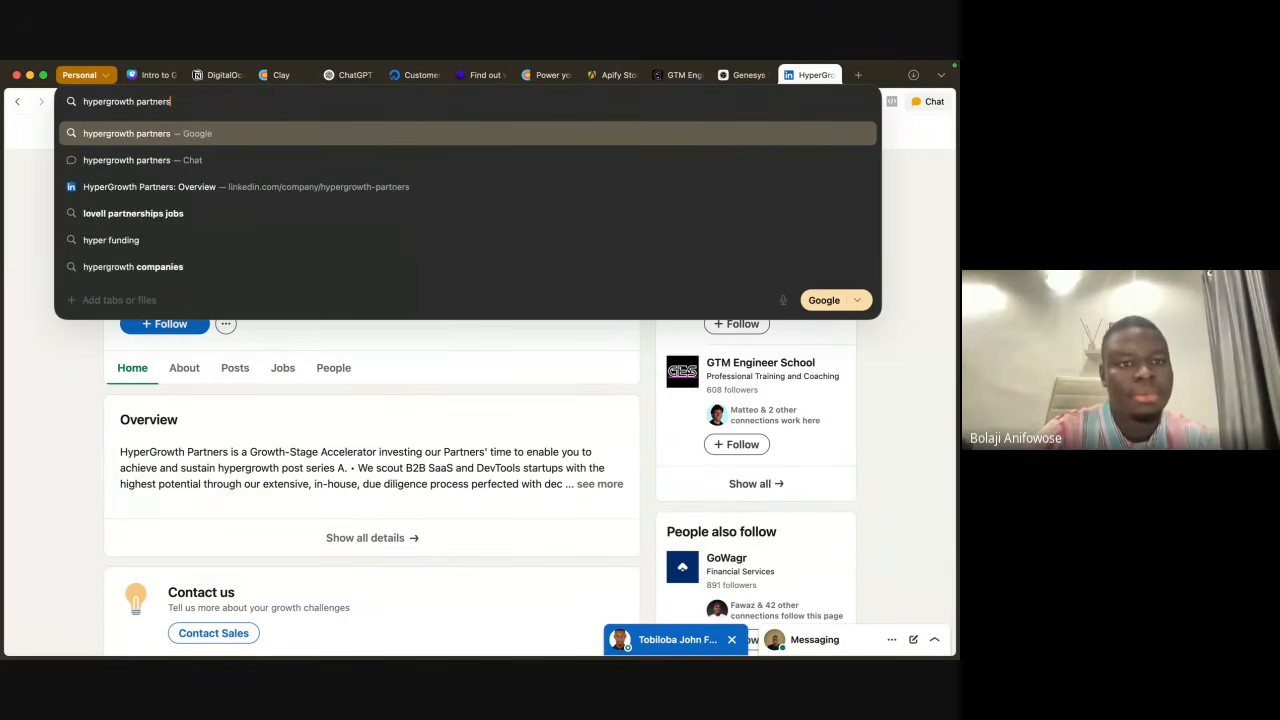
key(Return)
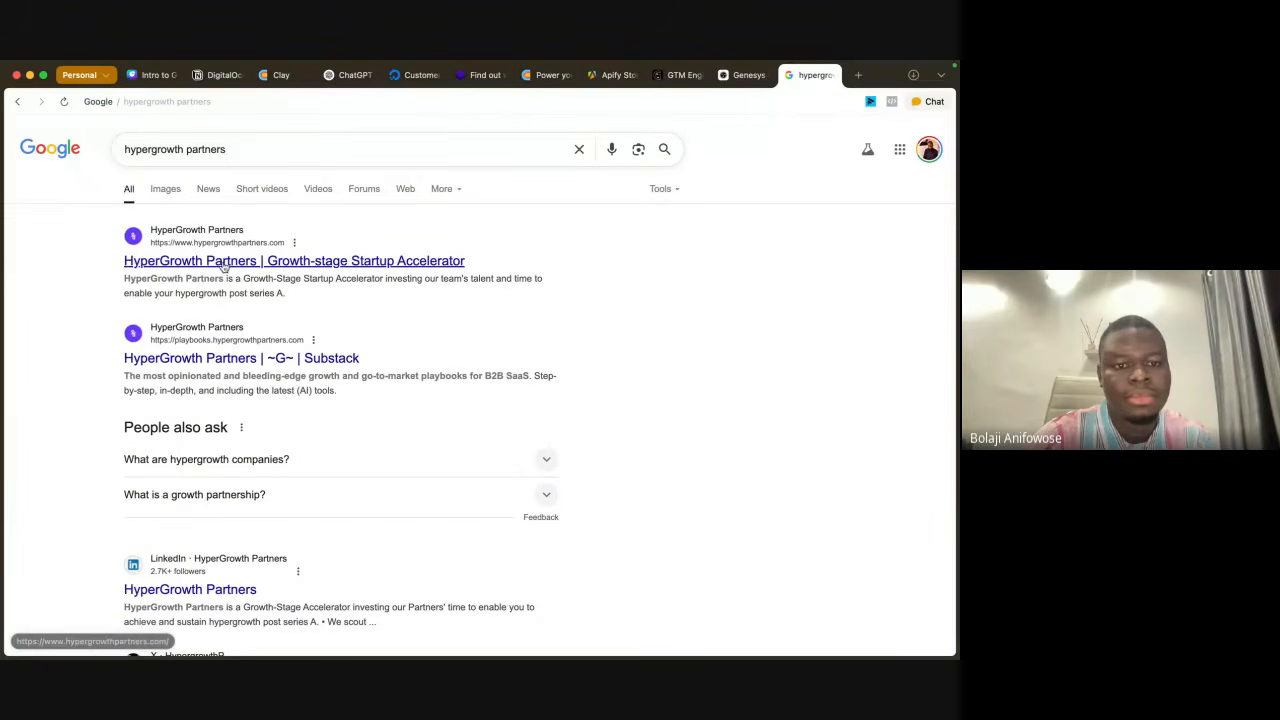
Step: Change the search to the suggested "hypergrowth substack", open the HyperGrowth Partners playbooks newsletter, and skip its subscription prompt
click(251, 149)
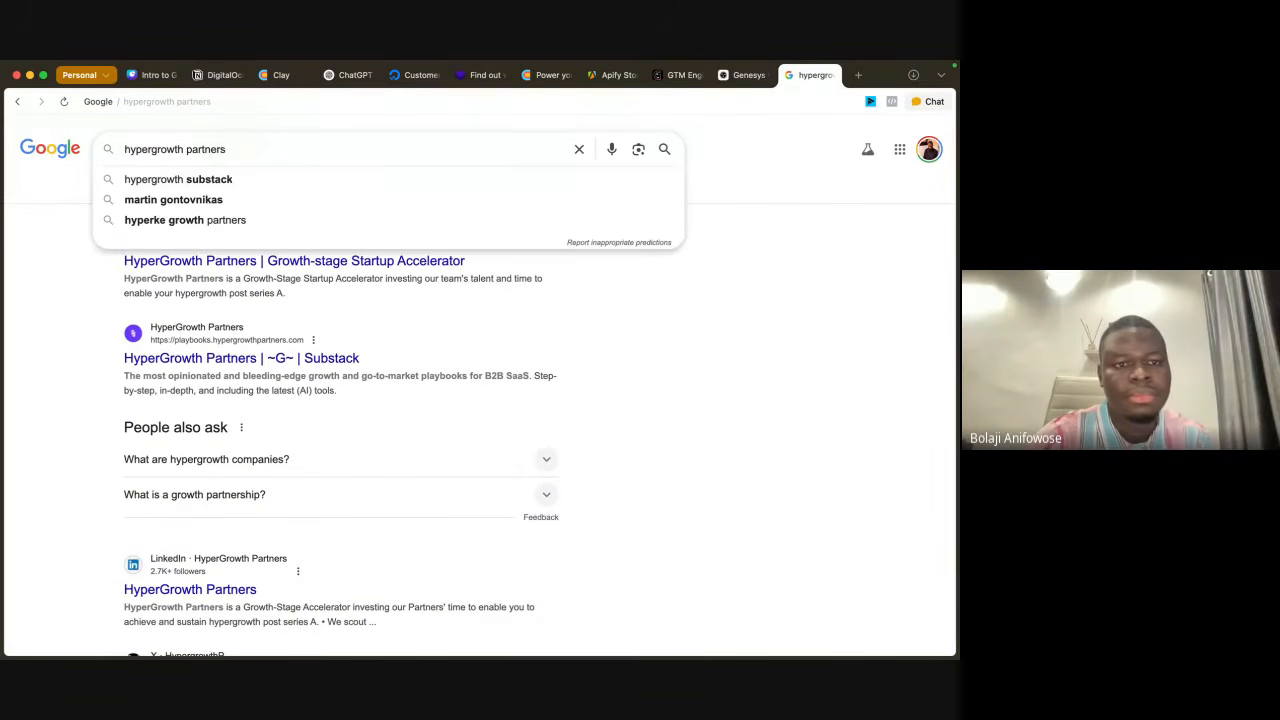
click(230, 183)
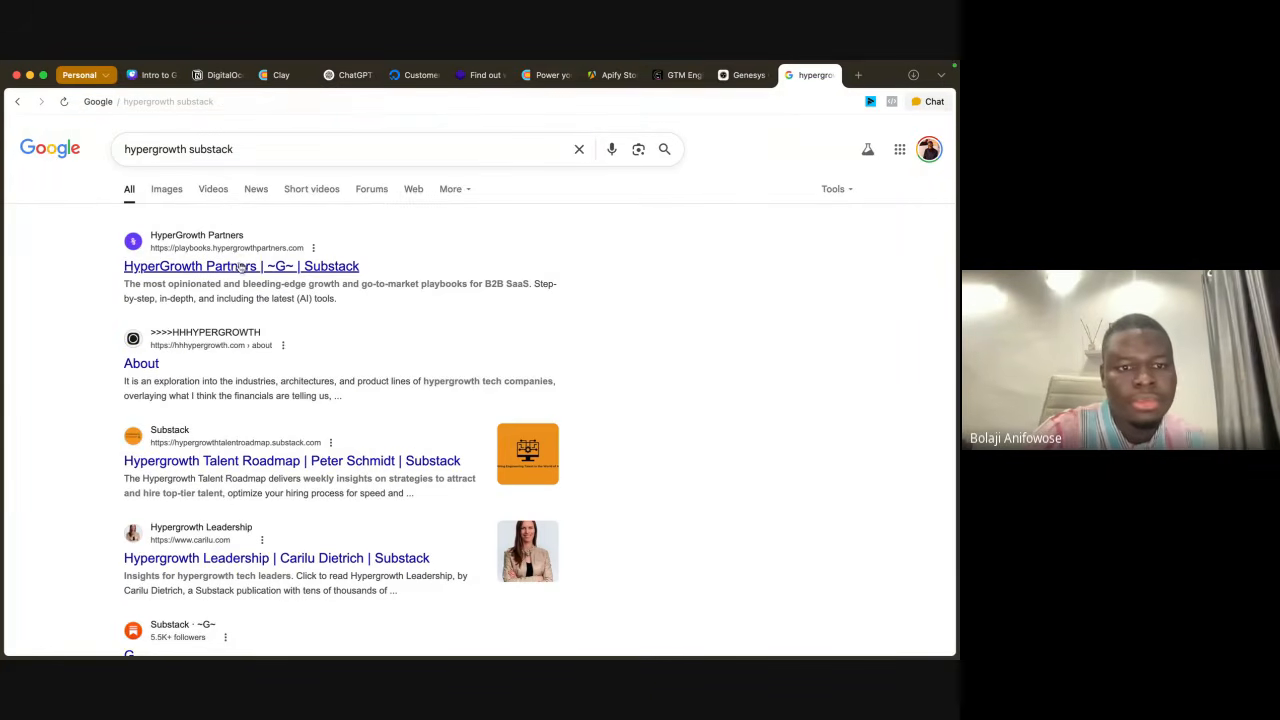
click(240, 267)
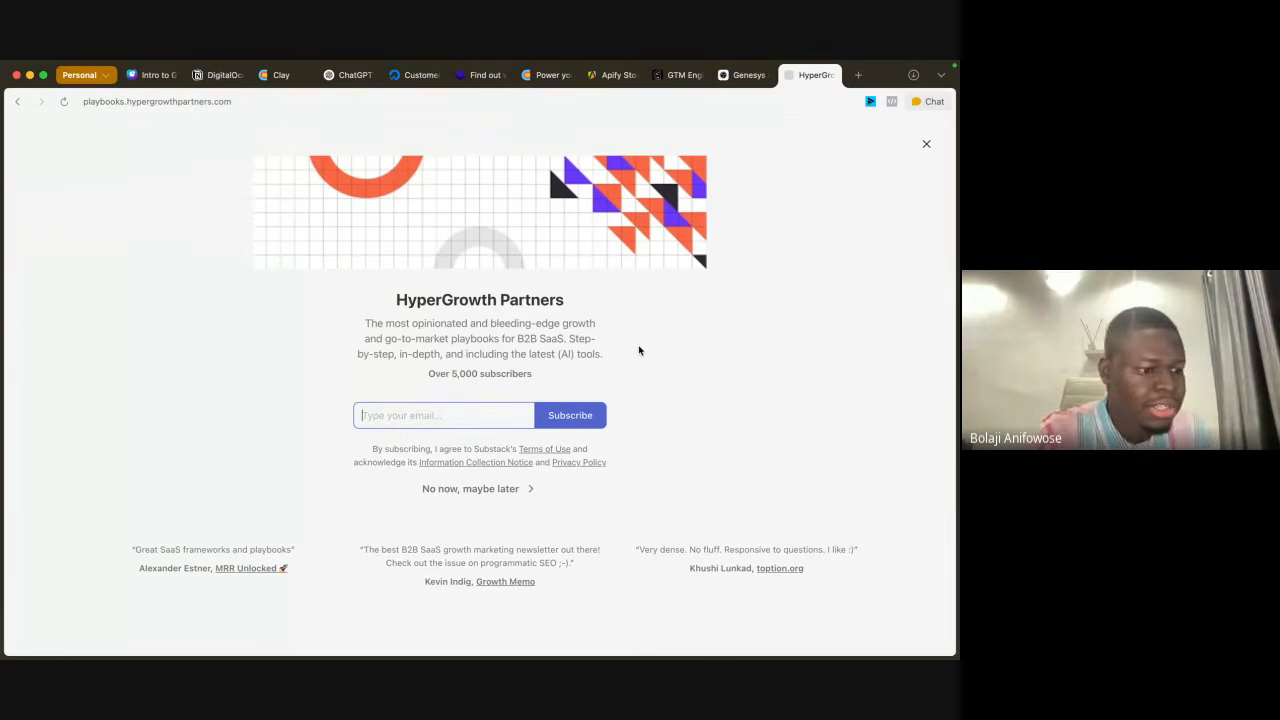
click(505, 490)
Step: Look through the popular and recent posts on the HyperGrowth Partners newsletter and open the full archive
scroll(560, 463, down, 5)
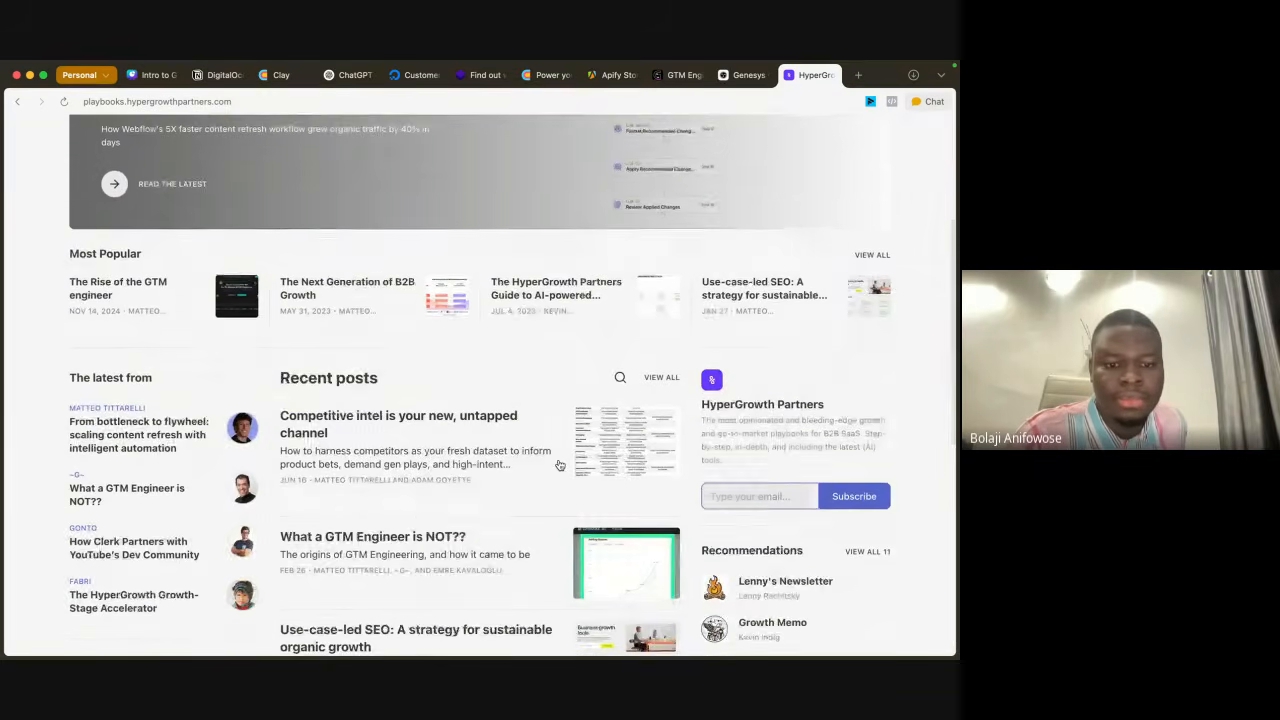
scroll(560, 464, down, 3)
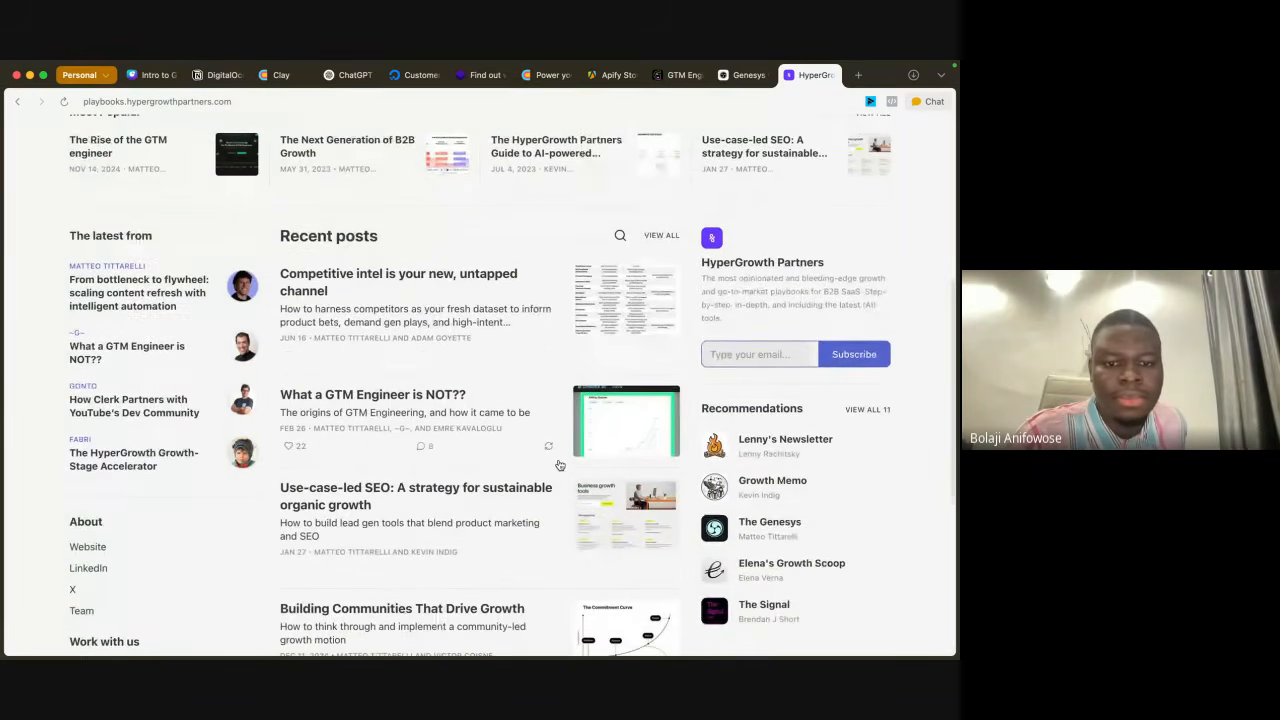
scroll(380, 400, down, 2)
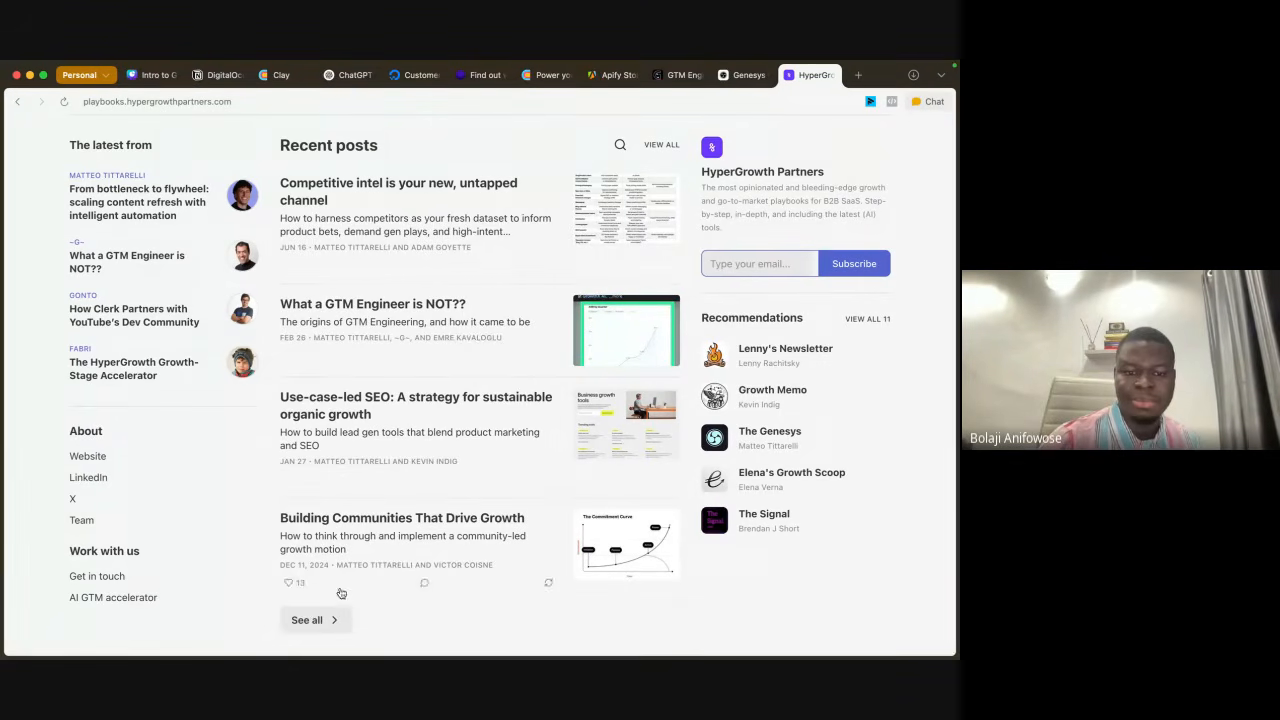
click(329, 619)
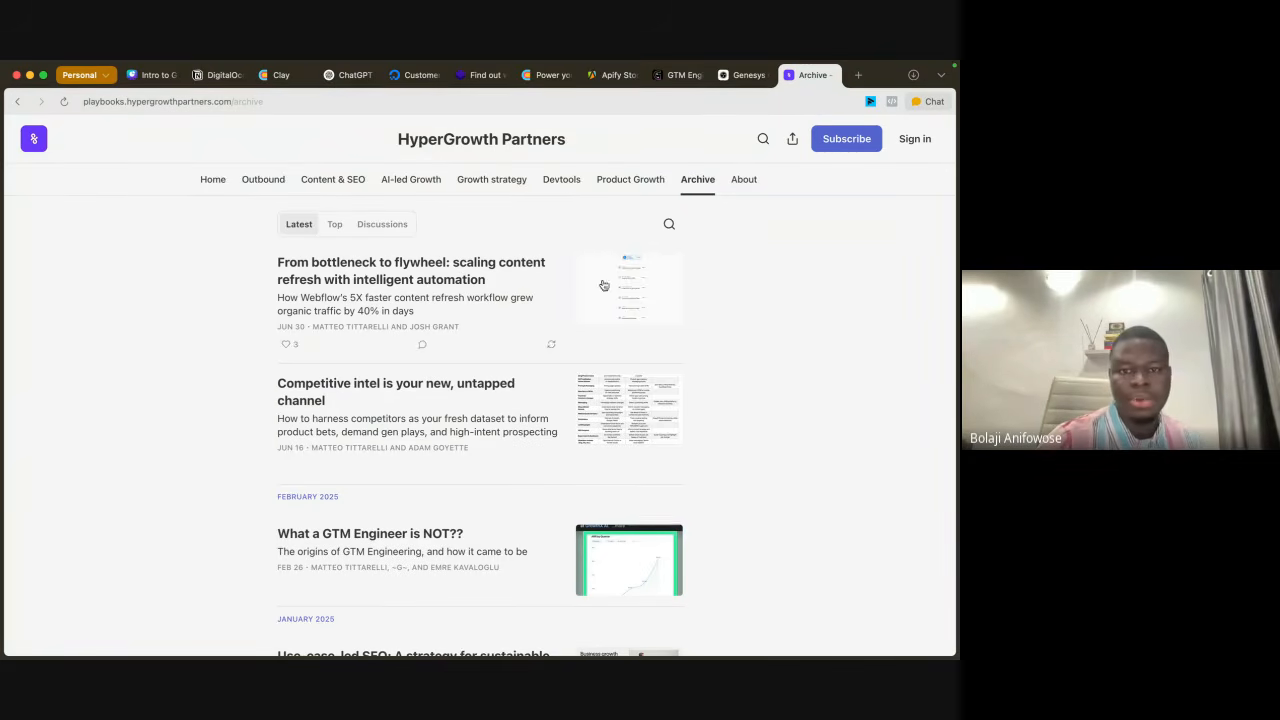
Step: Return to the HyperGrowth Partners newsletter homepage and review its Most Popular and Recent posts sections
click(224, 187)
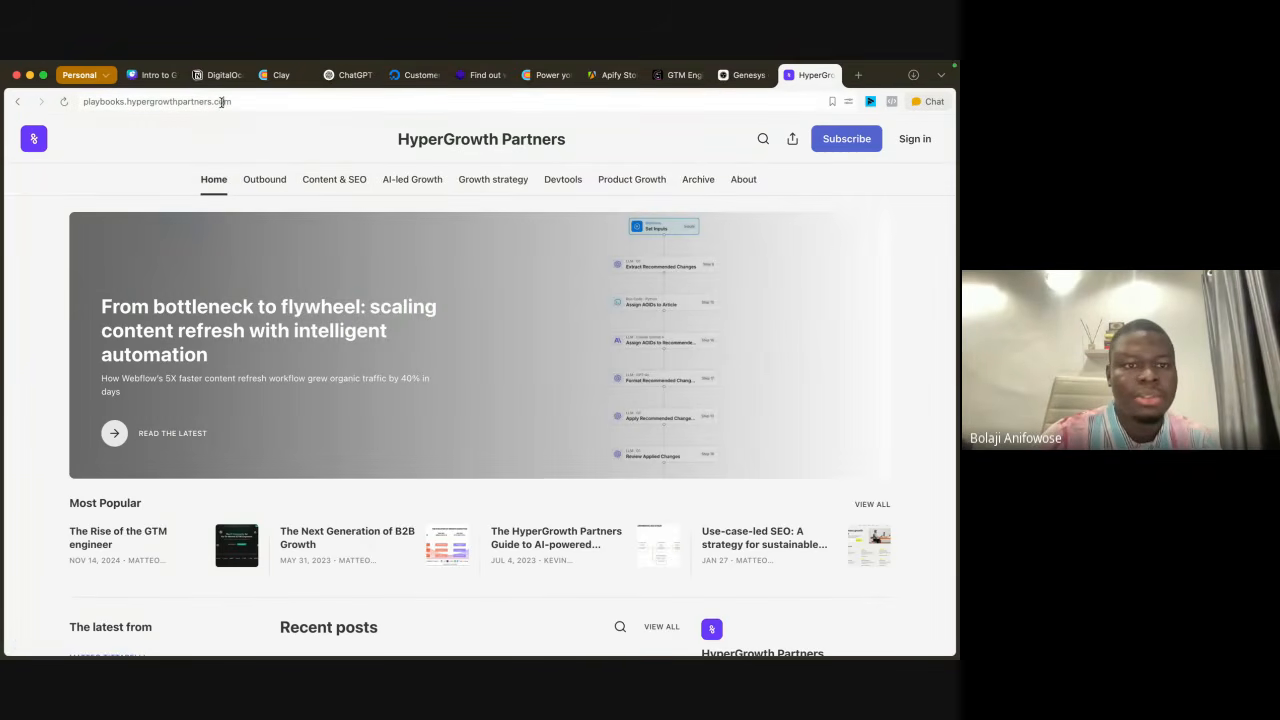
click(222, 102)
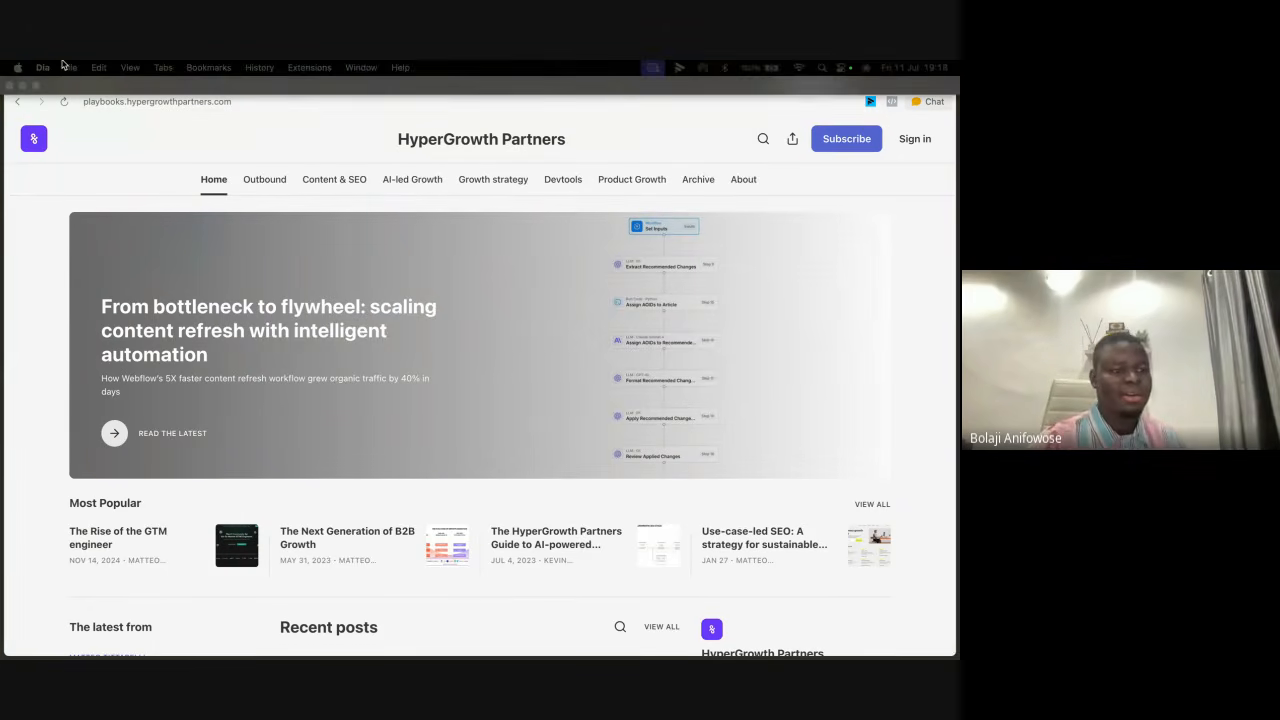
scroll(507, 433, down, 2)
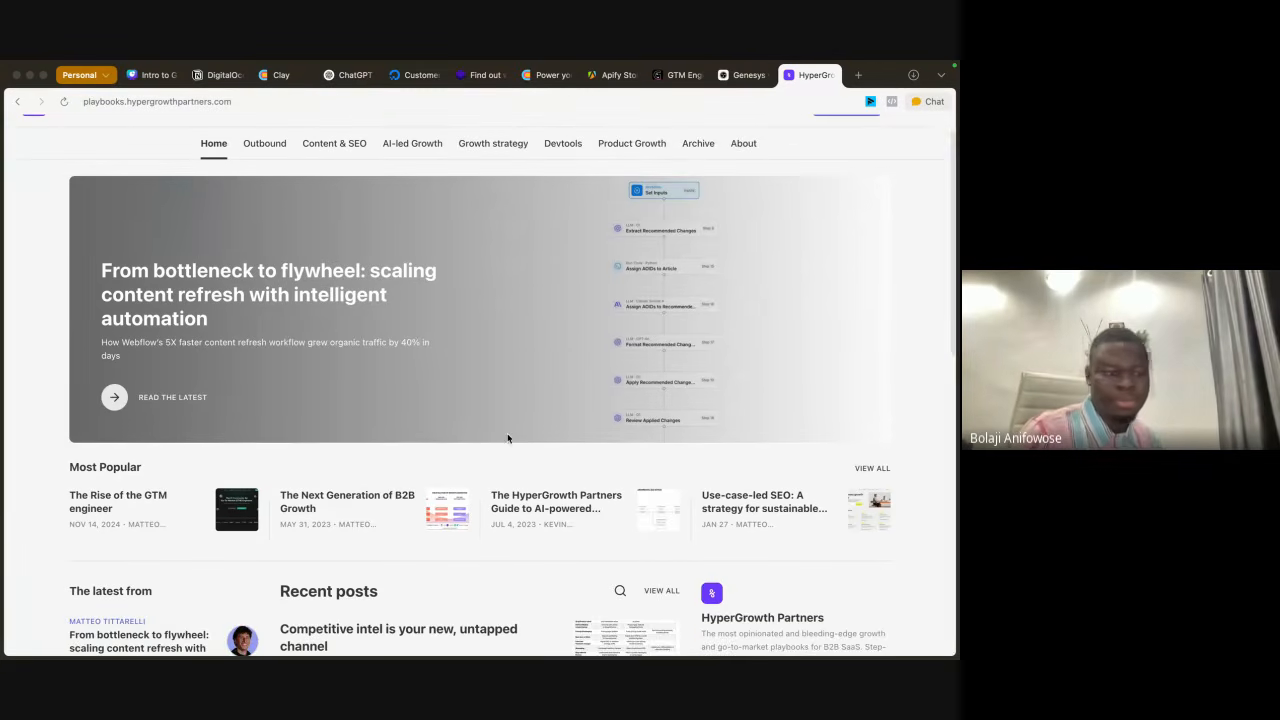
scroll(407, 447, down, 5)
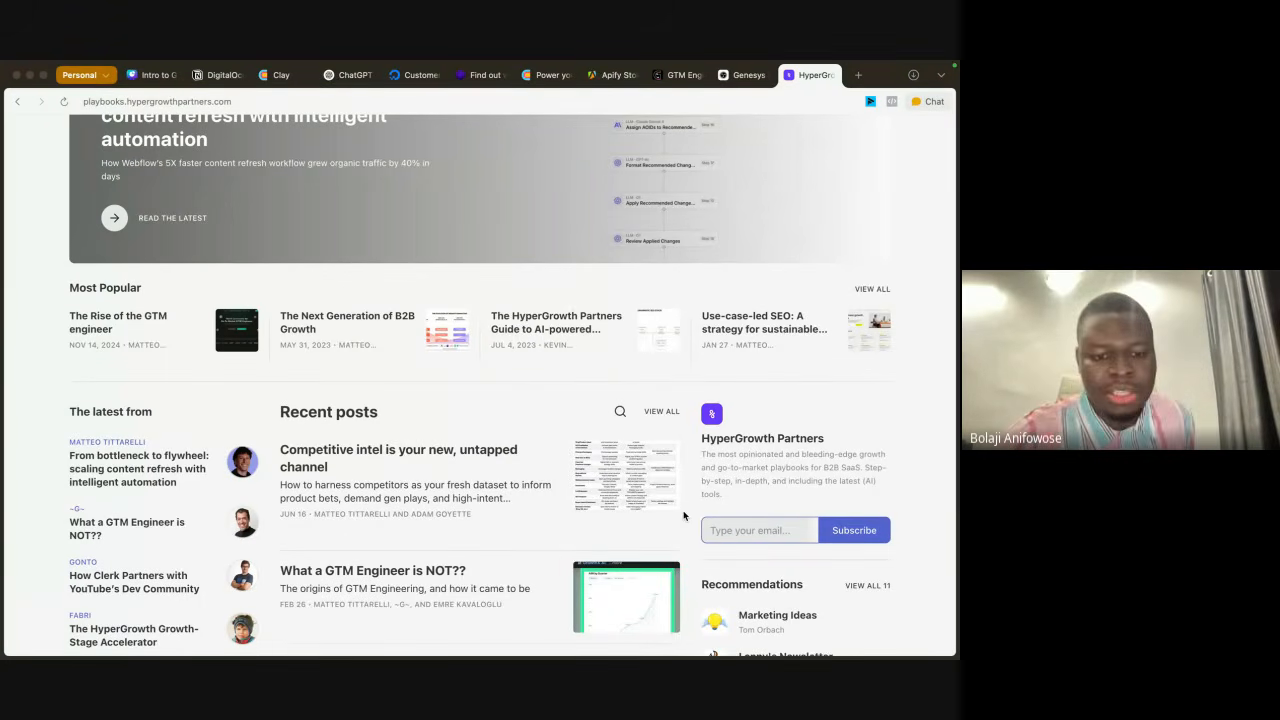
scroll(586, 403, down, 5)
scroll(586, 403, up, 6)
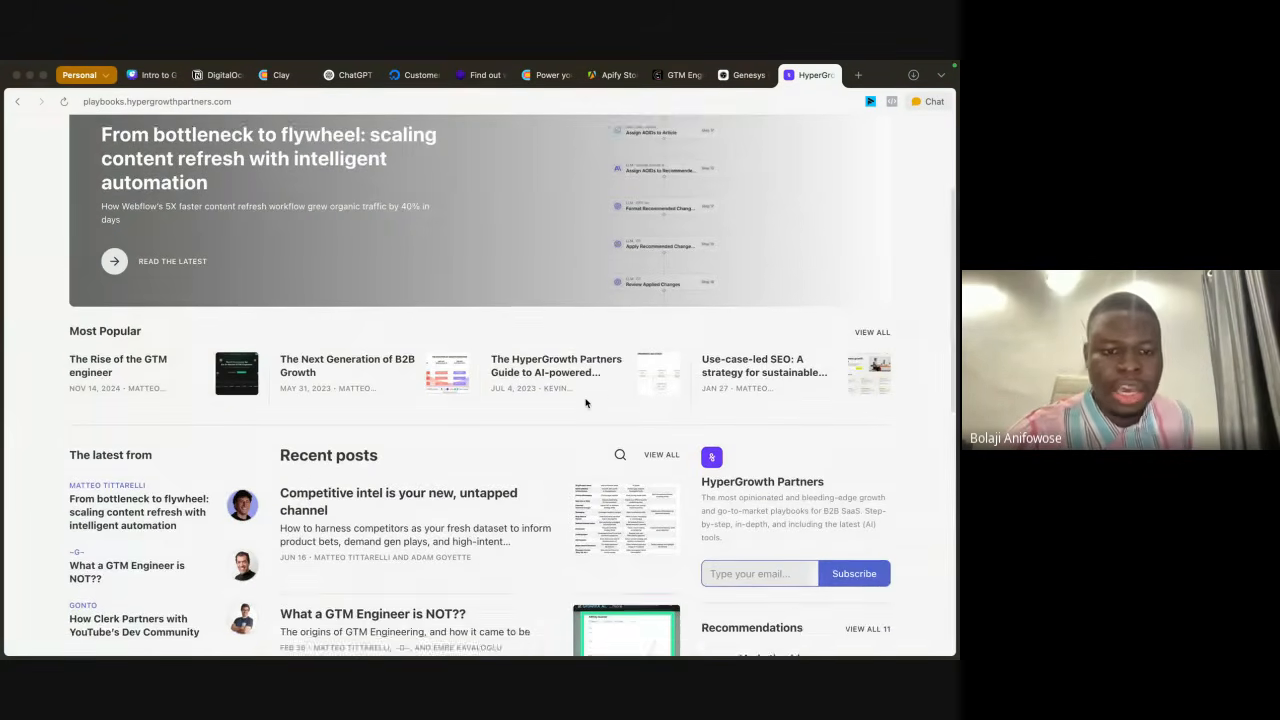
scroll(586, 403, up, 2)
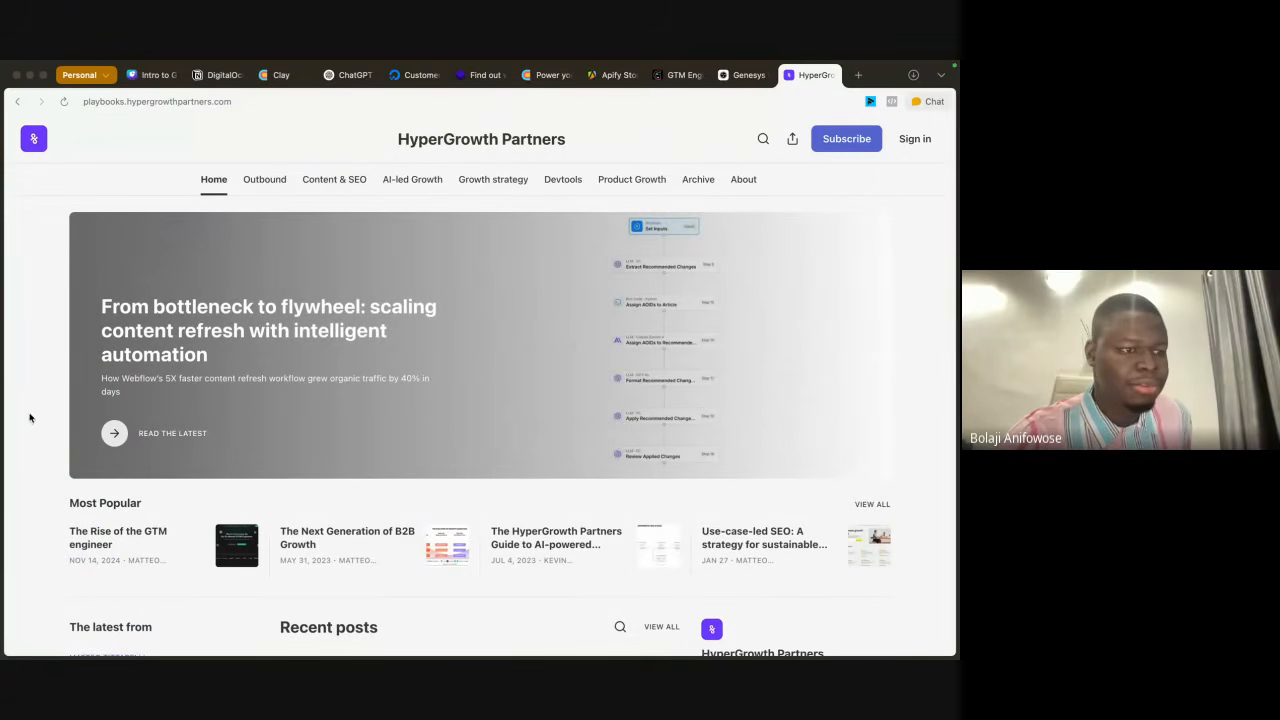